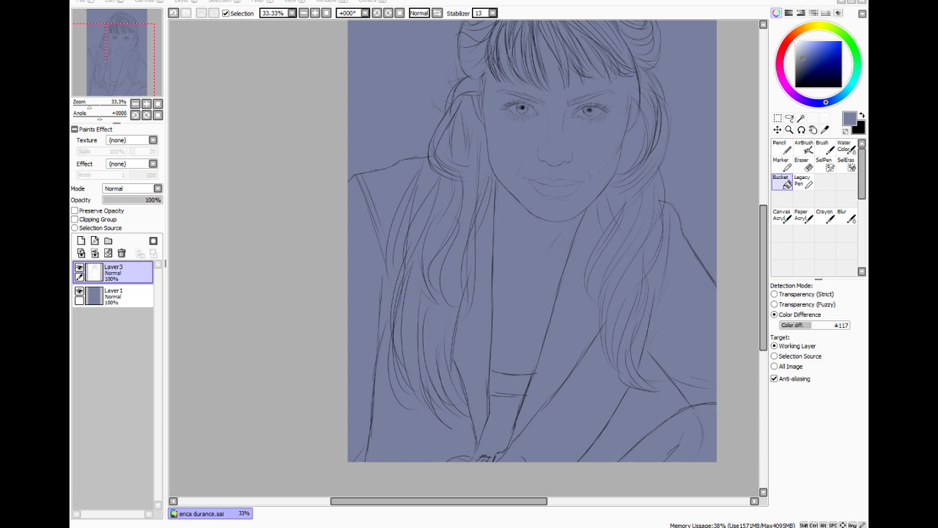
Choose a muted peach skin tone for the Brush and add a new layer between the sketch and blue background layers
{"action": "left_click_drag", "start_coordinate": [764, 278], "coordinate": [777, 254]}
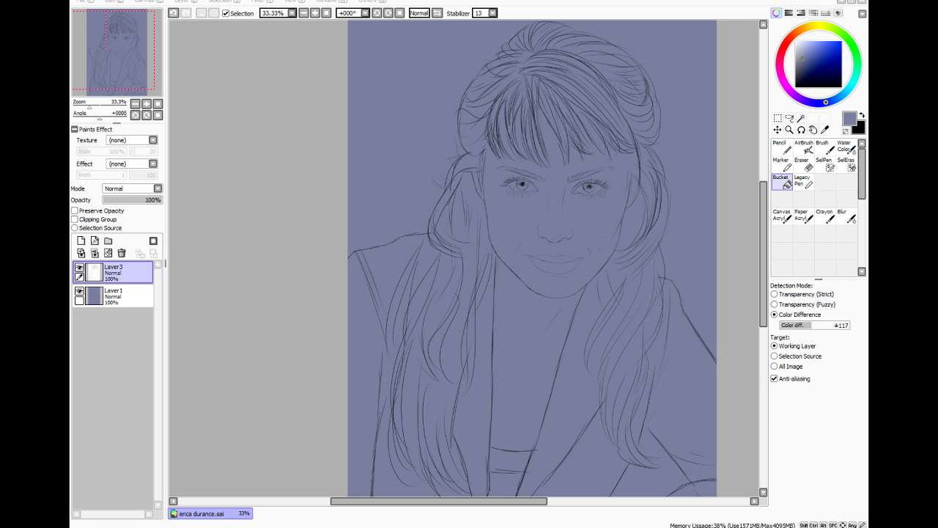
{"action": "key", "text": "alt"}
{"action": "mouse_move", "coordinate": [795, 36]}
{"action": "left_mouse_down"}
{"action": "mouse_move", "coordinate": [802, 31]}
{"action": "mouse_move", "coordinate": [805, 42]}
{"action": "left_mouse_up"}
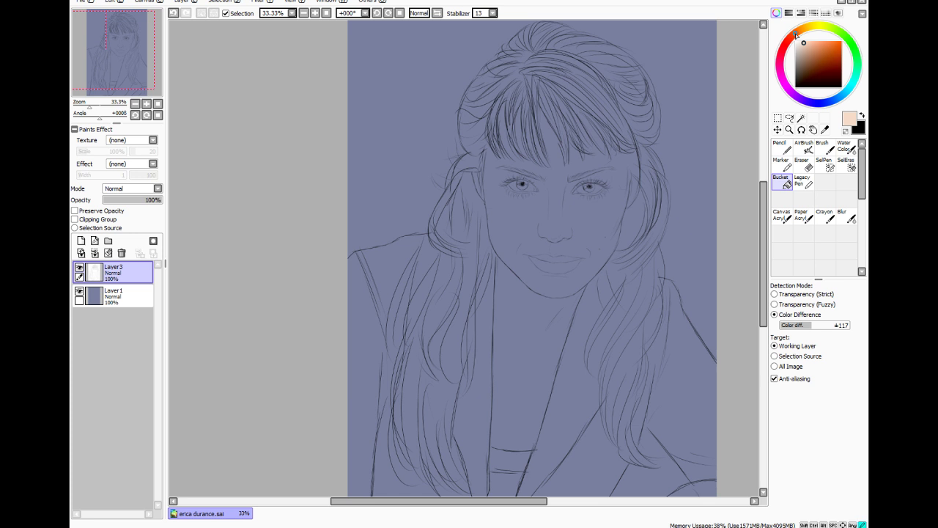
{"action": "left_click_drag", "start_coordinate": [804, 44], "coordinate": [806, 48]}
{"action": "left_click", "coordinate": [826, 145]}
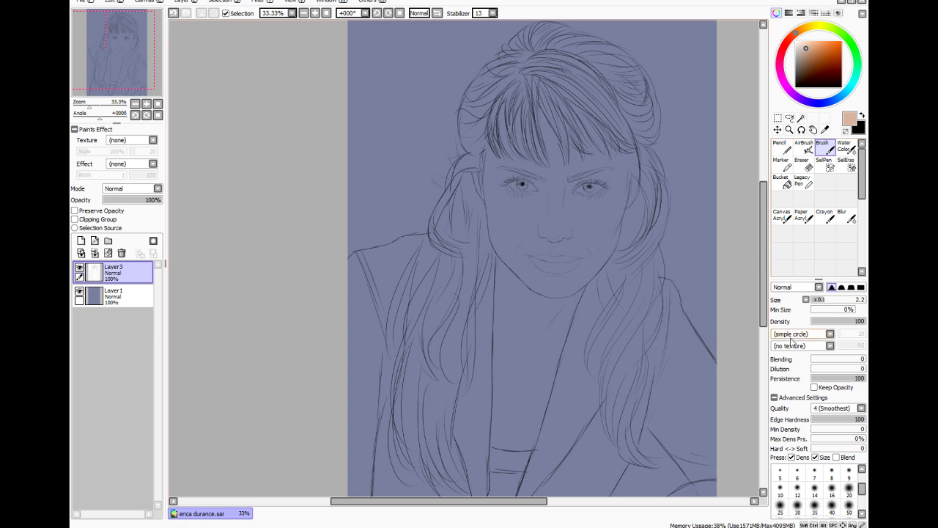
{"action": "left_click", "coordinate": [110, 296]}
{"action": "left_click", "coordinate": [81, 240]}
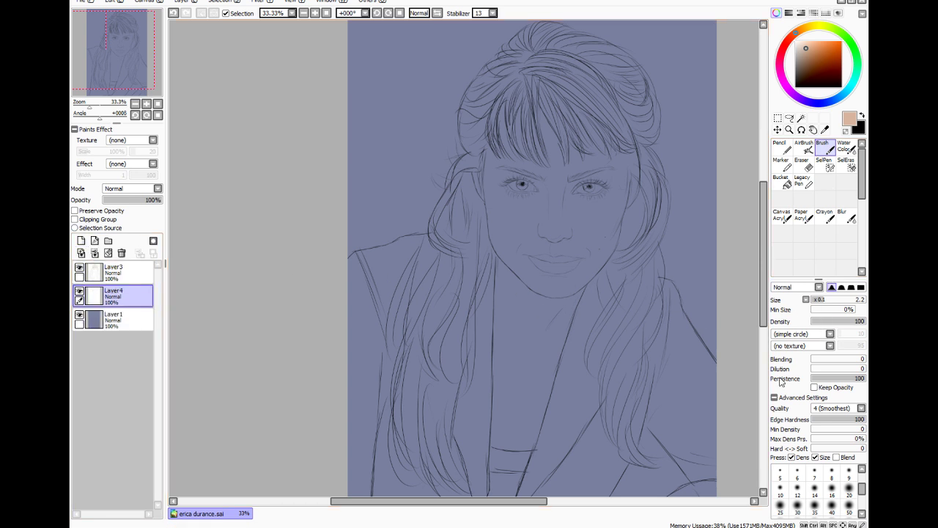
Set the brush size to 250 and block in the middle of the face and forehead with the skin tone
{"action": "left_click", "coordinate": [815, 487]}
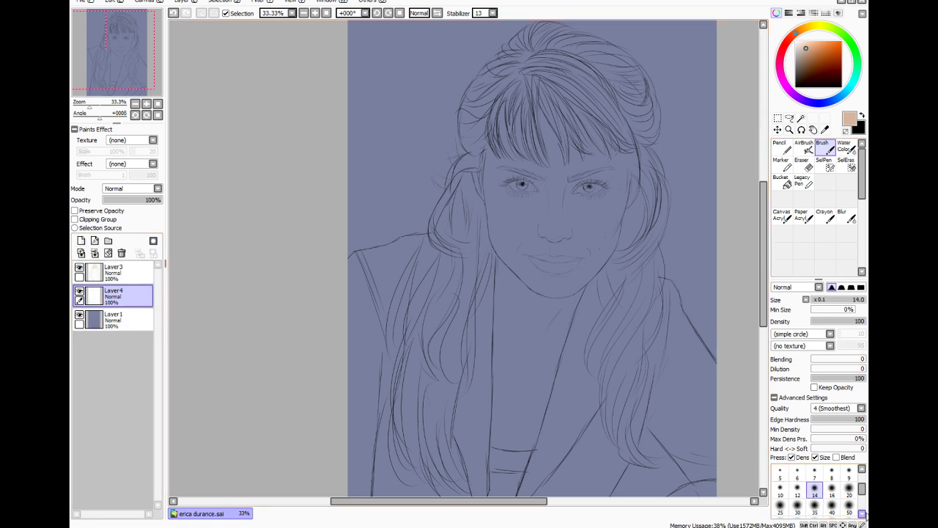
{"action": "left_click", "coordinate": [815, 506]}
{"action": "key", "text": "bracketright"}
{"action": "key", "text": "bracketright"}
{"action": "key", "text": "bracketright"}
{"action": "key", "text": "bracketright"}
{"action": "key", "text": "bracketright"}
{"action": "key", "text": "bracketright"}
{"action": "key", "text": "bracketright"}
{"action": "key", "text": "bracketright"}
{"action": "key", "text": "bracketright"}
{"action": "key", "text": "bracketright"}
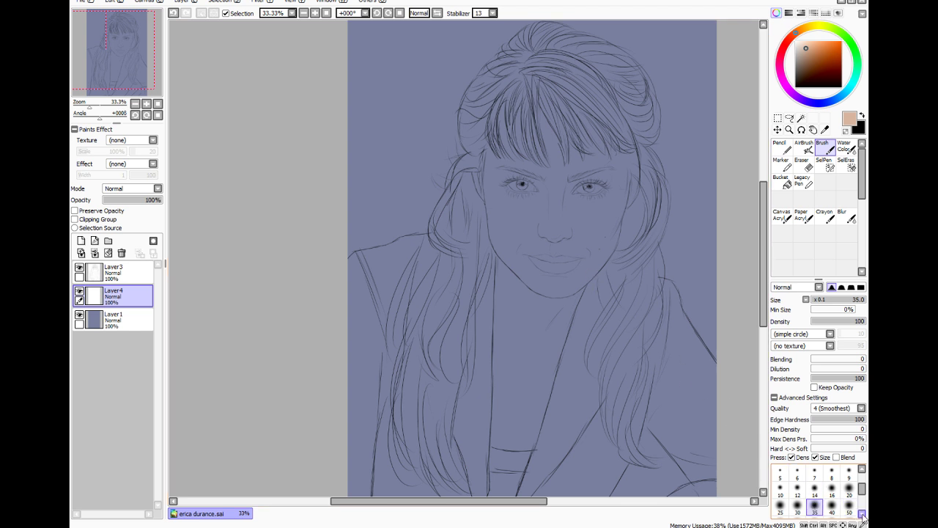
{"action": "mouse_move", "coordinate": [566, 319]}
{"action": "left_mouse_down"}
{"action": "mouse_move", "coordinate": [559, 194]}
{"action": "mouse_move", "coordinate": [569, 199]}
{"action": "mouse_move", "coordinate": [576, 247]}
{"action": "mouse_move", "coordinate": [592, 206]}
{"action": "left_mouse_up"}
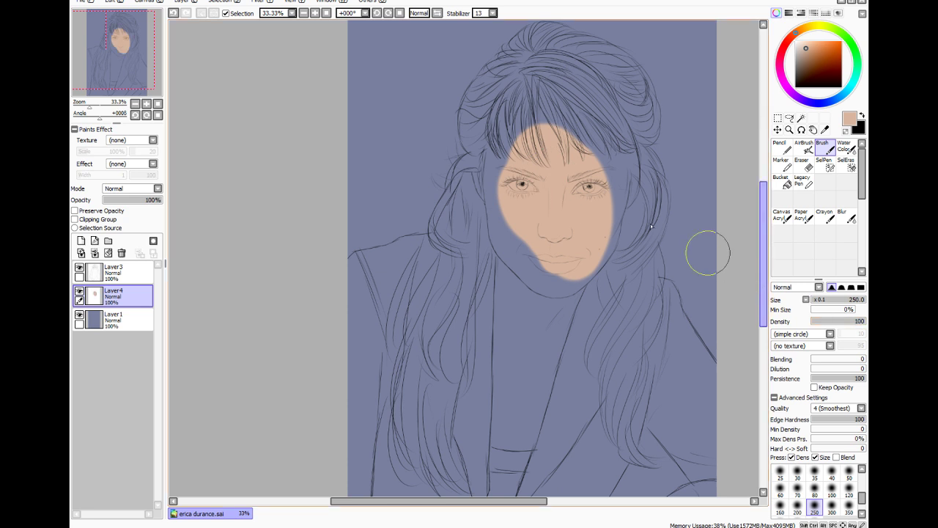
{"action": "mouse_move", "coordinate": [530, 172]}
{"action": "left_mouse_down"}
{"action": "mouse_move", "coordinate": [551, 119]}
{"action": "mouse_move", "coordinate": [544, 110]}
{"action": "left_mouse_up"}
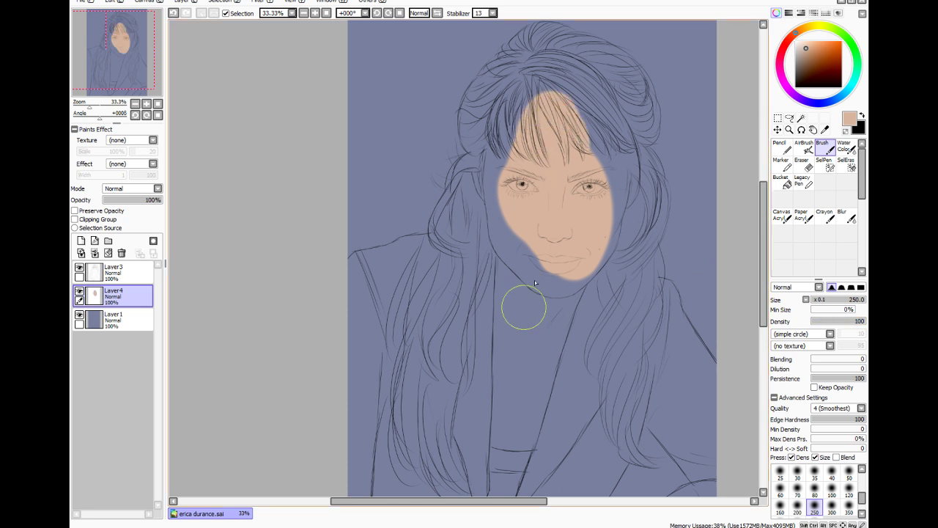
Extend the skin tone over the chin, both cheeks and the upper neck
{"action": "mouse_move", "coordinate": [523, 308]}
{"action": "left_mouse_down"}
{"action": "mouse_move", "coordinate": [523, 373]}
{"action": "mouse_move", "coordinate": [550, 261]}
{"action": "mouse_move", "coordinate": [558, 288]}
{"action": "mouse_move", "coordinate": [530, 286]}
{"action": "left_mouse_up"}
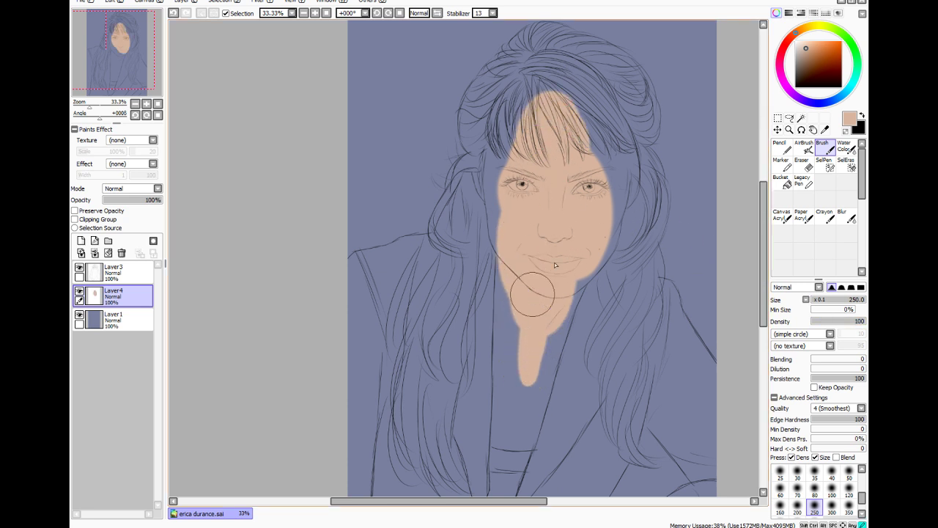
{"action": "mouse_move", "coordinate": [576, 154]}
{"action": "left_mouse_down"}
{"action": "mouse_move", "coordinate": [591, 172]}
{"action": "mouse_move", "coordinate": [595, 210]}
{"action": "left_mouse_up"}
{"action": "left_click_drag", "start_coordinate": [514, 175], "coordinate": [522, 181]}
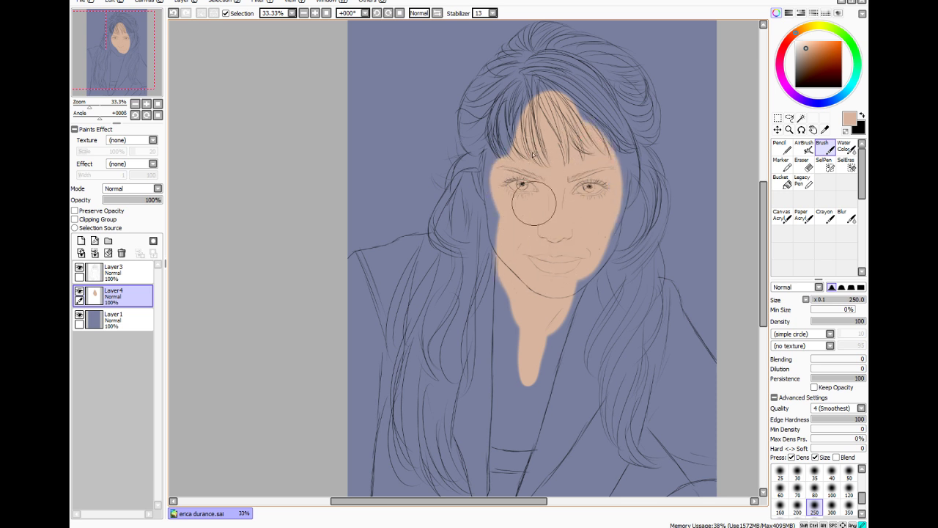
{"action": "left_click_drag", "start_coordinate": [533, 287], "coordinate": [528, 328]}
Set the brush size to 100, enable Blend pressure and paint the lower neck toward the chest
{"action": "left_click", "coordinate": [832, 488]}
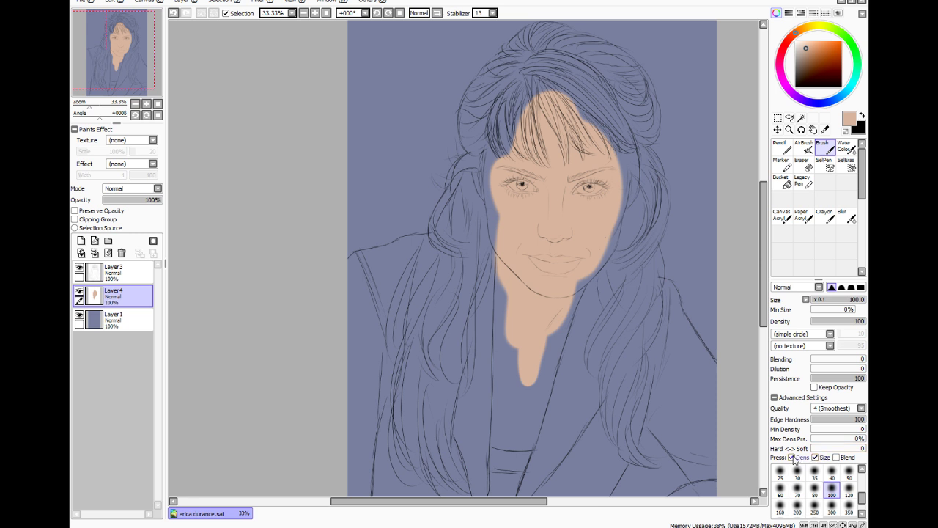
{"action": "left_click", "coordinate": [836, 457]}
{"action": "mouse_move", "coordinate": [561, 332]}
{"action": "left_mouse_down"}
{"action": "mouse_move", "coordinate": [513, 405]}
{"action": "mouse_move", "coordinate": [550, 415]}
{"action": "mouse_move", "coordinate": [563, 372]}
{"action": "mouse_move", "coordinate": [525, 380]}
{"action": "left_mouse_up"}
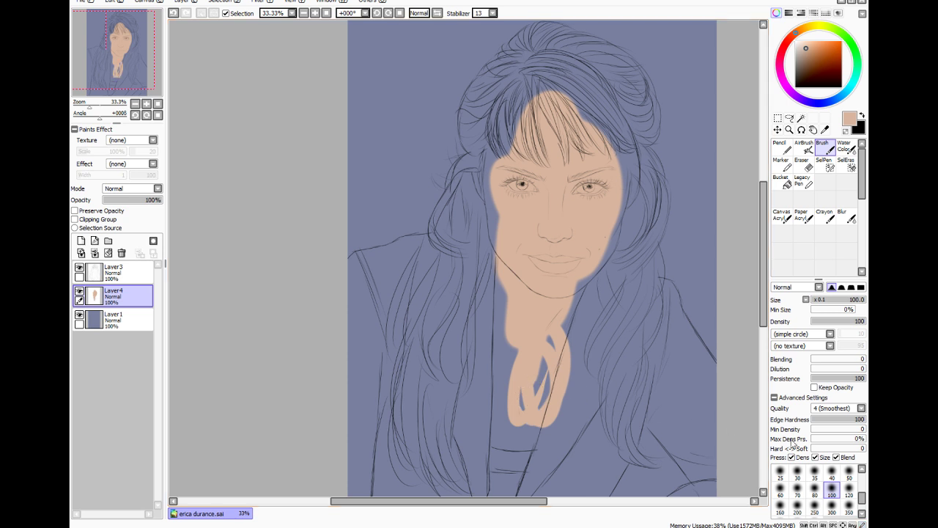
Turn off Blend pressure and try strokes over the chest and hair with Size pressure off, followed by Dens pressure off
{"action": "left_click", "coordinate": [836, 457]}
{"action": "left_click", "coordinate": [815, 457]}
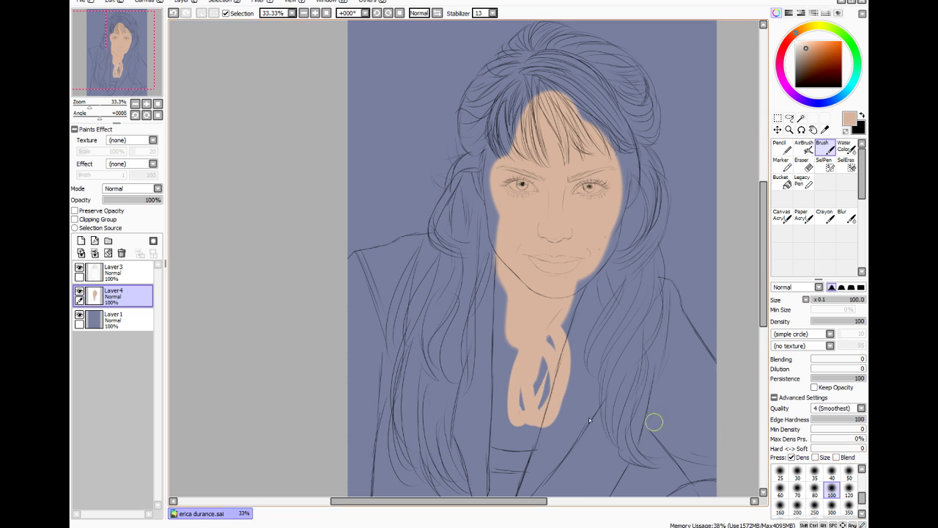
{"action": "mouse_move", "coordinate": [594, 420]}
{"action": "left_mouse_down"}
{"action": "mouse_move", "coordinate": [564, 407]}
{"action": "mouse_move", "coordinate": [477, 433]}
{"action": "mouse_move", "coordinate": [490, 288]}
{"action": "left_mouse_up"}
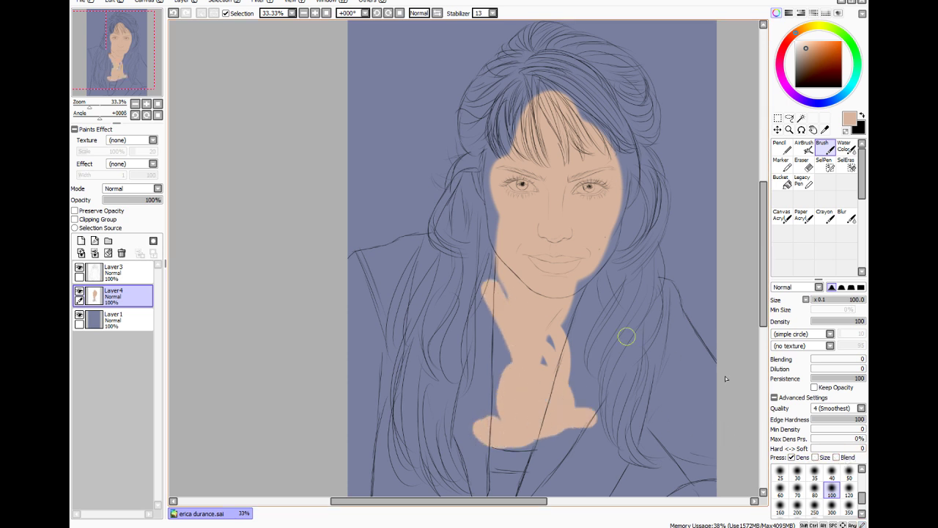
{"action": "left_click", "coordinate": [814, 458]}
{"action": "left_click", "coordinate": [791, 457]}
{"action": "mouse_move", "coordinate": [568, 336]}
{"action": "left_mouse_down"}
{"action": "mouse_move", "coordinate": [608, 283]}
{"action": "mouse_move", "coordinate": [641, 330]}
{"action": "left_mouse_up"}
{"action": "mouse_move", "coordinate": [569, 368]}
{"action": "left_mouse_down"}
{"action": "mouse_move", "coordinate": [640, 378]}
{"action": "mouse_move", "coordinate": [580, 409]}
{"action": "mouse_move", "coordinate": [598, 380]}
{"action": "mouse_move", "coordinate": [663, 359]}
{"action": "left_mouse_up"}
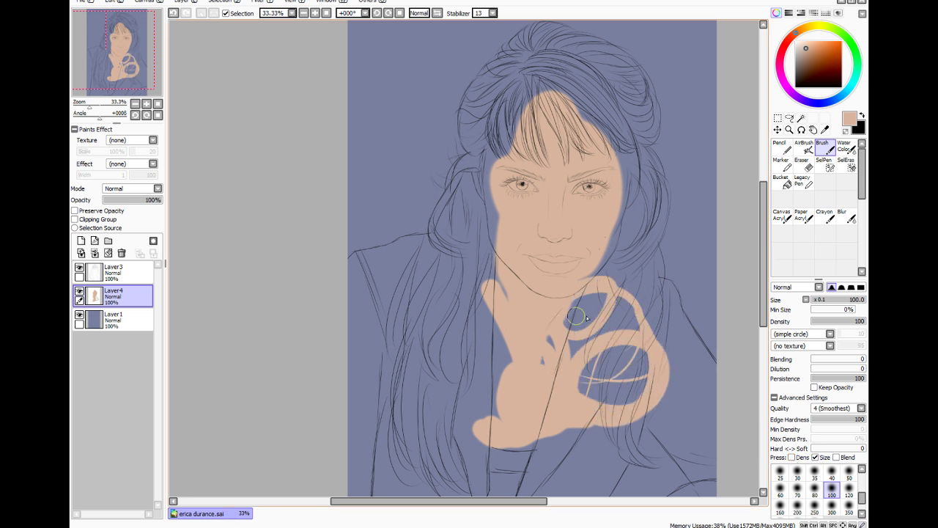
Undo the trial strokes over the hair, neck and chest
{"action": "key", "text": "ctrl+z"}
{"action": "key", "text": "ctrl+z"}
{"action": "key", "text": "ctrl+z"}
{"action": "key", "text": "ctrl+z"}
{"action": "key", "text": "ctrl+z"}
{"action": "key", "text": "ctrl+z"}
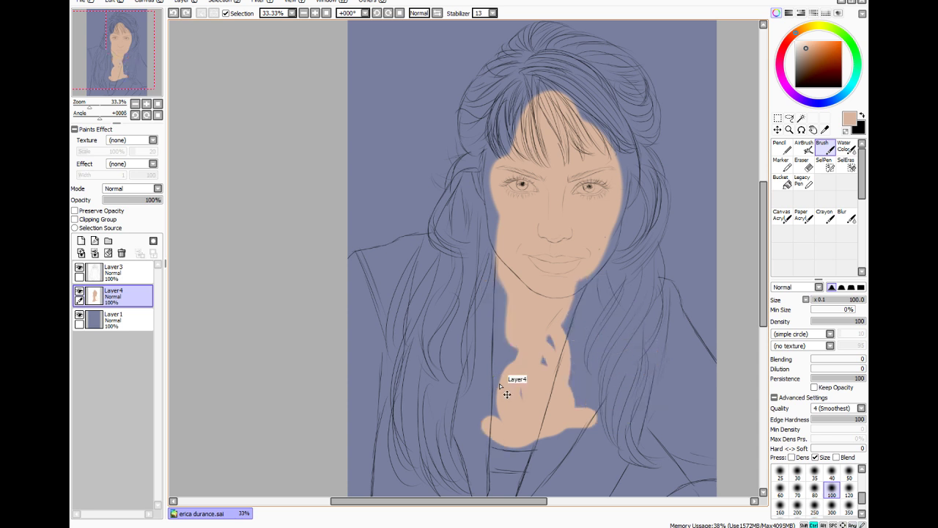
Set the brush size to 200 and fill the neck and chest with skin tone down to the neckline
{"action": "left_click", "coordinate": [797, 508]}
{"action": "mouse_move", "coordinate": [555, 272]}
{"action": "left_mouse_down"}
{"action": "mouse_move", "coordinate": [543, 347]}
{"action": "mouse_move", "coordinate": [565, 273]}
{"action": "mouse_move", "coordinate": [583, 252]}
{"action": "mouse_move", "coordinate": [566, 270]}
{"action": "mouse_move", "coordinate": [532, 368]}
{"action": "mouse_move", "coordinate": [540, 326]}
{"action": "mouse_move", "coordinate": [508, 382]}
{"action": "mouse_move", "coordinate": [504, 296]}
{"action": "mouse_move", "coordinate": [515, 305]}
{"action": "mouse_move", "coordinate": [509, 444]}
{"action": "mouse_move", "coordinate": [493, 449]}
{"action": "mouse_move", "coordinate": [527, 433]}
{"action": "left_mouse_up"}
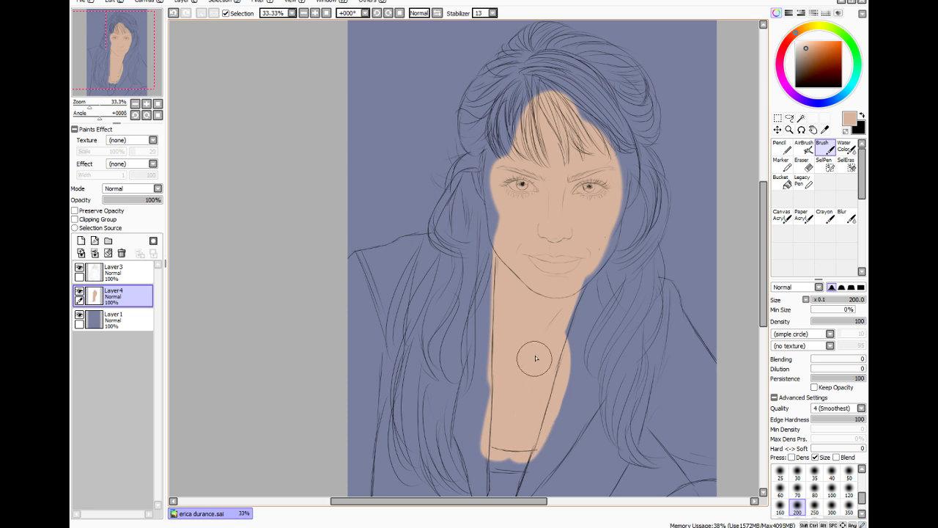
{"action": "left_click_drag", "start_coordinate": [570, 283], "coordinate": [550, 340]}
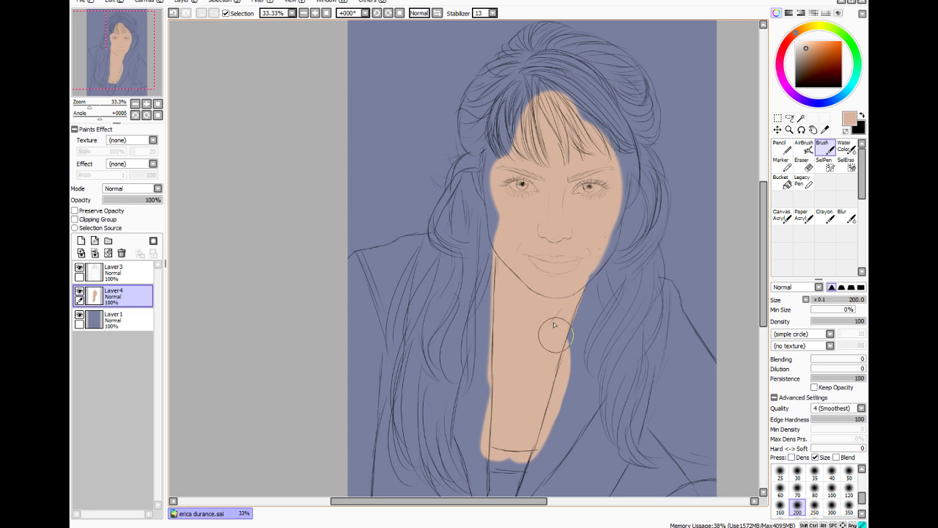
Re-enable Dens pressure for the brush, collapse its advanced settings and lower the persistence to 0
{"action": "scroll", "coordinate": [615, 227], "scroll_direction": "up", "scroll_amount": 3}
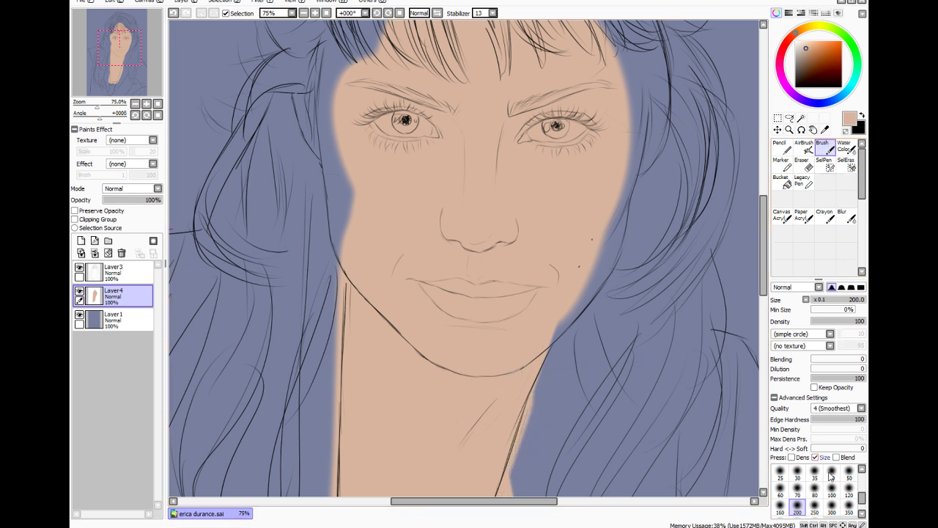
{"action": "left_click", "coordinate": [795, 458]}
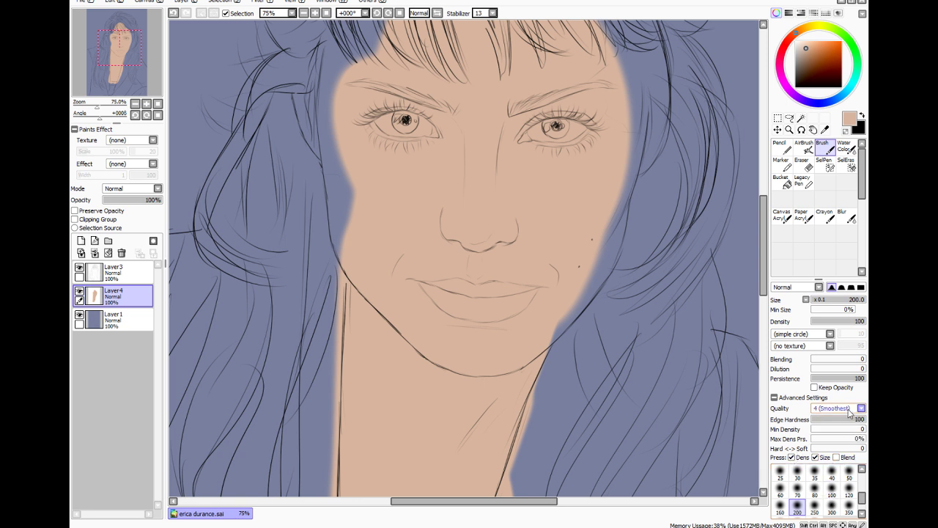
{"action": "left_click", "coordinate": [782, 397]}
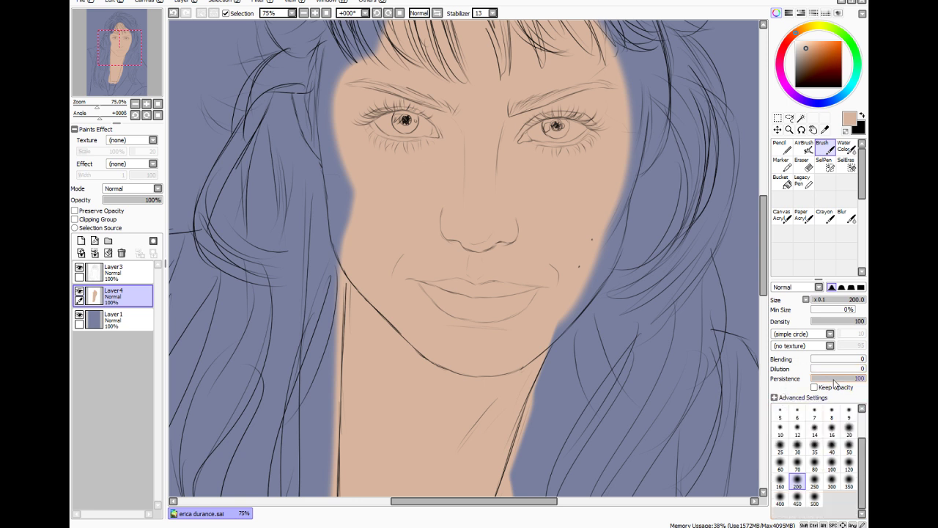
{"action": "left_click_drag", "start_coordinate": [837, 379], "coordinate": [811, 379]}
Try skin-tone strokes over the hair beside the right cheek and undo them
{"action": "left_click_drag", "start_coordinate": [650, 272], "coordinate": [621, 264]}
{"action": "key", "text": "ctrl+z"}
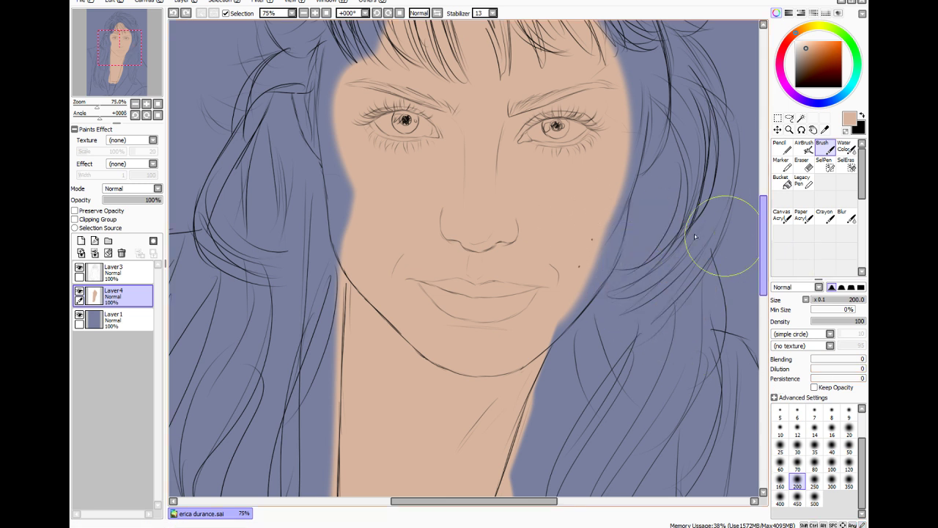
{"action": "left_click_drag", "start_coordinate": [685, 255], "coordinate": [640, 207]}
{"action": "key", "text": "ctrl+z"}
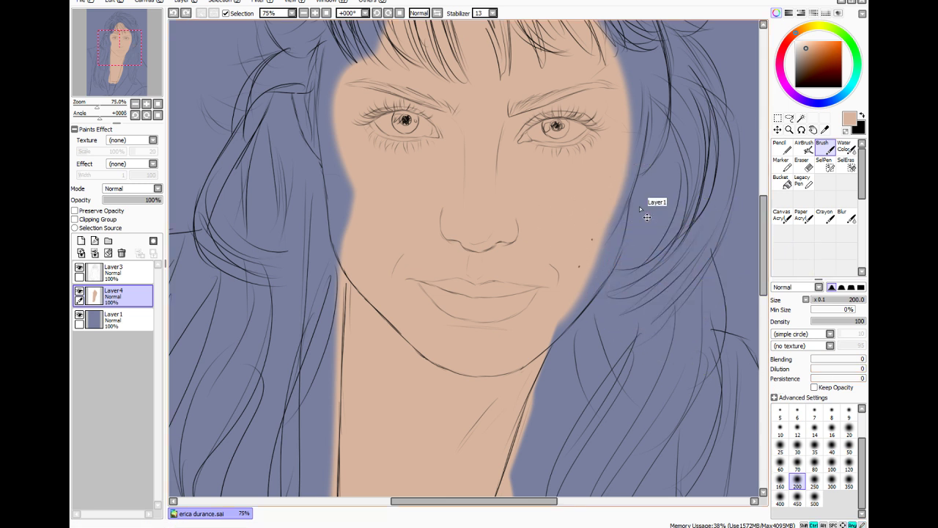
Fill the right jawline up to the sketch line with skin tone, using brush sizes 80 and 16
{"action": "left_click", "coordinate": [815, 464]}
{"action": "mouse_move", "coordinate": [559, 295]}
{"action": "left_mouse_down"}
{"action": "mouse_move", "coordinate": [541, 314]}
{"action": "mouse_move", "coordinate": [543, 328]}
{"action": "left_mouse_up"}
{"action": "left_click", "coordinate": [832, 428]}
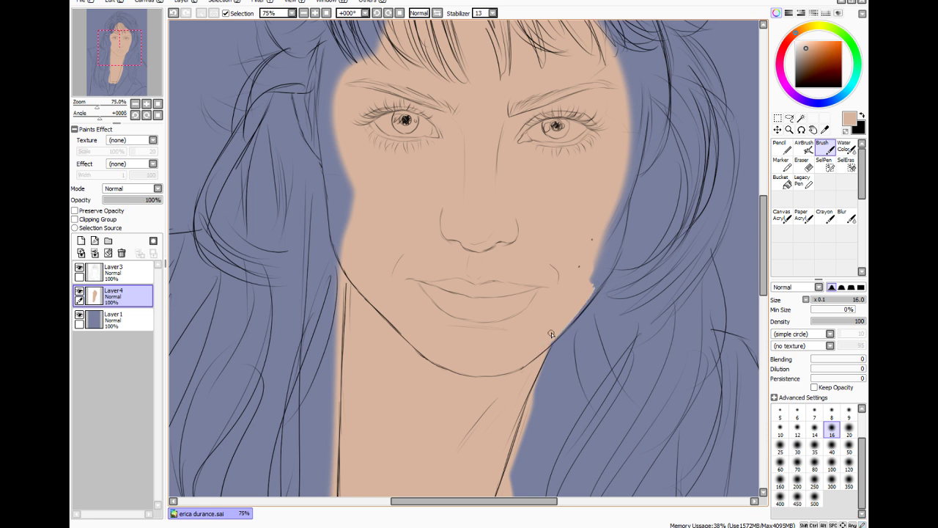
{"action": "scroll", "coordinate": [553, 331], "scroll_direction": "up", "scroll_amount": 1}
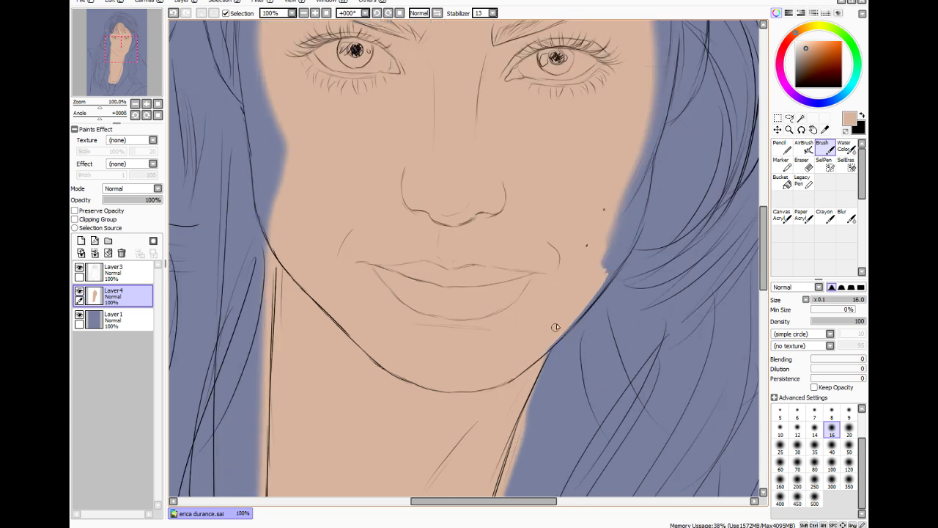
{"action": "mouse_move", "coordinate": [545, 339]}
{"action": "left_mouse_down"}
{"action": "mouse_move", "coordinate": [593, 292]}
{"action": "mouse_move", "coordinate": [534, 359]}
{"action": "mouse_move", "coordinate": [585, 309]}
{"action": "mouse_move", "coordinate": [547, 347]}
{"action": "left_mouse_up"}
Set the brush size to 30 and extend the skin tone along the right cheek to the face outline
{"action": "left_click", "coordinate": [797, 445]}
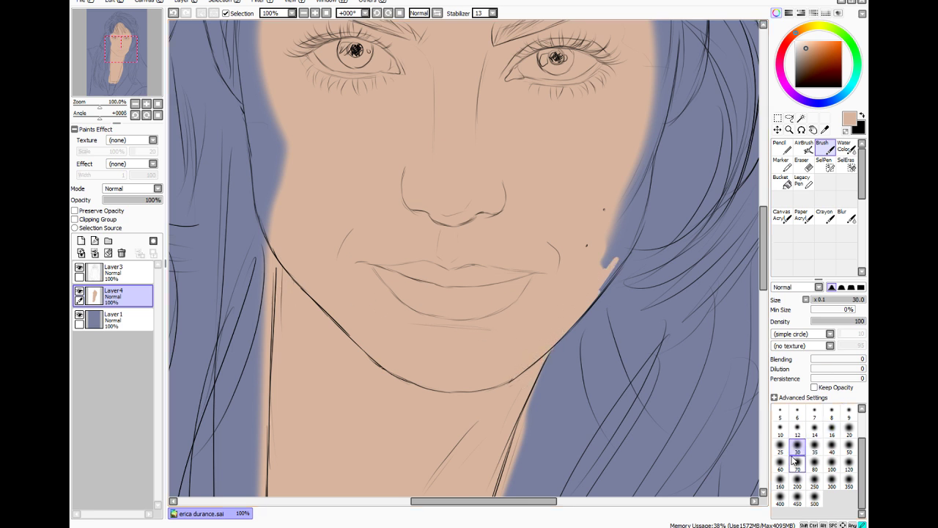
{"action": "mouse_move", "coordinate": [607, 230]}
{"action": "left_mouse_down"}
{"action": "mouse_move", "coordinate": [640, 163]}
{"action": "mouse_move", "coordinate": [627, 215]}
{"action": "mouse_move", "coordinate": [641, 176]}
{"action": "mouse_move", "coordinate": [637, 209]}
{"action": "mouse_move", "coordinate": [639, 183]}
{"action": "mouse_move", "coordinate": [609, 265]}
{"action": "left_mouse_up"}
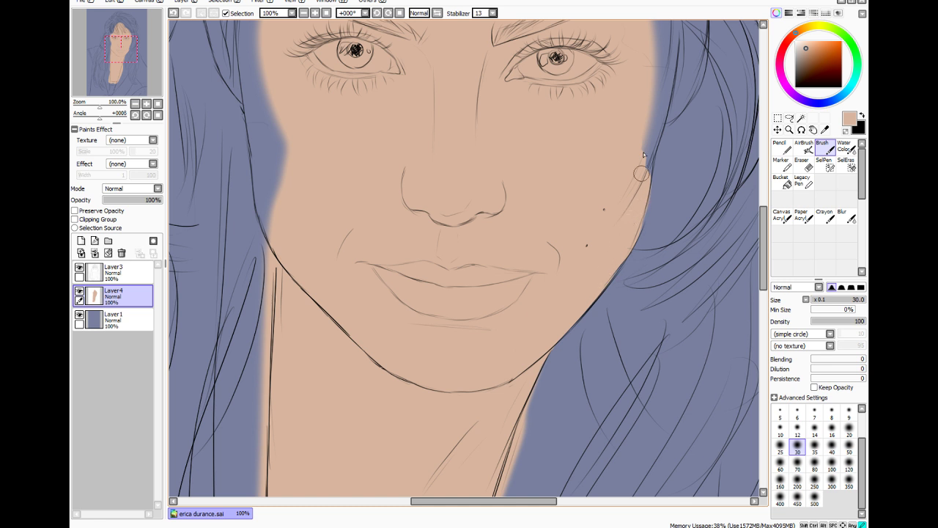
{"action": "mouse_move", "coordinate": [639, 173]}
{"action": "left_mouse_down"}
{"action": "mouse_move", "coordinate": [645, 145]}
{"action": "mouse_move", "coordinate": [648, 169]}
{"action": "left_mouse_up"}
Extend the skin tone with the Brush up the right side of the face, from the cheek to the temple
{"action": "left_click", "coordinate": [803, 165]}
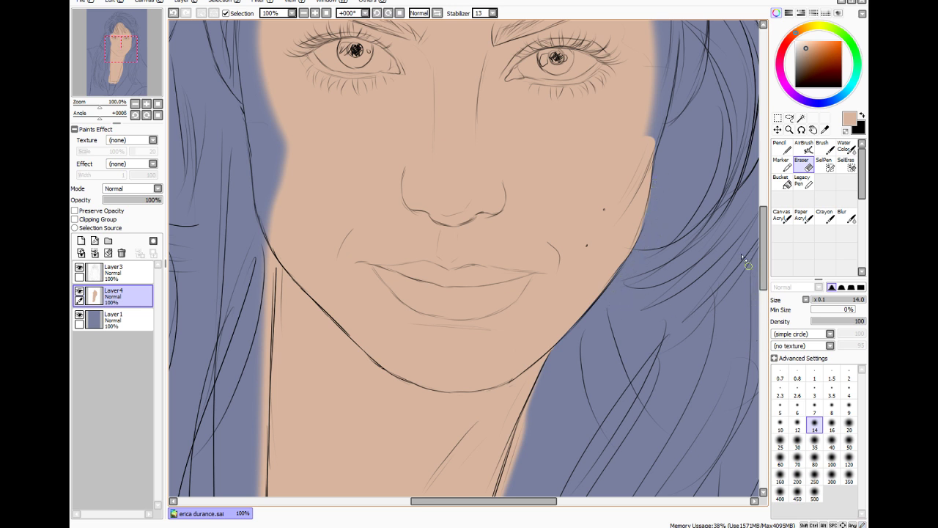
{"action": "left_click_drag", "start_coordinate": [760, 261], "coordinate": [756, 227]}
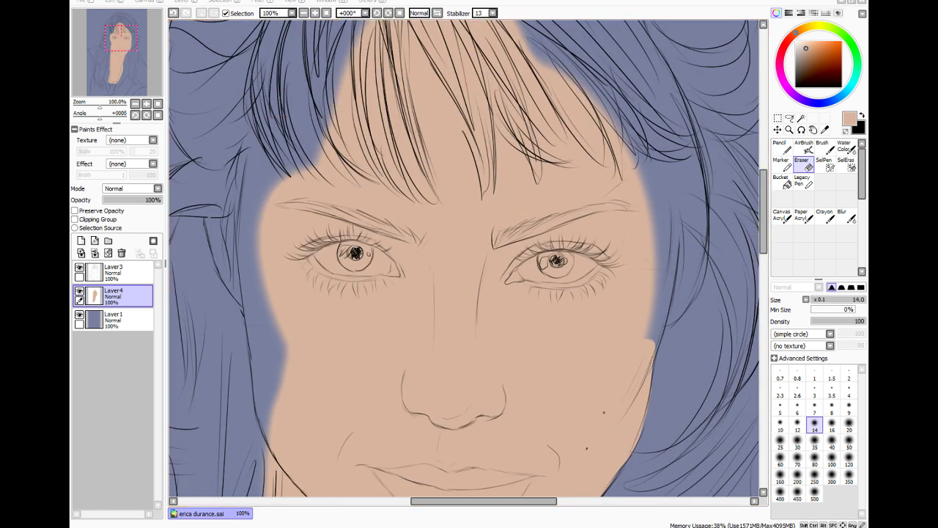
{"action": "key", "text": "b"}
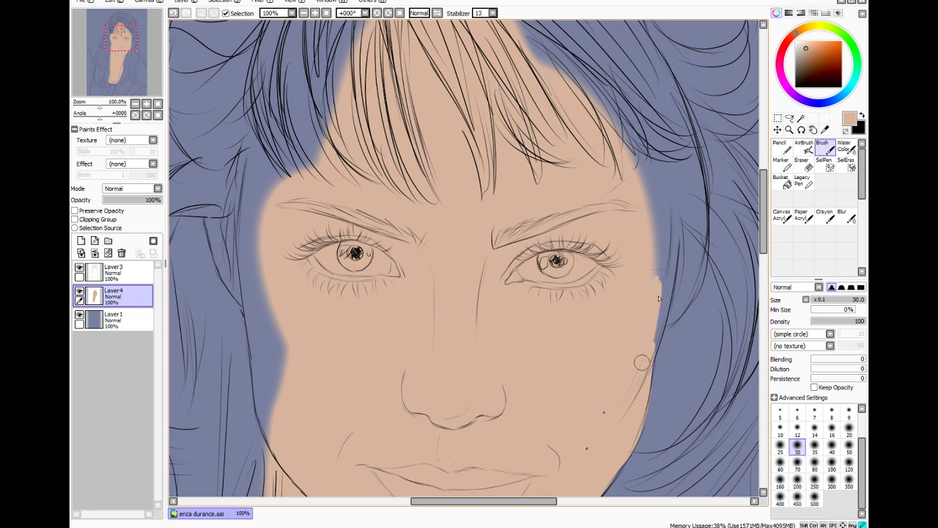
{"action": "mouse_move", "coordinate": [662, 275]}
{"action": "left_mouse_down"}
{"action": "mouse_move", "coordinate": [656, 150]}
{"action": "mouse_move", "coordinate": [620, 135]}
{"action": "mouse_move", "coordinate": [631, 169]}
{"action": "left_mouse_up"}
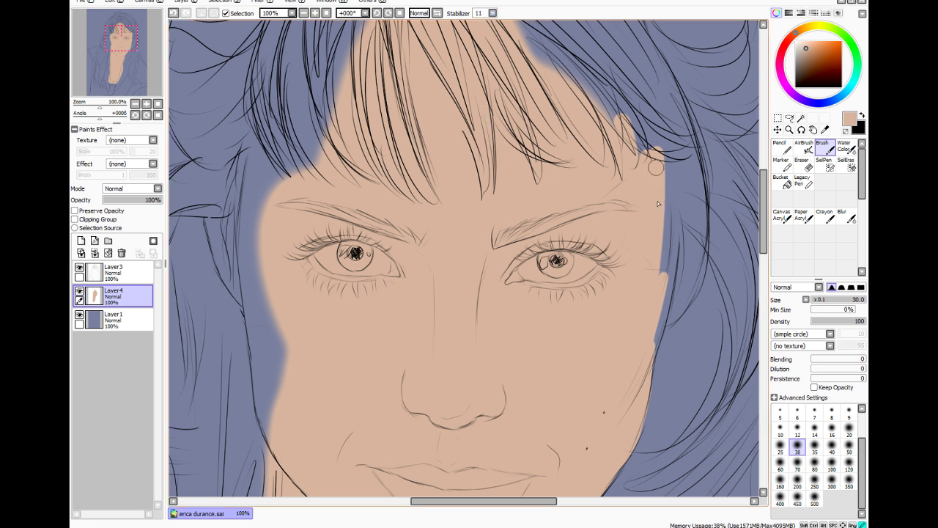
{"action": "mouse_move", "coordinate": [661, 149]}
{"action": "left_mouse_down"}
{"action": "mouse_move", "coordinate": [648, 310]}
{"action": "mouse_move", "coordinate": [661, 250]}
{"action": "mouse_move", "coordinate": [663, 282]}
{"action": "left_mouse_up"}
{"action": "left_click_drag", "start_coordinate": [668, 178], "coordinate": [640, 351]}
{"action": "left_click_drag", "start_coordinate": [670, 215], "coordinate": [637, 364]}
{"action": "left_click_drag", "start_coordinate": [647, 331], "coordinate": [643, 353]}
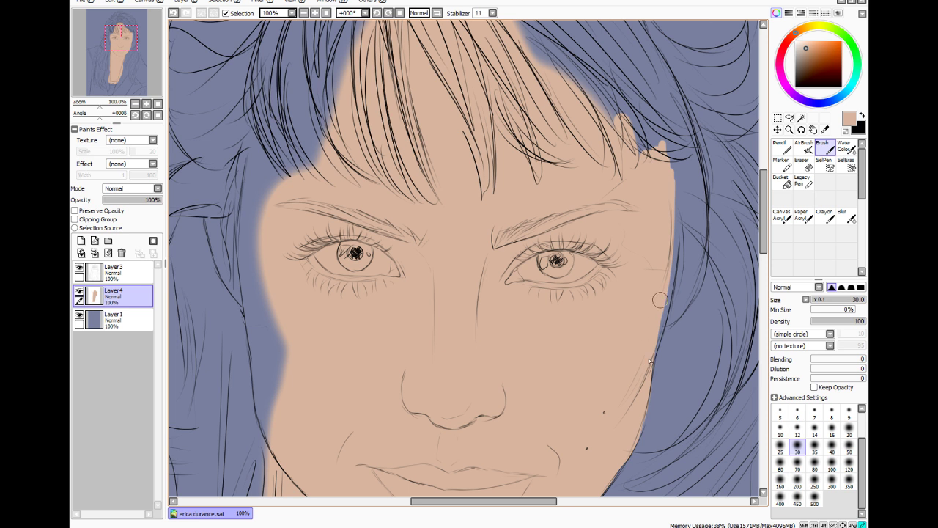
Even out the skin-tone edge along the right cheek and temple up to the fringe
{"action": "left_click_drag", "start_coordinate": [664, 291], "coordinate": [645, 367]}
{"action": "mouse_move", "coordinate": [660, 315]}
{"action": "left_mouse_down"}
{"action": "mouse_move", "coordinate": [670, 252]}
{"action": "mouse_move", "coordinate": [657, 319]}
{"action": "left_mouse_up"}
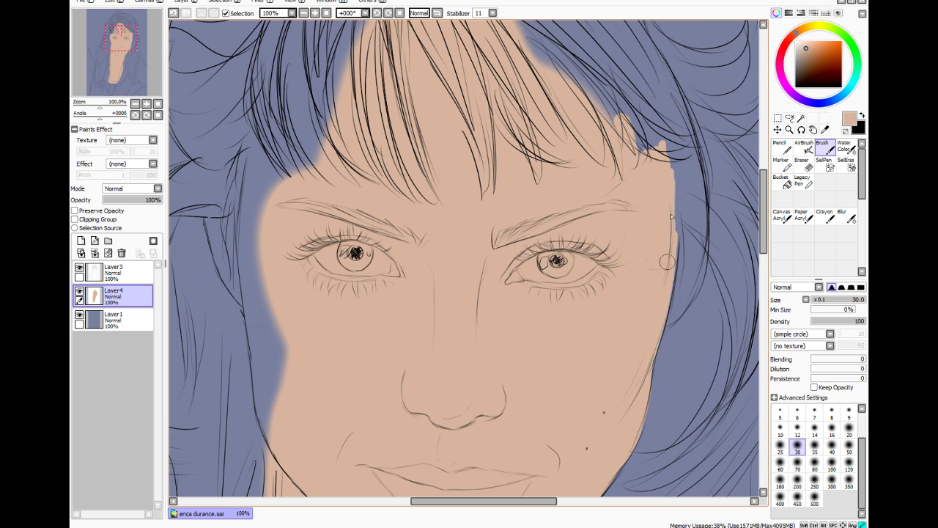
{"action": "left_click_drag", "start_coordinate": [669, 194], "coordinate": [670, 233]}
{"action": "left_click_drag", "start_coordinate": [672, 162], "coordinate": [668, 259]}
{"action": "left_click_drag", "start_coordinate": [661, 147], "coordinate": [584, 101]}
Set the brush size to 250 and cover the forehead and fringe area with skin tone
{"action": "left_click_drag", "start_coordinate": [764, 244], "coordinate": [764, 228]}
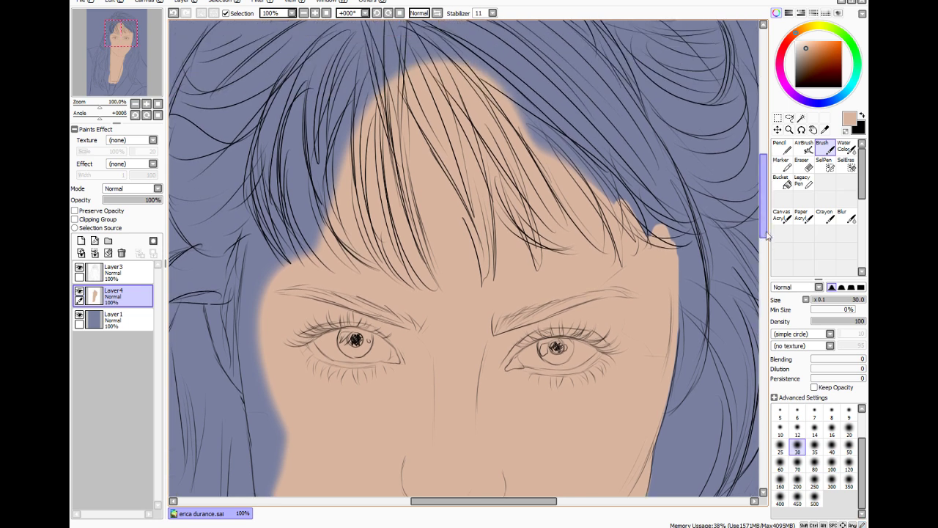
{"action": "left_click", "coordinate": [814, 482]}
{"action": "mouse_move", "coordinate": [438, 74]}
{"action": "left_mouse_down"}
{"action": "mouse_move", "coordinate": [501, 212]}
{"action": "mouse_move", "coordinate": [562, 155]}
{"action": "mouse_move", "coordinate": [524, 86]}
{"action": "mouse_move", "coordinate": [494, 100]}
{"action": "mouse_move", "coordinate": [511, 149]}
{"action": "mouse_move", "coordinate": [558, 228]}
{"action": "mouse_move", "coordinate": [576, 214]}
{"action": "left_mouse_up"}
{"action": "mouse_move", "coordinate": [595, 181]}
{"action": "left_mouse_down"}
{"action": "mouse_move", "coordinate": [536, 45]}
{"action": "mouse_move", "coordinate": [581, 171]}
{"action": "mouse_move", "coordinate": [544, 208]}
{"action": "mouse_move", "coordinate": [369, 124]}
{"action": "mouse_move", "coordinate": [417, 64]}
{"action": "mouse_move", "coordinate": [430, 60]}
{"action": "mouse_move", "coordinate": [445, 171]}
{"action": "mouse_move", "coordinate": [427, 149]}
{"action": "mouse_move", "coordinate": [387, 221]}
{"action": "mouse_move", "coordinate": [334, 275]}
{"action": "left_mouse_up"}
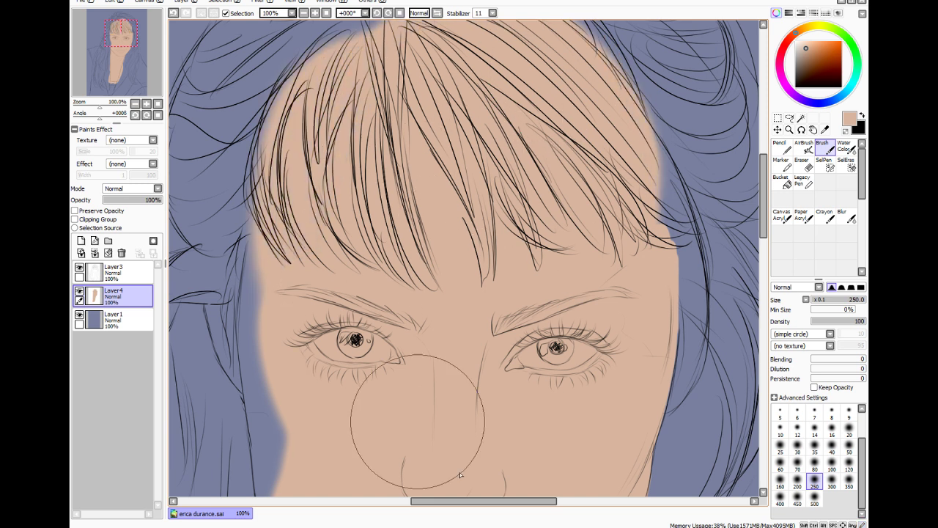
Set the brush size to 40 and paint skin tone over the left temple and the ear up to their sketch lines
{"action": "left_click_drag", "start_coordinate": [461, 501], "coordinate": [427, 503]}
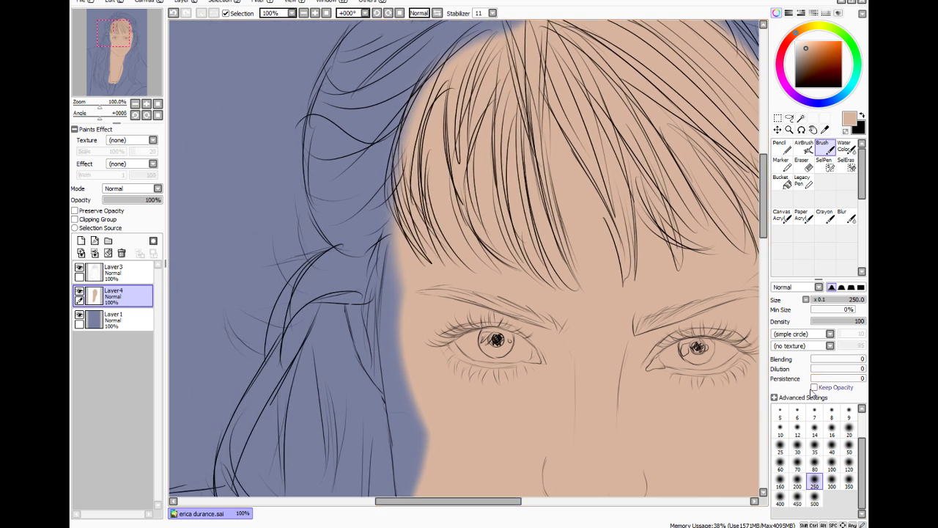
{"action": "left_click", "coordinate": [815, 464]}
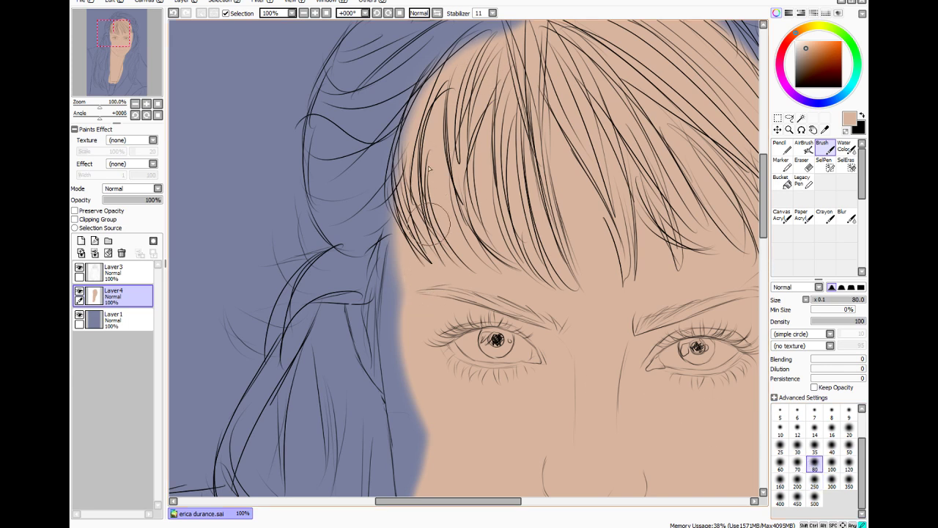
{"action": "left_click", "coordinate": [832, 447]}
{"action": "left_click_drag", "start_coordinate": [767, 235], "coordinate": [767, 265]}
{"action": "mouse_move", "coordinate": [402, 55]}
{"action": "left_mouse_down"}
{"action": "mouse_move", "coordinate": [403, 127]}
{"action": "mouse_move", "coordinate": [412, 120]}
{"action": "mouse_move", "coordinate": [406, 89]}
{"action": "mouse_move", "coordinate": [394, 152]}
{"action": "mouse_move", "coordinate": [389, 140]}
{"action": "mouse_move", "coordinate": [382, 156]}
{"action": "mouse_move", "coordinate": [409, 29]}
{"action": "left_mouse_up"}
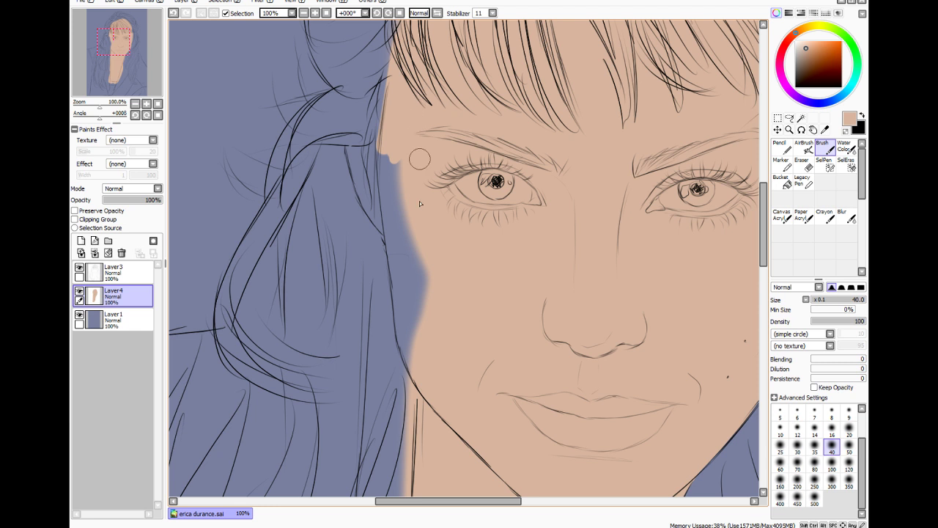
{"action": "left_click_drag", "start_coordinate": [391, 159], "coordinate": [394, 214]}
{"action": "mouse_move", "coordinate": [375, 139]}
{"action": "left_mouse_down"}
{"action": "mouse_move", "coordinate": [377, 175]}
{"action": "mouse_move", "coordinate": [359, 128]}
{"action": "mouse_move", "coordinate": [356, 172]}
{"action": "mouse_move", "coordinate": [371, 194]}
{"action": "mouse_move", "coordinate": [366, 173]}
{"action": "mouse_move", "coordinate": [372, 204]}
{"action": "mouse_move", "coordinate": [369, 173]}
{"action": "mouse_move", "coordinate": [393, 223]}
{"action": "left_mouse_up"}
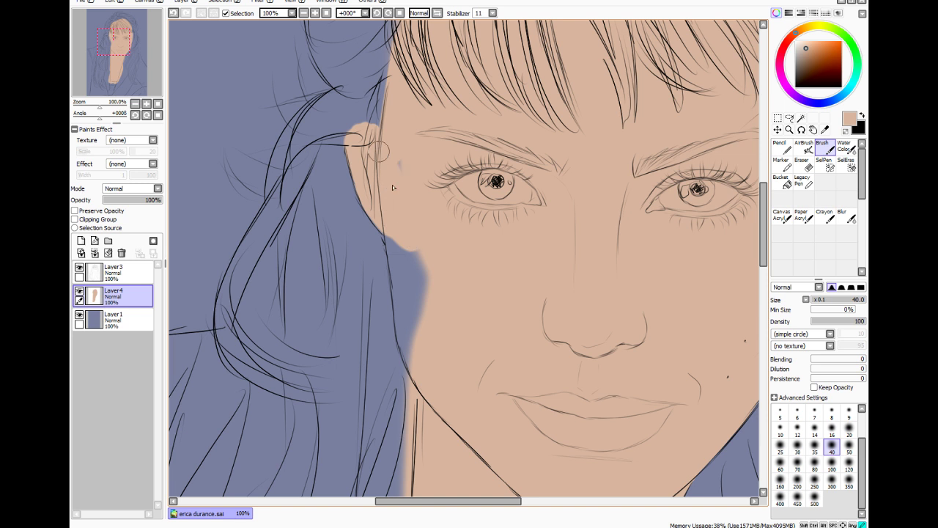
Set the brush size to 60 and extend the skin tone down the left cheek to the face outline
{"action": "left_click", "coordinate": [814, 464]}
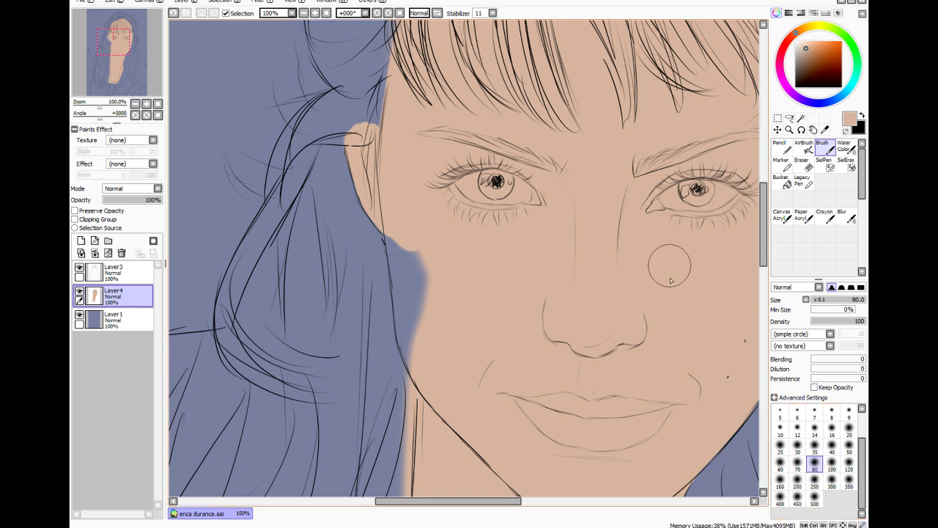
{"action": "scroll", "coordinate": [697, 245], "scroll_direction": "down", "scroll_amount": 3}
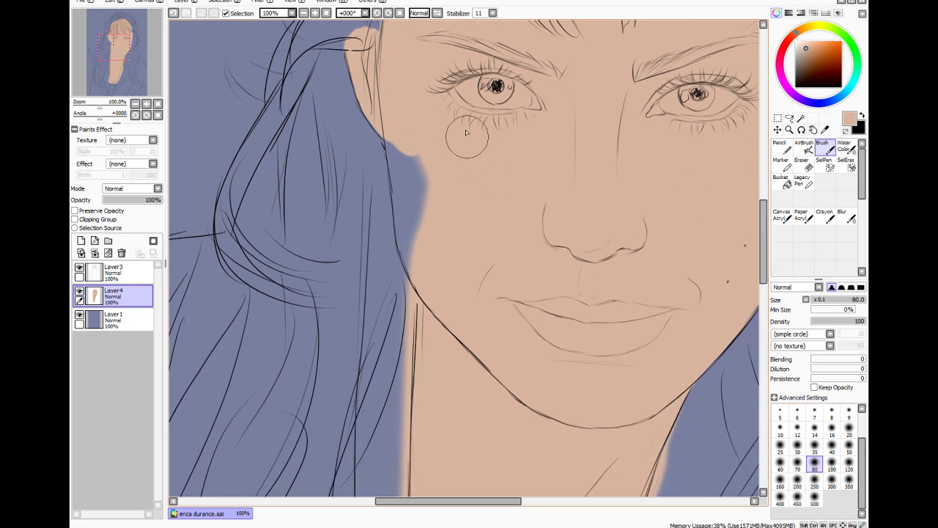
{"action": "left_click", "coordinate": [779, 462]}
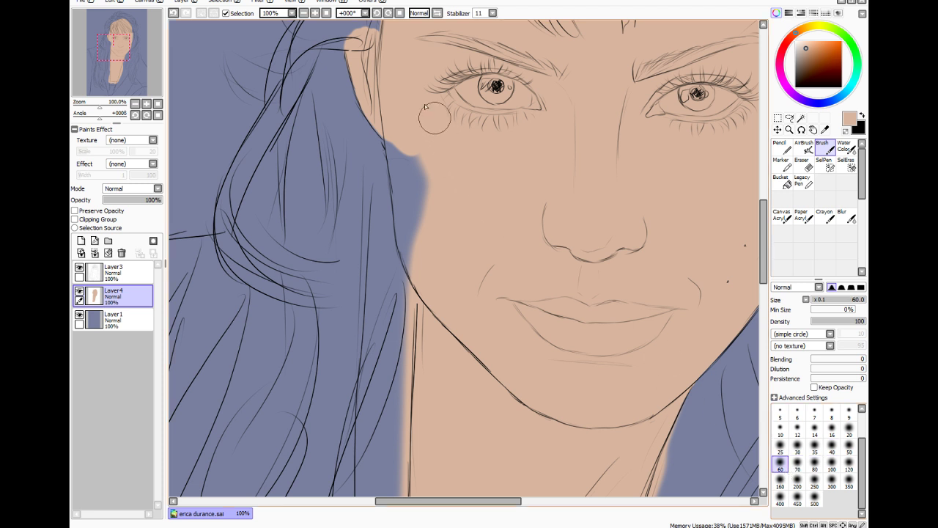
{"action": "mouse_move", "coordinate": [435, 228]}
{"action": "left_mouse_down"}
{"action": "mouse_move", "coordinate": [418, 136]}
{"action": "mouse_move", "coordinate": [433, 256]}
{"action": "mouse_move", "coordinate": [425, 212]}
{"action": "left_mouse_up"}
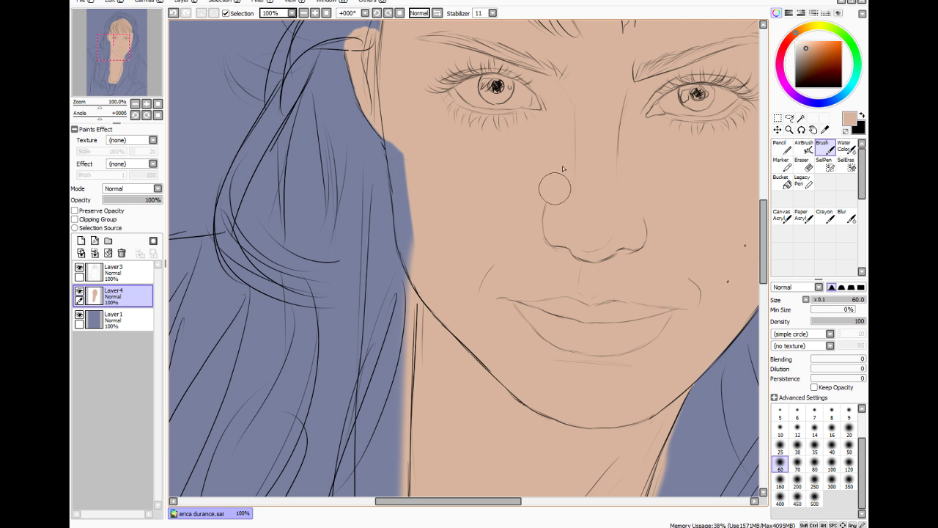
{"action": "left_click_drag", "start_coordinate": [411, 154], "coordinate": [410, 236]}
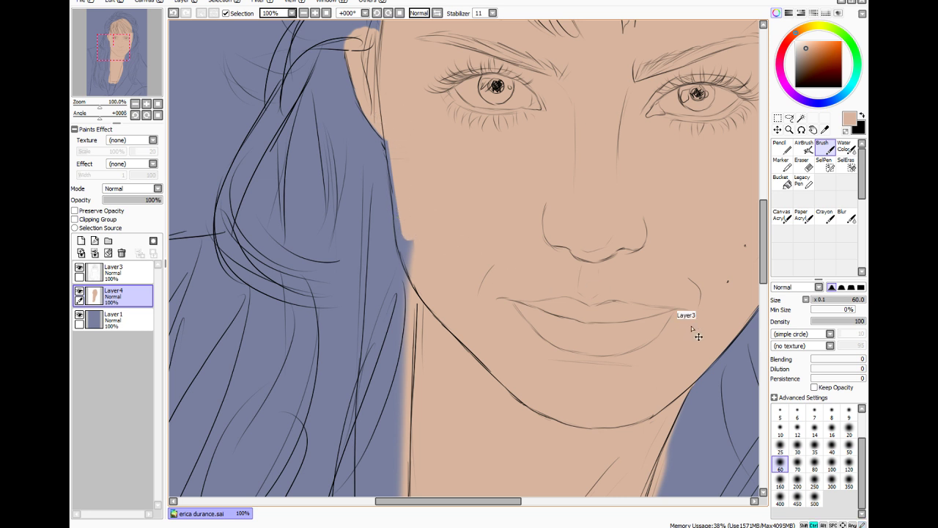
Set the brush size to 14 and refine the skin-tone edge along the left cheek down to the jaw
{"action": "scroll", "coordinate": [698, 331], "scroll_direction": "up", "scroll_amount": 2}
{"action": "left_click", "coordinate": [832, 464]}
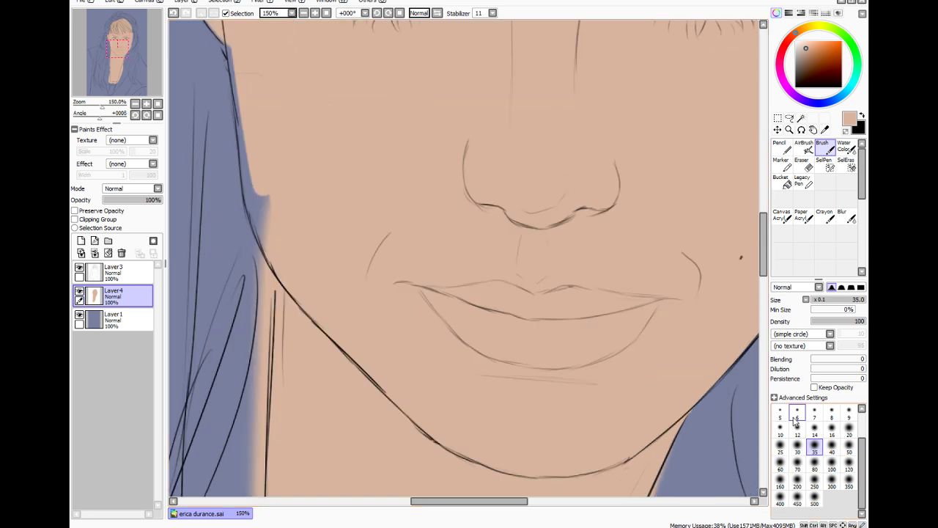
{"action": "left_click", "coordinate": [815, 430]}
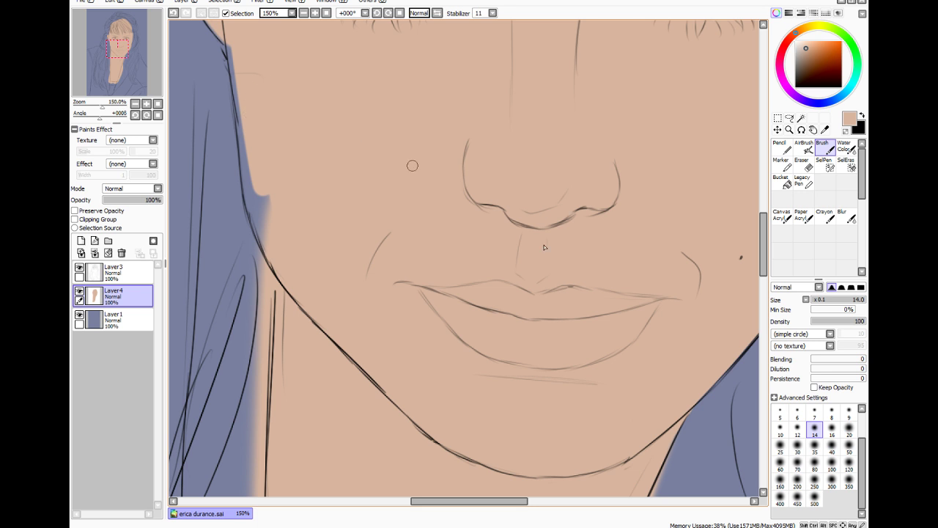
{"action": "left_click_drag", "start_coordinate": [763, 245], "coordinate": [763, 231]}
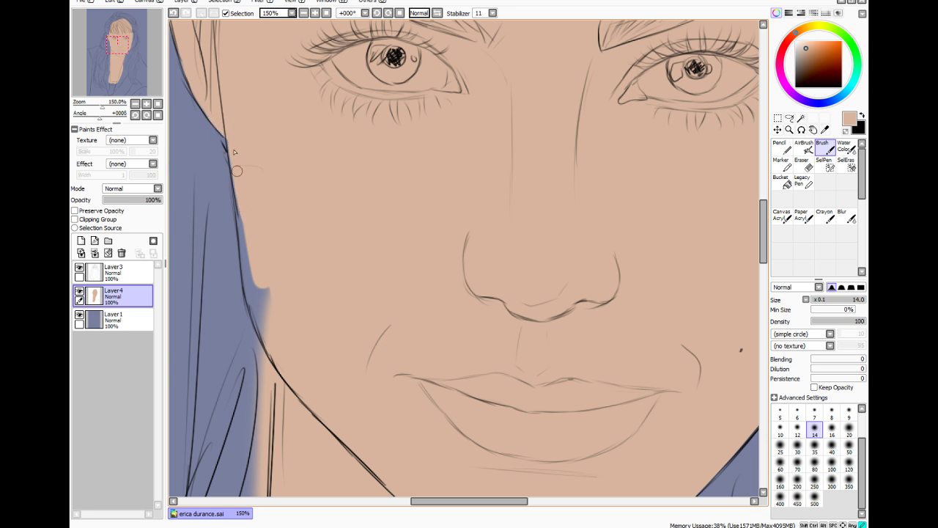
{"action": "mouse_move", "coordinate": [275, 294]}
{"action": "left_mouse_down"}
{"action": "mouse_move", "coordinate": [274, 327]}
{"action": "mouse_move", "coordinate": [255, 291]}
{"action": "mouse_move", "coordinate": [270, 343]}
{"action": "mouse_move", "coordinate": [256, 312]}
{"action": "mouse_move", "coordinate": [264, 335]}
{"action": "mouse_move", "coordinate": [254, 263]}
{"action": "mouse_move", "coordinate": [253, 303]}
{"action": "mouse_move", "coordinate": [256, 311]}
{"action": "mouse_move", "coordinate": [249, 219]}
{"action": "mouse_move", "coordinate": [243, 242]}
{"action": "mouse_move", "coordinate": [227, 204]}
{"action": "left_mouse_up"}
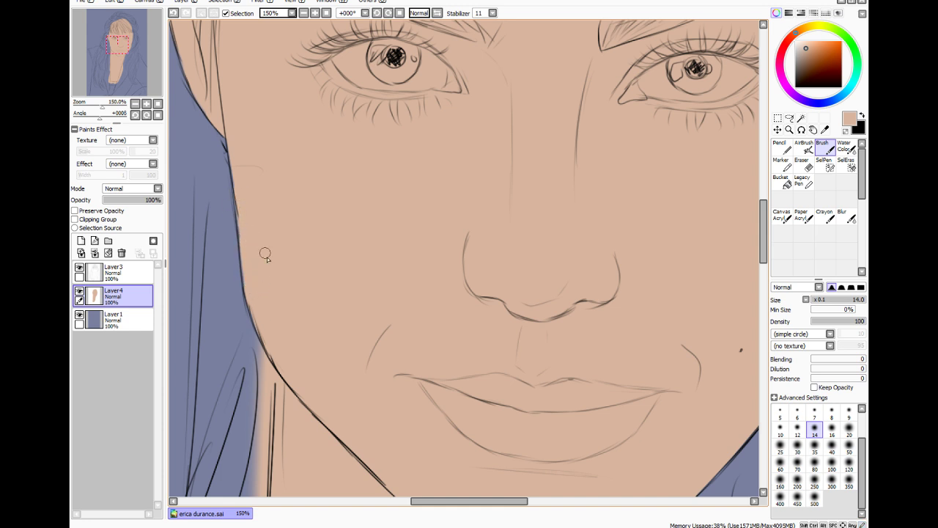
Trim the excess skin tone outside the right neck and chest line with the Eraser at size 35
{"action": "scroll", "coordinate": [266, 253], "scroll_direction": "down", "scroll_amount": 3}
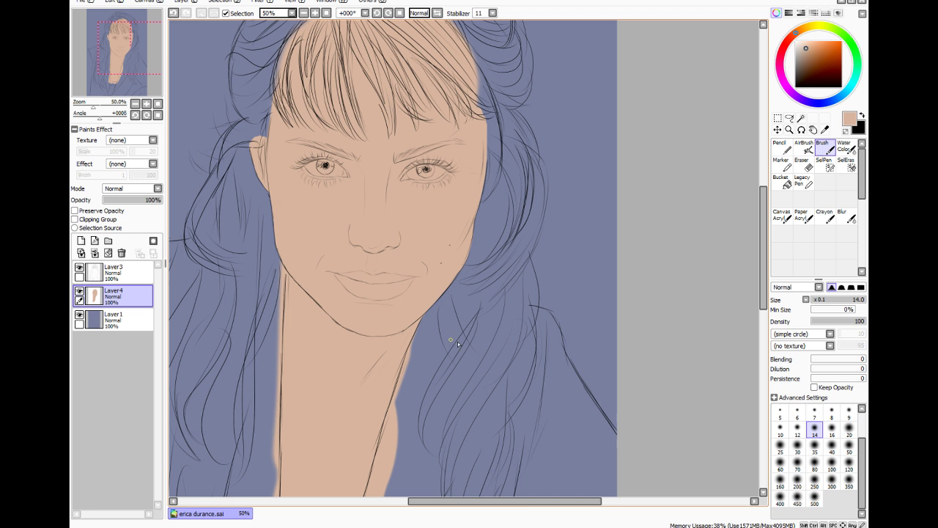
{"action": "mouse_move", "coordinate": [762, 284]}
{"action": "left_mouse_down"}
{"action": "mouse_move", "coordinate": [763, 356]}
{"action": "mouse_move", "coordinate": [763, 312]}
{"action": "left_mouse_up"}
{"action": "left_click", "coordinate": [801, 162]}
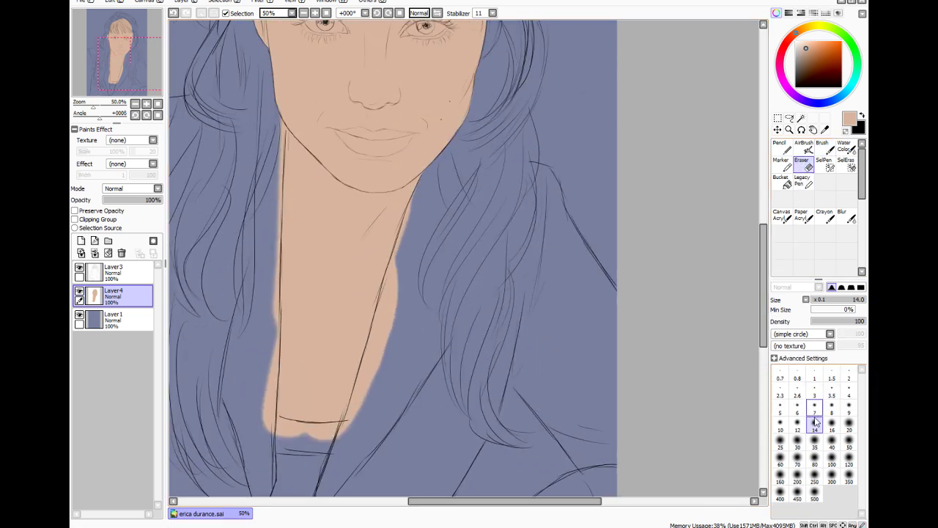
{"action": "left_click_drag", "start_coordinate": [414, 211], "coordinate": [404, 238]}
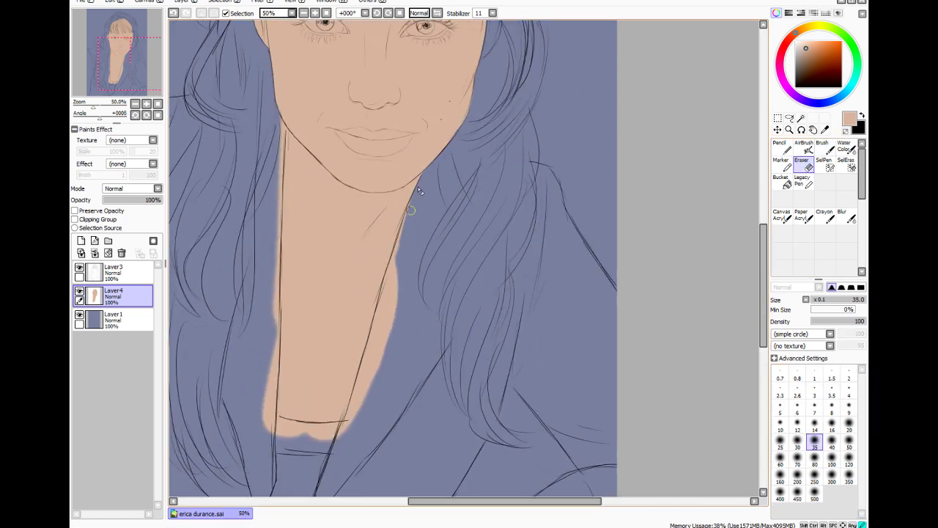
{"action": "left_click_drag", "start_coordinate": [422, 191], "coordinate": [396, 254]}
{"action": "left_click_drag", "start_coordinate": [349, 432], "coordinate": [370, 378]}
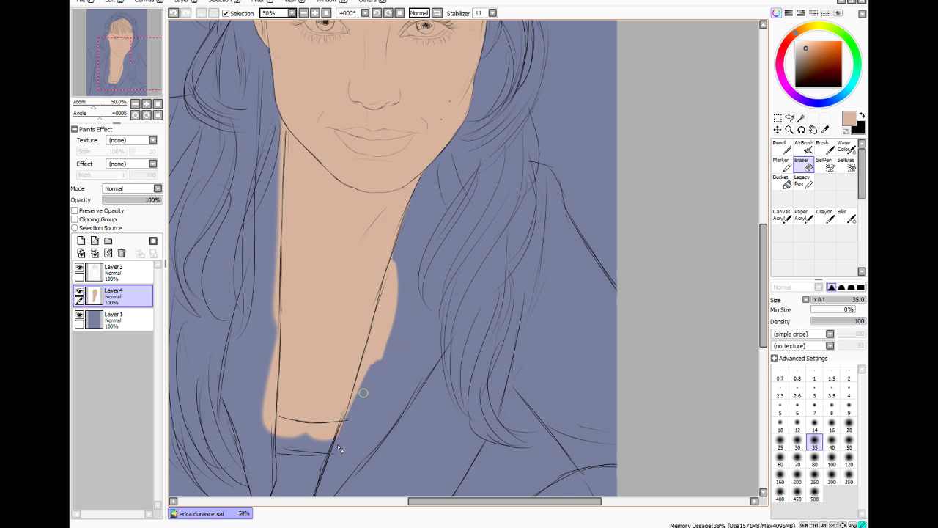
{"action": "mouse_move", "coordinate": [409, 285]}
{"action": "left_mouse_down"}
{"action": "mouse_move", "coordinate": [354, 432]}
{"action": "mouse_move", "coordinate": [340, 439]}
{"action": "mouse_move", "coordinate": [387, 309]}
{"action": "left_mouse_up"}
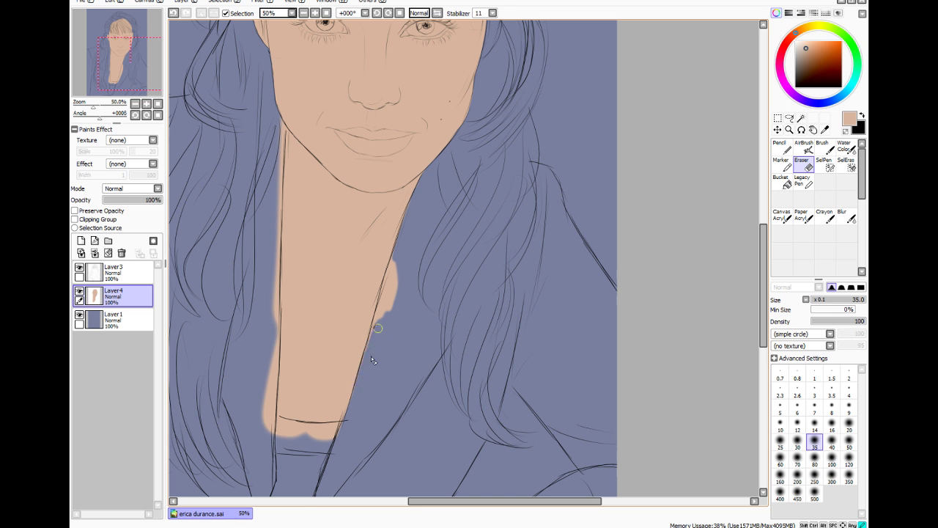
{"action": "left_click_drag", "start_coordinate": [402, 268], "coordinate": [389, 291]}
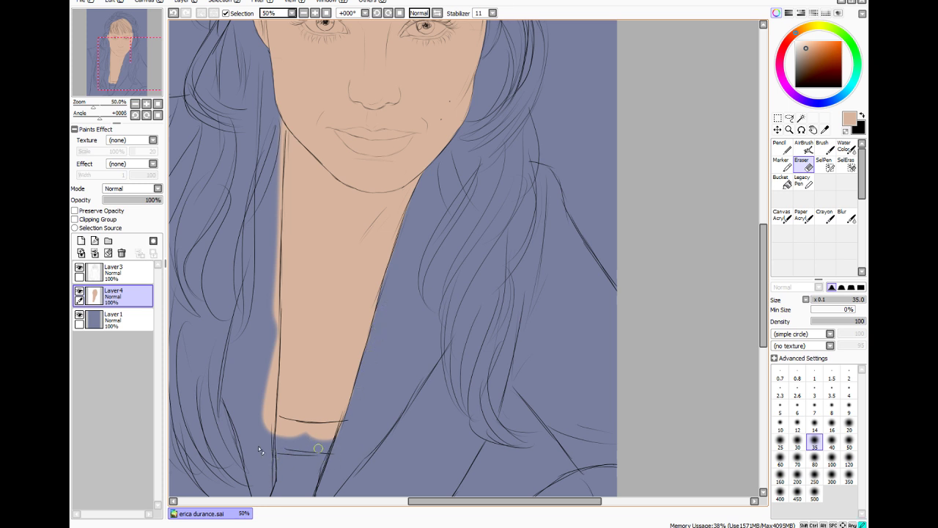
Erase the skin tone spilling below the neckline and outside the left line of the chest and neck
{"action": "mouse_move", "coordinate": [258, 445]}
{"action": "left_mouse_down"}
{"action": "mouse_move", "coordinate": [286, 436]}
{"action": "mouse_move", "coordinate": [361, 435]}
{"action": "mouse_move", "coordinate": [317, 429]}
{"action": "mouse_move", "coordinate": [346, 423]}
{"action": "mouse_move", "coordinate": [324, 434]}
{"action": "mouse_move", "coordinate": [277, 426]}
{"action": "left_mouse_up"}
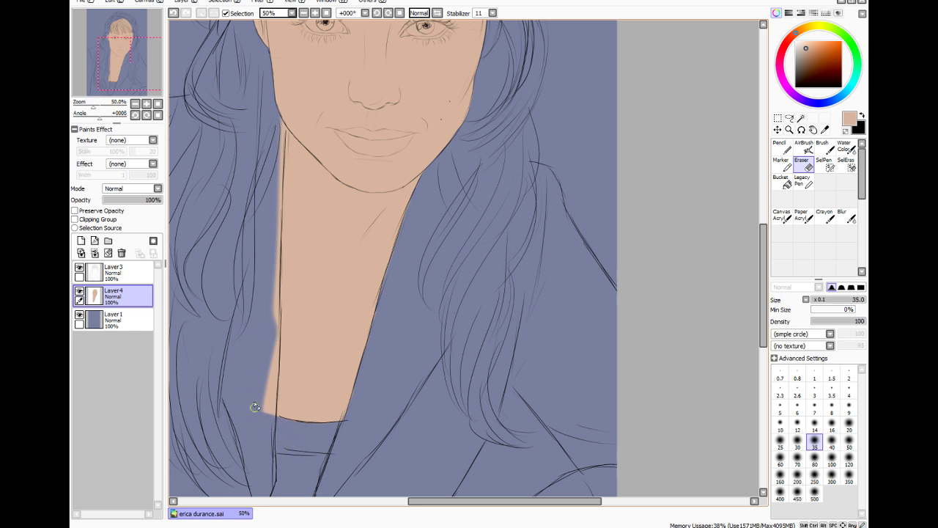
{"action": "mouse_move", "coordinate": [255, 406]}
{"action": "left_mouse_down"}
{"action": "mouse_move", "coordinate": [263, 411]}
{"action": "mouse_move", "coordinate": [268, 367]}
{"action": "mouse_move", "coordinate": [270, 396]}
{"action": "mouse_move", "coordinate": [271, 365]}
{"action": "mouse_move", "coordinate": [275, 389]}
{"action": "mouse_move", "coordinate": [275, 344]}
{"action": "mouse_move", "coordinate": [272, 374]}
{"action": "left_mouse_up"}
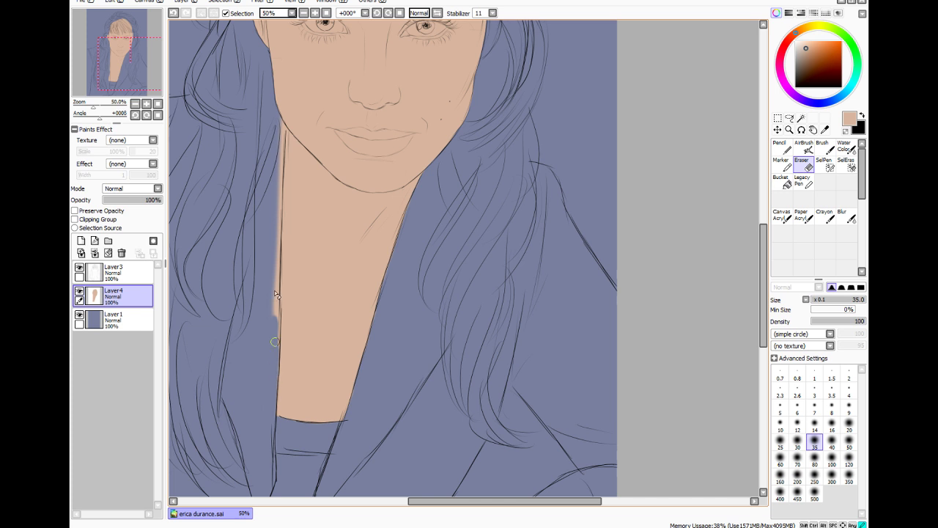
{"action": "mouse_move", "coordinate": [275, 341]}
{"action": "left_mouse_down"}
{"action": "mouse_move", "coordinate": [271, 355]}
{"action": "mouse_move", "coordinate": [276, 310]}
{"action": "left_mouse_up"}
{"action": "left_click_drag", "start_coordinate": [280, 127], "coordinate": [282, 194]}
{"action": "mouse_move", "coordinate": [271, 278]}
{"action": "left_mouse_down"}
{"action": "mouse_move", "coordinate": [269, 307]}
{"action": "mouse_move", "coordinate": [276, 168]}
{"action": "mouse_move", "coordinate": [271, 310]}
{"action": "left_mouse_up"}
Fill the gap at the upper left edge of the neck with skin tone using the Brush at size 14
{"action": "scroll", "coordinate": [401, 300], "scroll_direction": "up", "scroll_amount": 2}
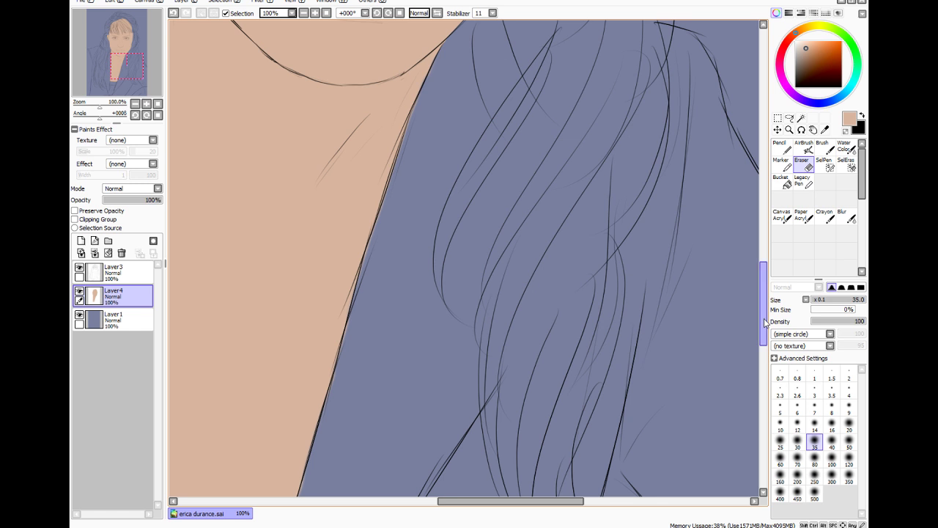
{"action": "left_click_drag", "start_coordinate": [765, 302], "coordinate": [767, 262]}
{"action": "left_click_drag", "start_coordinate": [524, 502], "coordinate": [506, 502]}
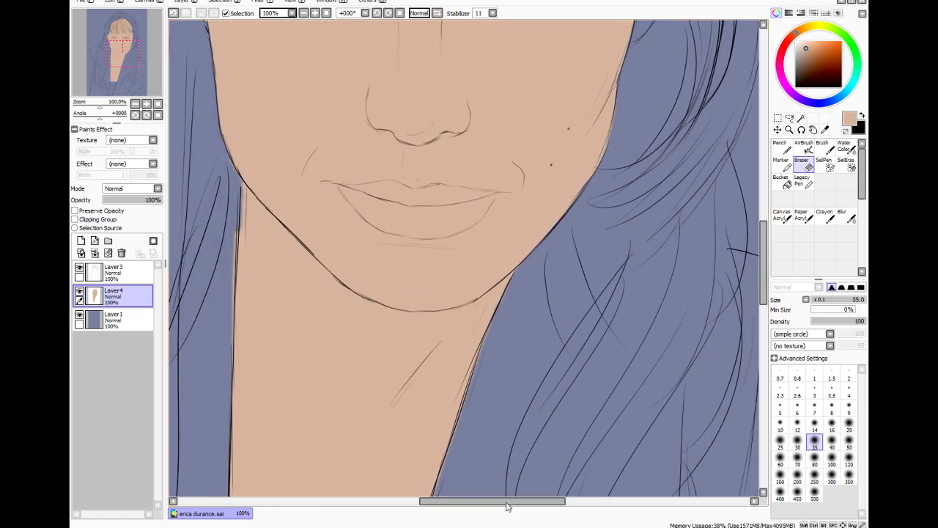
{"action": "left_click", "coordinate": [814, 405]}
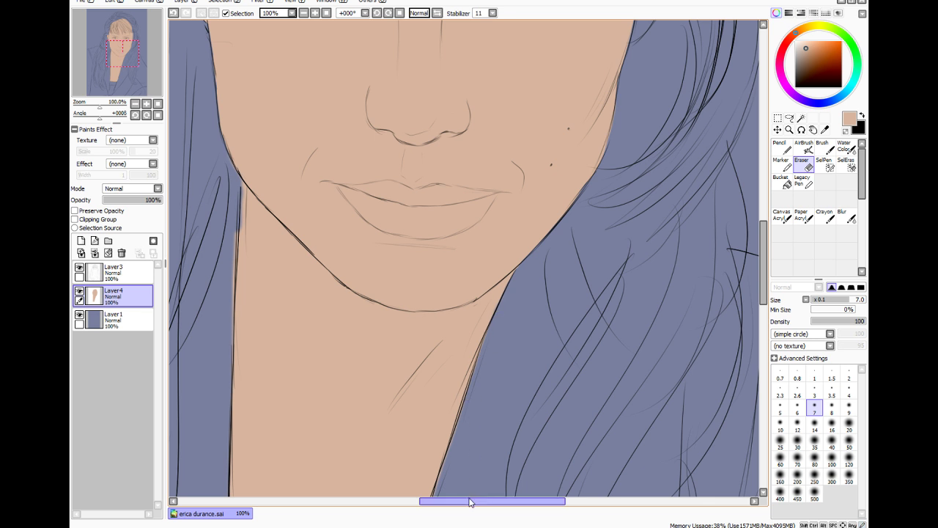
{"action": "left_click_drag", "start_coordinate": [493, 501], "coordinate": [458, 501]}
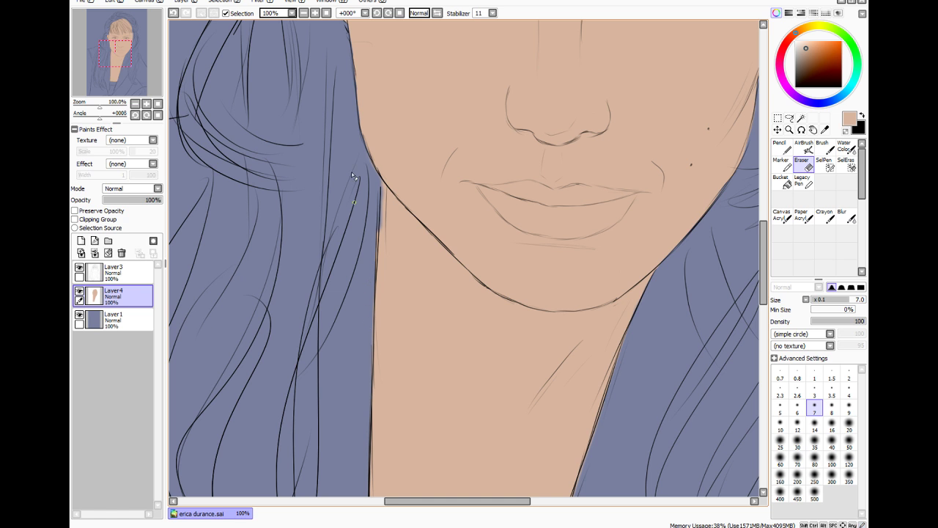
{"action": "key", "text": "b"}
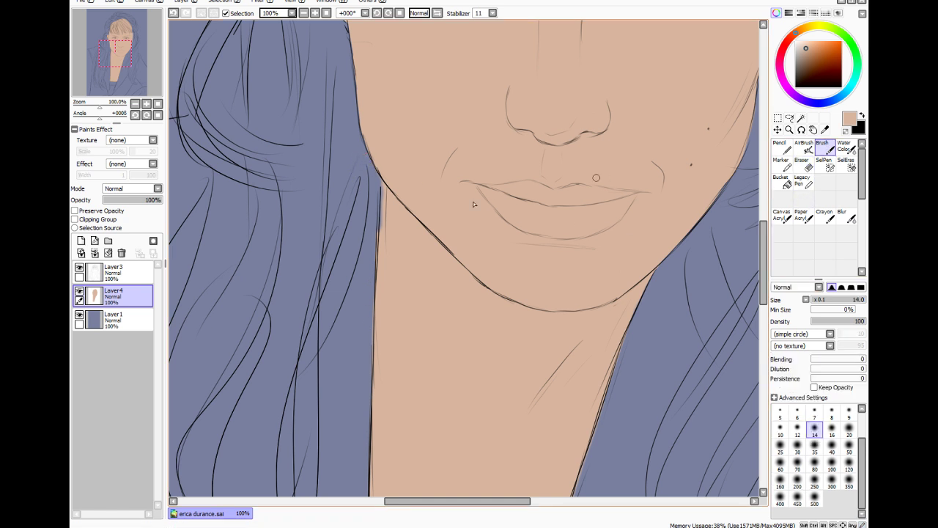
{"action": "left_click_drag", "start_coordinate": [385, 188], "coordinate": [384, 245]}
{"action": "left_click_drag", "start_coordinate": [382, 185], "coordinate": [382, 233]}
{"action": "left_click_drag", "start_coordinate": [383, 179], "coordinate": [381, 245]}
Turn on Preserve Opacity for Layer4 and set the Brush to a dark brown with size 100 and density 18
{"action": "scroll", "coordinate": [717, 192], "scroll_direction": "down", "scroll_amount": 1}
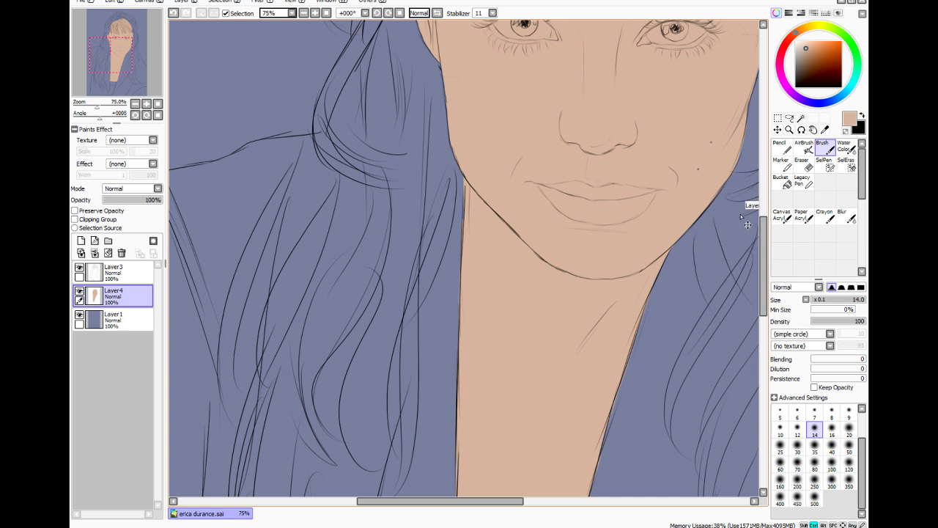
{"action": "left_click_drag", "start_coordinate": [766, 250], "coordinate": [771, 198]}
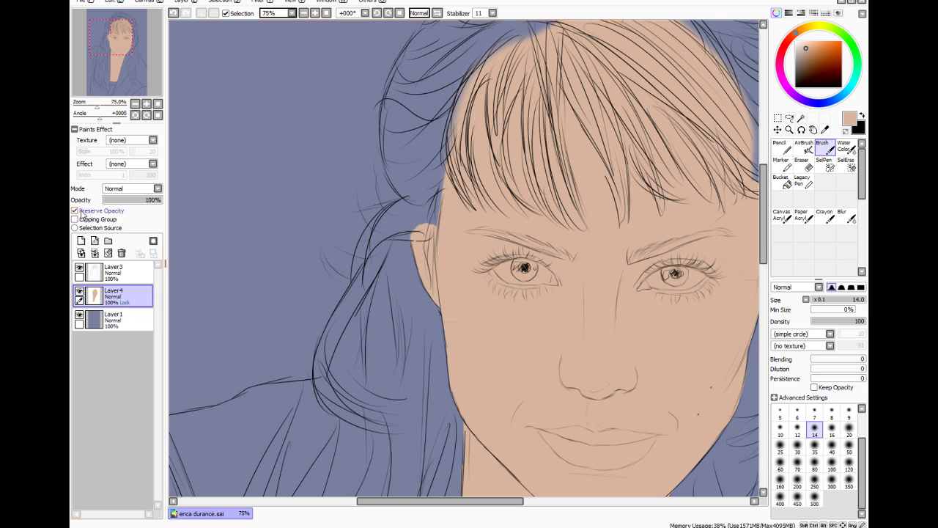
{"action": "left_click_drag", "start_coordinate": [477, 503], "coordinate": [500, 503]}
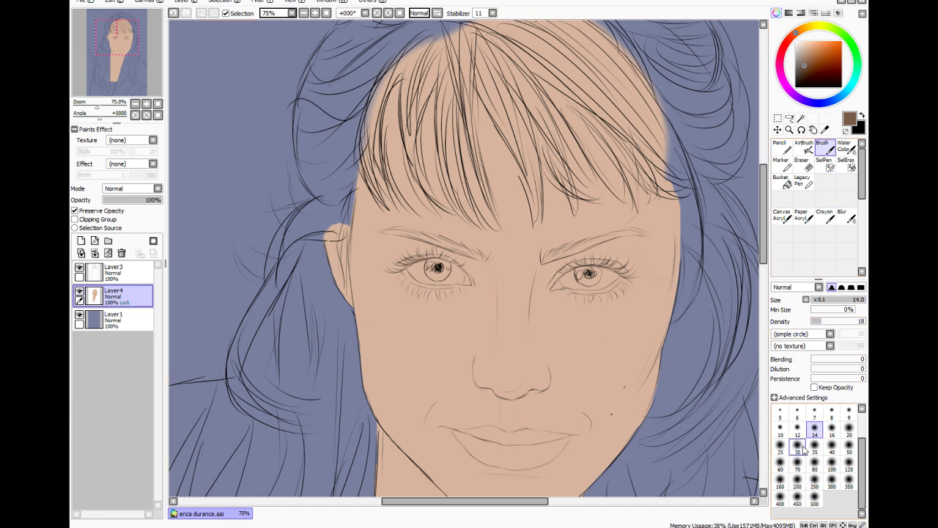
{"action": "left_click", "coordinate": [832, 463]}
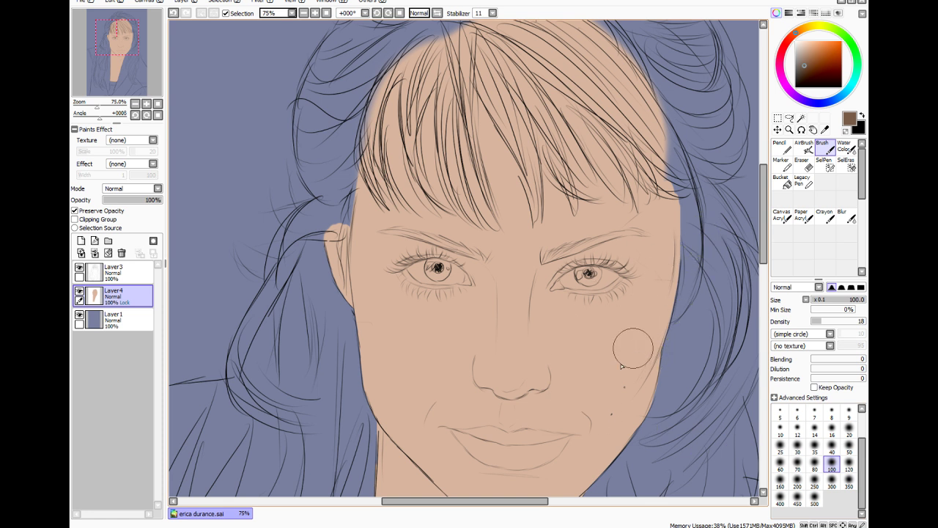
Undo the first shadow stroke, lower the density to 8 and shade the right temple and cheek, increasing the brush size to 250
{"action": "left_click_drag", "start_coordinate": [625, 380], "coordinate": [674, 221]}
{"action": "key", "text": "ctrl+z"}
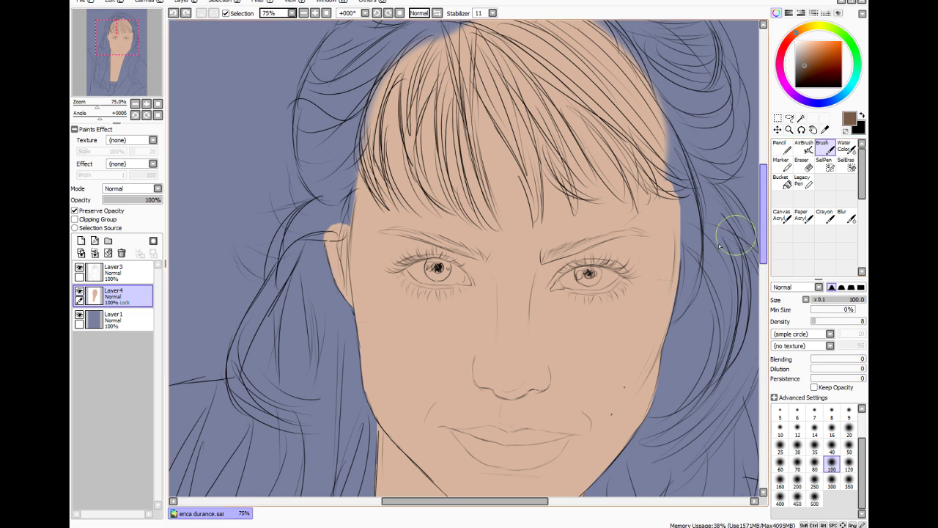
{"action": "mouse_move", "coordinate": [626, 348]}
{"action": "left_mouse_down"}
{"action": "mouse_move", "coordinate": [620, 369]}
{"action": "mouse_move", "coordinate": [666, 273]}
{"action": "left_mouse_up"}
{"action": "mouse_move", "coordinate": [635, 361]}
{"action": "left_mouse_down"}
{"action": "mouse_move", "coordinate": [628, 393]}
{"action": "mouse_move", "coordinate": [678, 200]}
{"action": "mouse_move", "coordinate": [674, 323]}
{"action": "mouse_move", "coordinate": [638, 391]}
{"action": "mouse_move", "coordinate": [669, 391]}
{"action": "left_mouse_up"}
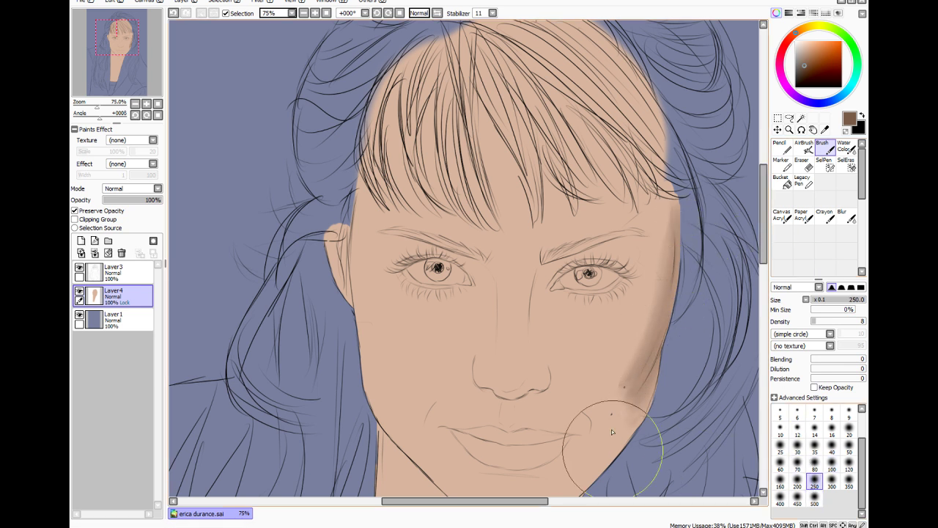
{"action": "left_click_drag", "start_coordinate": [617, 426], "coordinate": [647, 354]}
Shade the chin, the right jaw and the right side of the nose up to the inner eye with the brown Brush
{"action": "scroll", "coordinate": [762, 249], "scroll_direction": "down", "scroll_amount": 3}
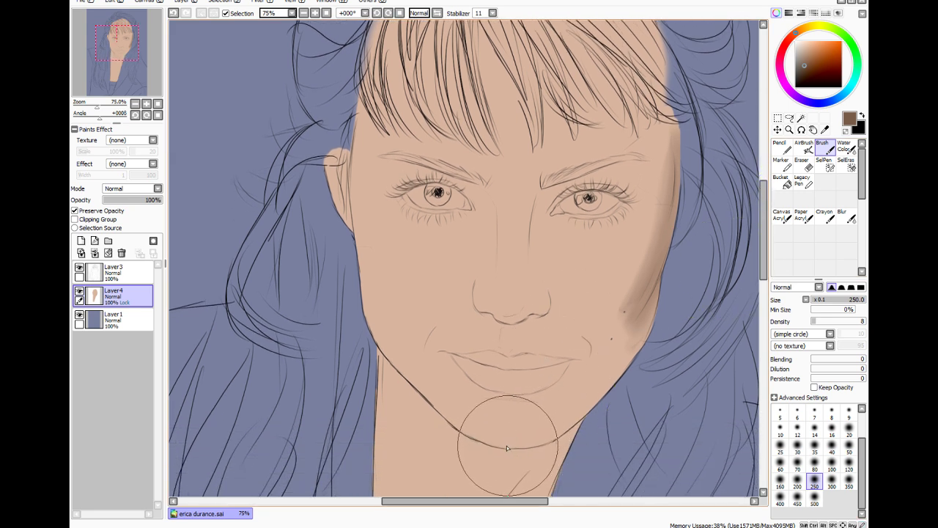
{"action": "mouse_move", "coordinate": [514, 445]}
{"action": "left_mouse_down"}
{"action": "mouse_move", "coordinate": [537, 430]}
{"action": "mouse_move", "coordinate": [533, 412]}
{"action": "mouse_move", "coordinate": [511, 437]}
{"action": "mouse_move", "coordinate": [530, 400]}
{"action": "mouse_move", "coordinate": [484, 382]}
{"action": "mouse_move", "coordinate": [519, 396]}
{"action": "mouse_move", "coordinate": [480, 387]}
{"action": "mouse_move", "coordinate": [559, 380]}
{"action": "mouse_move", "coordinate": [519, 402]}
{"action": "mouse_move", "coordinate": [582, 360]}
{"action": "mouse_move", "coordinate": [540, 386]}
{"action": "mouse_move", "coordinate": [546, 397]}
{"action": "mouse_move", "coordinate": [648, 283]}
{"action": "mouse_move", "coordinate": [545, 429]}
{"action": "mouse_move", "coordinate": [582, 394]}
{"action": "mouse_move", "coordinate": [619, 334]}
{"action": "mouse_move", "coordinate": [541, 440]}
{"action": "mouse_move", "coordinate": [532, 436]}
{"action": "mouse_move", "coordinate": [614, 363]}
{"action": "mouse_move", "coordinate": [555, 427]}
{"action": "mouse_move", "coordinate": [577, 416]}
{"action": "mouse_move", "coordinate": [616, 368]}
{"action": "mouse_move", "coordinate": [540, 428]}
{"action": "mouse_move", "coordinate": [565, 387]}
{"action": "mouse_move", "coordinate": [537, 407]}
{"action": "mouse_move", "coordinate": [545, 417]}
{"action": "mouse_move", "coordinate": [527, 445]}
{"action": "mouse_move", "coordinate": [611, 353]}
{"action": "mouse_move", "coordinate": [555, 413]}
{"action": "mouse_move", "coordinate": [623, 356]}
{"action": "mouse_move", "coordinate": [609, 394]}
{"action": "mouse_move", "coordinate": [566, 398]}
{"action": "mouse_move", "coordinate": [594, 334]}
{"action": "left_mouse_up"}
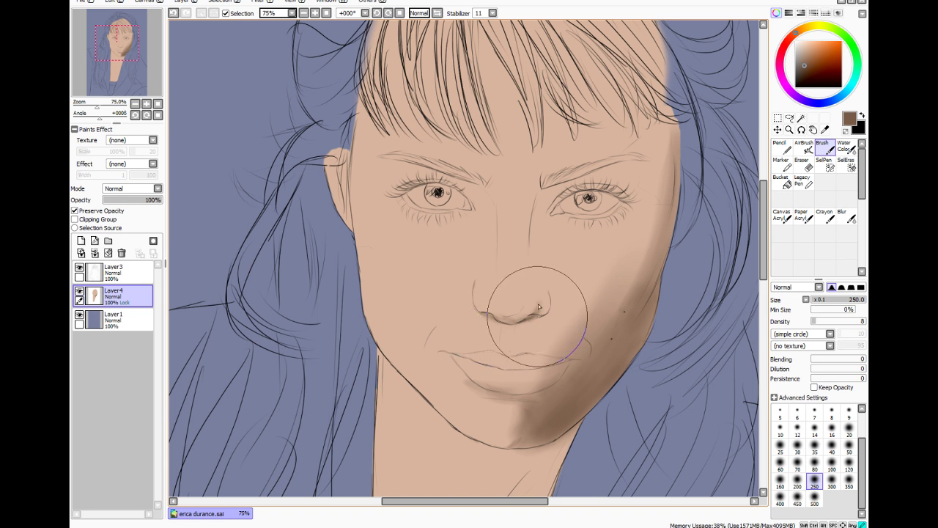
{"action": "mouse_move", "coordinate": [535, 316]}
{"action": "left_mouse_down"}
{"action": "mouse_move", "coordinate": [546, 317]}
{"action": "mouse_move", "coordinate": [539, 290]}
{"action": "mouse_move", "coordinate": [528, 312]}
{"action": "mouse_move", "coordinate": [540, 286]}
{"action": "mouse_move", "coordinate": [549, 293]}
{"action": "mouse_move", "coordinate": [535, 246]}
{"action": "mouse_move", "coordinate": [531, 280]}
{"action": "mouse_move", "coordinate": [522, 276]}
{"action": "mouse_move", "coordinate": [537, 247]}
{"action": "mouse_move", "coordinate": [536, 288]}
{"action": "mouse_move", "coordinate": [533, 225]}
{"action": "mouse_move", "coordinate": [534, 249]}
{"action": "mouse_move", "coordinate": [548, 183]}
{"action": "mouse_move", "coordinate": [557, 197]}
{"action": "mouse_move", "coordinate": [544, 206]}
{"action": "mouse_move", "coordinate": [564, 230]}
{"action": "left_mouse_up"}
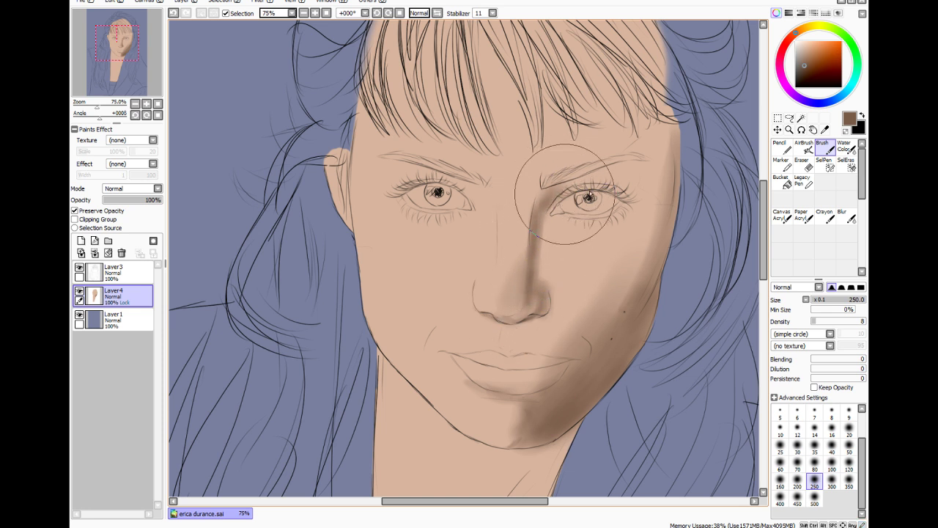
Shade the right eye socket, right cheek, upper lip and right side of the forehead with the brown Brush
{"action": "mouse_move", "coordinate": [590, 194]}
{"action": "left_mouse_down"}
{"action": "mouse_move", "coordinate": [548, 216]}
{"action": "mouse_move", "coordinate": [577, 190]}
{"action": "mouse_move", "coordinate": [564, 190]}
{"action": "mouse_move", "coordinate": [614, 186]}
{"action": "mouse_move", "coordinate": [561, 178]}
{"action": "mouse_move", "coordinate": [616, 128]}
{"action": "mouse_move", "coordinate": [602, 162]}
{"action": "mouse_move", "coordinate": [564, 117]}
{"action": "mouse_move", "coordinate": [556, 194]}
{"action": "mouse_move", "coordinate": [587, 101]}
{"action": "mouse_move", "coordinate": [641, 170]}
{"action": "mouse_move", "coordinate": [656, 169]}
{"action": "mouse_move", "coordinate": [594, 210]}
{"action": "mouse_move", "coordinate": [614, 207]}
{"action": "mouse_move", "coordinate": [631, 265]}
{"action": "mouse_move", "coordinate": [644, 223]}
{"action": "mouse_move", "coordinate": [664, 231]}
{"action": "mouse_move", "coordinate": [622, 285]}
{"action": "mouse_move", "coordinate": [639, 186]}
{"action": "mouse_move", "coordinate": [596, 312]}
{"action": "mouse_move", "coordinate": [577, 234]}
{"action": "mouse_move", "coordinate": [573, 249]}
{"action": "mouse_move", "coordinate": [557, 229]}
{"action": "mouse_move", "coordinate": [561, 250]}
{"action": "mouse_move", "coordinate": [582, 263]}
{"action": "mouse_move", "coordinate": [622, 235]}
{"action": "mouse_move", "coordinate": [614, 277]}
{"action": "mouse_move", "coordinate": [566, 269]}
{"action": "mouse_move", "coordinate": [546, 301]}
{"action": "mouse_move", "coordinate": [556, 225]}
{"action": "mouse_move", "coordinate": [546, 281]}
{"action": "mouse_move", "coordinate": [559, 237]}
{"action": "mouse_move", "coordinate": [549, 259]}
{"action": "mouse_move", "coordinate": [544, 218]}
{"action": "mouse_move", "coordinate": [545, 292]}
{"action": "mouse_move", "coordinate": [543, 251]}
{"action": "mouse_move", "coordinate": [533, 307]}
{"action": "mouse_move", "coordinate": [576, 346]}
{"action": "left_mouse_up"}
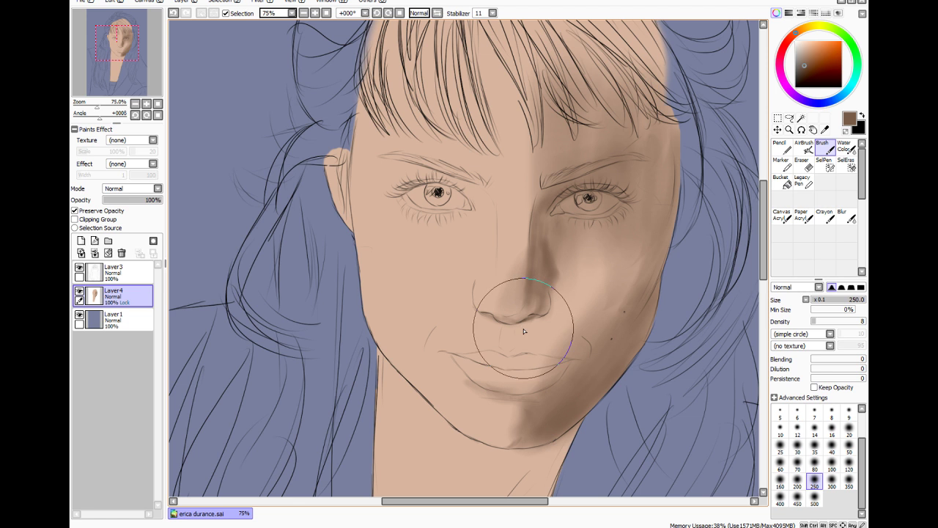
{"action": "mouse_move", "coordinate": [520, 324]}
{"action": "left_mouse_down"}
{"action": "mouse_move", "coordinate": [526, 347]}
{"action": "mouse_move", "coordinate": [526, 338]}
{"action": "mouse_move", "coordinate": [506, 349]}
{"action": "mouse_move", "coordinate": [518, 331]}
{"action": "mouse_move", "coordinate": [564, 310]}
{"action": "mouse_move", "coordinate": [504, 323]}
{"action": "mouse_move", "coordinate": [534, 320]}
{"action": "mouse_move", "coordinate": [531, 343]}
{"action": "mouse_move", "coordinate": [523, 320]}
{"action": "mouse_move", "coordinate": [533, 340]}
{"action": "mouse_move", "coordinate": [551, 299]}
{"action": "mouse_move", "coordinate": [550, 332]}
{"action": "mouse_move", "coordinate": [568, 350]}
{"action": "mouse_move", "coordinate": [603, 250]}
{"action": "mouse_move", "coordinate": [570, 305]}
{"action": "mouse_move", "coordinate": [567, 265]}
{"action": "mouse_move", "coordinate": [551, 337]}
{"action": "mouse_move", "coordinate": [556, 305]}
{"action": "mouse_move", "coordinate": [597, 285]}
{"action": "mouse_move", "coordinate": [651, 127]}
{"action": "left_mouse_up"}
{"action": "mouse_move", "coordinate": [630, 258]}
{"action": "left_mouse_down"}
{"action": "mouse_move", "coordinate": [657, 273]}
{"action": "mouse_move", "coordinate": [688, 172]}
{"action": "mouse_move", "coordinate": [659, 280]}
{"action": "mouse_move", "coordinate": [666, 115]}
{"action": "left_mouse_up"}
{"action": "mouse_move", "coordinate": [536, 142]}
{"action": "left_mouse_down"}
{"action": "mouse_move", "coordinate": [544, 120]}
{"action": "mouse_move", "coordinate": [543, 63]}
{"action": "mouse_move", "coordinate": [579, 108]}
{"action": "mouse_move", "coordinate": [627, 88]}
{"action": "mouse_move", "coordinate": [557, 27]}
{"action": "left_mouse_up"}
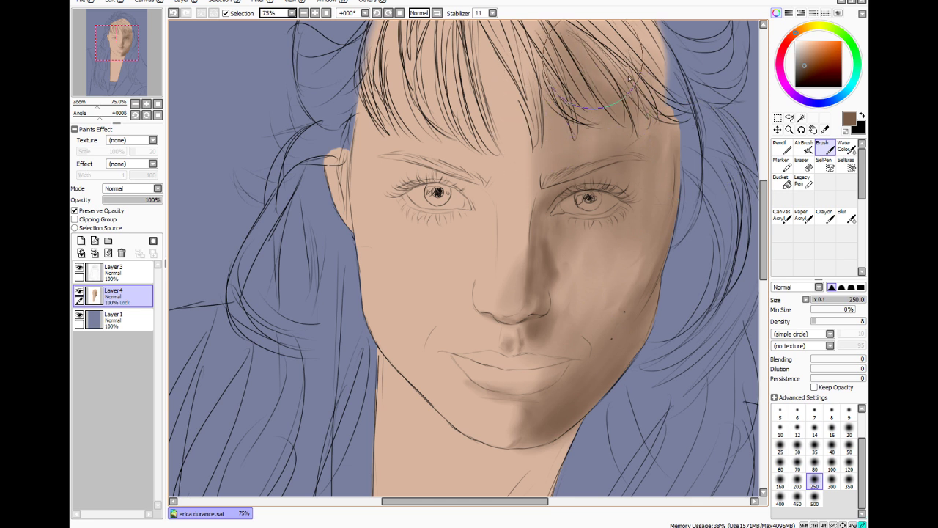
Extend the brown shading across the forehead, around the left eye and along the left side of the nose and the smile lines
{"action": "scroll", "coordinate": [767, 236], "scroll_direction": "up", "scroll_amount": 1}
{"action": "mouse_move", "coordinate": [602, 82]}
{"action": "left_mouse_down"}
{"action": "mouse_move", "coordinate": [568, 92]}
{"action": "mouse_move", "coordinate": [588, 11]}
{"action": "mouse_move", "coordinate": [524, 12]}
{"action": "mouse_move", "coordinate": [541, 65]}
{"action": "mouse_move", "coordinate": [476, 136]}
{"action": "mouse_move", "coordinate": [381, 117]}
{"action": "mouse_move", "coordinate": [425, 24]}
{"action": "mouse_move", "coordinate": [506, 79]}
{"action": "mouse_move", "coordinate": [427, 146]}
{"action": "left_mouse_up"}
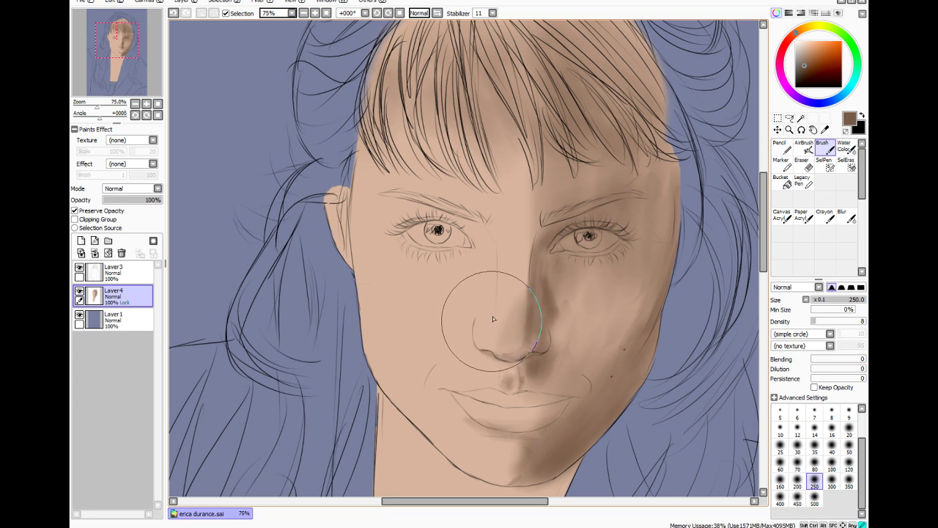
{"action": "mouse_move", "coordinate": [493, 321]}
{"action": "left_mouse_down"}
{"action": "mouse_move", "coordinate": [491, 252]}
{"action": "mouse_move", "coordinate": [495, 327]}
{"action": "mouse_move", "coordinate": [500, 257]}
{"action": "mouse_move", "coordinate": [476, 226]}
{"action": "mouse_move", "coordinate": [491, 264]}
{"action": "mouse_move", "coordinate": [461, 225]}
{"action": "mouse_move", "coordinate": [422, 214]}
{"action": "mouse_move", "coordinate": [451, 226]}
{"action": "mouse_move", "coordinate": [429, 226]}
{"action": "mouse_move", "coordinate": [444, 217]}
{"action": "mouse_move", "coordinate": [392, 225]}
{"action": "mouse_move", "coordinate": [389, 214]}
{"action": "mouse_move", "coordinate": [434, 220]}
{"action": "mouse_move", "coordinate": [387, 222]}
{"action": "mouse_move", "coordinate": [393, 211]}
{"action": "mouse_move", "coordinate": [403, 229]}
{"action": "mouse_move", "coordinate": [409, 223]}
{"action": "mouse_move", "coordinate": [391, 229]}
{"action": "mouse_move", "coordinate": [412, 253]}
{"action": "mouse_move", "coordinate": [397, 242]}
{"action": "mouse_move", "coordinate": [453, 269]}
{"action": "mouse_move", "coordinate": [475, 262]}
{"action": "mouse_move", "coordinate": [435, 262]}
{"action": "mouse_move", "coordinate": [463, 260]}
{"action": "mouse_move", "coordinate": [404, 239]}
{"action": "mouse_move", "coordinate": [462, 259]}
{"action": "mouse_move", "coordinate": [443, 272]}
{"action": "left_mouse_up"}
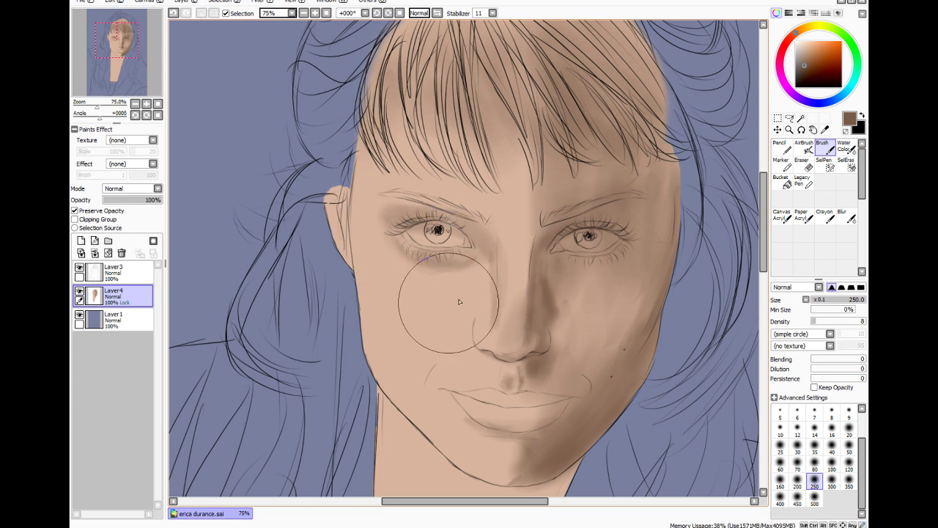
{"action": "mouse_move", "coordinate": [484, 314]}
{"action": "left_mouse_down"}
{"action": "mouse_move", "coordinate": [454, 332]}
{"action": "mouse_move", "coordinate": [459, 366]}
{"action": "mouse_move", "coordinate": [472, 331]}
{"action": "mouse_move", "coordinate": [493, 360]}
{"action": "mouse_move", "coordinate": [475, 346]}
{"action": "mouse_move", "coordinate": [430, 385]}
{"action": "mouse_move", "coordinate": [476, 316]}
{"action": "mouse_move", "coordinate": [487, 340]}
{"action": "mouse_move", "coordinate": [548, 367]}
{"action": "mouse_move", "coordinate": [552, 347]}
{"action": "mouse_move", "coordinate": [597, 390]}
{"action": "mouse_move", "coordinate": [563, 344]}
{"action": "mouse_move", "coordinate": [573, 308]}
{"action": "mouse_move", "coordinate": [581, 359]}
{"action": "mouse_move", "coordinate": [567, 355]}
{"action": "mouse_move", "coordinate": [628, 274]}
{"action": "left_mouse_up"}
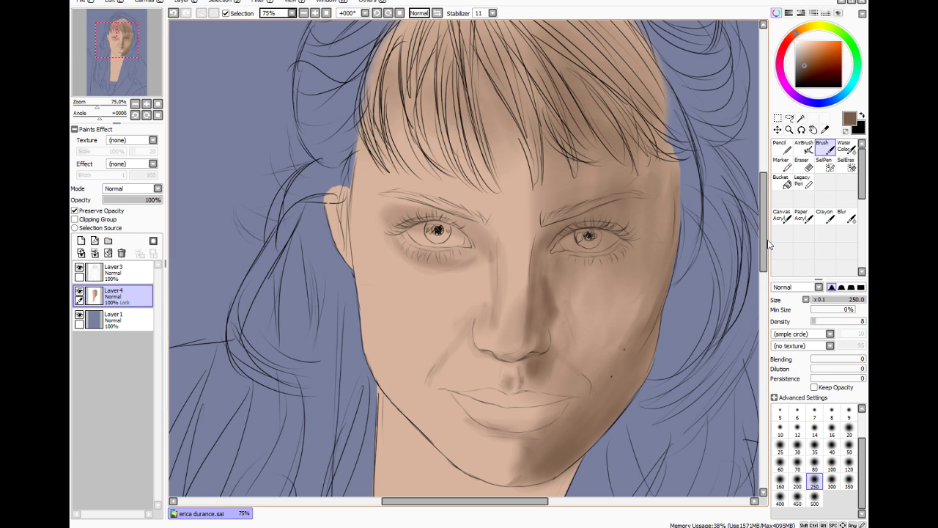
Shade the left ear, the forehead under the left fringe and the left side of the nose bridge with brown
{"action": "left_click_drag", "start_coordinate": [767, 242], "coordinate": [767, 250]}
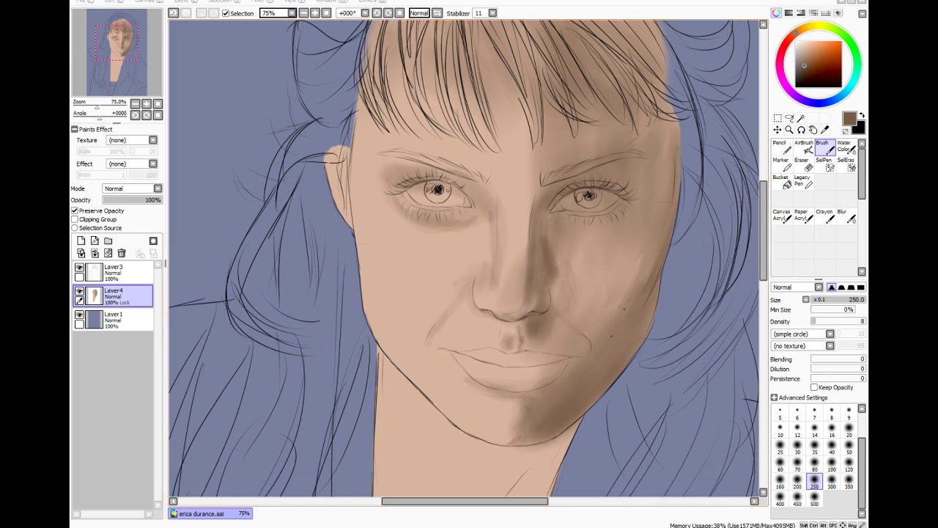
{"action": "left_click_drag", "start_coordinate": [318, 133], "coordinate": [327, 236]}
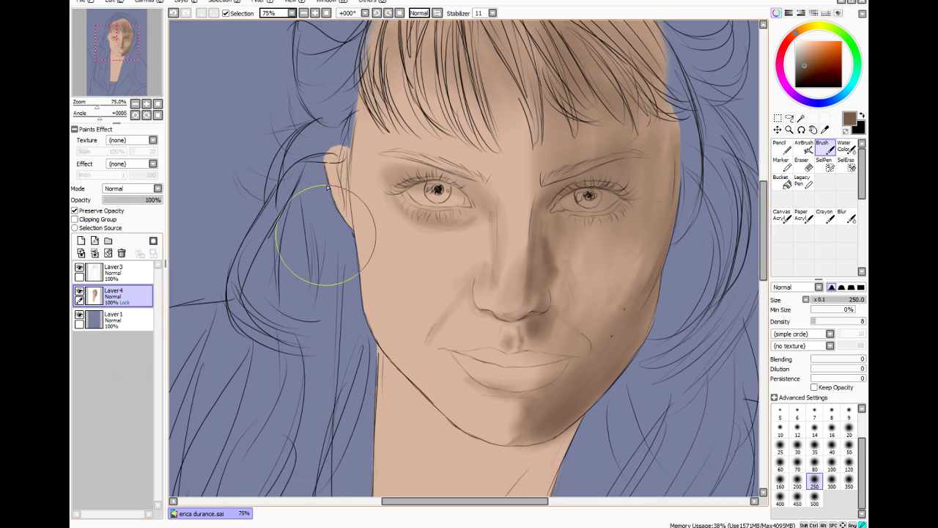
{"action": "left_click_drag", "start_coordinate": [306, 127], "coordinate": [348, 269]}
{"action": "mouse_move", "coordinate": [378, 36]}
{"action": "left_mouse_down"}
{"action": "mouse_move", "coordinate": [378, 116]}
{"action": "mouse_move", "coordinate": [396, 127]}
{"action": "mouse_move", "coordinate": [406, 101]}
{"action": "mouse_move", "coordinate": [463, 113]}
{"action": "left_mouse_up"}
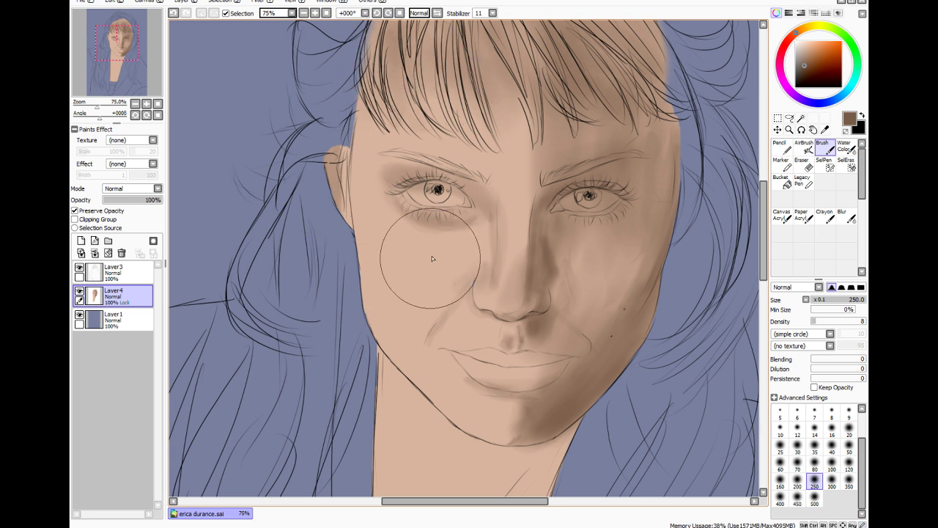
{"action": "mouse_move", "coordinate": [487, 231]}
{"action": "left_mouse_down"}
{"action": "mouse_move", "coordinate": [489, 281]}
{"action": "mouse_move", "coordinate": [476, 287]}
{"action": "left_mouse_up"}
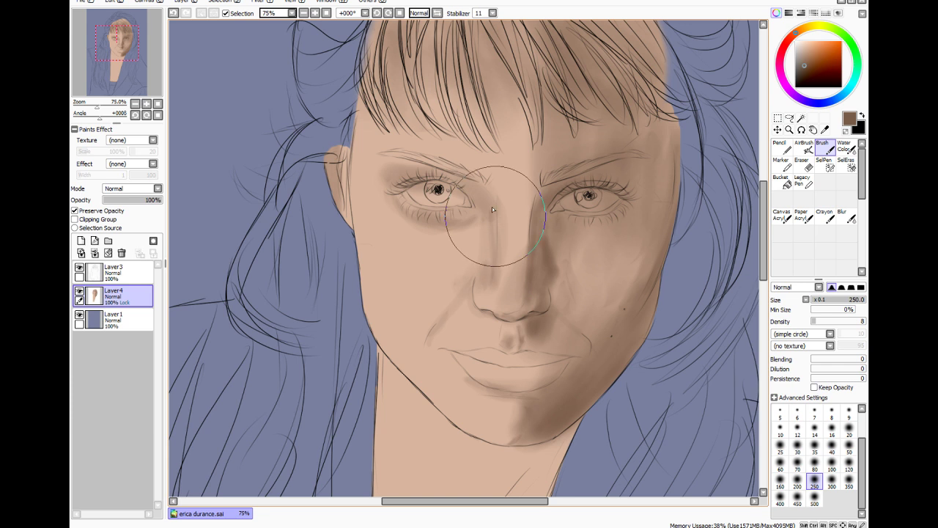
{"action": "left_click_drag", "start_coordinate": [491, 174], "coordinate": [523, 216]}
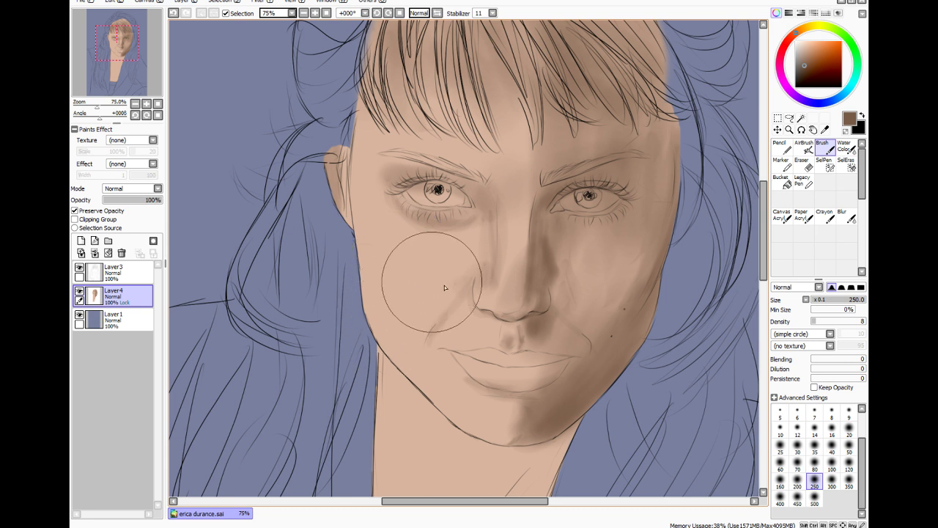
Shade the chin, left jawline, hollow of the left cheek and left temple with the brown Brush
{"action": "mouse_move", "coordinate": [487, 323]}
{"action": "left_mouse_down"}
{"action": "mouse_move", "coordinate": [498, 323]}
{"action": "mouse_move", "coordinate": [479, 324]}
{"action": "mouse_move", "coordinate": [470, 343]}
{"action": "left_mouse_up"}
{"action": "mouse_move", "coordinate": [459, 439]}
{"action": "left_mouse_down"}
{"action": "mouse_move", "coordinate": [395, 372]}
{"action": "mouse_move", "coordinate": [440, 392]}
{"action": "mouse_move", "coordinate": [495, 441]}
{"action": "mouse_move", "coordinate": [517, 440]}
{"action": "mouse_move", "coordinate": [390, 373]}
{"action": "mouse_move", "coordinate": [431, 393]}
{"action": "mouse_move", "coordinate": [403, 367]}
{"action": "mouse_move", "coordinate": [429, 399]}
{"action": "left_mouse_up"}
{"action": "mouse_move", "coordinate": [353, 239]}
{"action": "left_mouse_down"}
{"action": "mouse_move", "coordinate": [405, 304]}
{"action": "mouse_move", "coordinate": [368, 270]}
{"action": "mouse_move", "coordinate": [429, 321]}
{"action": "mouse_move", "coordinate": [377, 272]}
{"action": "mouse_move", "coordinate": [387, 293]}
{"action": "mouse_move", "coordinate": [397, 274]}
{"action": "mouse_move", "coordinate": [459, 305]}
{"action": "mouse_move", "coordinate": [451, 330]}
{"action": "mouse_move", "coordinate": [445, 304]}
{"action": "left_mouse_up"}
{"action": "left_click_drag", "start_coordinate": [368, 168], "coordinate": [388, 66]}
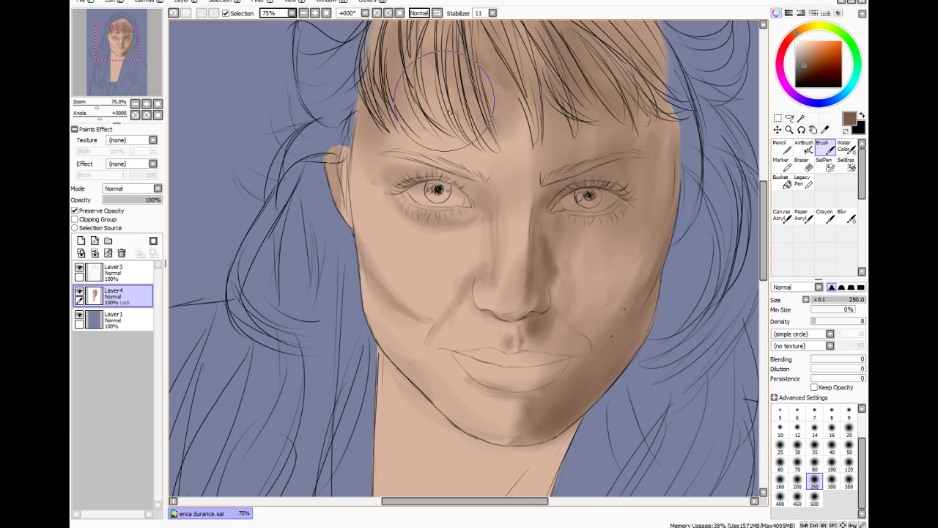
Shade the neck beneath the chin and along its sides, increasing the Brush size to 450 to darken it down to the neckline
{"action": "scroll", "coordinate": [462, 147], "scroll_direction": "down", "scroll_amount": 2}
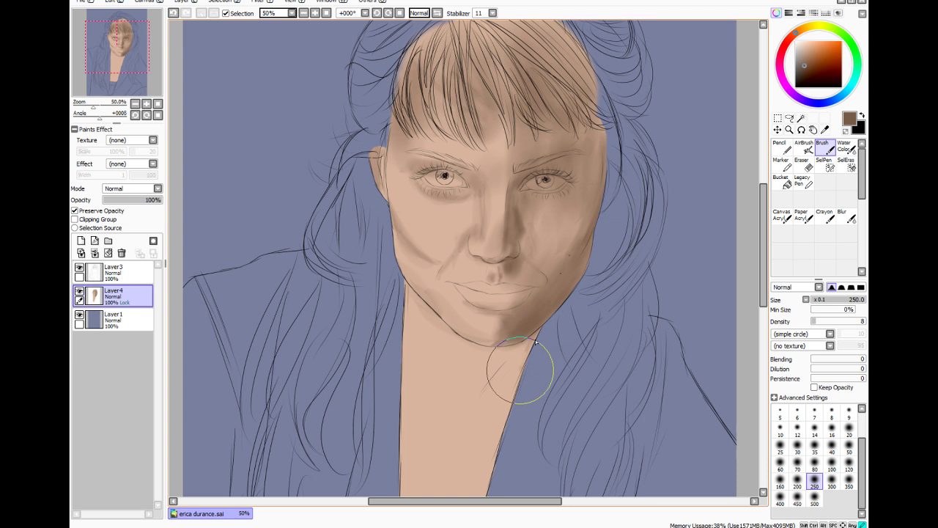
{"action": "mouse_move", "coordinate": [536, 342]}
{"action": "left_mouse_down"}
{"action": "mouse_move", "coordinate": [523, 388]}
{"action": "mouse_move", "coordinate": [526, 338]}
{"action": "left_mouse_up"}
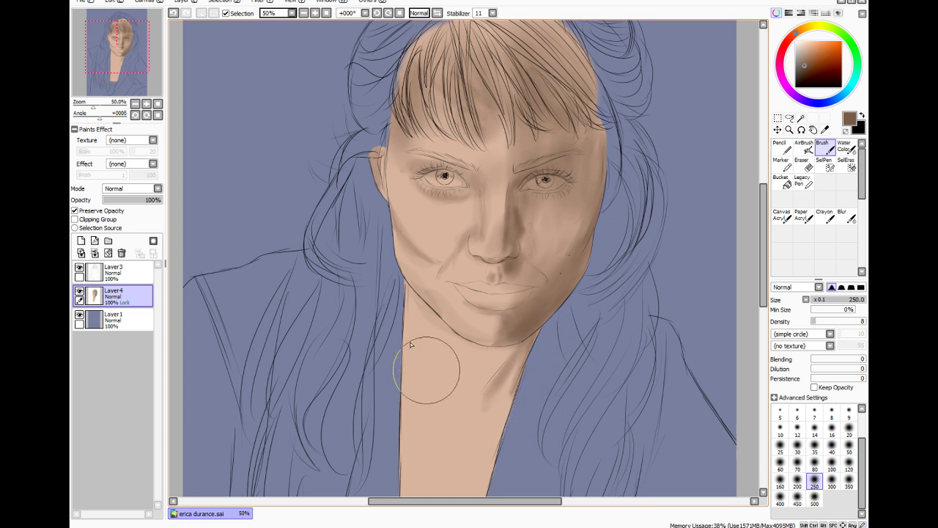
{"action": "mouse_move", "coordinate": [401, 334]}
{"action": "left_mouse_down"}
{"action": "mouse_move", "coordinate": [443, 351]}
{"action": "mouse_move", "coordinate": [407, 408]}
{"action": "mouse_move", "coordinate": [461, 359]}
{"action": "mouse_move", "coordinate": [446, 436]}
{"action": "left_mouse_up"}
{"action": "left_click", "coordinate": [797, 496]}
{"action": "left_click_drag", "start_coordinate": [763, 281], "coordinate": [763, 310]}
{"action": "mouse_move", "coordinate": [425, 473]}
{"action": "left_mouse_down"}
{"action": "mouse_move", "coordinate": [427, 354]}
{"action": "mouse_move", "coordinate": [463, 289]}
{"action": "left_mouse_up"}
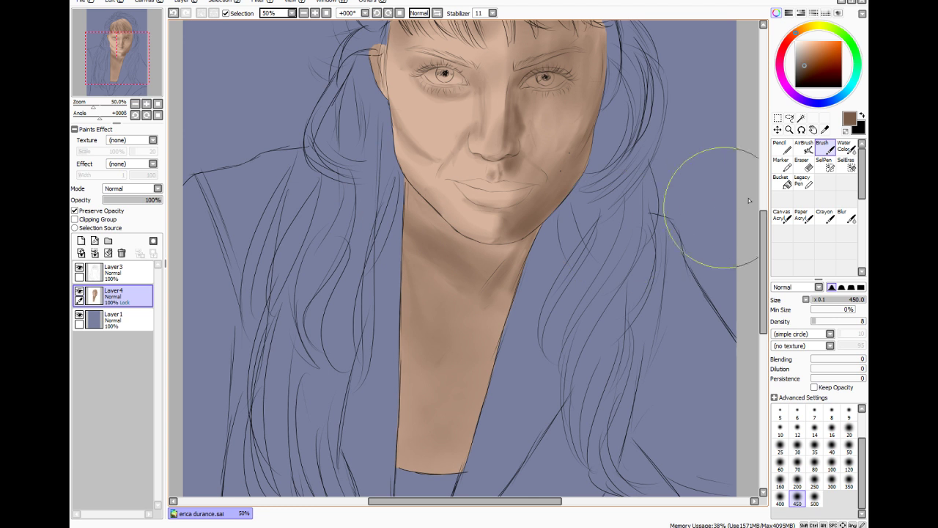
Switch the Brush to a reddish brown, undo the size 80 stroke, and warm the right cheek and jaw at size 250
{"action": "left_click", "coordinate": [825, 130]}
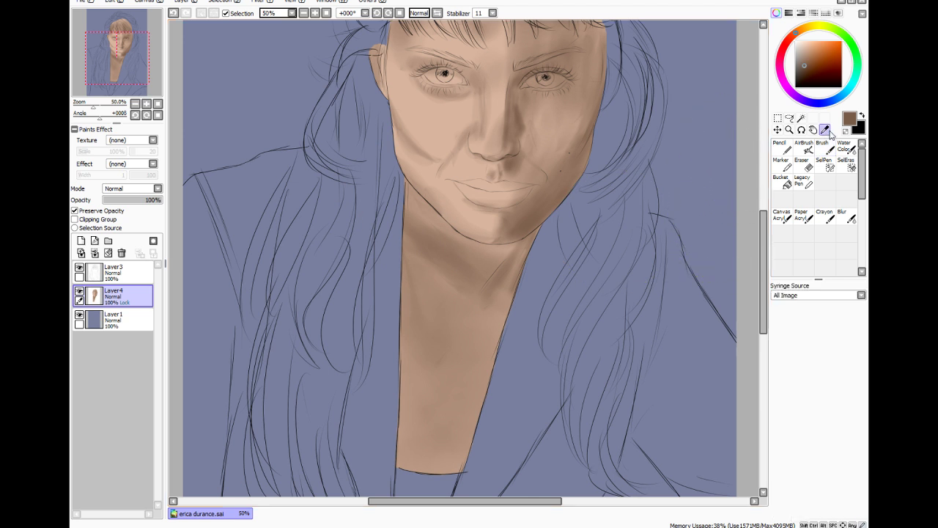
{"action": "left_click", "coordinate": [456, 123]}
{"action": "left_click", "coordinate": [822, 146]}
{"action": "left_click", "coordinate": [815, 464]}
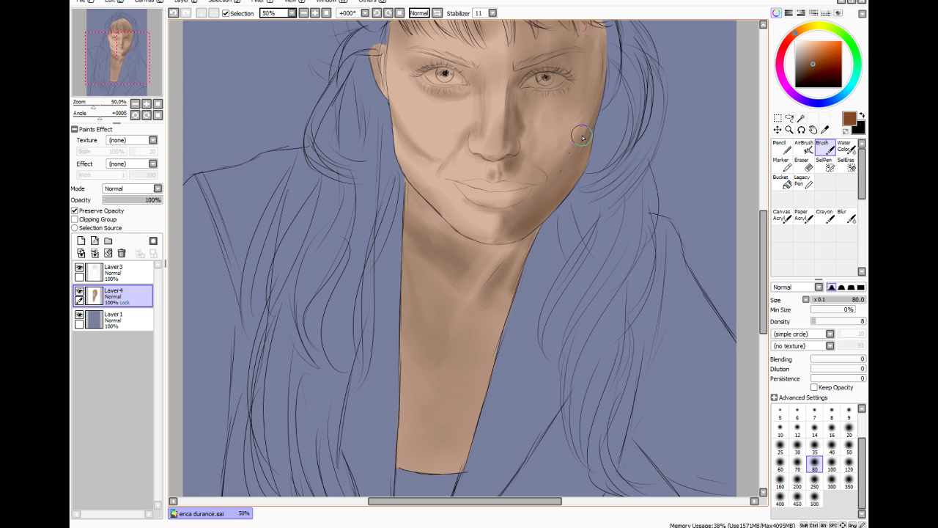
{"action": "key", "text": "ctrl+z"}
{"action": "left_click", "coordinate": [814, 480]}
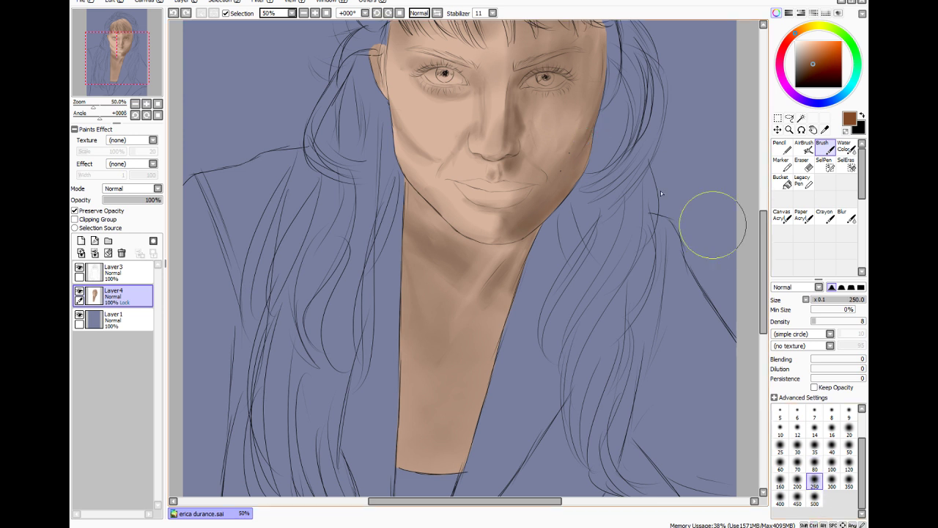
{"action": "left_click_drag", "start_coordinate": [565, 137], "coordinate": [524, 209]}
{"action": "left_click_drag", "start_coordinate": [577, 96], "coordinate": [560, 144]}
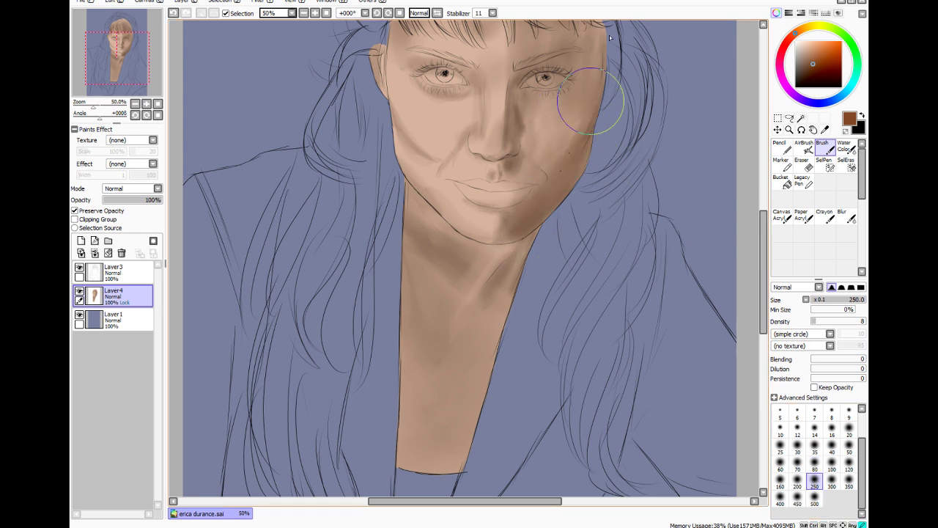
{"action": "mouse_move", "coordinate": [591, 59]}
{"action": "left_mouse_down"}
{"action": "mouse_move", "coordinate": [572, 96]}
{"action": "mouse_move", "coordinate": [554, 196]}
{"action": "left_mouse_up"}
Warm the left cheek edge, nose bridge, upper lip and neck with reddish brown, undoing the last stroke over the left cheek
{"action": "mouse_move", "coordinate": [392, 94]}
{"action": "left_mouse_down"}
{"action": "mouse_move", "coordinate": [429, 139]}
{"action": "mouse_move", "coordinate": [461, 105]}
{"action": "mouse_move", "coordinate": [450, 125]}
{"action": "mouse_move", "coordinate": [450, 109]}
{"action": "mouse_move", "coordinate": [485, 96]}
{"action": "mouse_move", "coordinate": [423, 88]}
{"action": "left_mouse_up"}
{"action": "left_click_drag", "start_coordinate": [490, 50], "coordinate": [501, 31]}
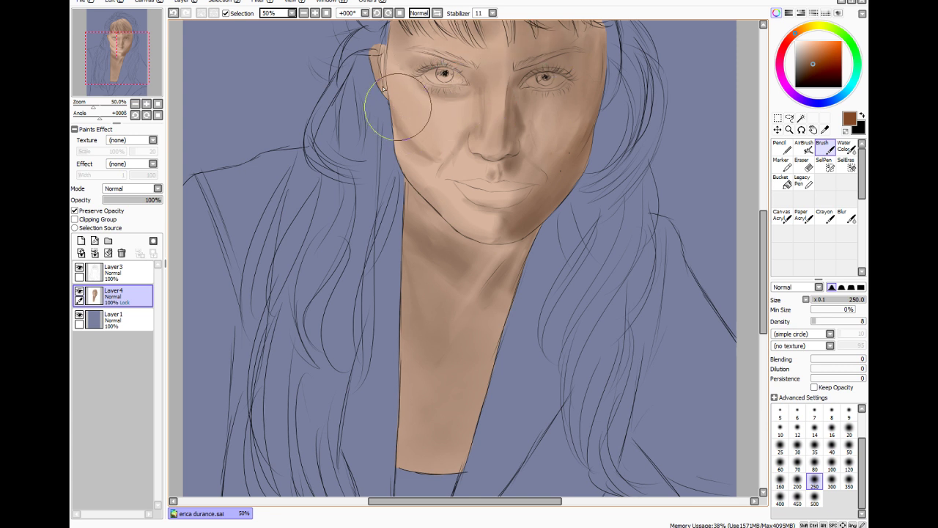
{"action": "mouse_move", "coordinate": [375, 91]}
{"action": "left_mouse_down"}
{"action": "mouse_move", "coordinate": [394, 54]}
{"action": "mouse_move", "coordinate": [402, 95]}
{"action": "left_mouse_up"}
{"action": "mouse_move", "coordinate": [402, 277]}
{"action": "left_mouse_down"}
{"action": "mouse_move", "coordinate": [446, 259]}
{"action": "mouse_move", "coordinate": [522, 306]}
{"action": "mouse_move", "coordinate": [465, 302]}
{"action": "mouse_move", "coordinate": [438, 320]}
{"action": "mouse_move", "coordinate": [506, 286]}
{"action": "mouse_move", "coordinate": [440, 378]}
{"action": "mouse_move", "coordinate": [439, 232]}
{"action": "mouse_move", "coordinate": [410, 411]}
{"action": "mouse_move", "coordinate": [410, 299]}
{"action": "mouse_move", "coordinate": [415, 314]}
{"action": "mouse_move", "coordinate": [433, 288]}
{"action": "left_mouse_up"}
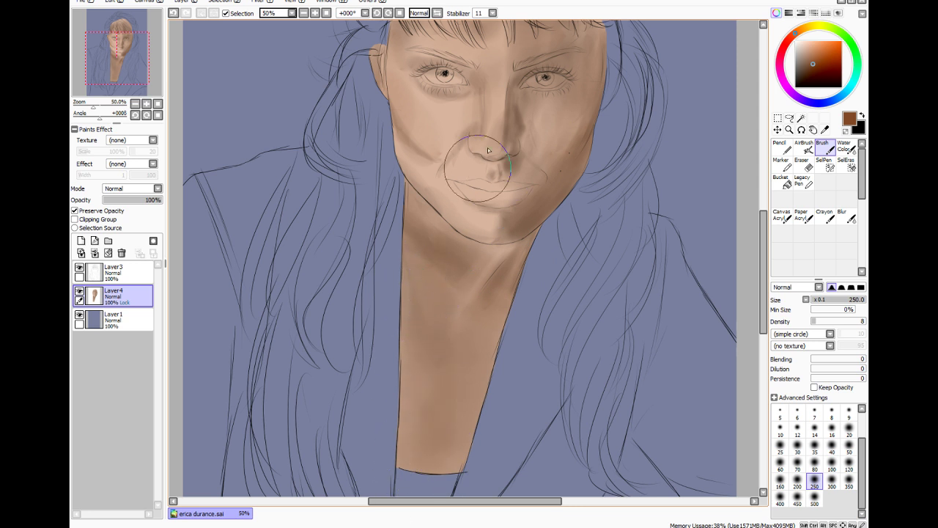
{"action": "mouse_move", "coordinate": [478, 169]}
{"action": "left_mouse_down"}
{"action": "mouse_move", "coordinate": [494, 86]}
{"action": "mouse_move", "coordinate": [492, 141]}
{"action": "left_mouse_up"}
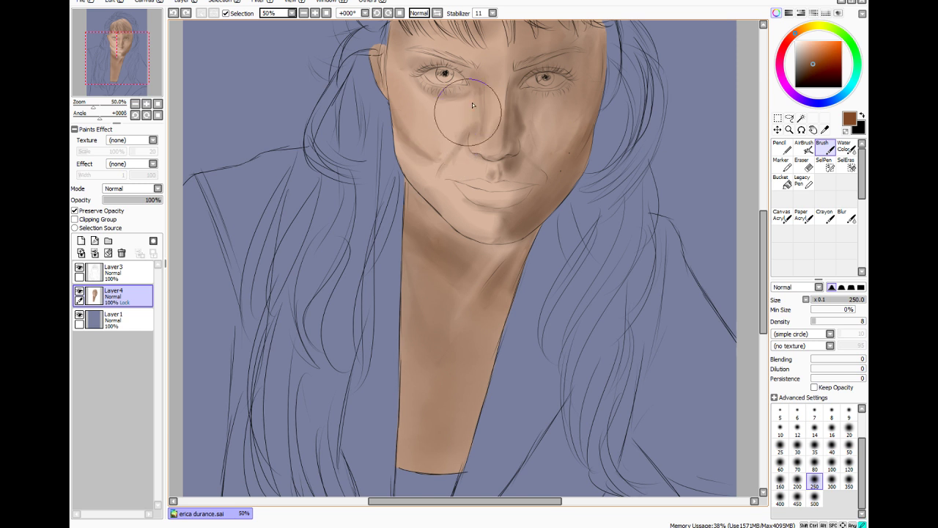
{"action": "left_click_drag", "start_coordinate": [468, 112], "coordinate": [445, 161]}
{"action": "key", "text": "ctrl+z"}
Tint the right cheek and temple reddish brown, and glaze around the mouth with a lighter orange at density 4
{"action": "mouse_move", "coordinate": [528, 172]}
{"action": "left_mouse_down"}
{"action": "mouse_move", "coordinate": [549, 159]}
{"action": "mouse_move", "coordinate": [541, 185]}
{"action": "mouse_move", "coordinate": [564, 171]}
{"action": "left_mouse_up"}
{"action": "mouse_move", "coordinate": [604, 44]}
{"action": "left_mouse_down"}
{"action": "mouse_move", "coordinate": [578, 93]}
{"action": "mouse_move", "coordinate": [548, 91]}
{"action": "mouse_move", "coordinate": [524, 119]}
{"action": "mouse_move", "coordinate": [498, 110]}
{"action": "mouse_move", "coordinate": [501, 130]}
{"action": "mouse_move", "coordinate": [518, 80]}
{"action": "mouse_move", "coordinate": [519, 126]}
{"action": "mouse_move", "coordinate": [559, 85]}
{"action": "mouse_move", "coordinate": [568, 53]}
{"action": "mouse_move", "coordinate": [543, 61]}
{"action": "left_mouse_up"}
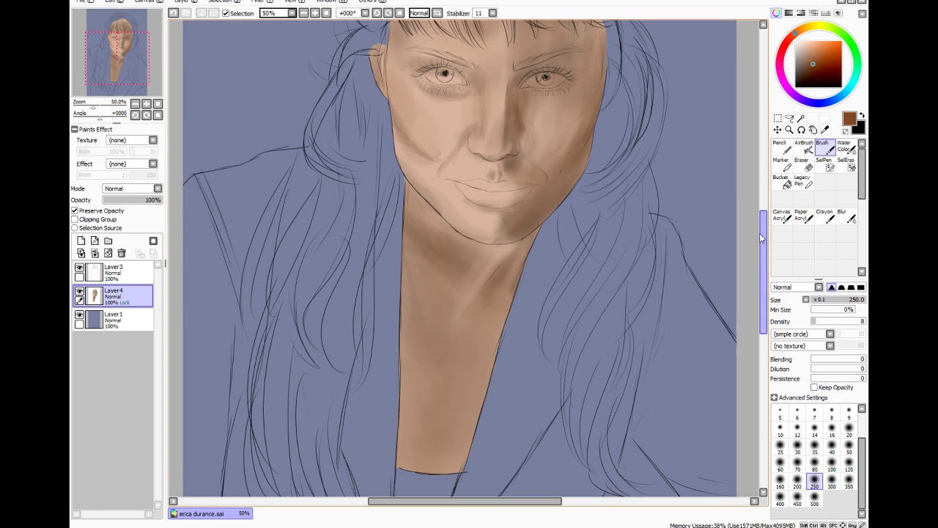
{"action": "scroll", "coordinate": [727, 177], "scroll_direction": "up", "scroll_amount": 2}
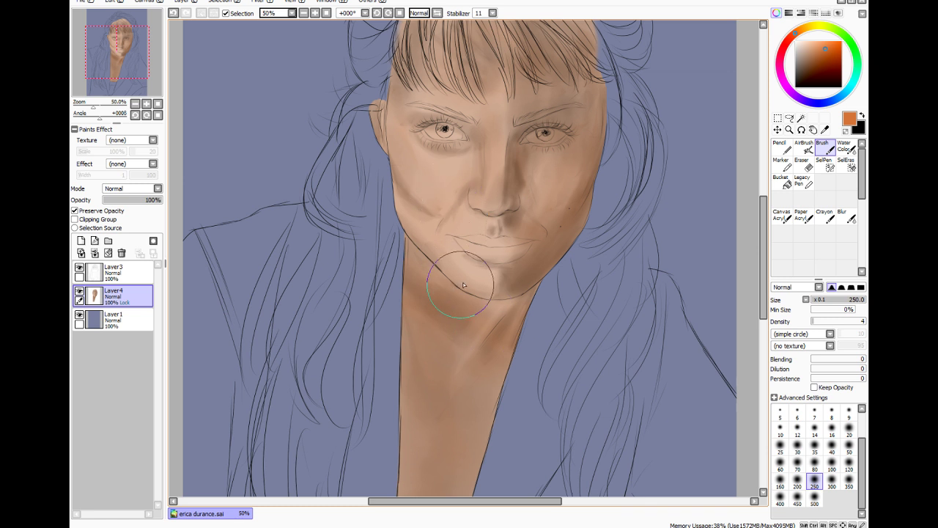
{"action": "mouse_move", "coordinate": [517, 249]}
{"action": "left_mouse_down"}
{"action": "mouse_move", "coordinate": [505, 247]}
{"action": "mouse_move", "coordinate": [519, 241]}
{"action": "left_mouse_up"}
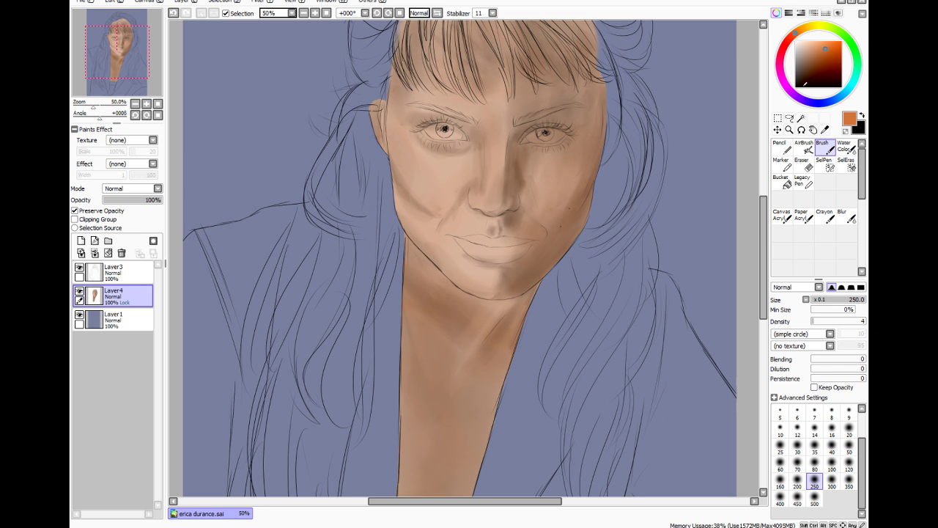
Set the Brush to a dark bluish grey and glaze it over the right jaw and the edge of the right cheek
{"action": "left_click", "coordinate": [808, 101]}
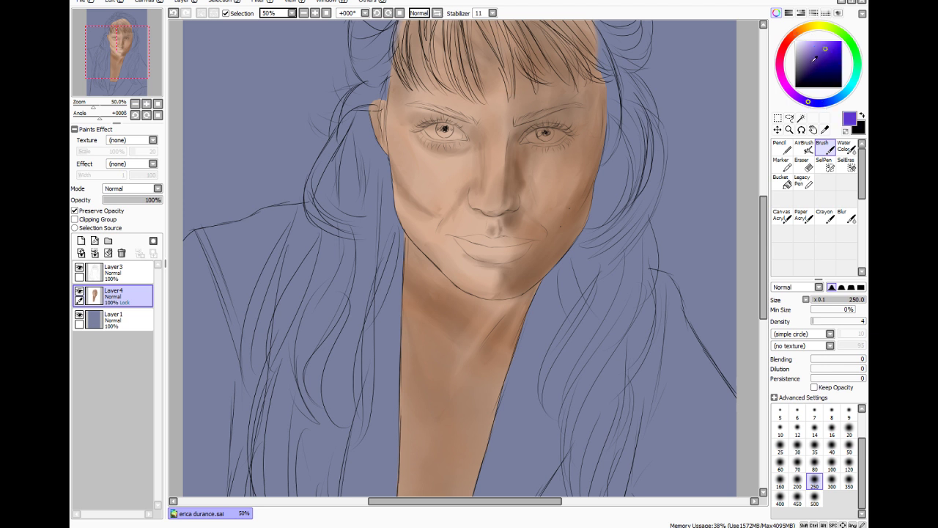
{"action": "left_click_drag", "start_coordinate": [801, 72], "coordinate": [798, 73]}
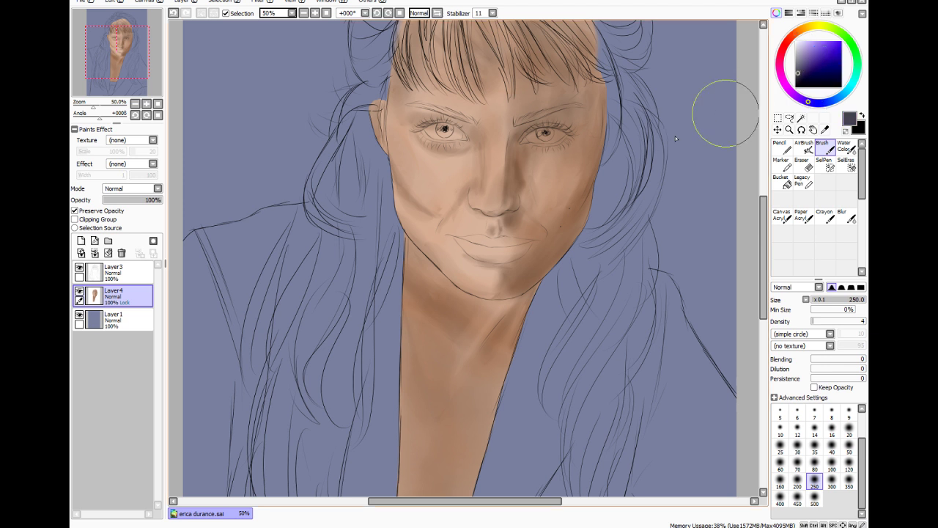
{"action": "left_click_drag", "start_coordinate": [555, 230], "coordinate": [524, 273]}
{"action": "mouse_move", "coordinate": [614, 143]}
{"action": "left_mouse_down"}
{"action": "mouse_move", "coordinate": [568, 216]}
{"action": "mouse_move", "coordinate": [560, 271]}
{"action": "left_mouse_up"}
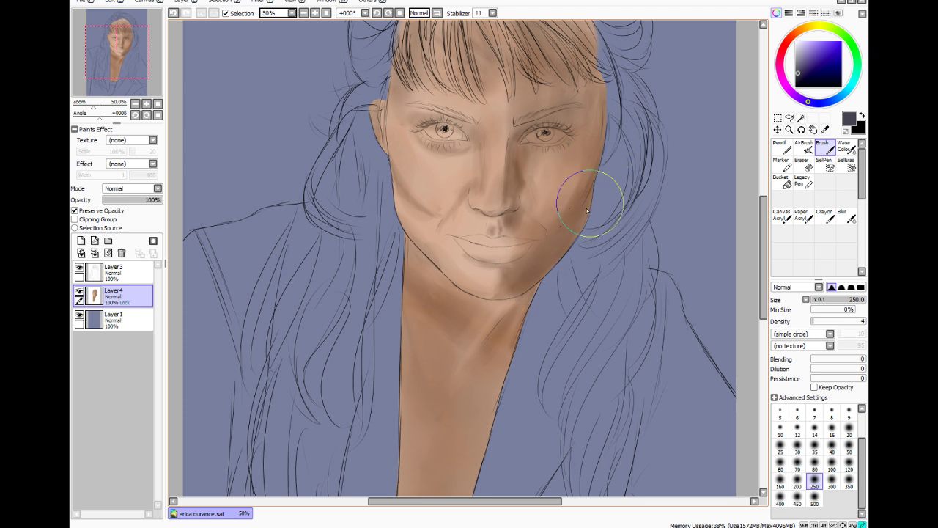
{"action": "left_click_drag", "start_coordinate": [591, 204], "coordinate": [564, 217]}
{"action": "left_click_drag", "start_coordinate": [591, 152], "coordinate": [562, 190]}
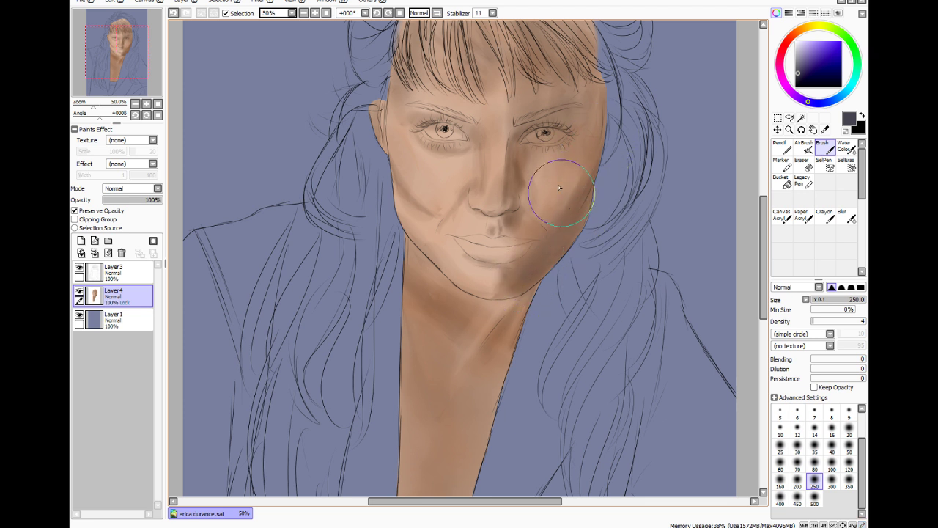
Darken the inner end of the right brow at Brush size 100 and glaze grey over the face and neck at size 250
{"action": "left_click", "coordinate": [833, 463]}
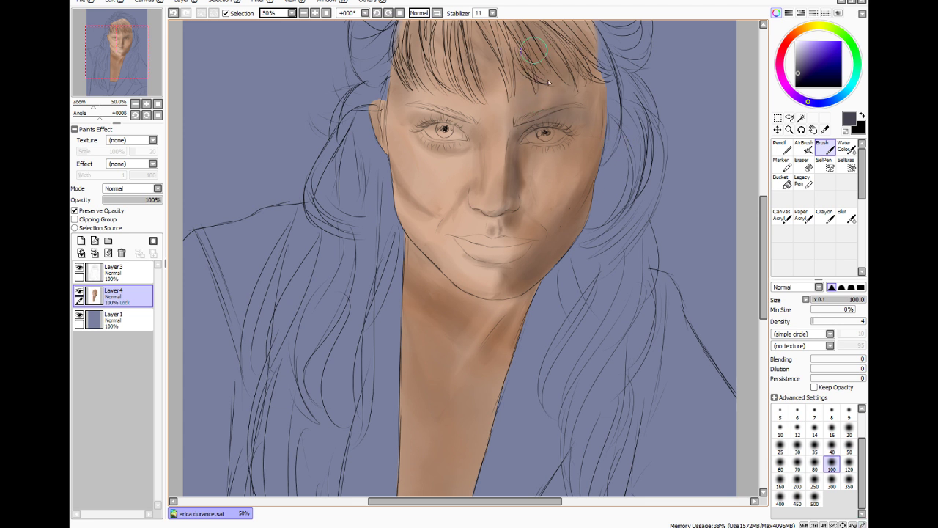
{"action": "left_click", "coordinate": [814, 482]}
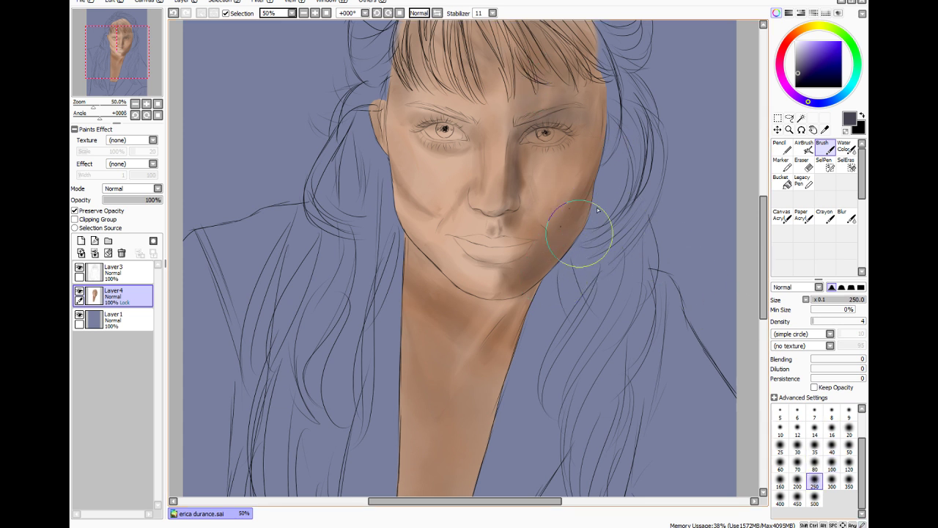
{"action": "mouse_move", "coordinate": [606, 105]}
{"action": "left_mouse_down"}
{"action": "mouse_move", "coordinate": [575, 217]}
{"action": "mouse_move", "coordinate": [543, 232]}
{"action": "mouse_move", "coordinate": [515, 178]}
{"action": "mouse_move", "coordinate": [525, 158]}
{"action": "left_mouse_up"}
{"action": "mouse_move", "coordinate": [524, 126]}
{"action": "left_mouse_down"}
{"action": "mouse_move", "coordinate": [523, 244]}
{"action": "mouse_move", "coordinate": [494, 299]}
{"action": "mouse_move", "coordinate": [464, 311]}
{"action": "mouse_move", "coordinate": [497, 266]}
{"action": "mouse_move", "coordinate": [452, 261]}
{"action": "mouse_move", "coordinate": [389, 220]}
{"action": "left_mouse_up"}
{"action": "mouse_move", "coordinate": [396, 148]}
{"action": "left_mouse_down"}
{"action": "mouse_move", "coordinate": [437, 150]}
{"action": "mouse_move", "coordinate": [414, 117]}
{"action": "mouse_move", "coordinate": [462, 154]}
{"action": "mouse_move", "coordinate": [412, 116]}
{"action": "mouse_move", "coordinate": [431, 265]}
{"action": "mouse_move", "coordinate": [555, 343]}
{"action": "mouse_move", "coordinate": [547, 291]}
{"action": "mouse_move", "coordinate": [497, 409]}
{"action": "mouse_move", "coordinate": [505, 372]}
{"action": "mouse_move", "coordinate": [496, 468]}
{"action": "mouse_move", "coordinate": [475, 385]}
{"action": "left_mouse_up"}
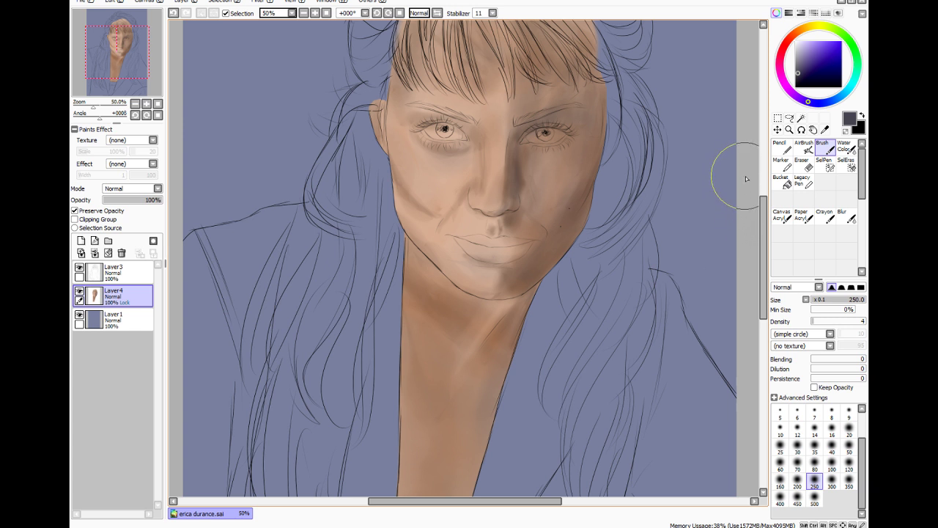
Set the Brush to black at size 100 and darken beneath the nose and around the right eye
{"action": "left_click_drag", "start_coordinate": [813, 93], "coordinate": [796, 87]}
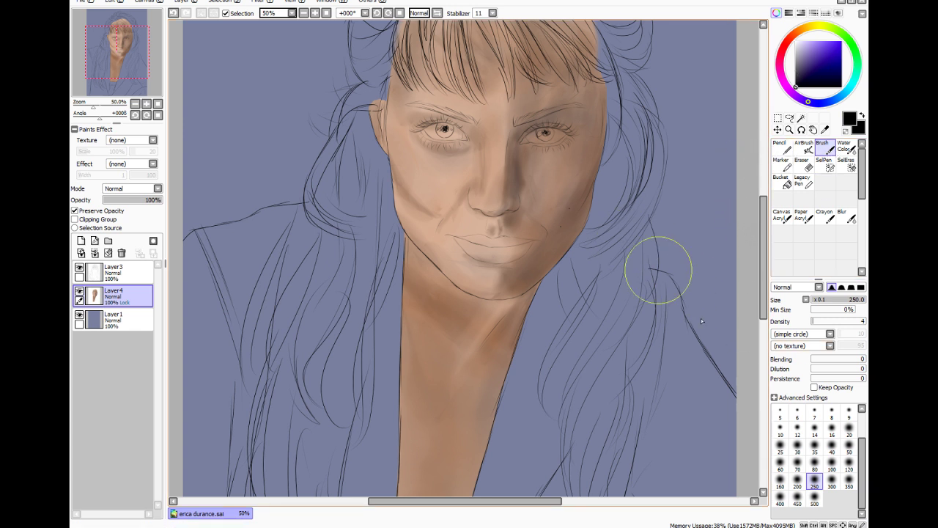
{"action": "left_click", "coordinate": [835, 468]}
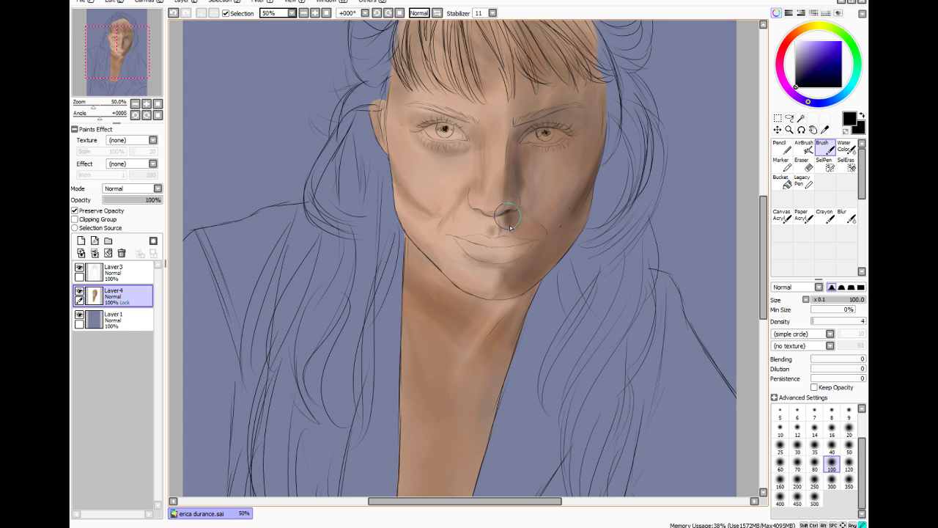
{"action": "left_click_drag", "start_coordinate": [514, 137], "coordinate": [515, 128]}
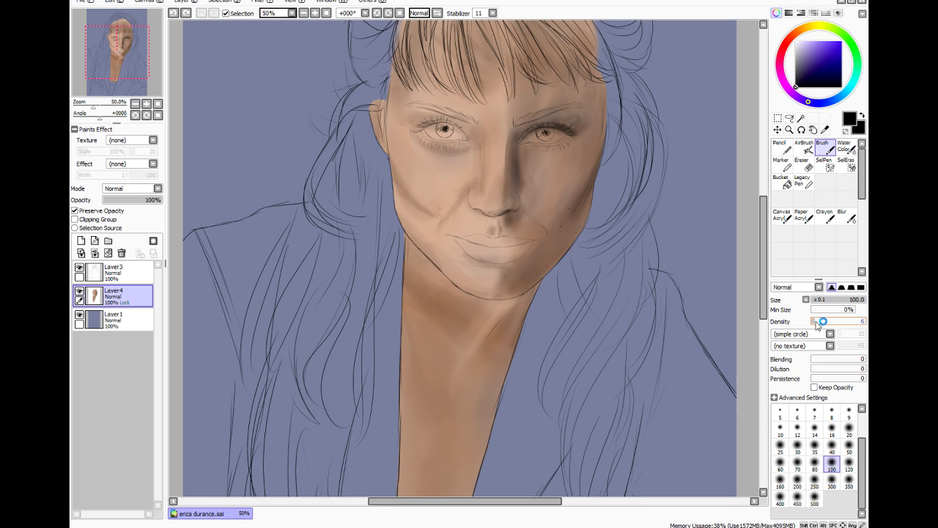
Deepen the shadows around the outer corners of both eyes with black at Brush size 160 and density 6
{"action": "left_click", "coordinate": [780, 478]}
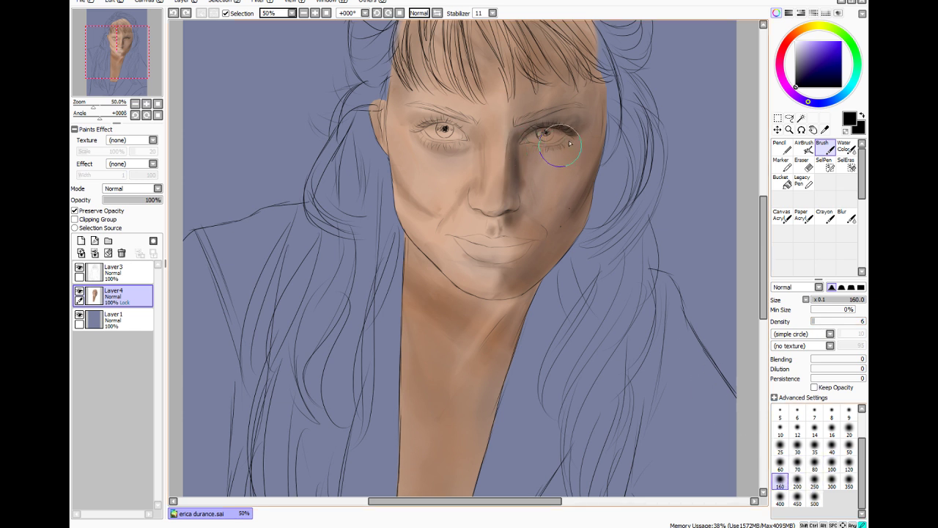
{"action": "left_click_drag", "start_coordinate": [594, 129], "coordinate": [569, 142]}
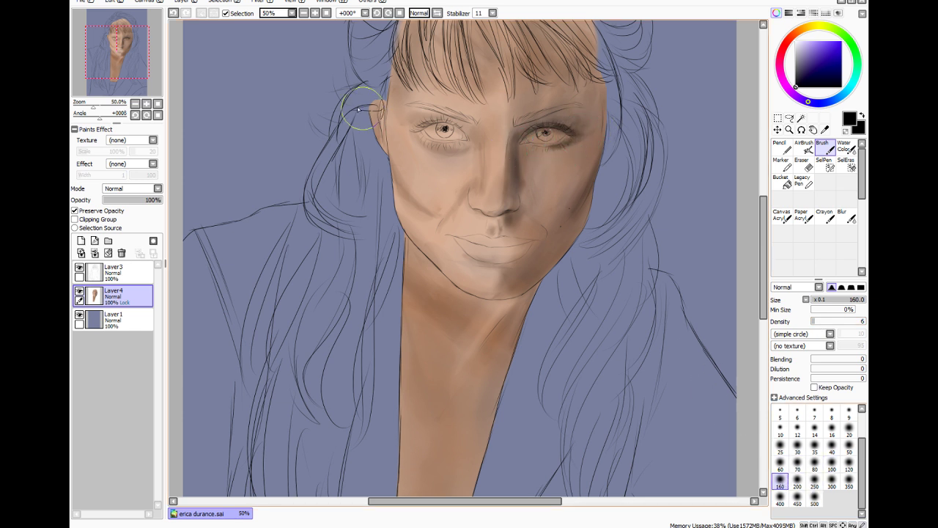
{"action": "mouse_move", "coordinate": [417, 129]}
{"action": "left_mouse_down"}
{"action": "mouse_move", "coordinate": [446, 142]}
{"action": "mouse_move", "coordinate": [422, 133]}
{"action": "mouse_move", "coordinate": [449, 149]}
{"action": "mouse_move", "coordinate": [416, 131]}
{"action": "mouse_move", "coordinate": [436, 124]}
{"action": "mouse_move", "coordinate": [411, 129]}
{"action": "mouse_move", "coordinate": [463, 130]}
{"action": "mouse_move", "coordinate": [422, 129]}
{"action": "left_mouse_up"}
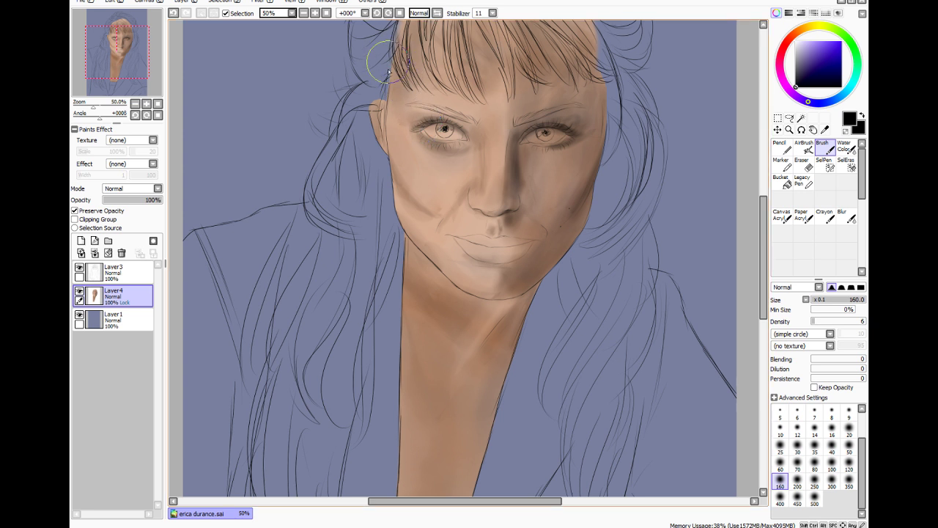
Shade the left ear and the full left edge of the neck with soft black strokes
{"action": "mouse_move", "coordinate": [372, 103]}
{"action": "left_mouse_down"}
{"action": "mouse_move", "coordinate": [380, 121]}
{"action": "mouse_move", "coordinate": [378, 81]}
{"action": "mouse_move", "coordinate": [369, 111]}
{"action": "mouse_move", "coordinate": [380, 102]}
{"action": "left_mouse_up"}
{"action": "mouse_move", "coordinate": [401, 229]}
{"action": "left_mouse_down"}
{"action": "mouse_move", "coordinate": [408, 263]}
{"action": "mouse_move", "coordinate": [389, 326]}
{"action": "left_mouse_up"}
{"action": "left_click_drag", "start_coordinate": [395, 265], "coordinate": [377, 356]}
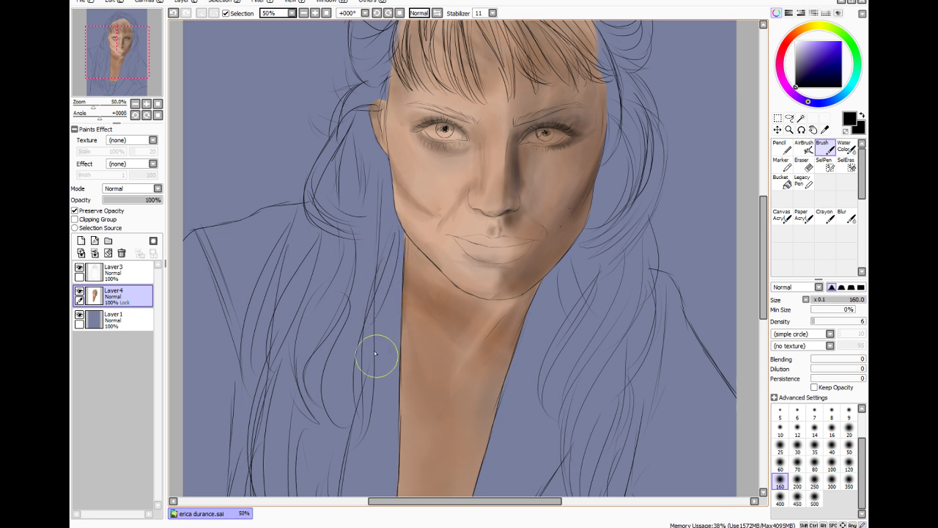
{"action": "left_click_drag", "start_coordinate": [406, 260], "coordinate": [395, 313]}
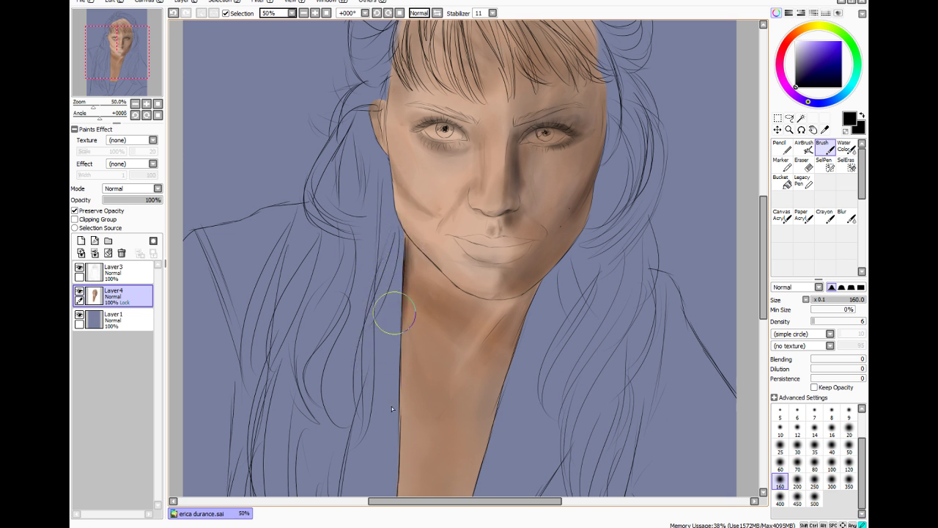
{"action": "scroll", "coordinate": [465, 308], "scroll_direction": "down", "scroll_amount": 5}
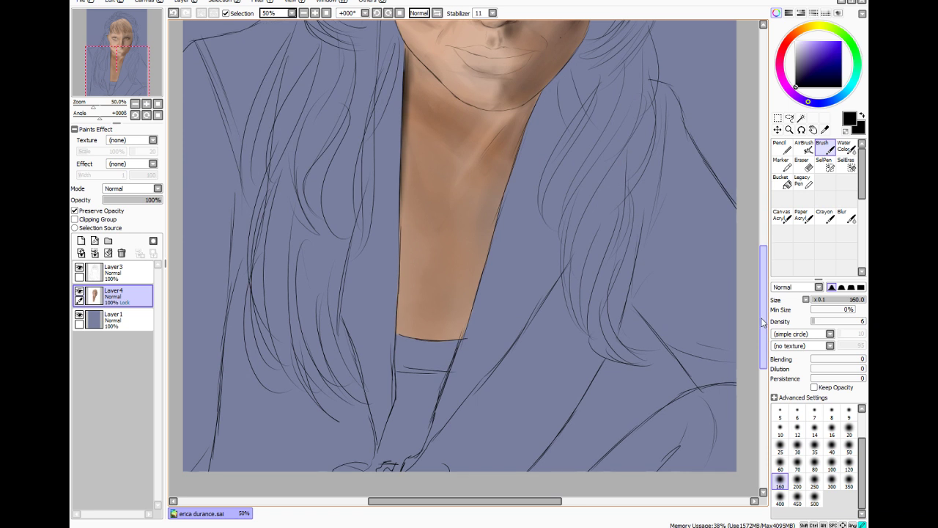
{"action": "left_click_drag", "start_coordinate": [398, 136], "coordinate": [390, 414]}
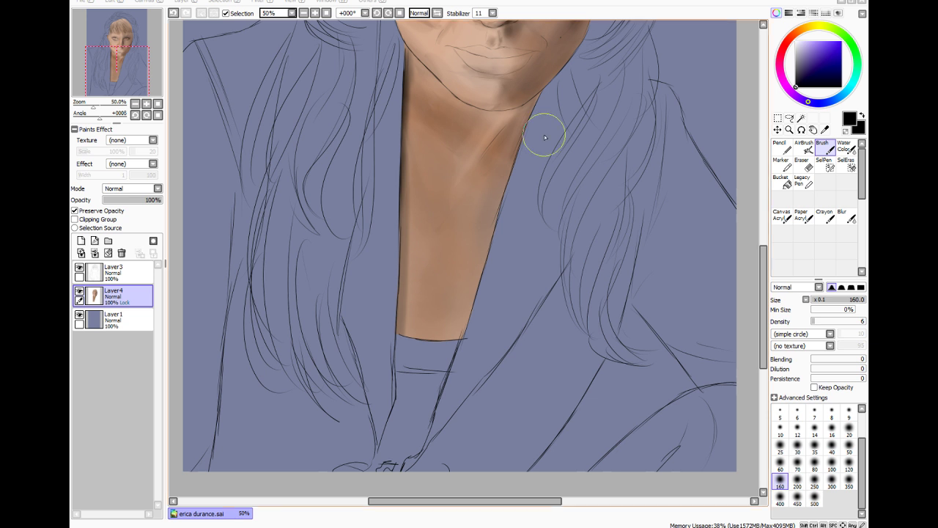
Darken the right edge of the neck, the area beneath the chin and the lower end of the neck in black
{"action": "left_click_drag", "start_coordinate": [541, 94], "coordinate": [469, 271]}
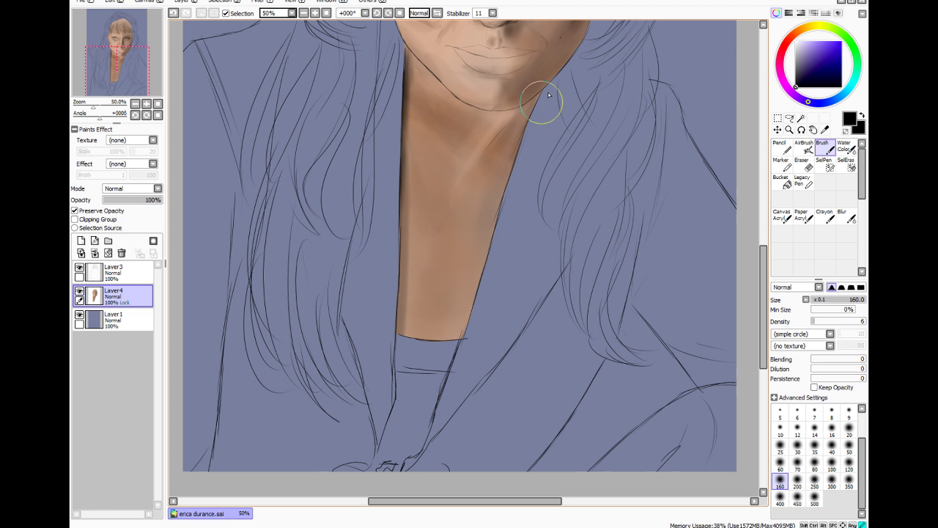
{"action": "left_click_drag", "start_coordinate": [542, 95], "coordinate": [521, 165]}
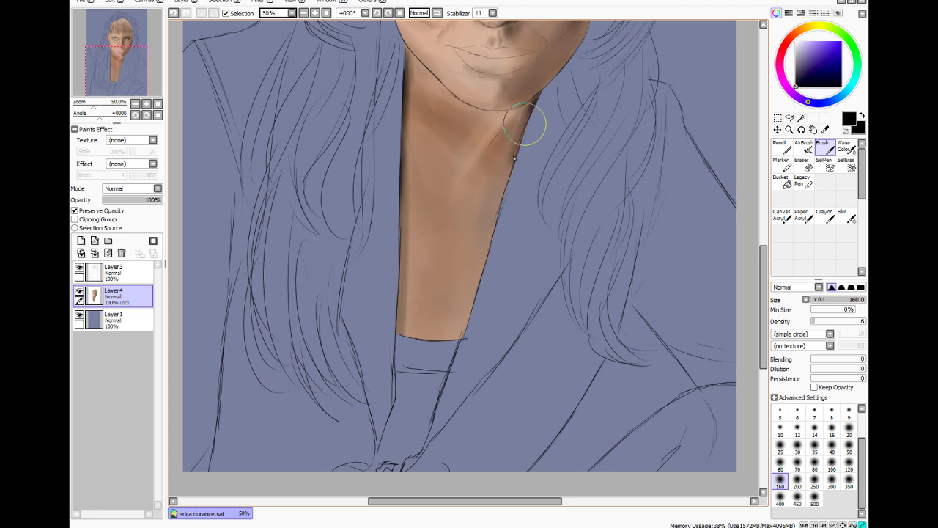
{"action": "left_click_drag", "start_coordinate": [529, 125], "coordinate": [518, 159]}
{"action": "mouse_move", "coordinate": [535, 101]}
{"action": "left_mouse_down"}
{"action": "mouse_move", "coordinate": [536, 138]}
{"action": "mouse_move", "coordinate": [512, 91]}
{"action": "mouse_move", "coordinate": [521, 99]}
{"action": "mouse_move", "coordinate": [509, 137]}
{"action": "mouse_move", "coordinate": [503, 132]}
{"action": "mouse_move", "coordinate": [462, 189]}
{"action": "left_mouse_up"}
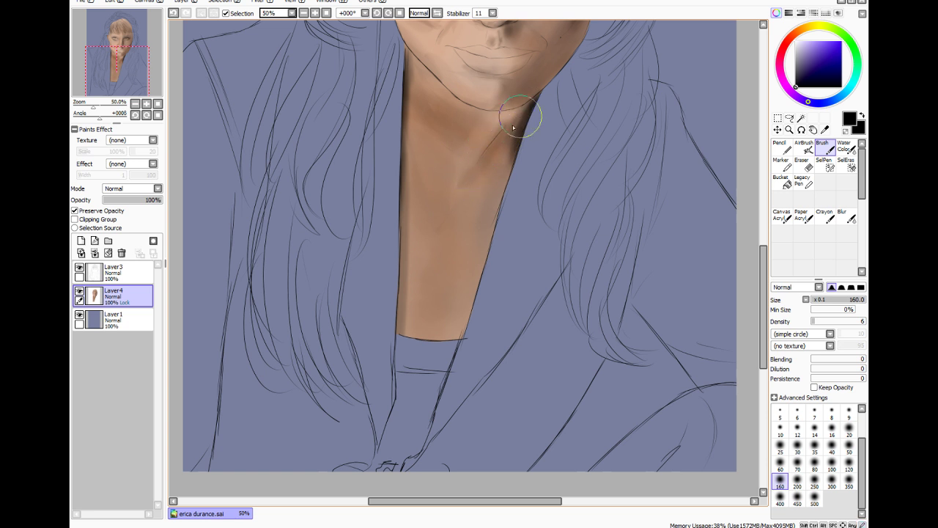
{"action": "left_click_drag", "start_coordinate": [541, 105], "coordinate": [469, 110]}
{"action": "mouse_move", "coordinate": [415, 339]}
{"action": "left_mouse_down"}
{"action": "mouse_move", "coordinate": [418, 315]}
{"action": "mouse_move", "coordinate": [403, 329]}
{"action": "mouse_move", "coordinate": [414, 335]}
{"action": "left_mouse_up"}
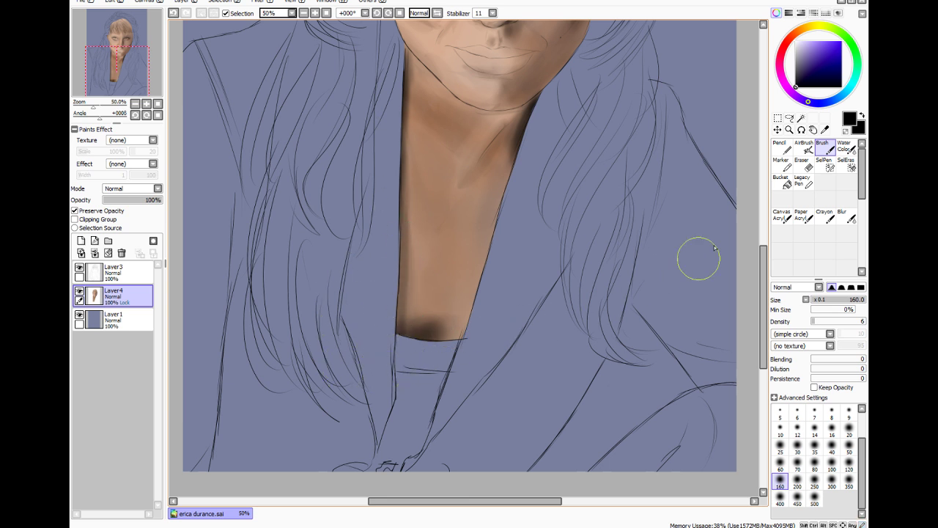
Set the Brush to dark red at size 200 and glaze the right cheek, chin and left cheek
{"action": "left_click_drag", "start_coordinate": [764, 275], "coordinate": [766, 242]}
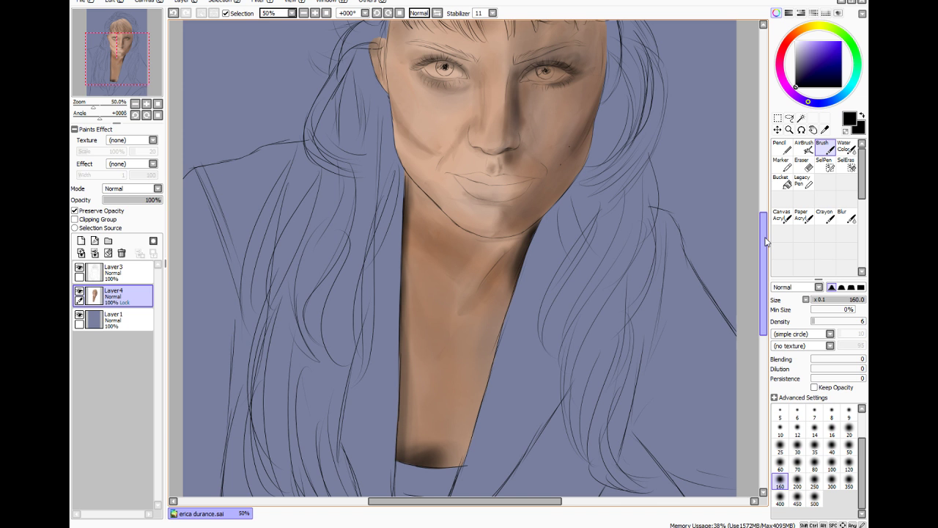
{"action": "left_click_drag", "start_coordinate": [765, 269], "coordinate": [768, 250]}
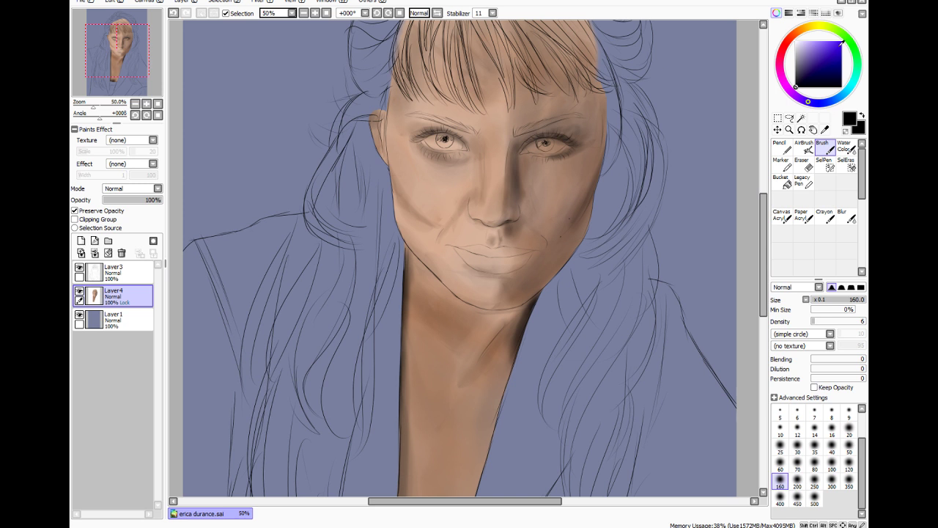
{"action": "left_click", "coordinate": [788, 43]}
{"action": "left_click", "coordinate": [821, 59]}
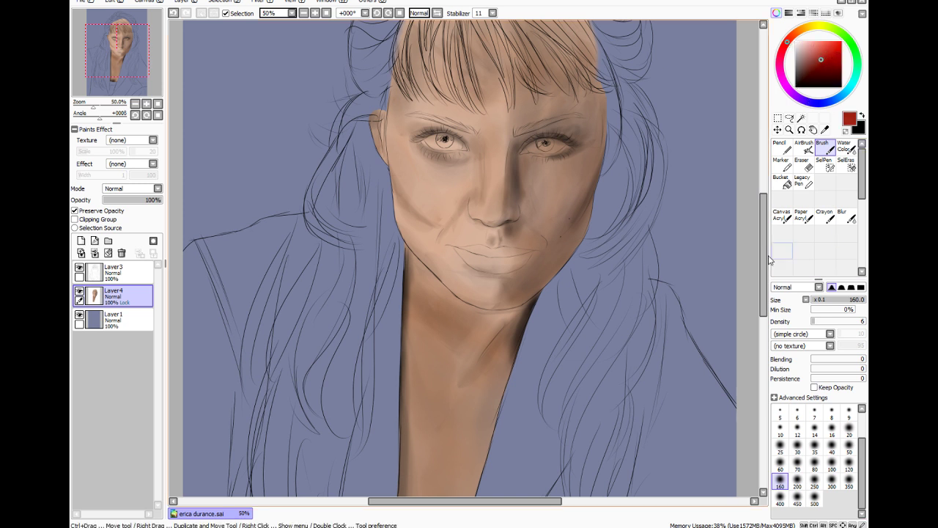
{"action": "left_click", "coordinate": [797, 482]}
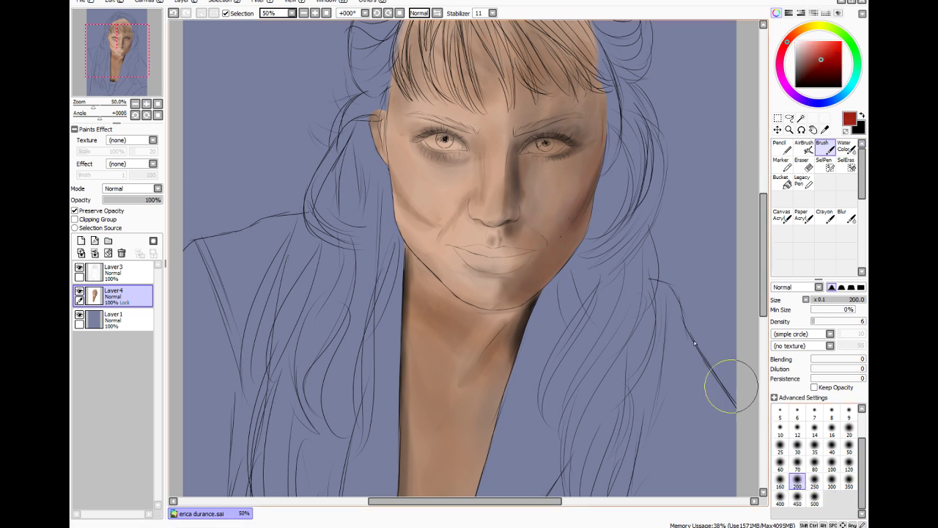
{"action": "mouse_move", "coordinate": [569, 156]}
{"action": "left_mouse_down"}
{"action": "mouse_move", "coordinate": [562, 199]}
{"action": "mouse_move", "coordinate": [547, 75]}
{"action": "mouse_move", "coordinate": [557, 96]}
{"action": "mouse_move", "coordinate": [514, 201]}
{"action": "mouse_move", "coordinate": [508, 123]}
{"action": "left_mouse_up"}
{"action": "mouse_move", "coordinate": [493, 295]}
{"action": "left_mouse_down"}
{"action": "mouse_move", "coordinate": [529, 290]}
{"action": "mouse_move", "coordinate": [519, 255]}
{"action": "left_mouse_up"}
{"action": "left_click_drag", "start_coordinate": [401, 188], "coordinate": [398, 172]}
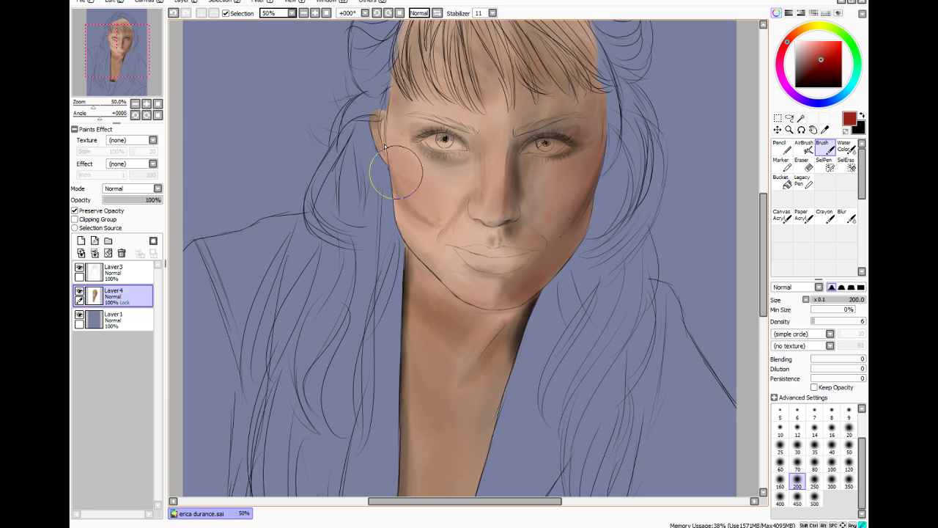
Glaze dark red over the neck, the forehead between the brows and the skin around both eyes
{"action": "mouse_move", "coordinate": [469, 316]}
{"action": "left_mouse_down"}
{"action": "mouse_move", "coordinate": [478, 356]}
{"action": "mouse_move", "coordinate": [477, 330]}
{"action": "mouse_move", "coordinate": [398, 298]}
{"action": "mouse_move", "coordinate": [433, 366]}
{"action": "mouse_move", "coordinate": [516, 303]}
{"action": "mouse_move", "coordinate": [458, 387]}
{"action": "left_mouse_up"}
{"action": "mouse_move", "coordinate": [498, 113]}
{"action": "left_mouse_down"}
{"action": "mouse_move", "coordinate": [500, 89]}
{"action": "mouse_move", "coordinate": [477, 112]}
{"action": "left_mouse_up"}
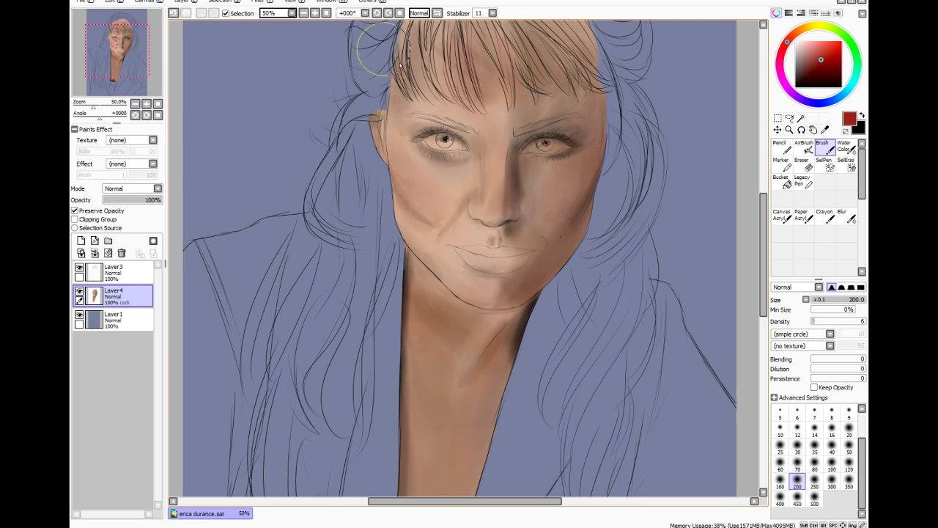
{"action": "left_click_drag", "start_coordinate": [415, 113], "coordinate": [456, 151]}
{"action": "mouse_move", "coordinate": [525, 137]}
{"action": "left_mouse_down"}
{"action": "mouse_move", "coordinate": [551, 144]}
{"action": "mouse_move", "coordinate": [589, 126]}
{"action": "left_mouse_up"}
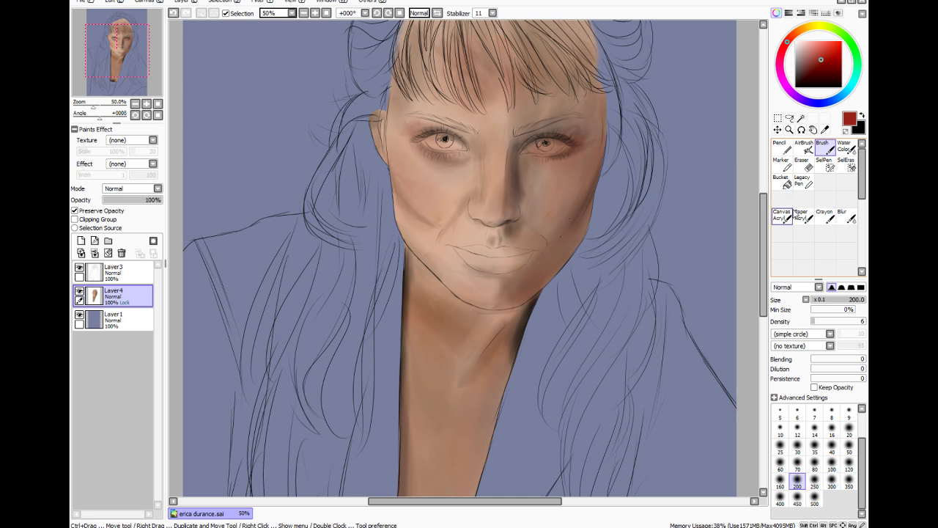
Sample the light skin tone beside the mouth and lighten the left brow area with the Brush at size 80
{"action": "left_click", "coordinate": [822, 128]}
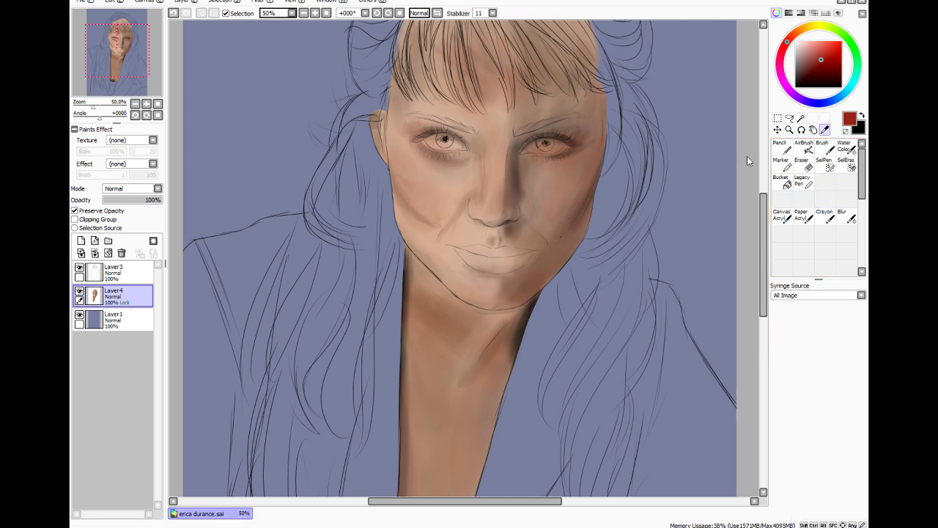
{"action": "left_click", "coordinate": [476, 229]}
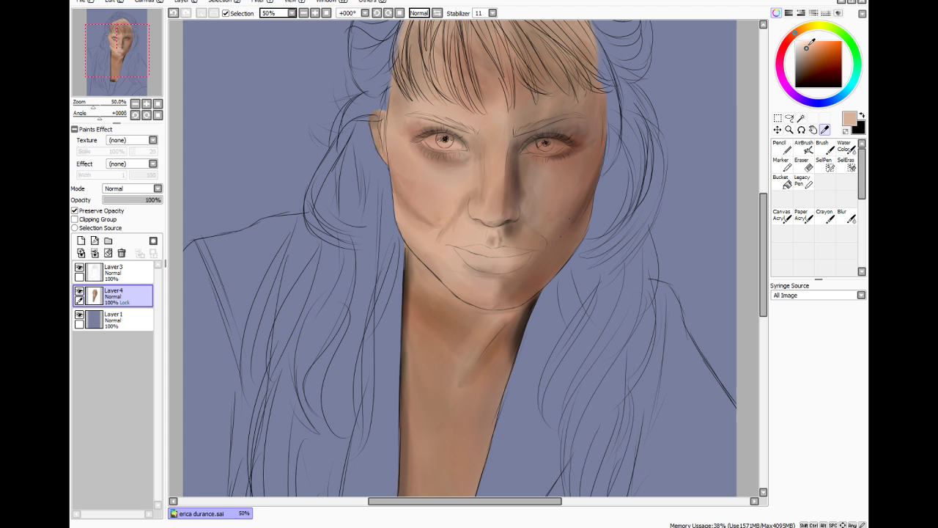
{"action": "left_click", "coordinate": [822, 147]}
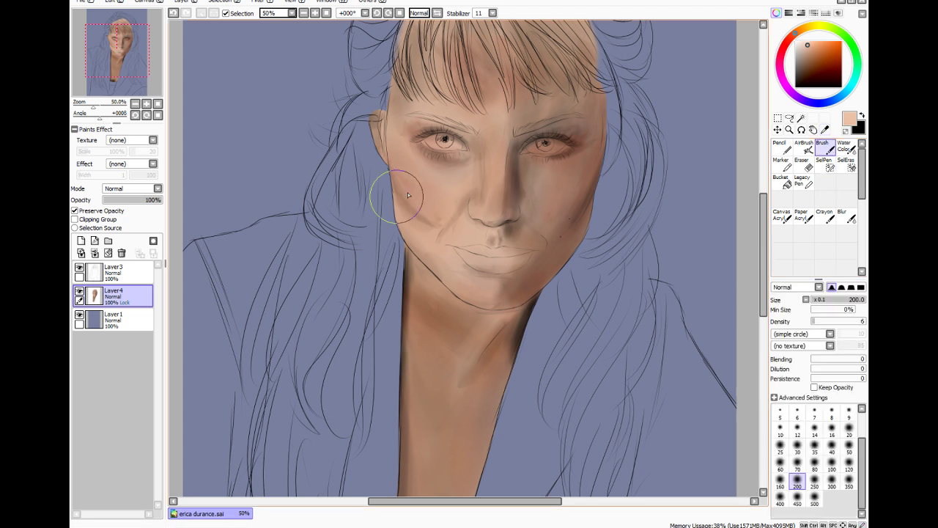
{"action": "key", "text": "bracketleft"}
{"action": "key", "text": "bracketleft"}
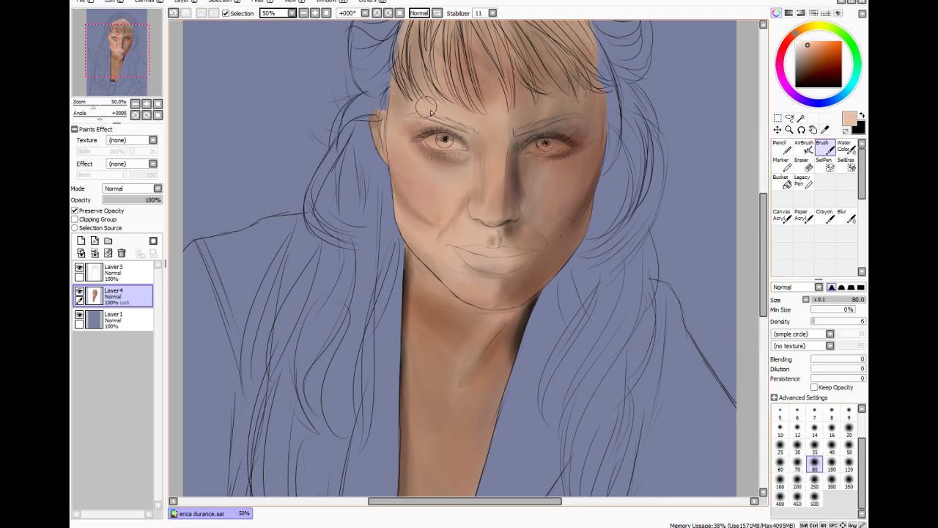
{"action": "mouse_move", "coordinate": [451, 119]}
{"action": "left_mouse_down"}
{"action": "mouse_move", "coordinate": [459, 118]}
{"action": "mouse_move", "coordinate": [431, 117]}
{"action": "left_mouse_up"}
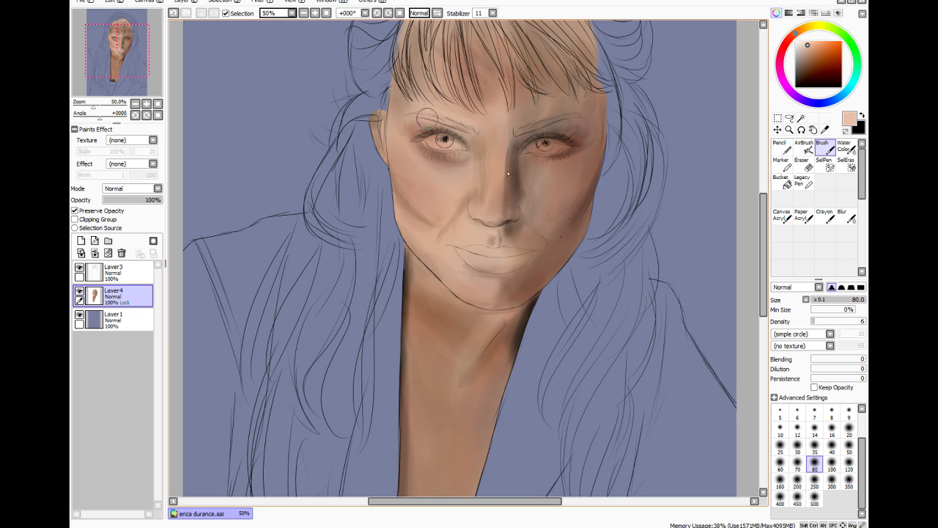
Raise the Brush density to 9 and add light skin highlights on the left cheek, nose, jaw, chin, upper lip and under the right eye
{"action": "left_click", "coordinate": [825, 322]}
{"action": "left_click", "coordinate": [818, 323]}
{"action": "mouse_move", "coordinate": [413, 150]}
{"action": "left_mouse_down"}
{"action": "mouse_move", "coordinate": [411, 159]}
{"action": "mouse_move", "coordinate": [406, 148]}
{"action": "mouse_move", "coordinate": [424, 166]}
{"action": "left_mouse_up"}
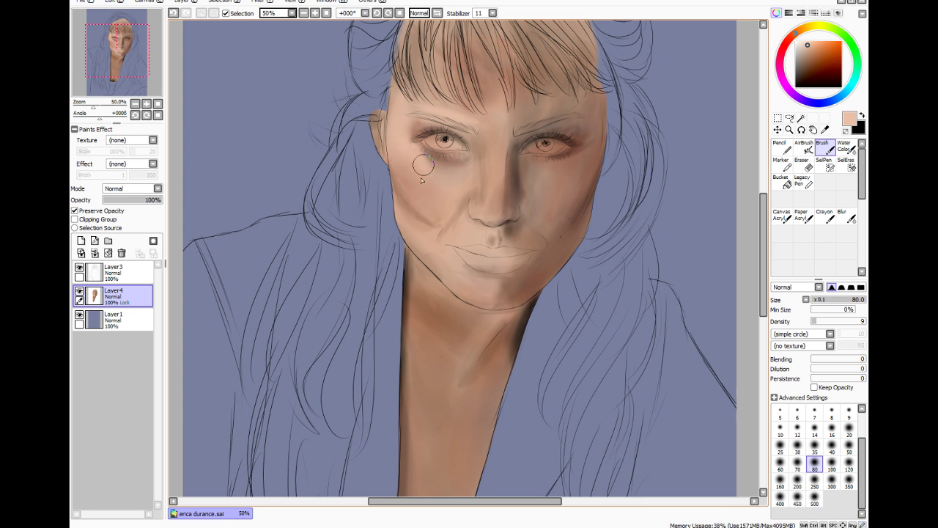
{"action": "mouse_move", "coordinate": [480, 195]}
{"action": "left_mouse_down"}
{"action": "mouse_move", "coordinate": [495, 209]}
{"action": "mouse_move", "coordinate": [481, 199]}
{"action": "left_mouse_up"}
{"action": "mouse_move", "coordinate": [487, 160]}
{"action": "left_mouse_down"}
{"action": "mouse_move", "coordinate": [491, 202]}
{"action": "mouse_move", "coordinate": [490, 138]}
{"action": "mouse_move", "coordinate": [499, 181]}
{"action": "mouse_move", "coordinate": [486, 210]}
{"action": "mouse_move", "coordinate": [494, 109]}
{"action": "mouse_move", "coordinate": [493, 154]}
{"action": "mouse_move", "coordinate": [464, 105]}
{"action": "mouse_move", "coordinate": [439, 92]}
{"action": "mouse_move", "coordinate": [448, 121]}
{"action": "mouse_move", "coordinate": [488, 130]}
{"action": "mouse_move", "coordinate": [431, 112]}
{"action": "mouse_move", "coordinate": [499, 146]}
{"action": "mouse_move", "coordinate": [496, 104]}
{"action": "mouse_move", "coordinate": [461, 192]}
{"action": "mouse_move", "coordinate": [479, 150]}
{"action": "mouse_move", "coordinate": [449, 175]}
{"action": "mouse_move", "coordinate": [465, 175]}
{"action": "mouse_move", "coordinate": [475, 152]}
{"action": "mouse_move", "coordinate": [429, 173]}
{"action": "mouse_move", "coordinate": [441, 165]}
{"action": "mouse_move", "coordinate": [460, 174]}
{"action": "mouse_move", "coordinate": [445, 174]}
{"action": "mouse_move", "coordinate": [470, 180]}
{"action": "left_mouse_up"}
{"action": "mouse_move", "coordinate": [403, 214]}
{"action": "left_mouse_down"}
{"action": "mouse_move", "coordinate": [445, 268]}
{"action": "mouse_move", "coordinate": [441, 258]}
{"action": "left_mouse_up"}
{"action": "mouse_move", "coordinate": [484, 285]}
{"action": "left_mouse_down"}
{"action": "mouse_move", "coordinate": [508, 292]}
{"action": "mouse_move", "coordinate": [488, 292]}
{"action": "left_mouse_up"}
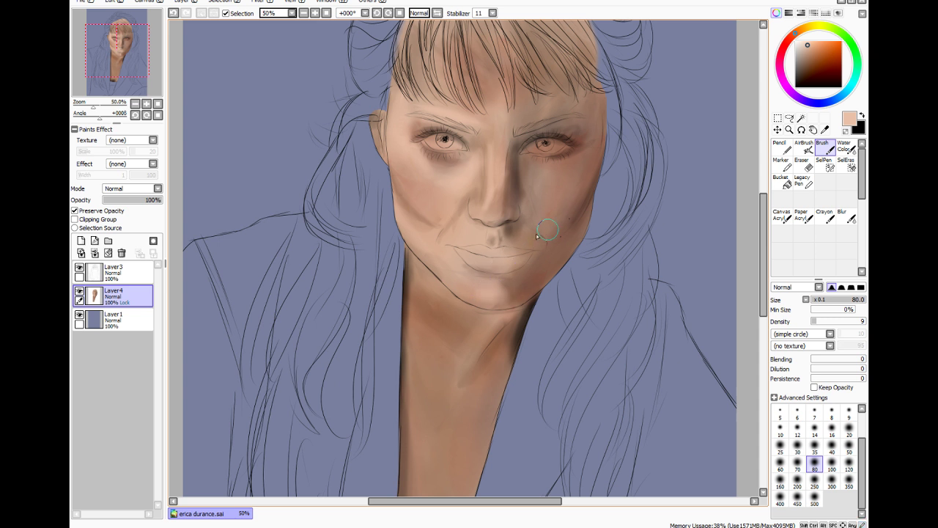
{"action": "left_click_drag", "start_coordinate": [499, 245], "coordinate": [485, 242]}
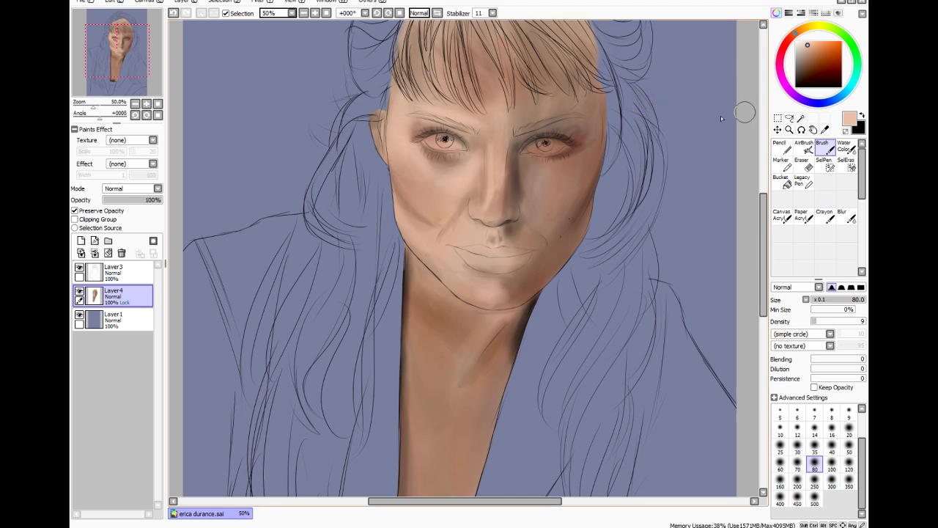
{"action": "left_click_drag", "start_coordinate": [521, 156], "coordinate": [543, 156]}
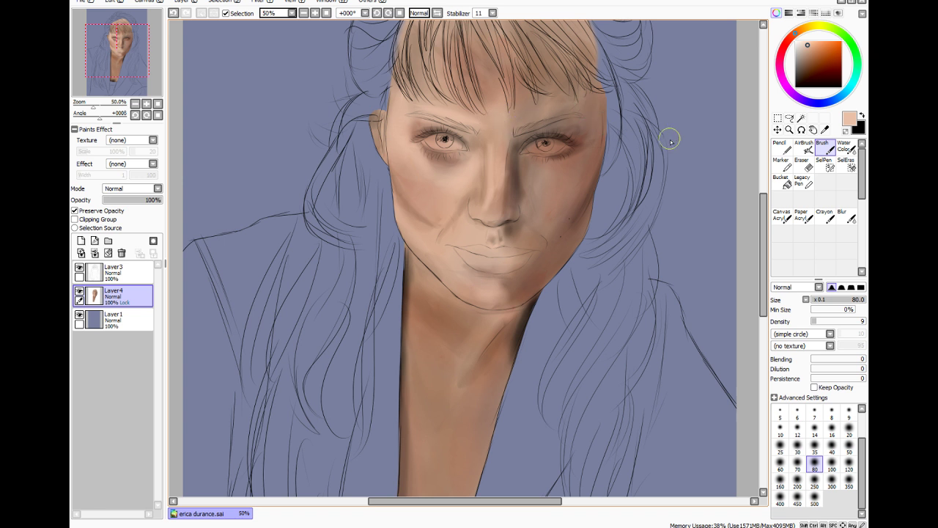
Set the Brush to a light blue and paint reflected light along the right temple and cheek edge, undoing the last stroke
{"action": "left_click_drag", "start_coordinate": [827, 108], "coordinate": [821, 68]}
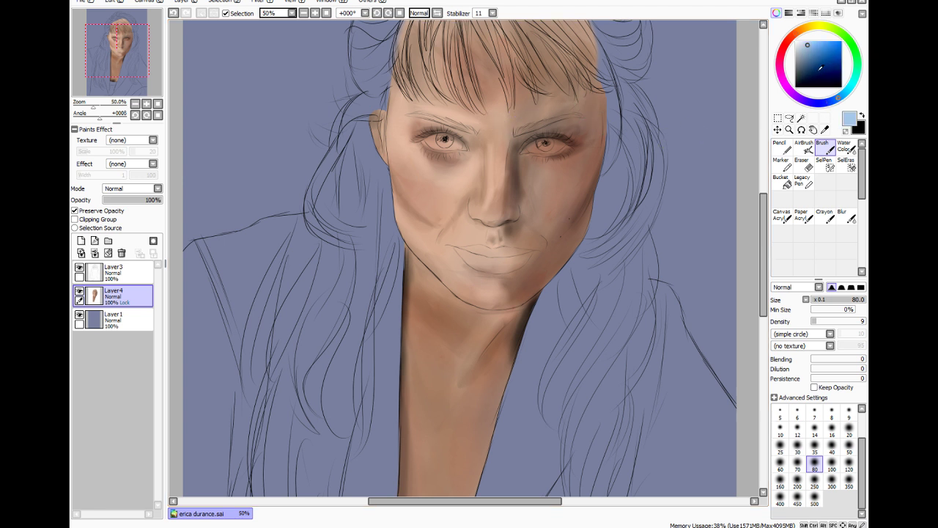
{"action": "left_click_drag", "start_coordinate": [829, 106], "coordinate": [827, 105]}
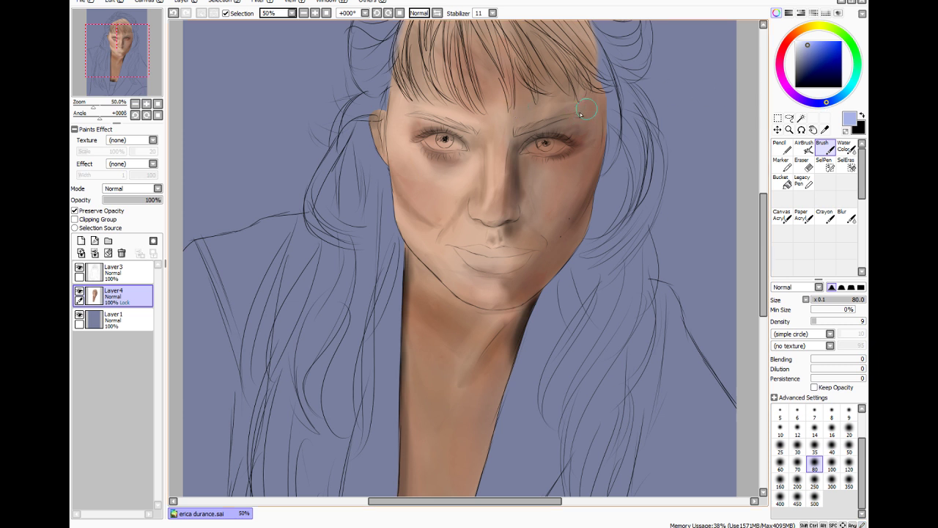
{"action": "mouse_move", "coordinate": [580, 113]}
{"action": "left_mouse_down"}
{"action": "mouse_move", "coordinate": [602, 123]}
{"action": "mouse_move", "coordinate": [589, 149]}
{"action": "mouse_move", "coordinate": [612, 135]}
{"action": "mouse_move", "coordinate": [595, 129]}
{"action": "mouse_move", "coordinate": [583, 139]}
{"action": "mouse_move", "coordinate": [585, 126]}
{"action": "mouse_move", "coordinate": [600, 148]}
{"action": "mouse_move", "coordinate": [607, 95]}
{"action": "left_mouse_up"}
{"action": "left_click_drag", "start_coordinate": [571, 220], "coordinate": [605, 184]}
{"action": "key", "text": "ctrl+z"}
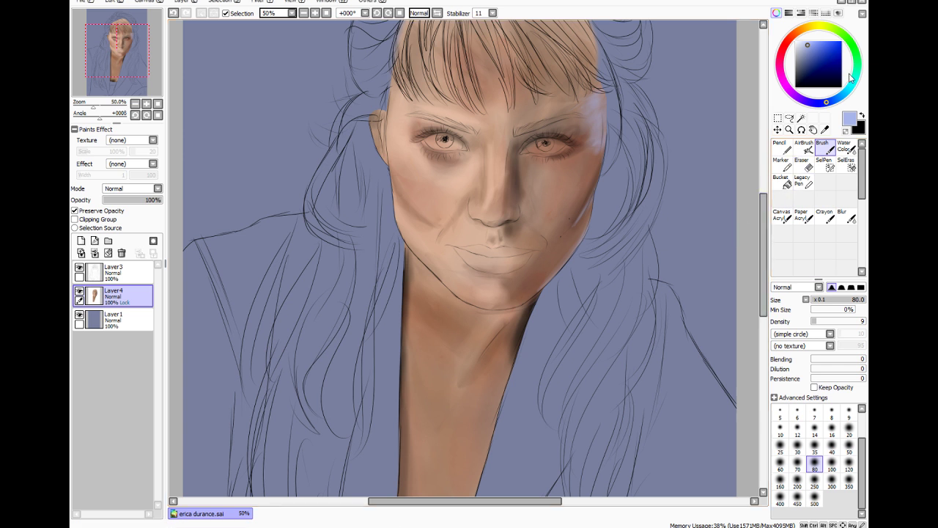
Sample a dark brown from the right cheek and use the Brush at density 7 to shade the jaw, chin, under-nose area and nose's shadow side
{"action": "left_click", "coordinate": [797, 79]}
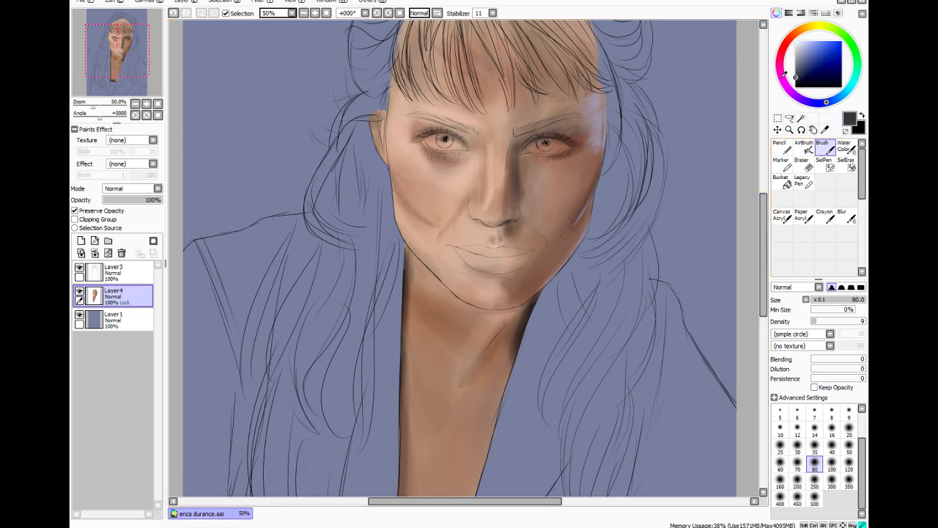
{"action": "left_click", "coordinate": [825, 129]}
{"action": "left_click", "coordinate": [584, 200]}
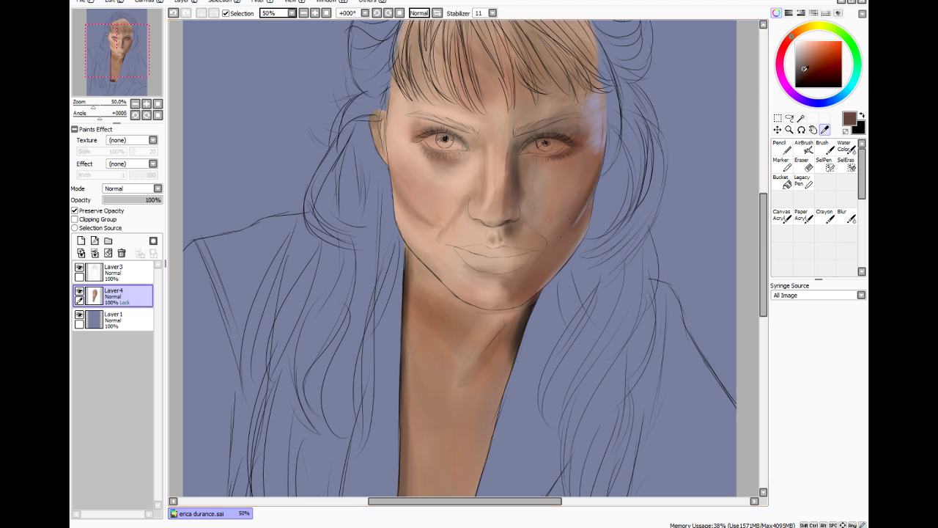
{"action": "left_click", "coordinate": [821, 150]}
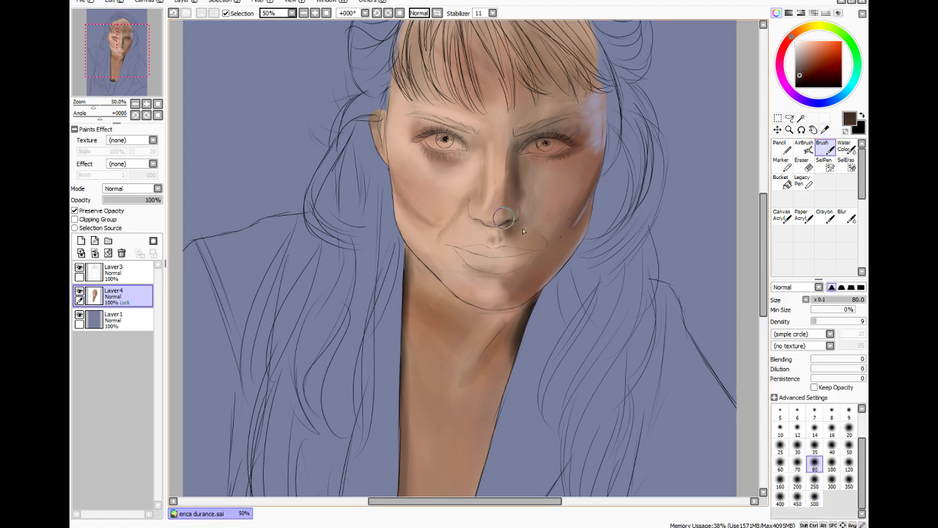
{"action": "left_click_drag", "start_coordinate": [584, 215], "coordinate": [518, 295]}
{"action": "mouse_move", "coordinate": [576, 237]}
{"action": "left_mouse_down"}
{"action": "mouse_move", "coordinate": [530, 291]}
{"action": "mouse_move", "coordinate": [492, 306]}
{"action": "mouse_move", "coordinate": [506, 299]}
{"action": "left_mouse_up"}
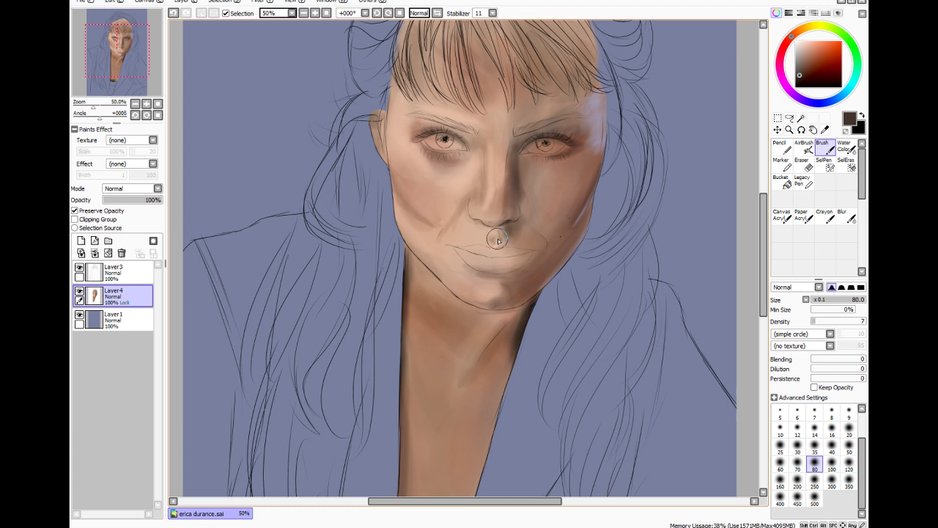
{"action": "mouse_move", "coordinate": [498, 235]}
{"action": "left_mouse_down"}
{"action": "mouse_move", "coordinate": [526, 224]}
{"action": "mouse_move", "coordinate": [560, 248]}
{"action": "mouse_move", "coordinate": [528, 231]}
{"action": "mouse_move", "coordinate": [550, 244]}
{"action": "mouse_move", "coordinate": [570, 217]}
{"action": "left_mouse_up"}
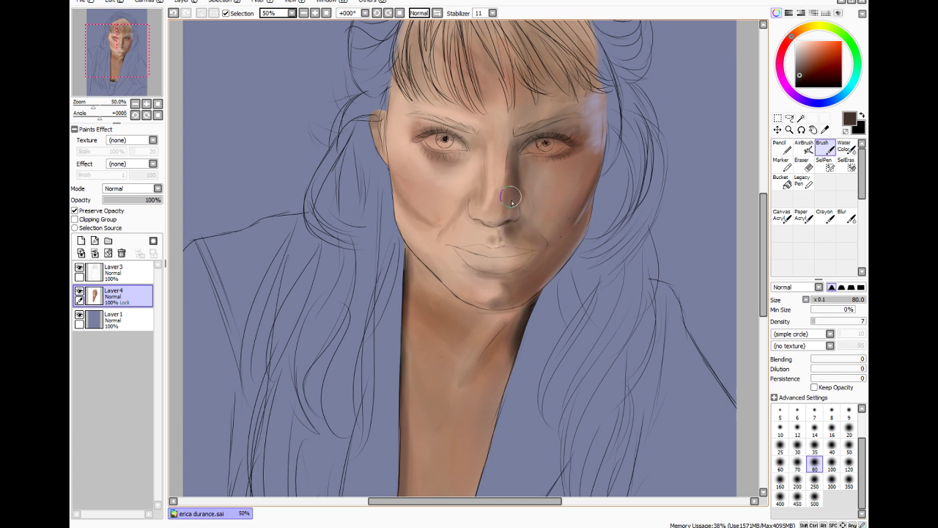
{"action": "mouse_move", "coordinate": [509, 203]}
{"action": "left_mouse_down"}
{"action": "mouse_move", "coordinate": [524, 155]}
{"action": "mouse_move", "coordinate": [552, 135]}
{"action": "mouse_move", "coordinate": [557, 171]}
{"action": "mouse_move", "coordinate": [588, 149]}
{"action": "mouse_move", "coordinate": [550, 159]}
{"action": "mouse_move", "coordinate": [568, 167]}
{"action": "mouse_move", "coordinate": [587, 139]}
{"action": "mouse_move", "coordinate": [562, 154]}
{"action": "mouse_move", "coordinate": [563, 126]}
{"action": "mouse_move", "coordinate": [577, 132]}
{"action": "mouse_move", "coordinate": [572, 149]}
{"action": "mouse_move", "coordinate": [534, 131]}
{"action": "mouse_move", "coordinate": [545, 141]}
{"action": "mouse_move", "coordinate": [555, 118]}
{"action": "mouse_move", "coordinate": [510, 163]}
{"action": "mouse_move", "coordinate": [513, 152]}
{"action": "mouse_move", "coordinate": [569, 123]}
{"action": "mouse_move", "coordinate": [552, 130]}
{"action": "mouse_move", "coordinate": [594, 136]}
{"action": "mouse_move", "coordinate": [573, 129]}
{"action": "mouse_move", "coordinate": [578, 93]}
{"action": "mouse_move", "coordinate": [547, 128]}
{"action": "mouse_move", "coordinate": [552, 104]}
{"action": "left_mouse_up"}
Set the Brush size to 200 and the stabilizer to 8, then darken the forehead beneath the fringe, undoing the stroke on the neck
{"action": "left_click", "coordinate": [798, 482]}
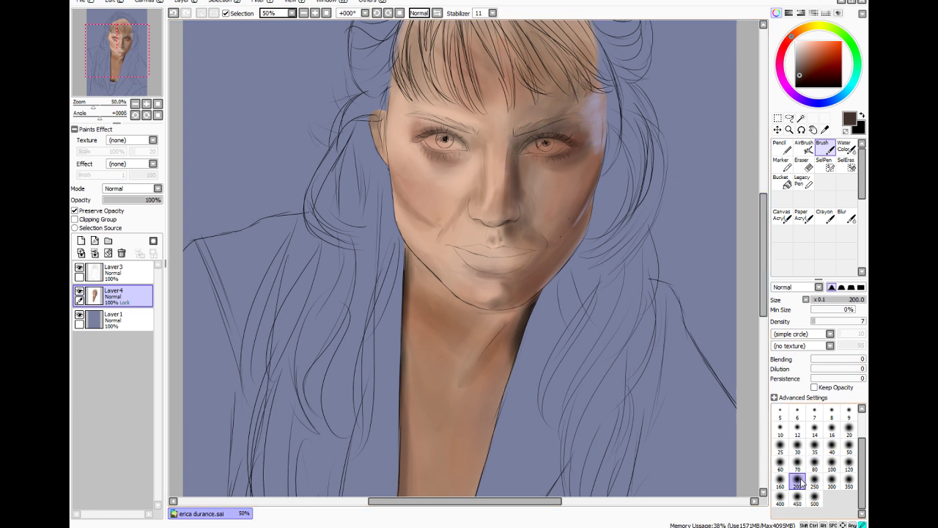
{"action": "mouse_move", "coordinate": [532, 73]}
{"action": "left_mouse_down"}
{"action": "mouse_move", "coordinate": [553, 102]}
{"action": "mouse_move", "coordinate": [581, 94]}
{"action": "mouse_move", "coordinate": [519, 93]}
{"action": "mouse_move", "coordinate": [524, 53]}
{"action": "mouse_move", "coordinate": [538, 88]}
{"action": "mouse_move", "coordinate": [532, 96]}
{"action": "mouse_move", "coordinate": [614, 76]}
{"action": "left_mouse_up"}
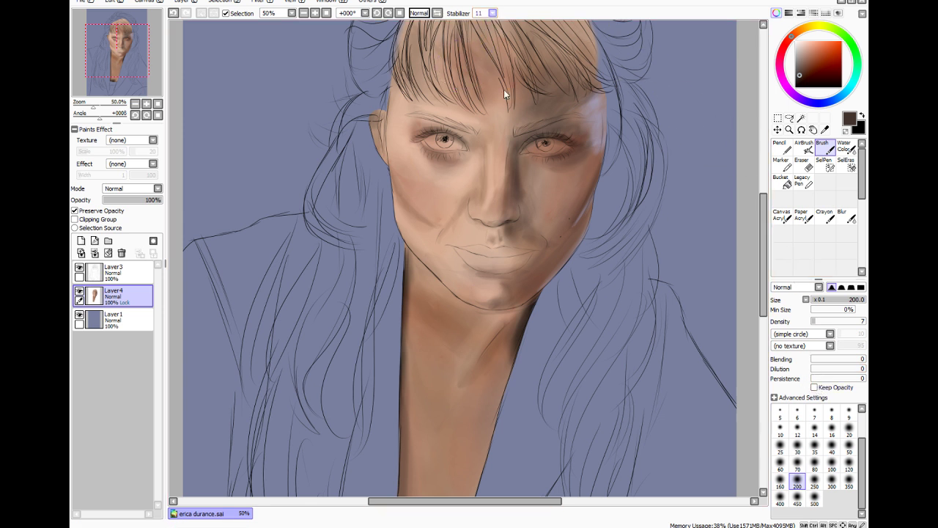
{"action": "left_click", "coordinate": [484, 93]}
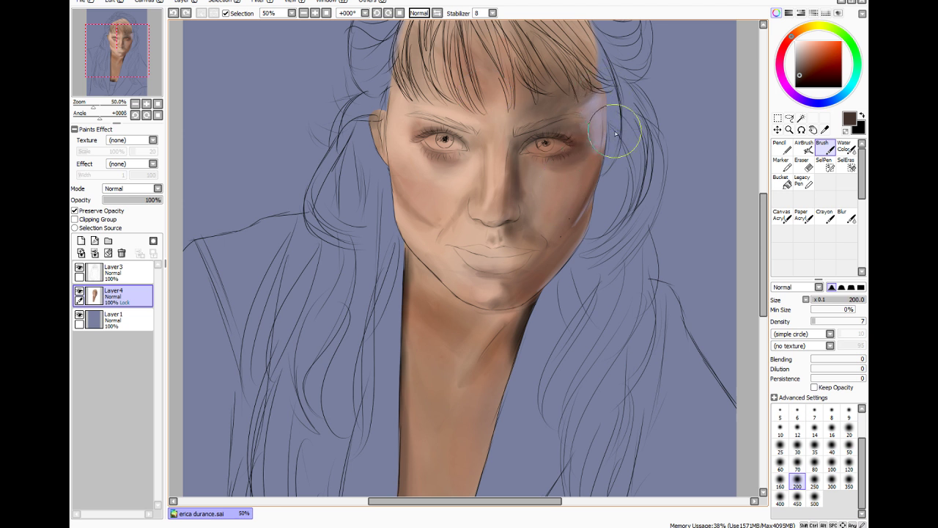
{"action": "left_click_drag", "start_coordinate": [457, 371], "coordinate": [413, 438]}
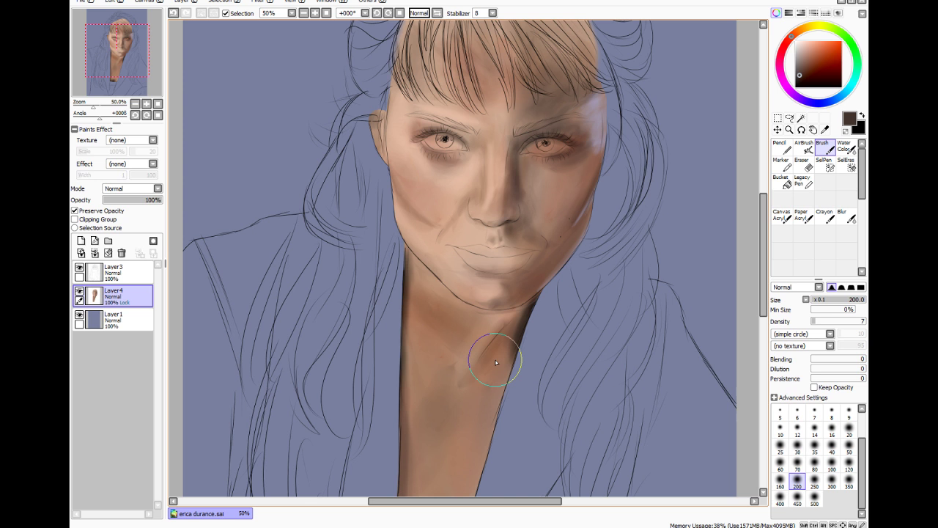
{"action": "key", "text": "ctrl+z"}
{"action": "left_click_drag", "start_coordinate": [551, 84], "coordinate": [540, 96]}
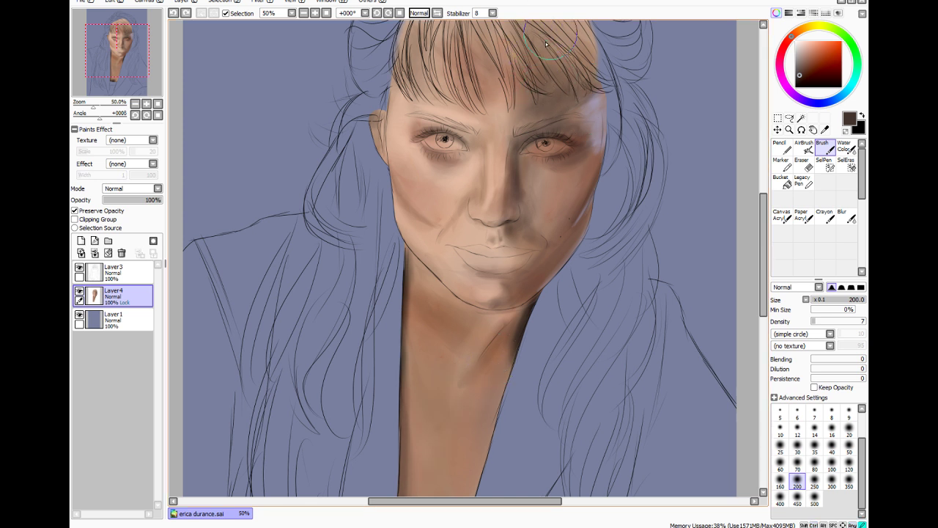
{"action": "left_click_drag", "start_coordinate": [489, 28], "coordinate": [407, 71]}
Darken the left forehead edge, the neck beneath the jaw and the neck's left edge with the dark brown
{"action": "mouse_move", "coordinate": [412, 88]}
{"action": "left_mouse_down"}
{"action": "mouse_move", "coordinate": [390, 121]}
{"action": "mouse_move", "coordinate": [384, 108]}
{"action": "mouse_move", "coordinate": [379, 179]}
{"action": "mouse_move", "coordinate": [397, 187]}
{"action": "mouse_move", "coordinate": [430, 274]}
{"action": "mouse_move", "coordinate": [387, 187]}
{"action": "mouse_move", "coordinate": [392, 156]}
{"action": "mouse_move", "coordinate": [396, 226]}
{"action": "mouse_move", "coordinate": [381, 229]}
{"action": "mouse_move", "coordinate": [400, 252]}
{"action": "mouse_move", "coordinate": [382, 240]}
{"action": "mouse_move", "coordinate": [437, 307]}
{"action": "mouse_move", "coordinate": [395, 250]}
{"action": "mouse_move", "coordinate": [468, 322]}
{"action": "mouse_move", "coordinate": [410, 249]}
{"action": "mouse_move", "coordinate": [460, 315]}
{"action": "mouse_move", "coordinate": [504, 323]}
{"action": "mouse_move", "coordinate": [469, 301]}
{"action": "left_mouse_up"}
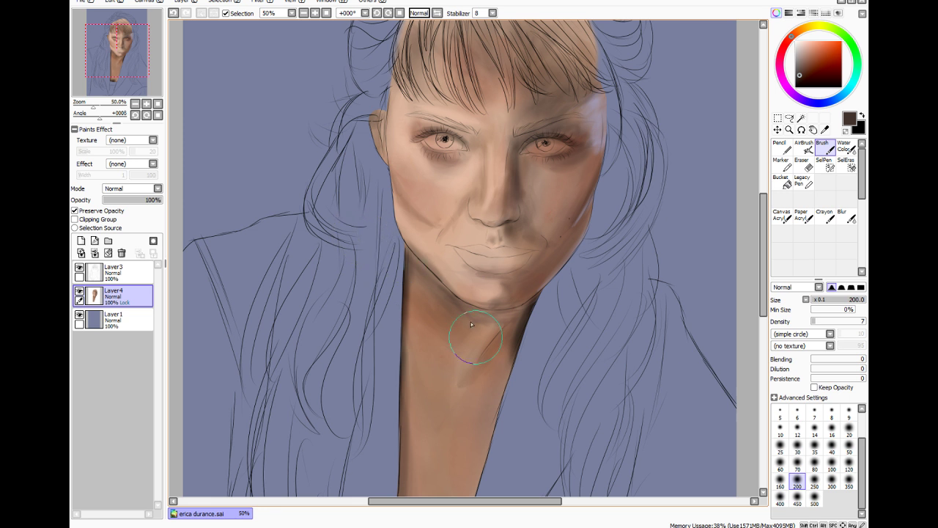
{"action": "left_click_drag", "start_coordinate": [410, 261], "coordinate": [415, 394]}
{"action": "left_click_drag", "start_coordinate": [413, 284], "coordinate": [406, 425]}
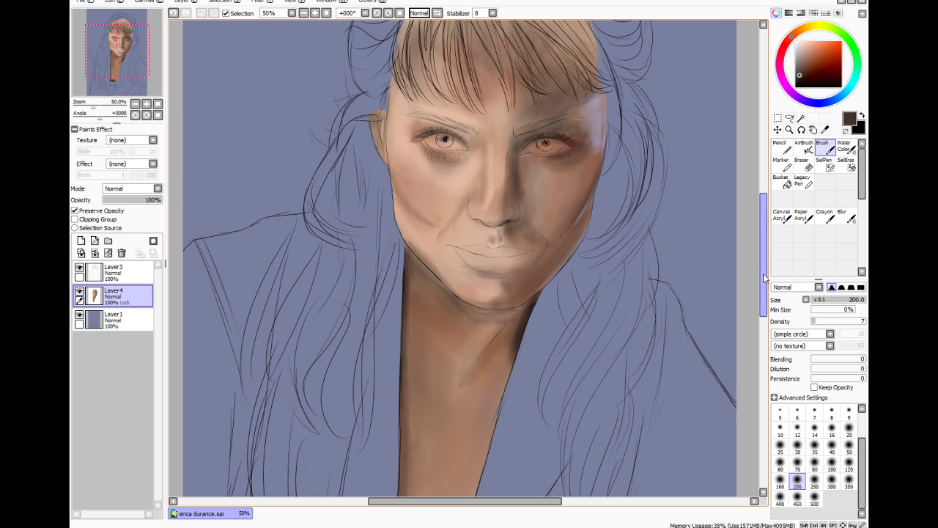
{"action": "left_click_drag", "start_coordinate": [763, 249], "coordinate": [763, 290]}
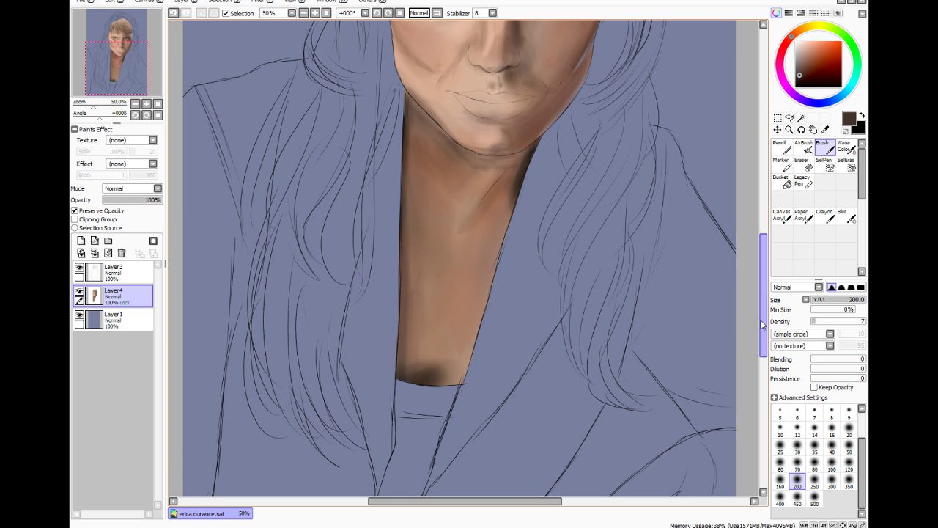
{"action": "left_click_drag", "start_coordinate": [764, 287], "coordinate": [774, 236]}
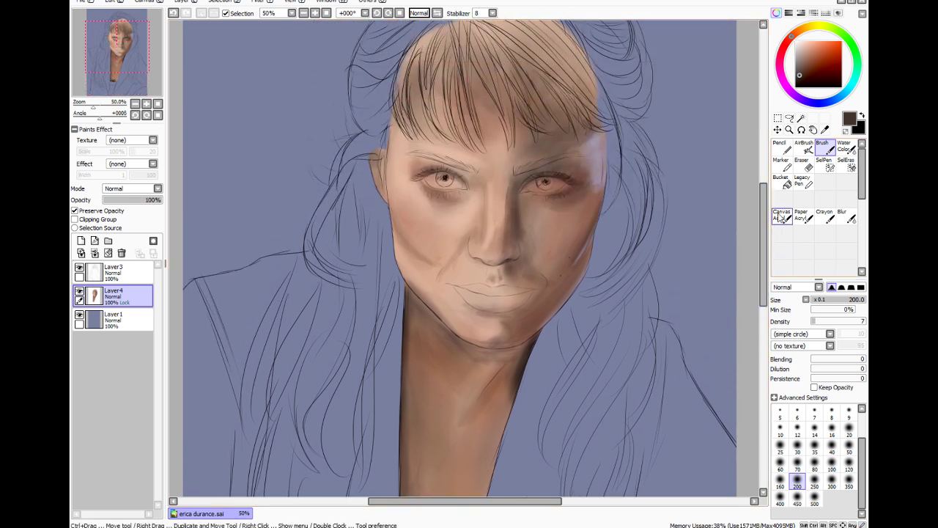
Switch the Brush to a warmer, more orange brown at size 300 and glaze it softly over the skin
{"action": "left_click", "coordinate": [798, 30]}
{"action": "left_click", "coordinate": [797, 32]}
{"action": "left_click_drag", "start_coordinate": [819, 62], "coordinate": [809, 62]}
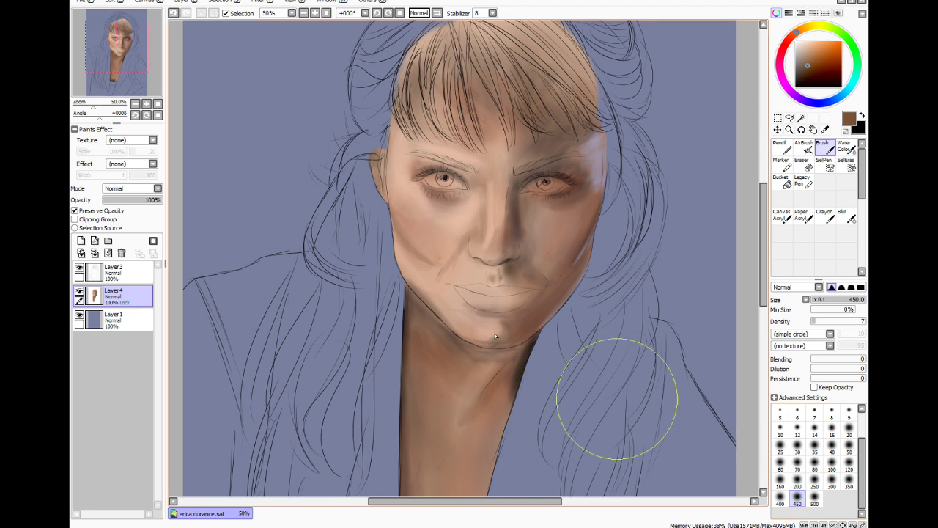
{"action": "left_click", "coordinate": [832, 480]}
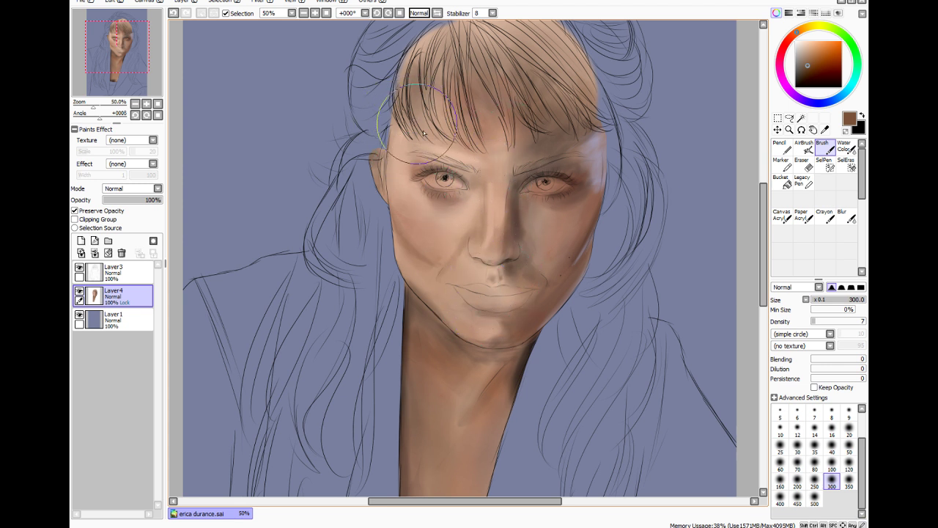
Smooth the skin shading across the face and neck with the Blur tool at size 100 and then 70
{"action": "left_click", "coordinate": [843, 216]}
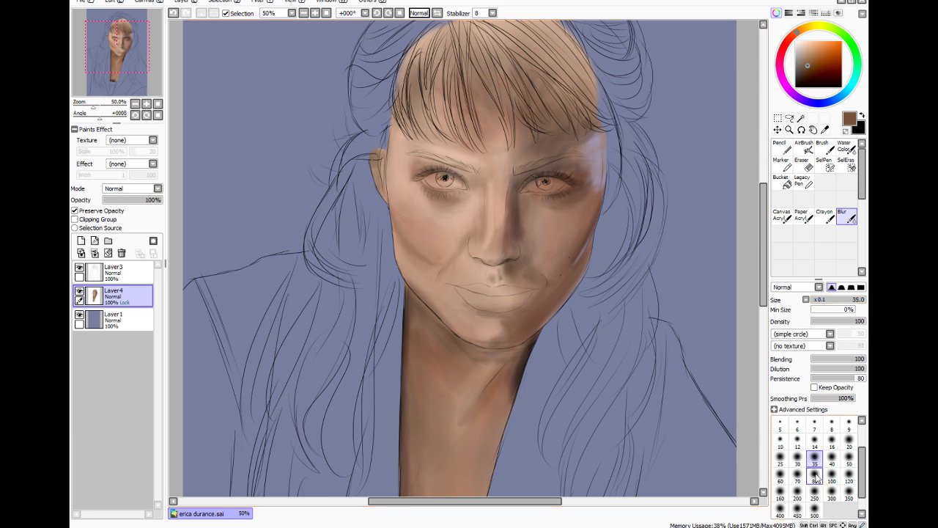
{"action": "left_click", "coordinate": [814, 491]}
{"action": "left_click", "coordinate": [832, 475]}
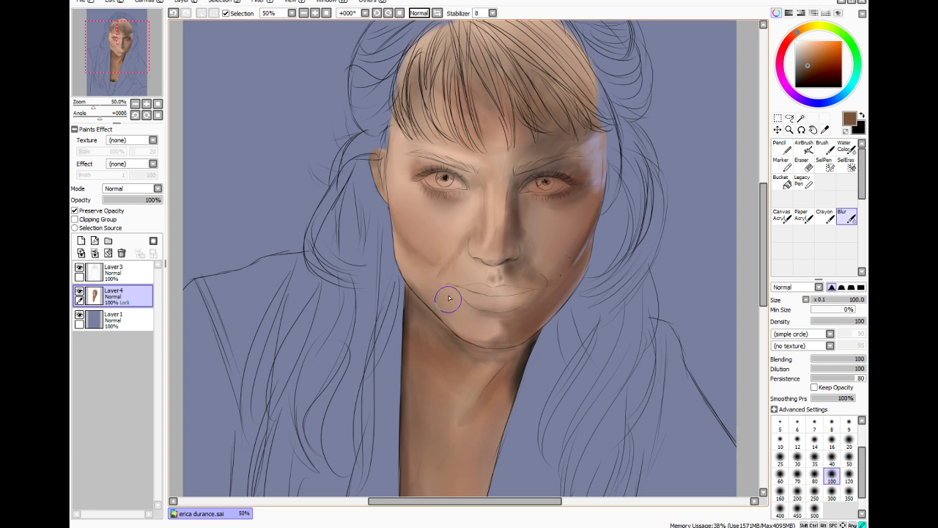
{"action": "left_click", "coordinate": [798, 475]}
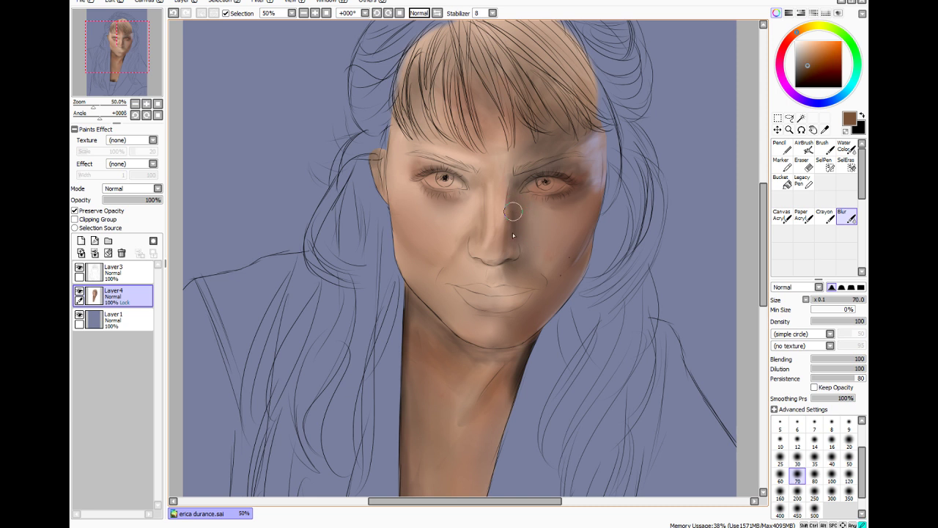
{"action": "mouse_move", "coordinate": [476, 242]}
{"action": "left_mouse_down"}
{"action": "mouse_move", "coordinate": [486, 256]}
{"action": "mouse_move", "coordinate": [481, 244]}
{"action": "left_mouse_up"}
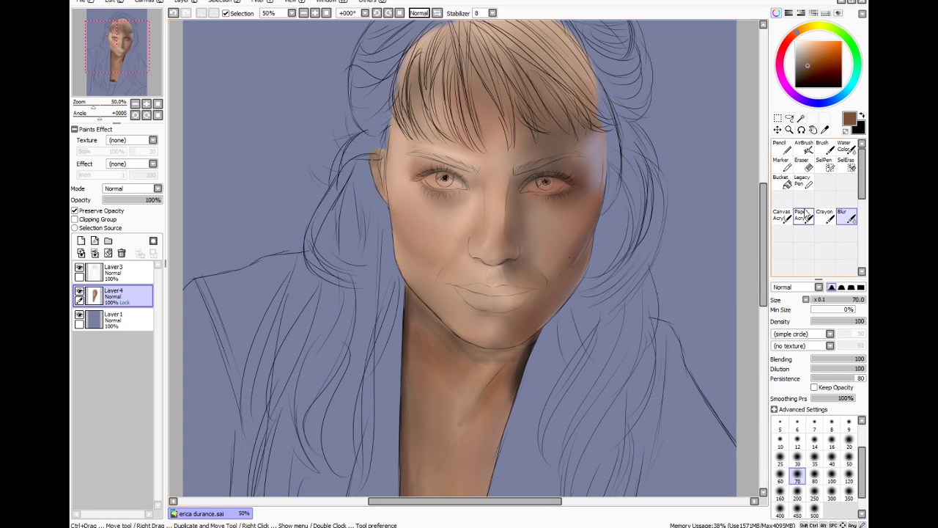
{"action": "left_click_drag", "start_coordinate": [765, 220], "coordinate": [765, 267]}
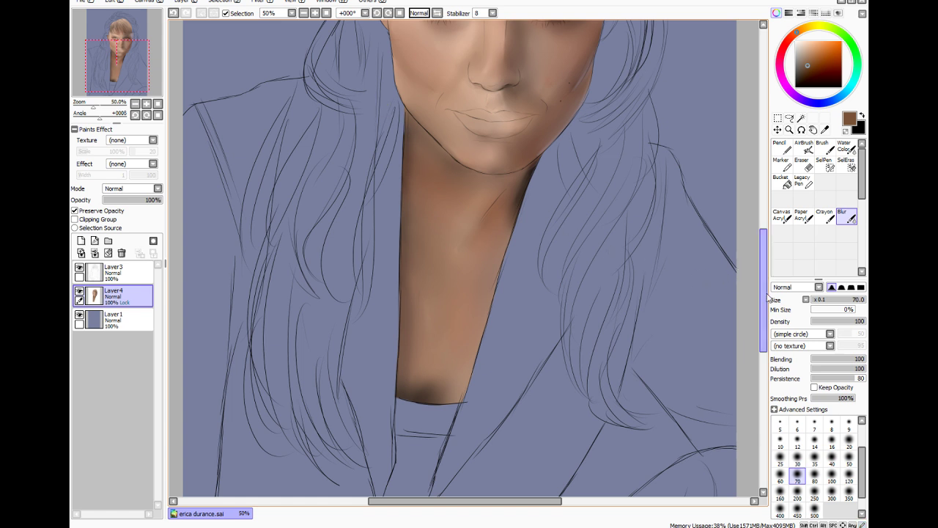
{"action": "left_click_drag", "start_coordinate": [765, 294], "coordinate": [778, 249]}
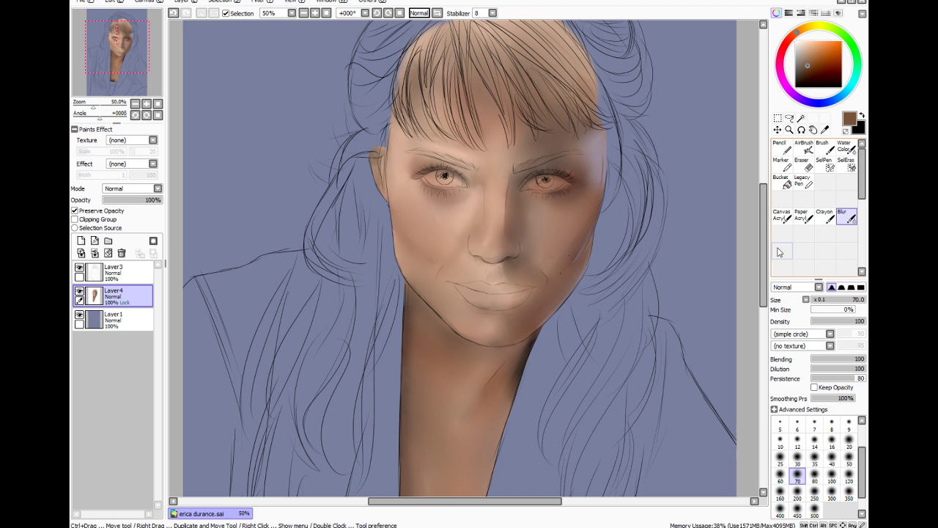
Sample the left cheek's skin tone, lighten it, and brush it around the mouth at size 40 and then 70
{"action": "left_click", "coordinate": [825, 129]}
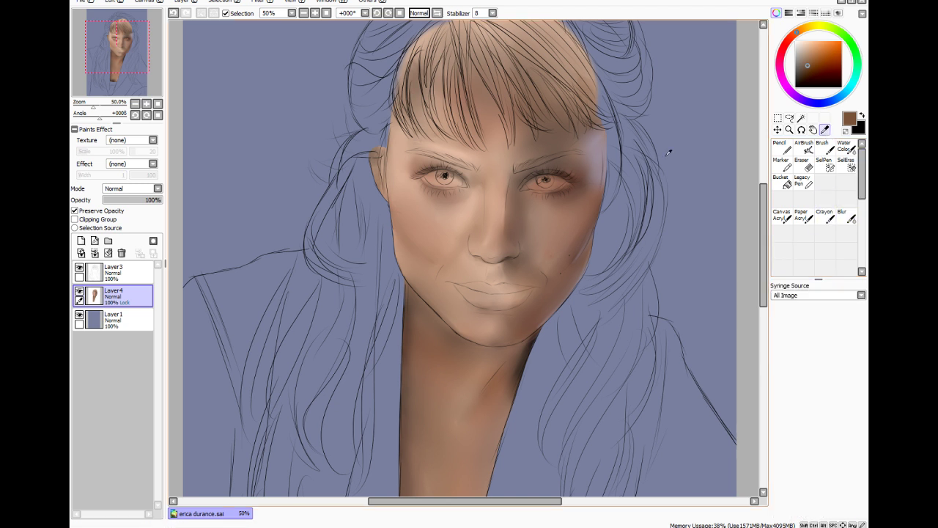
{"action": "left_click", "coordinate": [399, 250]}
{"action": "left_click", "coordinate": [810, 46]}
{"action": "left_click", "coordinate": [822, 146]}
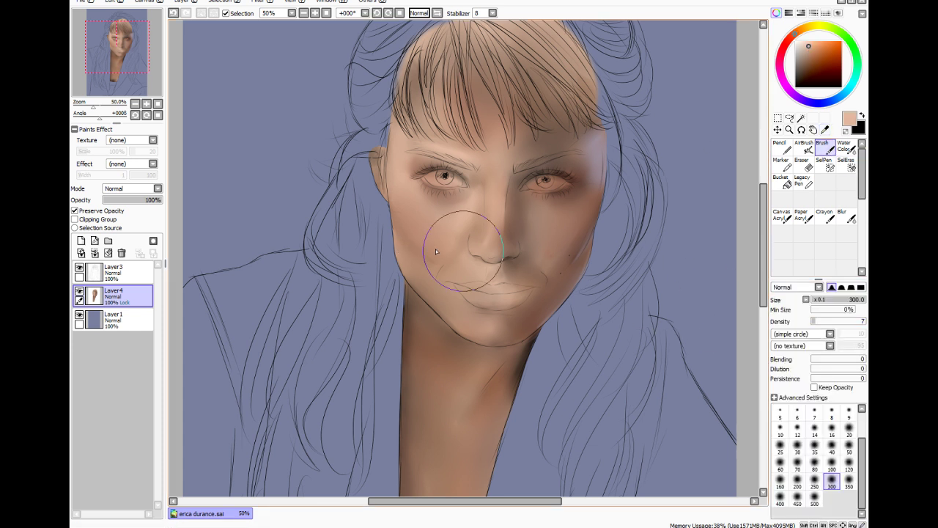
{"action": "left_click", "coordinate": [831, 445]}
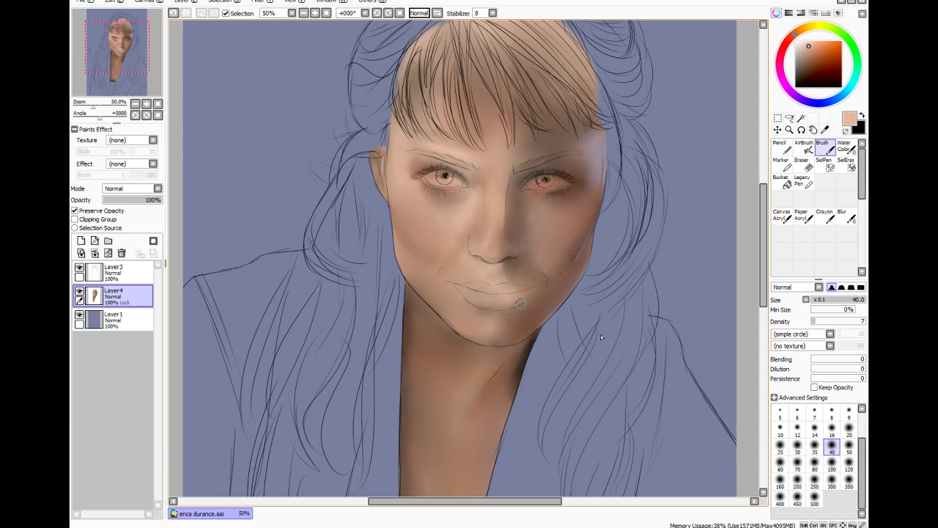
{"action": "left_click", "coordinate": [797, 462]}
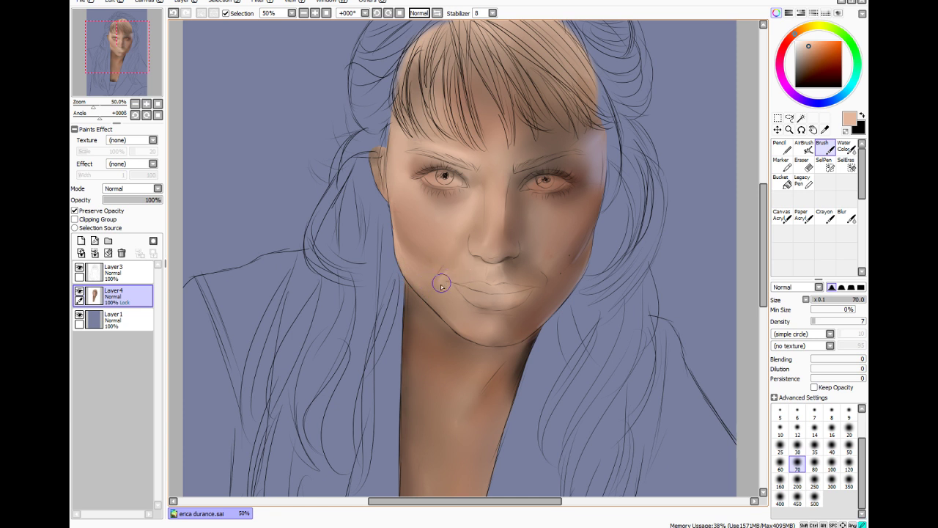
Set the Brush density to 9 and paint a light skin highlight along the left jawline toward the chin
{"action": "left_click_drag", "start_coordinate": [815, 323], "coordinate": [821, 325]}
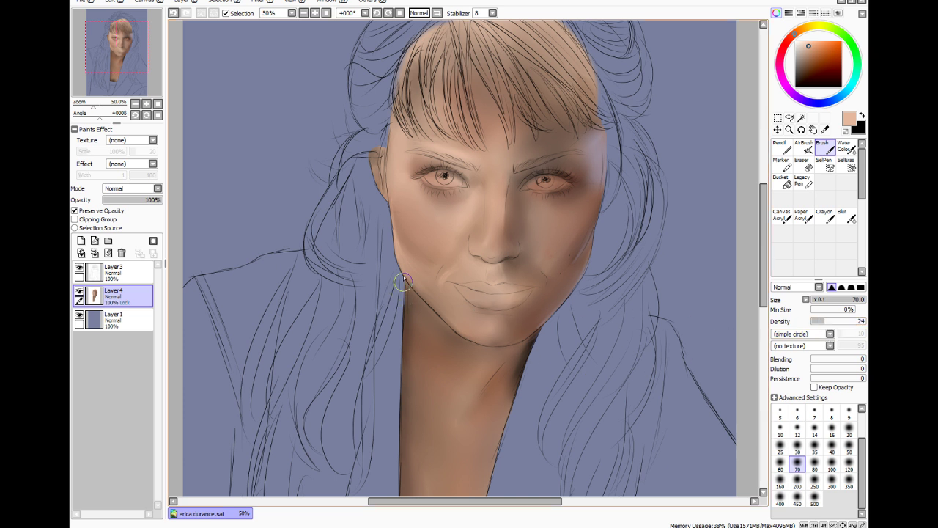
{"action": "left_click_drag", "start_coordinate": [405, 268], "coordinate": [458, 317]}
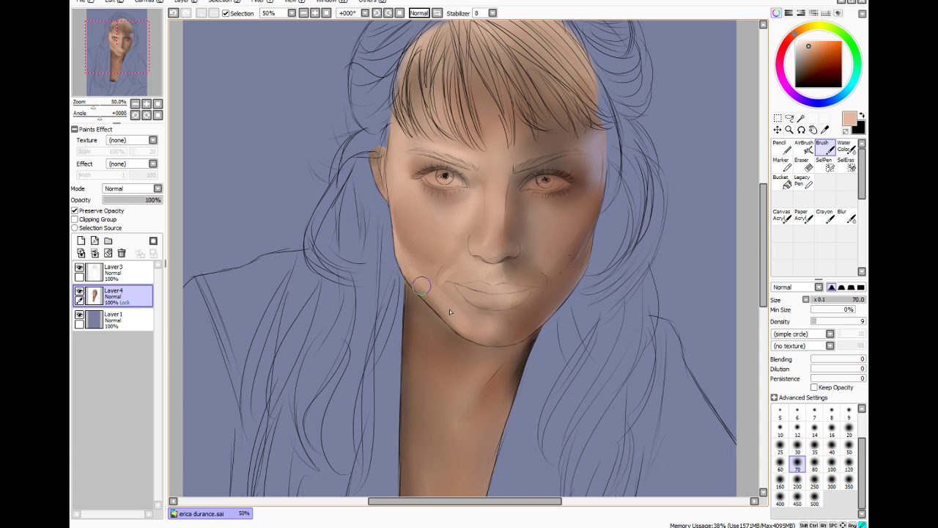
{"action": "mouse_move", "coordinate": [422, 286]}
{"action": "left_mouse_down"}
{"action": "mouse_move", "coordinate": [446, 310]}
{"action": "mouse_move", "coordinate": [426, 290]}
{"action": "mouse_move", "coordinate": [469, 322]}
{"action": "left_mouse_up"}
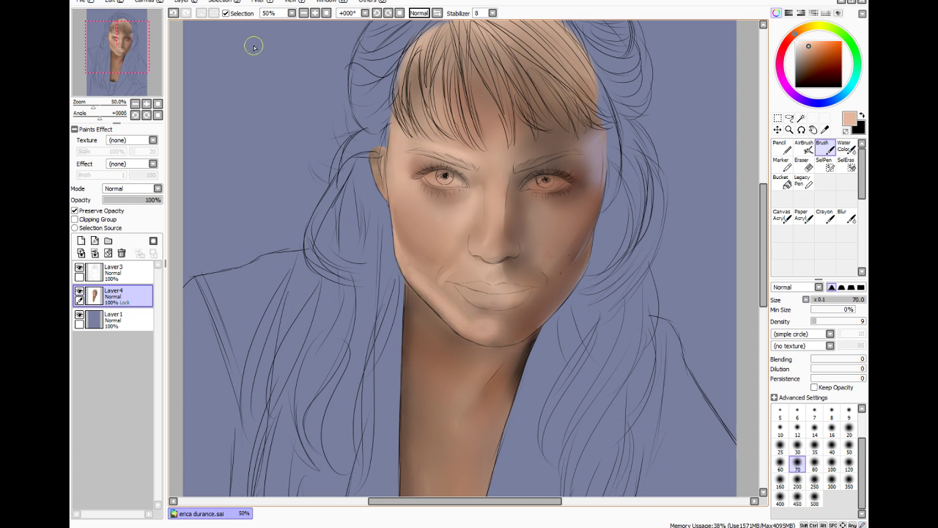
{"action": "key", "text": "ctrl+z"}
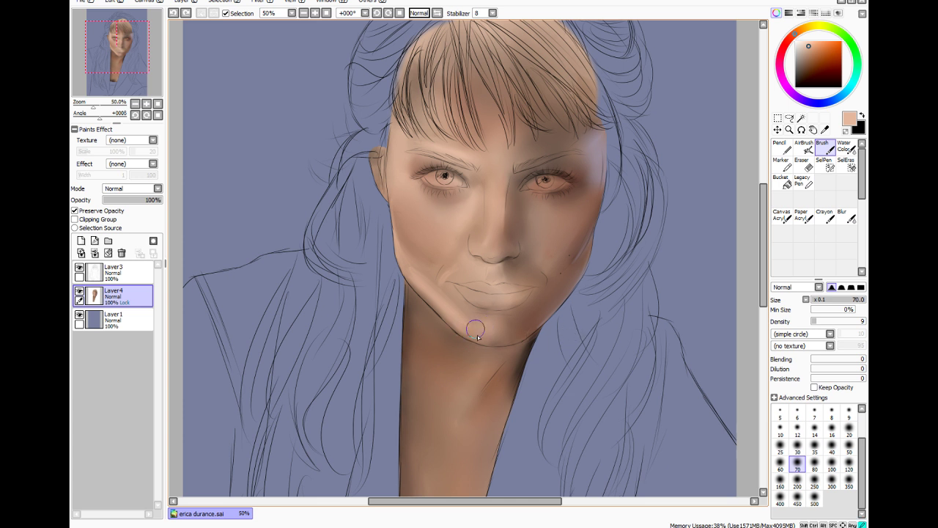
{"action": "key", "text": "ctrl+y"}
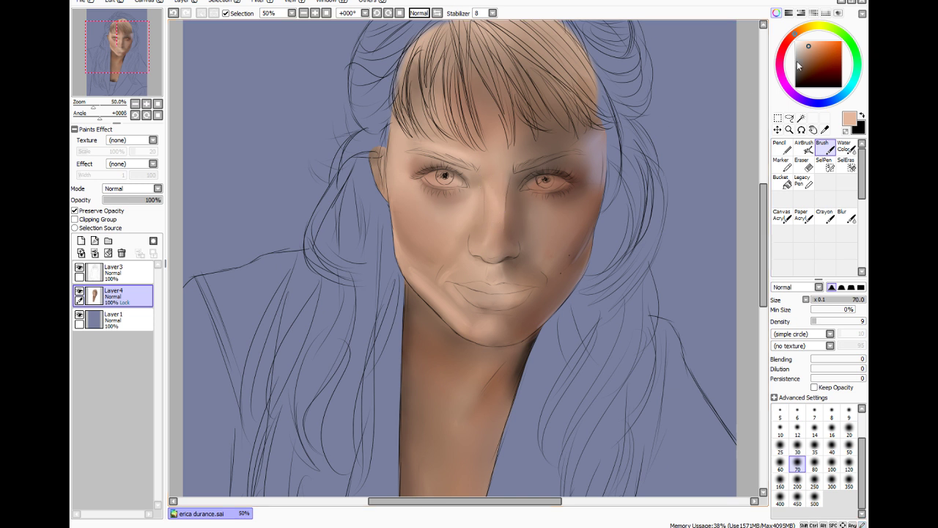
Choose a paler peach and add highlights to the nose bridge, left cheek, upper lip, brow bones and centre of the forehead
{"action": "left_click_drag", "start_coordinate": [808, 43], "coordinate": [807, 40]}
{"action": "mouse_move", "coordinate": [500, 188]}
{"action": "left_mouse_down"}
{"action": "mouse_move", "coordinate": [500, 198]}
{"action": "mouse_move", "coordinate": [486, 191]}
{"action": "left_mouse_up"}
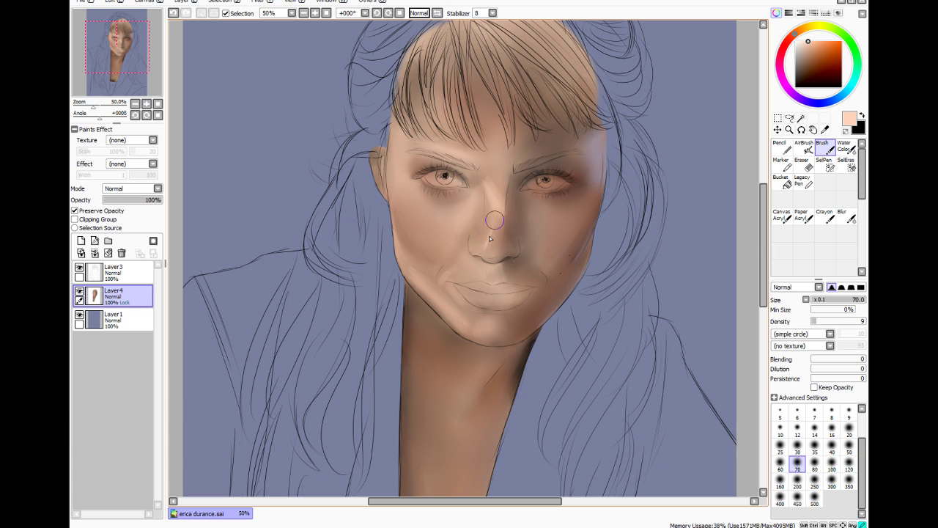
{"action": "left_click_drag", "start_coordinate": [489, 239], "coordinate": [489, 217]}
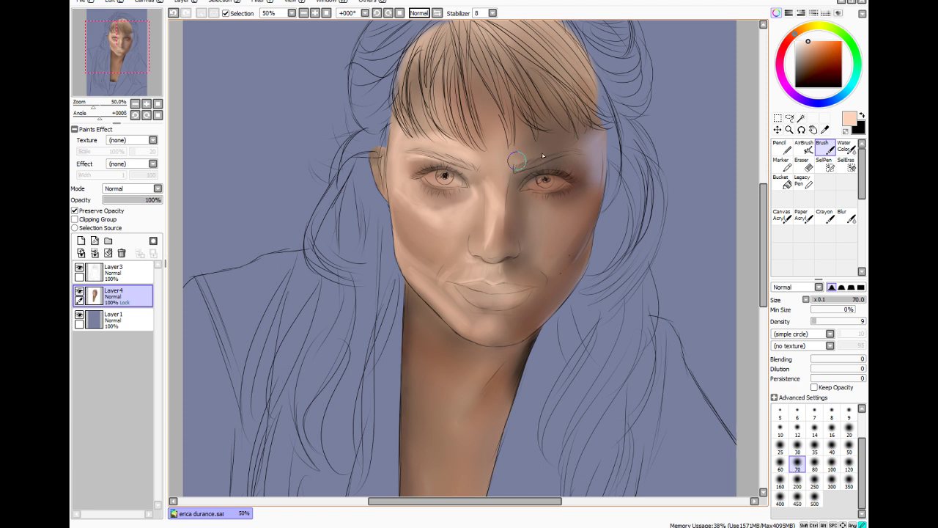
{"action": "left_click_drag", "start_coordinate": [542, 155], "coordinate": [572, 144]}
{"action": "left_click_drag", "start_coordinate": [504, 162], "coordinate": [587, 147]}
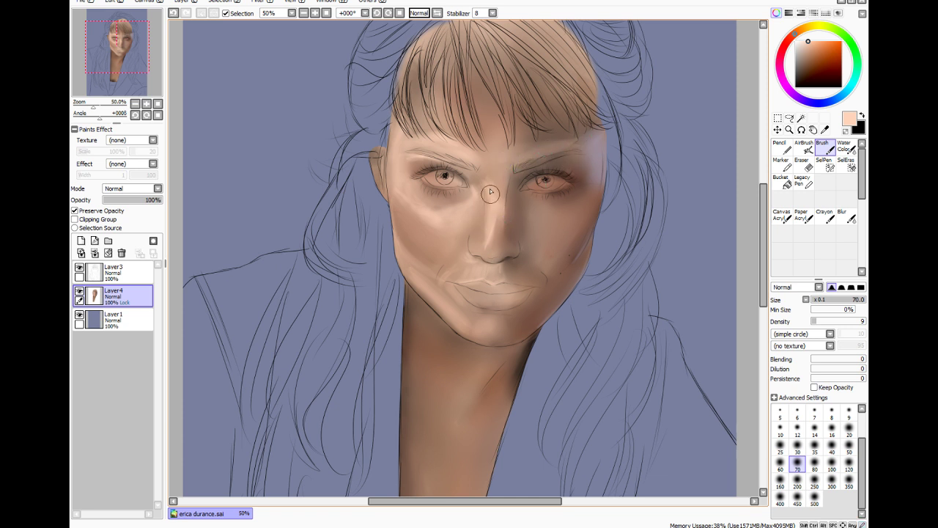
{"action": "left_click_drag", "start_coordinate": [488, 100], "coordinate": [488, 157]}
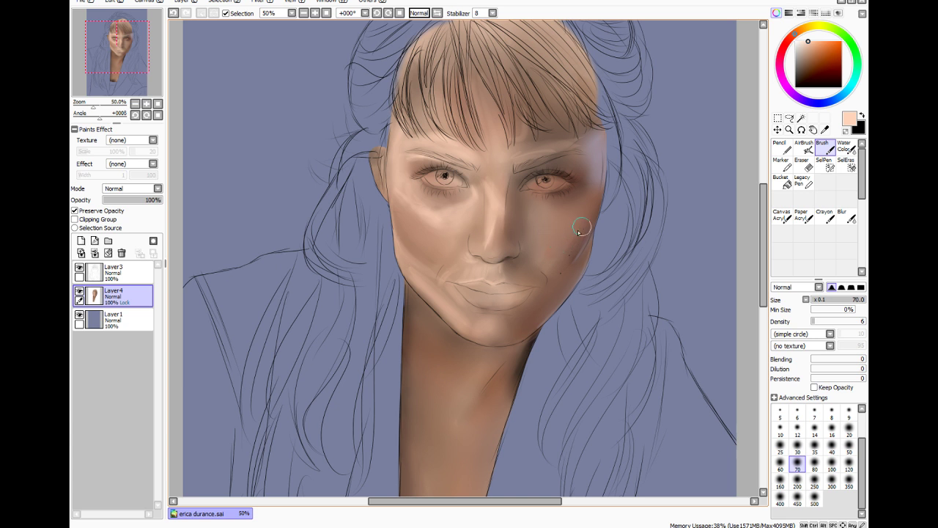
Brush the peach highlight over the right cheek at size 70, and over the left cheek and jawline to the chin at size 120
{"action": "mouse_move", "coordinate": [582, 205]}
{"action": "left_mouse_down"}
{"action": "mouse_move", "coordinate": [551, 243]}
{"action": "mouse_move", "coordinate": [541, 214]}
{"action": "left_mouse_up"}
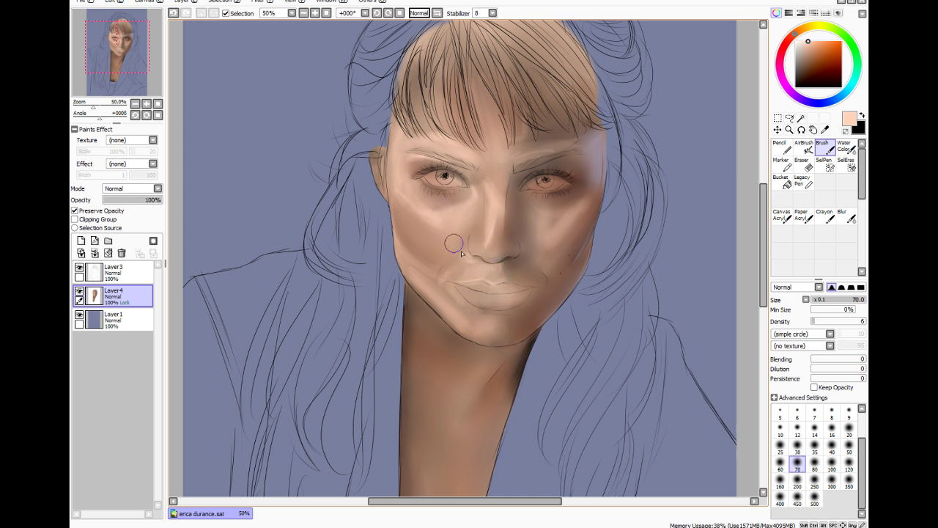
{"action": "left_click", "coordinate": [849, 464]}
{"action": "mouse_move", "coordinate": [435, 244]}
{"action": "left_mouse_down"}
{"action": "mouse_move", "coordinate": [404, 202]}
{"action": "mouse_move", "coordinate": [417, 209]}
{"action": "mouse_move", "coordinate": [415, 230]}
{"action": "left_mouse_up"}
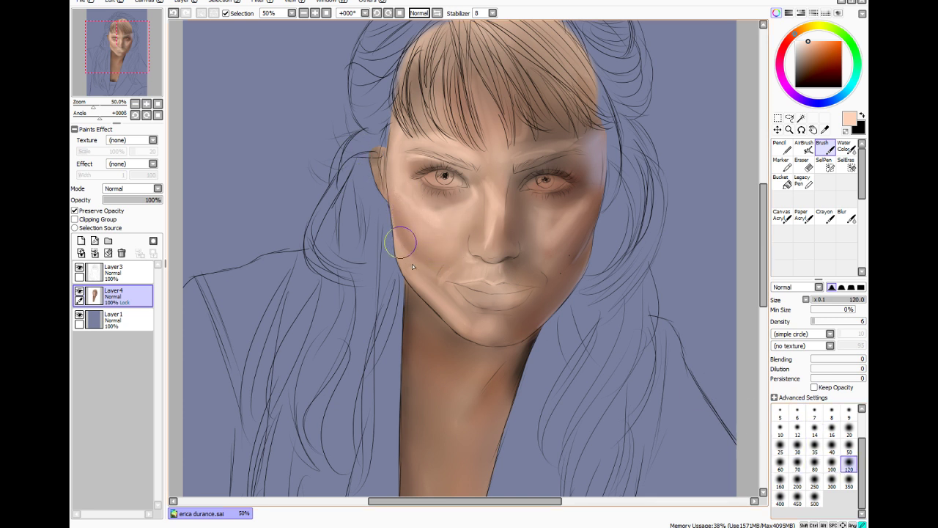
{"action": "mouse_move", "coordinate": [442, 328]}
{"action": "left_mouse_down"}
{"action": "mouse_move", "coordinate": [463, 384]}
{"action": "mouse_move", "coordinate": [494, 362]}
{"action": "mouse_move", "coordinate": [472, 400]}
{"action": "mouse_move", "coordinate": [468, 374]}
{"action": "mouse_move", "coordinate": [459, 399]}
{"action": "mouse_move", "coordinate": [518, 348]}
{"action": "left_mouse_up"}
{"action": "mouse_move", "coordinate": [422, 283]}
{"action": "left_mouse_down"}
{"action": "mouse_move", "coordinate": [428, 319]}
{"action": "mouse_move", "coordinate": [447, 325]}
{"action": "mouse_move", "coordinate": [408, 250]}
{"action": "left_mouse_up"}
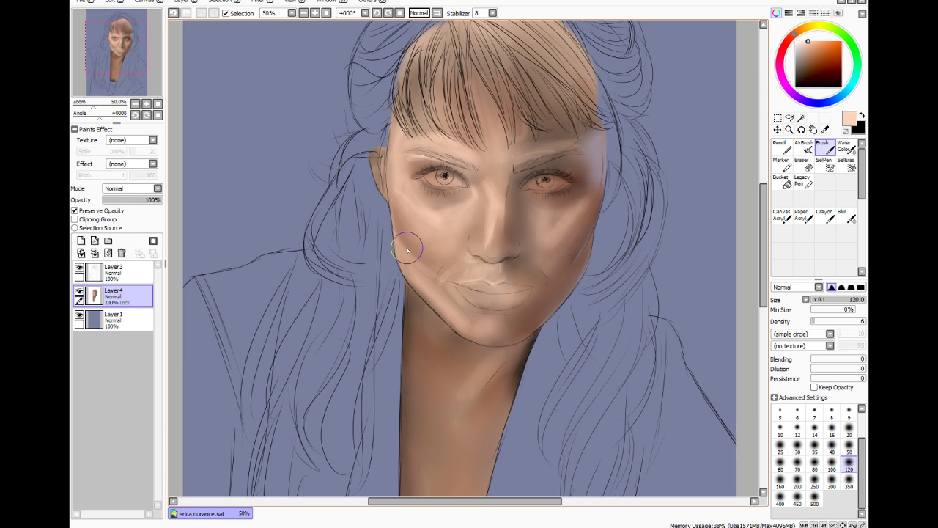
Choose black and brush faint shadows onto the neck beneath the jaw and chin
{"action": "left_click", "coordinate": [796, 87]}
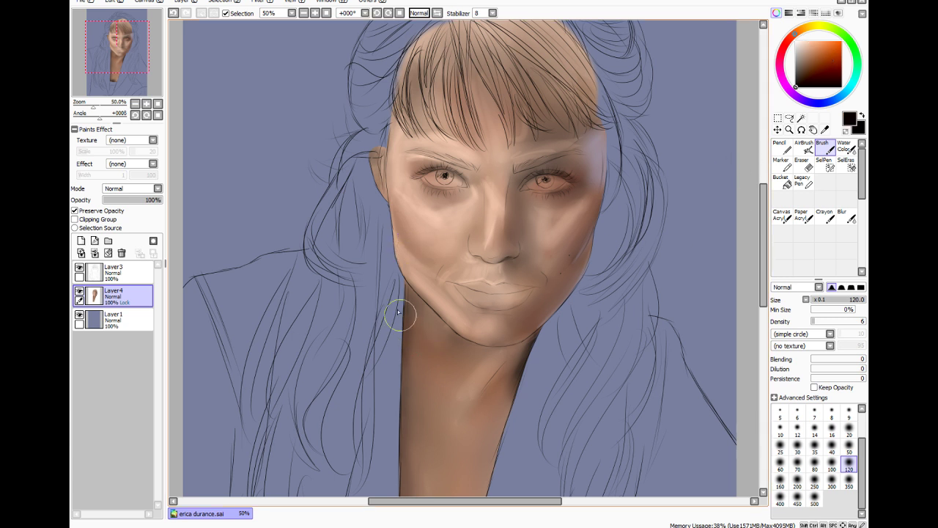
{"action": "mouse_move", "coordinate": [398, 313]}
{"action": "left_mouse_down"}
{"action": "mouse_move", "coordinate": [398, 291]}
{"action": "mouse_move", "coordinate": [407, 289]}
{"action": "mouse_move", "coordinate": [402, 372]}
{"action": "mouse_move", "coordinate": [391, 279]}
{"action": "mouse_move", "coordinate": [419, 309]}
{"action": "mouse_move", "coordinate": [387, 286]}
{"action": "mouse_move", "coordinate": [419, 302]}
{"action": "left_mouse_up"}
{"action": "left_click_drag", "start_coordinate": [410, 410], "coordinate": [418, 299]}
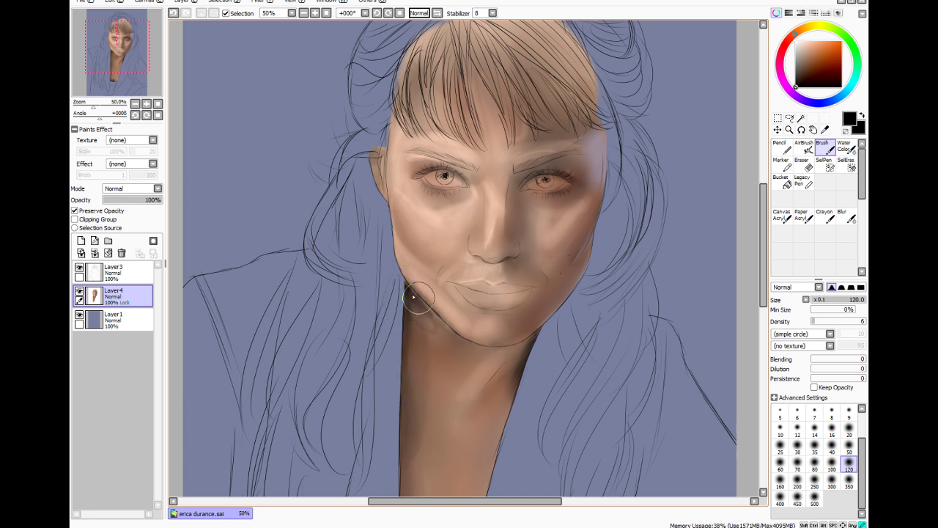
{"action": "mouse_move", "coordinate": [550, 338]}
{"action": "left_mouse_down"}
{"action": "mouse_move", "coordinate": [528, 413]}
{"action": "mouse_move", "coordinate": [532, 374]}
{"action": "mouse_move", "coordinate": [510, 416]}
{"action": "mouse_move", "coordinate": [518, 341]}
{"action": "mouse_move", "coordinate": [472, 429]}
{"action": "mouse_move", "coordinate": [515, 373]}
{"action": "mouse_move", "coordinate": [488, 454]}
{"action": "mouse_move", "coordinate": [511, 423]}
{"action": "mouse_move", "coordinate": [492, 324]}
{"action": "left_mouse_up"}
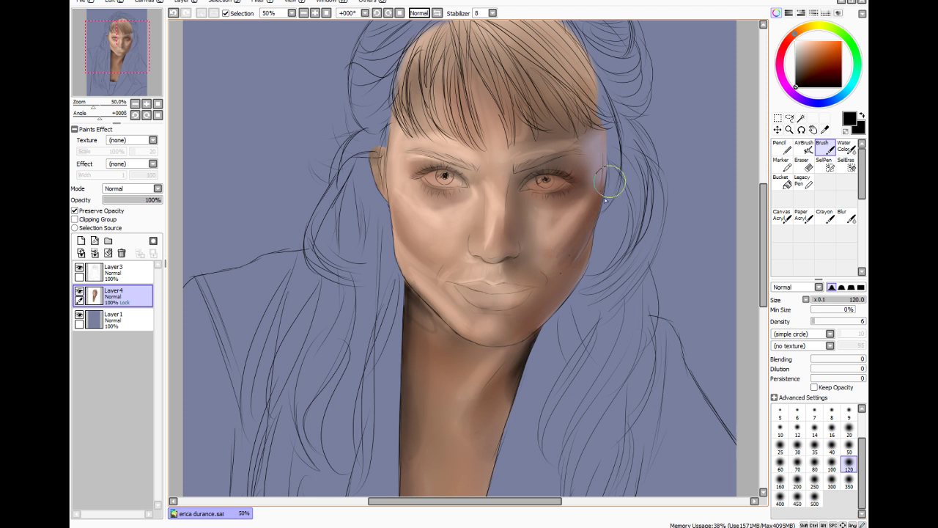
Deepen the shadows along the right side of the face and around the mouth, chin, nose, eyes and forehead with the black brush
{"action": "mouse_move", "coordinate": [587, 217]}
{"action": "left_mouse_down"}
{"action": "mouse_move", "coordinate": [611, 126]}
{"action": "mouse_move", "coordinate": [601, 192]}
{"action": "mouse_move", "coordinate": [616, 126]}
{"action": "left_mouse_up"}
{"action": "mouse_move", "coordinate": [557, 308]}
{"action": "left_mouse_down"}
{"action": "mouse_move", "coordinate": [557, 276]}
{"action": "mouse_move", "coordinate": [541, 277]}
{"action": "mouse_move", "coordinate": [544, 288]}
{"action": "mouse_move", "coordinate": [547, 277]}
{"action": "mouse_move", "coordinate": [538, 285]}
{"action": "mouse_move", "coordinate": [528, 265]}
{"action": "mouse_move", "coordinate": [498, 271]}
{"action": "mouse_move", "coordinate": [509, 277]}
{"action": "mouse_move", "coordinate": [440, 244]}
{"action": "mouse_move", "coordinate": [487, 271]}
{"action": "mouse_move", "coordinate": [502, 262]}
{"action": "mouse_move", "coordinate": [514, 270]}
{"action": "mouse_move", "coordinate": [513, 259]}
{"action": "mouse_move", "coordinate": [512, 279]}
{"action": "mouse_move", "coordinate": [525, 284]}
{"action": "mouse_move", "coordinate": [515, 287]}
{"action": "mouse_move", "coordinate": [531, 288]}
{"action": "mouse_move", "coordinate": [519, 270]}
{"action": "mouse_move", "coordinate": [545, 279]}
{"action": "mouse_move", "coordinate": [525, 324]}
{"action": "mouse_move", "coordinate": [547, 309]}
{"action": "mouse_move", "coordinate": [500, 333]}
{"action": "mouse_move", "coordinate": [504, 340]}
{"action": "mouse_move", "coordinate": [481, 342]}
{"action": "mouse_move", "coordinate": [500, 341]}
{"action": "mouse_move", "coordinate": [493, 347]}
{"action": "mouse_move", "coordinate": [532, 326]}
{"action": "mouse_move", "coordinate": [519, 340]}
{"action": "mouse_move", "coordinate": [571, 279]}
{"action": "left_mouse_up"}
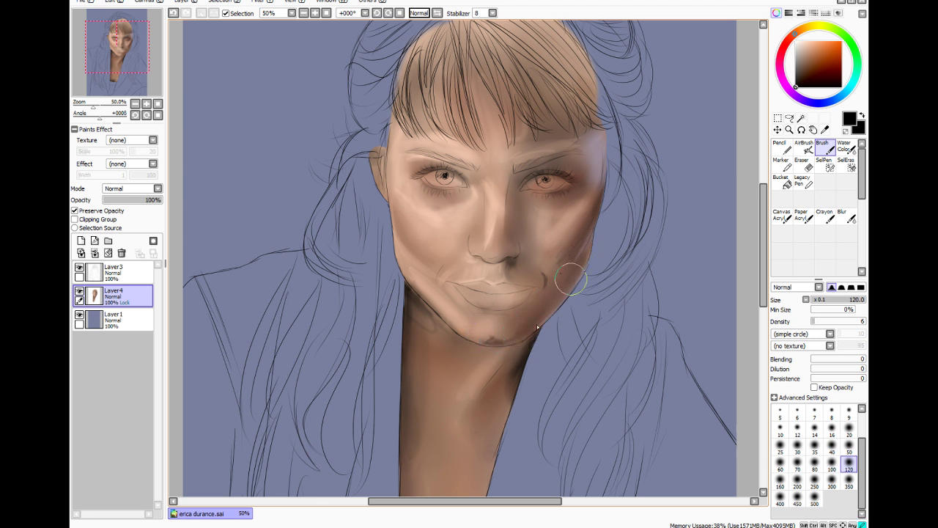
{"action": "mouse_move", "coordinate": [508, 308]}
{"action": "left_mouse_down"}
{"action": "mouse_move", "coordinate": [538, 289]}
{"action": "mouse_move", "coordinate": [512, 313]}
{"action": "mouse_move", "coordinate": [540, 303]}
{"action": "mouse_move", "coordinate": [511, 326]}
{"action": "mouse_move", "coordinate": [531, 314]}
{"action": "mouse_move", "coordinate": [492, 316]}
{"action": "mouse_move", "coordinate": [533, 316]}
{"action": "mouse_move", "coordinate": [484, 313]}
{"action": "mouse_move", "coordinate": [496, 308]}
{"action": "mouse_move", "coordinate": [465, 299]}
{"action": "mouse_move", "coordinate": [524, 313]}
{"action": "mouse_move", "coordinate": [513, 330]}
{"action": "mouse_move", "coordinate": [548, 301]}
{"action": "mouse_move", "coordinate": [520, 320]}
{"action": "mouse_move", "coordinate": [561, 266]}
{"action": "mouse_move", "coordinate": [528, 286]}
{"action": "mouse_move", "coordinate": [570, 261]}
{"action": "mouse_move", "coordinate": [541, 277]}
{"action": "mouse_move", "coordinate": [525, 264]}
{"action": "mouse_move", "coordinate": [520, 279]}
{"action": "mouse_move", "coordinate": [532, 287]}
{"action": "mouse_move", "coordinate": [514, 288]}
{"action": "mouse_move", "coordinate": [555, 281]}
{"action": "left_mouse_up"}
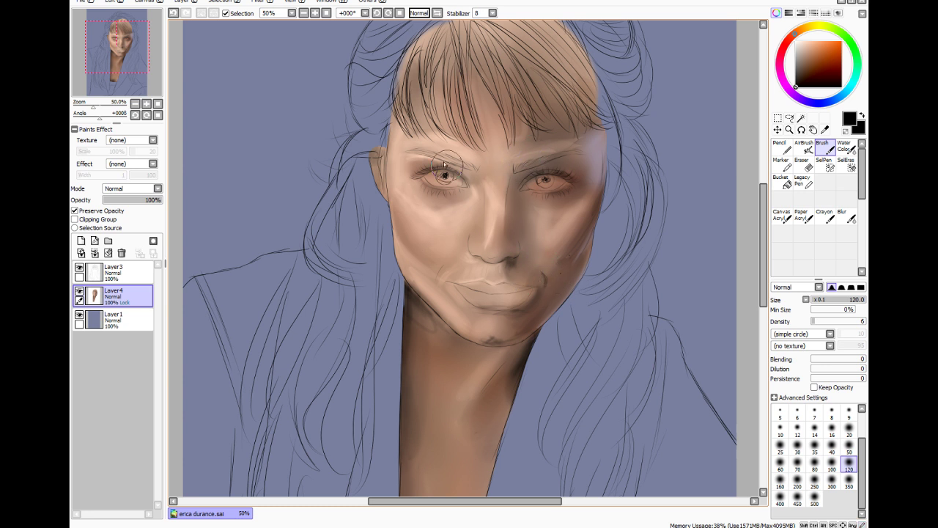
{"action": "mouse_move", "coordinate": [448, 165]}
{"action": "left_mouse_down"}
{"action": "mouse_move", "coordinate": [453, 136]}
{"action": "mouse_move", "coordinate": [464, 146]}
{"action": "mouse_move", "coordinate": [494, 145]}
{"action": "left_mouse_up"}
{"action": "mouse_move", "coordinate": [509, 186]}
{"action": "left_mouse_down"}
{"action": "mouse_move", "coordinate": [509, 194]}
{"action": "mouse_move", "coordinate": [514, 184]}
{"action": "mouse_move", "coordinate": [538, 184]}
{"action": "mouse_move", "coordinate": [549, 167]}
{"action": "mouse_move", "coordinate": [520, 183]}
{"action": "mouse_move", "coordinate": [576, 175]}
{"action": "mouse_move", "coordinate": [563, 169]}
{"action": "mouse_move", "coordinate": [573, 192]}
{"action": "mouse_move", "coordinate": [531, 185]}
{"action": "mouse_move", "coordinate": [561, 173]}
{"action": "mouse_move", "coordinate": [533, 199]}
{"action": "mouse_move", "coordinate": [619, 150]}
{"action": "mouse_move", "coordinate": [610, 197]}
{"action": "mouse_move", "coordinate": [559, 121]}
{"action": "mouse_move", "coordinate": [538, 135]}
{"action": "mouse_move", "coordinate": [586, 132]}
{"action": "mouse_move", "coordinate": [573, 107]}
{"action": "left_mouse_up"}
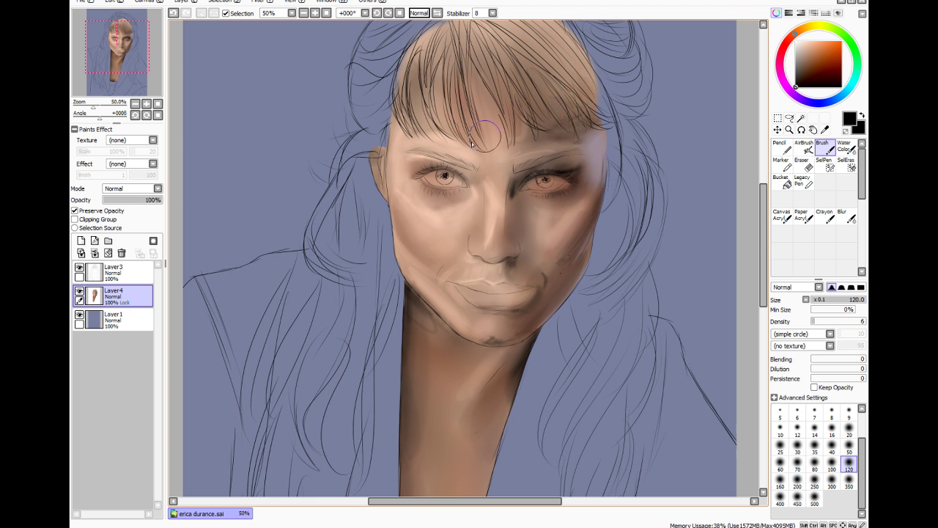
{"action": "mouse_move", "coordinate": [472, 161]}
{"action": "left_mouse_down"}
{"action": "mouse_move", "coordinate": [461, 180]}
{"action": "mouse_move", "coordinate": [414, 181]}
{"action": "mouse_move", "coordinate": [450, 174]}
{"action": "mouse_move", "coordinate": [425, 174]}
{"action": "left_mouse_up"}
{"action": "mouse_move", "coordinate": [540, 254]}
{"action": "left_mouse_down"}
{"action": "mouse_move", "coordinate": [511, 262]}
{"action": "mouse_move", "coordinate": [523, 260]}
{"action": "mouse_move", "coordinate": [514, 246]}
{"action": "mouse_move", "coordinate": [539, 235]}
{"action": "left_mouse_up"}
Smooth the new facial shadows and cheek shading with the Blur tool at size 35 and then 70
{"action": "scroll", "coordinate": [540, 235], "scroll_direction": "up", "scroll_amount": 1}
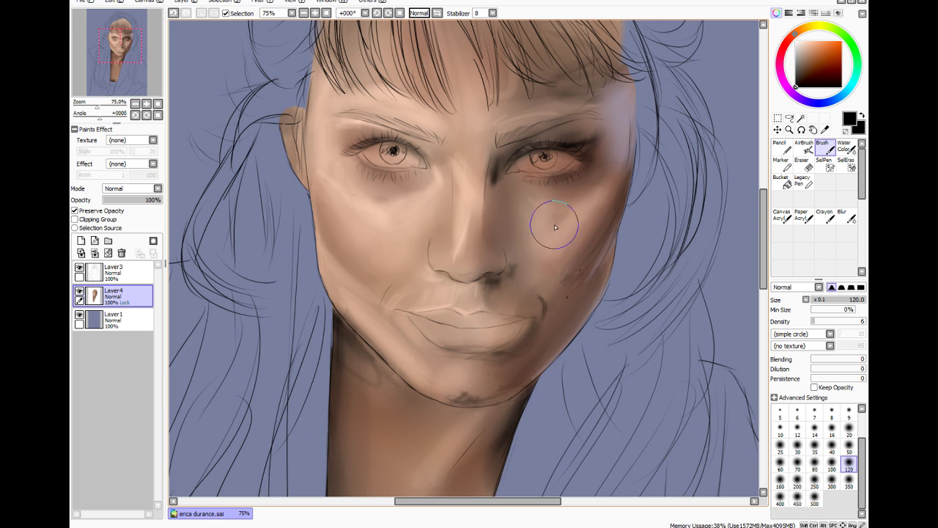
{"action": "left_click", "coordinate": [845, 212]}
{"action": "left_click", "coordinate": [815, 458]}
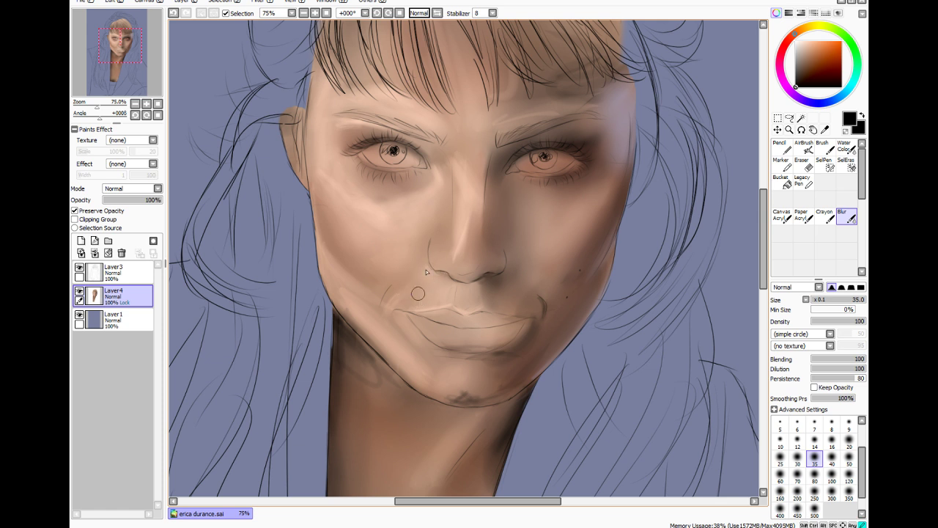
{"action": "left_click", "coordinate": [798, 473]}
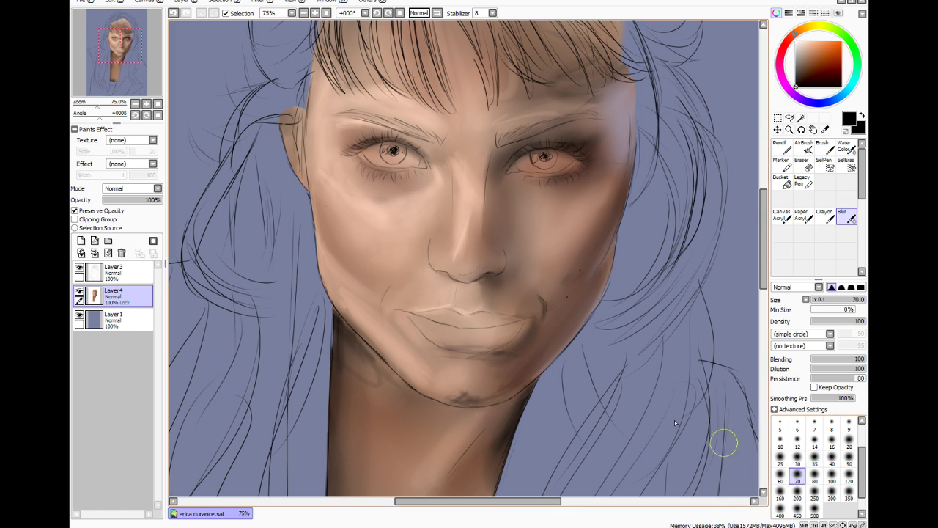
{"action": "mouse_move", "coordinate": [342, 252]}
{"action": "left_mouse_down"}
{"action": "mouse_move", "coordinate": [335, 272]}
{"action": "mouse_move", "coordinate": [398, 355]}
{"action": "left_mouse_up"}
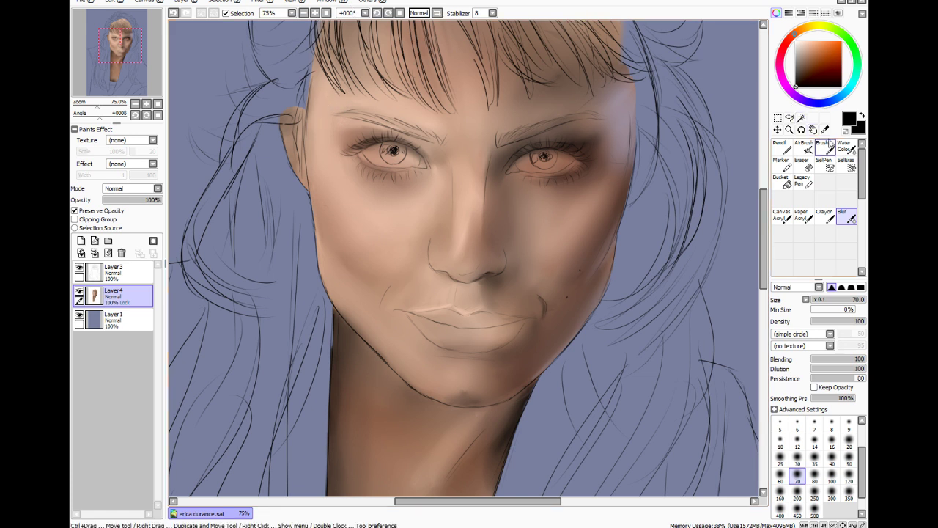
Sample the left cheek's skin tone, add fine eyelid highlights with the Brush at size 10 and density 11, and blur the left upper lid
{"action": "left_click", "coordinate": [824, 130]}
{"action": "left_click", "coordinate": [409, 205]}
{"action": "left_click", "coordinate": [821, 146]}
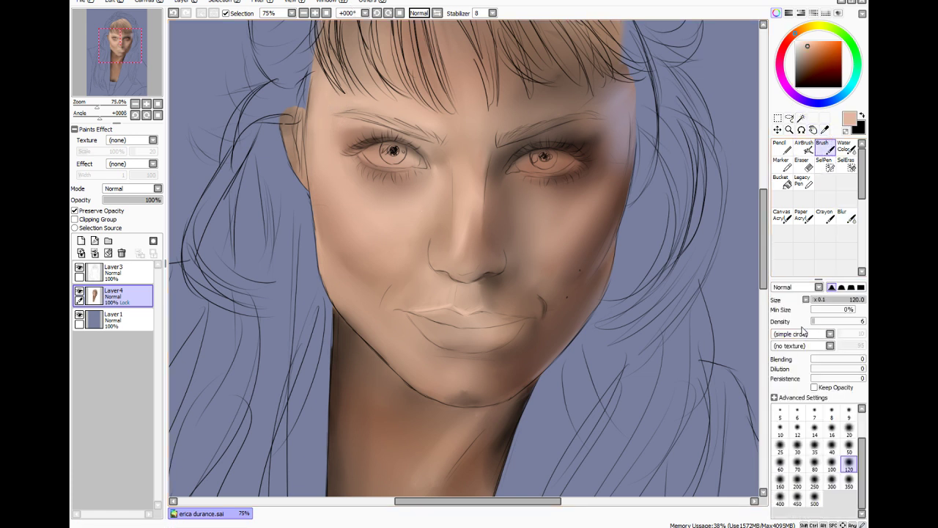
{"action": "left_click_drag", "start_coordinate": [839, 301], "coordinate": [865, 299]}
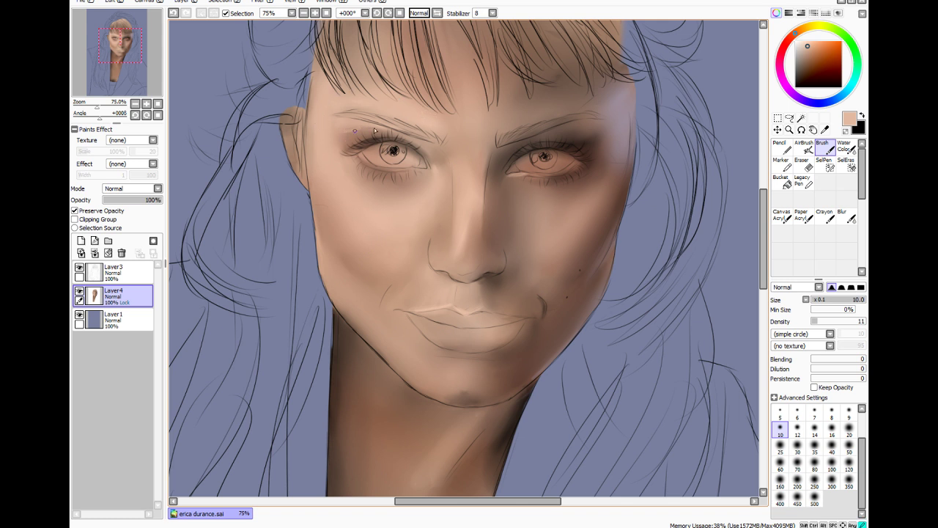
{"action": "left_click", "coordinate": [848, 218]}
{"action": "left_click_drag", "start_coordinate": [335, 138], "coordinate": [362, 135]}
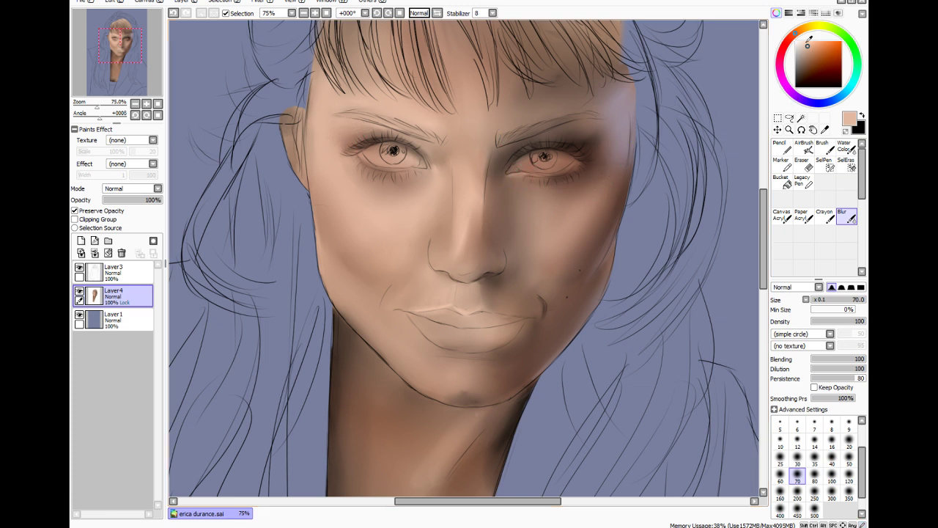
Choose a very pale blue and brush rim light strokes at size 30 beside the right brow and along the right cheek's outer edge
{"action": "left_click", "coordinate": [816, 48]}
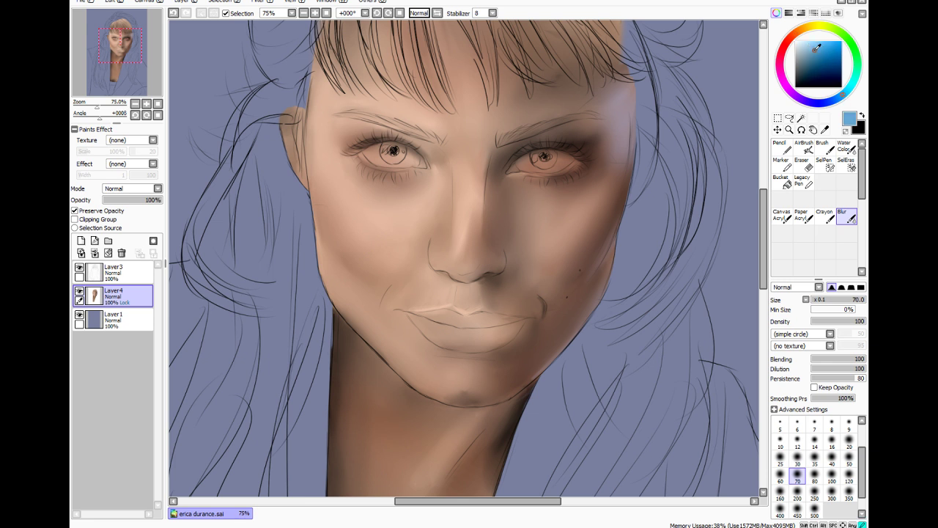
{"action": "left_click", "coordinate": [822, 147]}
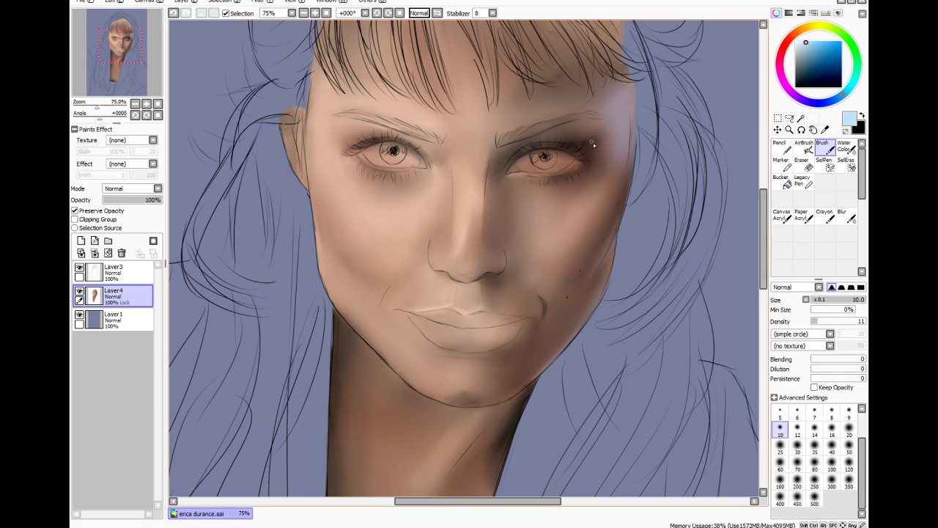
{"action": "left_click", "coordinate": [798, 446]}
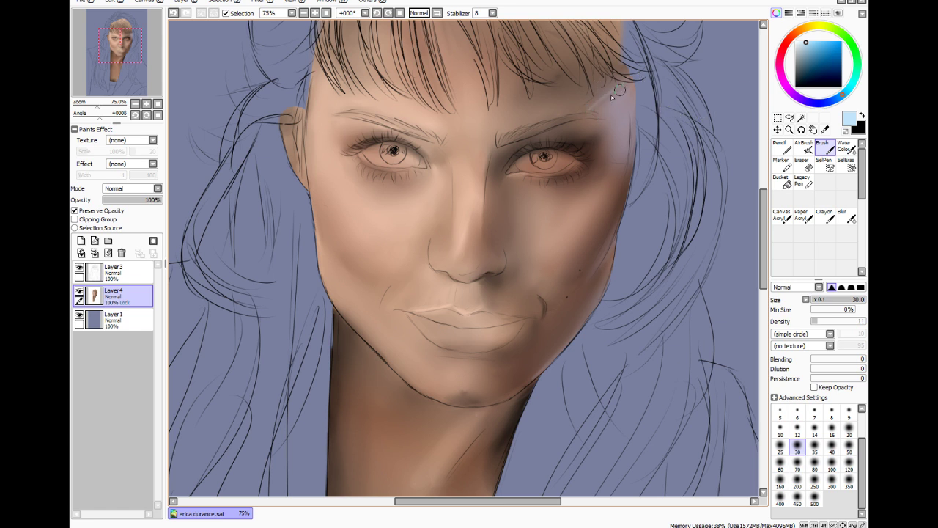
{"action": "left_click_drag", "start_coordinate": [585, 110], "coordinate": [625, 78]}
{"action": "left_click_drag", "start_coordinate": [805, 44], "coordinate": [799, 41]}
{"action": "mouse_move", "coordinate": [587, 108]}
{"action": "left_mouse_down"}
{"action": "mouse_move", "coordinate": [619, 86]}
{"action": "mouse_move", "coordinate": [591, 113]}
{"action": "mouse_move", "coordinate": [593, 130]}
{"action": "left_mouse_up"}
{"action": "left_click_drag", "start_coordinate": [582, 280], "coordinate": [615, 231]}
{"action": "mouse_move", "coordinate": [580, 268]}
{"action": "left_mouse_down"}
{"action": "mouse_move", "coordinate": [619, 218]}
{"action": "mouse_move", "coordinate": [572, 289]}
{"action": "mouse_move", "coordinate": [610, 243]}
{"action": "mouse_move", "coordinate": [597, 261]}
{"action": "mouse_move", "coordinate": [635, 189]}
{"action": "left_mouse_up"}
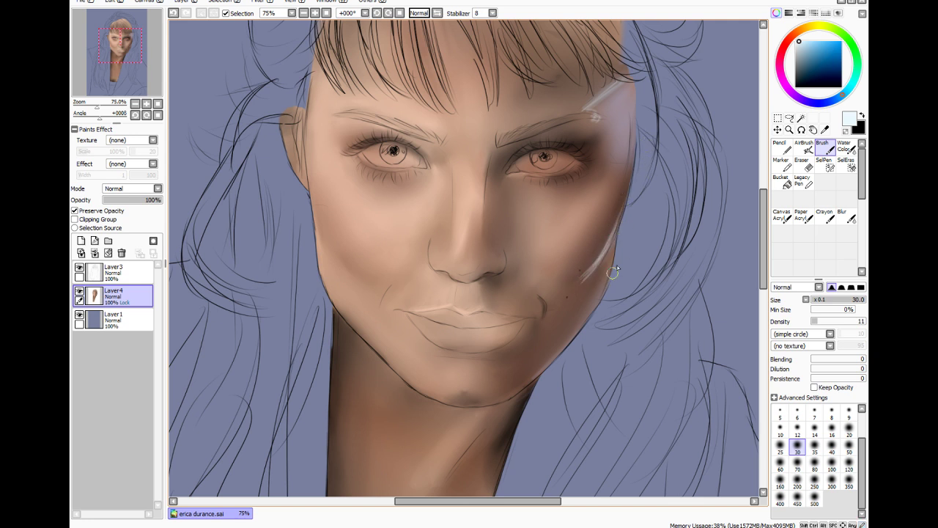
{"action": "mouse_move", "coordinate": [616, 278]}
{"action": "left_mouse_down"}
{"action": "mouse_move", "coordinate": [614, 242]}
{"action": "mouse_move", "coordinate": [581, 336]}
{"action": "mouse_move", "coordinate": [607, 270]}
{"action": "left_mouse_up"}
Try broad, dense pale blue strokes over the right temple beside the eye
{"action": "left_click_drag", "start_coordinate": [627, 153], "coordinate": [623, 98]}
{"action": "mouse_move", "coordinate": [626, 131]}
{"action": "left_mouse_down"}
{"action": "mouse_move", "coordinate": [610, 171]}
{"action": "mouse_move", "coordinate": [604, 157]}
{"action": "mouse_move", "coordinate": [617, 123]}
{"action": "left_mouse_up"}
{"action": "mouse_move", "coordinate": [618, 123]}
{"action": "left_mouse_down"}
{"action": "mouse_move", "coordinate": [617, 139]}
{"action": "mouse_move", "coordinate": [603, 88]}
{"action": "left_mouse_up"}
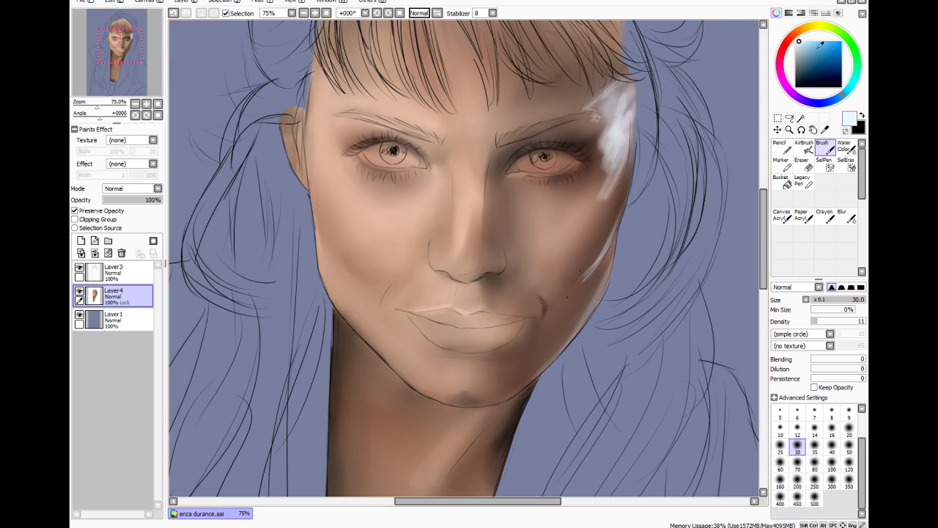
Undo the dense temple strokes and tint the right temple and jaw edge with a stronger blue at size 80 and density 4
{"action": "left_click", "coordinate": [818, 45]}
{"action": "left_click", "coordinate": [814, 461]}
{"action": "left_click", "coordinate": [814, 322]}
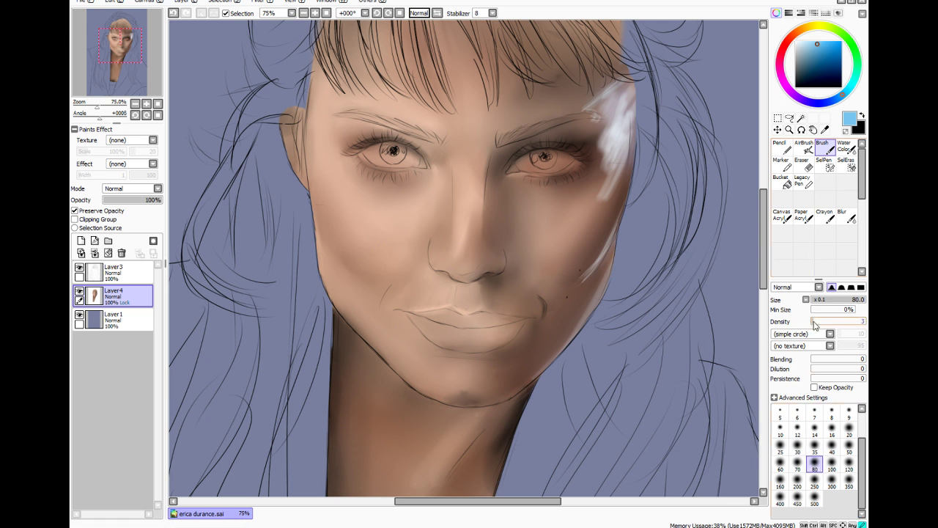
{"action": "left_click_drag", "start_coordinate": [814, 322], "coordinate": [815, 322]}
{"action": "mouse_move", "coordinate": [634, 106]}
{"action": "left_mouse_down"}
{"action": "mouse_move", "coordinate": [606, 134]}
{"action": "mouse_move", "coordinate": [606, 198]}
{"action": "mouse_move", "coordinate": [634, 124]}
{"action": "left_mouse_up"}
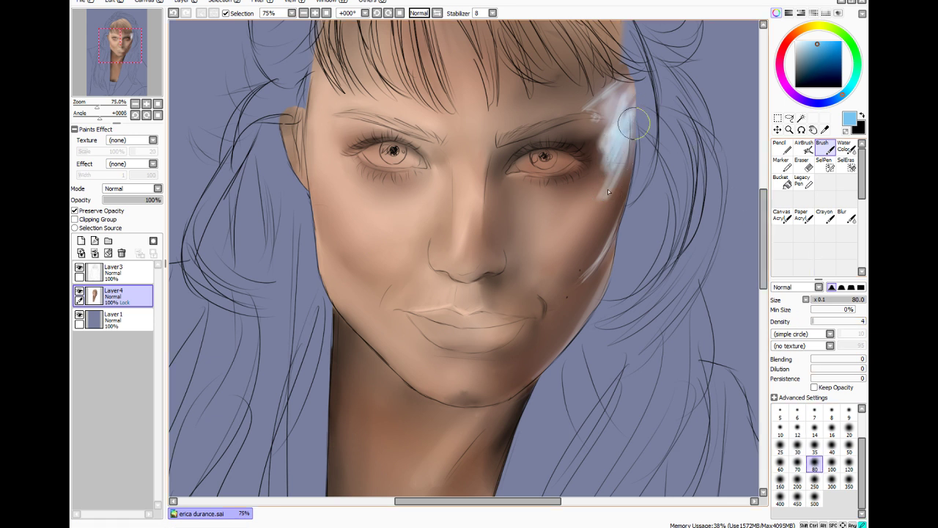
{"action": "key", "text": "ctrl+z"}
{"action": "key", "text": "ctrl+z"}
{"action": "key", "text": "ctrl+z"}
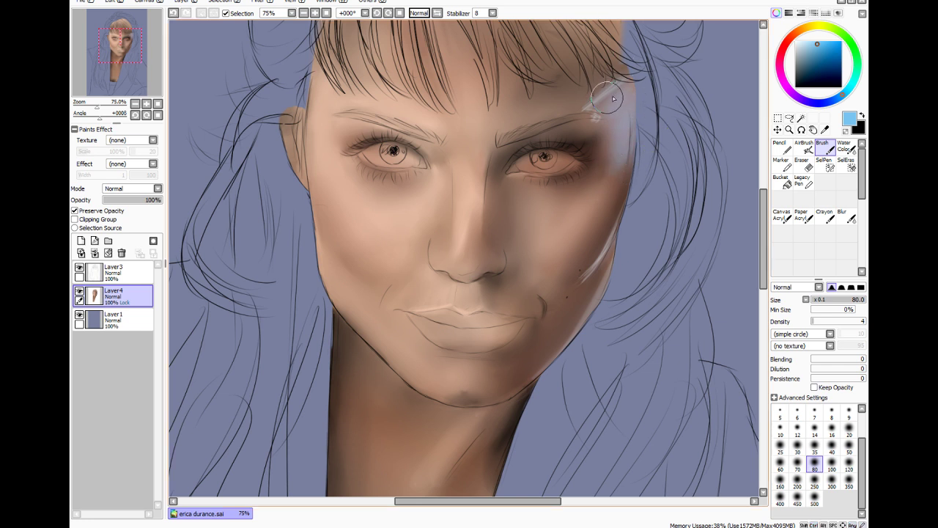
{"action": "mouse_move", "coordinate": [614, 123]}
{"action": "left_mouse_down"}
{"action": "mouse_move", "coordinate": [603, 143]}
{"action": "mouse_move", "coordinate": [614, 139]}
{"action": "mouse_move", "coordinate": [588, 165]}
{"action": "mouse_move", "coordinate": [597, 146]}
{"action": "mouse_move", "coordinate": [609, 146]}
{"action": "mouse_move", "coordinate": [598, 156]}
{"action": "mouse_move", "coordinate": [598, 110]}
{"action": "left_mouse_up"}
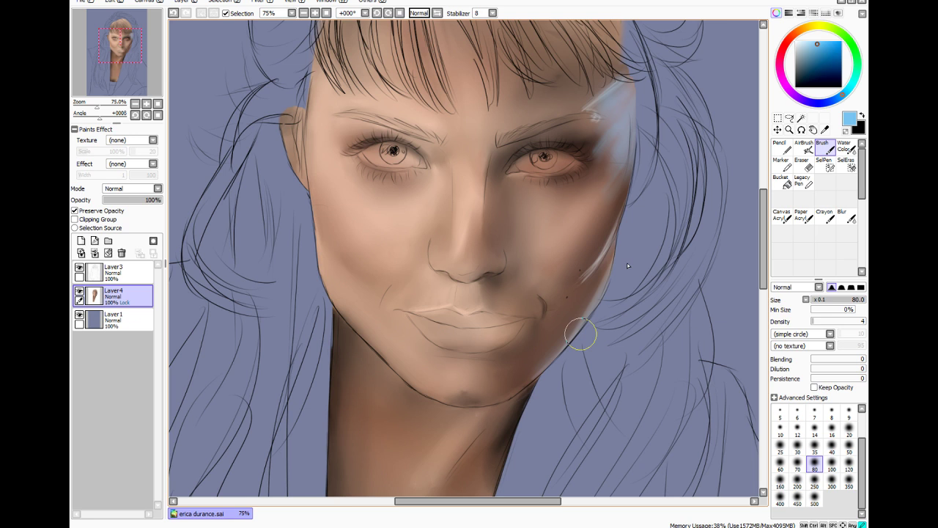
Choose a deeper blue and brush it at size 40 along the right jawline, cheek edge and temple
{"action": "left_click_drag", "start_coordinate": [807, 49], "coordinate": [814, 51]}
{"action": "left_click_drag", "start_coordinate": [841, 93], "coordinate": [829, 102]}
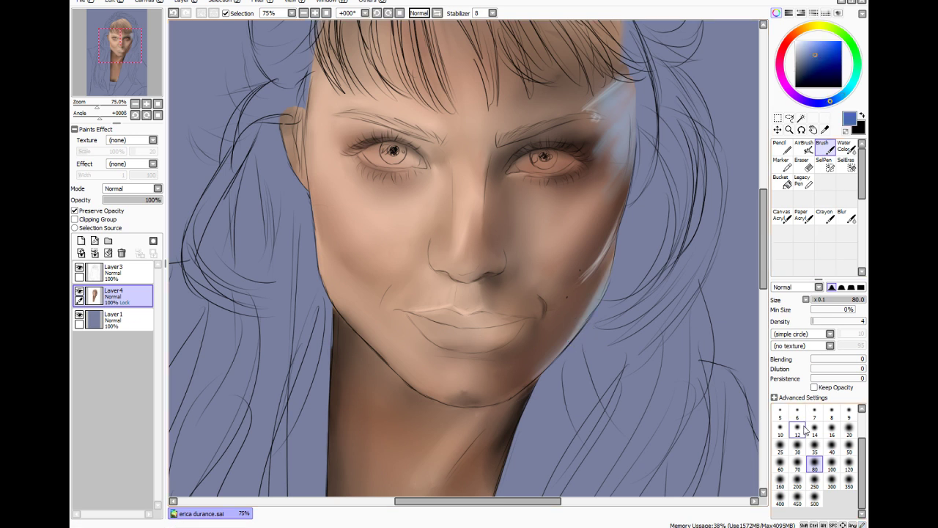
{"action": "left_click", "coordinate": [832, 446]}
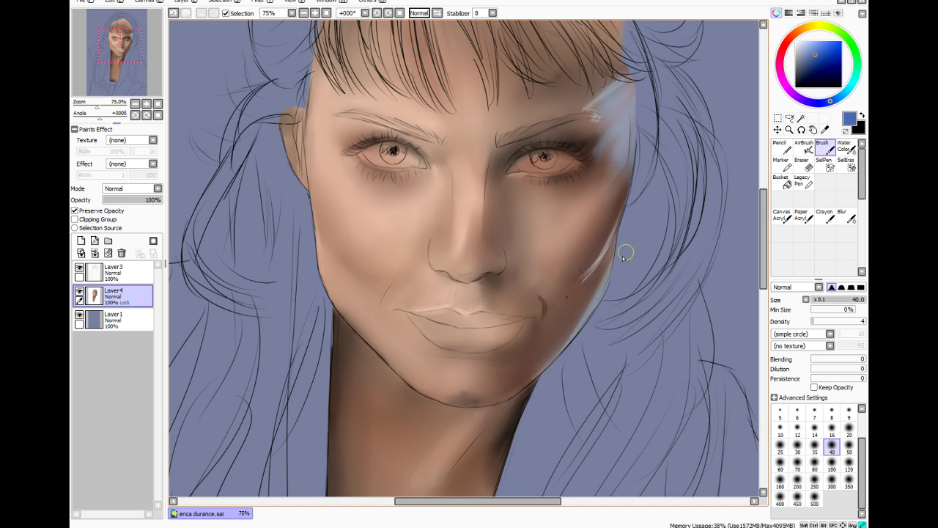
{"action": "left_click_drag", "start_coordinate": [579, 333], "coordinate": [626, 244]}
{"action": "mouse_move", "coordinate": [539, 364]}
{"action": "left_mouse_down"}
{"action": "mouse_move", "coordinate": [623, 223]}
{"action": "mouse_move", "coordinate": [584, 281]}
{"action": "mouse_move", "coordinate": [617, 233]}
{"action": "left_mouse_up"}
{"action": "mouse_move", "coordinate": [631, 81]}
{"action": "left_mouse_down"}
{"action": "mouse_move", "coordinate": [614, 105]}
{"action": "mouse_move", "coordinate": [596, 95]}
{"action": "mouse_move", "coordinate": [597, 78]}
{"action": "mouse_move", "coordinate": [627, 102]}
{"action": "left_mouse_up"}
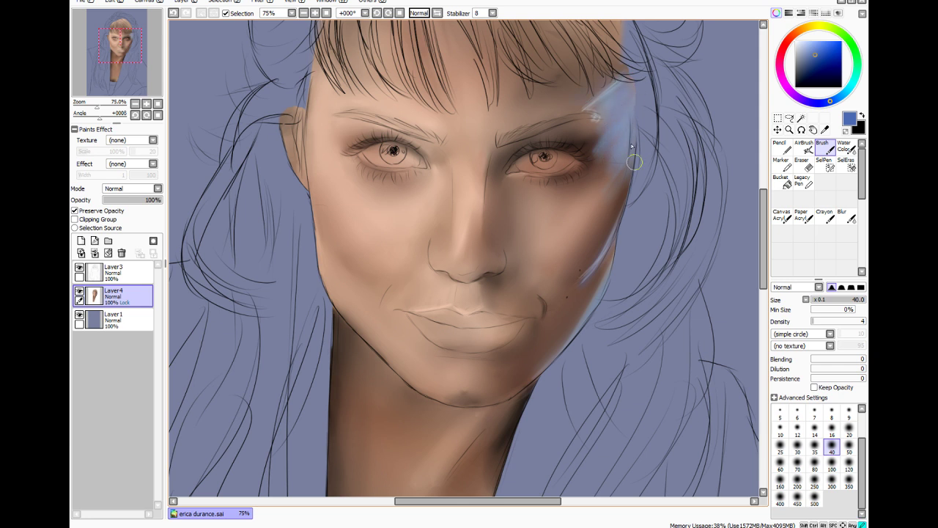
Brush sampled brown skin tone at size 35 over the blue rim light's inner edge, and smooth the transition with Blur at size 30
{"action": "left_click", "coordinate": [825, 130]}
{"action": "left_click", "coordinate": [608, 194]}
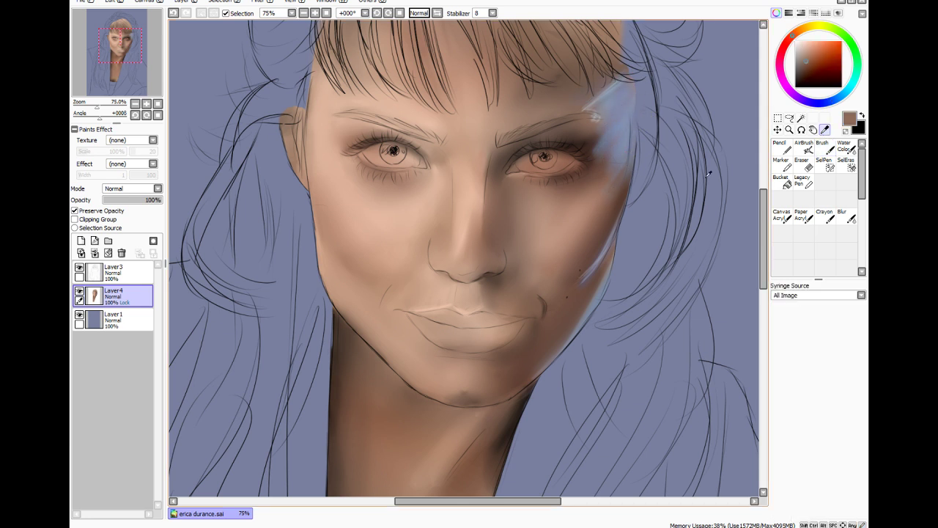
{"action": "left_click", "coordinate": [825, 148]}
{"action": "left_click", "coordinate": [815, 446]}
{"action": "mouse_move", "coordinate": [619, 159]}
{"action": "left_mouse_down"}
{"action": "mouse_move", "coordinate": [617, 186]}
{"action": "mouse_move", "coordinate": [648, 87]}
{"action": "mouse_move", "coordinate": [598, 159]}
{"action": "mouse_move", "coordinate": [622, 75]}
{"action": "mouse_move", "coordinate": [584, 132]}
{"action": "left_mouse_up"}
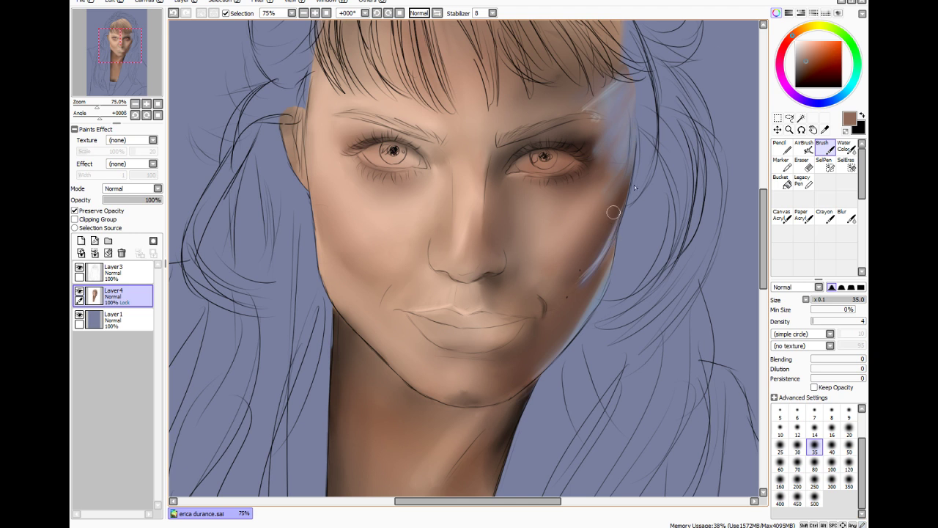
{"action": "left_click", "coordinate": [847, 216]}
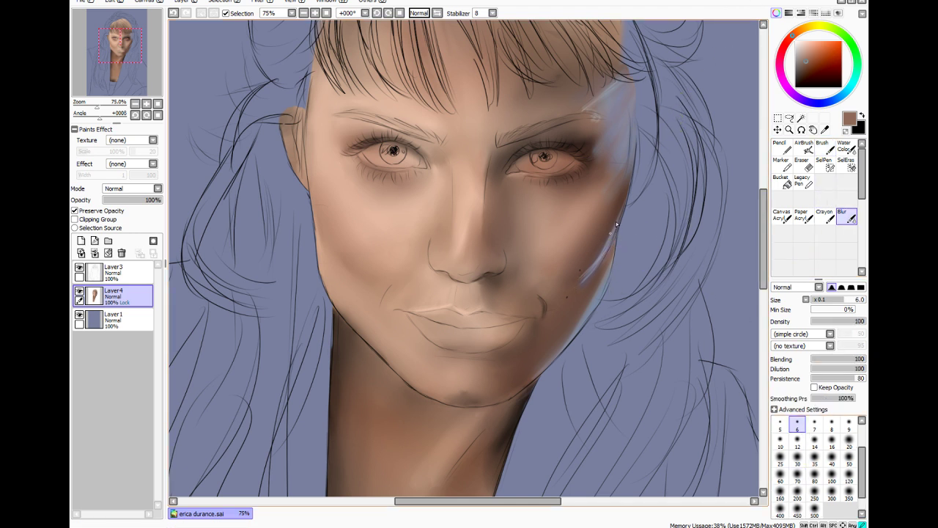
{"action": "left_click", "coordinate": [798, 459]}
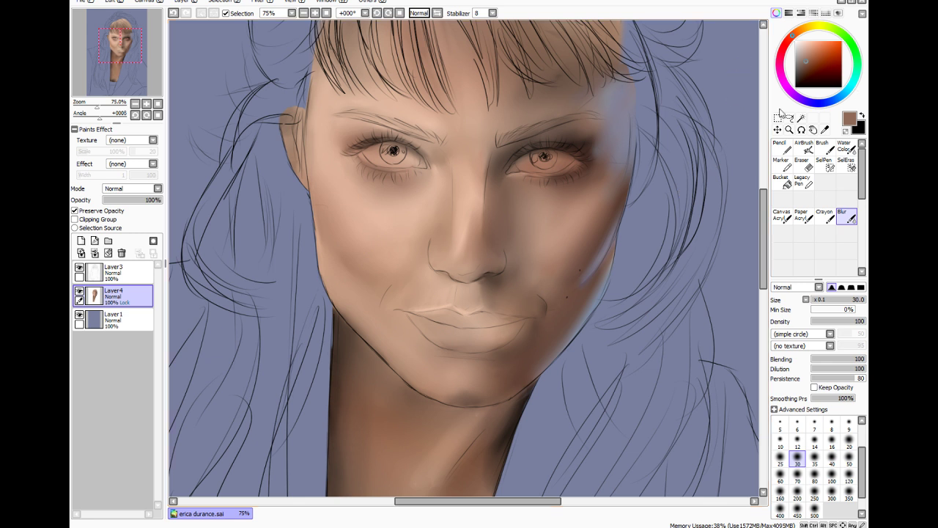
Sample the right temple's blue-grey, lighten it to pale blue, and brush dense highlight strokes over the temple at size 35 and density 27
{"action": "left_click", "coordinate": [824, 130]}
{"action": "left_click", "coordinate": [612, 97]}
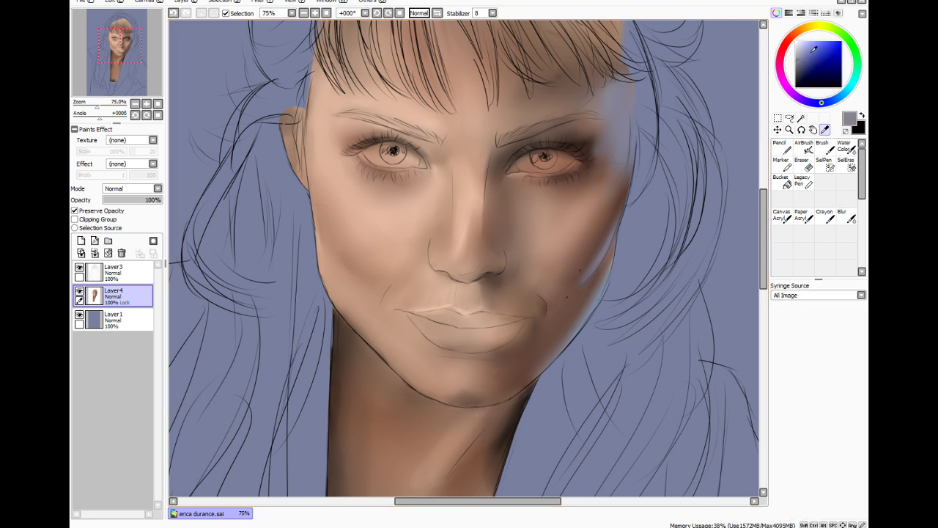
{"action": "left_click_drag", "start_coordinate": [814, 49], "coordinate": [801, 47]}
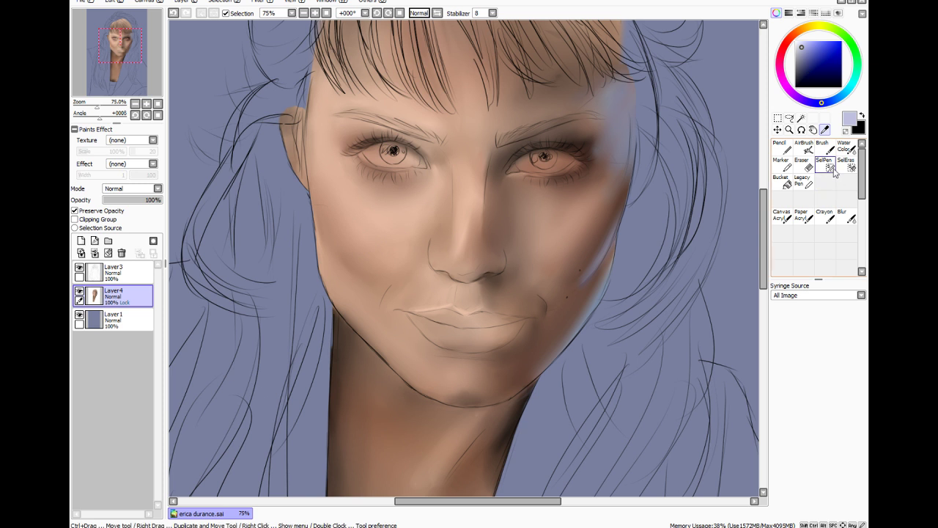
{"action": "left_click", "coordinate": [823, 147]}
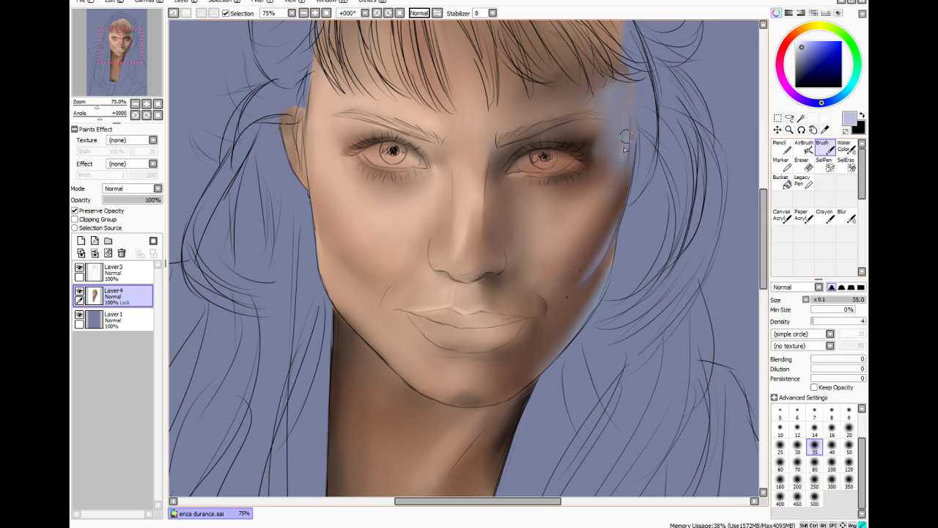
{"action": "mouse_move", "coordinate": [620, 152]}
{"action": "left_mouse_down"}
{"action": "mouse_move", "coordinate": [624, 139]}
{"action": "mouse_move", "coordinate": [613, 163]}
{"action": "mouse_move", "coordinate": [623, 151]}
{"action": "left_mouse_up"}
{"action": "left_click_drag", "start_coordinate": [820, 326], "coordinate": [827, 326]}
{"action": "left_click_drag", "start_coordinate": [625, 128], "coordinate": [615, 156]}
{"action": "mouse_move", "coordinate": [593, 112]}
{"action": "left_mouse_down"}
{"action": "mouse_move", "coordinate": [605, 115]}
{"action": "mouse_move", "coordinate": [604, 156]}
{"action": "mouse_move", "coordinate": [614, 147]}
{"action": "left_mouse_up"}
{"action": "mouse_move", "coordinate": [606, 93]}
{"action": "left_mouse_down"}
{"action": "mouse_move", "coordinate": [623, 76]}
{"action": "mouse_move", "coordinate": [608, 94]}
{"action": "mouse_move", "coordinate": [616, 129]}
{"action": "mouse_move", "coordinate": [613, 94]}
{"action": "left_mouse_up"}
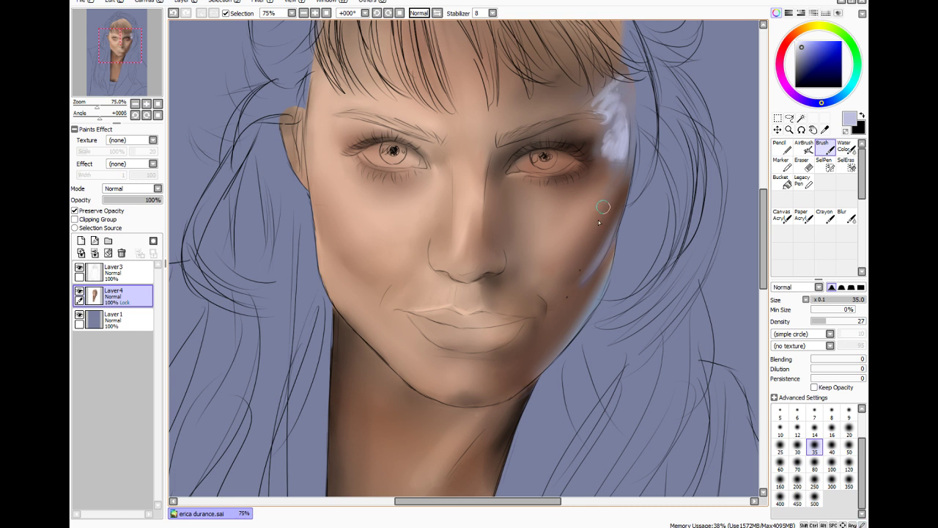
Brush a darkened sample of the right cheek's brown along the temple's outer edge, and soften the pale blue highlight with Blur at size 30
{"action": "left_click", "coordinate": [813, 130]}
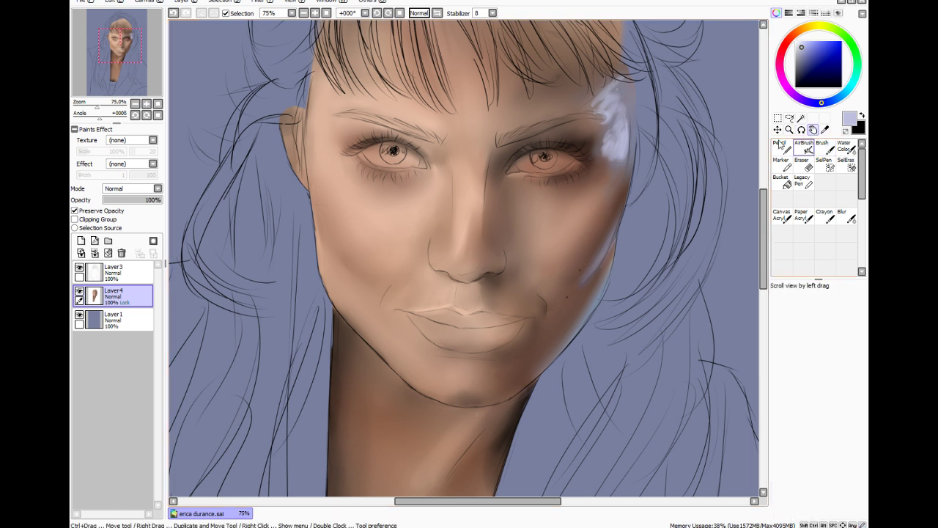
{"action": "left_click", "coordinate": [824, 131]}
{"action": "left_click", "coordinate": [620, 194]}
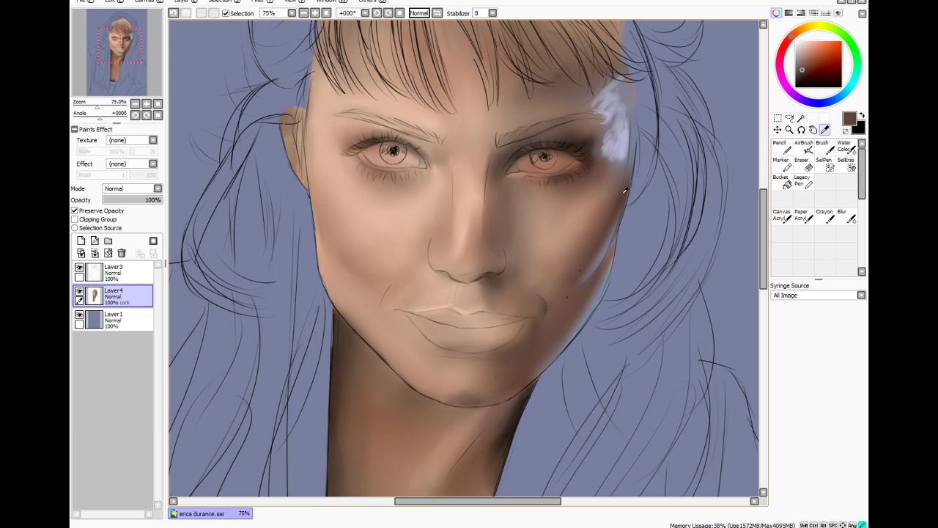
{"action": "left_click", "coordinate": [802, 76]}
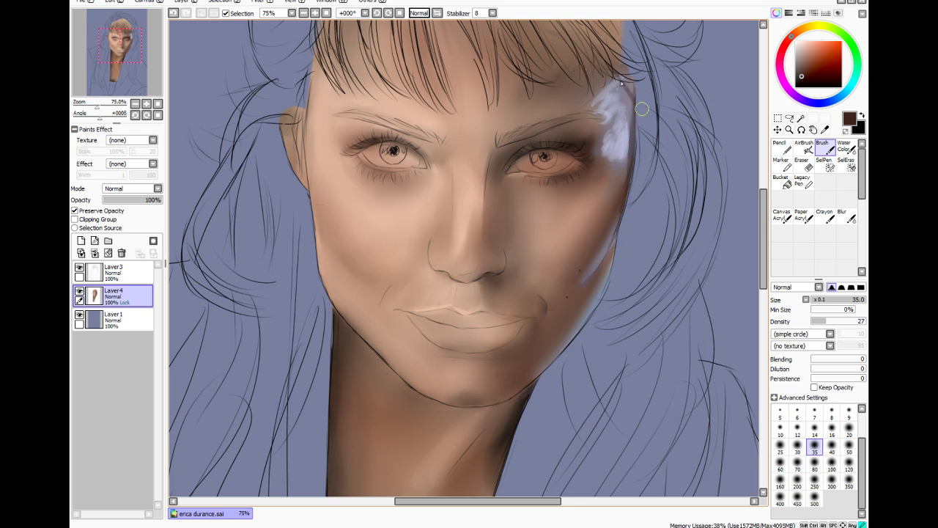
{"action": "left_click", "coordinate": [847, 211]}
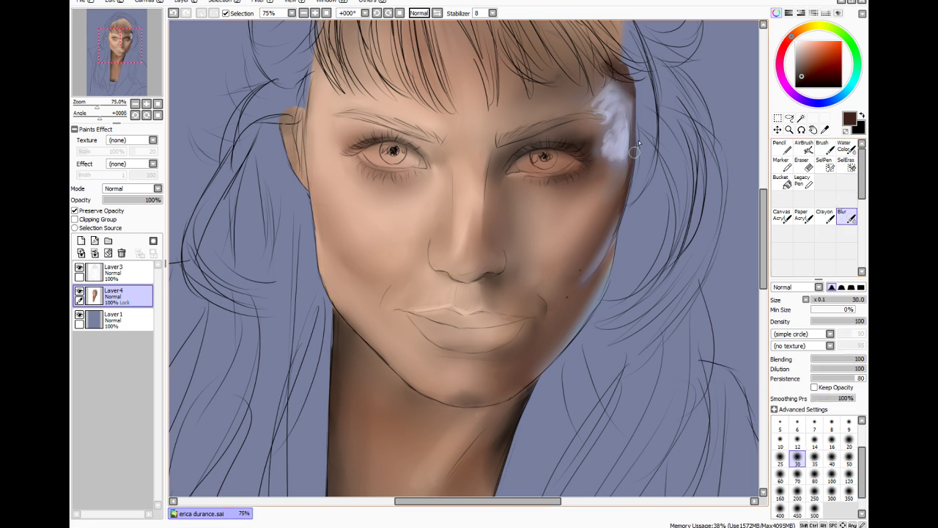
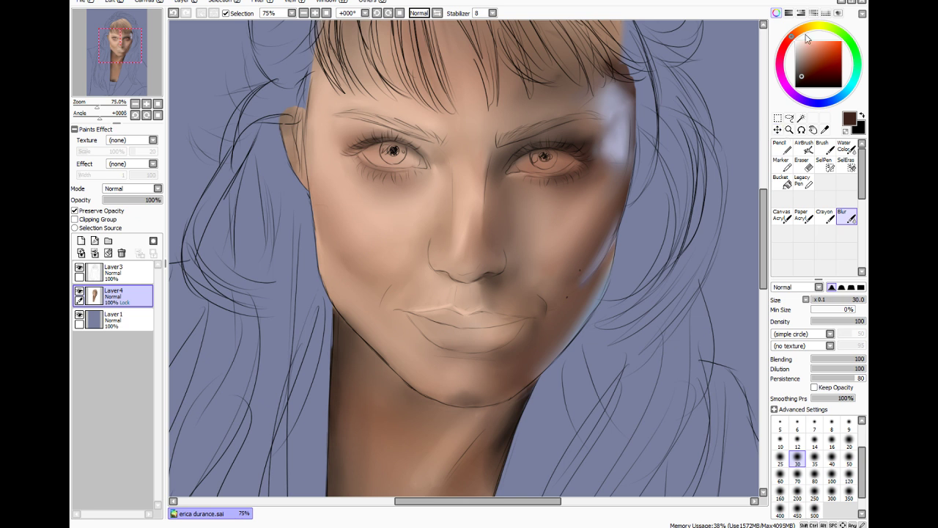
Brush deep blue at size 35 and density 7 along the temple highlight's inner edge, and smooth the temple and jaw rim with Blur at size 30
{"action": "left_click", "coordinate": [816, 104]}
{"action": "left_click", "coordinate": [824, 146]}
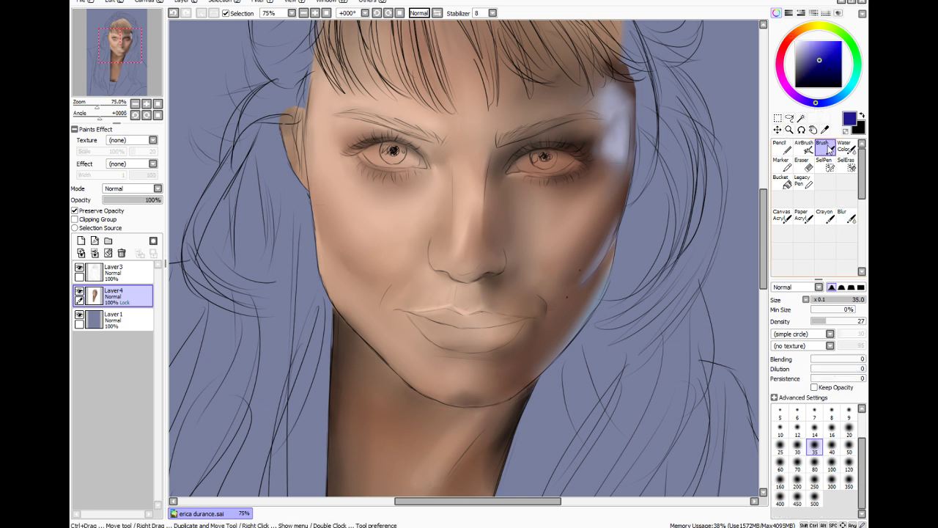
{"action": "left_click_drag", "start_coordinate": [634, 138], "coordinate": [615, 125]}
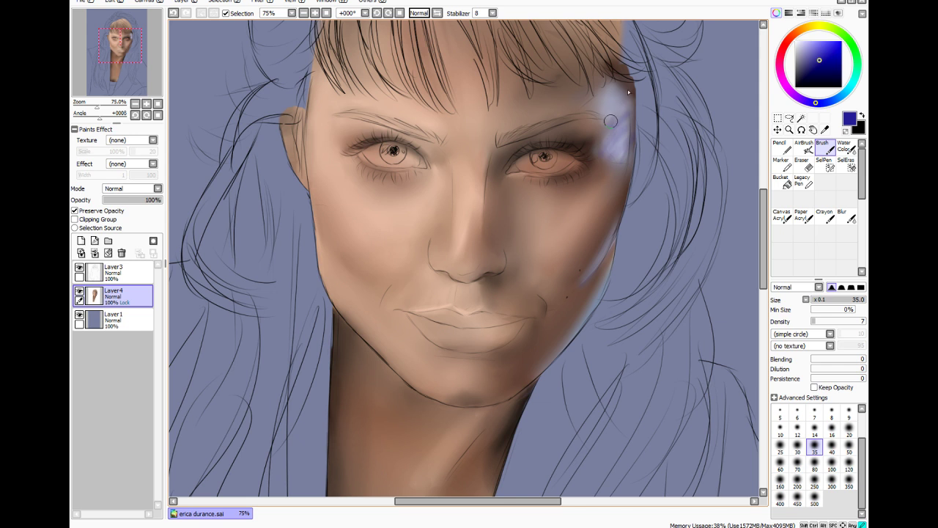
{"action": "key", "text": "ctrl+z"}
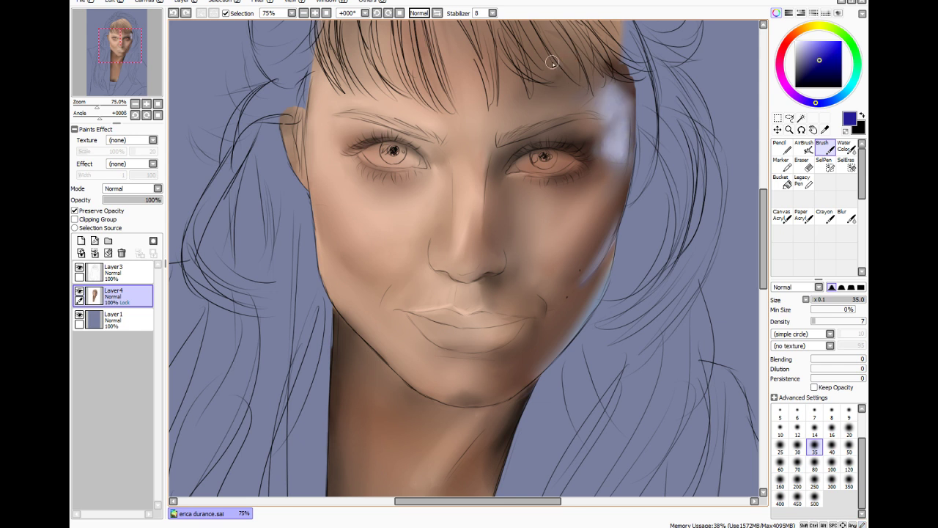
{"action": "mouse_move", "coordinate": [601, 130]}
{"action": "left_mouse_down"}
{"action": "mouse_move", "coordinate": [599, 100]}
{"action": "mouse_move", "coordinate": [604, 116]}
{"action": "left_mouse_up"}
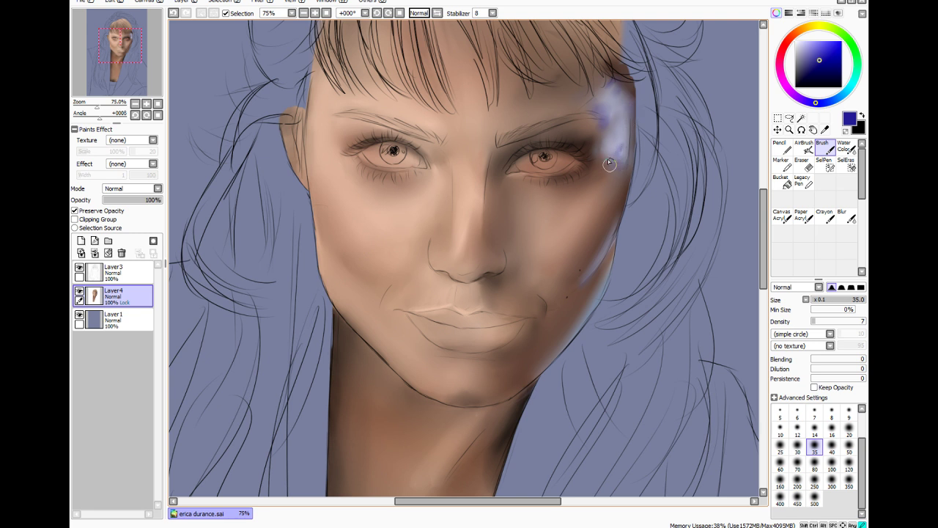
{"action": "left_click_drag", "start_coordinate": [607, 149], "coordinate": [615, 151]}
{"action": "left_click", "coordinate": [846, 216]}
{"action": "left_click_drag", "start_coordinate": [581, 285], "coordinate": [604, 253]}
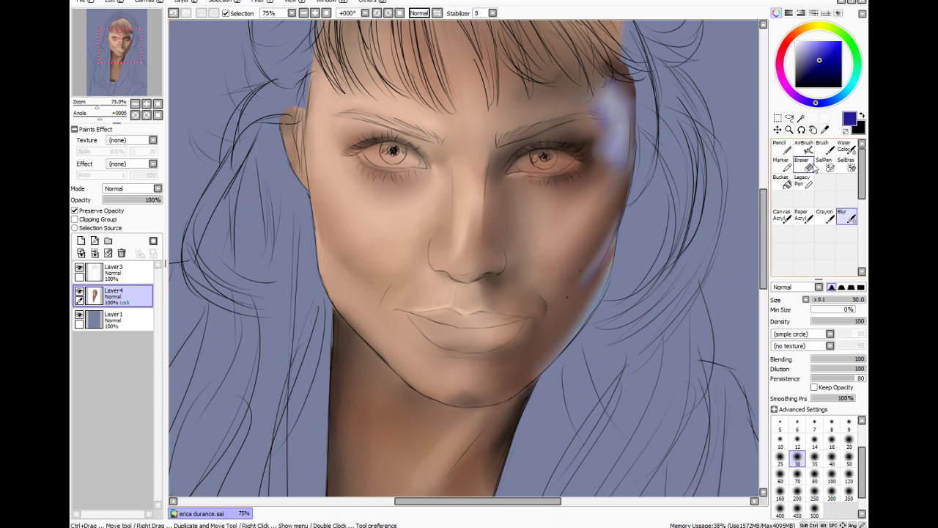
Sample the chin's brown, darken it, and brush a shadow beneath the lower lip at size 35 and density 7
{"action": "key", "text": "alt"}
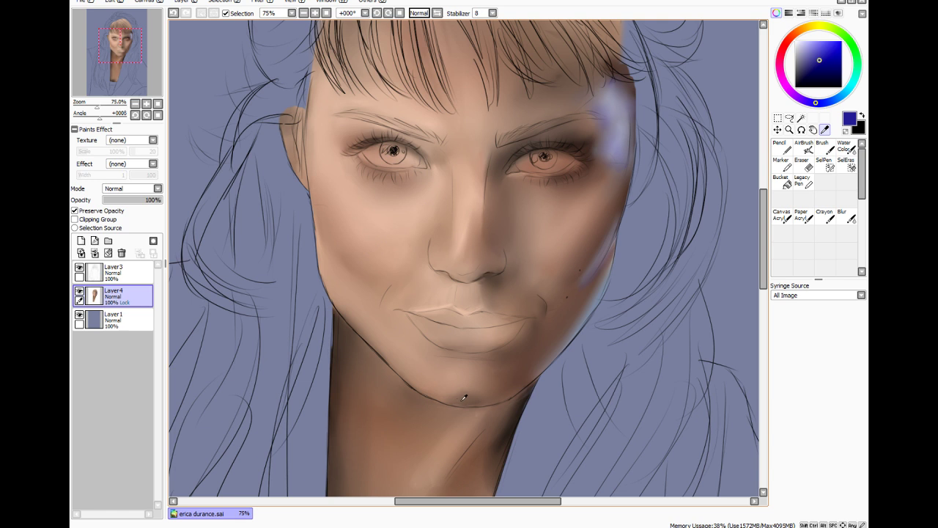
{"action": "left_click", "coordinate": [464, 398]}
{"action": "key", "text": "b"}
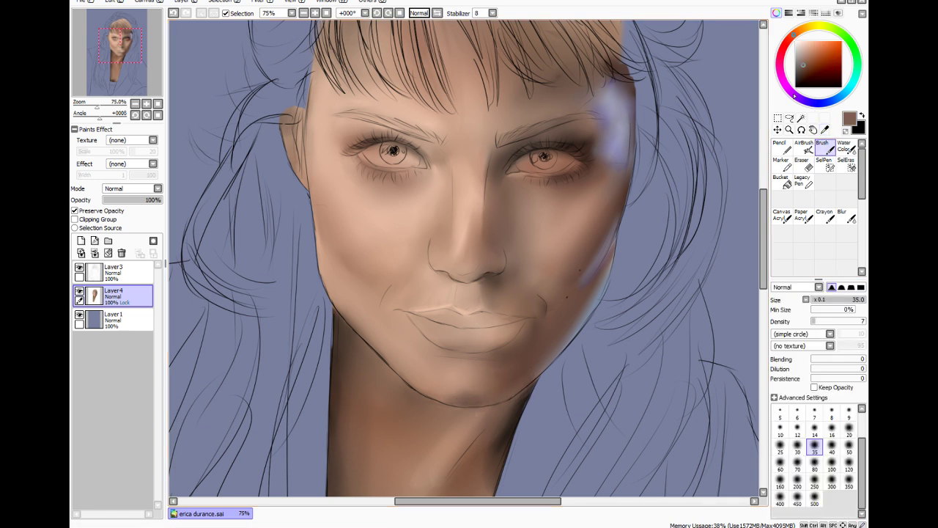
{"action": "left_click", "coordinate": [803, 68]}
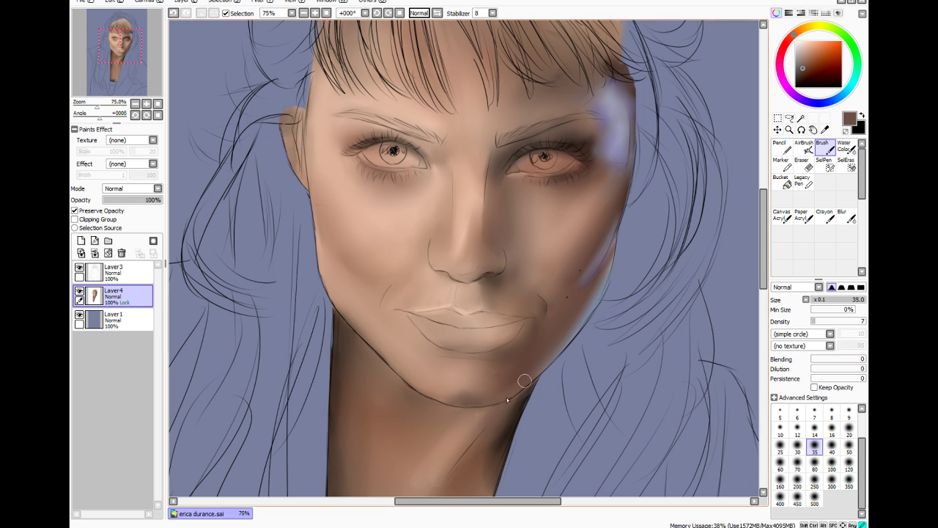
{"action": "left_click", "coordinate": [803, 73]}
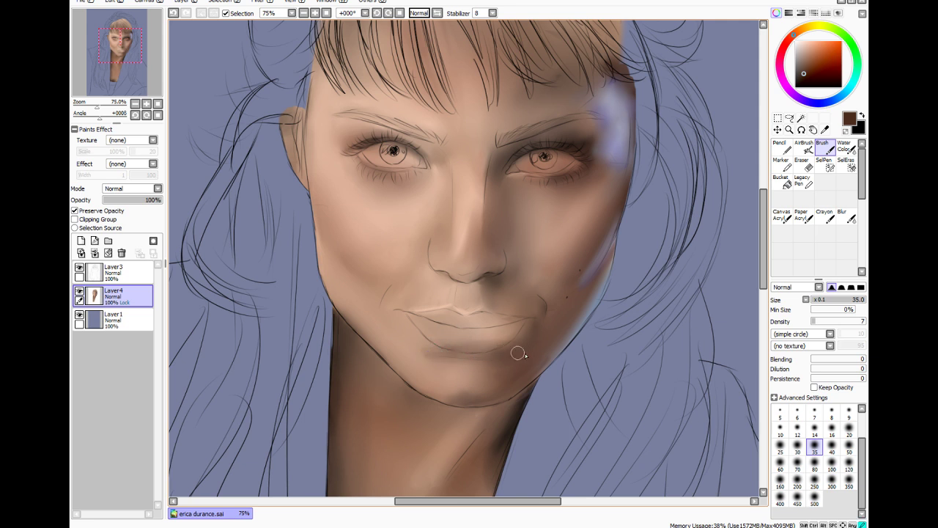
{"action": "left_click_drag", "start_coordinate": [414, 351], "coordinate": [493, 348]}
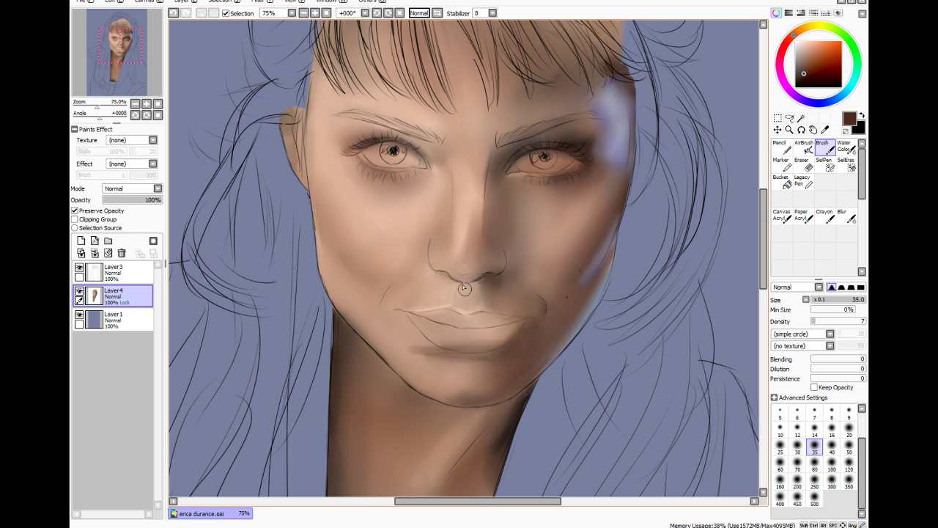
Shade the philtrum, the underside of the nose and the shadowed right side of the nose bridge with dark brown
{"action": "mouse_move", "coordinate": [463, 305]}
{"action": "left_mouse_down"}
{"action": "mouse_move", "coordinate": [465, 281]}
{"action": "mouse_move", "coordinate": [464, 292]}
{"action": "left_mouse_up"}
{"action": "left_click_drag", "start_coordinate": [441, 273], "coordinate": [481, 277]}
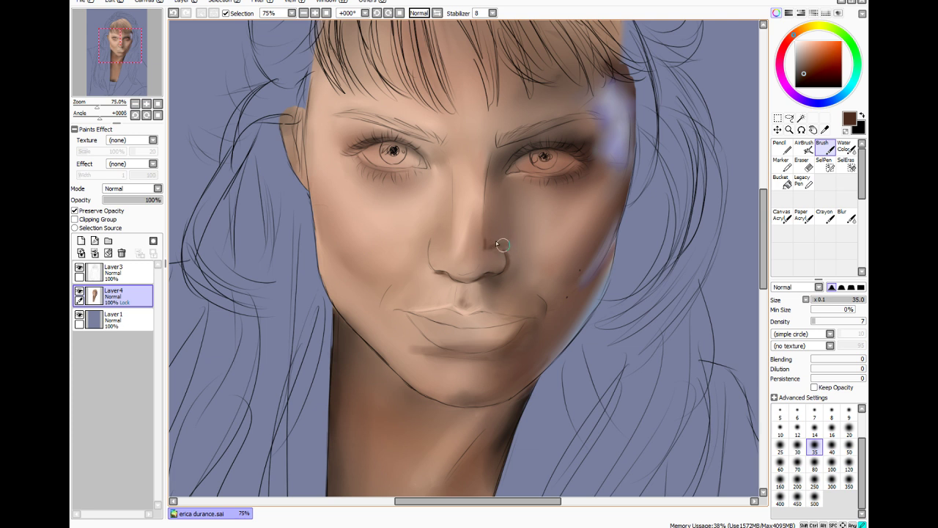
{"action": "mouse_move", "coordinate": [490, 244]}
{"action": "left_mouse_down"}
{"action": "mouse_move", "coordinate": [488, 219]}
{"action": "mouse_move", "coordinate": [486, 235]}
{"action": "left_mouse_up"}
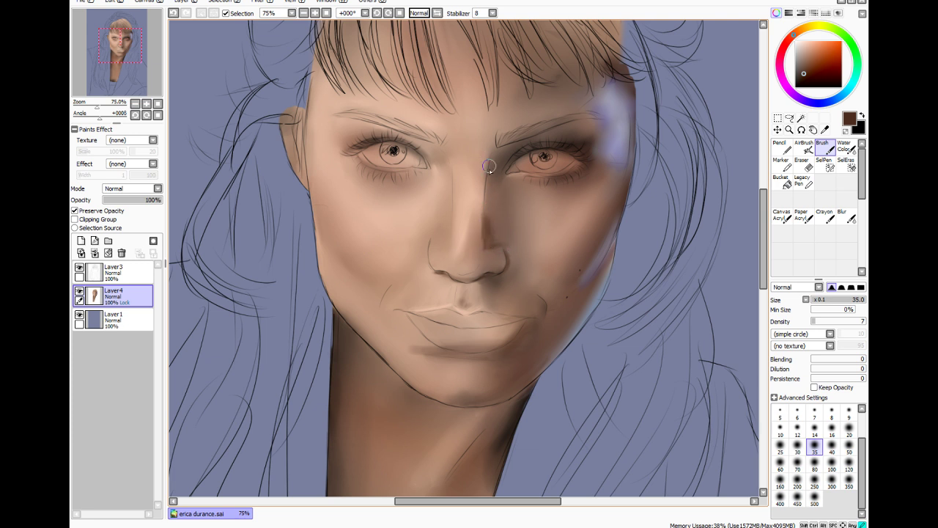
{"action": "mouse_move", "coordinate": [489, 167]}
{"action": "left_mouse_down"}
{"action": "mouse_move", "coordinate": [491, 194]}
{"action": "mouse_move", "coordinate": [486, 184]}
{"action": "mouse_move", "coordinate": [497, 243]}
{"action": "mouse_move", "coordinate": [497, 184]}
{"action": "mouse_move", "coordinate": [501, 238]}
{"action": "left_mouse_up"}
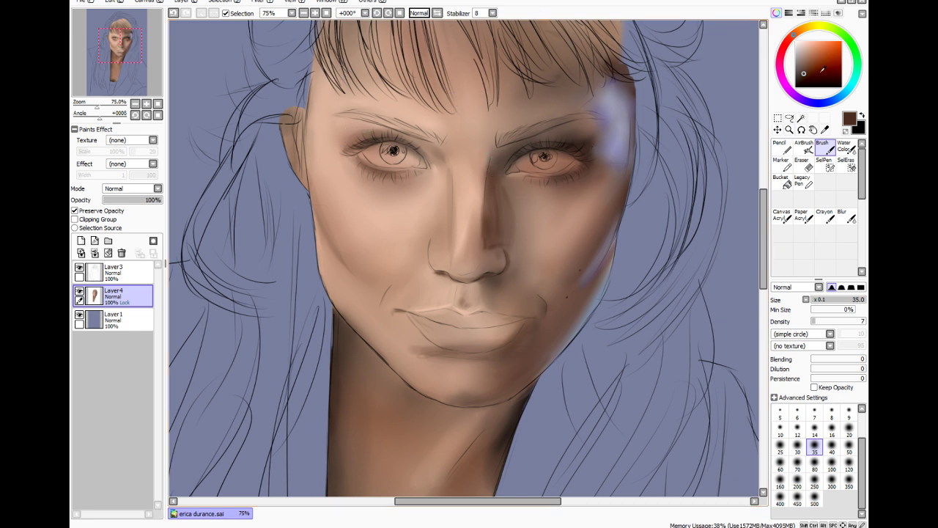
Try a muted teal tint at size 40 and density 5 around the right temple
{"action": "left_click", "coordinate": [803, 75]}
{"action": "left_click", "coordinate": [832, 445]}
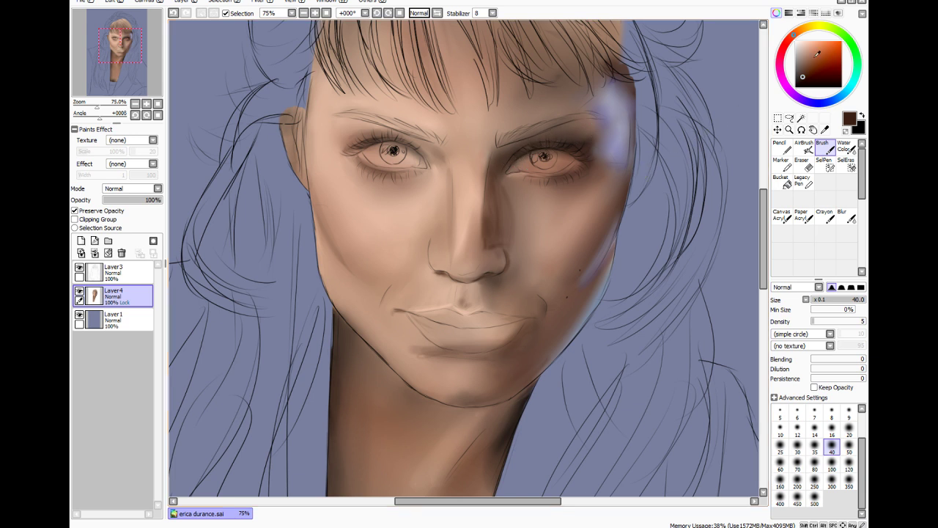
{"action": "left_click", "coordinate": [851, 85]}
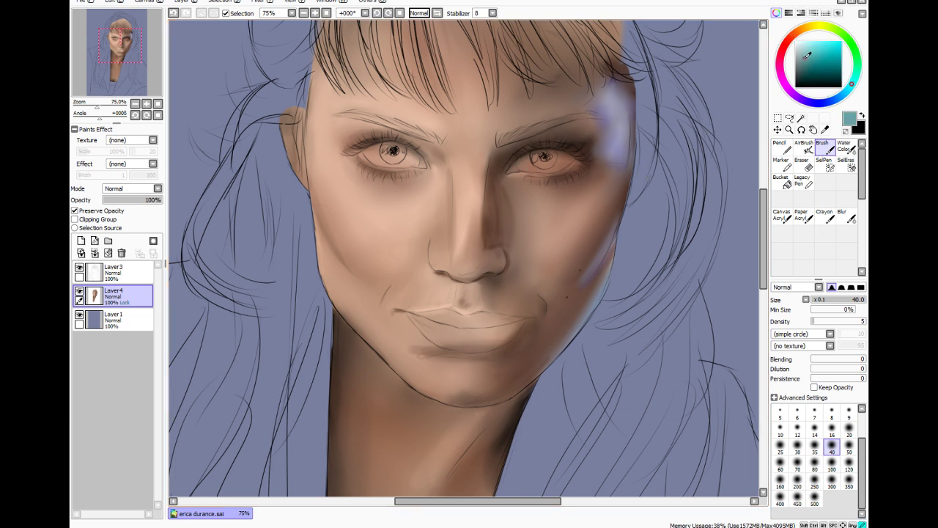
{"action": "left_click", "coordinate": [804, 58]}
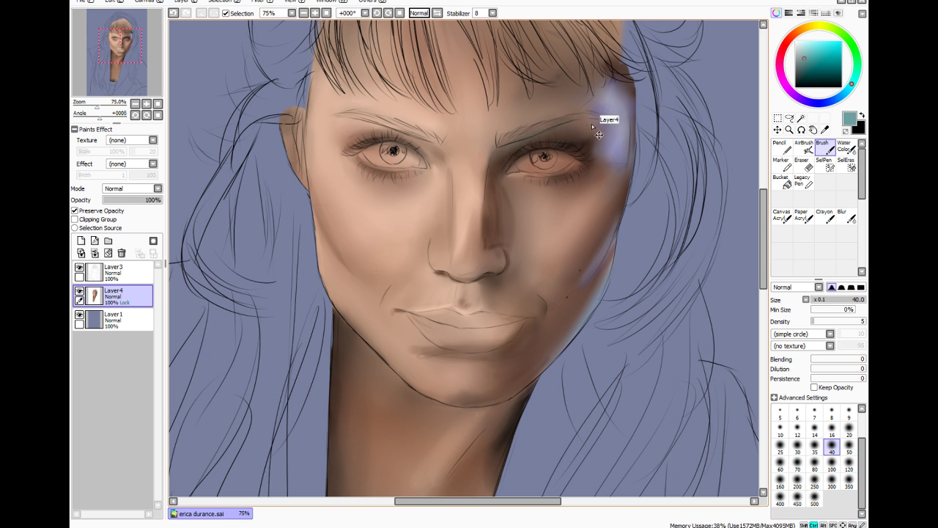
{"action": "key", "text": "ctrl+z"}
Deepen the nose shadow with dark red-brown at size 40, and switch to black at size 10 for the nostrils
{"action": "left_click_drag", "start_coordinate": [836, 101], "coordinate": [829, 102]}
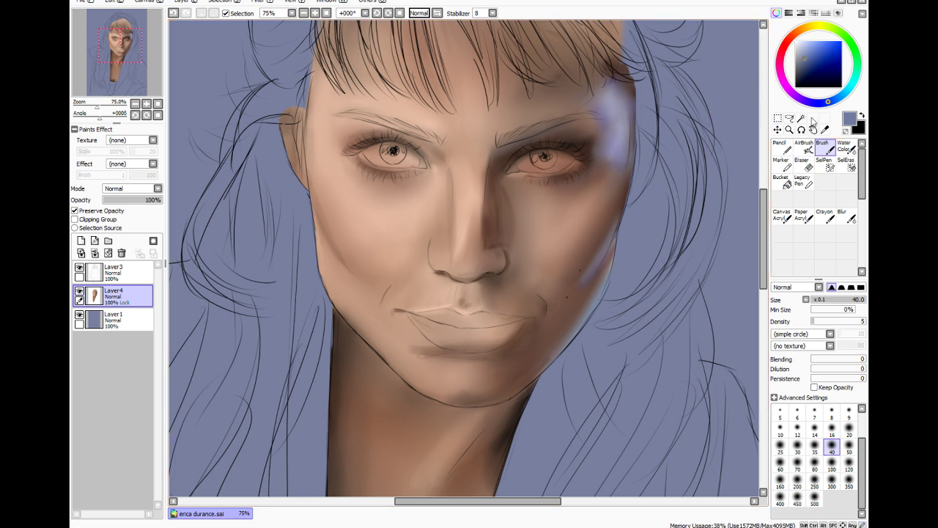
{"action": "left_click_drag", "start_coordinate": [809, 48], "coordinate": [803, 77]}
{"action": "left_click", "coordinate": [790, 45]}
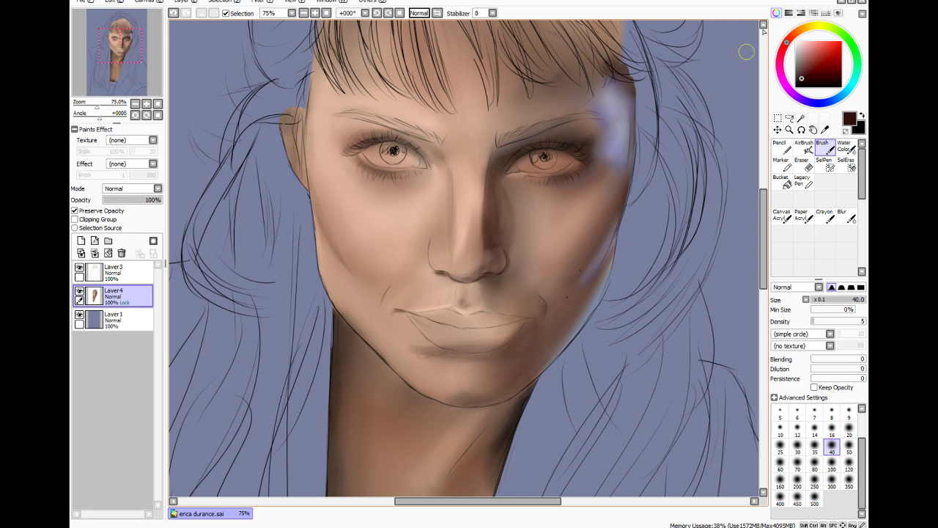
{"action": "left_click", "coordinate": [796, 86]}
{"action": "mouse_move", "coordinate": [832, 299]}
{"action": "left_mouse_down"}
{"action": "mouse_move", "coordinate": [832, 310]}
{"action": "mouse_move", "coordinate": [865, 300]}
{"action": "left_mouse_up"}
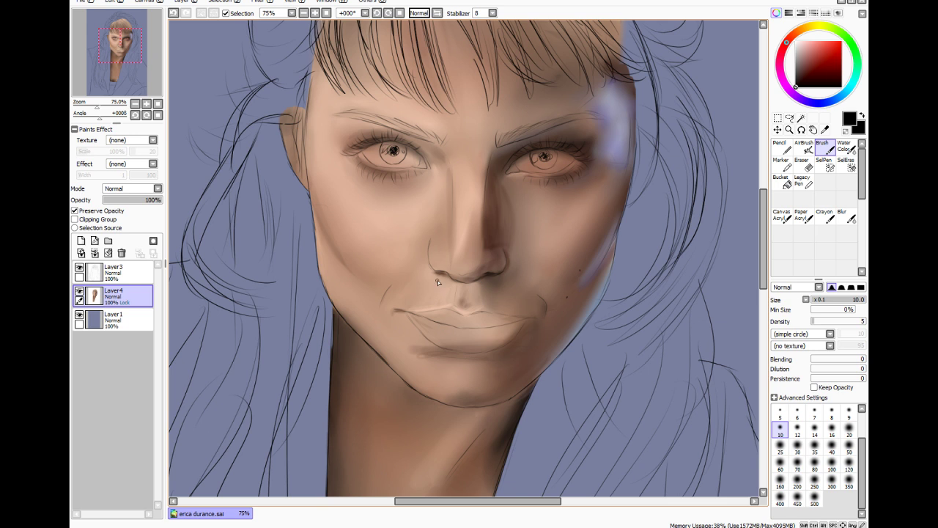
Smooth the shading around the nose, eyes and right cheek with Blur at sizes 10, 16 and 25
{"action": "left_click", "coordinate": [845, 216]}
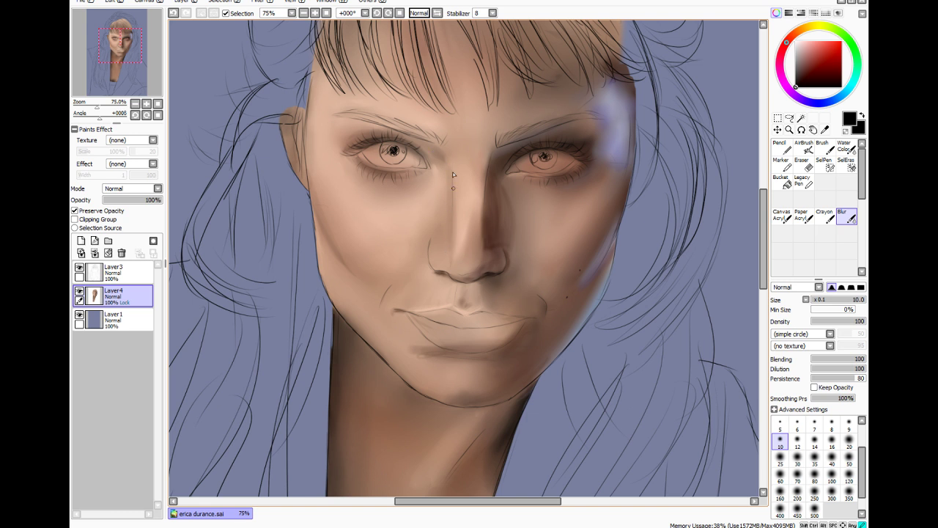
{"action": "left_click", "coordinate": [832, 440]}
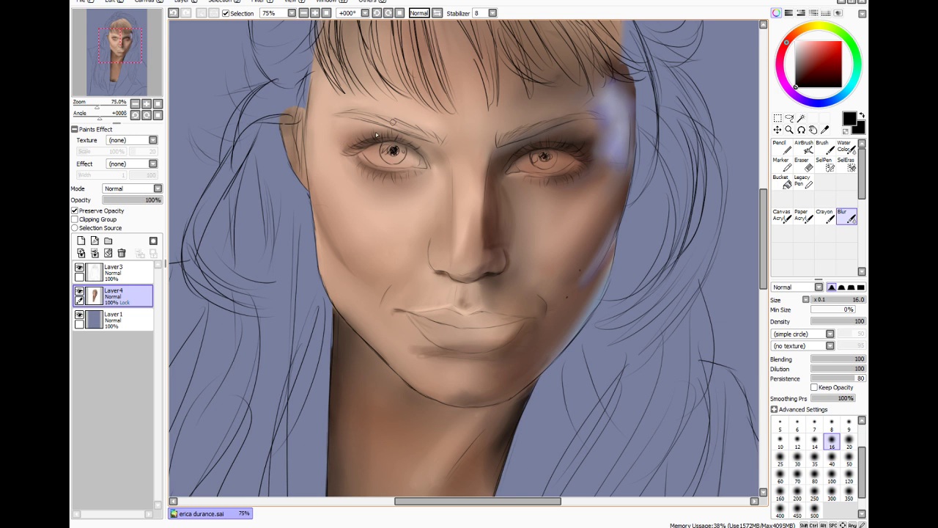
{"action": "left_click", "coordinate": [780, 456]}
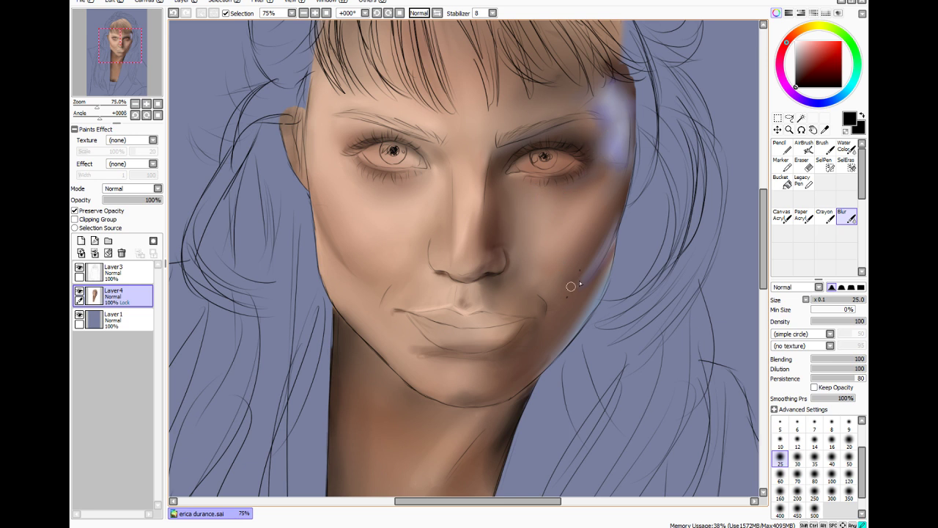
Sample dark brown from the right cheek edge and brush it at size 14 and density 5 along the blue jaw rim's inner edge
{"action": "key", "text": "alt"}
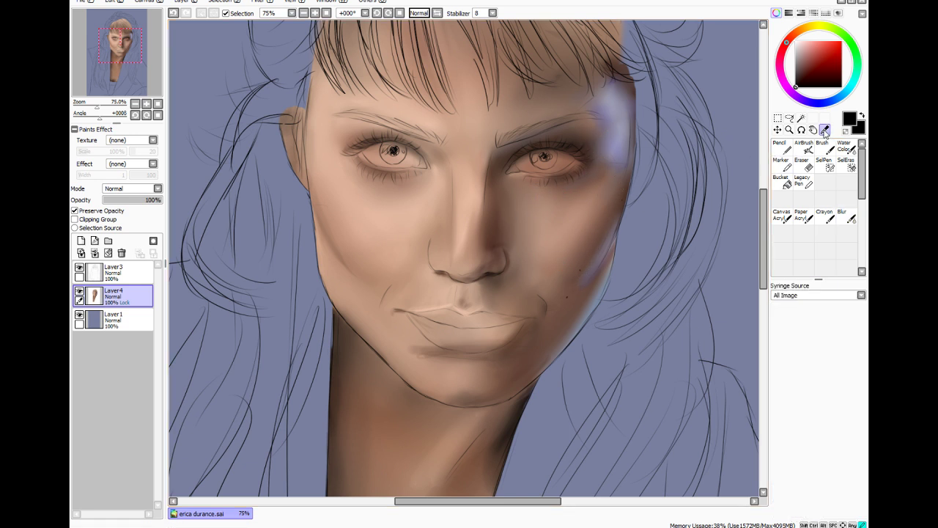
{"action": "left_click", "coordinate": [620, 203], "text": "alt"}
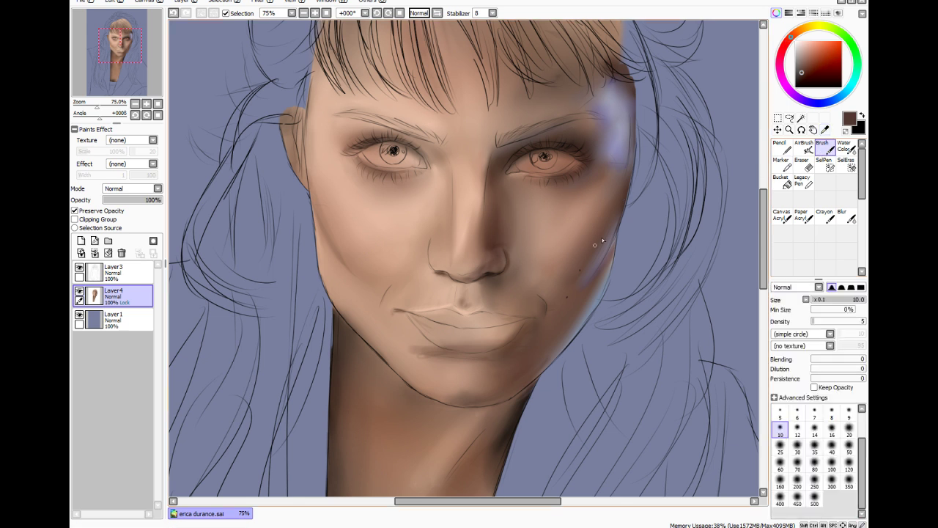
{"action": "left_click", "coordinate": [815, 429]}
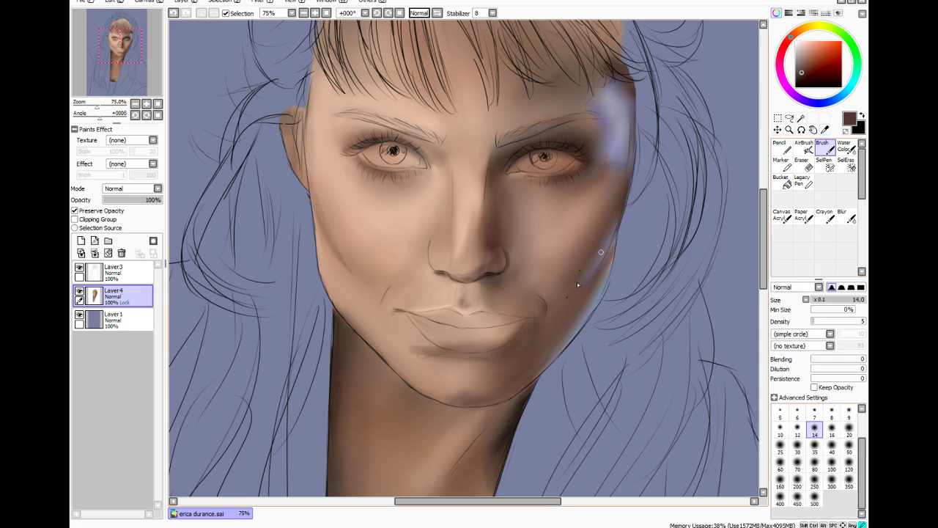
{"action": "left_click_drag", "start_coordinate": [620, 202], "coordinate": [582, 282]}
{"action": "left_click_drag", "start_coordinate": [615, 227], "coordinate": [576, 291]}
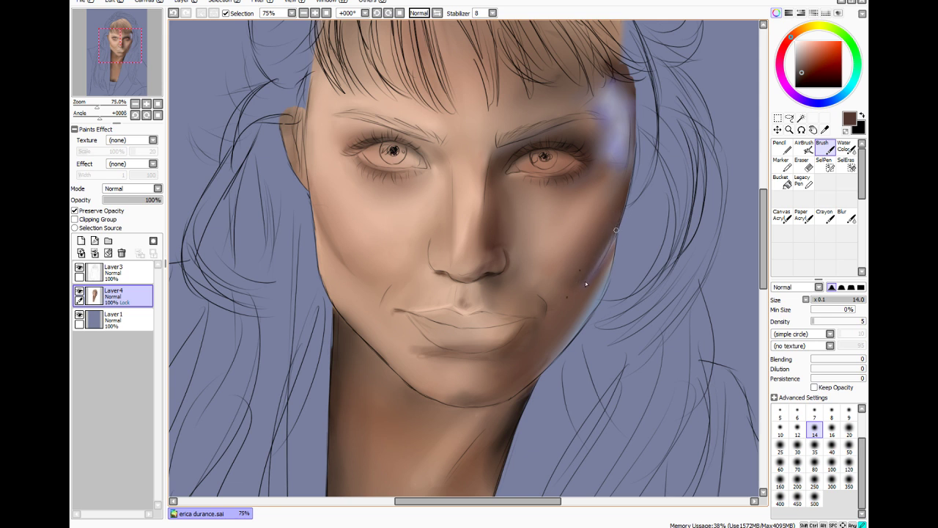
Deepen the shading below the lower lip, along the chin and right jaw, and beside the nose bridge with black at size 80 and density 5
{"action": "left_click", "coordinate": [849, 216]}
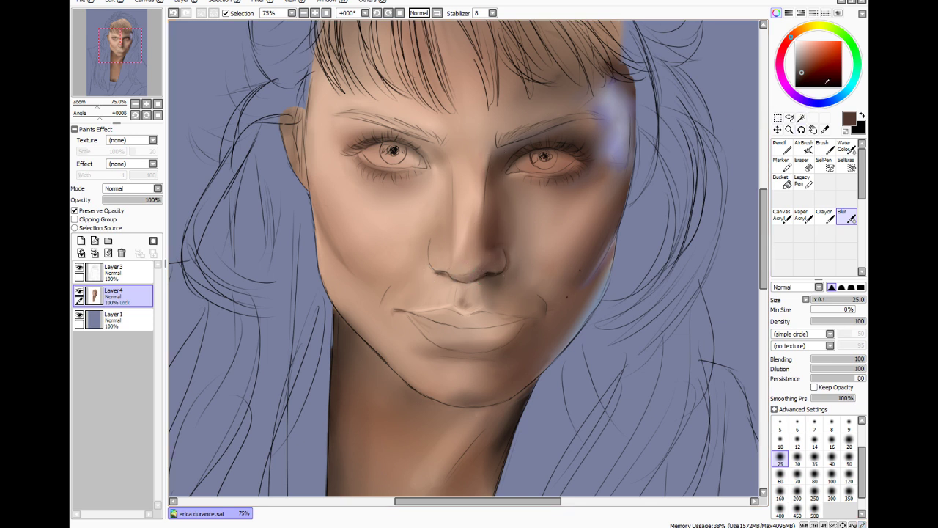
{"action": "left_click", "coordinate": [797, 87]}
{"action": "left_click", "coordinate": [825, 148]}
{"action": "left_click", "coordinate": [814, 463]}
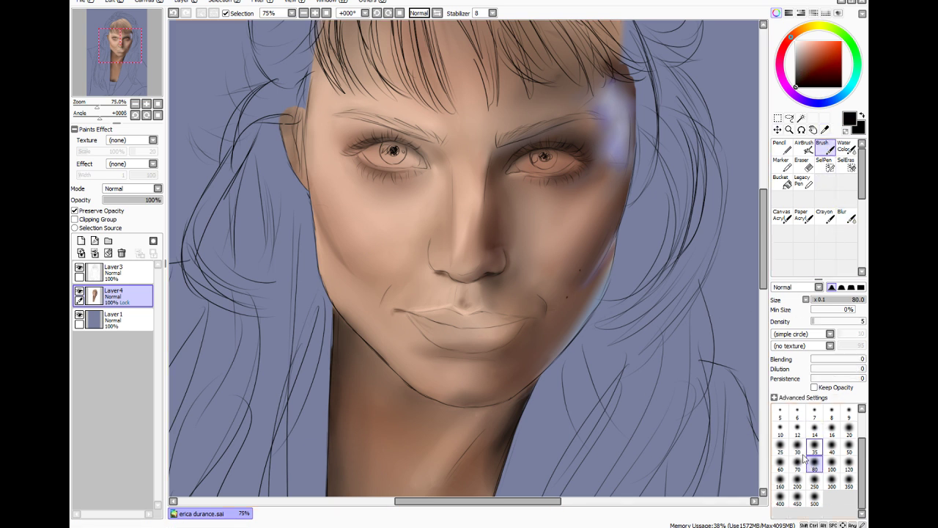
{"action": "mouse_move", "coordinate": [505, 355]}
{"action": "left_mouse_down"}
{"action": "mouse_move", "coordinate": [516, 337]}
{"action": "mouse_move", "coordinate": [514, 345]}
{"action": "left_mouse_up"}
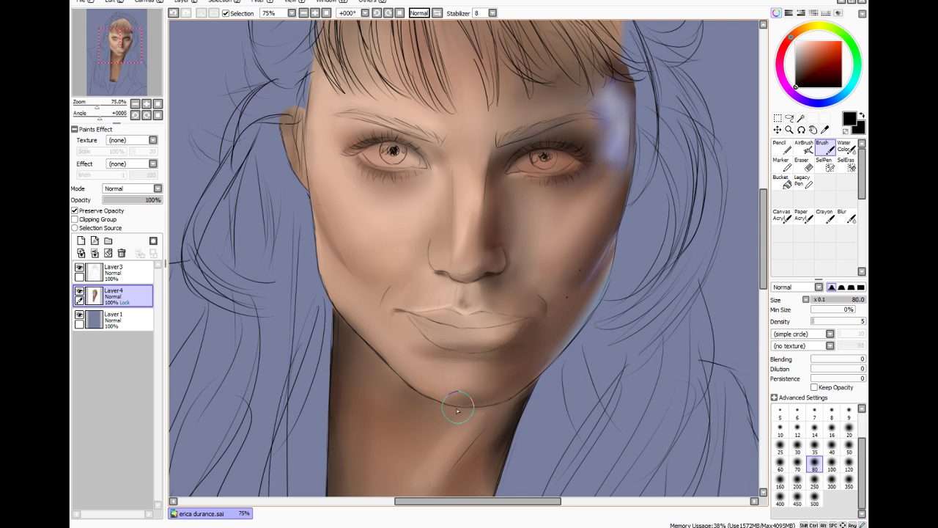
{"action": "mouse_move", "coordinate": [442, 403]}
{"action": "left_mouse_down"}
{"action": "mouse_move", "coordinate": [536, 368]}
{"action": "mouse_move", "coordinate": [492, 395]}
{"action": "mouse_move", "coordinate": [592, 293]}
{"action": "mouse_move", "coordinate": [574, 331]}
{"action": "mouse_move", "coordinate": [520, 374]}
{"action": "left_mouse_up"}
{"action": "left_click_drag", "start_coordinate": [553, 342], "coordinate": [584, 294]}
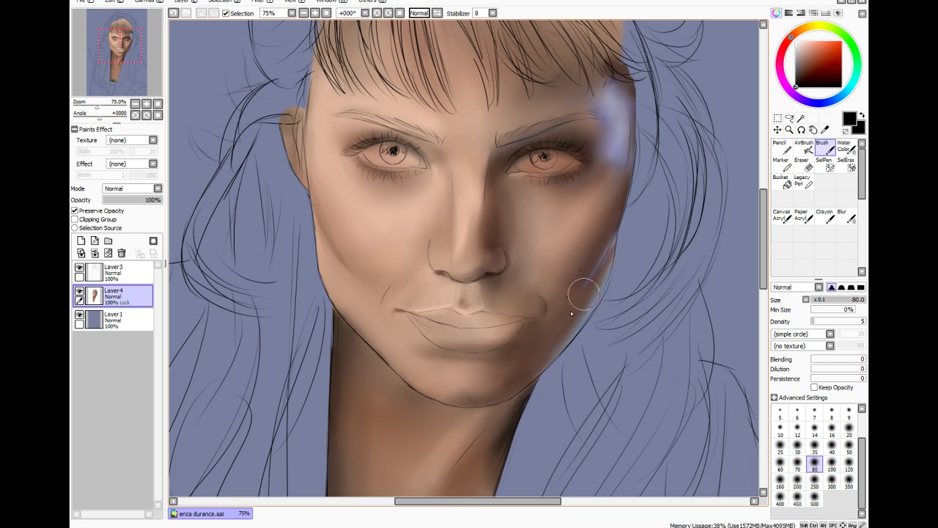
{"action": "mouse_move", "coordinate": [502, 191]}
{"action": "left_mouse_down"}
{"action": "mouse_move", "coordinate": [503, 230]}
{"action": "mouse_move", "coordinate": [489, 188]}
{"action": "left_mouse_up"}
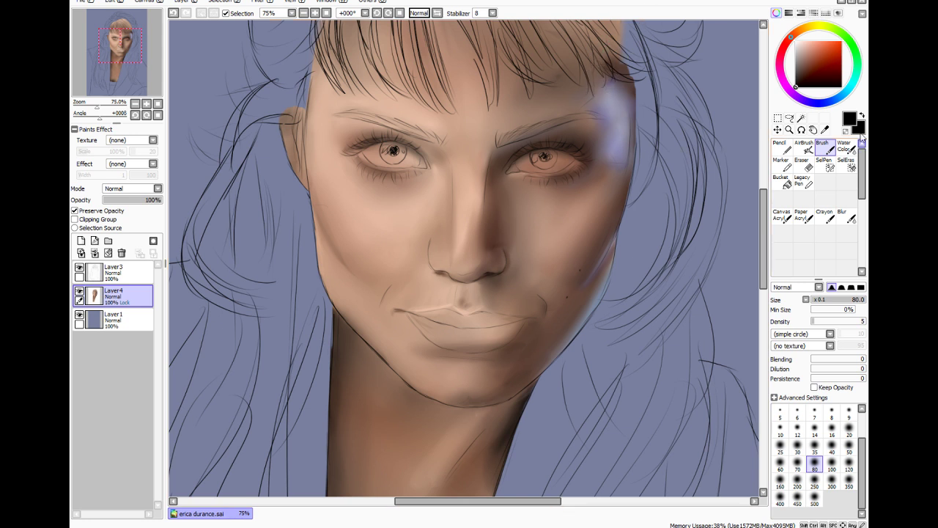
Sample brown from the lower right cheek, shade the area beneath the nose at size 80, and soften it with Blur at size 25
{"action": "key", "text": "alt"}
{"action": "left_click", "coordinate": [572, 310]}
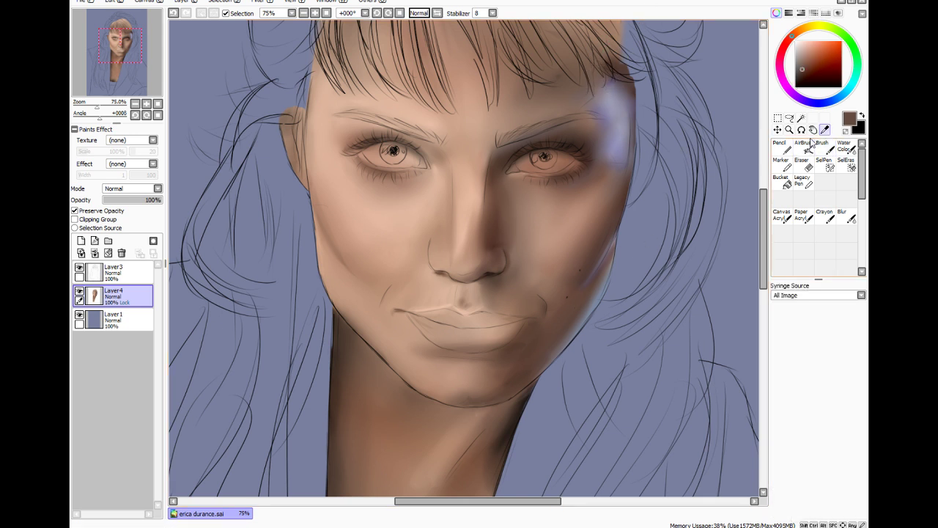
{"action": "left_click_drag", "start_coordinate": [472, 291], "coordinate": [462, 287]}
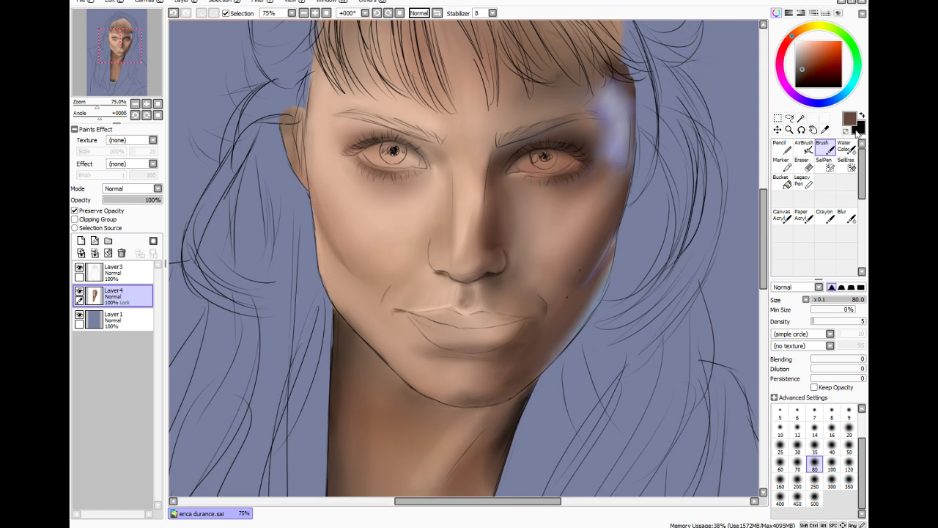
{"action": "left_click", "coordinate": [846, 216]}
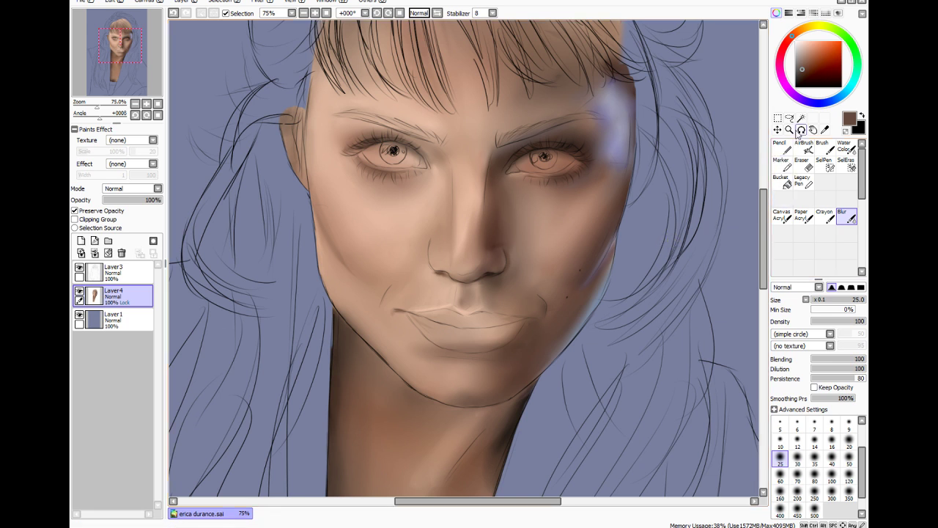
Sample the light skin tone from the nose bridge and brush it around the left side of the nose at size 35
{"action": "left_click", "coordinate": [824, 129]}
{"action": "left_click", "coordinate": [464, 230]}
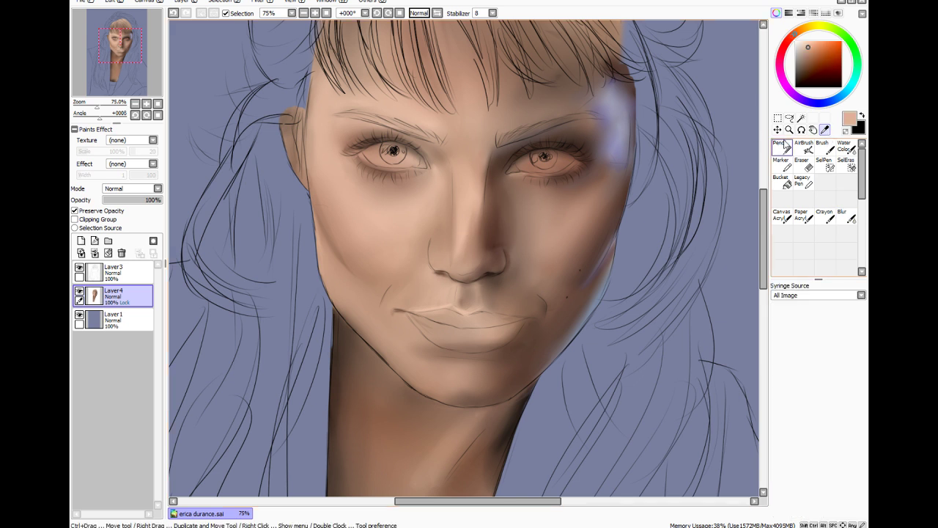
{"action": "left_click", "coordinate": [823, 146]}
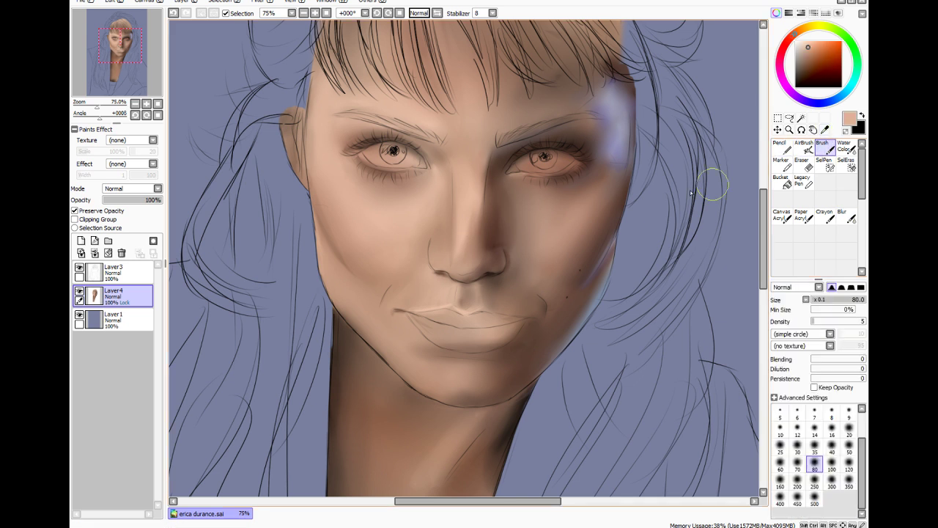
{"action": "left_click", "coordinate": [817, 321]}
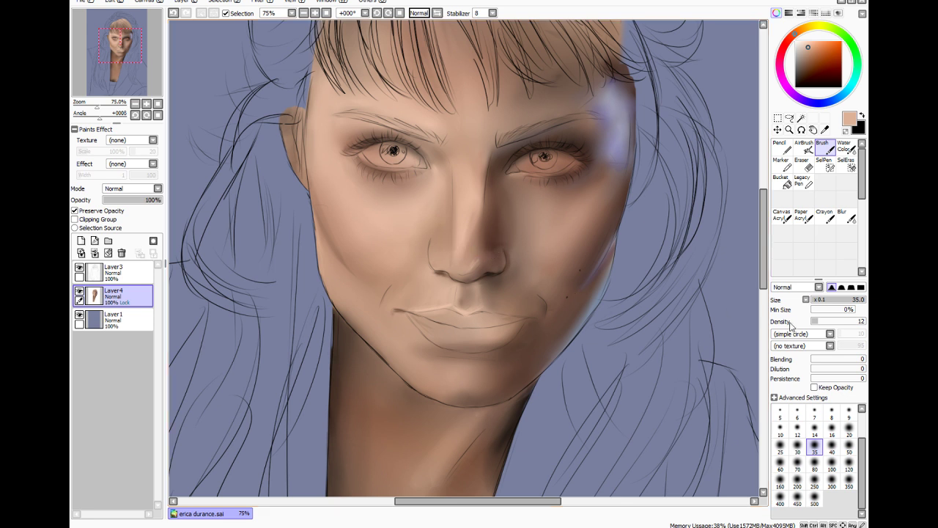
{"action": "left_click", "coordinate": [816, 322]}
{"action": "left_click_drag", "start_coordinate": [816, 323], "coordinate": [818, 322]}
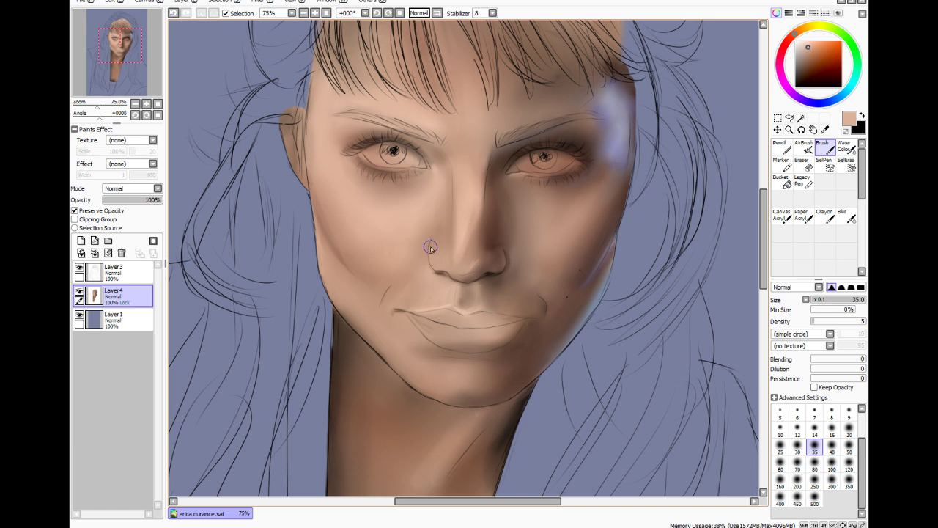
{"action": "mouse_move", "coordinate": [821, 325]}
{"action": "left_mouse_down"}
{"action": "mouse_move", "coordinate": [834, 326]}
{"action": "mouse_move", "coordinate": [825, 326]}
{"action": "left_mouse_up"}
Switch the colour to black and try a stroke along the left eye's upper lash line at size 16 and density 22
{"action": "left_click", "coordinate": [796, 86]}
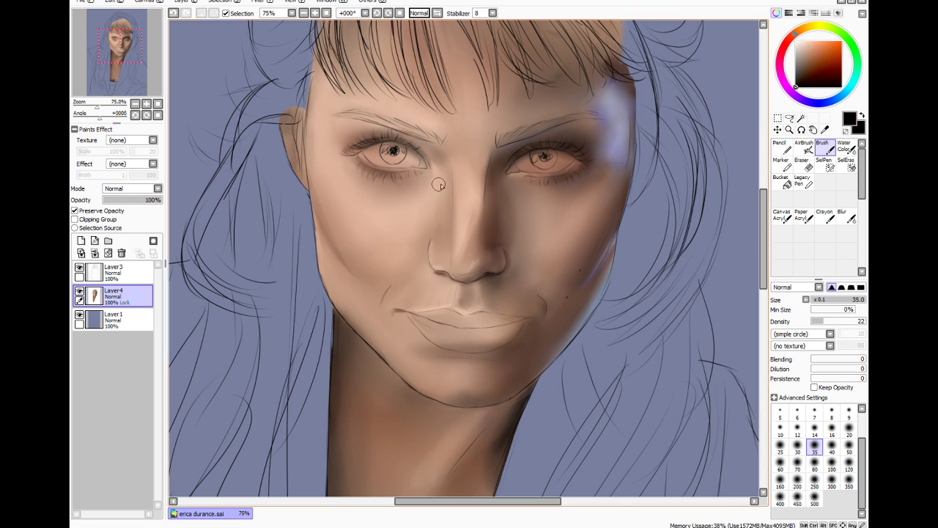
{"action": "scroll", "coordinate": [519, 214], "scroll_direction": "up", "scroll_amount": 1}
{"action": "left_click", "coordinate": [780, 446]}
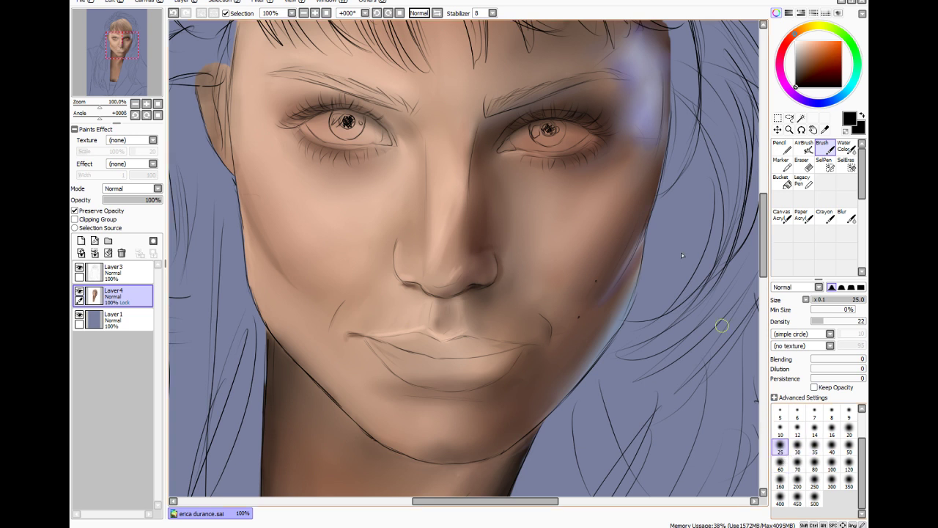
{"action": "left_click", "coordinate": [832, 429]}
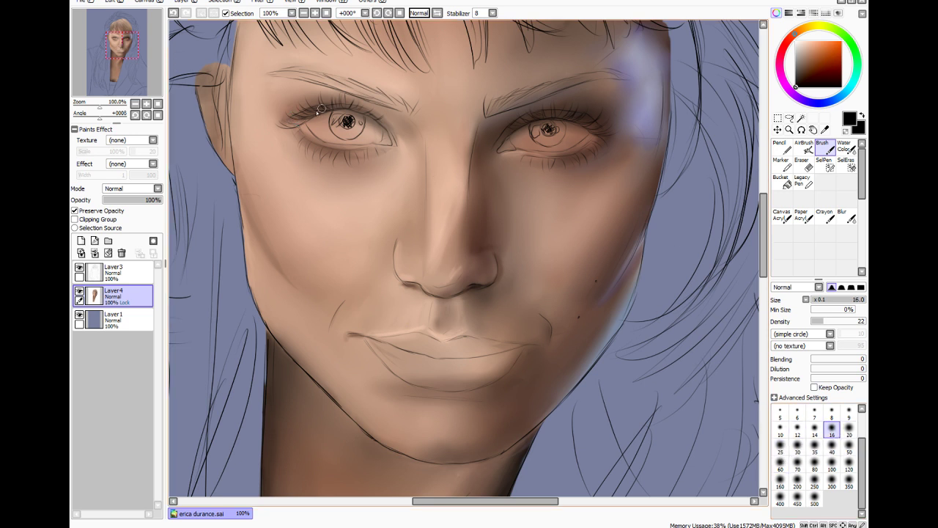
{"action": "left_click_drag", "start_coordinate": [330, 108], "coordinate": [293, 122]}
{"action": "key", "text": "ctrl+z"}
Darken the rims of both eyes with black at sizes 25 and 35 and density 9, softening them with Blur at size 25
{"action": "left_click", "coordinate": [780, 446]}
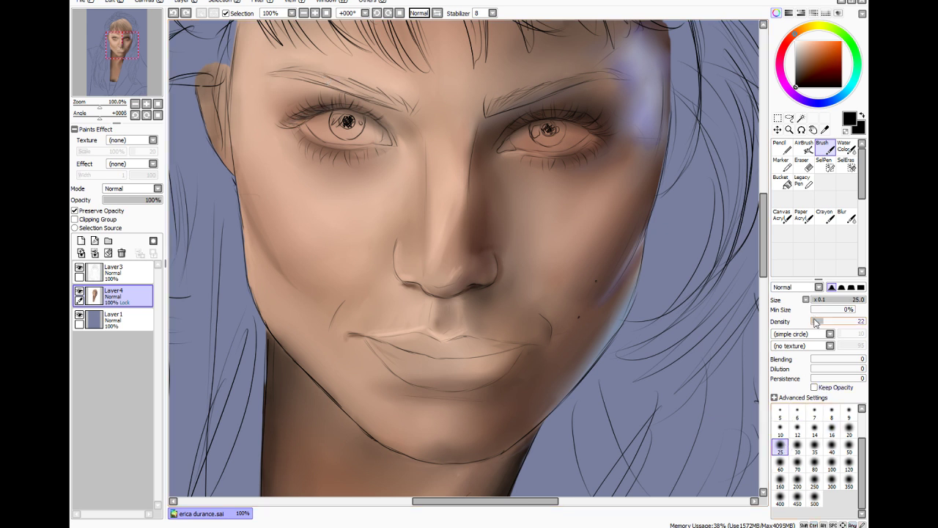
{"action": "left_click", "coordinate": [815, 321]}
{"action": "mouse_move", "coordinate": [297, 123]}
{"action": "left_mouse_down"}
{"action": "mouse_move", "coordinate": [331, 107]}
{"action": "mouse_move", "coordinate": [291, 122]}
{"action": "mouse_move", "coordinate": [353, 106]}
{"action": "left_mouse_up"}
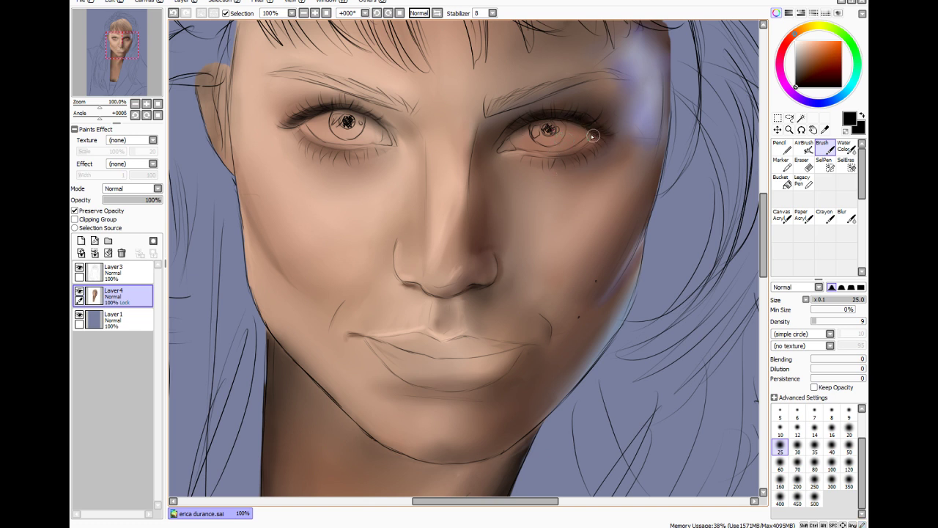
{"action": "left_click_drag", "start_coordinate": [595, 137], "coordinate": [568, 148]}
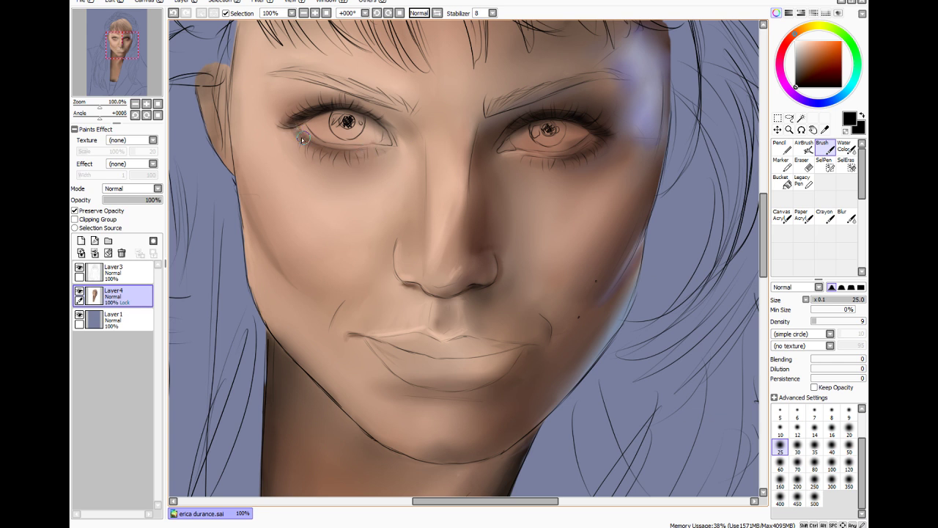
{"action": "left_click_drag", "start_coordinate": [298, 131], "coordinate": [344, 148]}
{"action": "left_click", "coordinate": [814, 446]}
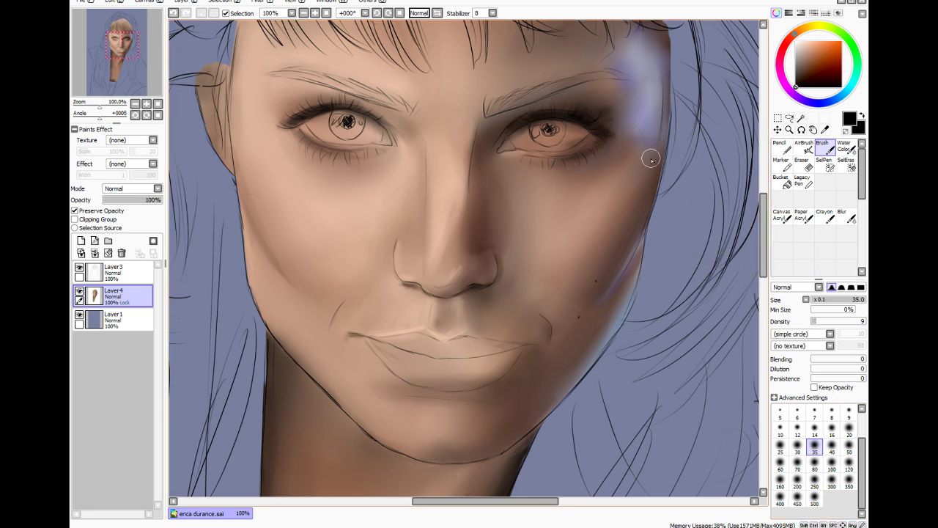
{"action": "left_click", "coordinate": [847, 217]}
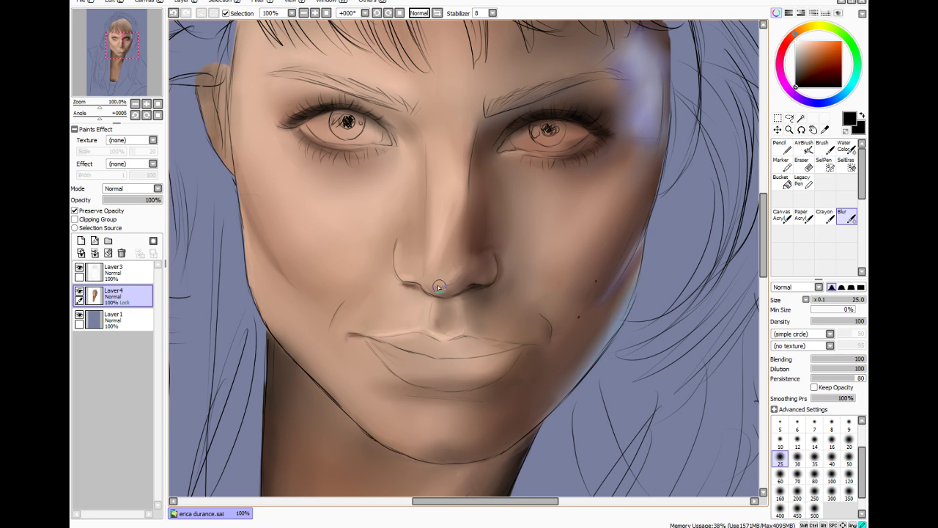
Sample muted brown beside the right jaw rim and paint over the blue rim light at size 30 and density 31
{"action": "key", "text": "alt"}
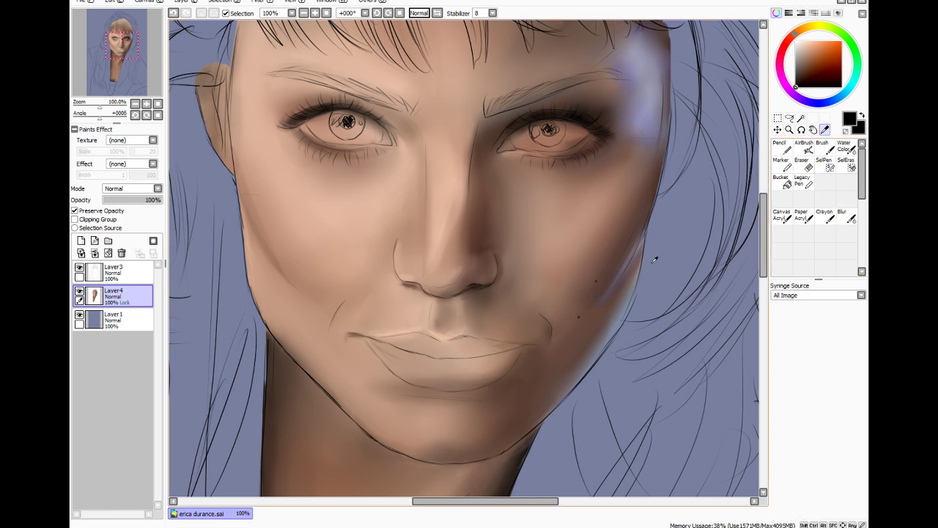
{"action": "left_click", "coordinate": [627, 281], "text": "alt"}
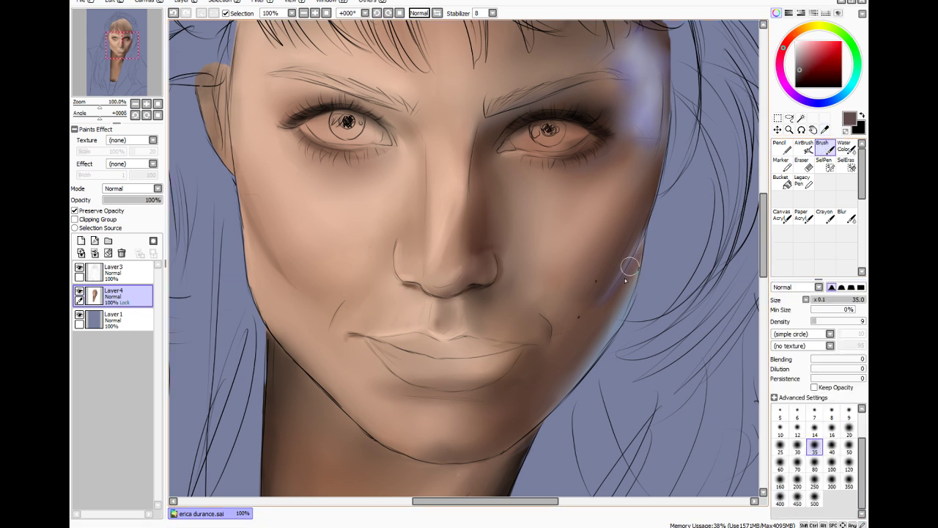
{"action": "left_click_drag", "start_coordinate": [830, 302], "coordinate": [854, 312]}
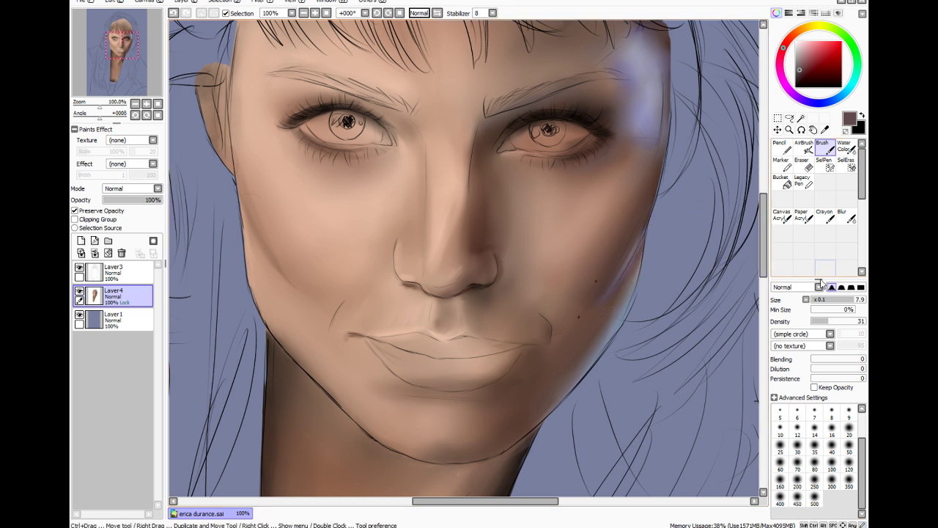
{"action": "left_click", "coordinate": [797, 444]}
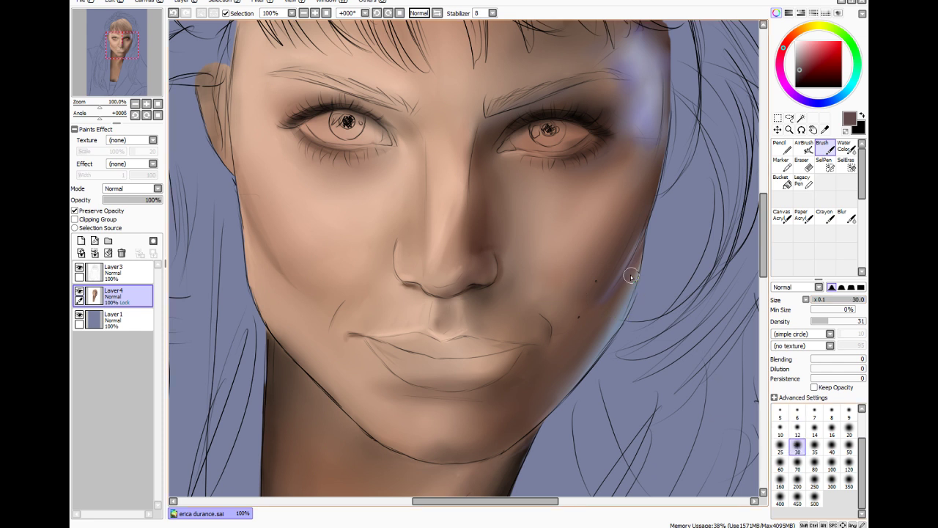
{"action": "mouse_move", "coordinate": [636, 264]}
{"action": "left_mouse_down"}
{"action": "mouse_move", "coordinate": [599, 329]}
{"action": "mouse_move", "coordinate": [612, 328]}
{"action": "left_mouse_up"}
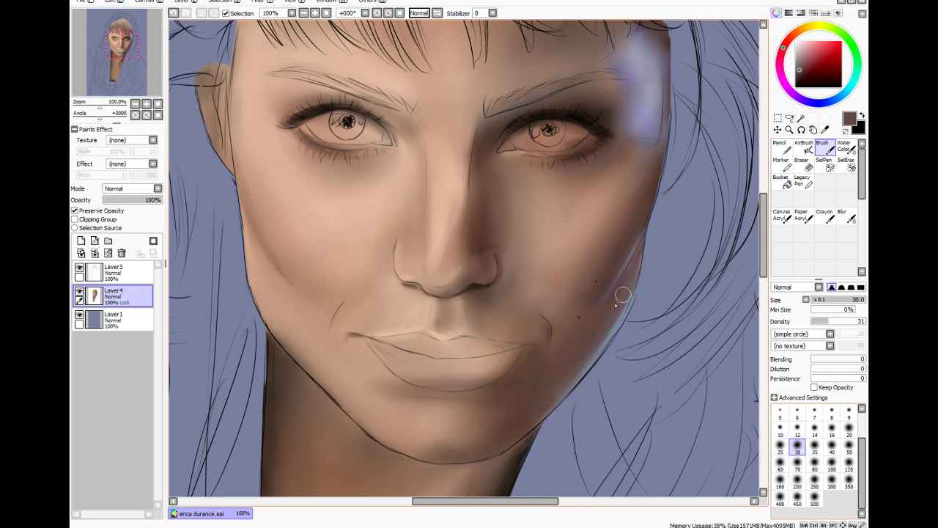
{"action": "left_click_drag", "start_coordinate": [636, 273], "coordinate": [593, 305]}
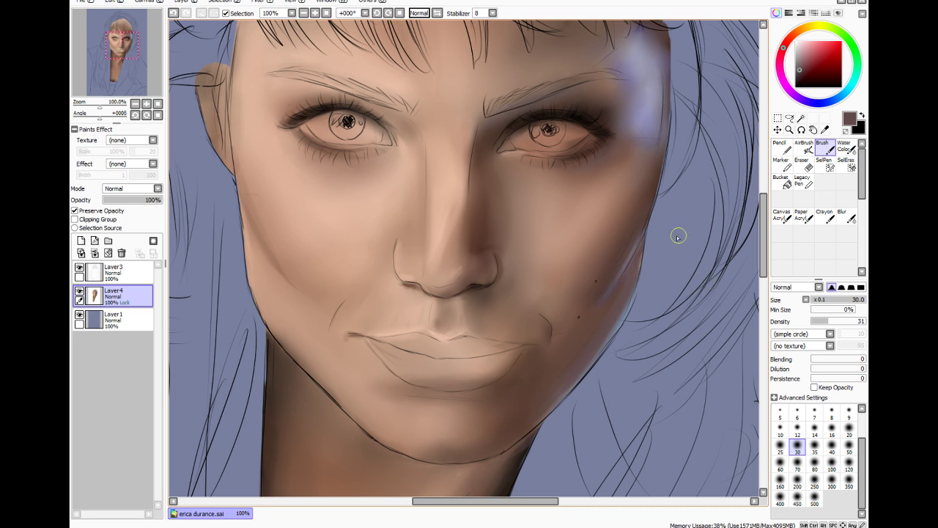
{"action": "left_click_drag", "start_coordinate": [645, 285], "coordinate": [582, 383]}
{"action": "left_click_drag", "start_coordinate": [637, 268], "coordinate": [622, 306]}
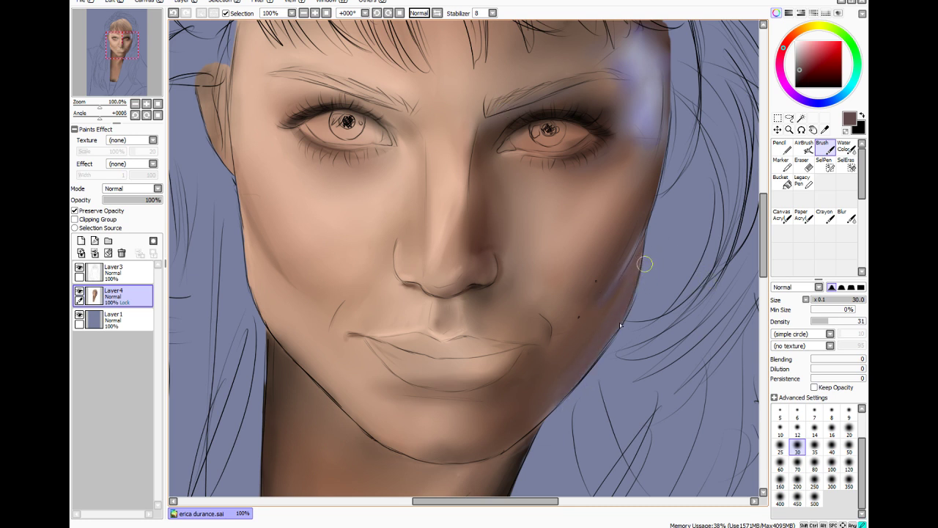
Pick a muted purple and brush it along the outer edge of the right jaw at size 30 and density 31
{"action": "left_click", "coordinate": [807, 101]}
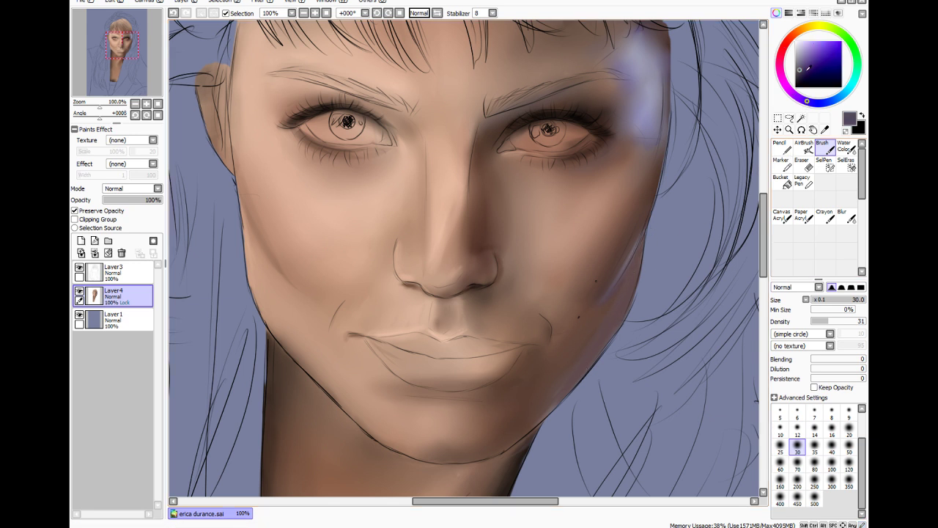
{"action": "left_click", "coordinate": [810, 56]}
{"action": "left_click_drag", "start_coordinate": [647, 245], "coordinate": [587, 379]}
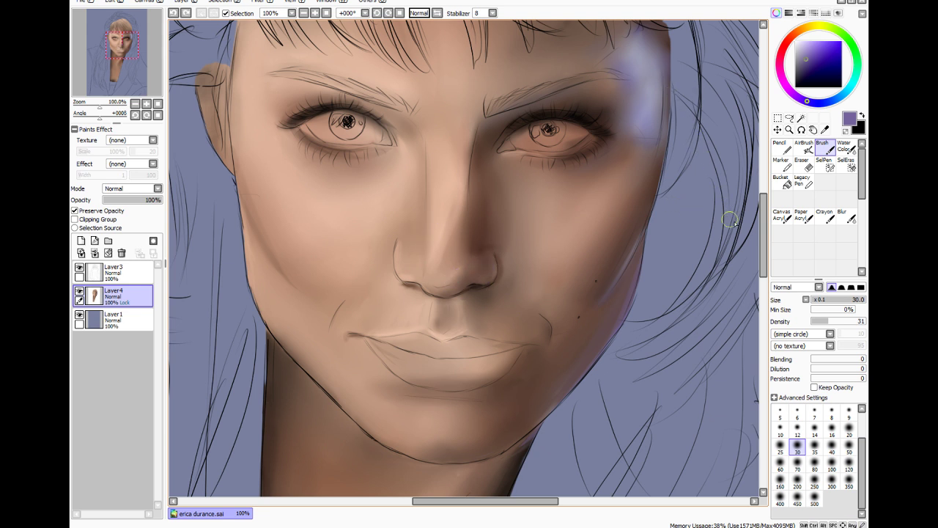
Tint the right temple highlight and upper cheek with the muted purple, enlarging the brush to size 50 at density 5
{"action": "scroll", "coordinate": [756, 222], "scroll_direction": "up", "scroll_amount": 3}
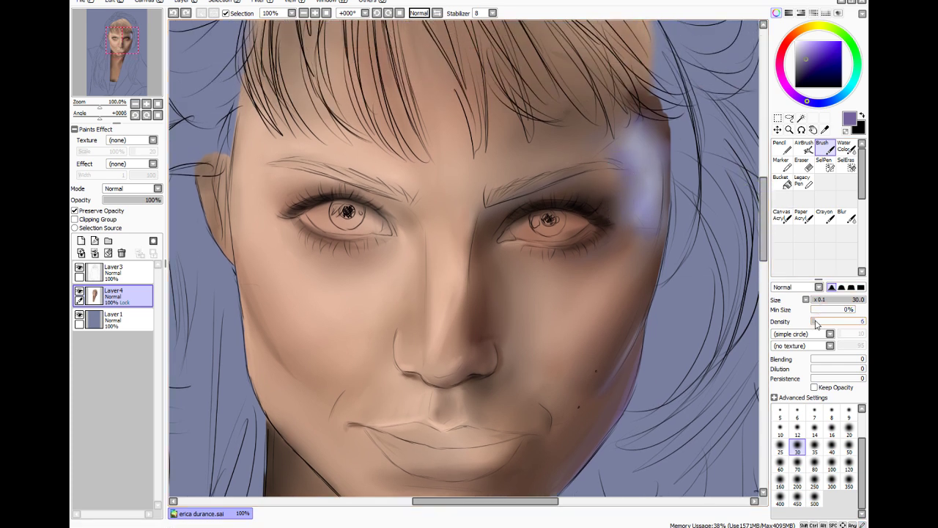
{"action": "left_click_drag", "start_coordinate": [637, 195], "coordinate": [638, 203]}
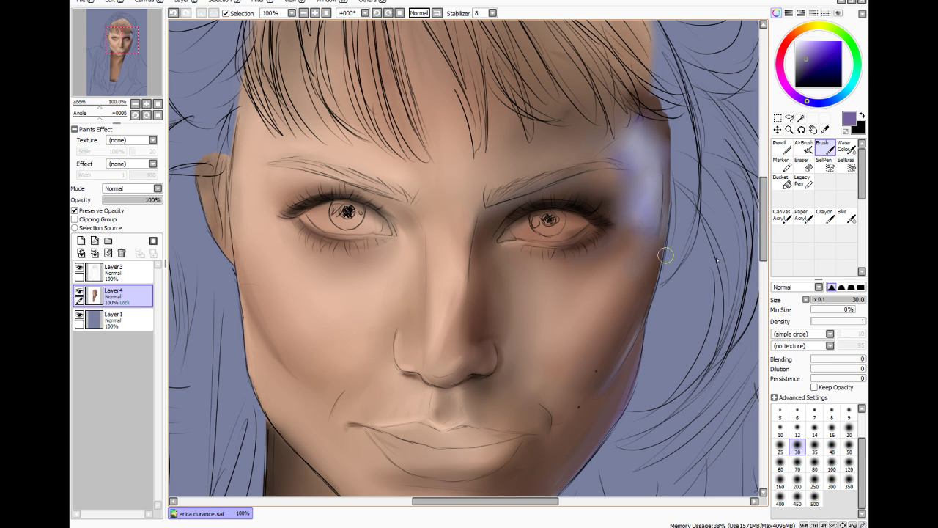
{"action": "key", "text": "bracketright"}
{"action": "key", "text": "bracketright"}
{"action": "key", "text": "bracketright"}
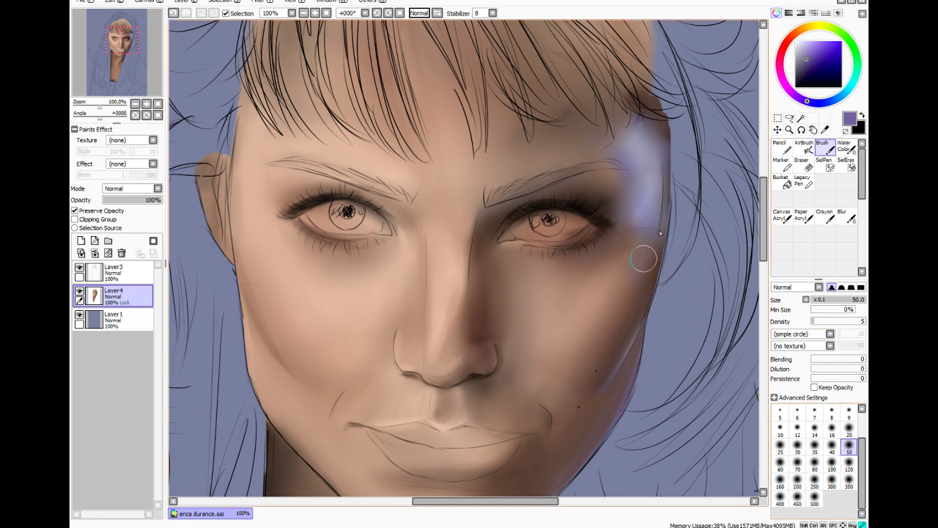
{"action": "left_click_drag", "start_coordinate": [651, 212], "coordinate": [647, 268]}
{"action": "left_click_drag", "start_coordinate": [632, 122], "coordinate": [650, 165]}
Sample dark brown at the right cheek's edge and brush it down the outer edge of the right temple at size 30 and density 25
{"action": "left_click", "coordinate": [824, 130]}
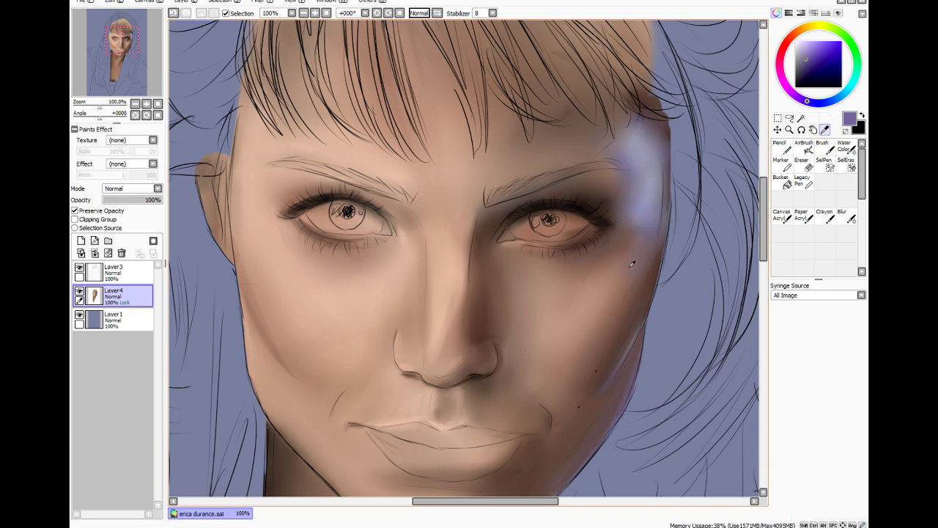
{"action": "left_click", "coordinate": [658, 271]}
{"action": "left_click", "coordinate": [823, 147]}
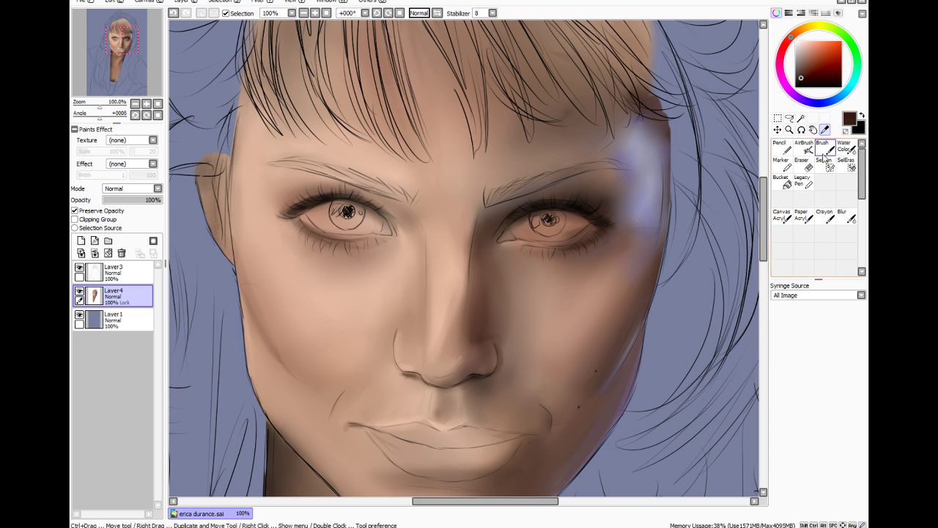
{"action": "left_click", "coordinate": [797, 446]}
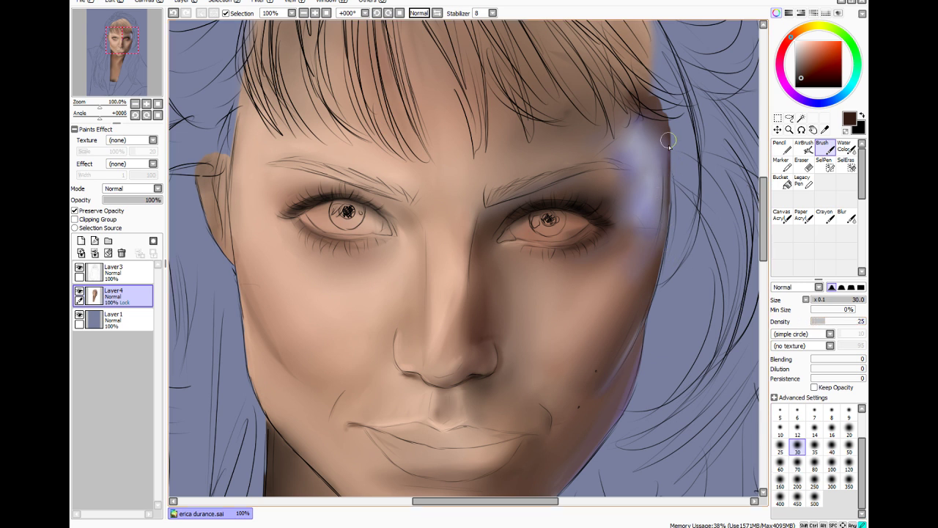
{"action": "mouse_move", "coordinate": [668, 140]}
{"action": "left_mouse_down"}
{"action": "mouse_move", "coordinate": [657, 284]}
{"action": "mouse_move", "coordinate": [672, 135]}
{"action": "mouse_move", "coordinate": [649, 275]}
{"action": "left_mouse_up"}
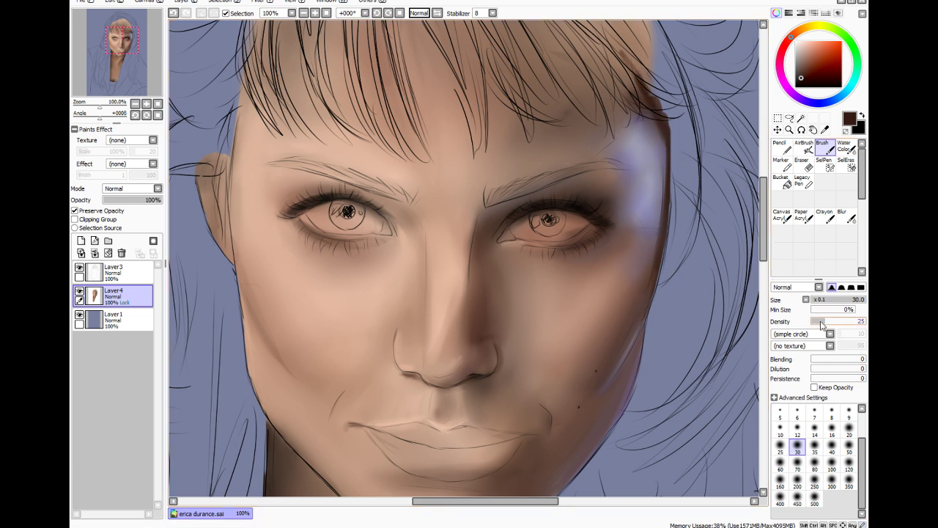
Shade the right cheek, jaw, mouth corner and side of the nose with the dark brown at size 50 and density 10
{"action": "left_click", "coordinate": [848, 447]}
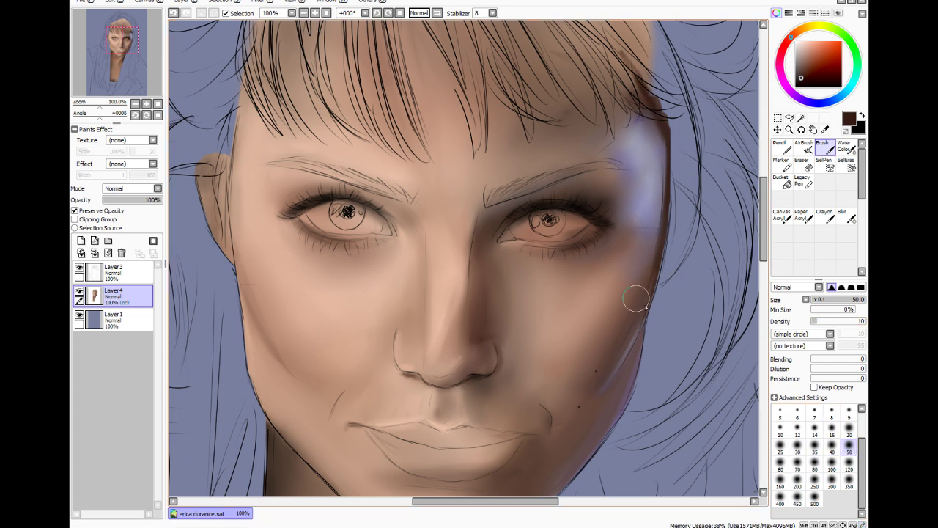
{"action": "mouse_move", "coordinate": [667, 262]}
{"action": "left_mouse_down"}
{"action": "mouse_move", "coordinate": [642, 309]}
{"action": "mouse_move", "coordinate": [613, 324]}
{"action": "left_mouse_up"}
{"action": "left_click_drag", "start_coordinate": [665, 244], "coordinate": [651, 267]}
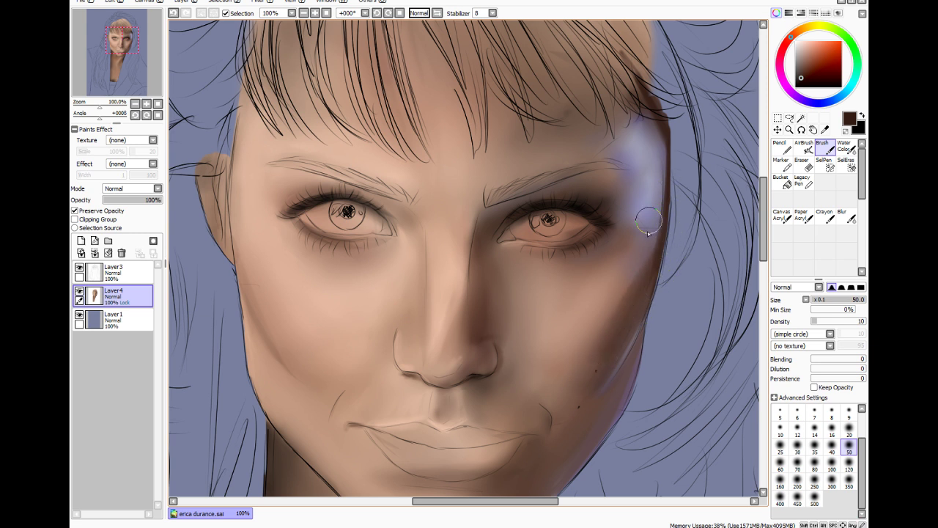
{"action": "mouse_move", "coordinate": [648, 224]}
{"action": "left_mouse_down"}
{"action": "mouse_move", "coordinate": [649, 245]}
{"action": "mouse_move", "coordinate": [627, 280]}
{"action": "left_mouse_up"}
{"action": "mouse_move", "coordinate": [612, 330]}
{"action": "left_mouse_down"}
{"action": "mouse_move", "coordinate": [594, 426]}
{"action": "mouse_move", "coordinate": [639, 347]}
{"action": "mouse_move", "coordinate": [585, 427]}
{"action": "left_mouse_up"}
{"action": "left_click_drag", "start_coordinate": [608, 393], "coordinate": [657, 358]}
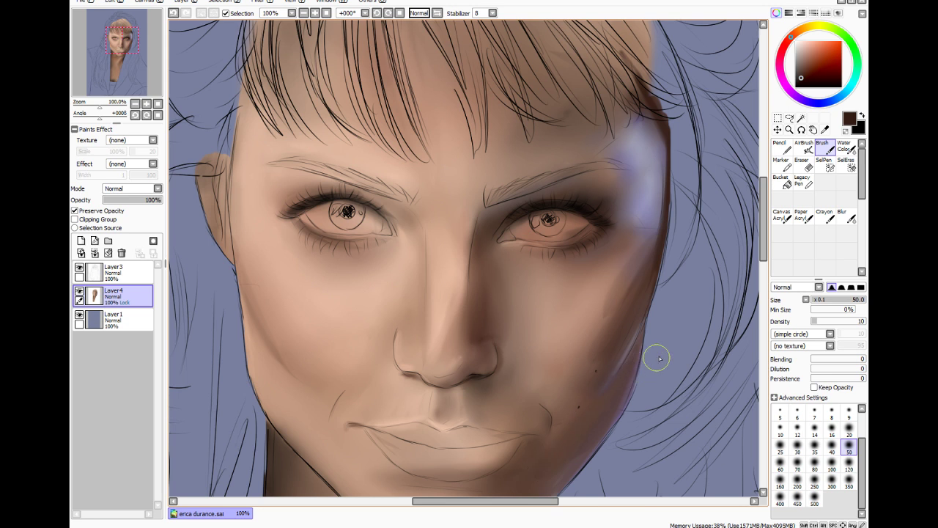
{"action": "mouse_move", "coordinate": [576, 371]}
{"action": "left_mouse_down"}
{"action": "mouse_move", "coordinate": [551, 410]}
{"action": "mouse_move", "coordinate": [572, 417]}
{"action": "mouse_move", "coordinate": [530, 424]}
{"action": "left_mouse_up"}
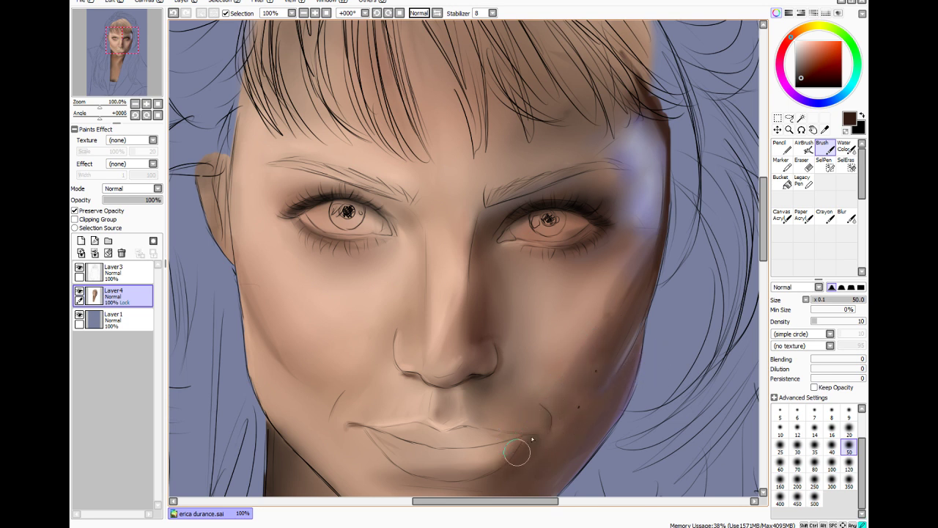
{"action": "left_click_drag", "start_coordinate": [764, 239], "coordinate": [768, 261]}
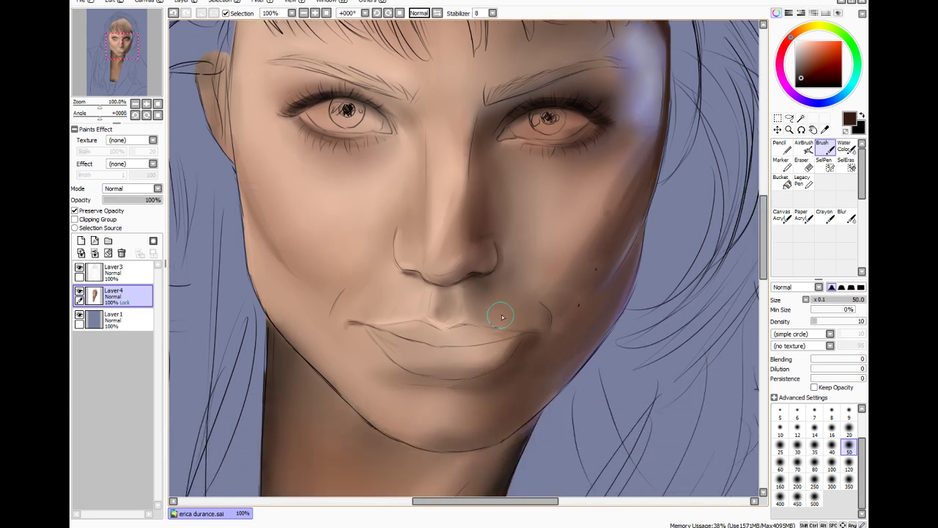
{"action": "mouse_move", "coordinate": [476, 219]}
{"action": "left_mouse_down"}
{"action": "mouse_move", "coordinate": [482, 206]}
{"action": "mouse_move", "coordinate": [477, 228]}
{"action": "mouse_move", "coordinate": [474, 213]}
{"action": "left_mouse_up"}
Soften the new shading on the right cheek and jaw with Blur at size 40
{"action": "left_click", "coordinate": [847, 216]}
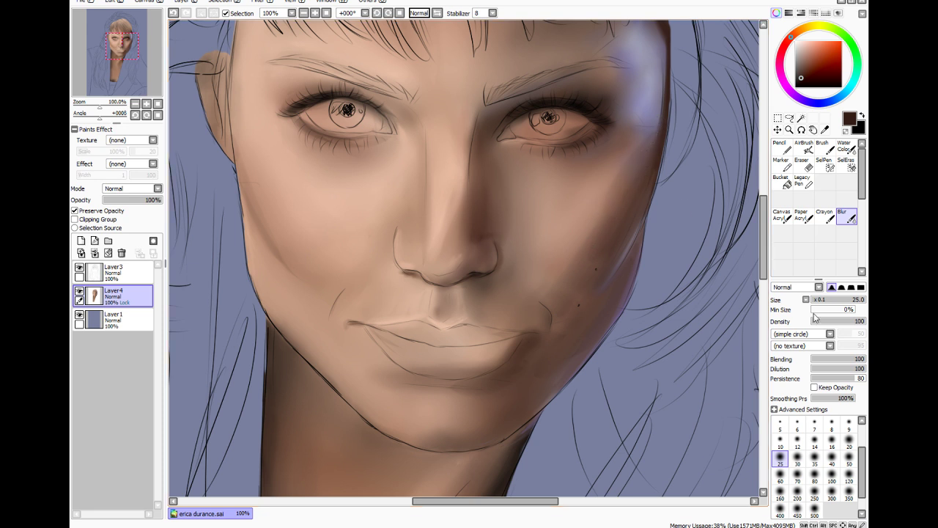
{"action": "left_click", "coordinate": [831, 458]}
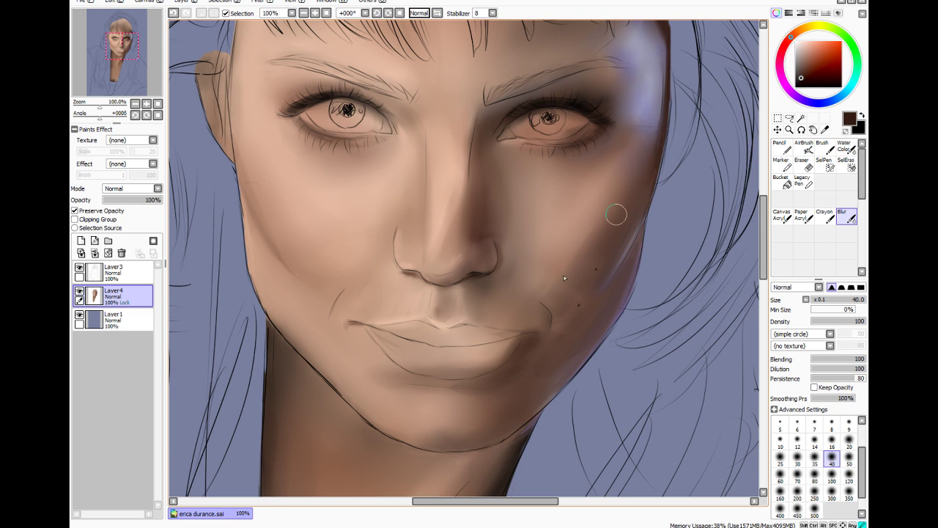
{"action": "mouse_move", "coordinate": [632, 247]}
{"action": "left_mouse_down"}
{"action": "mouse_move", "coordinate": [635, 241]}
{"action": "mouse_move", "coordinate": [631, 251]}
{"action": "left_mouse_up"}
Sample a muted brown from below the mouth and shade beneath the nose and along its right side at size 50 and density 10
{"action": "key", "text": "alt"}
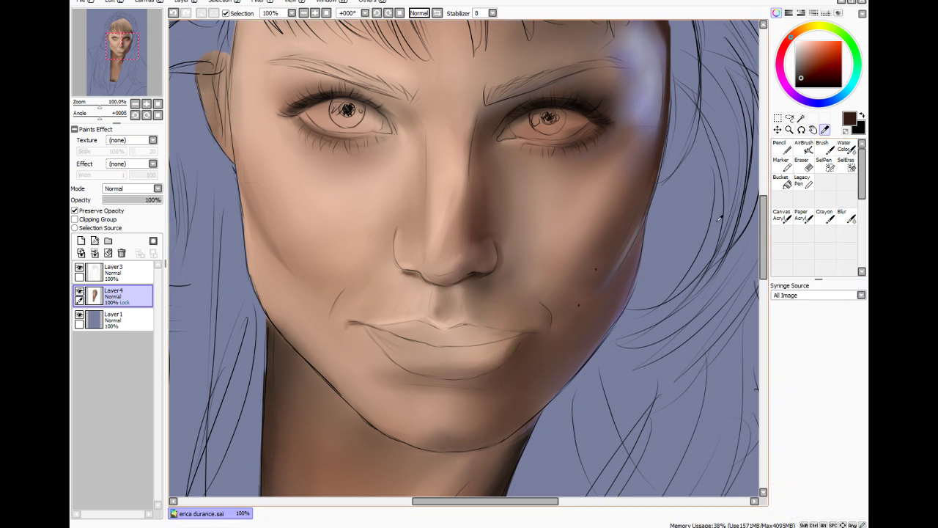
{"action": "left_click", "coordinate": [517, 366], "text": "alt"}
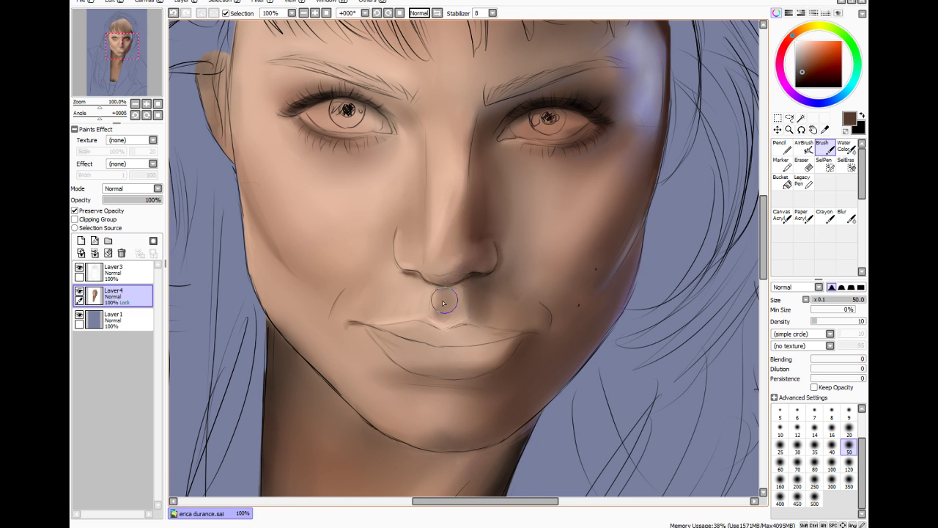
{"action": "left_click_drag", "start_coordinate": [409, 271], "coordinate": [464, 282]}
{"action": "left_click_drag", "start_coordinate": [409, 271], "coordinate": [440, 282]}
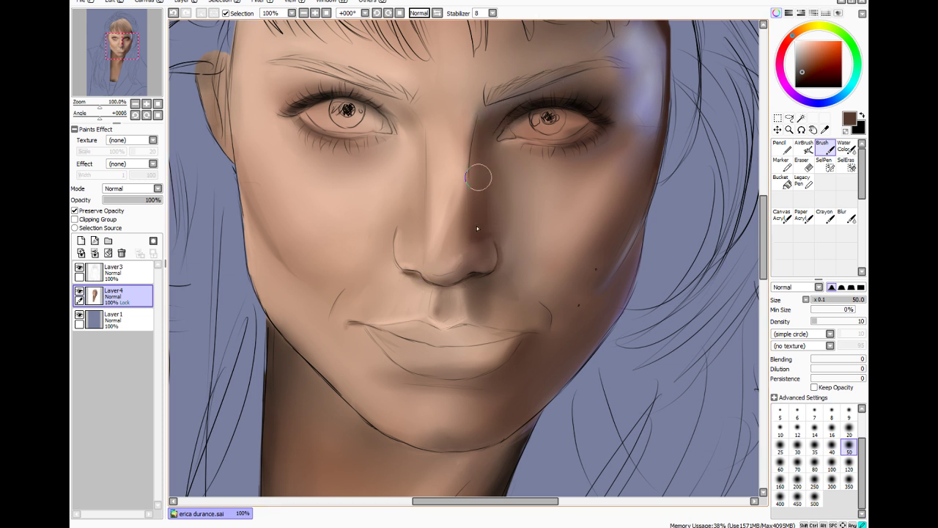
{"action": "mouse_move", "coordinate": [477, 138]}
{"action": "left_mouse_down"}
{"action": "mouse_move", "coordinate": [474, 204]}
{"action": "mouse_move", "coordinate": [438, 109]}
{"action": "mouse_move", "coordinate": [429, 132]}
{"action": "mouse_move", "coordinate": [403, 119]}
{"action": "mouse_move", "coordinate": [481, 186]}
{"action": "mouse_move", "coordinate": [471, 183]}
{"action": "mouse_move", "coordinate": [452, 245]}
{"action": "left_mouse_up"}
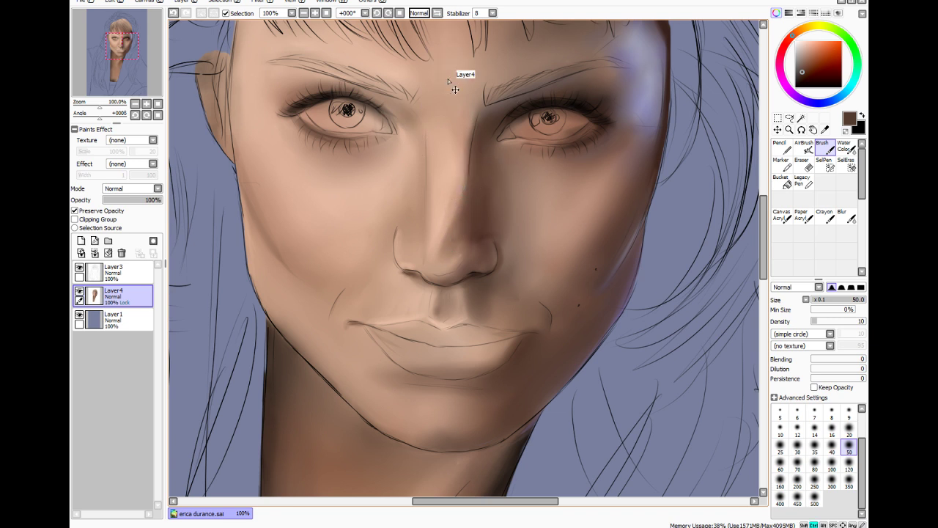
{"action": "key", "text": "ctrl+z"}
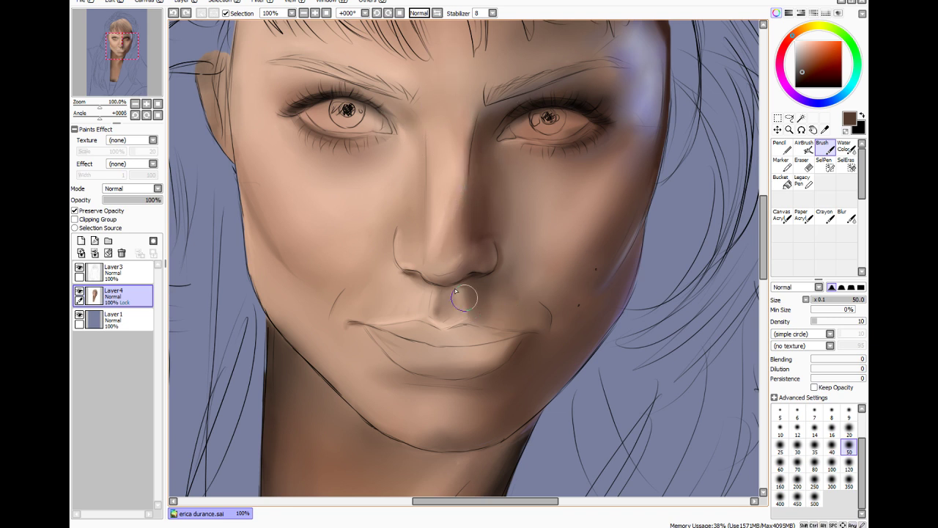
{"action": "mouse_move", "coordinate": [467, 227]}
{"action": "left_mouse_down"}
{"action": "mouse_move", "coordinate": [491, 228]}
{"action": "mouse_move", "coordinate": [477, 274]}
{"action": "mouse_move", "coordinate": [483, 235]}
{"action": "left_mouse_up"}
Darken the area around and beneath the right eye and the right forehead under the fringe with the muted brown
{"action": "mouse_move", "coordinate": [608, 123]}
{"action": "left_mouse_down"}
{"action": "mouse_move", "coordinate": [546, 176]}
{"action": "mouse_move", "coordinate": [598, 139]}
{"action": "mouse_move", "coordinate": [611, 145]}
{"action": "mouse_move", "coordinate": [564, 174]}
{"action": "mouse_move", "coordinate": [605, 136]}
{"action": "mouse_move", "coordinate": [576, 172]}
{"action": "mouse_move", "coordinate": [589, 113]}
{"action": "left_mouse_up"}
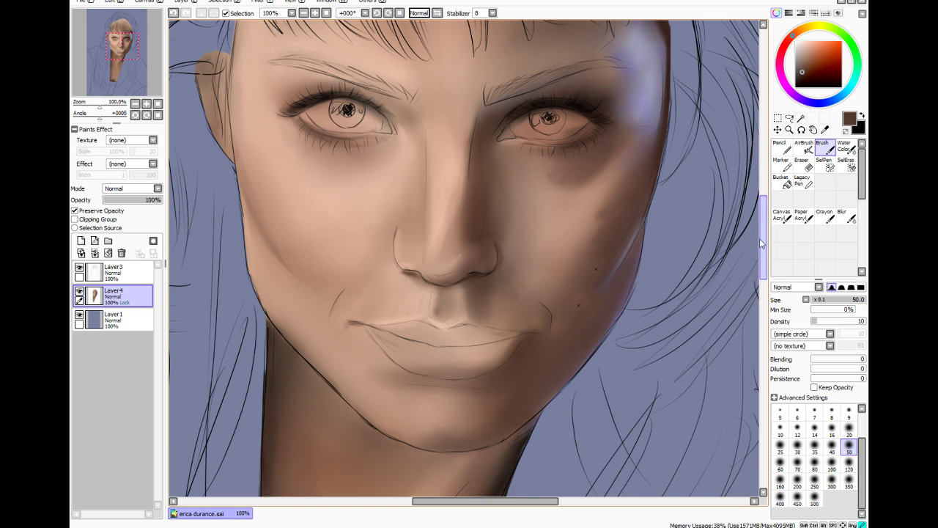
{"action": "scroll", "coordinate": [660, 189], "scroll_direction": "up", "scroll_amount": 3}
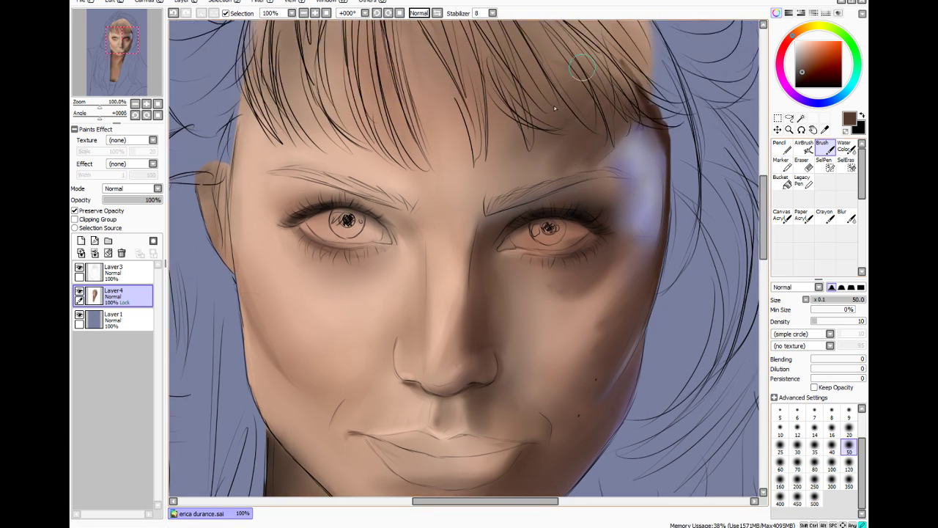
{"action": "left_click_drag", "start_coordinate": [575, 62], "coordinate": [553, 85]}
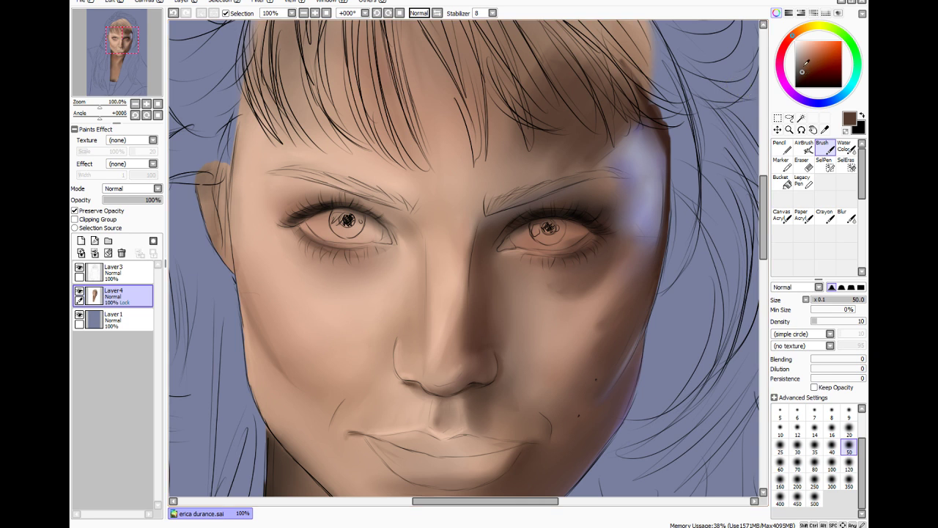
Pick a darker brown and deepen the shadow along the right side of the nose and around the right eye
{"action": "left_click_drag", "start_coordinate": [803, 71], "coordinate": [802, 75]}
{"action": "left_click_drag", "start_coordinate": [471, 238], "coordinate": [475, 335]}
{"action": "mouse_move", "coordinate": [523, 215]}
{"action": "left_mouse_down"}
{"action": "mouse_move", "coordinate": [495, 219]}
{"action": "mouse_move", "coordinate": [504, 229]}
{"action": "mouse_move", "coordinate": [520, 219]}
{"action": "left_mouse_up"}
{"action": "left_click_drag", "start_coordinate": [596, 234], "coordinate": [615, 228]}
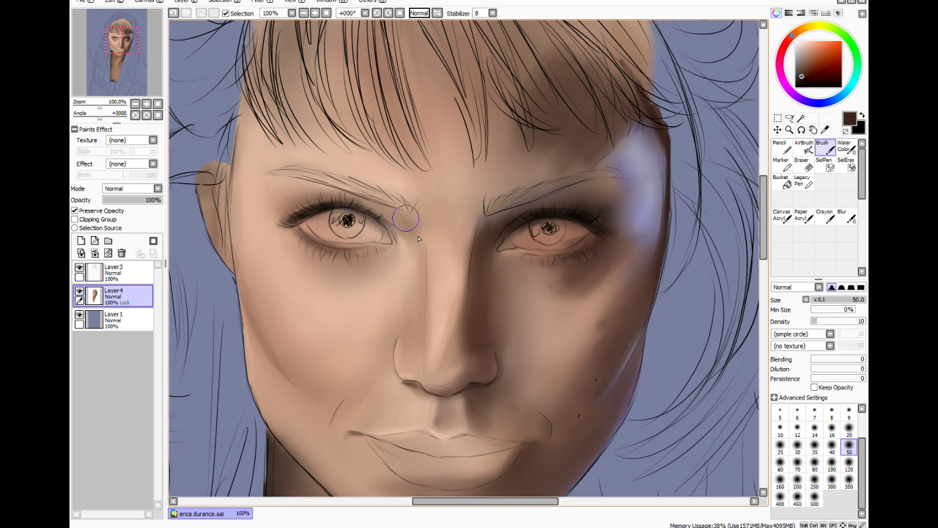
Pick white and paint highlights down the nose bridge and onto the upper lip's centre at size 80 and density 5
{"action": "left_click", "coordinate": [796, 42]}
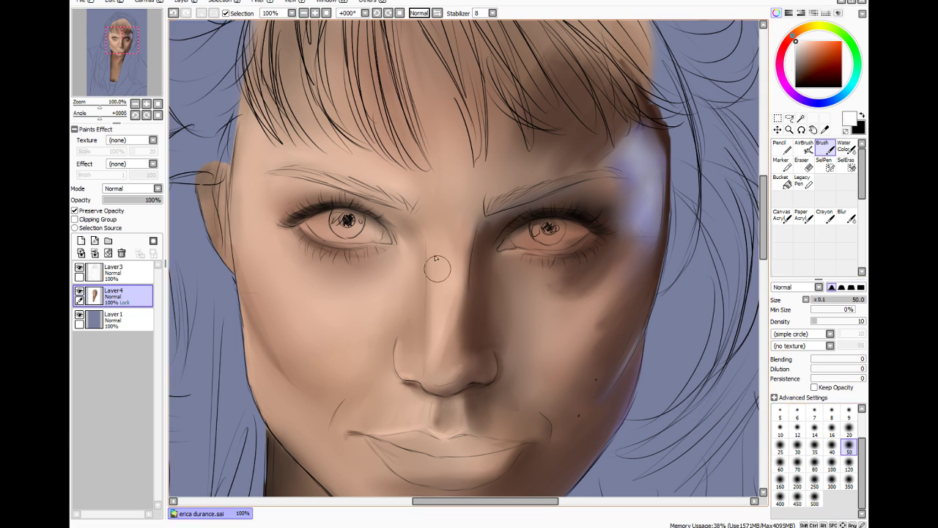
{"action": "left_click_drag", "start_coordinate": [435, 239], "coordinate": [436, 293]}
{"action": "key", "text": "ctrl+z"}
{"action": "left_click", "coordinate": [832, 431]}
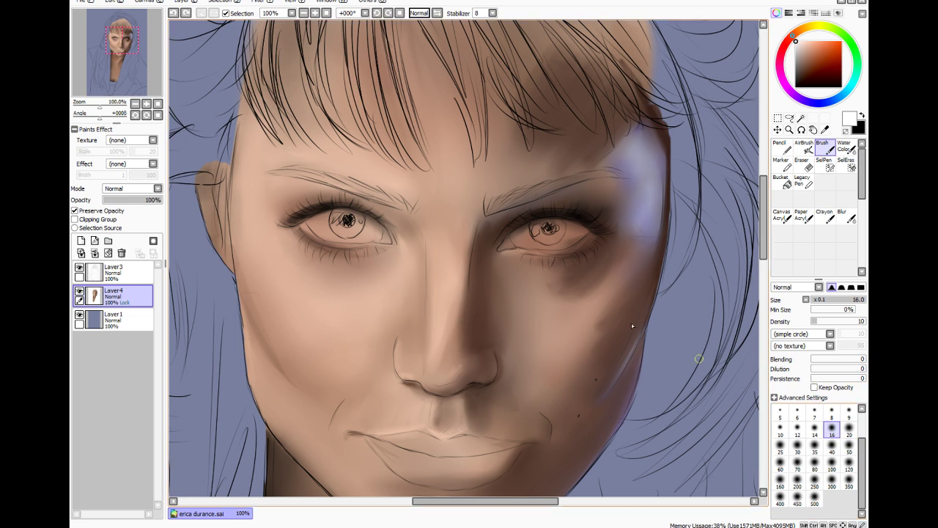
{"action": "left_click", "coordinate": [815, 463]}
{"action": "left_click", "coordinate": [813, 321]}
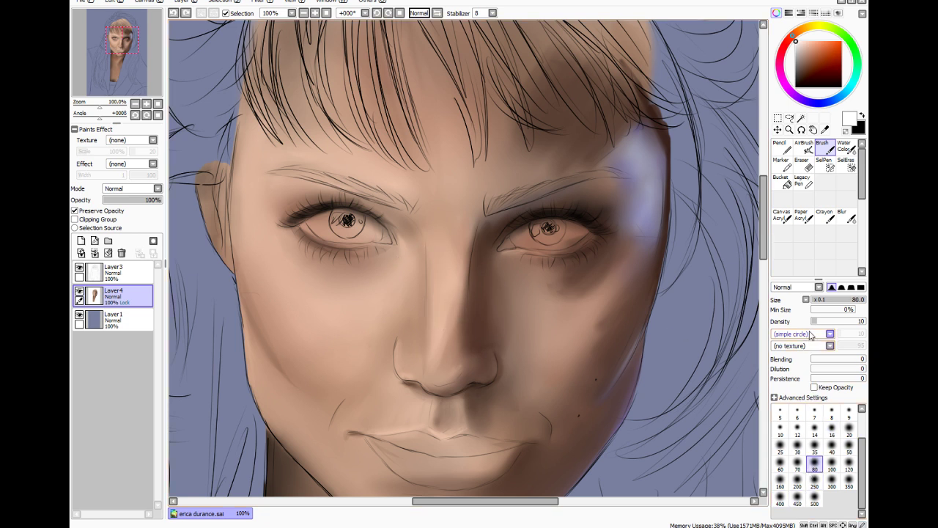
{"action": "mouse_move", "coordinate": [434, 249]}
{"action": "left_mouse_down"}
{"action": "mouse_move", "coordinate": [435, 333]}
{"action": "mouse_move", "coordinate": [436, 233]}
{"action": "mouse_move", "coordinate": [433, 278]}
{"action": "mouse_move", "coordinate": [426, 227]}
{"action": "mouse_move", "coordinate": [398, 208]}
{"action": "mouse_move", "coordinate": [418, 220]}
{"action": "mouse_move", "coordinate": [434, 255]}
{"action": "mouse_move", "coordinate": [422, 218]}
{"action": "mouse_move", "coordinate": [434, 284]}
{"action": "mouse_move", "coordinate": [433, 229]}
{"action": "left_mouse_up"}
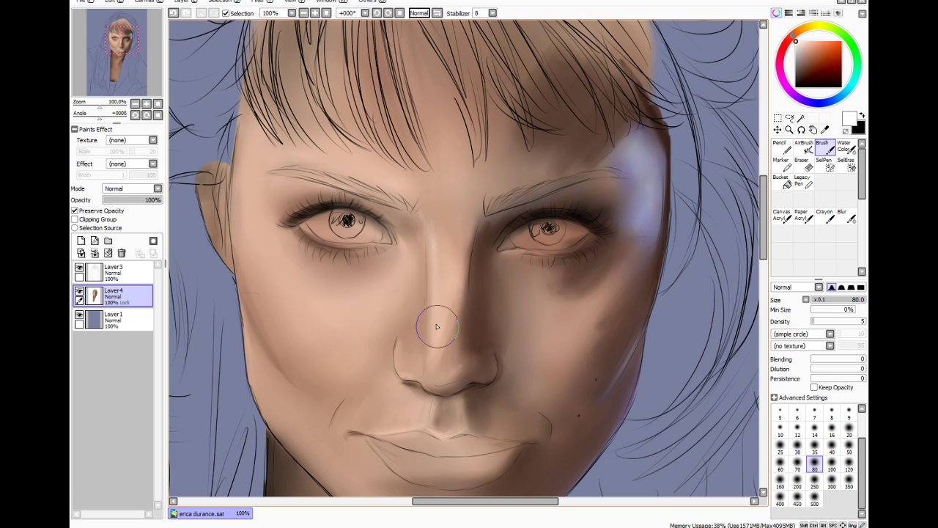
{"action": "mouse_move", "coordinate": [430, 358]}
{"action": "left_mouse_down"}
{"action": "mouse_move", "coordinate": [431, 379]}
{"action": "mouse_move", "coordinate": [435, 285]}
{"action": "mouse_move", "coordinate": [451, 370]}
{"action": "mouse_move", "coordinate": [437, 385]}
{"action": "mouse_move", "coordinate": [458, 435]}
{"action": "mouse_move", "coordinate": [434, 437]}
{"action": "mouse_move", "coordinate": [443, 432]}
{"action": "left_mouse_up"}
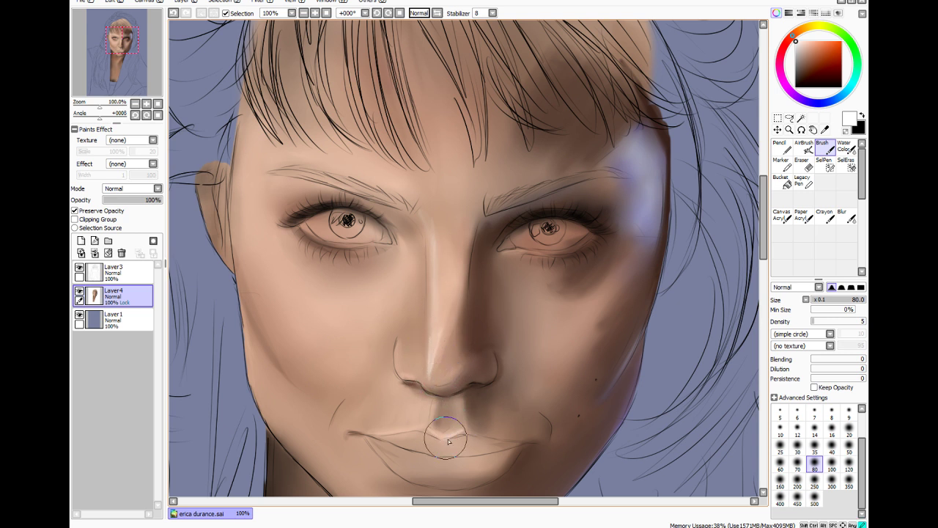
Add white highlights around the left eye's outer corner, upper cheek and brow, and from the left nostril toward the mouth corner
{"action": "mouse_move", "coordinate": [357, 431]}
{"action": "left_mouse_down"}
{"action": "mouse_move", "coordinate": [398, 431]}
{"action": "mouse_move", "coordinate": [353, 429]}
{"action": "mouse_move", "coordinate": [393, 426]}
{"action": "mouse_move", "coordinate": [355, 425]}
{"action": "mouse_move", "coordinate": [360, 398]}
{"action": "left_mouse_up"}
{"action": "left_click_drag", "start_coordinate": [286, 237], "coordinate": [289, 233]}
{"action": "mouse_move", "coordinate": [279, 243]}
{"action": "left_mouse_down"}
{"action": "mouse_move", "coordinate": [286, 249]}
{"action": "mouse_move", "coordinate": [255, 215]}
{"action": "mouse_move", "coordinate": [283, 279]}
{"action": "mouse_move", "coordinate": [299, 278]}
{"action": "left_mouse_up"}
{"action": "mouse_move", "coordinate": [326, 172]}
{"action": "left_mouse_down"}
{"action": "mouse_move", "coordinate": [386, 199]}
{"action": "mouse_move", "coordinate": [327, 168]}
{"action": "mouse_move", "coordinate": [260, 162]}
{"action": "mouse_move", "coordinate": [313, 156]}
{"action": "mouse_move", "coordinate": [300, 176]}
{"action": "mouse_move", "coordinate": [318, 177]}
{"action": "mouse_move", "coordinate": [298, 183]}
{"action": "mouse_move", "coordinate": [313, 185]}
{"action": "mouse_move", "coordinate": [279, 177]}
{"action": "mouse_move", "coordinate": [391, 207]}
{"action": "mouse_move", "coordinate": [403, 257]}
{"action": "mouse_move", "coordinate": [399, 246]}
{"action": "mouse_move", "coordinate": [439, 232]}
{"action": "mouse_move", "coordinate": [479, 242]}
{"action": "mouse_move", "coordinate": [459, 248]}
{"action": "mouse_move", "coordinate": [512, 253]}
{"action": "mouse_move", "coordinate": [508, 207]}
{"action": "left_mouse_up"}
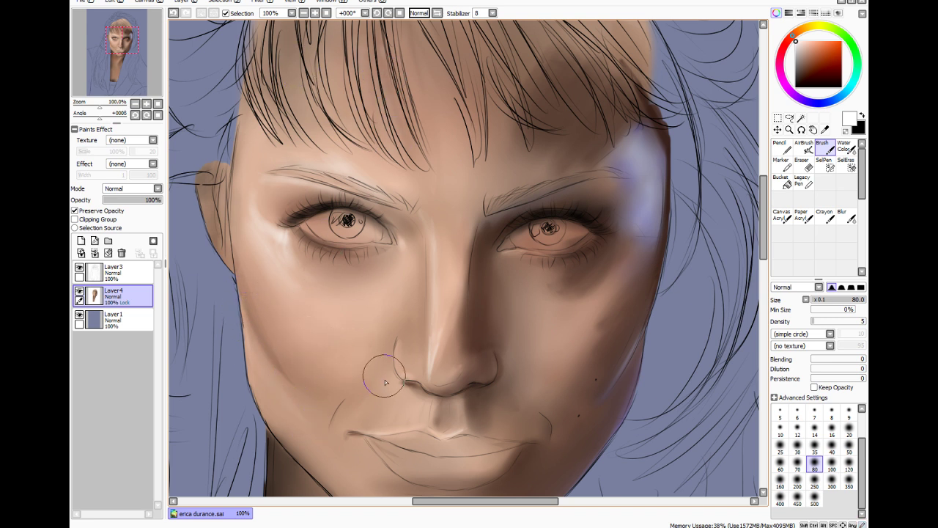
{"action": "mouse_move", "coordinate": [384, 377]}
{"action": "left_mouse_down"}
{"action": "mouse_move", "coordinate": [388, 367]}
{"action": "mouse_move", "coordinate": [398, 384]}
{"action": "mouse_move", "coordinate": [389, 365]}
{"action": "mouse_move", "coordinate": [373, 383]}
{"action": "left_mouse_up"}
{"action": "left_click_drag", "start_coordinate": [387, 348], "coordinate": [376, 382]}
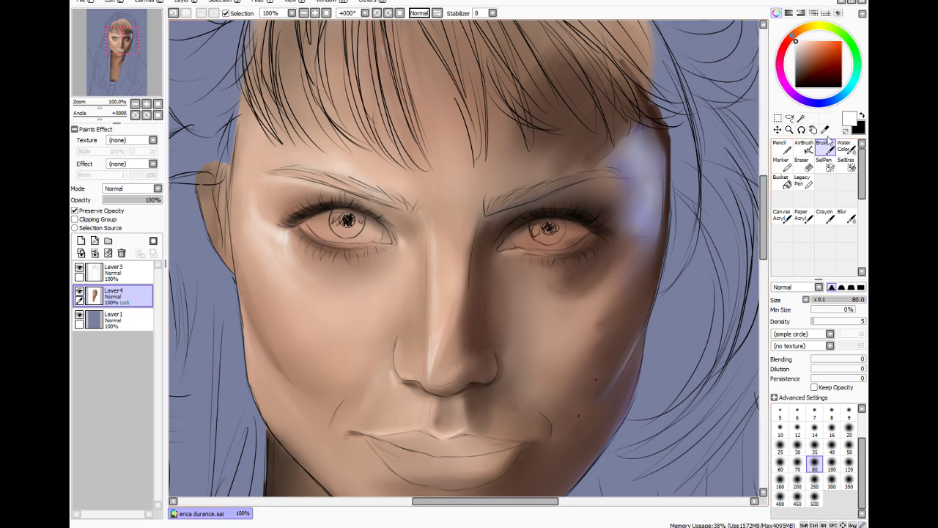
Pick a pale peach and brush it between the left nostril and mouth corner at size 35 and density 5
{"action": "left_click", "coordinate": [799, 32]}
{"action": "left_click", "coordinate": [804, 41]}
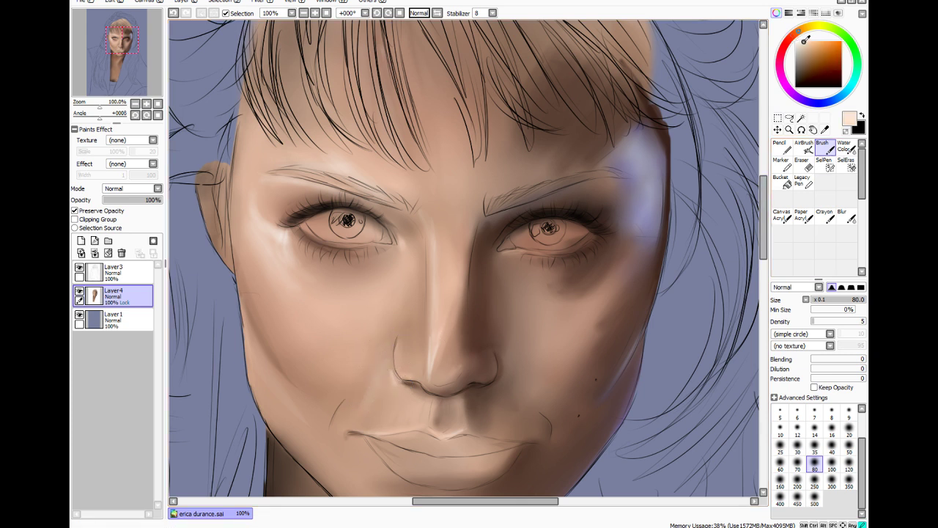
{"action": "left_click", "coordinate": [832, 430]}
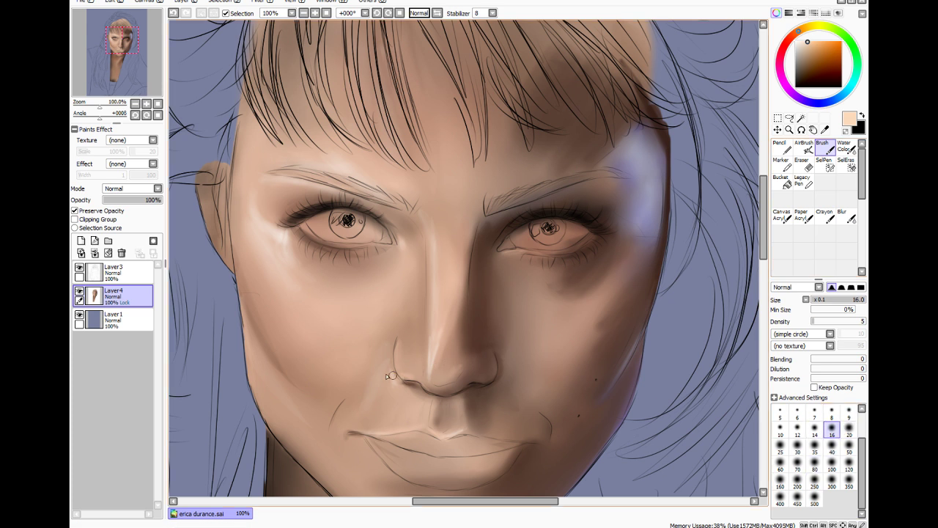
{"action": "left_click", "coordinate": [814, 447]}
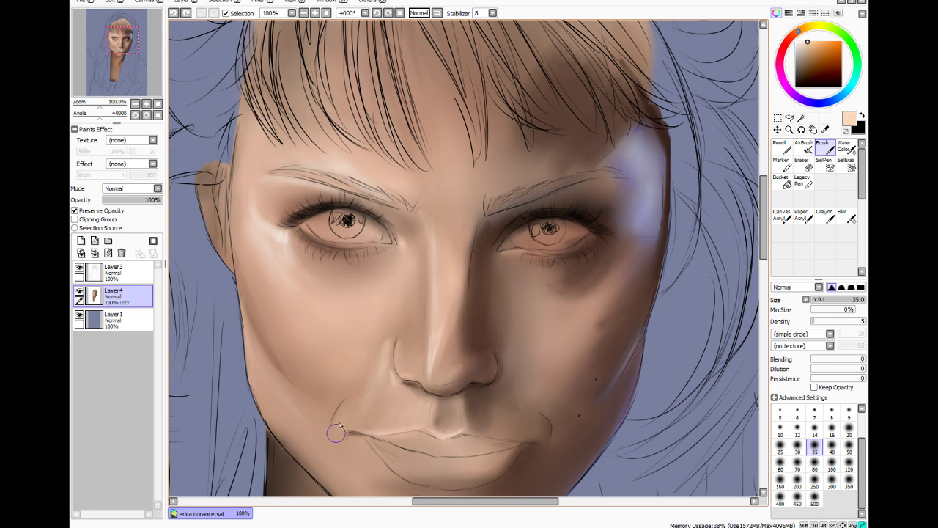
{"action": "left_click_drag", "start_coordinate": [342, 414], "coordinate": [372, 401]}
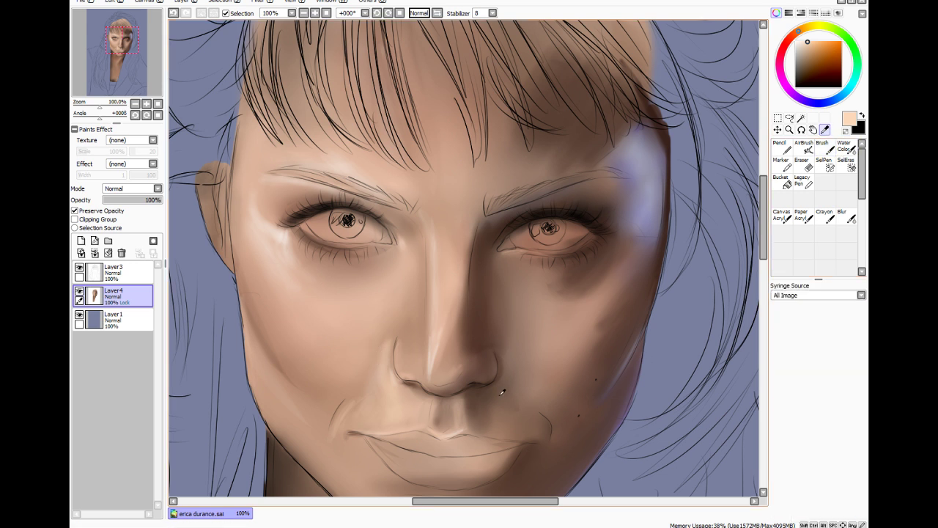
Pick a golden yellow and softly tint the left side of the face at size 250 and density 5, then blur the right cheek
{"action": "left_click", "coordinate": [726, 206], "text": "alt"}
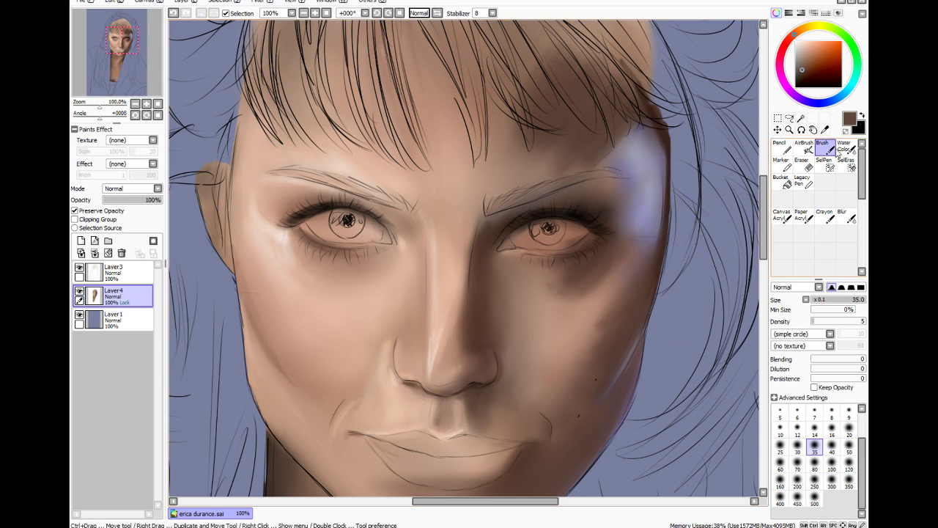
{"action": "left_click", "coordinate": [825, 130]}
{"action": "left_click", "coordinate": [365, 181]}
{"action": "key", "text": "b"}
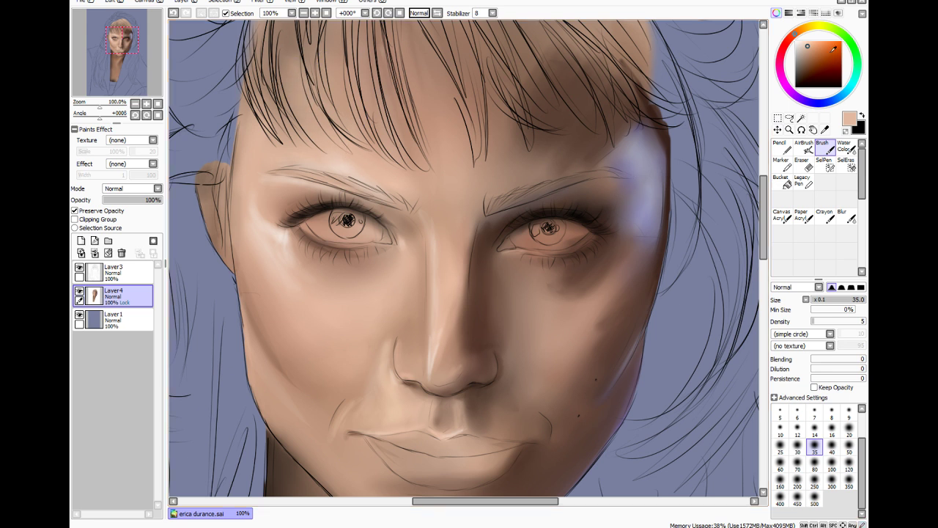
{"action": "left_click", "coordinate": [813, 27]}
{"action": "left_click", "coordinate": [808, 28]}
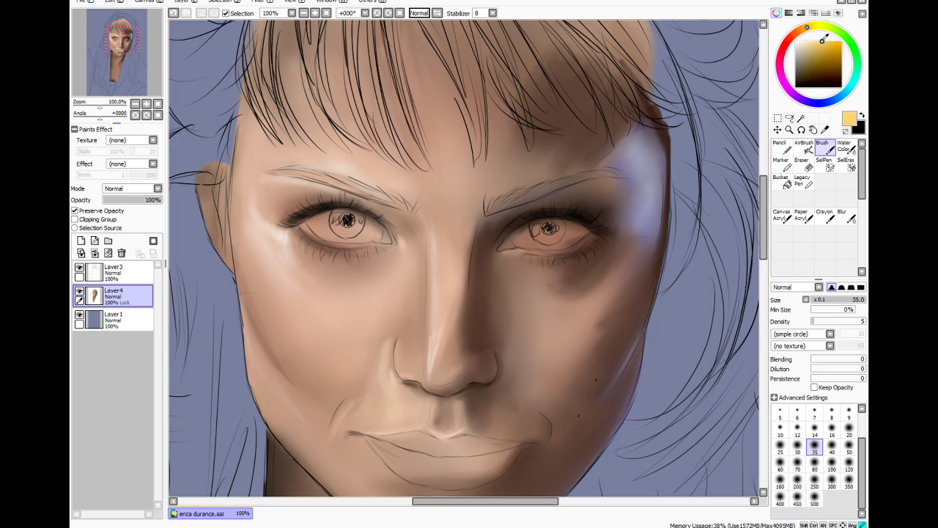
{"action": "left_click", "coordinate": [815, 482]}
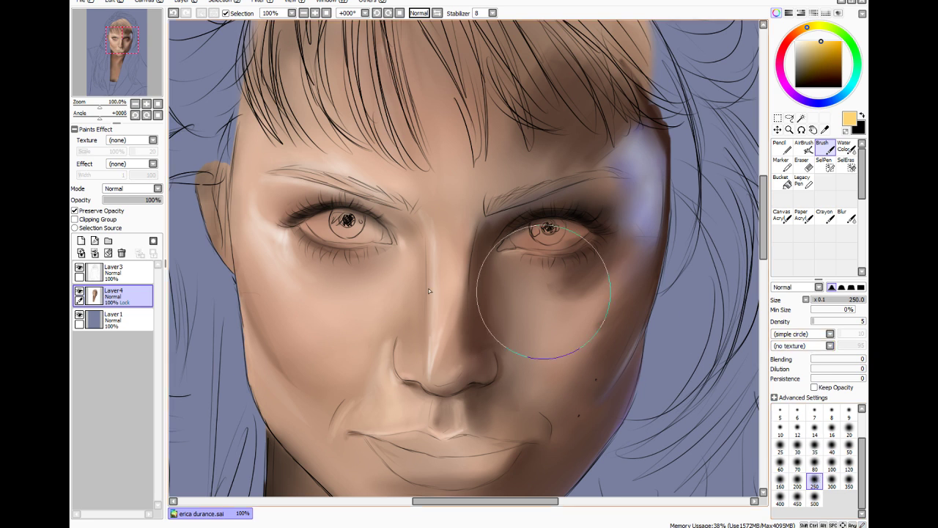
{"action": "mouse_move", "coordinate": [279, 239]}
{"action": "left_mouse_down"}
{"action": "mouse_move", "coordinate": [400, 274]}
{"action": "mouse_move", "coordinate": [290, 285]}
{"action": "mouse_move", "coordinate": [312, 427]}
{"action": "mouse_move", "coordinate": [313, 393]}
{"action": "mouse_move", "coordinate": [285, 403]}
{"action": "mouse_move", "coordinate": [335, 356]}
{"action": "mouse_move", "coordinate": [369, 203]}
{"action": "mouse_move", "coordinate": [415, 254]}
{"action": "mouse_move", "coordinate": [444, 339]}
{"action": "mouse_move", "coordinate": [438, 272]}
{"action": "mouse_move", "coordinate": [348, 174]}
{"action": "mouse_move", "coordinate": [448, 184]}
{"action": "mouse_move", "coordinate": [316, 184]}
{"action": "mouse_move", "coordinate": [279, 170]}
{"action": "left_mouse_up"}
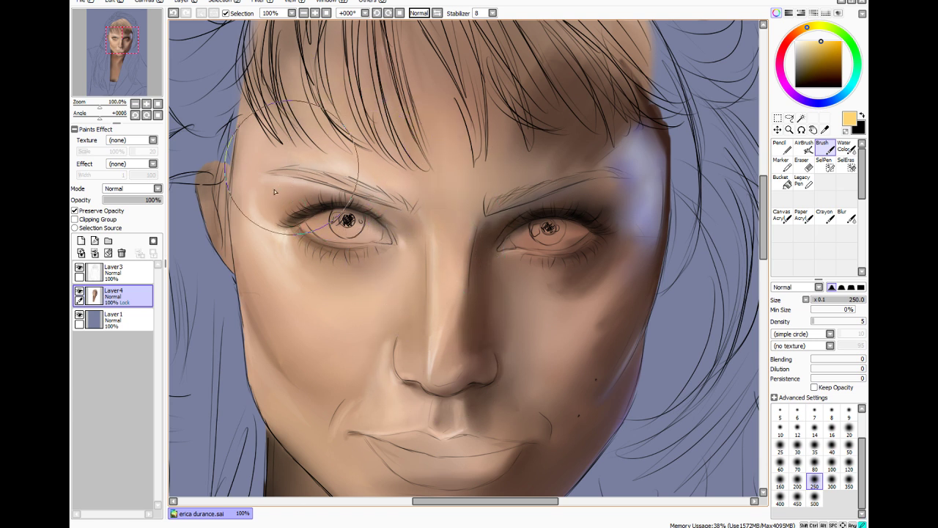
{"action": "scroll", "coordinate": [755, 245], "scroll_direction": "down", "scroll_amount": 3}
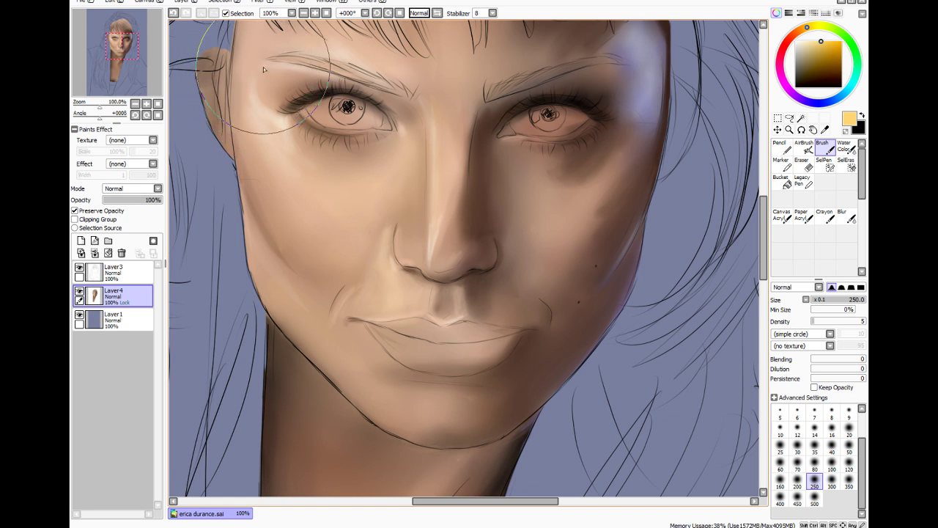
{"action": "left_click", "coordinate": [848, 218]}
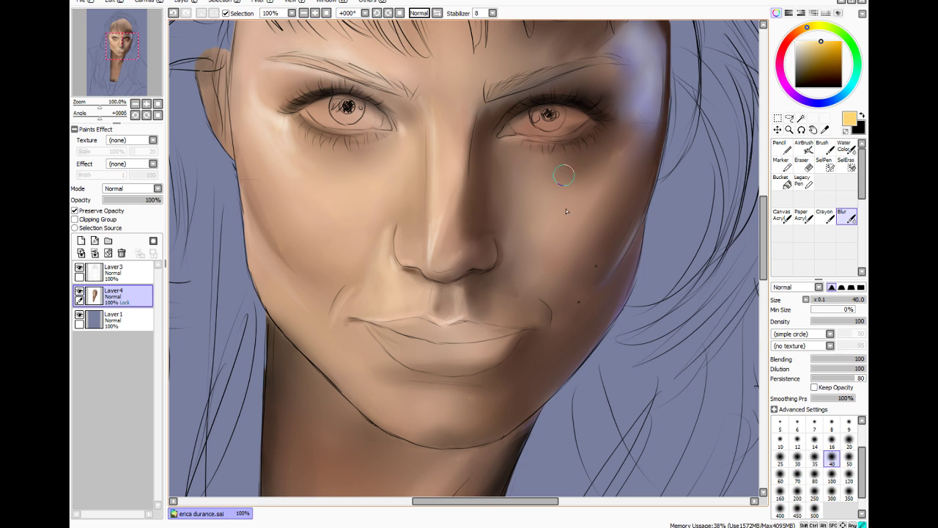
Pick a muted dark blue and try tinting the right cheek with the brush at size 250 and density 5
{"action": "left_click", "coordinate": [823, 102]}
{"action": "left_click", "coordinate": [815, 56]}
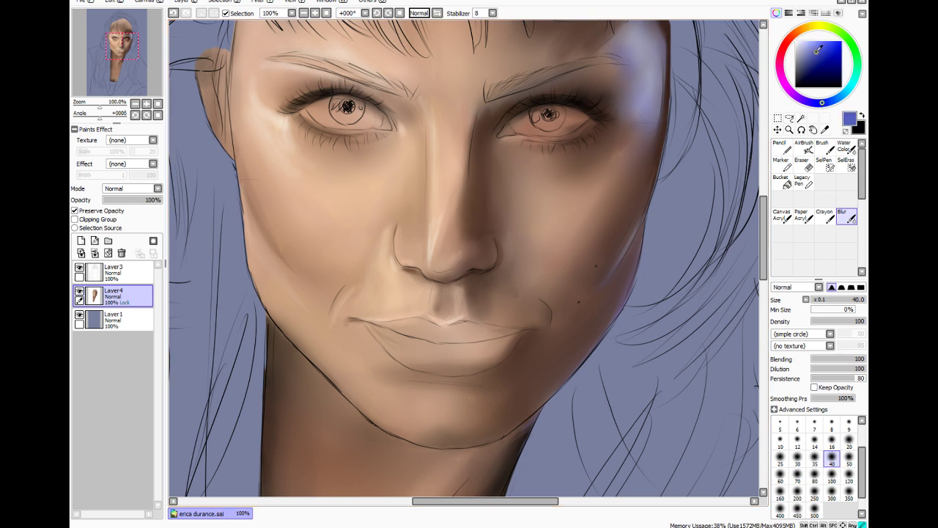
{"action": "left_click", "coordinate": [813, 60]}
{"action": "left_click", "coordinate": [822, 148]}
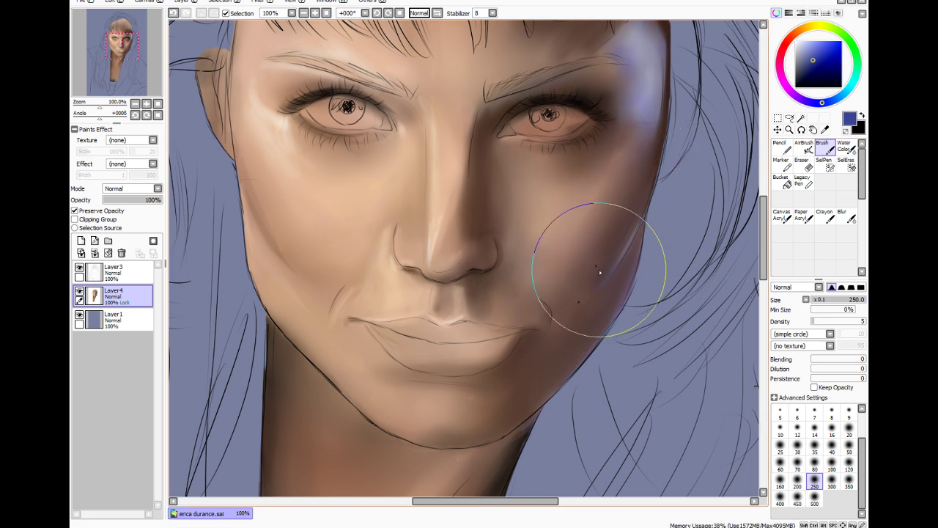
{"action": "key", "text": "ctrl+z"}
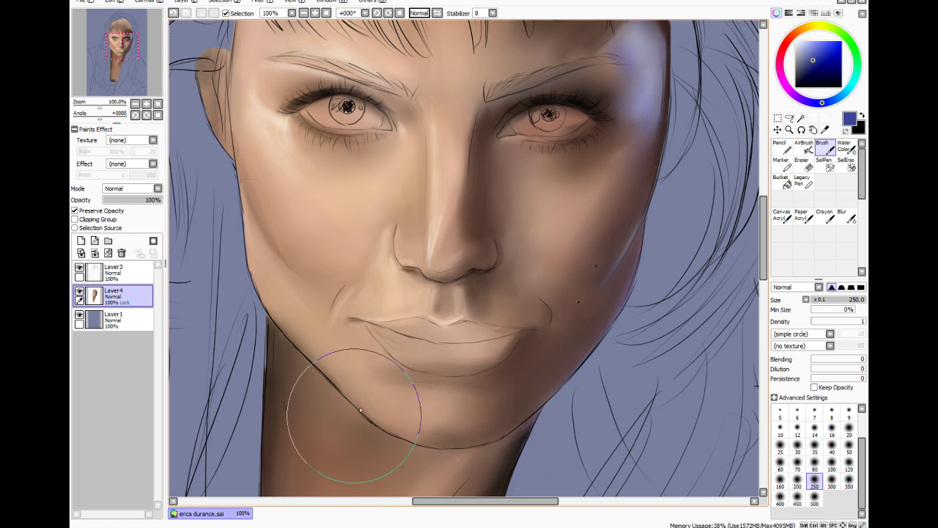
Blend the right cheek's shading with Blur at size 40 and density 62
{"action": "scroll", "coordinate": [373, 417], "scroll_direction": "down", "scroll_amount": 4}
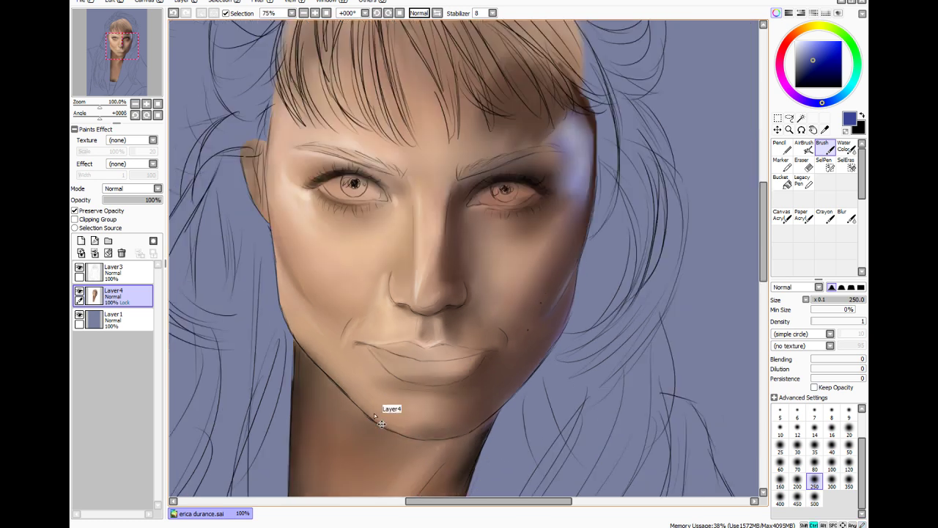
{"action": "scroll", "coordinate": [375, 416], "scroll_direction": "down", "scroll_amount": 2}
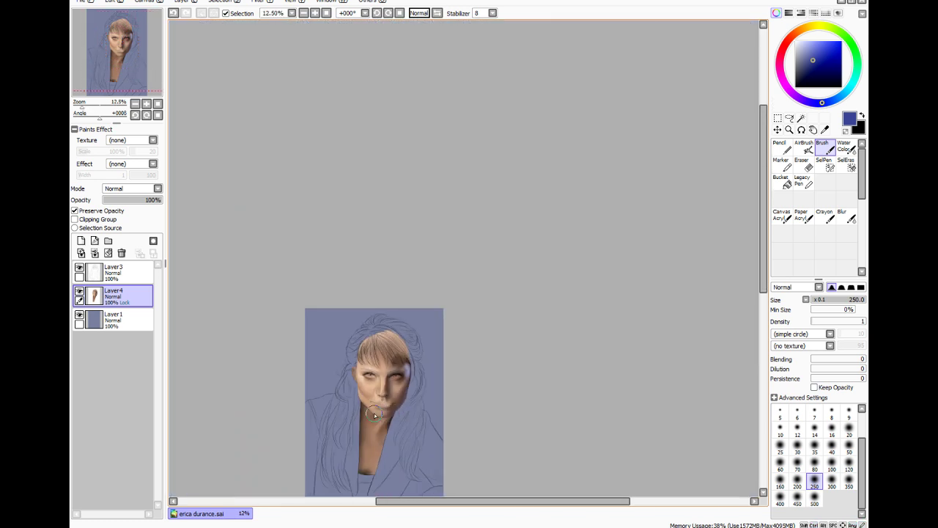
{"action": "scroll", "coordinate": [374, 416], "scroll_direction": "up", "scroll_amount": 4}
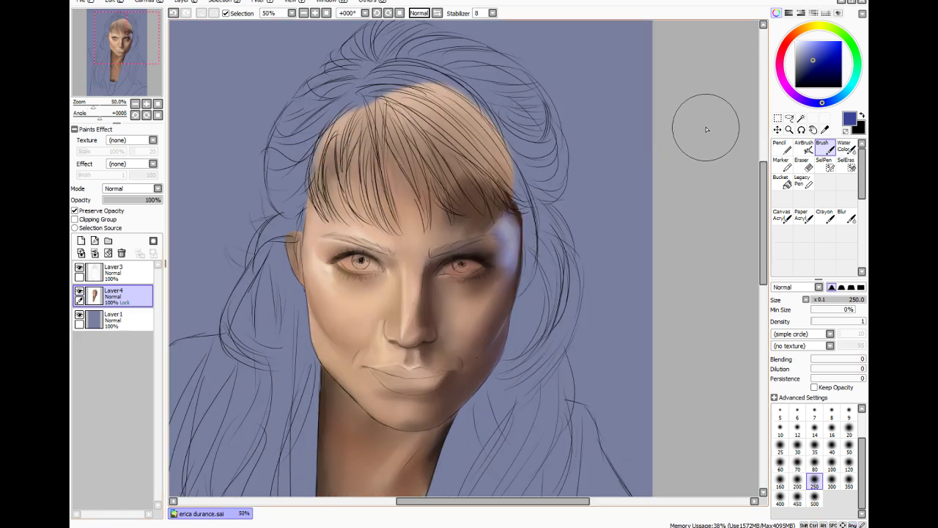
{"action": "left_click", "coordinate": [849, 220]}
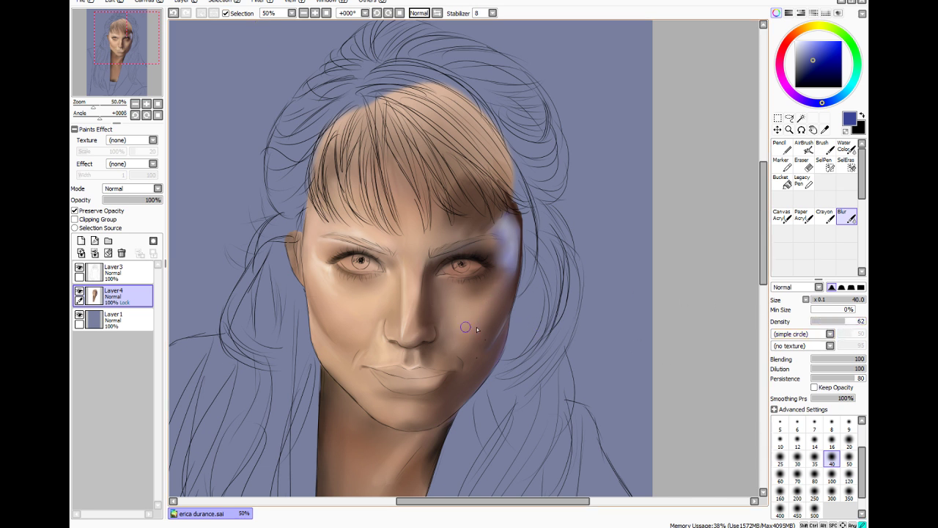
Pick black and lightly darken the rim light at the right temple with the brush at size 50 and density 4
{"action": "left_click", "coordinate": [796, 87]}
{"action": "left_click", "coordinate": [825, 148]}
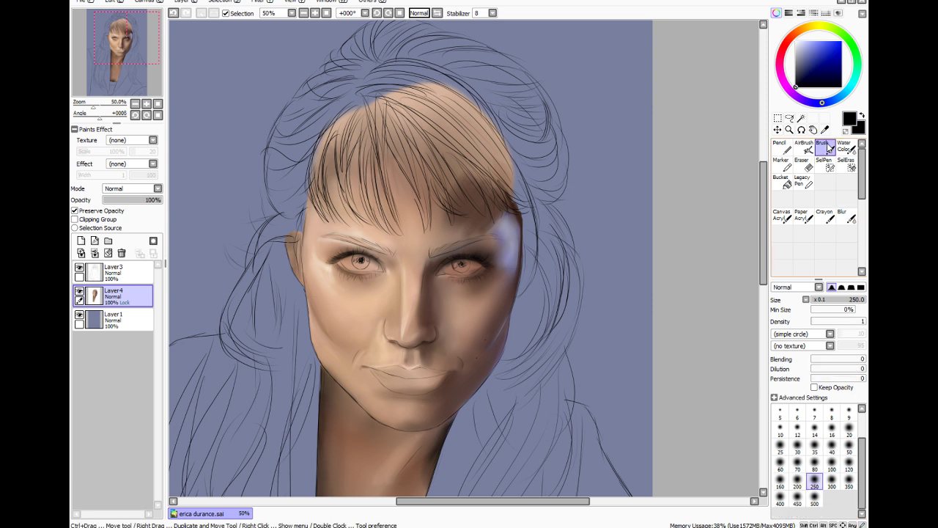
{"action": "left_click", "coordinate": [815, 446]}
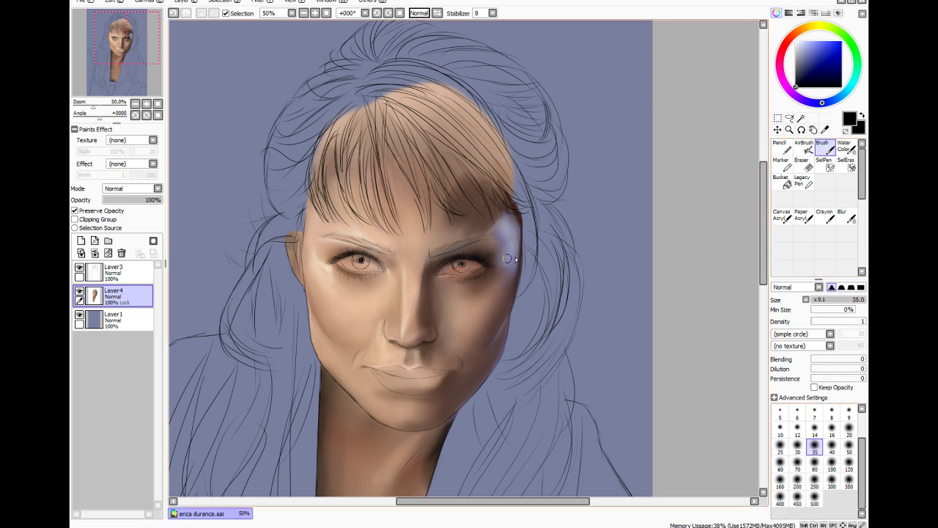
{"action": "left_click", "coordinate": [849, 445]}
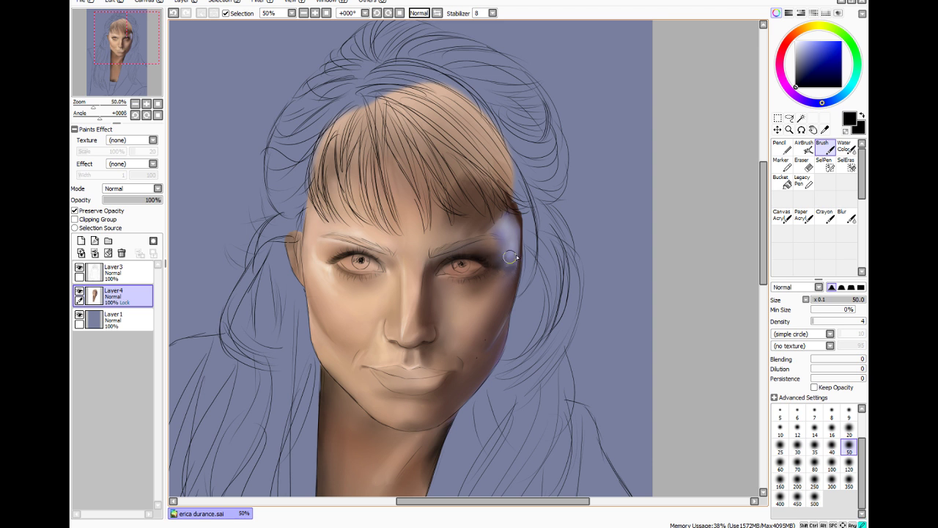
{"action": "key", "text": "ctrl+z"}
{"action": "key", "text": "ctrl+y"}
Pick a warm red and brush a soft blush onto the left cheek at size 120 and density 4, undoing the last stroke
{"action": "left_click", "coordinate": [788, 43]}
{"action": "left_click", "coordinate": [826, 46]}
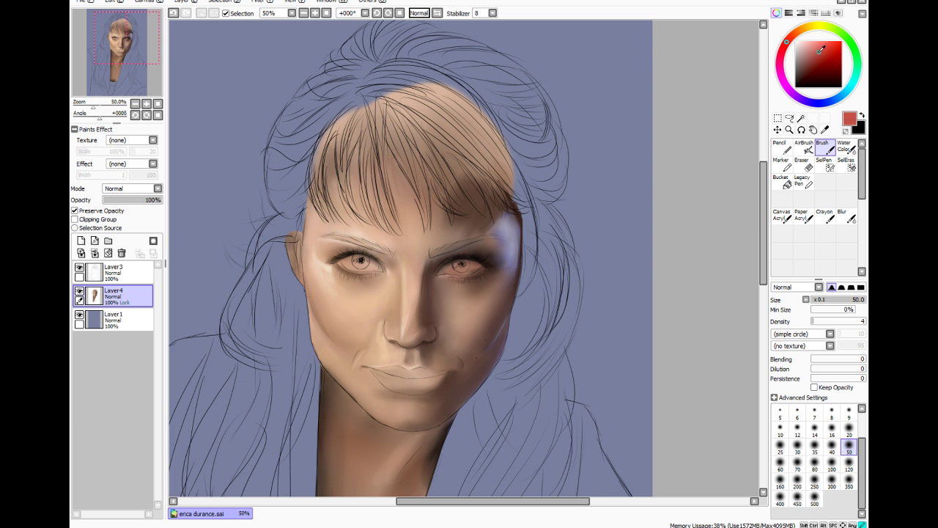
{"action": "left_click", "coordinate": [814, 464]}
{"action": "left_click", "coordinate": [849, 464]}
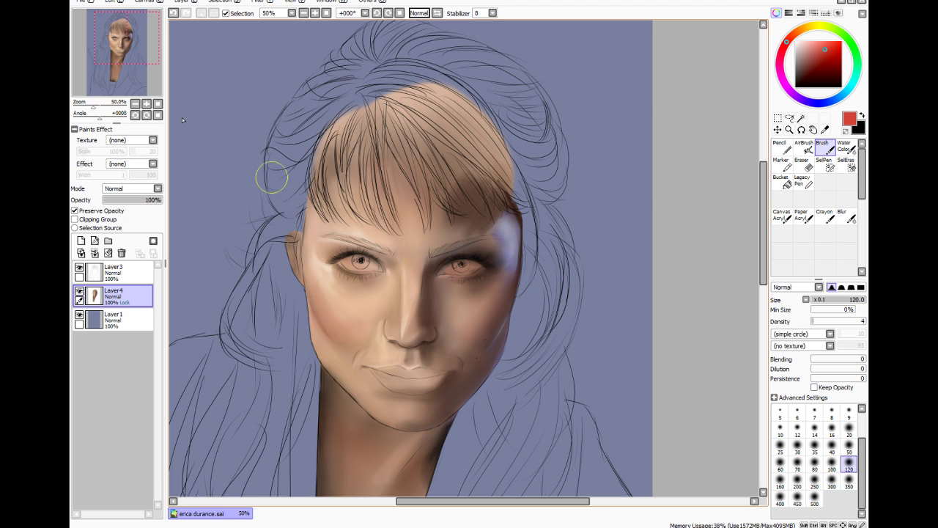
{"action": "key", "text": "ctrl+z"}
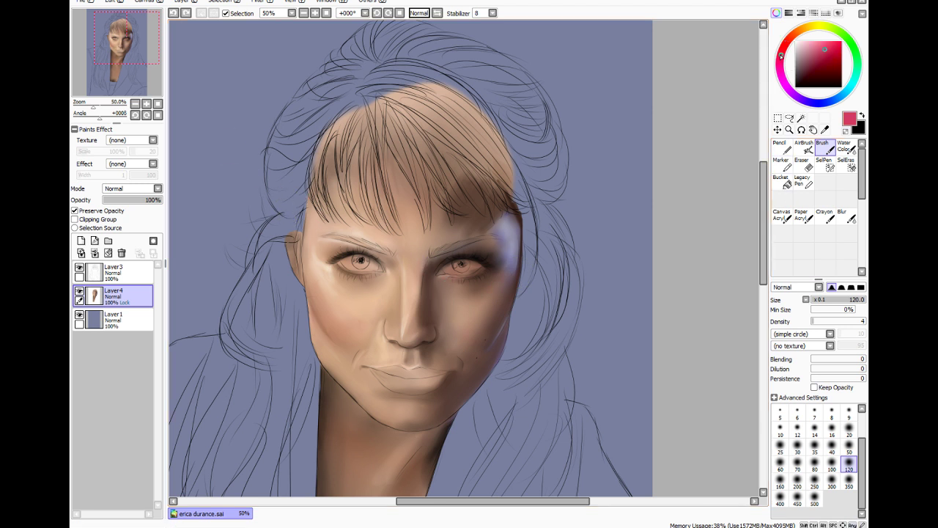
Brush crimson and a very dark red over the right cheek and along the face's right edge at size 120 and density 4
{"action": "left_click_drag", "start_coordinate": [480, 333], "coordinate": [525, 280]}
{"action": "left_click", "coordinate": [810, 78]}
{"action": "left_click_drag", "start_coordinate": [492, 331], "coordinate": [527, 239]}
Shade the neck's left edge and base with dark red at size 120, and glaze the whole neck at size 250
{"action": "left_click_drag", "start_coordinate": [494, 503], "coordinate": [478, 523]}
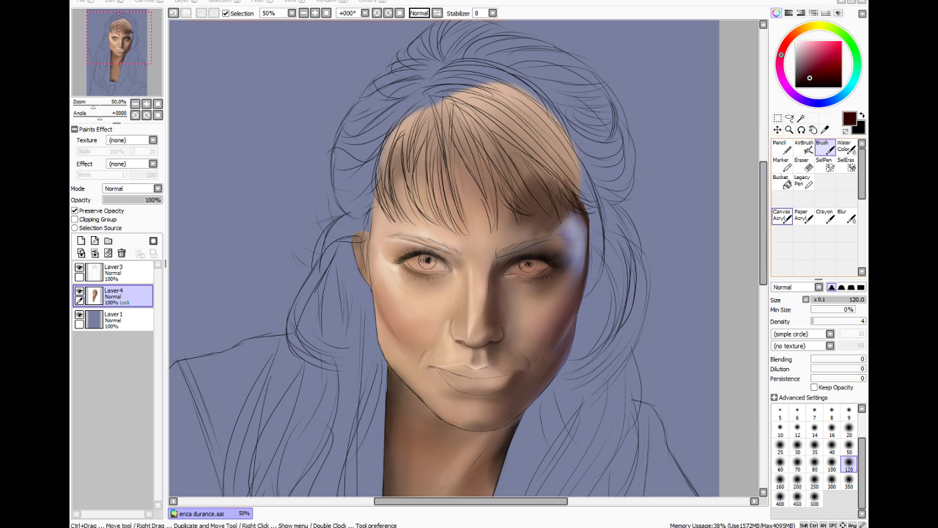
{"action": "left_click_drag", "start_coordinate": [761, 213], "coordinate": [755, 270]}
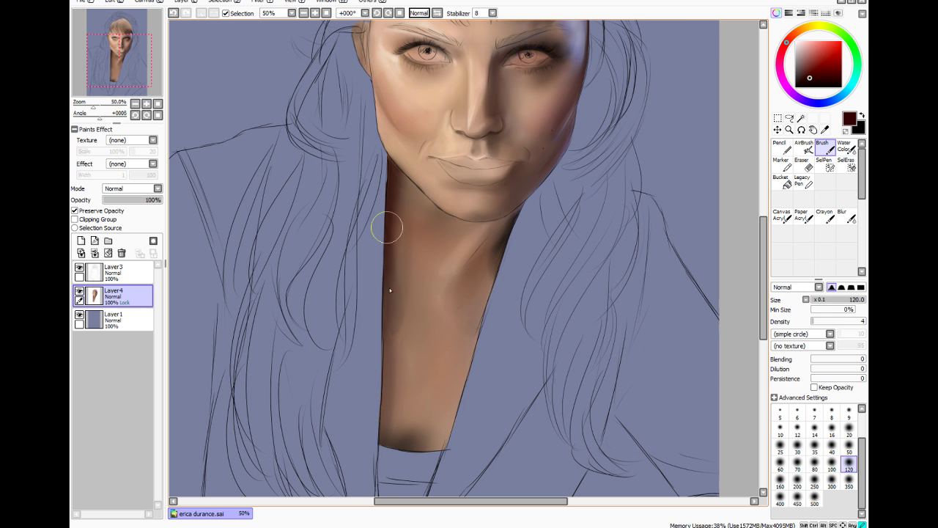
{"action": "left_click_drag", "start_coordinate": [388, 226], "coordinate": [408, 450]}
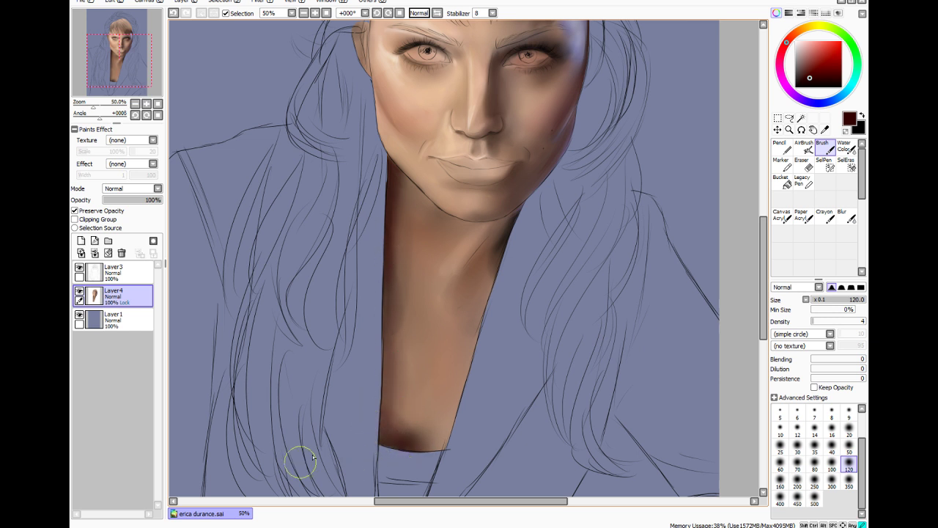
{"action": "left_click", "coordinate": [814, 481]}
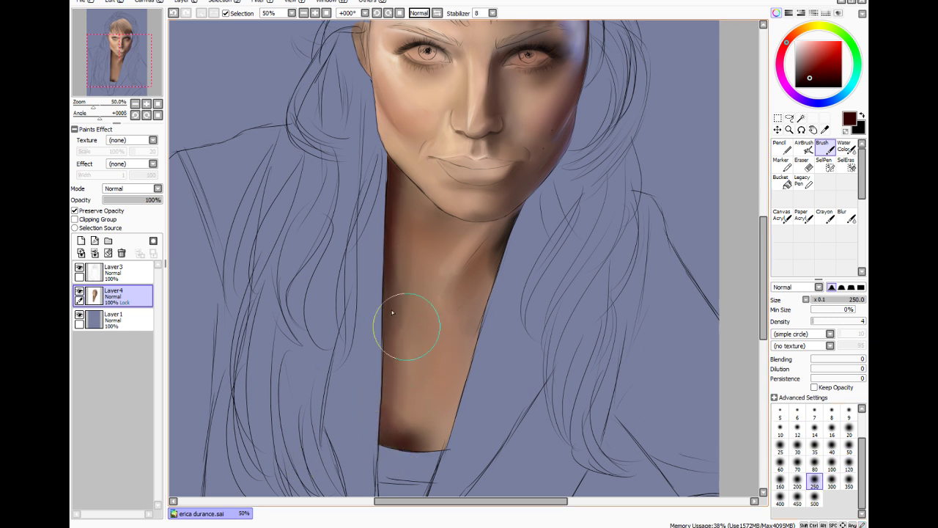
{"action": "mouse_move", "coordinate": [408, 318]}
{"action": "left_mouse_down"}
{"action": "mouse_move", "coordinate": [429, 285]}
{"action": "mouse_move", "coordinate": [471, 291]}
{"action": "mouse_move", "coordinate": [465, 405]}
{"action": "mouse_move", "coordinate": [416, 351]}
{"action": "mouse_move", "coordinate": [455, 380]}
{"action": "mouse_move", "coordinate": [449, 431]}
{"action": "mouse_move", "coordinate": [477, 337]}
{"action": "left_mouse_up"}
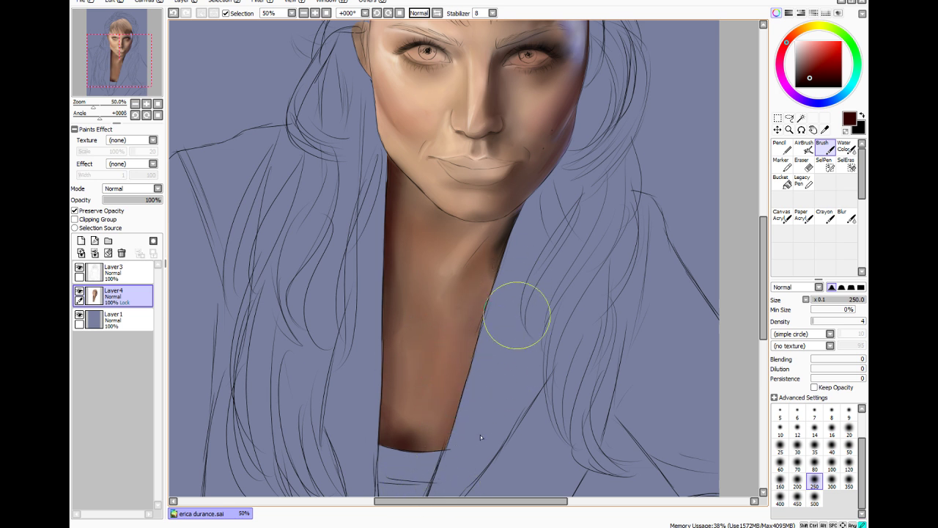
Deepen the neck shadows beneath the jaw on both sides with dark red-brown at size 80 and density 4
{"action": "left_click", "coordinate": [815, 462]}
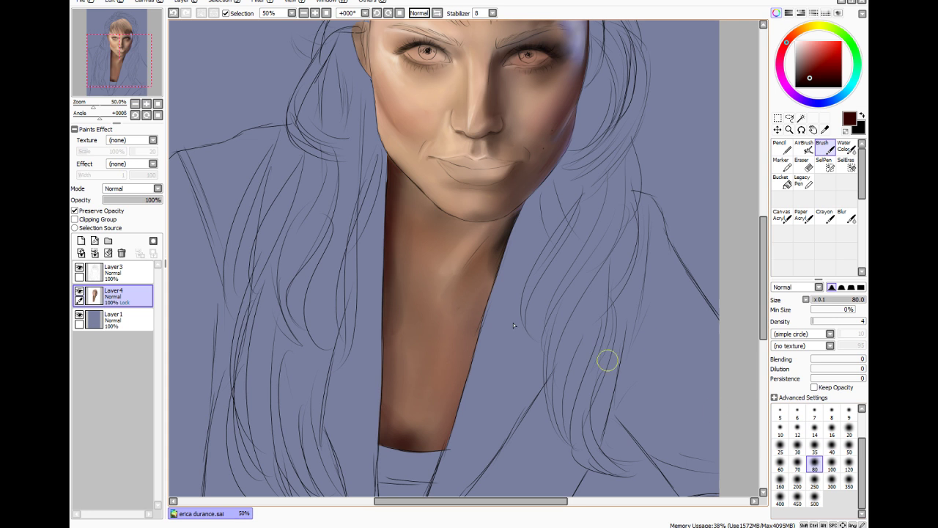
{"action": "mouse_move", "coordinate": [484, 237]}
{"action": "left_mouse_down"}
{"action": "mouse_move", "coordinate": [492, 247]}
{"action": "mouse_move", "coordinate": [481, 247]}
{"action": "mouse_move", "coordinate": [503, 216]}
{"action": "mouse_move", "coordinate": [534, 213]}
{"action": "left_mouse_up"}
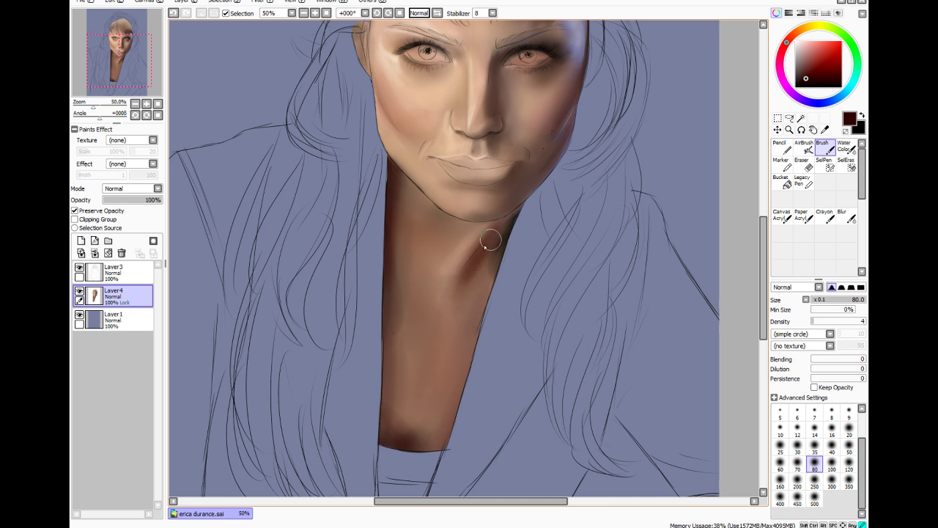
{"action": "mouse_move", "coordinate": [490, 240]}
{"action": "left_mouse_down"}
{"action": "mouse_move", "coordinate": [524, 205]}
{"action": "mouse_move", "coordinate": [502, 223]}
{"action": "mouse_move", "coordinate": [521, 207]}
{"action": "mouse_move", "coordinate": [481, 275]}
{"action": "mouse_move", "coordinate": [520, 210]}
{"action": "mouse_move", "coordinate": [520, 246]}
{"action": "mouse_move", "coordinate": [500, 235]}
{"action": "mouse_move", "coordinate": [489, 315]}
{"action": "left_mouse_up"}
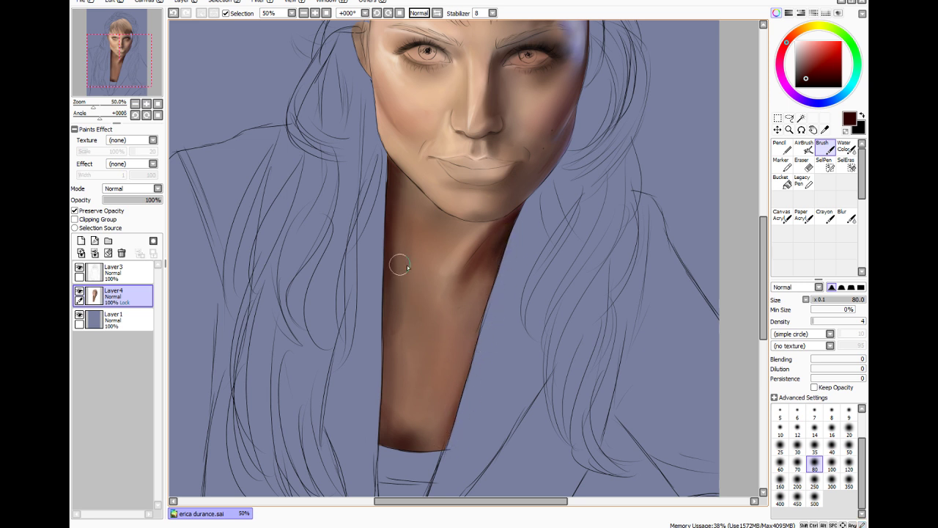
{"action": "mouse_move", "coordinate": [433, 267]}
{"action": "left_mouse_down"}
{"action": "mouse_move", "coordinate": [453, 237]}
{"action": "mouse_move", "coordinate": [401, 230]}
{"action": "mouse_move", "coordinate": [407, 190]}
{"action": "mouse_move", "coordinate": [422, 211]}
{"action": "mouse_move", "coordinate": [431, 206]}
{"action": "mouse_move", "coordinate": [417, 188]}
{"action": "left_mouse_up"}
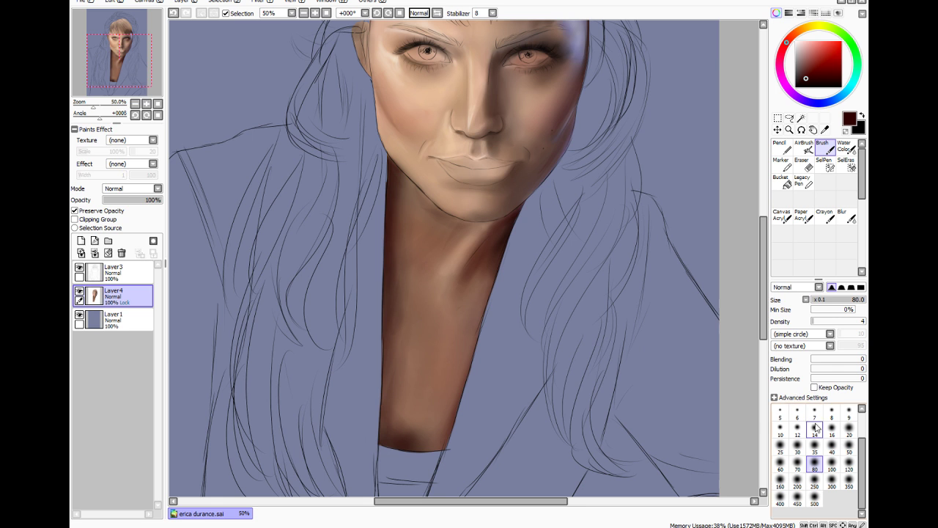
Darken the lower right and left sides of the neck with broad dark red-brown strokes at sizes 100 and 250
{"action": "left_click", "coordinate": [830, 474]}
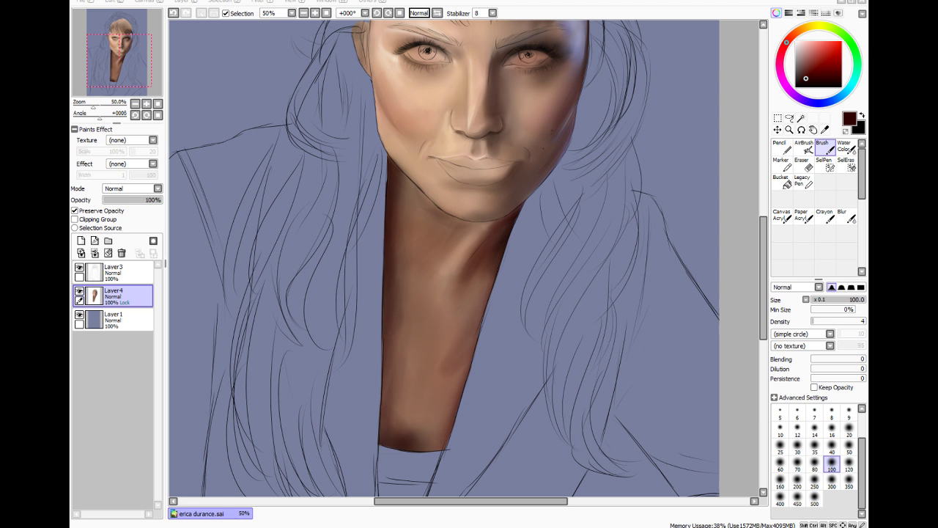
{"action": "left_click", "coordinate": [815, 482]}
{"action": "left_click_drag", "start_coordinate": [506, 271], "coordinate": [458, 409]}
{"action": "left_click_drag", "start_coordinate": [505, 293], "coordinate": [486, 403]}
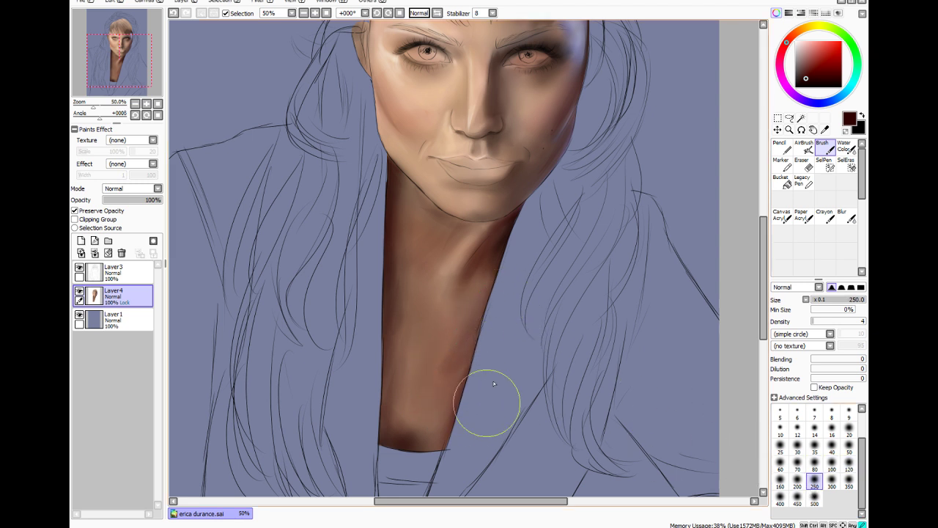
{"action": "left_click_drag", "start_coordinate": [383, 227], "coordinate": [403, 368]}
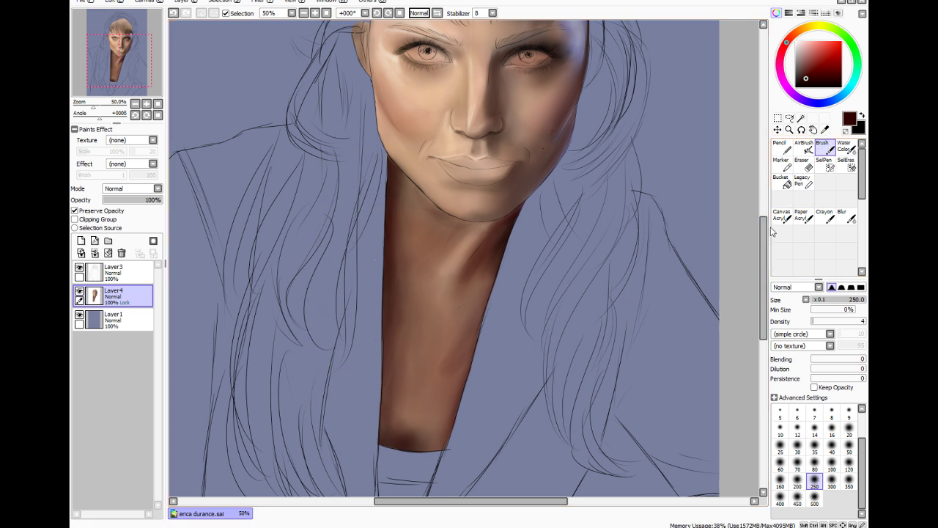
Redden the nose and its left side with dark red and brighter red at size 250 and density 4, undoing the last stroke
{"action": "left_click_drag", "start_coordinate": [765, 245], "coordinate": [769, 214]}
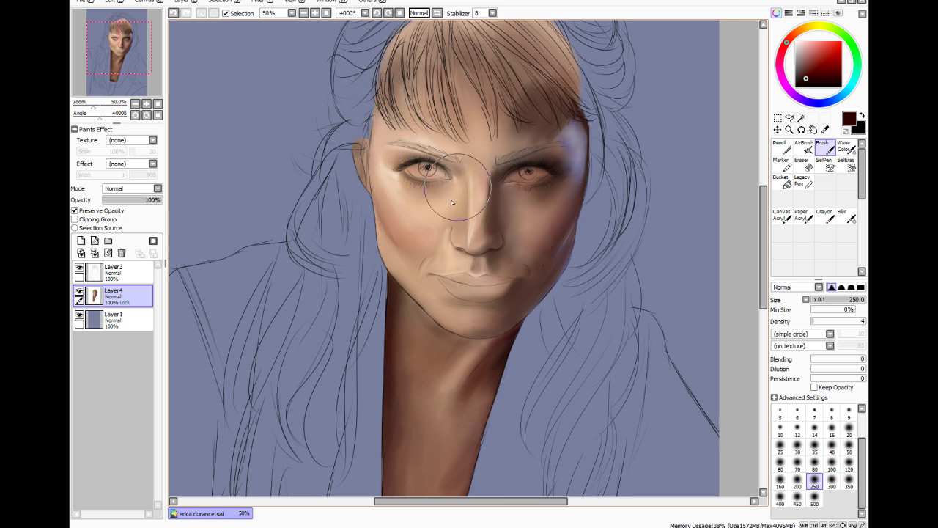
{"action": "left_click_drag", "start_coordinate": [452, 193], "coordinate": [437, 235]}
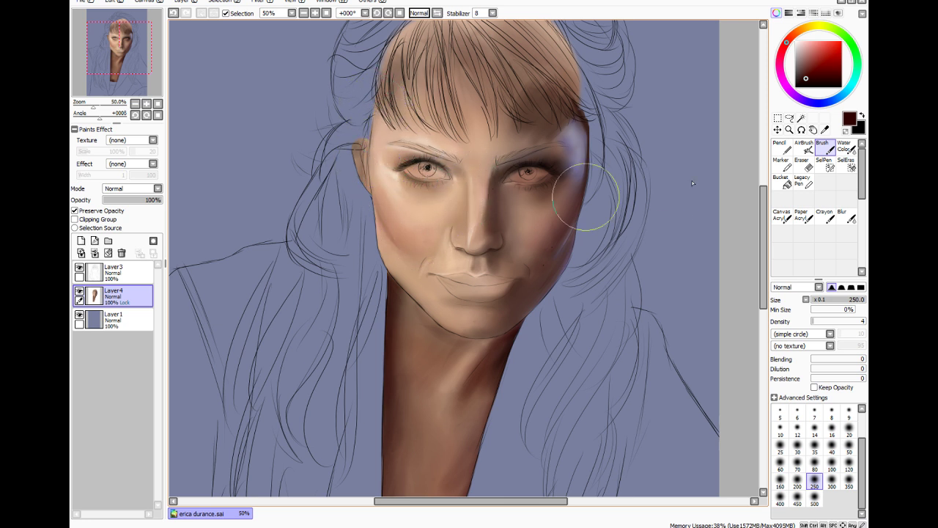
{"action": "left_click", "coordinate": [823, 52]}
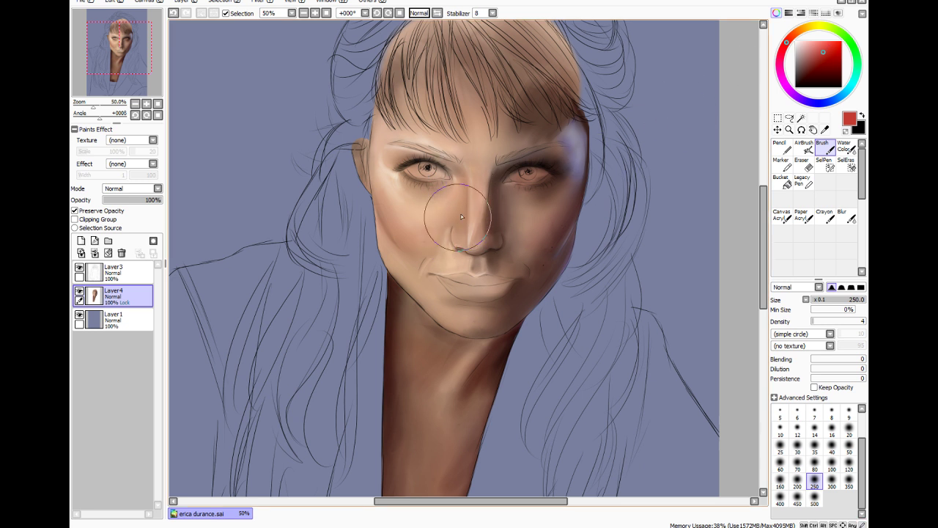
{"action": "left_click", "coordinate": [833, 54]}
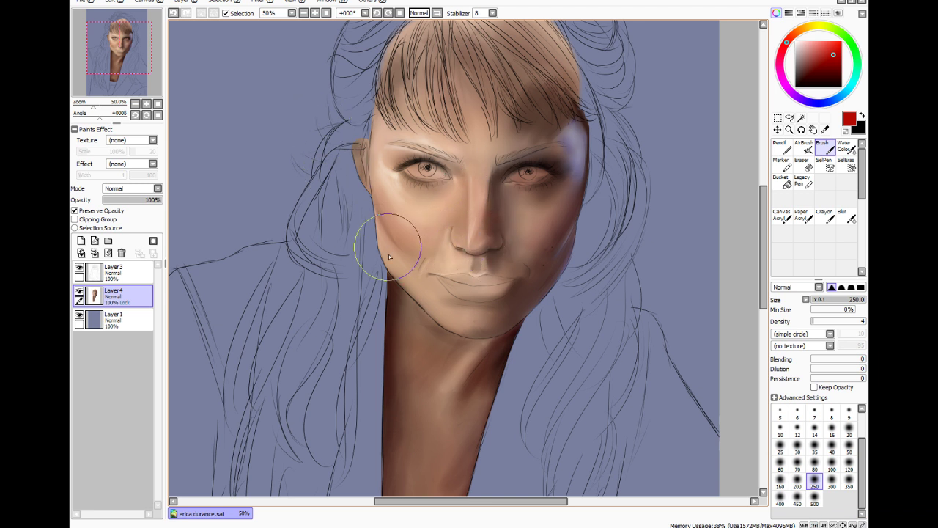
{"action": "key", "text": "ctrl+z"}
Pick a salmon tone for the left cheek and blend beneath the left eye with Blur at size 40 and density 62
{"action": "left_click", "coordinate": [820, 47]}
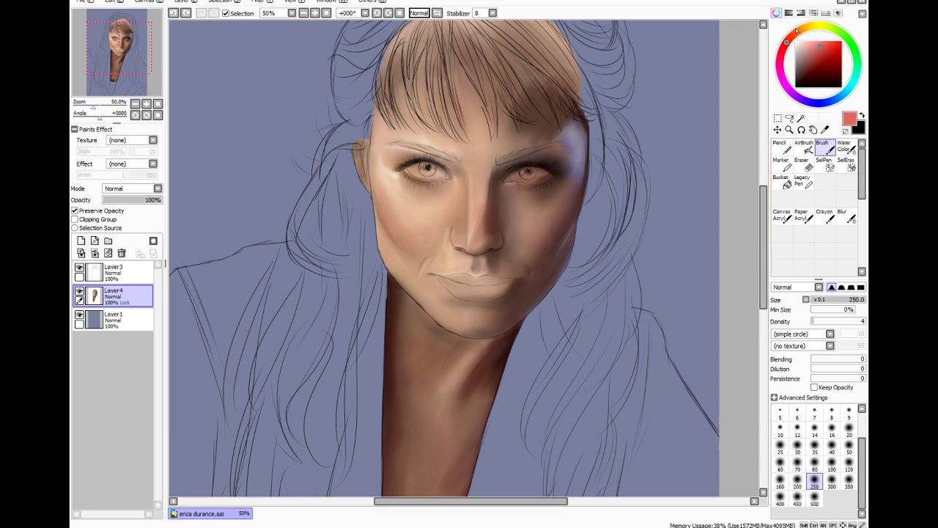
{"action": "left_click", "coordinate": [793, 36]}
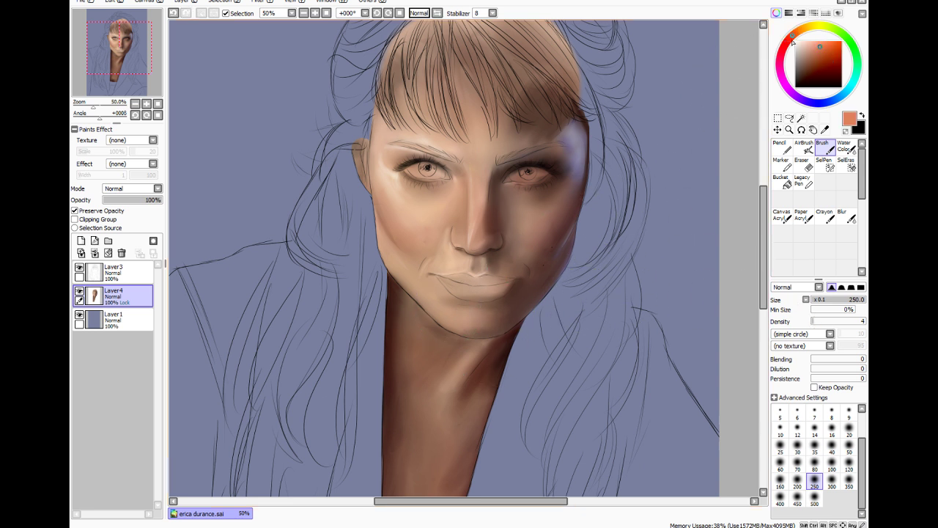
{"action": "left_click", "coordinate": [789, 38]}
{"action": "left_click", "coordinate": [847, 217]}
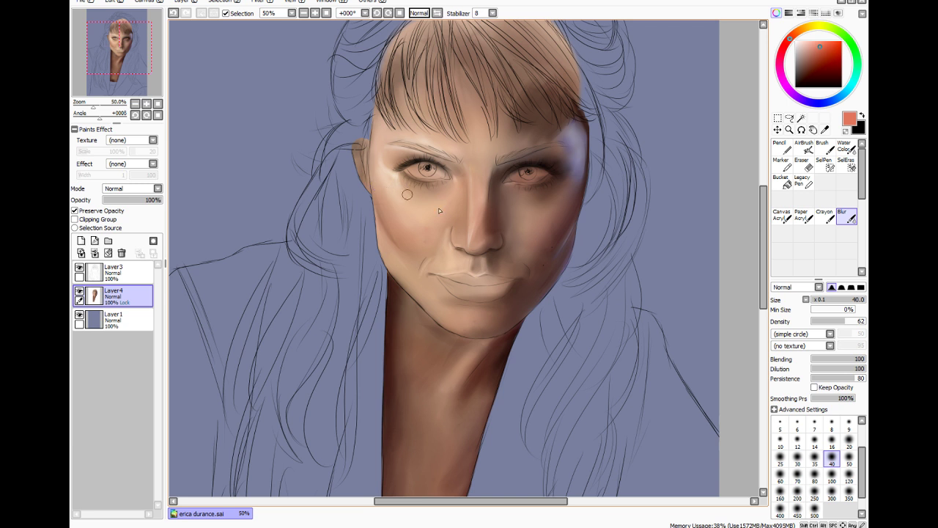
Soften the under-eye skin with Blur at density 100, and shade below the nose in dark red-brown with the Brush, ending at size 50
{"action": "left_click_drag", "start_coordinate": [851, 323], "coordinate": [867, 322]}
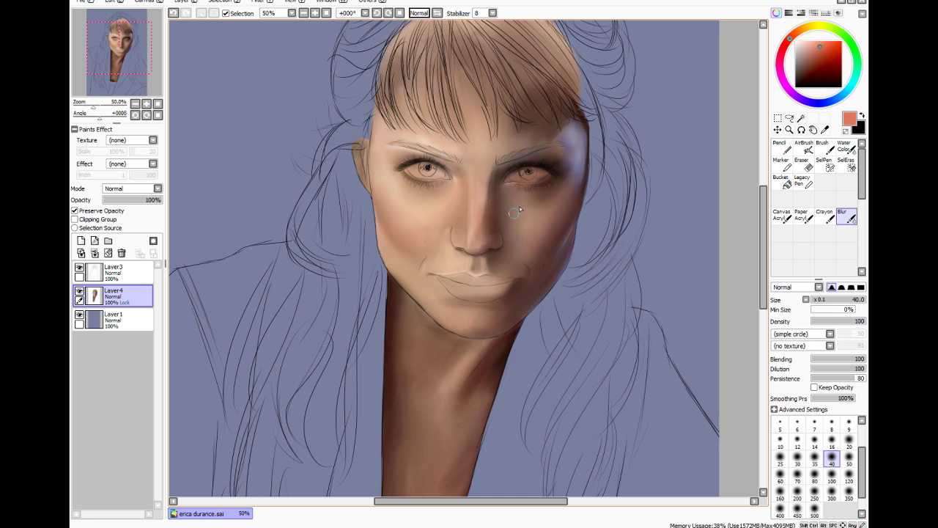
{"action": "left_click_drag", "start_coordinate": [823, 63], "coordinate": [814, 77]}
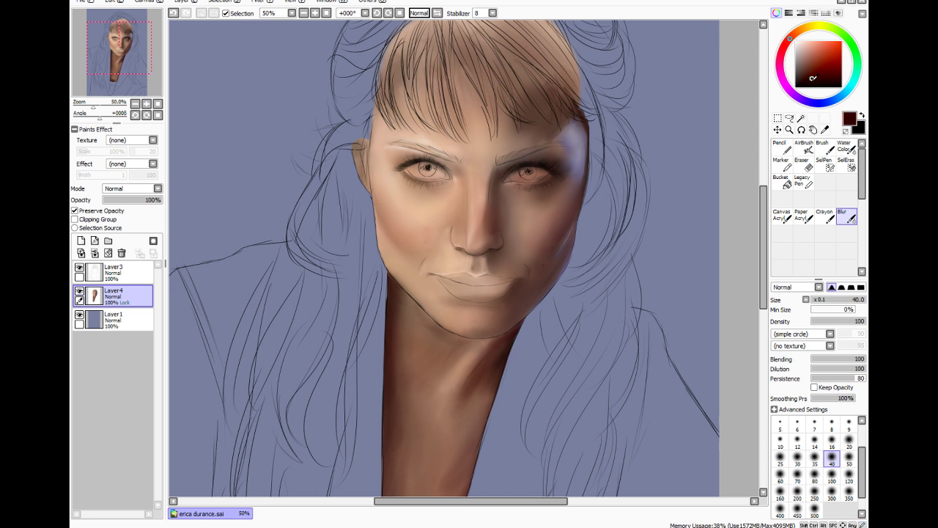
{"action": "left_click", "coordinate": [824, 147]}
{"action": "left_click", "coordinate": [815, 446]}
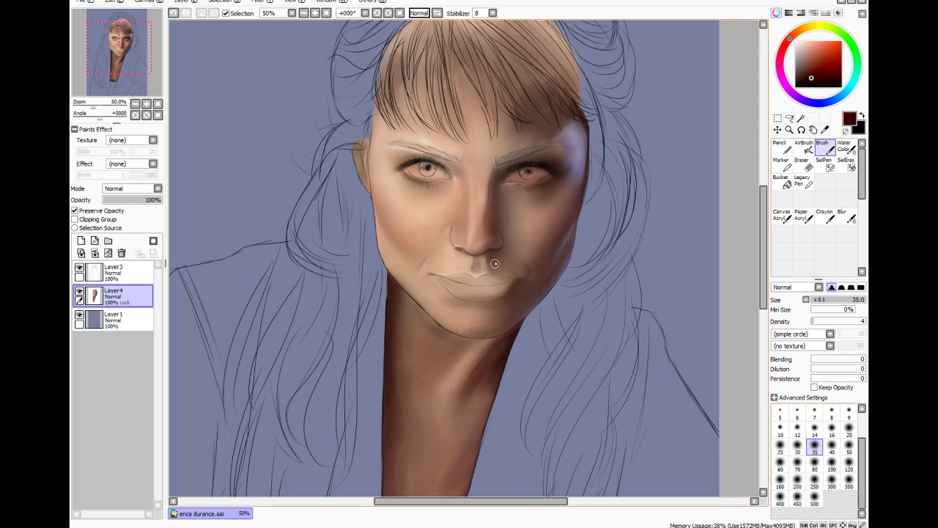
{"action": "left_click", "coordinate": [849, 446]}
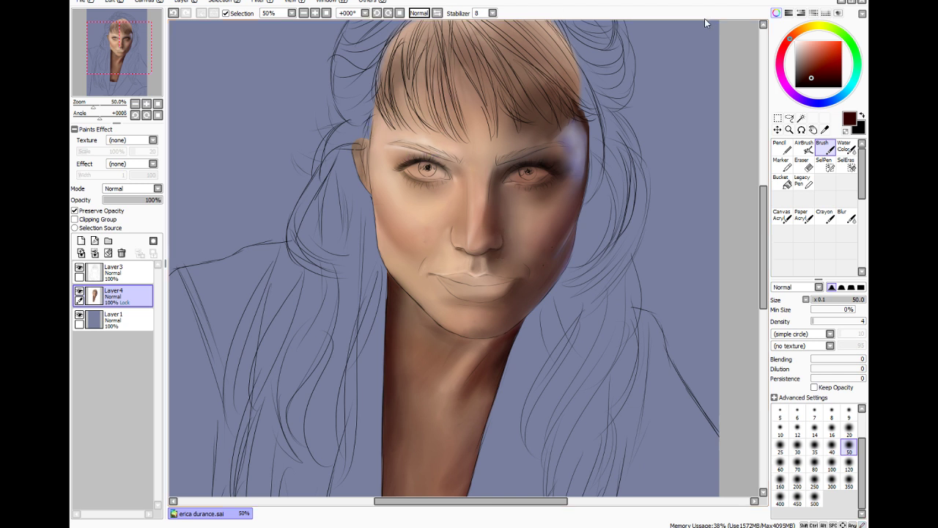
Switch to a saturated red, glaze the skin faintly with the Brush at size 250 and density 1, and save the painting
{"action": "left_click_drag", "start_coordinate": [795, 40], "coordinate": [785, 45]}
{"action": "left_click", "coordinate": [829, 55]}
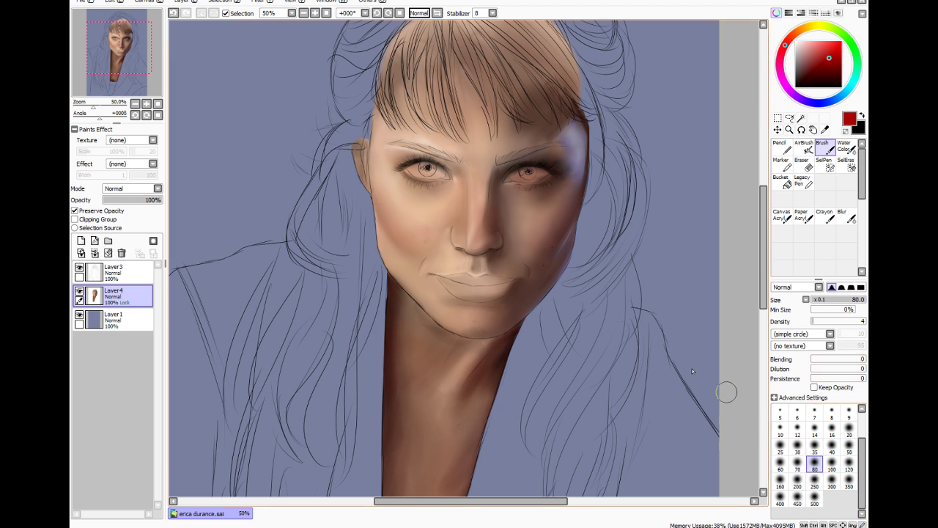
{"action": "left_click", "coordinate": [815, 482]}
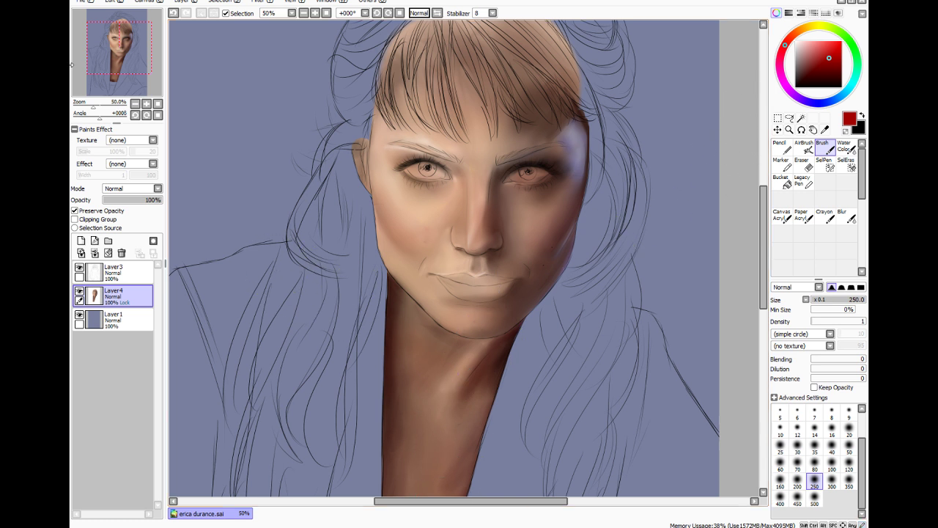
{"action": "key", "text": "ctrl+s"}
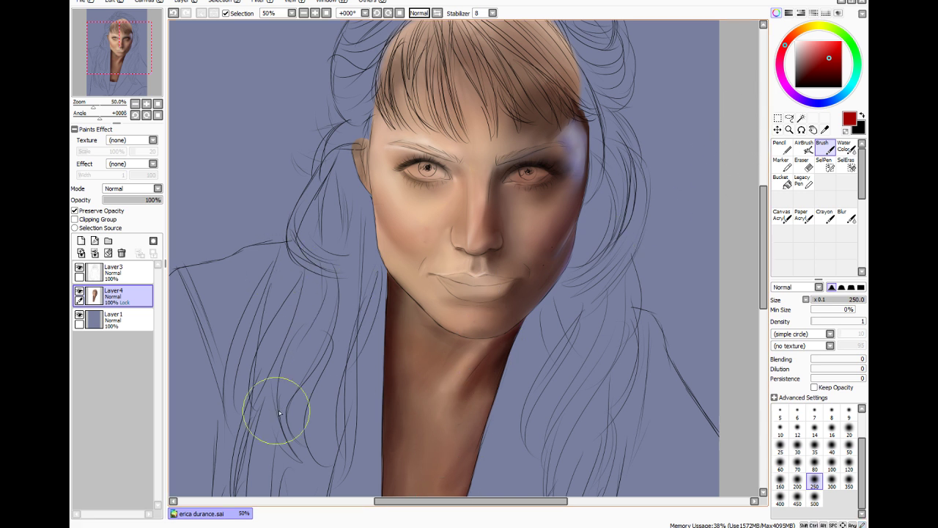
Sample the brown shadow below the fringe and darken the fringe strands with the Brush at size 80 and density 21
{"action": "left_click", "coordinate": [825, 129]}
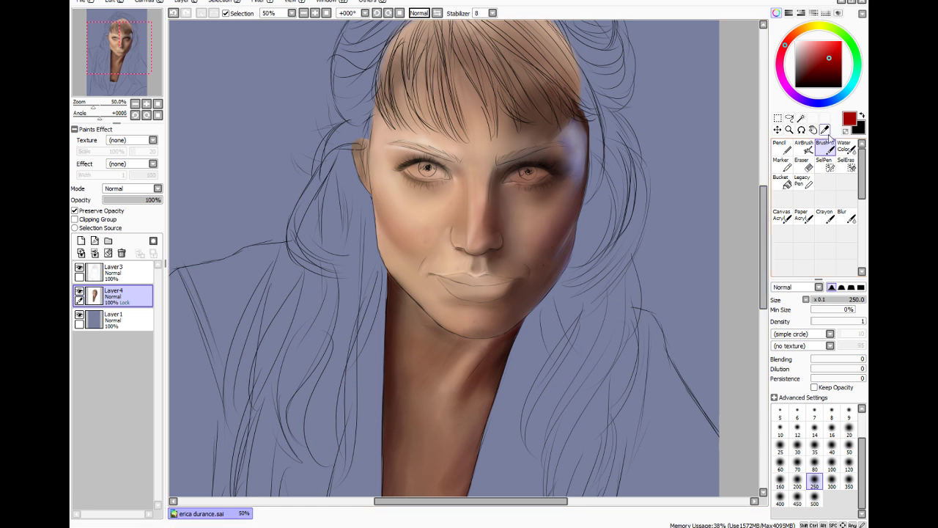
{"action": "left_click", "coordinate": [535, 118]}
{"action": "left_click", "coordinate": [821, 147]}
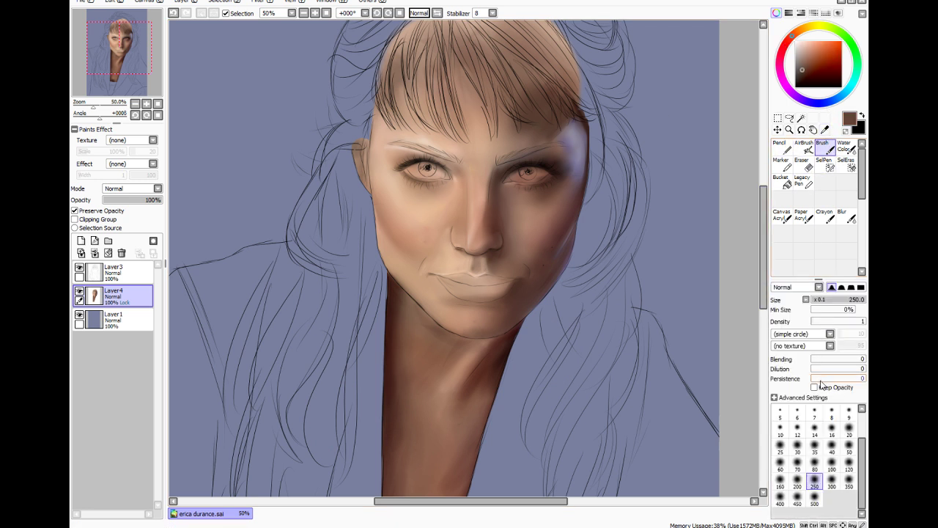
{"action": "left_click", "coordinate": [813, 461]}
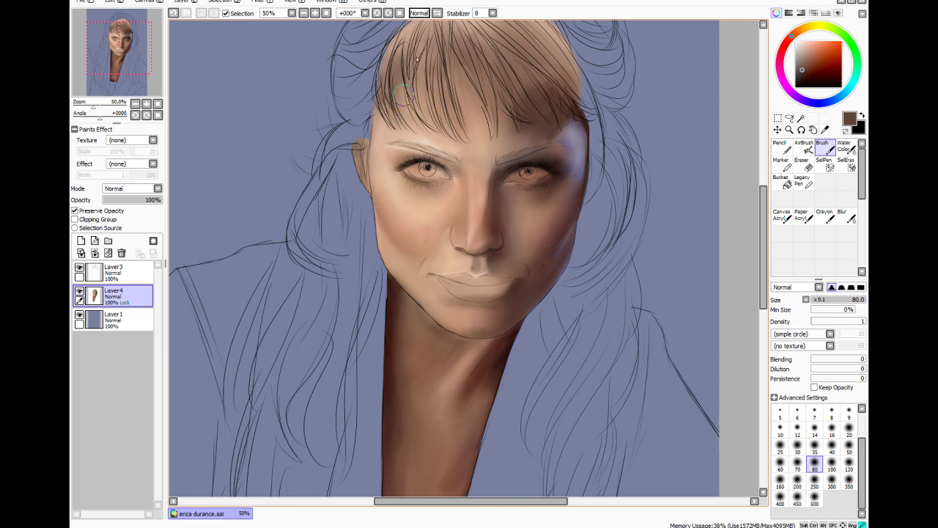
{"action": "left_click", "coordinate": [822, 321]}
{"action": "mouse_move", "coordinate": [413, 49]}
{"action": "left_mouse_down"}
{"action": "mouse_move", "coordinate": [395, 121]}
{"action": "mouse_move", "coordinate": [386, 87]}
{"action": "left_mouse_up"}
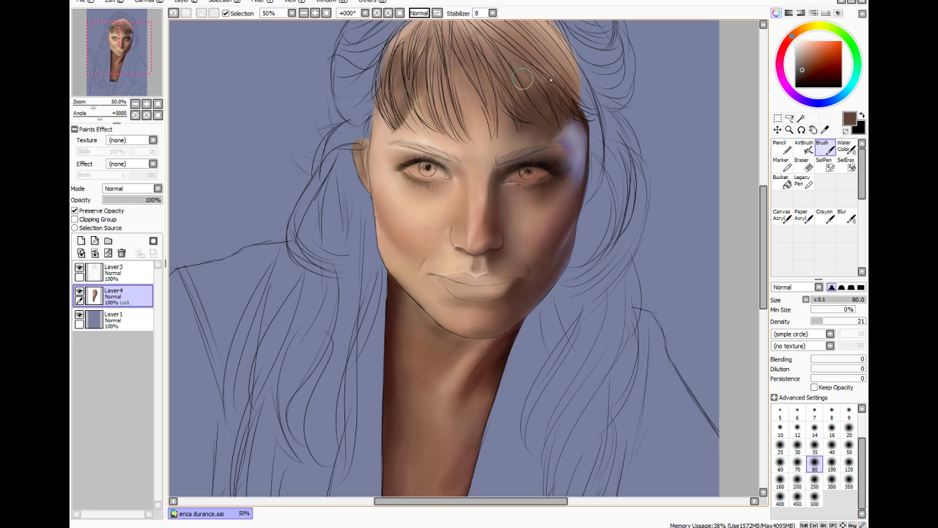
{"action": "left_click_drag", "start_coordinate": [494, 45], "coordinate": [518, 118]}
{"action": "left_click_drag", "start_coordinate": [493, 44], "coordinate": [521, 117]}
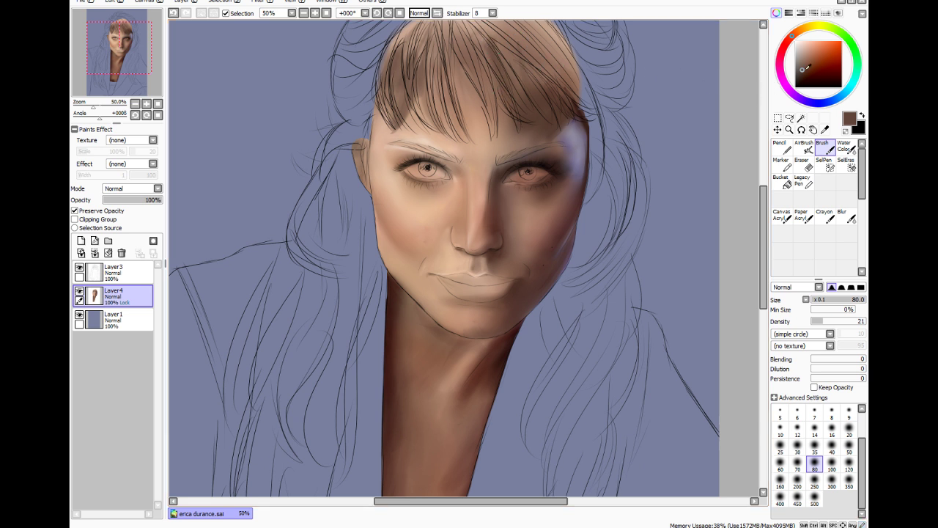
Tint the fringe dark red with the Brush at size 120 and density 7, and blend it using Blur at size 80
{"action": "left_click", "coordinate": [789, 38]}
{"action": "left_click", "coordinate": [818, 75]}
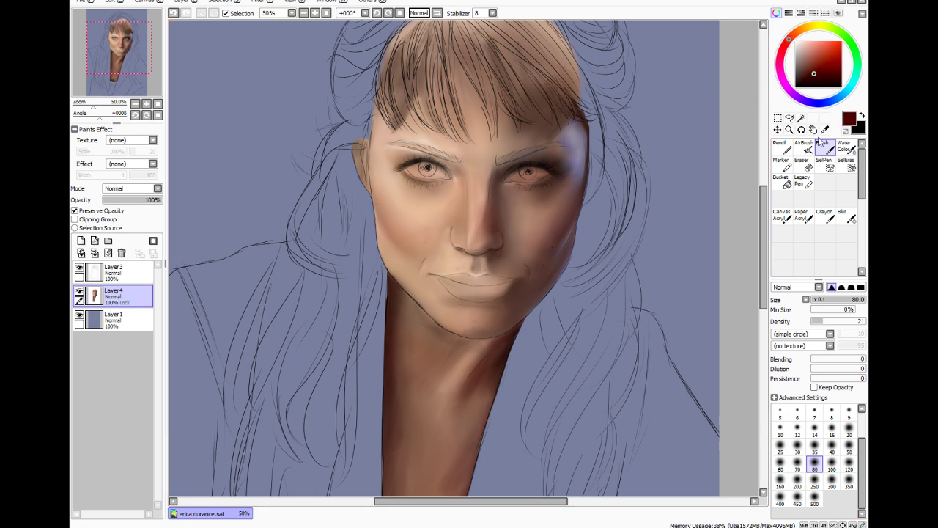
{"action": "left_click", "coordinate": [850, 465]}
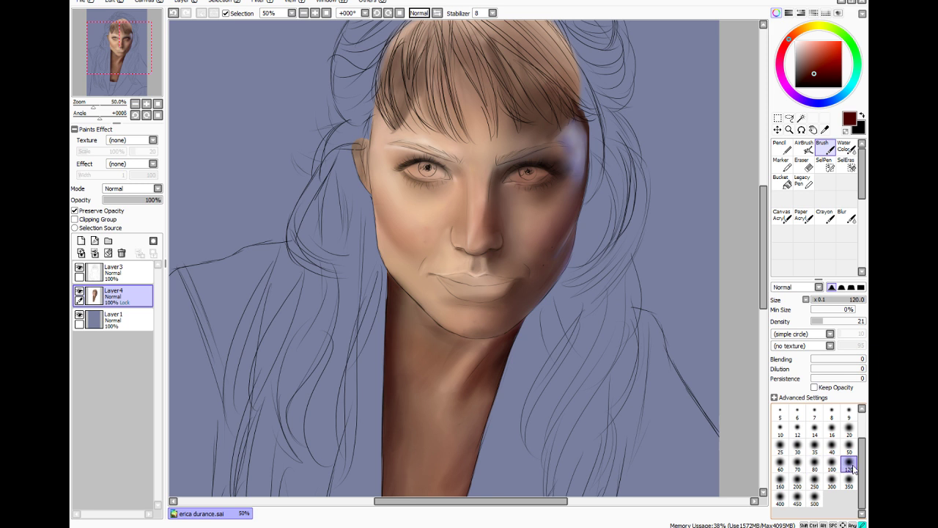
{"action": "left_click", "coordinate": [815, 322]}
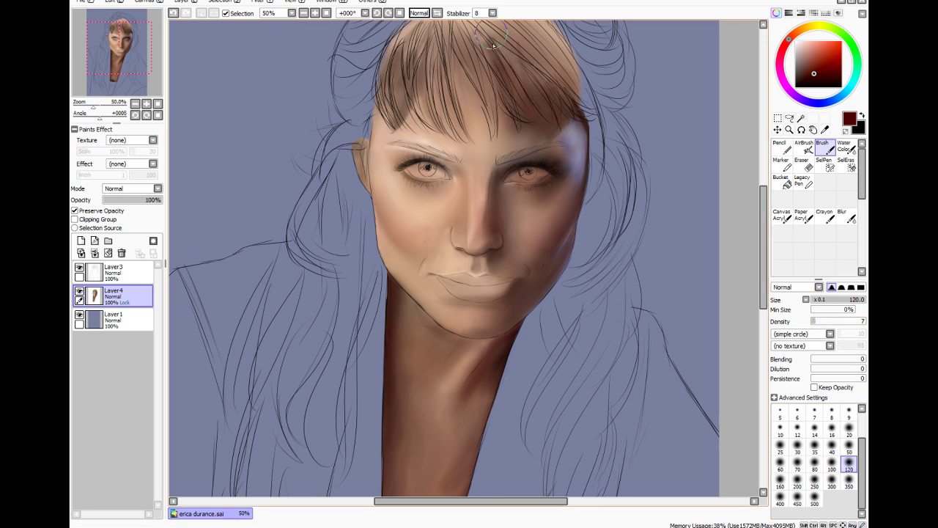
{"action": "left_click", "coordinate": [847, 216]}
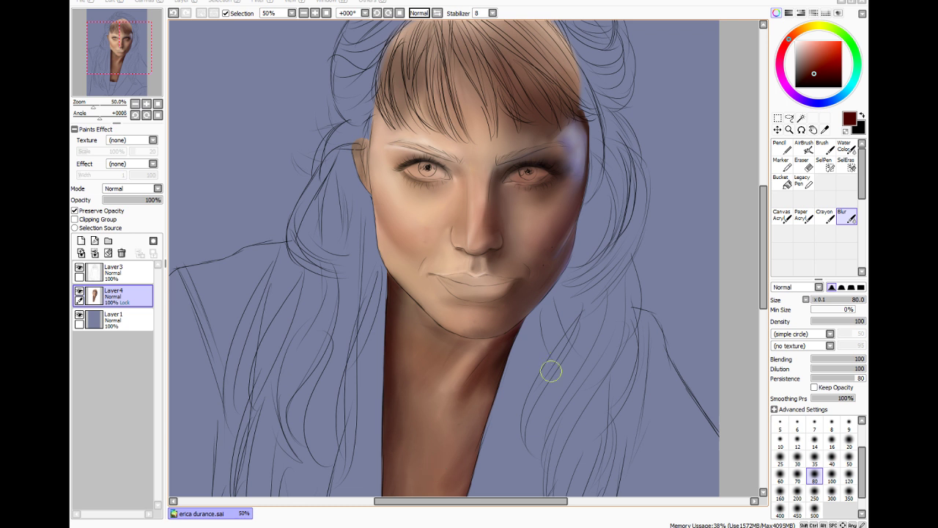
Sample the brown near the mouth corner, shade the chin with the Brush down to size 70, and smooth the shading with a small Blur
{"action": "key", "text": "alt"}
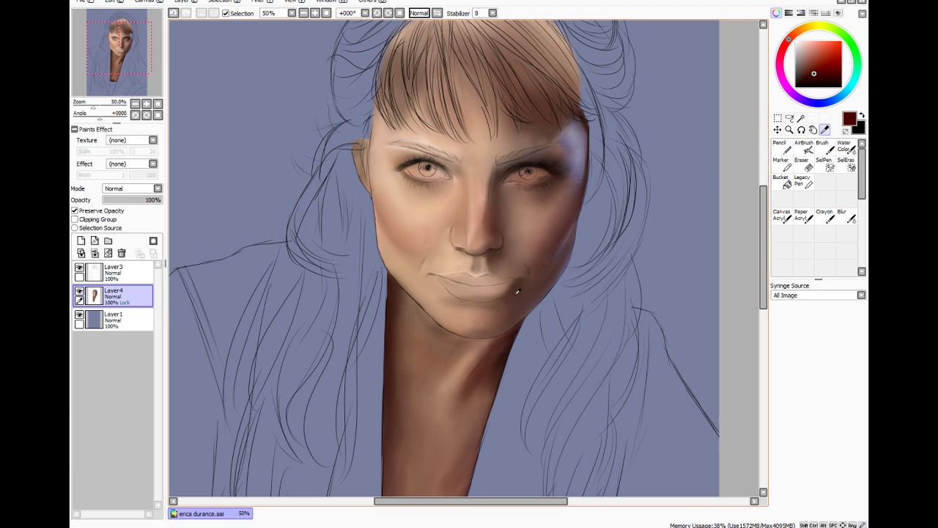
{"action": "left_click", "coordinate": [517, 291]}
{"action": "left_click", "coordinate": [823, 147]}
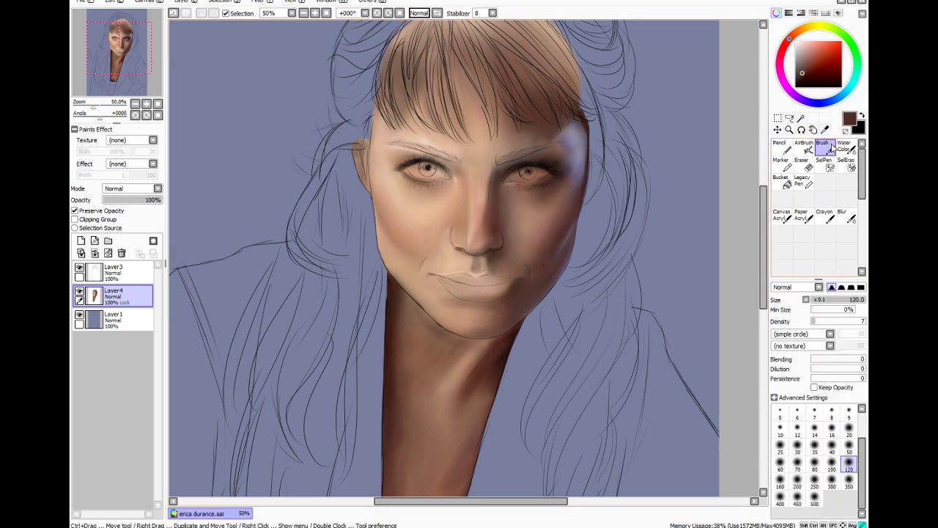
{"action": "left_click", "coordinate": [845, 301]}
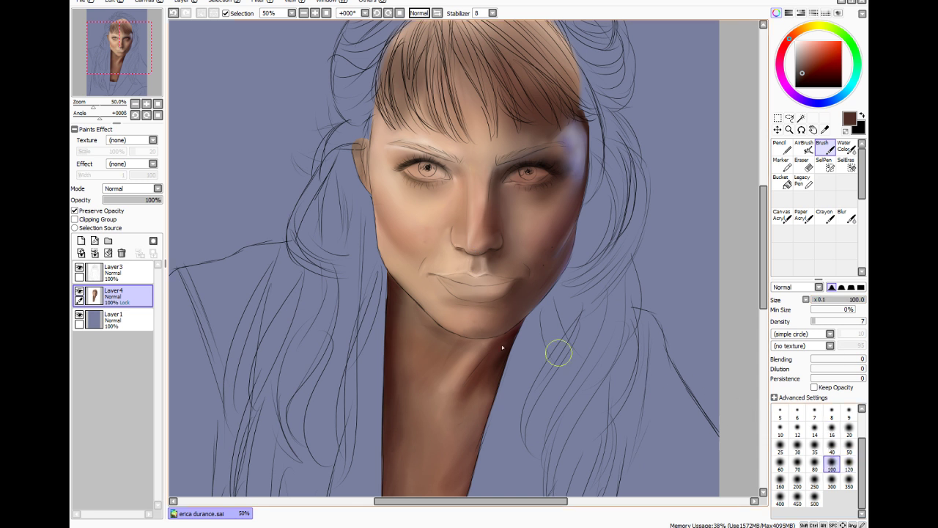
{"action": "left_click", "coordinate": [798, 463]}
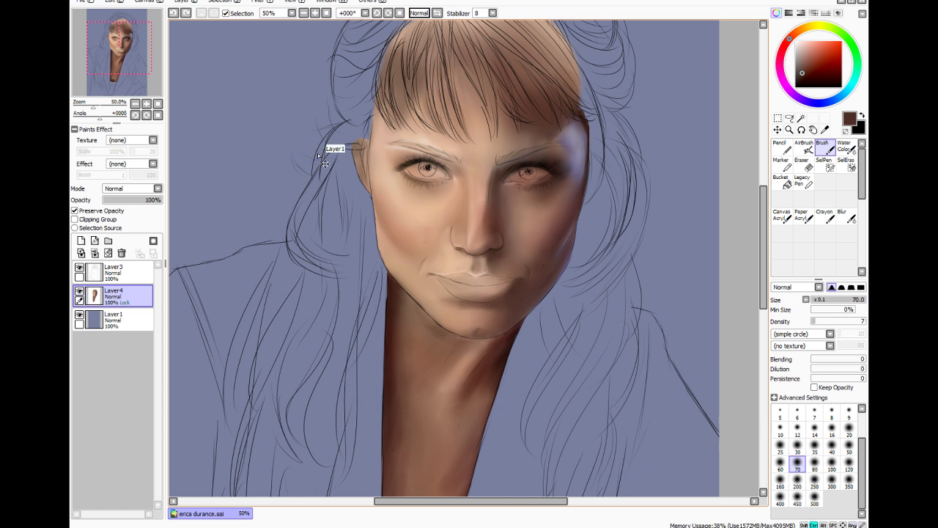
{"action": "left_click", "coordinate": [847, 216]}
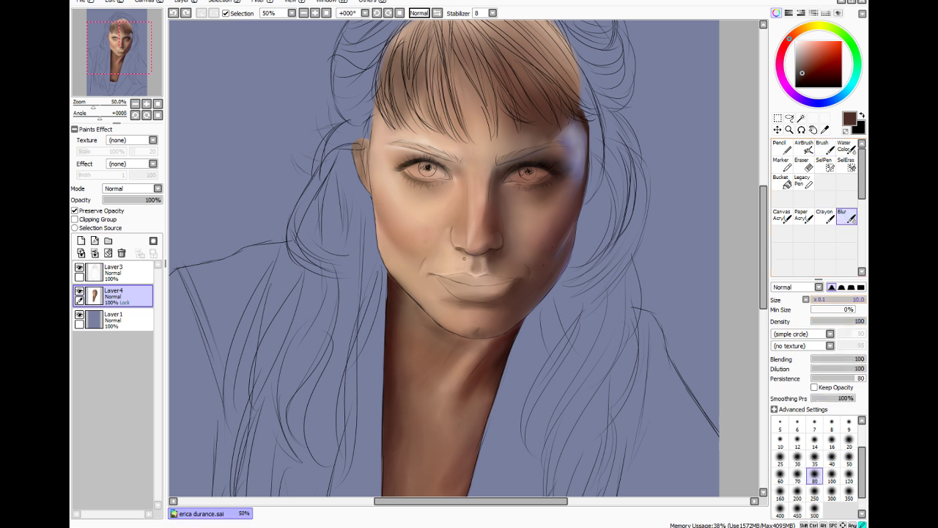
{"action": "left_click", "coordinate": [832, 441]}
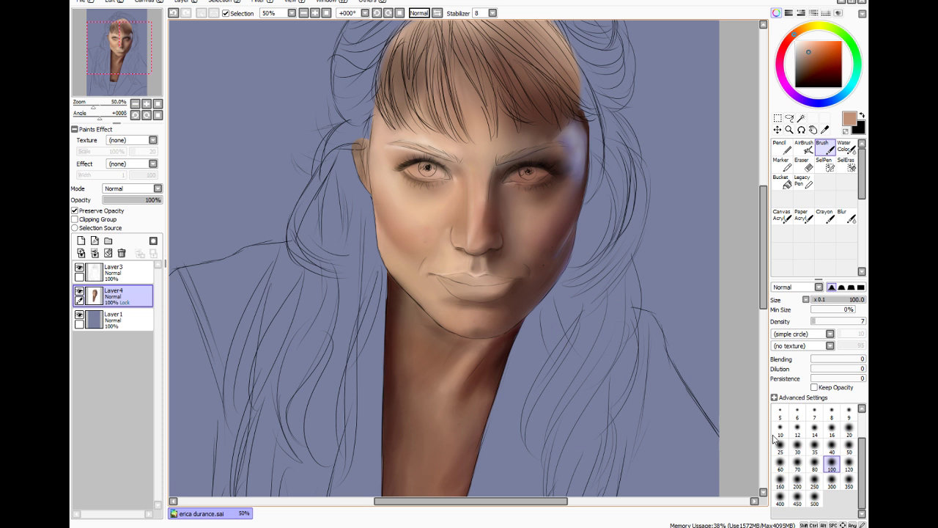
Sample the light skin tone under the eye and highlight the face with the Brush at size 40 and density 4
{"action": "left_click", "coordinate": [832, 446]}
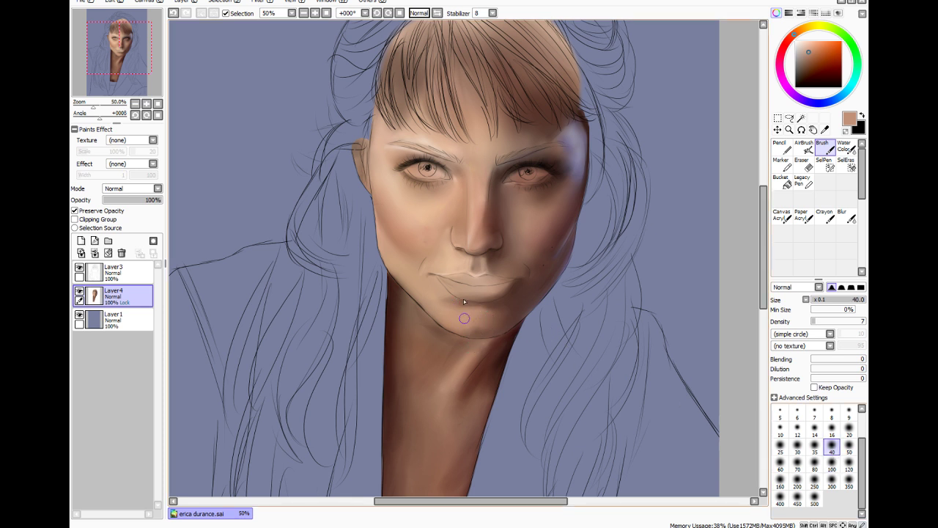
{"action": "key", "text": "alt"}
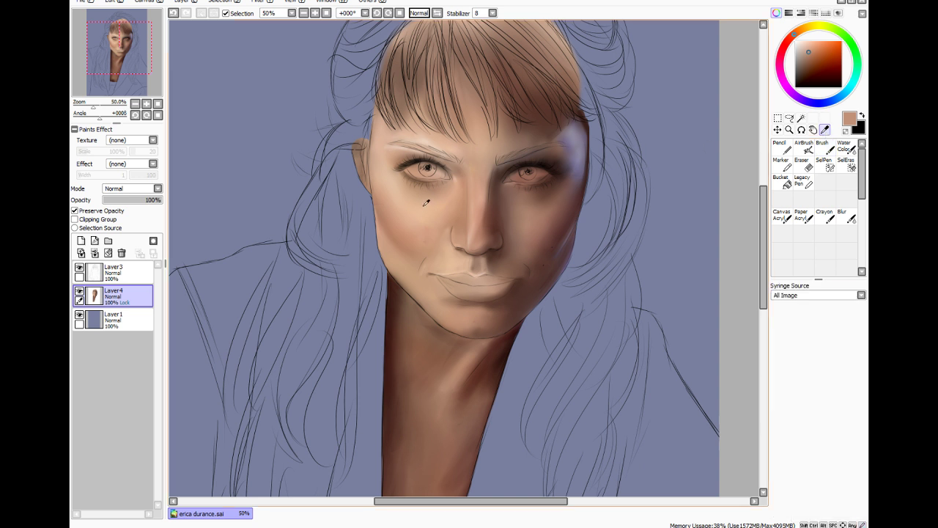
{"action": "left_click", "coordinate": [426, 203]}
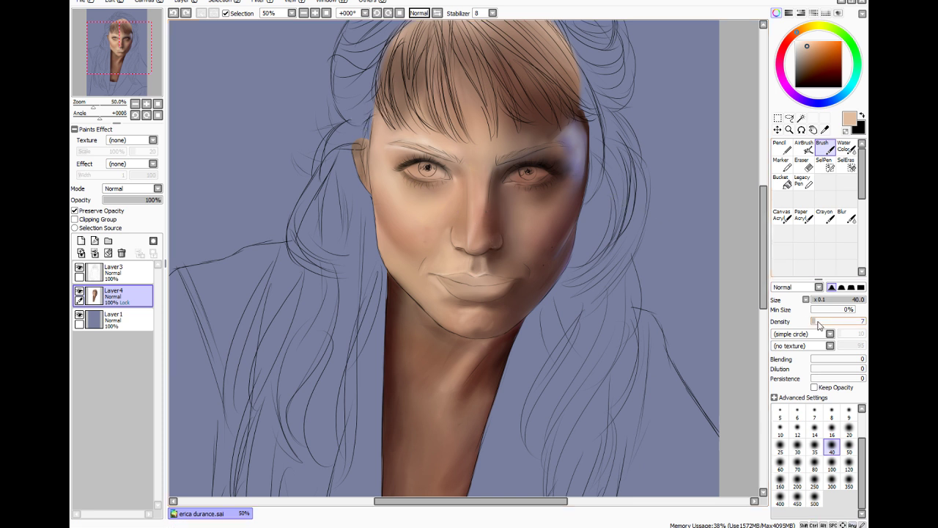
{"action": "left_click_drag", "start_coordinate": [819, 325], "coordinate": [813, 322]}
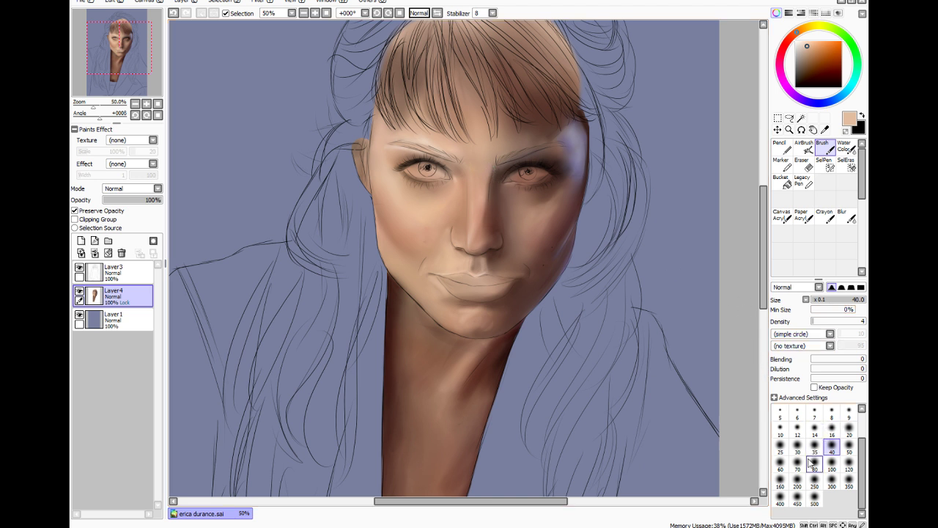
Broaden the light skin highlights around the nose with the Brush at size 70, raising it to size 100 and density 16
{"action": "left_click", "coordinate": [798, 463]}
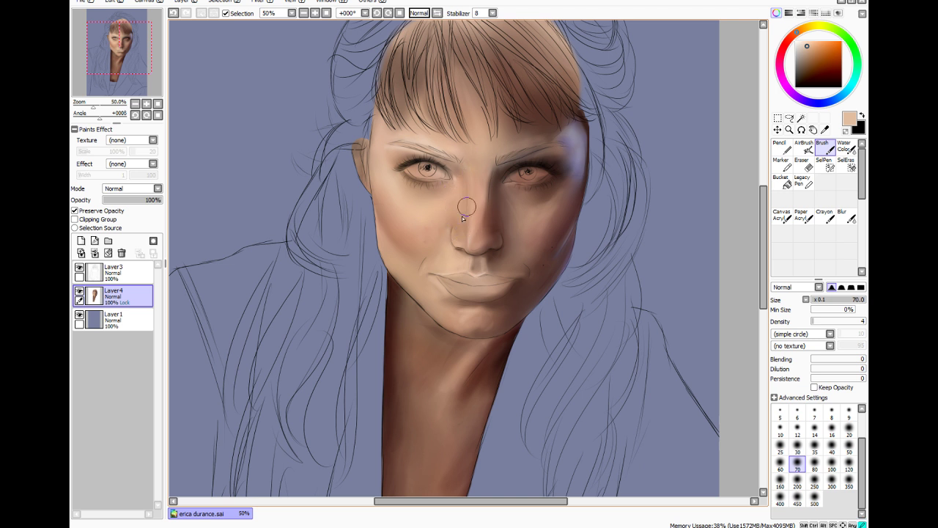
{"action": "key", "text": "ctrl"}
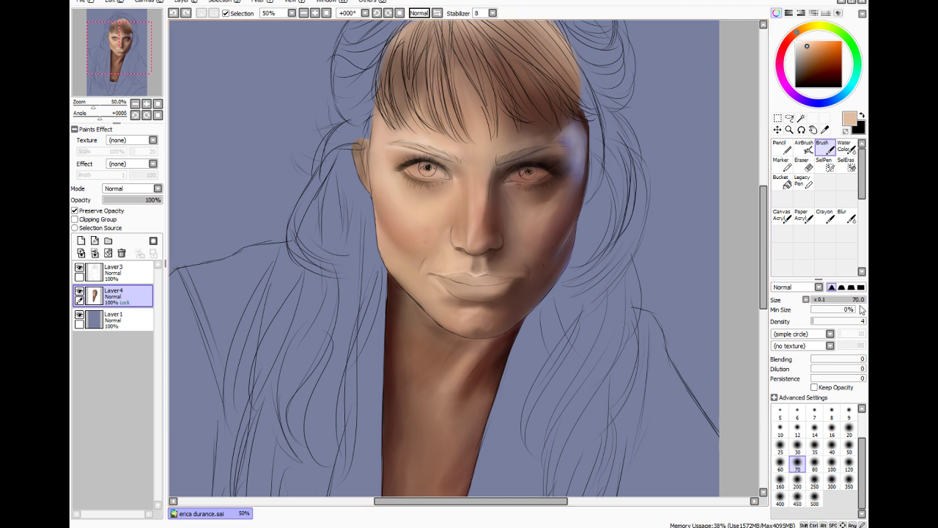
{"action": "left_click_drag", "start_coordinate": [819, 327], "coordinate": [821, 328]}
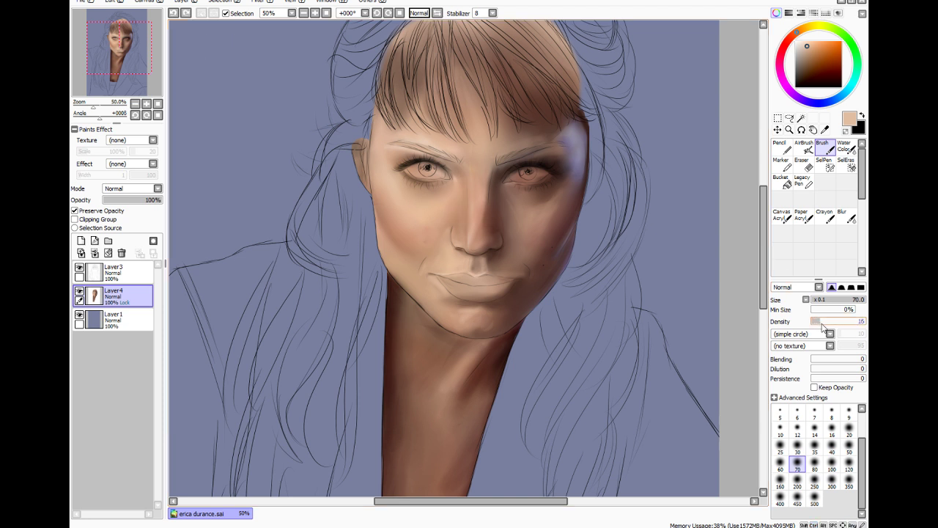
{"action": "left_click", "coordinate": [832, 462]}
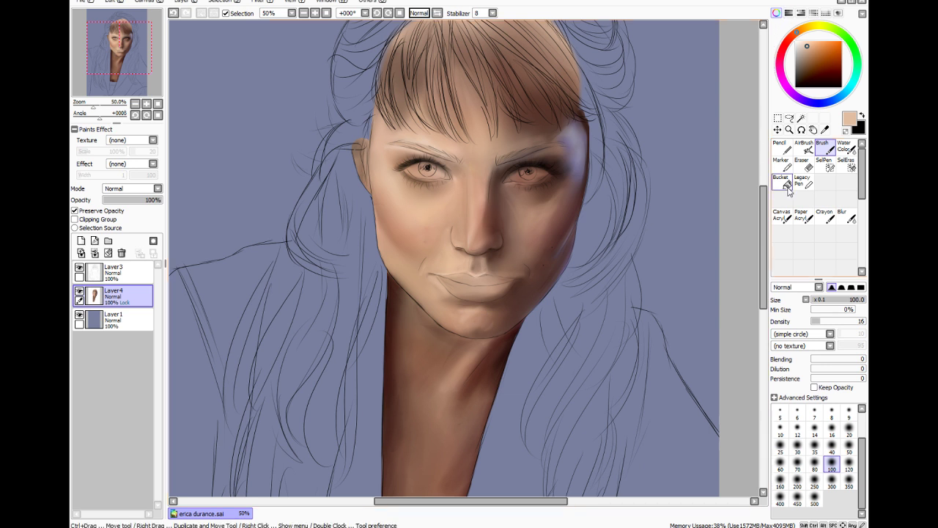
Pick a dark brown, shade the side of the fringe with the Brush at size 100 and density 6, and undo the last stroke
{"action": "left_click", "coordinate": [825, 129]}
{"action": "left_click", "coordinate": [816, 65]}
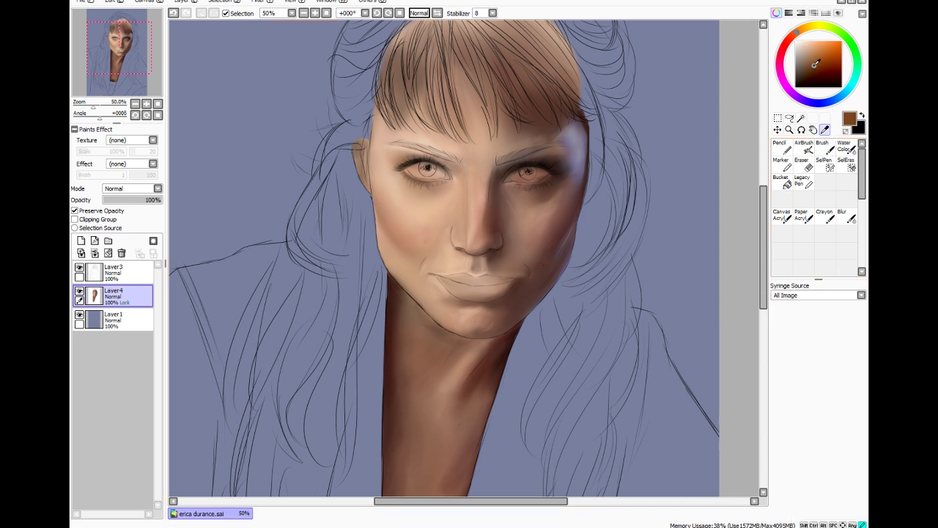
{"action": "left_click", "coordinate": [824, 147]}
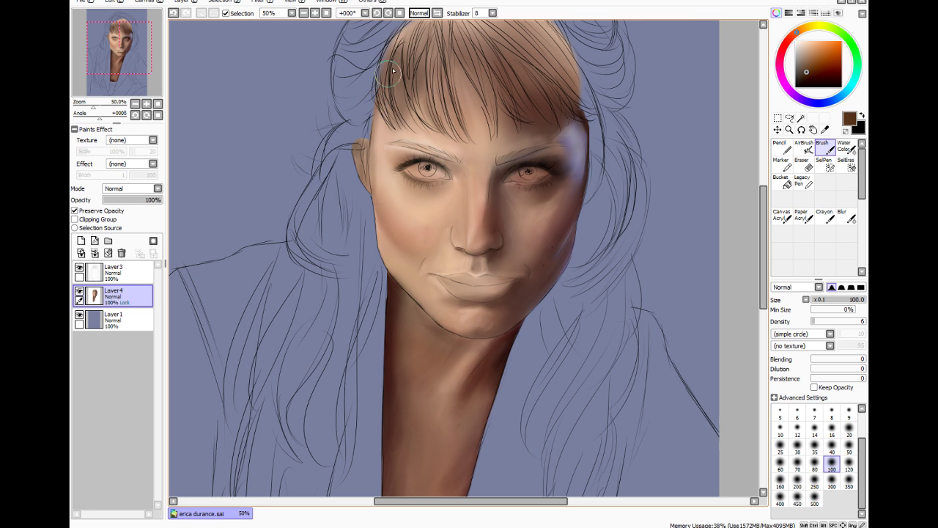
{"action": "key", "text": "ctrl+z"}
Try to darken the edge of the face from the temple to the cheek beside the ear with dark brown strokes
{"action": "left_click_drag", "start_coordinate": [383, 105], "coordinate": [379, 193]}
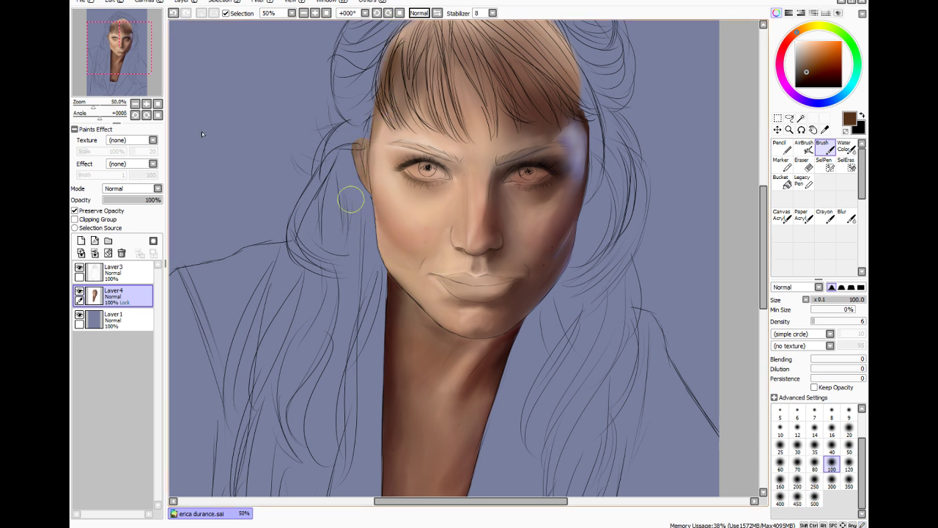
{"action": "key", "text": "ctrl+z"}
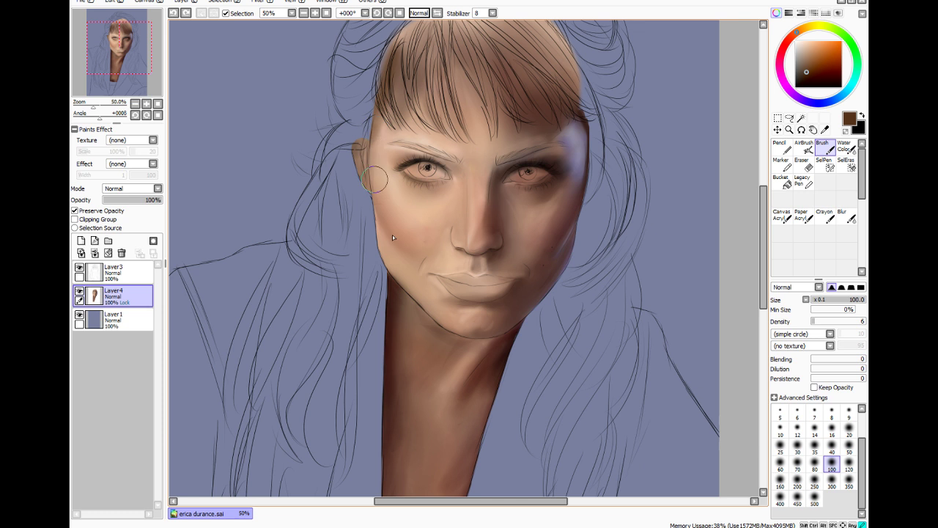
{"action": "left_click_drag", "start_coordinate": [374, 180], "coordinate": [393, 236]}
{"action": "key", "text": "ctrl+z"}
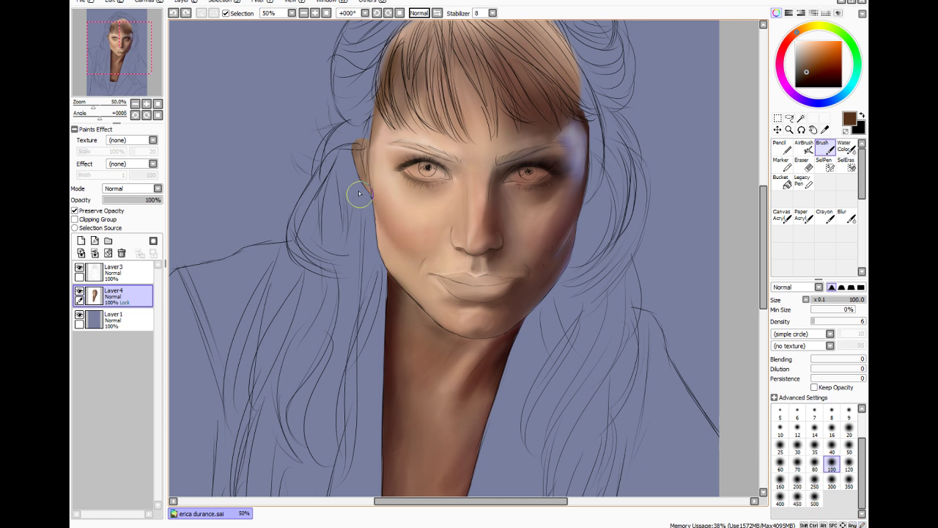
Darken the face edge beside the ear with a brown stroke and soften the area with Blur at size 30
{"action": "mouse_move", "coordinate": [366, 156]}
{"action": "left_mouse_down"}
{"action": "mouse_move", "coordinate": [399, 244]}
{"action": "mouse_move", "coordinate": [379, 209]}
{"action": "left_mouse_up"}
{"action": "left_click", "coordinate": [847, 217]}
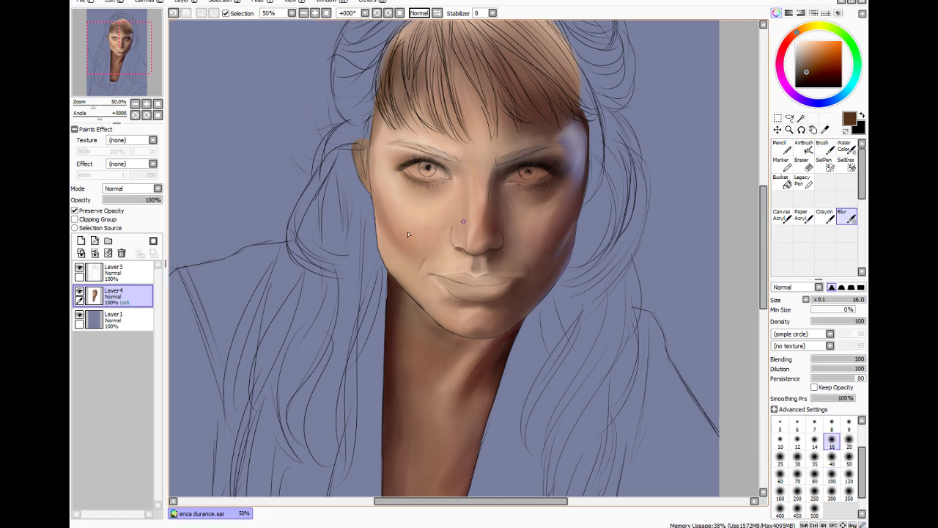
{"action": "left_click", "coordinate": [798, 454]}
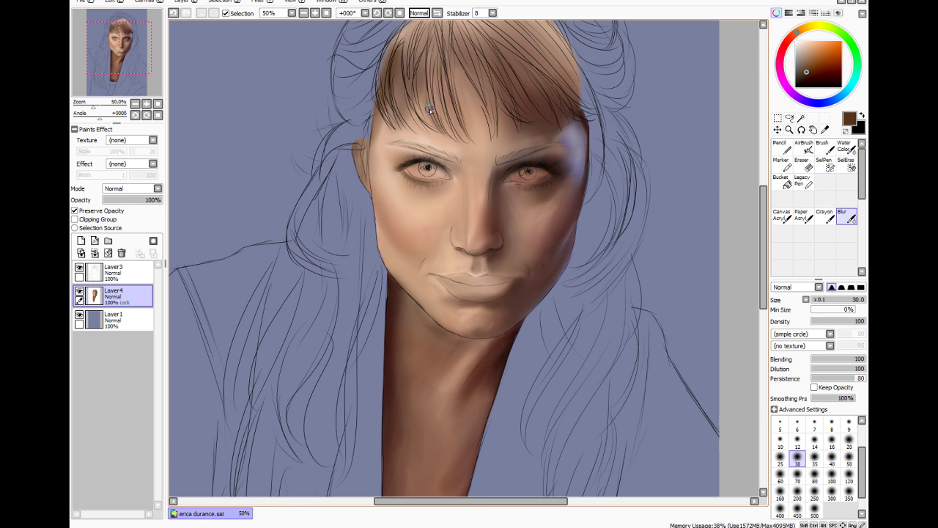
Pick black and add faint shading along the nose with the Brush at size 14 and density 2
{"action": "left_click_drag", "start_coordinate": [801, 81], "coordinate": [796, 87]}
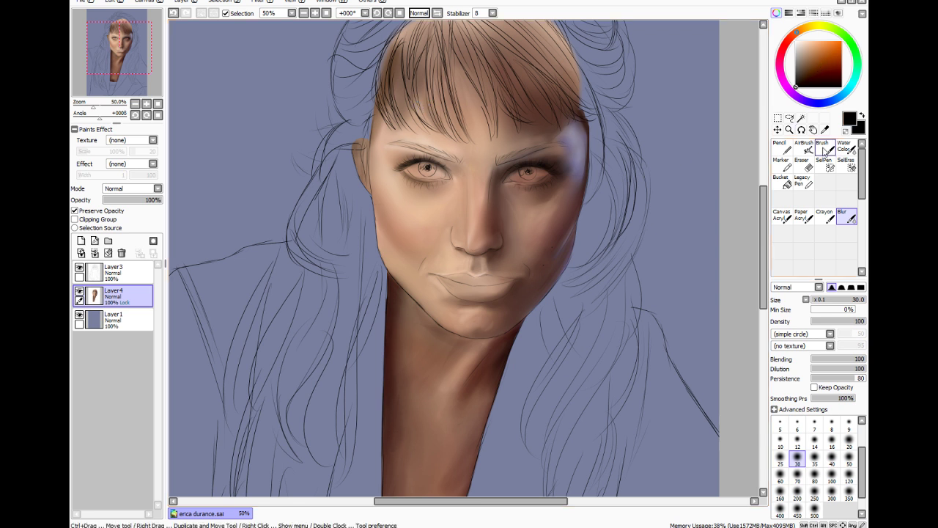
{"action": "left_click", "coordinate": [824, 149]}
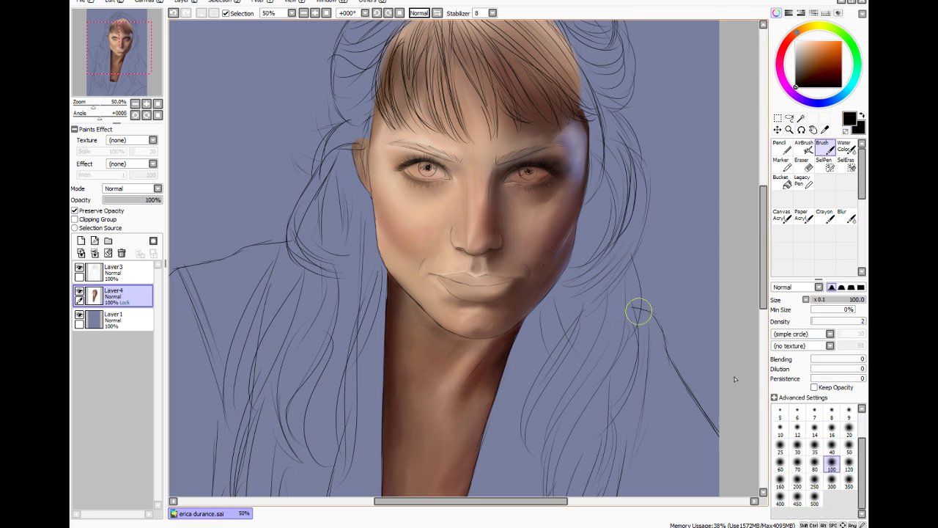
{"action": "left_click", "coordinate": [815, 431]}
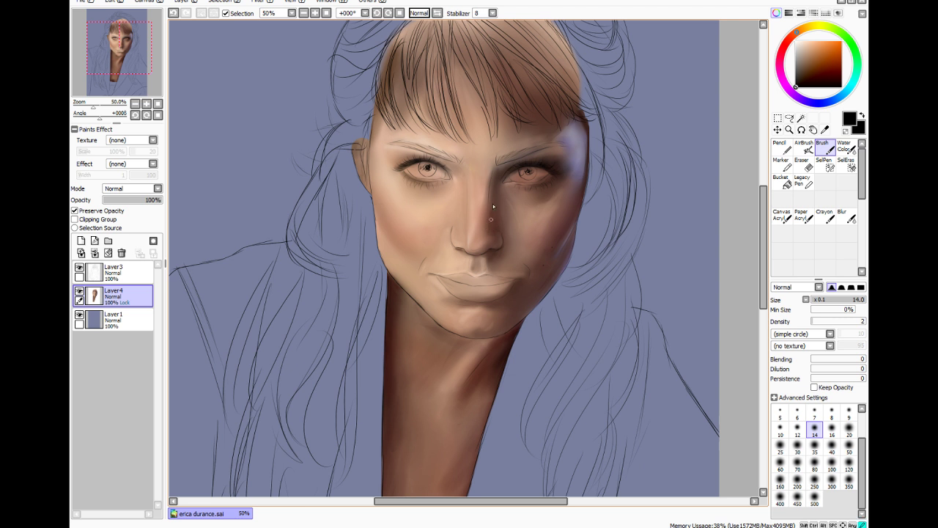
Blend the fine facial shading around the nose and brow with Blur at size 14 and undo the last stroke
{"action": "left_click", "coordinate": [845, 216]}
{"action": "left_click_drag", "start_coordinate": [843, 301], "coordinate": [825, 300]}
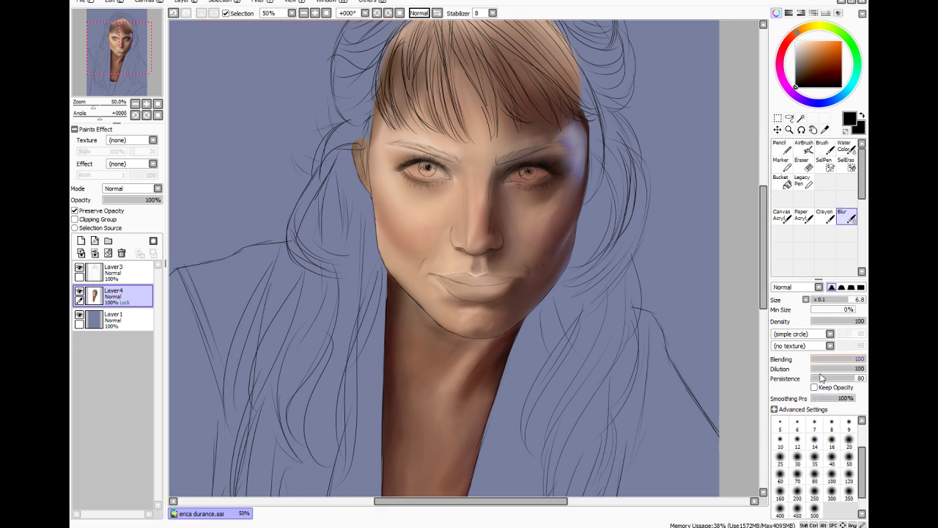
{"action": "left_click", "coordinate": [814, 442]}
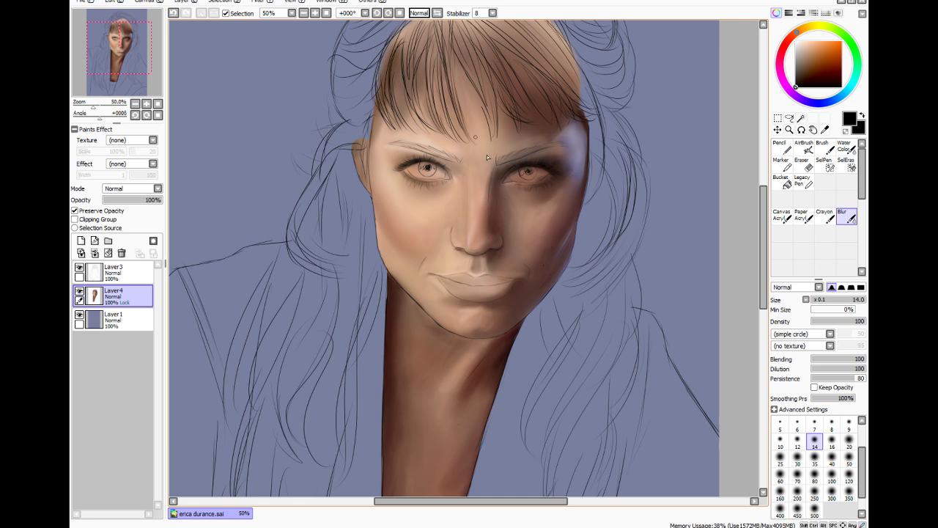
{"action": "key", "text": "ctrl+z"}
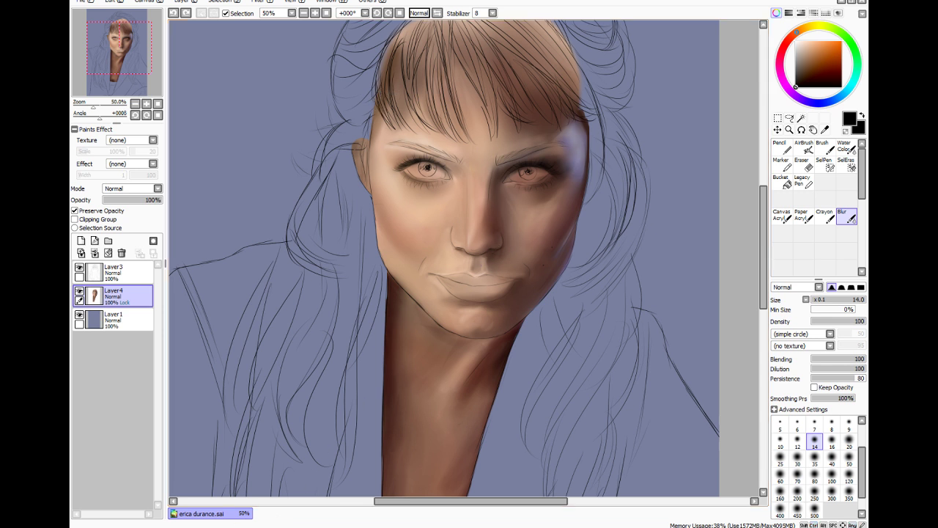
Smooth the shading on the shadowed cheek and above the eye beside it with Blur at size 80
{"action": "left_click", "coordinate": [815, 475]}
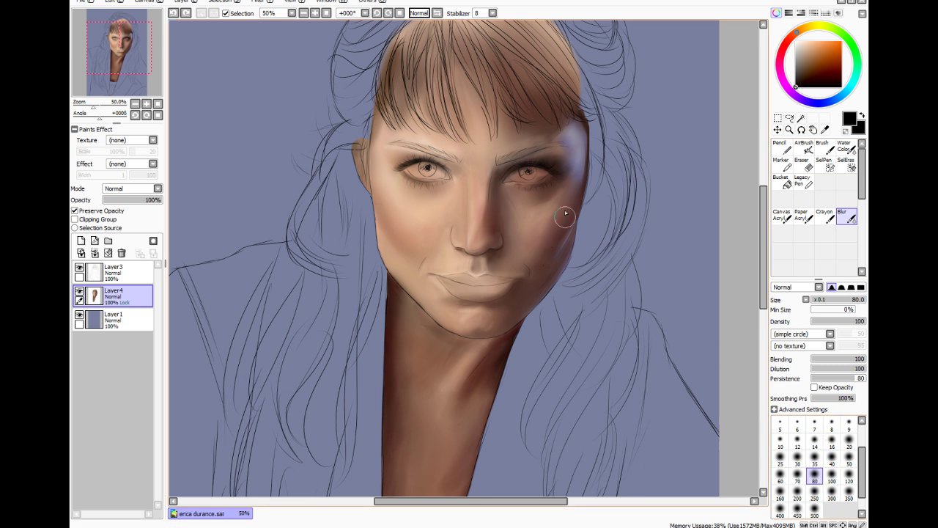
{"action": "left_click_drag", "start_coordinate": [563, 195], "coordinate": [549, 209]}
{"action": "left_click_drag", "start_coordinate": [560, 147], "coordinate": [554, 134]}
{"action": "left_click", "coordinate": [822, 166]}
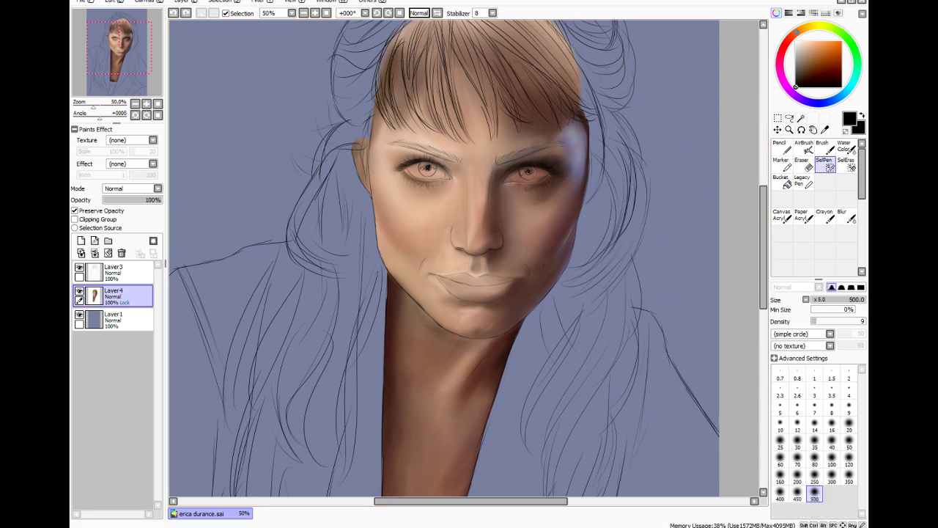
{"action": "left_click", "coordinate": [231, 3]}
{"action": "left_click", "coordinate": [266, 2]}
{"action": "left_click", "coordinate": [266, 23]}
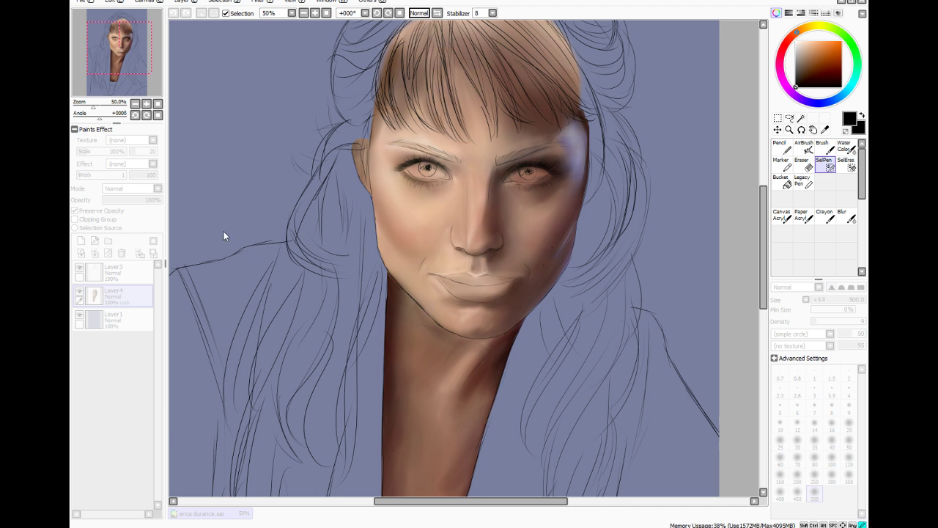
{"action": "left_click", "coordinate": [254, 255]}
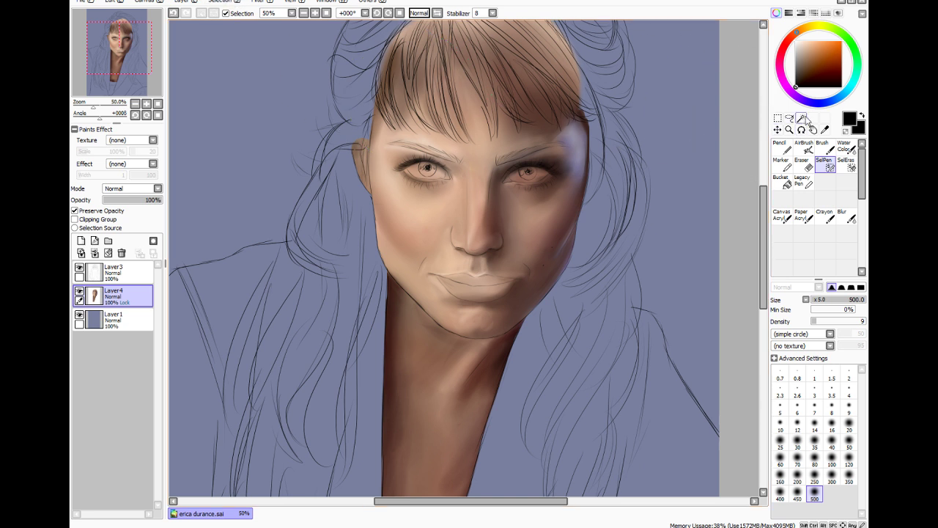
Sample the brown beneath the jawline, try a stroke there with the Brush at size 35 and density 35, and undo it
{"action": "left_click", "coordinate": [825, 129]}
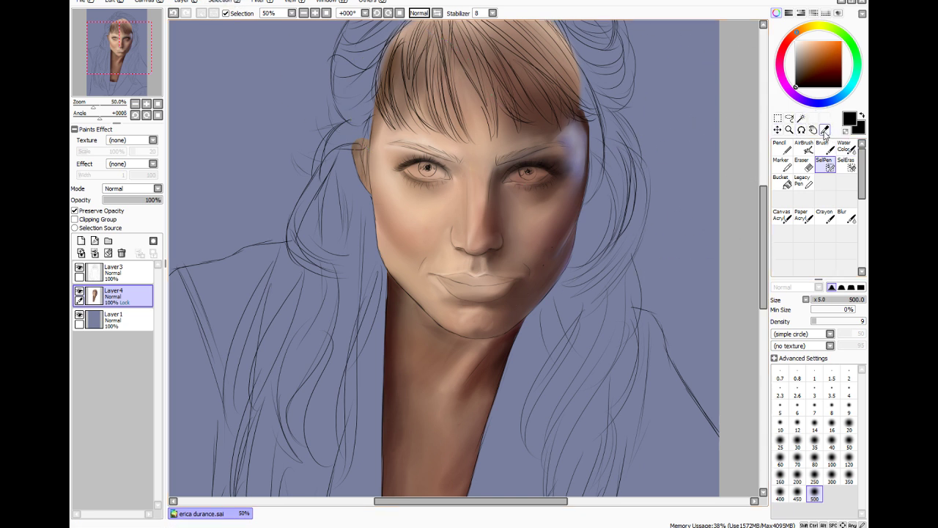
{"action": "left_click", "coordinate": [435, 327]}
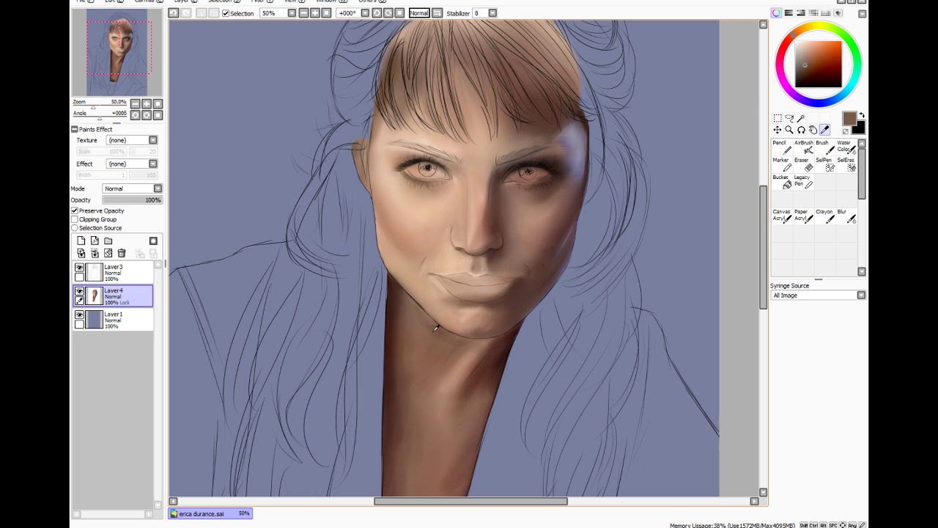
{"action": "left_click", "coordinate": [824, 148]}
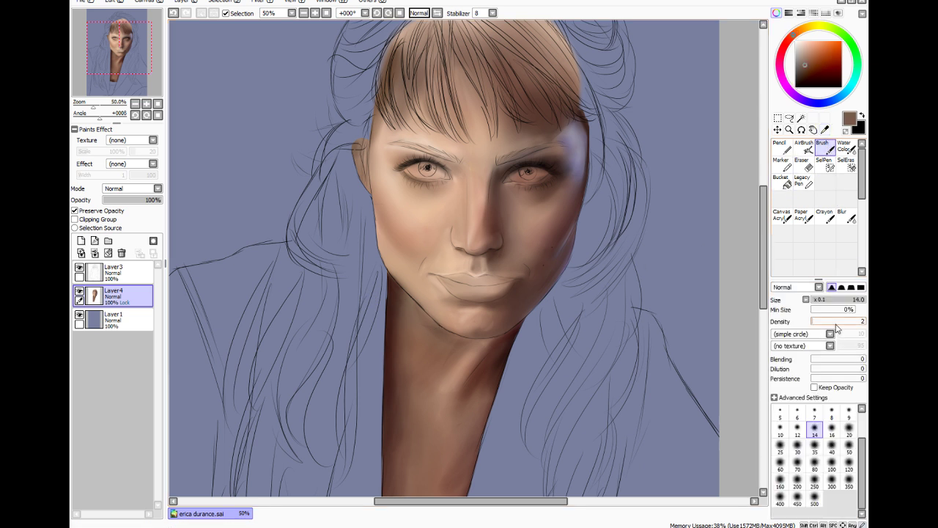
{"action": "left_click", "coordinate": [815, 446]}
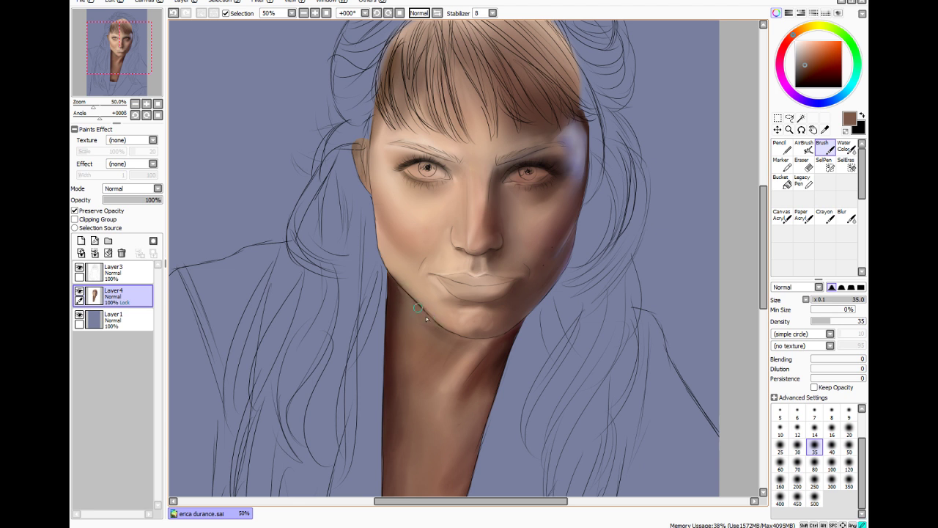
{"action": "key", "text": "ctrl+z"}
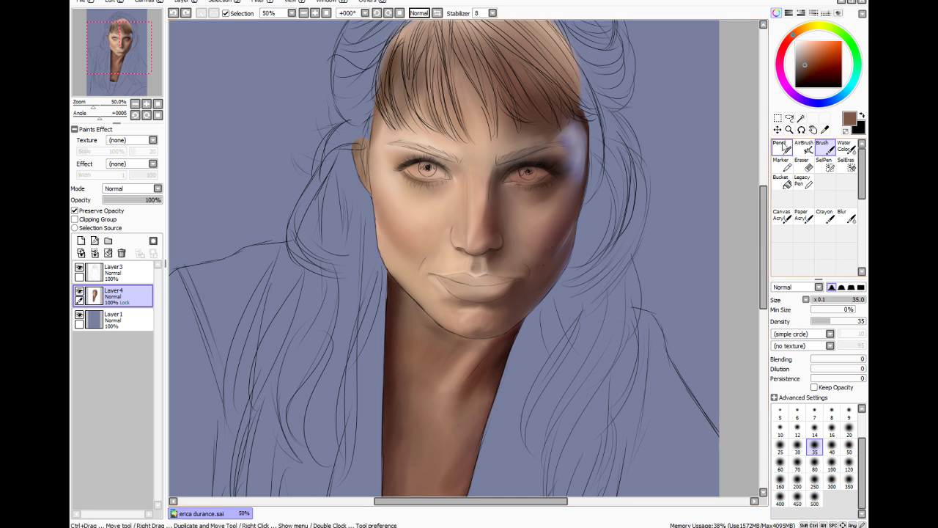
Shade beneath the jaw and chin with progressively darker browns using the Brush at size 35 and density 20
{"action": "left_click", "coordinate": [804, 71]}
{"action": "left_click_drag", "start_coordinate": [826, 323], "coordinate": [810, 327]}
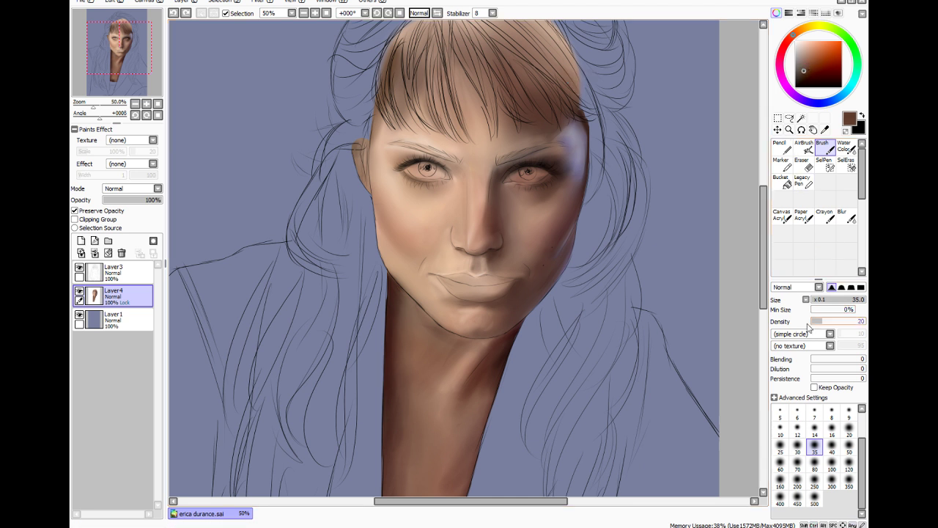
{"action": "left_click_drag", "start_coordinate": [396, 280], "coordinate": [426, 317]}
{"action": "left_click_drag", "start_coordinate": [410, 301], "coordinate": [426, 317]}
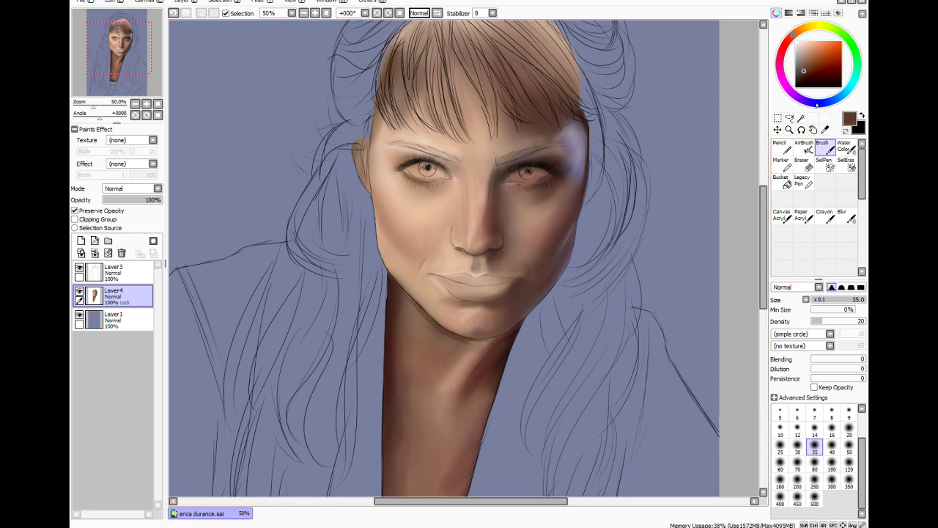
{"action": "left_click_drag", "start_coordinate": [810, 73], "coordinate": [802, 79]}
{"action": "left_click_drag", "start_coordinate": [463, 342], "coordinate": [487, 340]}
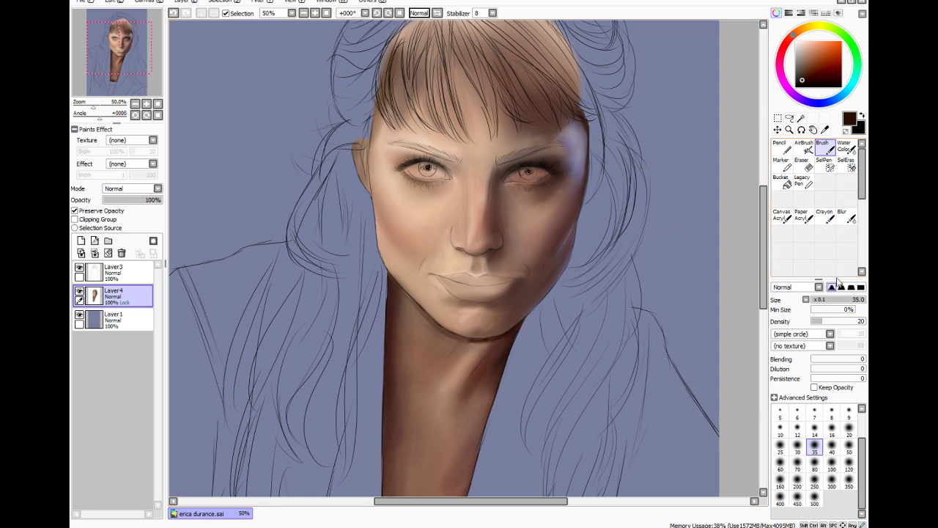
Soften the shadow beneath the jaw and chin with Blur at size 14, increasing it to 20 and 30
{"action": "left_click", "coordinate": [847, 217]}
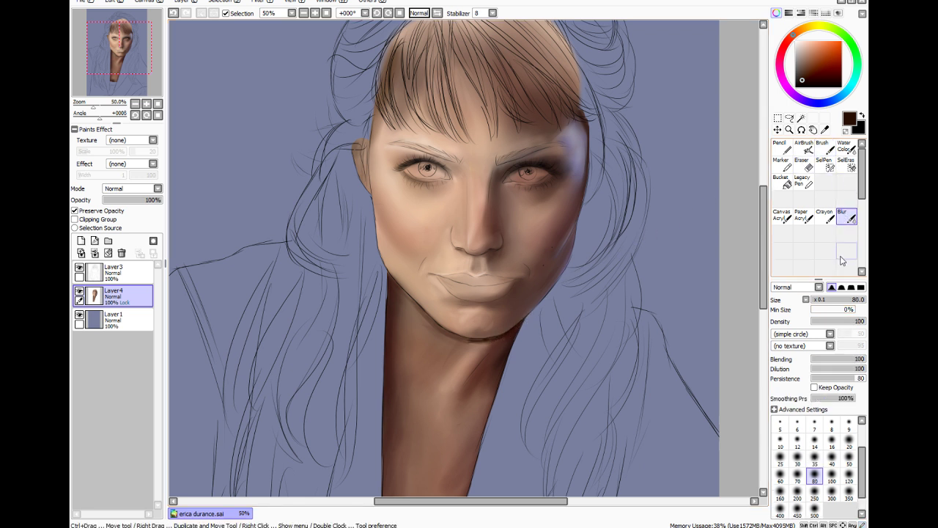
{"action": "left_click", "coordinate": [815, 440]}
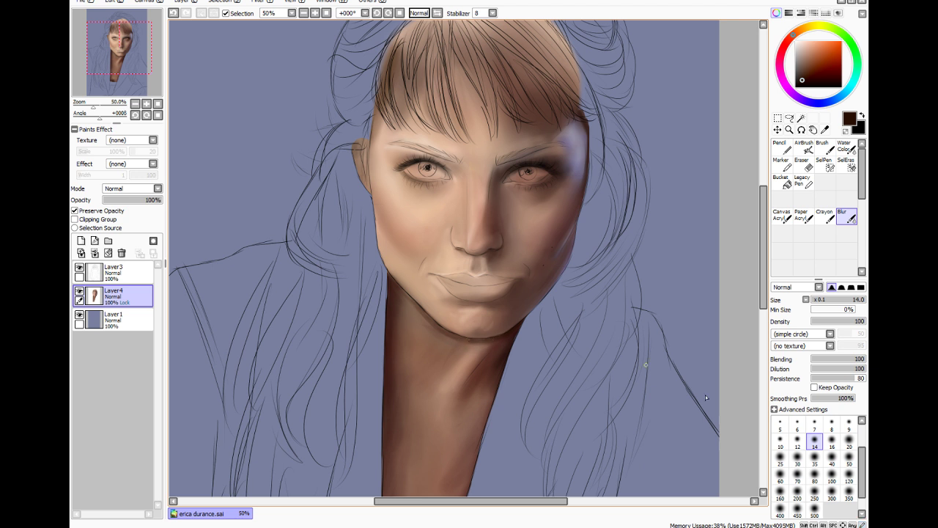
{"action": "left_click", "coordinate": [849, 441]}
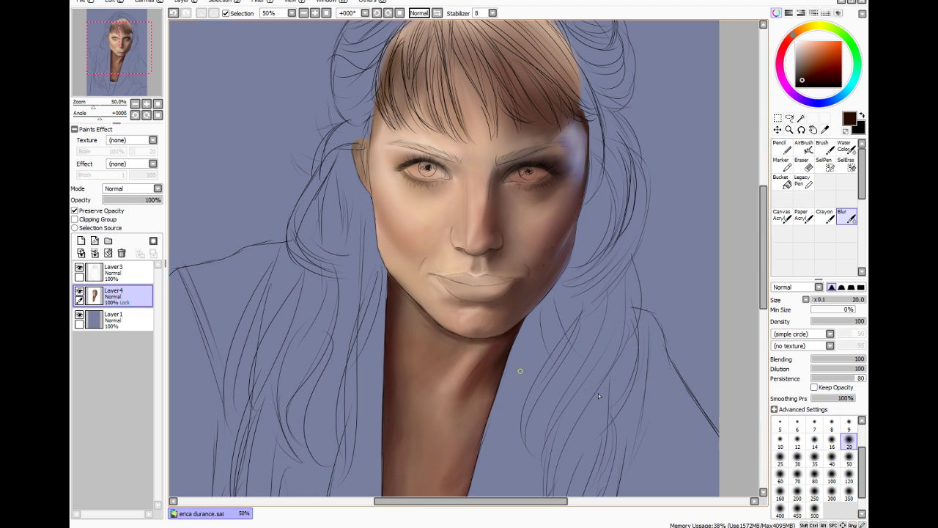
{"action": "key", "text": "bracketright"}
{"action": "key", "text": "bracketright"}
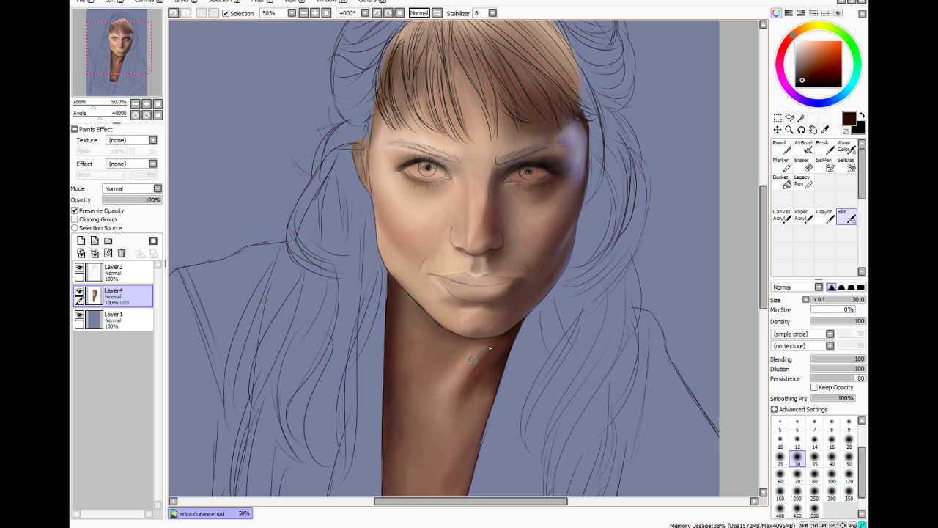
Smooth the skin shading along the whole neck with Blur at size 100
{"action": "key", "text": "bracketright"}
{"action": "key", "text": "bracketright"}
{"action": "key", "text": "bracketright"}
{"action": "key", "text": "bracketright"}
{"action": "key", "text": "bracketright"}
{"action": "key", "text": "bracketright"}
{"action": "key", "text": "bracketright"}
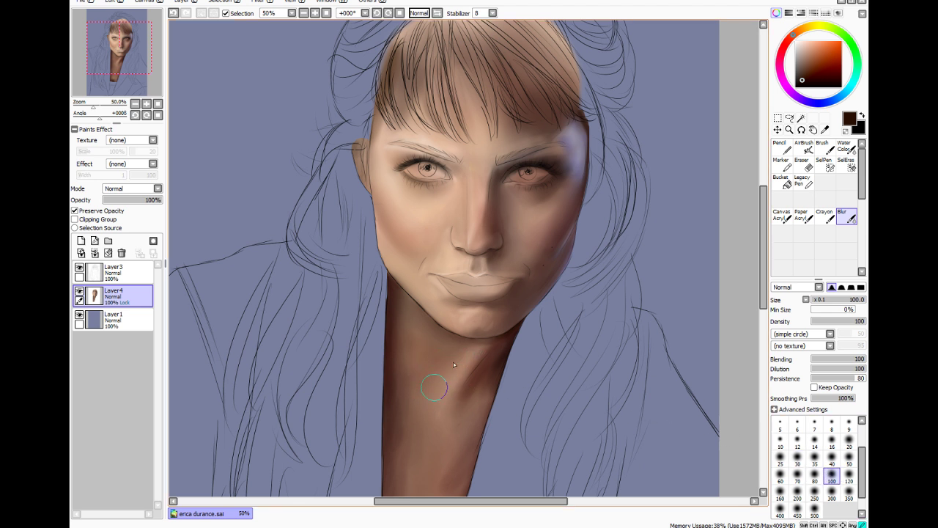
{"action": "mouse_move", "coordinate": [437, 358]}
{"action": "left_mouse_down"}
{"action": "mouse_move", "coordinate": [423, 463]}
{"action": "mouse_move", "coordinate": [409, 339]}
{"action": "mouse_move", "coordinate": [431, 413]}
{"action": "mouse_move", "coordinate": [483, 371]}
{"action": "mouse_move", "coordinate": [457, 430]}
{"action": "left_mouse_up"}
{"action": "left_click_drag", "start_coordinate": [763, 267], "coordinate": [763, 293]}
{"action": "mouse_move", "coordinate": [474, 267]}
{"action": "left_mouse_down"}
{"action": "mouse_move", "coordinate": [414, 311]}
{"action": "mouse_move", "coordinate": [396, 427]}
{"action": "left_mouse_up"}
{"action": "mouse_move", "coordinate": [395, 355]}
{"action": "left_mouse_down"}
{"action": "mouse_move", "coordinate": [456, 377]}
{"action": "mouse_move", "coordinate": [452, 360]}
{"action": "mouse_move", "coordinate": [475, 335]}
{"action": "mouse_move", "coordinate": [434, 357]}
{"action": "mouse_move", "coordinate": [512, 255]}
{"action": "mouse_move", "coordinate": [493, 309]}
{"action": "mouse_move", "coordinate": [442, 324]}
{"action": "mouse_move", "coordinate": [490, 255]}
{"action": "mouse_move", "coordinate": [439, 332]}
{"action": "left_mouse_up"}
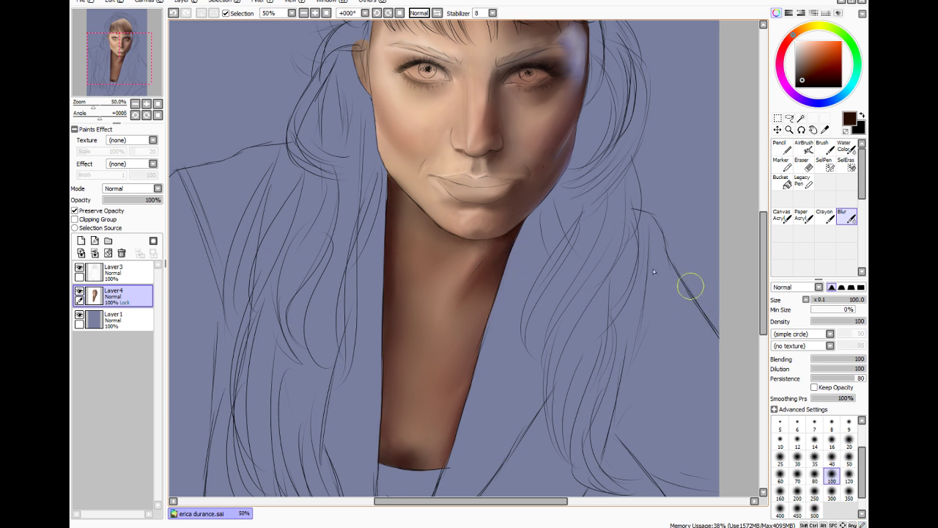
Darken the neck edge opposite the visible ear with black using the Brush at size 80 and density 20, and soften it with Blur
{"action": "left_click_drag", "start_coordinate": [801, 81], "coordinate": [768, 138]}
{"action": "left_click", "coordinate": [823, 149]}
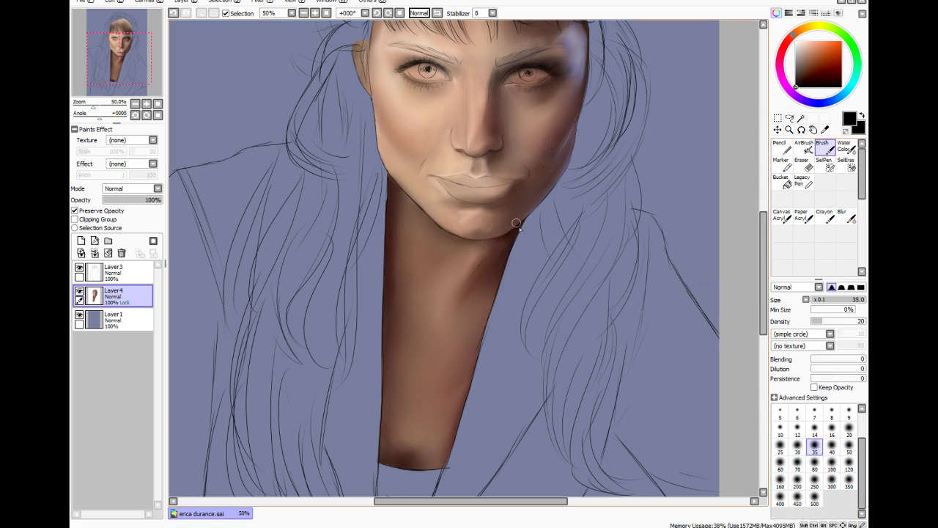
{"action": "left_click", "coordinate": [814, 463]}
{"action": "left_click_drag", "start_coordinate": [519, 235], "coordinate": [495, 308]}
{"action": "key", "text": "ctrl+z"}
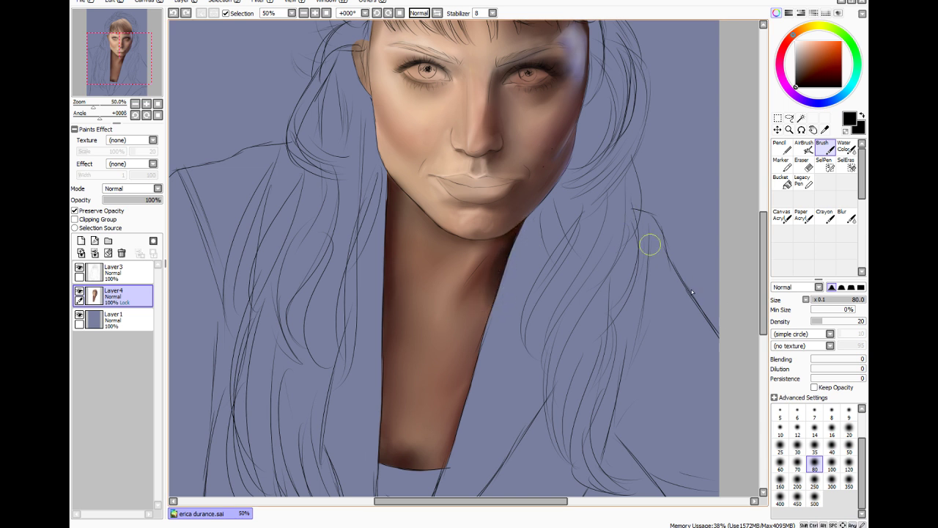
{"action": "left_click", "coordinate": [847, 215]}
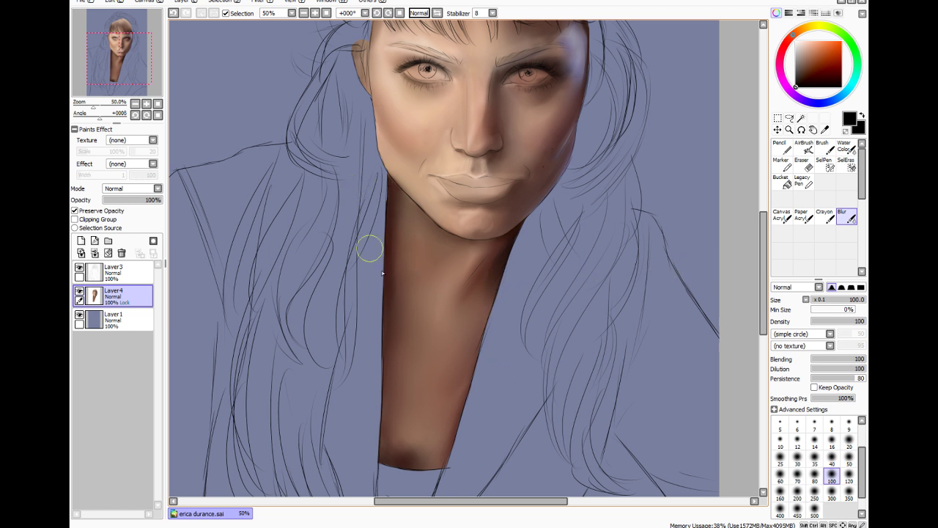
Try to darken the neck edge below the visible ear with black using the Brush at size 80 and density 20
{"action": "key", "text": "b"}
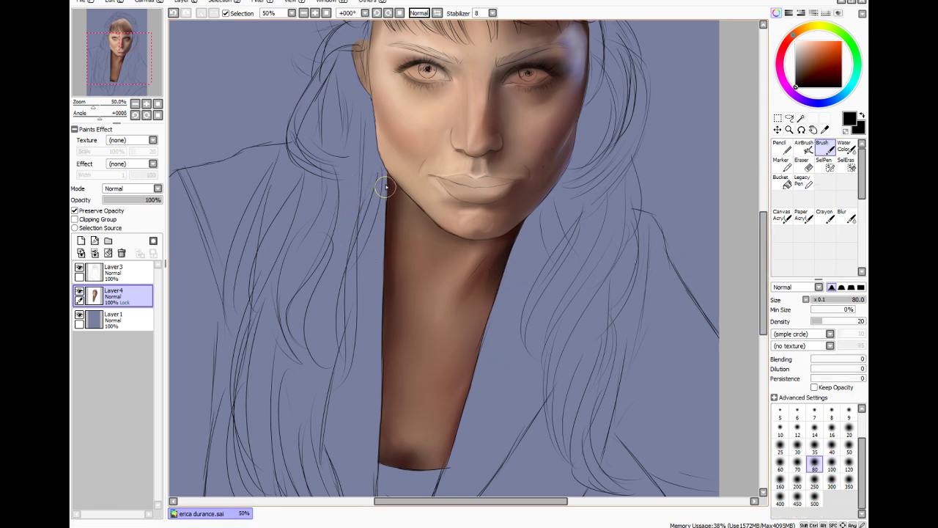
{"action": "left_click_drag", "start_coordinate": [385, 209], "coordinate": [373, 388]}
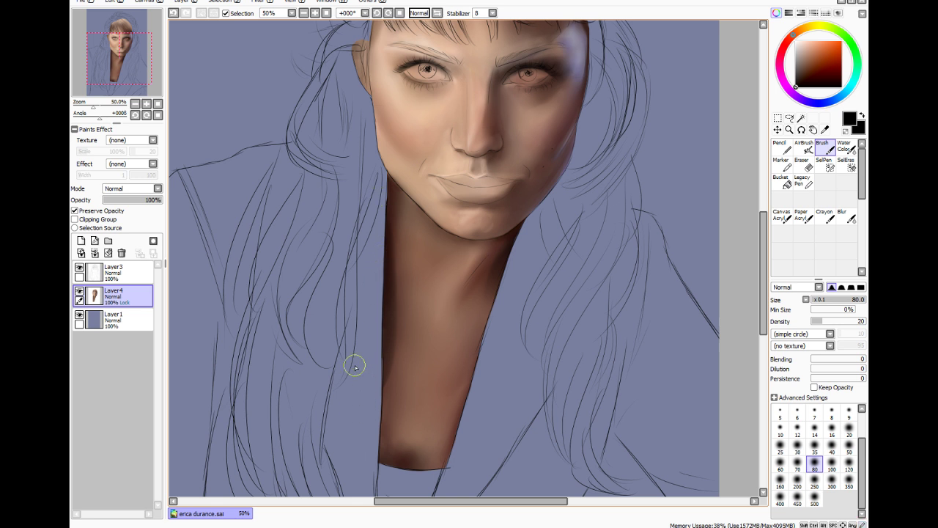
{"action": "key", "text": "ctrl+z"}
{"action": "key", "text": "ctrl+z"}
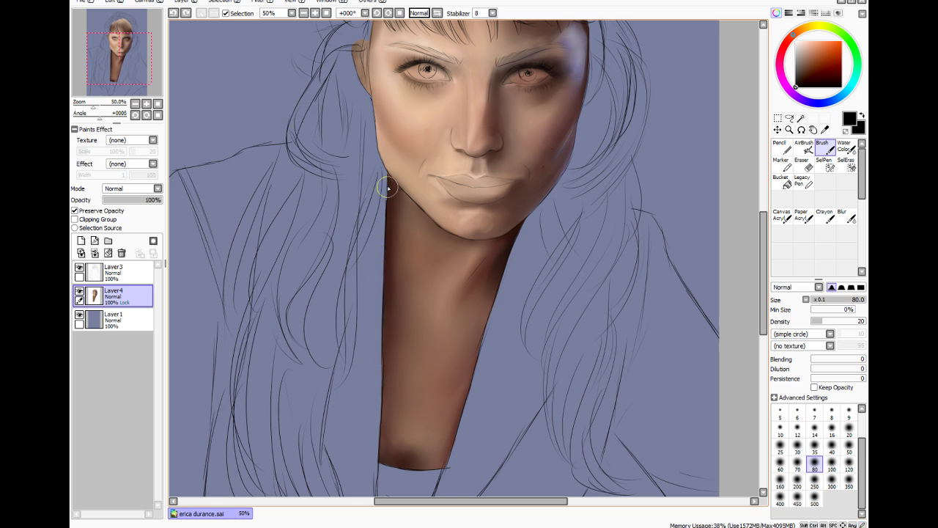
Soften the neck edge below the visible ear with Blur at size 100 and save the painting
{"action": "left_click", "coordinate": [847, 217]}
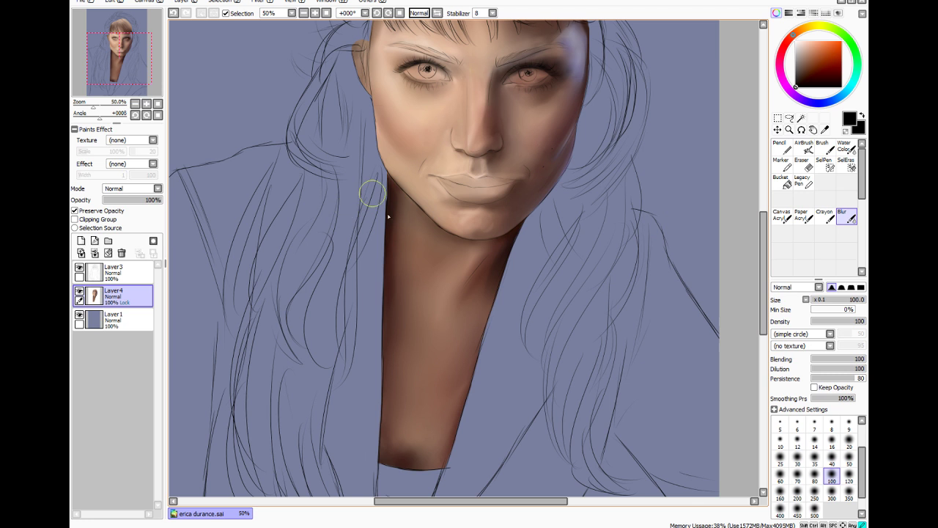
{"action": "left_click_drag", "start_coordinate": [393, 201], "coordinate": [374, 300]}
{"action": "mouse_move", "coordinate": [379, 234]}
{"action": "left_mouse_down"}
{"action": "mouse_move", "coordinate": [395, 261]}
{"action": "mouse_move", "coordinate": [393, 207]}
{"action": "left_mouse_up"}
{"action": "key", "text": "ctrl+s"}
Blend the skin between the lower lip and chin with Blur at size 100 and density 41
{"action": "left_click_drag", "start_coordinate": [764, 265], "coordinate": [766, 246]}
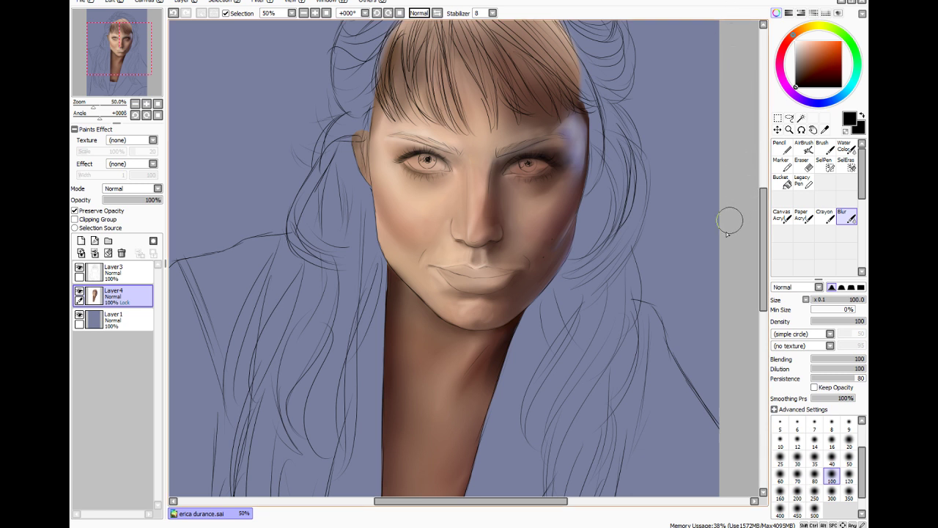
{"action": "left_click", "coordinate": [834, 321]}
{"action": "left_click_drag", "start_coordinate": [444, 295], "coordinate": [499, 313]}
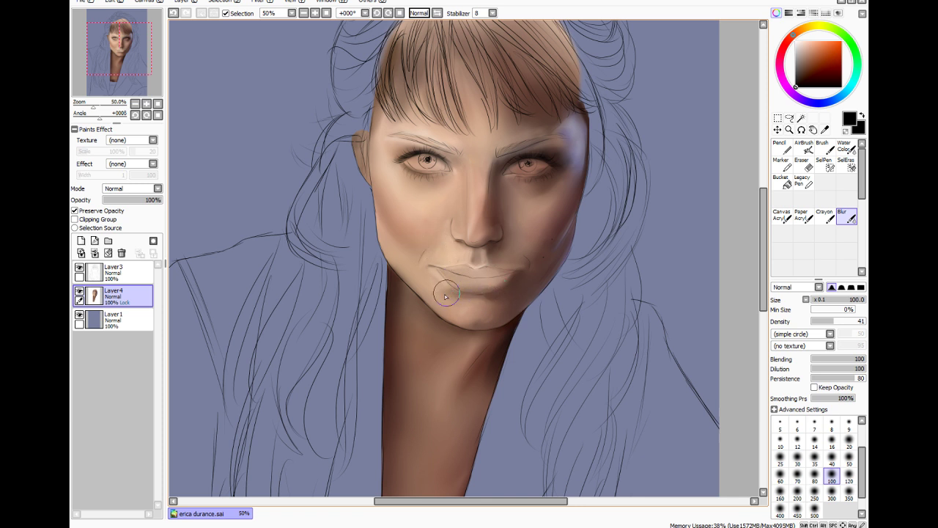
Blend the skin from the mouth corner up the cheek with Blur, and highlight the shaded temple in pale lavender using the Brush at size 30, density 20
{"action": "mouse_move", "coordinate": [446, 293]}
{"action": "left_mouse_down"}
{"action": "mouse_move", "coordinate": [446, 299]}
{"action": "mouse_move", "coordinate": [382, 213]}
{"action": "mouse_move", "coordinate": [542, 264]}
{"action": "mouse_move", "coordinate": [517, 285]}
{"action": "mouse_move", "coordinate": [414, 188]}
{"action": "mouse_move", "coordinate": [429, 206]}
{"action": "left_mouse_up"}
{"action": "left_click", "coordinate": [824, 129]}
{"action": "left_click", "coordinate": [579, 135]}
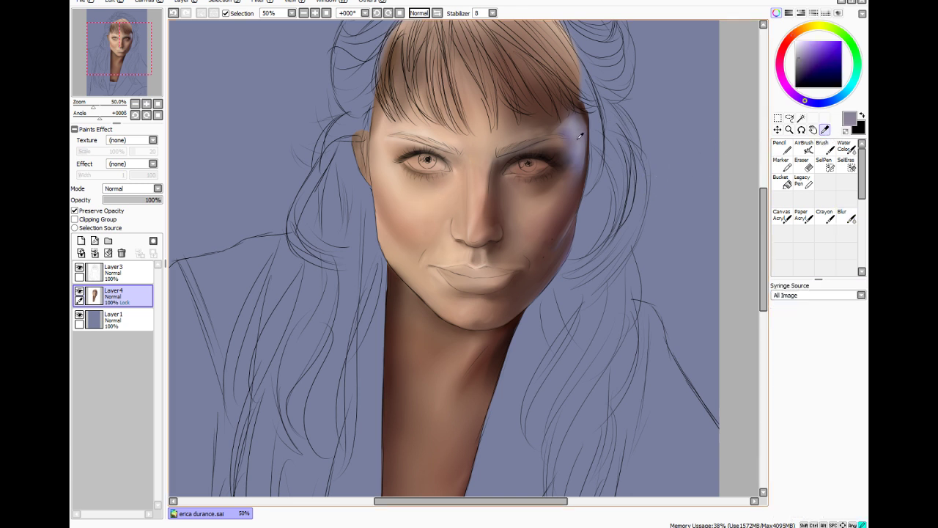
{"action": "left_click", "coordinate": [801, 43]}
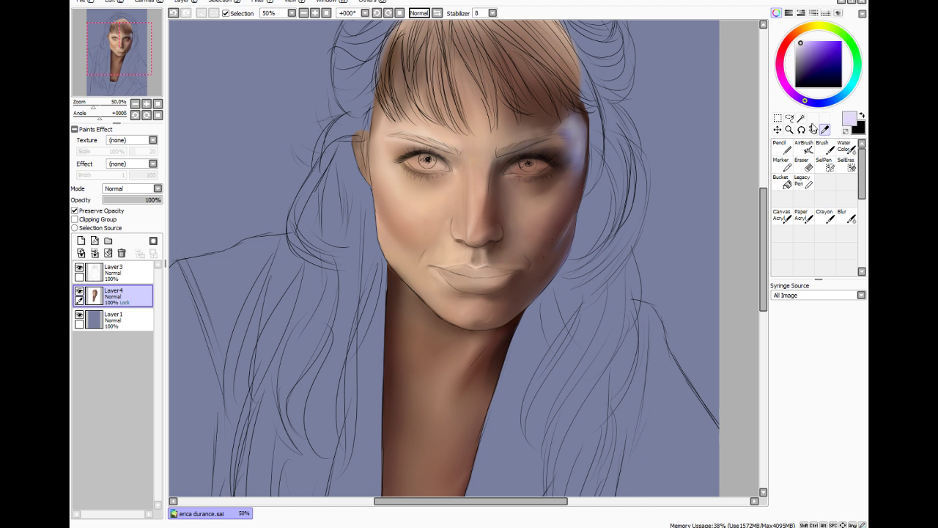
{"action": "left_click", "coordinate": [823, 147]}
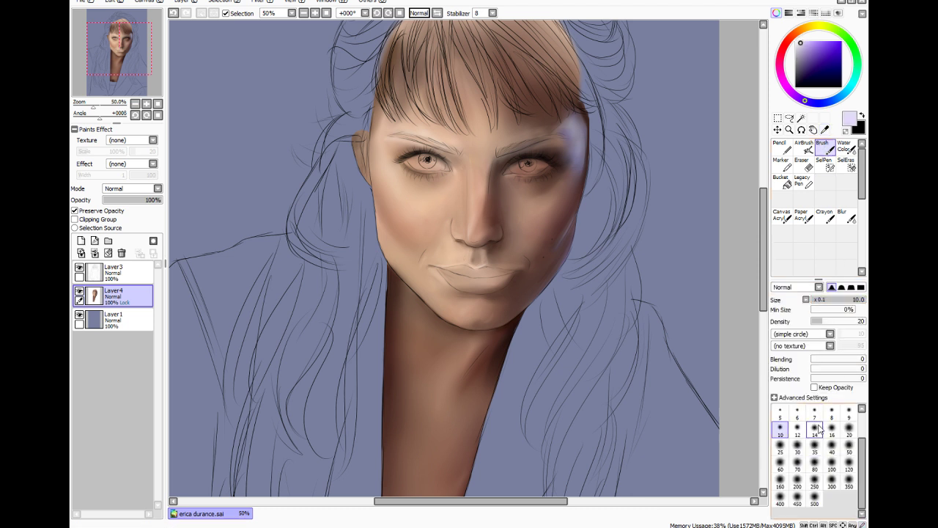
{"action": "left_click", "coordinate": [850, 431]}
{"action": "left_click", "coordinate": [797, 445]}
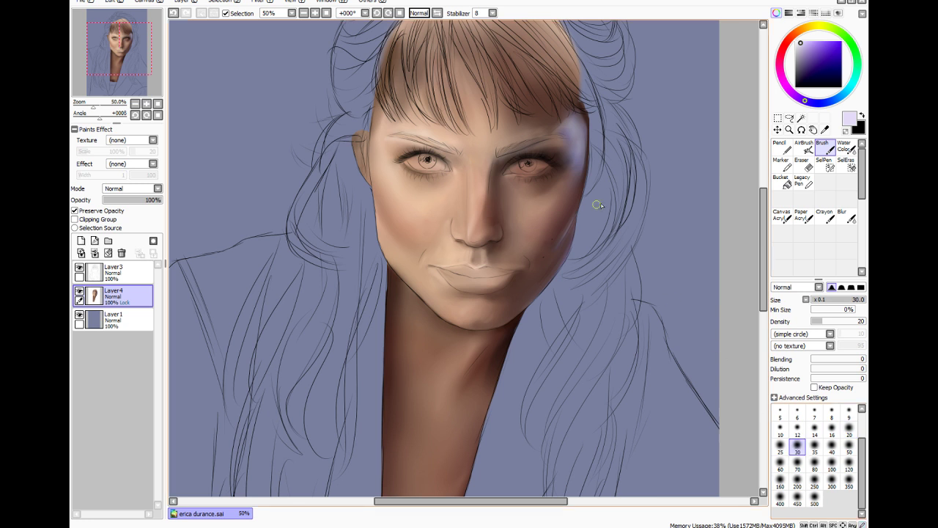
{"action": "left_click_drag", "start_coordinate": [556, 132], "coordinate": [565, 134]}
Glaze muted blue over the temple highlight beside the outer eyebrow end using the Brush at size 30 and density 9
{"action": "left_click", "coordinate": [816, 321]}
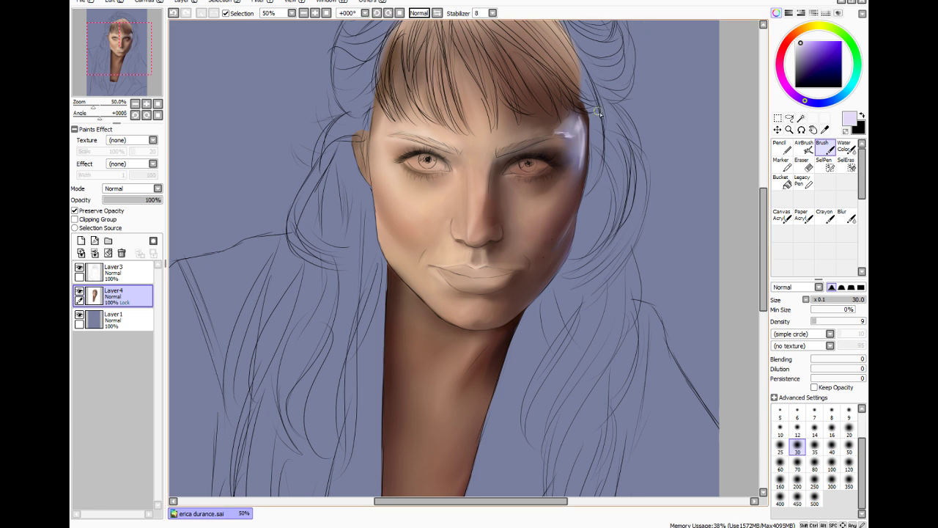
{"action": "left_click", "coordinate": [819, 103]}
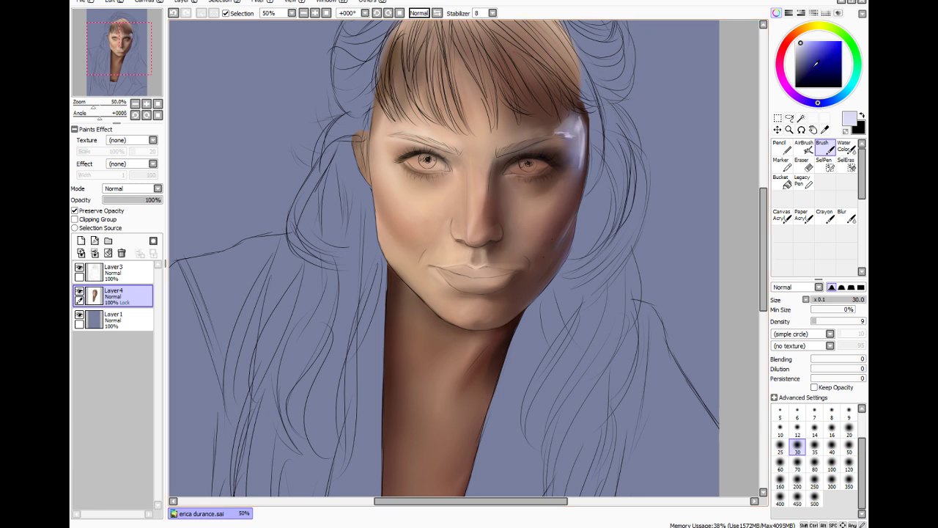
{"action": "left_click", "coordinate": [813, 52]}
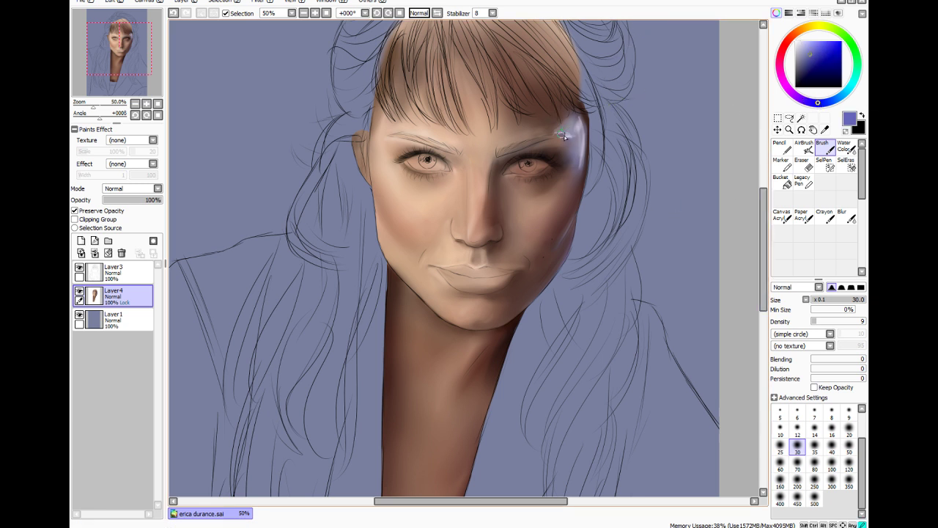
{"action": "mouse_move", "coordinate": [560, 122]}
{"action": "left_mouse_down"}
{"action": "mouse_move", "coordinate": [554, 133]}
{"action": "mouse_move", "coordinate": [580, 148]}
{"action": "left_mouse_up"}
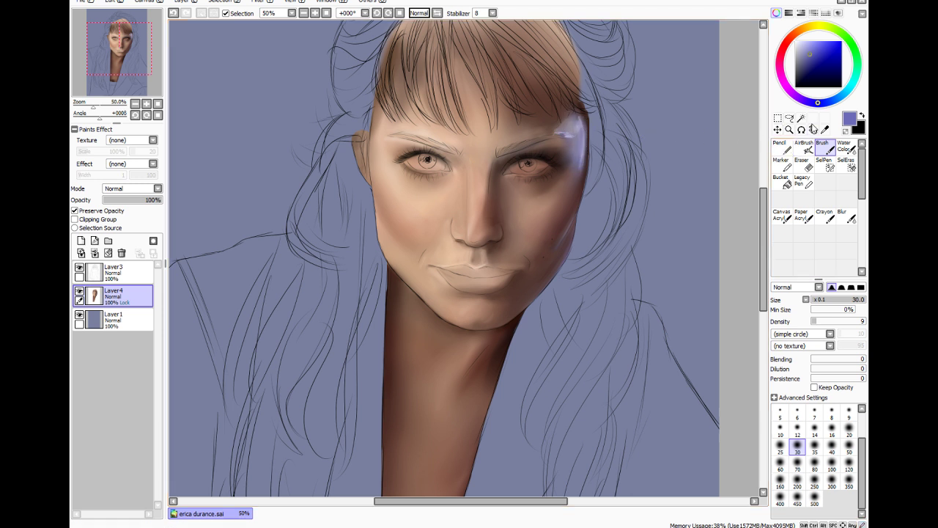
Try to tint the lower temple with a stronger sky blue using the Brush at size 50 and density 9
{"action": "left_click_drag", "start_coordinate": [818, 103], "coordinate": [843, 97]}
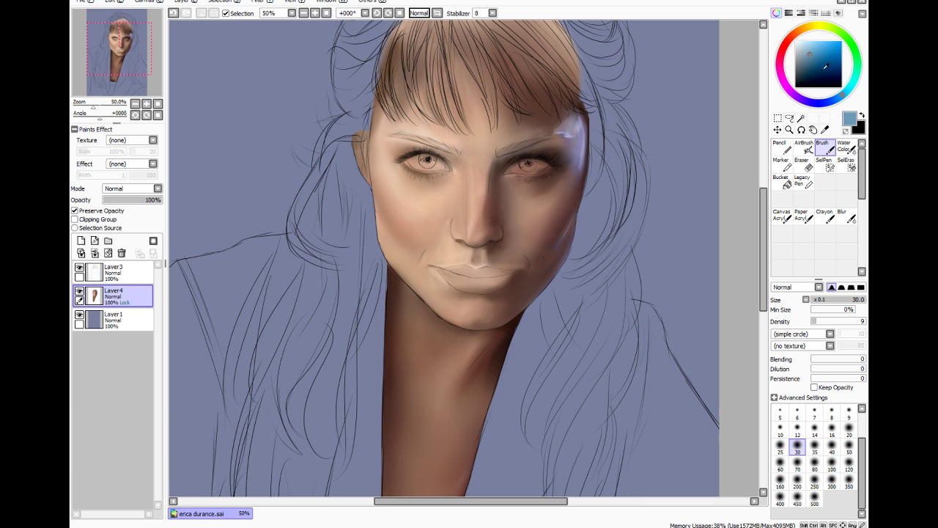
{"action": "left_click_drag", "start_coordinate": [825, 66], "coordinate": [821, 55]}
{"action": "left_click", "coordinate": [849, 445]}
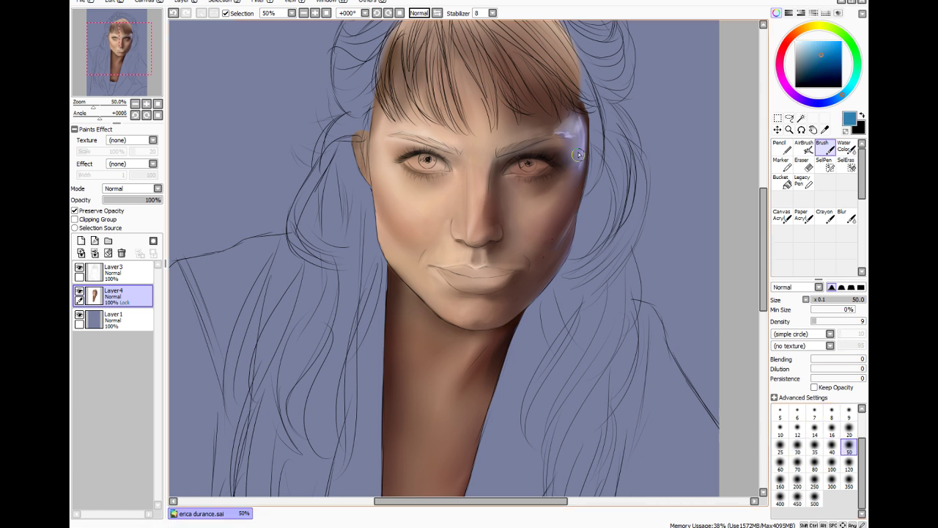
{"action": "left_click_drag", "start_coordinate": [578, 155], "coordinate": [576, 166]}
{"action": "key", "text": "ctrl+z"}
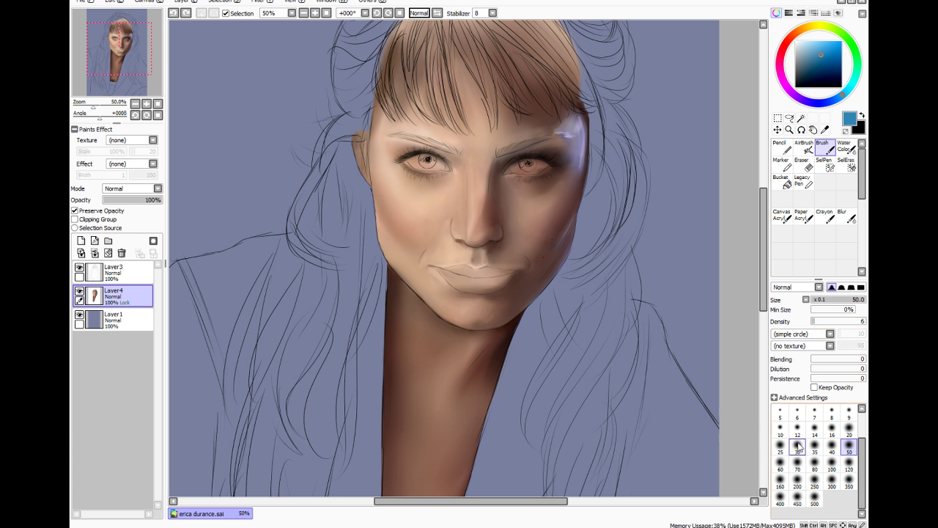
Soften the blue temple highlight with Blur at size 40 and density 41
{"action": "left_click", "coordinate": [843, 214]}
{"action": "left_click", "coordinate": [843, 214]}
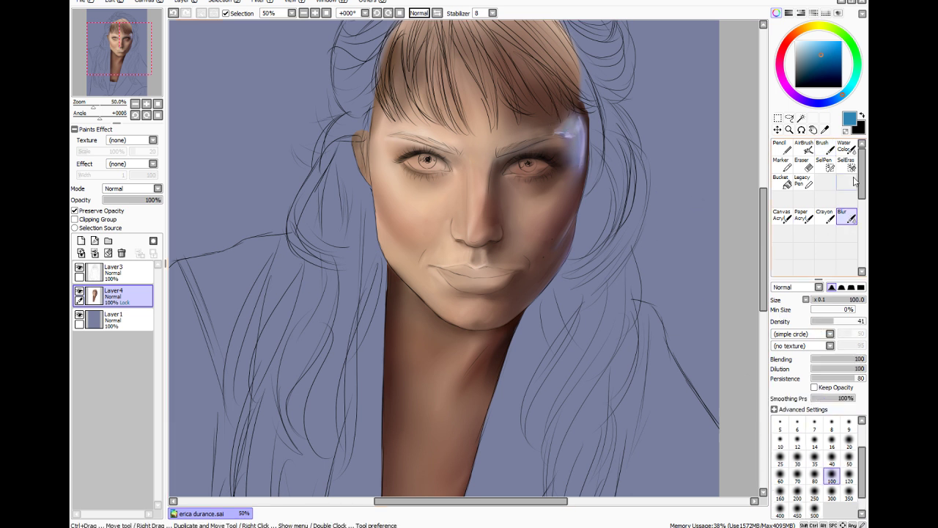
{"action": "left_click", "coordinate": [832, 456]}
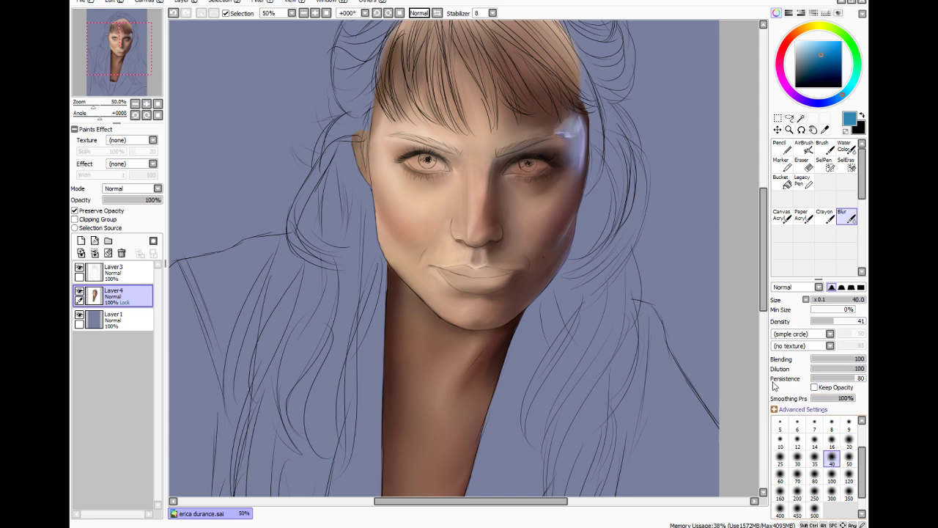
{"action": "mouse_move", "coordinate": [569, 140]}
{"action": "left_mouse_down"}
{"action": "mouse_move", "coordinate": [576, 162]}
{"action": "mouse_move", "coordinate": [586, 114]}
{"action": "left_mouse_up"}
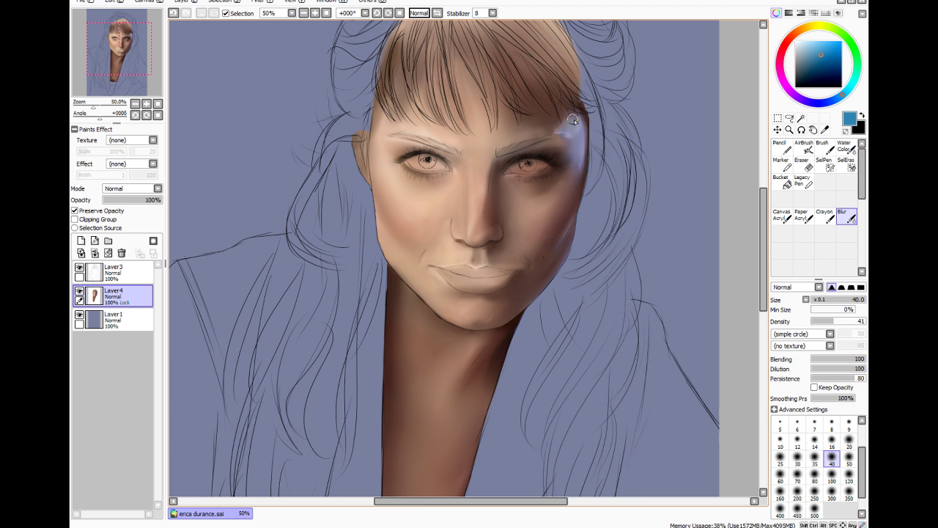
Try to adjust the temple highlight with a filter inside an area selected with the SelPen at size 100, and clear the selection
{"action": "left_click", "coordinate": [826, 164]}
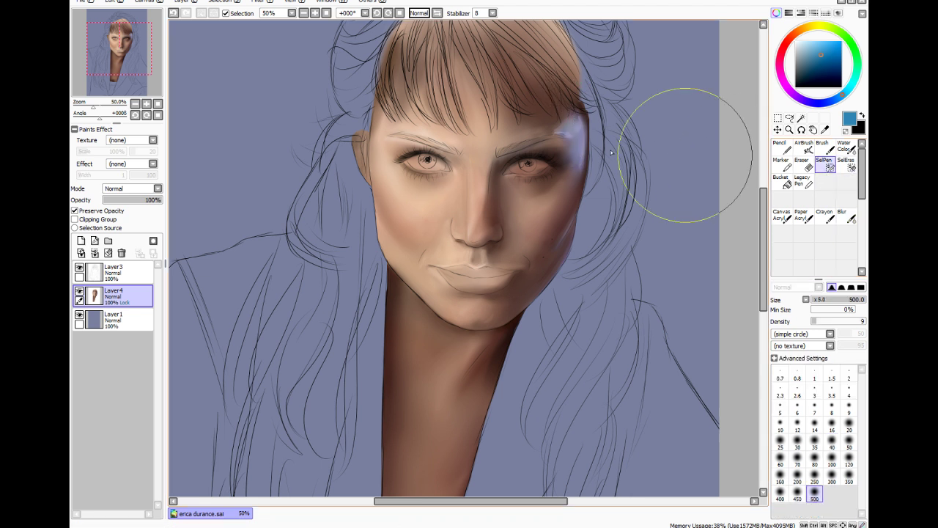
{"action": "left_click", "coordinate": [832, 459]}
{"action": "mouse_move", "coordinate": [605, 157]}
{"action": "left_mouse_down"}
{"action": "mouse_move", "coordinate": [589, 136]}
{"action": "mouse_move", "coordinate": [566, 137]}
{"action": "left_mouse_up"}
{"action": "left_click", "coordinate": [226, 13]}
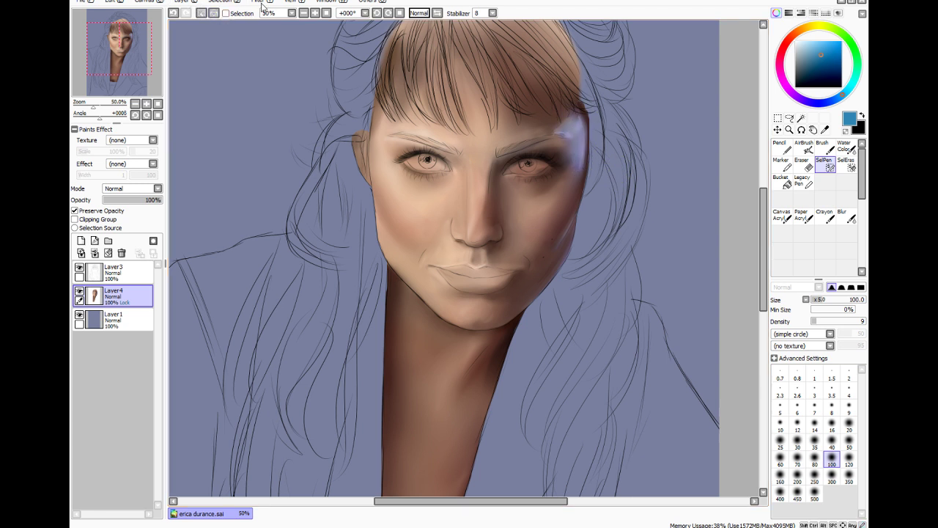
{"action": "left_click", "coordinate": [261, 1]}
{"action": "left_click", "coordinate": [268, 16]}
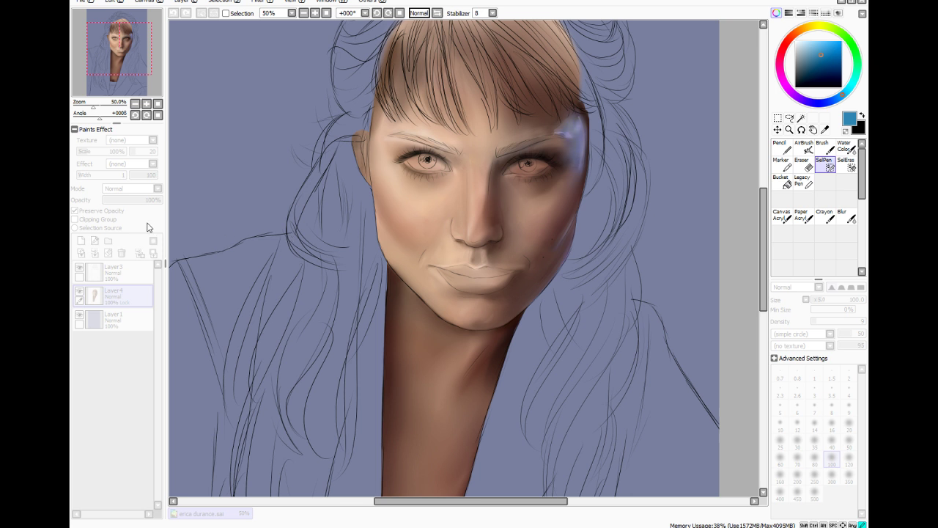
{"action": "left_click", "coordinate": [262, 252]}
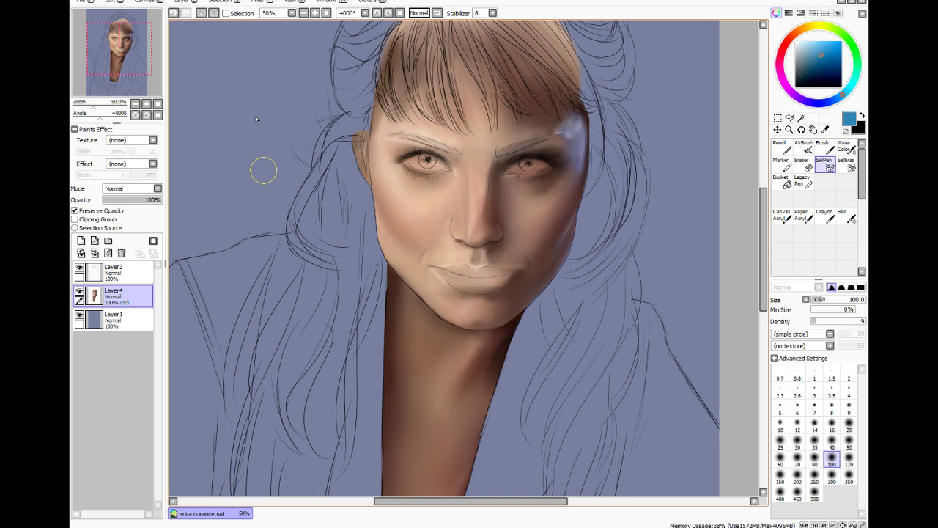
{"action": "left_click", "coordinate": [224, 2]}
{"action": "left_click", "coordinate": [236, 13]}
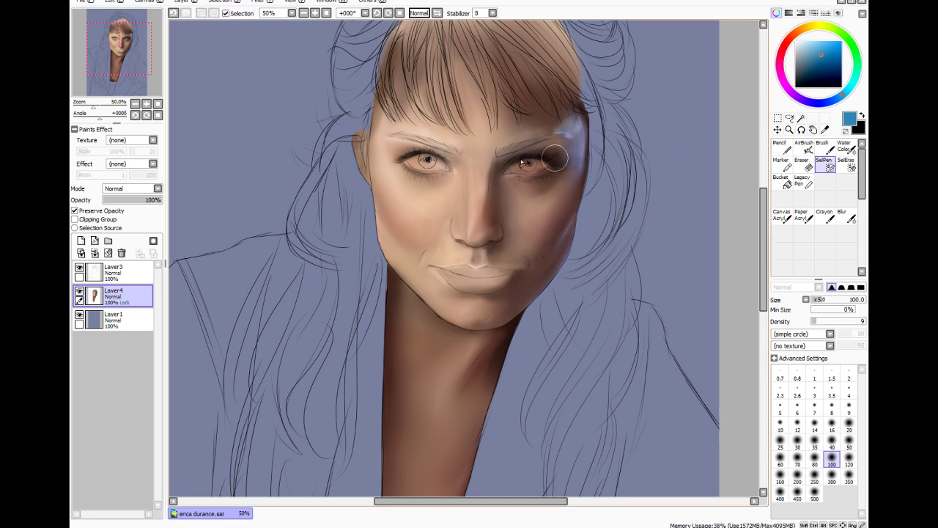
Shade the inner upper eyelid on the visible-ear side with a darkened sampled skin brown using the Brush at size 40 and density 6
{"action": "left_click", "coordinate": [825, 130]}
{"action": "left_click", "coordinate": [395, 180]}
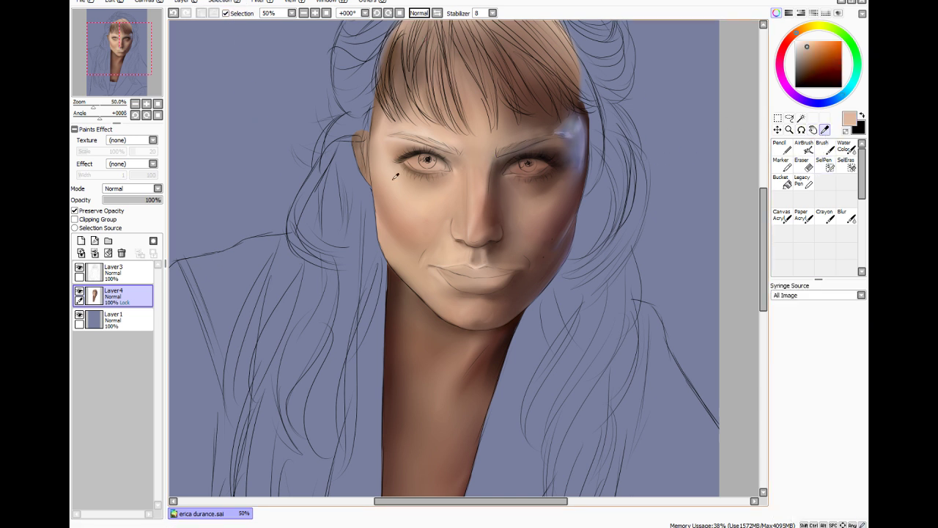
{"action": "left_click", "coordinate": [822, 147]}
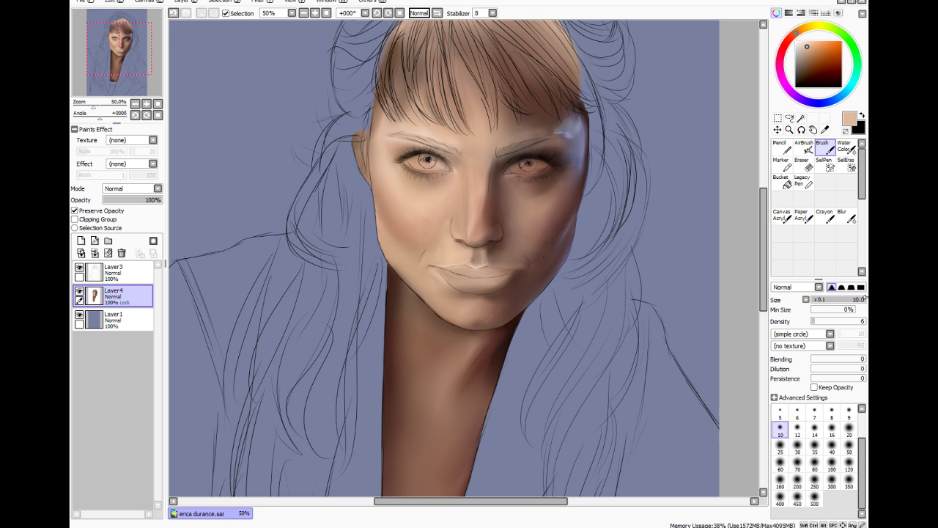
{"action": "left_click", "coordinate": [832, 429]}
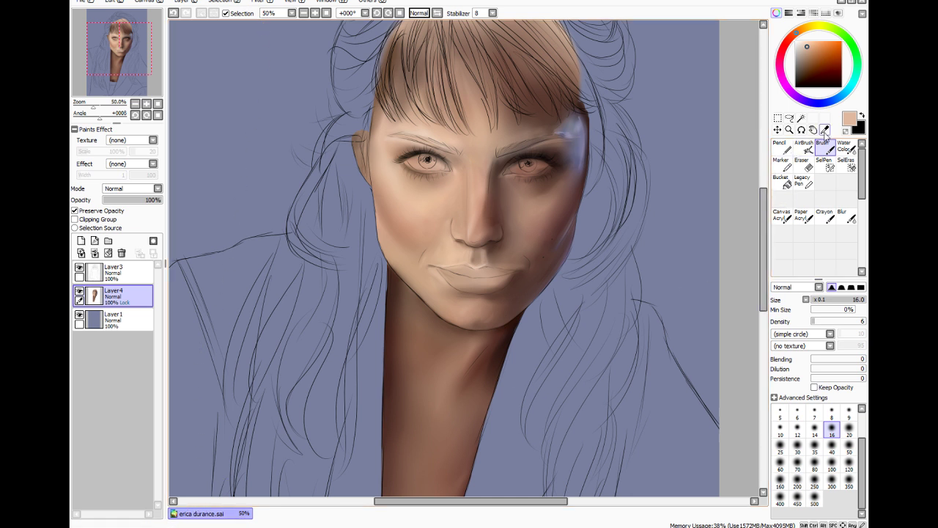
{"action": "key", "text": "alt"}
{"action": "left_click", "coordinate": [442, 176]}
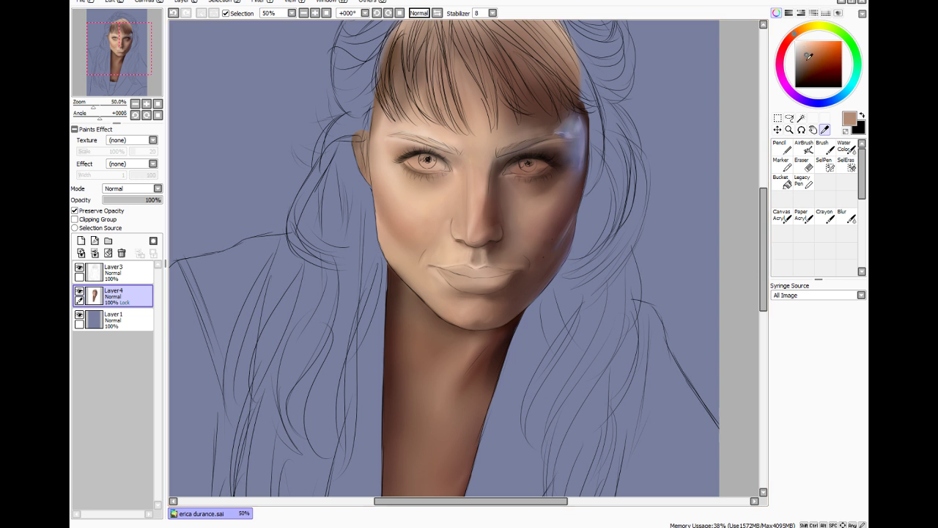
{"action": "left_click", "coordinate": [808, 58]}
{"action": "left_click", "coordinate": [822, 147]}
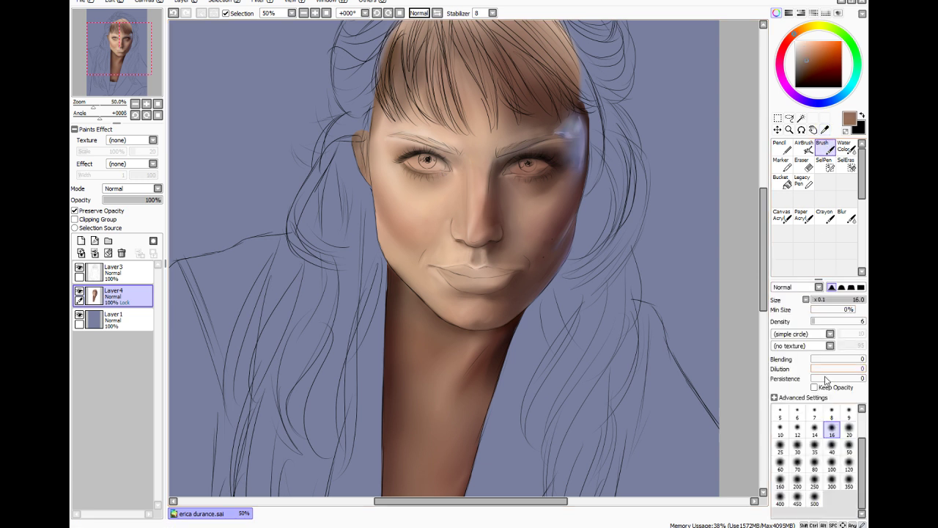
{"action": "key", "text": "bracketright"}
{"action": "key", "text": "bracketright"}
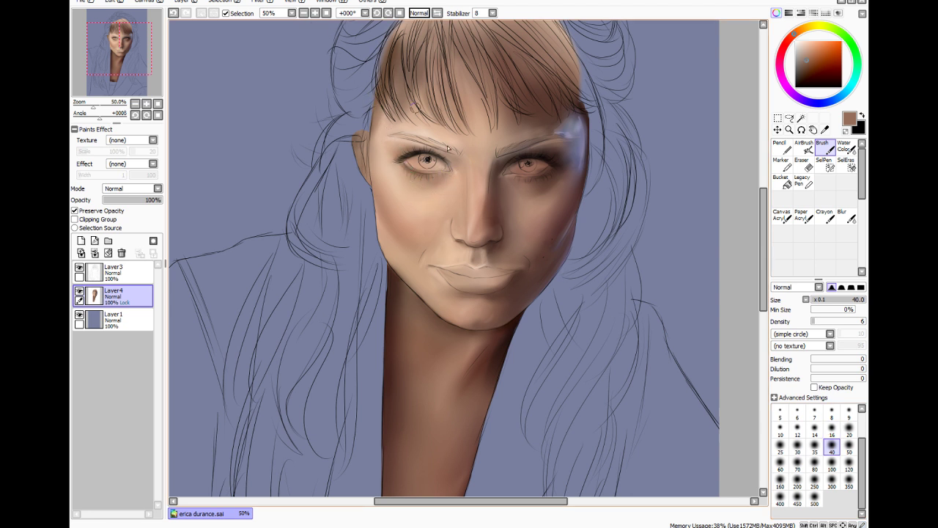
{"action": "left_click_drag", "start_coordinate": [438, 143], "coordinate": [444, 153]}
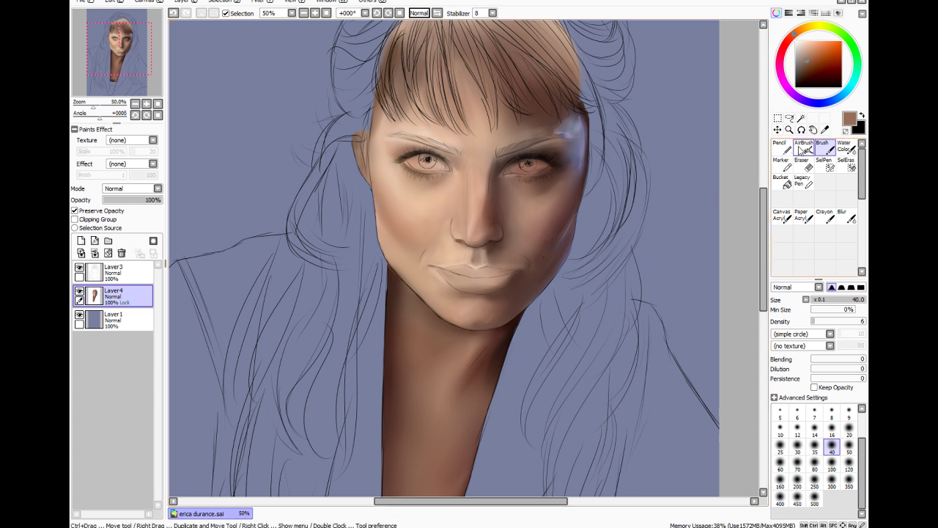
Shade the area between the eyebrow and eye on the shadowed side with a sampled brown using the Brush at size 40 and density 6
{"action": "left_click", "coordinate": [824, 130]}
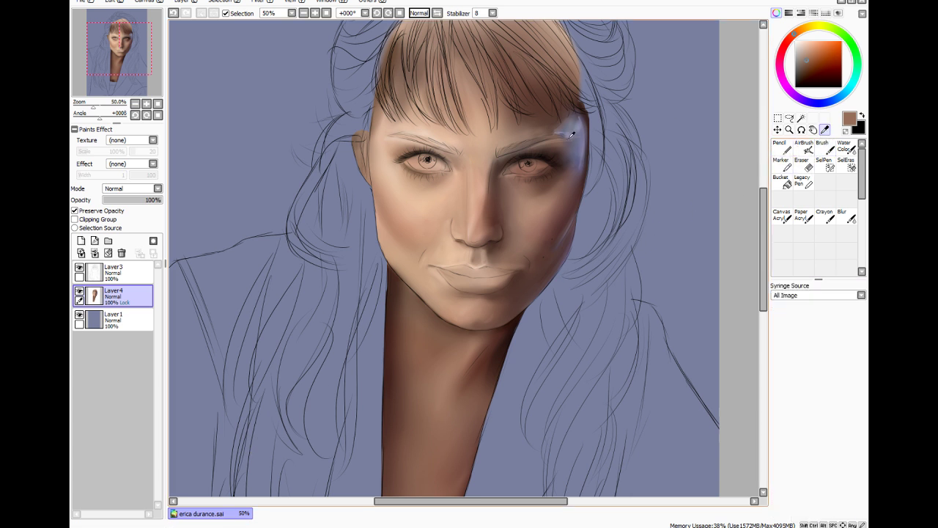
{"action": "left_click", "coordinate": [561, 140]}
{"action": "key", "text": "b"}
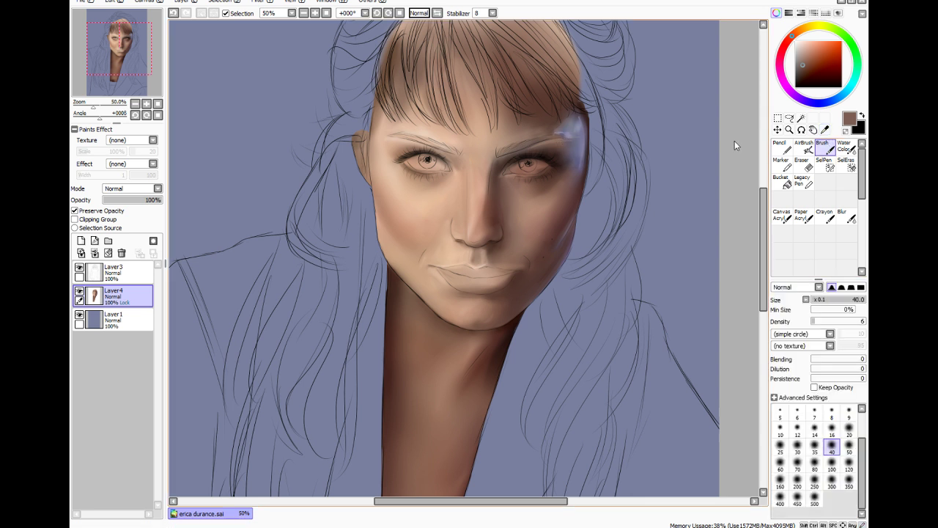
{"action": "left_click_drag", "start_coordinate": [520, 151], "coordinate": [551, 149]}
{"action": "left_click_drag", "start_coordinate": [545, 150], "coordinate": [579, 144]}
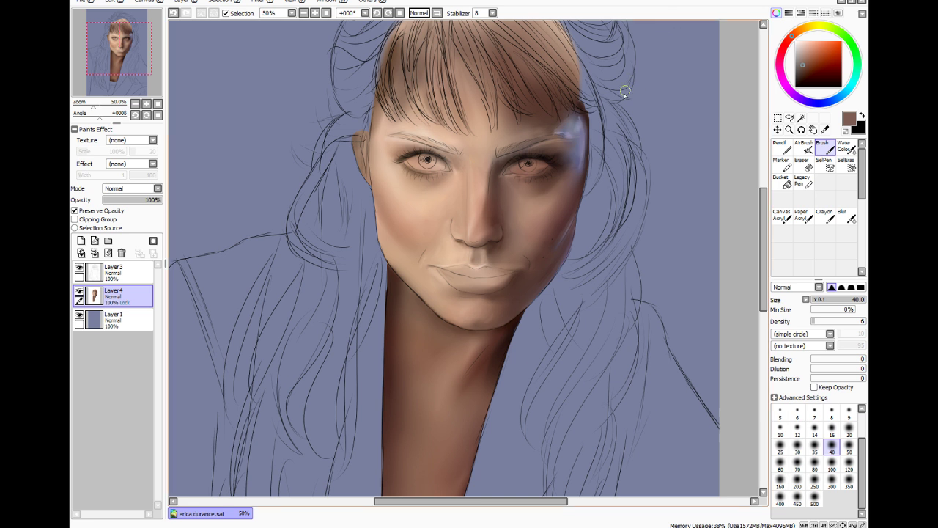
Paint the shadowed-side temple with a sampled blue-grey using the Brush at size 40, raising the density to 32
{"action": "left_click", "coordinate": [824, 130]}
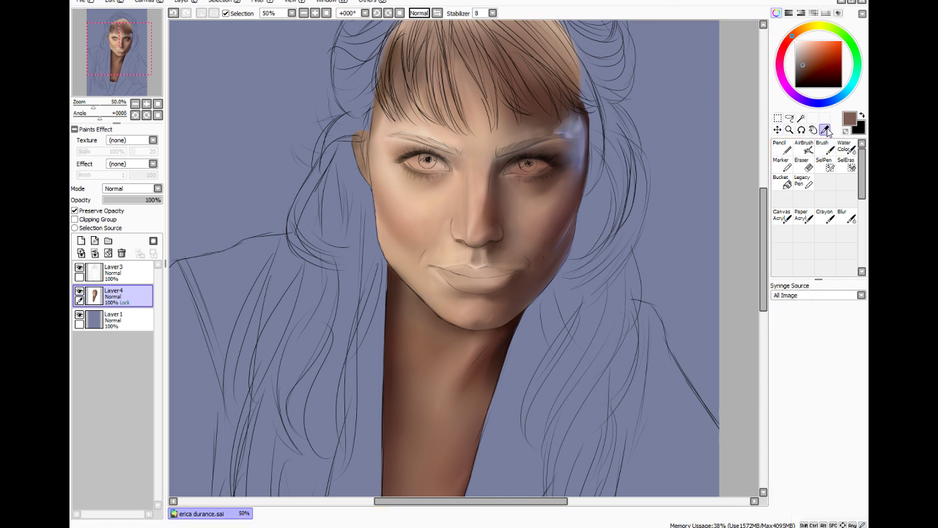
{"action": "left_click", "coordinate": [573, 131]}
{"action": "left_click", "coordinate": [823, 150]}
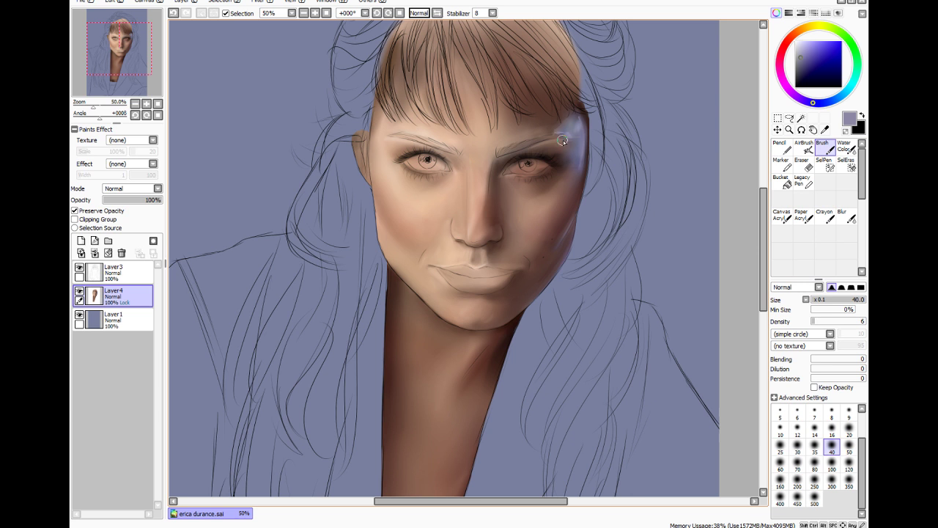
{"action": "left_click_drag", "start_coordinate": [583, 163], "coordinate": [583, 141]}
{"action": "left_click_drag", "start_coordinate": [813, 322], "coordinate": [829, 321]}
{"action": "mouse_move", "coordinate": [578, 148]}
{"action": "left_mouse_down"}
{"action": "mouse_move", "coordinate": [566, 133]}
{"action": "mouse_move", "coordinate": [565, 161]}
{"action": "mouse_move", "coordinate": [579, 146]}
{"action": "mouse_move", "coordinate": [574, 130]}
{"action": "mouse_move", "coordinate": [577, 143]}
{"action": "left_mouse_up"}
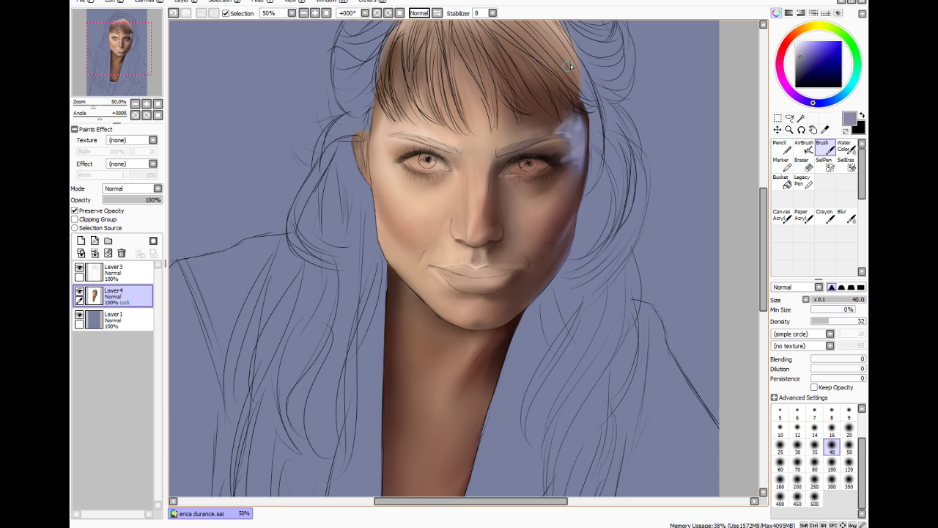
Blend the blue-grey temple strokes with Blur at size 40, and set the Blur density to 100 and size to 16
{"action": "left_click", "coordinate": [847, 216]}
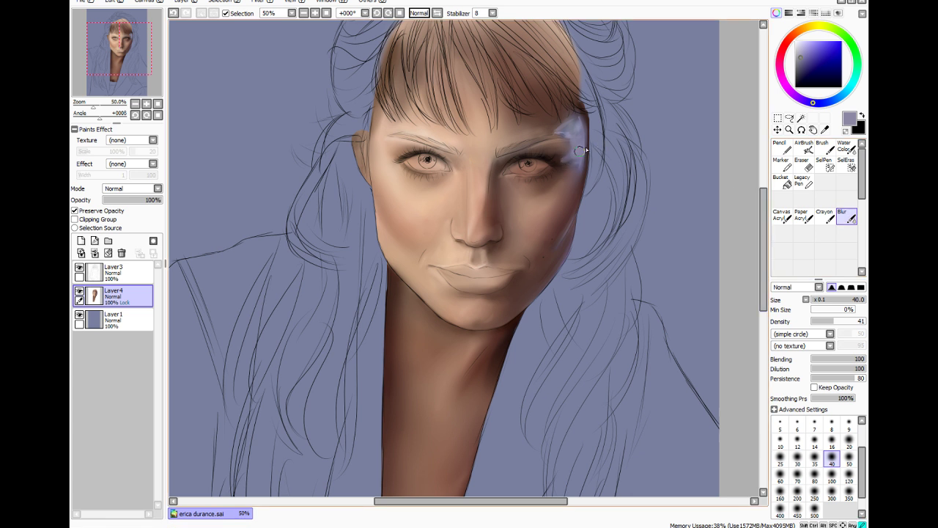
{"action": "left_click_drag", "start_coordinate": [579, 150], "coordinate": [569, 157]}
{"action": "left_click_drag", "start_coordinate": [835, 321], "coordinate": [866, 322]}
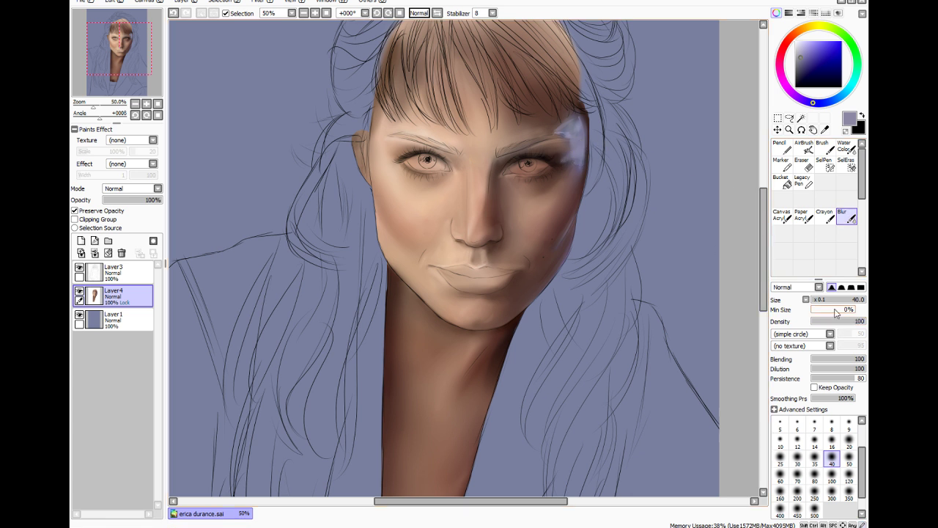
{"action": "left_click", "coordinate": [832, 440]}
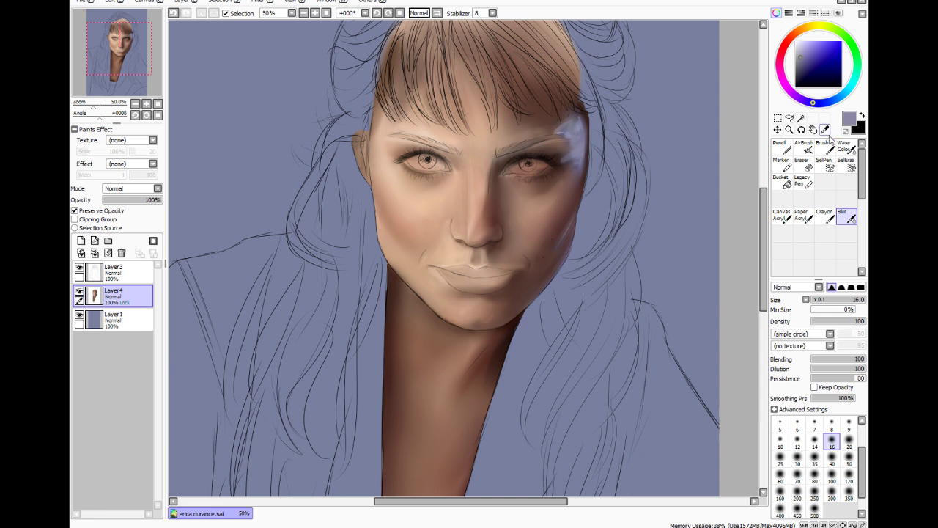
Blend the bluish light on the shadowed-side temple with Blur at size 16 and density 100
{"action": "key", "text": "c"}
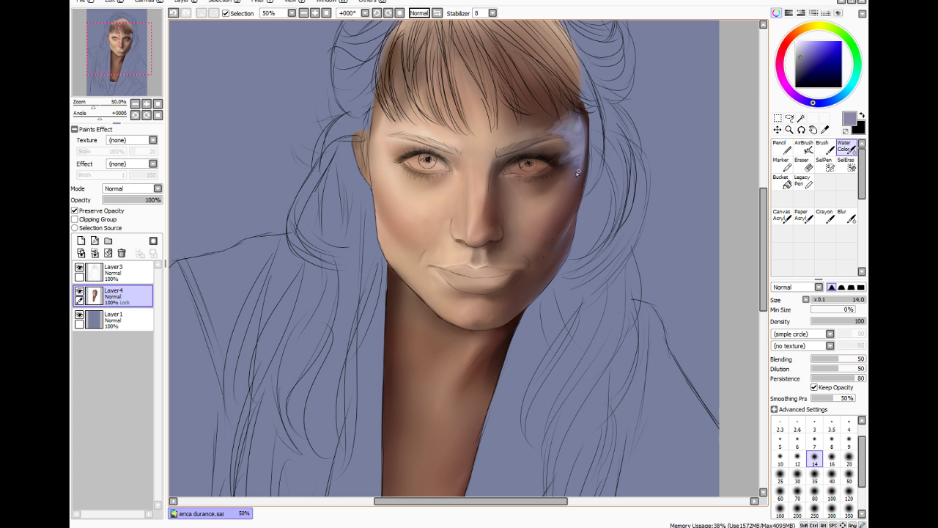
{"action": "left_click", "coordinate": [851, 221]}
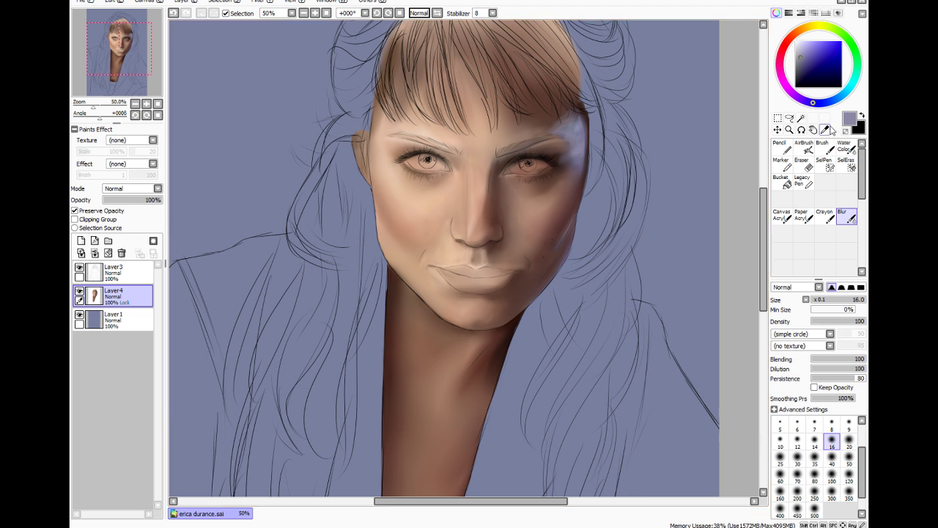
Try a sampled blue-grey and a lighter lavender along the shadowed-side temple with the Brush at size 50, lowering the density to 17
{"action": "left_click", "coordinate": [825, 130]}
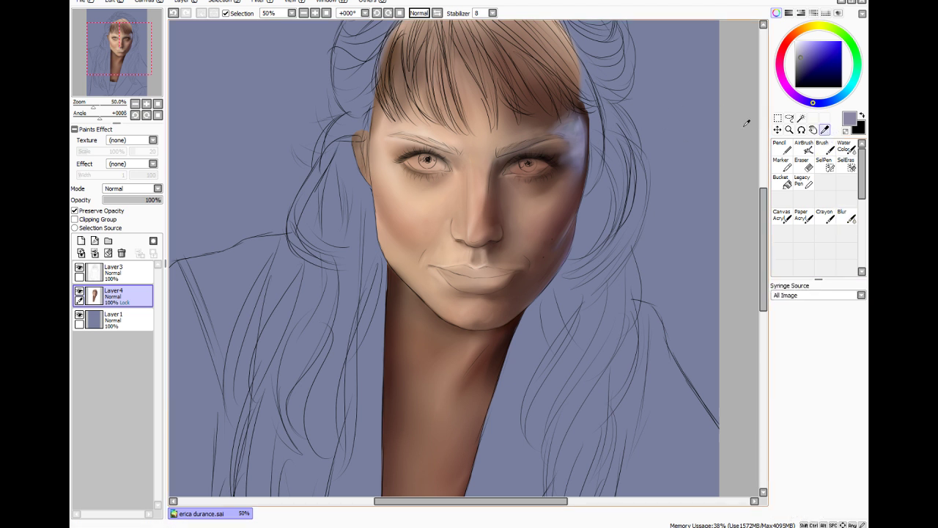
{"action": "left_click", "coordinate": [576, 150]}
{"action": "left_click", "coordinate": [823, 148]}
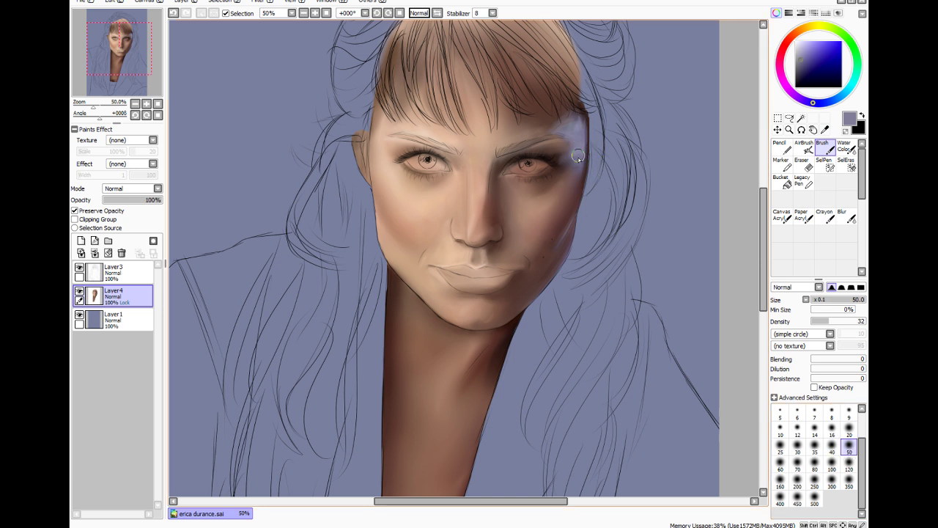
{"action": "mouse_move", "coordinate": [579, 133]}
{"action": "left_mouse_down"}
{"action": "mouse_move", "coordinate": [582, 110]}
{"action": "mouse_move", "coordinate": [578, 156]}
{"action": "mouse_move", "coordinate": [579, 110]}
{"action": "mouse_move", "coordinate": [576, 169]}
{"action": "left_mouse_up"}
{"action": "left_click", "coordinate": [802, 43]}
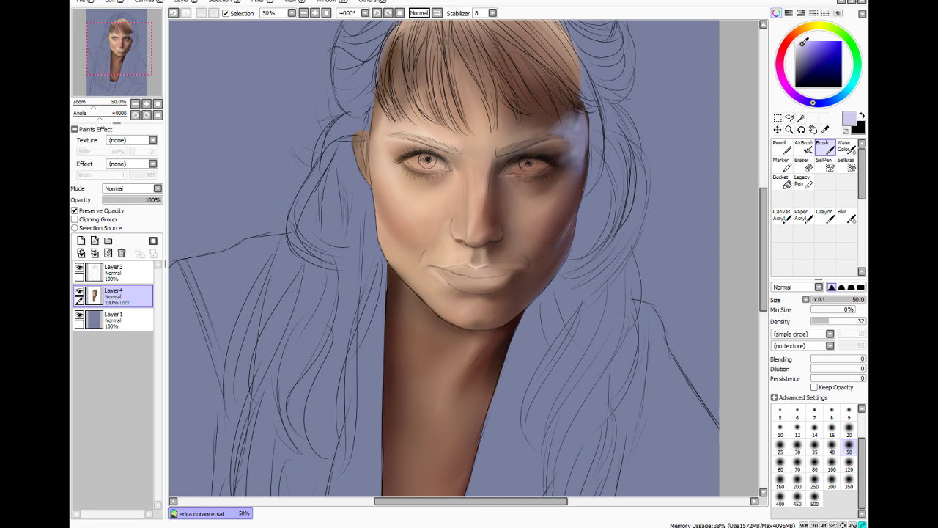
{"action": "left_click", "coordinate": [821, 321]}
{"action": "left_click_drag", "start_coordinate": [583, 123], "coordinate": [585, 154]}
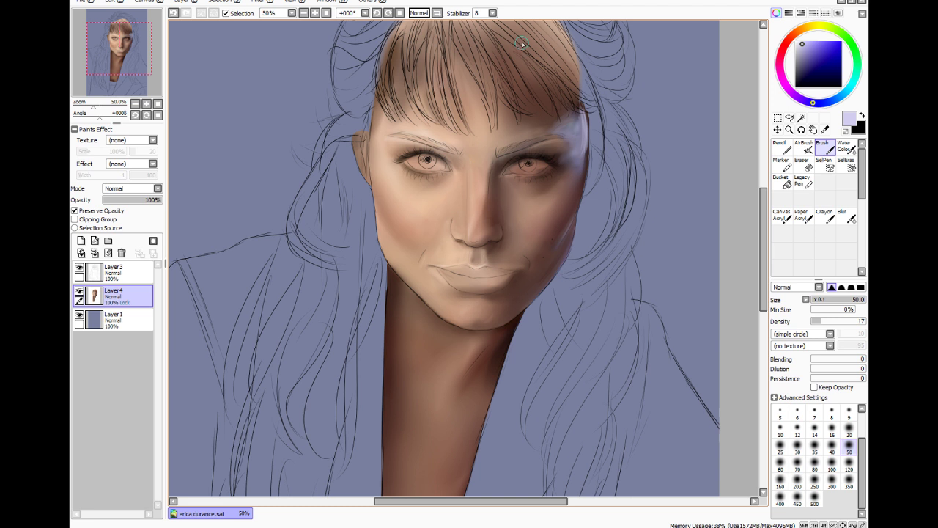
Shift the brush colour to a light blue, test it on the temple edge, and undo the last three strokes
{"action": "left_click", "coordinate": [834, 100]}
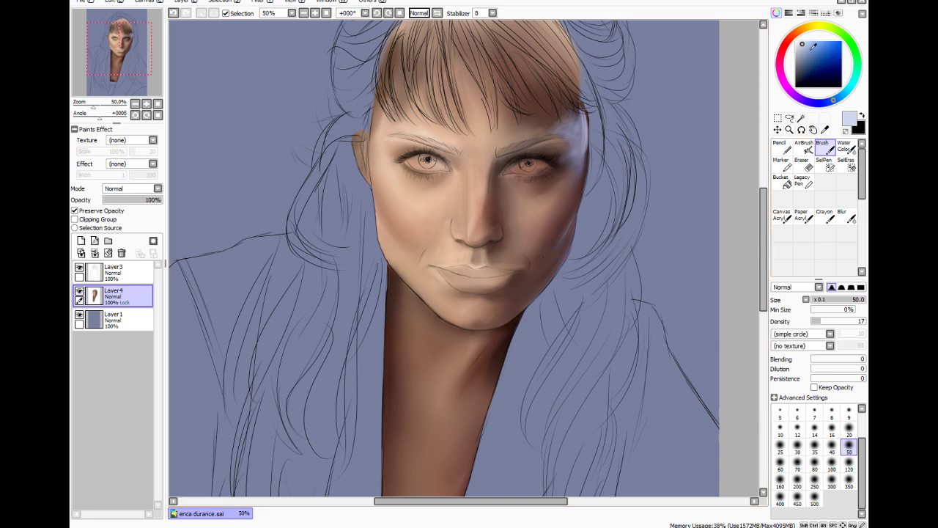
{"action": "left_click_drag", "start_coordinate": [813, 46], "coordinate": [807, 44]}
{"action": "left_click_drag", "start_coordinate": [585, 143], "coordinate": [585, 157]}
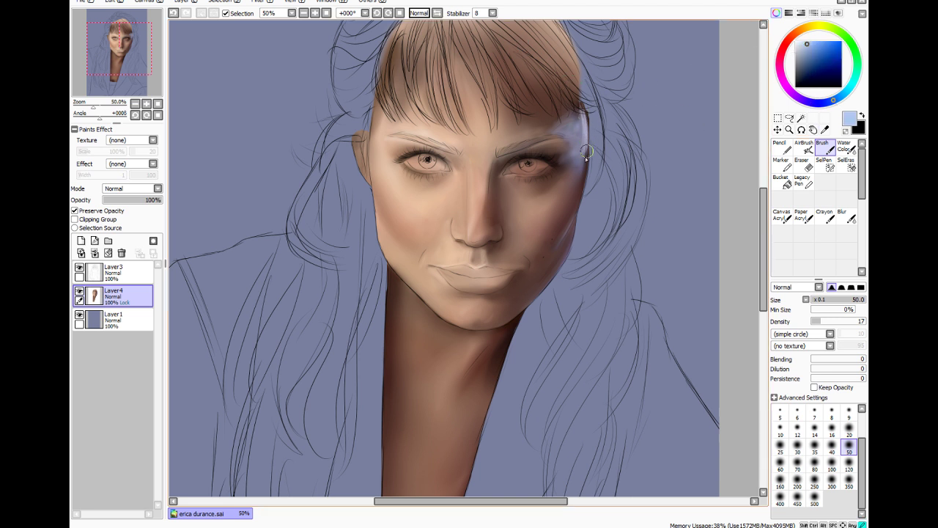
{"action": "key", "text": "ctrl+z"}
{"action": "key", "text": "ctrl+z"}
{"action": "key", "text": "ctrl+z"}
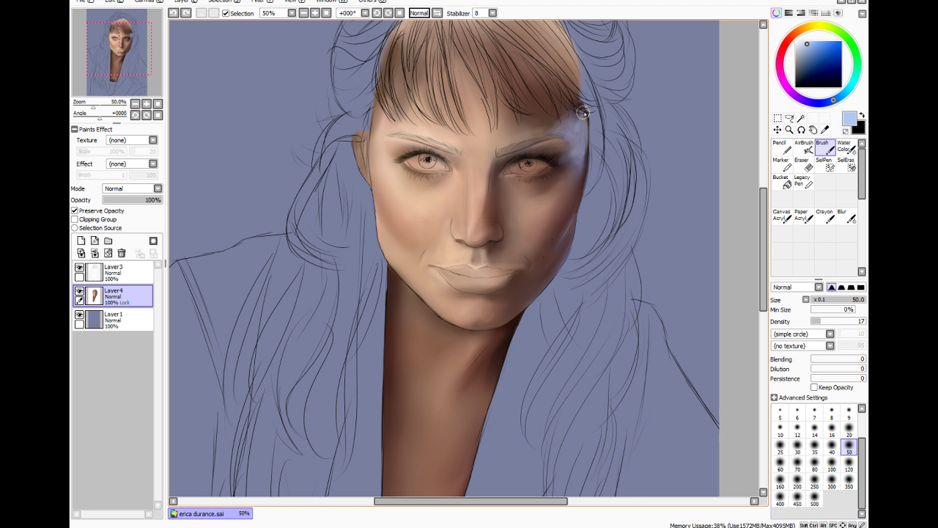
Paint light blue rim light along the shadowed-side temple and lower cheek edge using the Brush at size 50 and density 17
{"action": "mouse_move", "coordinate": [583, 112]}
{"action": "left_mouse_down"}
{"action": "mouse_move", "coordinate": [586, 142]}
{"action": "mouse_move", "coordinate": [583, 115]}
{"action": "left_mouse_up"}
{"action": "mouse_move", "coordinate": [584, 147]}
{"action": "left_mouse_down"}
{"action": "mouse_move", "coordinate": [584, 159]}
{"action": "mouse_move", "coordinate": [578, 114]}
{"action": "left_mouse_up"}
{"action": "left_click_drag", "start_coordinate": [582, 223], "coordinate": [569, 262]}
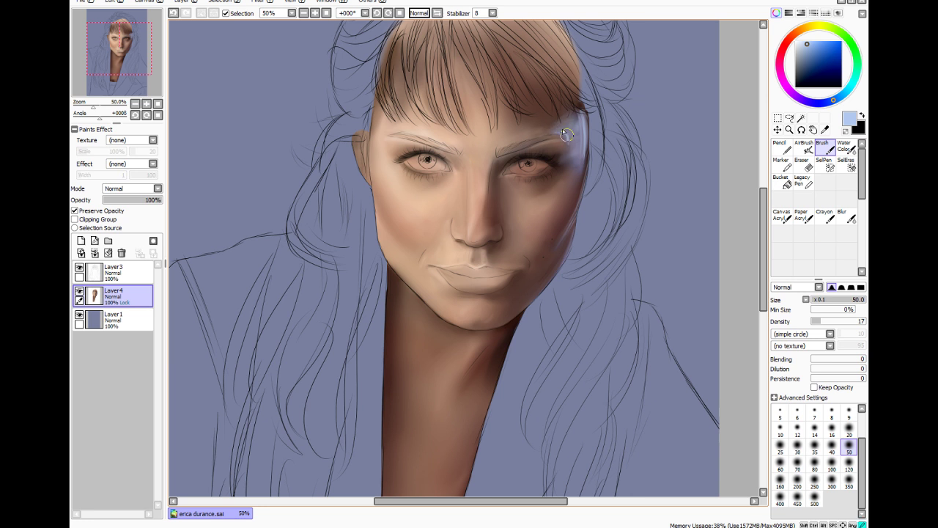
Soften the light blue rim strokes with Blur at size 16 and save the painting
{"action": "left_click", "coordinate": [847, 216]}
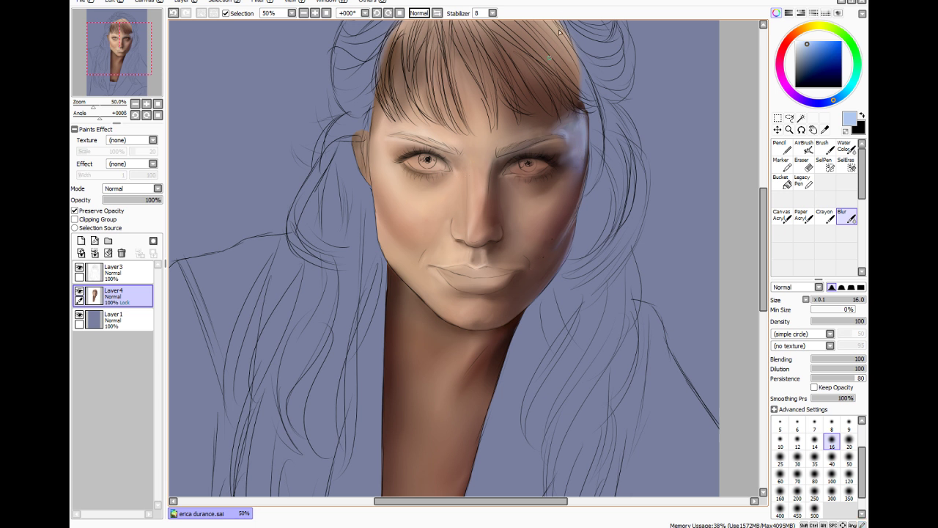
{"action": "key", "text": "ctrl+s"}
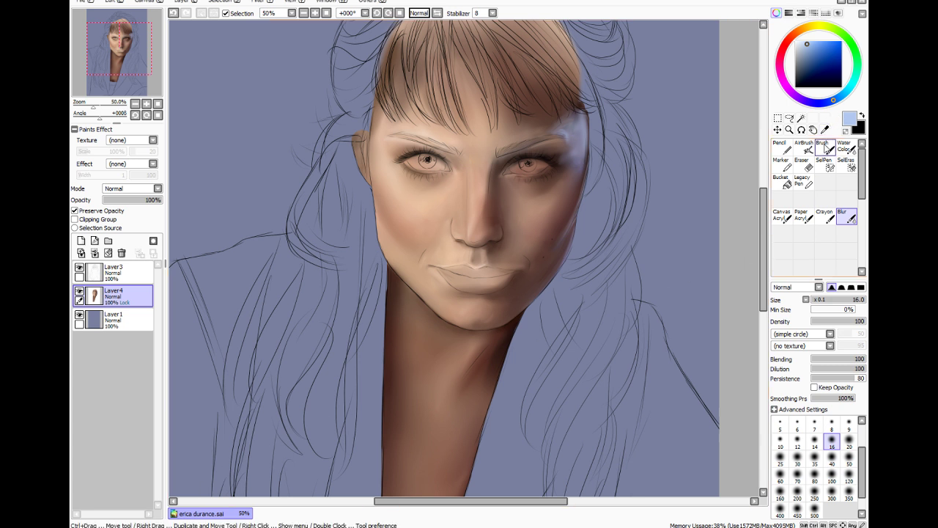
Highlight the lit-side cheekbone and temple with a lightened sampled skin tone, setting the Brush to size 40 and density 24
{"action": "left_click", "coordinate": [824, 130]}
{"action": "left_click", "coordinate": [387, 180]}
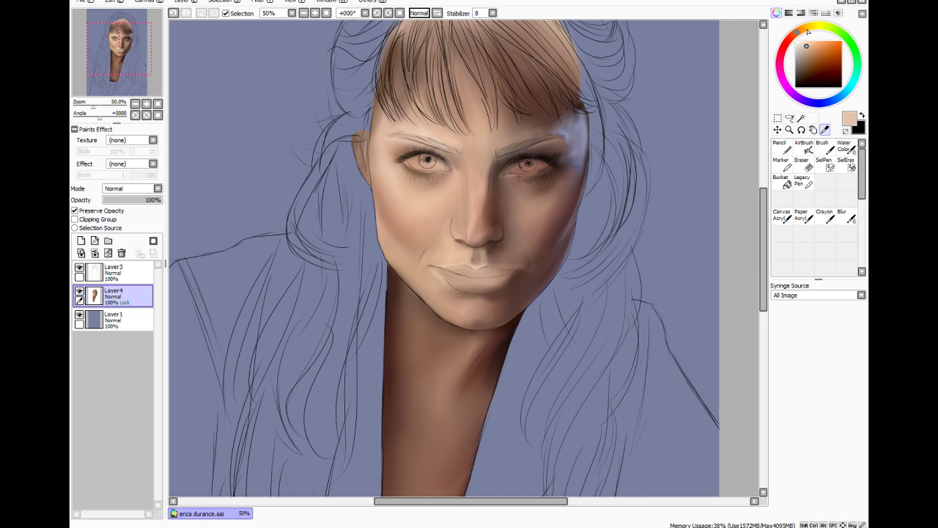
{"action": "left_click", "coordinate": [822, 147]}
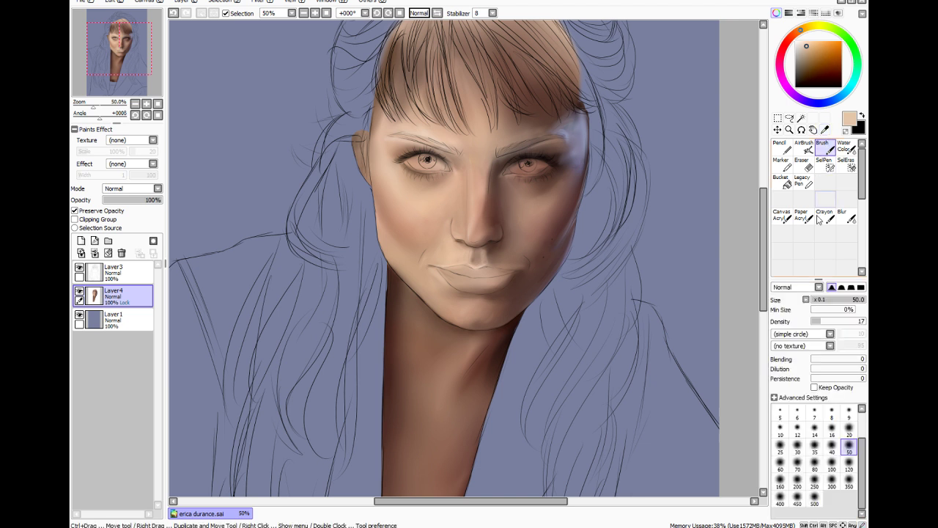
{"action": "left_click", "coordinate": [797, 461]}
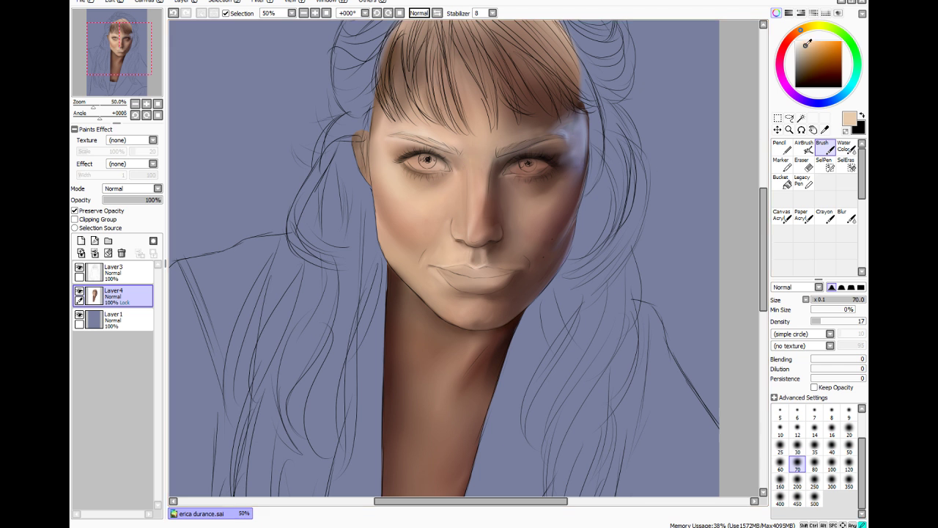
{"action": "left_click", "coordinate": [833, 321]}
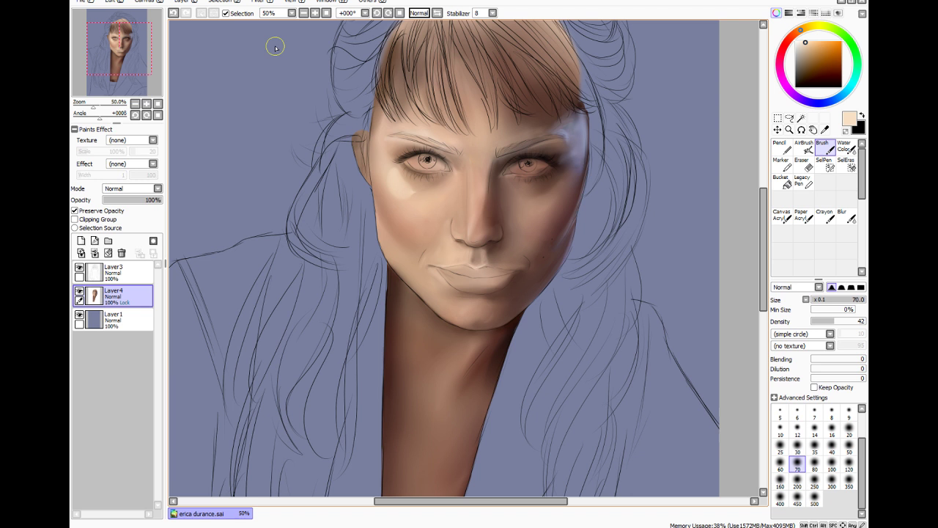
{"action": "left_click", "coordinate": [825, 321]}
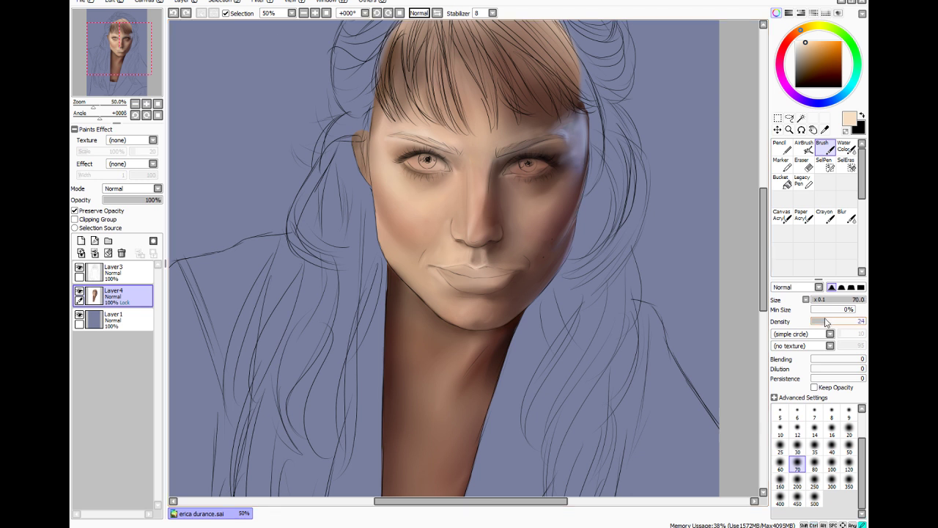
{"action": "left_click", "coordinate": [831, 447]}
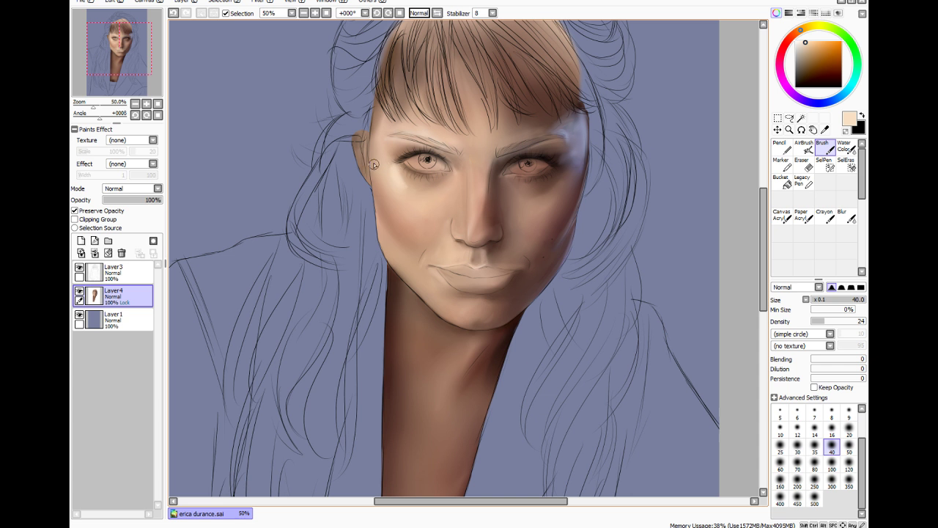
{"action": "left_click_drag", "start_coordinate": [377, 156], "coordinate": [396, 164]}
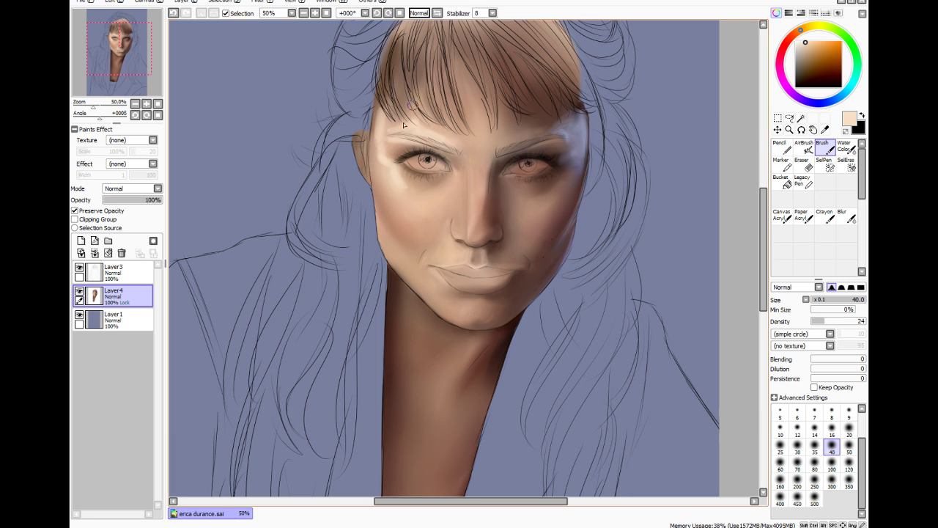
Build up soft highlights on the lit side of the face and the chin at density 11, using brush sizes 40 and 80
{"action": "left_click", "coordinate": [816, 321]}
{"action": "mouse_move", "coordinate": [388, 176]}
{"action": "left_mouse_down"}
{"action": "mouse_move", "coordinate": [405, 192]}
{"action": "mouse_move", "coordinate": [382, 158]}
{"action": "left_mouse_up"}
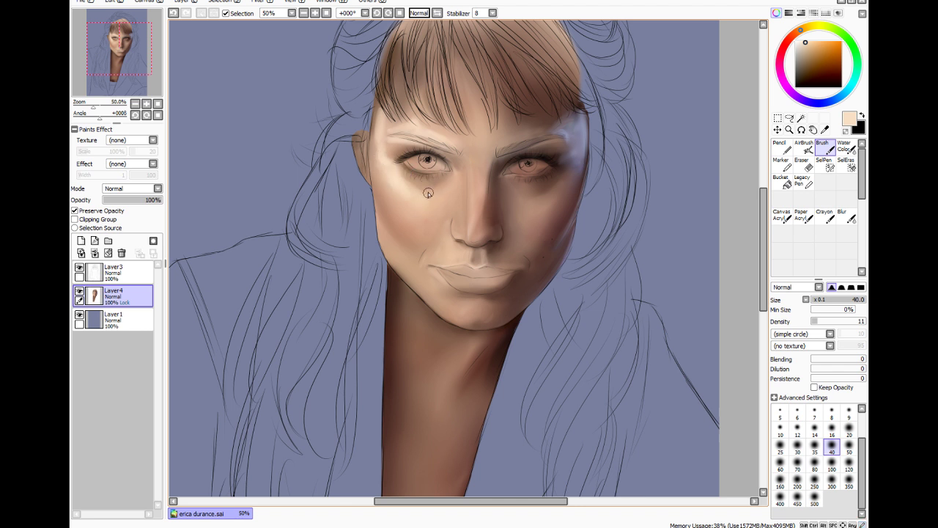
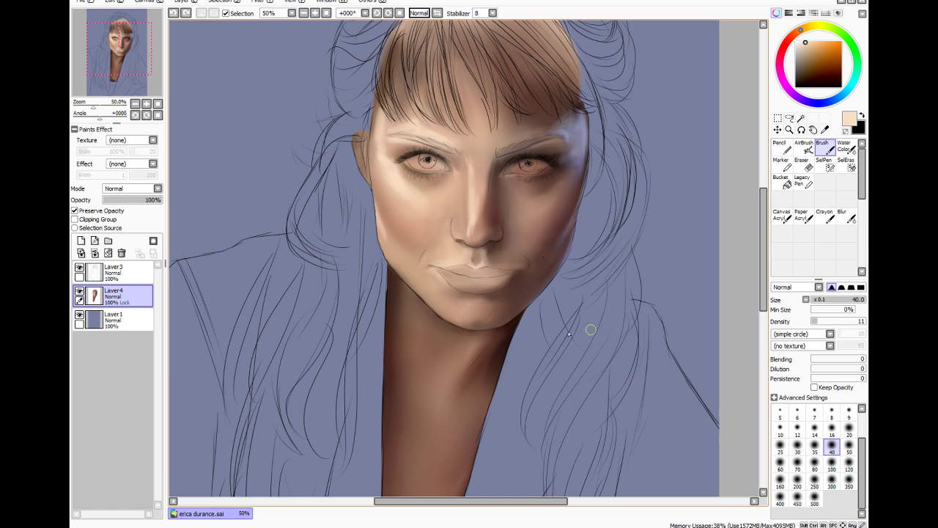
{"action": "left_click_drag", "start_coordinate": [458, 297], "coordinate": [469, 308]}
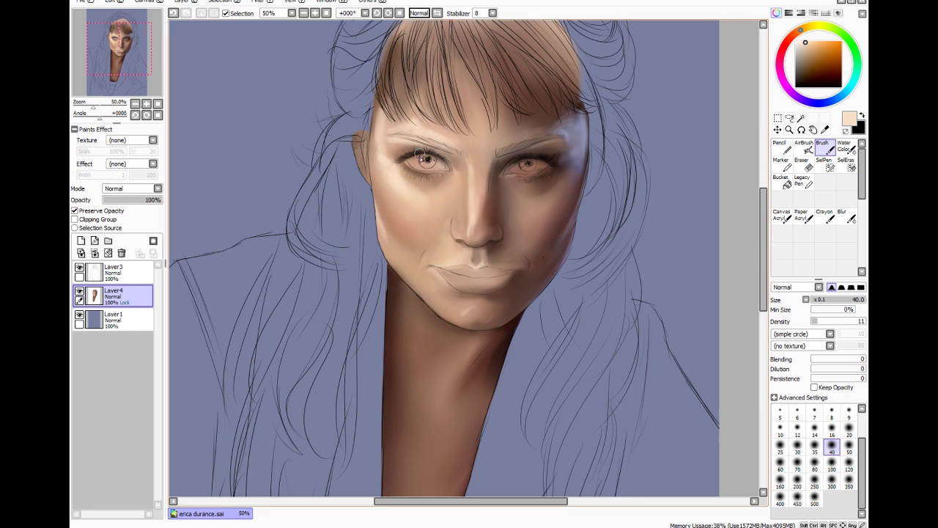
{"action": "left_click", "coordinate": [814, 463]}
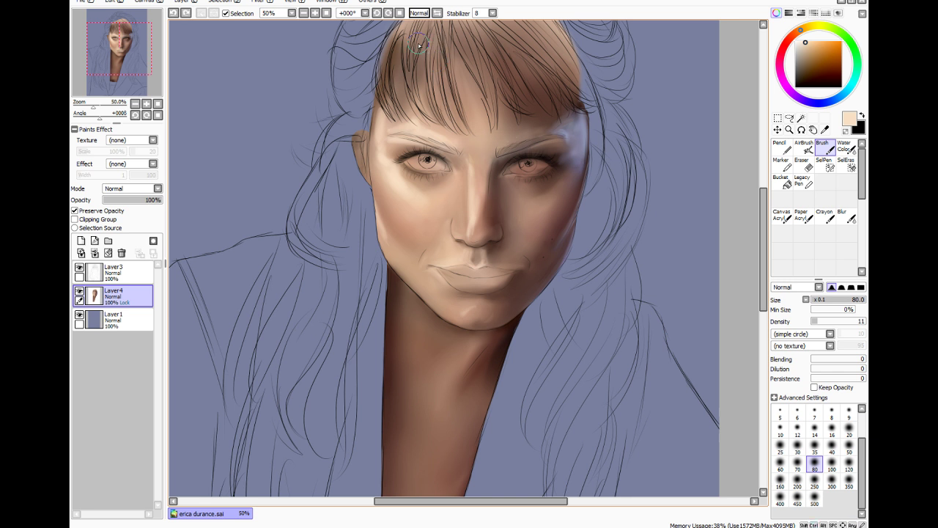
Add fine highlights at the lit eye's inner corner and along the shadowed-side eyebrow with brush size 14, lowering the density to 4
{"action": "left_click", "coordinate": [814, 429]}
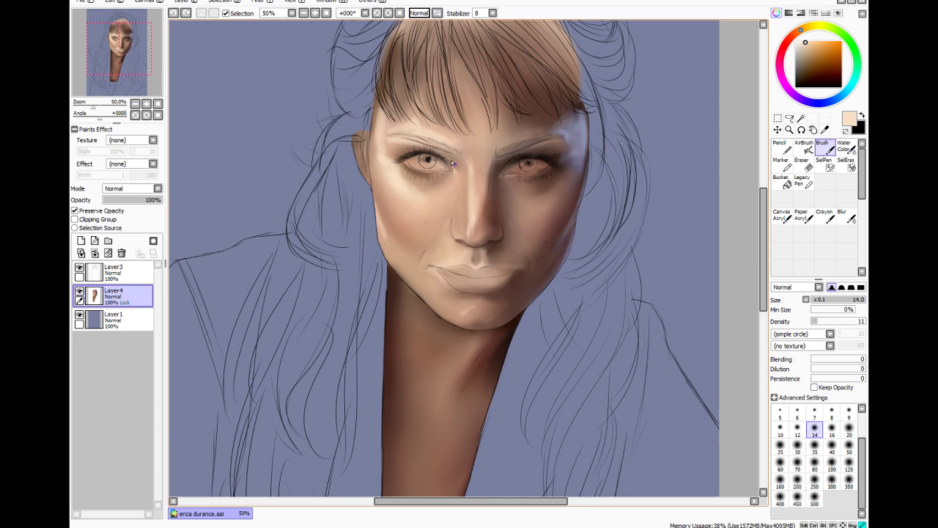
{"action": "left_click_drag", "start_coordinate": [452, 161], "coordinate": [455, 174]}
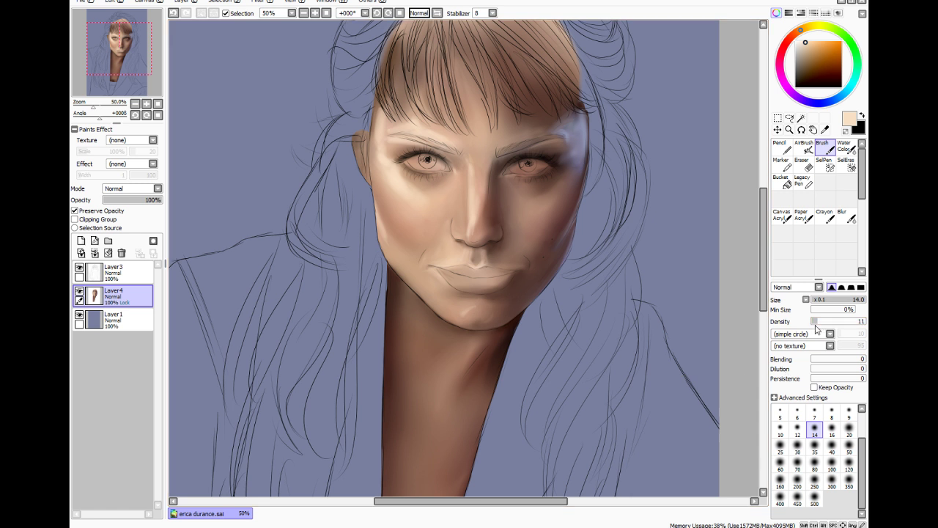
{"action": "left_click_drag", "start_coordinate": [817, 325], "coordinate": [813, 326]}
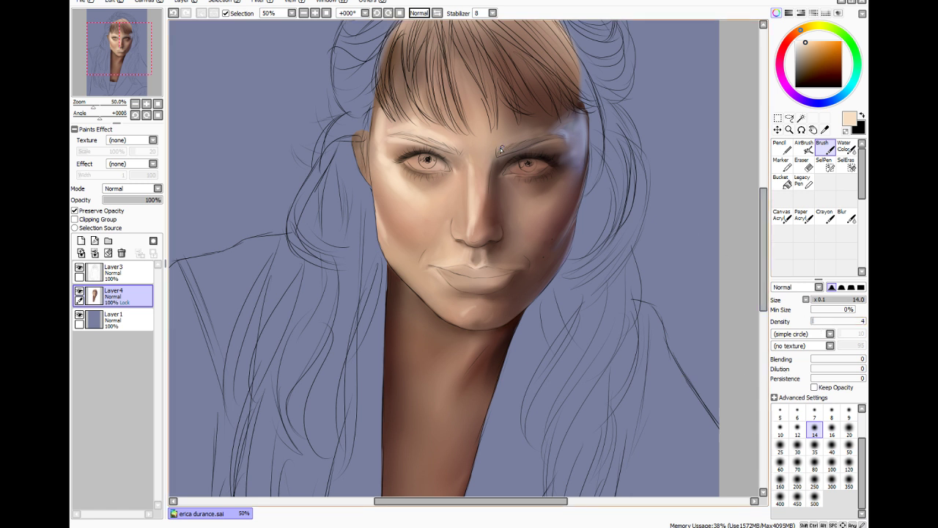
{"action": "left_click_drag", "start_coordinate": [495, 150], "coordinate": [552, 135]}
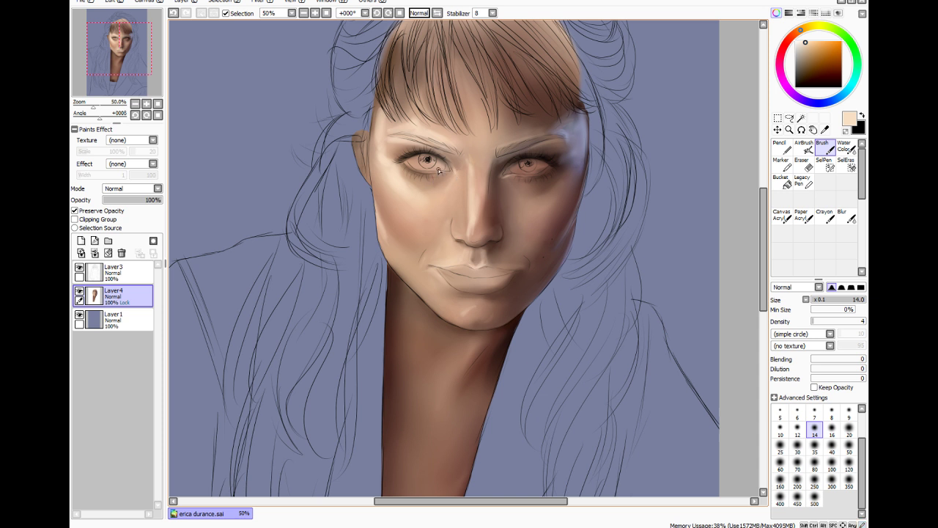
{"action": "key", "text": "ctrl+z"}
Shade beneath the lit-side eye with a brown sampled from the shadowed cheek at density 4, using brush sizes 30 and 50
{"action": "left_click", "coordinate": [824, 129]}
{"action": "left_click", "coordinate": [542, 182]}
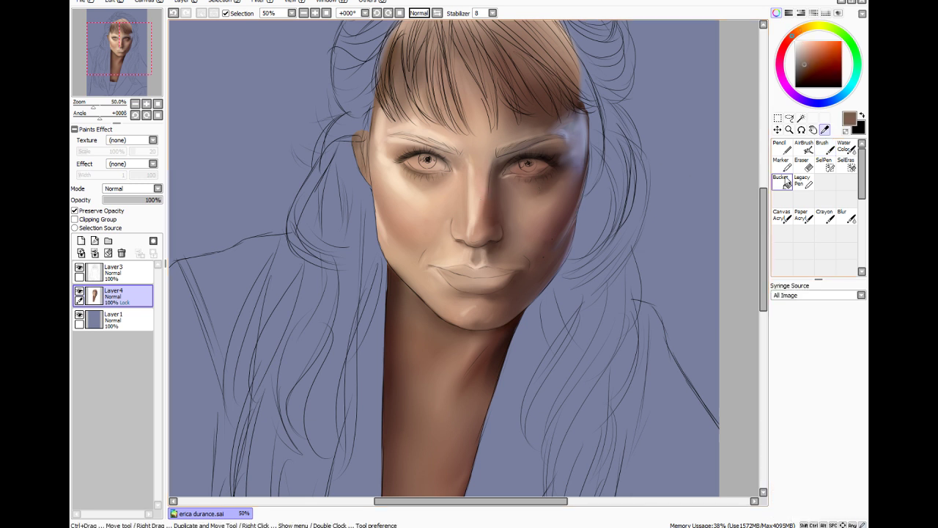
{"action": "key", "text": "b"}
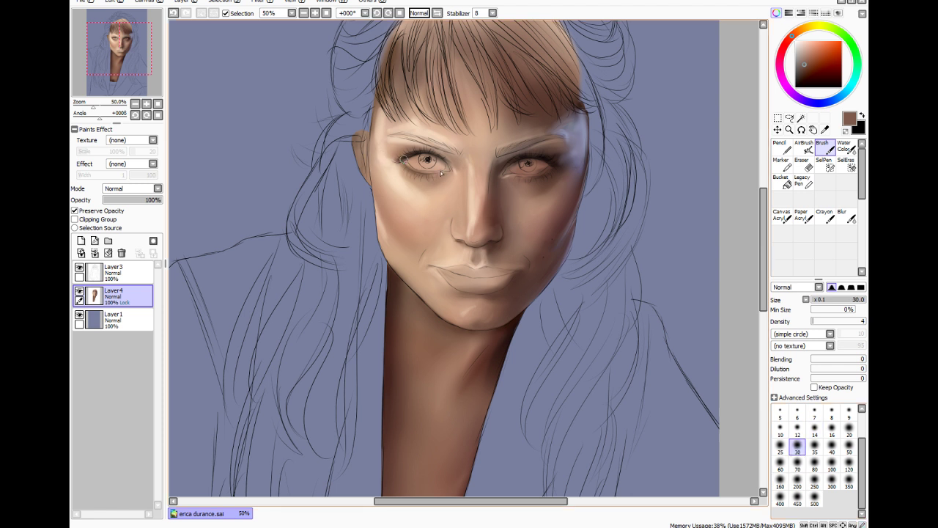
{"action": "left_click", "coordinate": [849, 445]}
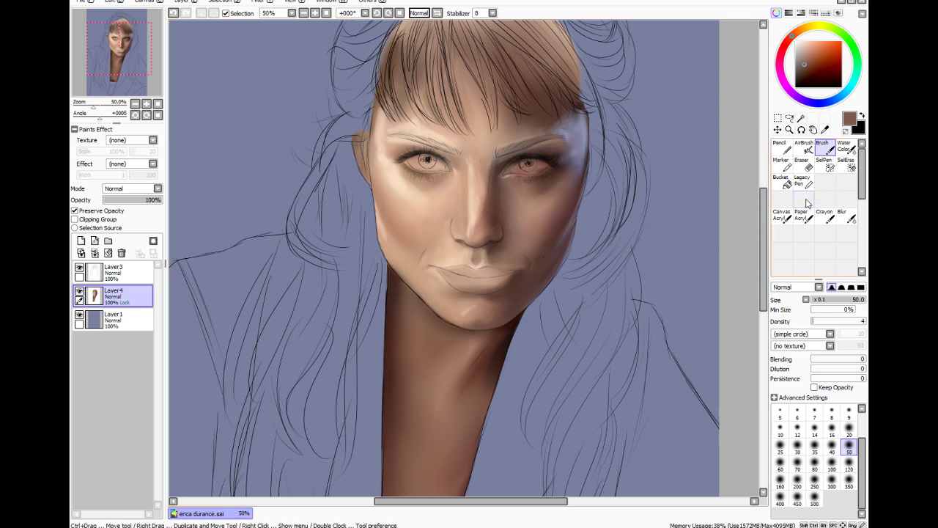
Mark a soft selection over the nose's shadowed side, outer cheek and neck shadow using the Selection Pen at size 100 and density 9
{"action": "left_click", "coordinate": [824, 164]}
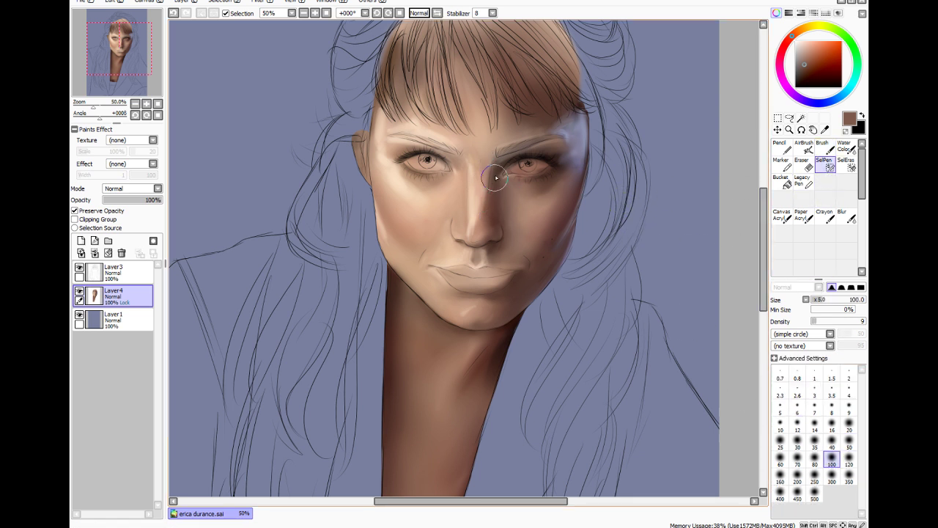
{"action": "mouse_move", "coordinate": [481, 196]}
{"action": "left_mouse_down"}
{"action": "mouse_move", "coordinate": [491, 213]}
{"action": "mouse_move", "coordinate": [491, 184]}
{"action": "mouse_move", "coordinate": [493, 228]}
{"action": "left_mouse_up"}
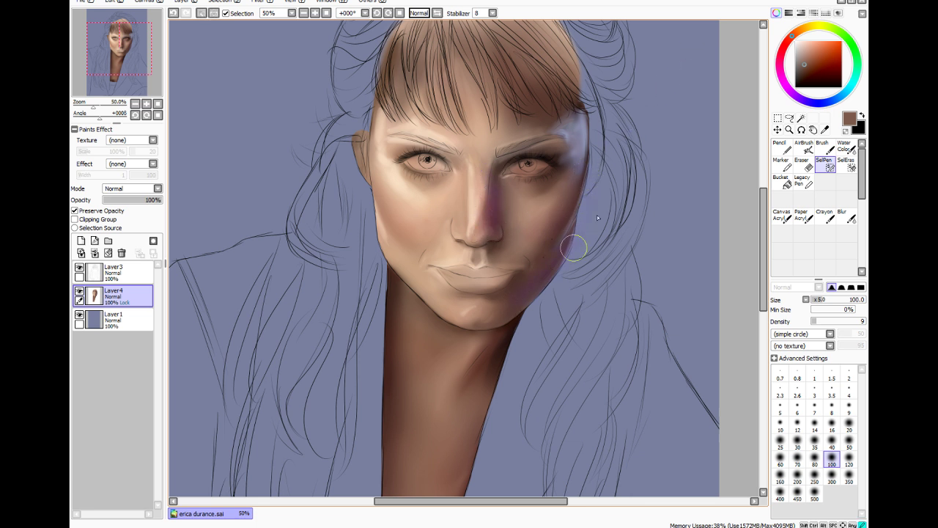
{"action": "mouse_move", "coordinate": [597, 215]}
{"action": "left_mouse_down"}
{"action": "mouse_move", "coordinate": [538, 230]}
{"action": "mouse_move", "coordinate": [570, 103]}
{"action": "mouse_move", "coordinate": [571, 209]}
{"action": "mouse_move", "coordinate": [546, 249]}
{"action": "left_mouse_up"}
{"action": "mouse_move", "coordinate": [463, 396]}
{"action": "left_mouse_down"}
{"action": "mouse_move", "coordinate": [522, 330]}
{"action": "mouse_move", "coordinate": [476, 384]}
{"action": "mouse_move", "coordinate": [497, 417]}
{"action": "left_mouse_up"}
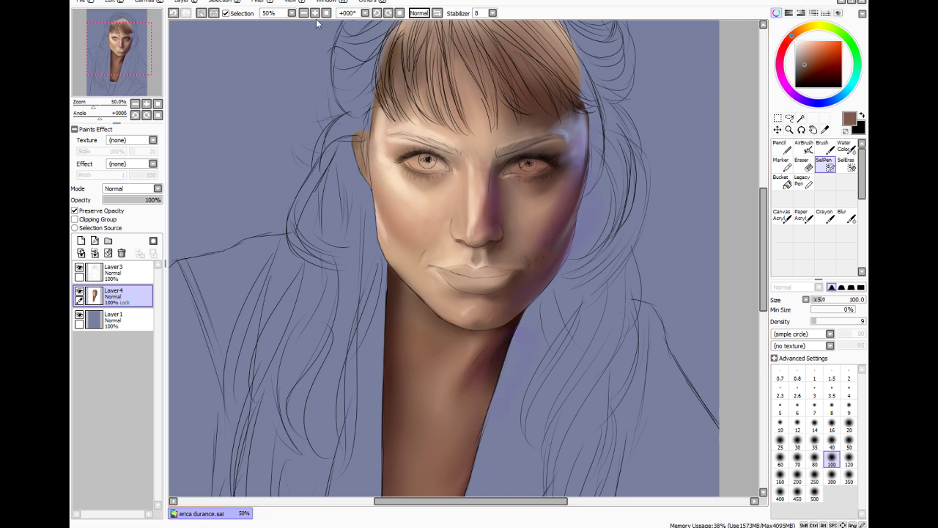
Run a filter adjustment on the selected shadow areas of the face and neck
{"action": "left_click", "coordinate": [261, 3]}
{"action": "left_click", "coordinate": [262, 11]}
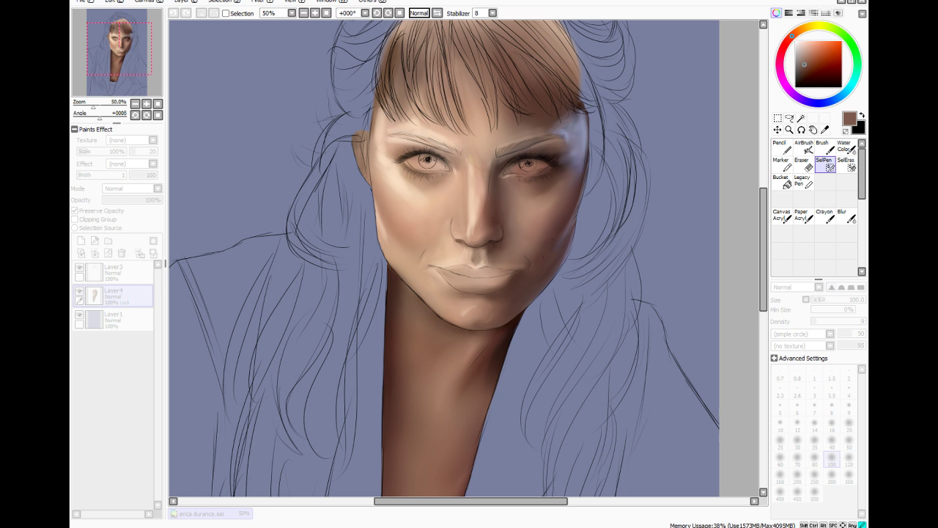
{"action": "left_click", "coordinate": [85, 189]}
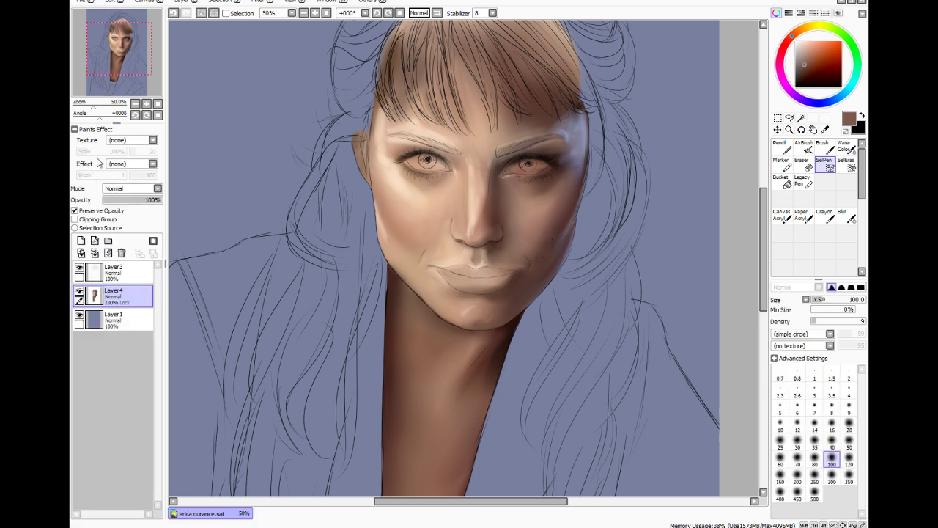
Clear the soft selection over the face and neck shadows and save the portrait file
{"action": "left_click", "coordinate": [220, 3]}
{"action": "left_click", "coordinate": [226, 10]}
{"action": "key", "text": "ctrl+s"}
Touch up the shadowed cheek with a brown sampled from it, using the Brush at size 50 and density 4
{"action": "left_click", "coordinate": [847, 216]}
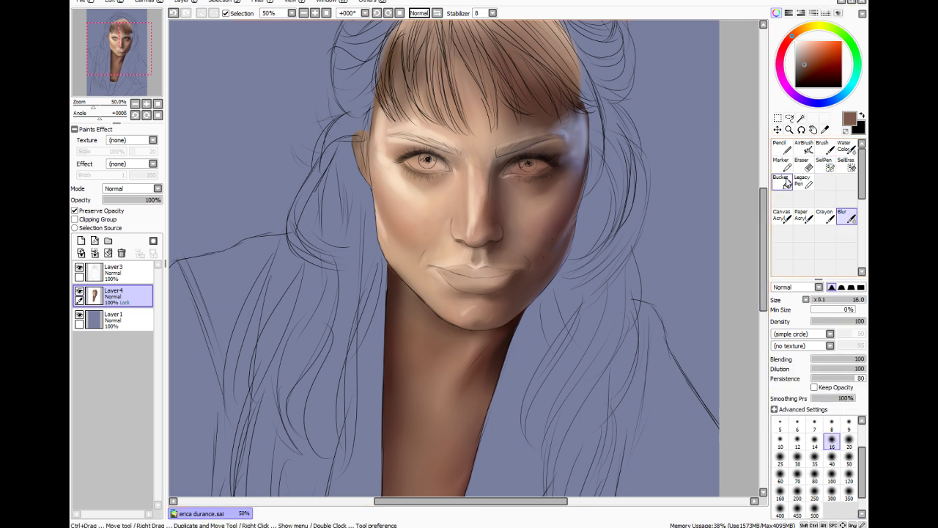
{"action": "left_click", "coordinate": [825, 129]}
{"action": "left_click", "coordinate": [555, 201]}
{"action": "left_click", "coordinate": [823, 146]}
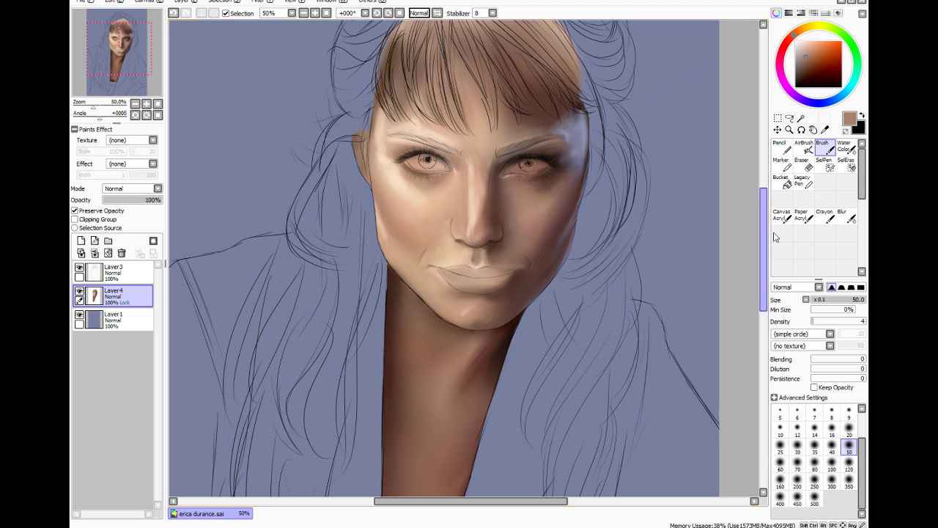
Soften the facial skin transitions with Blur at size 70 and density 18, then at size 35 with density 49 and 80
{"action": "left_click", "coordinate": [846, 217]}
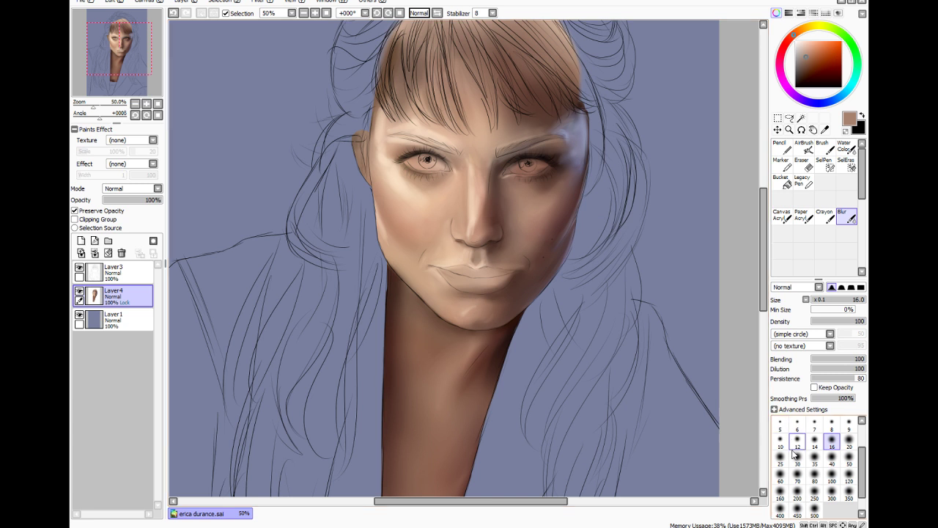
{"action": "left_click", "coordinate": [798, 475]}
{"action": "left_click", "coordinate": [821, 321]}
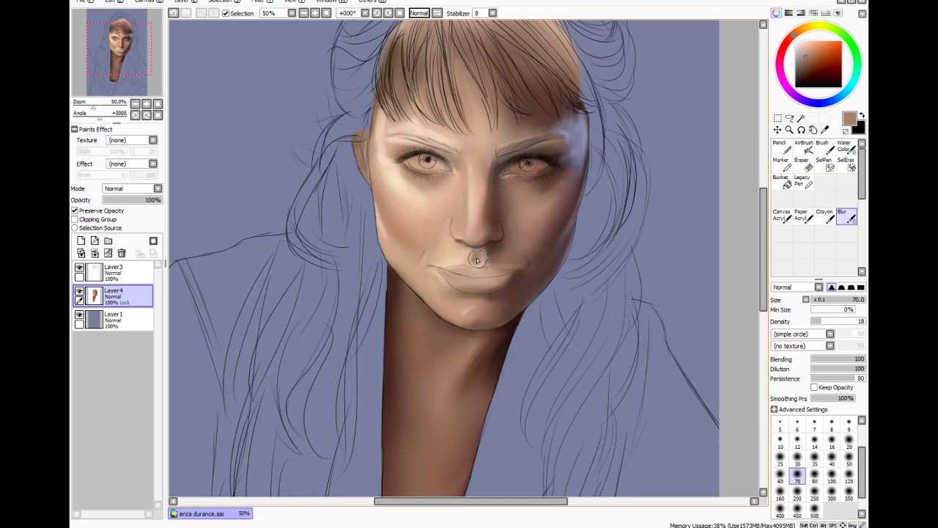
{"action": "left_click", "coordinate": [837, 321]}
{"action": "left_click", "coordinate": [814, 458]}
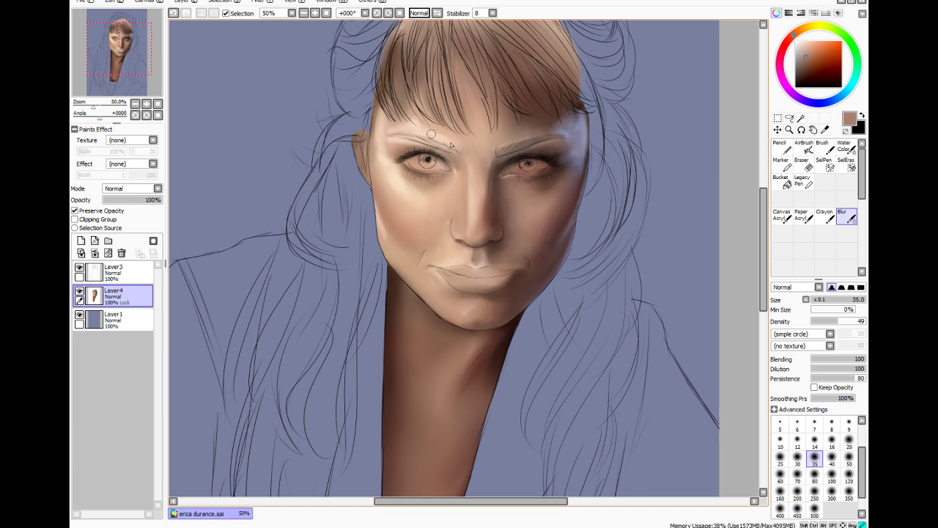
{"action": "left_click", "coordinate": [852, 321]}
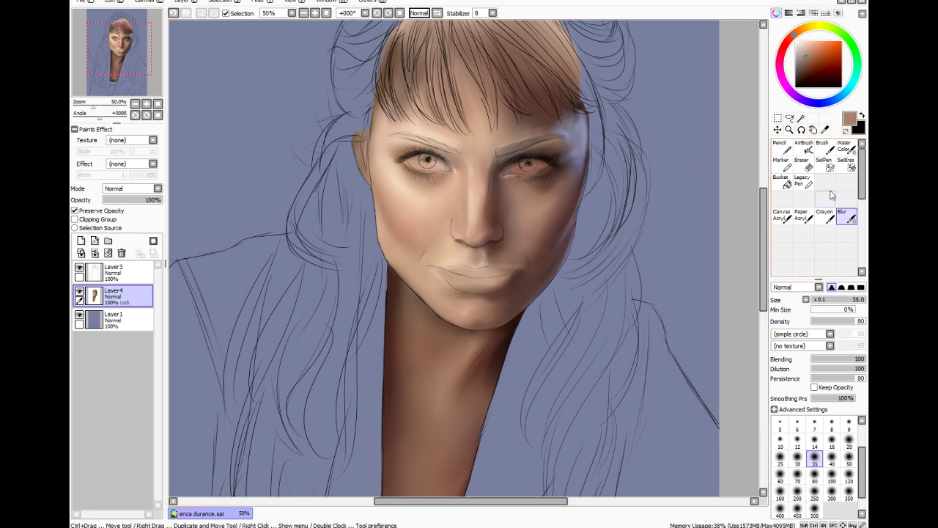
Add fine highlights near the lit eye's inner corner with a light skin tone sampled above the upper lip, at brush size 10 and density 7
{"action": "left_click", "coordinate": [824, 130]}
{"action": "left_click", "coordinate": [461, 256]}
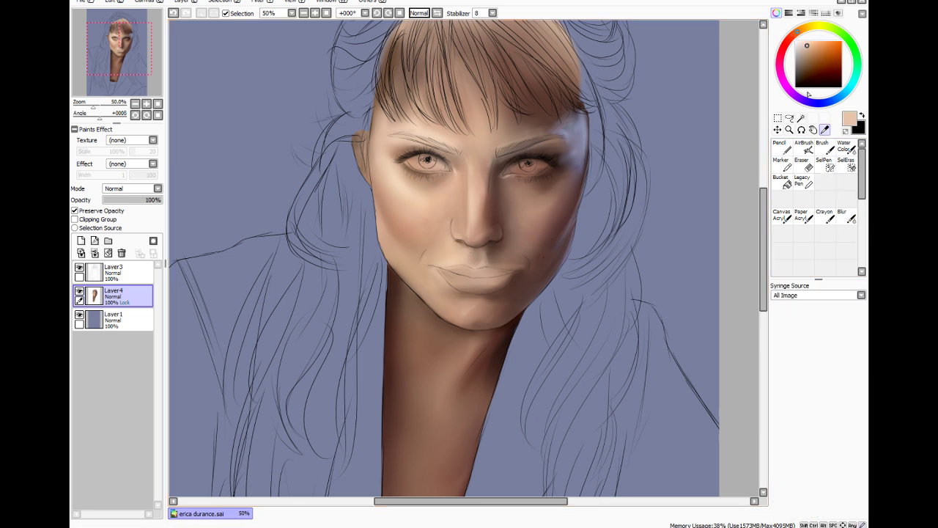
{"action": "left_click", "coordinate": [822, 146]}
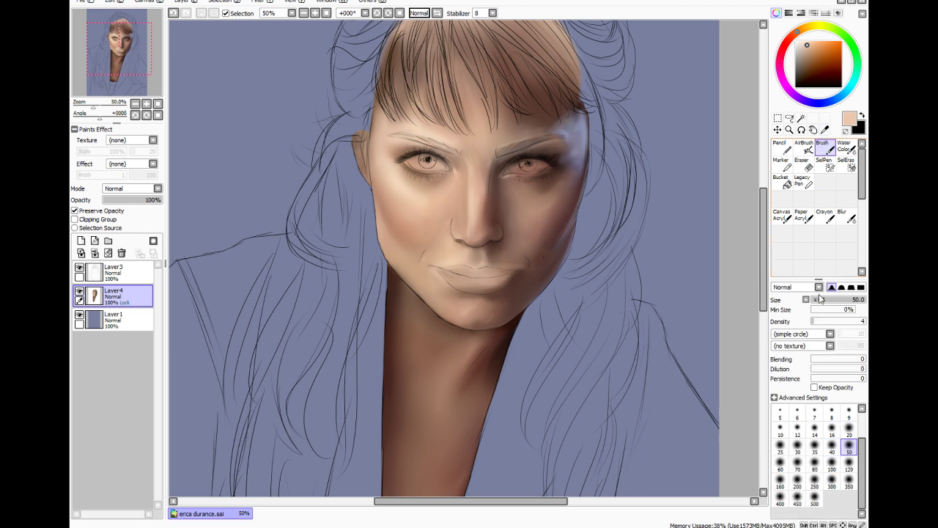
{"action": "left_click", "coordinate": [781, 429]}
{"action": "left_click", "coordinate": [816, 321]}
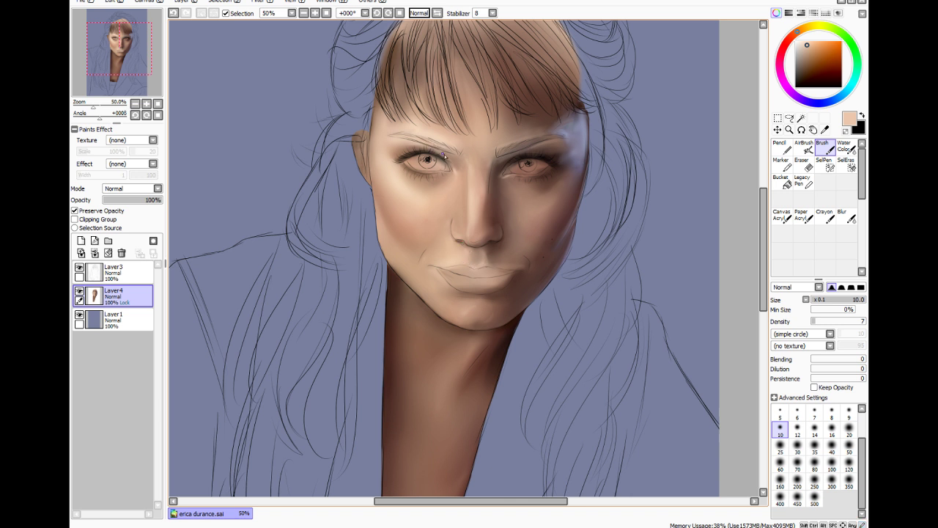
Paint the lit-side smile crease with a reddish brown sampled from the shadowed cheek and soften it with Blur at size 35 and density 80
{"action": "left_click", "coordinate": [824, 129]}
{"action": "left_click", "coordinate": [552, 219]}
{"action": "left_click", "coordinate": [822, 146]}
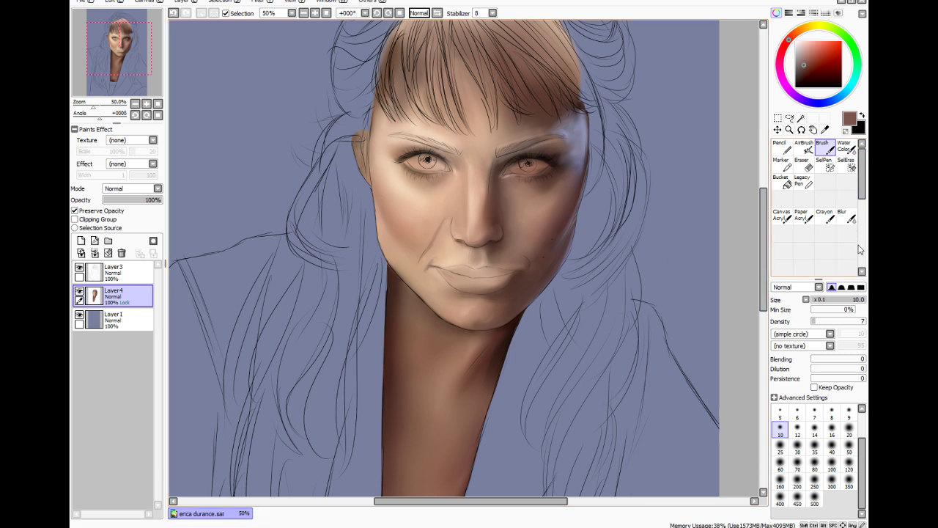
{"action": "left_click", "coordinate": [847, 216]}
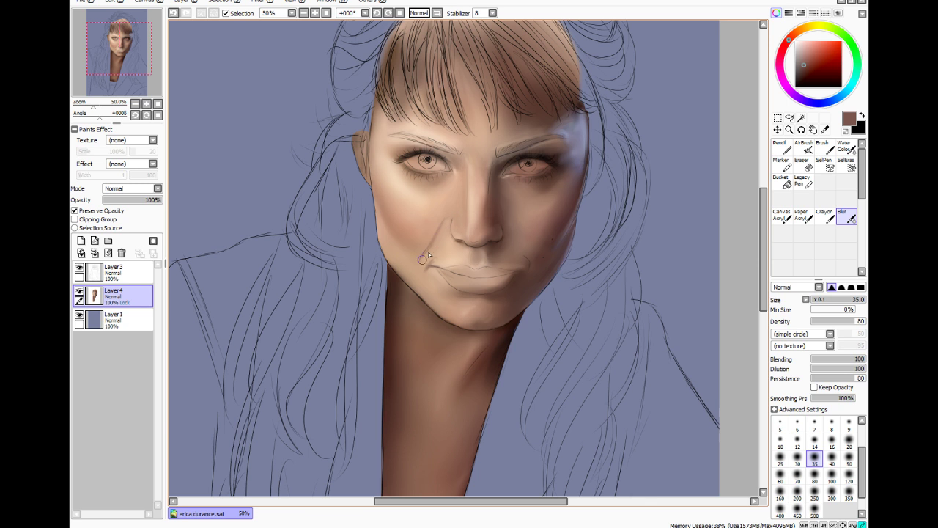
{"action": "left_click_drag", "start_coordinate": [424, 258], "coordinate": [421, 260]}
{"action": "left_click_drag", "start_coordinate": [449, 218], "coordinate": [425, 247]}
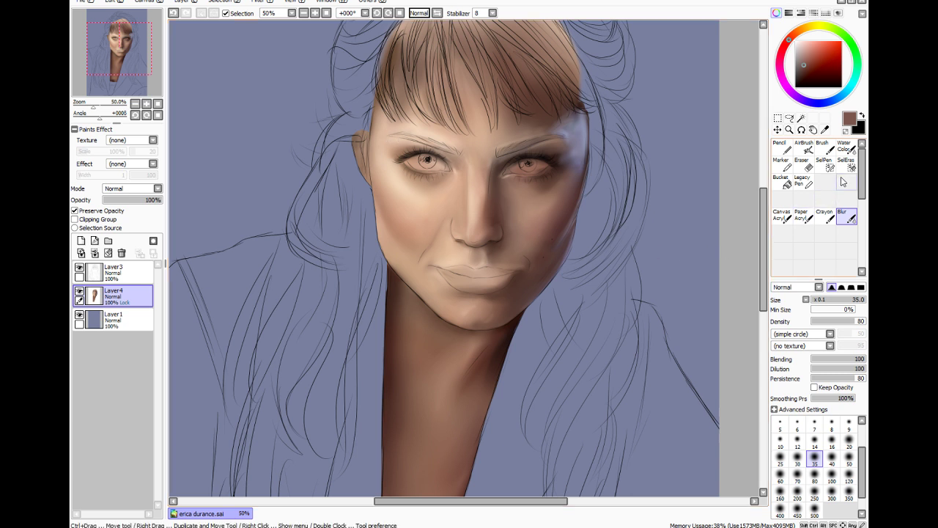
Mark a soft selection under the nose, along its shadowed side, eye socket and outer cheek with the Selection Pen at sizes 100 and 250, density 9
{"action": "left_click", "coordinate": [825, 163]}
{"action": "mouse_move", "coordinate": [455, 236]}
{"action": "left_mouse_down"}
{"action": "mouse_move", "coordinate": [495, 251]}
{"action": "mouse_move", "coordinate": [501, 242]}
{"action": "left_mouse_up"}
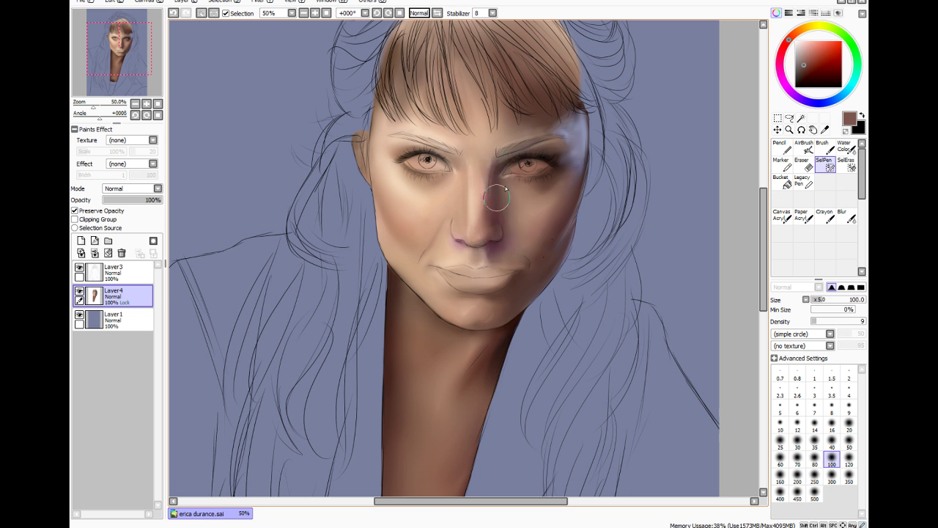
{"action": "mouse_move", "coordinate": [493, 168]}
{"action": "left_mouse_down"}
{"action": "mouse_move", "coordinate": [541, 149]}
{"action": "mouse_move", "coordinate": [553, 170]}
{"action": "mouse_move", "coordinate": [540, 174]}
{"action": "mouse_move", "coordinate": [562, 188]}
{"action": "mouse_move", "coordinate": [558, 152]}
{"action": "mouse_move", "coordinate": [552, 182]}
{"action": "left_mouse_up"}
{"action": "mouse_move", "coordinate": [562, 152]}
{"action": "left_mouse_down"}
{"action": "mouse_move", "coordinate": [562, 195]}
{"action": "mouse_move", "coordinate": [566, 160]}
{"action": "mouse_move", "coordinate": [591, 127]}
{"action": "left_mouse_up"}
{"action": "left_click", "coordinate": [815, 473]}
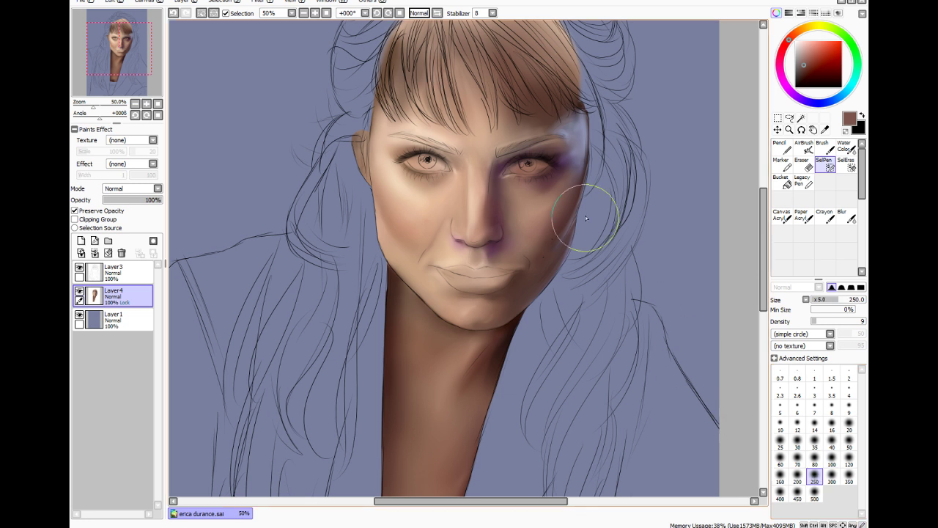
{"action": "left_click_drag", "start_coordinate": [570, 215], "coordinate": [573, 250]}
Run a filter adjustment on the selected facial shadows and on a soft selection over the shadowed side of the forehead
{"action": "left_click", "coordinate": [226, 13]}
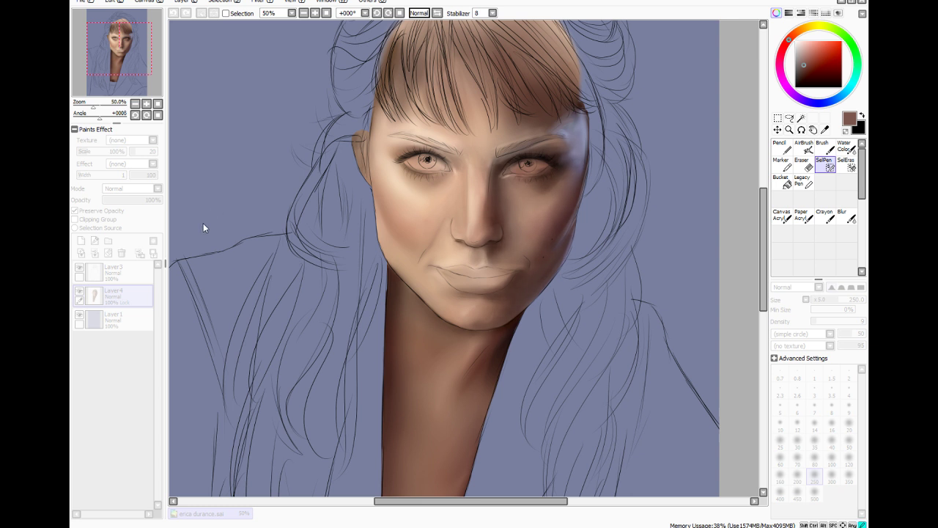
{"action": "left_click", "coordinate": [226, 13]}
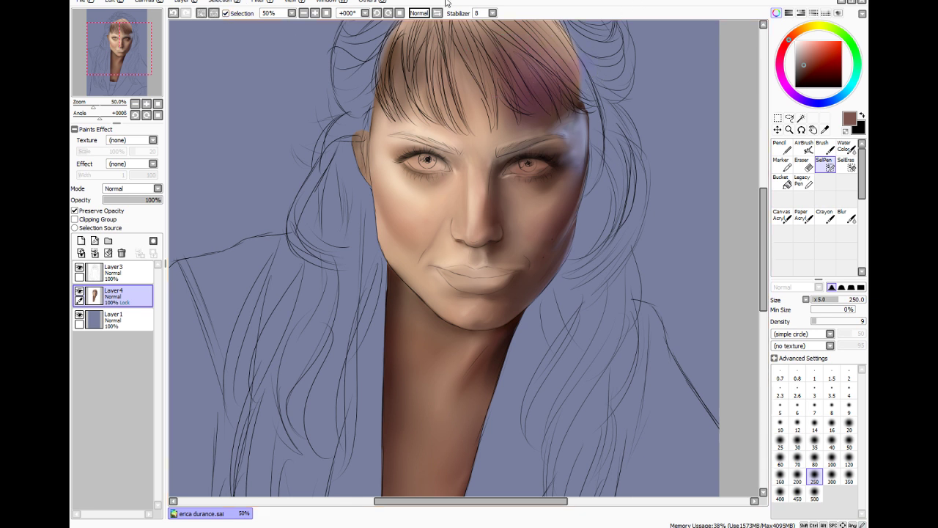
{"action": "left_click", "coordinate": [226, 13]}
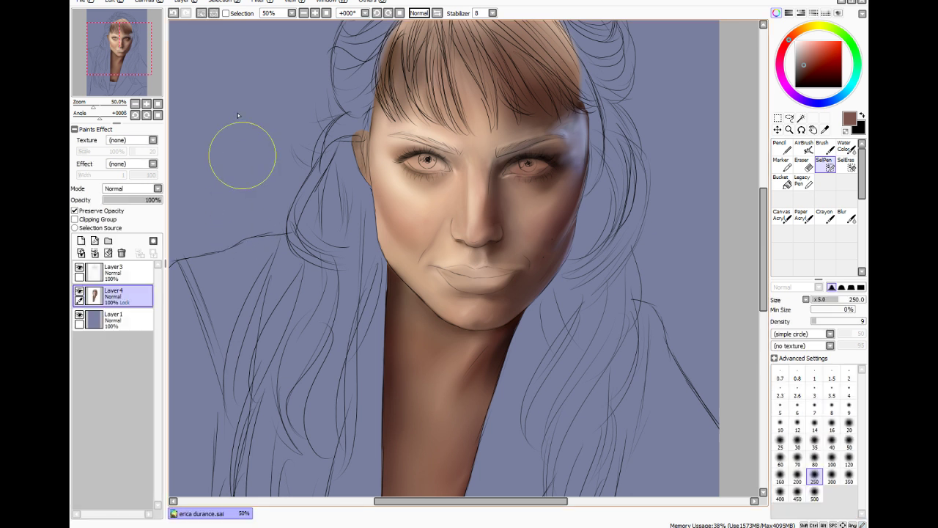
{"action": "left_click", "coordinate": [226, 14]}
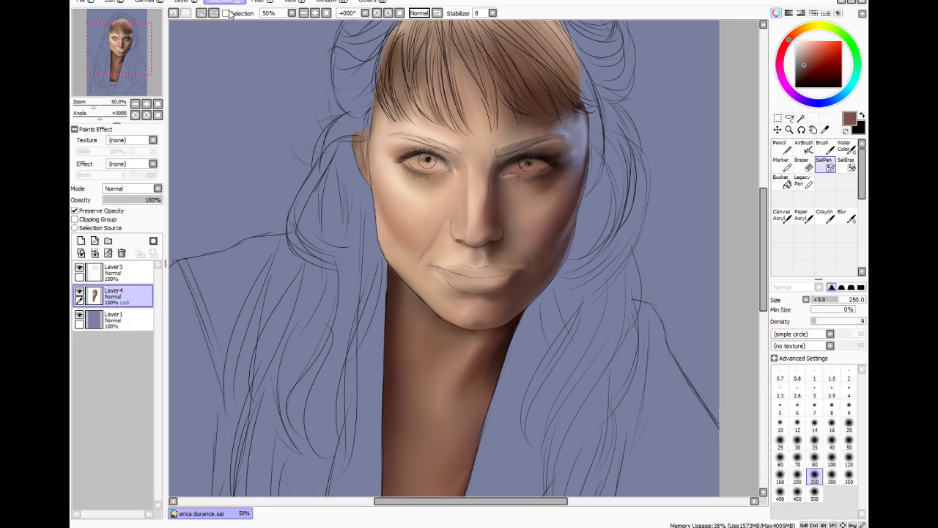
Softly select the area beneath the lit-side eye at size 250, run a filter adjustment on it, and clear the selection
{"action": "mouse_move", "coordinate": [429, 171]}
{"action": "left_mouse_down"}
{"action": "mouse_move", "coordinate": [411, 176]}
{"action": "mouse_move", "coordinate": [448, 174]}
{"action": "mouse_move", "coordinate": [417, 183]}
{"action": "left_mouse_up"}
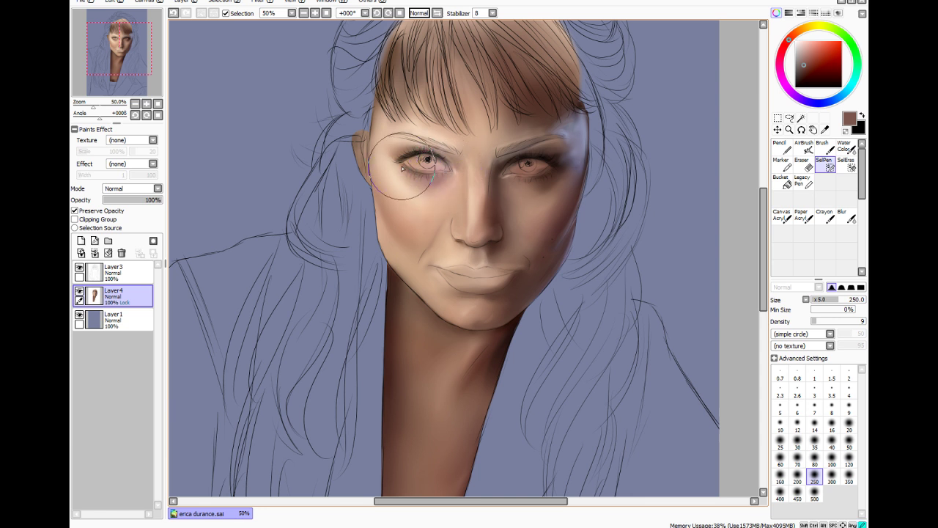
{"action": "left_click", "coordinate": [226, 13]}
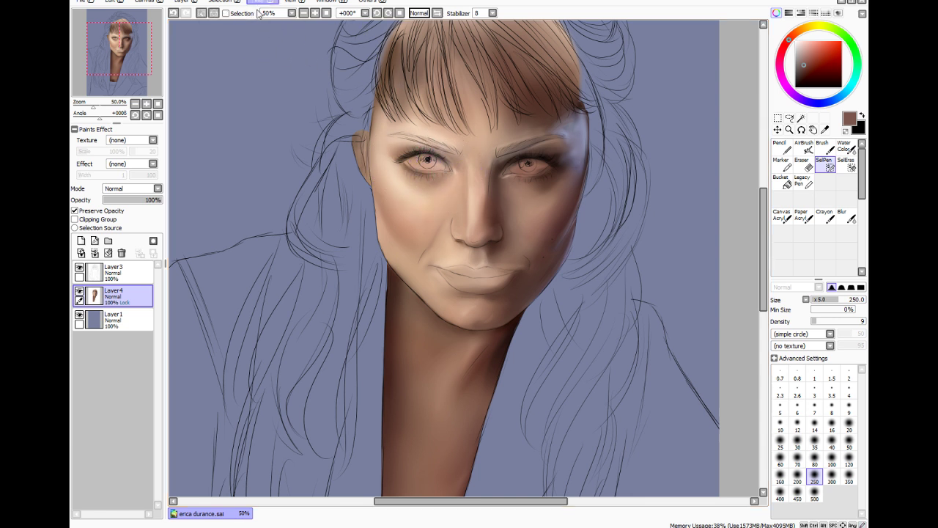
{"action": "left_click", "coordinate": [284, 28]}
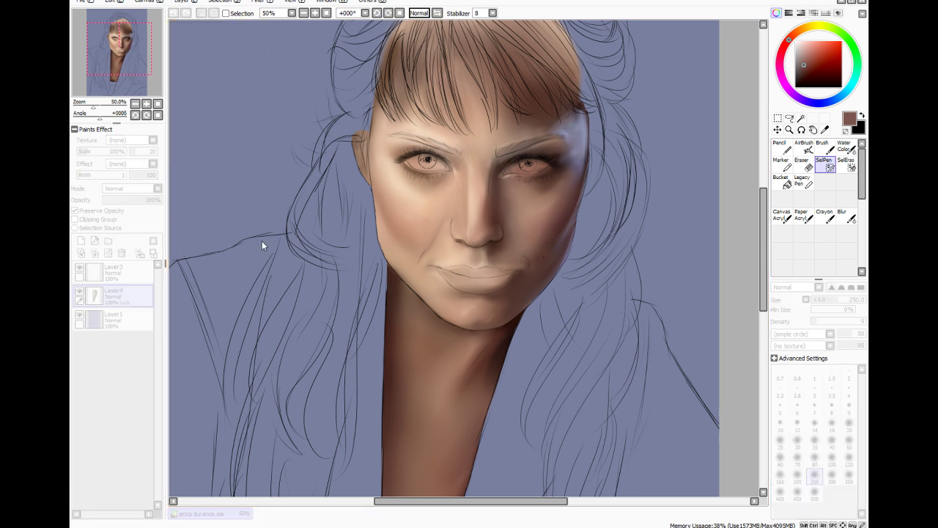
{"action": "left_click", "coordinate": [303, 240]}
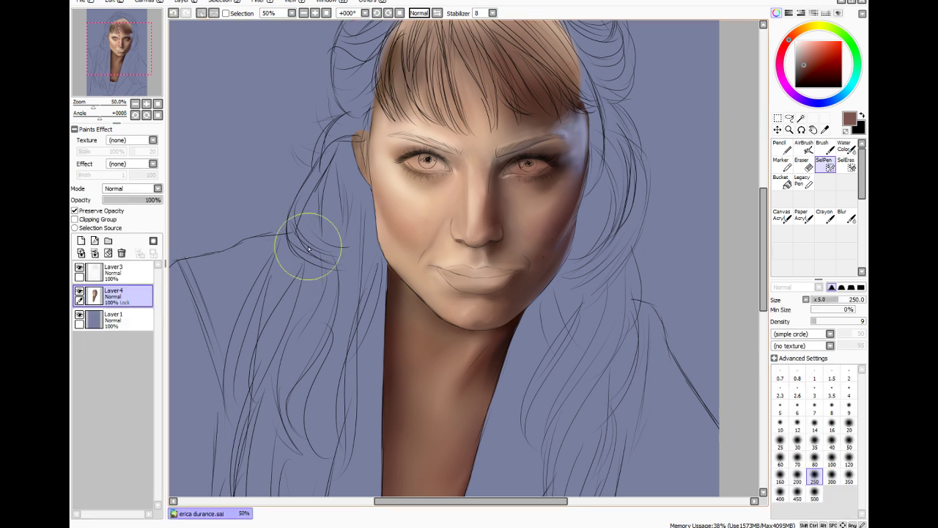
{"action": "left_click", "coordinate": [219, 11]}
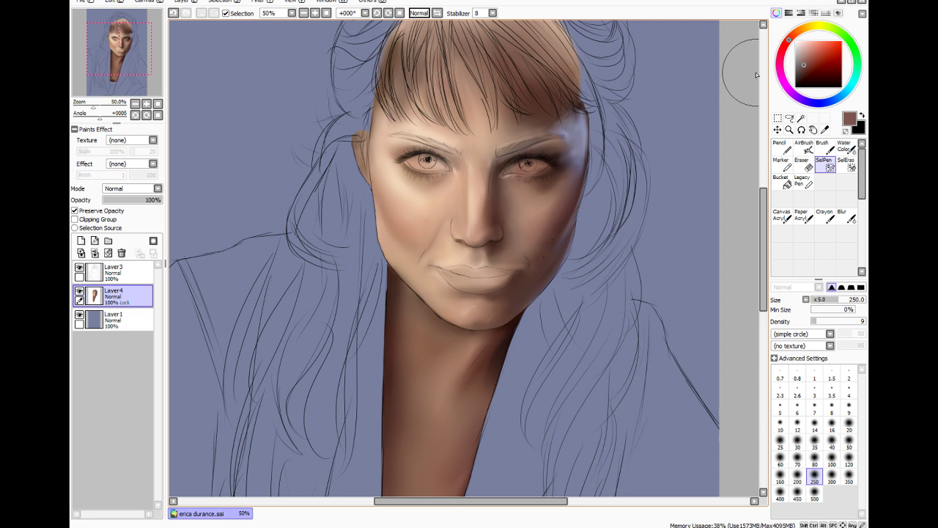
{"action": "scroll", "coordinate": [682, 85], "scroll_direction": "up", "scroll_amount": 2}
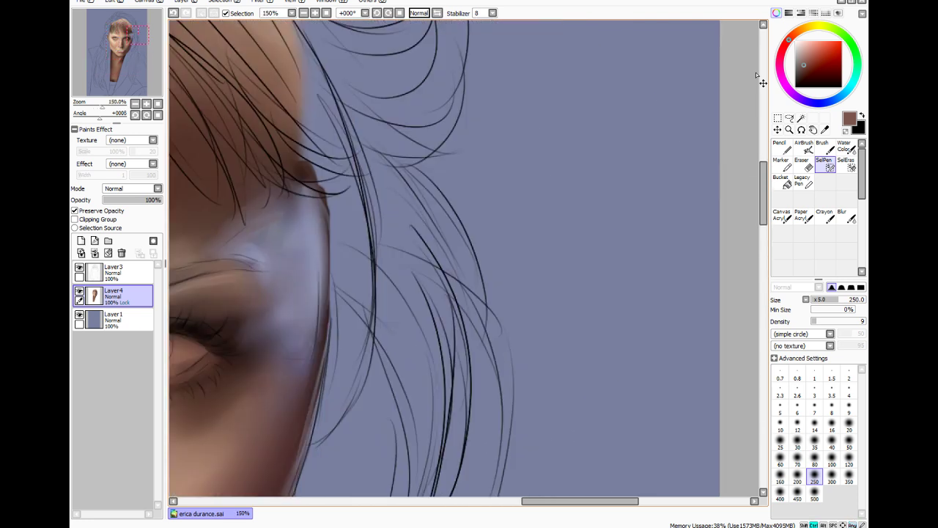
{"action": "left_click_drag", "start_coordinate": [536, 504], "coordinate": [435, 504]}
{"action": "left_click_drag", "start_coordinate": [764, 188], "coordinate": [761, 227]}
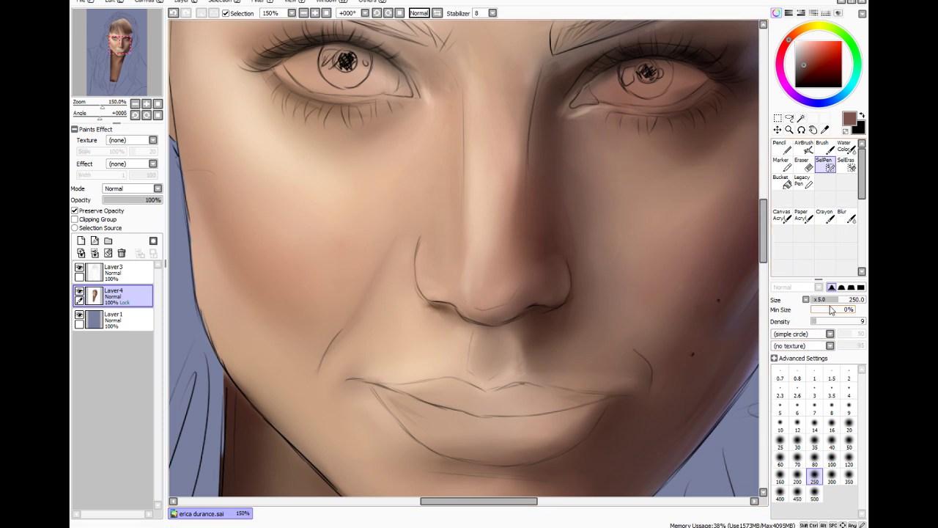
{"action": "mouse_move", "coordinate": [830, 299]}
{"action": "left_mouse_down"}
{"action": "mouse_move", "coordinate": [815, 300]}
{"action": "mouse_move", "coordinate": [851, 323]}
{"action": "mouse_move", "coordinate": [806, 303]}
{"action": "left_mouse_up"}
{"action": "mouse_move", "coordinate": [607, 305]}
{"action": "left_mouse_down"}
{"action": "mouse_move", "coordinate": [561, 335]}
{"action": "mouse_move", "coordinate": [597, 293]}
{"action": "left_mouse_up"}
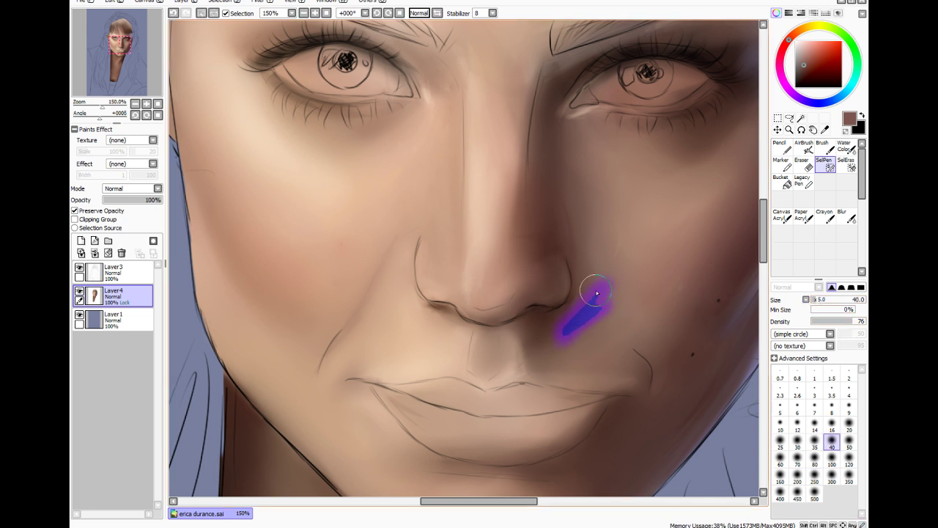
{"action": "key", "text": "ctrl+d"}
Smooth the shading beside the shadowed-side nostril and along the nose bridge with Blur at sizes 10 and 35, density 80
{"action": "left_click", "coordinate": [846, 216]}
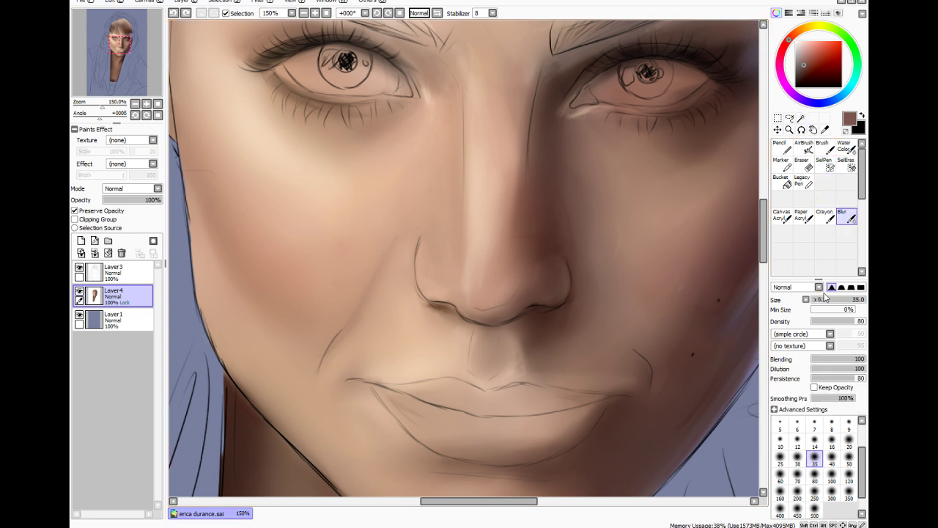
{"action": "left_click", "coordinate": [780, 440]}
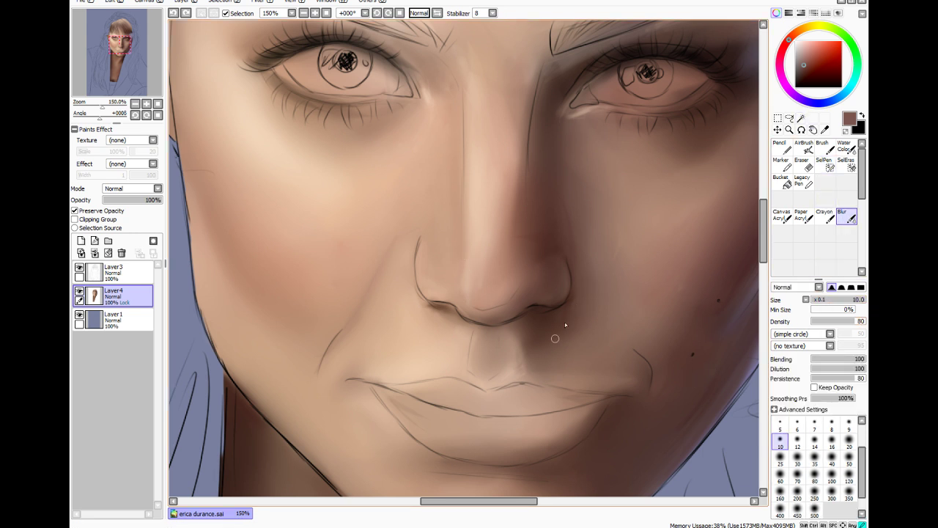
{"action": "left_click", "coordinate": [813, 459]}
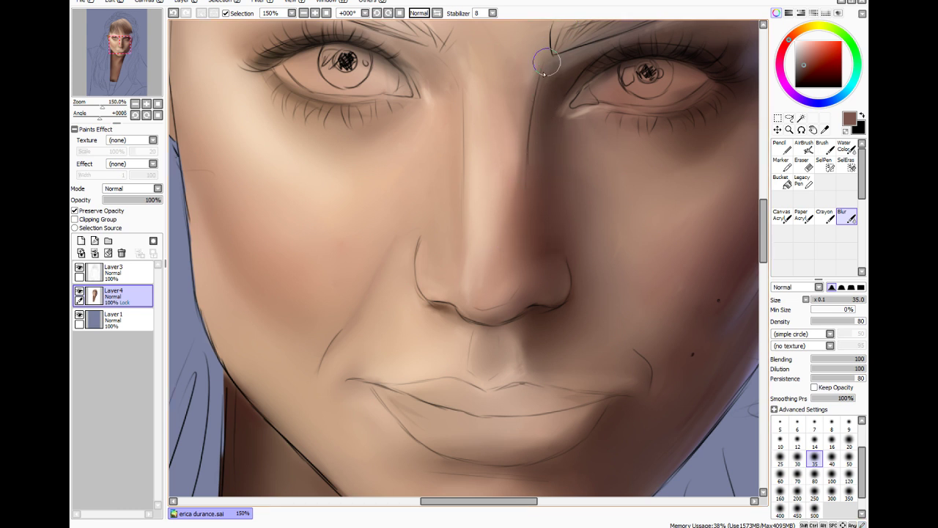
Deepen the nose's shadowed side with a sampled dark brown and a darker reddish brown, using the Brush at size 35 and density 7
{"action": "left_click", "coordinate": [825, 130]}
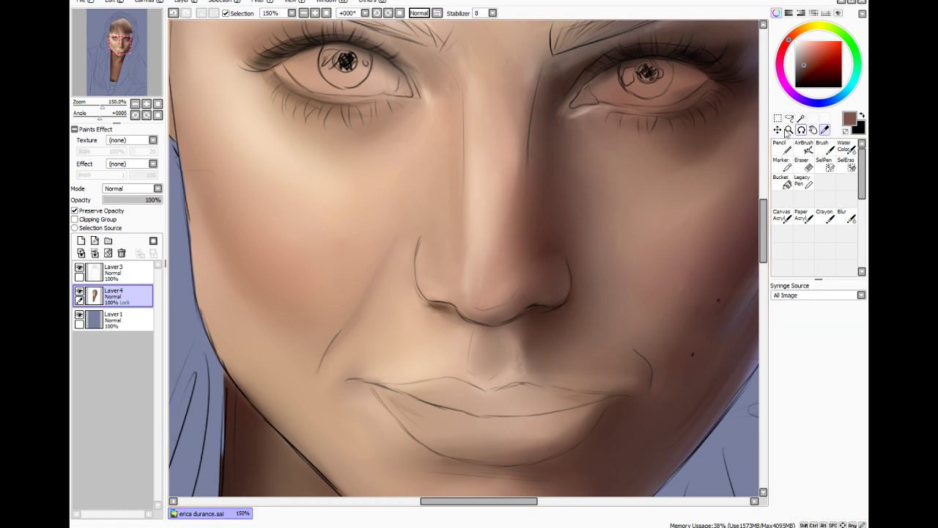
{"action": "left_click", "coordinate": [549, 117]}
{"action": "left_click", "coordinate": [823, 147]}
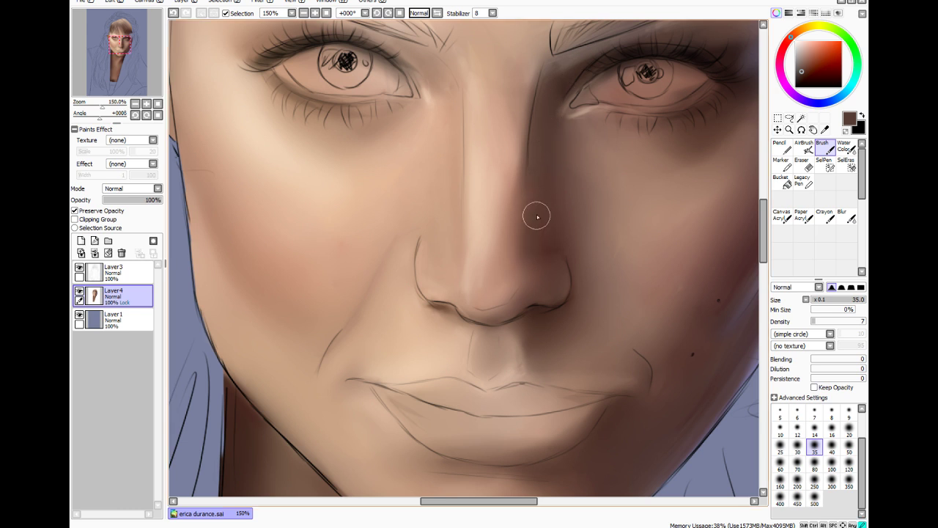
{"action": "left_click", "coordinate": [810, 77]}
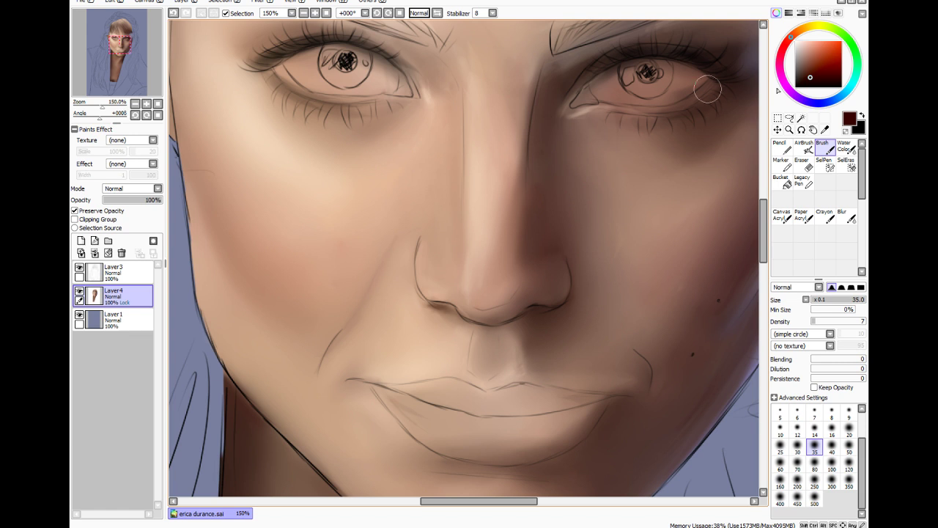
Shade around the shadowed eye's inner corner with a greyish brown sampled beneath that eye, using brush sizes 35 and 7.1 at density 7
{"action": "left_click", "coordinate": [825, 129]}
{"action": "left_click", "coordinate": [710, 134]}
{"action": "left_click", "coordinate": [822, 147]}
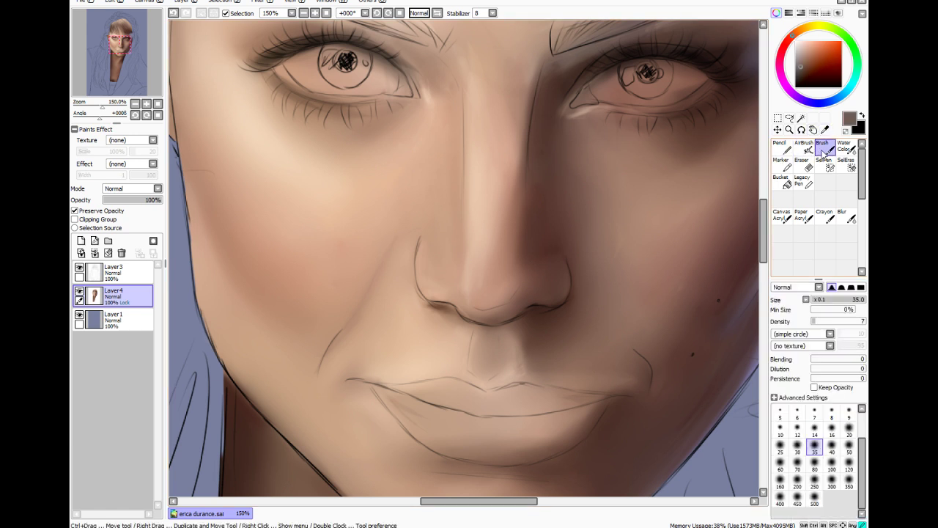
{"action": "left_click_drag", "start_coordinate": [572, 78], "coordinate": [559, 97]}
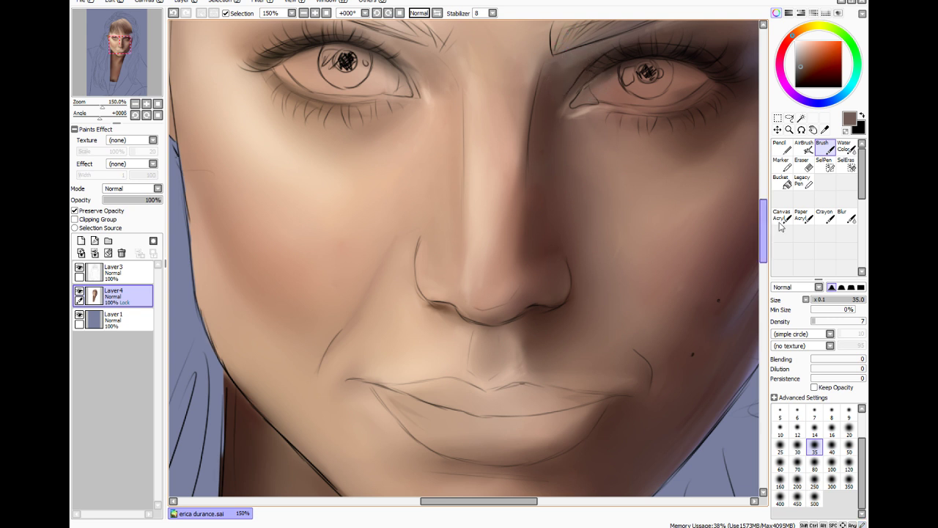
{"action": "left_click_drag", "start_coordinate": [823, 300], "coordinate": [850, 303]}
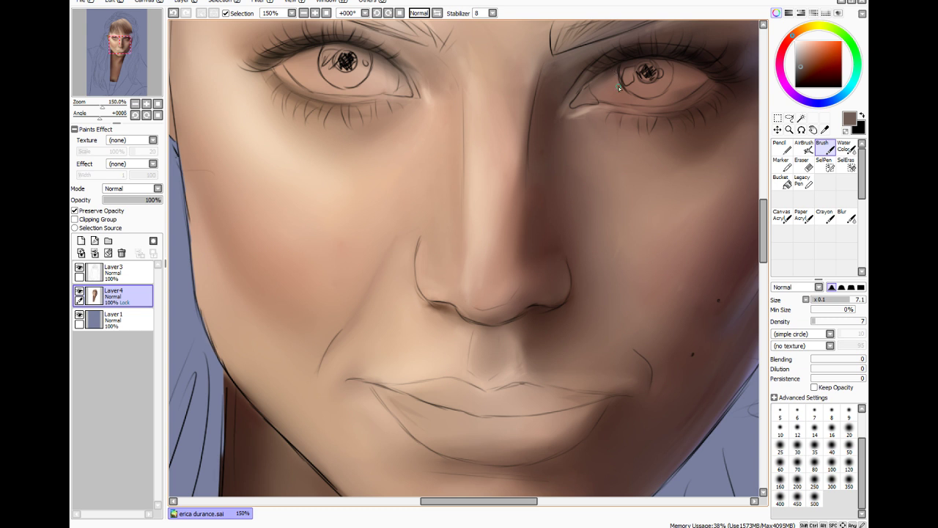
Refine the shadowed eye's inner corner with a sampled brown at brush density 37, and blend it with Blur at size 16, density 80
{"action": "left_click", "coordinate": [824, 129]}
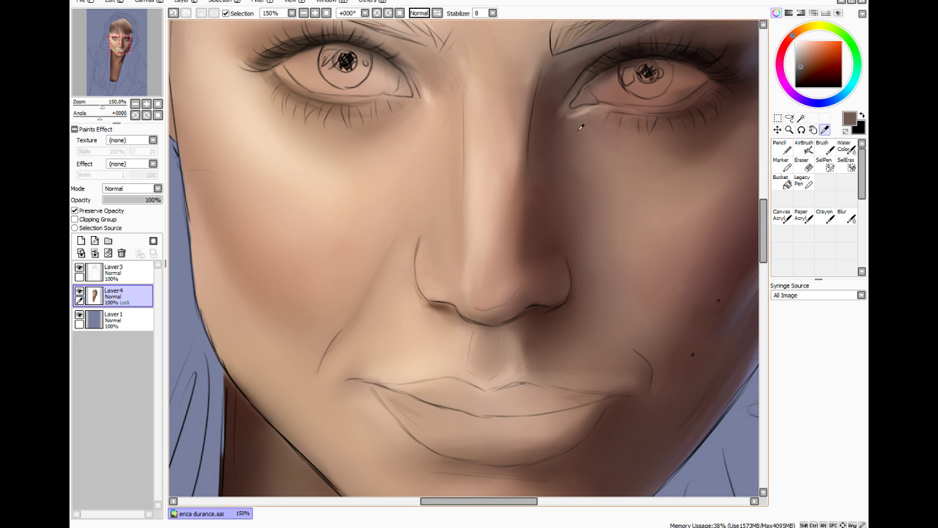
{"action": "left_click", "coordinate": [822, 147]}
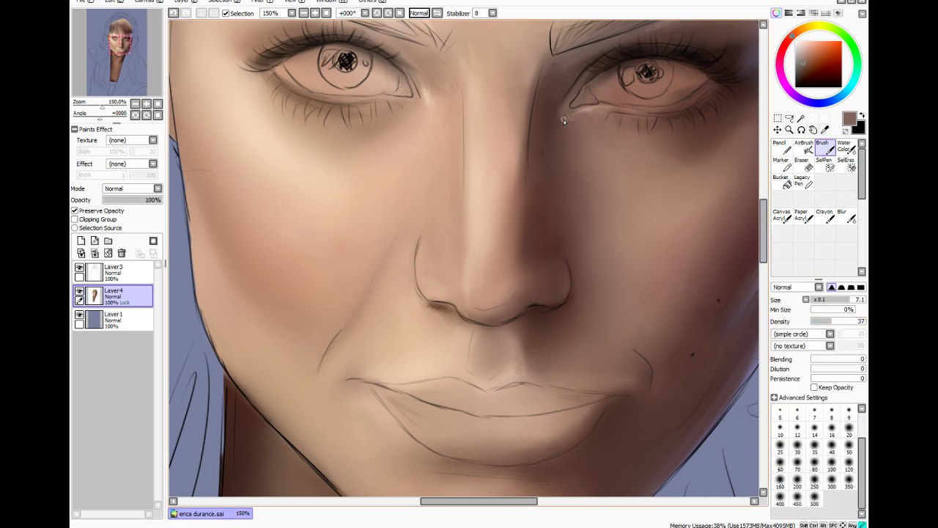
{"action": "left_click", "coordinate": [846, 216]}
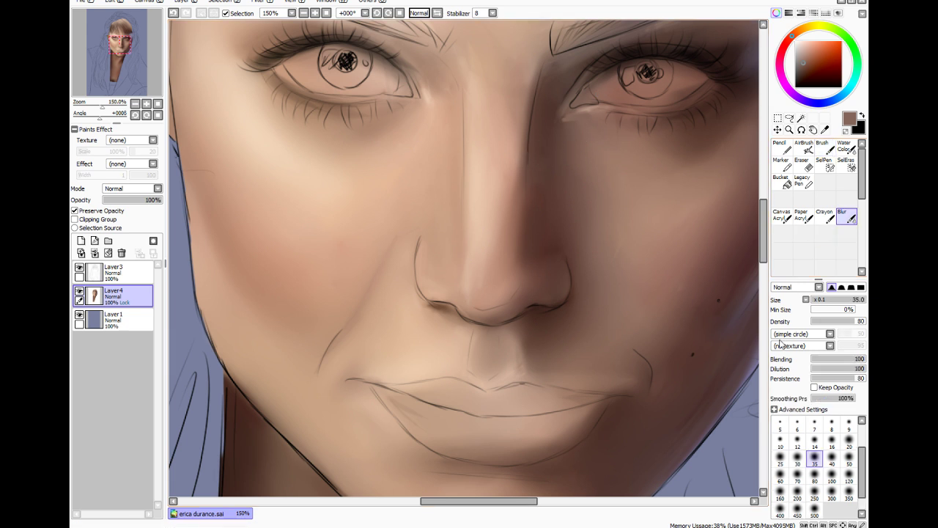
{"action": "left_click", "coordinate": [829, 440]}
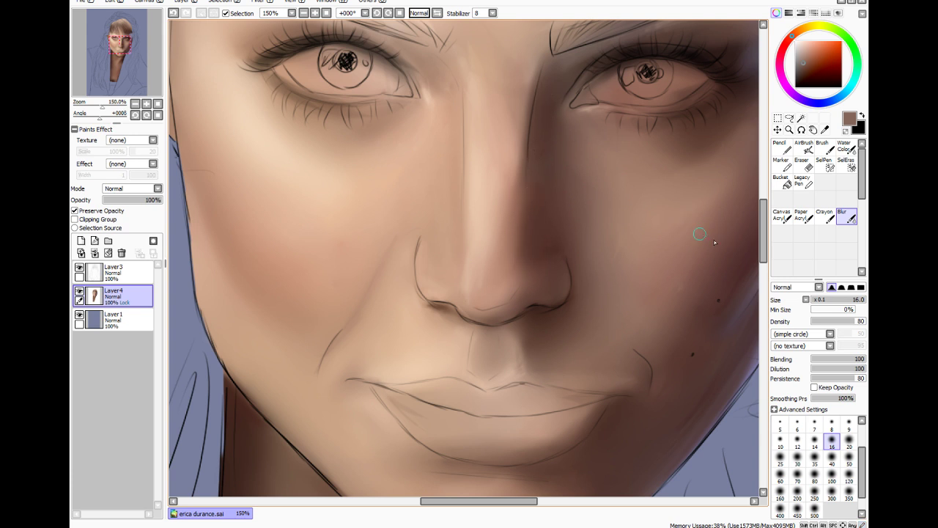
Shade the underside of the nose with dark brown sampled from its shadowed side, using the Brush at size 16 and density 20
{"action": "left_click", "coordinate": [825, 129]}
{"action": "left_click", "coordinate": [546, 254], "text": "alt"}
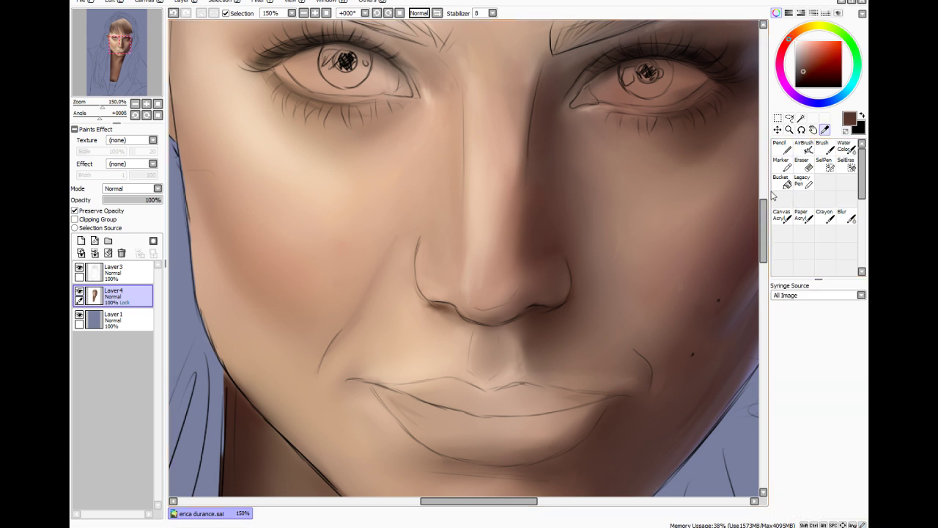
{"action": "left_click", "coordinate": [823, 148]}
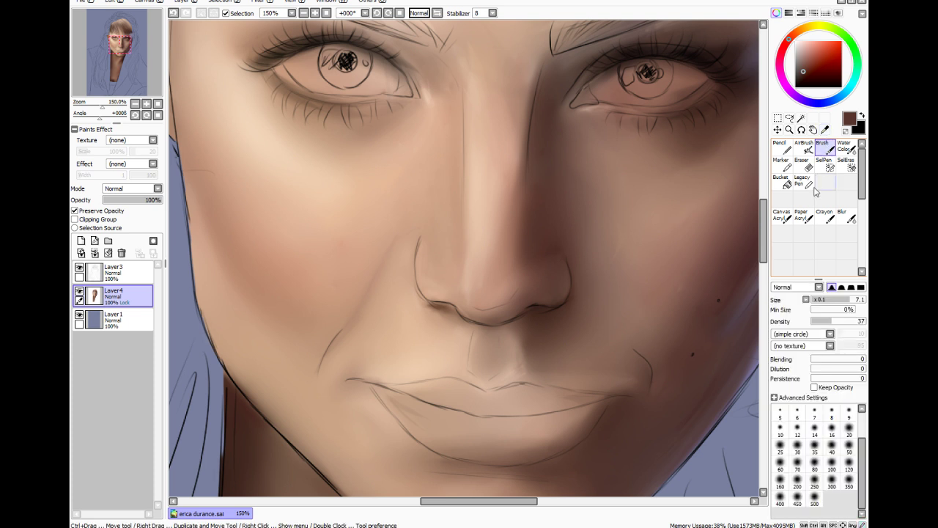
{"action": "left_click", "coordinate": [798, 430]}
{"action": "left_click", "coordinate": [811, 452]}
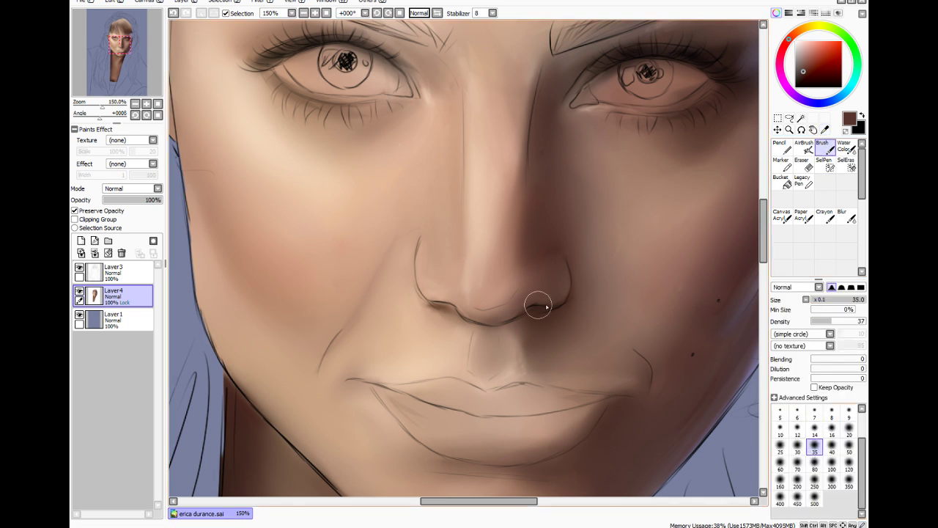
{"action": "left_click", "coordinate": [831, 431]}
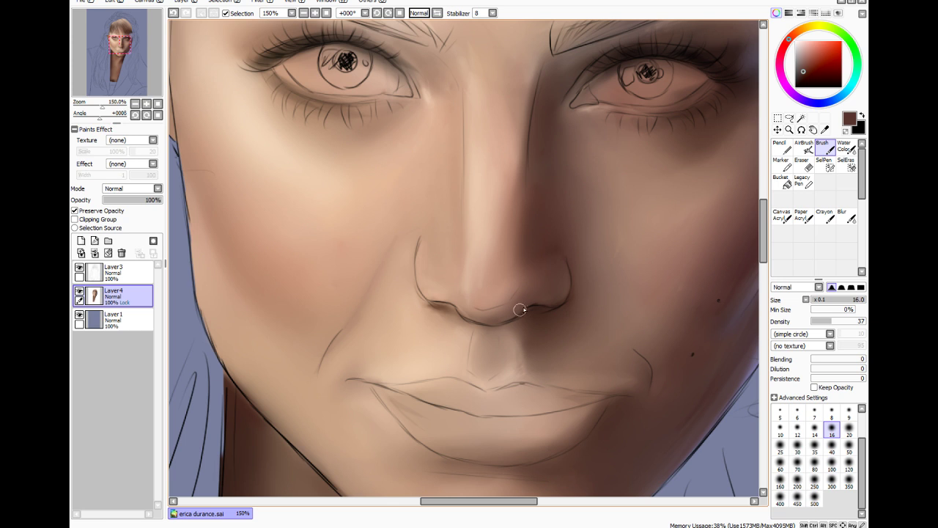
{"action": "key", "text": "ctrl+z"}
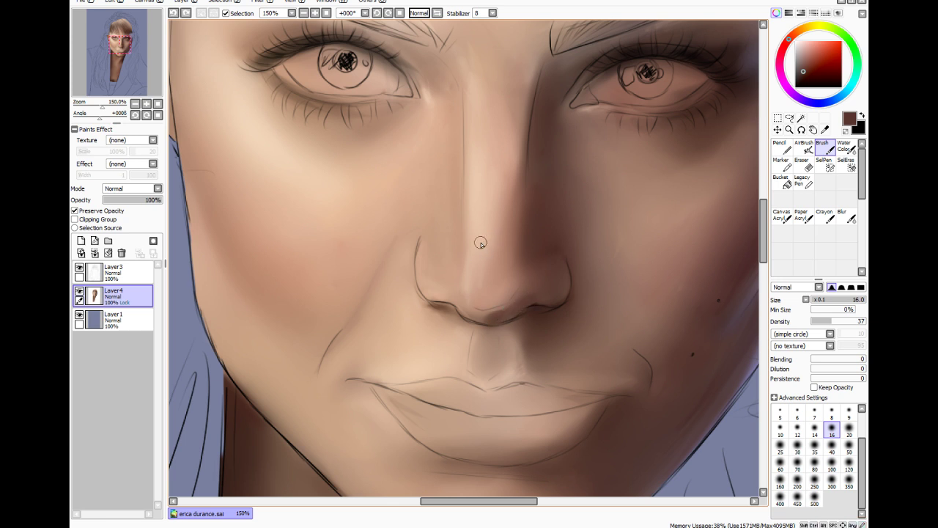
{"action": "left_click", "coordinate": [819, 321]}
{"action": "left_click_drag", "start_coordinate": [821, 325], "coordinate": [822, 326]}
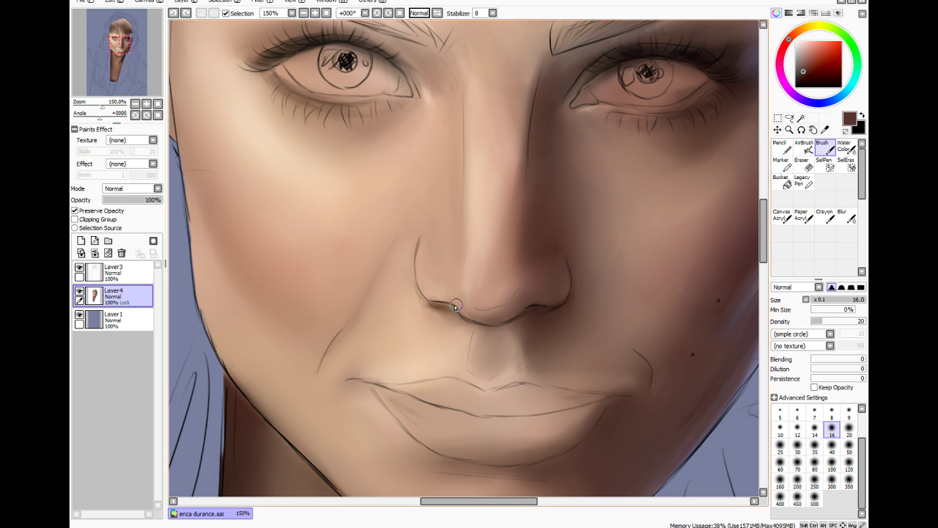
{"action": "mouse_move", "coordinate": [456, 305]}
{"action": "left_mouse_down"}
{"action": "mouse_move", "coordinate": [487, 319]}
{"action": "mouse_move", "coordinate": [480, 306]}
{"action": "mouse_move", "coordinate": [505, 318]}
{"action": "mouse_move", "coordinate": [490, 313]}
{"action": "mouse_move", "coordinate": [516, 308]}
{"action": "mouse_move", "coordinate": [495, 315]}
{"action": "mouse_move", "coordinate": [516, 300]}
{"action": "left_mouse_up"}
{"action": "left_click_drag", "start_coordinate": [516, 300], "coordinate": [515, 298]}
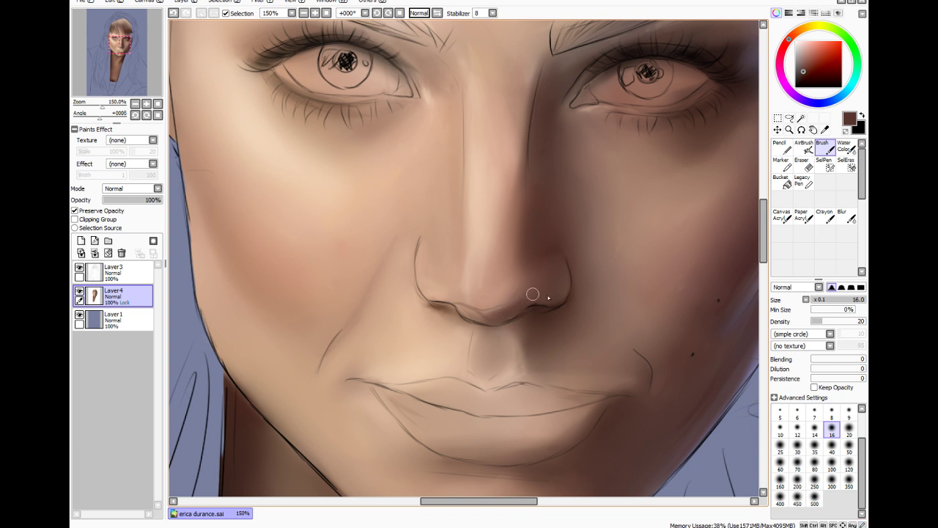
Deepen the nostril shadows with the Brush at size 7.2 and density 7, and choose a darker brown
{"action": "left_click_drag", "start_coordinate": [820, 321], "coordinate": [814, 321]}
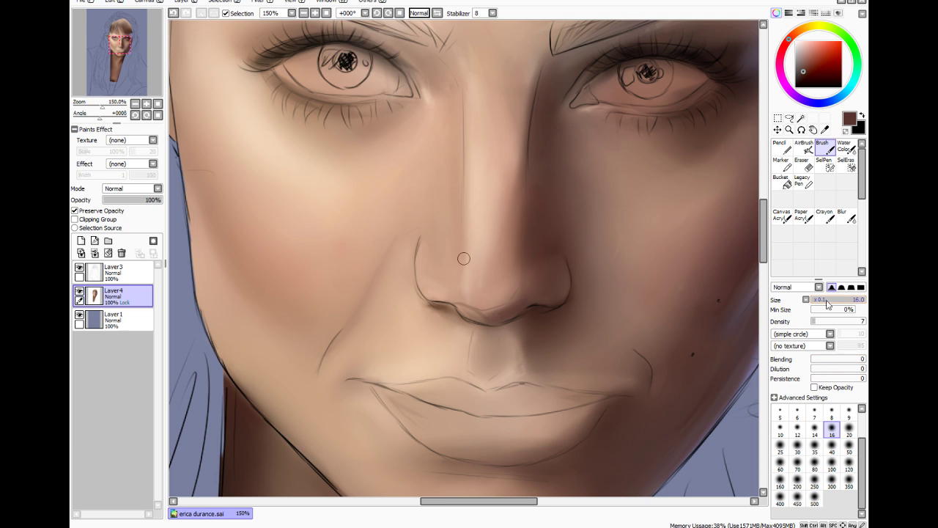
{"action": "left_click_drag", "start_coordinate": [826, 299], "coordinate": [850, 299]}
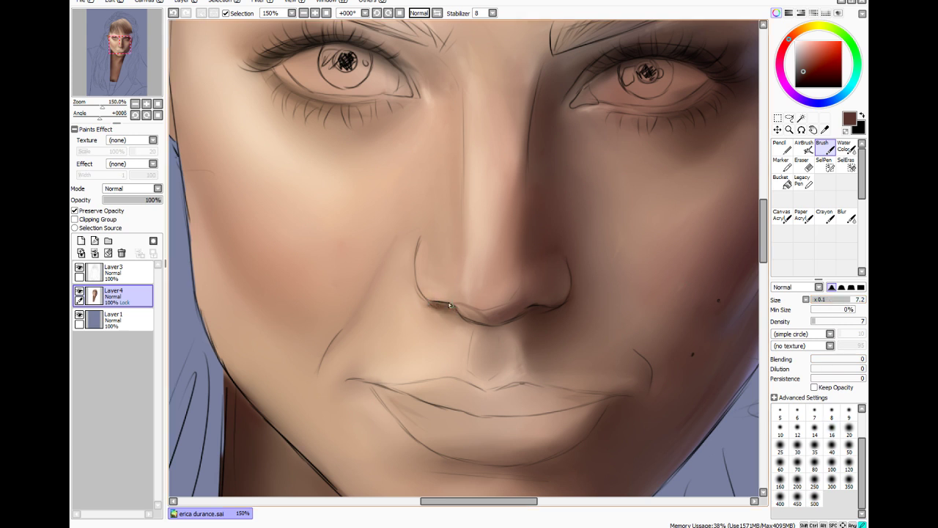
{"action": "left_click_drag", "start_coordinate": [435, 307], "coordinate": [457, 314]}
{"action": "left_click", "coordinate": [808, 74]}
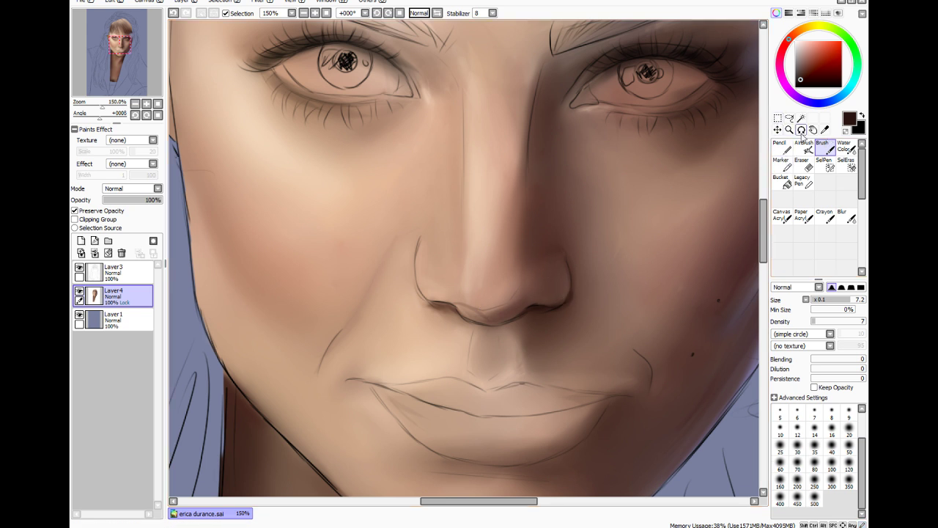
Highlight the lit-side nostril edge and nose bridge in pale peach at size 7.2, adding a skin tone sampled beside the bridge at size 35
{"action": "key", "text": "alt"}
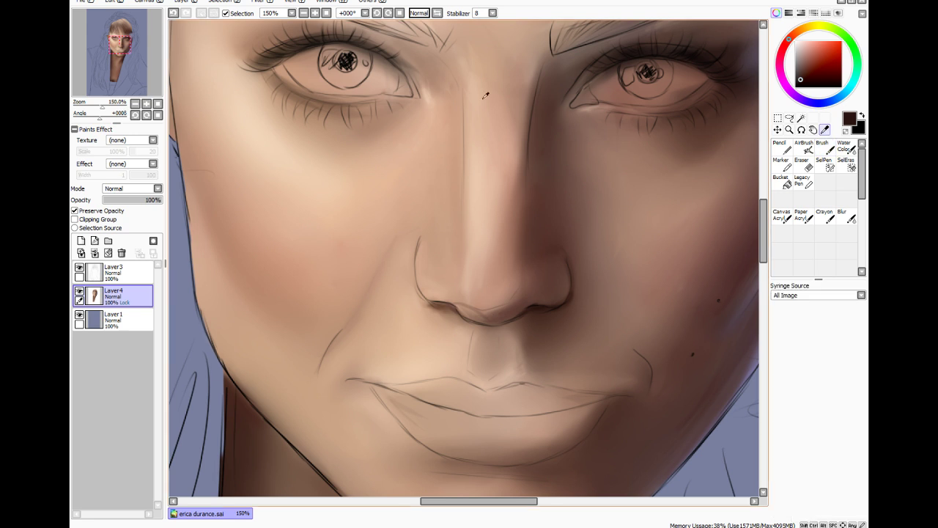
{"action": "left_click", "coordinate": [256, 121]}
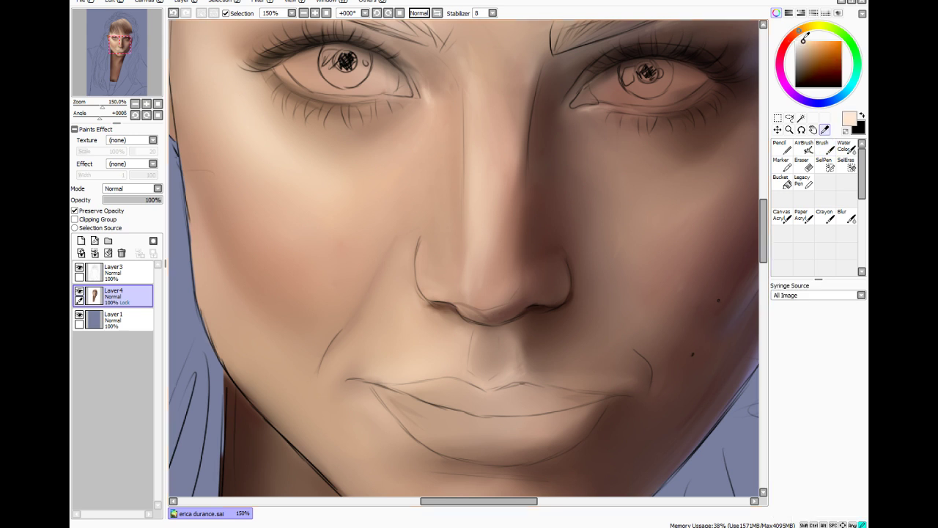
{"action": "left_click", "coordinate": [823, 148]}
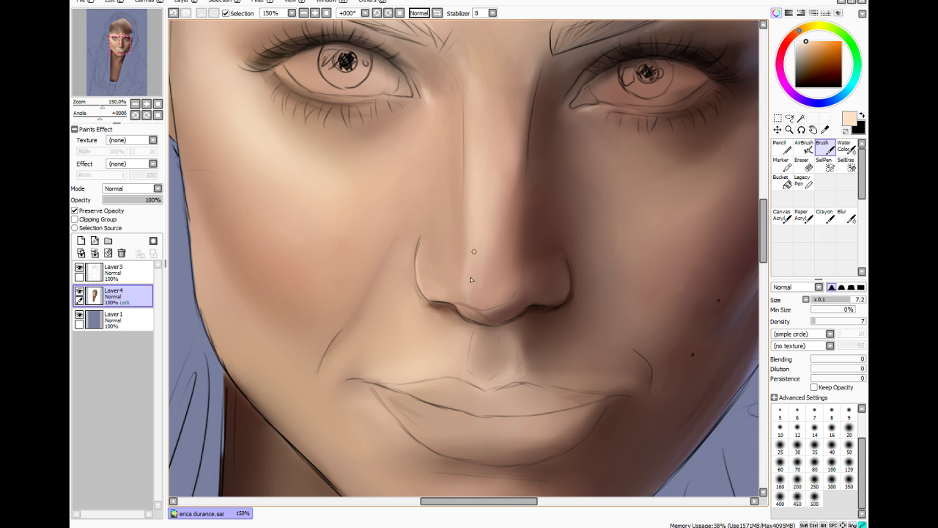
{"action": "key", "text": "alt"}
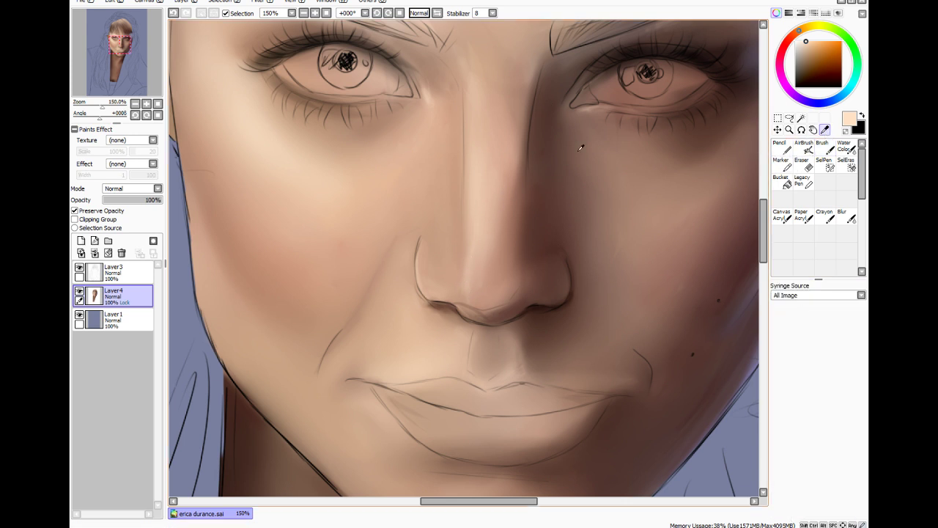
{"action": "left_click", "coordinate": [460, 230], "text": "alt"}
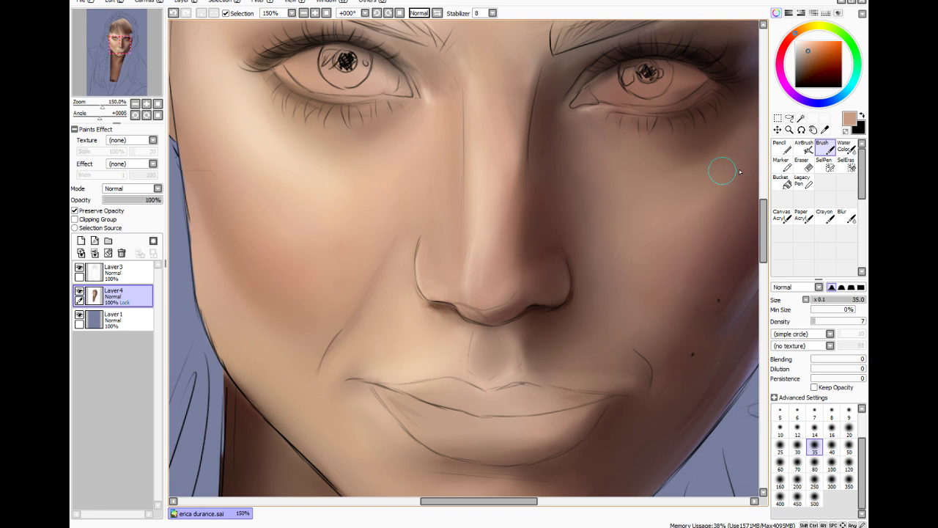
Darken the nose's shadowed side with a sampled brown and a deeper reddish brown, using the Brush at size 35 and density 7
{"action": "key", "text": "alt"}
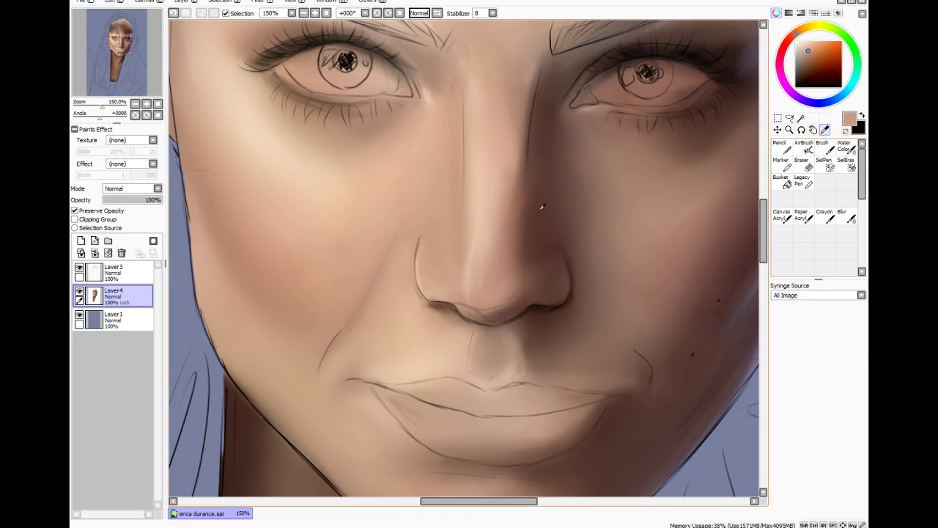
{"action": "left_click", "coordinate": [555, 222], "text": "alt"}
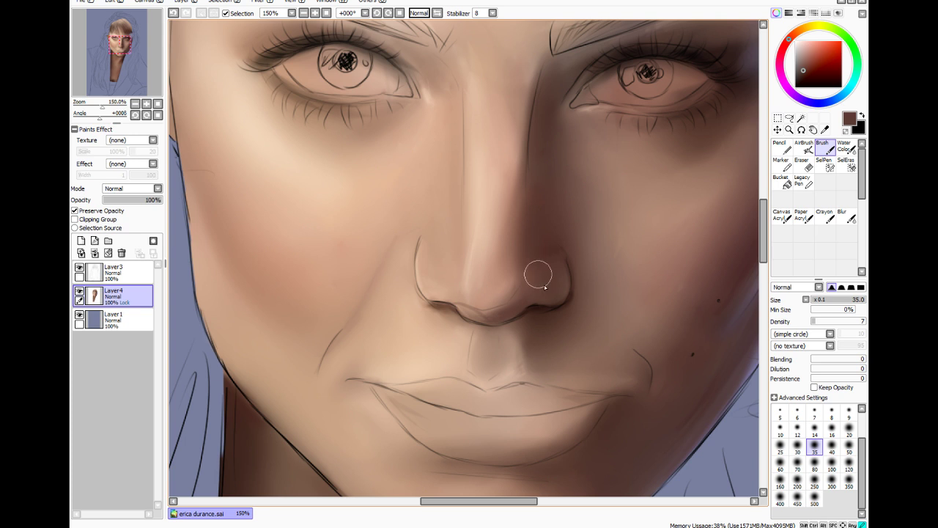
{"action": "left_click", "coordinate": [803, 78]}
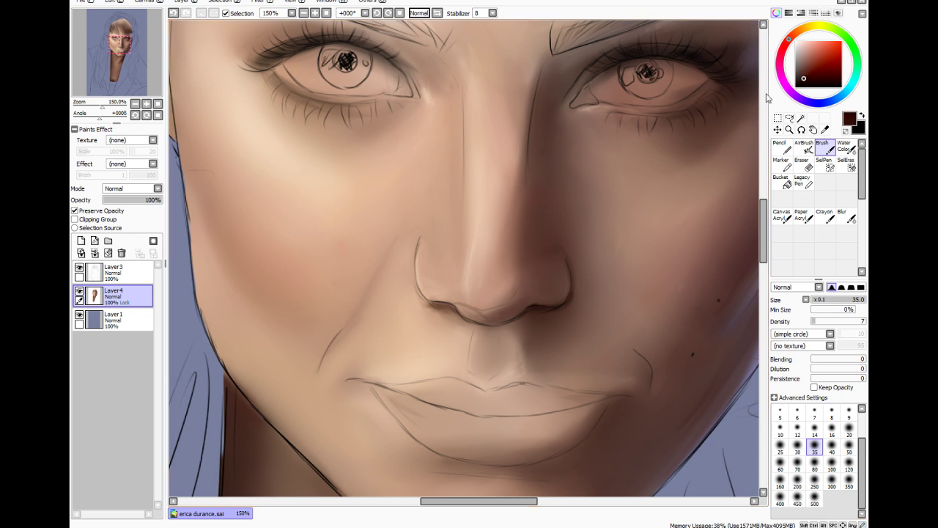
{"action": "mouse_move", "coordinate": [539, 253]}
{"action": "left_mouse_down"}
{"action": "mouse_move", "coordinate": [561, 247]}
{"action": "mouse_move", "coordinate": [550, 242]}
{"action": "left_mouse_up"}
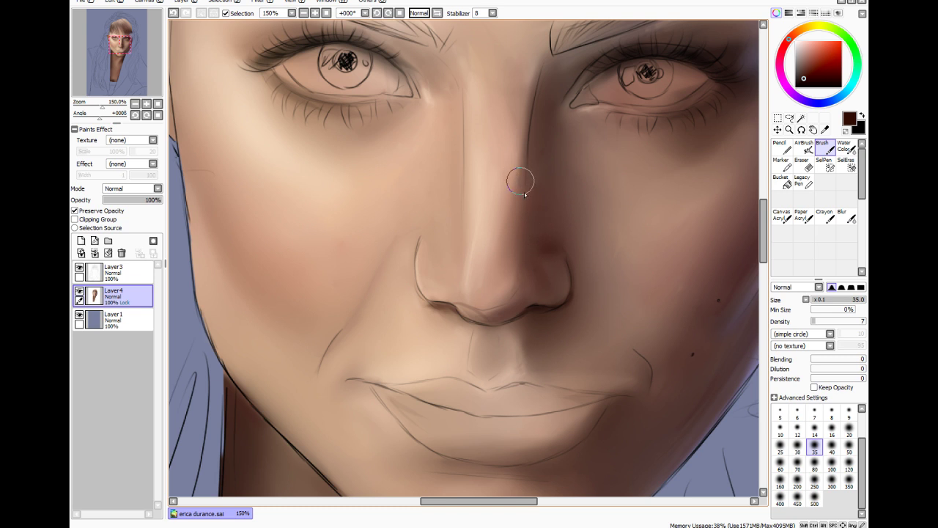
Blend the nose's shadowed side into the bridge with Blur at size 16 and density 80, raising the density to 100
{"action": "left_click", "coordinate": [843, 216]}
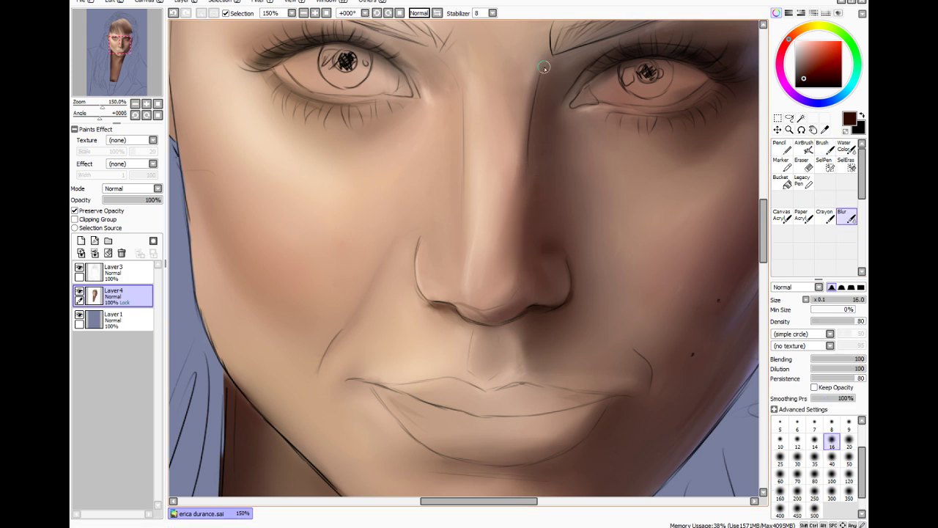
{"action": "mouse_move", "coordinate": [528, 159]}
{"action": "left_mouse_down"}
{"action": "mouse_move", "coordinate": [516, 191]}
{"action": "mouse_move", "coordinate": [514, 251]}
{"action": "left_mouse_up"}
{"action": "mouse_move", "coordinate": [547, 207]}
{"action": "left_mouse_down"}
{"action": "mouse_move", "coordinate": [540, 256]}
{"action": "mouse_move", "coordinate": [533, 252]}
{"action": "left_mouse_up"}
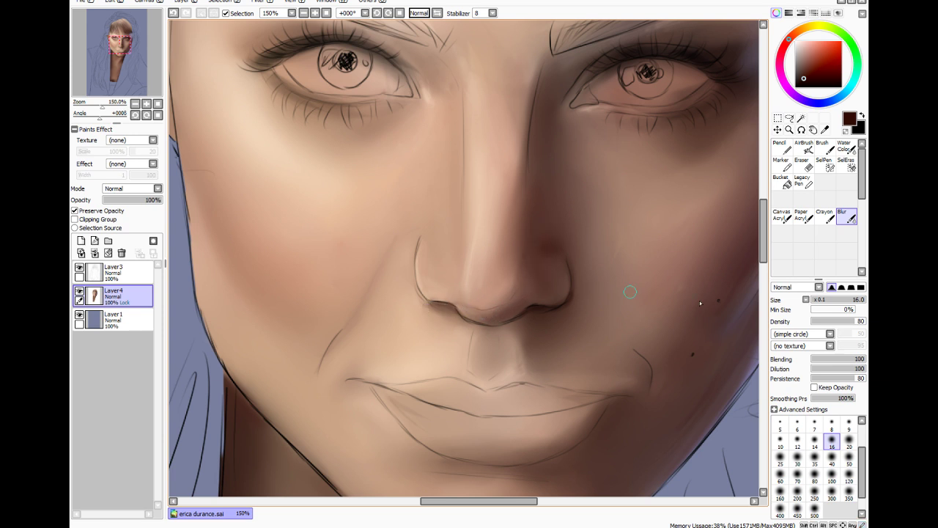
{"action": "left_click", "coordinate": [862, 321]}
Compare the painting with and without the Layer3 line art, and reduce that layer's opacity to 39%
{"action": "left_click", "coordinate": [79, 268]}
{"action": "left_click", "coordinate": [79, 269]}
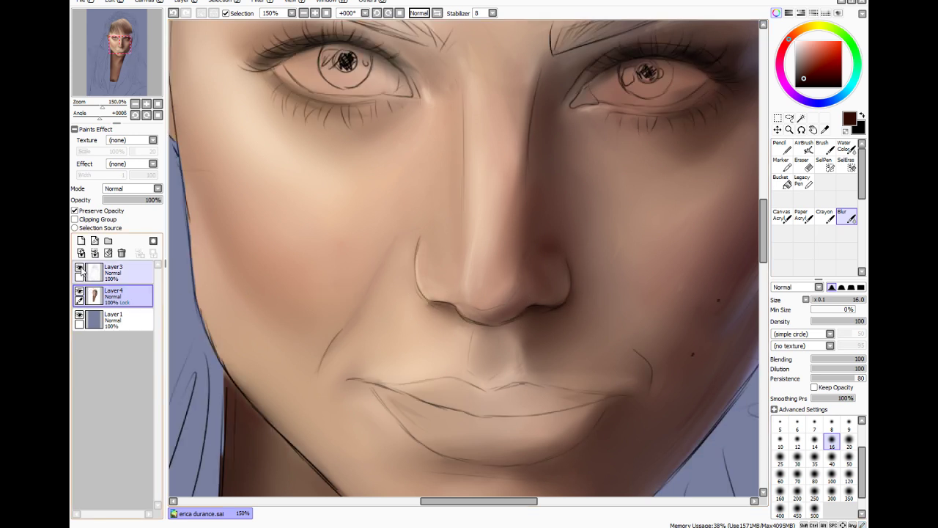
{"action": "left_click", "coordinate": [79, 268]}
{"action": "left_click", "coordinate": [79, 268]}
{"action": "left_click", "coordinate": [111, 275]}
{"action": "mouse_move", "coordinate": [139, 200]}
{"action": "left_mouse_down"}
{"action": "mouse_move", "coordinate": [107, 218]}
{"action": "mouse_move", "coordinate": [127, 224]}
{"action": "left_mouse_up"}
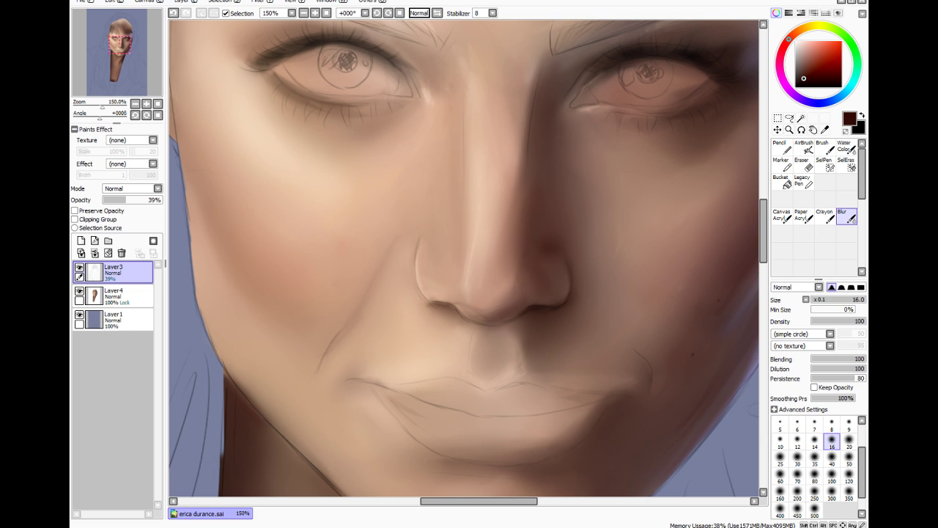
Paint over the line art beneath the lit-side nostril on Layer3 with a sampled light skin tone, brush size 8 and density 28
{"action": "left_click", "coordinate": [825, 130]}
{"action": "left_click", "coordinate": [445, 313]}
{"action": "left_click", "coordinate": [823, 147]}
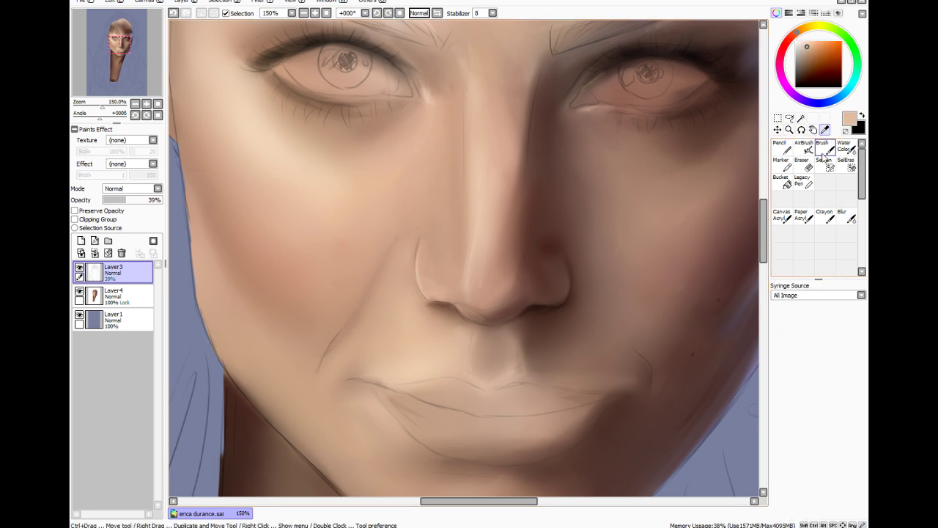
{"action": "left_click", "coordinate": [814, 429]}
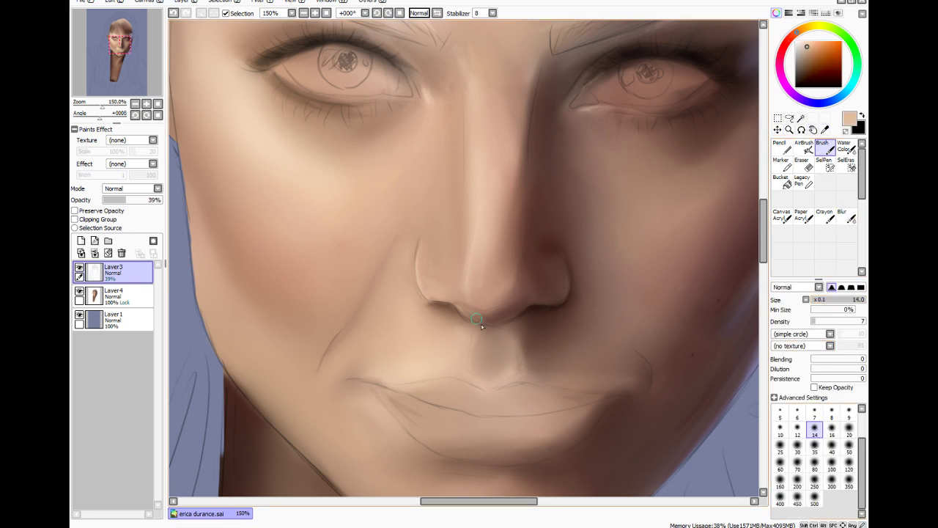
{"action": "left_click", "coordinate": [832, 412]}
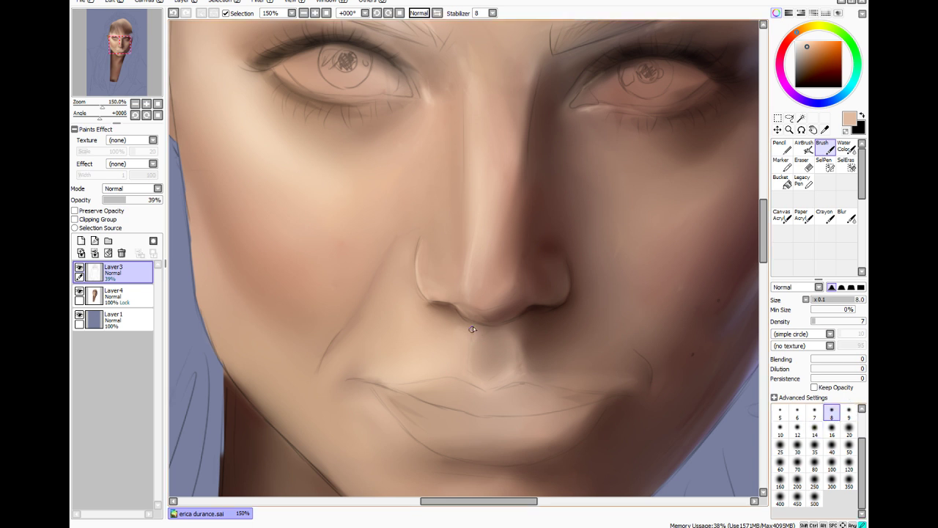
{"action": "left_click", "coordinate": [825, 321]}
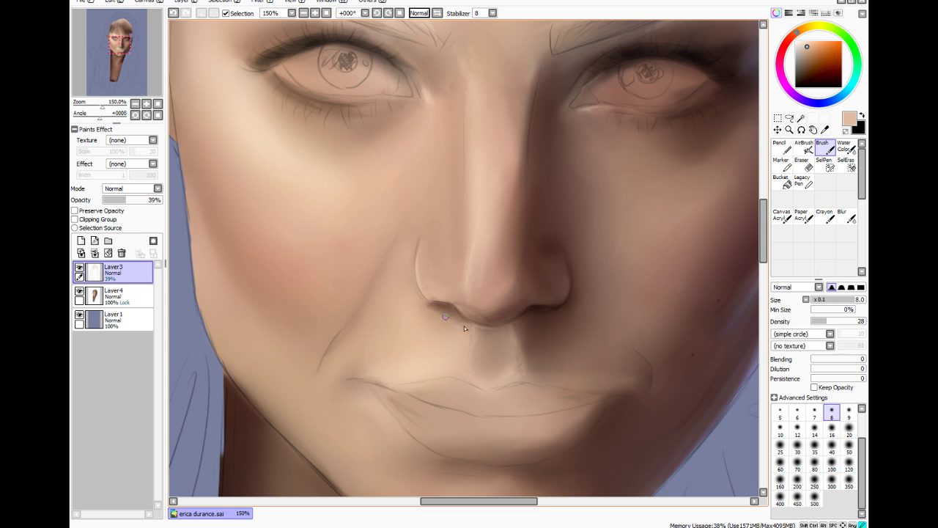
{"action": "left_click_drag", "start_coordinate": [425, 304], "coordinate": [455, 306]}
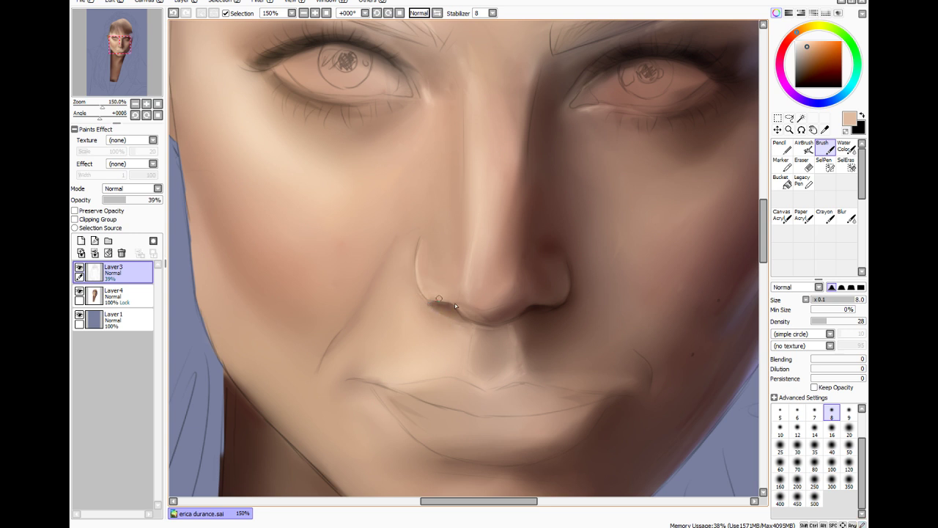
Lighten the upper nose bridge with a paler peach on Layer3, using the Brush at size 35 and density 14
{"action": "left_click", "coordinate": [808, 42]}
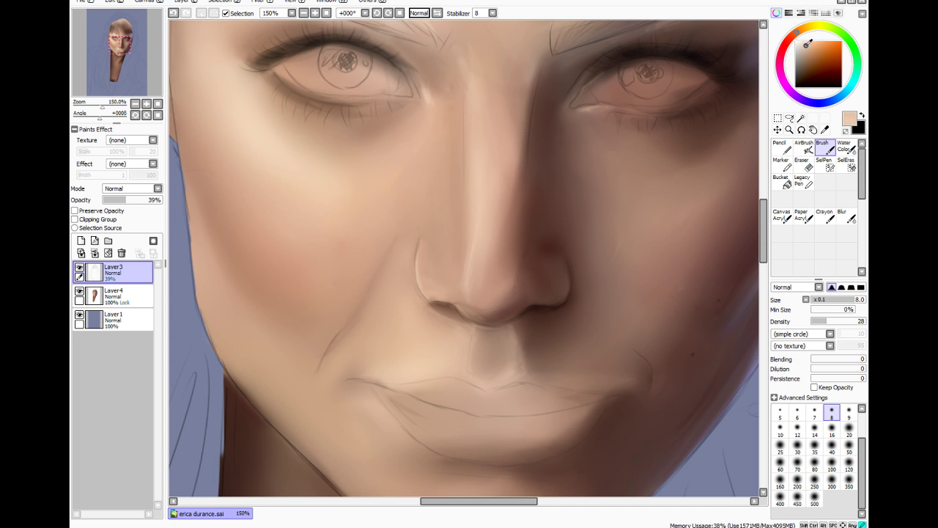
{"action": "left_click", "coordinate": [814, 445]}
{"action": "left_click", "coordinate": [818, 321]}
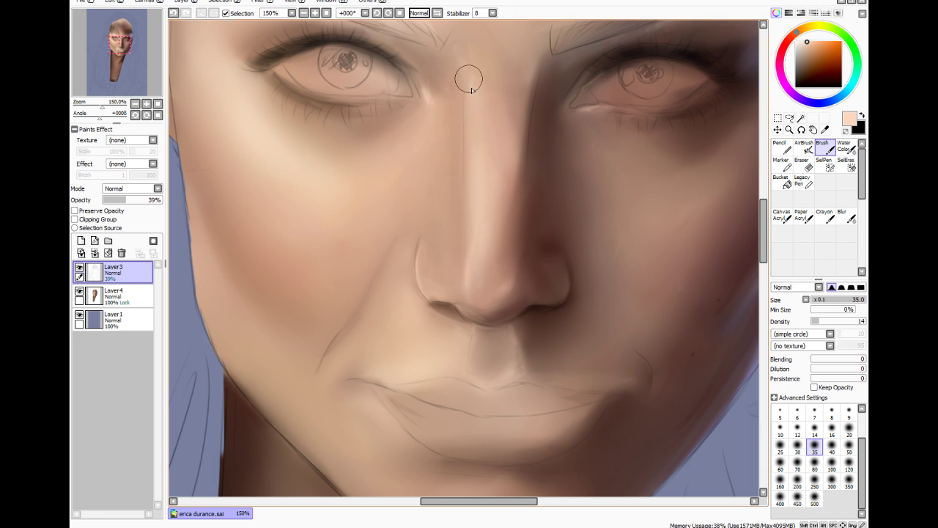
{"action": "left_click", "coordinate": [825, 130]}
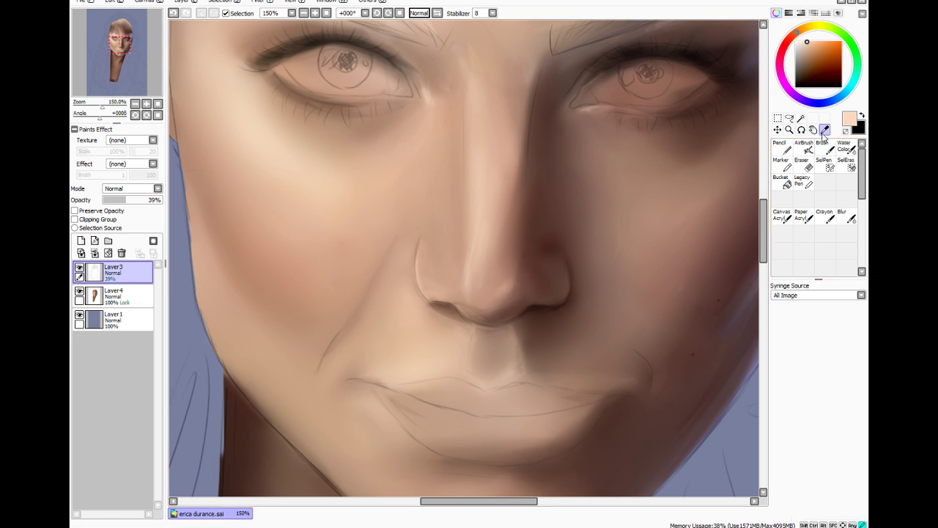
Soften the edge between the lit bridge and the shaded side of the nose on Layer3, using a sampled brown at brush size 35
{"action": "left_click", "coordinate": [524, 206]}
{"action": "left_click", "coordinate": [823, 148]}
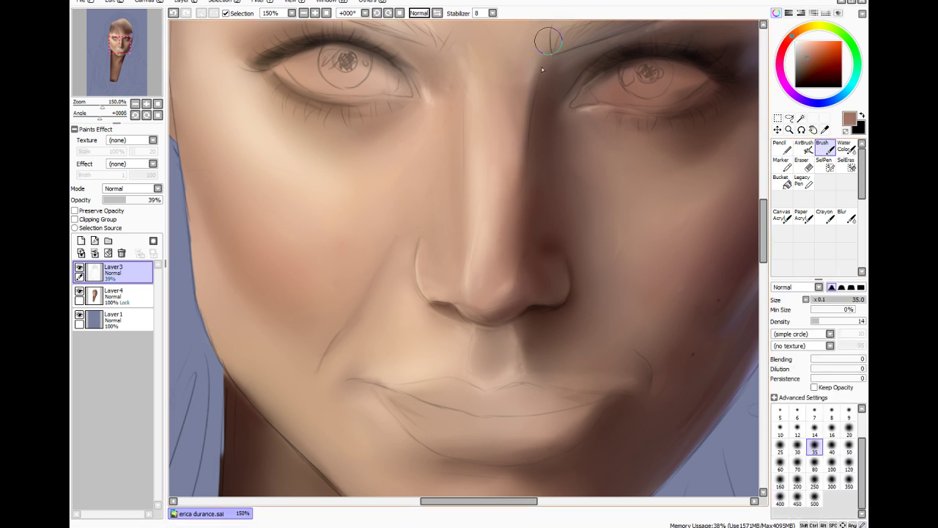
{"action": "left_click_drag", "start_coordinate": [519, 145], "coordinate": [525, 76]}
{"action": "left_click_drag", "start_coordinate": [507, 197], "coordinate": [524, 133]}
Shade the shadow-side nostril on Layer3 with a darker brown, using the Brush at size 16 and density 6
{"action": "left_click", "coordinate": [806, 62]}
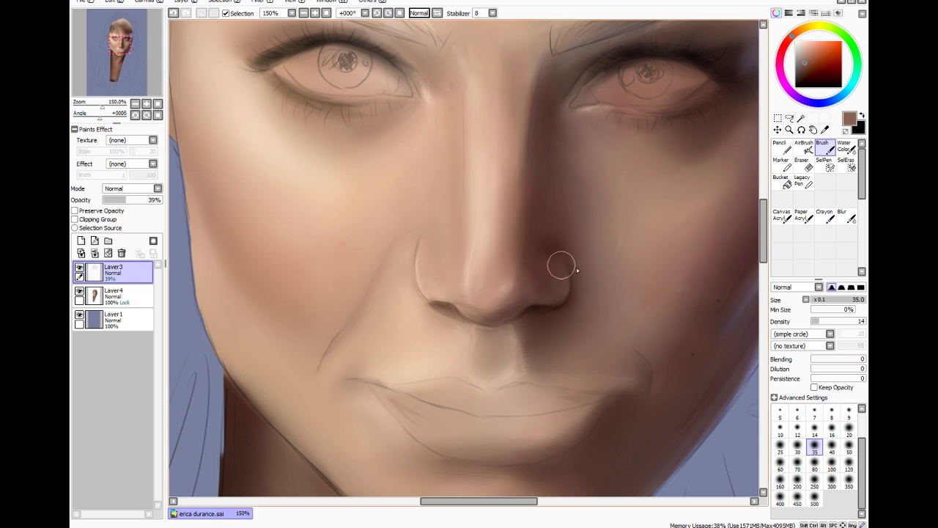
{"action": "left_click", "coordinate": [832, 428]}
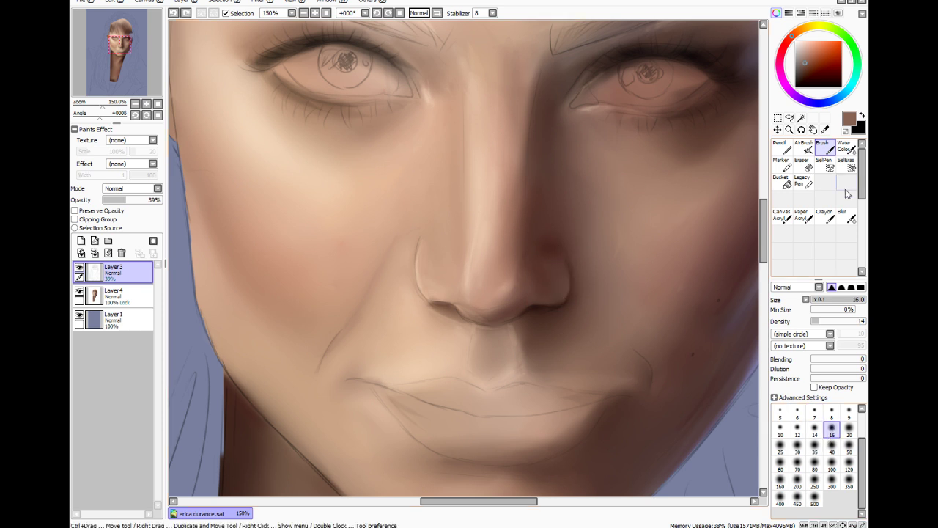
{"action": "left_click", "coordinate": [814, 321]}
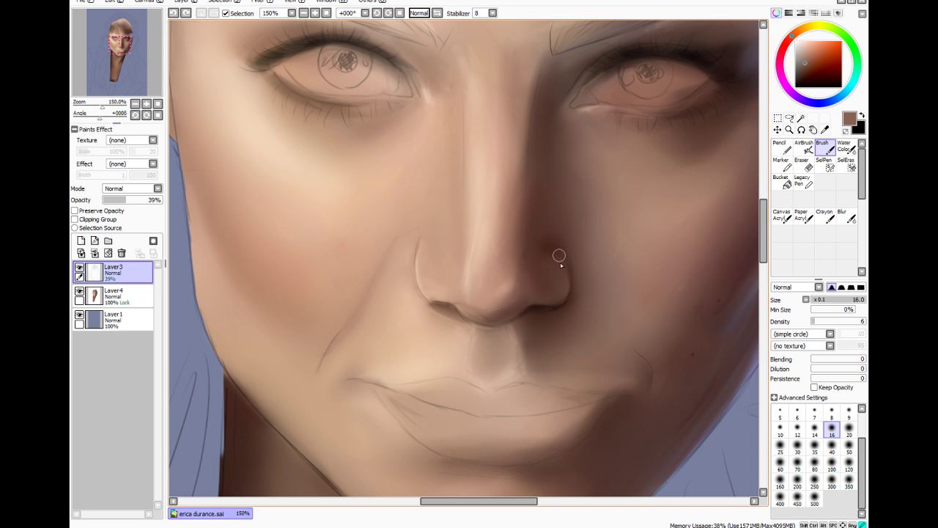
{"action": "mouse_move", "coordinate": [560, 256]}
{"action": "left_mouse_down"}
{"action": "mouse_move", "coordinate": [567, 288]}
{"action": "mouse_move", "coordinate": [559, 249]}
{"action": "mouse_move", "coordinate": [562, 291]}
{"action": "mouse_move", "coordinate": [526, 213]}
{"action": "mouse_move", "coordinate": [559, 290]}
{"action": "mouse_move", "coordinate": [533, 276]}
{"action": "mouse_move", "coordinate": [524, 303]}
{"action": "mouse_move", "coordinate": [557, 298]}
{"action": "left_mouse_up"}
Try a muted blue tint beside the nose tip on the shaded side of Layer3, with brush size 16 and density 6
{"action": "left_click", "coordinate": [837, 98]}
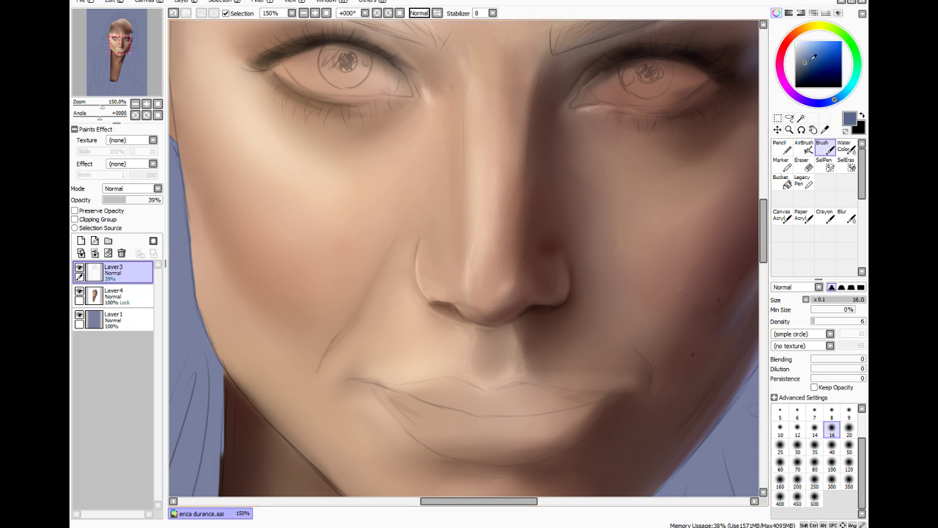
{"action": "left_click", "coordinate": [809, 57]}
{"action": "mouse_move", "coordinate": [536, 275]}
{"action": "left_mouse_down"}
{"action": "mouse_move", "coordinate": [519, 288]}
{"action": "mouse_move", "coordinate": [521, 263]}
{"action": "left_mouse_up"}
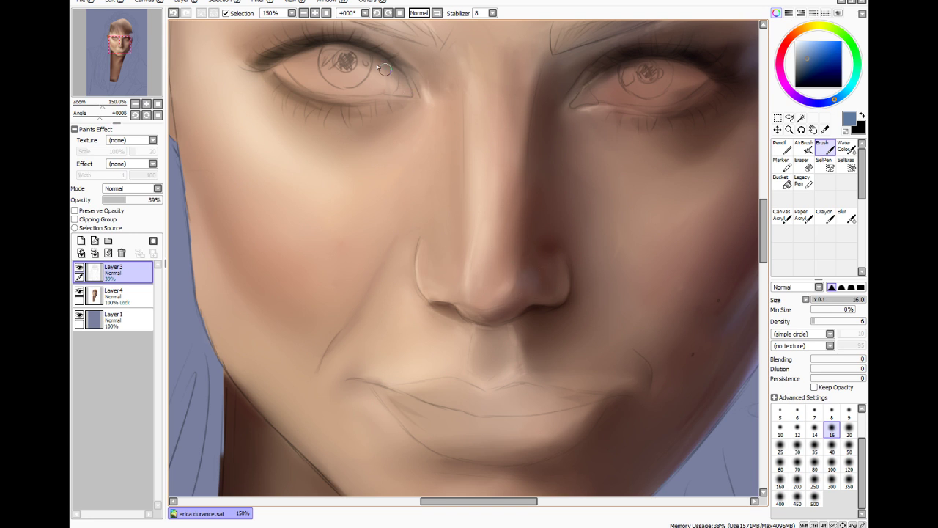
{"action": "left_click", "coordinate": [264, 2]}
{"action": "left_click", "coordinate": [265, 16]}
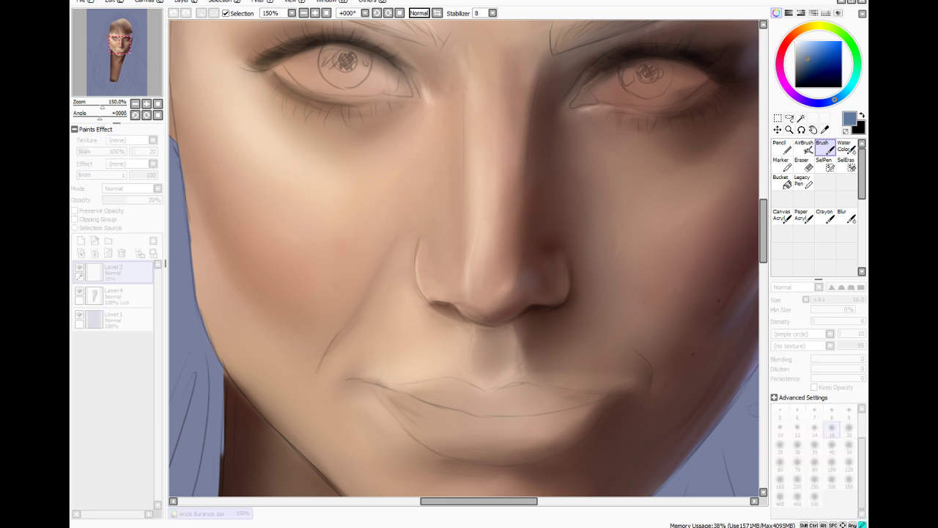
{"action": "mouse_move", "coordinate": [76, 135]}
{"action": "left_mouse_down"}
{"action": "mouse_move", "coordinate": [90, 135]}
{"action": "mouse_move", "coordinate": [67, 137]}
{"action": "left_mouse_up"}
{"action": "left_click", "coordinate": [132, 185]}
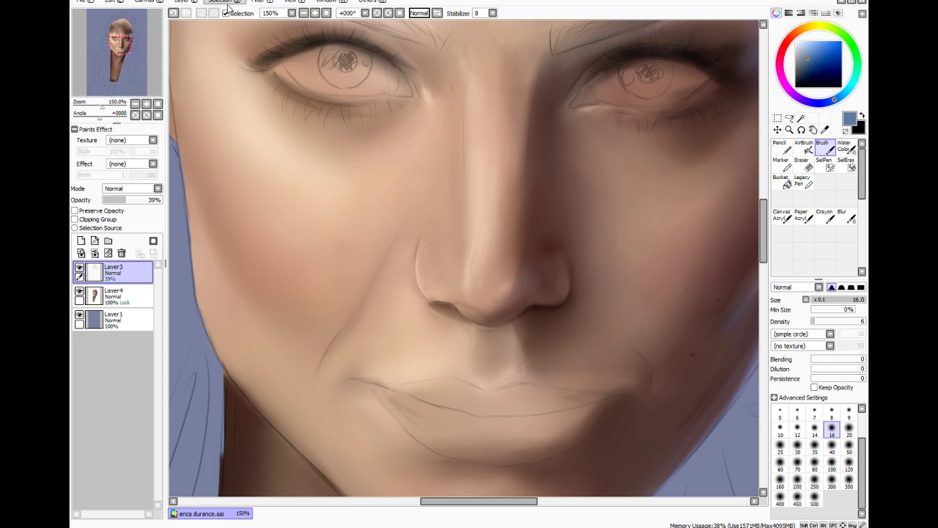
Undo the blue strokes on Layer3 and compare the painting with and without that layer's line art
{"action": "key", "text": "ctrl+z"}
{"action": "left_click", "coordinate": [79, 270]}
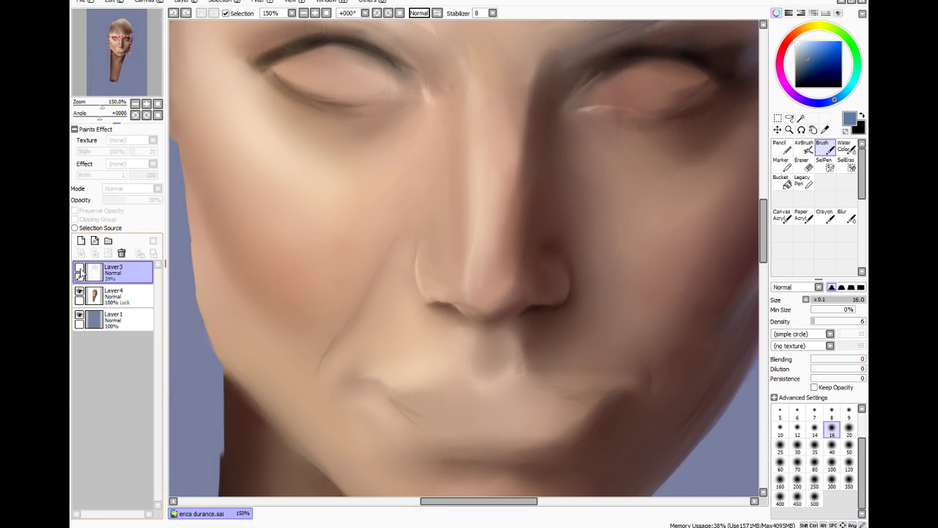
{"action": "left_click", "coordinate": [79, 270]}
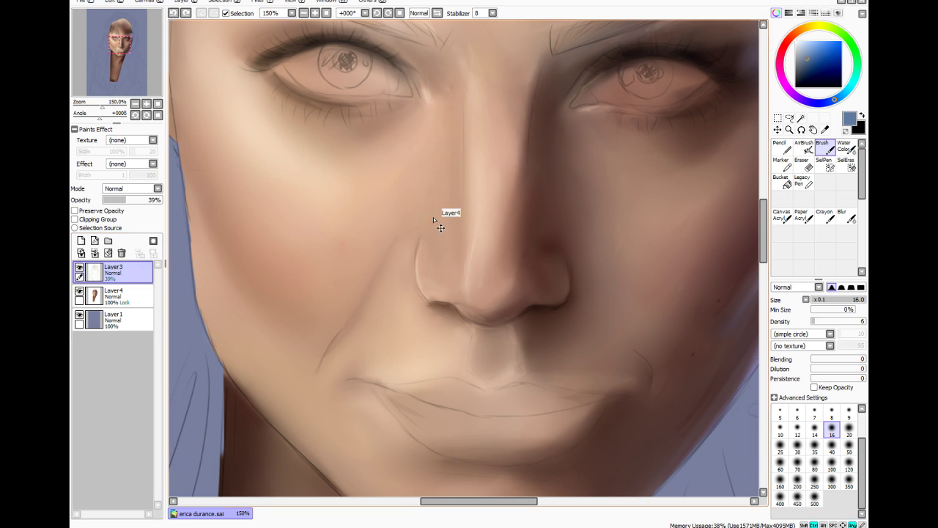
{"action": "key", "text": "ctrl+z"}
Paint a muted blue tint beside the nose tip on the shaded side of Layer4, with brush size 16 and density 6
{"action": "left_click", "coordinate": [116, 297]}
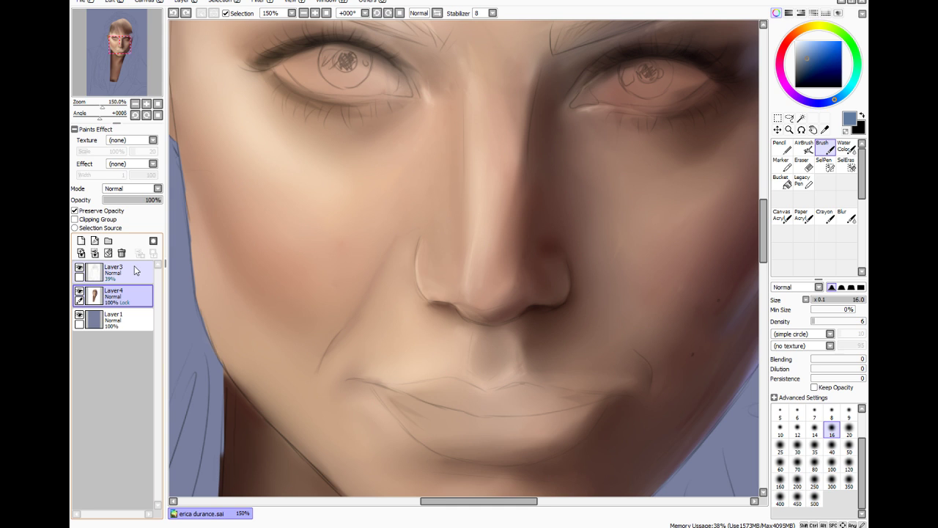
{"action": "left_click", "coordinate": [825, 129]}
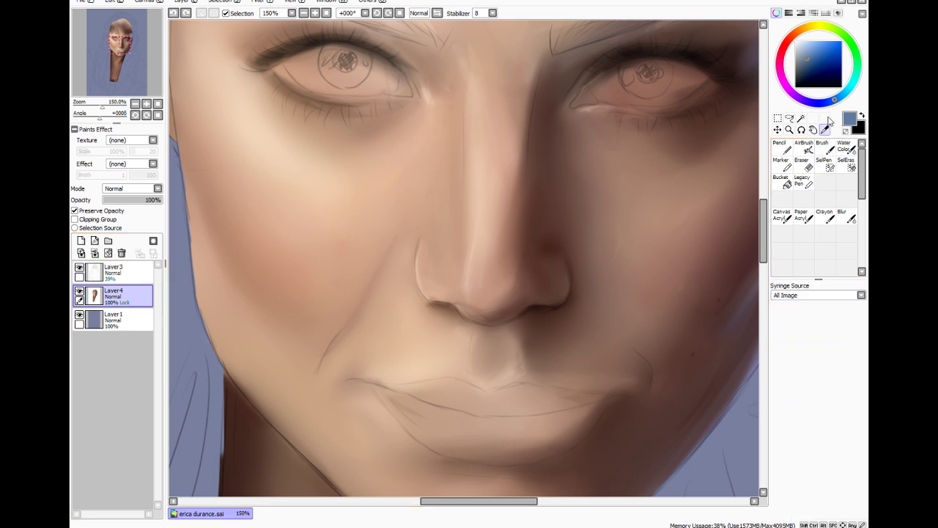
{"action": "left_click", "coordinate": [823, 147]}
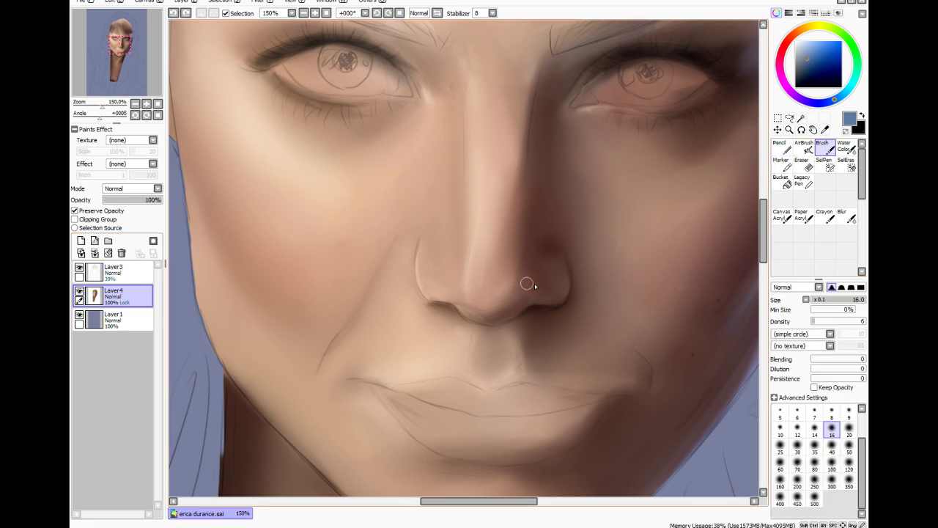
{"action": "mouse_move", "coordinate": [532, 287]}
{"action": "left_mouse_down"}
{"action": "mouse_move", "coordinate": [510, 236]}
{"action": "mouse_move", "coordinate": [627, 220]}
{"action": "mouse_move", "coordinate": [739, 172]}
{"action": "mouse_move", "coordinate": [550, 217]}
{"action": "mouse_move", "coordinate": [521, 273]}
{"action": "left_mouse_up"}
Lighten the shadow-side nostril on Layer4 with a sampled light skin tone, lowering the Brush density to 2
{"action": "key", "text": "alt"}
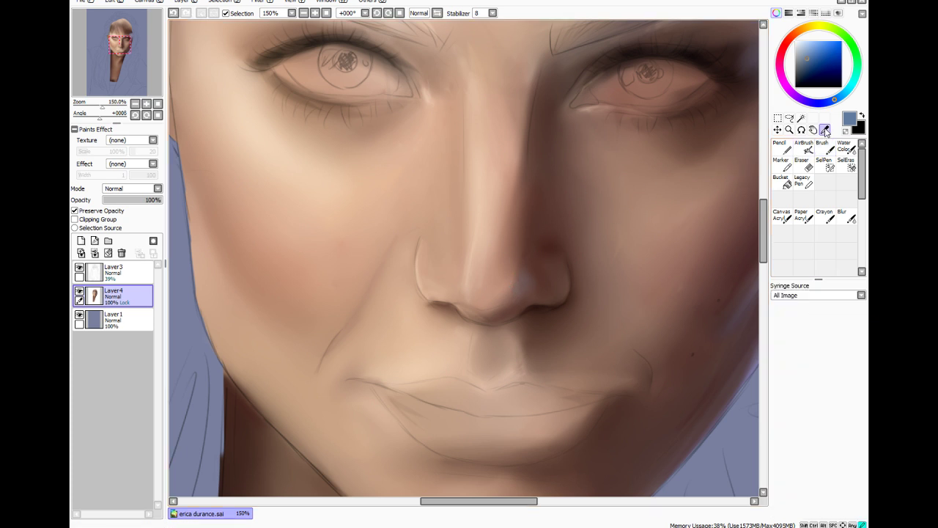
{"action": "left_click", "coordinate": [459, 278]}
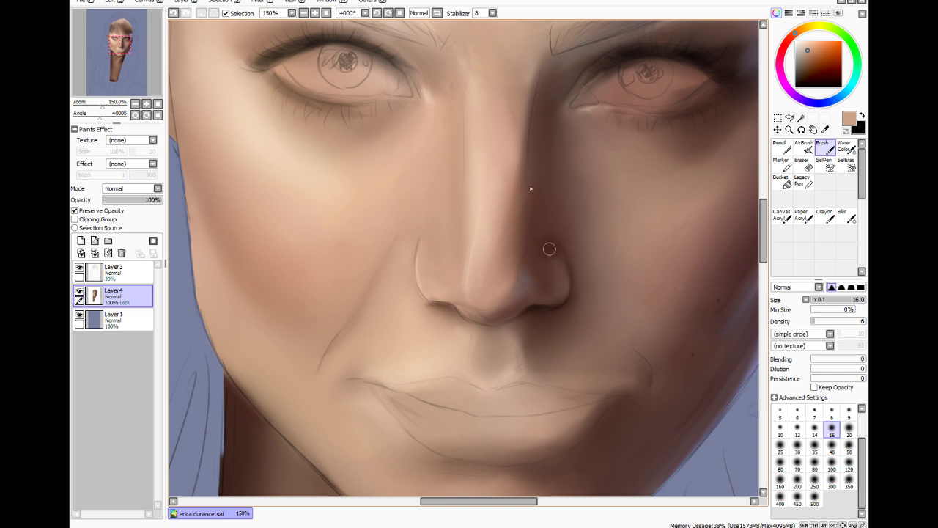
{"action": "key", "text": "ctrl+z"}
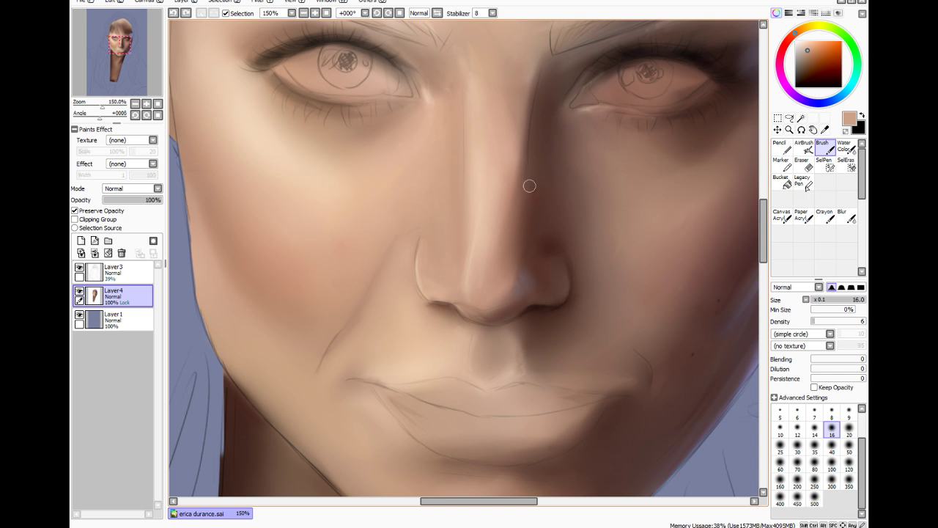
{"action": "left_click", "coordinate": [812, 321]}
{"action": "mouse_move", "coordinate": [562, 262]}
{"action": "left_mouse_down"}
{"action": "mouse_move", "coordinate": [560, 291]}
{"action": "mouse_move", "coordinate": [550, 244]}
{"action": "mouse_move", "coordinate": [558, 296]}
{"action": "mouse_move", "coordinate": [534, 270]}
{"action": "mouse_move", "coordinate": [543, 299]}
{"action": "left_mouse_up"}
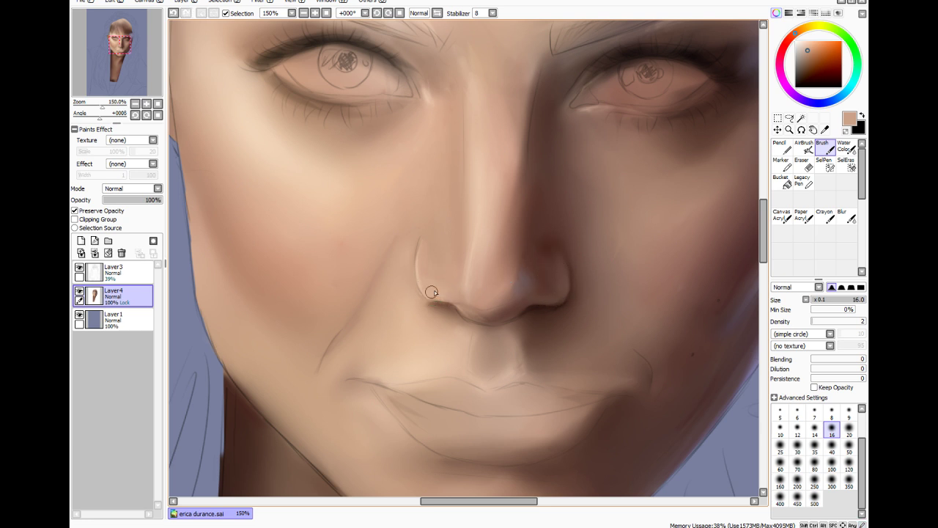
Add a fine highlight to the nose tip on Layer4 with a pale peach, using the Brush at size 4.9 and density 2
{"action": "left_click_drag", "start_coordinate": [816, 41], "coordinate": [806, 41]}
{"action": "left_click", "coordinate": [825, 130]}
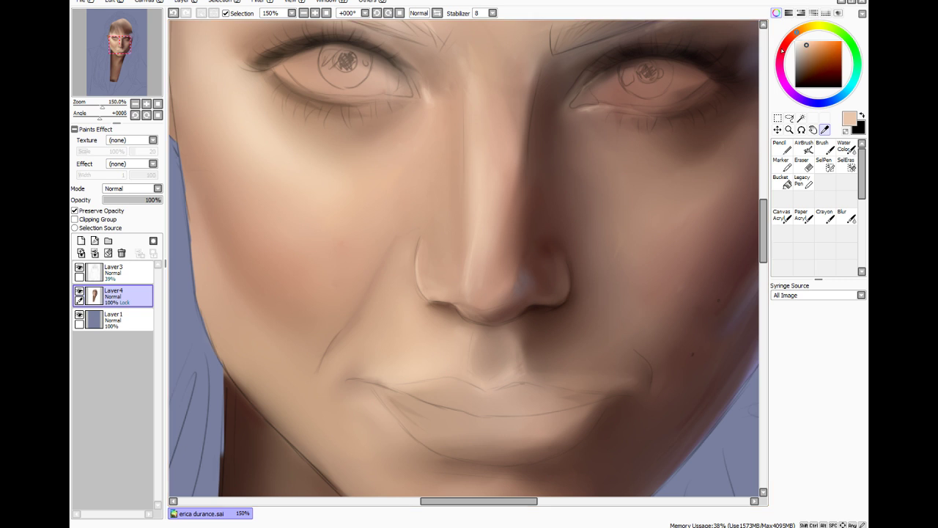
{"action": "left_click", "coordinate": [828, 148]}
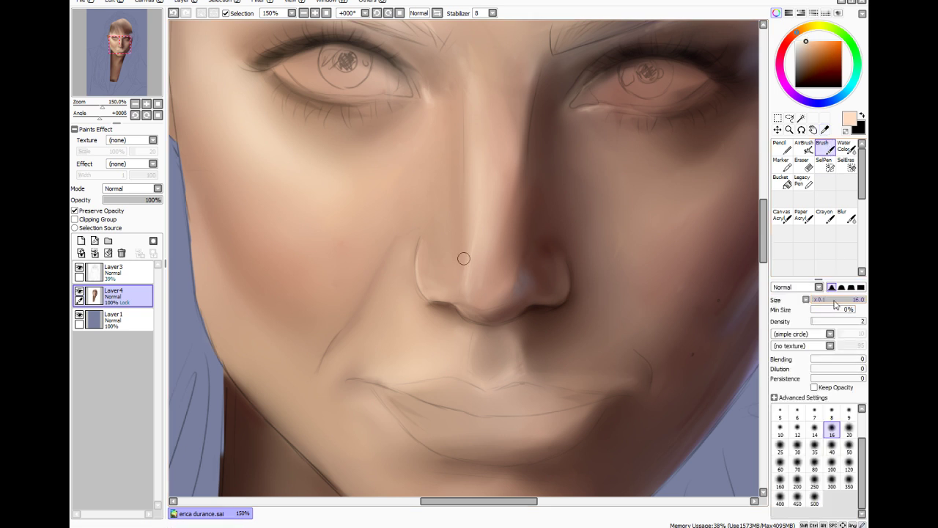
{"action": "left_click_drag", "start_coordinate": [852, 304], "coordinate": [832, 305]}
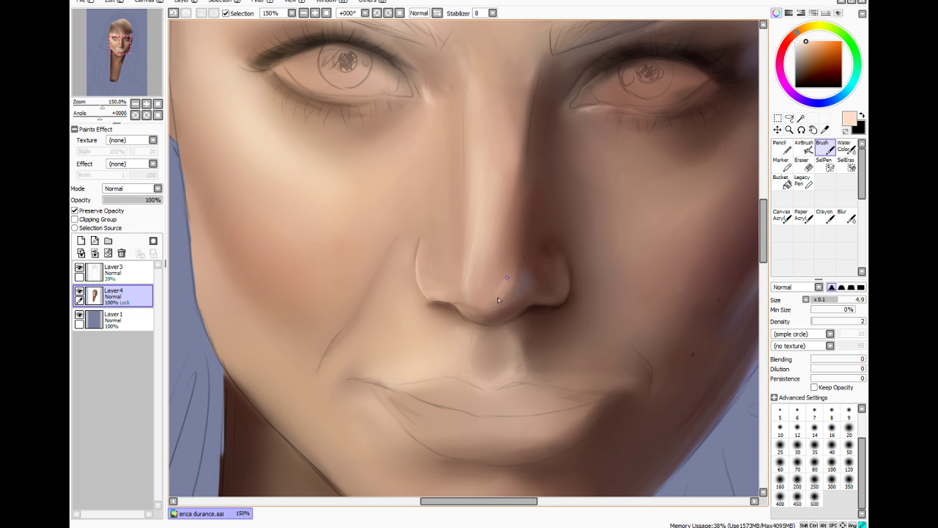
Darken the nostril and under-nose contours on Layer4 with a near-black brown, using brush size 4.9 and densities 17 and 6
{"action": "key", "text": "alt"}
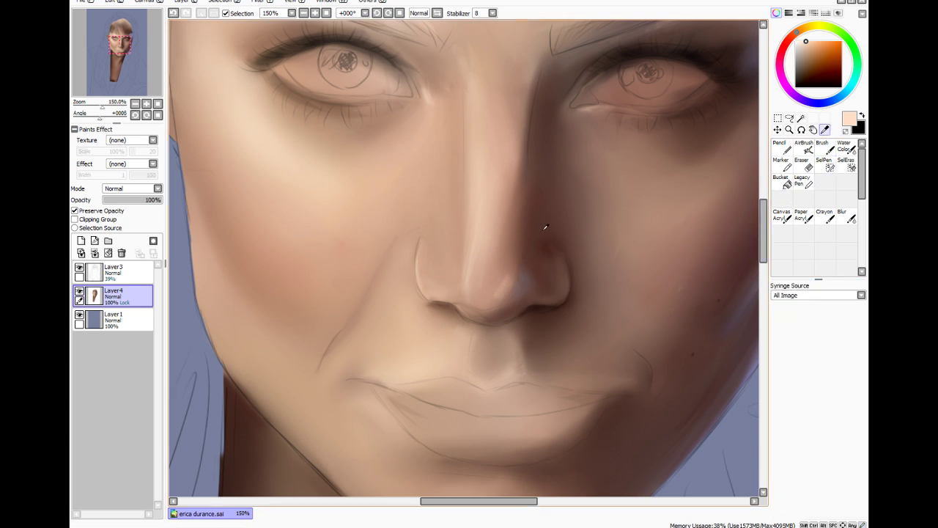
{"action": "left_click", "coordinate": [544, 227], "text": "alt"}
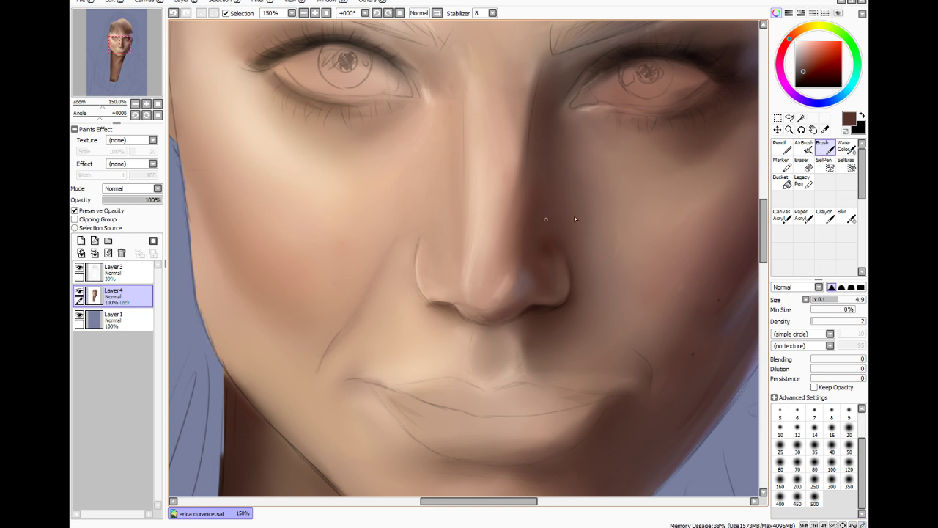
{"action": "left_click", "coordinate": [820, 321]}
{"action": "left_click", "coordinate": [801, 79]}
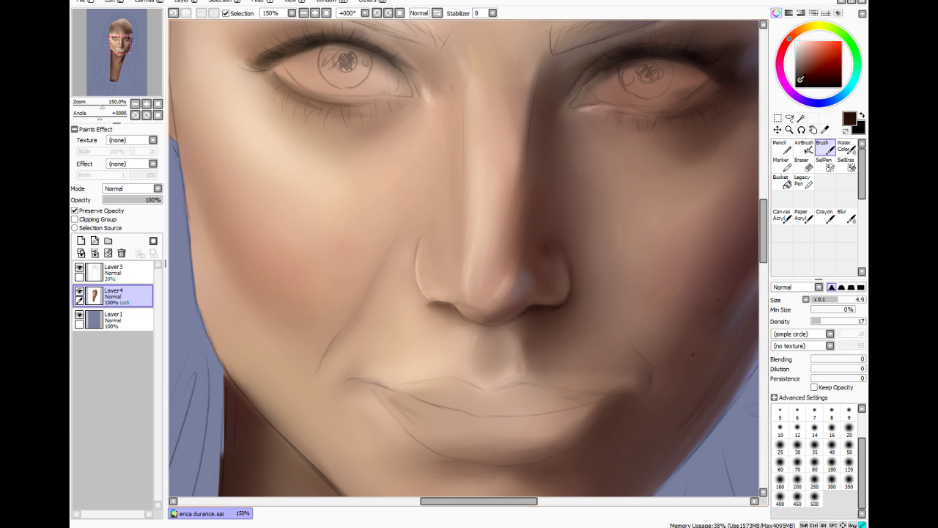
{"action": "left_click", "coordinate": [799, 82]}
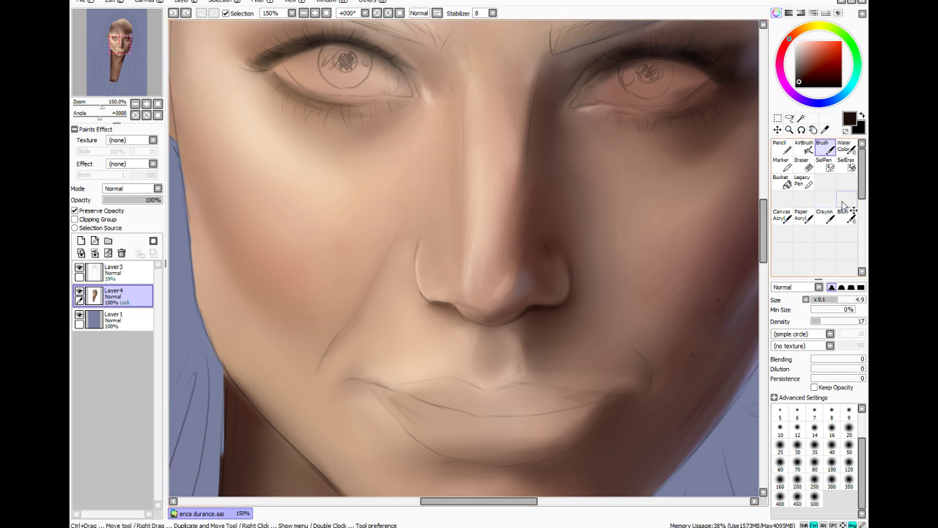
{"action": "left_click", "coordinate": [814, 321]}
{"action": "left_click_drag", "start_coordinate": [428, 297], "coordinate": [453, 304]}
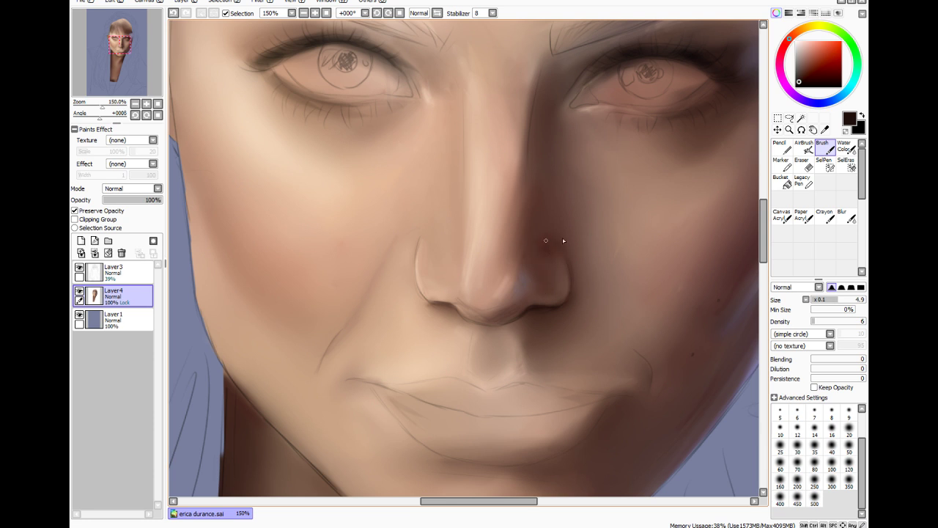
Soften the nose's lower contour with Blur at size 16 and density 100, and hide the Layer3 line art
{"action": "left_click", "coordinate": [852, 218]}
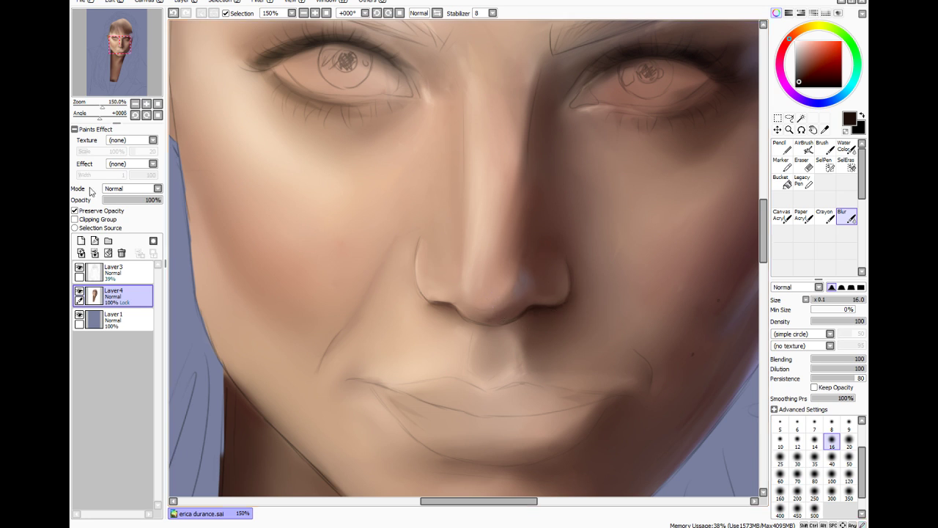
{"action": "left_click", "coordinate": [79, 268]}
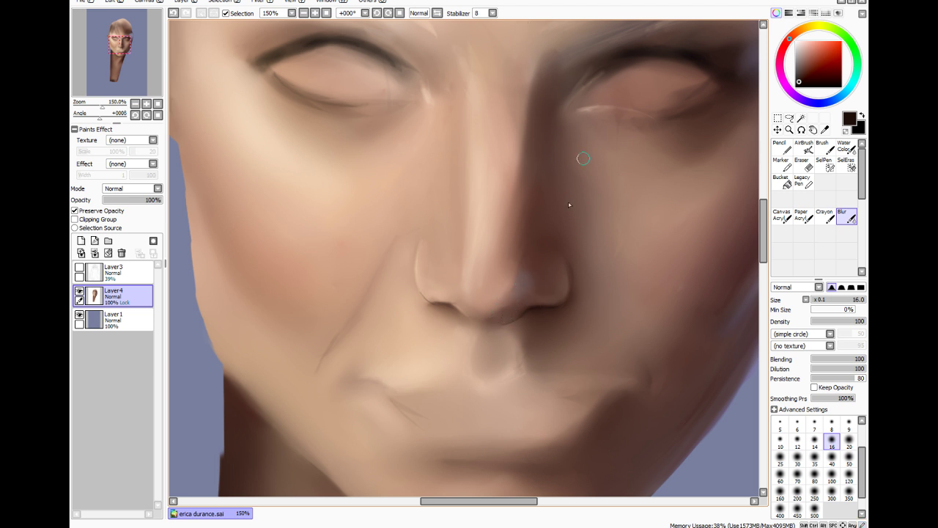
Define the underside of the nose tip on Layer4 with the near-black brown, using the Brush at size 3.8 and density 6
{"action": "left_click", "coordinate": [825, 146]}
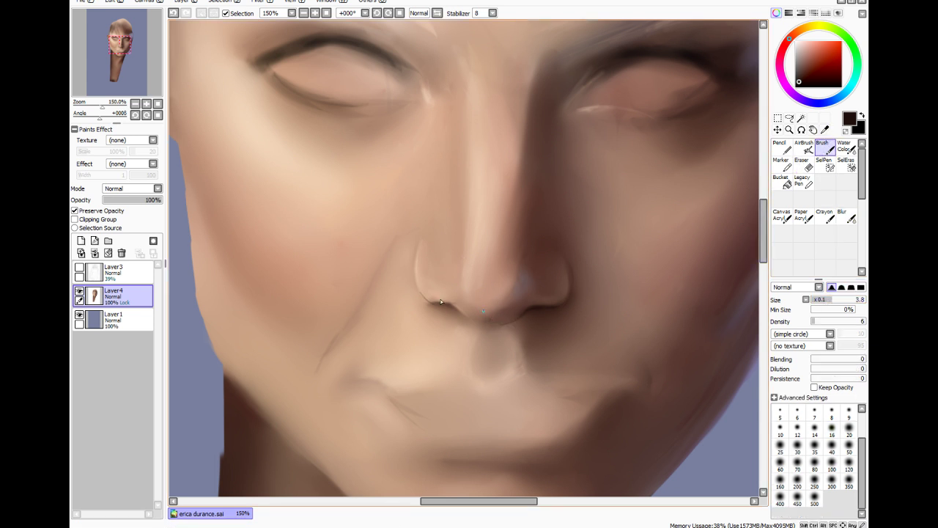
{"action": "left_click", "coordinate": [79, 267]}
{"action": "left_click", "coordinate": [80, 267]}
{"action": "left_click_drag", "start_coordinate": [496, 323], "coordinate": [503, 323]}
{"action": "left_click_drag", "start_coordinate": [506, 322], "coordinate": [524, 316]}
Paint a small highlight low on the nose tip with a light skin tone sampled from the nose, at brush size 3.8
{"action": "left_click", "coordinate": [825, 130]}
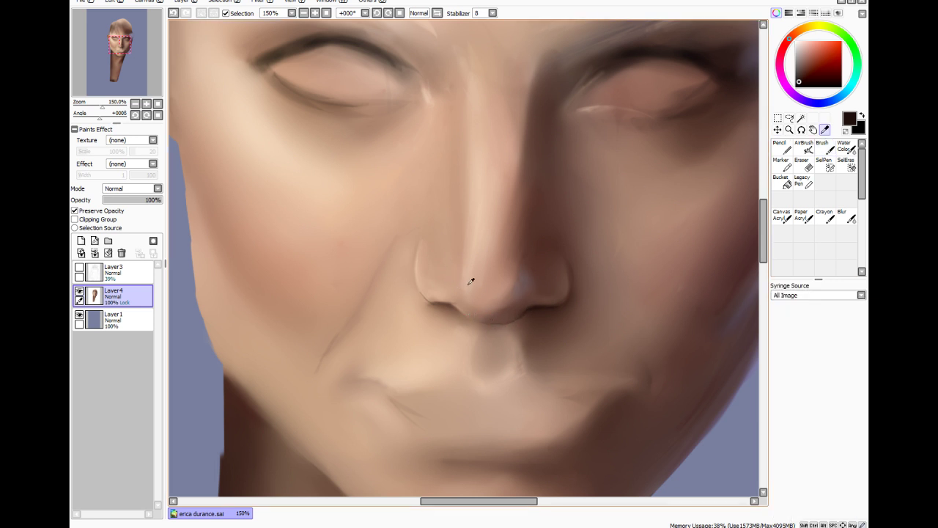
{"action": "left_click", "coordinate": [470, 281]}
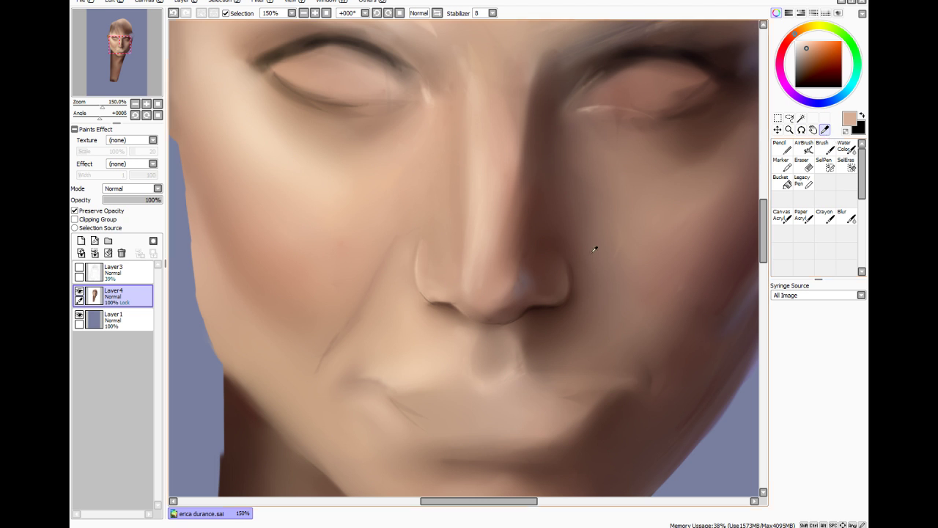
{"action": "left_click", "coordinate": [822, 148]}
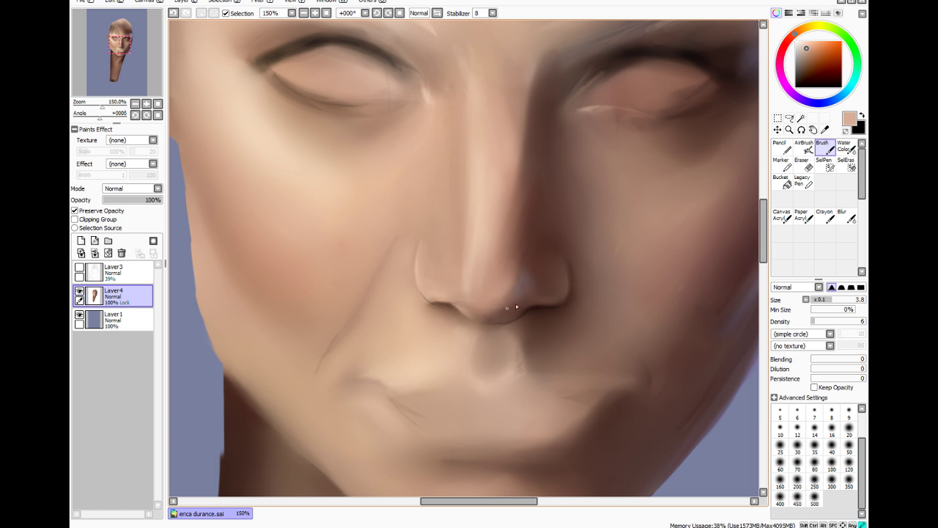
{"action": "left_click_drag", "start_coordinate": [516, 302], "coordinate": [501, 306]}
Shade the wing of the nostril in shadow with a brown sampled from its edge, at brush size 6 and density 21, and blend it with Blur
{"action": "left_click", "coordinate": [825, 130]}
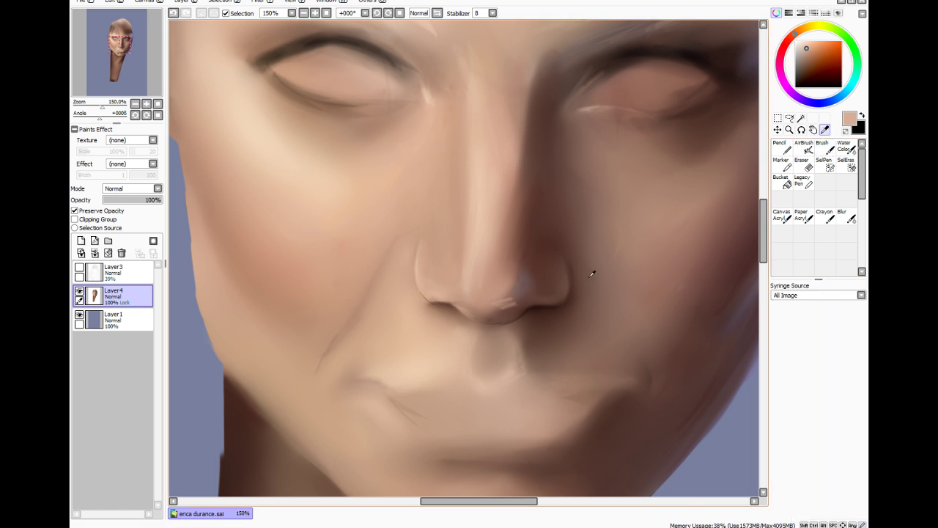
{"action": "left_click", "coordinate": [570, 280]}
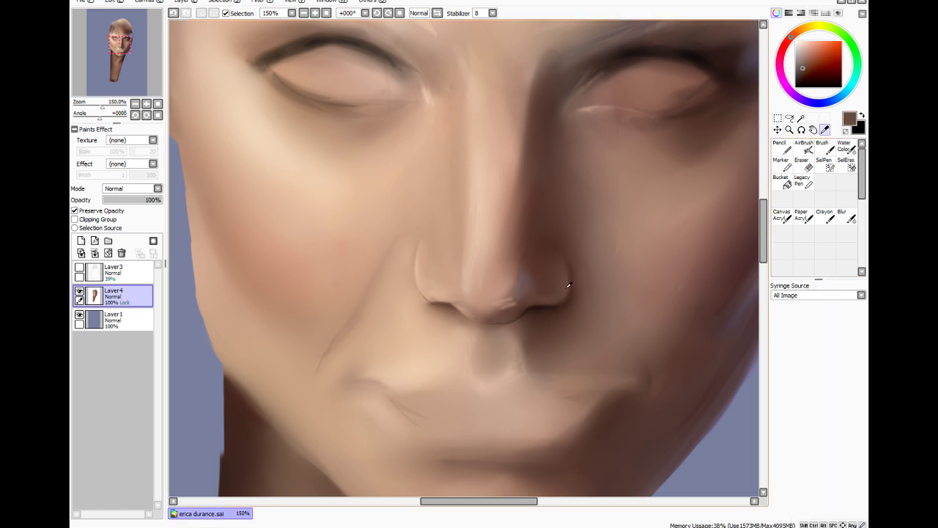
{"action": "left_click", "coordinate": [832, 145]}
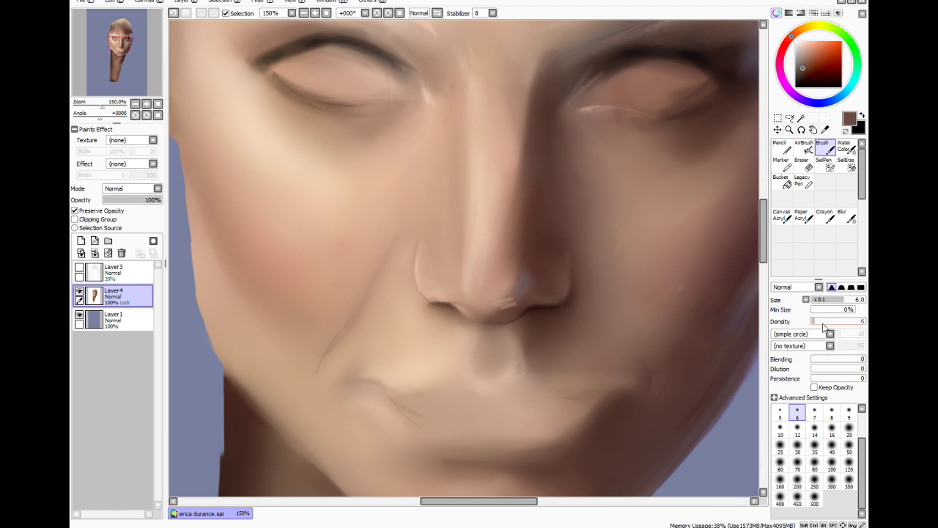
{"action": "left_click", "coordinate": [822, 321]}
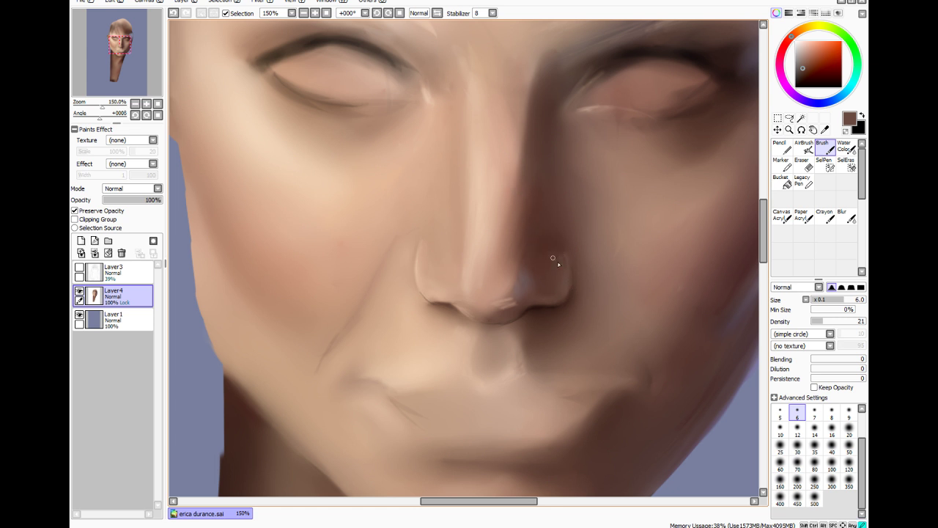
{"action": "left_click", "coordinate": [846, 217]}
{"action": "left_click_drag", "start_coordinate": [553, 256], "coordinate": [556, 266]}
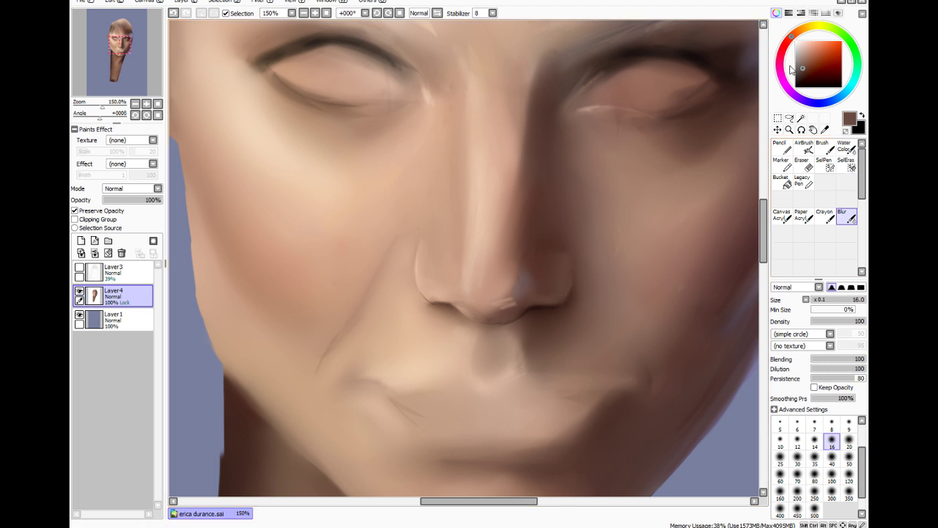
Darken the outer and lower contour of the shadowed nostril with black, using the Brush at size 6 and density 6
{"action": "left_click_drag", "start_coordinate": [802, 58], "coordinate": [797, 87]}
{"action": "left_click", "coordinate": [822, 146]}
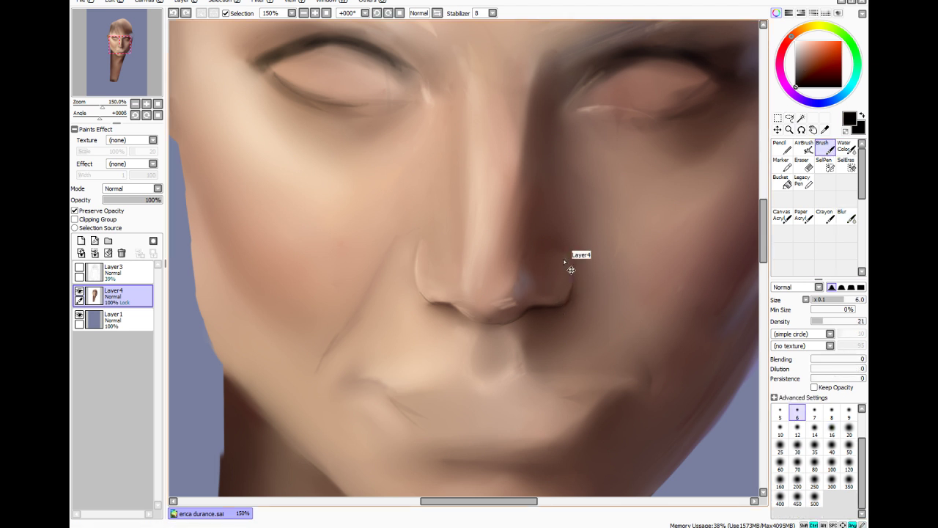
{"action": "left_click", "coordinate": [814, 321]}
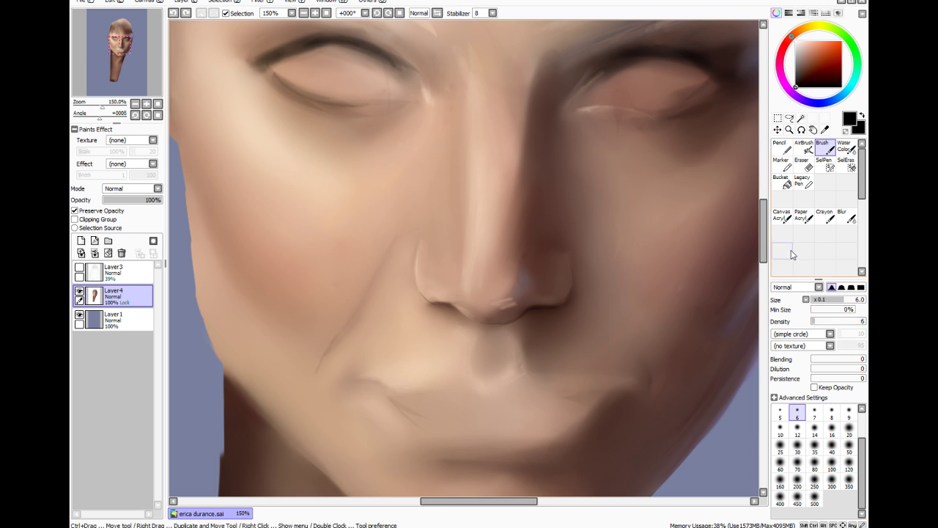
{"action": "left_click_drag", "start_coordinate": [570, 258], "coordinate": [570, 263]}
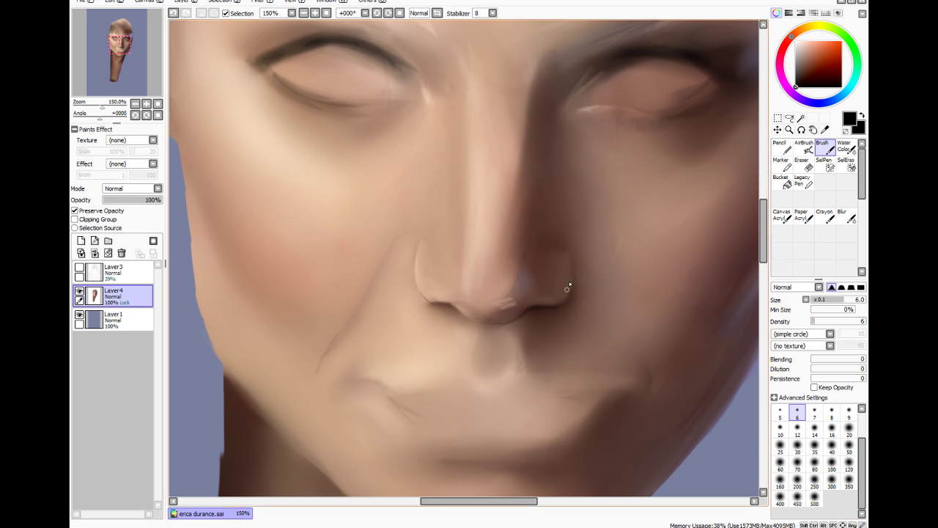
{"action": "mouse_move", "coordinate": [556, 306]}
{"action": "left_mouse_down"}
{"action": "mouse_move", "coordinate": [538, 305]}
{"action": "mouse_move", "coordinate": [563, 305]}
{"action": "mouse_move", "coordinate": [545, 311]}
{"action": "left_mouse_up"}
{"action": "left_click_drag", "start_coordinate": [566, 300], "coordinate": [533, 308]}
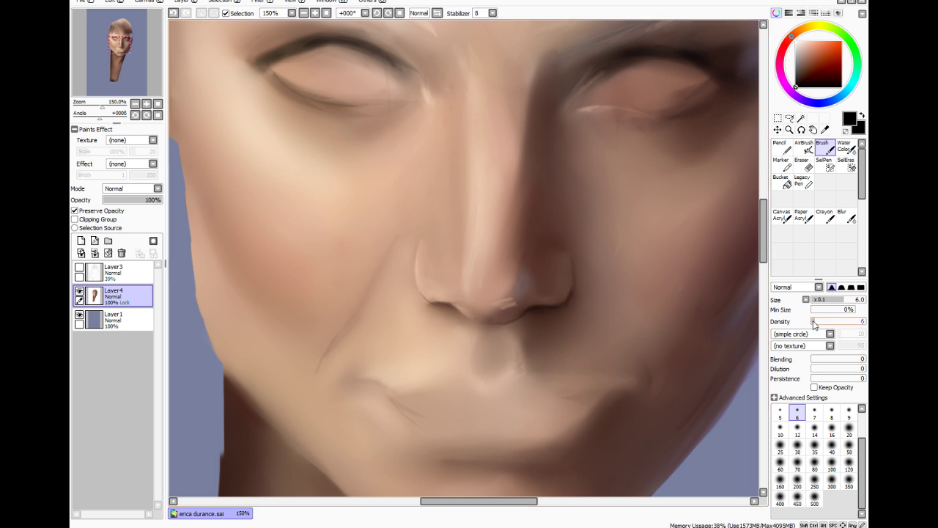
Deepen the shadowed side of the nose from the inner eye corner to the nostril with black, at brush size 30 and density 2
{"action": "left_click", "coordinate": [815, 444]}
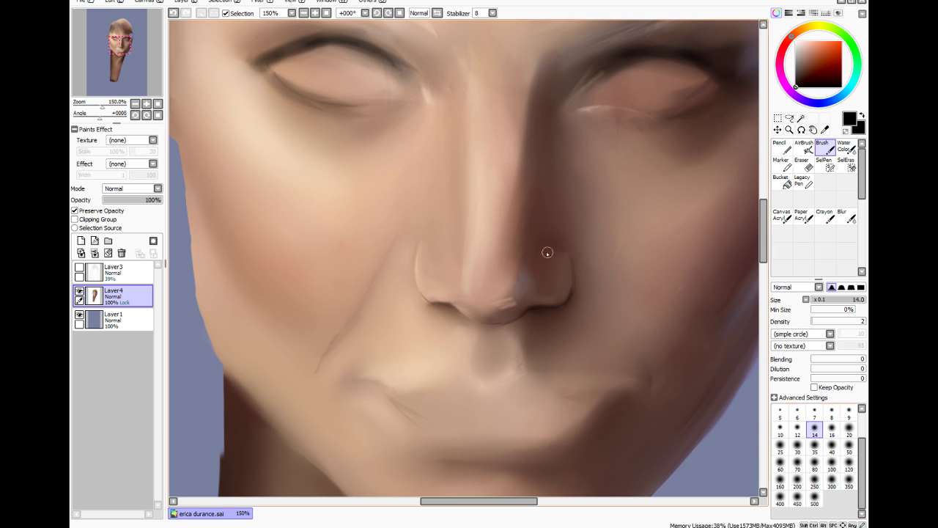
{"action": "left_click", "coordinate": [798, 444]}
{"action": "left_click_drag", "start_coordinate": [533, 249], "coordinate": [538, 212]}
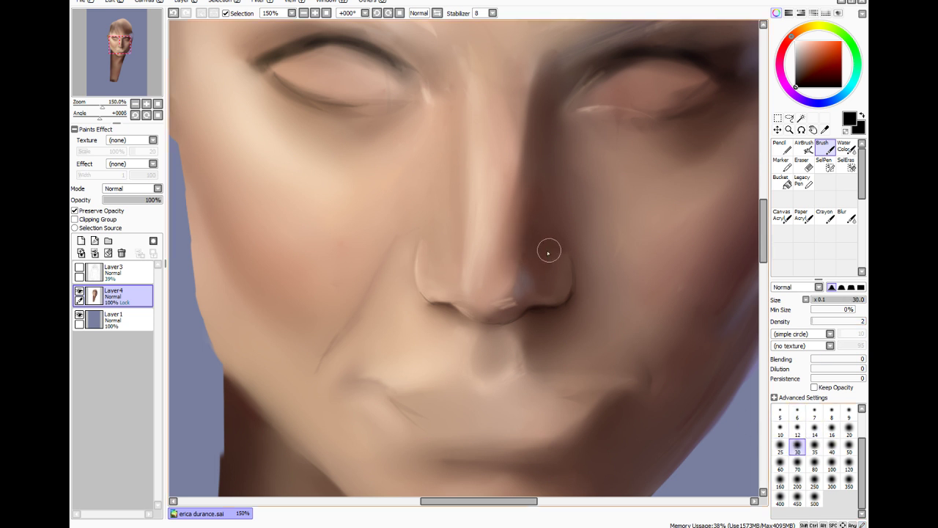
{"action": "mouse_move", "coordinate": [565, 245]}
{"action": "left_mouse_down"}
{"action": "mouse_move", "coordinate": [557, 239]}
{"action": "mouse_move", "coordinate": [553, 256]}
{"action": "left_mouse_up"}
{"action": "left_click_drag", "start_coordinate": [545, 97], "coordinate": [538, 138]}
Blend the shadow beside the nose bridge and the highlight on the nose tip, using Blur at sizes 25 and 6
{"action": "left_click", "coordinate": [846, 216]}
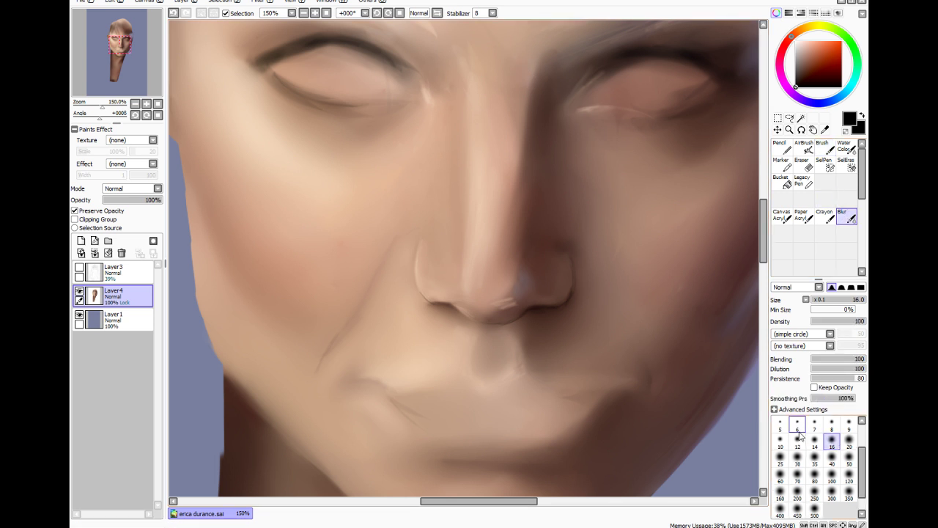
{"action": "left_click", "coordinate": [787, 456]}
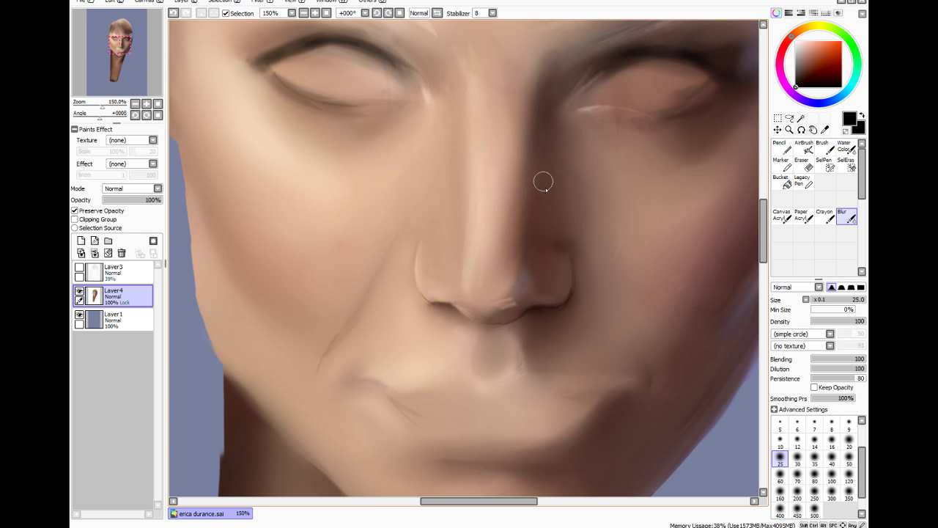
{"action": "key", "text": "ctrl+z"}
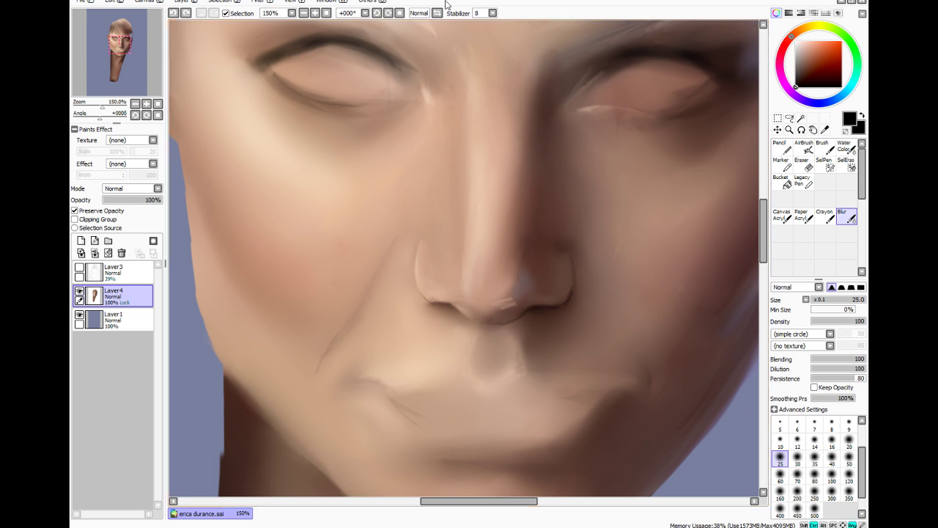
{"action": "key", "text": "ctrl+z"}
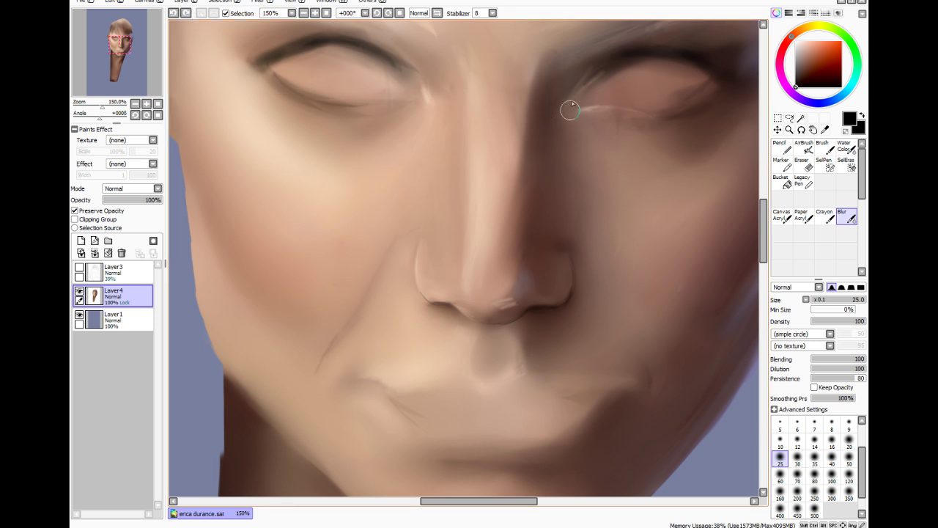
{"action": "left_click_drag", "start_coordinate": [561, 78], "coordinate": [530, 100]}
{"action": "mouse_move", "coordinate": [506, 293]}
{"action": "left_mouse_down"}
{"action": "mouse_move", "coordinate": [512, 302]}
{"action": "mouse_move", "coordinate": [531, 283]}
{"action": "mouse_move", "coordinate": [496, 309]}
{"action": "left_mouse_up"}
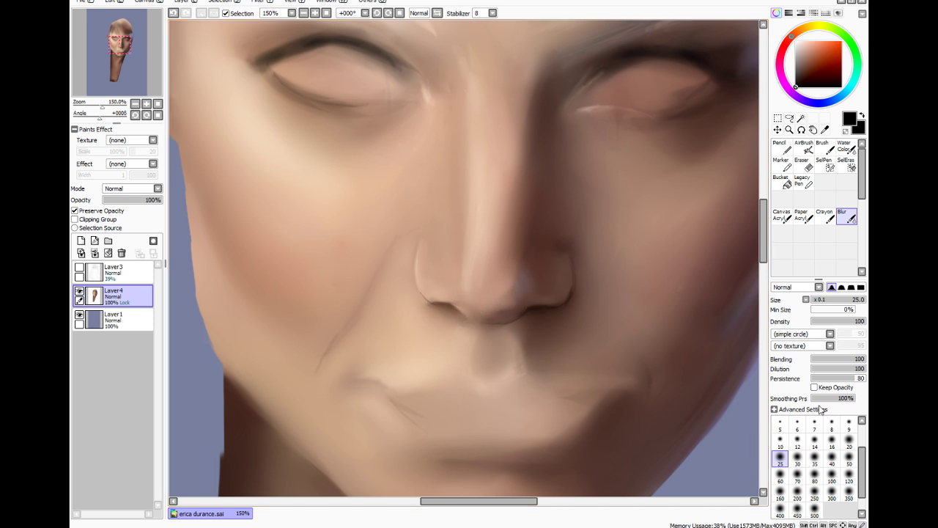
{"action": "left_click", "coordinate": [798, 424]}
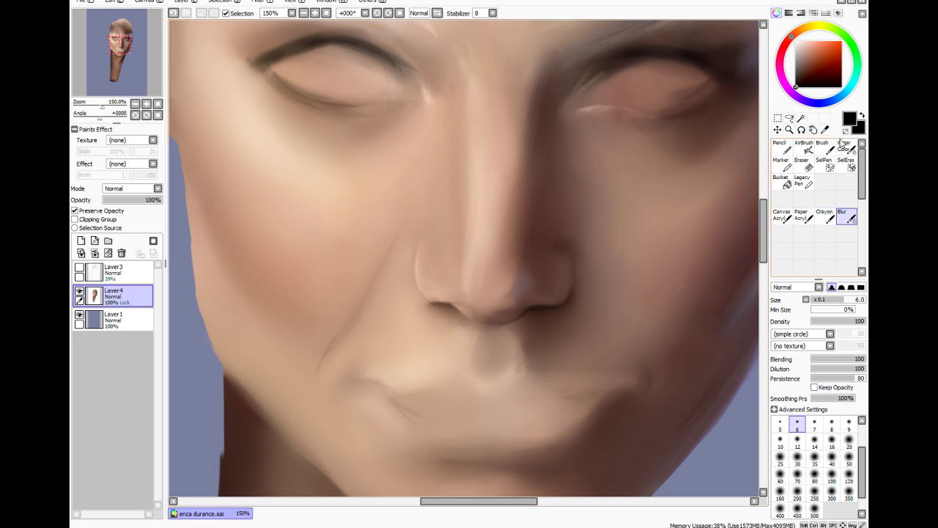
Paint a small highlight low on the shadowed nostril with a sampled light skin tone, at brush size 7 and density 8, and soften it with Blur
{"action": "left_click", "coordinate": [824, 130]}
{"action": "left_click", "coordinate": [427, 281]}
{"action": "left_click", "coordinate": [823, 147]}
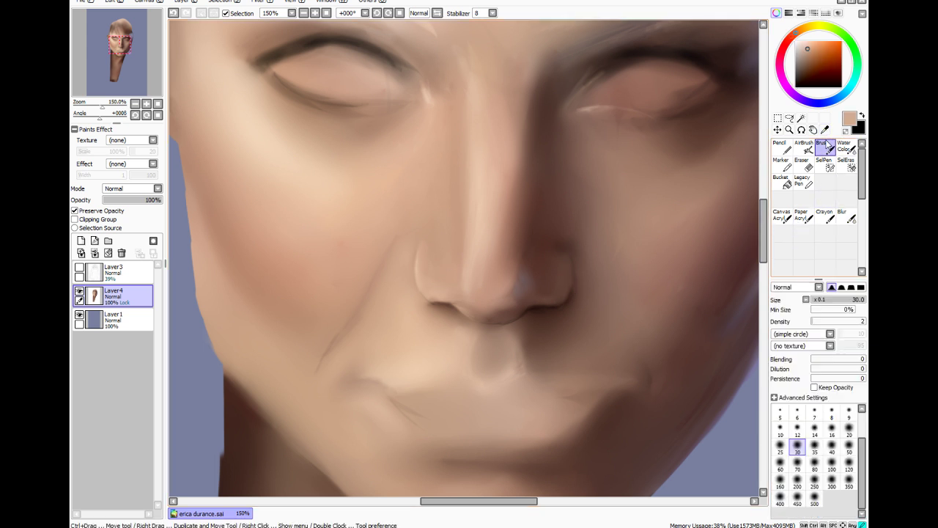
{"action": "left_click", "coordinate": [814, 413]}
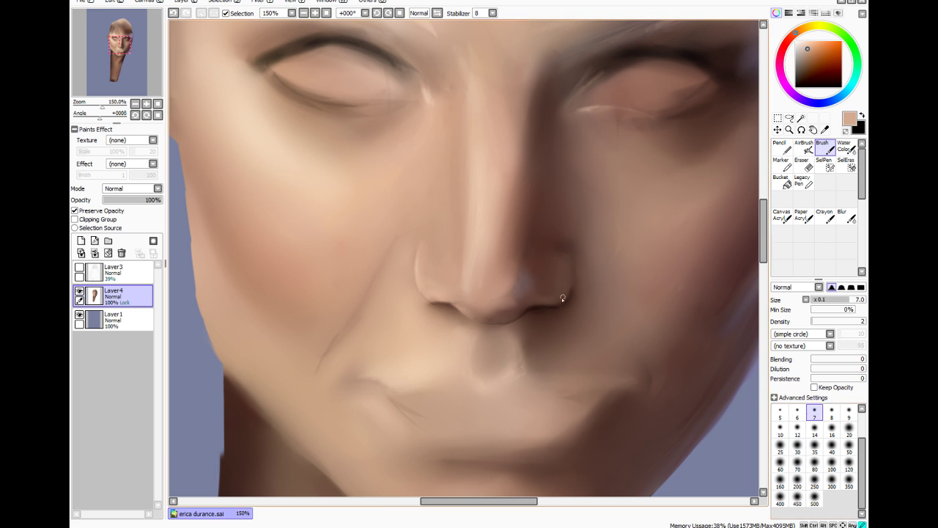
{"action": "key", "text": "ctrl"}
{"action": "left_click", "coordinate": [816, 321]}
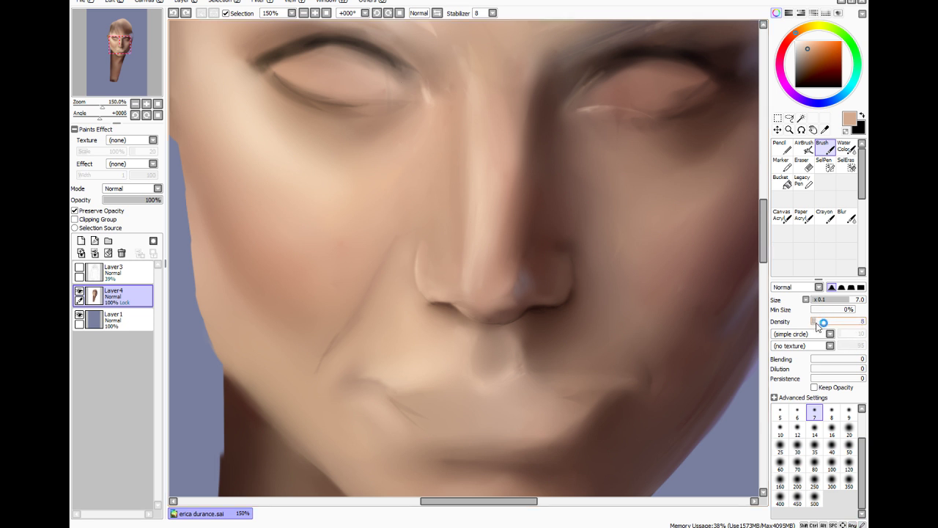
{"action": "left_click_drag", "start_coordinate": [560, 303], "coordinate": [566, 299]}
{"action": "left_click_drag", "start_coordinate": [563, 300], "coordinate": [569, 293]}
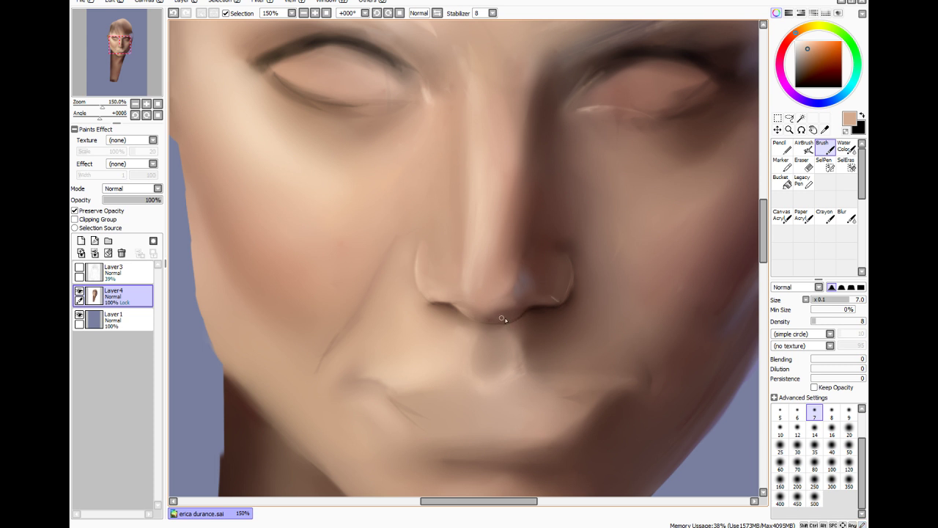
{"action": "left_click", "coordinate": [845, 217]}
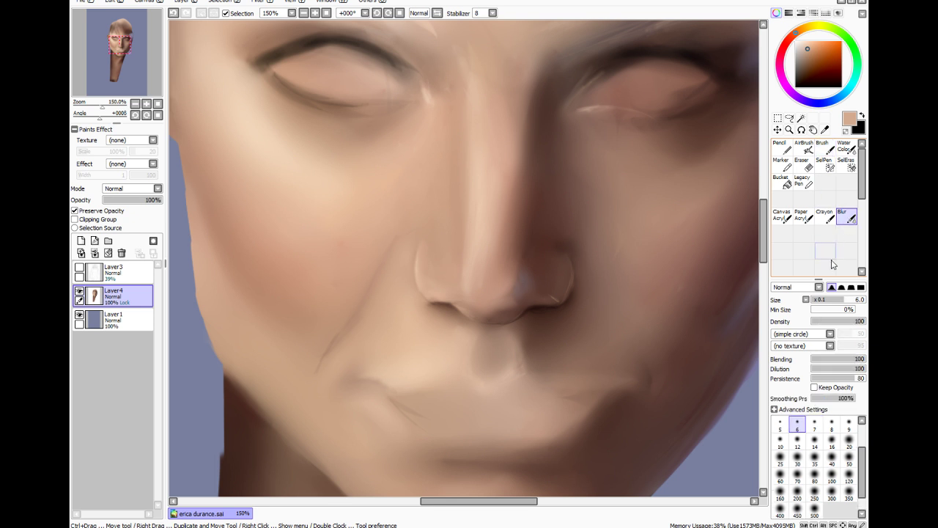
{"action": "left_click", "coordinate": [844, 300]}
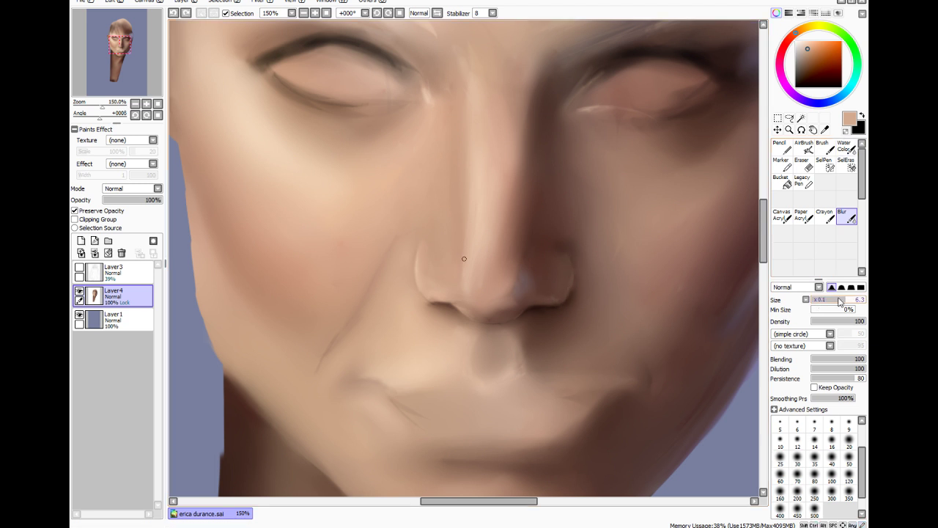
Define the shadowed nostril's outer edge with black at brush size 7 and density 8, and soften it with Blur at sizes 9.2 and 35
{"action": "left_click", "coordinate": [797, 87]}
{"action": "left_click", "coordinate": [825, 148]}
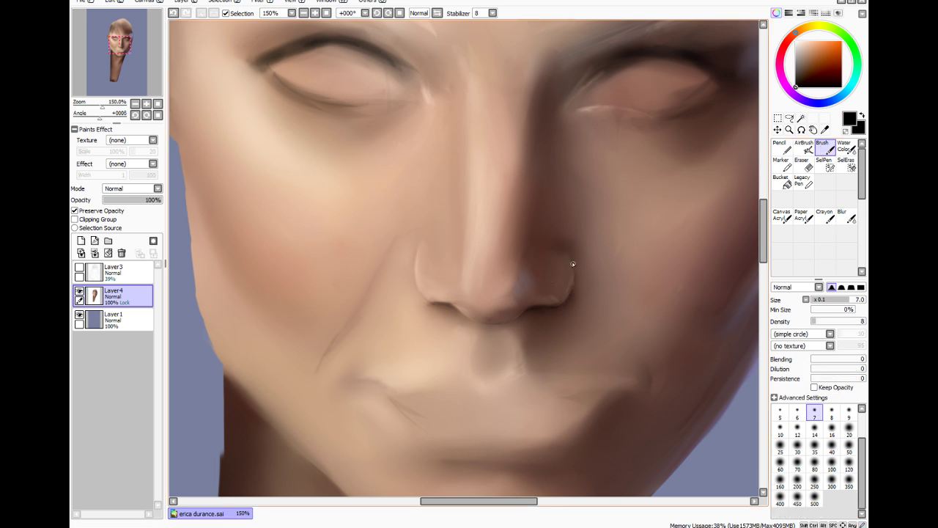
{"action": "left_click", "coordinate": [847, 216]}
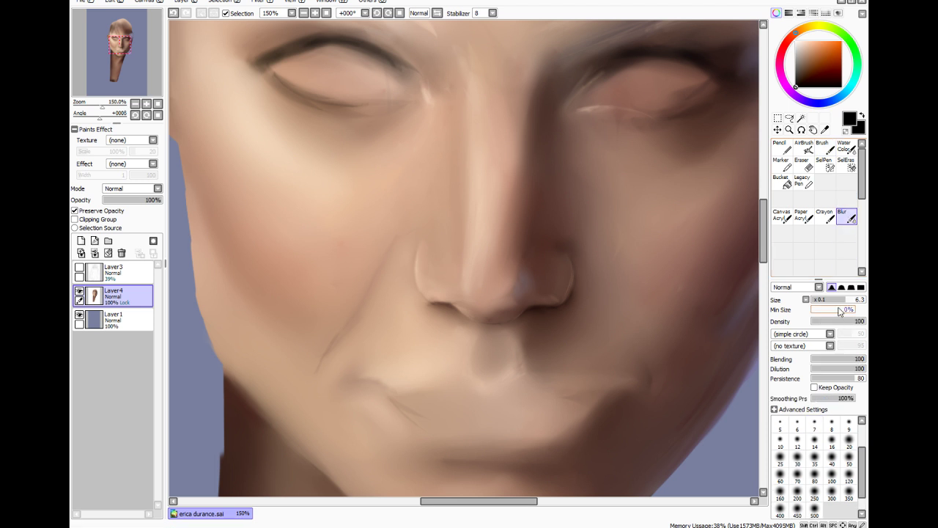
{"action": "left_click", "coordinate": [862, 301]}
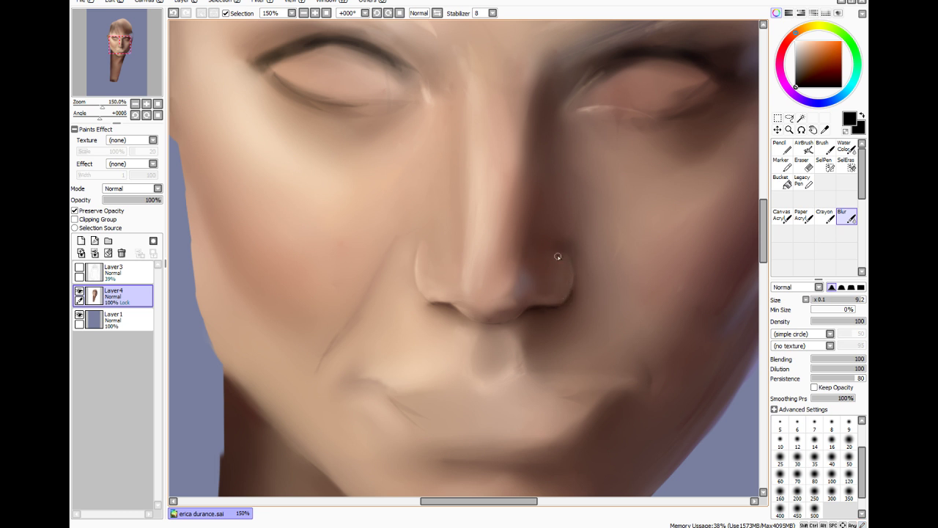
{"action": "left_click", "coordinate": [814, 457]}
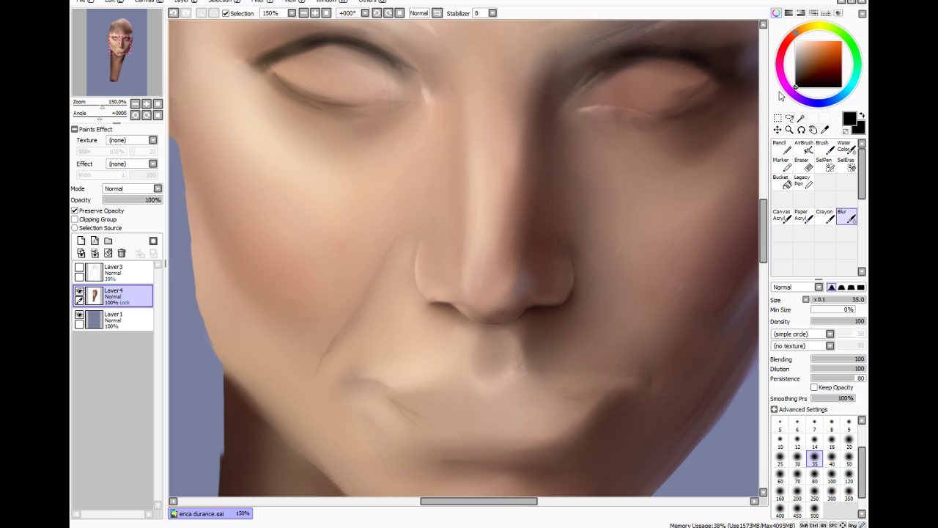
Extend the shadow along the nose bridge with a sampled dark brown at brush size 35 and density 8, and blend it with Blur at size 35
{"action": "left_click", "coordinate": [825, 129]}
{"action": "left_click", "coordinate": [540, 140]}
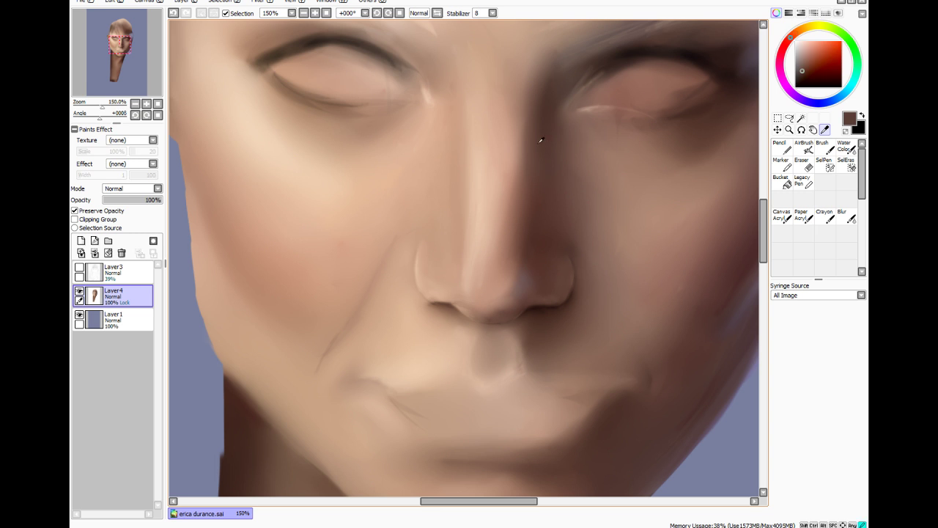
{"action": "left_click", "coordinate": [827, 148]}
{"action": "left_click", "coordinate": [815, 445]}
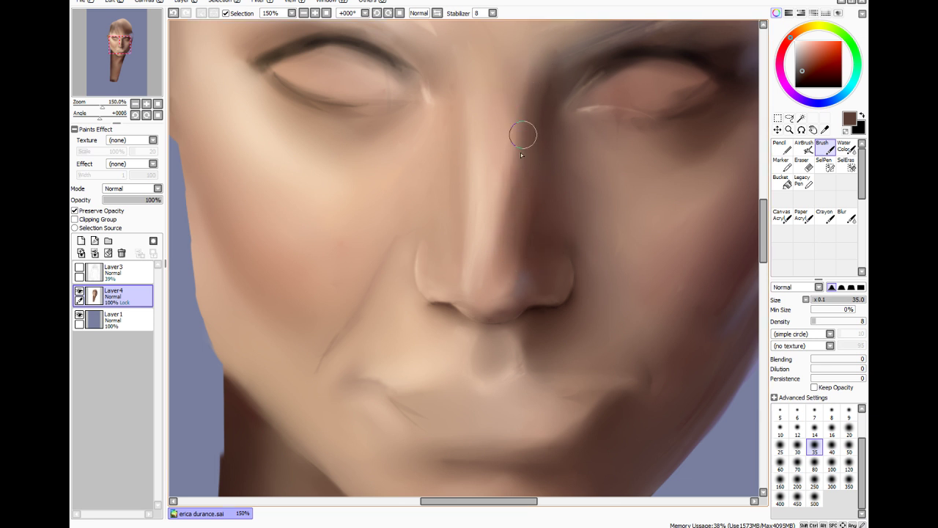
{"action": "left_click", "coordinate": [847, 217]}
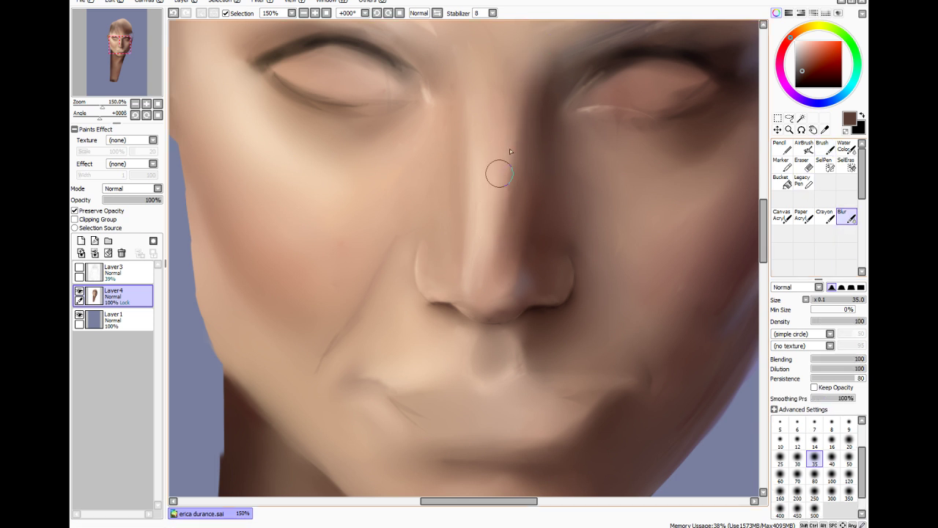
{"action": "left_click", "coordinate": [824, 146]}
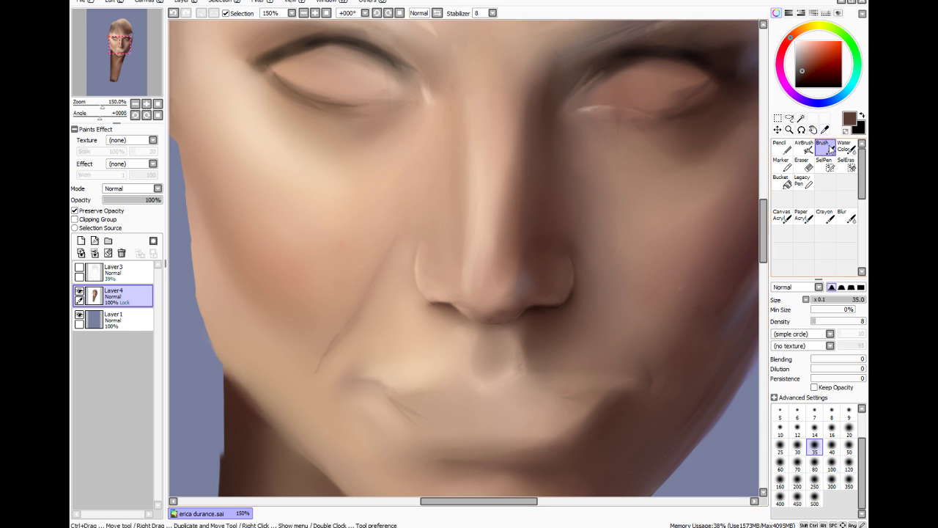
Smooth the nose's shadowed side, tip and both nostril wings with Blur at size 35 and density 100
{"action": "left_click", "coordinate": [845, 216]}
{"action": "left_click_drag", "start_coordinate": [542, 214], "coordinate": [556, 211]}
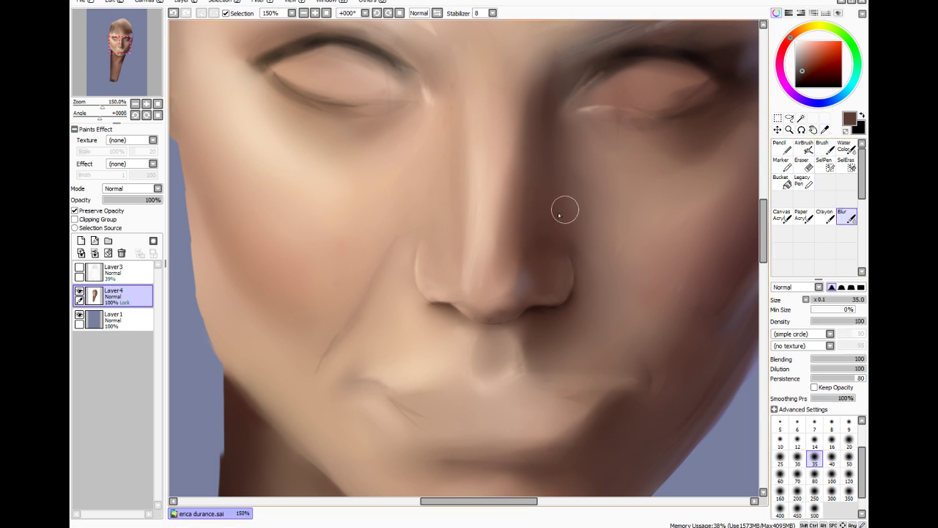
{"action": "mouse_move", "coordinate": [549, 274]}
{"action": "left_mouse_down"}
{"action": "mouse_move", "coordinate": [547, 282]}
{"action": "mouse_move", "coordinate": [512, 260]}
{"action": "left_mouse_up"}
{"action": "left_click_drag", "start_coordinate": [481, 296], "coordinate": [484, 313]}
{"action": "left_click_drag", "start_coordinate": [412, 290], "coordinate": [418, 288]}
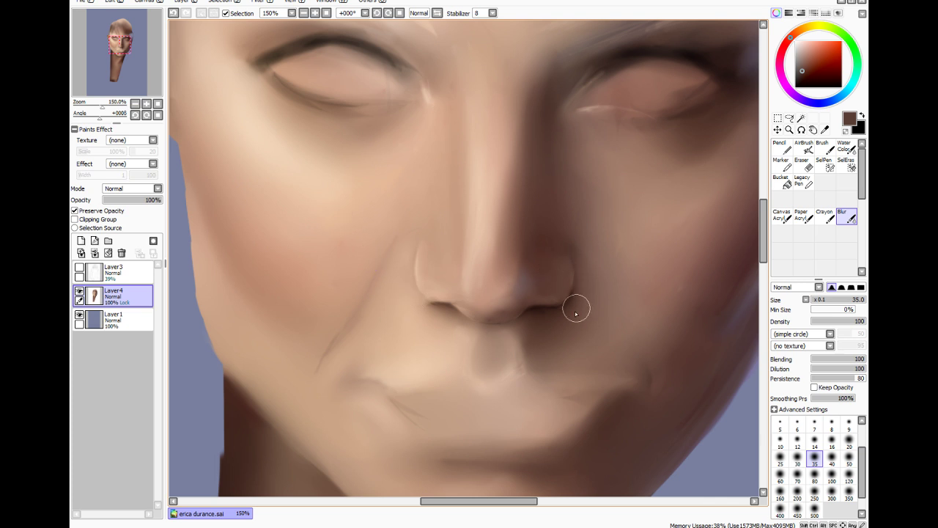
{"action": "scroll", "coordinate": [459, 139], "scroll_direction": "down", "scroll_amount": 5}
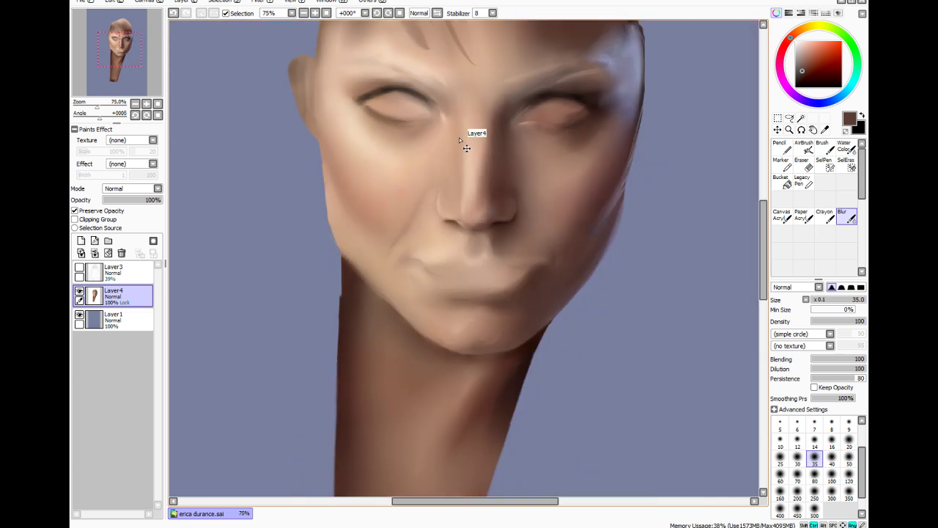
{"action": "scroll", "coordinate": [458, 139], "scroll_direction": "up", "scroll_amount": 5}
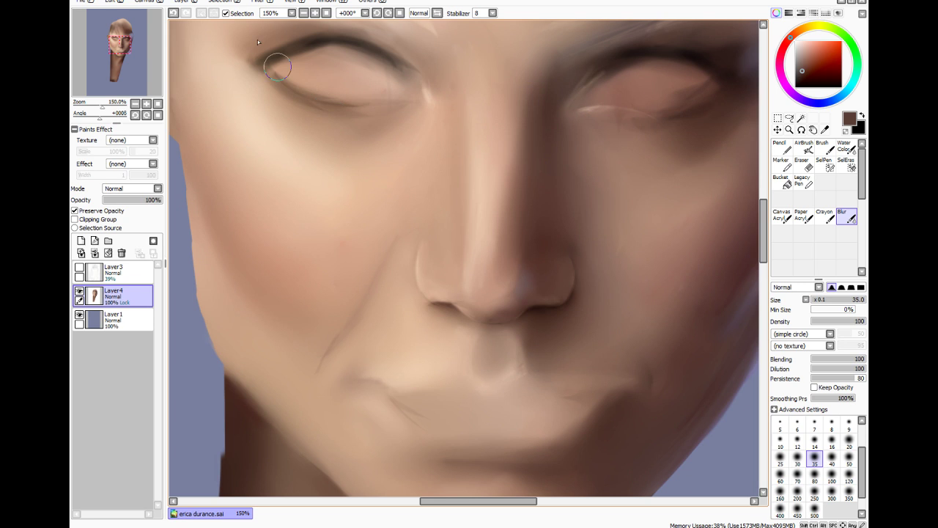
Adjust the painted face layer's skin colours with two filter adjustments, comparing the first one with the previous state
{"action": "left_click", "coordinate": [263, 2]}
{"action": "left_click", "coordinate": [267, 14]}
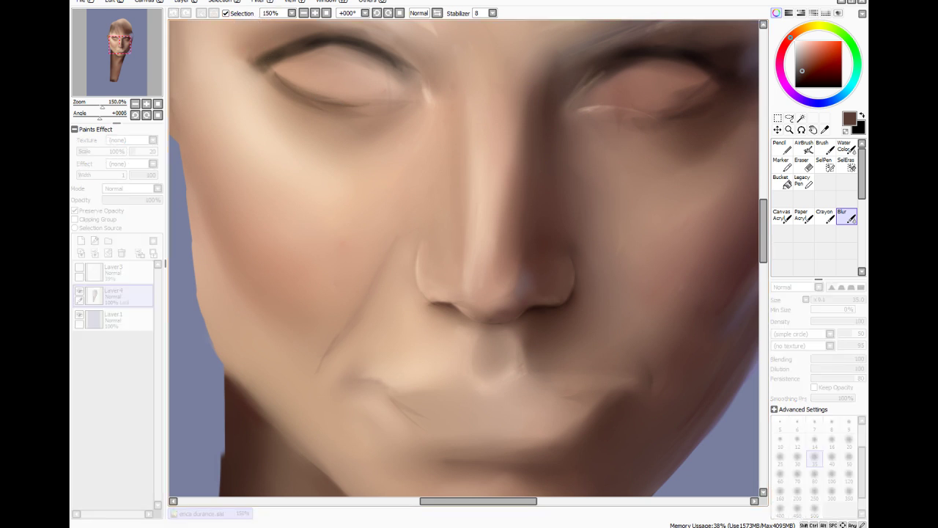
{"action": "mouse_move", "coordinate": [470, 246]}
{"action": "left_mouse_down"}
{"action": "mouse_move", "coordinate": [458, 246]}
{"action": "mouse_move", "coordinate": [476, 246]}
{"action": "left_mouse_up"}
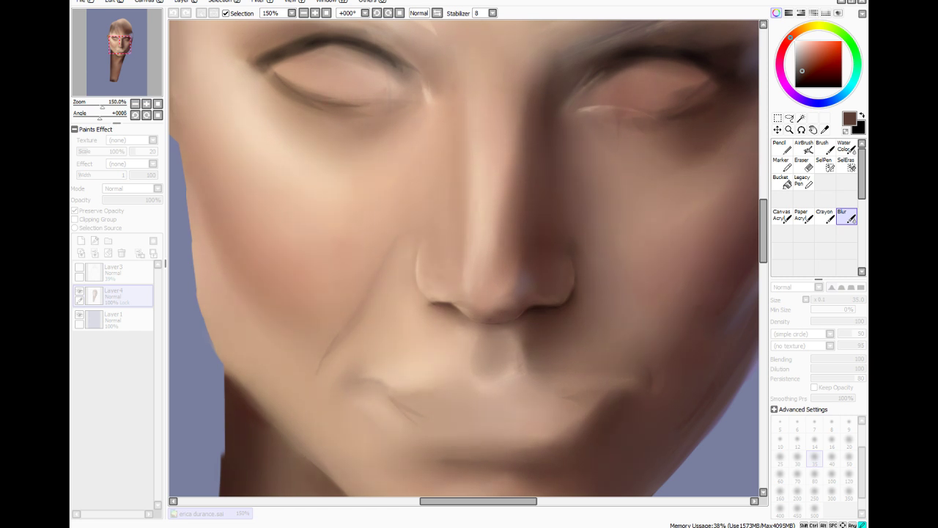
{"action": "left_click", "coordinate": [87, 183]}
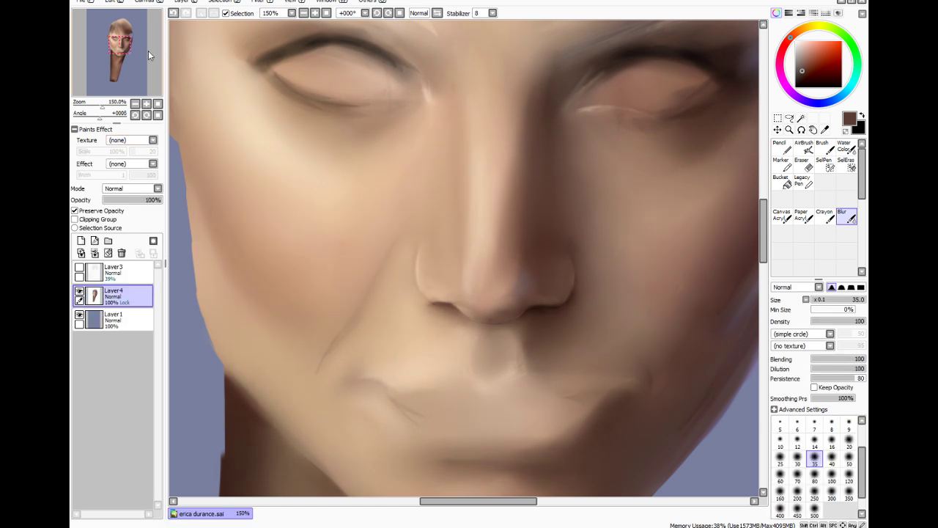
{"action": "left_click", "coordinate": [175, 13]}
{"action": "left_click", "coordinate": [183, 13]}
{"action": "left_click", "coordinate": [265, 3]}
{"action": "left_click", "coordinate": [276, 22]}
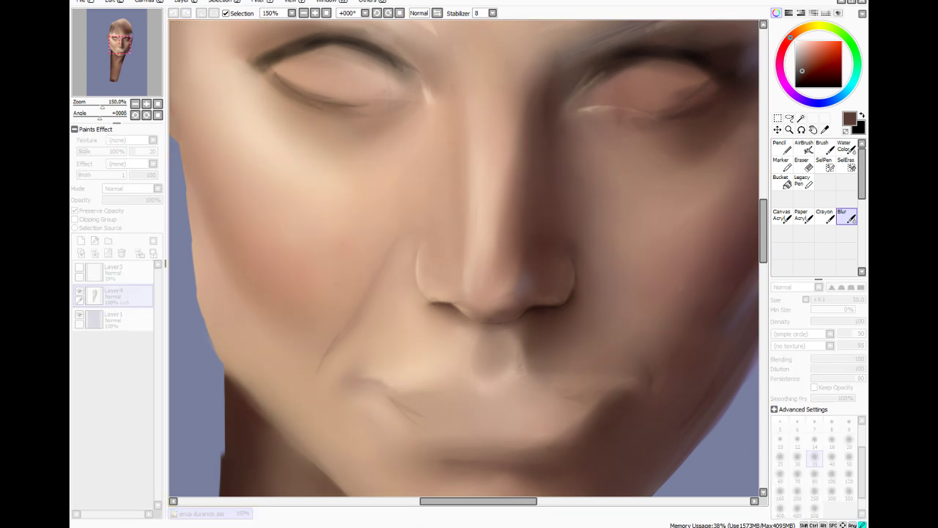
{"action": "key", "text": "Return"}
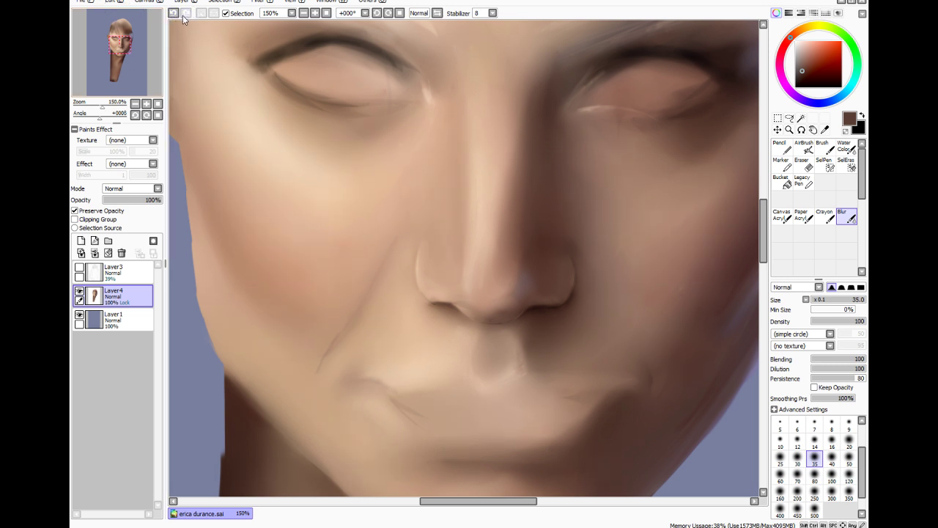
Examine the whole portrait at 25% and 50% zoom to check the nose against the rest of the face
{"action": "key", "text": "ctrl+minus"}
{"action": "key", "text": "ctrl+minus"}
{"action": "key", "text": "ctrl+minus"}
{"action": "key", "text": "ctrl+minus"}
{"action": "key", "text": "ctrl+minus"}
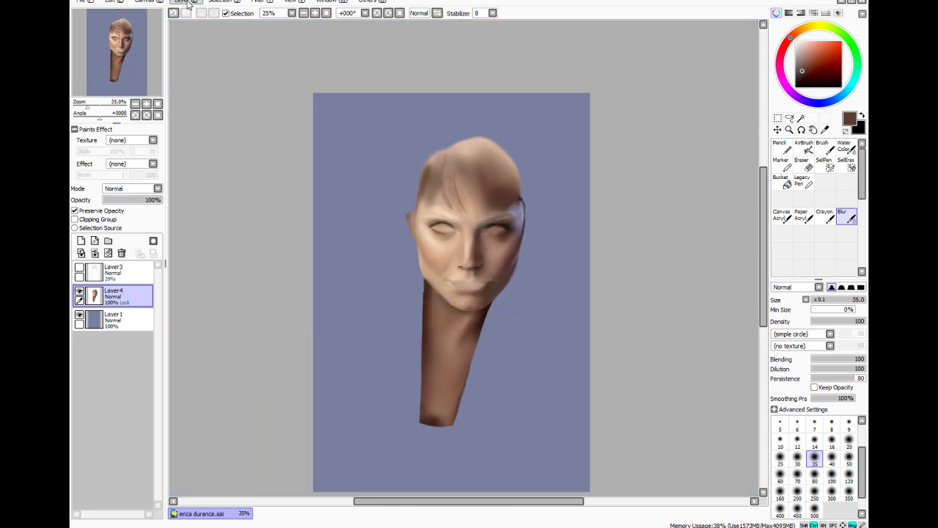
{"action": "key", "text": "plus"}
{"action": "key", "text": "plus"}
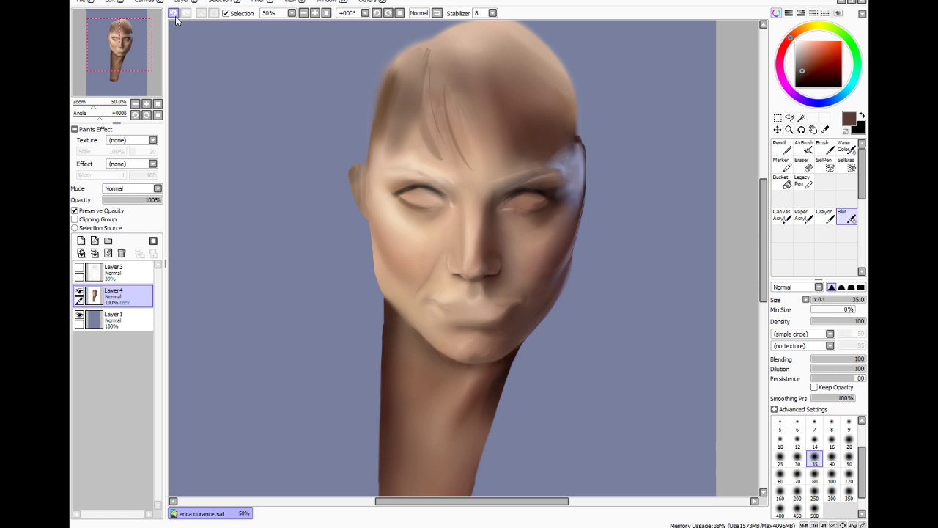
Soften the nose and the transitions beneath its tip with Blur at size 16
{"action": "key", "text": "ctrl+plus"}
{"action": "key", "text": "ctrl+plus"}
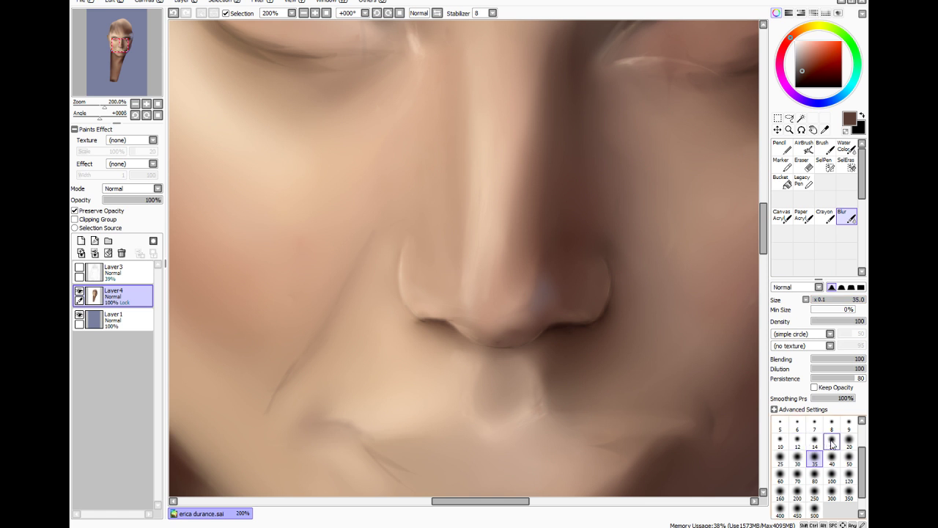
{"action": "left_click", "coordinate": [832, 439]}
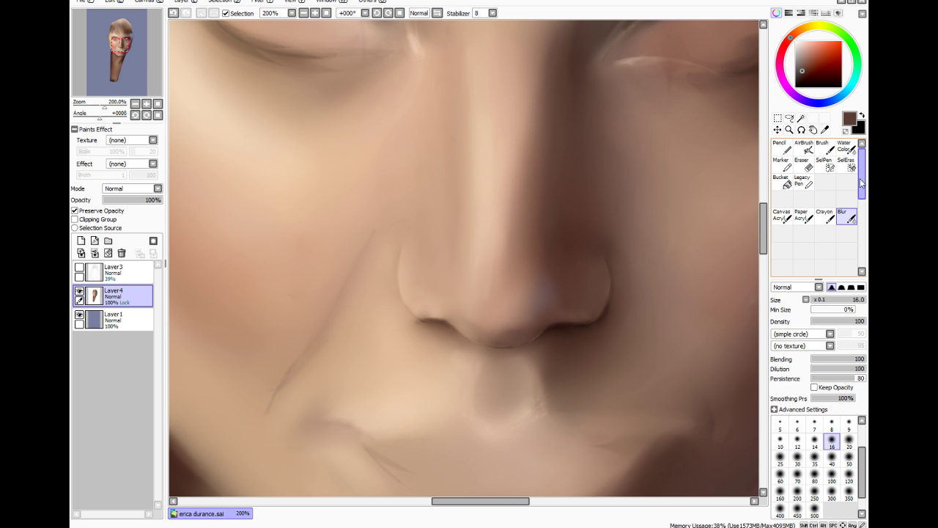
Paint a soft selection along the shadowed nostril's outer edge with SelPen at size 14 and density 14
{"action": "left_click", "coordinate": [827, 161]}
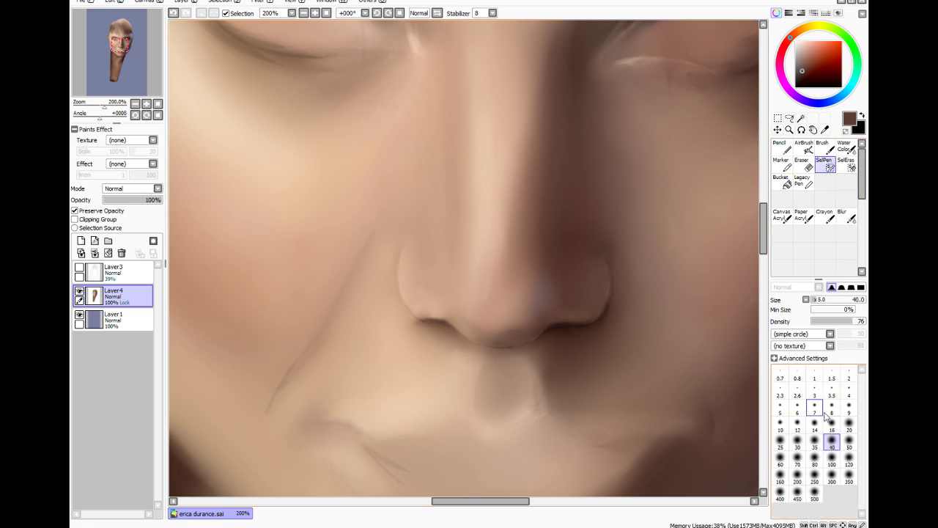
{"action": "left_click_drag", "start_coordinate": [602, 259], "coordinate": [610, 271]}
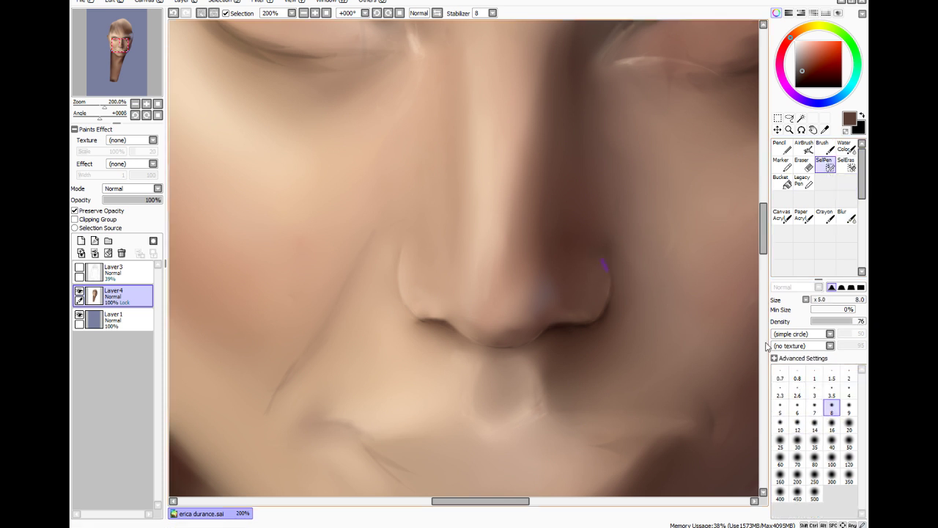
{"action": "key", "text": "ctrl+z"}
{"action": "left_click", "coordinate": [818, 321]}
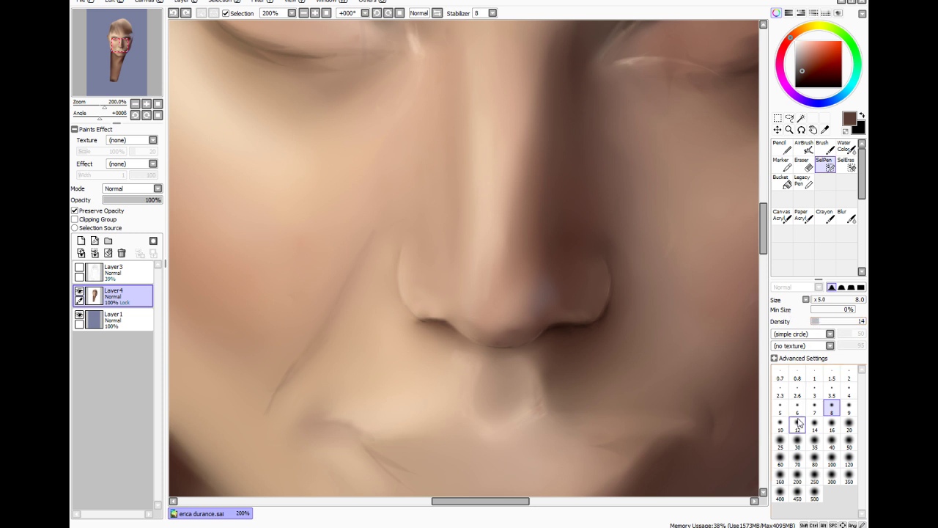
{"action": "left_click", "coordinate": [814, 423]}
{"action": "mouse_move", "coordinate": [605, 262]}
{"action": "left_mouse_down"}
{"action": "mouse_move", "coordinate": [600, 318]}
{"action": "mouse_move", "coordinate": [610, 271]}
{"action": "mouse_move", "coordinate": [573, 332]}
{"action": "mouse_move", "coordinate": [591, 323]}
{"action": "mouse_move", "coordinate": [551, 329]}
{"action": "left_mouse_up"}
Extend the selection over the shadowed nostril's crease and the underside of the nose tip with SelPen at size 35
{"action": "left_click", "coordinate": [814, 442]}
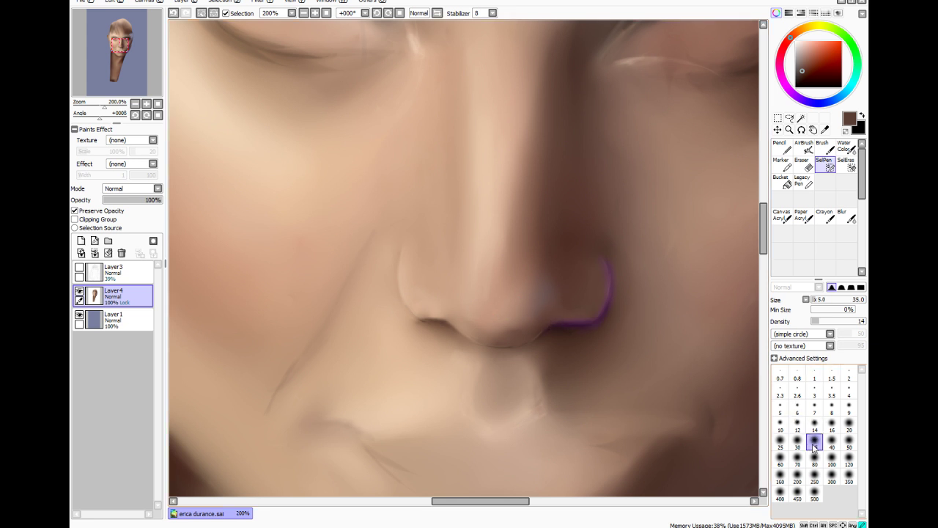
{"action": "mouse_move", "coordinate": [560, 268]}
{"action": "left_mouse_down"}
{"action": "mouse_move", "coordinate": [543, 327]}
{"action": "mouse_move", "coordinate": [510, 347]}
{"action": "mouse_move", "coordinate": [560, 280]}
{"action": "mouse_move", "coordinate": [559, 303]}
{"action": "mouse_move", "coordinate": [478, 338]}
{"action": "left_mouse_up"}
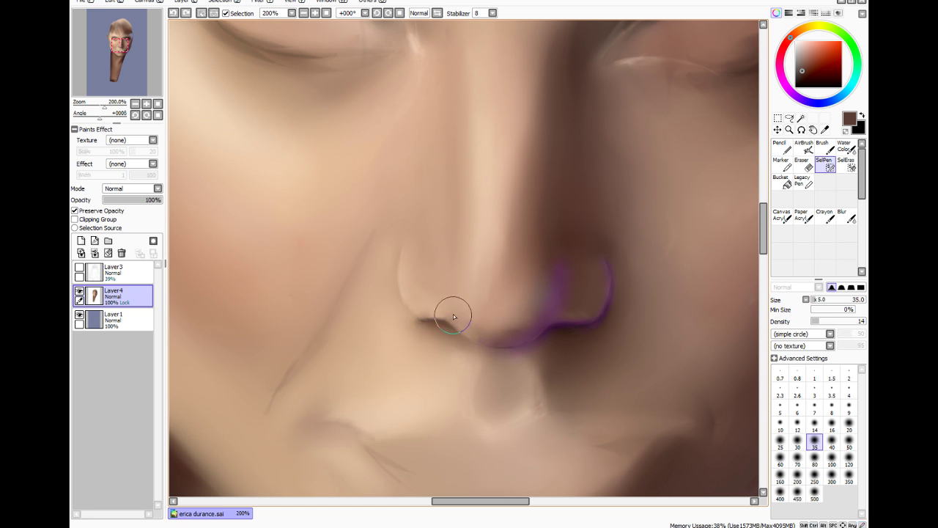
{"action": "mouse_move", "coordinate": [489, 336]}
{"action": "left_mouse_down"}
{"action": "mouse_move", "coordinate": [457, 314]}
{"action": "mouse_move", "coordinate": [498, 336]}
{"action": "left_mouse_up"}
{"action": "mouse_move", "coordinate": [609, 287]}
{"action": "left_mouse_down"}
{"action": "mouse_move", "coordinate": [587, 306]}
{"action": "mouse_move", "coordinate": [569, 307]}
{"action": "mouse_move", "coordinate": [580, 287]}
{"action": "left_mouse_up"}
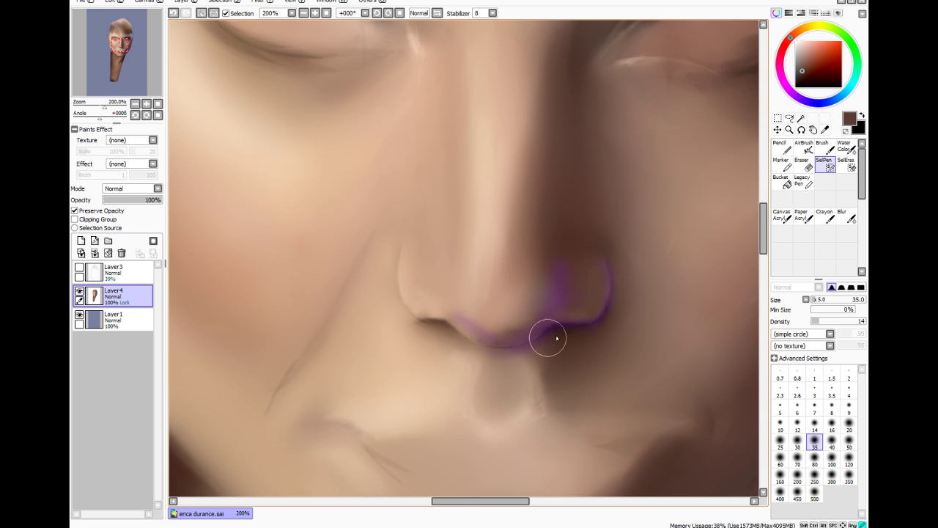
Apply a filter adjustment to the selected nose contours with the selection display hidden, and soften the area with Blur at size 16
{"action": "left_click", "coordinate": [234, 13]}
{"action": "left_click", "coordinate": [261, 2]}
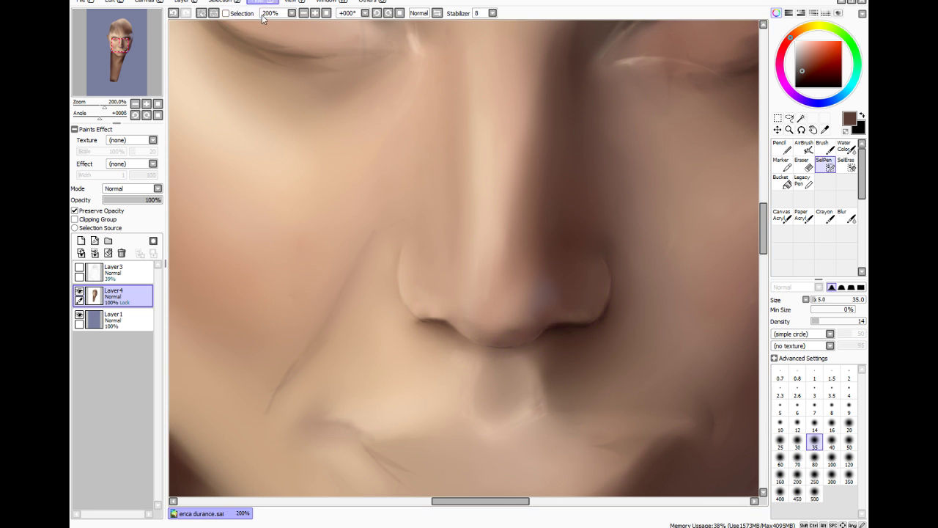
{"action": "left_click", "coordinate": [262, 16]}
{"action": "left_click", "coordinate": [231, 13]}
{"action": "left_click", "coordinate": [847, 215]}
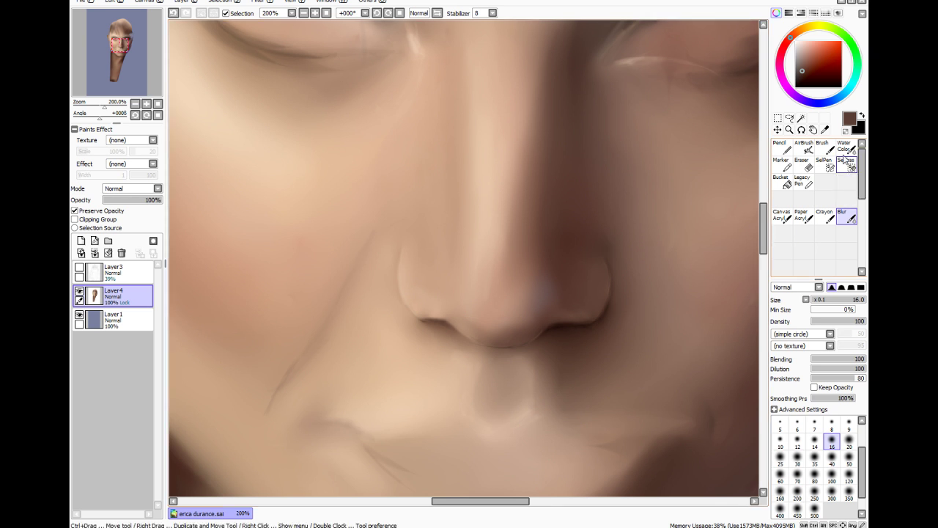
Retouch around the lit nostril with sampled skin tones at brush size 3 and density 35, and at size 35 and density 4
{"action": "left_click", "coordinate": [824, 129]}
{"action": "left_click", "coordinate": [429, 314]}
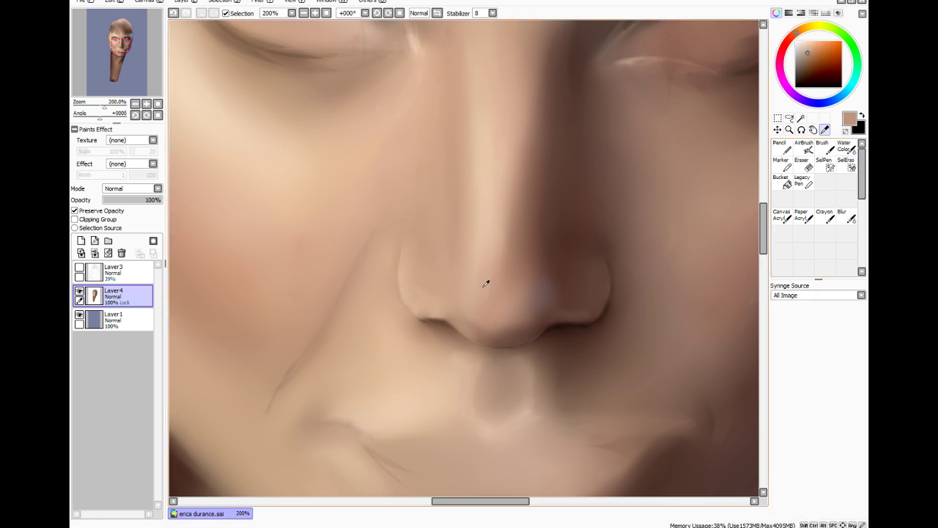
{"action": "key", "text": "b"}
{"action": "left_click", "coordinate": [815, 428]}
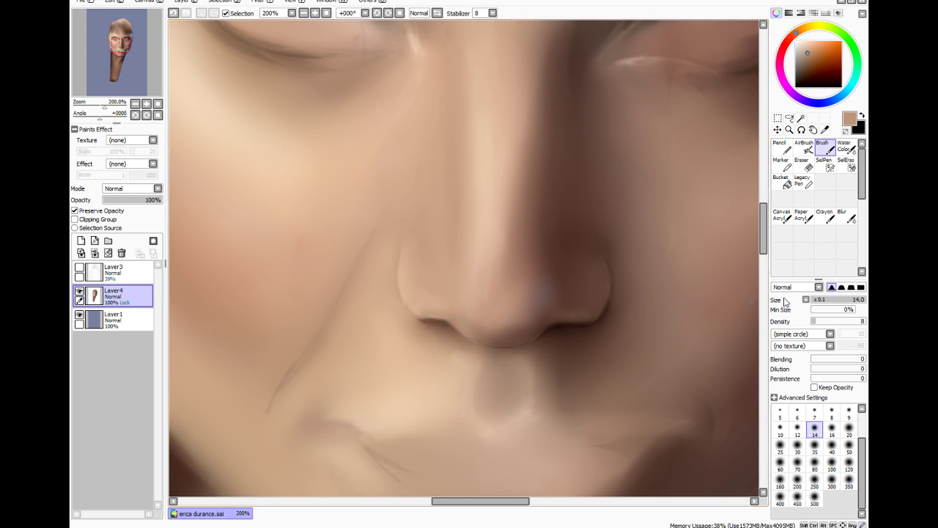
{"action": "left_click_drag", "start_coordinate": [833, 301], "coordinate": [822, 301]}
{"action": "left_click", "coordinate": [830, 321]}
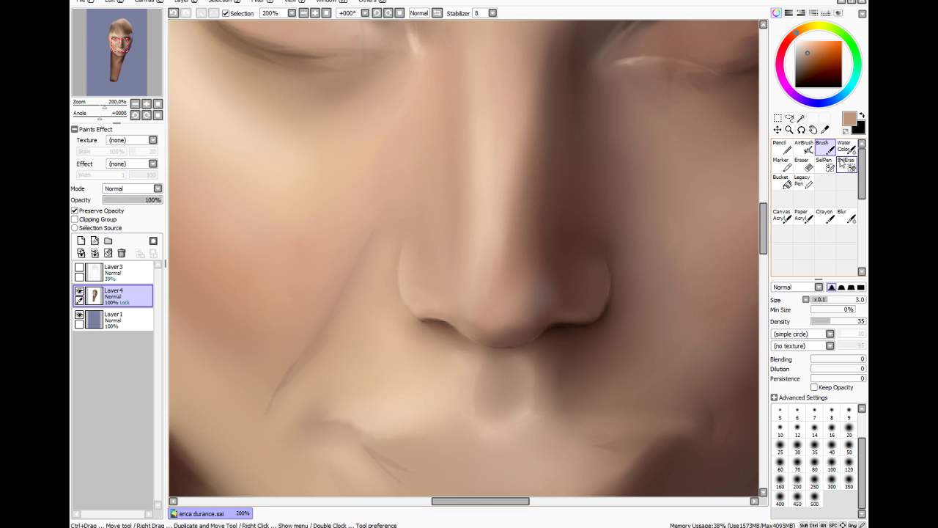
{"action": "left_click", "coordinate": [410, 396], "text": "alt"}
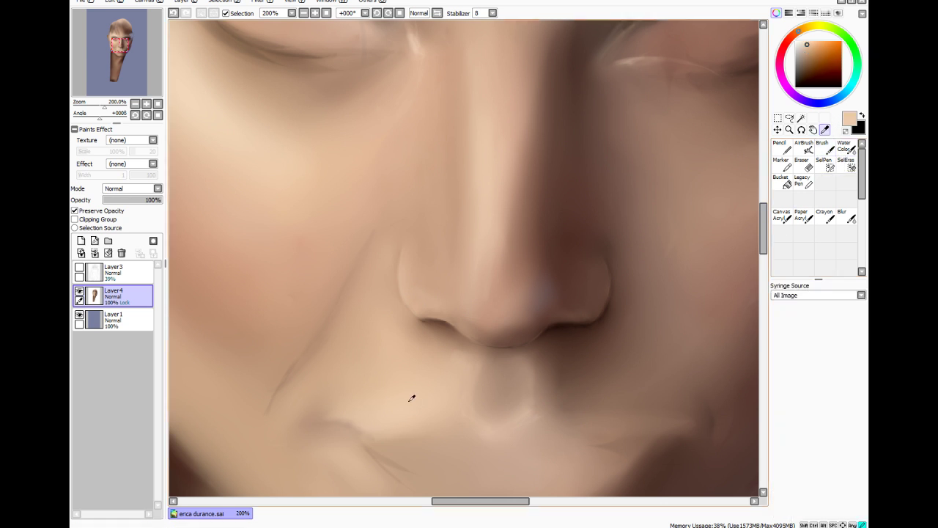
{"action": "left_click", "coordinate": [814, 445]}
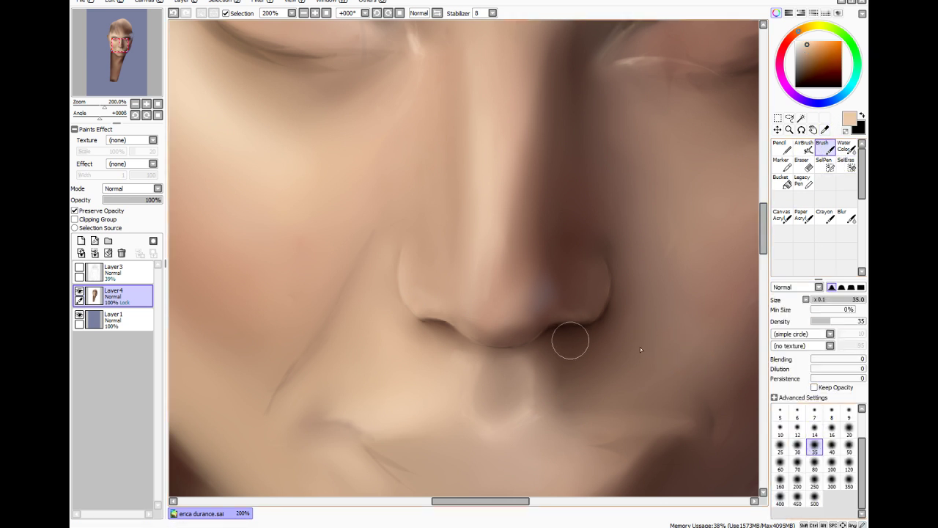
{"action": "left_click_drag", "start_coordinate": [829, 321], "coordinate": [812, 322]}
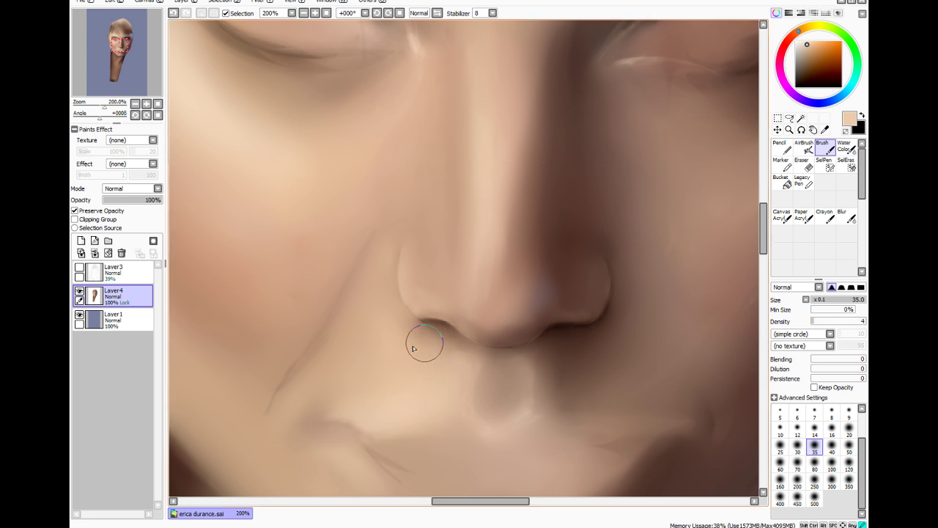
{"action": "mouse_move", "coordinate": [413, 287]}
{"action": "left_mouse_down"}
{"action": "mouse_move", "coordinate": [419, 262]}
{"action": "mouse_move", "coordinate": [398, 212]}
{"action": "left_mouse_up"}
Warm both sides of the nose bridge with orange-brown and dark brown at density 4, using brush sizes 35 and 80
{"action": "left_click", "coordinate": [824, 51]}
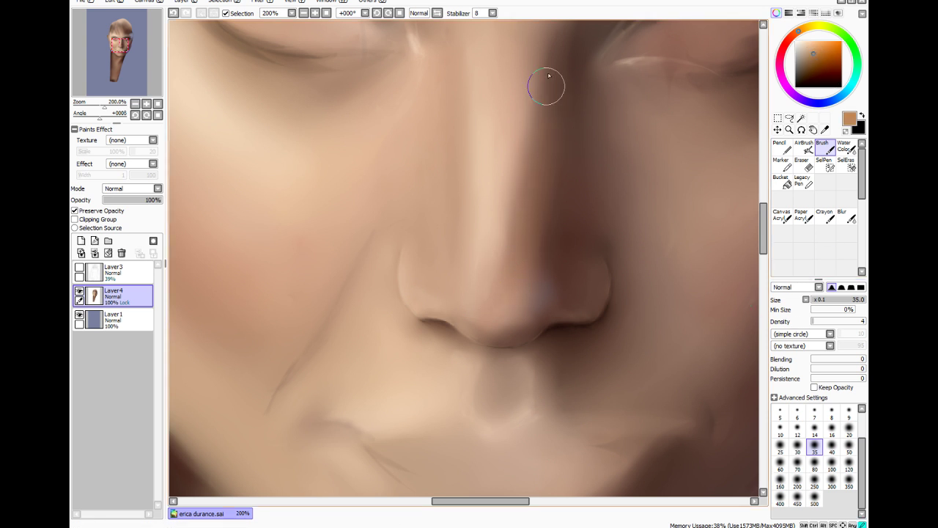
{"action": "key", "text": "ctrl+z"}
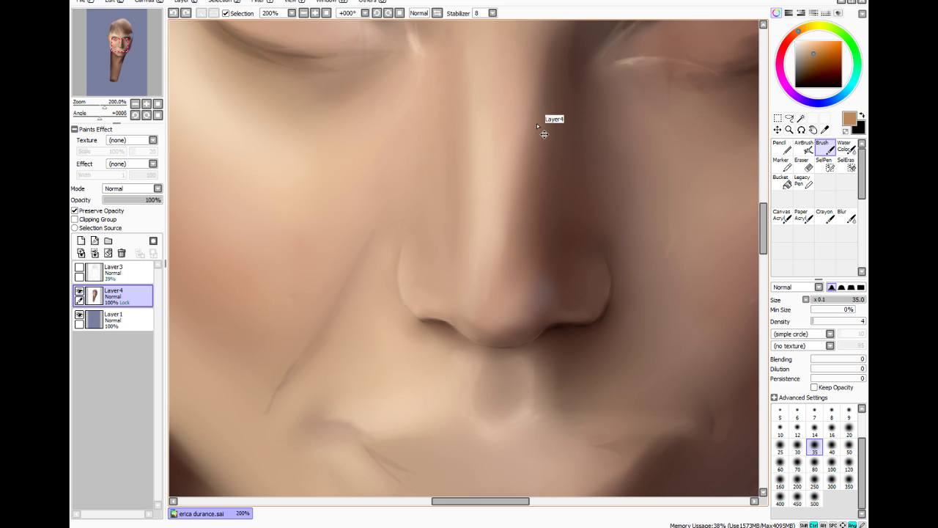
{"action": "left_click", "coordinate": [819, 55]}
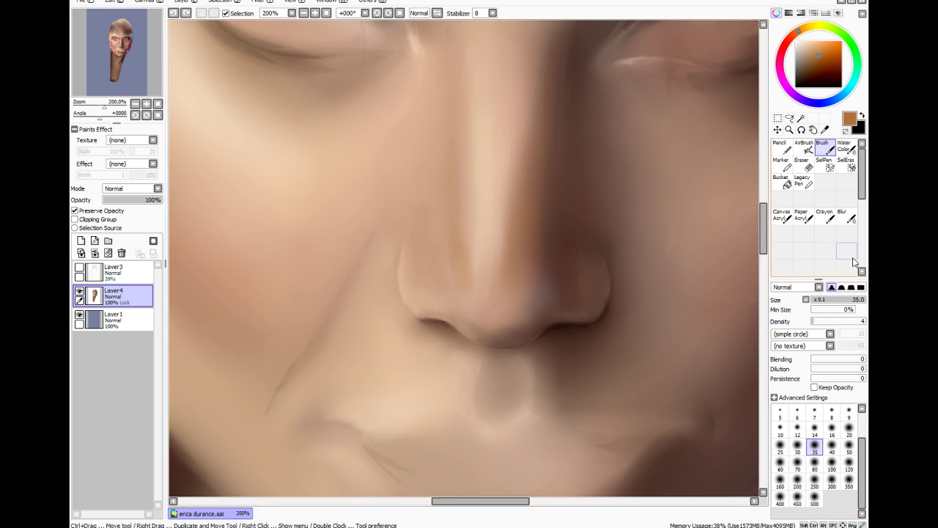
{"action": "left_click", "coordinate": [816, 67]}
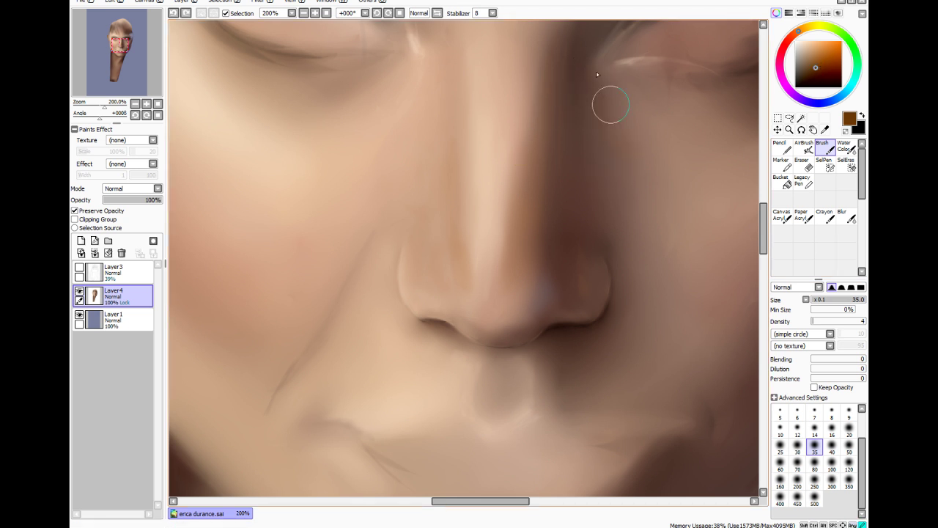
{"action": "left_click_drag", "start_coordinate": [598, 74], "coordinate": [611, 141]}
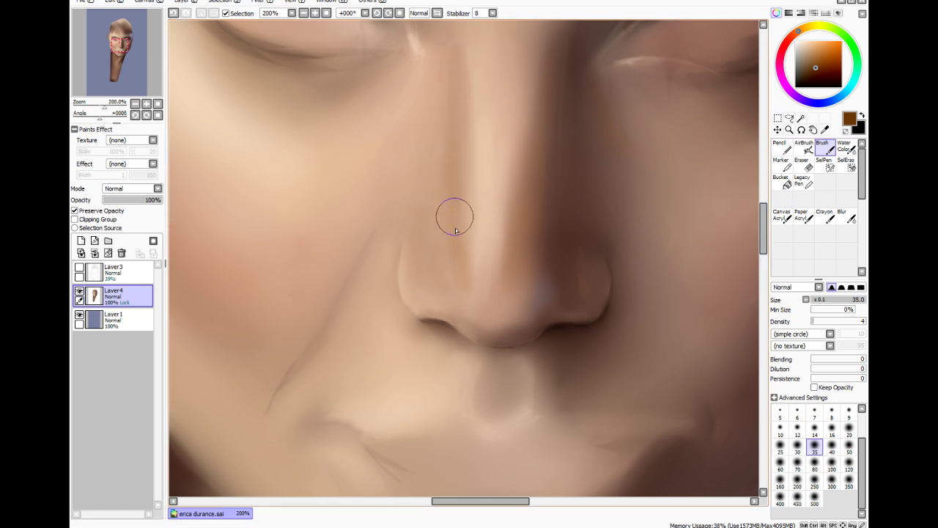
{"action": "left_click", "coordinate": [815, 460]}
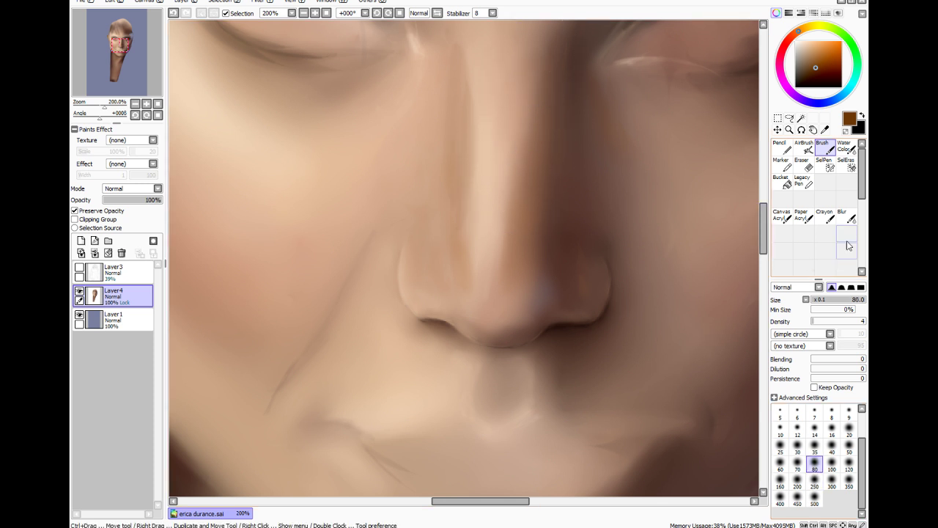
Blend the warm tones on the nose and the philtrum with Blur at size 16, and refine the shadowed nostril at size 6
{"action": "left_click", "coordinate": [846, 216]}
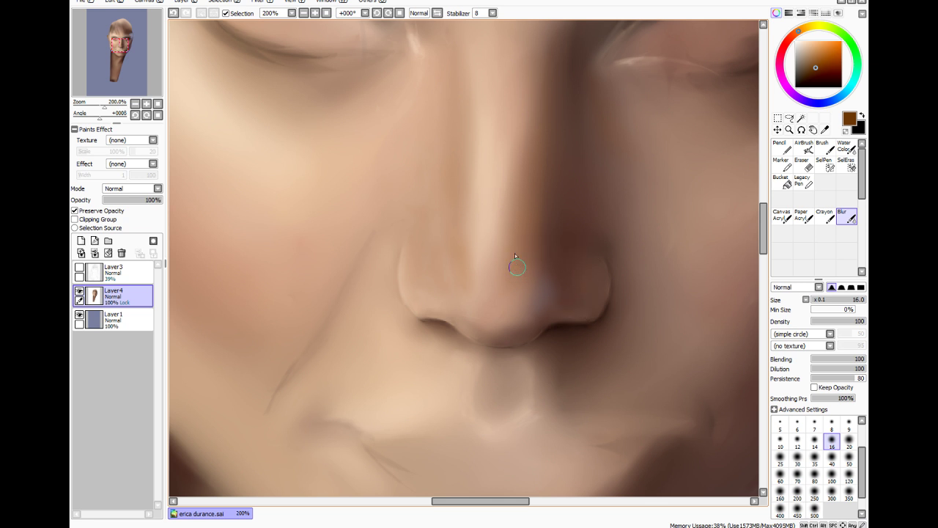
{"action": "mouse_move", "coordinate": [511, 327]}
{"action": "left_mouse_down"}
{"action": "mouse_move", "coordinate": [543, 314]}
{"action": "mouse_move", "coordinate": [534, 313]}
{"action": "left_mouse_up"}
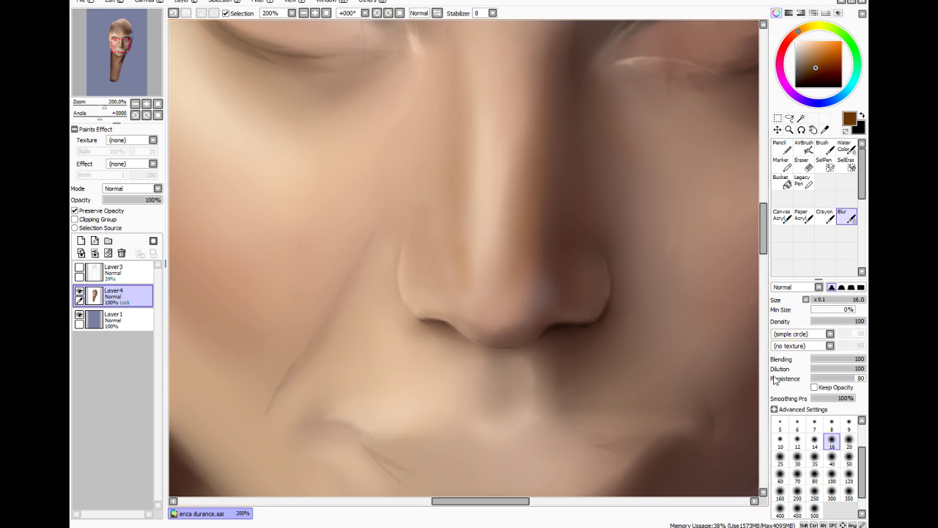
{"action": "left_click", "coordinate": [797, 423]}
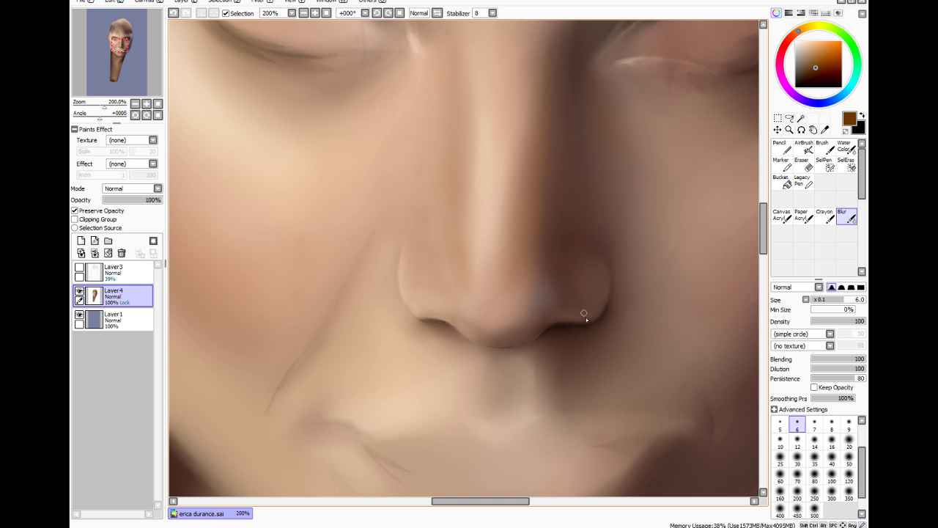
Darken the shadowed nostril's lower edge with black at brush size 4.6 and density 4, and show the Layer3 sketch lines
{"action": "key", "text": "x"}
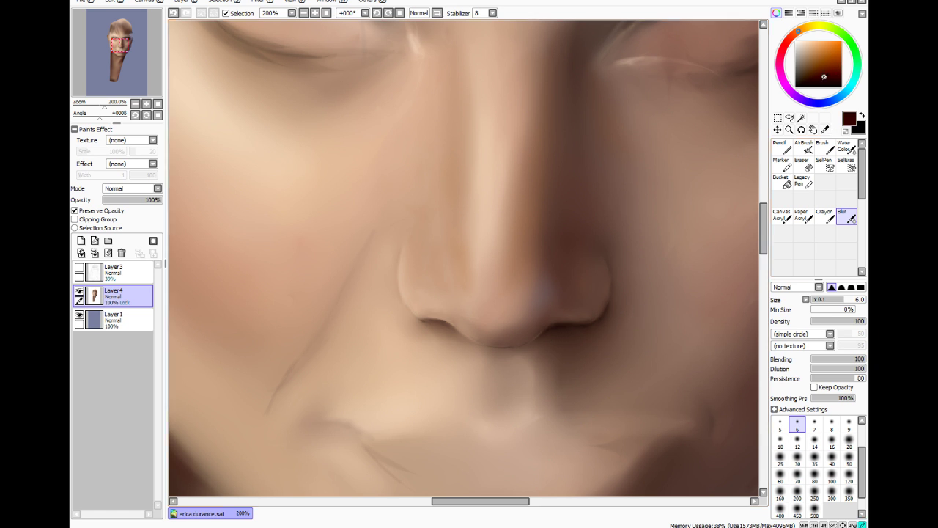
{"action": "left_click", "coordinate": [823, 148]}
{"action": "left_click_drag", "start_coordinate": [825, 301], "coordinate": [814, 301]}
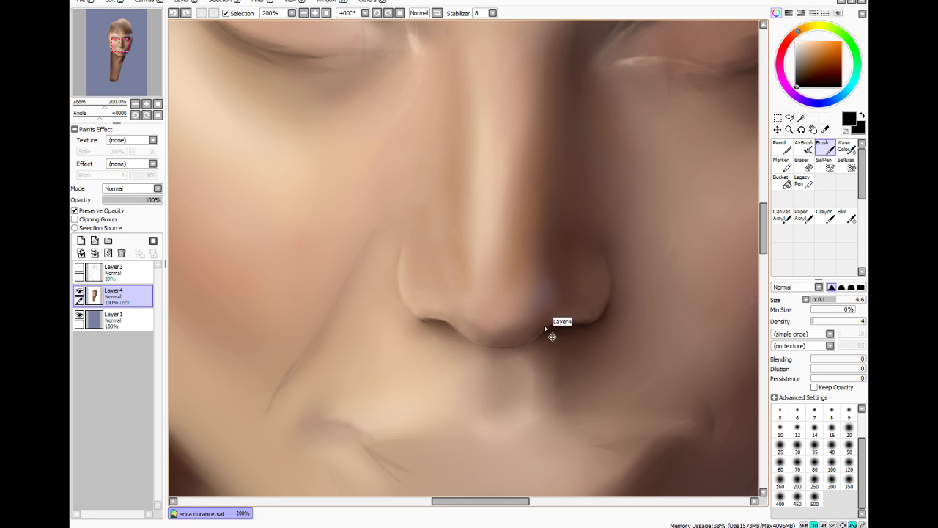
{"action": "left_click", "coordinate": [80, 268]}
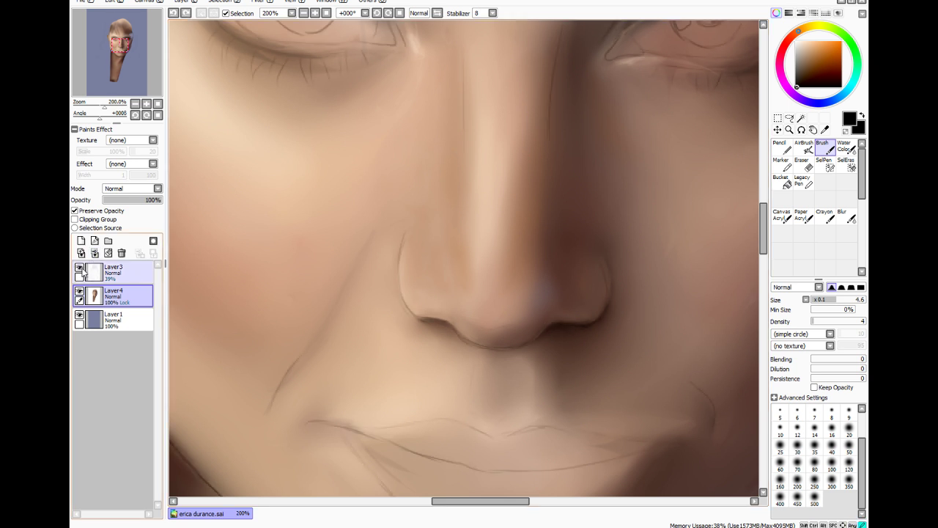
Hide the Layer3 sketch and refine the shadowed nostril's lower edge with black and a sampled reddish brown at brush size 4.6
{"action": "left_click", "coordinate": [80, 269]}
{"action": "left_click", "coordinate": [80, 268]}
{"action": "left_click", "coordinate": [79, 268]}
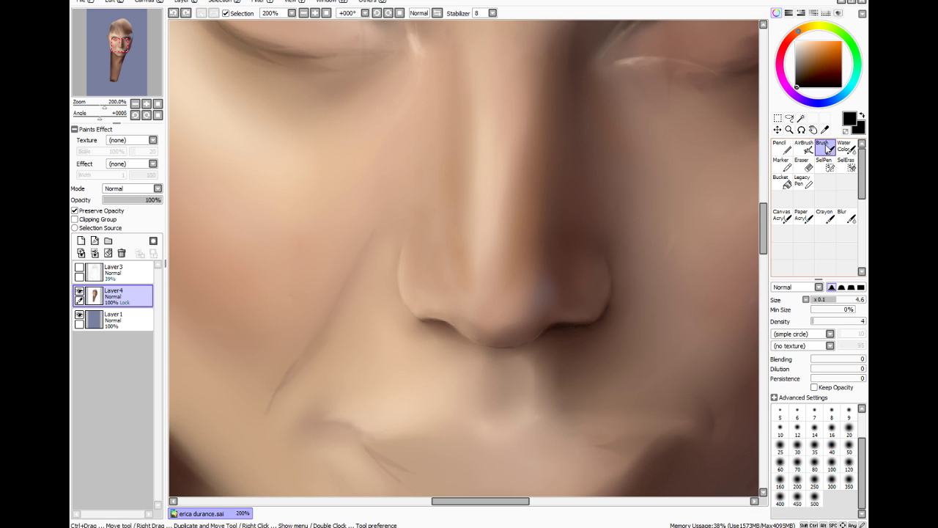
{"action": "left_click_drag", "start_coordinate": [568, 322], "coordinate": [561, 325]}
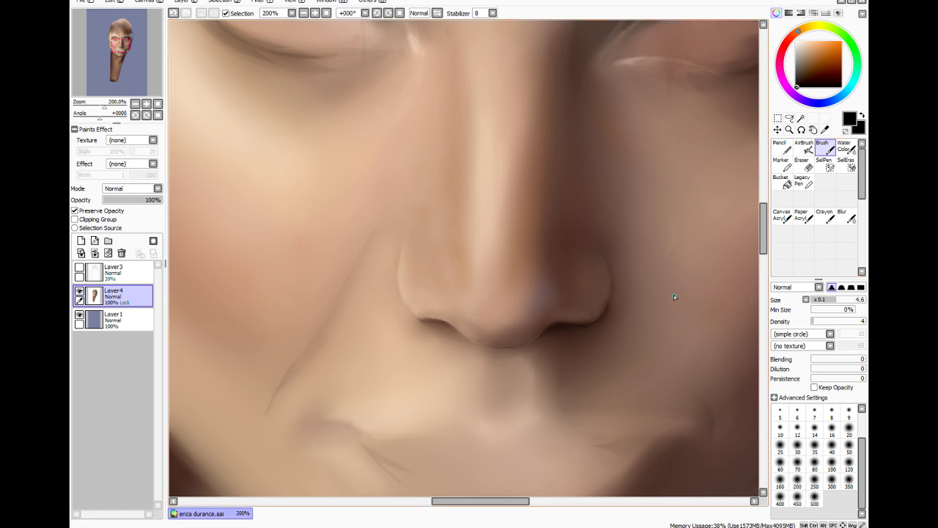
{"action": "left_click", "coordinate": [824, 129]}
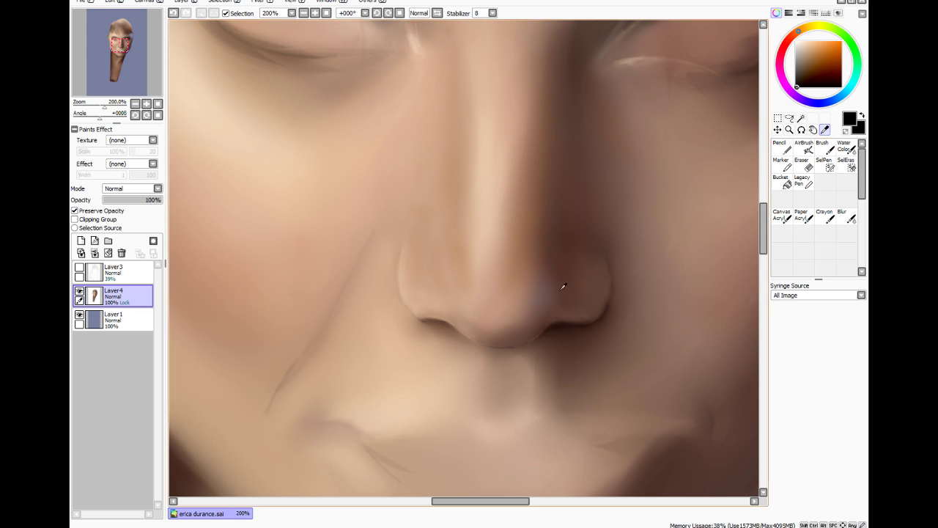
{"action": "left_click", "coordinate": [579, 311]}
{"action": "left_click", "coordinate": [823, 146]}
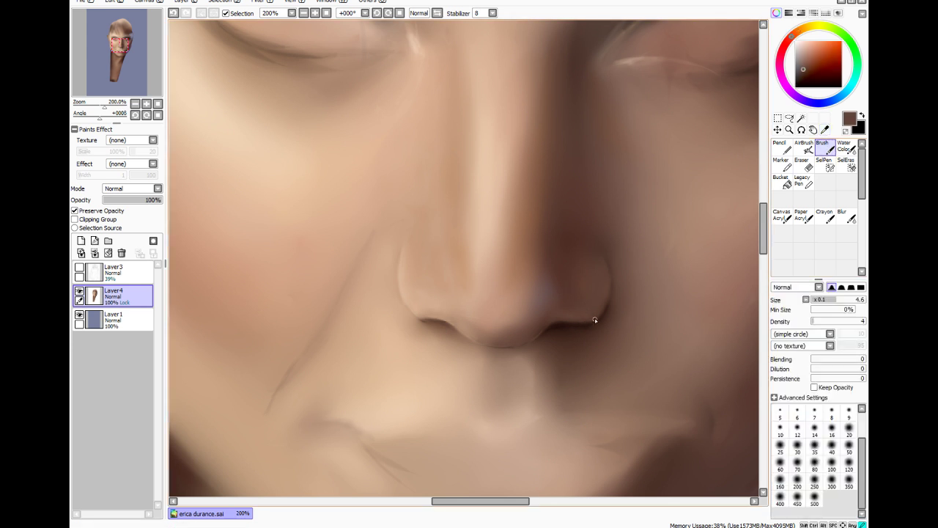
{"action": "left_click_drag", "start_coordinate": [593, 320], "coordinate": [607, 293]}
Shade the lit nostril with a brown sampled from the nose tip, using brush sizes 10 and 6 at density 4
{"action": "left_click", "coordinate": [825, 129]}
{"action": "left_click", "coordinate": [493, 329]}
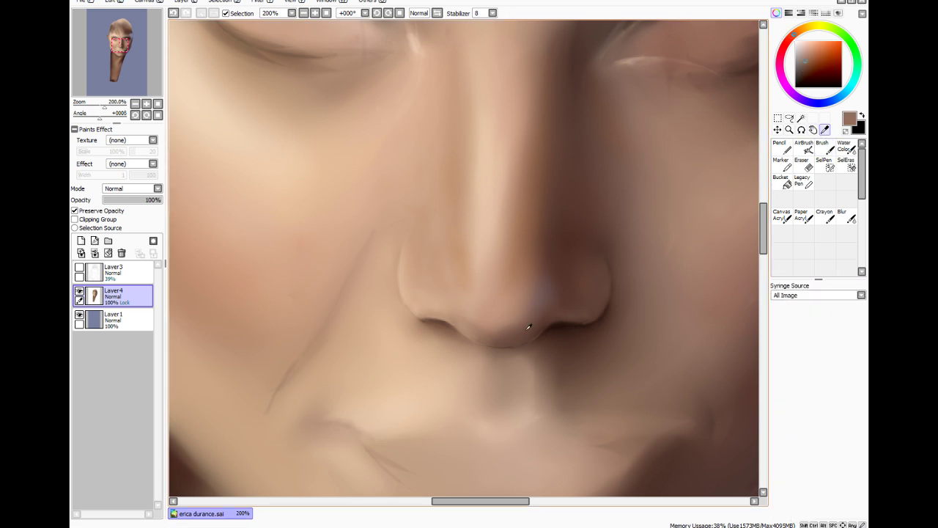
{"action": "left_click", "coordinate": [823, 146]}
{"action": "left_click", "coordinate": [780, 428]}
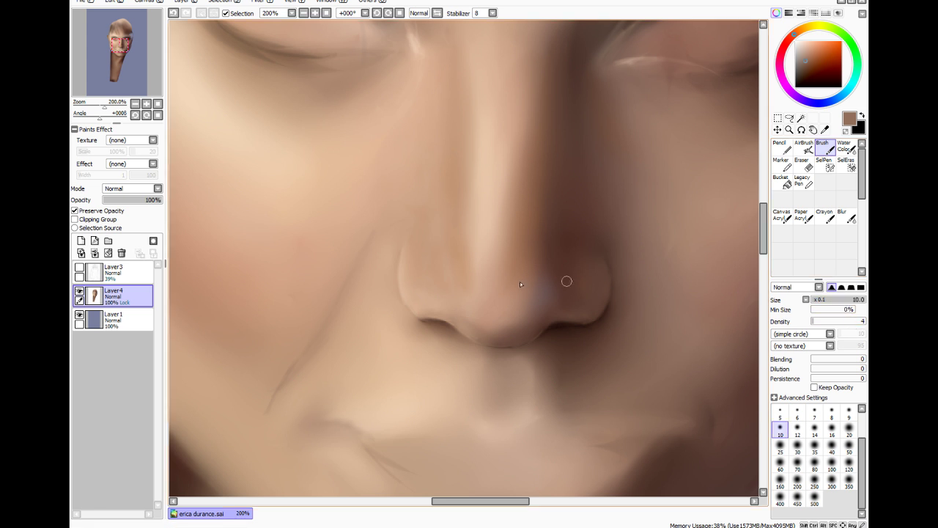
{"action": "left_click_drag", "start_coordinate": [407, 299], "coordinate": [420, 315]}
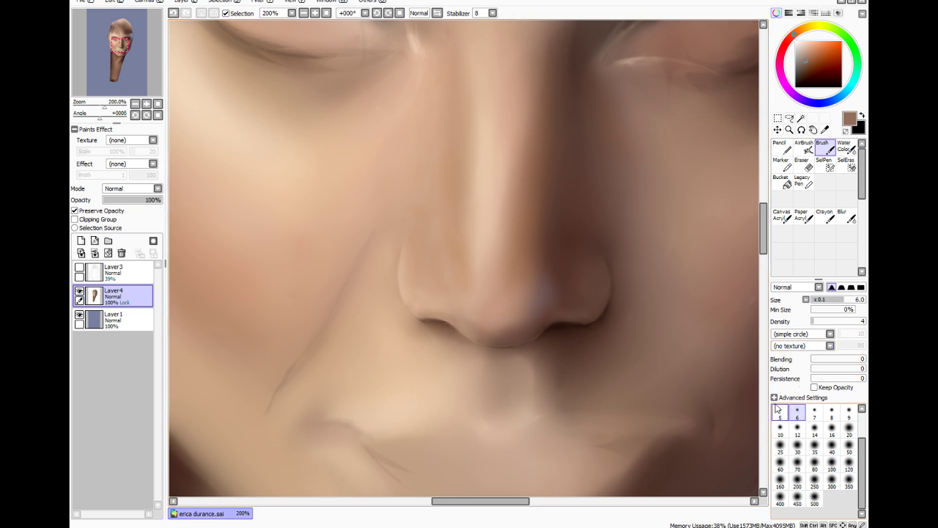
{"action": "left_click", "coordinate": [797, 412]}
Soften the edge under the lit nostril with Blur, setting its minimum size to 0% and its size to 9.2
{"action": "left_click", "coordinate": [847, 215]}
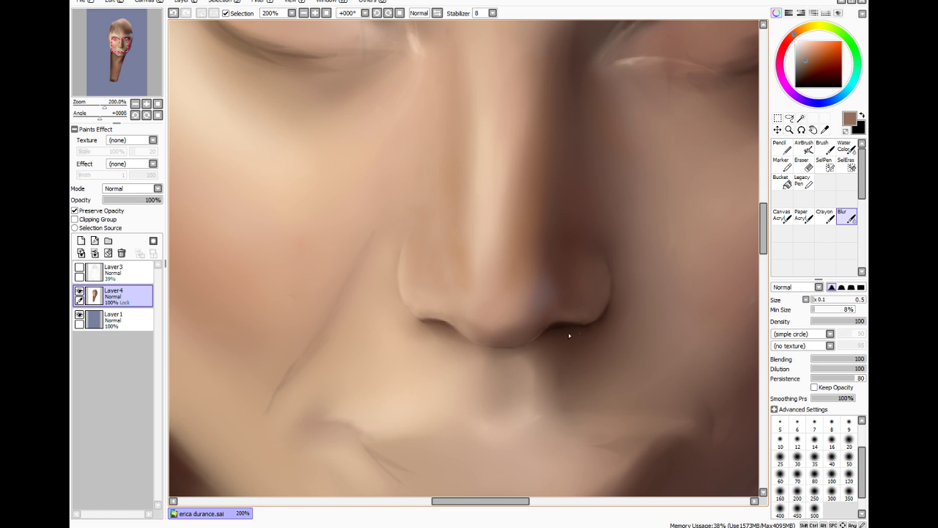
{"action": "left_click_drag", "start_coordinate": [419, 324], "coordinate": [420, 322]}
{"action": "mouse_move", "coordinate": [821, 300]}
{"action": "left_mouse_down"}
{"action": "mouse_move", "coordinate": [829, 301]}
{"action": "mouse_move", "coordinate": [810, 314]}
{"action": "left_mouse_up"}
{"action": "left_click", "coordinate": [813, 311]}
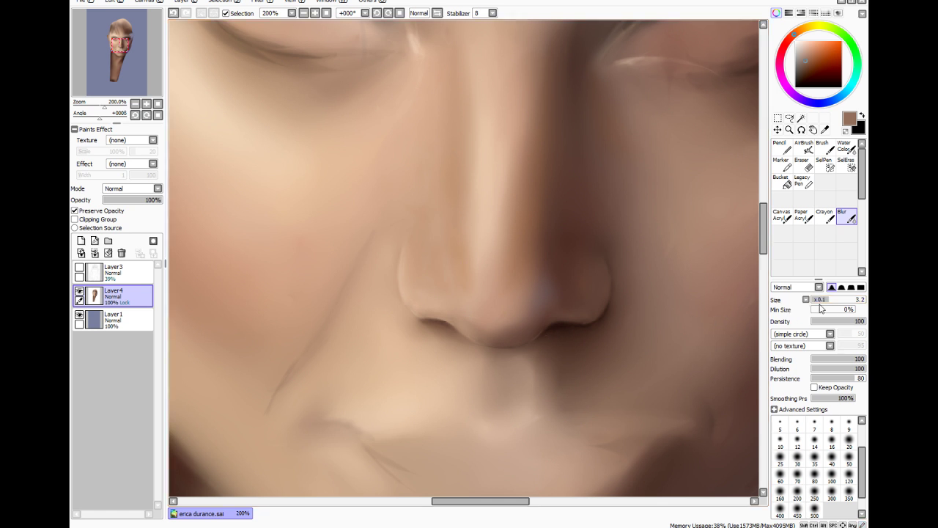
{"action": "left_click_drag", "start_coordinate": [828, 300], "coordinate": [860, 300]}
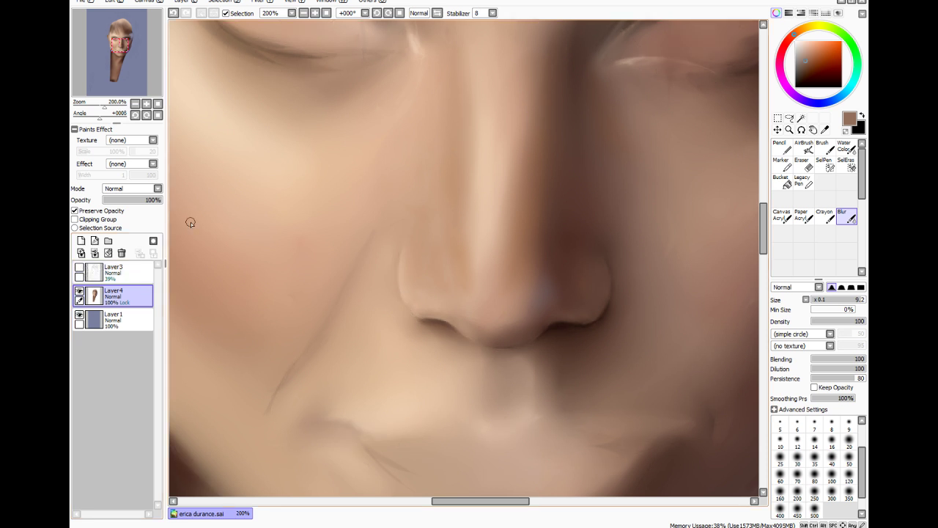
Even out the lit side of the nose bridge with a sampled light skin tone at brush size 35 and density 4
{"action": "key", "text": "ctrl"}
{"action": "key", "text": "alt"}
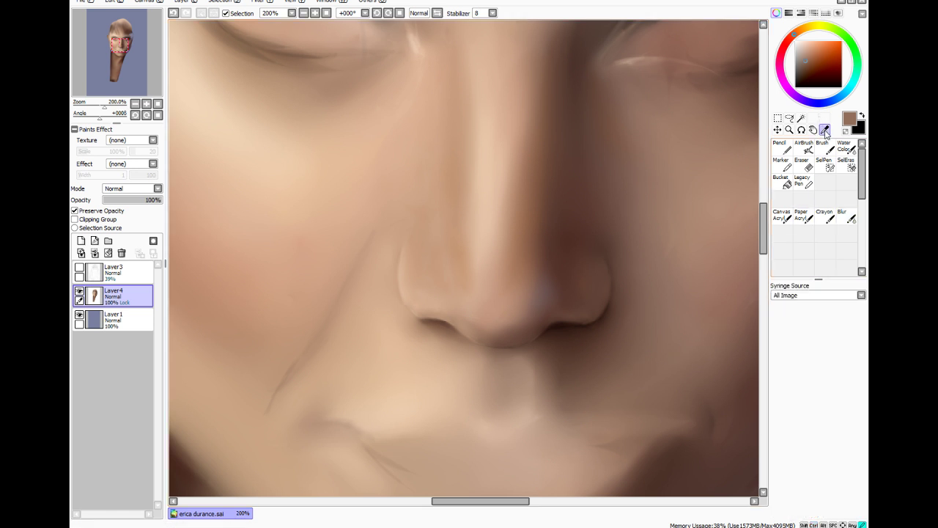
{"action": "left_click", "coordinate": [413, 131]}
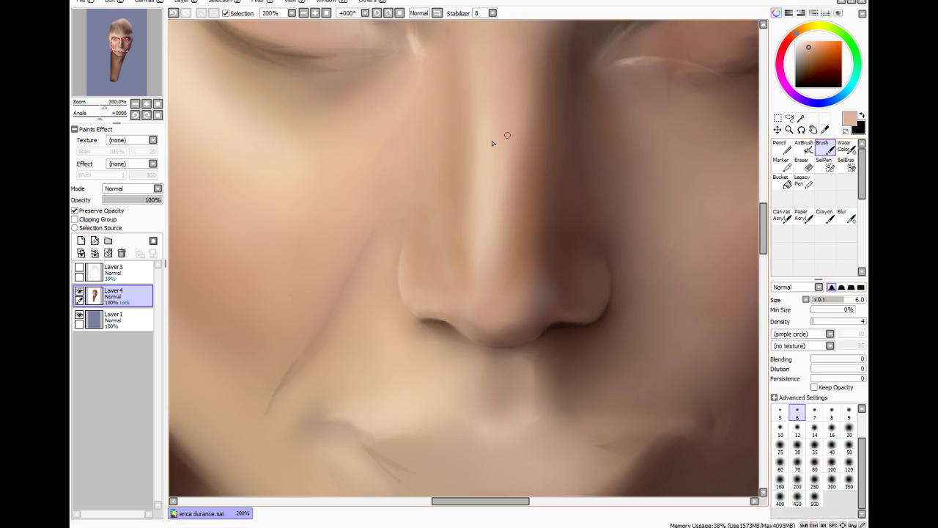
{"action": "left_click", "coordinate": [815, 446]}
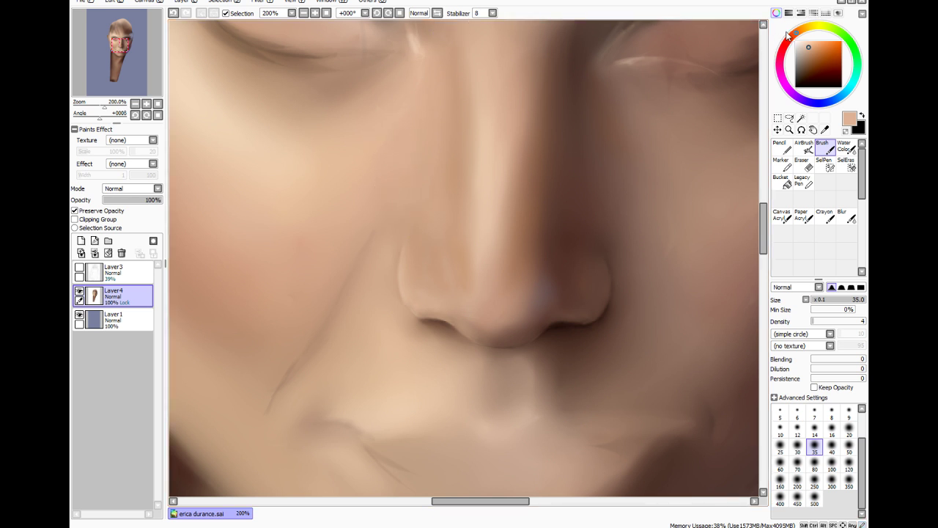
Glaze the nose bridge, tip and lit side with yellow ochre at brush size 80 and density 4
{"action": "left_click_drag", "start_coordinate": [818, 31], "coordinate": [807, 28]}
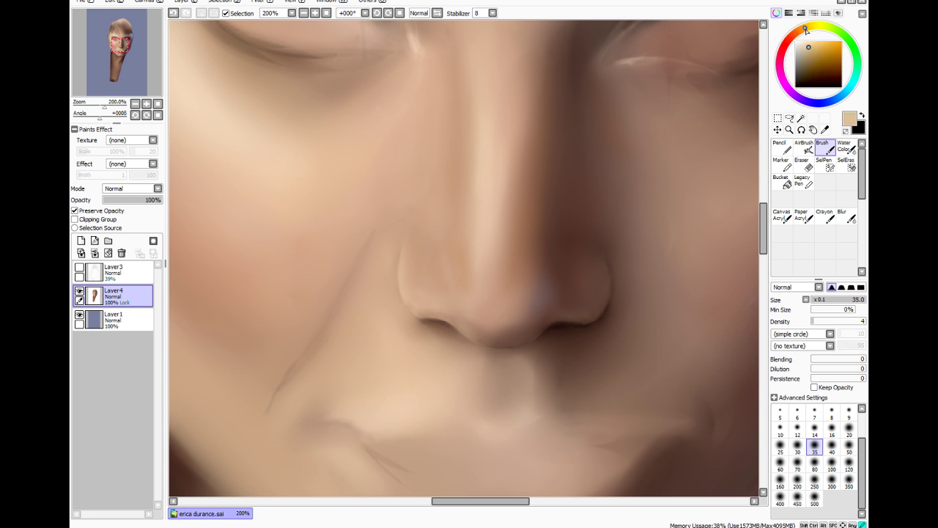
{"action": "left_click", "coordinate": [820, 51]}
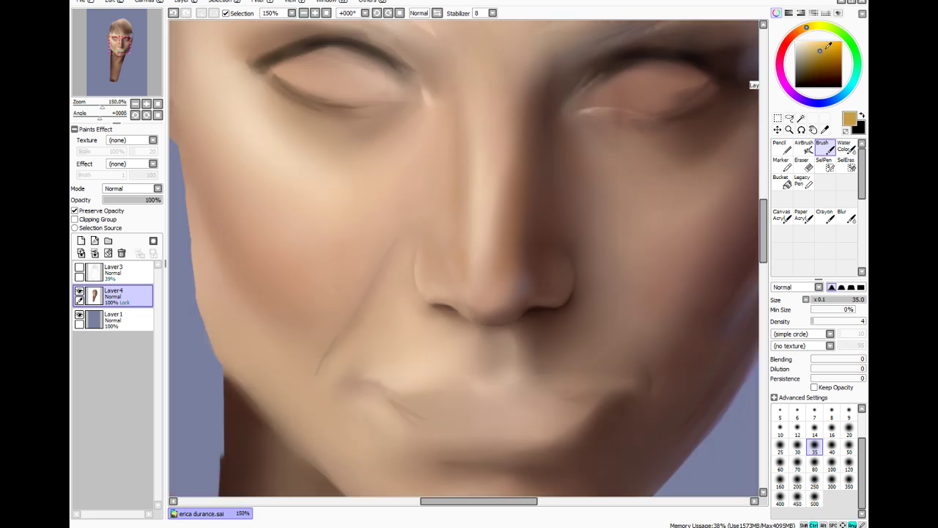
{"action": "scroll", "coordinate": [754, 85], "scroll_direction": "down", "scroll_amount": 1}
{"action": "left_click", "coordinate": [814, 473]}
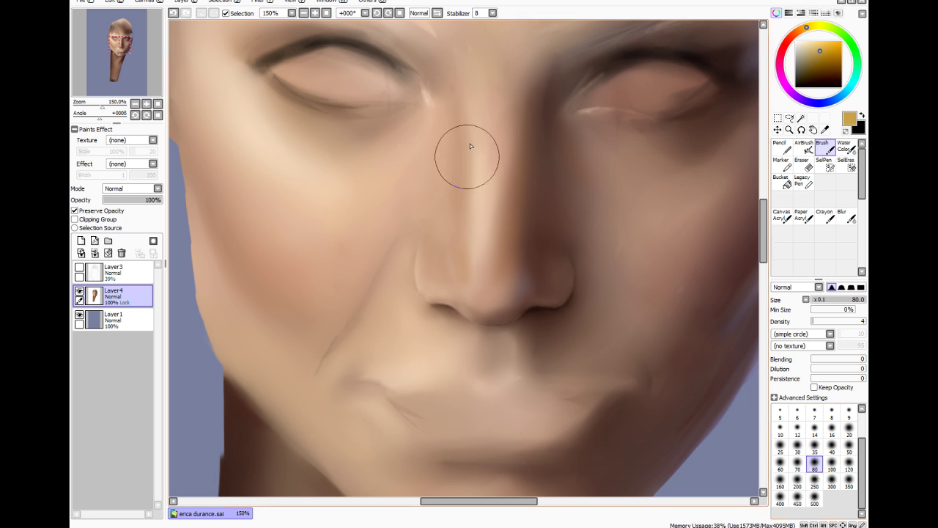
{"action": "mouse_move", "coordinate": [431, 286]}
{"action": "left_mouse_down"}
{"action": "mouse_move", "coordinate": [436, 222]}
{"action": "mouse_move", "coordinate": [454, 260]}
{"action": "left_mouse_up"}
{"action": "mouse_move", "coordinate": [513, 310]}
{"action": "left_mouse_down"}
{"action": "mouse_move", "coordinate": [482, 313]}
{"action": "mouse_move", "coordinate": [533, 256]}
{"action": "mouse_move", "coordinate": [497, 257]}
{"action": "left_mouse_up"}
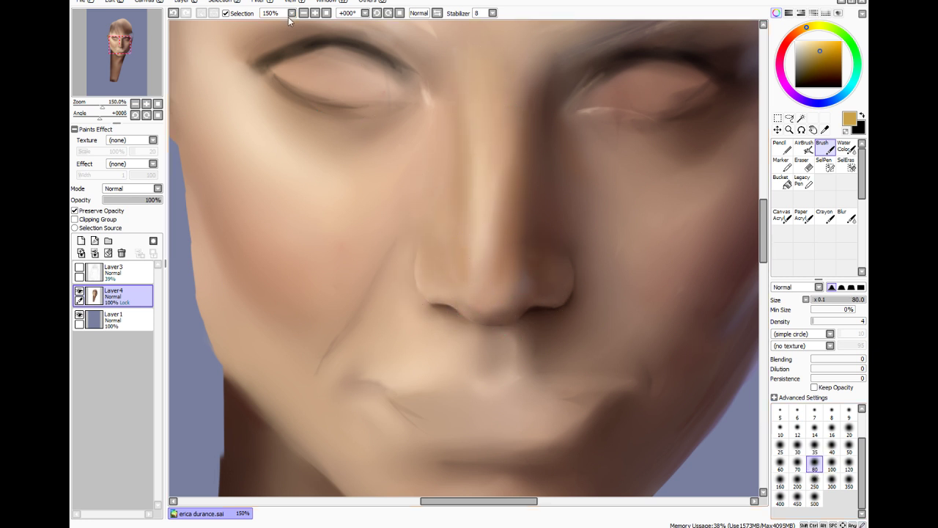
{"action": "left_click_drag", "start_coordinate": [396, 107], "coordinate": [460, 304]}
Warm the shadowed cheek beside the upper lip with orange-brown at brush size 80 and density 4
{"action": "left_click", "coordinate": [800, 31]}
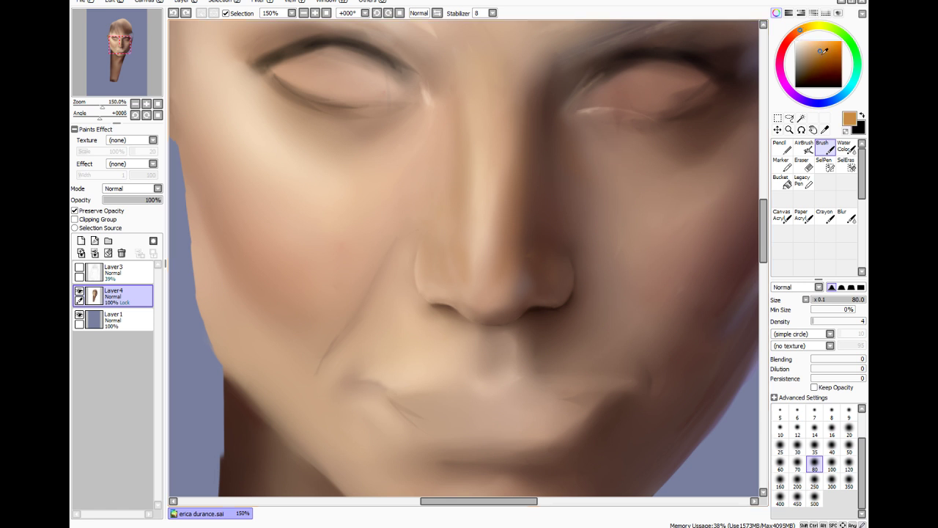
{"action": "left_click_drag", "start_coordinate": [826, 51], "coordinate": [822, 58]}
{"action": "left_click_drag", "start_coordinate": [576, 348], "coordinate": [615, 364]}
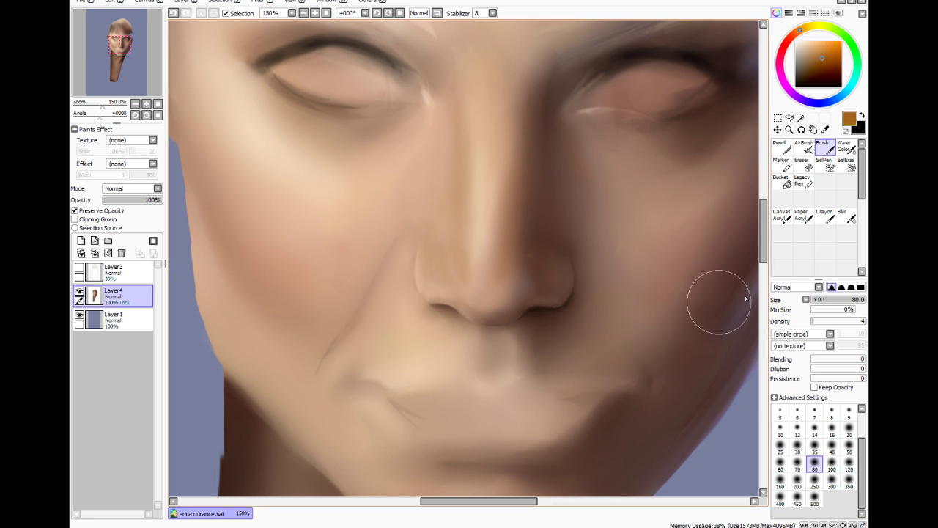
Retouch the shadowed side of the nose tip with a sampled brown and a purple tint at brush size 14 and density 4
{"action": "left_click", "coordinate": [847, 216]}
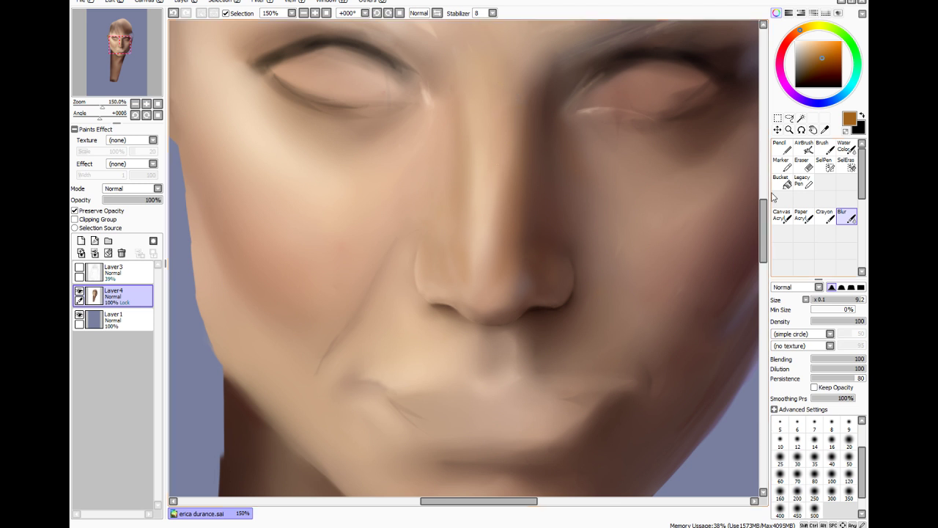
{"action": "key", "text": "alt"}
{"action": "left_click", "coordinate": [533, 206]}
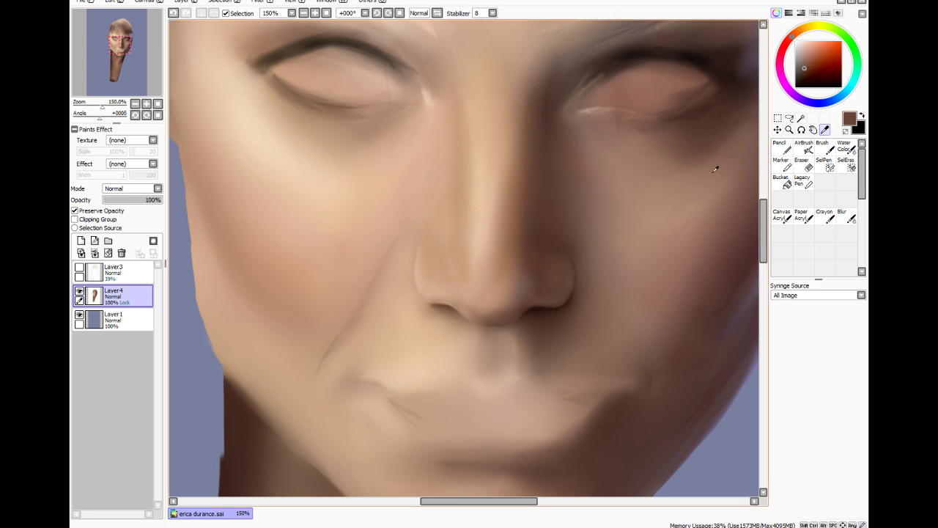
{"action": "left_click", "coordinate": [822, 147]}
{"action": "left_click", "coordinate": [814, 428]}
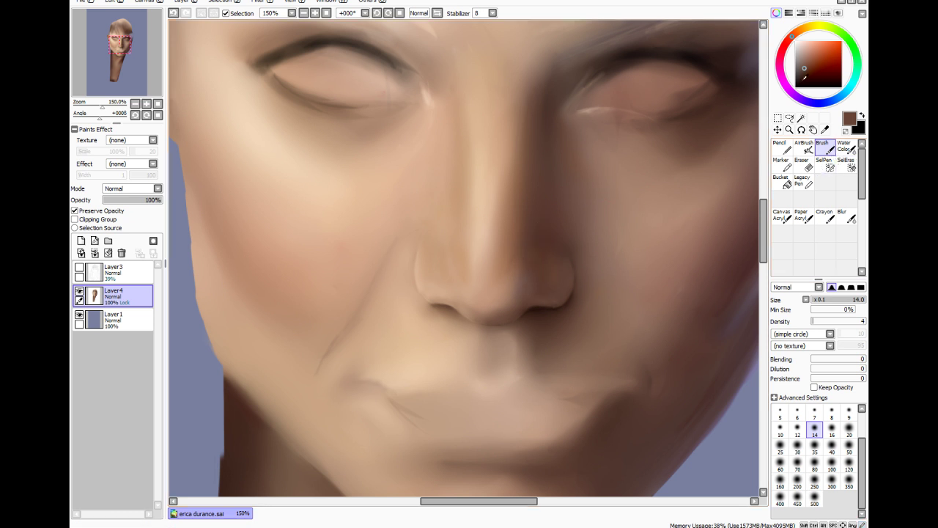
{"action": "left_click", "coordinate": [788, 88]}
{"action": "left_click", "coordinate": [817, 57]}
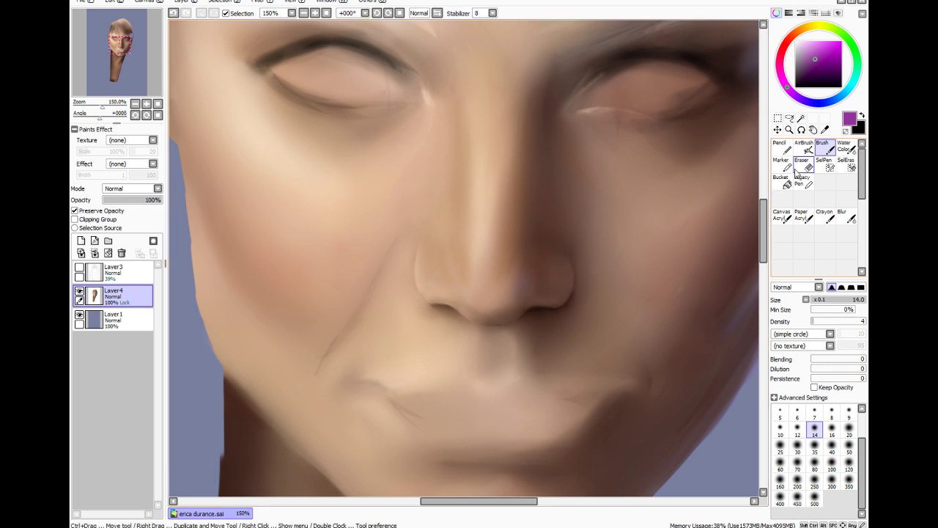
Deepen the crease above the shadowed nostril with sampled dark browns at size 14 and density 28, and blend it with Blur at 9.2
{"action": "left_click", "coordinate": [598, 228], "text": "alt"}
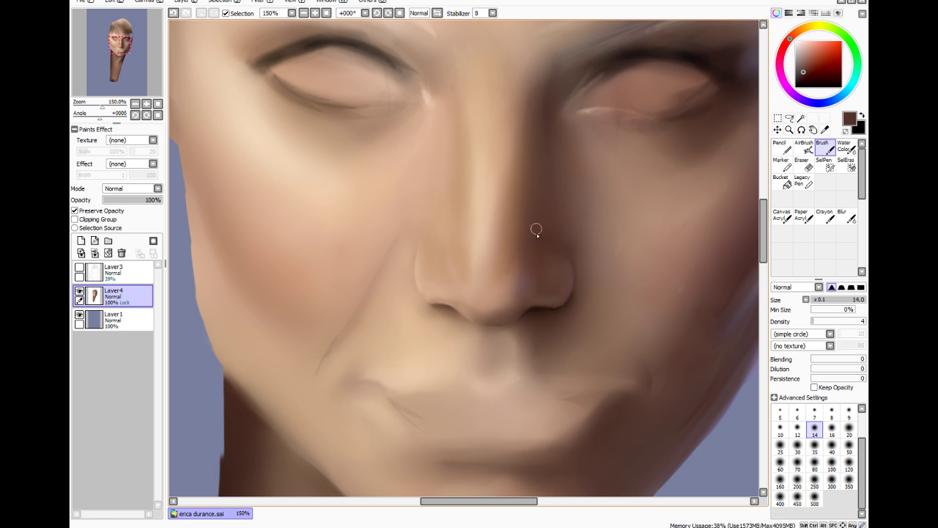
{"action": "left_click", "coordinate": [825, 129]}
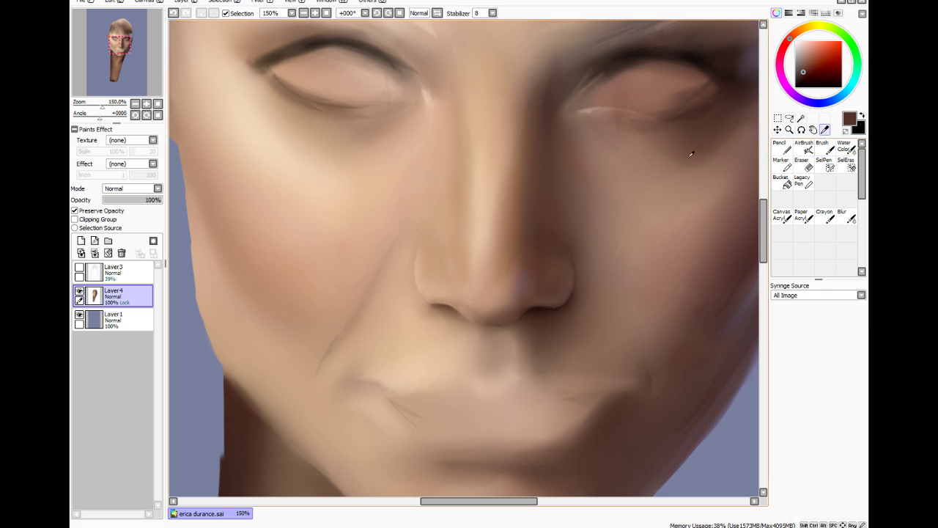
{"action": "left_click", "coordinate": [823, 147]}
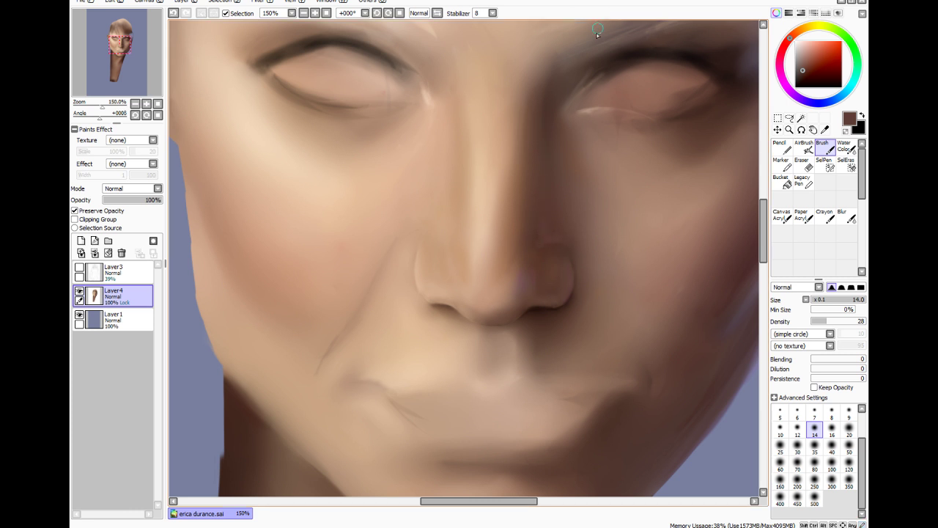
{"action": "left_click", "coordinate": [844, 219]}
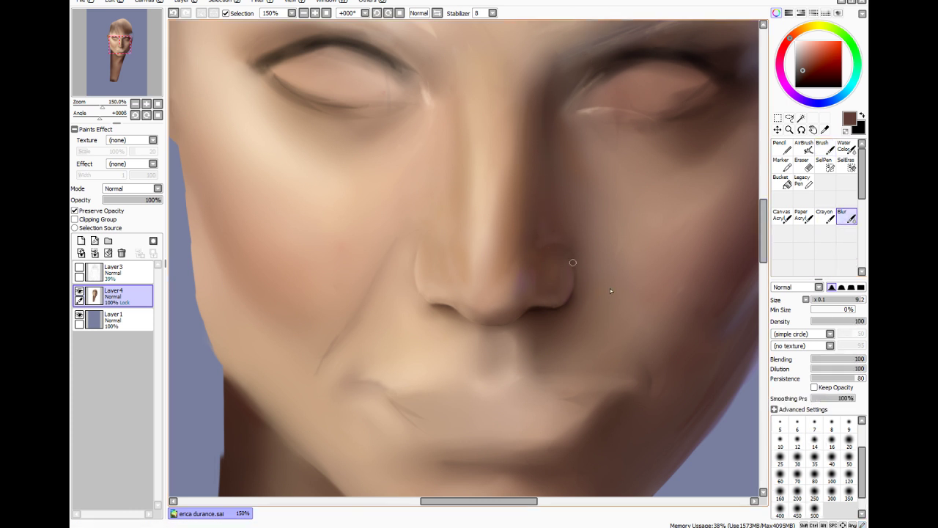
Smooth the shading around the nose tip and nostrils with the Blur brush at size 16
{"action": "key", "text": "bracketleft"}
{"action": "key", "text": "bracketleft"}
{"action": "key", "text": "bracketleft"}
{"action": "key", "text": "bracketleft"}
{"action": "key", "text": "ctrl"}
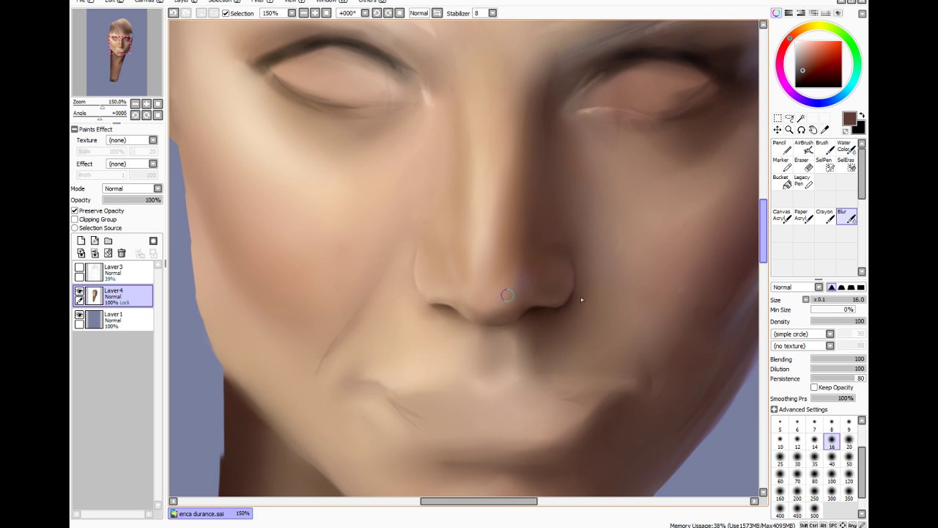
Paint a pale beige highlight beside the nostril on the lit side with the Brush at size 14 and density 6
{"action": "key", "text": "alt"}
{"action": "left_click", "coordinate": [409, 359]}
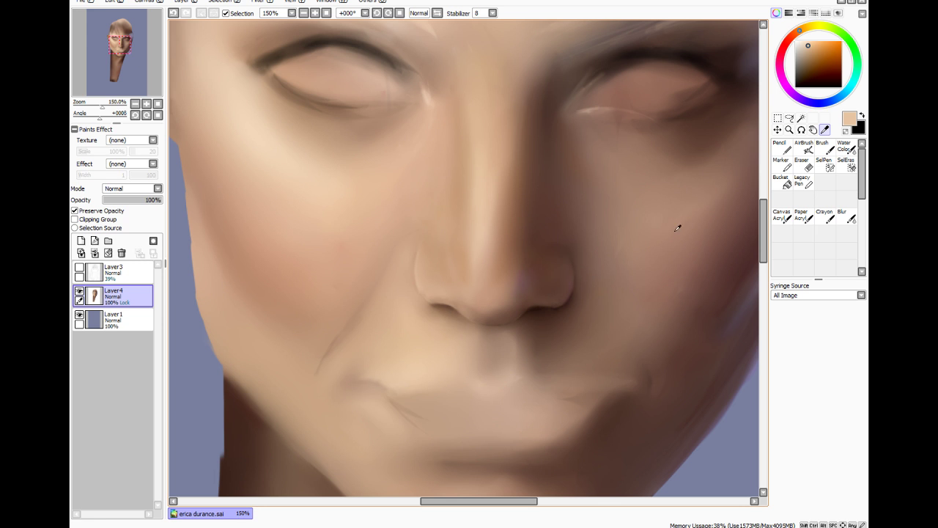
{"action": "left_click", "coordinate": [823, 147]}
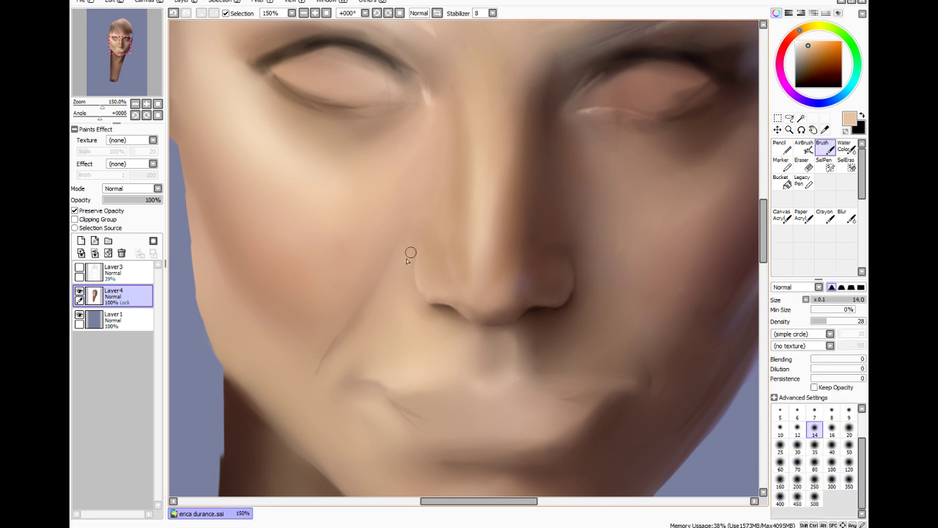
{"action": "left_click_drag", "start_coordinate": [409, 245], "coordinate": [394, 276]}
{"action": "key", "text": "ctrl+z"}
{"action": "key", "text": "ctrl+z"}
{"action": "left_click", "coordinate": [814, 321]}
{"action": "left_click", "coordinate": [805, 41]}
{"action": "left_click_drag", "start_coordinate": [409, 301], "coordinate": [417, 307]}
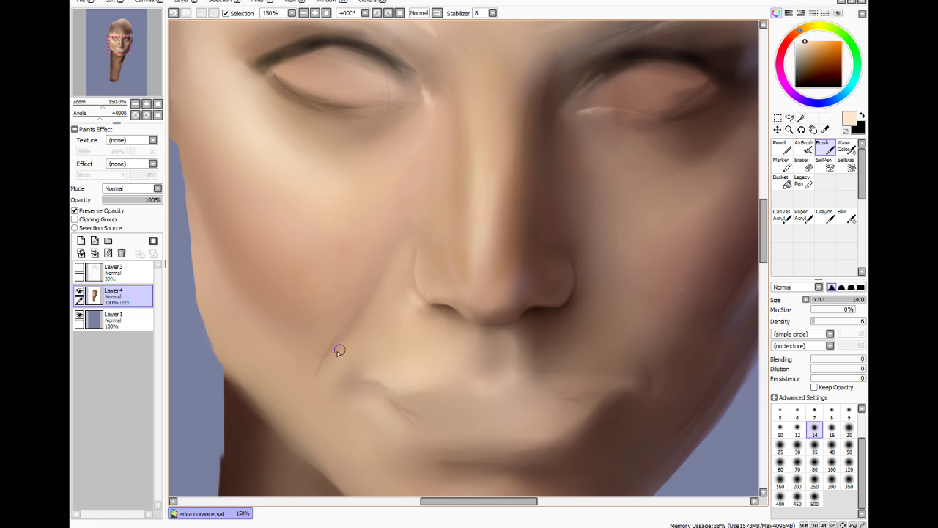
Soften the smile line beside the nose with Blur at size 7, Brush strokes in tan sampled from the face, and Blur at size 12
{"action": "left_click", "coordinate": [847, 215]}
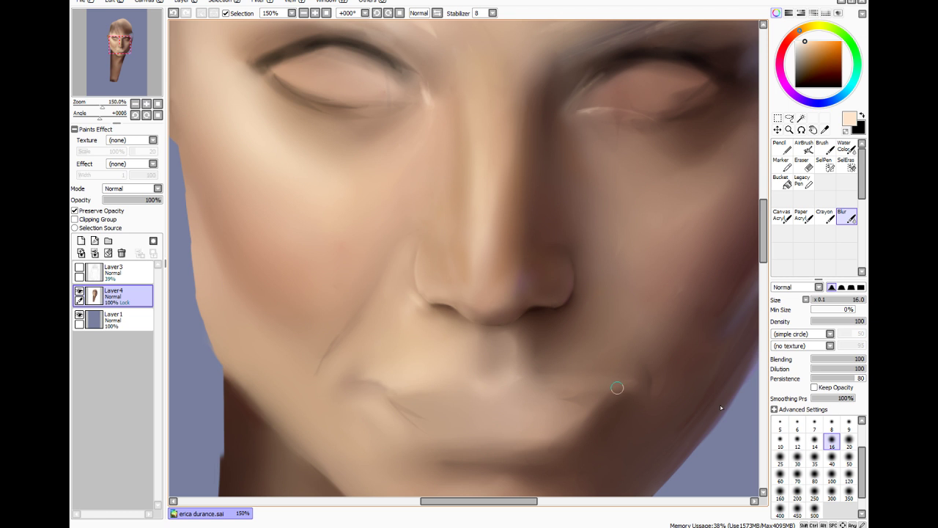
{"action": "left_click", "coordinate": [814, 424]}
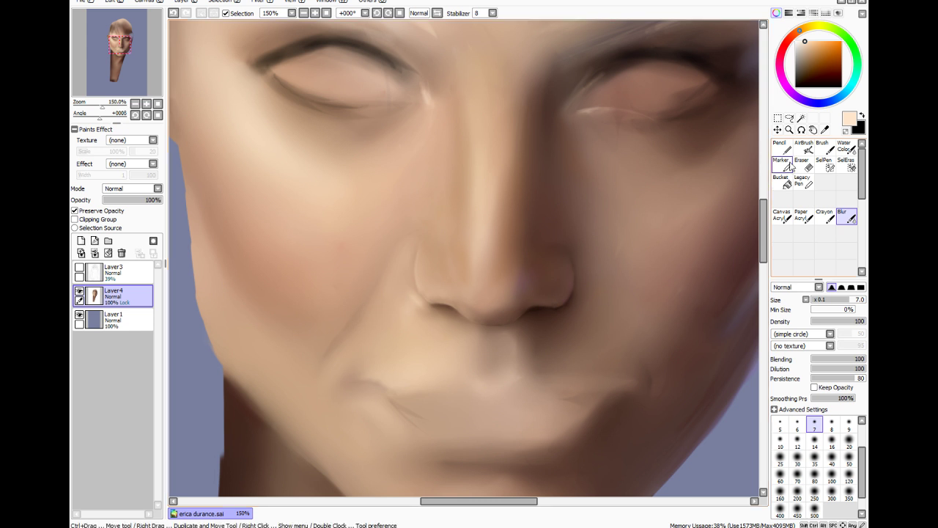
{"action": "left_click", "coordinate": [476, 280], "text": "alt"}
{"action": "key", "text": "b"}
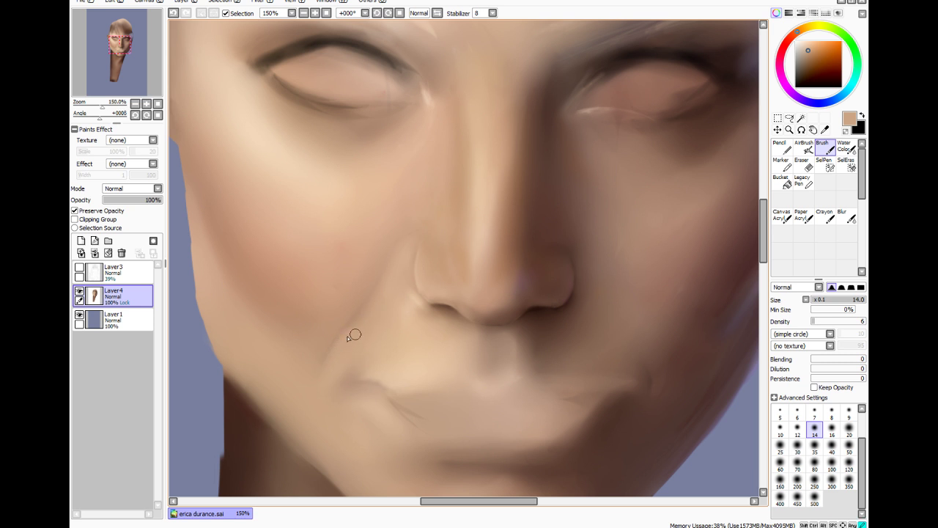
{"action": "left_click", "coordinate": [847, 216]}
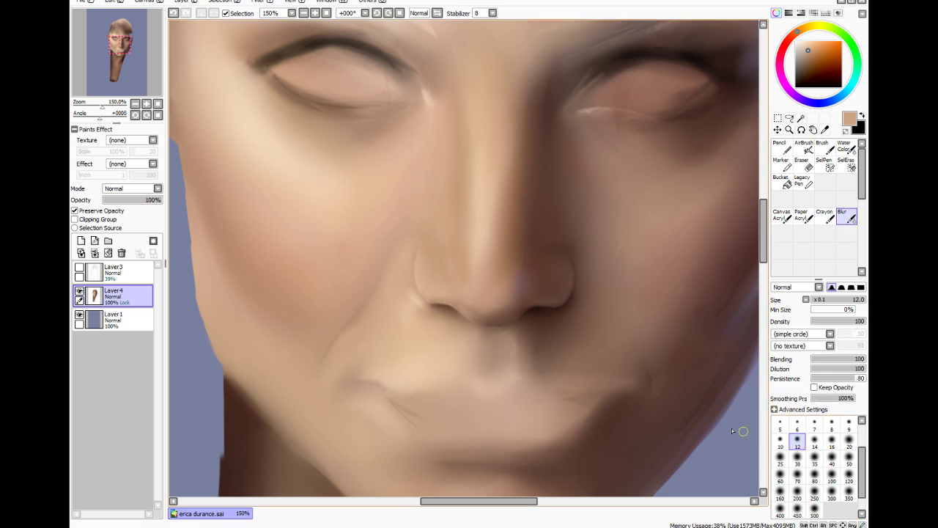
{"action": "left_click", "coordinate": [797, 440]}
{"action": "mouse_move", "coordinate": [409, 292]}
{"action": "left_mouse_down"}
{"action": "mouse_move", "coordinate": [398, 290]}
{"action": "mouse_move", "coordinate": [397, 270]}
{"action": "mouse_move", "coordinate": [416, 301]}
{"action": "mouse_move", "coordinate": [410, 289]}
{"action": "mouse_move", "coordinate": [402, 309]}
{"action": "left_mouse_up"}
Lighten the skin around the smile line with a light peach Brush and blend it with Blur at size 12
{"action": "left_click_drag", "start_coordinate": [806, 47], "coordinate": [808, 41]}
{"action": "left_click", "coordinate": [823, 146]}
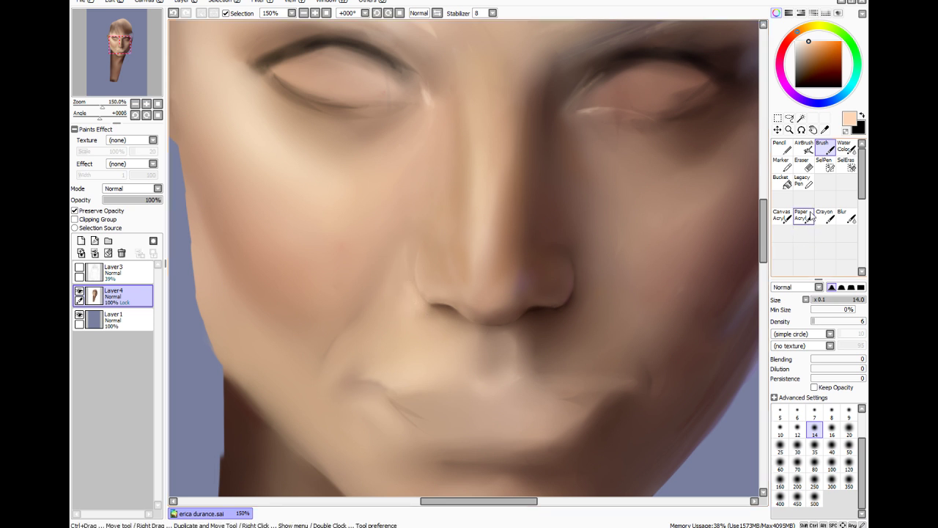
{"action": "left_click", "coordinate": [845, 216]}
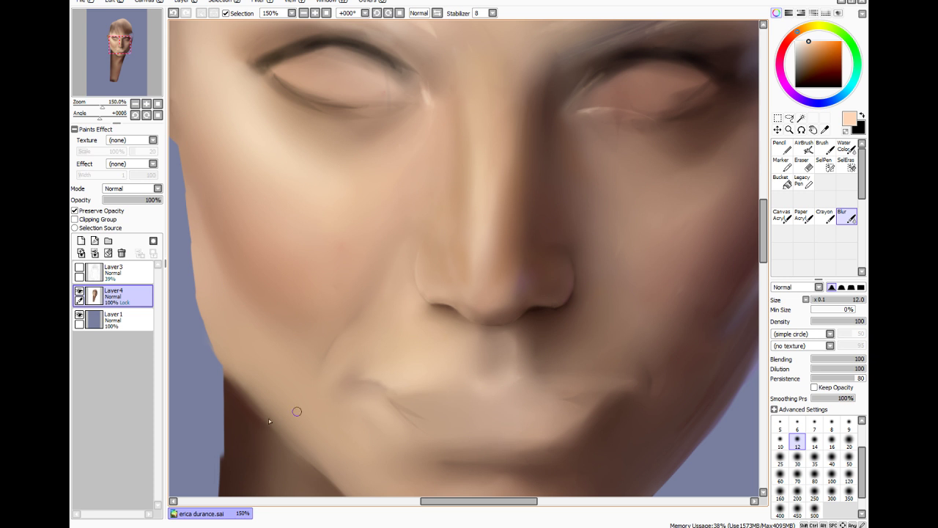
Choose an orange-brown colour and blend the smile line toward the mouth corner with Blur at size 80 and density 5
{"action": "left_click_drag", "start_coordinate": [822, 54], "coordinate": [816, 61]}
{"action": "left_click_drag", "start_coordinate": [822, 327], "coordinate": [813, 322]}
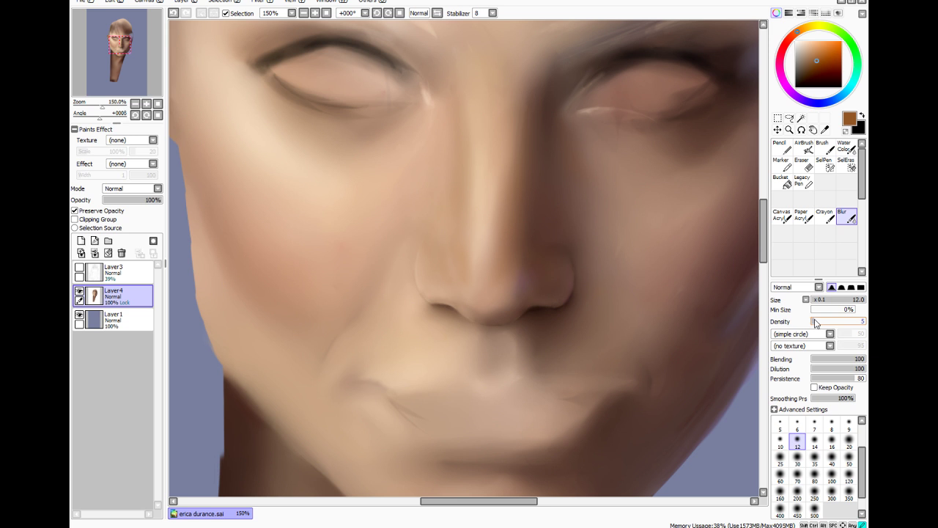
{"action": "left_click", "coordinate": [814, 474]}
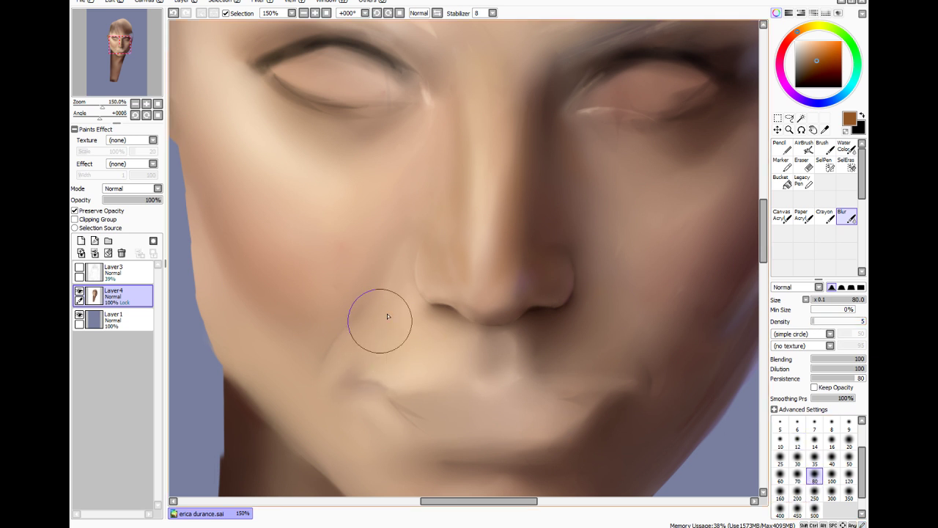
{"action": "mouse_move", "coordinate": [387, 316]}
{"action": "left_mouse_down"}
{"action": "mouse_move", "coordinate": [327, 390]}
{"action": "mouse_move", "coordinate": [386, 377]}
{"action": "mouse_move", "coordinate": [385, 318]}
{"action": "mouse_move", "coordinate": [349, 379]}
{"action": "left_mouse_up"}
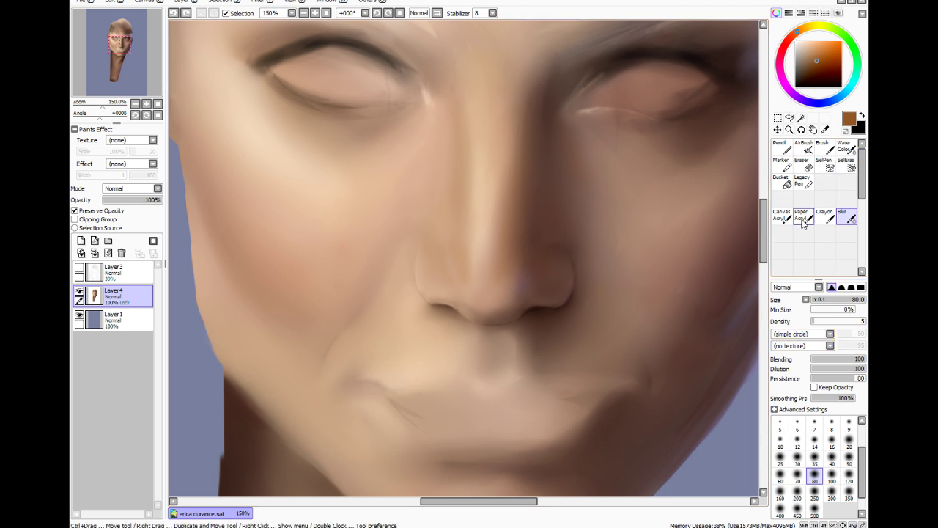
Glaze orange-brown over the upper lip area and lower cheek with the Brush at density 6, using sizes 80 and 100
{"action": "left_click", "coordinate": [823, 147]}
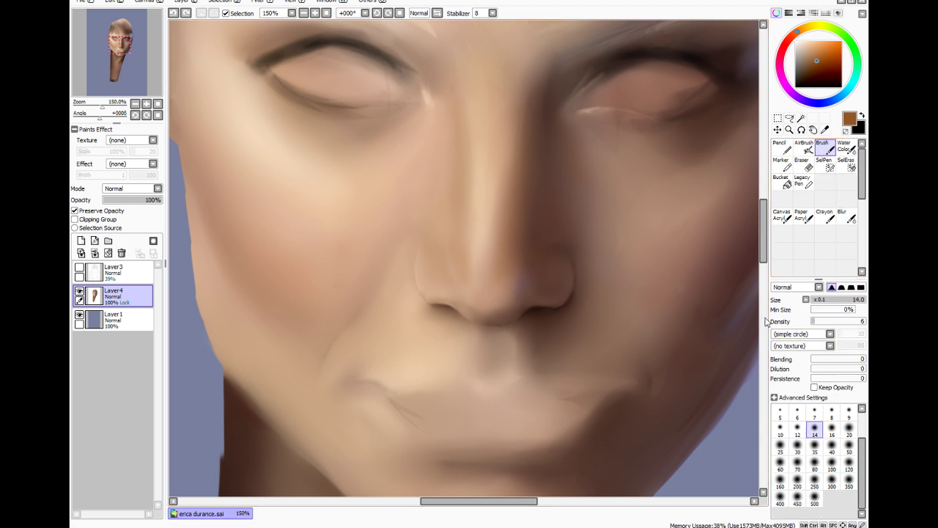
{"action": "left_click", "coordinate": [814, 461]}
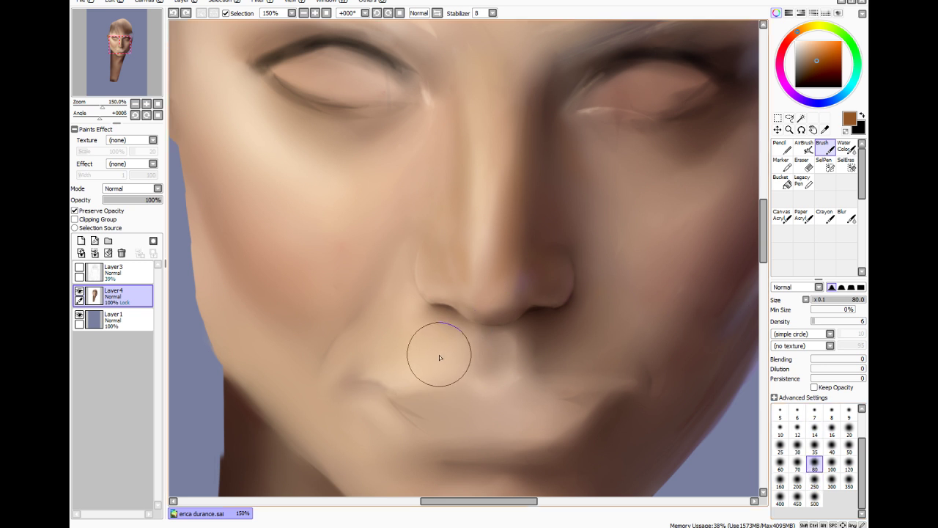
{"action": "left_click_drag", "start_coordinate": [440, 357], "coordinate": [412, 384]}
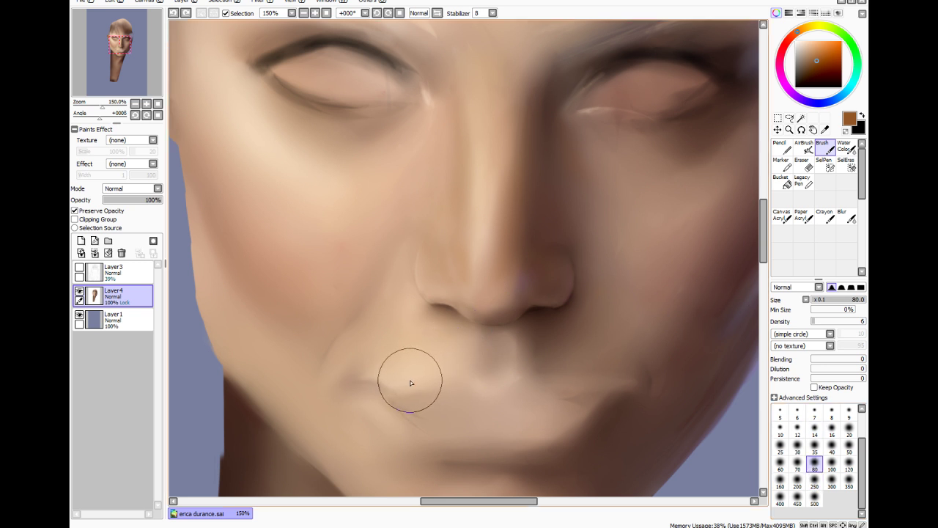
{"action": "left_click", "coordinate": [830, 463]}
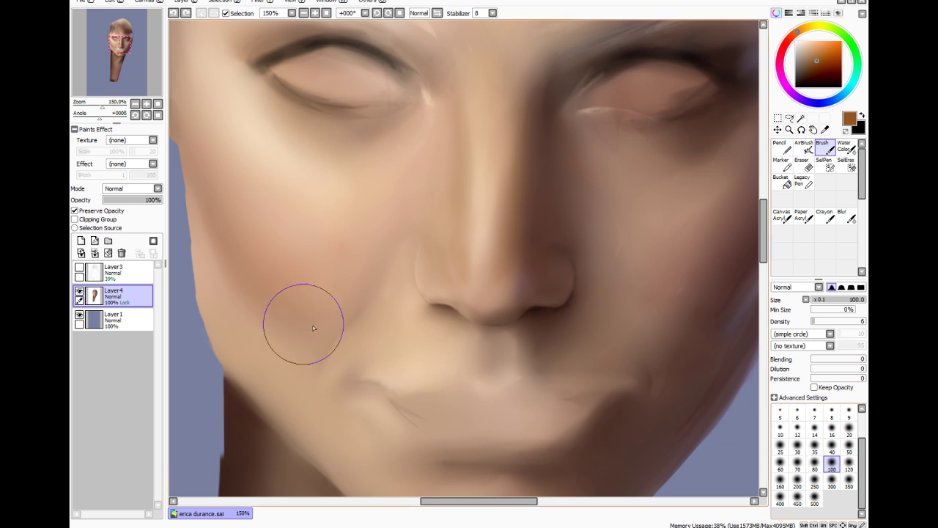
{"action": "mouse_move", "coordinate": [368, 313]}
{"action": "left_mouse_down"}
{"action": "mouse_move", "coordinate": [345, 360]}
{"action": "mouse_move", "coordinate": [370, 341]}
{"action": "left_mouse_up"}
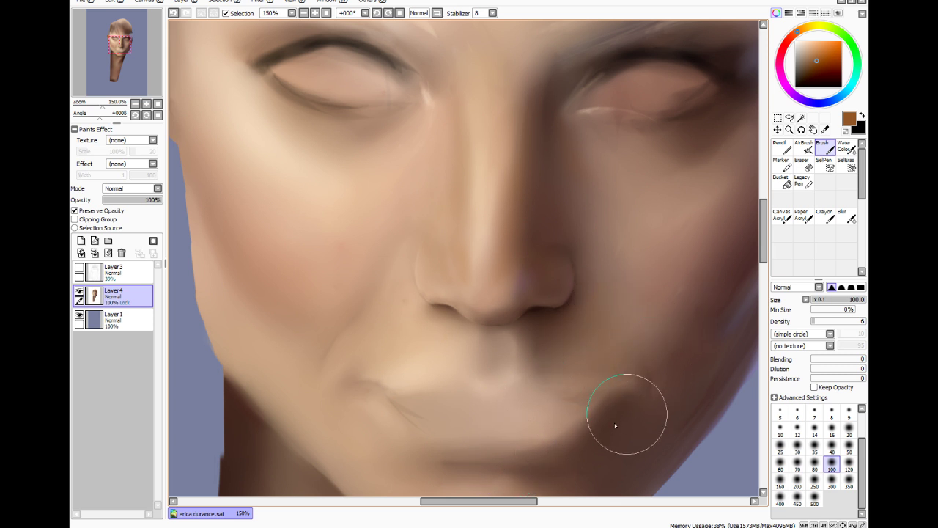
{"action": "key", "text": "ctrl+z"}
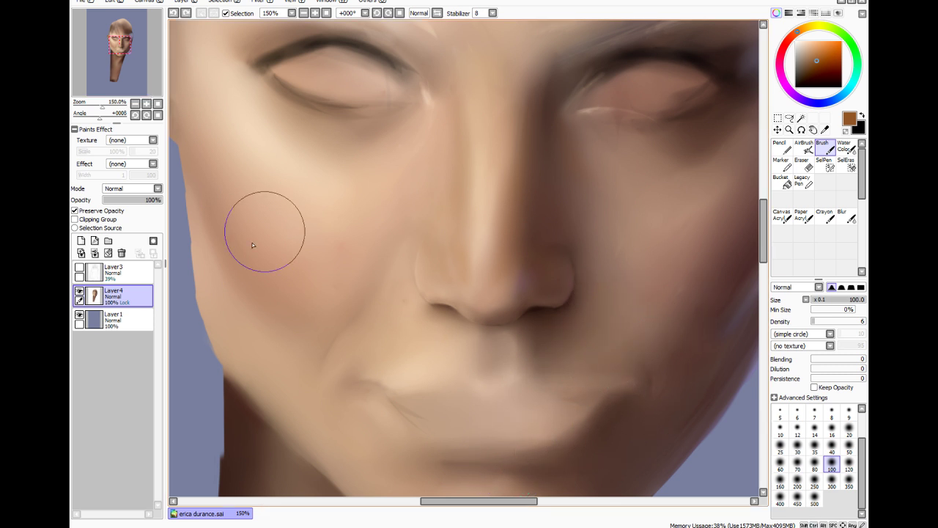
{"action": "left_click_drag", "start_coordinate": [292, 358], "coordinate": [344, 417]}
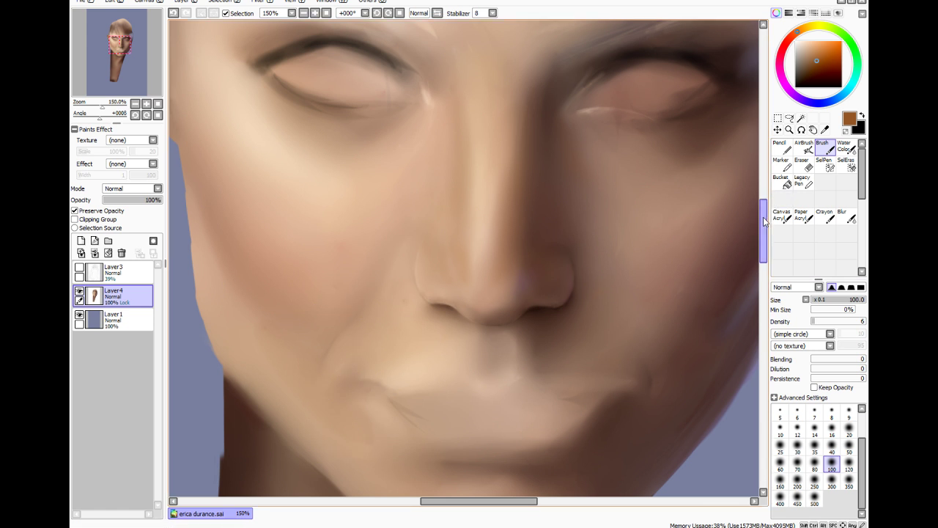
Show the sketch on Layer3 over the painted mouth and chin
{"action": "left_click_drag", "start_coordinate": [763, 208], "coordinate": [763, 233]}
{"action": "left_click", "coordinate": [79, 276]}
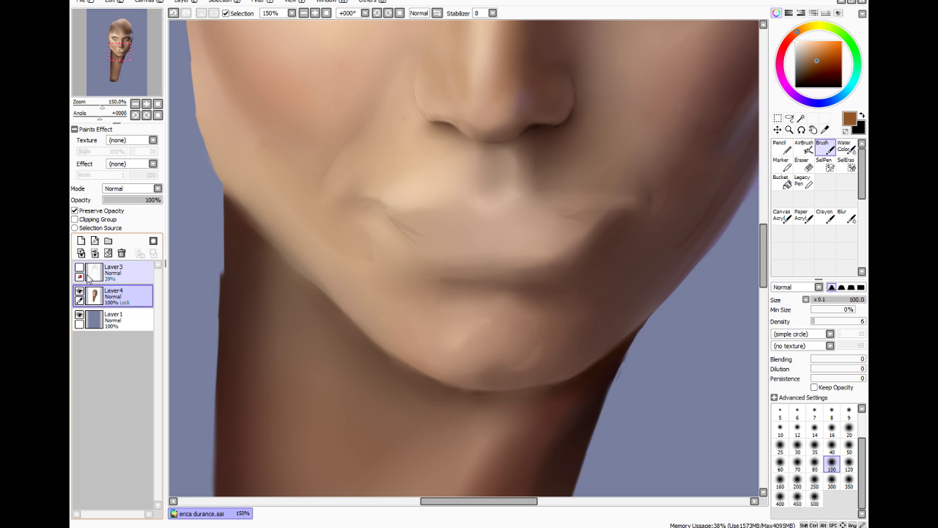
{"action": "left_click", "coordinate": [79, 268]}
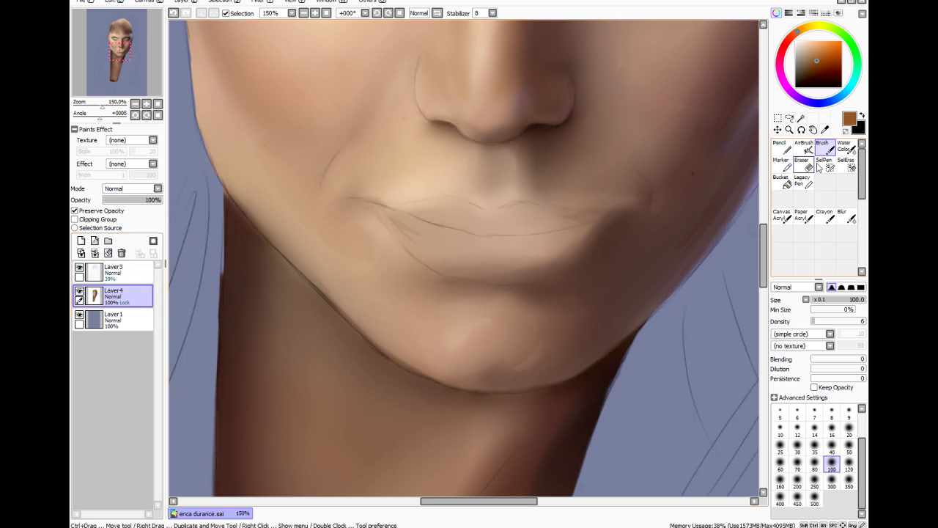
Refine the chin and jaw edge with skin tone sampled near the jaw, using the Brush at size 10
{"action": "left_click", "coordinate": [378, 329], "text": "alt"}
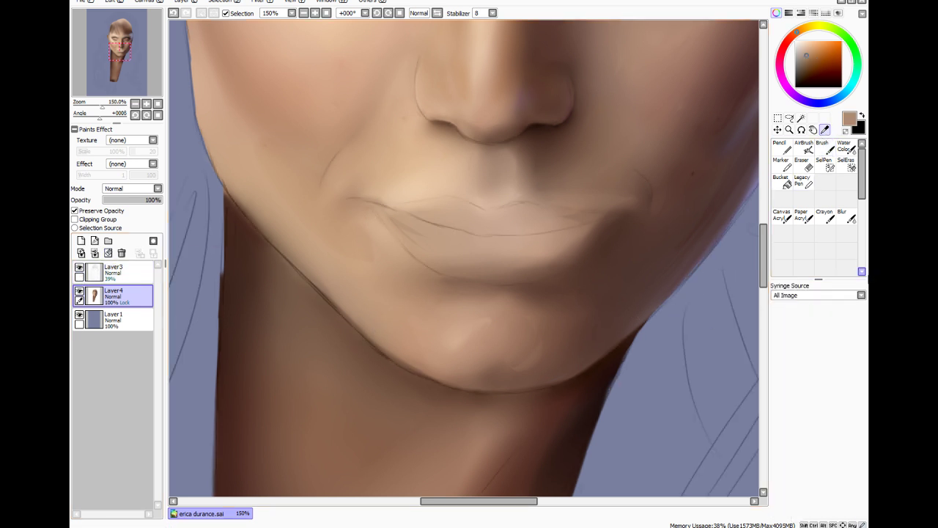
{"action": "left_click", "coordinate": [823, 147]}
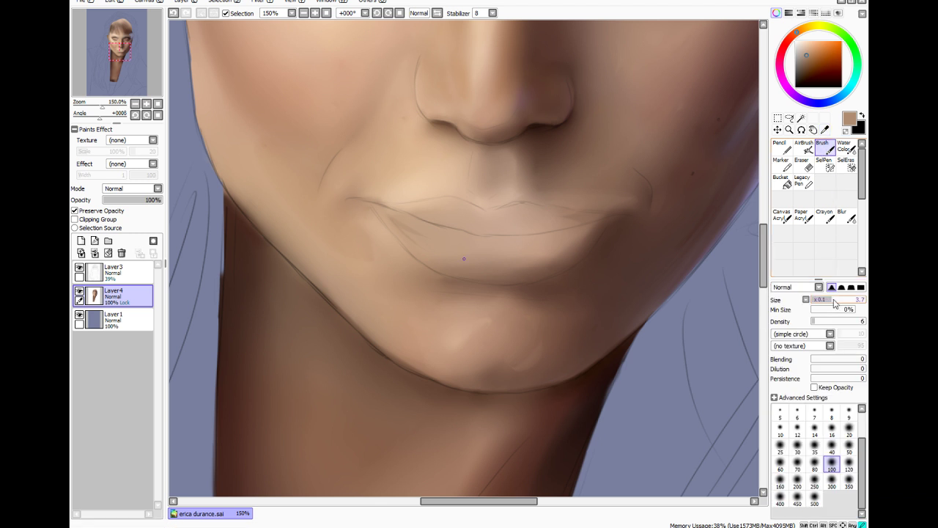
{"action": "left_click", "coordinate": [780, 428]}
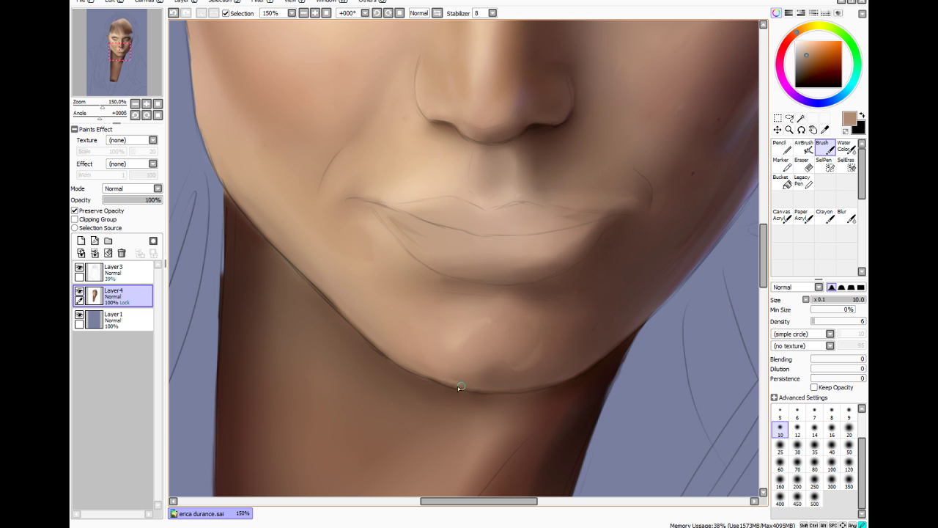
Smooth the chin highlight and jaw shading with Blur at size 14 and density 97
{"action": "left_click", "coordinate": [847, 216]}
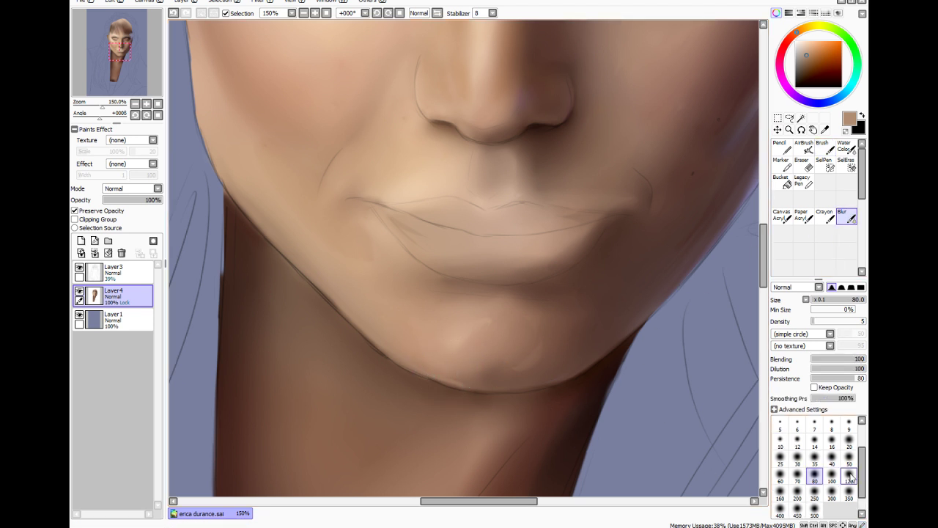
{"action": "left_click", "coordinate": [814, 441]}
{"action": "left_click_drag", "start_coordinate": [815, 321], "coordinate": [862, 321]}
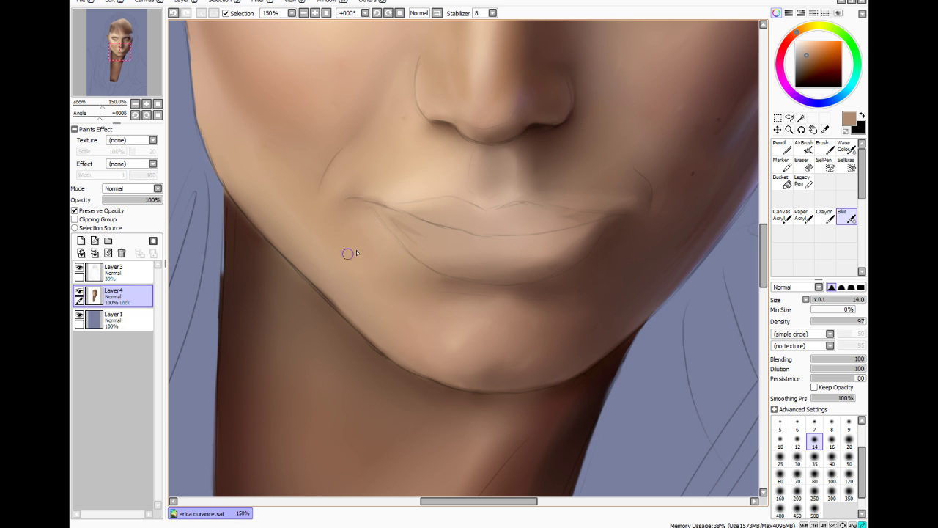
Glaze a dark orange-brown along the skin above the upper lip with the Brush at size 80, lowering its density to 3
{"action": "left_click", "coordinate": [823, 147]}
{"action": "left_click_drag", "start_coordinate": [817, 65], "coordinate": [823, 57]}
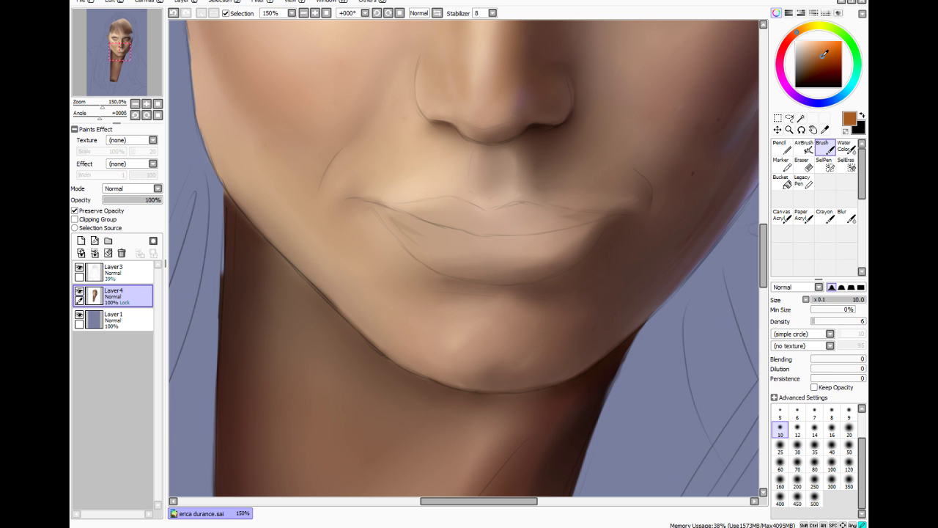
{"action": "left_click", "coordinate": [815, 464]}
{"action": "left_click_drag", "start_coordinate": [373, 183], "coordinate": [443, 199]}
{"action": "key", "text": "ctrl+z"}
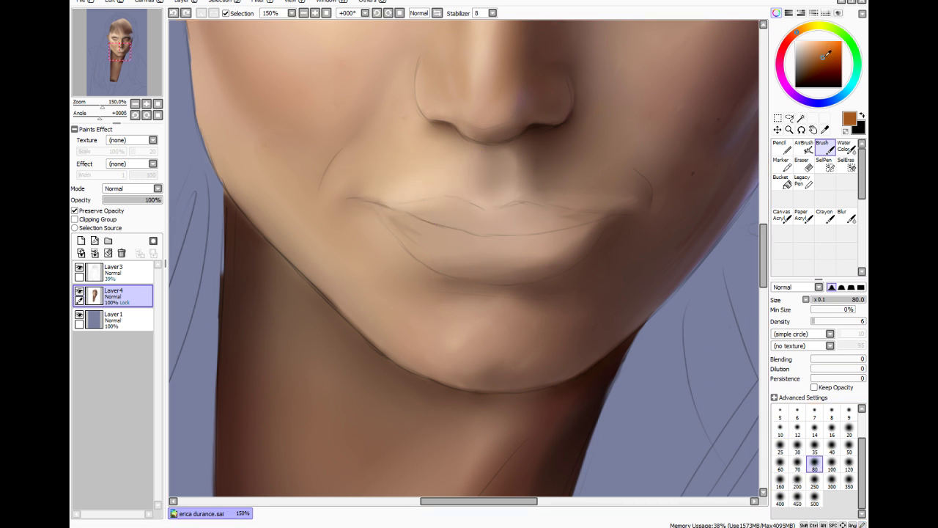
{"action": "left_click_drag", "start_coordinate": [823, 58], "coordinate": [820, 62]}
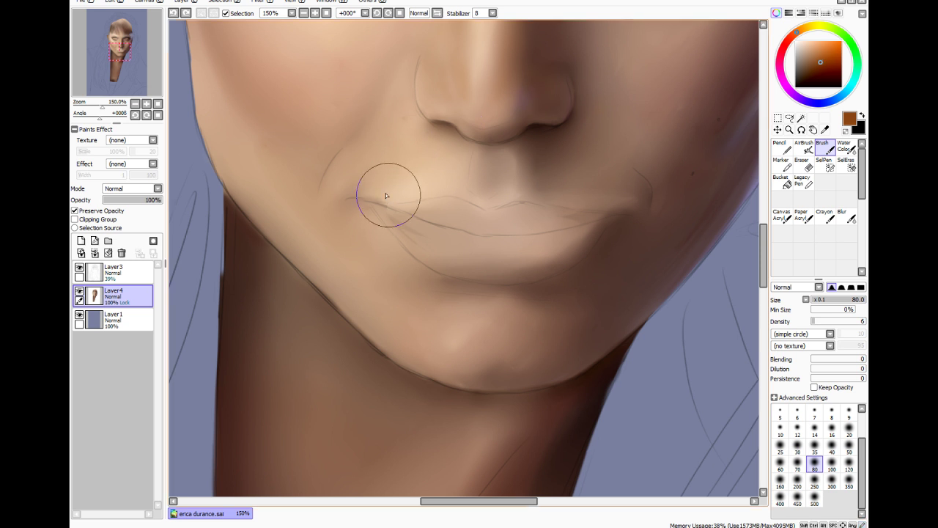
{"action": "left_click_drag", "start_coordinate": [389, 195], "coordinate": [458, 193]}
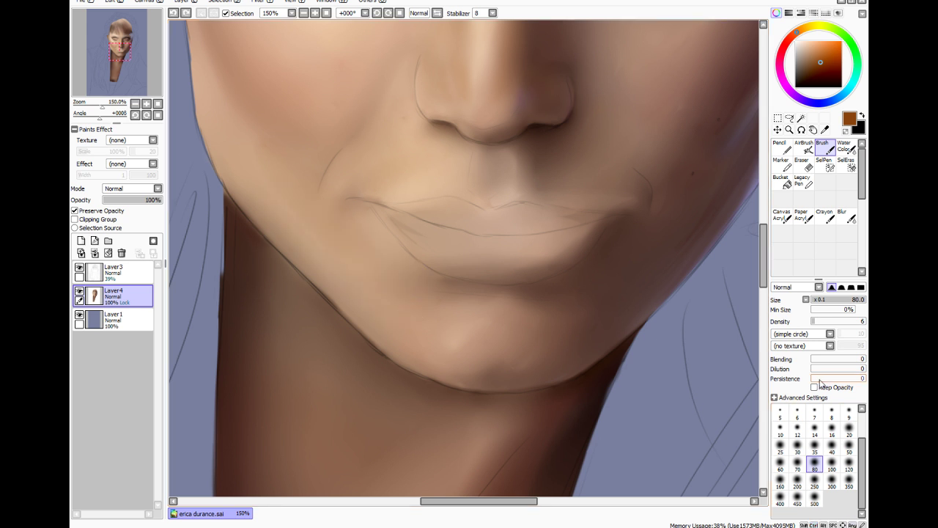
{"action": "left_click_drag", "start_coordinate": [816, 321], "coordinate": [813, 322]}
Draw a thin, very dark brown shadow line along the jaw edge above the neck with the Brush at size 7 and density 24
{"action": "left_click", "coordinate": [824, 129]}
{"action": "left_click", "coordinate": [317, 320]}
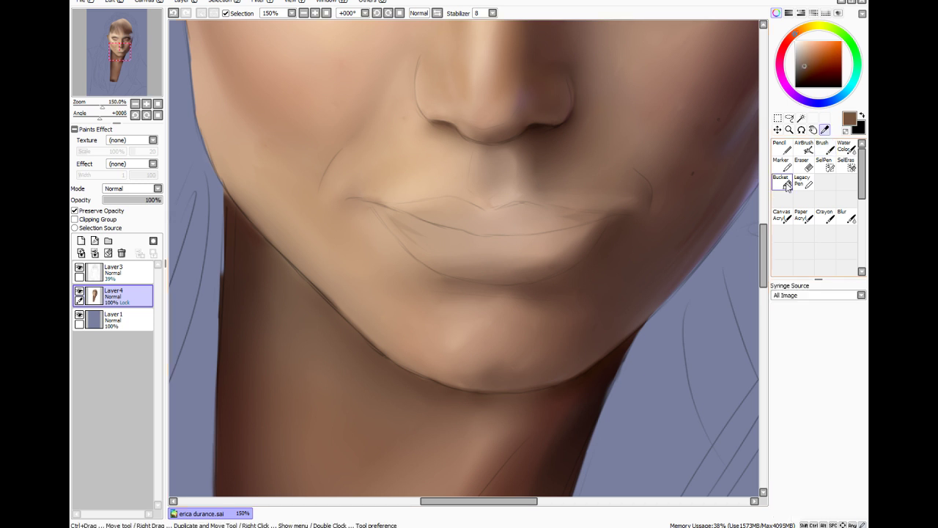
{"action": "left_click", "coordinate": [823, 146]}
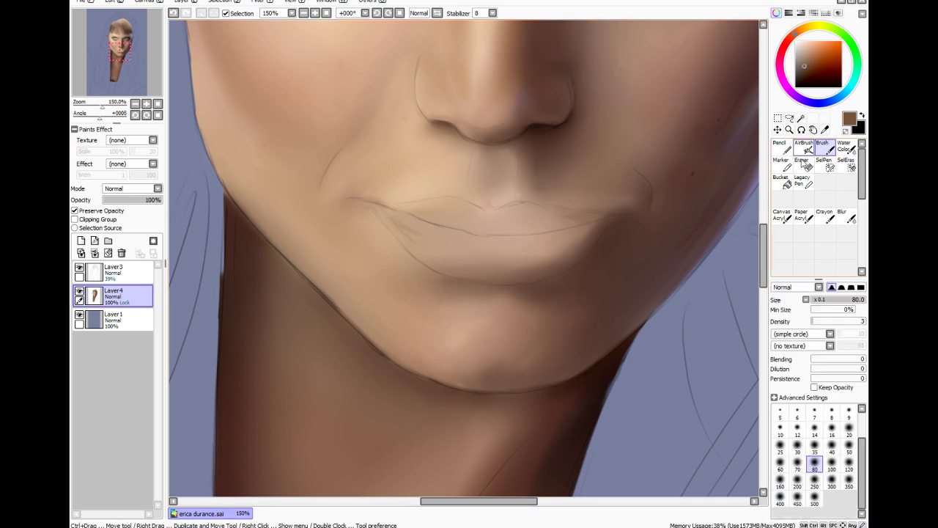
{"action": "left_click", "coordinate": [814, 412]}
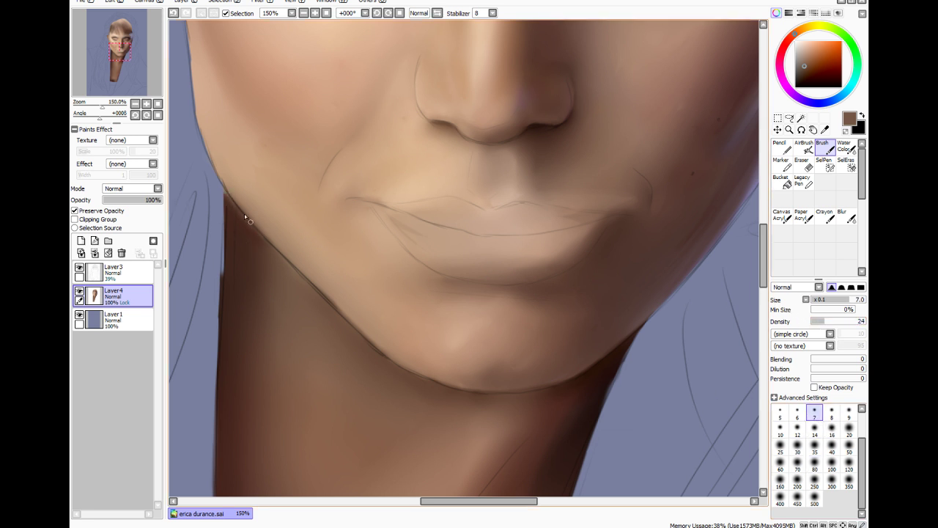
{"action": "left_click", "coordinate": [809, 77]}
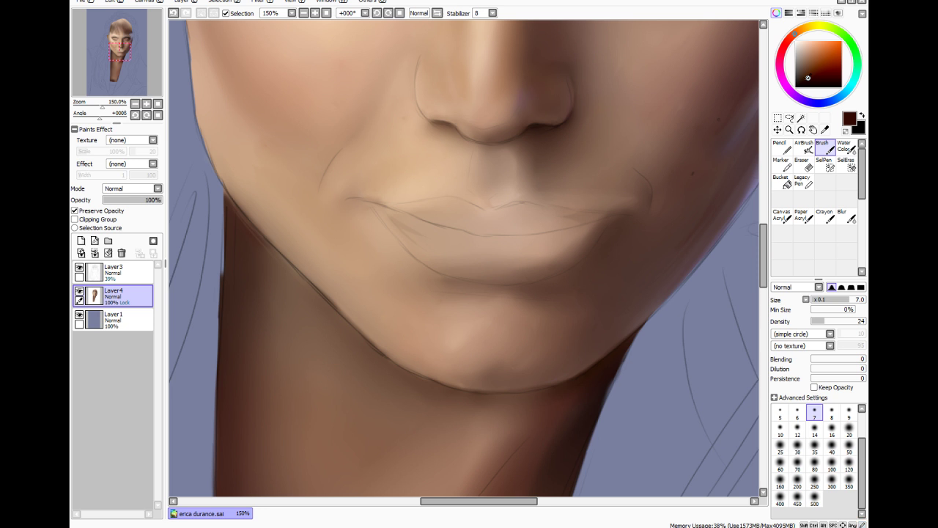
{"action": "left_click_drag", "start_coordinate": [218, 186], "coordinate": [225, 200]}
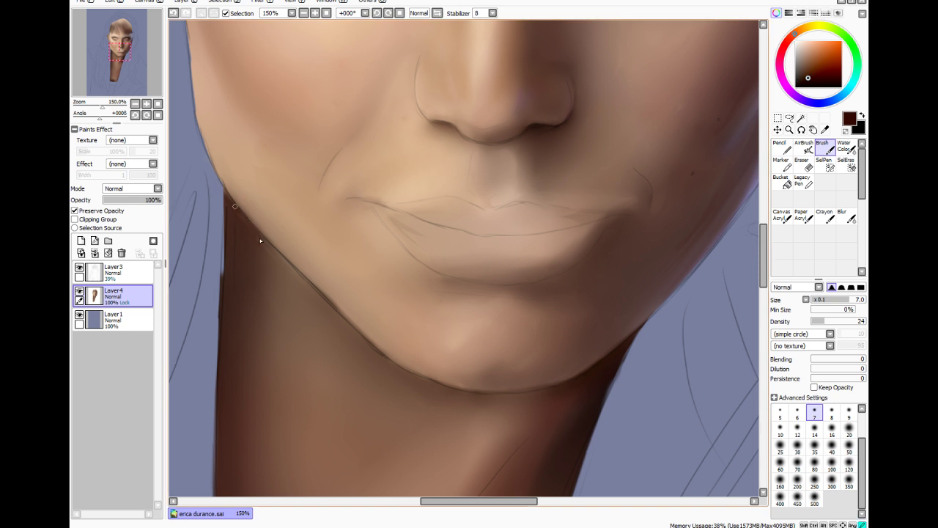
{"action": "left_click", "coordinate": [800, 81]}
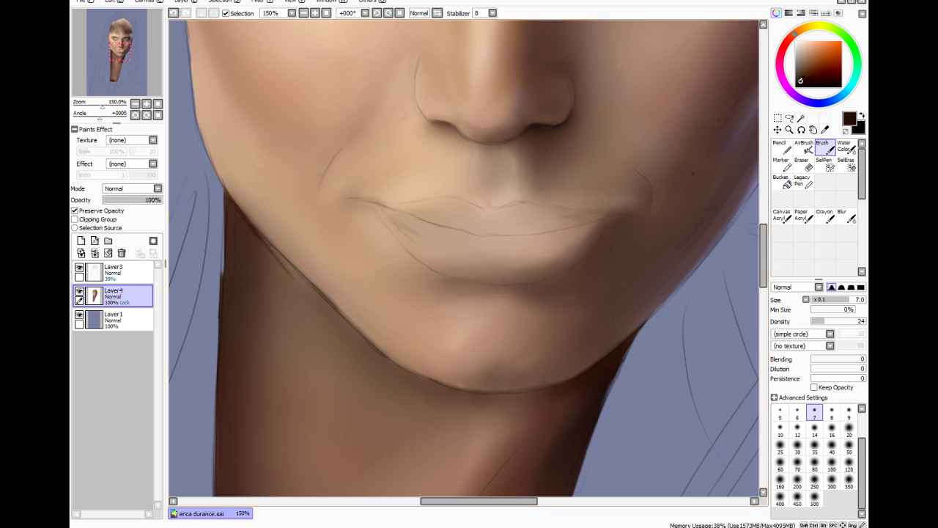
{"action": "left_click_drag", "start_coordinate": [223, 185], "coordinate": [276, 255]}
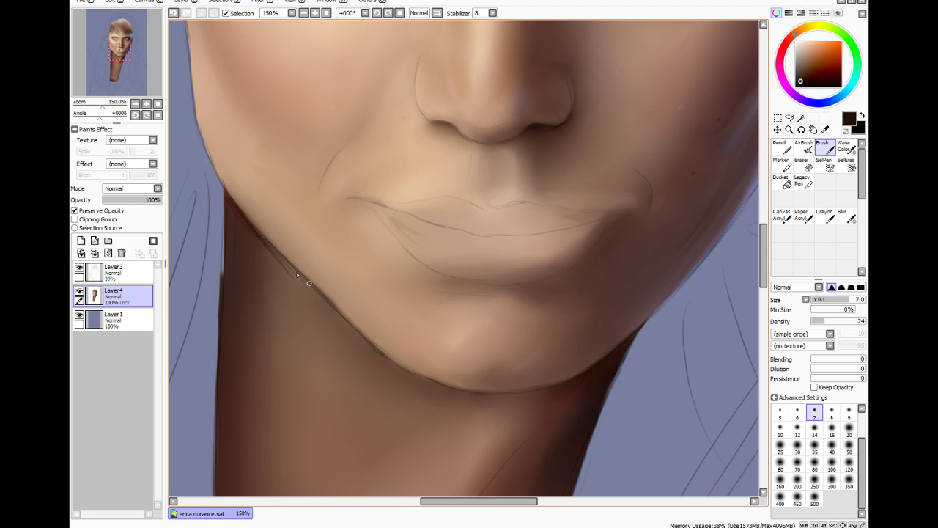
{"action": "left_click_drag", "start_coordinate": [316, 287], "coordinate": [392, 358]}
Compare the painting with and without the Layer3 sketch, then lower Layer3's opacity to 24% and make Layer4 active again
{"action": "left_click", "coordinate": [824, 130]}
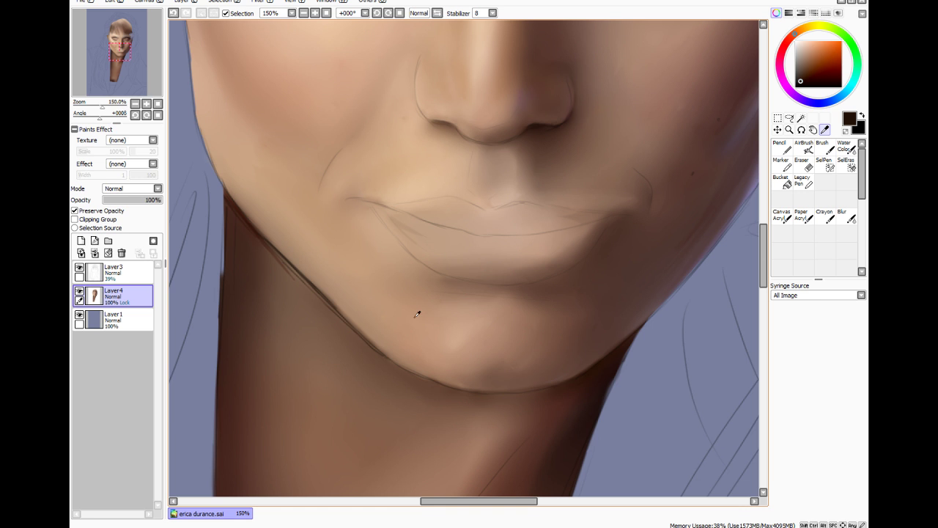
{"action": "left_click", "coordinate": [79, 268]}
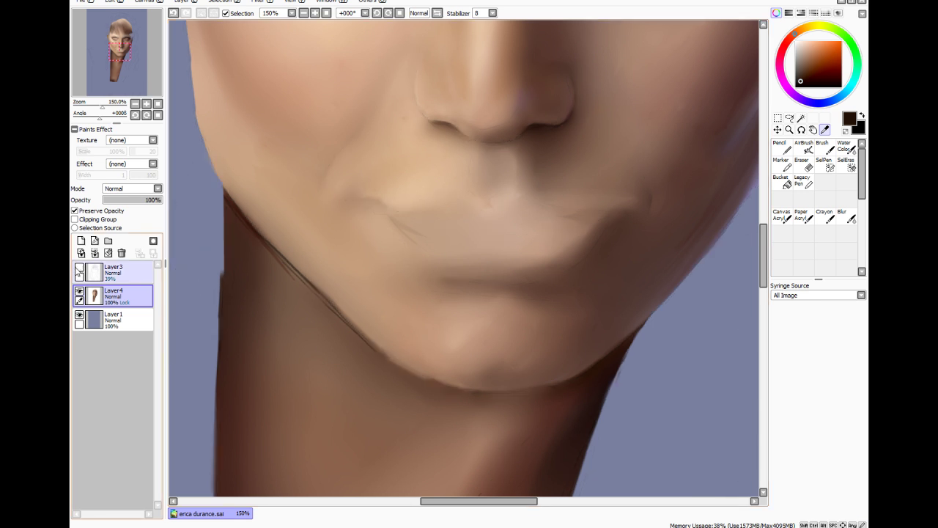
{"action": "left_click", "coordinate": [79, 269]}
{"action": "left_click", "coordinate": [80, 269]}
{"action": "left_click", "coordinate": [79, 268]}
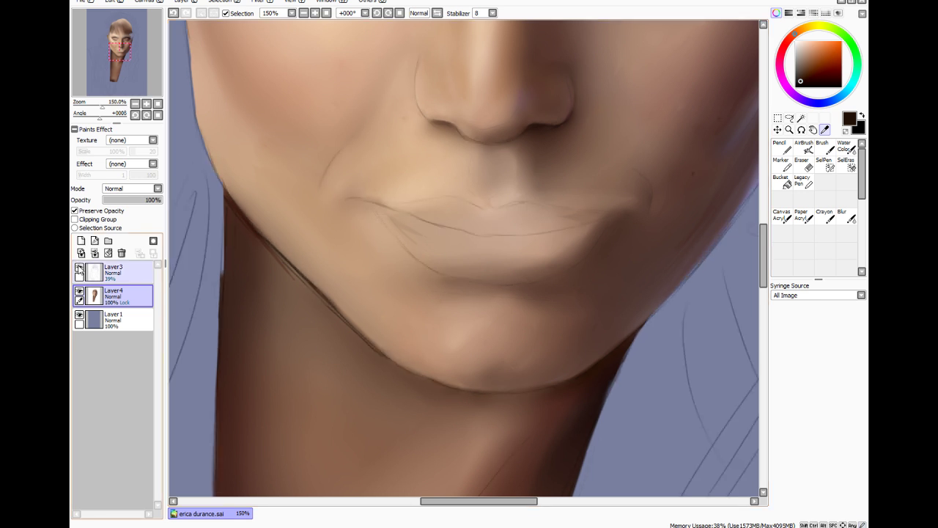
{"action": "left_click", "coordinate": [79, 268]}
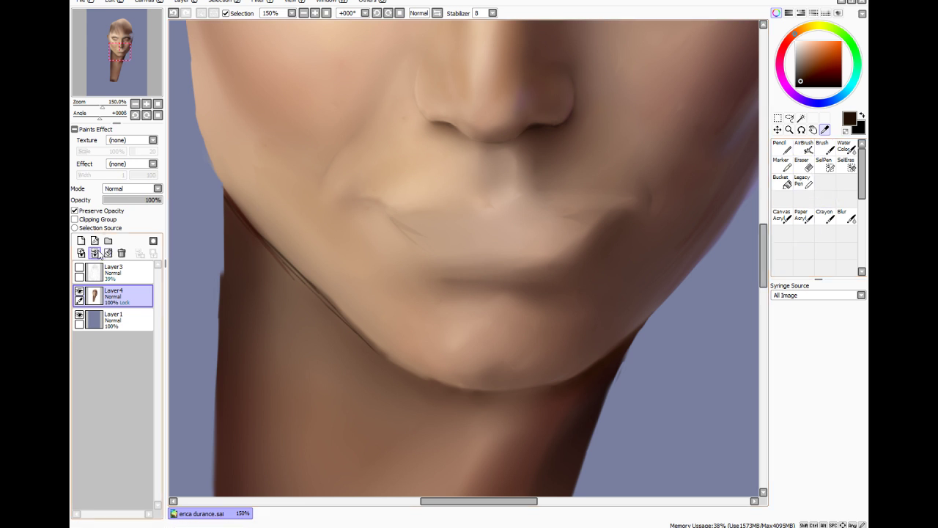
{"action": "left_click", "coordinate": [113, 272]}
{"action": "left_click", "coordinate": [79, 268]}
{"action": "mouse_move", "coordinate": [117, 203]}
{"action": "left_mouse_down"}
{"action": "mouse_move", "coordinate": [109, 206]}
{"action": "mouse_move", "coordinate": [119, 208]}
{"action": "left_mouse_up"}
{"action": "left_click", "coordinate": [116, 296]}
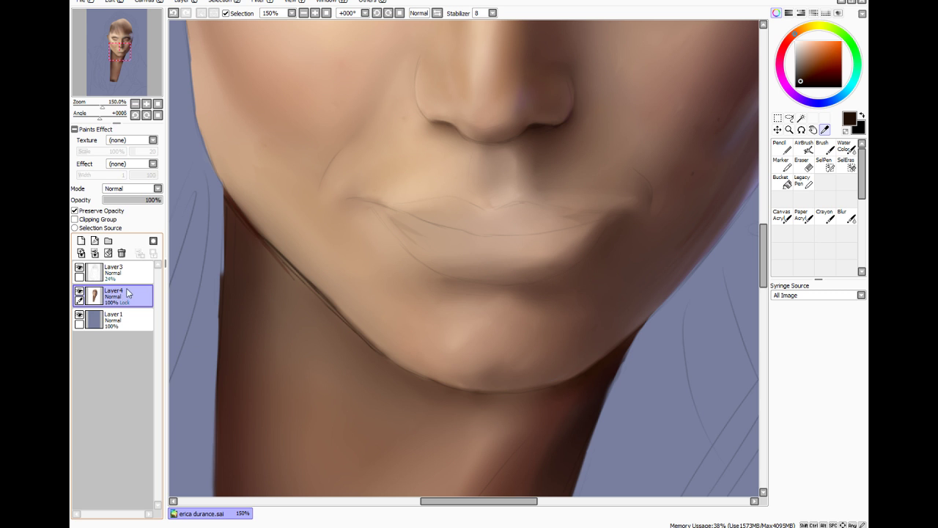
Soften the dark jaw line with skin tone sampled from the lower jaw, using the Brush at size 14
{"action": "left_click", "coordinate": [823, 147]}
{"action": "left_click", "coordinate": [825, 130]}
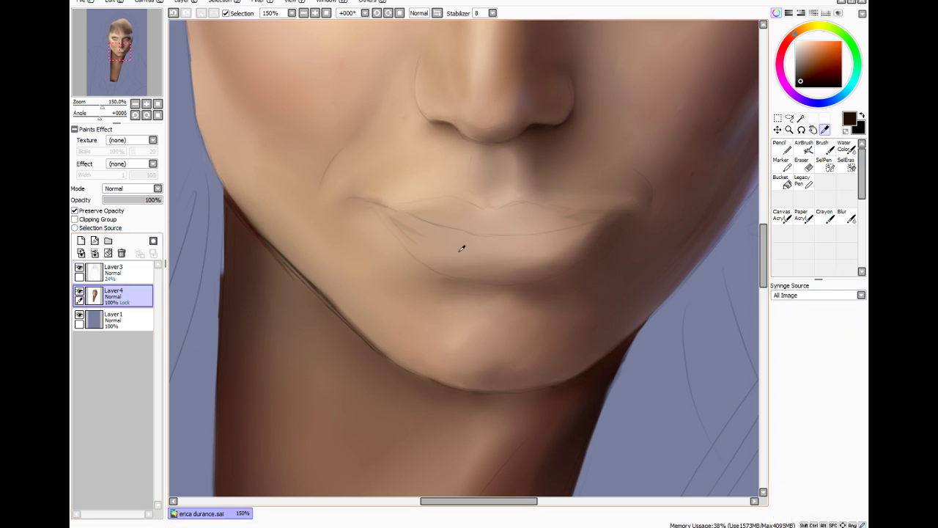
{"action": "left_click", "coordinate": [346, 298]}
{"action": "left_click", "coordinate": [823, 146]}
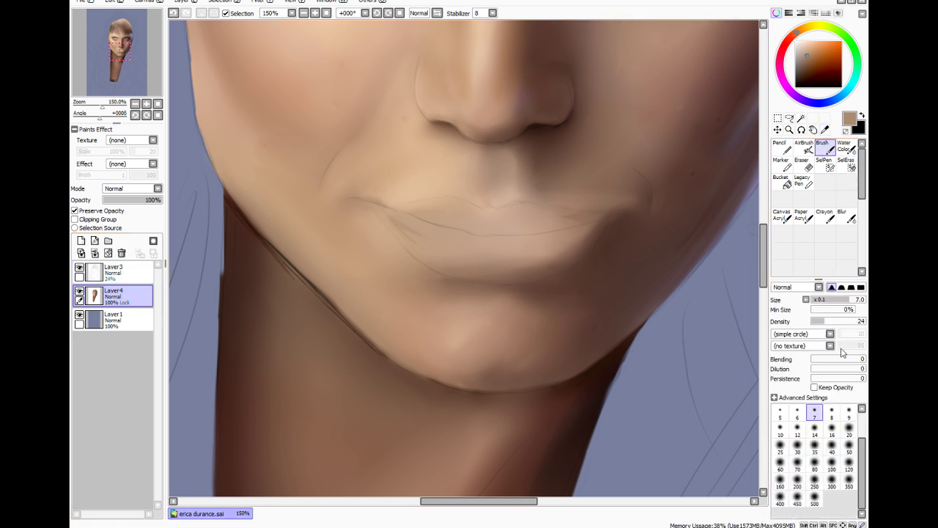
{"action": "left_click", "coordinate": [815, 429]}
{"action": "mouse_move", "coordinate": [283, 247]}
{"action": "left_mouse_down"}
{"action": "mouse_move", "coordinate": [344, 303]}
{"action": "mouse_move", "coordinate": [316, 279]}
{"action": "left_mouse_up"}
{"action": "left_click_drag", "start_coordinate": [333, 295], "coordinate": [371, 333]}
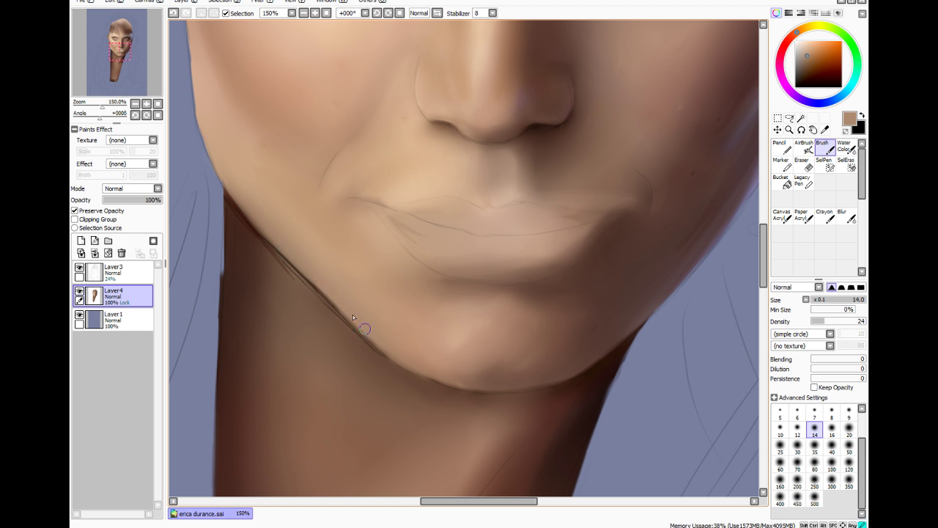
{"action": "mouse_move", "coordinate": [372, 336]}
{"action": "left_mouse_down"}
{"action": "mouse_move", "coordinate": [277, 225]}
{"action": "mouse_move", "coordinate": [352, 309]}
{"action": "mouse_move", "coordinate": [324, 285]}
{"action": "left_mouse_up"}
{"action": "mouse_move", "coordinate": [412, 360]}
{"action": "left_mouse_down"}
{"action": "mouse_move", "coordinate": [389, 349]}
{"action": "mouse_move", "coordinate": [437, 380]}
{"action": "mouse_move", "coordinate": [389, 347]}
{"action": "left_mouse_up"}
Shade beneath the chin with brown sampled just below its edge, and hide the Layer3 sketch while keeping Layer4 active
{"action": "left_click", "coordinate": [824, 130]}
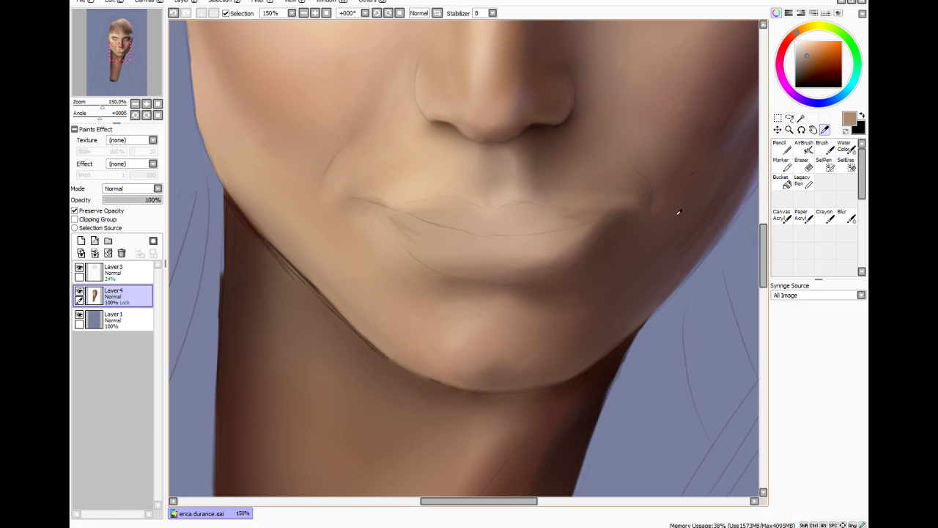
{"action": "left_click", "coordinate": [418, 384], "text": "alt"}
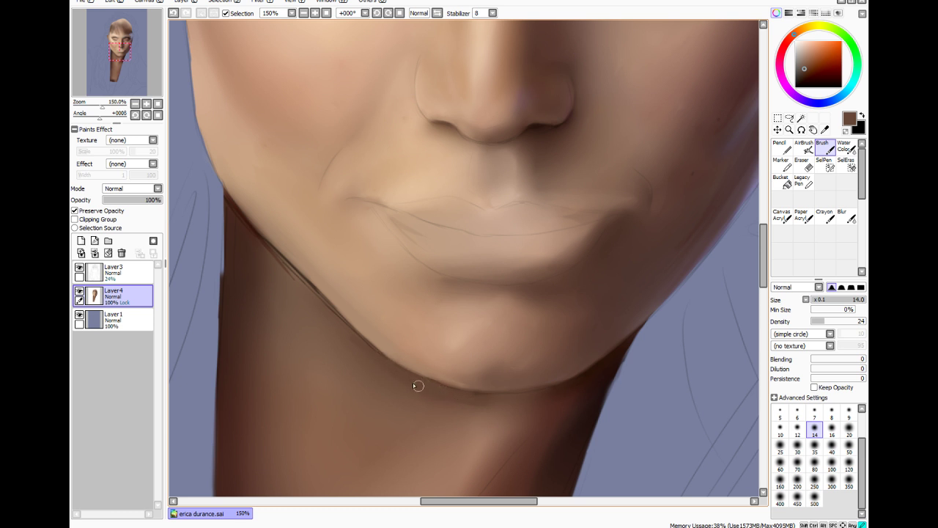
{"action": "left_click", "coordinate": [112, 273]}
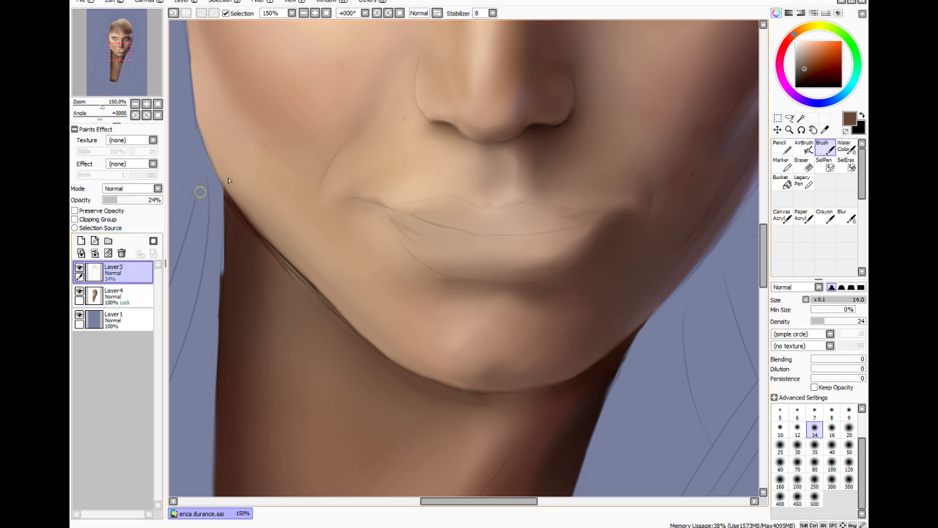
{"action": "left_click", "coordinate": [79, 269]}
{"action": "left_click", "coordinate": [110, 296]}
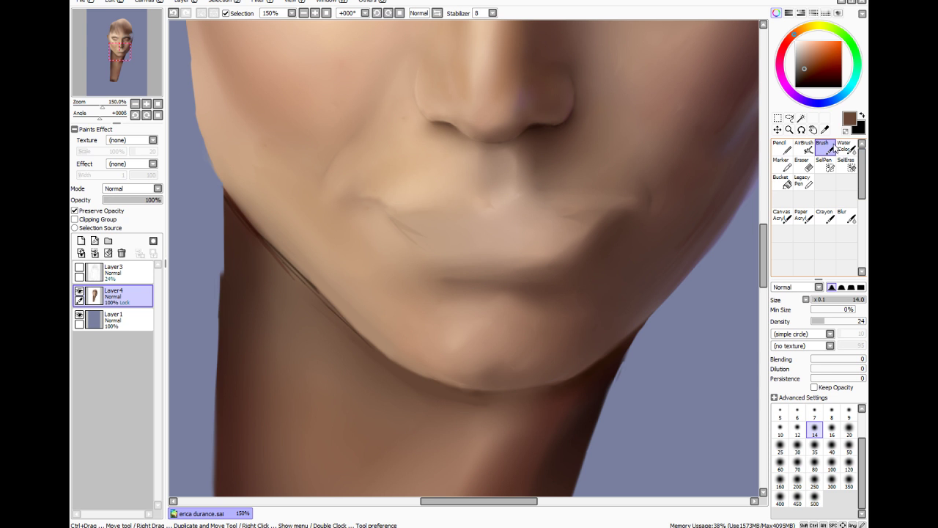
Darken the shadow under the chin with black, and switch the Brush to dark brown at density 5
{"action": "left_click_drag", "start_coordinate": [821, 61], "coordinate": [796, 87]}
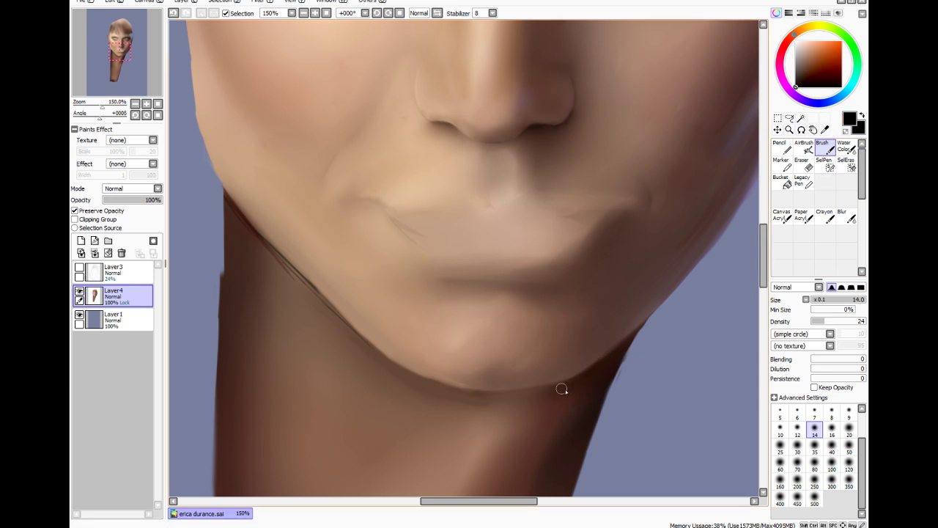
{"action": "mouse_move", "coordinate": [521, 392]}
{"action": "left_mouse_down"}
{"action": "mouse_move", "coordinate": [594, 367]}
{"action": "mouse_move", "coordinate": [583, 378]}
{"action": "left_mouse_up"}
{"action": "left_click", "coordinate": [806, 74]}
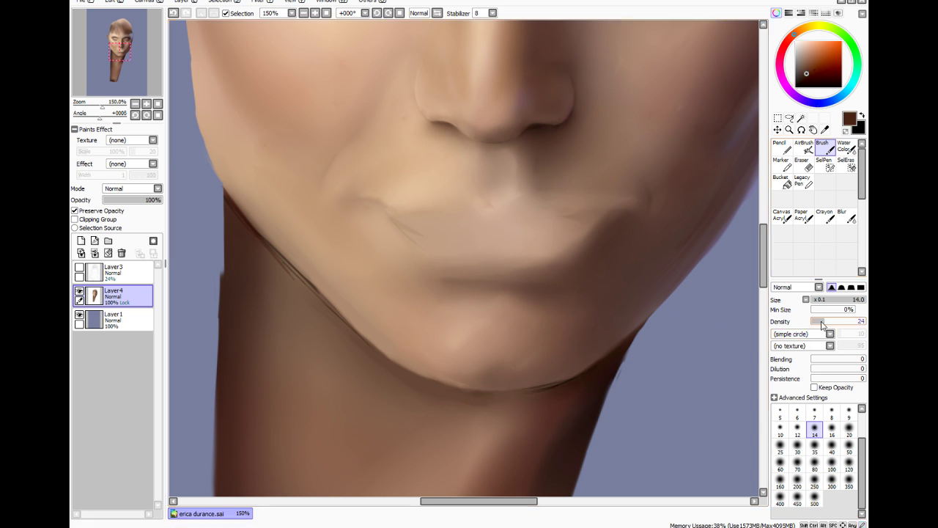
{"action": "left_click_drag", "start_coordinate": [824, 322], "coordinate": [813, 323]}
{"action": "left_click", "coordinate": [805, 77]}
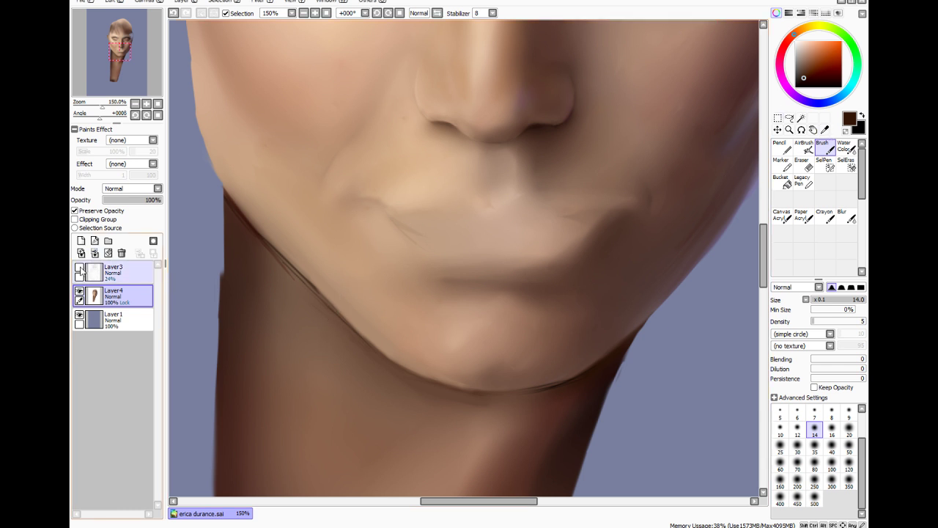
Smooth the chin and jaw shadow edge with Blur at size 10, and blend the neck shading below the chin at size 35
{"action": "left_click", "coordinate": [847, 217]}
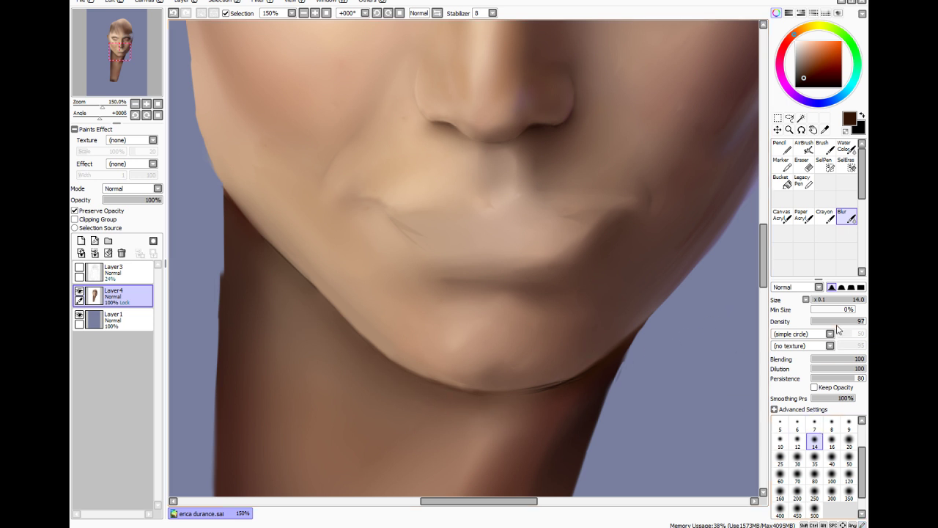
{"action": "left_click", "coordinate": [780, 440]}
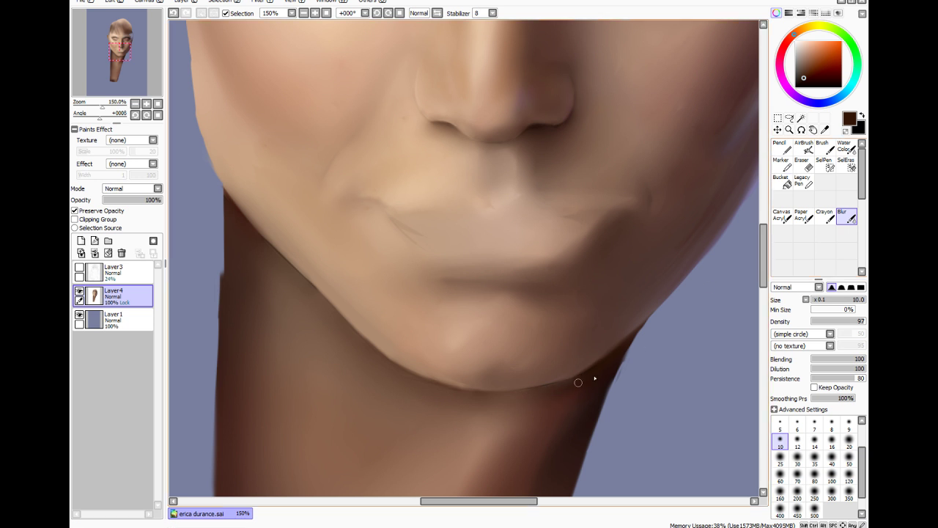
{"action": "left_click", "coordinate": [822, 146]}
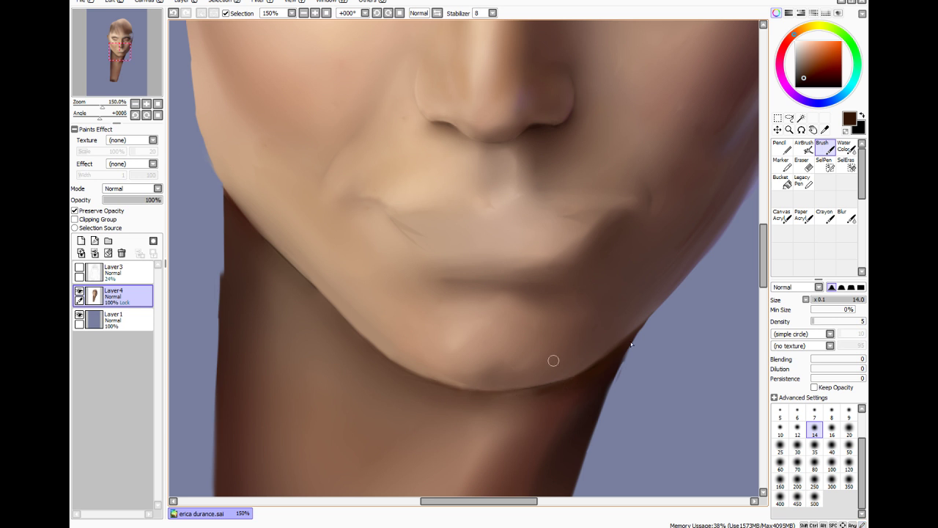
{"action": "left_click", "coordinate": [844, 216]}
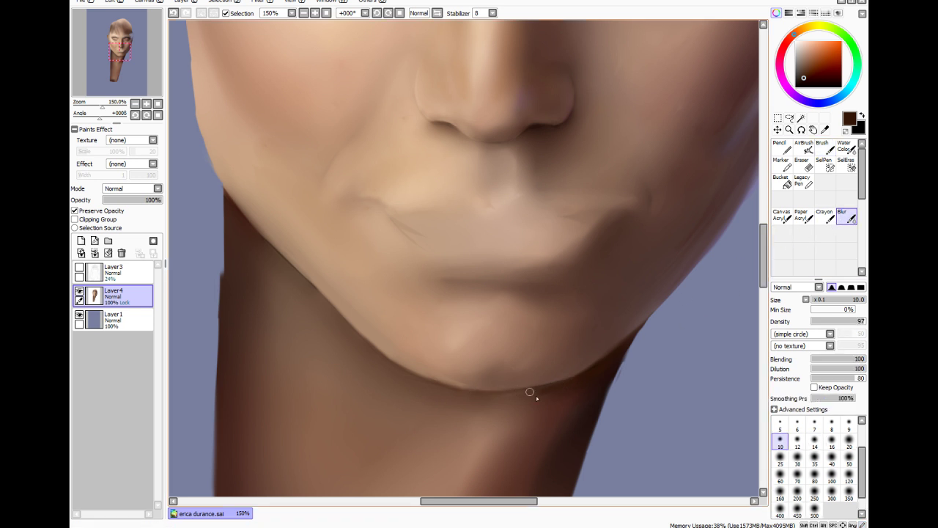
{"action": "left_click", "coordinate": [814, 457]}
{"action": "mouse_move", "coordinate": [529, 404]}
{"action": "left_mouse_down"}
{"action": "mouse_move", "coordinate": [506, 415]}
{"action": "mouse_move", "coordinate": [597, 383]}
{"action": "mouse_move", "coordinate": [563, 398]}
{"action": "mouse_move", "coordinate": [561, 425]}
{"action": "mouse_move", "coordinate": [535, 464]}
{"action": "left_mouse_up"}
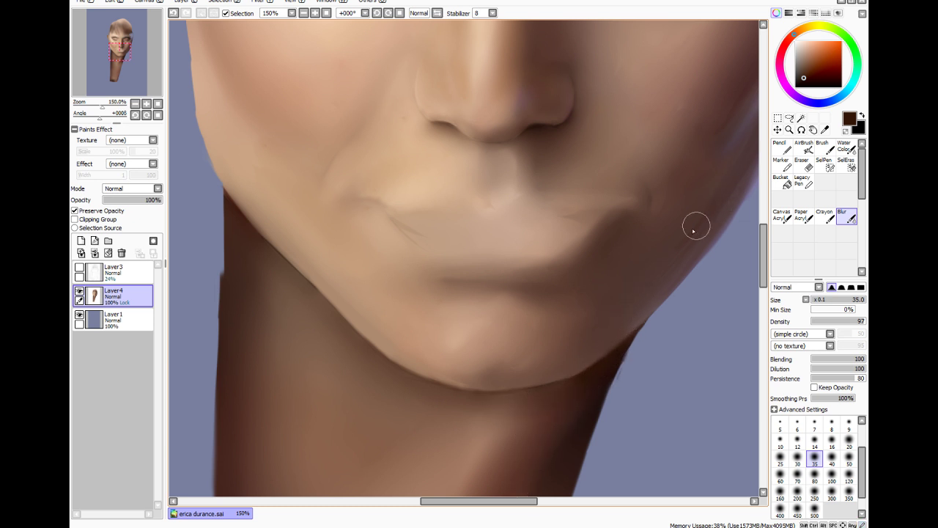
Refine the chin and jaw edge with skin tone sampled from the lower chin, using the Brush at size 7 and density 5
{"action": "left_click", "coordinate": [822, 147]}
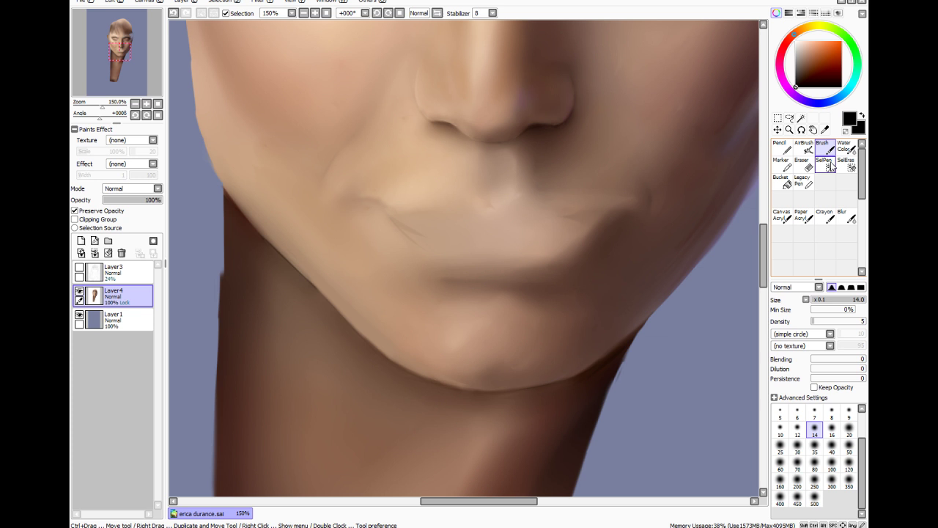
{"action": "left_click", "coordinate": [825, 129]}
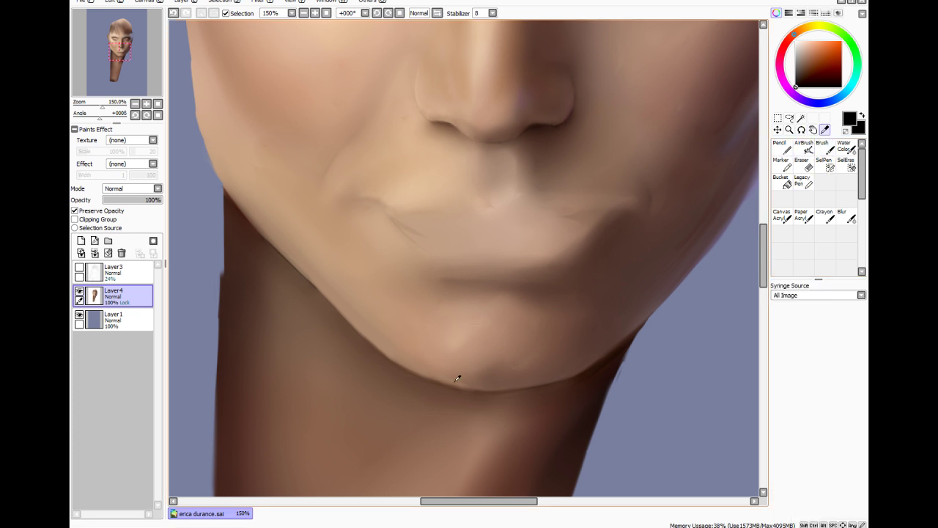
{"action": "left_click", "coordinate": [458, 378]}
{"action": "left_click", "coordinate": [823, 147]}
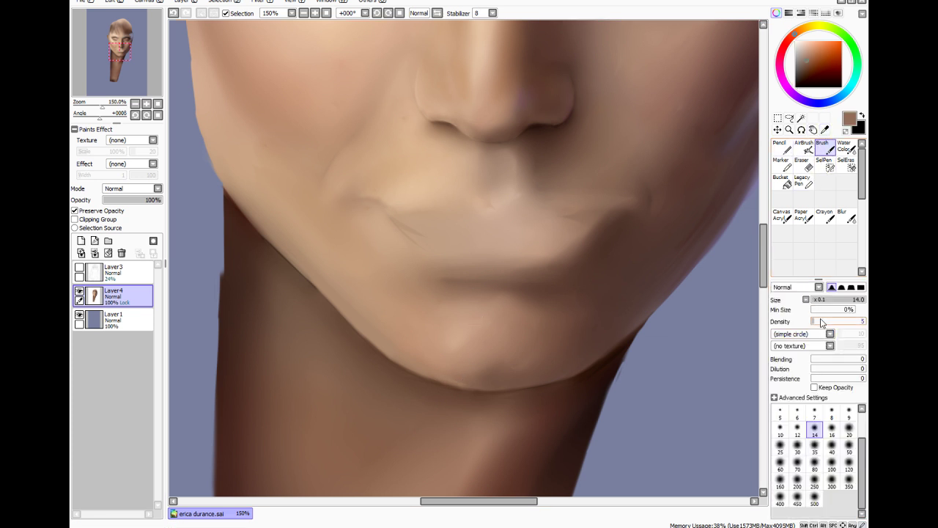
{"action": "left_click", "coordinate": [814, 413]}
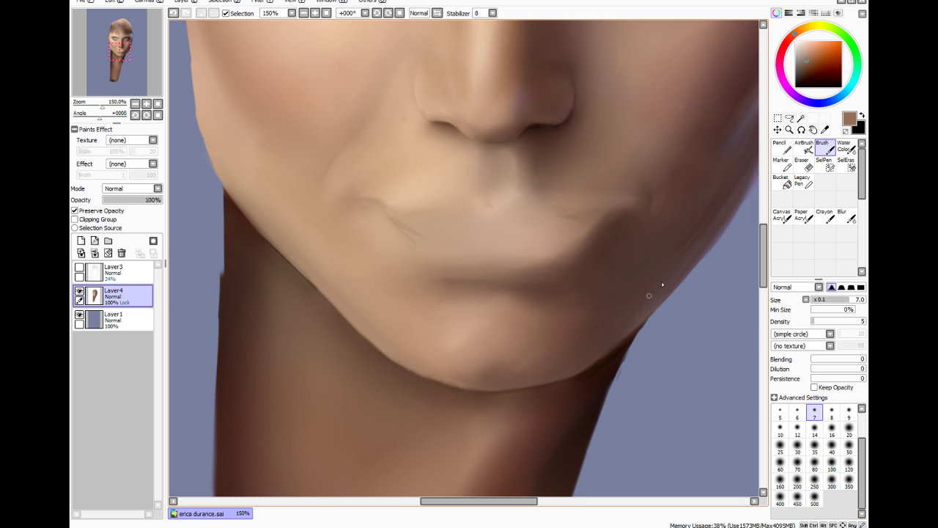
Smooth the edge between the jaw and neck shadow with Blur, alternating between sizes 7 and 35
{"action": "scroll", "coordinate": [760, 261], "scroll_direction": "up", "scroll_amount": 1}
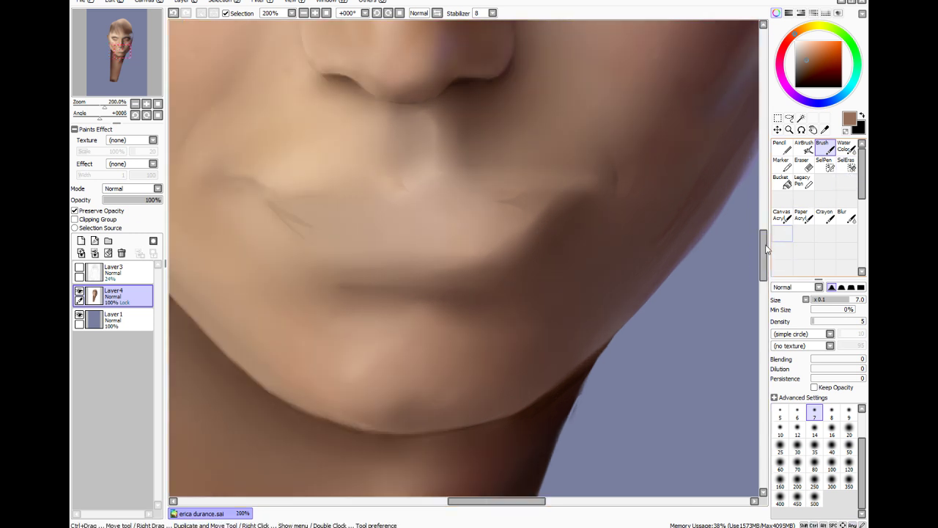
{"action": "left_click_drag", "start_coordinate": [514, 501], "coordinate": [490, 503]}
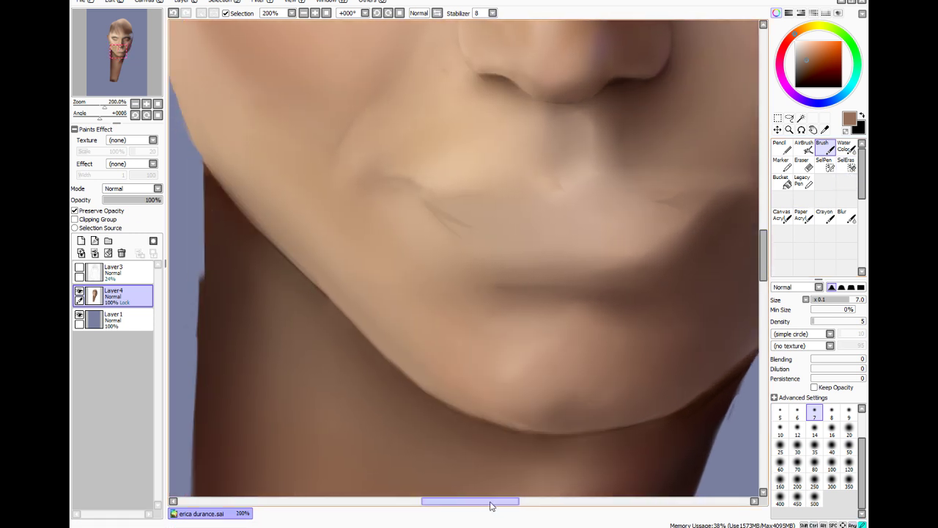
{"action": "left_click", "coordinate": [841, 220]}
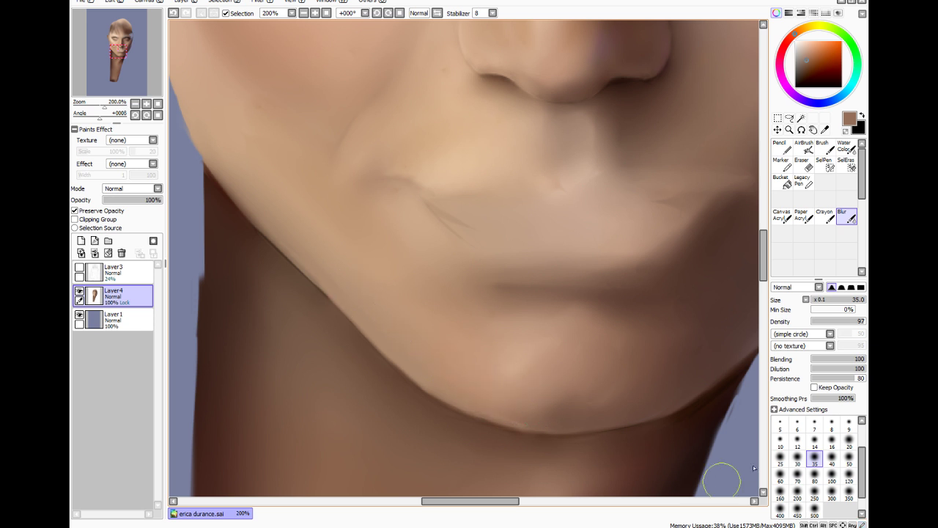
{"action": "left_click", "coordinate": [814, 423]}
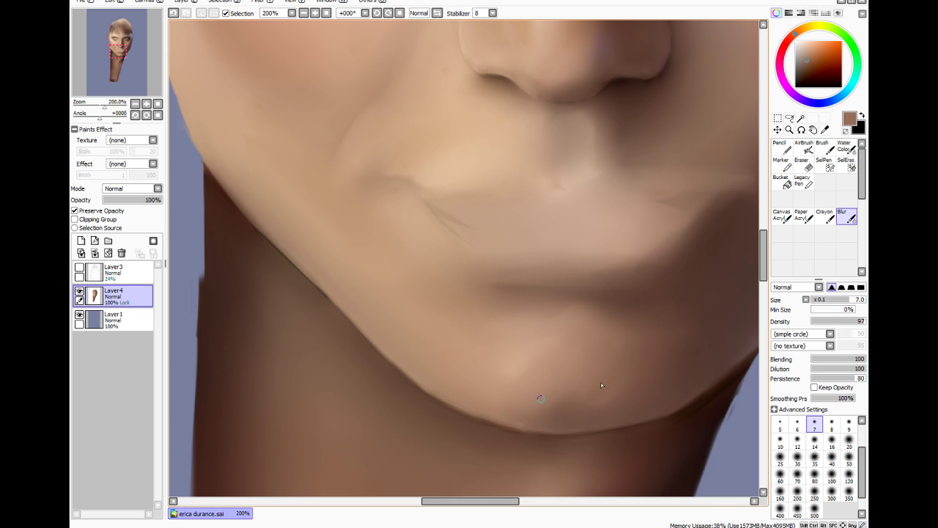
{"action": "left_click", "coordinate": [814, 456]}
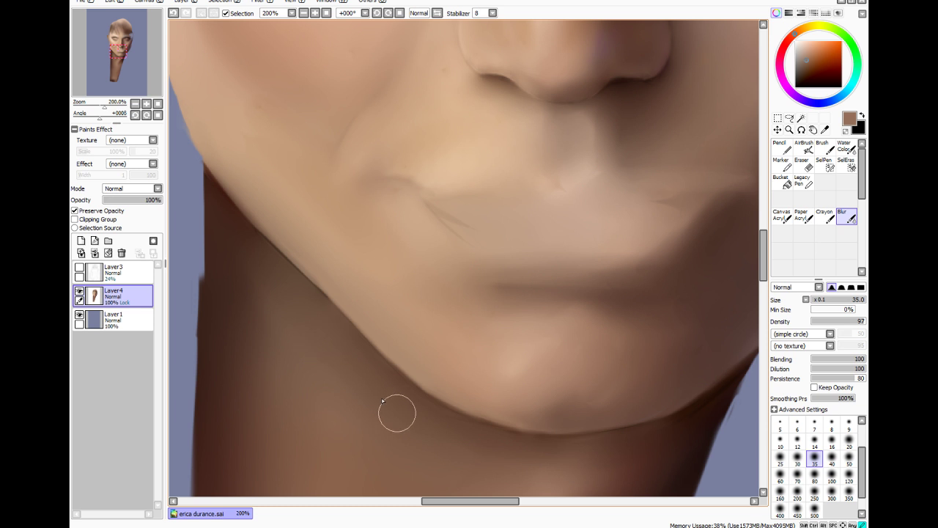
{"action": "left_click", "coordinate": [814, 422]}
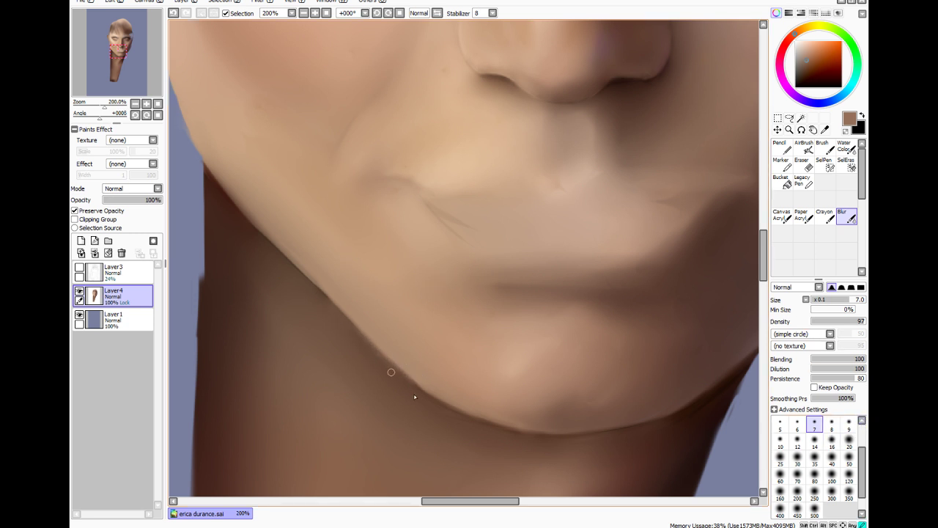
Darken the shadow line beneath the lit side of the jaw in very dark brown, using the Brush at size 7 and density 5
{"action": "left_click", "coordinate": [807, 75]}
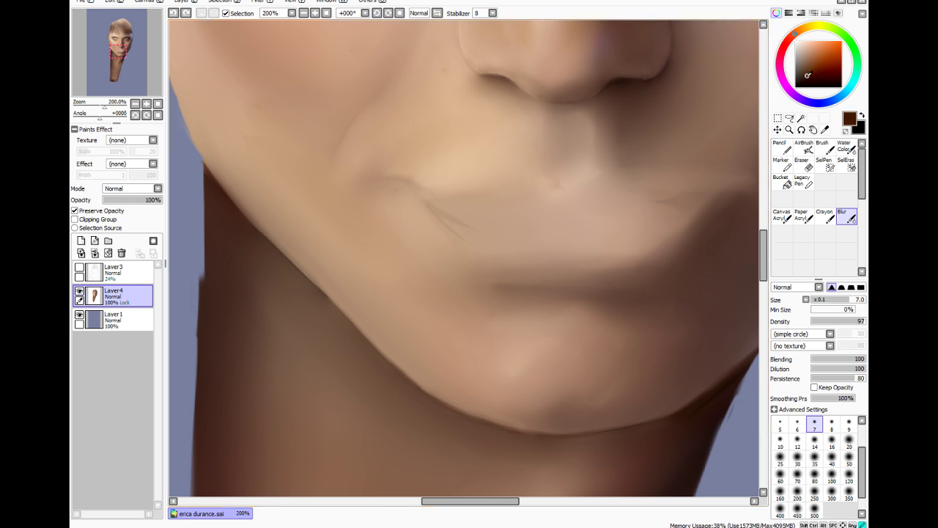
{"action": "left_click_drag", "start_coordinate": [807, 75], "coordinate": [804, 81]}
{"action": "left_click", "coordinate": [823, 147]}
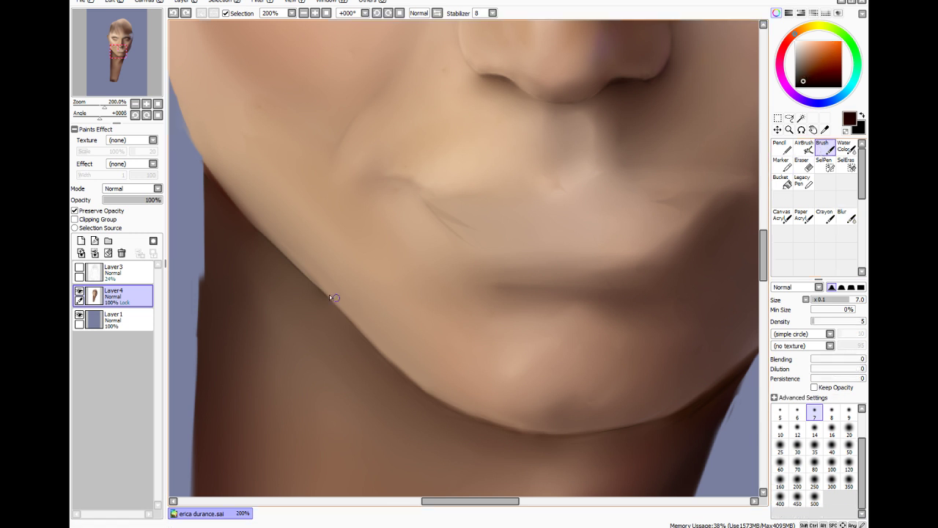
{"action": "left_click_drag", "start_coordinate": [336, 297], "coordinate": [381, 352]}
{"action": "left_click_drag", "start_coordinate": [312, 287], "coordinate": [390, 365]}
{"action": "mouse_move", "coordinate": [329, 306]}
{"action": "left_mouse_down"}
{"action": "mouse_move", "coordinate": [436, 402]}
{"action": "mouse_move", "coordinate": [358, 335]}
{"action": "mouse_move", "coordinate": [388, 363]}
{"action": "left_mouse_up"}
{"action": "mouse_move", "coordinate": [343, 319]}
{"action": "left_mouse_down"}
{"action": "mouse_move", "coordinate": [391, 364]}
{"action": "mouse_move", "coordinate": [344, 318]}
{"action": "mouse_move", "coordinate": [391, 373]}
{"action": "mouse_move", "coordinate": [342, 314]}
{"action": "mouse_move", "coordinate": [429, 404]}
{"action": "mouse_move", "coordinate": [391, 370]}
{"action": "mouse_move", "coordinate": [508, 434]}
{"action": "mouse_move", "coordinate": [412, 383]}
{"action": "mouse_move", "coordinate": [521, 424]}
{"action": "mouse_move", "coordinate": [485, 426]}
{"action": "mouse_move", "coordinate": [533, 423]}
{"action": "mouse_move", "coordinate": [541, 436]}
{"action": "mouse_move", "coordinate": [583, 435]}
{"action": "mouse_move", "coordinate": [486, 422]}
{"action": "mouse_move", "coordinate": [425, 398]}
{"action": "left_mouse_up"}
Compare the jawline with the Layer3 sketch by toggling its visibility, leaving it hidden and Layer4 active
{"action": "left_click", "coordinate": [110, 270]}
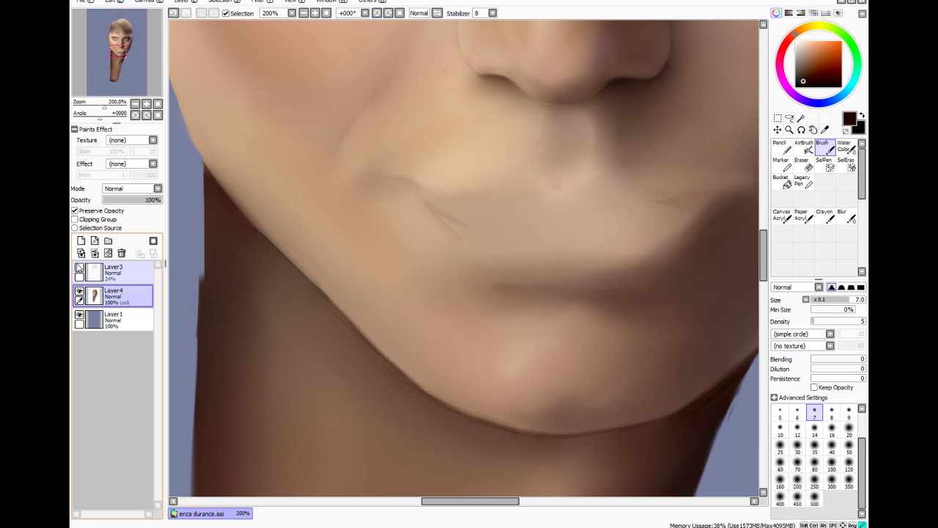
{"action": "left_click", "coordinate": [79, 267]}
{"action": "left_click", "coordinate": [79, 267]}
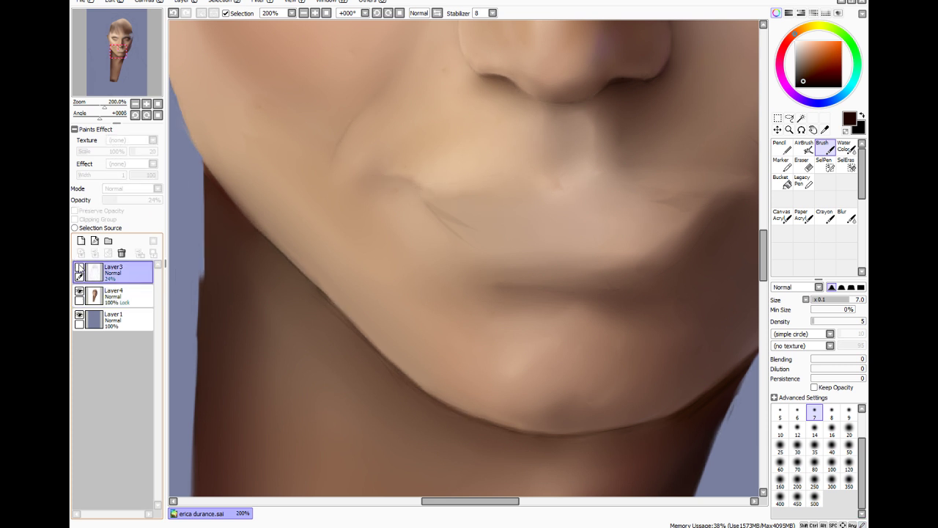
{"action": "left_click", "coordinate": [79, 267]}
{"action": "left_click", "coordinate": [79, 267]}
{"action": "left_click", "coordinate": [110, 293]}
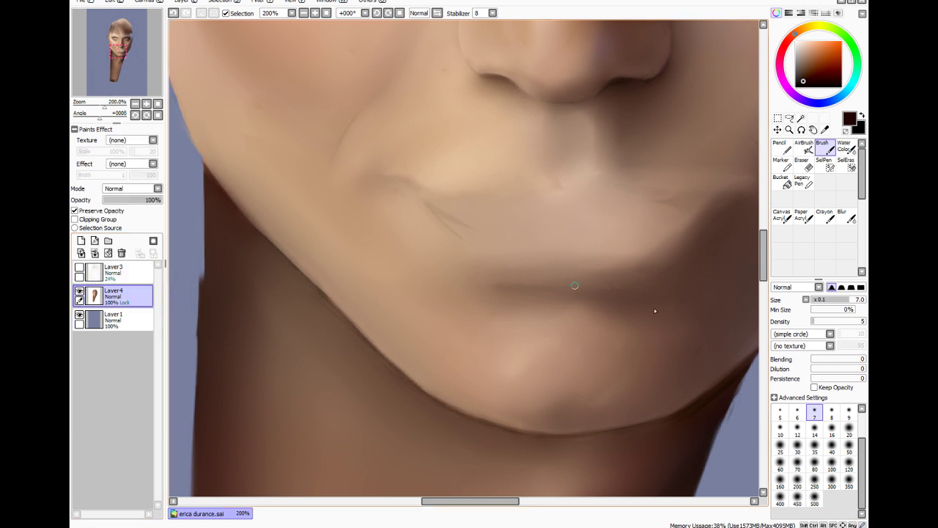
Refine the chin's lower edge with brown sampled from the shaded lower chin, using the Brush at size 7 and density 27
{"action": "left_click", "coordinate": [825, 129]}
{"action": "left_click", "coordinate": [643, 417]}
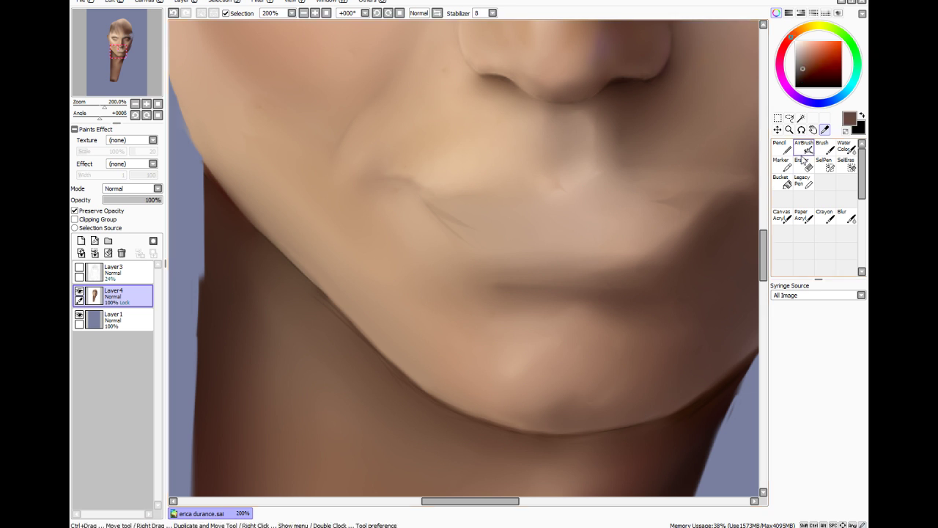
{"action": "left_click", "coordinate": [822, 147]}
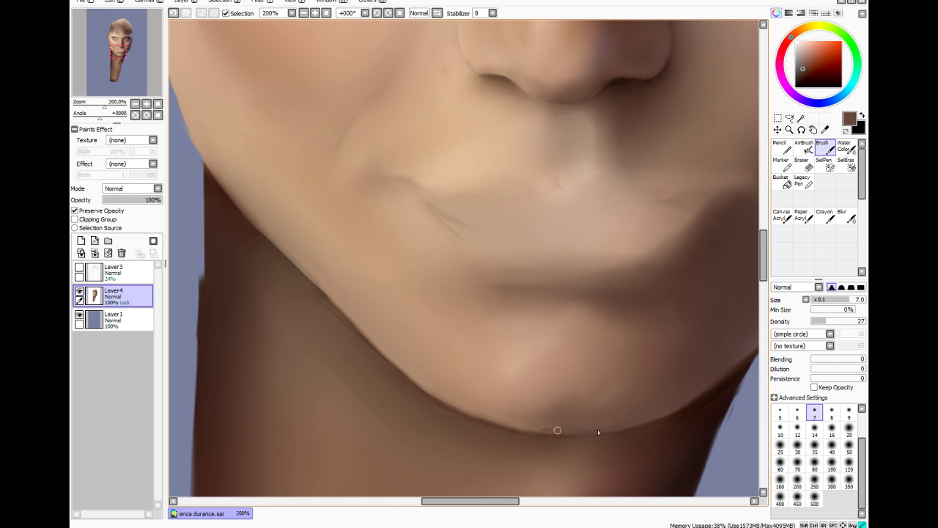
{"action": "left_click", "coordinate": [86, 268]}
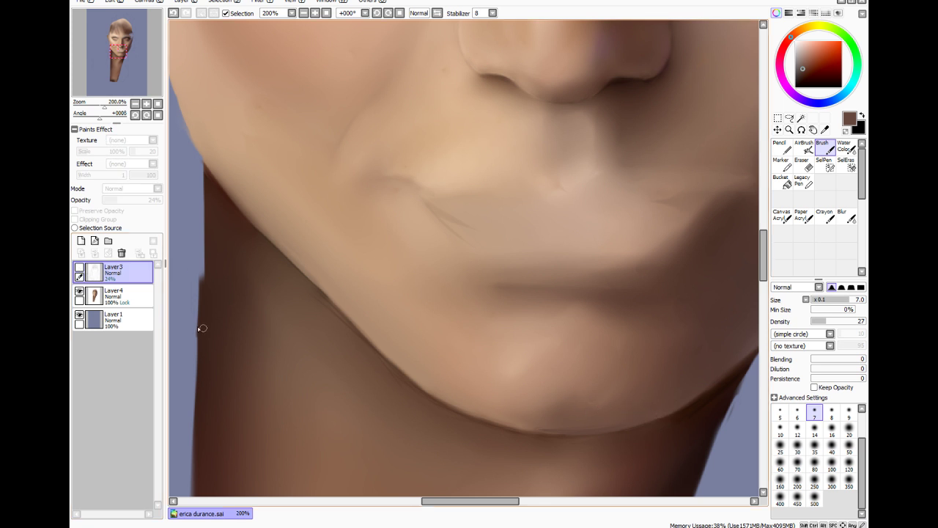
{"action": "left_click", "coordinate": [147, 302]}
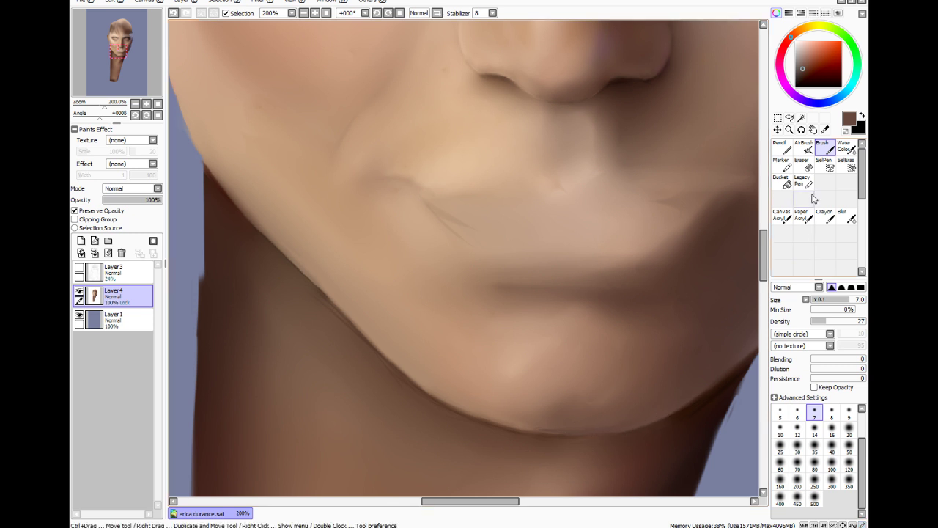
Soften the shadow line under the chin and jaw with Blur at size 14, and check the whole portrait
{"action": "left_click", "coordinate": [845, 216]}
{"action": "left_click", "coordinate": [816, 444]}
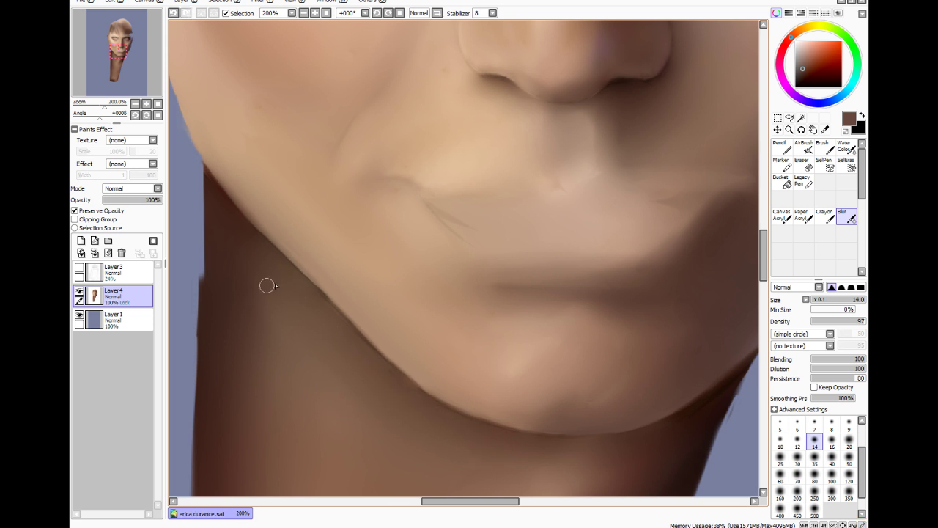
{"action": "scroll", "coordinate": [266, 283], "scroll_direction": "down", "scroll_amount": 1}
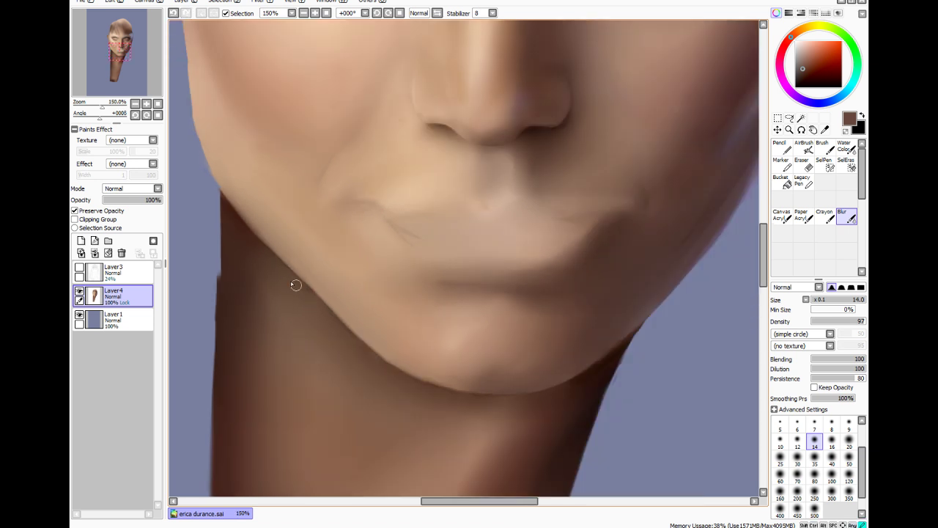
{"action": "scroll", "coordinate": [317, 330], "scroll_direction": "down", "scroll_amount": 4}
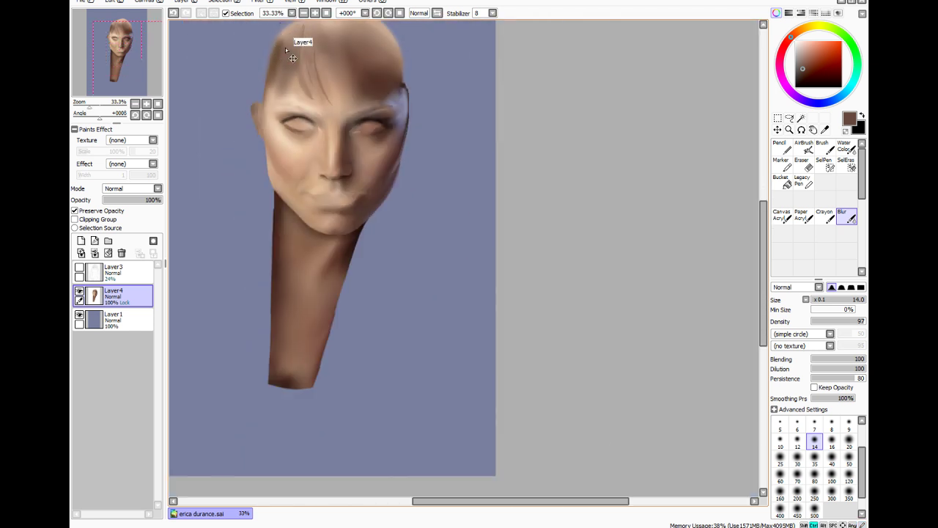
{"action": "scroll", "coordinate": [299, 68], "scroll_direction": "down", "scroll_amount": 1}
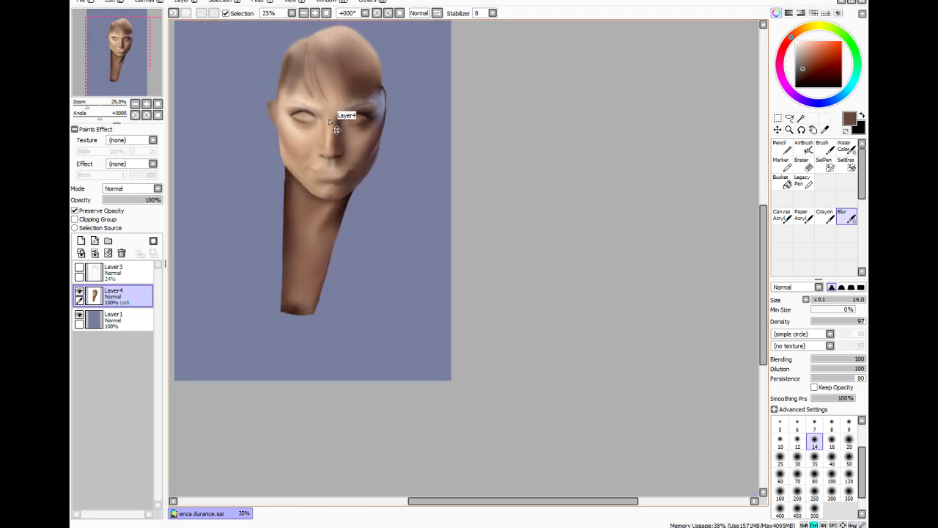
Blend the outer edge of the shaded cheek and jaw with Blur at size 20
{"action": "scroll", "coordinate": [330, 126], "scroll_direction": "up", "scroll_amount": 3}
{"action": "key", "text": "ctrl"}
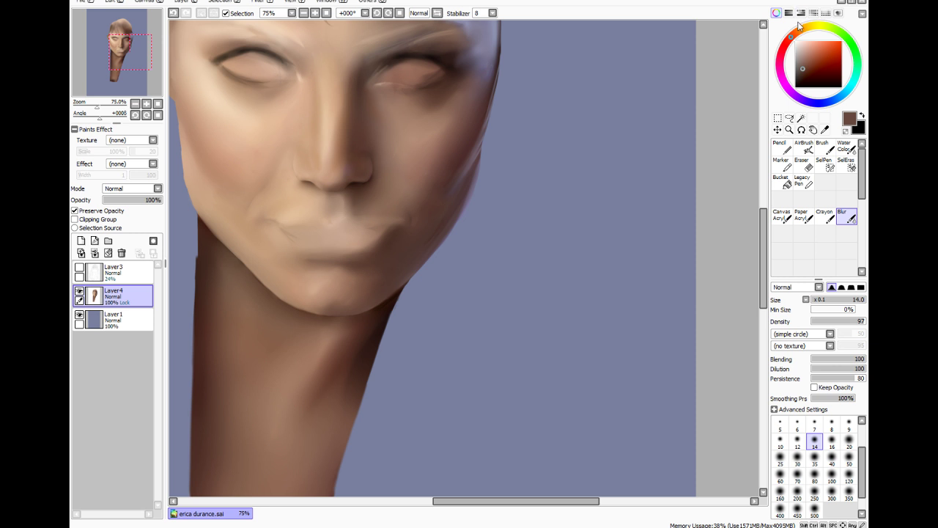
{"action": "left_click_drag", "start_coordinate": [549, 501], "coordinate": [508, 501]}
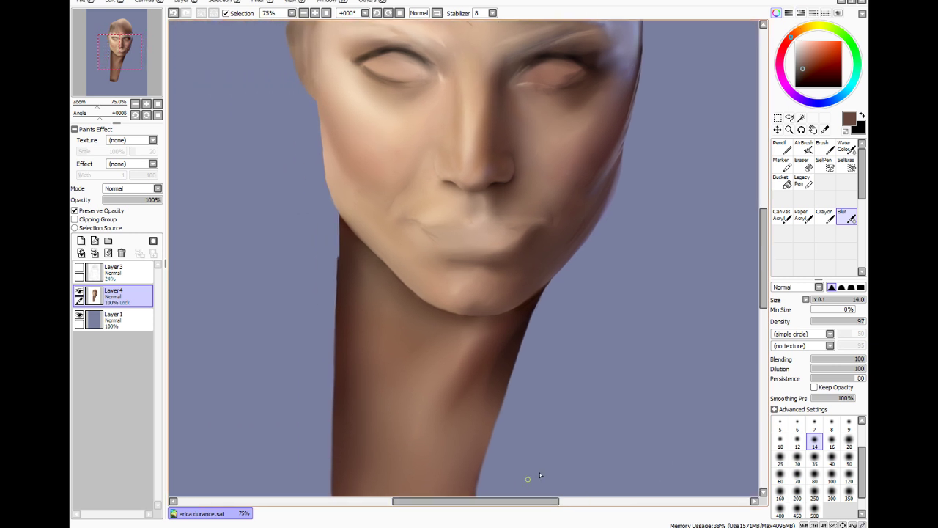
{"action": "left_click_drag", "start_coordinate": [763, 258], "coordinate": [763, 250]}
{"action": "scroll", "coordinate": [758, 253], "scroll_direction": "up", "scroll_amount": 1}
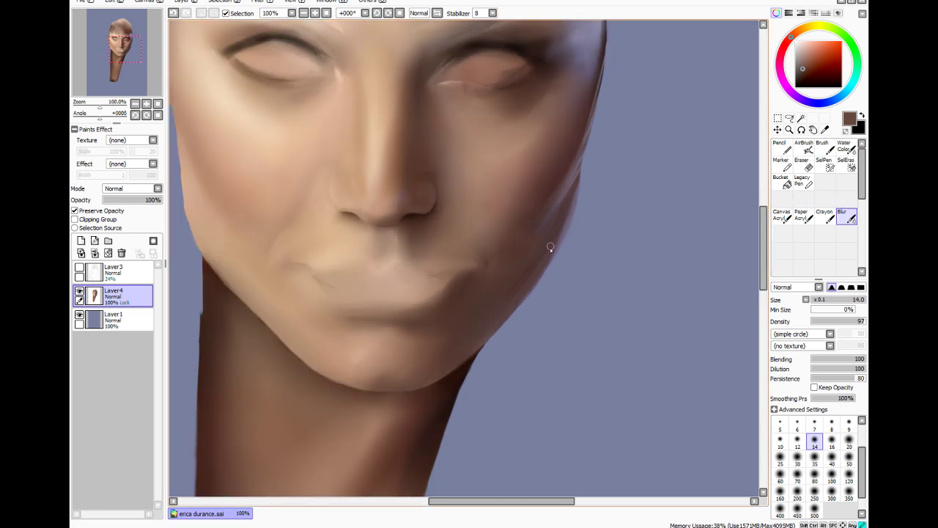
{"action": "left_click", "coordinate": [849, 442]}
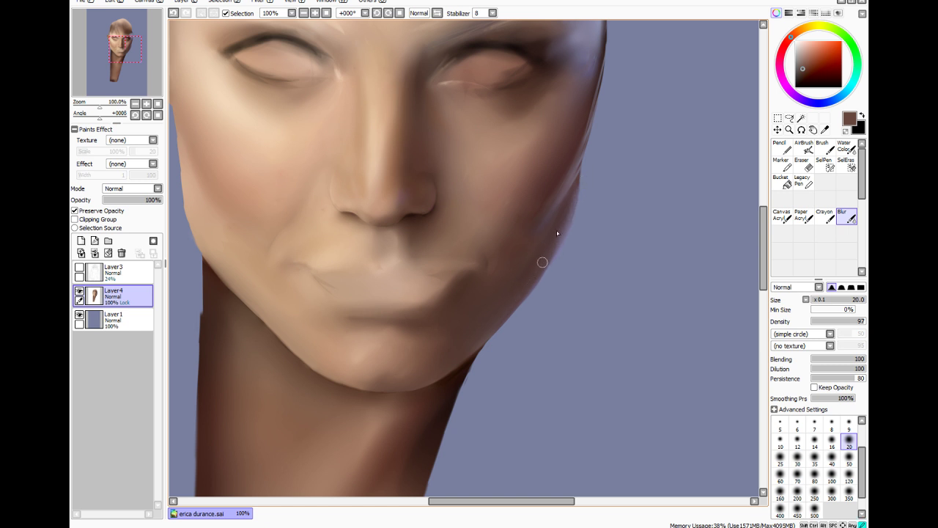
Touch up the shaded cheek's outer edge with dark brown sampled from the cheek, and smooth it up to the temple with Blur at size 20
{"action": "left_click", "coordinate": [825, 130]}
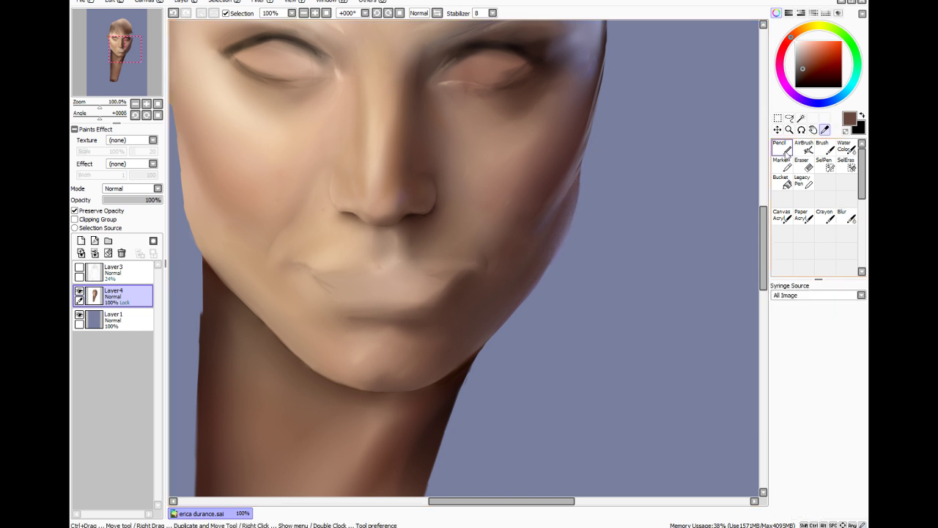
{"action": "left_click", "coordinate": [545, 240]}
{"action": "left_click", "coordinate": [824, 147]}
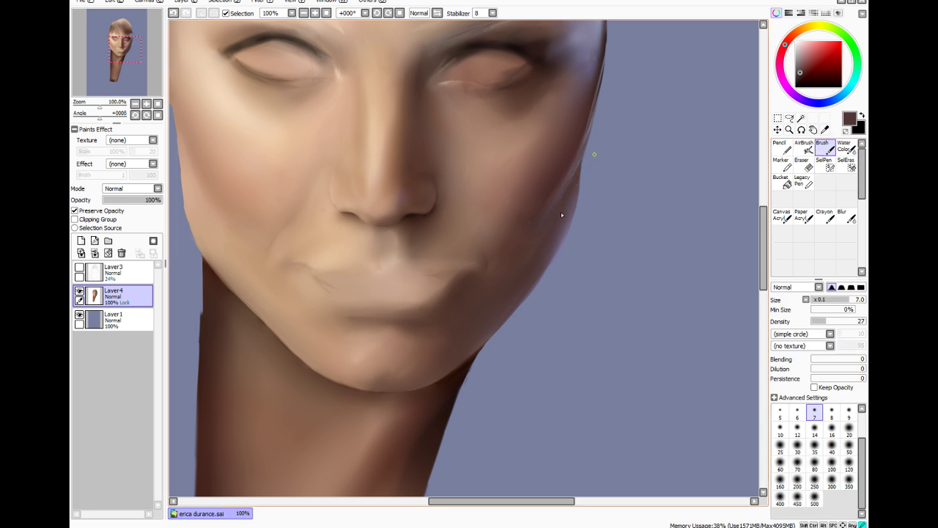
{"action": "left_click", "coordinate": [847, 218]}
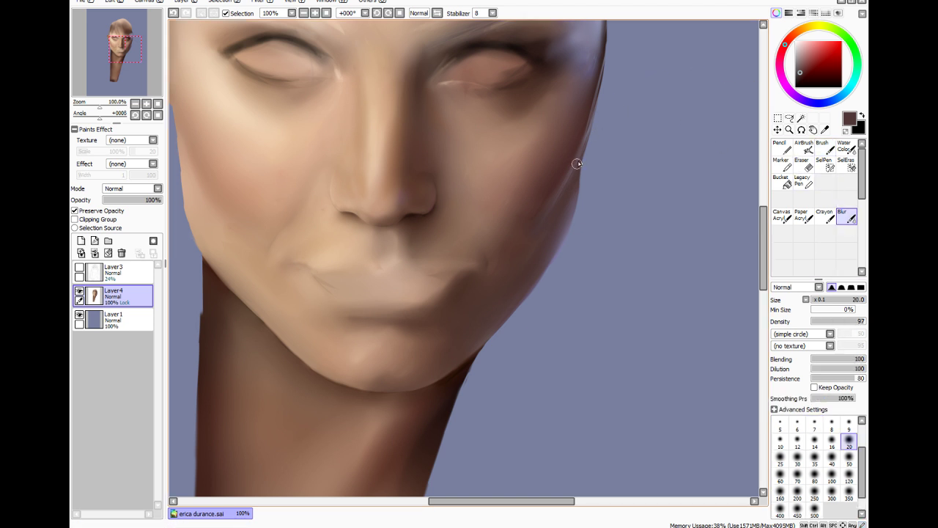
{"action": "left_click_drag", "start_coordinate": [530, 275], "coordinate": [576, 144]}
{"action": "mouse_move", "coordinate": [589, 100]}
{"action": "left_mouse_down"}
{"action": "mouse_move", "coordinate": [600, 44]}
{"action": "mouse_move", "coordinate": [584, 135]}
{"action": "mouse_move", "coordinate": [603, 44]}
{"action": "left_mouse_up"}
Check the face outline against the Layer3 sketch, and turn off Preserve Opacity for Layer4
{"action": "left_click_drag", "start_coordinate": [764, 248], "coordinate": [766, 214]}
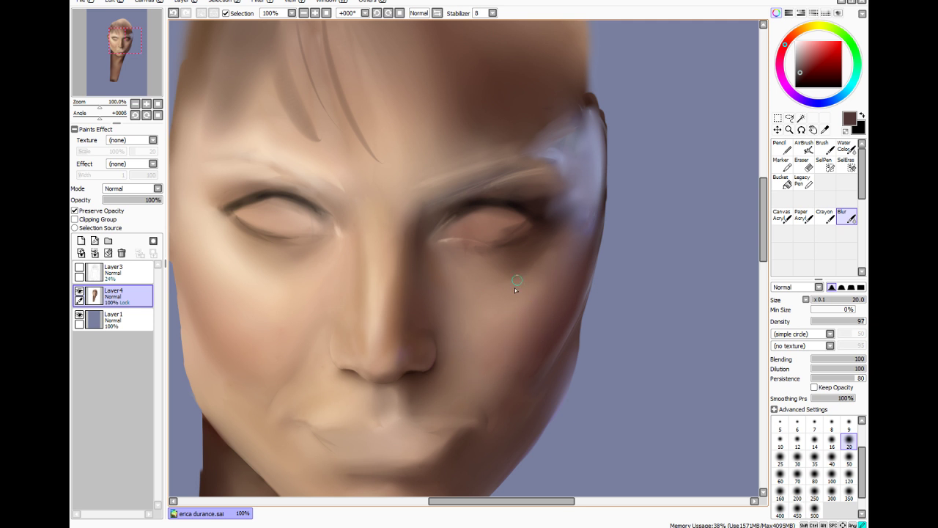
{"action": "left_click_drag", "start_coordinate": [762, 241], "coordinate": [762, 262]}
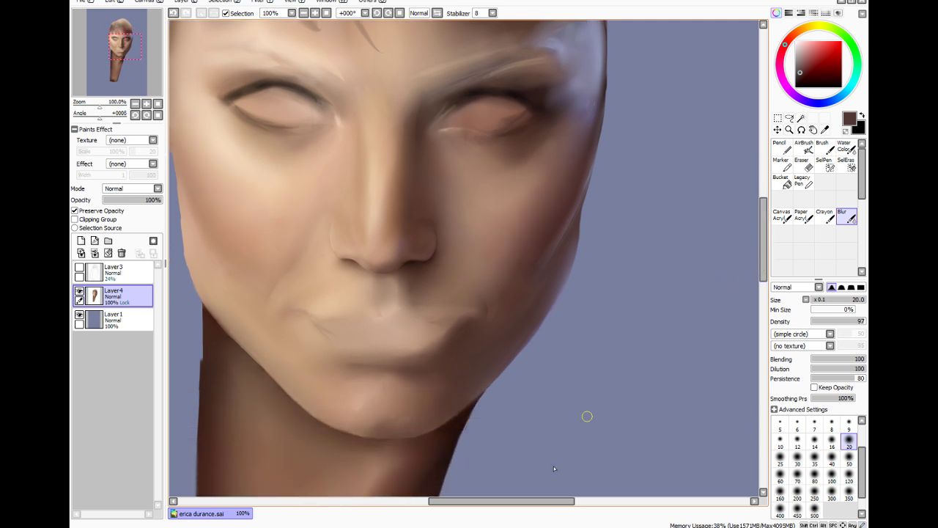
{"action": "left_click_drag", "start_coordinate": [512, 503], "coordinate": [469, 516]}
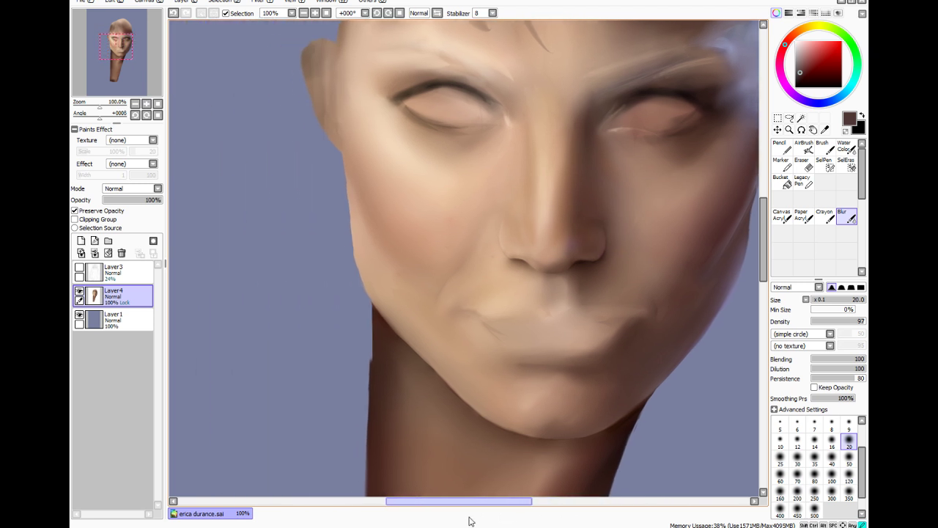
{"action": "scroll", "coordinate": [235, 250], "scroll_direction": "up", "scroll_amount": 1}
{"action": "left_click", "coordinate": [80, 267]}
{"action": "left_click", "coordinate": [80, 268]}
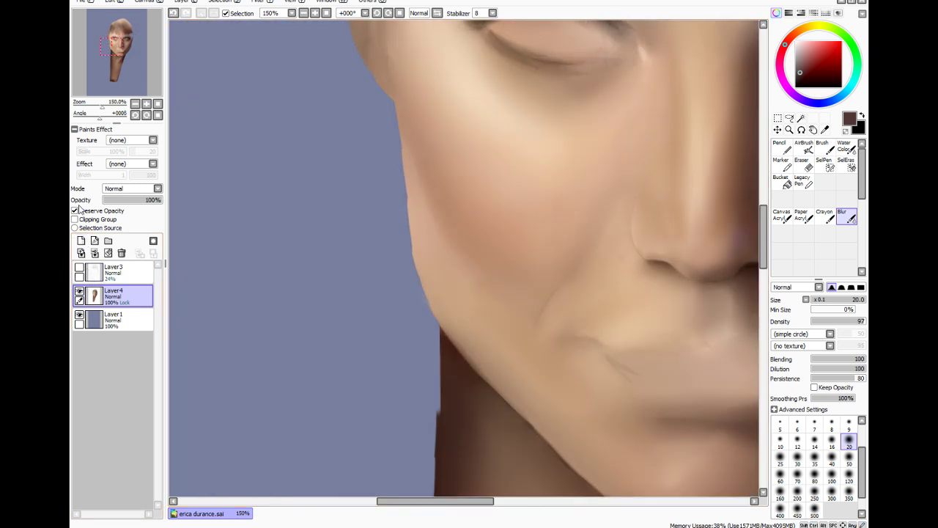
{"action": "left_click", "coordinate": [74, 210]}
Extend the lit cheek's outer contour with skin tone sampled from the cheek, using the Brush at size 7 and density 100
{"action": "scroll", "coordinate": [219, 120], "scroll_direction": "up", "scroll_amount": 1}
{"action": "left_click", "coordinate": [825, 129]}
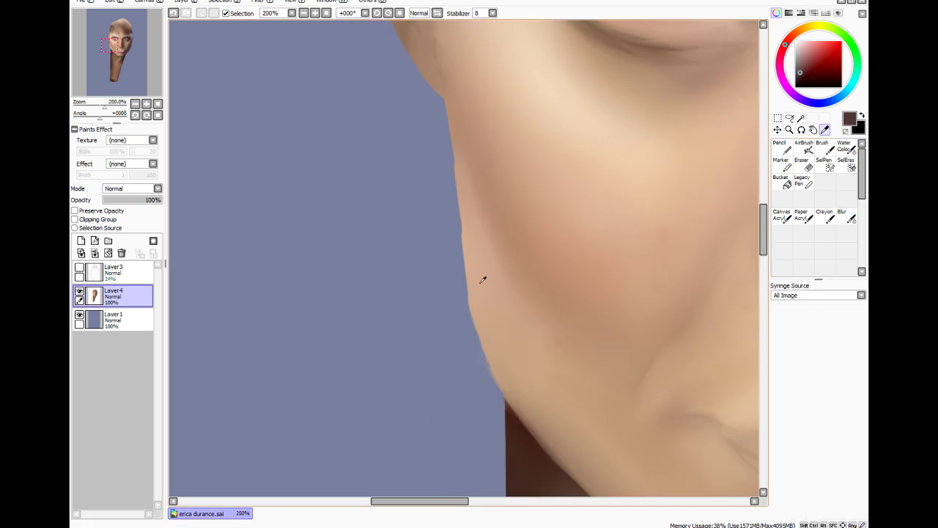
{"action": "left_click", "coordinate": [501, 264]}
{"action": "left_click", "coordinate": [823, 146]}
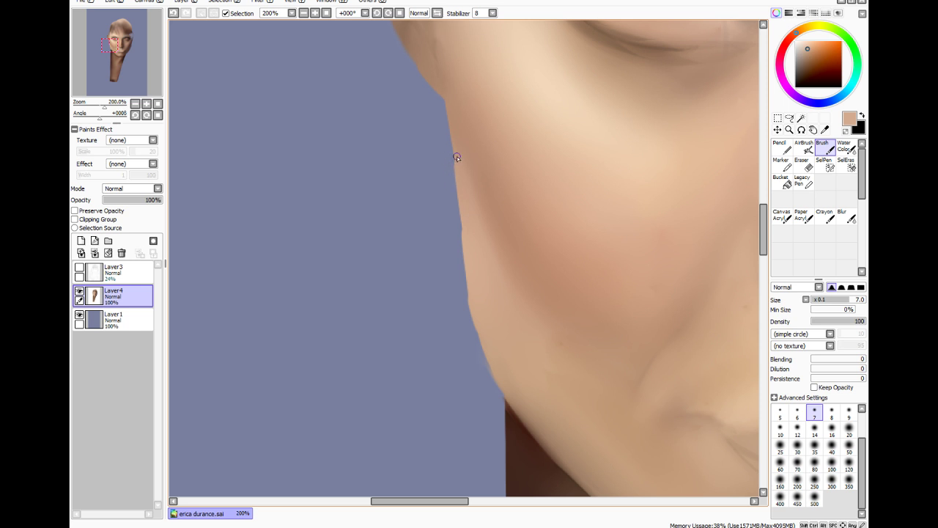
{"action": "left_click_drag", "start_coordinate": [458, 157], "coordinate": [466, 252]}
Trim the lit cheek's outer contour on Layer4 with the Eraser at size 5.6, checking it against the Layer3 sketch
{"action": "left_click", "coordinate": [803, 164]}
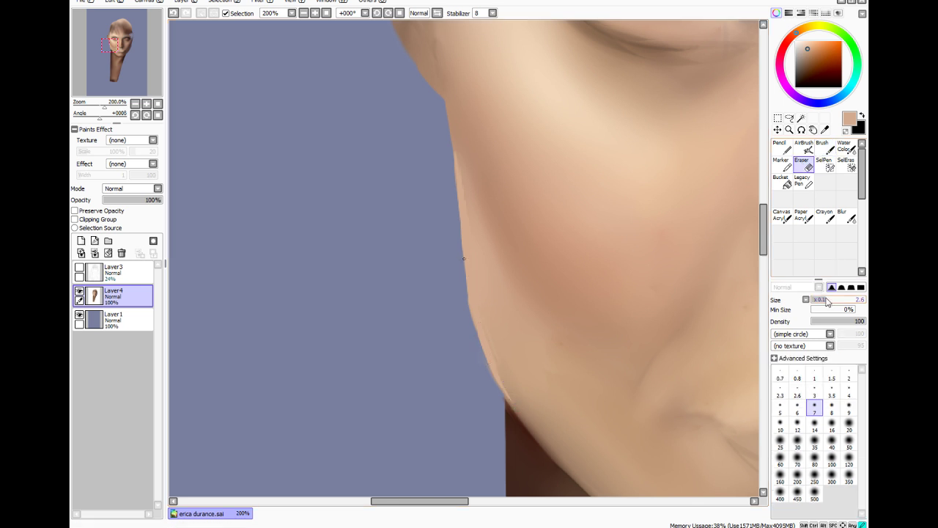
{"action": "left_click_drag", "start_coordinate": [845, 310], "coordinate": [840, 310]}
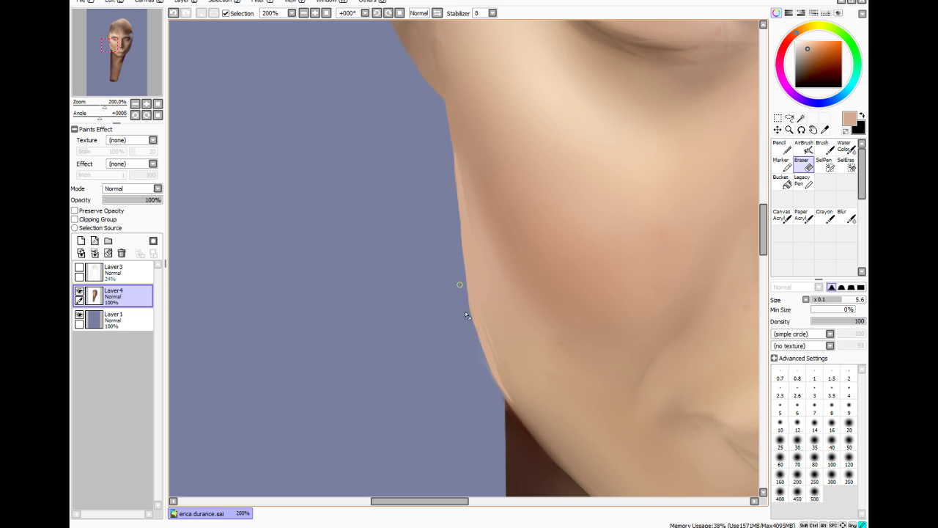
{"action": "left_click", "coordinate": [79, 266]}
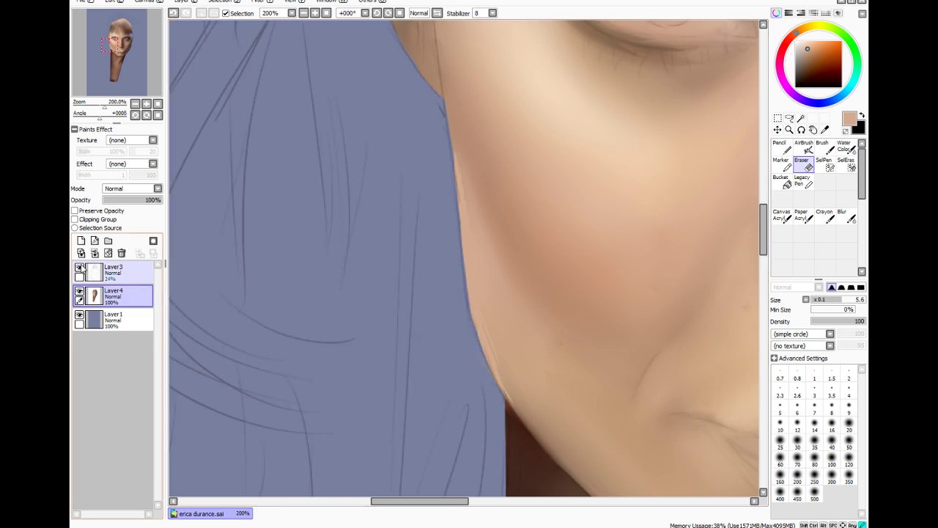
{"action": "left_click", "coordinate": [79, 267]}
{"action": "left_click", "coordinate": [80, 262]}
{"action": "left_click", "coordinate": [78, 267]}
{"action": "left_click", "coordinate": [78, 267]}
{"action": "left_click", "coordinate": [78, 267]}
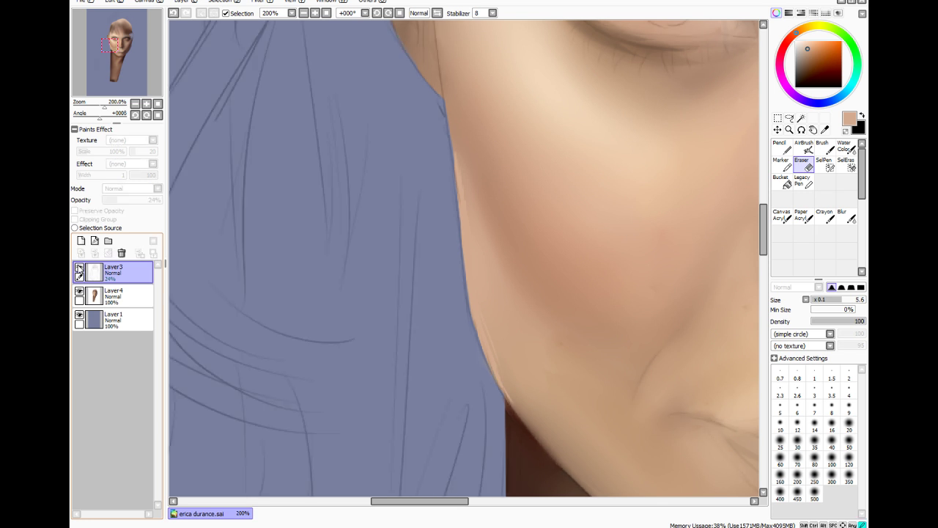
{"action": "left_click", "coordinate": [77, 267]}
{"action": "left_click", "coordinate": [113, 295]}
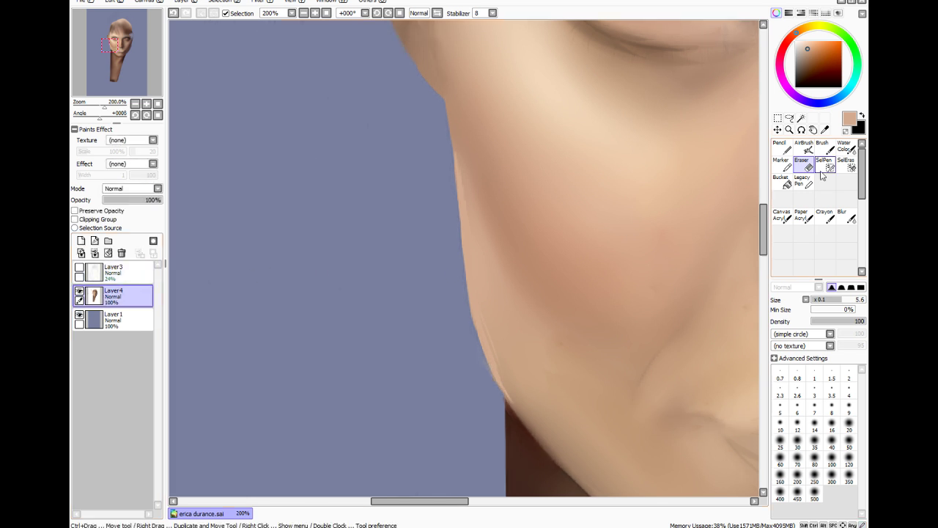
Touch up the lit cheek's contour with the Brush at size 7, and smooth it with Blur at size 8 with Preserve Opacity on
{"action": "left_click", "coordinate": [825, 146]}
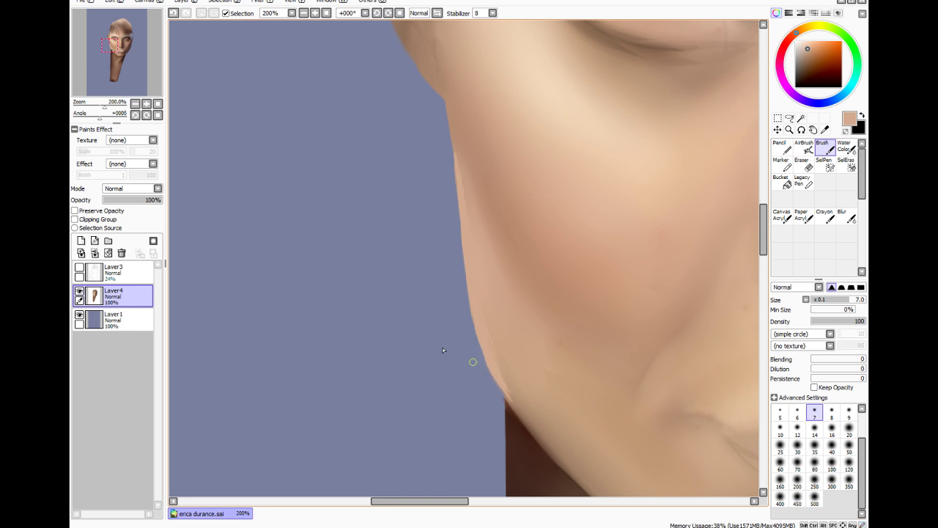
{"action": "left_click", "coordinate": [74, 211]}
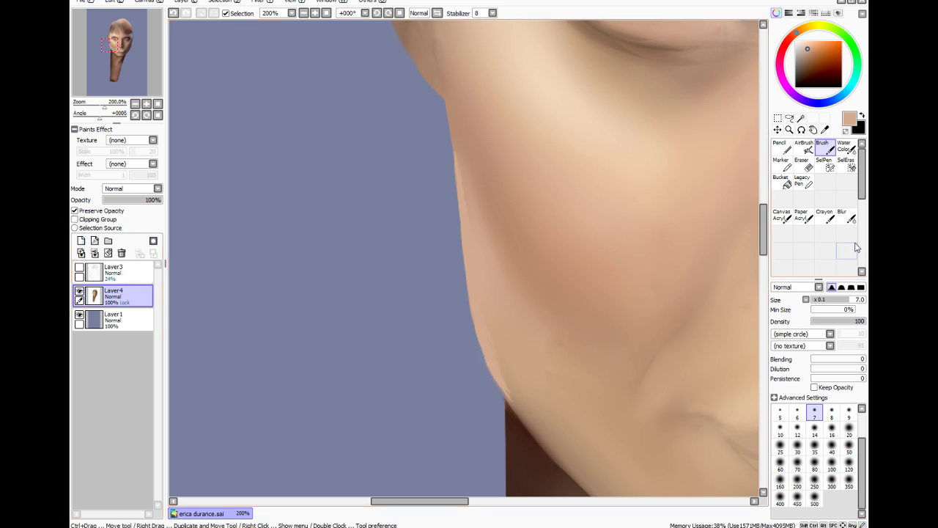
{"action": "left_click", "coordinate": [847, 215]}
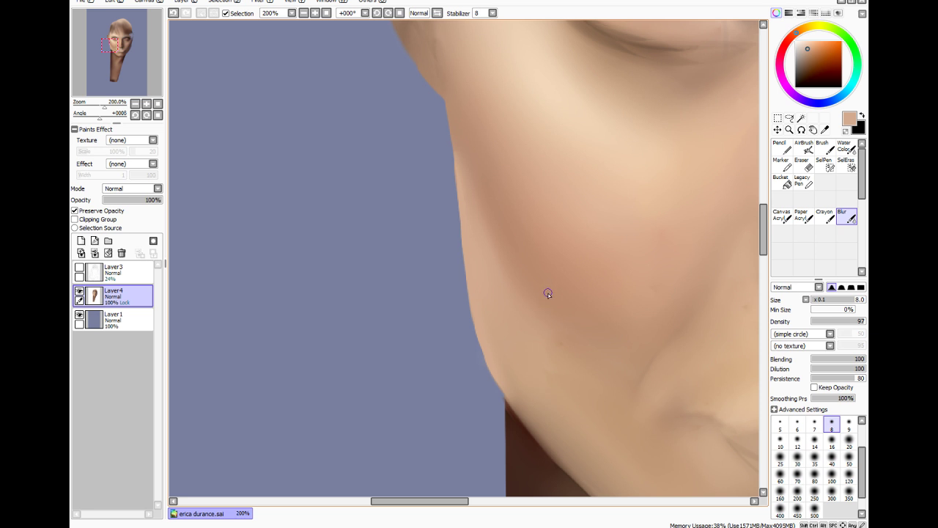
Shade the jaw corner beside the neck with sampled brown, using the Brush at size 35 and density 14, and soften it with Blur at size 8
{"action": "scroll", "coordinate": [556, 303], "scroll_direction": "down", "scroll_amount": 5}
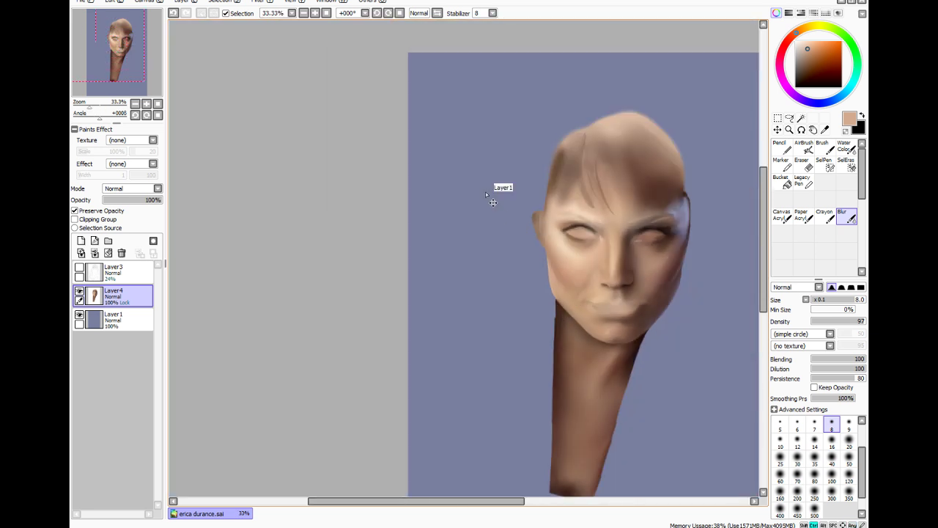
{"action": "scroll", "coordinate": [486, 192], "scroll_direction": "up", "scroll_amount": 2}
{"action": "scroll", "coordinate": [480, 225], "scroll_direction": "up", "scroll_amount": 2}
{"action": "left_click_drag", "start_coordinate": [444, 502], "coordinate": [475, 511]}
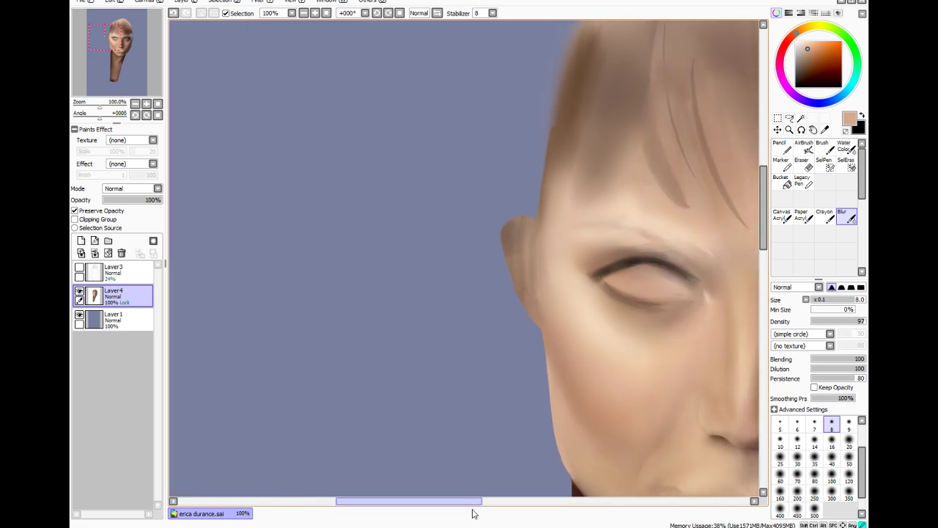
{"action": "left_click_drag", "start_coordinate": [764, 228], "coordinate": [764, 271]}
{"action": "scroll", "coordinate": [766, 228], "scroll_direction": "up", "scroll_amount": 1}
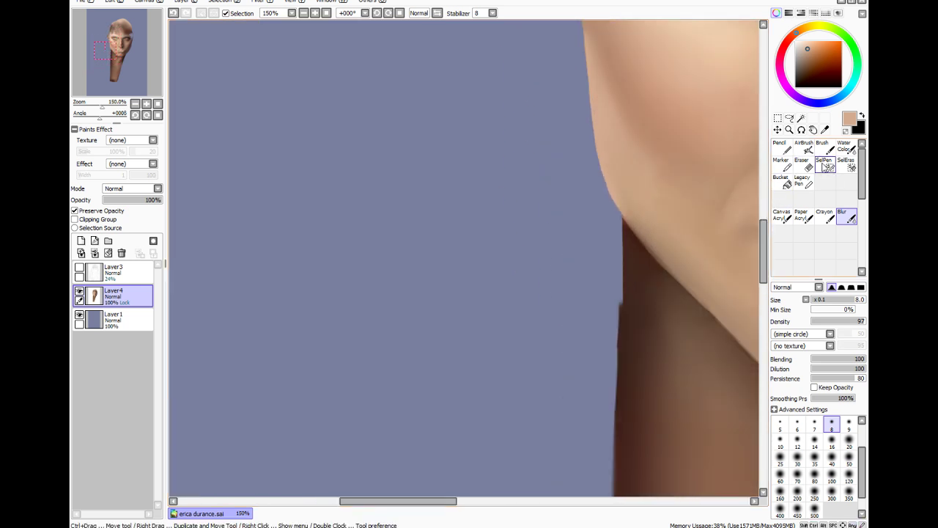
{"action": "left_click", "coordinate": [825, 130]}
{"action": "left_click", "coordinate": [637, 225]}
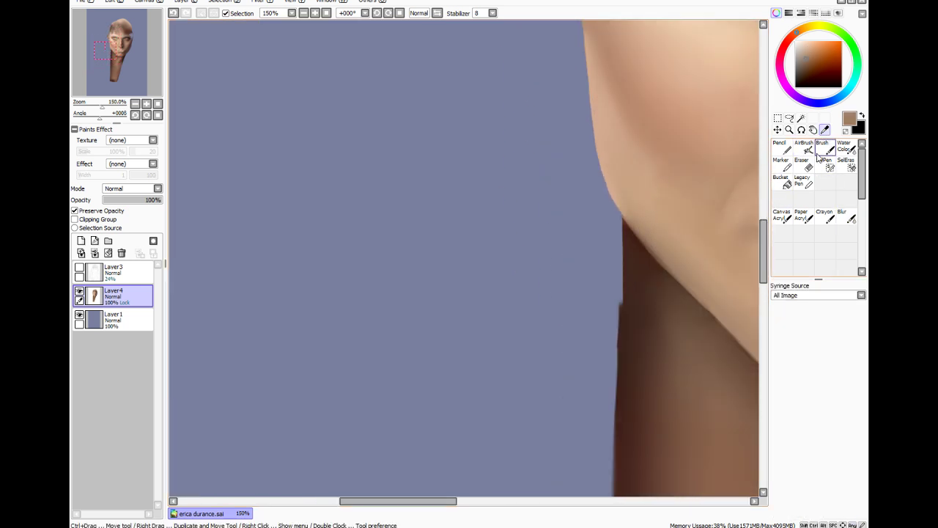
{"action": "left_click", "coordinate": [825, 148]}
{"action": "left_click", "coordinate": [824, 461]}
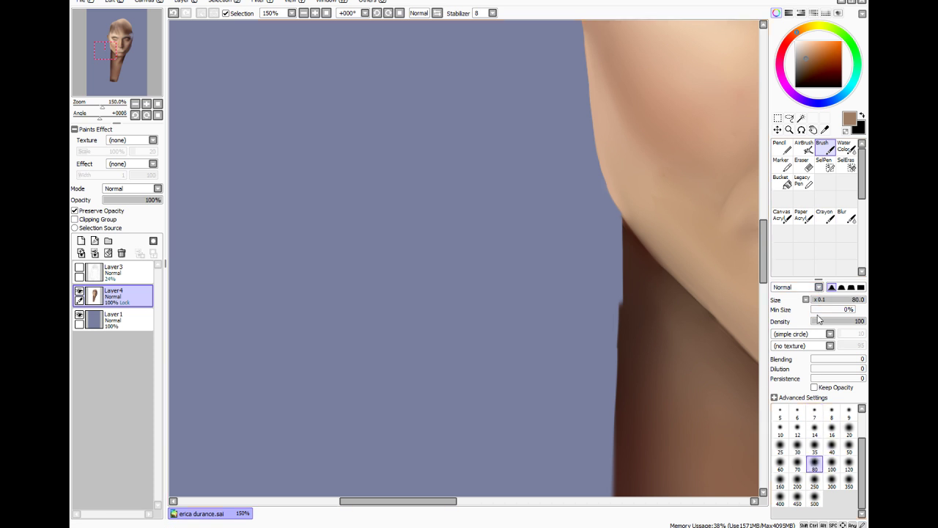
{"action": "left_click", "coordinate": [819, 321]}
{"action": "left_click", "coordinate": [819, 443]}
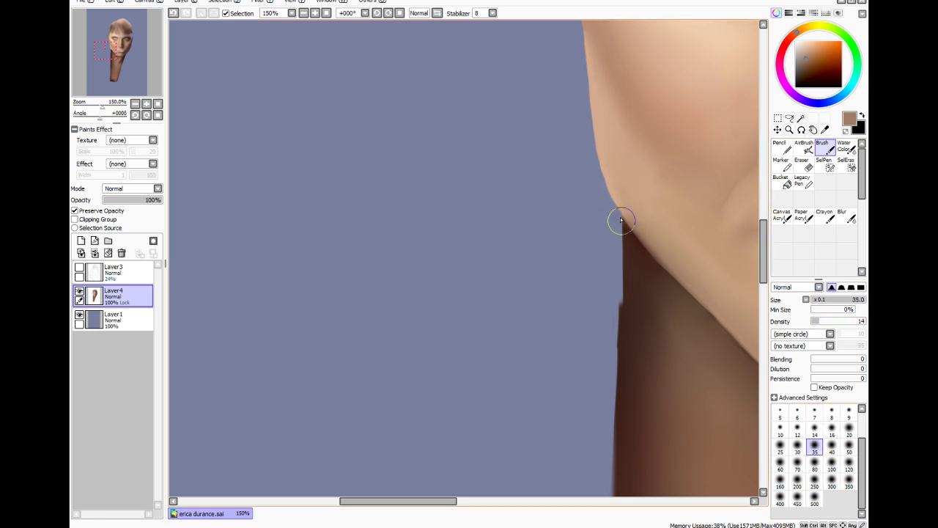
{"action": "left_click_drag", "start_coordinate": [621, 206], "coordinate": [630, 224]}
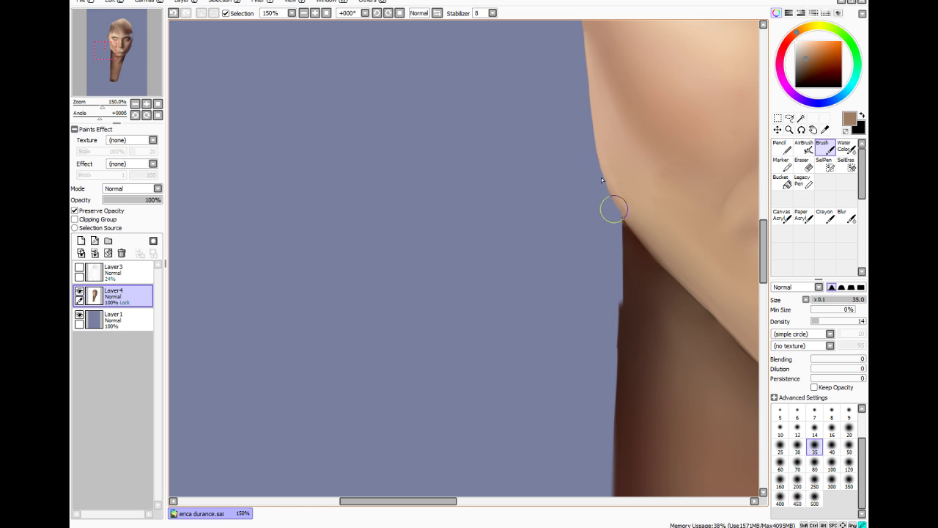
{"action": "left_click", "coordinate": [847, 215]}
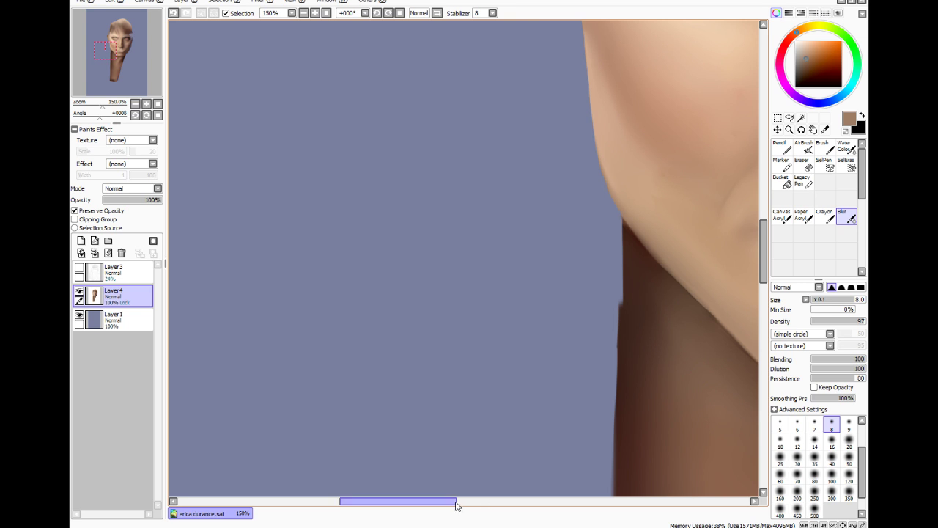
Paint lighter skin on the neck beneath the jaw with tan sampled from the lit jaw, using the Brush at size 100 and density 14
{"action": "left_click_drag", "start_coordinate": [448, 504], "coordinate": [521, 504]}
{"action": "key", "text": "alt"}
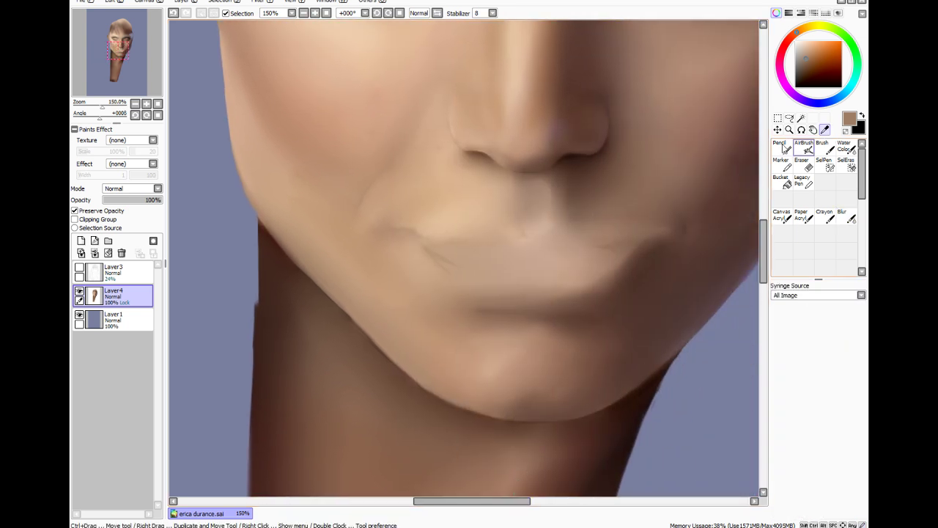
{"action": "left_click", "coordinate": [352, 259]}
{"action": "left_click_drag", "start_coordinate": [765, 235], "coordinate": [765, 262]}
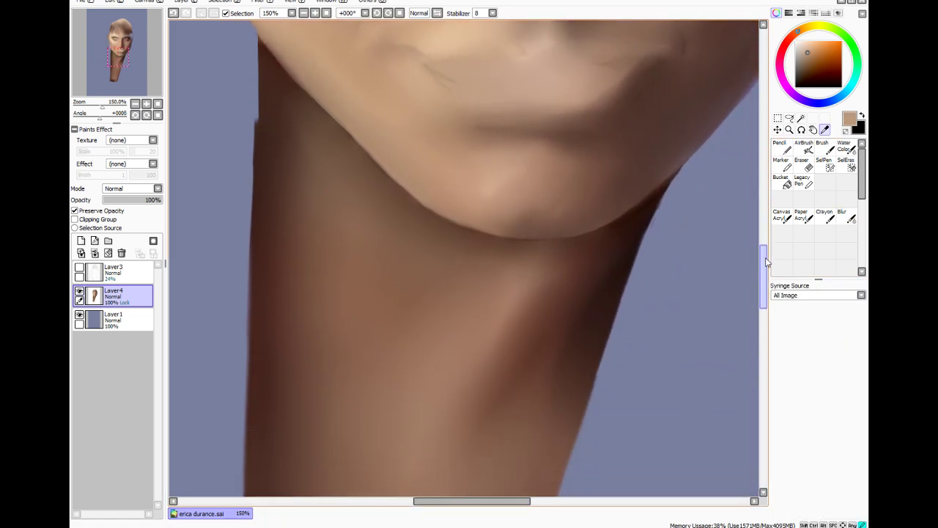
{"action": "key", "text": "Page_Down"}
{"action": "left_click", "coordinate": [827, 147]}
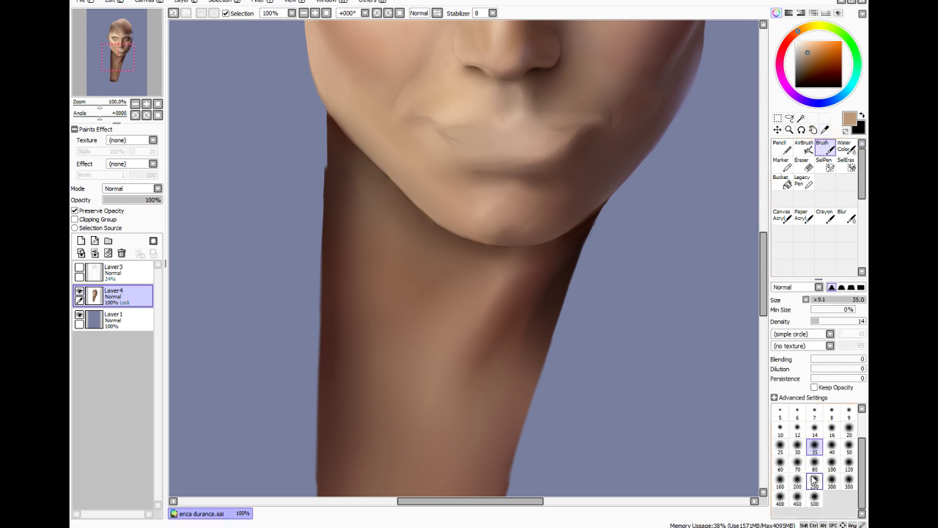
{"action": "left_click", "coordinate": [831, 464]}
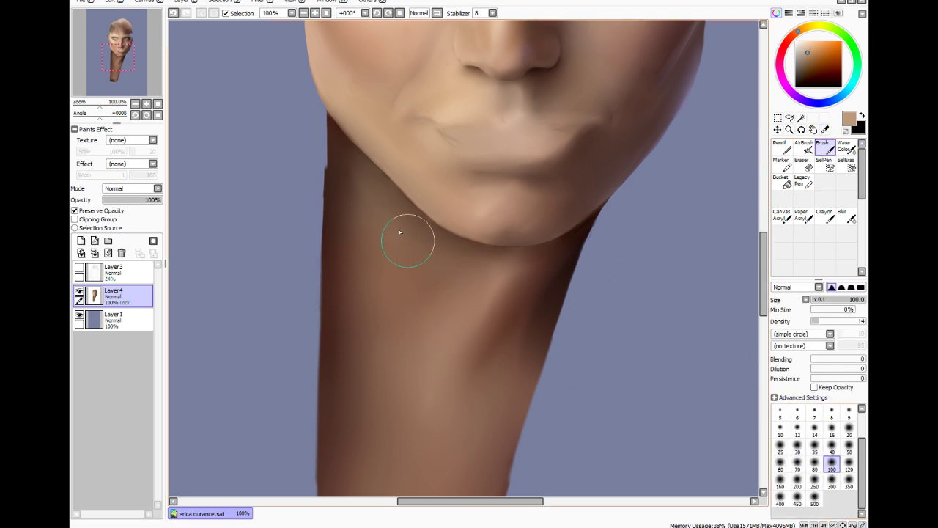
{"action": "mouse_move", "coordinate": [382, 191]}
{"action": "left_mouse_down"}
{"action": "mouse_move", "coordinate": [413, 237]}
{"action": "mouse_move", "coordinate": [371, 184]}
{"action": "mouse_move", "coordinate": [384, 223]}
{"action": "mouse_move", "coordinate": [389, 211]}
{"action": "mouse_move", "coordinate": [360, 162]}
{"action": "mouse_move", "coordinate": [409, 238]}
{"action": "mouse_move", "coordinate": [389, 289]}
{"action": "mouse_move", "coordinate": [379, 267]}
{"action": "mouse_move", "coordinate": [376, 285]}
{"action": "mouse_move", "coordinate": [386, 263]}
{"action": "mouse_move", "coordinate": [458, 287]}
{"action": "mouse_move", "coordinate": [485, 273]}
{"action": "mouse_move", "coordinate": [508, 274]}
{"action": "left_mouse_up"}
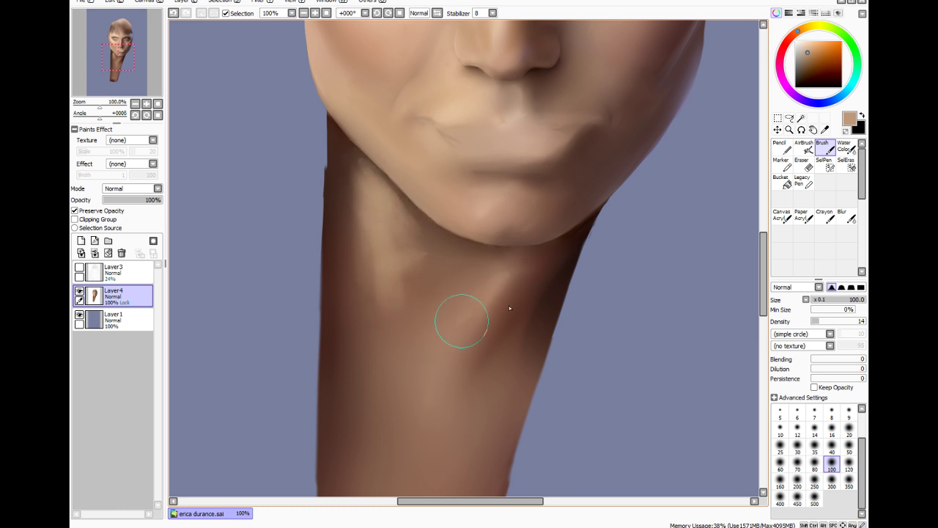
Blend the lighter neck area with Blur at size 35, and smooth the jaw's lower edge with Blur at size 8
{"action": "left_click", "coordinate": [846, 217]}
{"action": "left_click", "coordinate": [815, 456]}
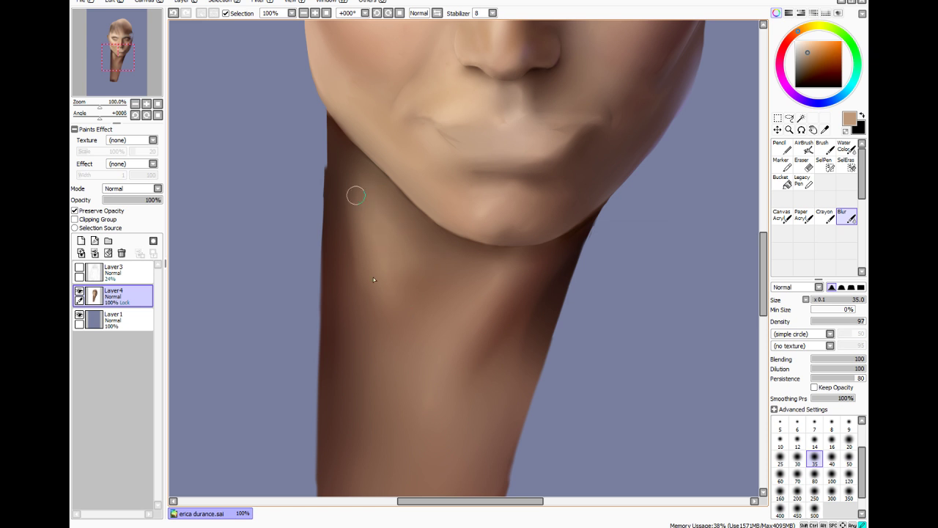
{"action": "key", "text": "ctrl+plus"}
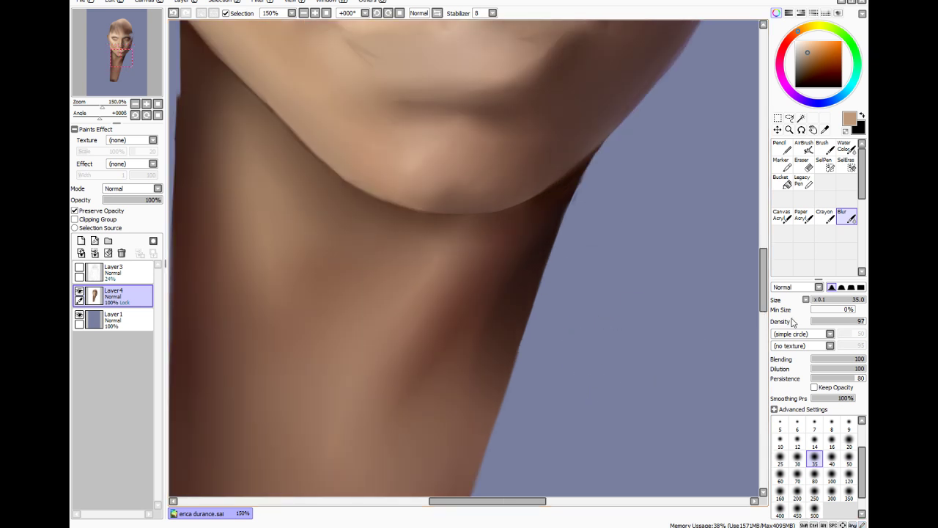
{"action": "left_click", "coordinate": [831, 424]}
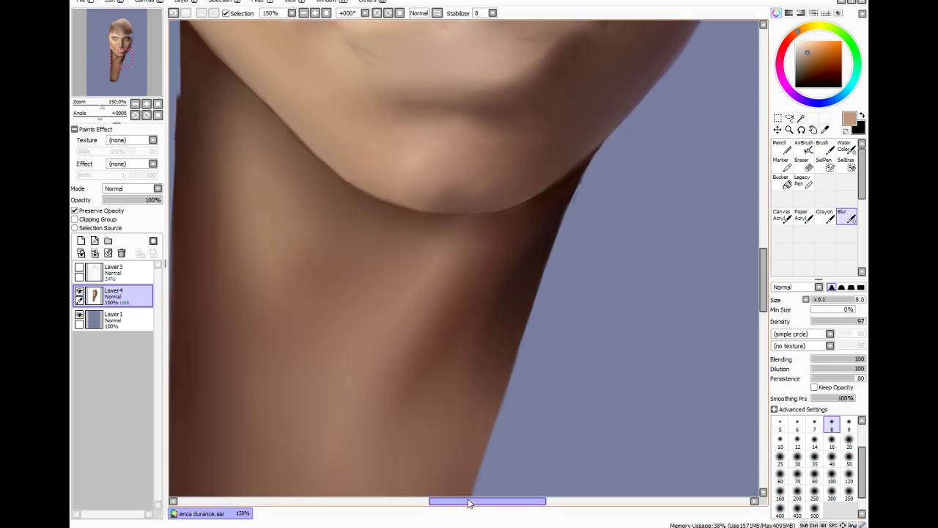
{"action": "left_click_drag", "start_coordinate": [469, 503], "coordinate": [447, 503]}
{"action": "scroll", "coordinate": [695, 265], "scroll_direction": "up", "scroll_amount": 1}
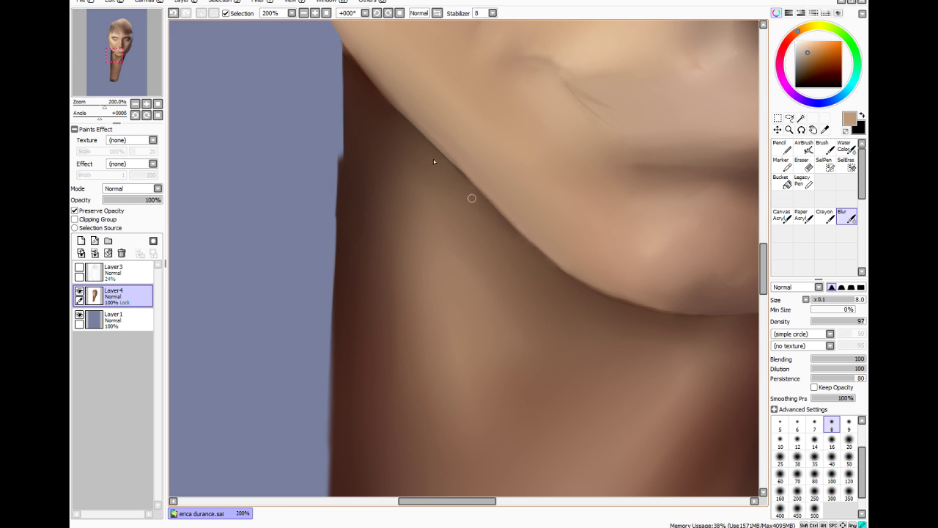
{"action": "left_click_drag", "start_coordinate": [472, 198], "coordinate": [355, 84]}
Lightly glaze tan along the jawline and chin with the Brush at size 35 and density 2
{"action": "scroll", "coordinate": [324, 43], "scroll_direction": "down", "scroll_amount": 5}
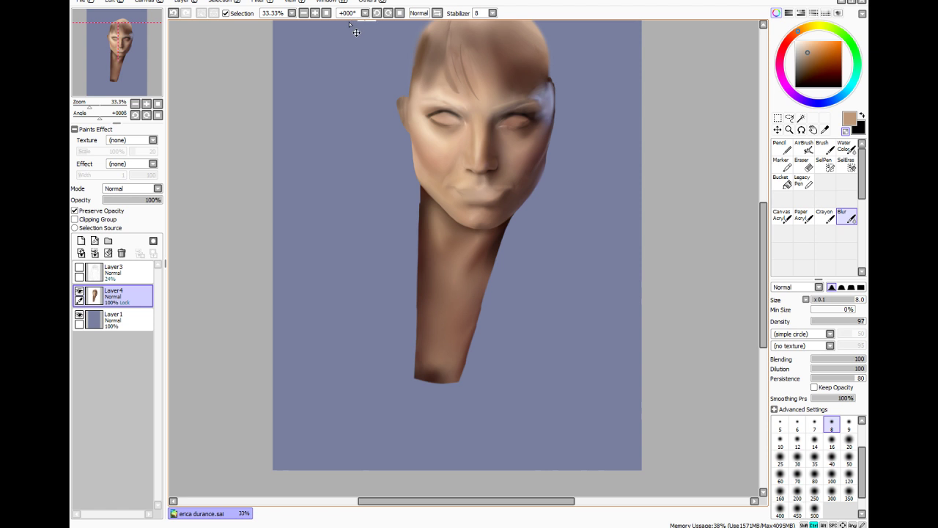
{"action": "scroll", "coordinate": [354, 29], "scroll_direction": "up", "scroll_amount": 4}
{"action": "left_click_drag", "start_coordinate": [764, 239], "coordinate": [763, 286]}
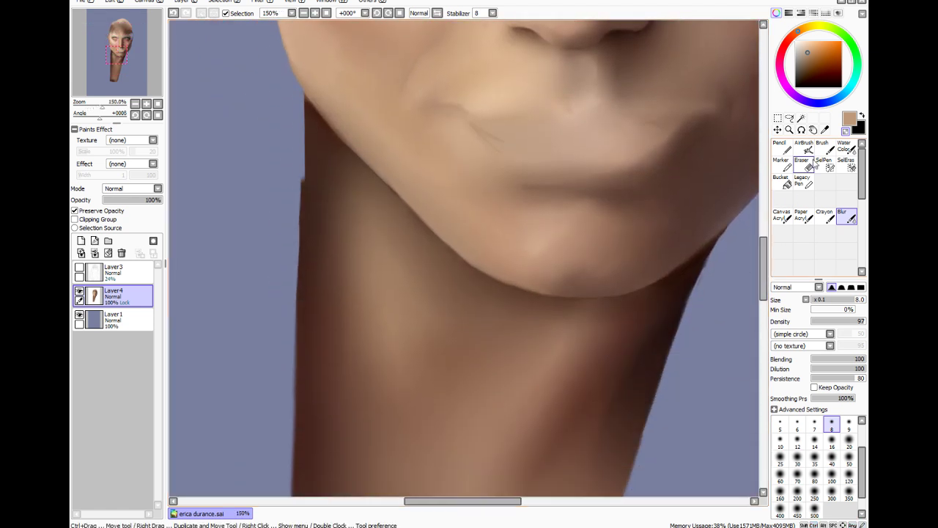
{"action": "left_click", "coordinate": [822, 148]}
{"action": "left_click_drag", "start_coordinate": [841, 320], "coordinate": [813, 321]}
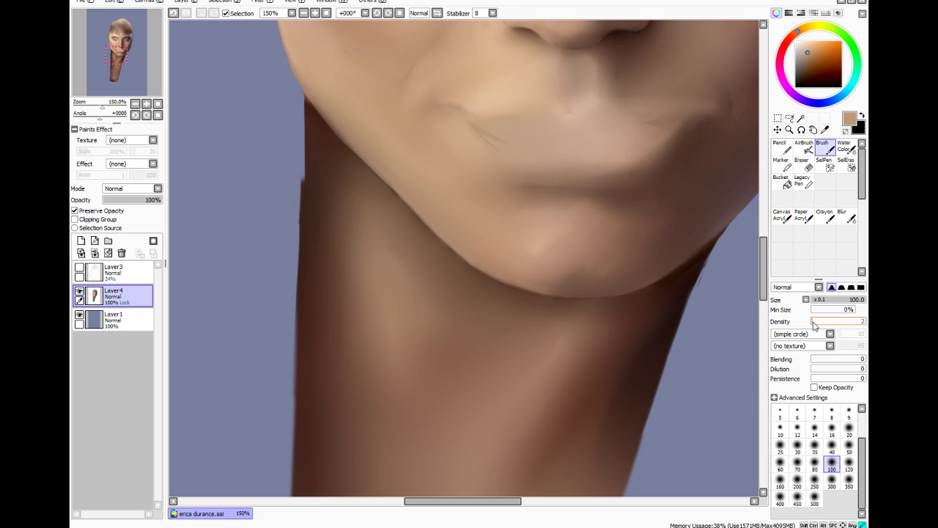
{"action": "left_click", "coordinate": [814, 445]}
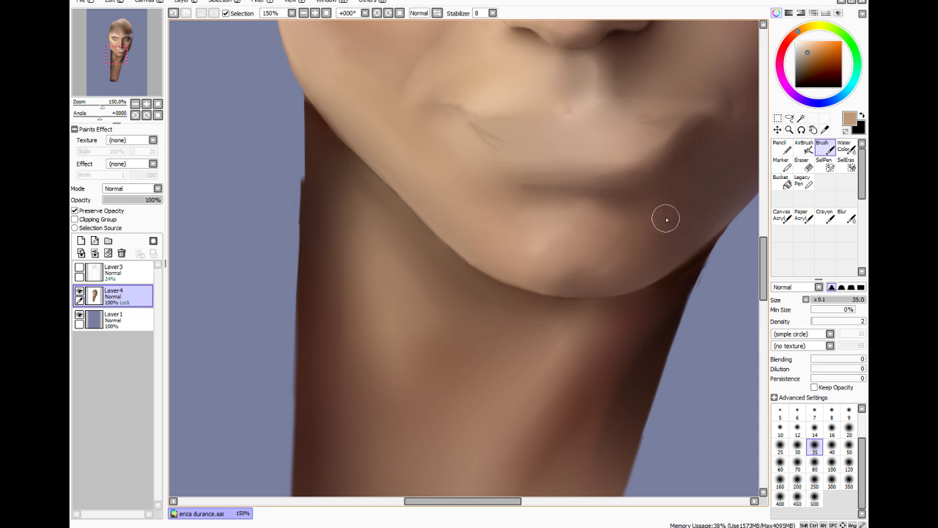
Blend the jawline and the neck shadow beneath it with Blur at sizes 8, 14, 30 and 7
{"action": "left_click", "coordinate": [846, 216]}
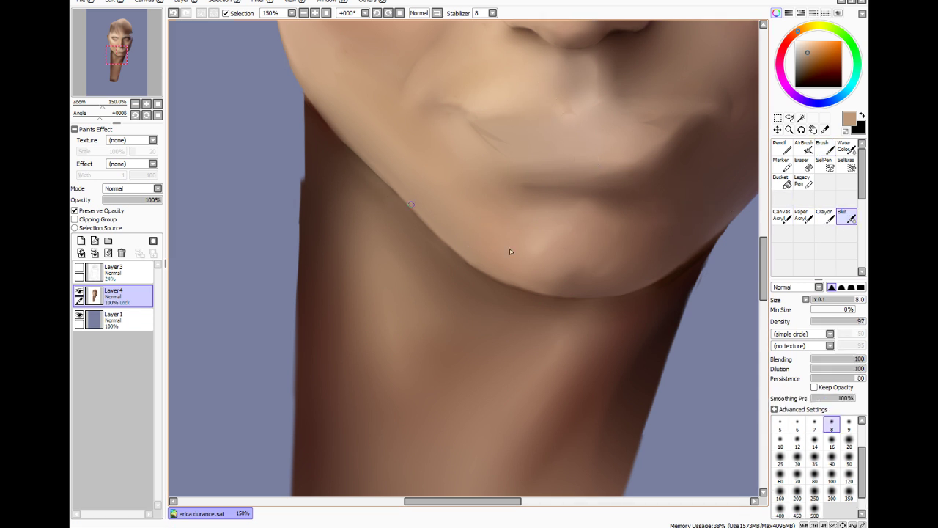
{"action": "left_click", "coordinate": [814, 440]}
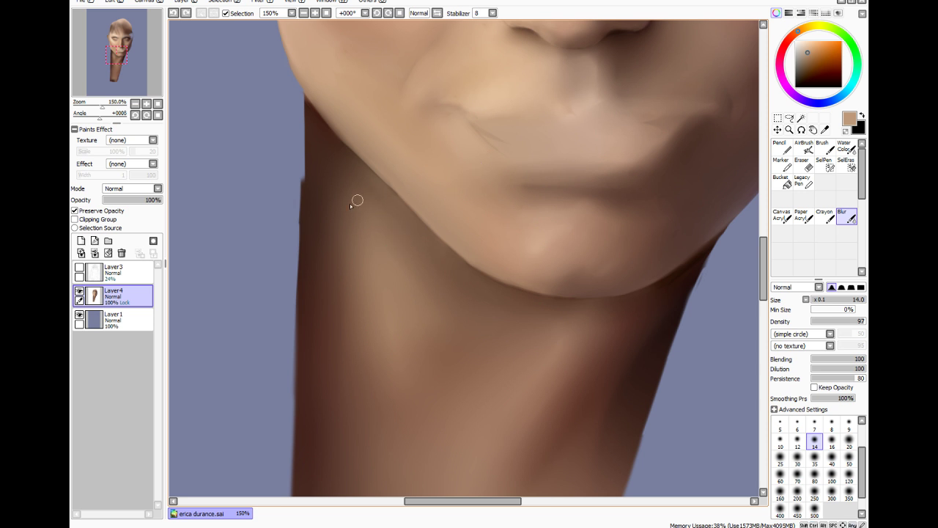
{"action": "left_click", "coordinate": [798, 455]}
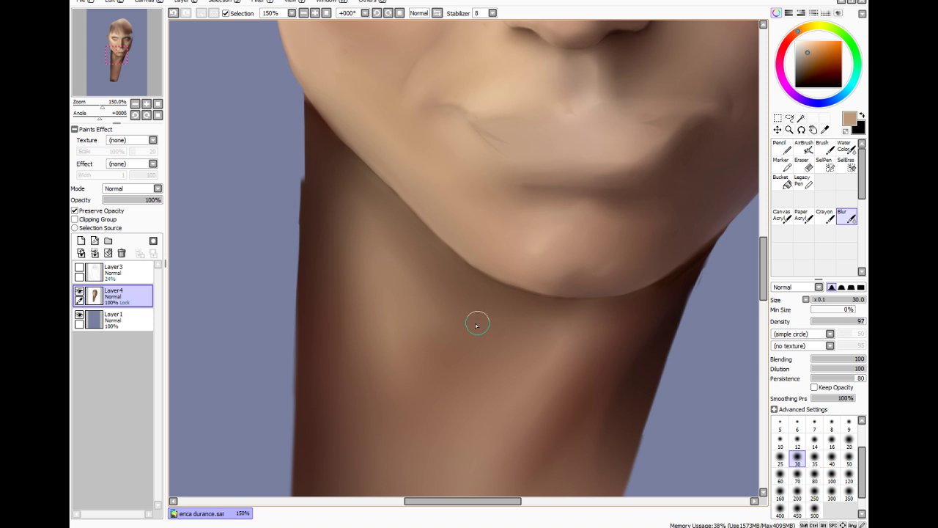
{"action": "left_click", "coordinate": [811, 424]}
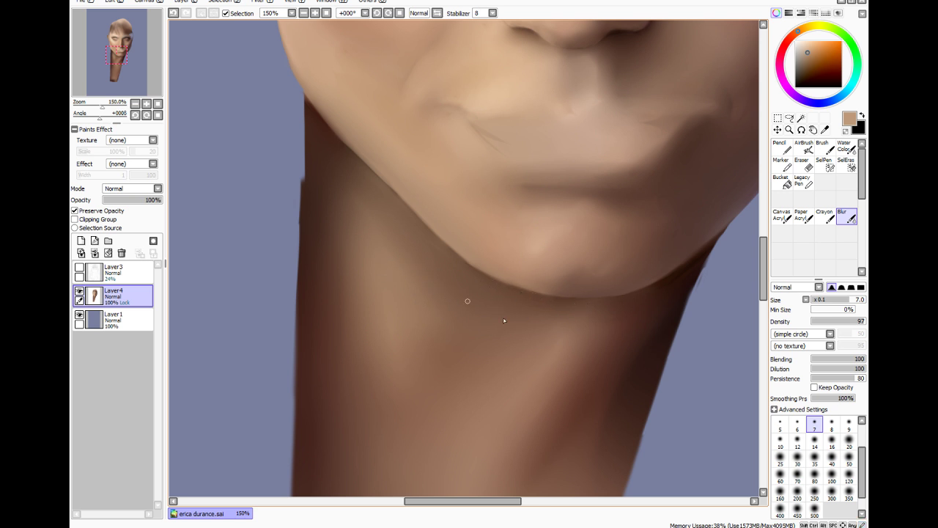
{"action": "scroll", "coordinate": [560, 306], "scroll_direction": "down", "scroll_amount": 5}
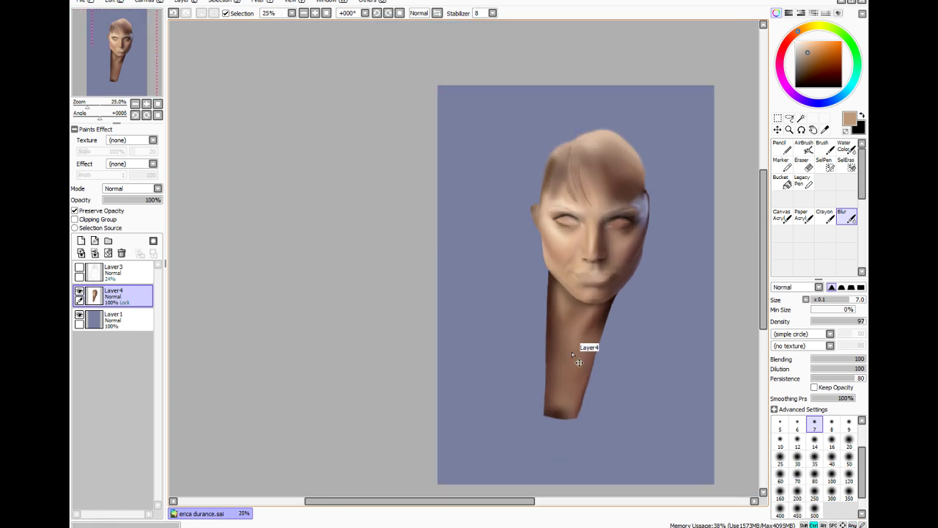
{"action": "scroll", "coordinate": [572, 355], "scroll_direction": "up", "scroll_amount": 1}
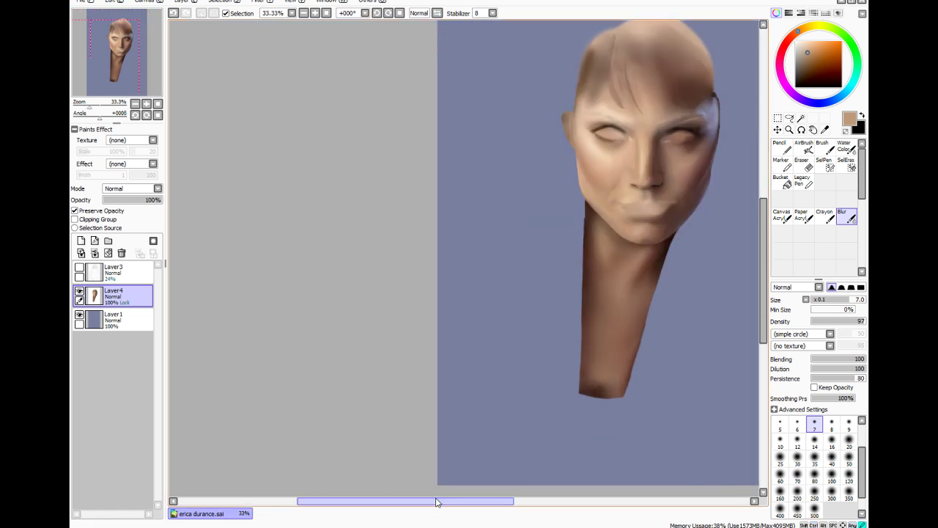
Sample brown from the jaw's shadow edge and set the Brush to size 7 and density 11
{"action": "left_click_drag", "start_coordinate": [436, 502], "coordinate": [500, 502]}
{"action": "left_click_drag", "start_coordinate": [763, 258], "coordinate": [762, 236]}
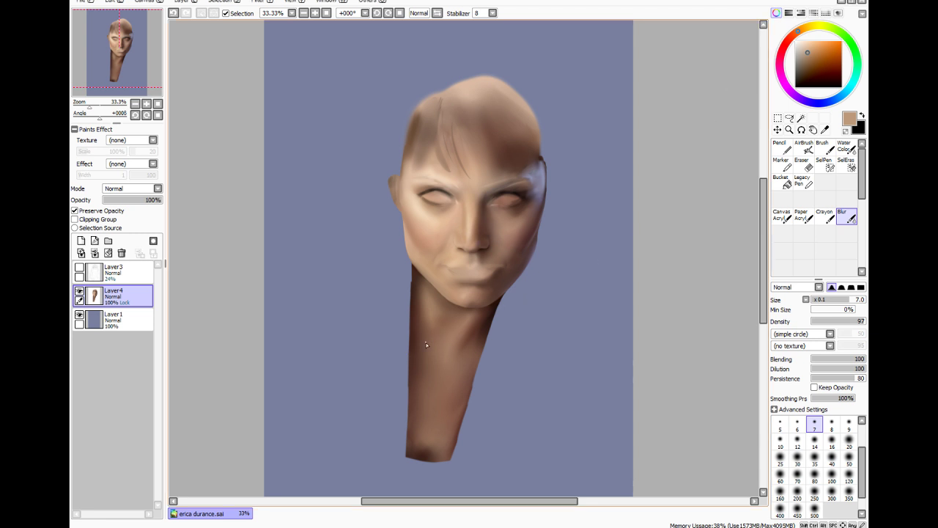
{"action": "scroll", "coordinate": [426, 345], "scroll_direction": "up", "scroll_amount": 3}
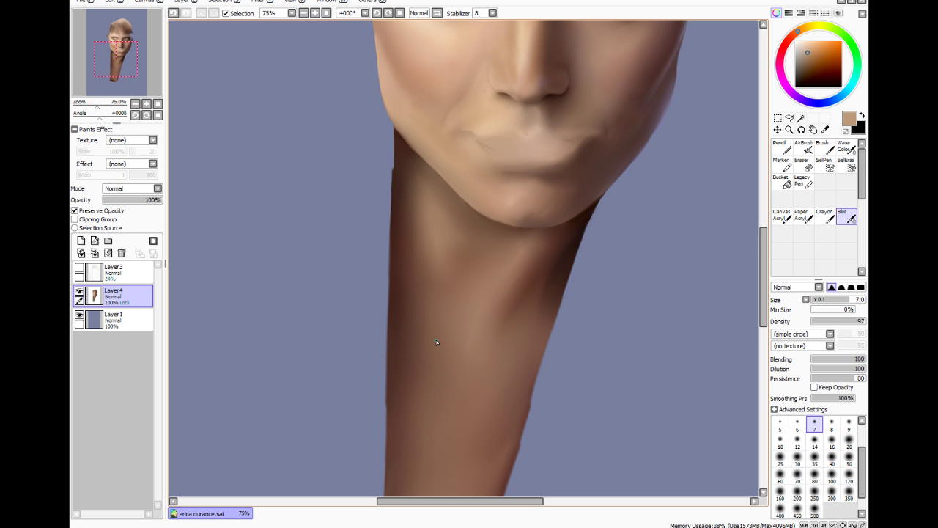
{"action": "scroll", "coordinate": [437, 342], "scroll_direction": "up", "scroll_amount": 1}
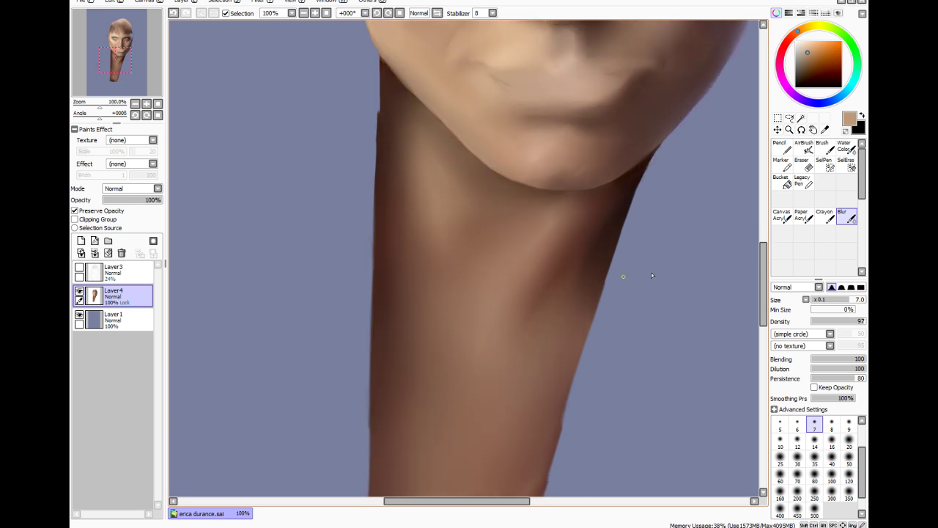
{"action": "left_click_drag", "start_coordinate": [764, 258], "coordinate": [765, 238]}
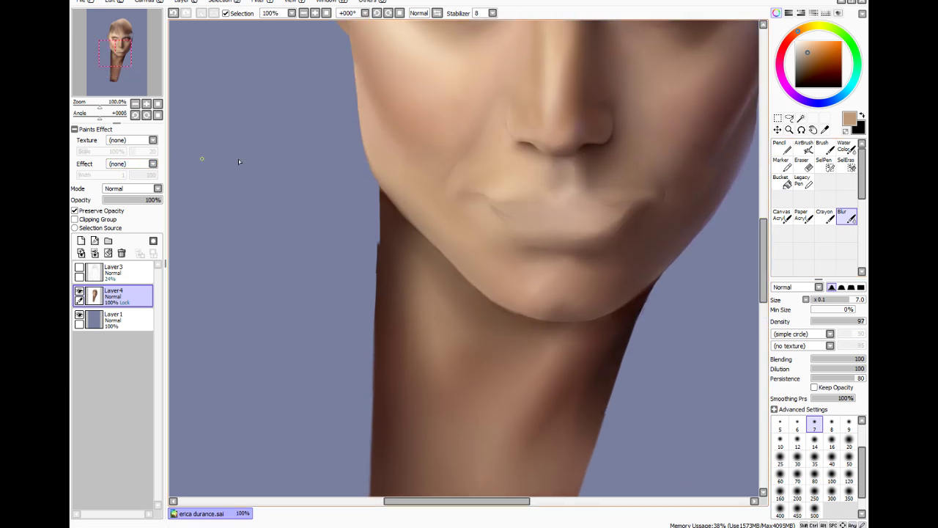
{"action": "scroll", "coordinate": [531, 161], "scroll_direction": "up", "scroll_amount": 1}
{"action": "left_click", "coordinate": [824, 130]}
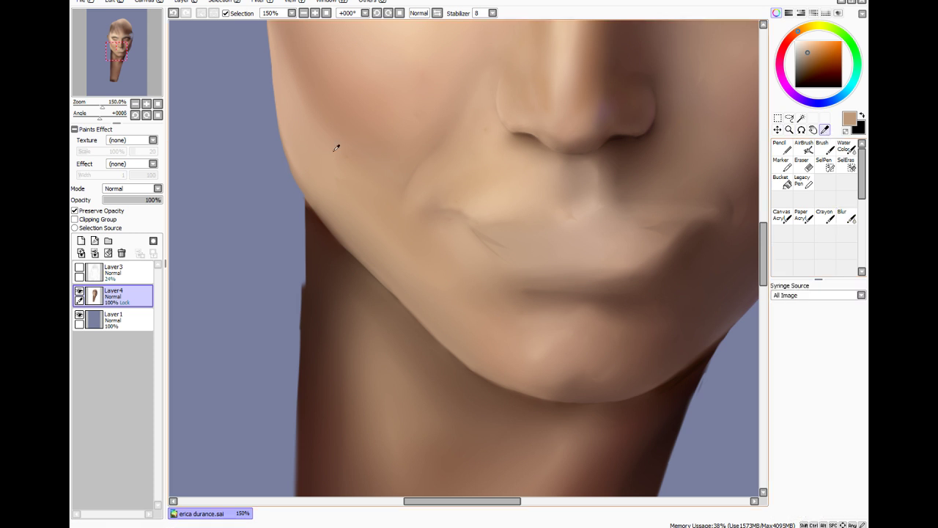
{"action": "left_click", "coordinate": [363, 253]}
{"action": "key", "text": "b"}
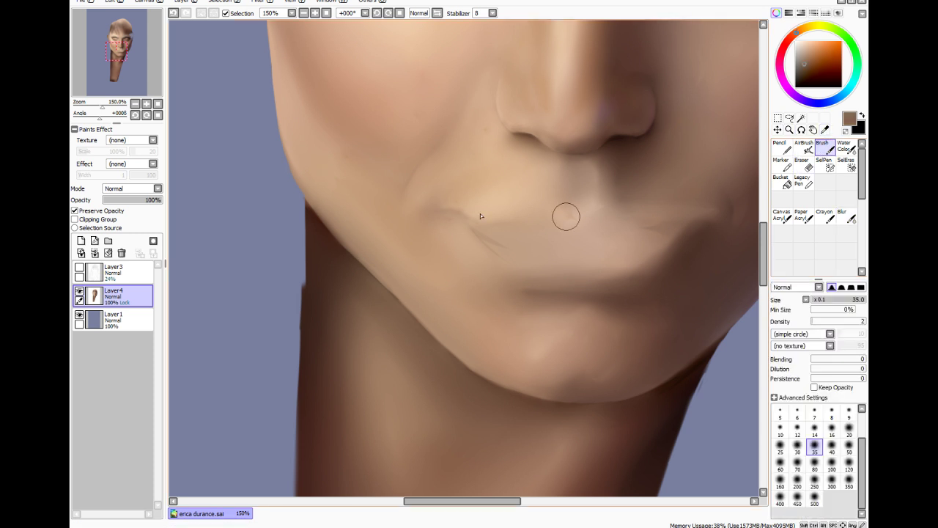
{"action": "left_click", "coordinate": [815, 413]}
{"action": "left_click", "coordinate": [817, 321]}
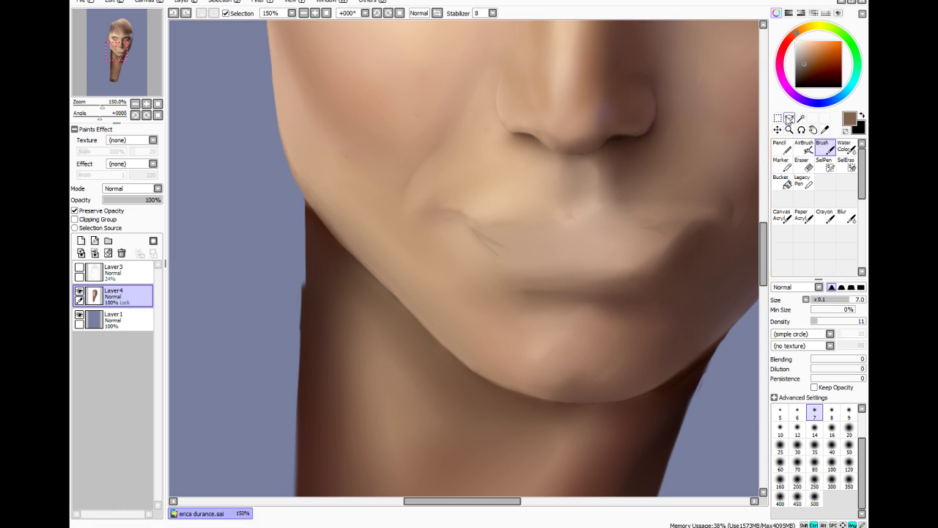
Touch up the lit jaw's edge with light tan sampled from the lower cheek, using the size 7 Brush, and undo the last stroke
{"action": "left_click", "coordinate": [825, 129]}
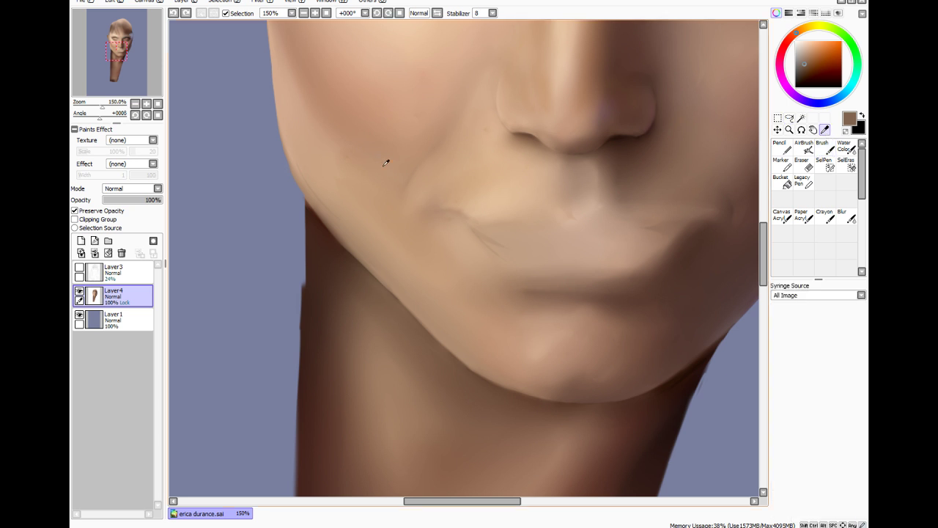
{"action": "left_click", "coordinate": [344, 195]}
{"action": "left_click", "coordinate": [821, 148]}
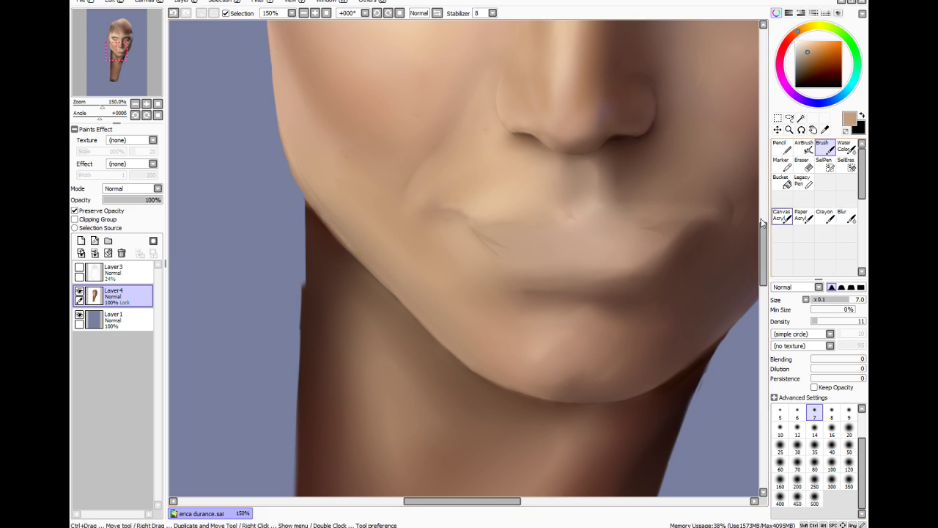
{"action": "scroll", "coordinate": [788, 207], "scroll_direction": "down", "scroll_amount": 3}
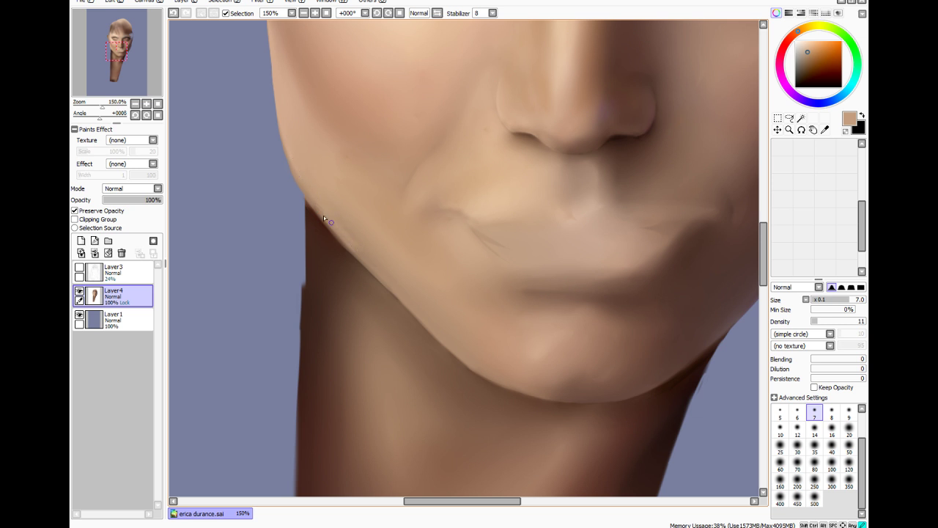
{"action": "left_click_drag", "start_coordinate": [324, 217], "coordinate": [321, 210]}
{"action": "key", "text": "ctrl+z"}
Smooth the lit jaw's edge against the neck shadow with Blur at size 7
{"action": "left_click_drag", "start_coordinate": [862, 223], "coordinate": [862, 172]}
{"action": "left_click", "coordinate": [845, 215]}
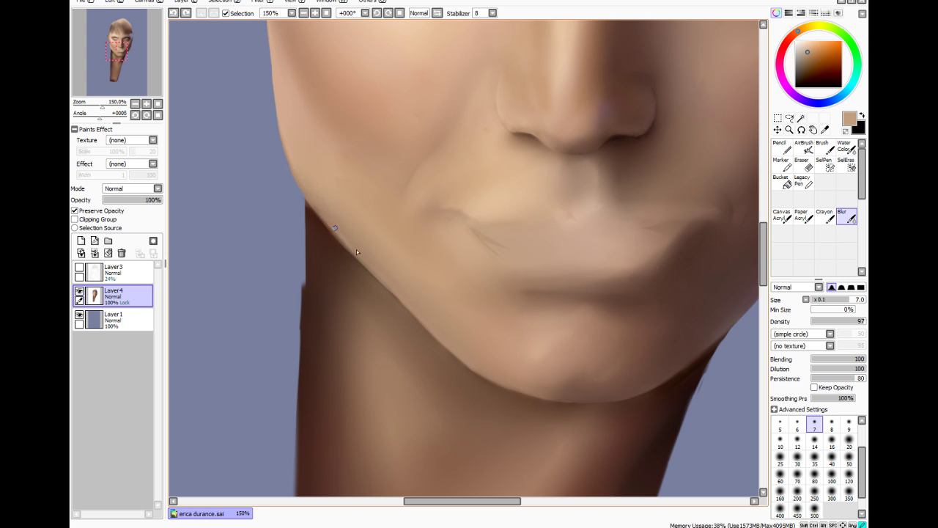
{"action": "left_click_drag", "start_coordinate": [364, 252], "coordinate": [307, 180]}
Paint reddish brown sampled from beneath the chin into the dark neck shadow under the shaded jaw, with the Brush at size 7 and density 11
{"action": "scroll", "coordinate": [441, 357], "scroll_direction": "down", "scroll_amount": 3}
{"action": "scroll", "coordinate": [670, 264], "scroll_direction": "up", "scroll_amount": 2}
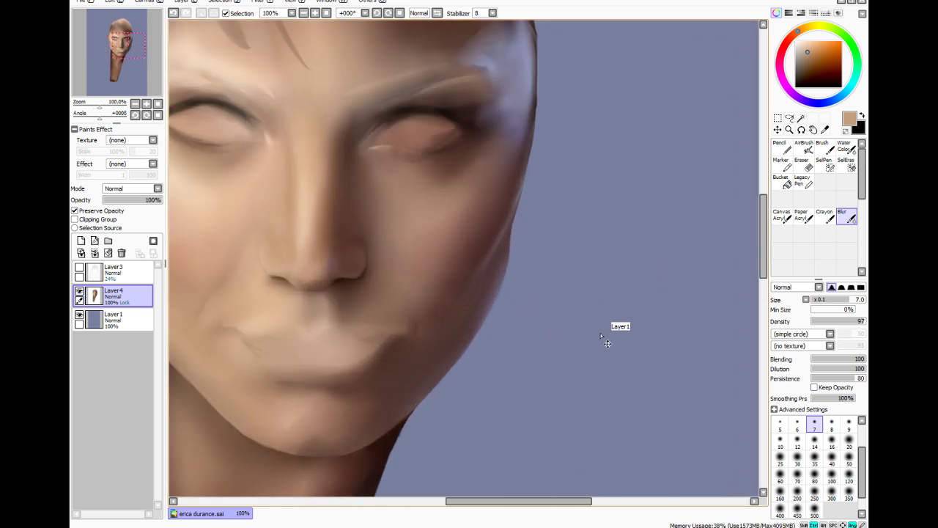
{"action": "scroll", "coordinate": [609, 322], "scroll_direction": "up", "scroll_amount": 1}
{"action": "scroll", "coordinate": [337, 440], "scroll_direction": "down", "scroll_amount": 1}
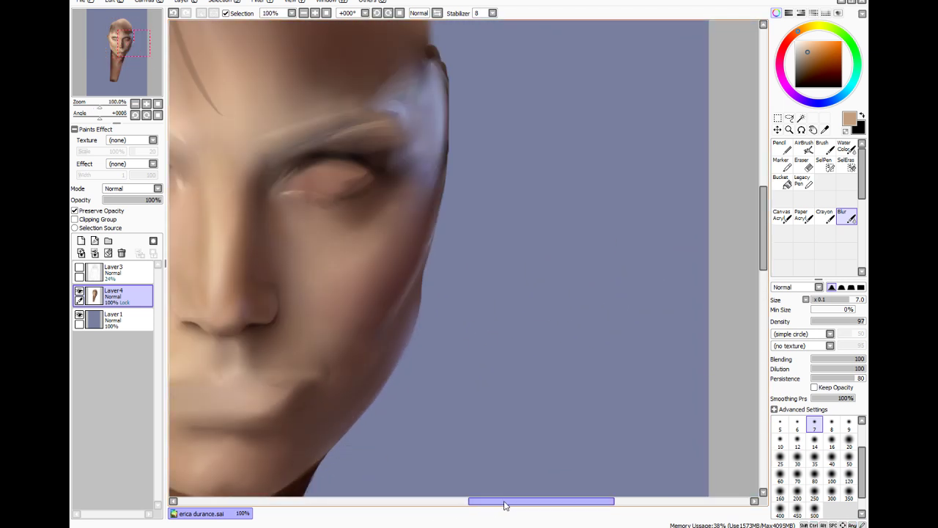
{"action": "left_click_drag", "start_coordinate": [497, 501], "coordinate": [434, 501]}
{"action": "left_click_drag", "start_coordinate": [759, 250], "coordinate": [750, 278]}
{"action": "left_click", "coordinate": [825, 131]}
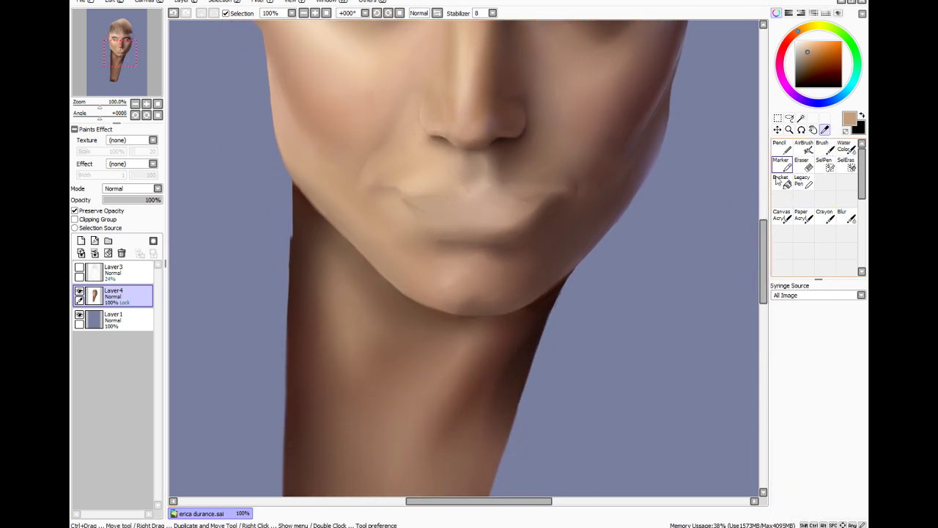
{"action": "left_click", "coordinate": [504, 326]}
{"action": "left_click", "coordinate": [821, 149]}
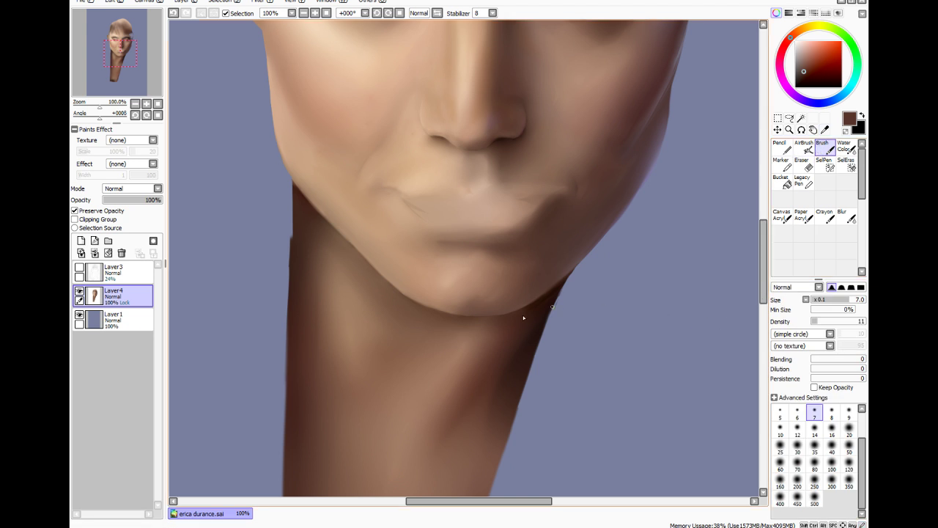
{"action": "scroll", "coordinate": [521, 318], "scroll_direction": "up", "scroll_amount": 2}
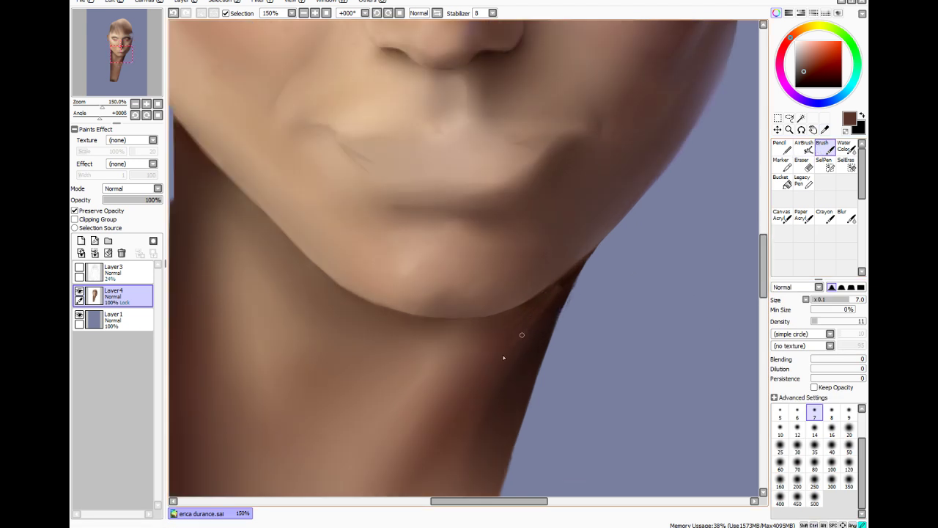
Blend the dark neck shadow beneath the shaded jaw with Blur at sizes 7 and 14
{"action": "left_click", "coordinate": [845, 216]}
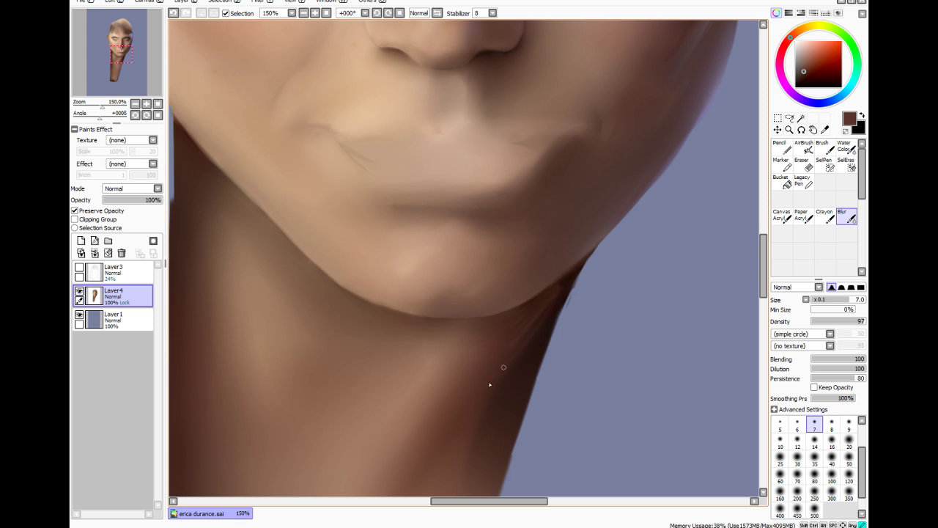
{"action": "left_click", "coordinate": [814, 439]}
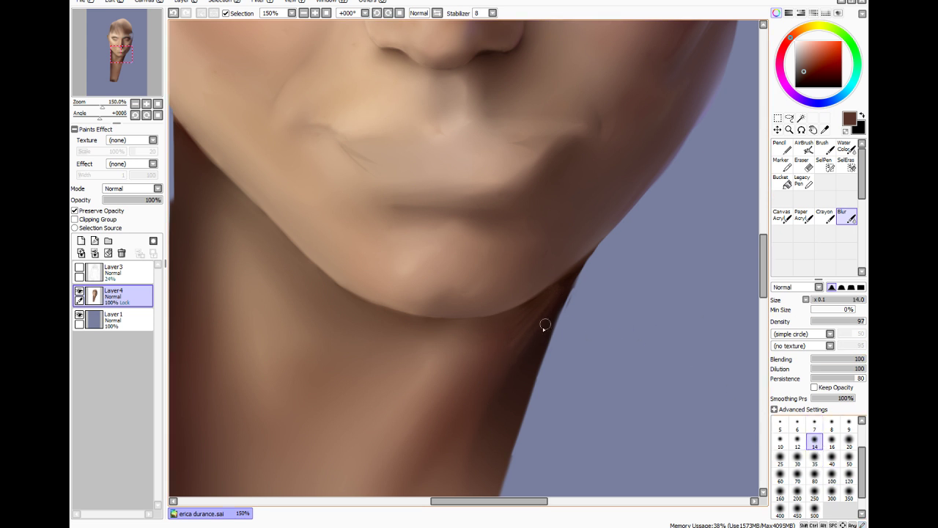
{"action": "mouse_move", "coordinate": [569, 280]}
{"action": "left_mouse_down"}
{"action": "mouse_move", "coordinate": [525, 339]}
{"action": "mouse_move", "coordinate": [547, 300]}
{"action": "mouse_move", "coordinate": [512, 318]}
{"action": "mouse_move", "coordinate": [578, 273]}
{"action": "mouse_move", "coordinate": [495, 403]}
{"action": "mouse_move", "coordinate": [567, 290]}
{"action": "mouse_move", "coordinate": [516, 387]}
{"action": "mouse_move", "coordinate": [574, 289]}
{"action": "mouse_move", "coordinate": [518, 398]}
{"action": "left_mouse_up"}
Paint the chin's lower edge with a dark brown, using the Brush at size 7 and density 7
{"action": "scroll", "coordinate": [204, 319], "scroll_direction": "down", "scroll_amount": 3}
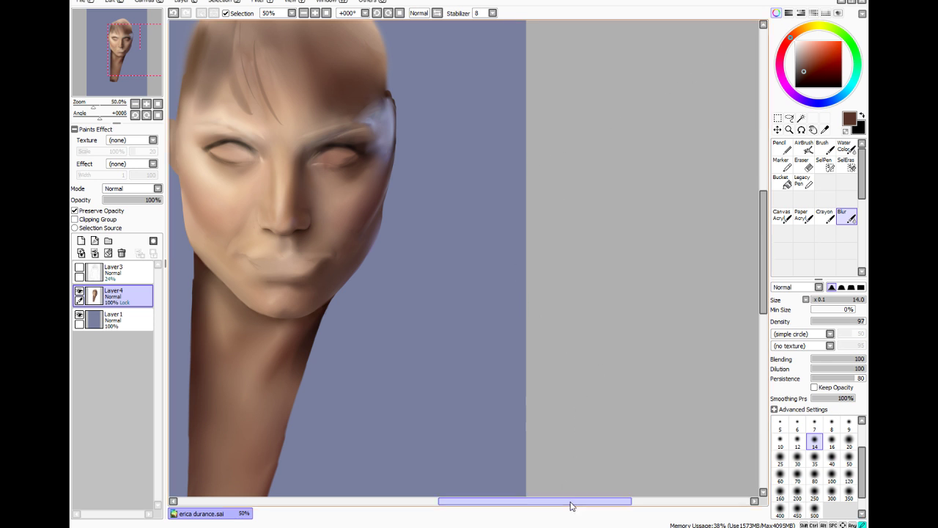
{"action": "left_click_drag", "start_coordinate": [570, 503], "coordinate": [522, 516]}
{"action": "key", "text": "ctrl+plus"}
{"action": "key", "text": "ctrl+plus"}
{"action": "key", "text": "ctrl+plus"}
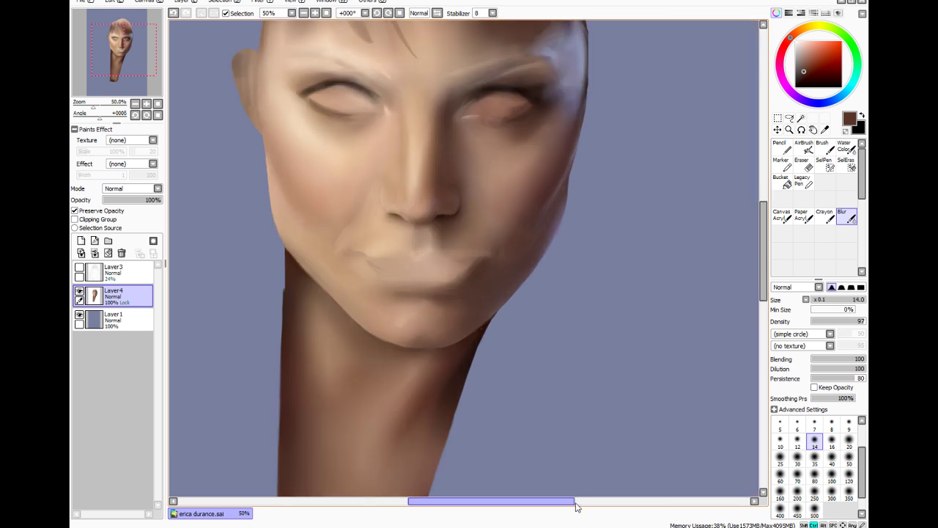
{"action": "left_click", "coordinate": [824, 129]}
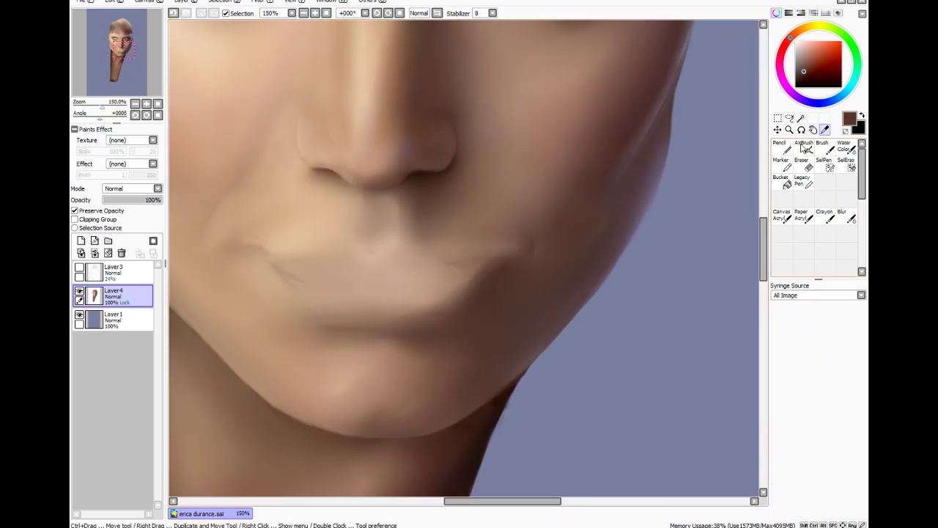
{"action": "left_click", "coordinate": [398, 384]}
{"action": "left_click", "coordinate": [804, 71]}
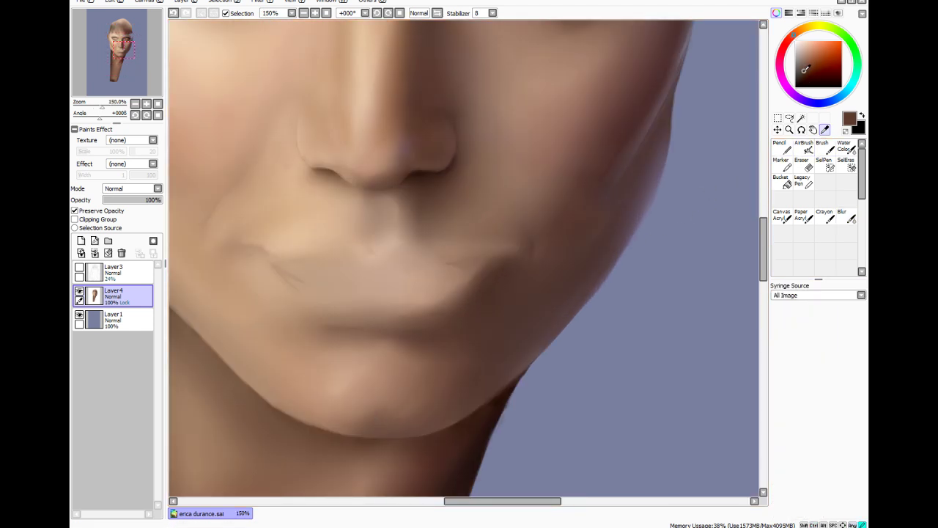
{"action": "left_click", "coordinate": [822, 147]}
{"action": "left_click_drag", "start_coordinate": [815, 325], "coordinate": [812, 322]}
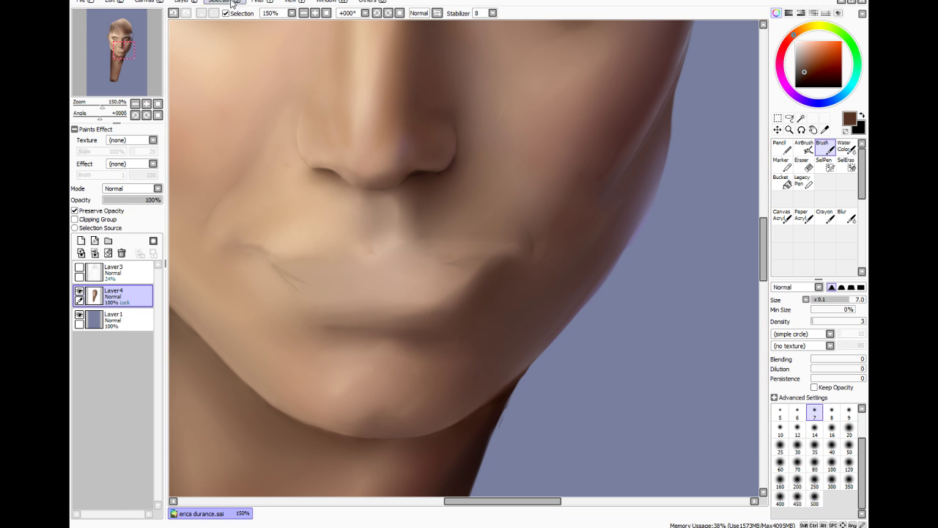
{"action": "left_click_drag", "start_coordinate": [814, 322], "coordinate": [816, 323]}
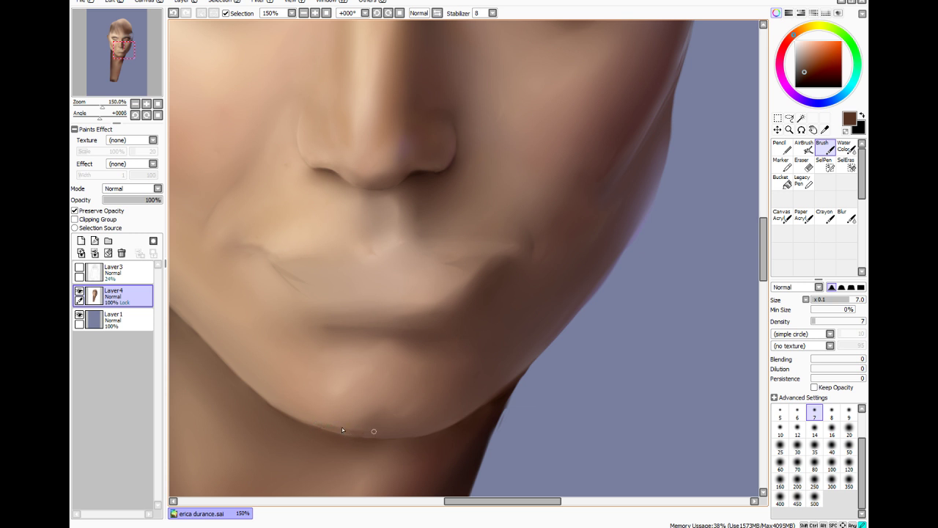
Darken the chin's lower edge with the Brush at size 16, and shade the shadowed jaw side in deeper brown at size 35
{"action": "left_click", "coordinate": [814, 445]}
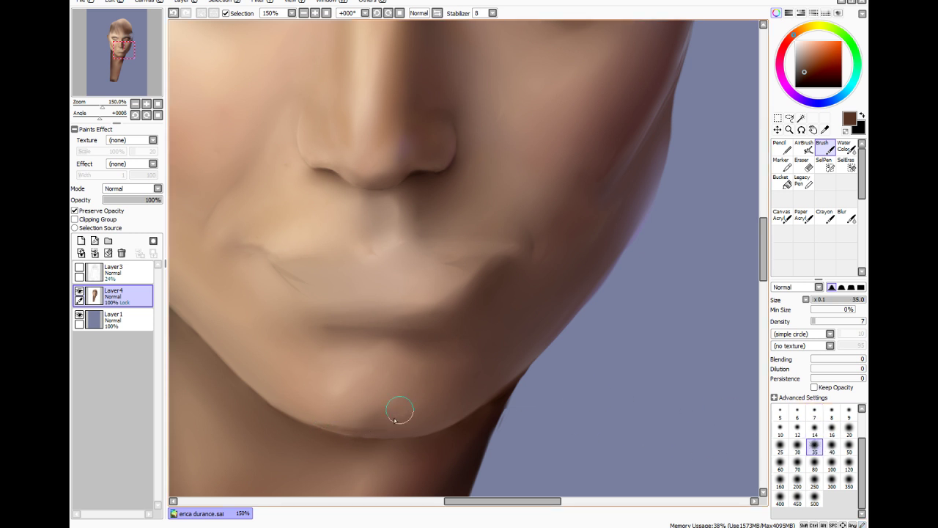
{"action": "left_click", "coordinate": [831, 428]}
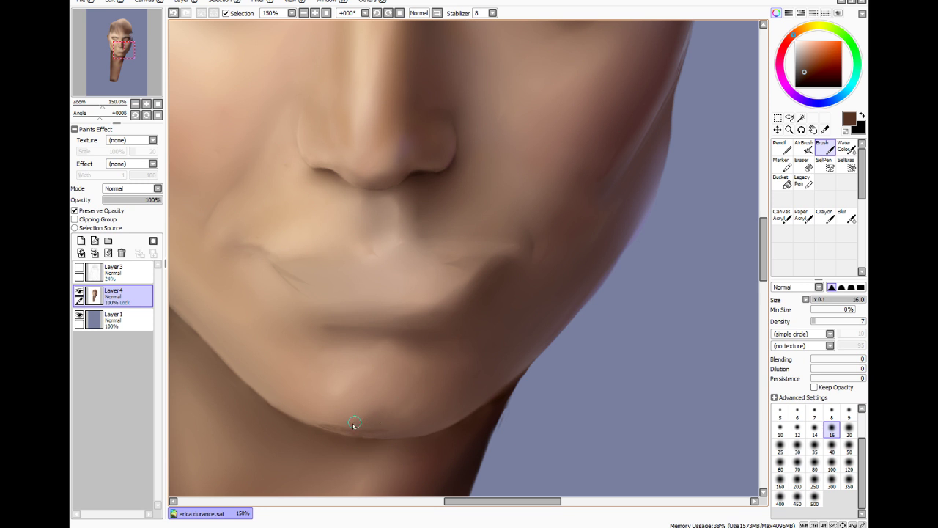
{"action": "left_click_drag", "start_coordinate": [337, 431], "coordinate": [366, 427]}
{"action": "left_click_drag", "start_coordinate": [369, 423], "coordinate": [374, 431]}
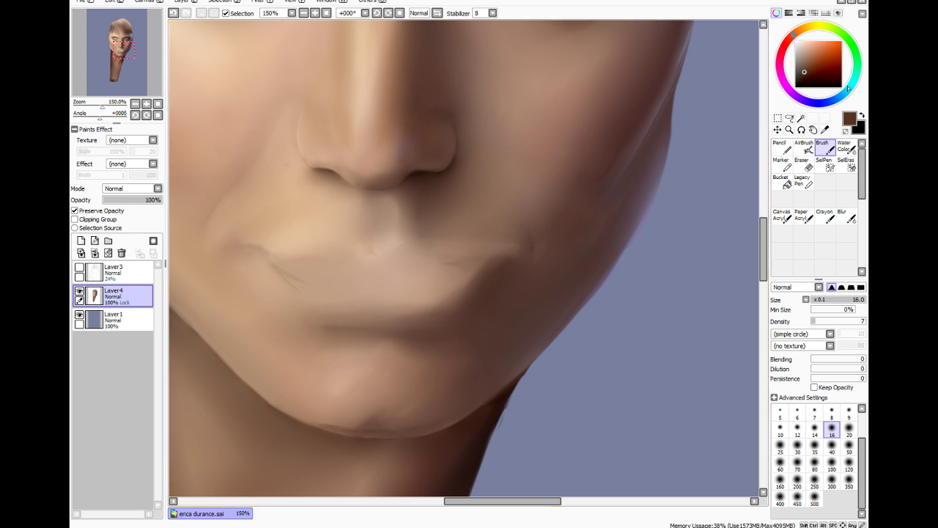
{"action": "left_click", "coordinate": [807, 77]}
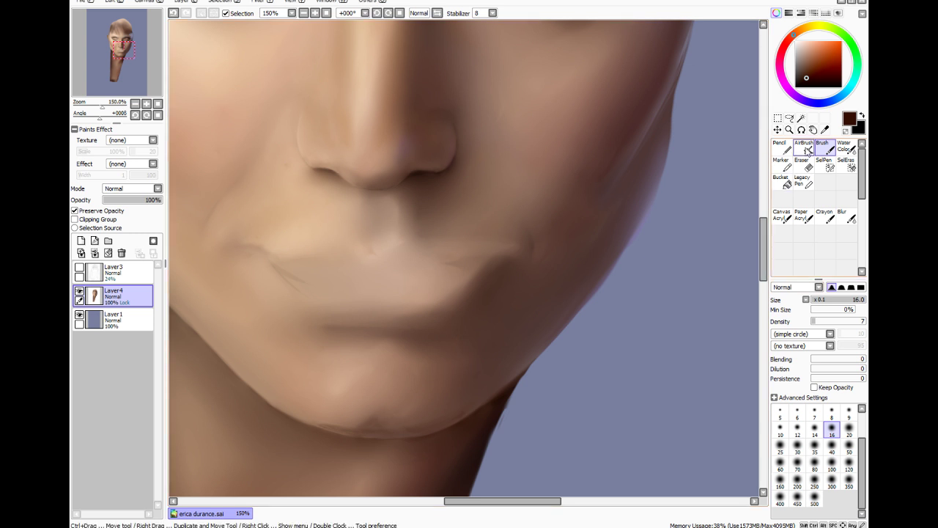
{"action": "left_click", "coordinate": [814, 445]}
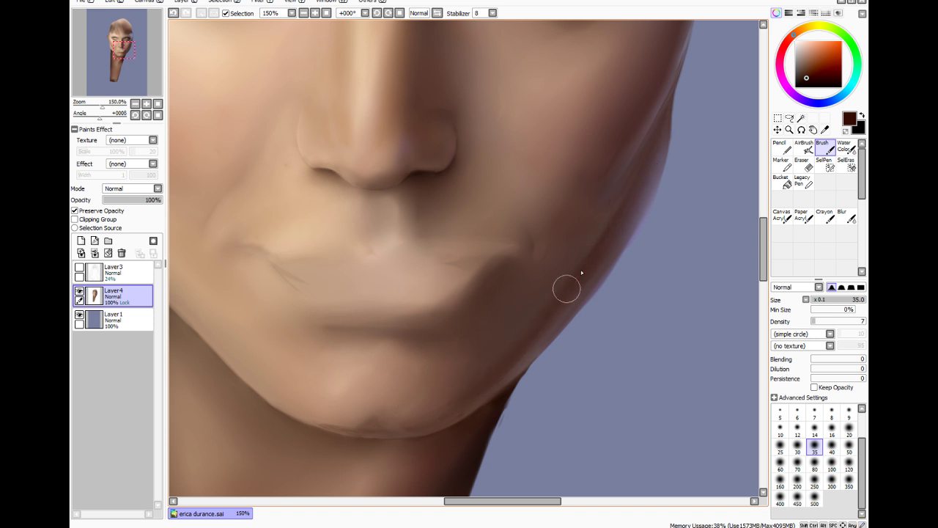
Compare the painting with the Layer3 sketch, hide the sketch again, and turn off Preserve Opacity on Layer4
{"action": "left_click", "coordinate": [80, 267]}
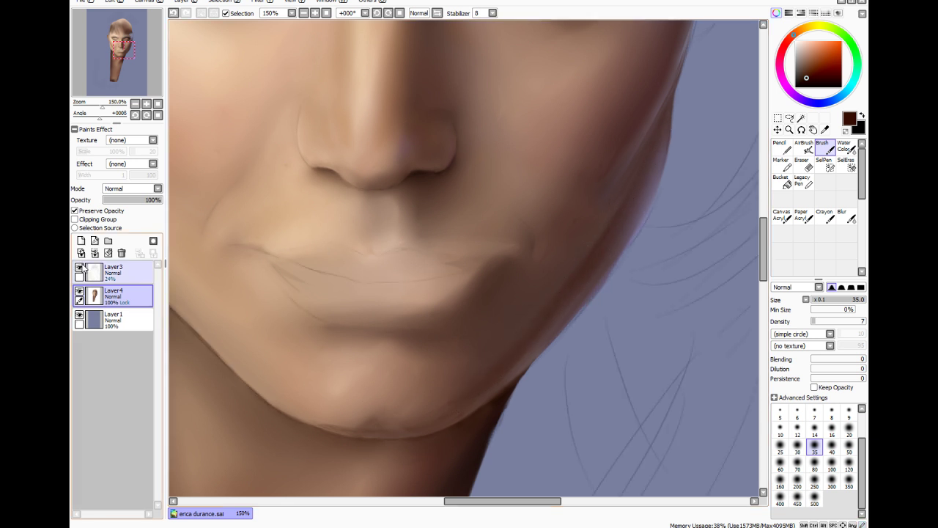
{"action": "left_click", "coordinate": [85, 270]}
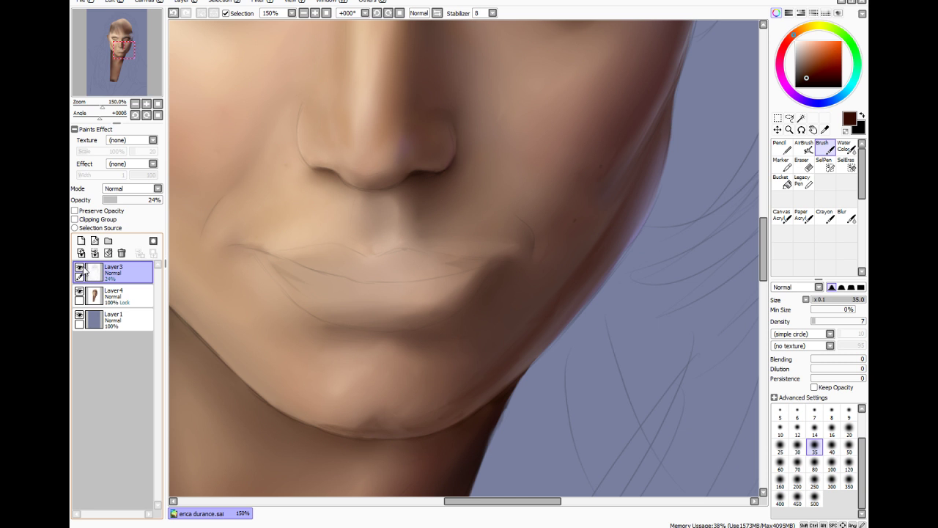
{"action": "left_click", "coordinate": [80, 268]}
{"action": "left_click", "coordinate": [80, 269]}
{"action": "left_click", "coordinate": [79, 268]}
{"action": "left_click", "coordinate": [103, 295]}
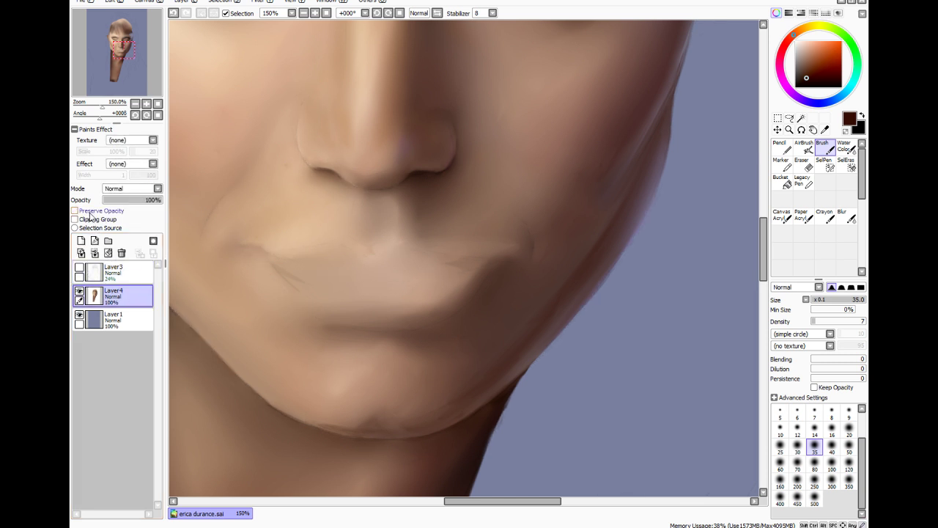
Refine the shaded jaw's outer edge with a sampled greyish purple, Brush size 6.4 and density 100, and turn on Preserve Opacity for Layer4
{"action": "key", "text": "e"}
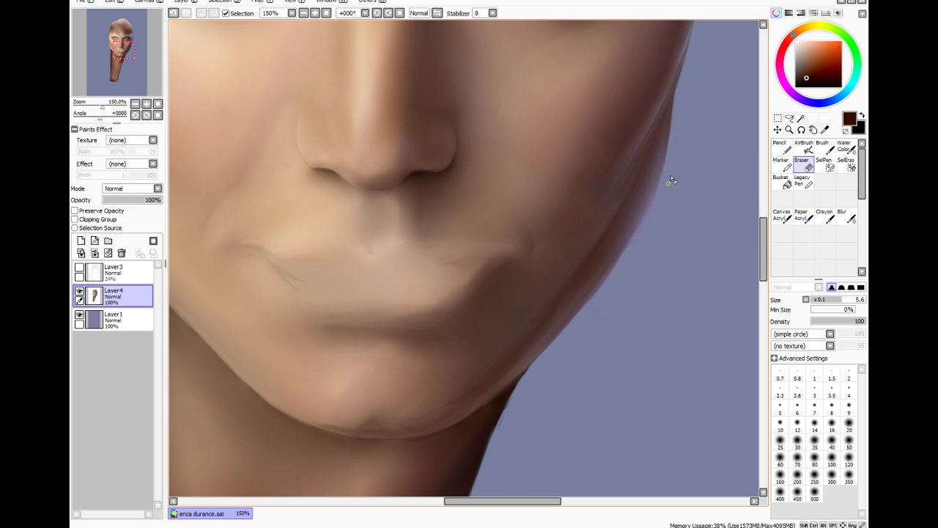
{"action": "key", "text": "alt"}
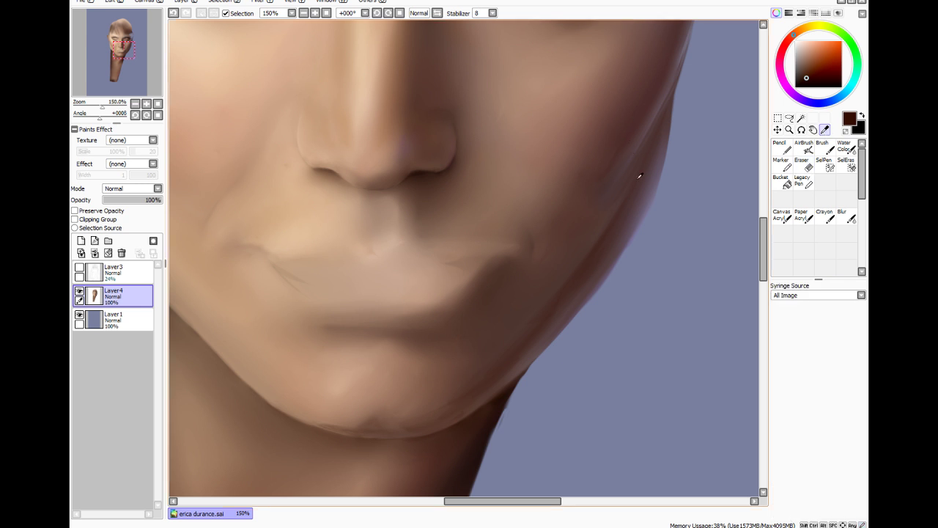
{"action": "left_click", "coordinate": [656, 195]}
{"action": "left_click", "coordinate": [823, 146]}
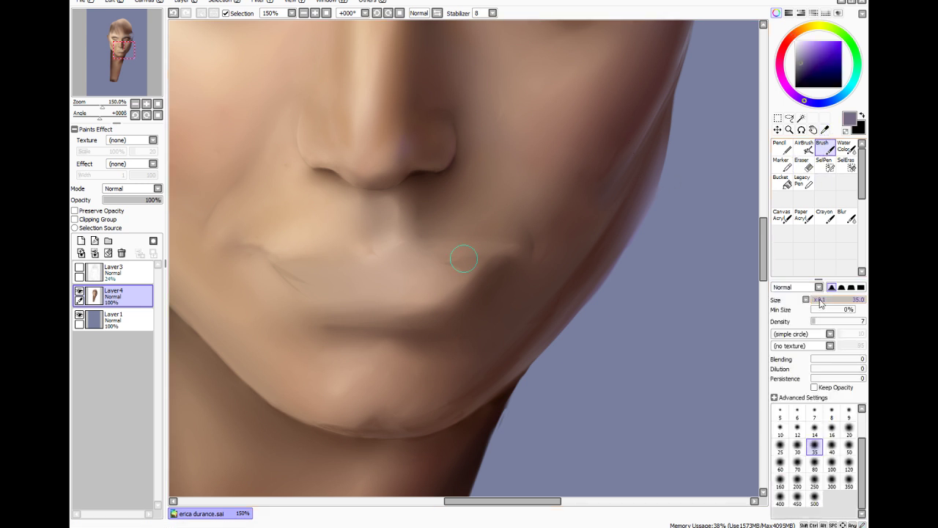
{"action": "mouse_move", "coordinate": [821, 300]}
{"action": "left_mouse_down"}
{"action": "mouse_move", "coordinate": [846, 300]}
{"action": "mouse_move", "coordinate": [866, 320]}
{"action": "left_mouse_up"}
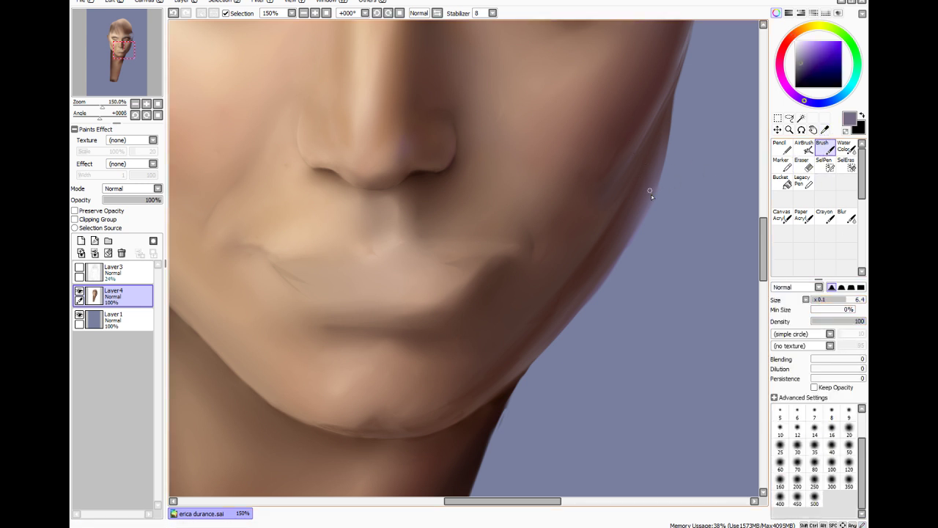
{"action": "mouse_move", "coordinate": [653, 192]}
{"action": "left_mouse_down"}
{"action": "mouse_move", "coordinate": [631, 235]}
{"action": "mouse_move", "coordinate": [656, 183]}
{"action": "mouse_move", "coordinate": [613, 264]}
{"action": "left_mouse_up"}
{"action": "left_click", "coordinate": [86, 212]}
Blend the repainted jaw edge and shaded cheek with Blur at sizes 14, 7 and 35
{"action": "left_click", "coordinate": [845, 216]}
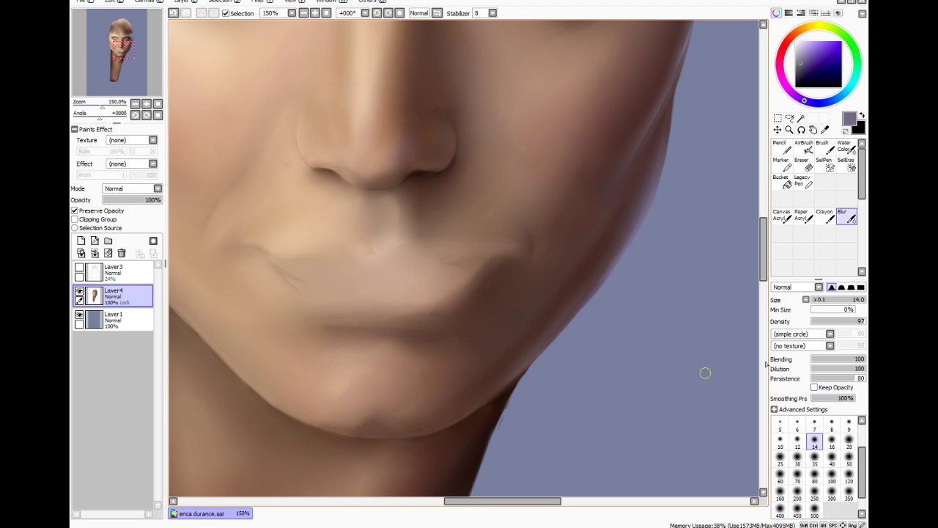
{"action": "left_click", "coordinate": [814, 424]}
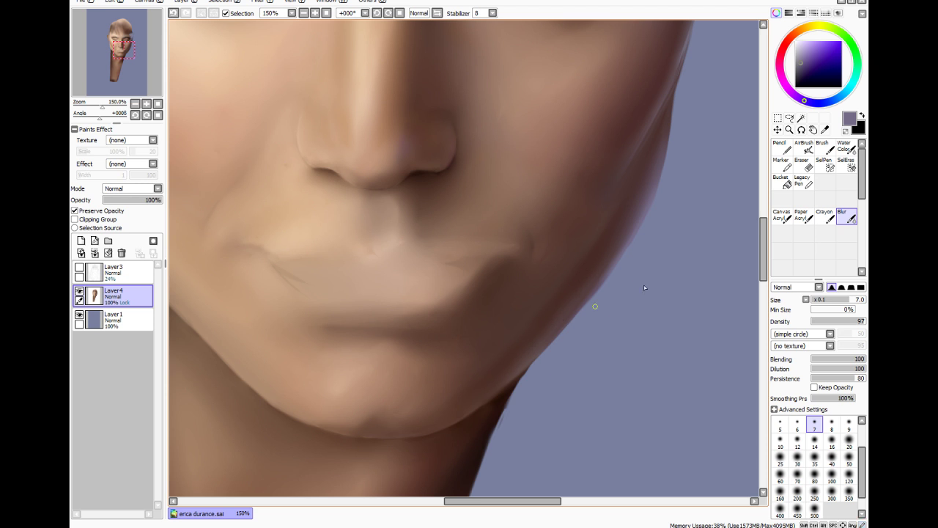
{"action": "left_click", "coordinate": [815, 459]}
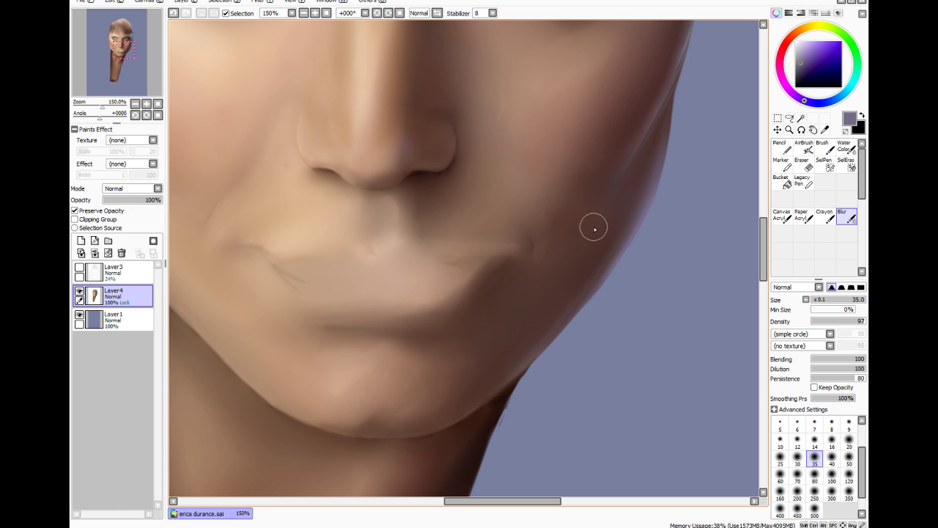
{"action": "key", "text": "ctrl"}
Darken the shaded jaw side and chin edge with a sampled dark brown, using the Brush at density 5 and sizes 6.4 and 35
{"action": "left_click_drag", "start_coordinate": [552, 501], "coordinate": [536, 502]}
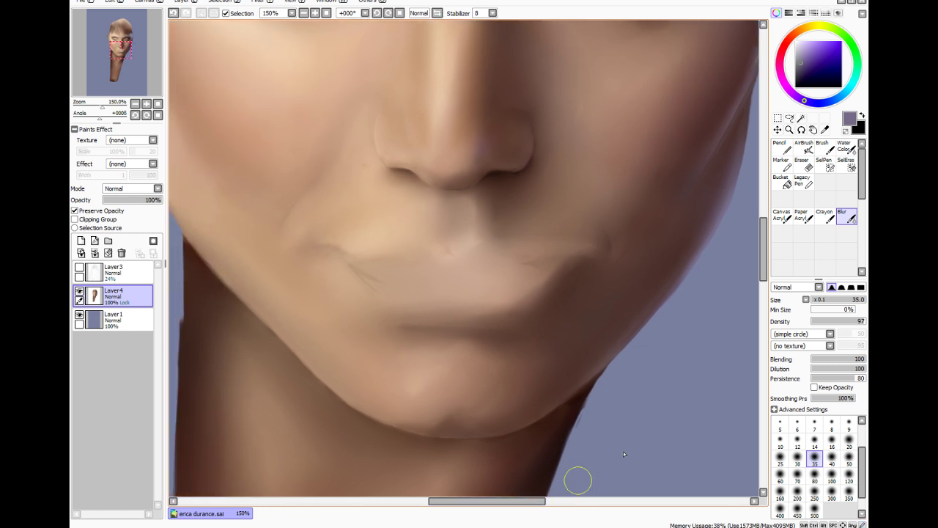
{"action": "left_click", "coordinate": [825, 130]}
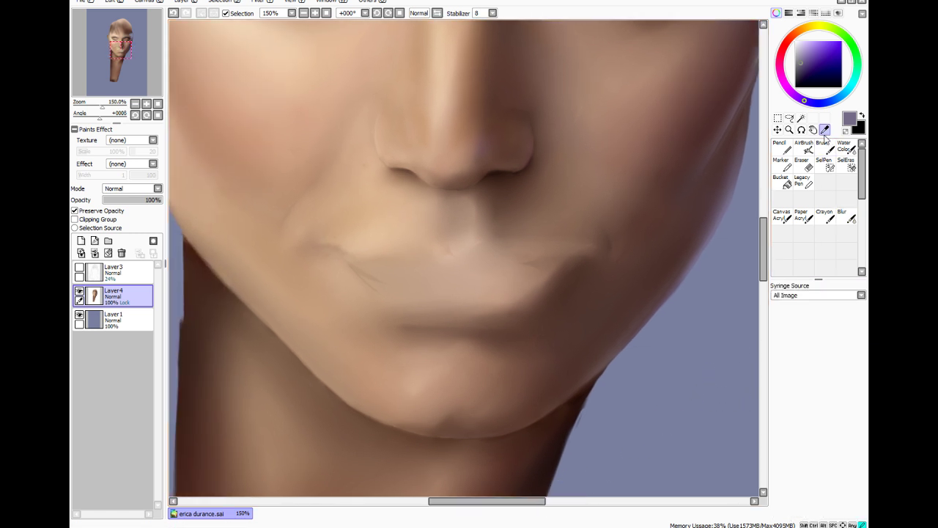
{"action": "left_click", "coordinate": [735, 139]}
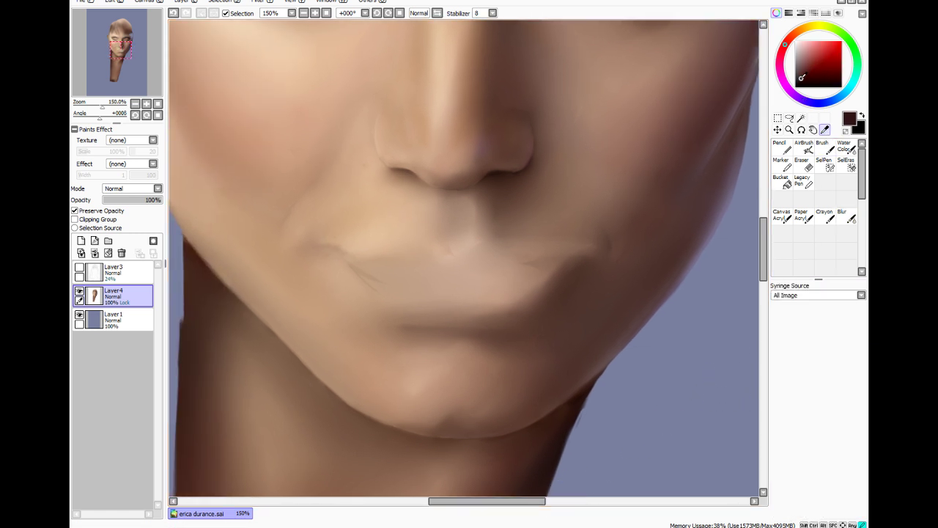
{"action": "left_click", "coordinate": [823, 147]}
{"action": "left_click", "coordinate": [813, 322]}
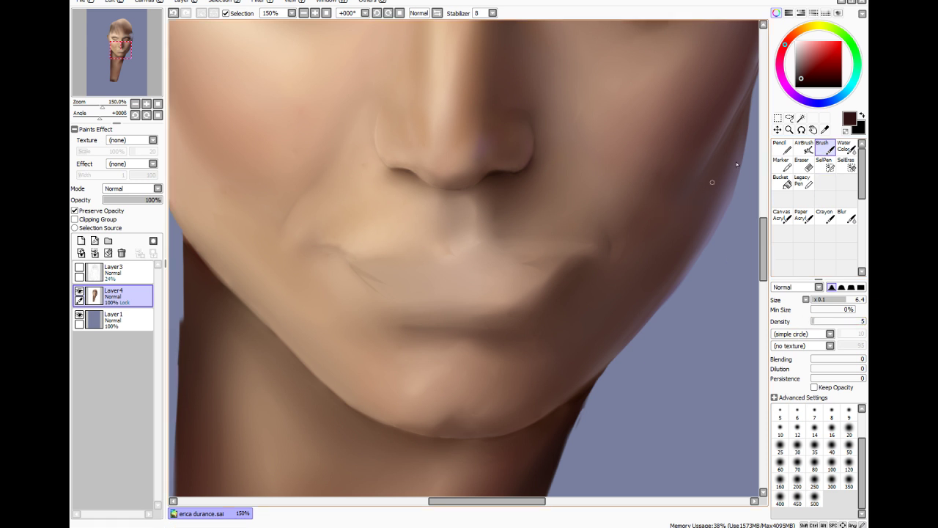
{"action": "left_click", "coordinate": [815, 445]}
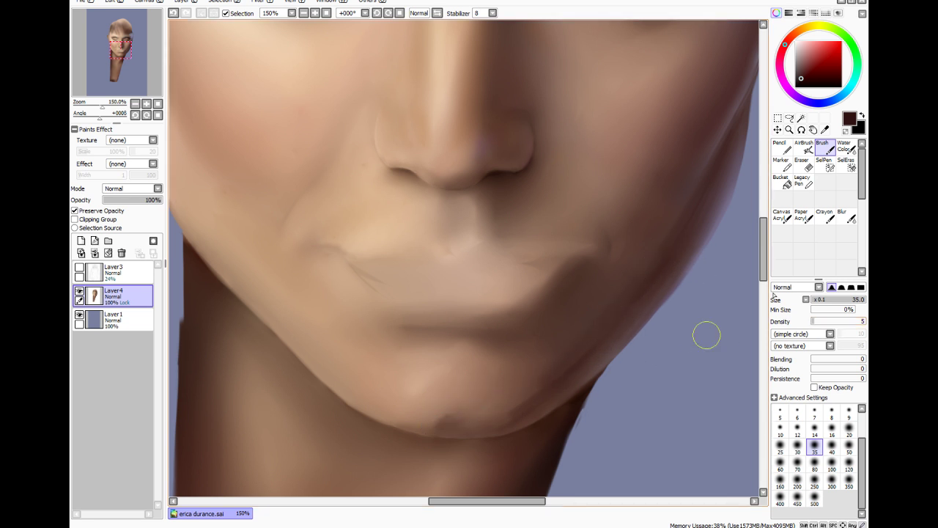
Soften the dark strokes along the chin and shaded jaw with Blur at sizes 14 and 40
{"action": "left_click", "coordinate": [847, 220]}
{"action": "key", "text": "bracketleft"}
{"action": "key", "text": "bracketleft"}
{"action": "key", "text": "bracketleft"}
{"action": "key", "text": "bracketleft"}
{"action": "key", "text": "bracketleft"}
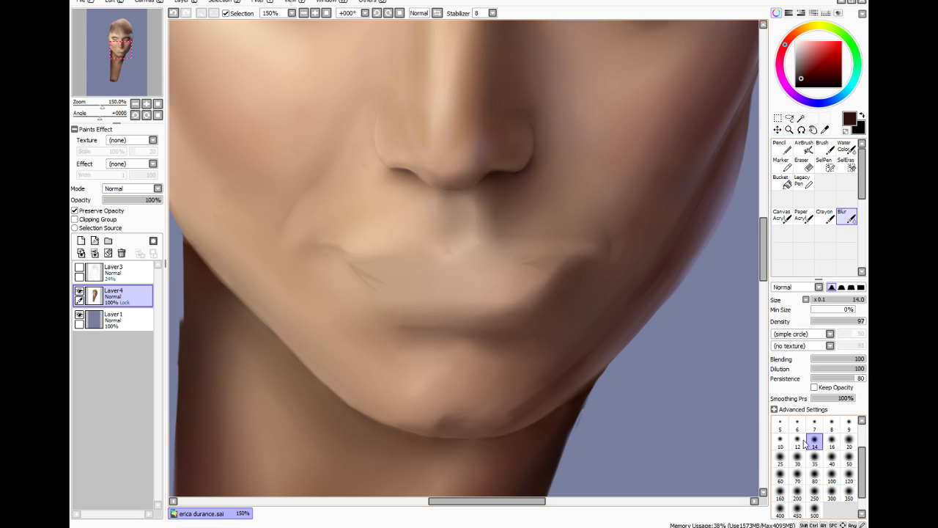
{"action": "mouse_move", "coordinate": [443, 420]}
{"action": "left_mouse_down"}
{"action": "mouse_move", "coordinate": [529, 395]}
{"action": "mouse_move", "coordinate": [487, 421]}
{"action": "mouse_move", "coordinate": [540, 401]}
{"action": "mouse_move", "coordinate": [508, 424]}
{"action": "mouse_move", "coordinate": [590, 353]}
{"action": "mouse_move", "coordinate": [534, 411]}
{"action": "mouse_move", "coordinate": [602, 319]}
{"action": "mouse_move", "coordinate": [554, 367]}
{"action": "left_mouse_up"}
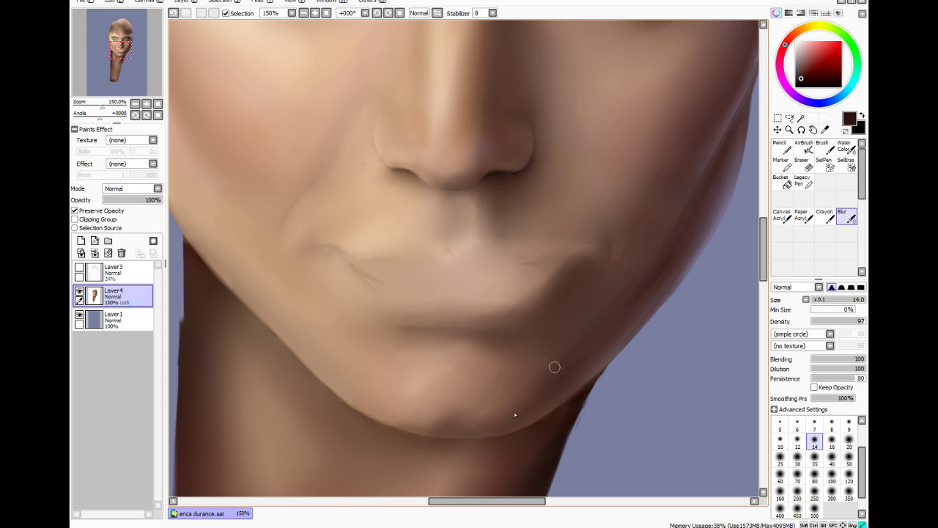
{"action": "left_click", "coordinate": [814, 475]}
{"action": "left_click", "coordinate": [832, 456]}
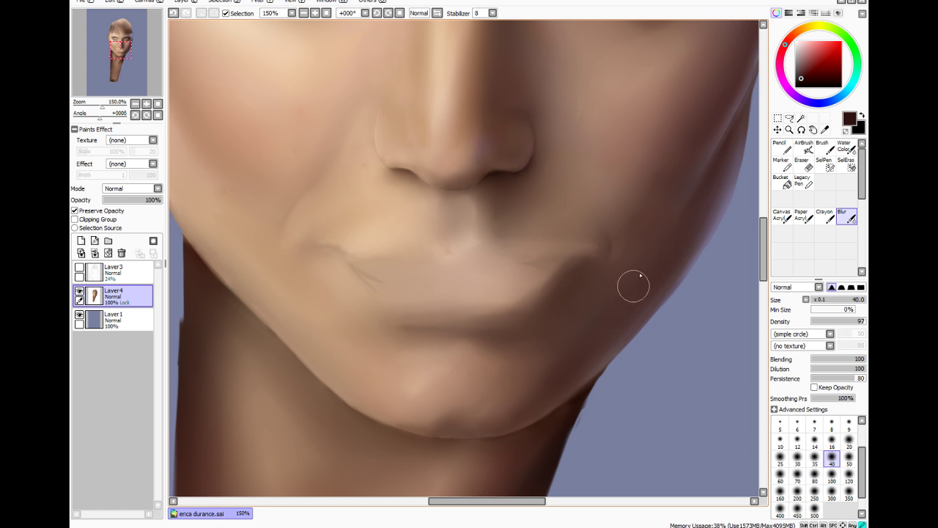
Deepen the shadow beneath the lower lip with the dark red-brown Brush at size 35, density 5, and blend it with Blur at sizes 35 and 20
{"action": "left_click", "coordinate": [823, 146]}
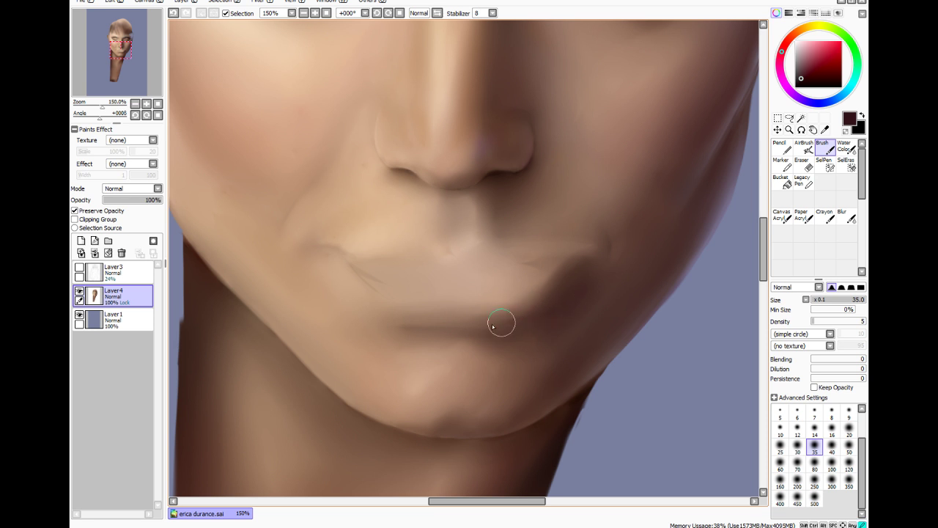
{"action": "left_click_drag", "start_coordinate": [417, 329], "coordinate": [614, 329]}
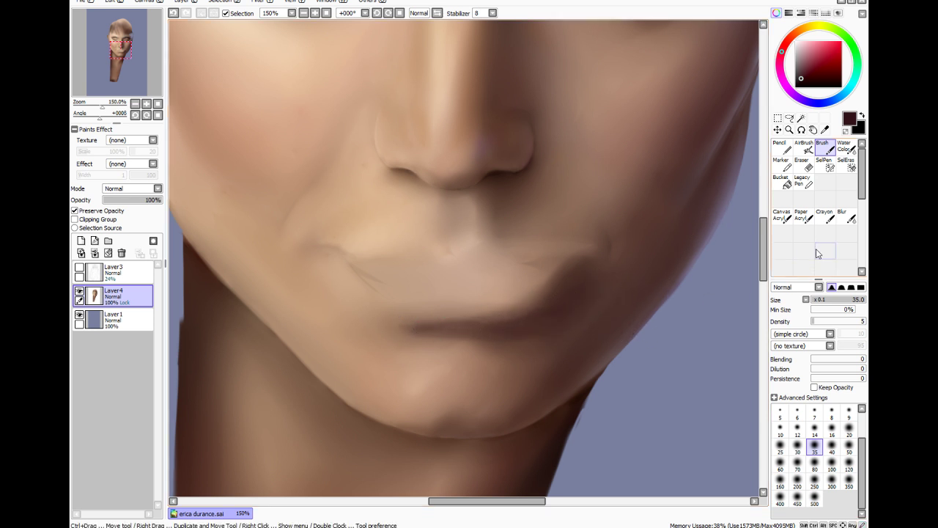
{"action": "left_click", "coordinate": [843, 217]}
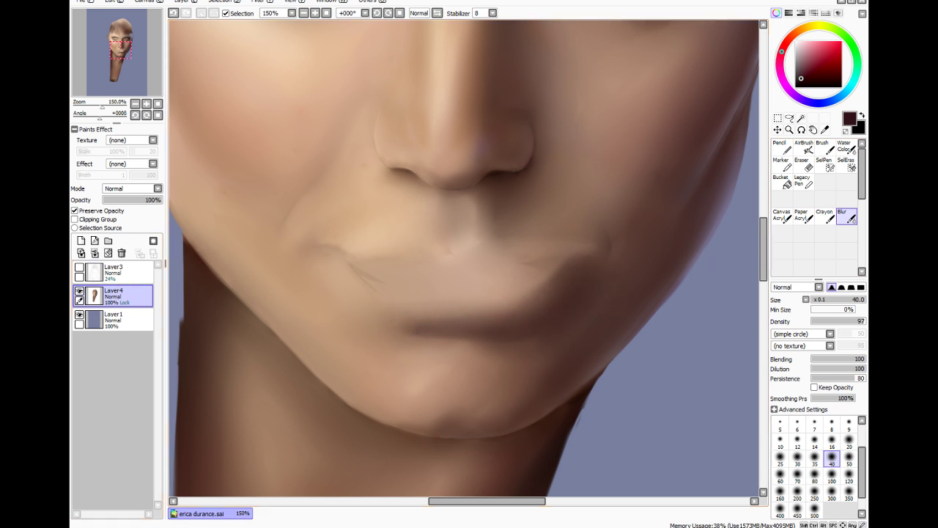
{"action": "key", "text": "ctrl+z"}
{"action": "left_click", "coordinate": [832, 423]}
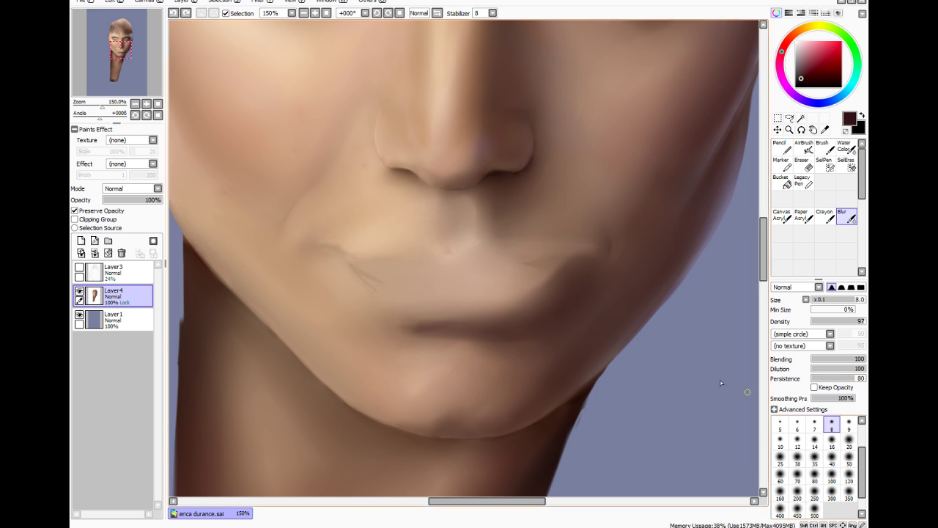
{"action": "left_click", "coordinate": [815, 440]}
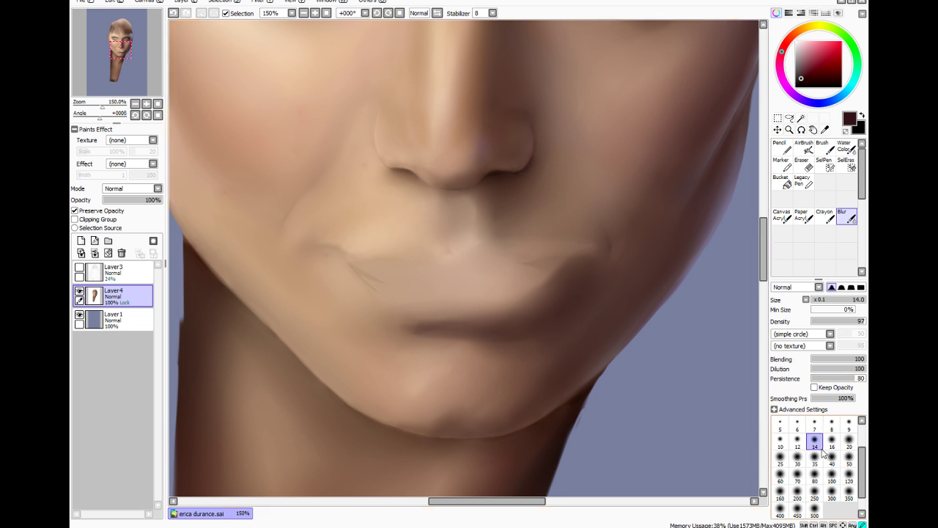
{"action": "left_click", "coordinate": [814, 457]}
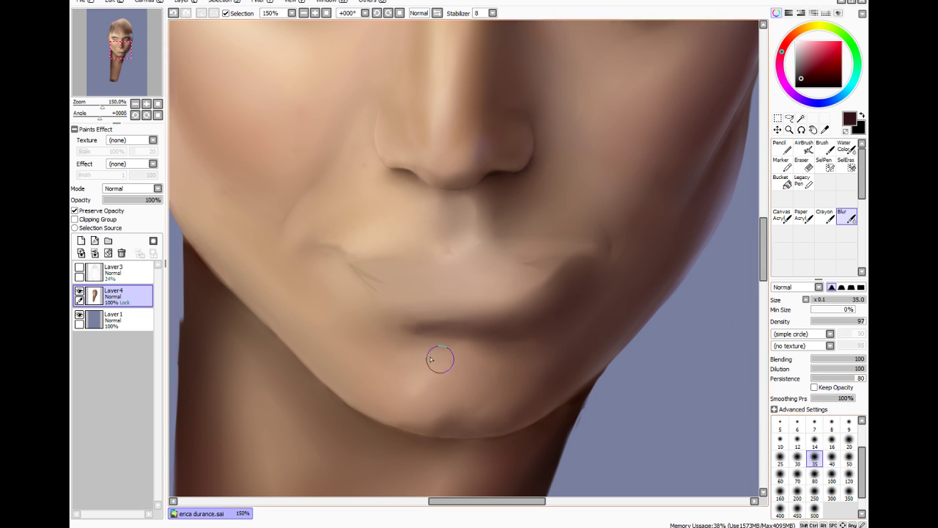
{"action": "left_click", "coordinate": [848, 448]}
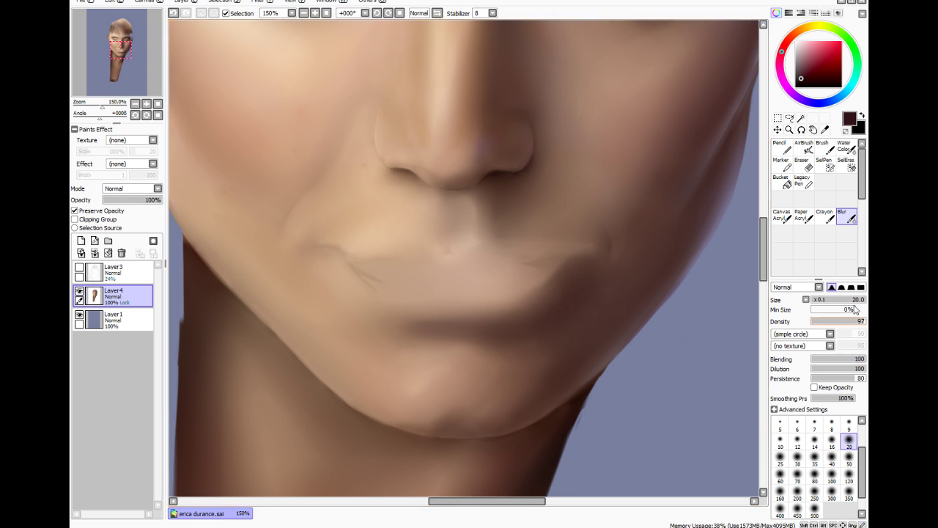
Shade between the lower-lip shadow and the shaded mouth corner with a brown sampled from the cheek, Brush size 50 and density 5
{"action": "left_click", "coordinate": [824, 129]}
{"action": "left_click", "coordinate": [643, 187]}
{"action": "left_click", "coordinate": [823, 148]}
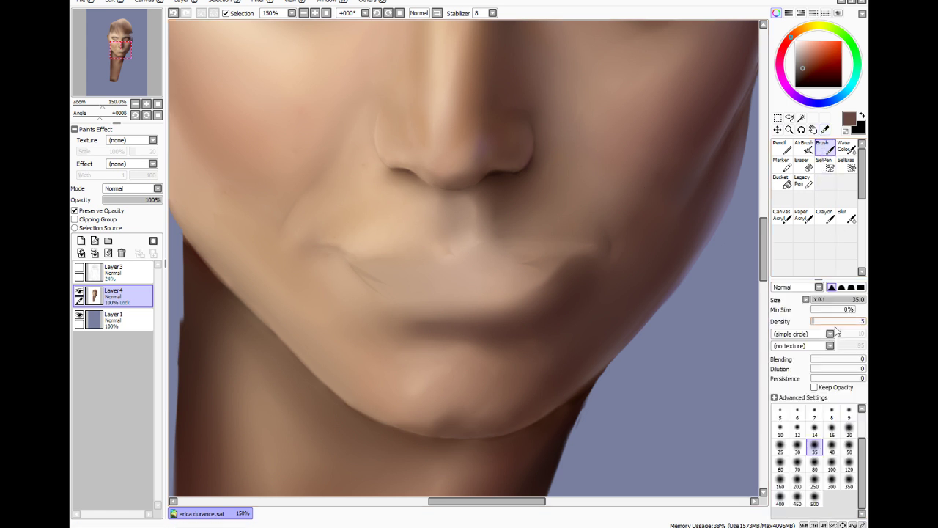
{"action": "left_click", "coordinate": [815, 447]}
{"action": "left_click", "coordinate": [849, 448]}
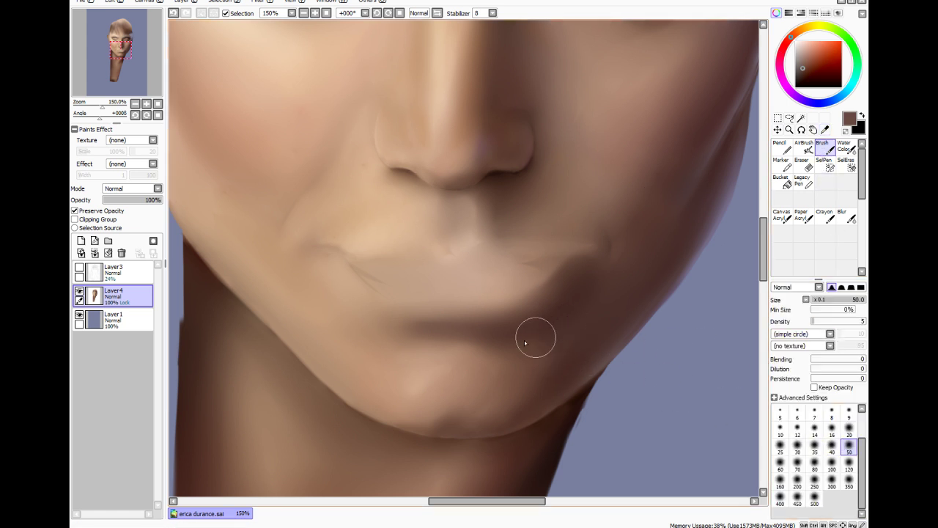
{"action": "mouse_move", "coordinate": [572, 346]}
{"action": "left_mouse_down"}
{"action": "mouse_move", "coordinate": [649, 262]}
{"action": "mouse_move", "coordinate": [589, 317]}
{"action": "mouse_move", "coordinate": [624, 272]}
{"action": "mouse_move", "coordinate": [608, 299]}
{"action": "left_mouse_up"}
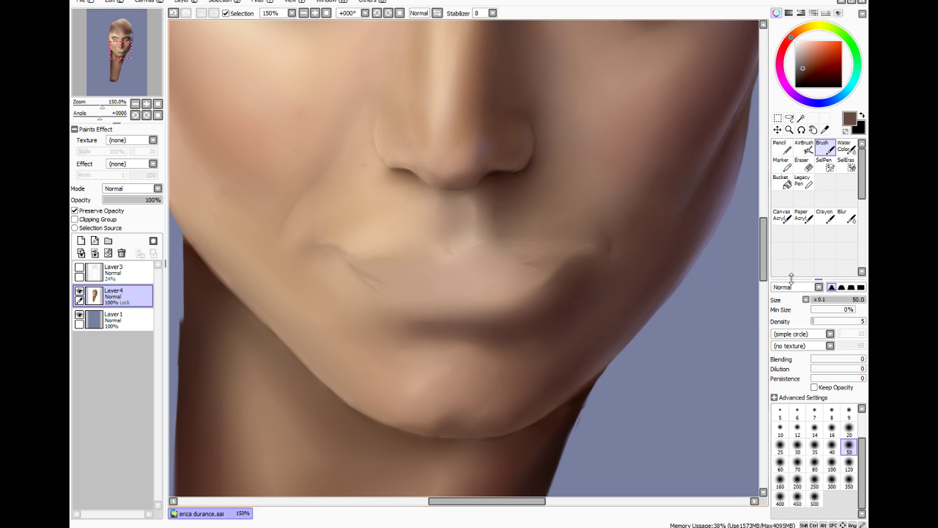
Lighten the shaded mouth corner with a sampled lighter brown, Brush size 16 and density 8, and soften the area with Blur at size 20
{"action": "left_click", "coordinate": [824, 130]}
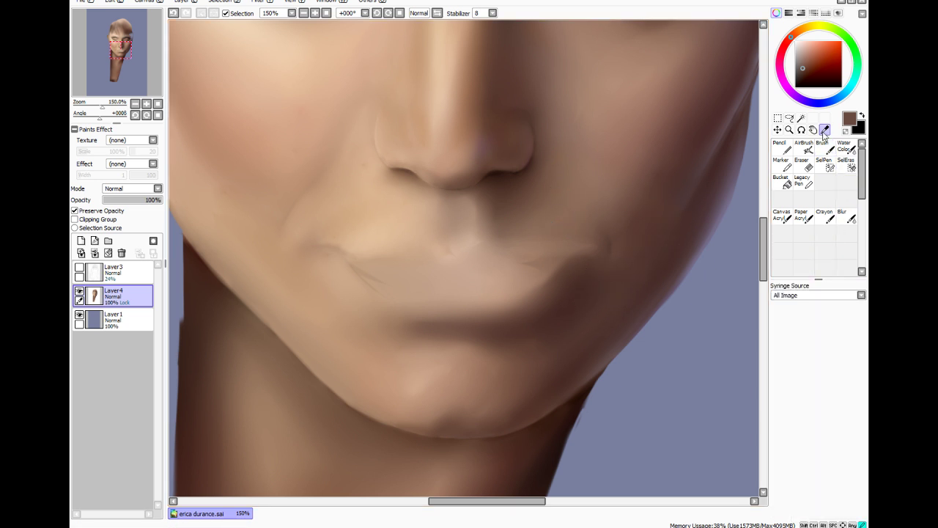
{"action": "left_click", "coordinate": [585, 214]}
{"action": "left_click", "coordinate": [825, 148]}
{"action": "left_click", "coordinate": [830, 300]}
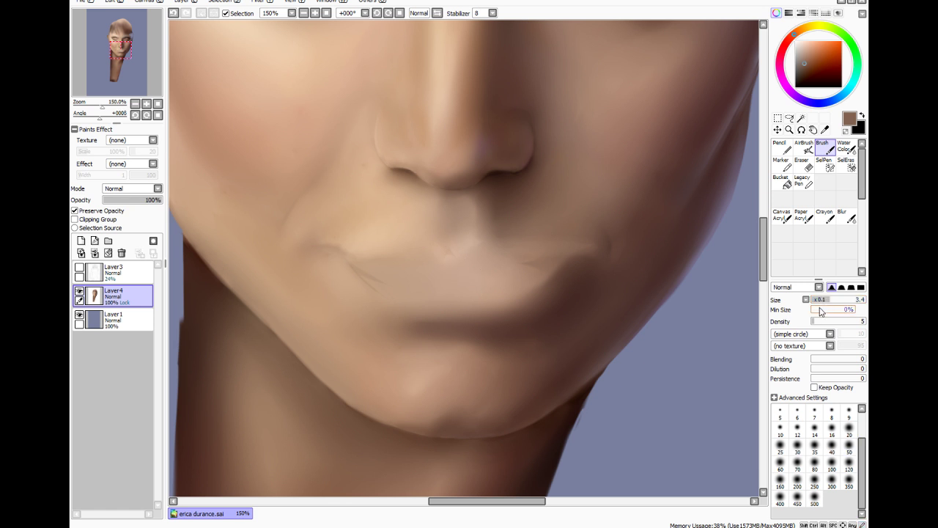
{"action": "left_click", "coordinate": [821, 321]}
{"action": "mouse_move", "coordinate": [828, 300]}
{"action": "left_mouse_down"}
{"action": "mouse_move", "coordinate": [865, 301]}
{"action": "mouse_move", "coordinate": [820, 322]}
{"action": "left_mouse_up"}
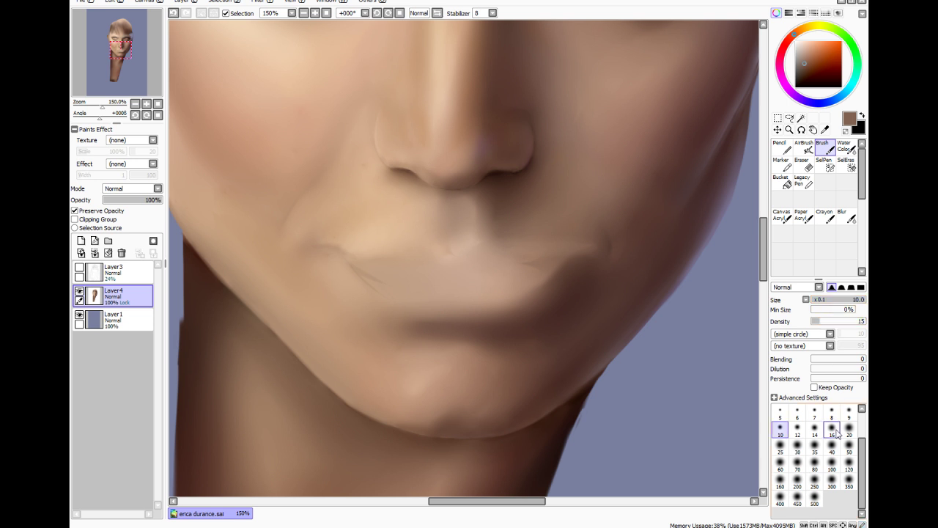
{"action": "left_click", "coordinate": [832, 429]}
{"action": "left_click_drag", "start_coordinate": [599, 252], "coordinate": [593, 234]}
{"action": "key", "text": "ctrl+z"}
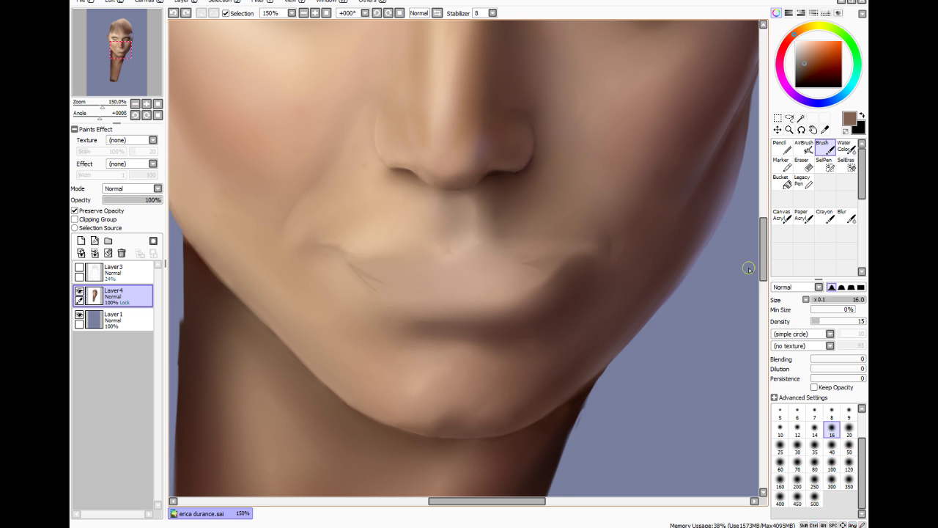
{"action": "left_click_drag", "start_coordinate": [825, 324], "coordinate": [817, 325]}
{"action": "left_click_drag", "start_coordinate": [597, 242], "coordinate": [595, 232]}
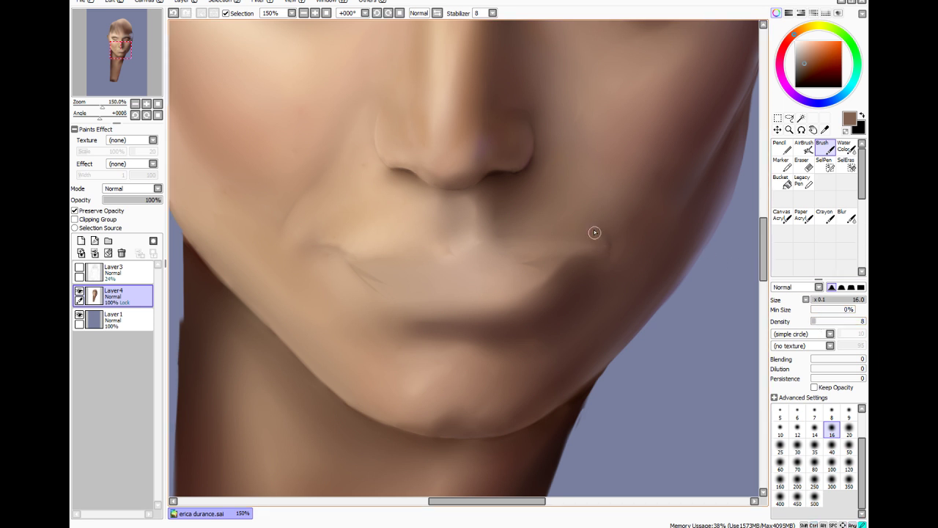
{"action": "left_click", "coordinate": [846, 217]}
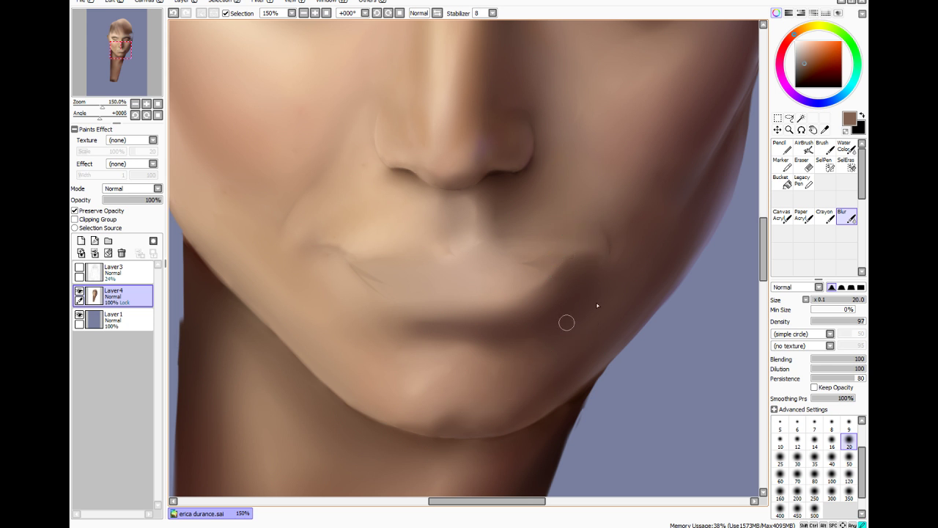
Add a new layer above Layer3
{"action": "scroll", "coordinate": [513, 371], "scroll_direction": "down", "scroll_amount": 3}
{"action": "scroll", "coordinate": [601, 295], "scroll_direction": "up", "scroll_amount": 2}
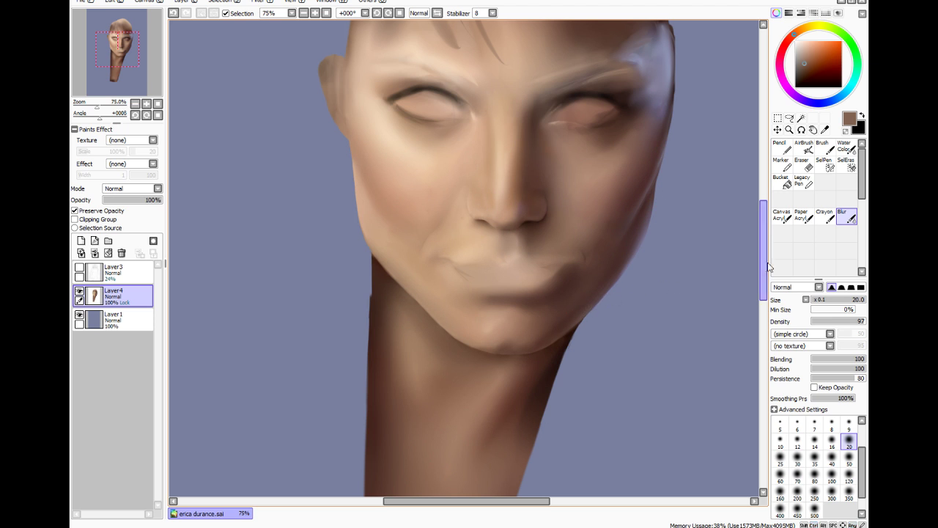
{"action": "left_click", "coordinate": [114, 271]}
{"action": "left_click", "coordinate": [80, 241]}
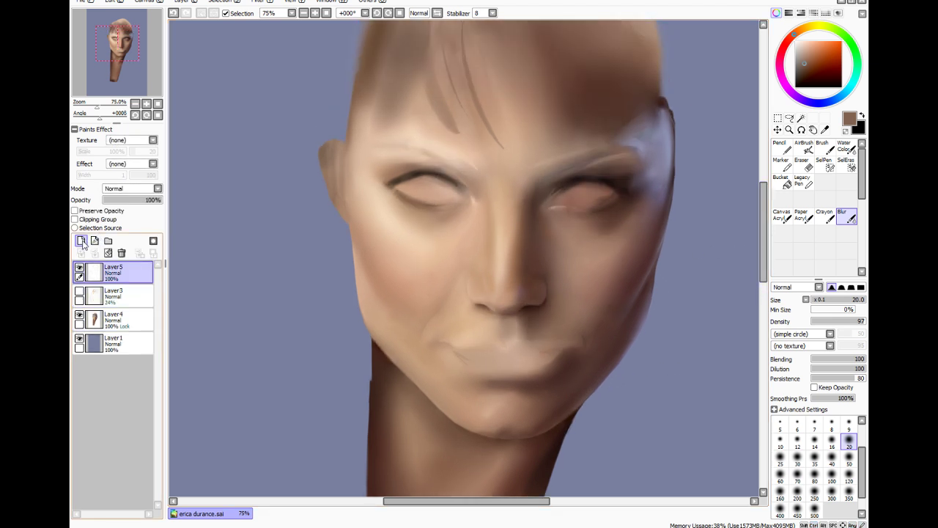
Set up the Brush with a strong dark red, density 100 and size 12
{"action": "left_click", "coordinate": [782, 50]}
{"action": "left_click_drag", "start_coordinate": [784, 49], "coordinate": [785, 45]}
{"action": "left_click_drag", "start_coordinate": [829, 57], "coordinate": [824, 59]}
{"action": "left_click", "coordinate": [824, 146]}
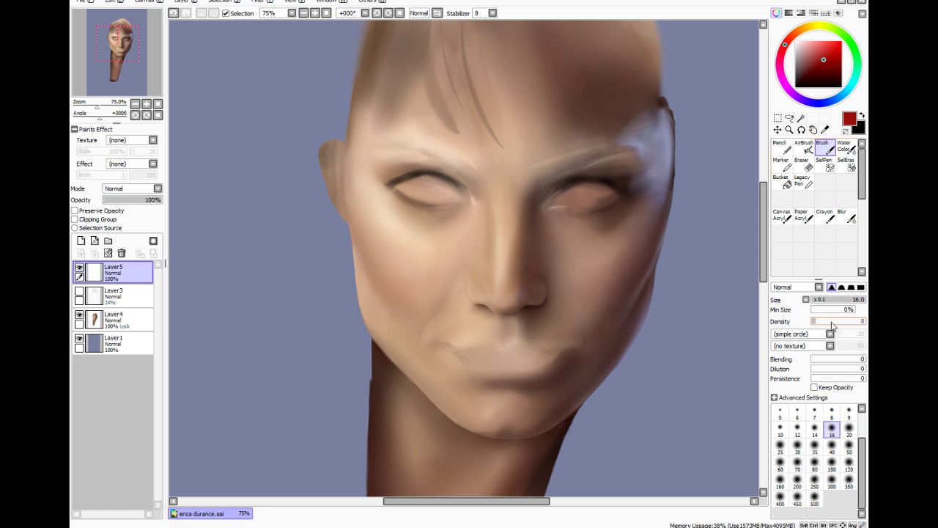
{"action": "left_click_drag", "start_coordinate": [832, 321], "coordinate": [865, 321]}
{"action": "left_click", "coordinate": [798, 430]}
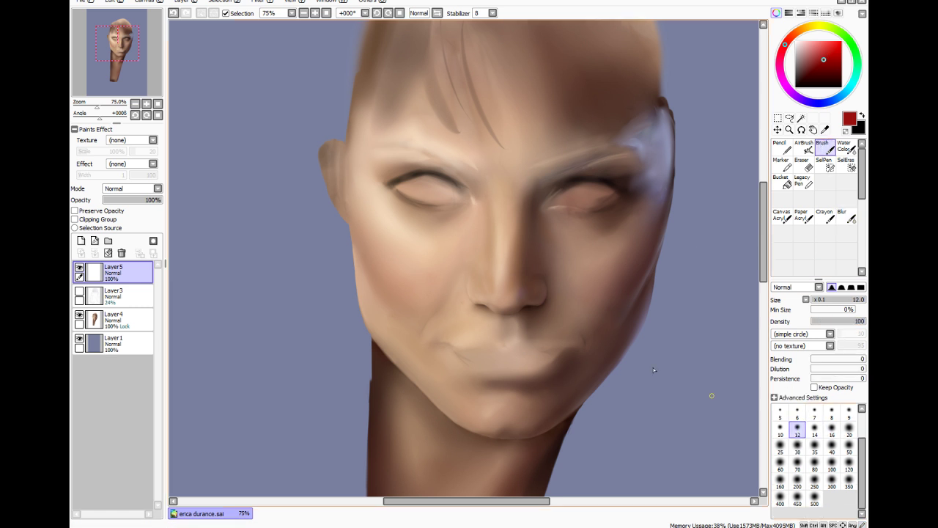
Write "Creepy much?" with a heart below it in red across the face, and delete that layer
{"action": "mouse_move", "coordinate": [357, 112]}
{"action": "left_mouse_down"}
{"action": "mouse_move", "coordinate": [317, 185]}
{"action": "mouse_move", "coordinate": [346, 162]}
{"action": "mouse_move", "coordinate": [404, 161]}
{"action": "mouse_move", "coordinate": [407, 176]}
{"action": "mouse_move", "coordinate": [439, 145]}
{"action": "mouse_move", "coordinate": [424, 183]}
{"action": "mouse_move", "coordinate": [437, 170]}
{"action": "mouse_move", "coordinate": [495, 166]}
{"action": "mouse_move", "coordinate": [452, 236]}
{"action": "left_mouse_up"}
{"action": "mouse_move", "coordinate": [258, 270]}
{"action": "left_mouse_down"}
{"action": "mouse_move", "coordinate": [306, 244]}
{"action": "mouse_move", "coordinate": [338, 267]}
{"action": "mouse_move", "coordinate": [399, 262]}
{"action": "mouse_move", "coordinate": [440, 229]}
{"action": "left_mouse_up"}
{"action": "left_click_drag", "start_coordinate": [423, 261], "coordinate": [465, 281]}
{"action": "mouse_move", "coordinate": [542, 224]}
{"action": "left_mouse_down"}
{"action": "mouse_move", "coordinate": [574, 227]}
{"action": "mouse_move", "coordinate": [553, 277]}
{"action": "left_mouse_up"}
{"action": "left_click", "coordinate": [553, 314]}
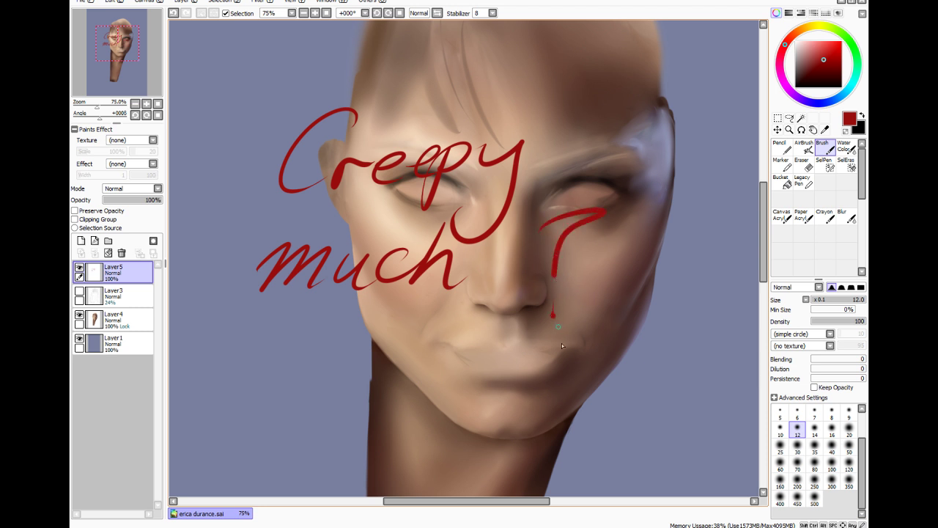
{"action": "mouse_move", "coordinate": [411, 363]}
{"action": "left_mouse_down"}
{"action": "mouse_move", "coordinate": [392, 414]}
{"action": "mouse_move", "coordinate": [404, 360]}
{"action": "left_mouse_up"}
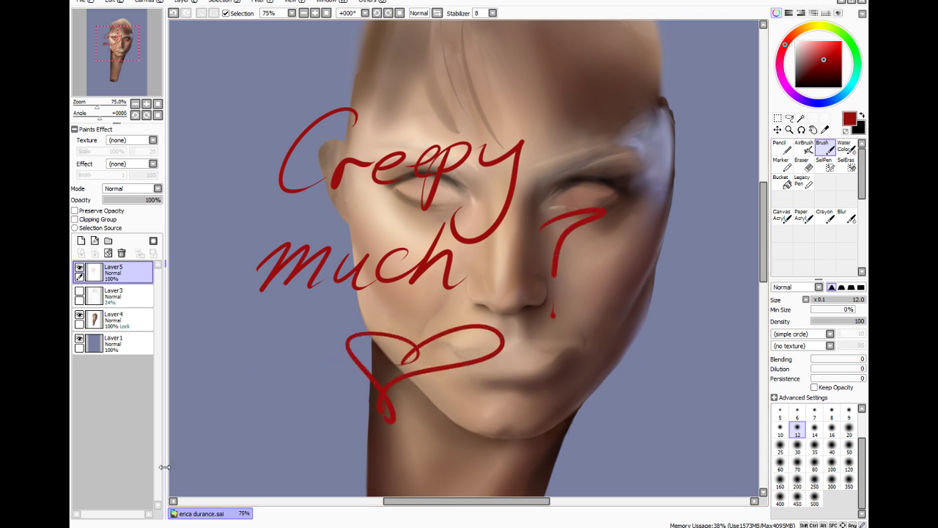
{"action": "left_click", "coordinate": [122, 253]}
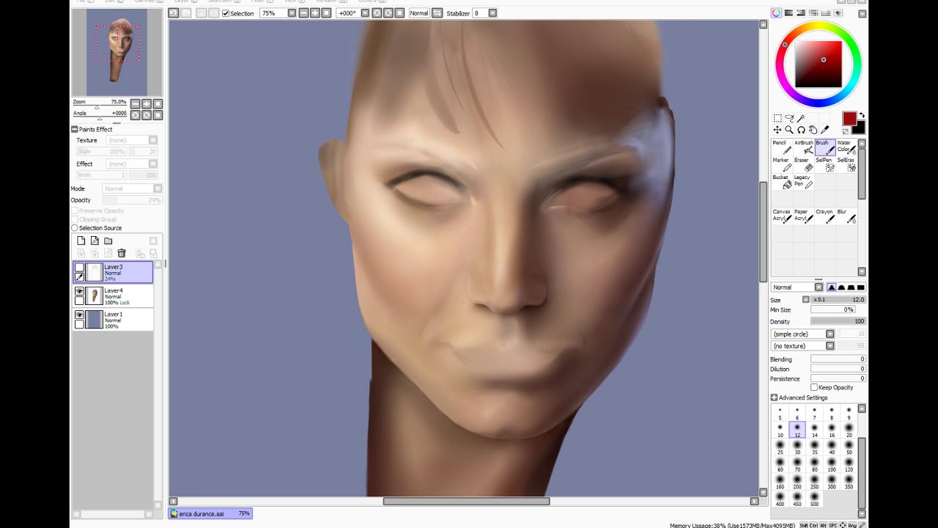
Doodle red fangs, eyes, slanted eyebrows and a mouth line over the face on a new layer, and delete that layer
{"action": "left_click", "coordinate": [81, 240]}
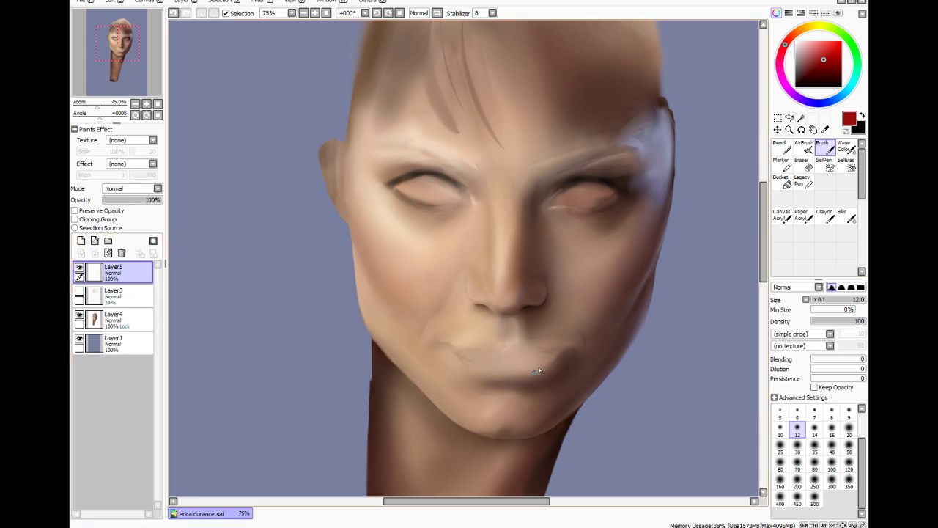
{"action": "mouse_move", "coordinate": [549, 357]}
{"action": "left_mouse_down"}
{"action": "mouse_move", "coordinate": [540, 378]}
{"action": "mouse_move", "coordinate": [477, 357]}
{"action": "left_mouse_up"}
{"action": "left_click_drag", "start_coordinate": [587, 195], "coordinate": [588, 196]}
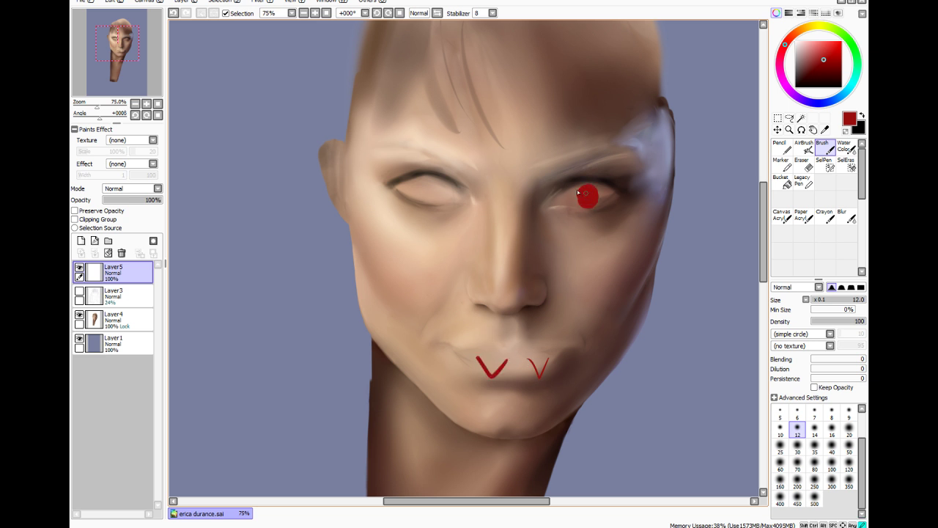
{"action": "left_click_drag", "start_coordinate": [426, 185], "coordinate": [433, 184]}
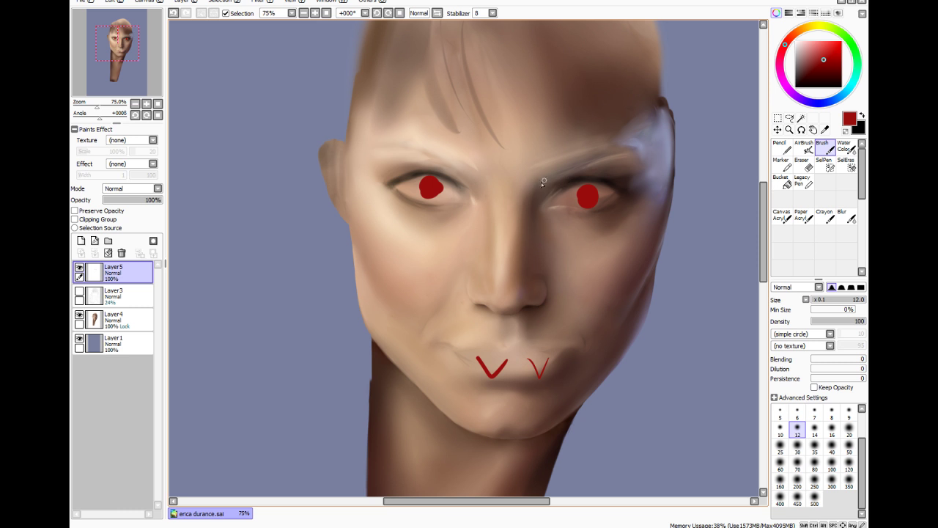
{"action": "mouse_move", "coordinate": [541, 182]}
{"action": "left_mouse_down"}
{"action": "mouse_move", "coordinate": [627, 149]}
{"action": "mouse_move", "coordinate": [657, 126]}
{"action": "left_mouse_up"}
{"action": "mouse_move", "coordinate": [385, 133]}
{"action": "left_mouse_down"}
{"action": "mouse_move", "coordinate": [476, 164]}
{"action": "mouse_move", "coordinate": [490, 185]}
{"action": "left_mouse_up"}
{"action": "left_click_drag", "start_coordinate": [341, 134], "coordinate": [284, 118]}
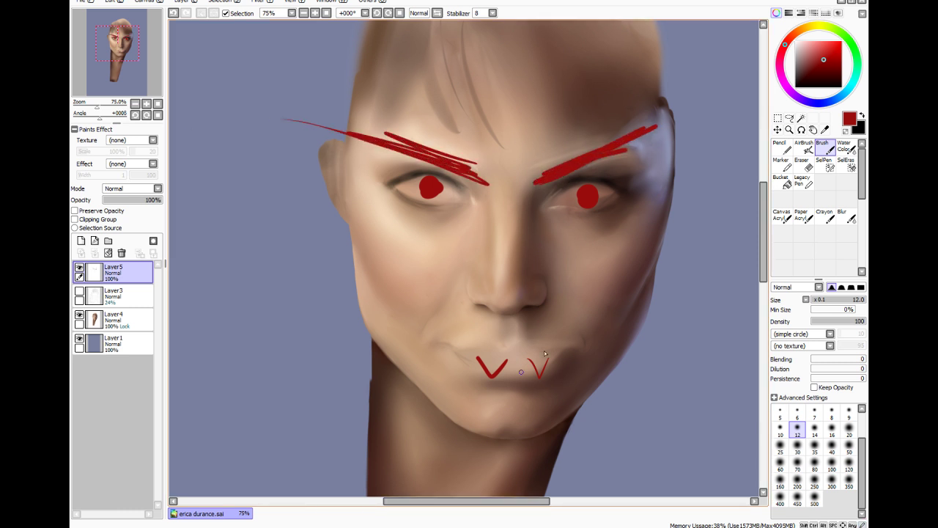
{"action": "left_click_drag", "start_coordinate": [572, 354], "coordinate": [417, 353]}
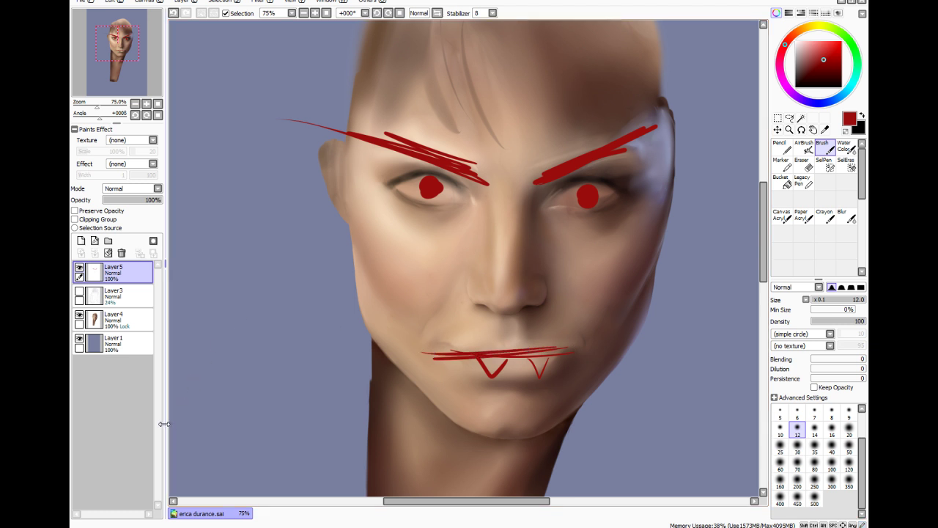
{"action": "left_click", "coordinate": [121, 253]}
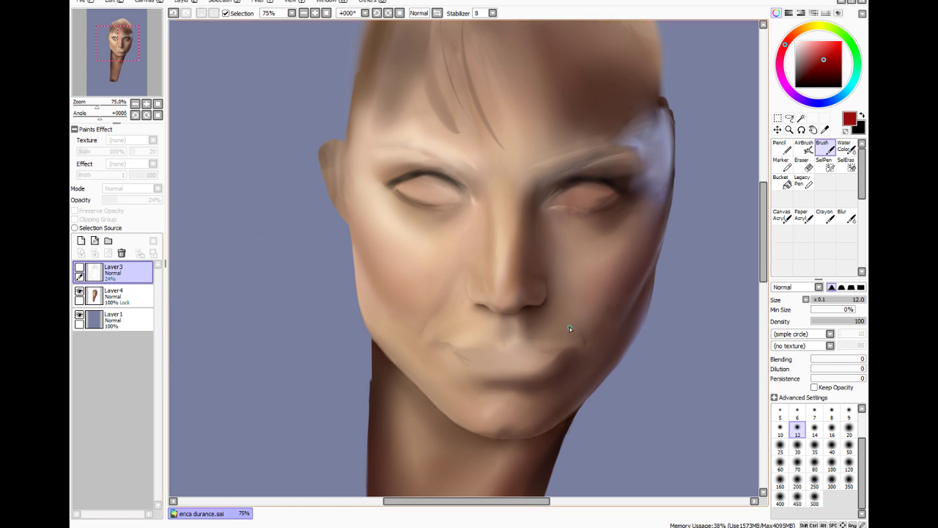
Show the Layer3 sketch at 55% opacity and add a new layer directly above Layer4
{"action": "scroll", "coordinate": [374, 287], "scroll_direction": "up", "scroll_amount": 2}
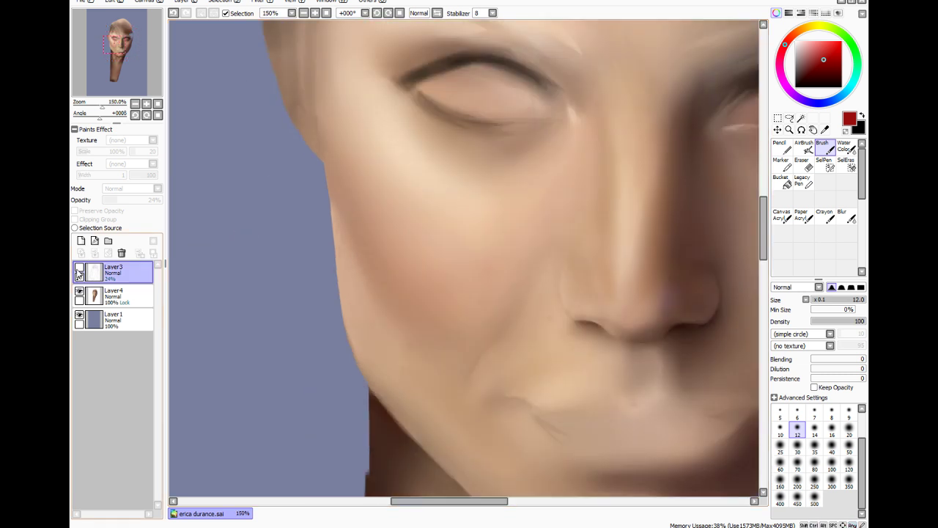
{"action": "left_click", "coordinate": [79, 267]}
{"action": "left_click_drag", "start_coordinate": [763, 239], "coordinate": [761, 261]}
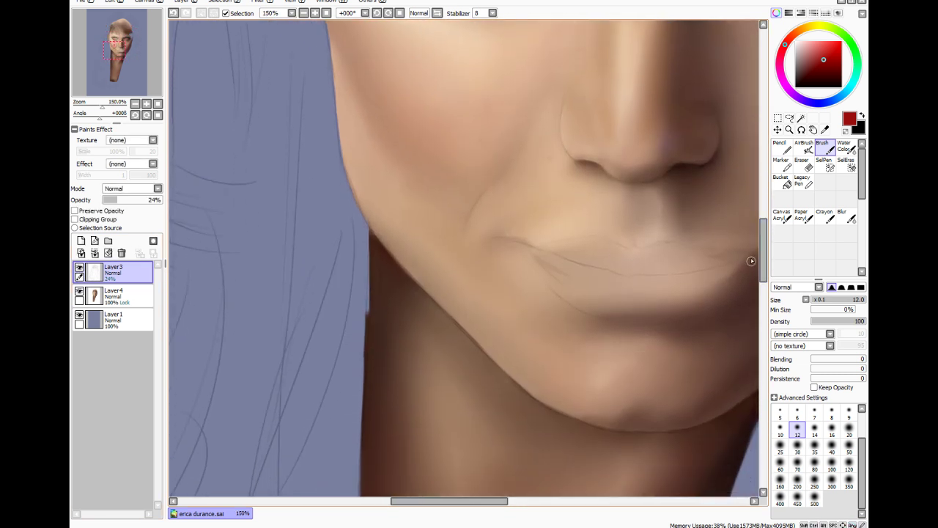
{"action": "left_click_drag", "start_coordinate": [449, 501], "coordinate": [489, 502]}
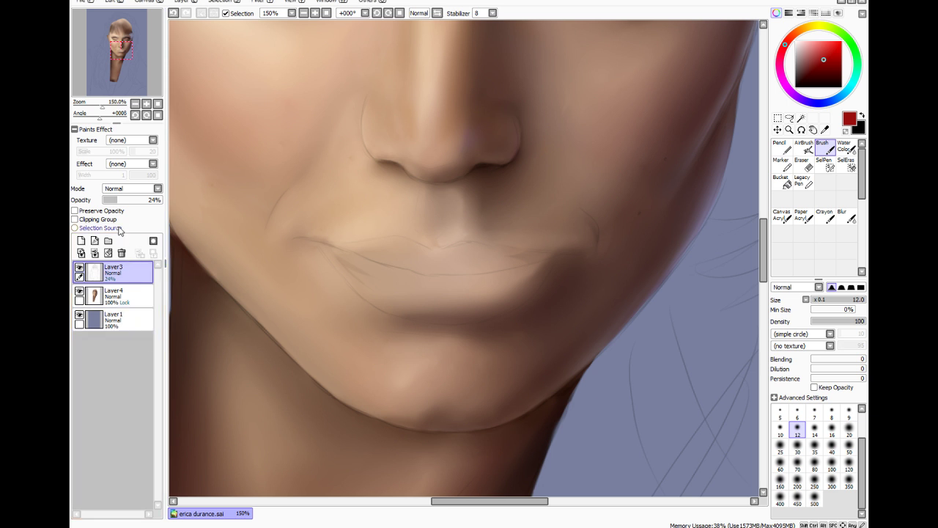
{"action": "left_click_drag", "start_coordinate": [118, 199], "coordinate": [136, 200]}
{"action": "left_click", "coordinate": [118, 294]}
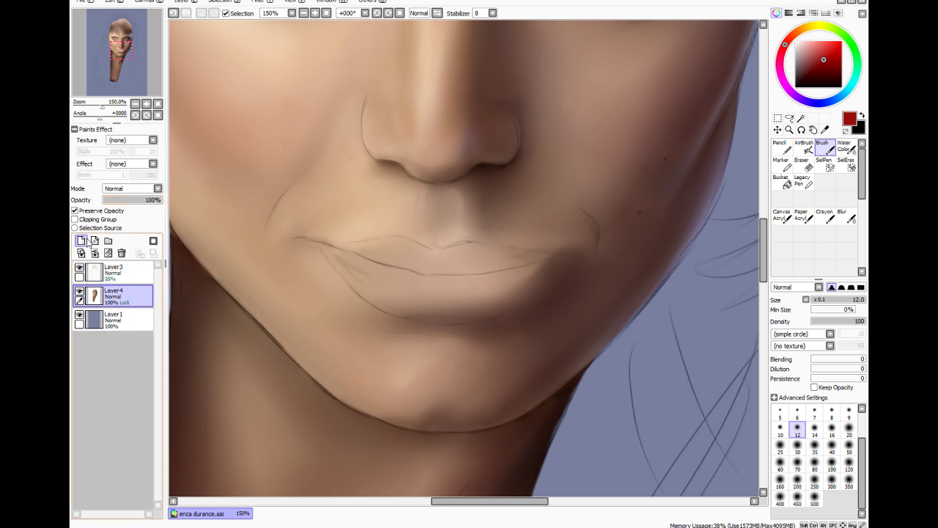
{"action": "left_click", "coordinate": [84, 241]}
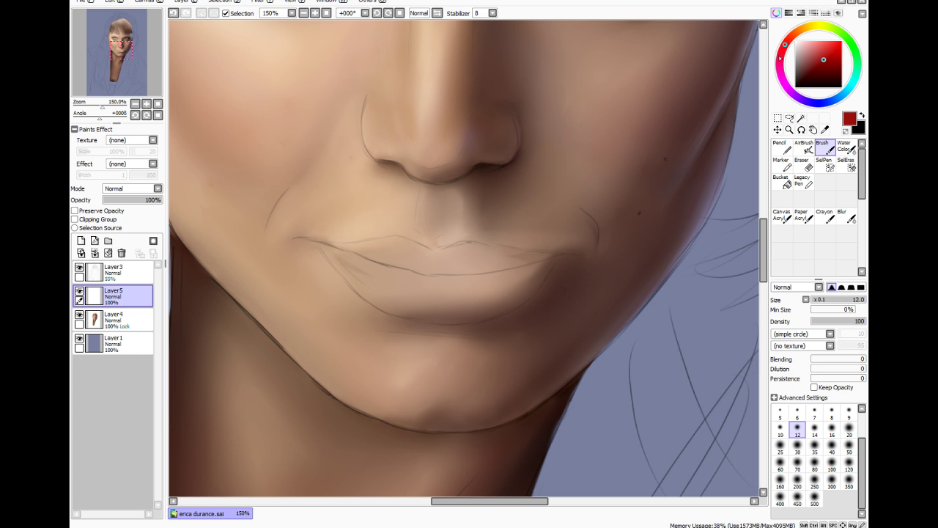
Choose a muted red and block in the centre of the lips with the Brush at size 40
{"action": "left_click_drag", "start_coordinate": [784, 45], "coordinate": [782, 50]}
{"action": "left_click", "coordinate": [817, 48]}
{"action": "left_click", "coordinate": [815, 55]}
{"action": "left_click", "coordinate": [815, 462]}
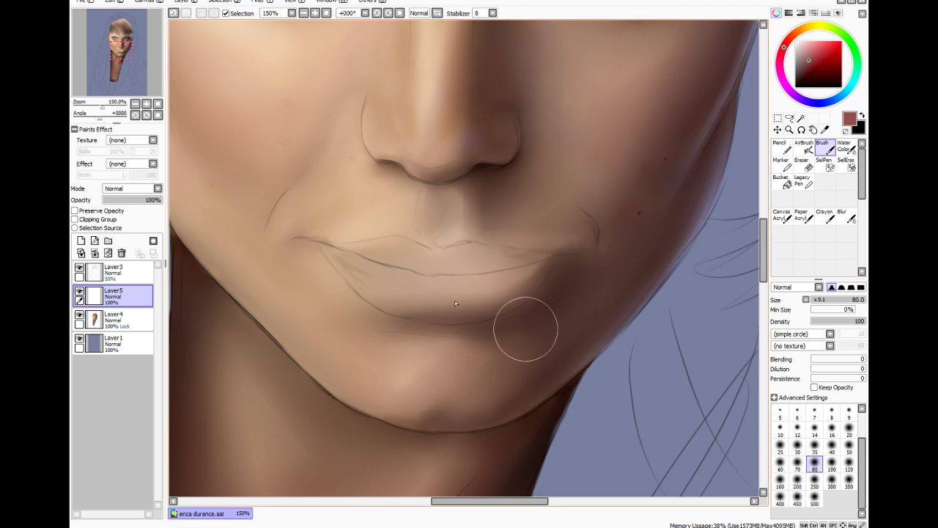
{"action": "left_click", "coordinate": [831, 445]}
{"action": "mouse_move", "coordinate": [427, 285]}
{"action": "left_mouse_down"}
{"action": "mouse_move", "coordinate": [495, 283]}
{"action": "mouse_move", "coordinate": [440, 272]}
{"action": "mouse_move", "coordinate": [435, 283]}
{"action": "mouse_move", "coordinate": [449, 268]}
{"action": "left_mouse_up"}
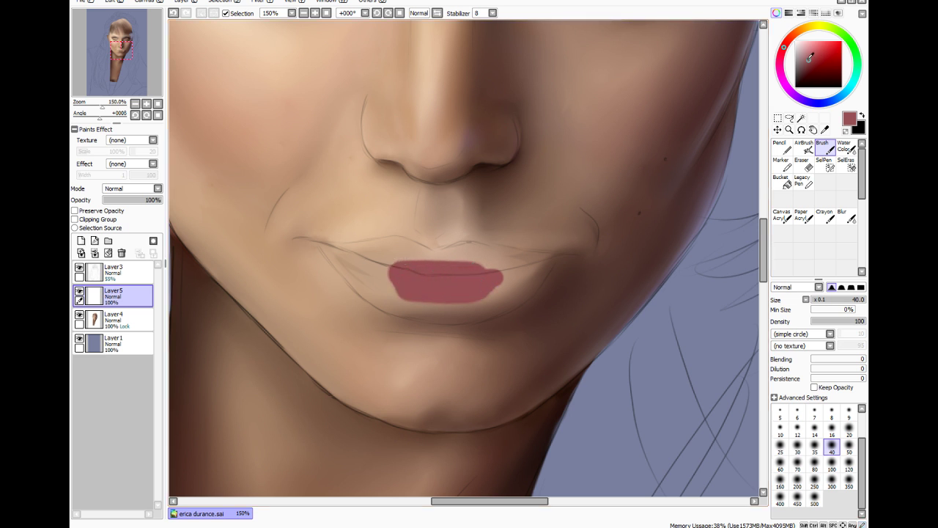
Shift the lip colour to a darker muted red and repaint the patch at the centre of the lips
{"action": "left_click_drag", "start_coordinate": [809, 57], "coordinate": [812, 59]}
{"action": "mouse_move", "coordinate": [412, 282]}
{"action": "left_mouse_down"}
{"action": "mouse_move", "coordinate": [434, 294]}
{"action": "mouse_move", "coordinate": [433, 277]}
{"action": "mouse_move", "coordinate": [473, 274]}
{"action": "left_mouse_up"}
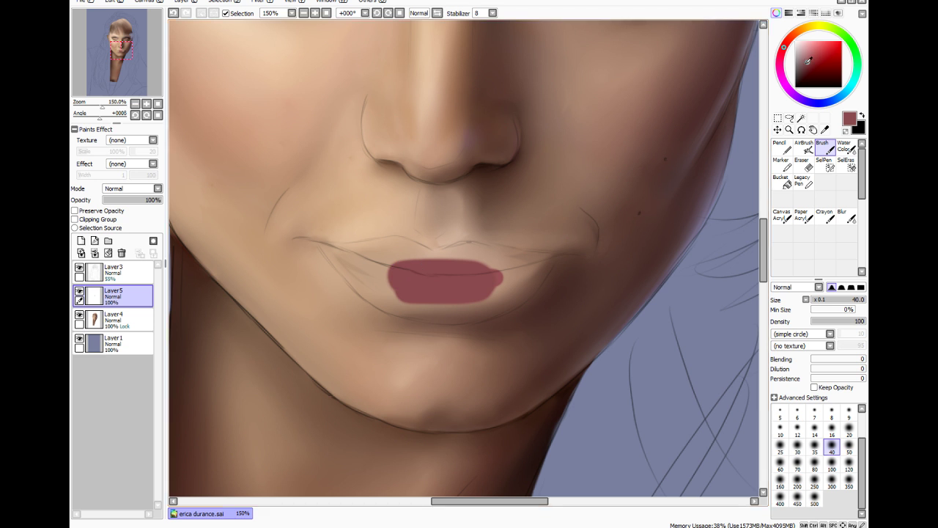
{"action": "left_click_drag", "start_coordinate": [809, 60], "coordinate": [809, 63]}
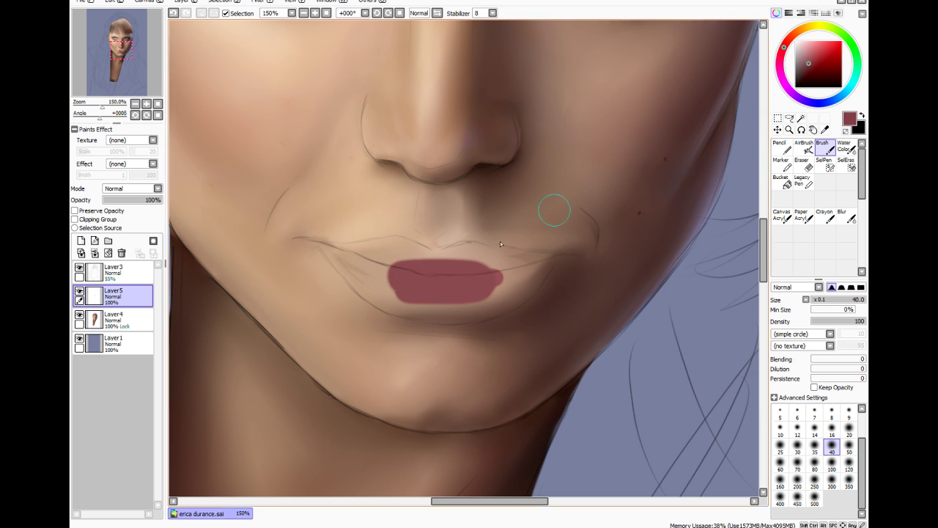
{"action": "mouse_move", "coordinate": [483, 277]}
{"action": "left_mouse_down"}
{"action": "mouse_move", "coordinate": [403, 279]}
{"action": "mouse_move", "coordinate": [481, 281]}
{"action": "mouse_move", "coordinate": [448, 289]}
{"action": "mouse_move", "coordinate": [495, 279]}
{"action": "left_mouse_up"}
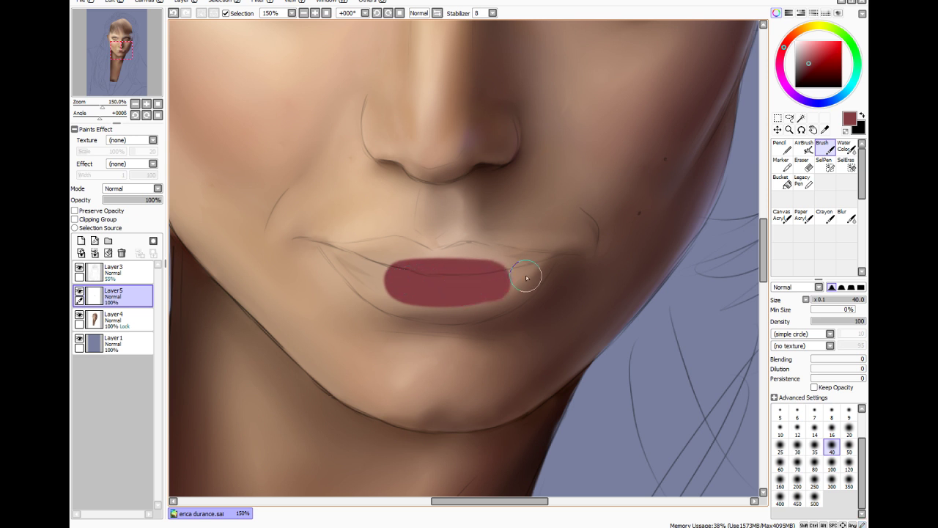
Extend the red over the middle of the lower lip down to its sketched edge with the Brush at size 14
{"action": "scroll", "coordinate": [527, 277], "scroll_direction": "up", "scroll_amount": 1}
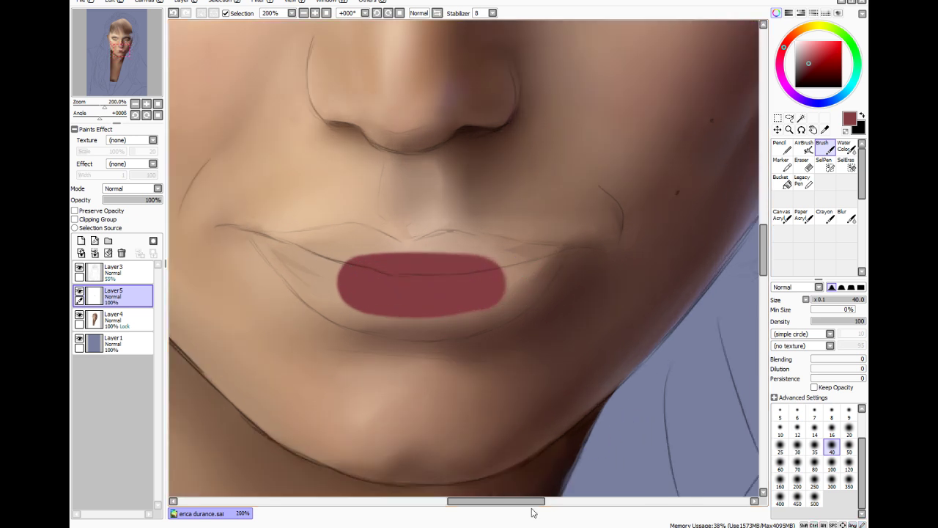
{"action": "left_click_drag", "start_coordinate": [534, 503], "coordinate": [520, 504]}
{"action": "left_click", "coordinate": [831, 413]}
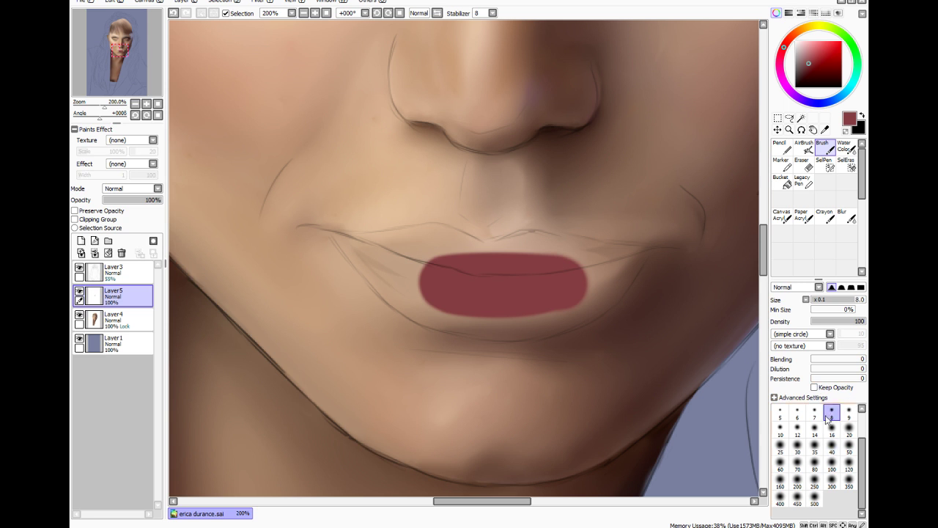
{"action": "left_click", "coordinate": [814, 430]}
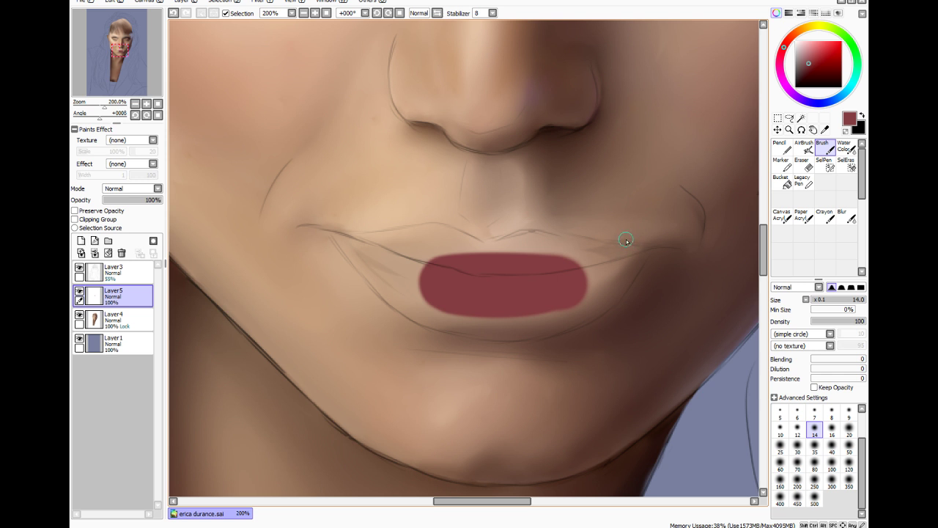
{"action": "mouse_move", "coordinate": [503, 303]}
{"action": "left_mouse_down"}
{"action": "mouse_move", "coordinate": [477, 325]}
{"action": "mouse_move", "coordinate": [503, 327]}
{"action": "mouse_move", "coordinate": [489, 324]}
{"action": "mouse_move", "coordinate": [497, 309]}
{"action": "mouse_move", "coordinate": [481, 323]}
{"action": "mouse_move", "coordinate": [518, 327]}
{"action": "mouse_move", "coordinate": [479, 327]}
{"action": "mouse_move", "coordinate": [523, 332]}
{"action": "mouse_move", "coordinate": [488, 333]}
{"action": "mouse_move", "coordinate": [568, 320]}
{"action": "mouse_move", "coordinate": [548, 331]}
{"action": "mouse_move", "coordinate": [533, 332]}
{"action": "mouse_move", "coordinate": [568, 320]}
{"action": "mouse_move", "coordinate": [526, 328]}
{"action": "mouse_move", "coordinate": [564, 307]}
{"action": "mouse_move", "coordinate": [607, 261]}
{"action": "mouse_move", "coordinate": [549, 307]}
{"action": "mouse_move", "coordinate": [590, 294]}
{"action": "left_mouse_up"}
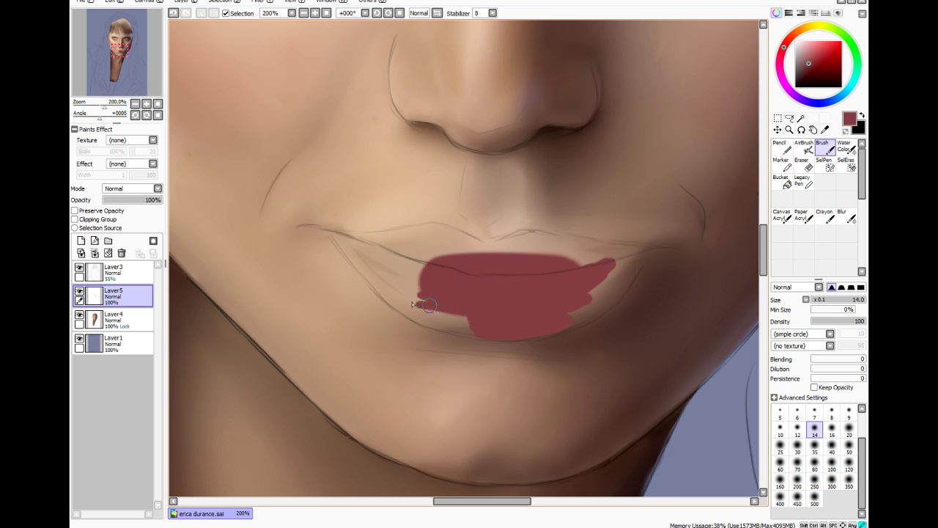
{"action": "mouse_move", "coordinate": [428, 305]}
{"action": "left_mouse_down"}
{"action": "mouse_move", "coordinate": [492, 318]}
{"action": "mouse_move", "coordinate": [427, 313]}
{"action": "left_mouse_up"}
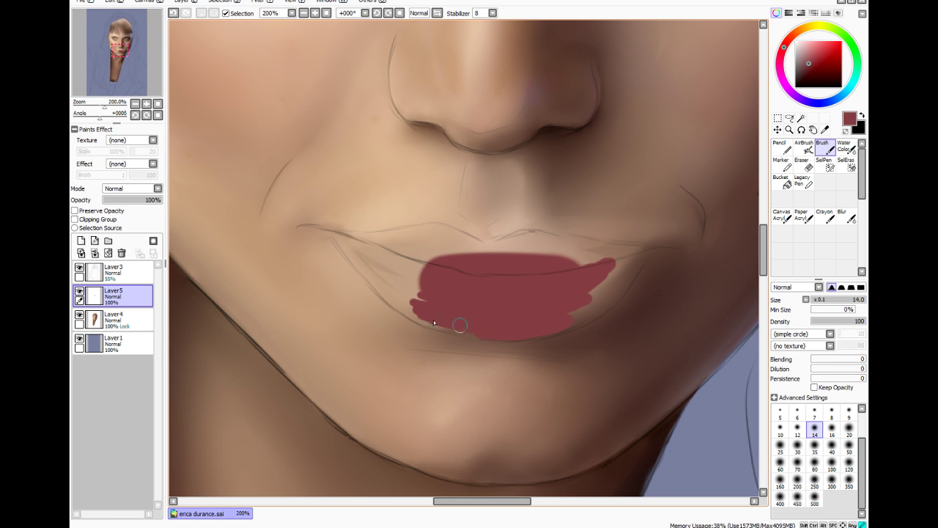
{"action": "mouse_move", "coordinate": [486, 330]}
{"action": "left_mouse_down"}
{"action": "mouse_move", "coordinate": [446, 325]}
{"action": "mouse_move", "coordinate": [475, 329]}
{"action": "left_mouse_up"}
Fill the middle of the upper lip up to the sketched cupid's bow, using Brush sizes 25 and 14
{"action": "left_click", "coordinate": [831, 412]}
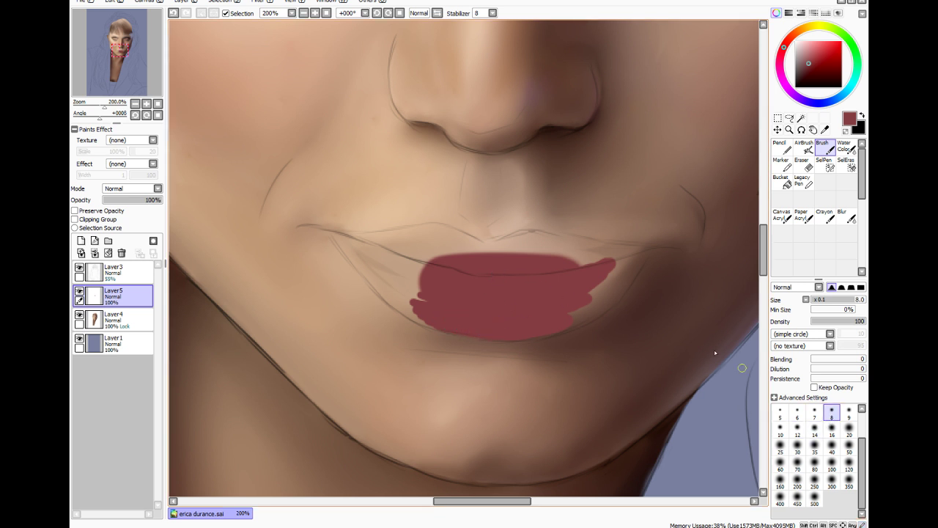
{"action": "left_click", "coordinate": [831, 446]}
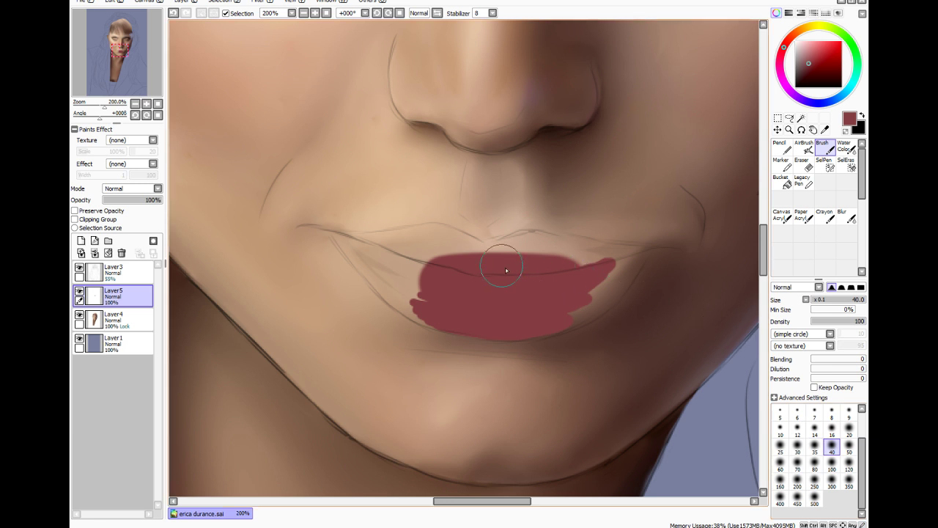
{"action": "key", "text": "bracketleft"}
{"action": "key", "text": "bracketleft"}
{"action": "key", "text": "bracketleft"}
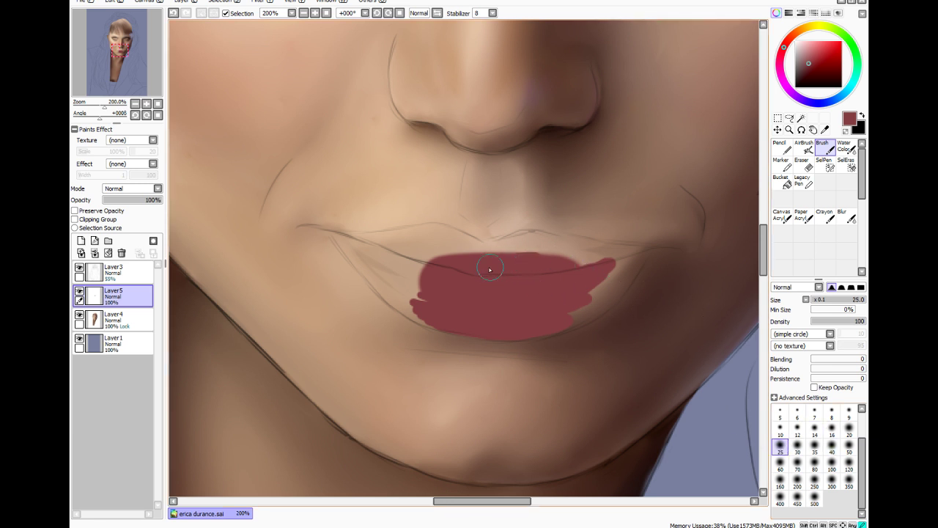
{"action": "left_click_drag", "start_coordinate": [484, 261], "coordinate": [524, 251]}
{"action": "left_click", "coordinate": [815, 429]}
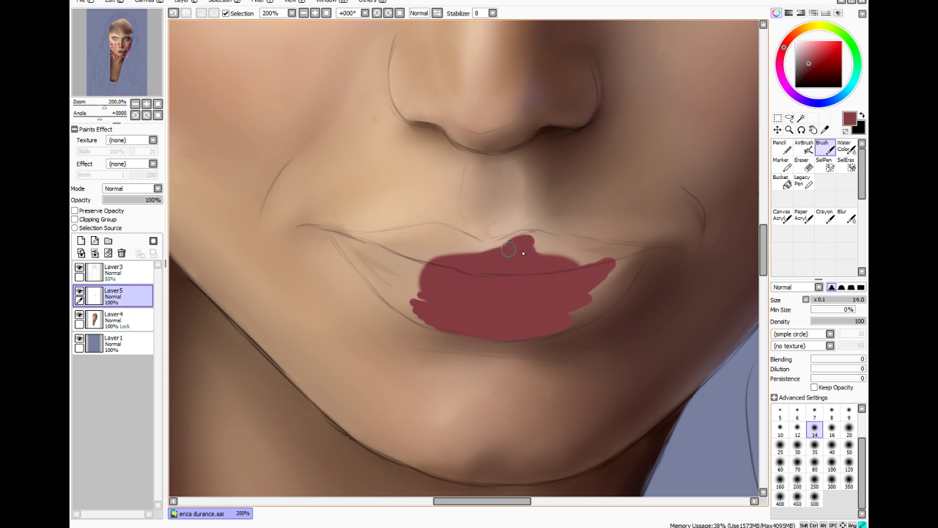
{"action": "mouse_move", "coordinate": [522, 246]}
{"action": "left_mouse_down"}
{"action": "mouse_move", "coordinate": [497, 255]}
{"action": "mouse_move", "coordinate": [524, 244]}
{"action": "mouse_move", "coordinate": [514, 247]}
{"action": "mouse_move", "coordinate": [544, 250]}
{"action": "mouse_move", "coordinate": [492, 256]}
{"action": "mouse_move", "coordinate": [452, 290]}
{"action": "mouse_move", "coordinate": [496, 258]}
{"action": "mouse_move", "coordinate": [445, 256]}
{"action": "mouse_move", "coordinate": [486, 253]}
{"action": "mouse_move", "coordinate": [453, 256]}
{"action": "mouse_move", "coordinate": [478, 254]}
{"action": "mouse_move", "coordinate": [443, 242]}
{"action": "left_mouse_up"}
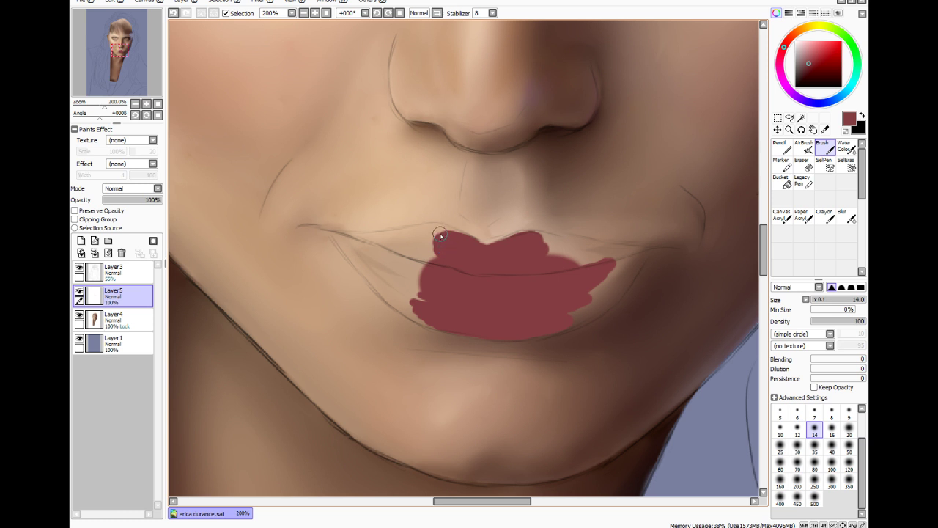
{"action": "mouse_move", "coordinate": [440, 234]}
{"action": "left_mouse_down"}
{"action": "mouse_move", "coordinate": [462, 243]}
{"action": "mouse_move", "coordinate": [434, 231]}
{"action": "left_mouse_up"}
Fill both lips on the shaded side of the face out to the mouth corner, following the sketched outline
{"action": "left_click_drag", "start_coordinate": [584, 273], "coordinate": [540, 244]}
{"action": "mouse_move", "coordinate": [585, 252]}
{"action": "left_mouse_down"}
{"action": "mouse_move", "coordinate": [551, 247]}
{"action": "mouse_move", "coordinate": [595, 258]}
{"action": "left_mouse_up"}
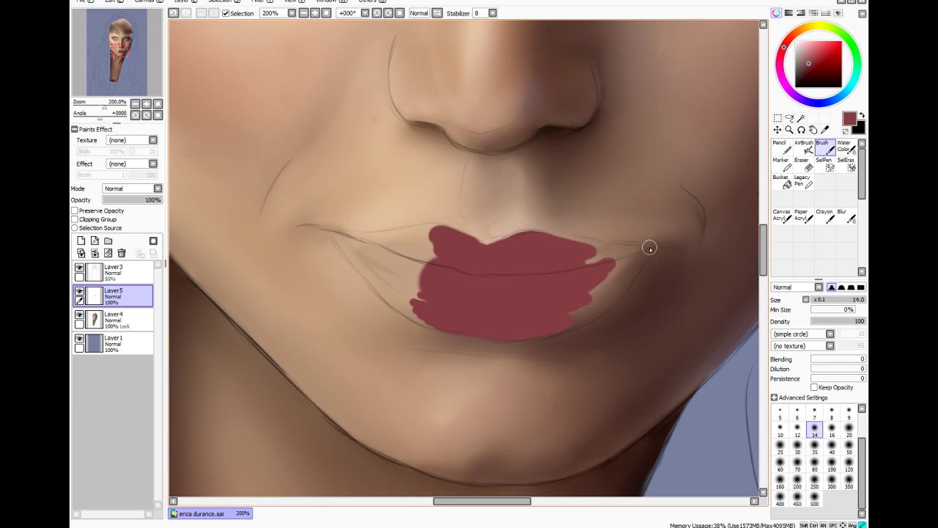
{"action": "mouse_move", "coordinate": [652, 249]}
{"action": "left_mouse_down"}
{"action": "mouse_move", "coordinate": [561, 237]}
{"action": "mouse_move", "coordinate": [601, 250]}
{"action": "mouse_move", "coordinate": [592, 254]}
{"action": "mouse_move", "coordinate": [632, 253]}
{"action": "left_mouse_up"}
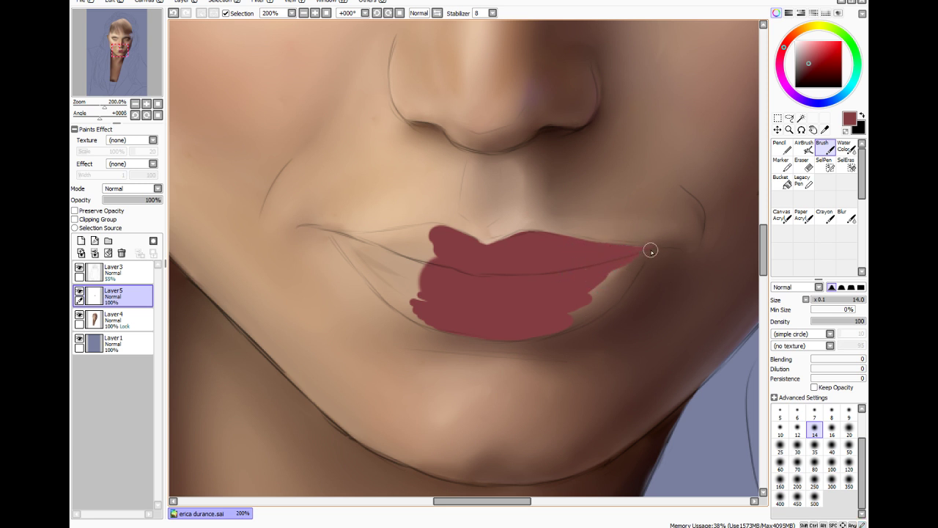
{"action": "mouse_move", "coordinate": [646, 255]}
{"action": "left_mouse_down"}
{"action": "mouse_move", "coordinate": [607, 298]}
{"action": "mouse_move", "coordinate": [642, 251]}
{"action": "mouse_move", "coordinate": [631, 255]}
{"action": "mouse_move", "coordinate": [618, 286]}
{"action": "mouse_move", "coordinate": [644, 253]}
{"action": "mouse_move", "coordinate": [589, 310]}
{"action": "mouse_move", "coordinate": [614, 294]}
{"action": "mouse_move", "coordinate": [591, 310]}
{"action": "mouse_move", "coordinate": [603, 304]}
{"action": "mouse_move", "coordinate": [612, 296]}
{"action": "mouse_move", "coordinate": [586, 315]}
{"action": "mouse_move", "coordinate": [614, 294]}
{"action": "mouse_move", "coordinate": [557, 325]}
{"action": "mouse_move", "coordinate": [592, 312]}
{"action": "mouse_move", "coordinate": [571, 324]}
{"action": "mouse_move", "coordinate": [593, 305]}
{"action": "left_mouse_up"}
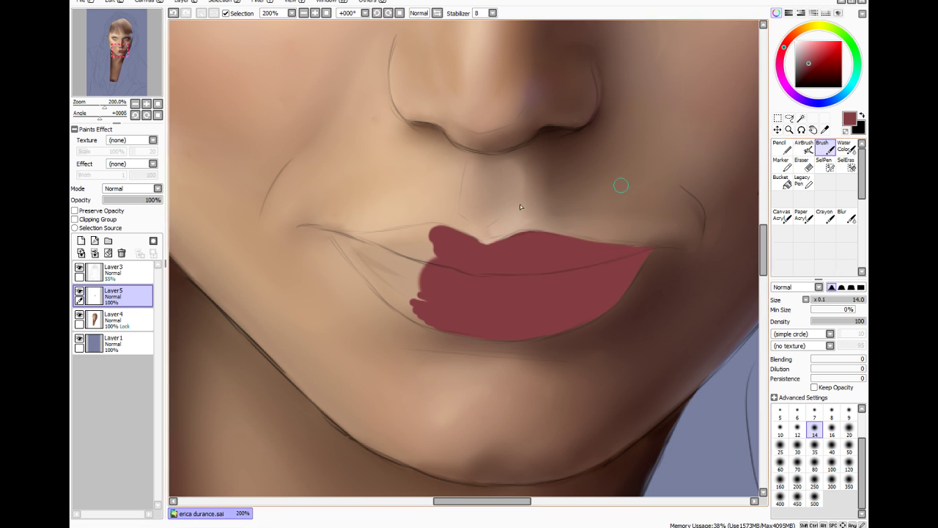
Fill both lips on the lit side of the face toward the mouth corner, following the sketched outline
{"action": "mouse_move", "coordinate": [406, 299]}
{"action": "left_mouse_down"}
{"action": "mouse_move", "coordinate": [412, 275]}
{"action": "mouse_move", "coordinate": [403, 277]}
{"action": "mouse_move", "coordinate": [441, 315]}
{"action": "mouse_move", "coordinate": [365, 257]}
{"action": "mouse_move", "coordinate": [396, 290]}
{"action": "left_mouse_up"}
{"action": "mouse_move", "coordinate": [354, 246]}
{"action": "left_mouse_down"}
{"action": "mouse_move", "coordinate": [386, 290]}
{"action": "mouse_move", "coordinate": [353, 251]}
{"action": "mouse_move", "coordinate": [401, 304]}
{"action": "mouse_move", "coordinate": [381, 285]}
{"action": "mouse_move", "coordinate": [433, 316]}
{"action": "mouse_move", "coordinate": [441, 325]}
{"action": "left_mouse_up"}
{"action": "mouse_move", "coordinate": [398, 303]}
{"action": "left_mouse_down"}
{"action": "mouse_move", "coordinate": [384, 257]}
{"action": "mouse_move", "coordinate": [462, 233]}
{"action": "mouse_move", "coordinate": [386, 280]}
{"action": "mouse_move", "coordinate": [437, 266]}
{"action": "mouse_move", "coordinate": [375, 254]}
{"action": "mouse_move", "coordinate": [421, 247]}
{"action": "mouse_move", "coordinate": [363, 246]}
{"action": "mouse_move", "coordinate": [426, 234]}
{"action": "left_mouse_up"}
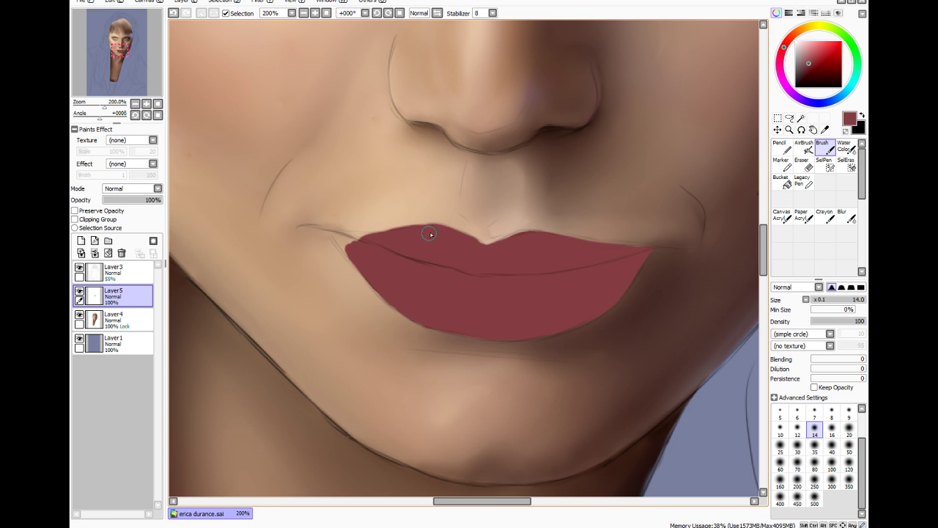
Extend the lip fill to the sketched mouth corner on the lit side with the Brush at size 7, checking it without the sketch
{"action": "left_click_drag", "start_coordinate": [474, 255], "coordinate": [513, 247]}
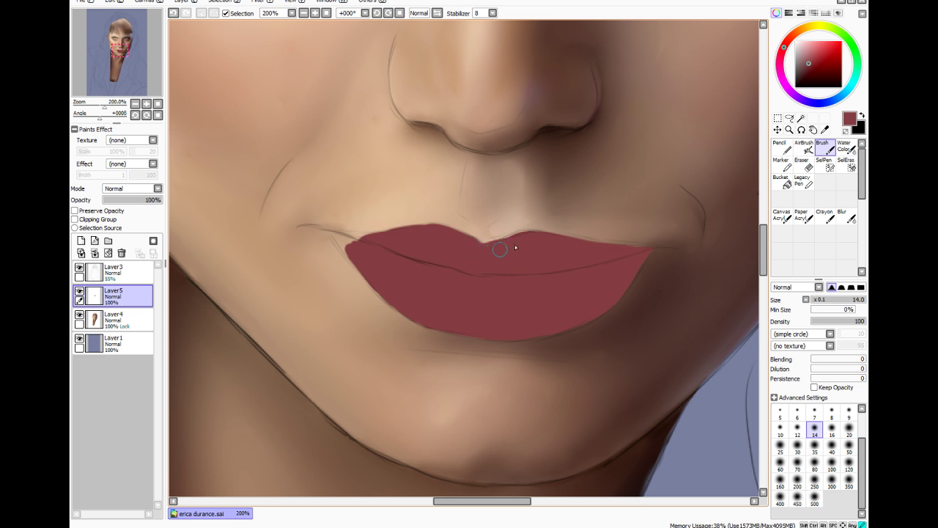
{"action": "left_click", "coordinate": [815, 410]}
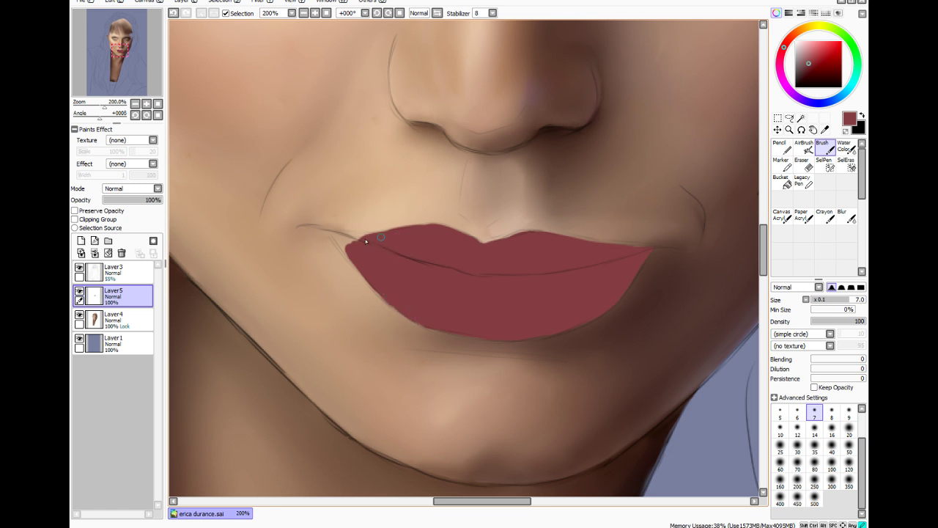
{"action": "mouse_move", "coordinate": [371, 237]}
{"action": "left_mouse_down"}
{"action": "mouse_move", "coordinate": [338, 234]}
{"action": "mouse_move", "coordinate": [352, 240]}
{"action": "mouse_move", "coordinate": [347, 255]}
{"action": "mouse_move", "coordinate": [341, 242]}
{"action": "left_mouse_up"}
{"action": "left_click", "coordinate": [79, 269]}
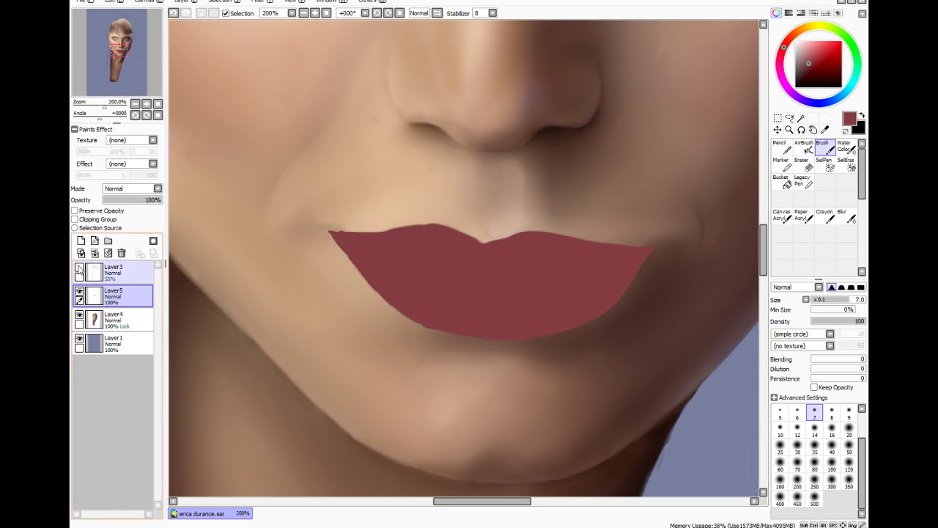
{"action": "left_click", "coordinate": [80, 269]}
{"action": "left_click", "coordinate": [83, 269]}
{"action": "left_click", "coordinate": [85, 268]}
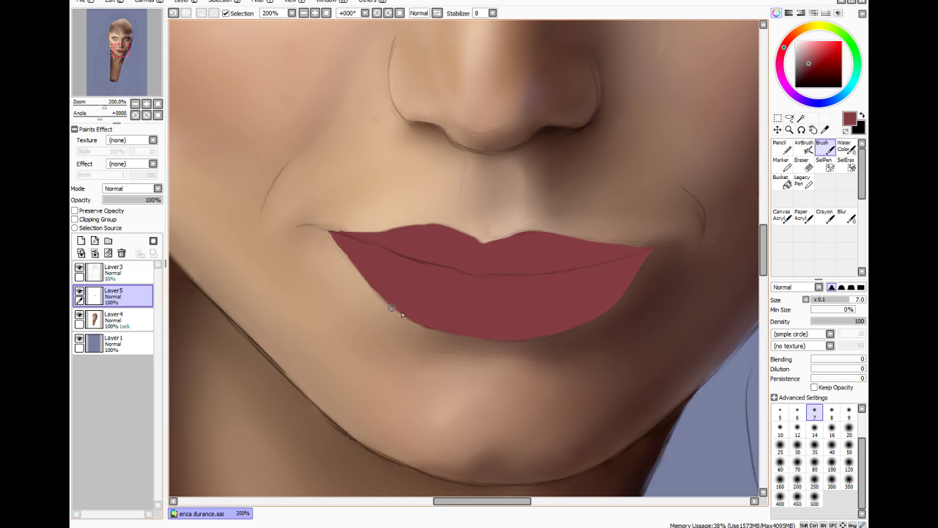
Compare the lit side of the lip fill with the sketch layer hidden and shown, and set the Eraser to size 1.4
{"action": "scroll", "coordinate": [341, 295], "scroll_direction": "up", "scroll_amount": 2}
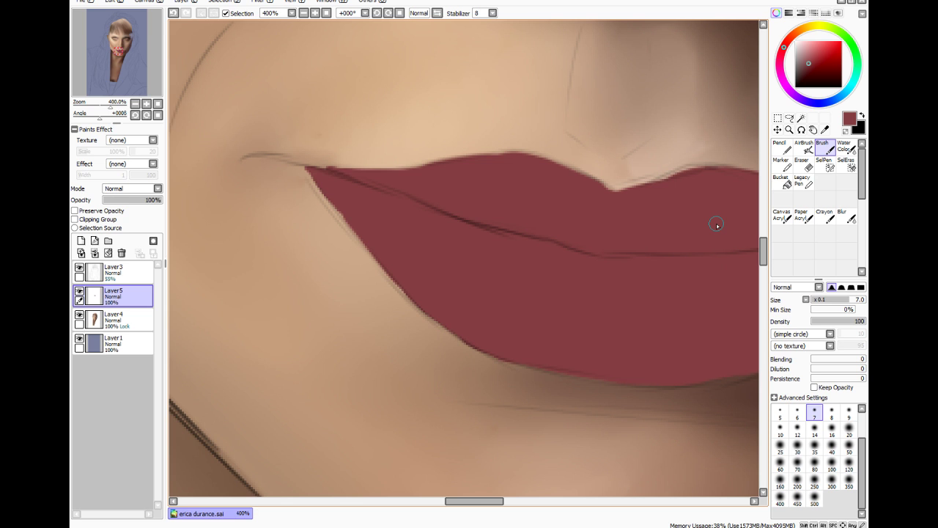
{"action": "left_click", "coordinate": [79, 267]}
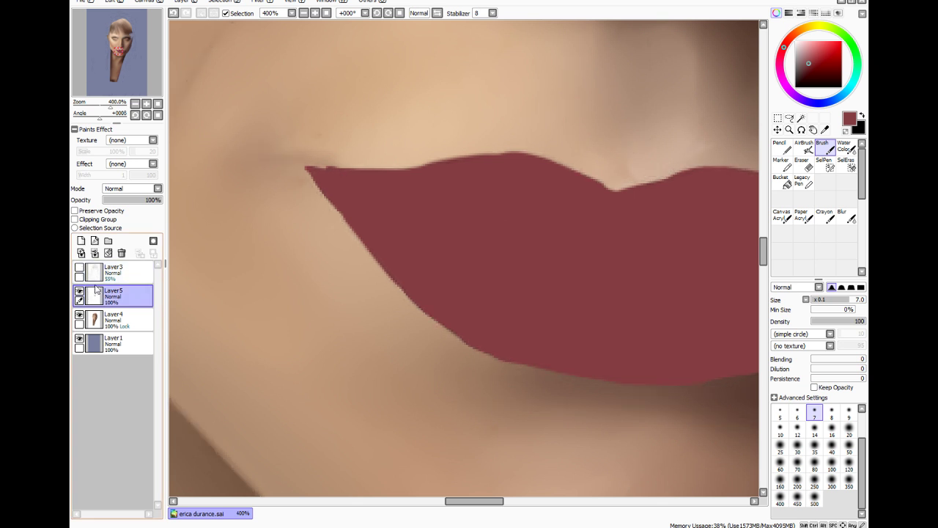
{"action": "left_click", "coordinate": [79, 268]}
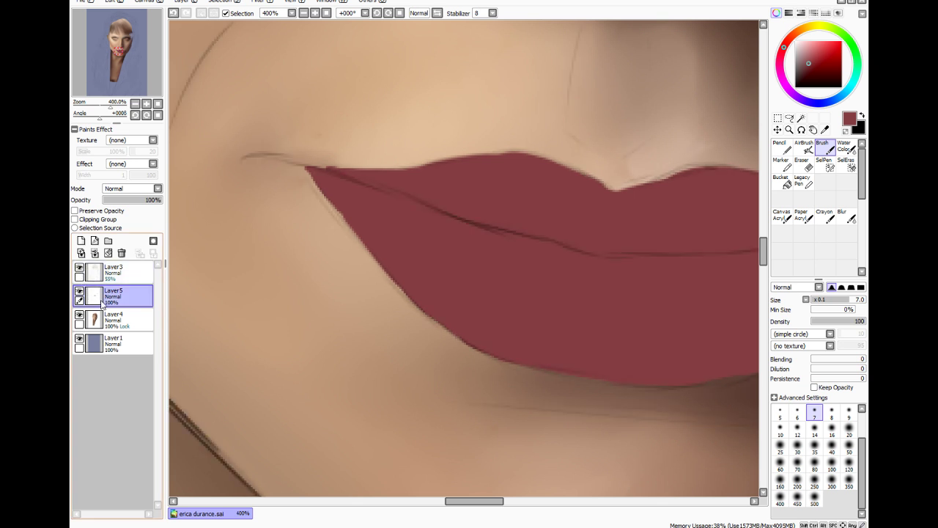
{"action": "left_click", "coordinate": [804, 164]}
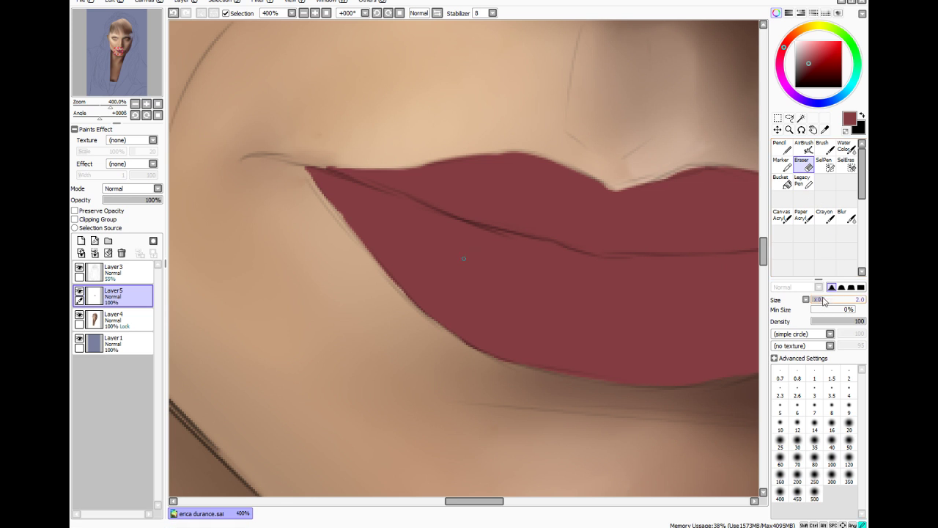
{"action": "left_click_drag", "start_coordinate": [824, 301], "coordinate": [821, 302]}
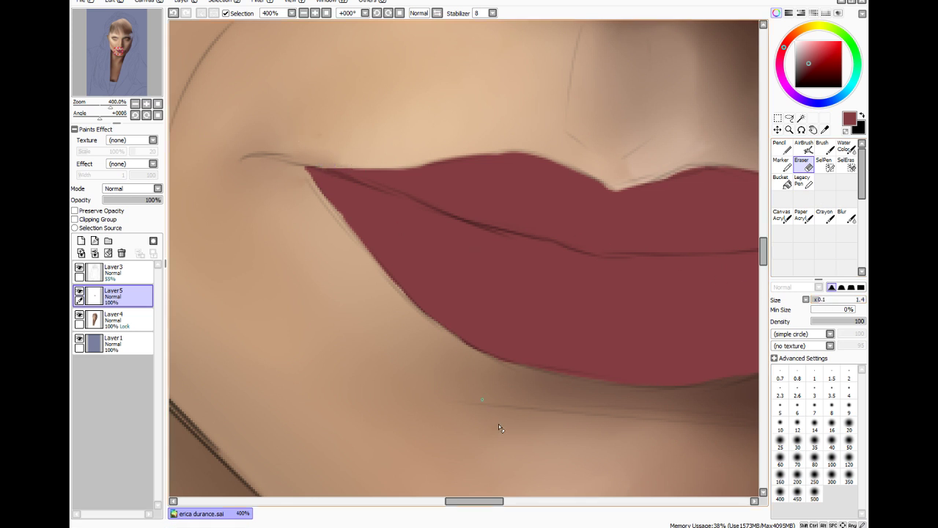
Refine the upper lip's edge around the cupid's bow with the Brush at size 7, checking it against the sketch layer
{"action": "left_click_drag", "start_coordinate": [483, 501], "coordinate": [507, 502]}
{"action": "key", "text": "b"}
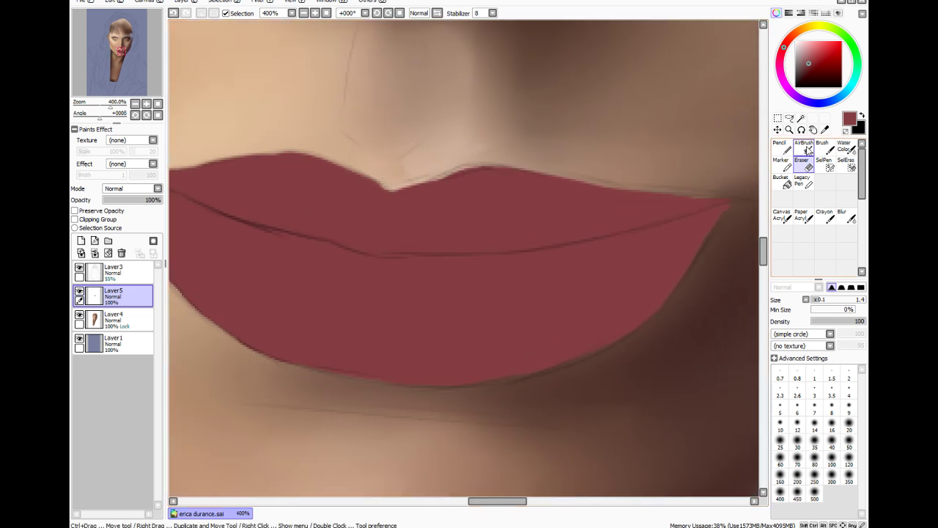
{"action": "left_click_drag", "start_coordinate": [484, 174], "coordinate": [468, 170]}
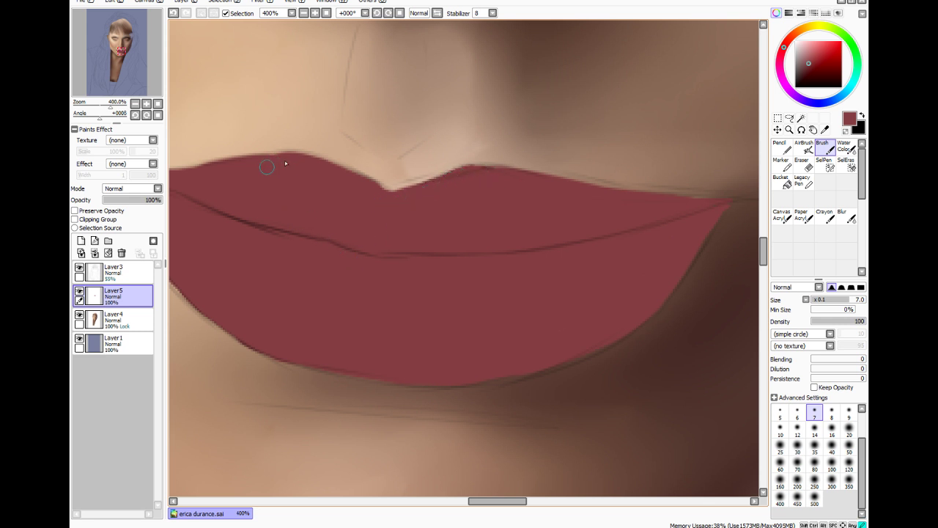
{"action": "left_click_drag", "start_coordinate": [285, 162], "coordinate": [281, 159]}
{"action": "left_click", "coordinate": [79, 269]}
{"action": "left_click", "coordinate": [79, 268]}
{"action": "left_click_drag", "start_coordinate": [393, 192], "coordinate": [431, 184]}
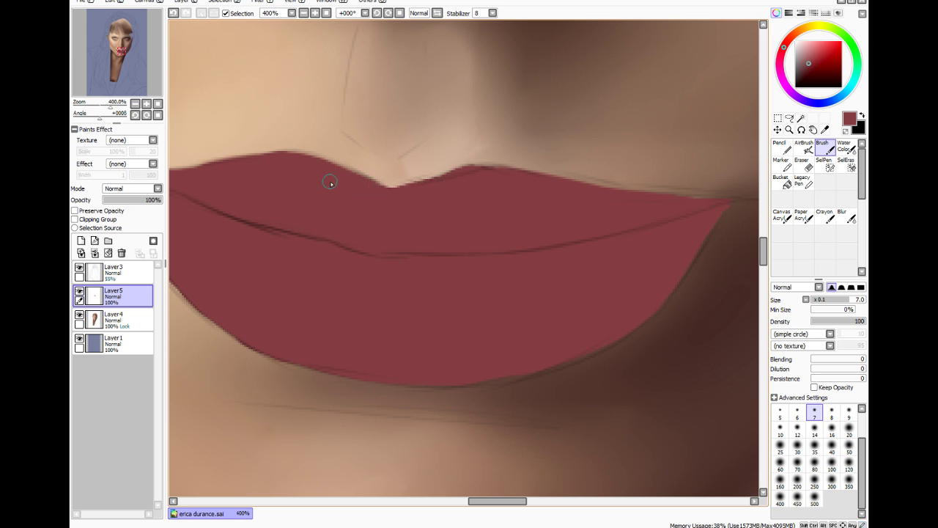
Clean up the lower lip's edge on the lit side of the face with the Eraser at size 1.4
{"action": "scroll", "coordinate": [327, 184], "scroll_direction": "down", "scroll_amount": 1}
{"action": "scroll", "coordinate": [559, 269], "scroll_direction": "down", "scroll_amount": 1}
{"action": "scroll", "coordinate": [498, 402], "scroll_direction": "up", "scroll_amount": 2}
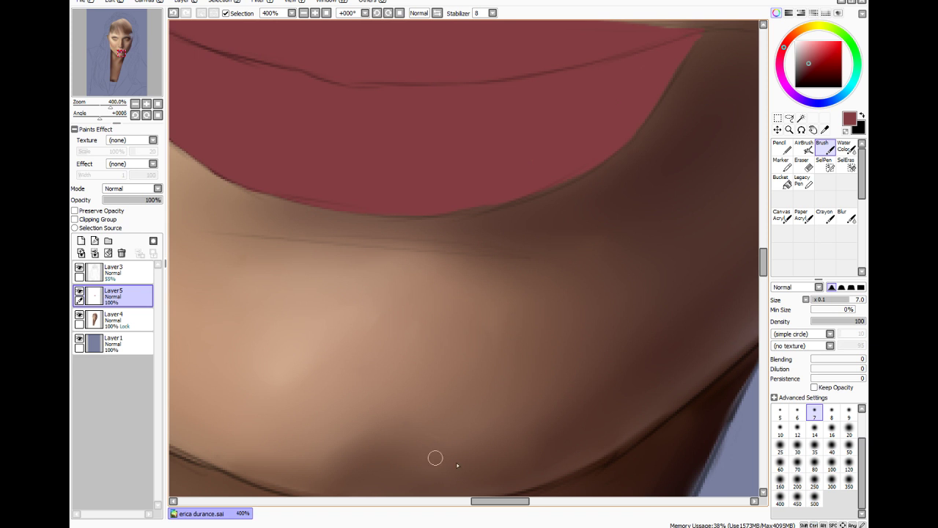
{"action": "left_click_drag", "start_coordinate": [493, 503], "coordinate": [469, 503]}
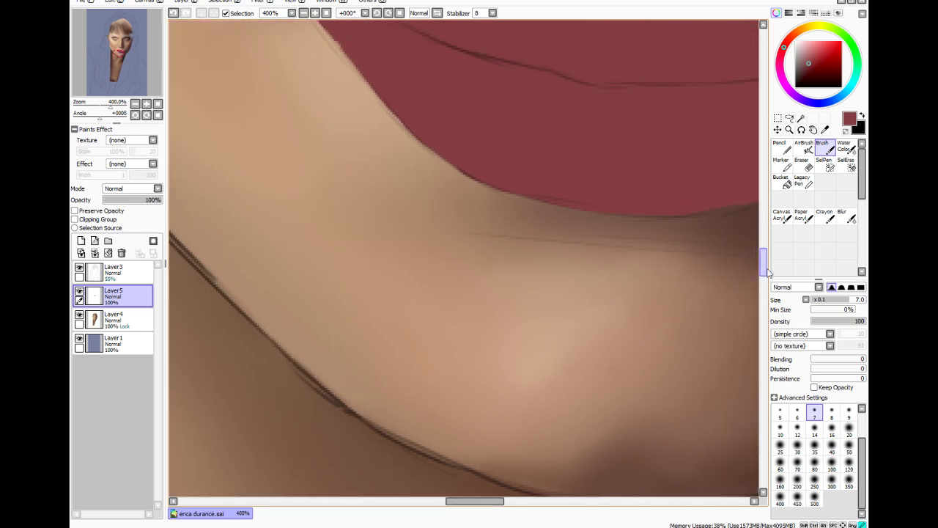
{"action": "left_click_drag", "start_coordinate": [763, 272], "coordinate": [765, 266]}
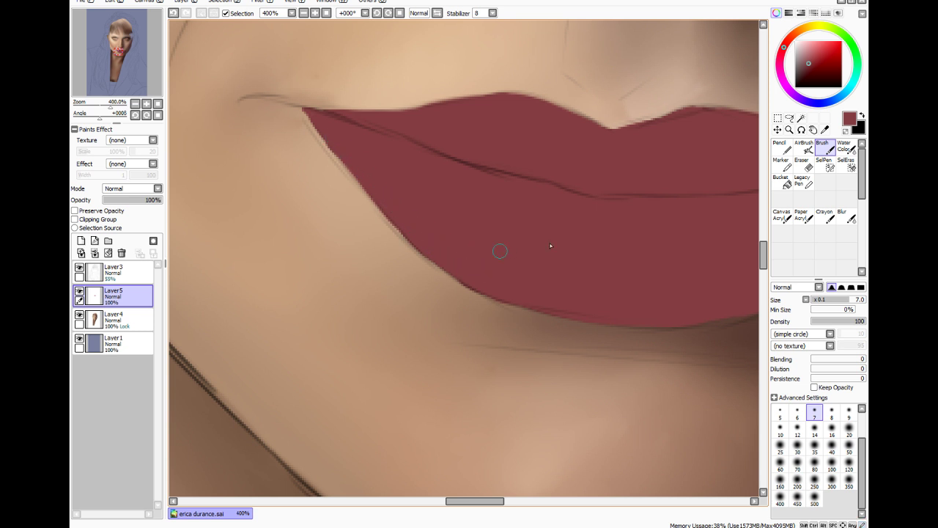
{"action": "left_click", "coordinate": [804, 165]}
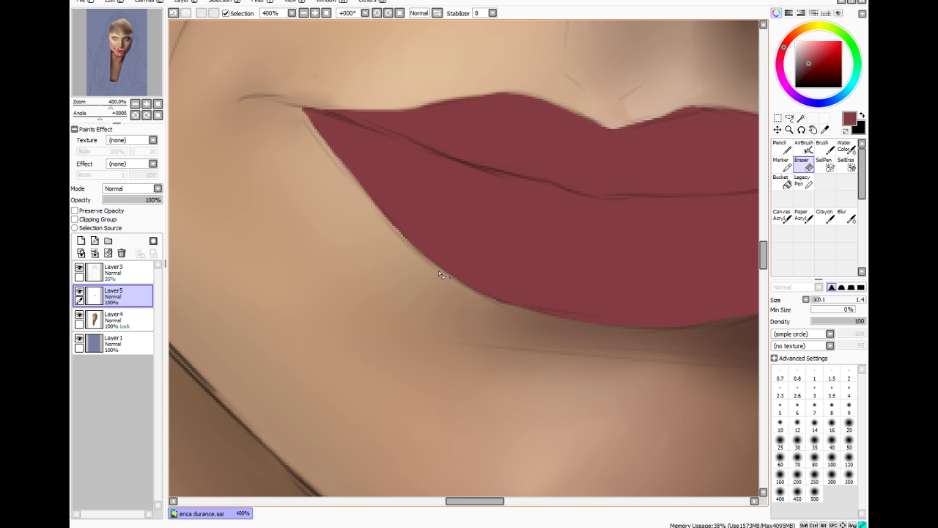
{"action": "scroll", "coordinate": [513, 337], "scroll_direction": "down", "scroll_amount": 1}
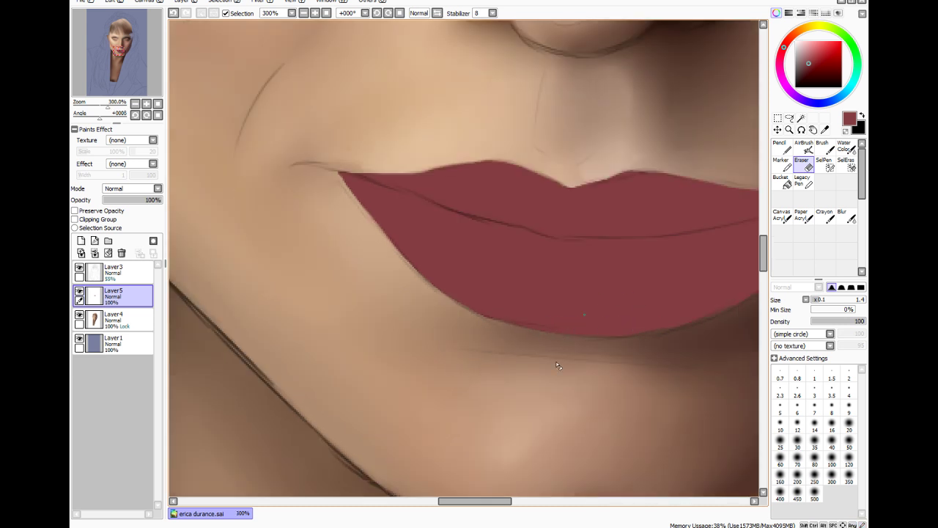
Examine the lip fill's edges up close from the shaded mouth corner back to the lit one
{"action": "left_click_drag", "start_coordinate": [478, 502], "coordinate": [497, 502]}
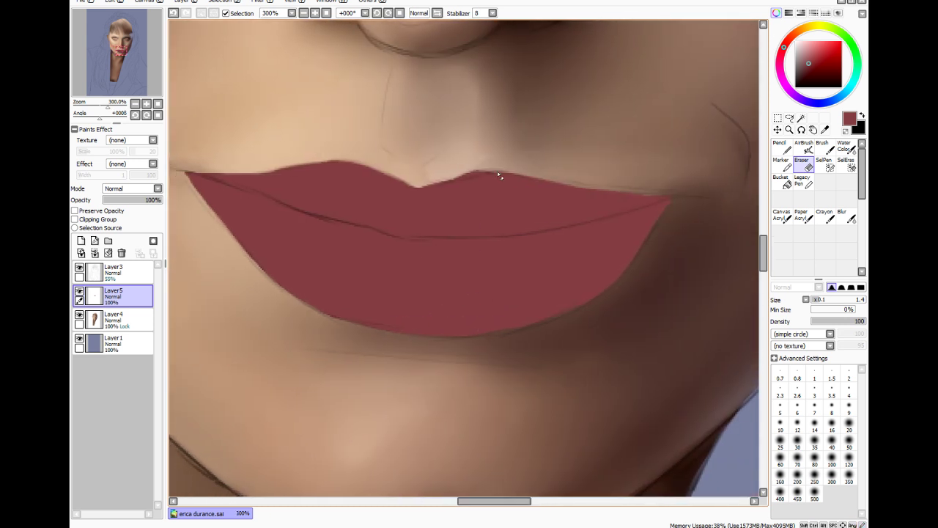
{"action": "scroll", "coordinate": [471, 169], "scroll_direction": "up", "scroll_amount": 2}
{"action": "scroll", "coordinate": [535, 260], "scroll_direction": "down", "scroll_amount": 2}
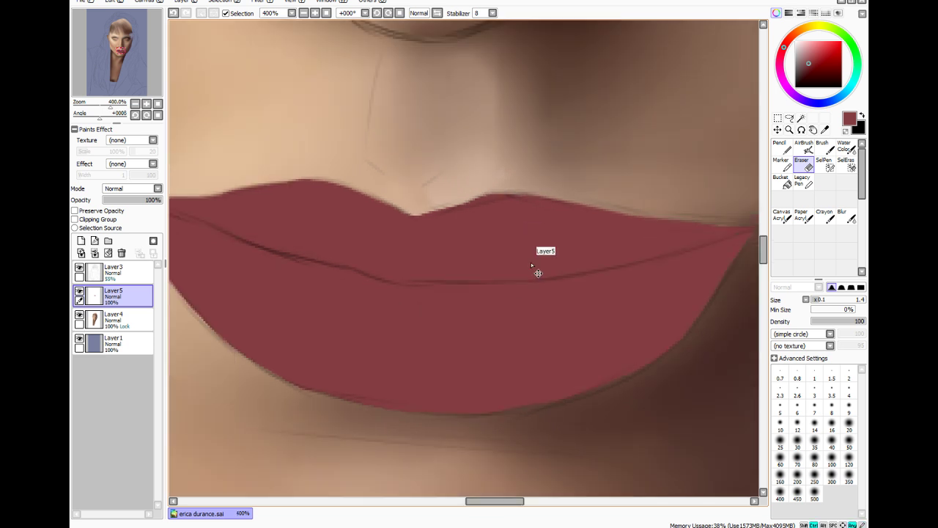
{"action": "left_click_drag", "start_coordinate": [494, 502], "coordinate": [516, 503]}
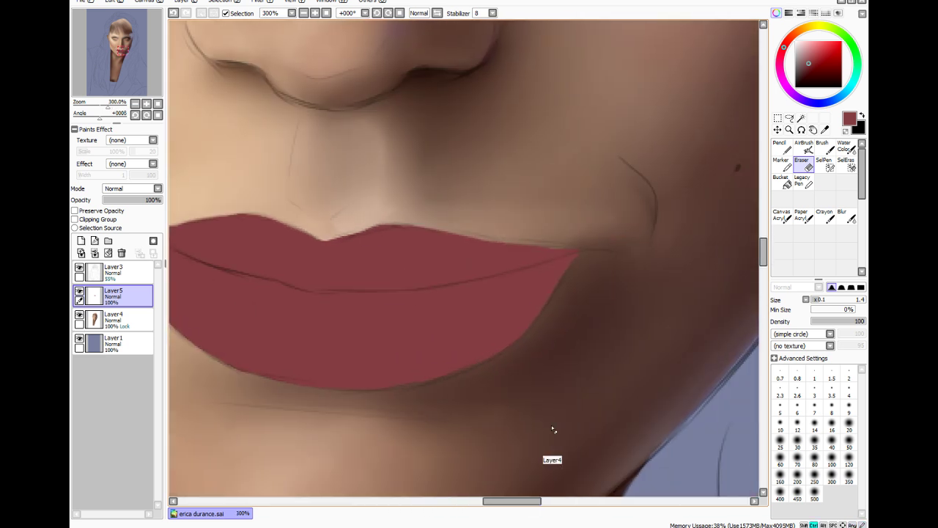
{"action": "scroll", "coordinate": [552, 429], "scroll_direction": "up", "scroll_amount": 1}
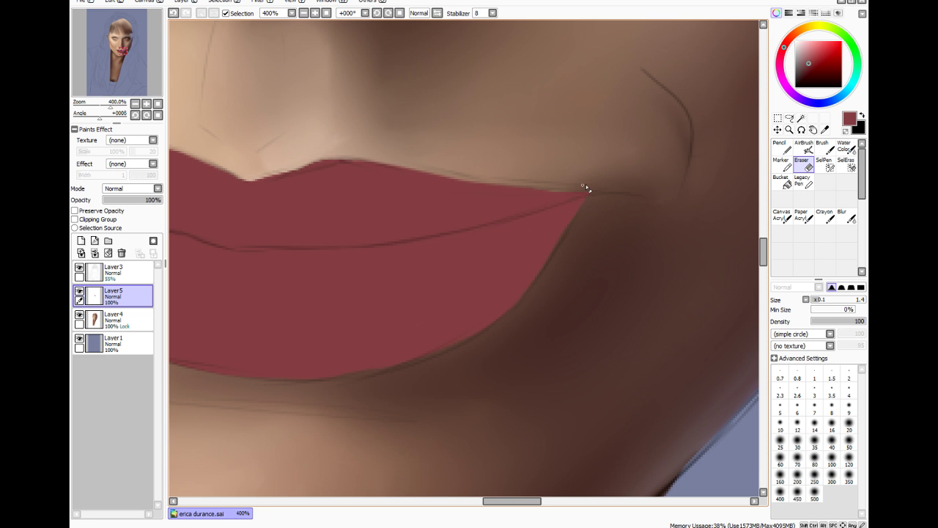
{"action": "left_click_drag", "start_coordinate": [524, 504], "coordinate": [485, 502]}
{"action": "scroll", "coordinate": [314, 163], "scroll_direction": "down", "scroll_amount": 1}
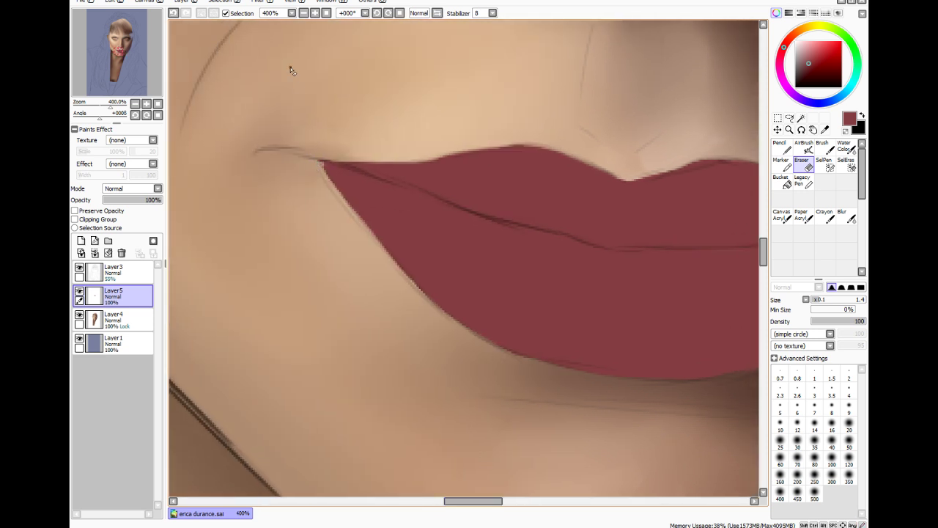
Turn on Preserve Opacity for the lip layer, Layer5
{"action": "scroll", "coordinate": [293, 73], "scroll_direction": "down", "scroll_amount": 1}
{"action": "scroll", "coordinate": [293, 69], "scroll_direction": "down", "scroll_amount": 1}
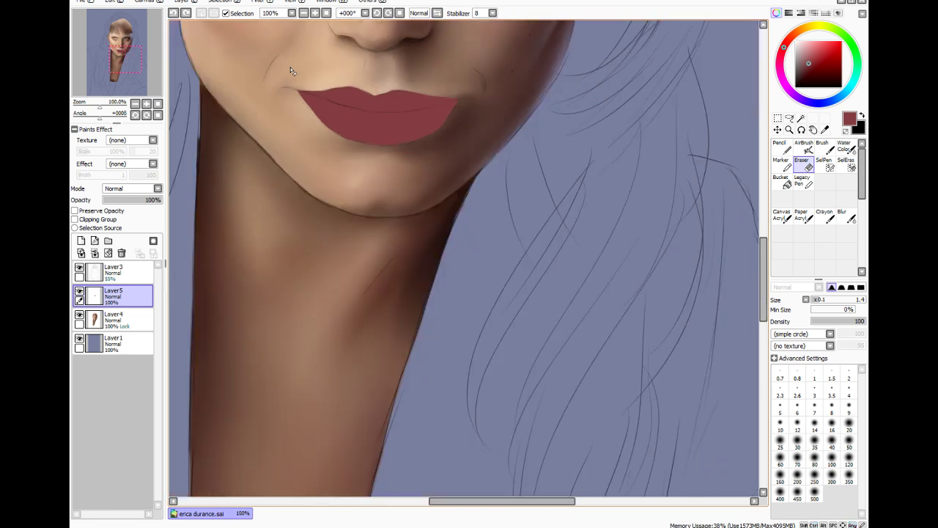
{"action": "left_click_drag", "start_coordinate": [762, 259], "coordinate": [774, 230]}
{"action": "scroll", "coordinate": [589, 377], "scroll_direction": "up", "scroll_amount": 2}
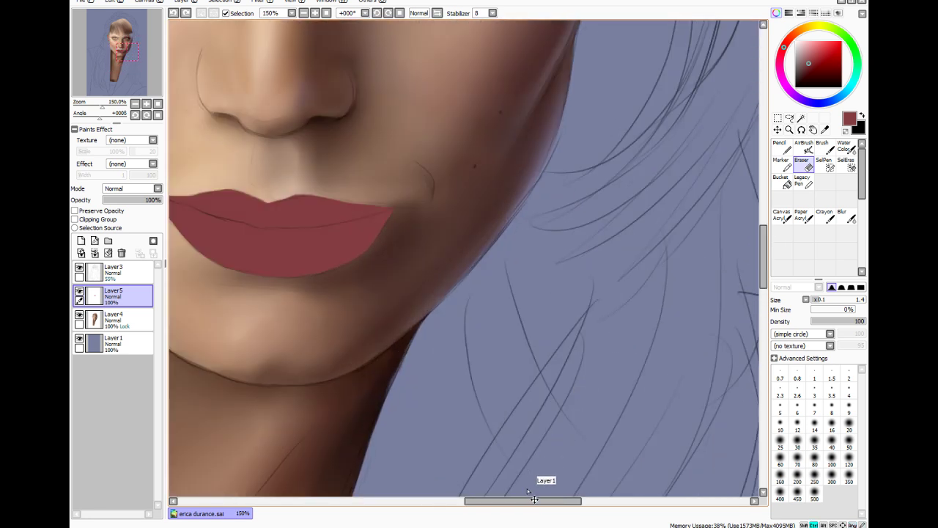
{"action": "left_click_drag", "start_coordinate": [524, 503], "coordinate": [444, 502]}
{"action": "left_click", "coordinate": [75, 211]}
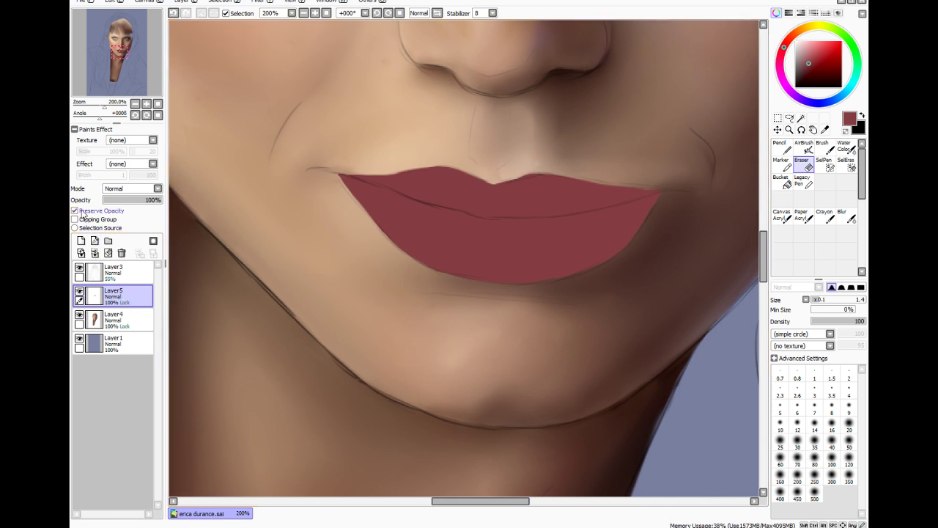
{"action": "scroll", "coordinate": [210, 268], "scroll_direction": "down", "scroll_amount": 3}
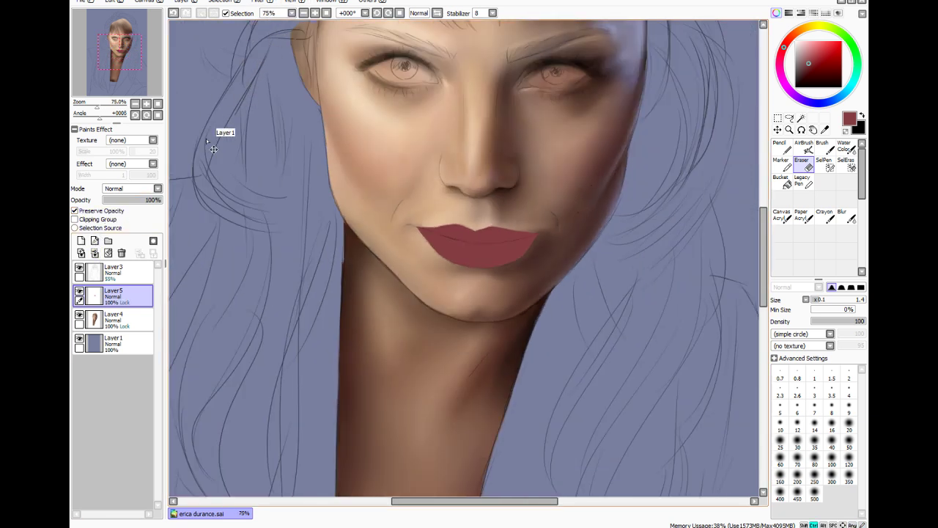
{"action": "scroll", "coordinate": [192, 143], "scroll_direction": "up", "scroll_amount": 1}
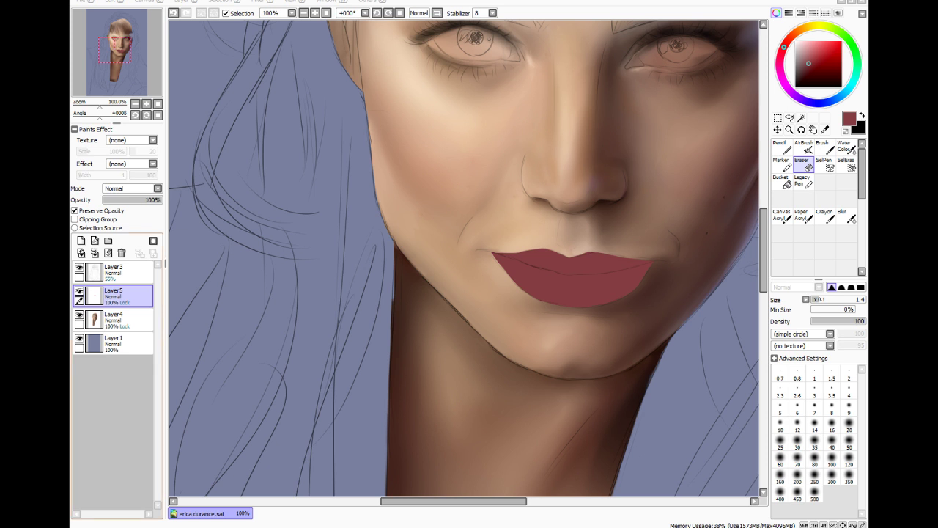
On Layer4, sample dark brown from the shaded cheek and dab in the two sketched moles with the Brush at size 5
{"action": "left_click", "coordinate": [117, 320]}
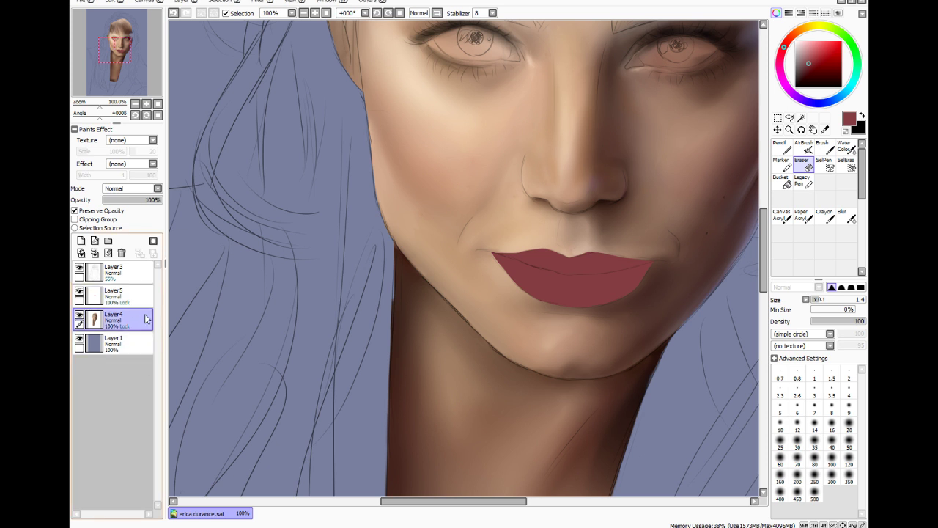
{"action": "scroll", "coordinate": [719, 209], "scroll_direction": "up", "scroll_amount": 1}
{"action": "left_click", "coordinate": [825, 129]}
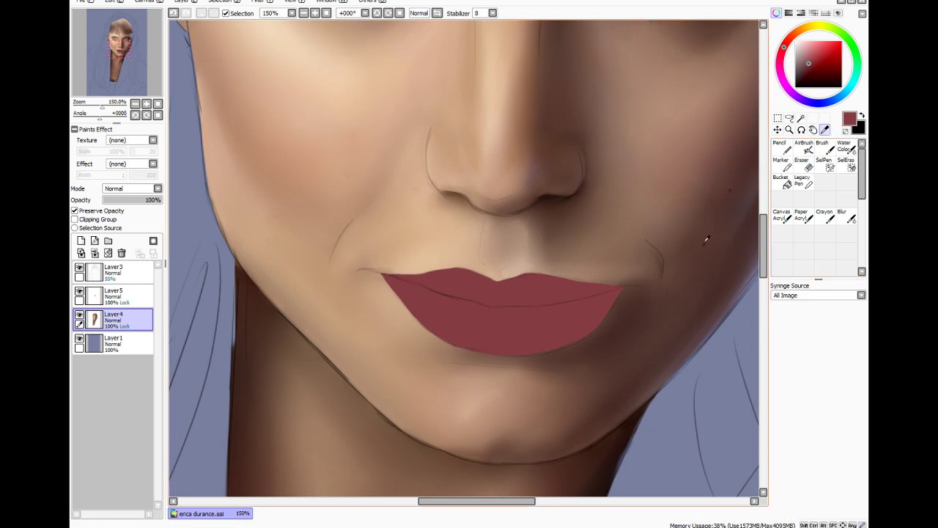
{"action": "left_click", "coordinate": [743, 249]}
{"action": "left_click", "coordinate": [823, 147]}
{"action": "scroll", "coordinate": [649, 396], "scroll_direction": "up", "scroll_amount": 1}
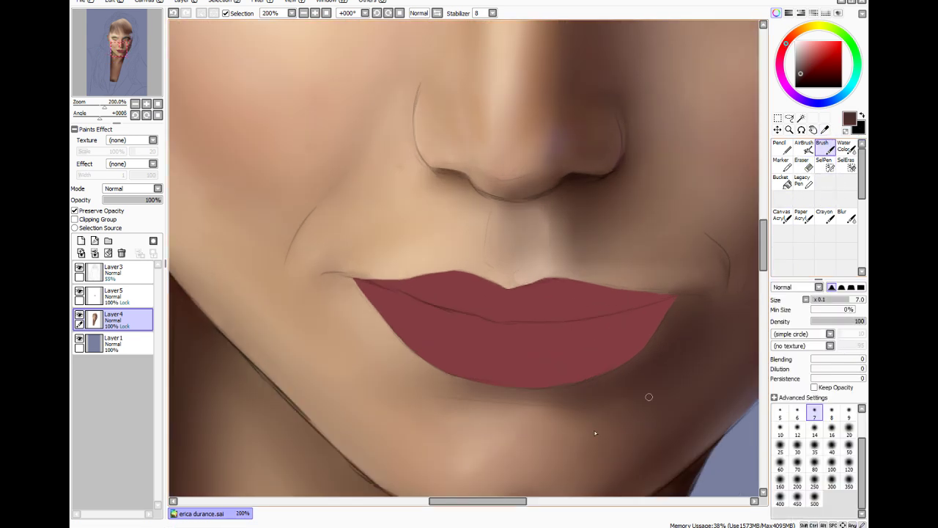
{"action": "left_click_drag", "start_coordinate": [498, 501], "coordinate": [519, 502]}
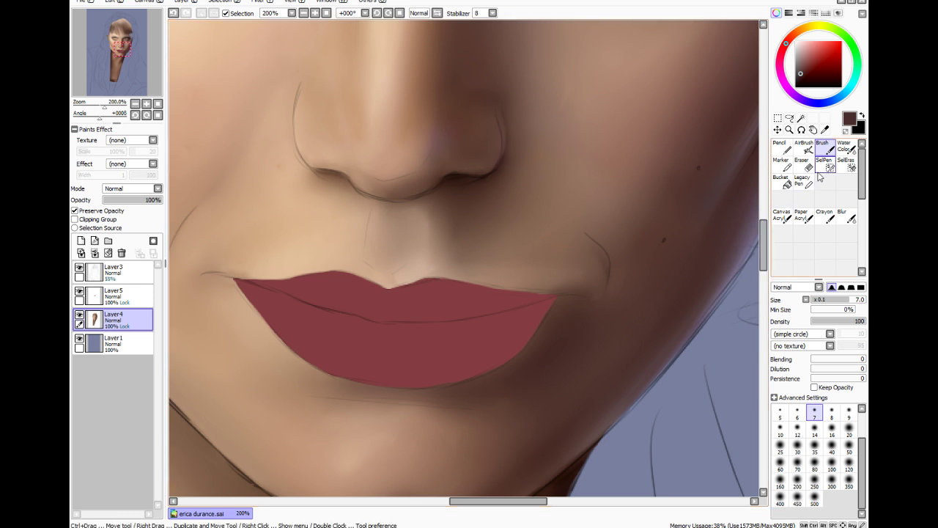
{"action": "left_click", "coordinate": [780, 412]}
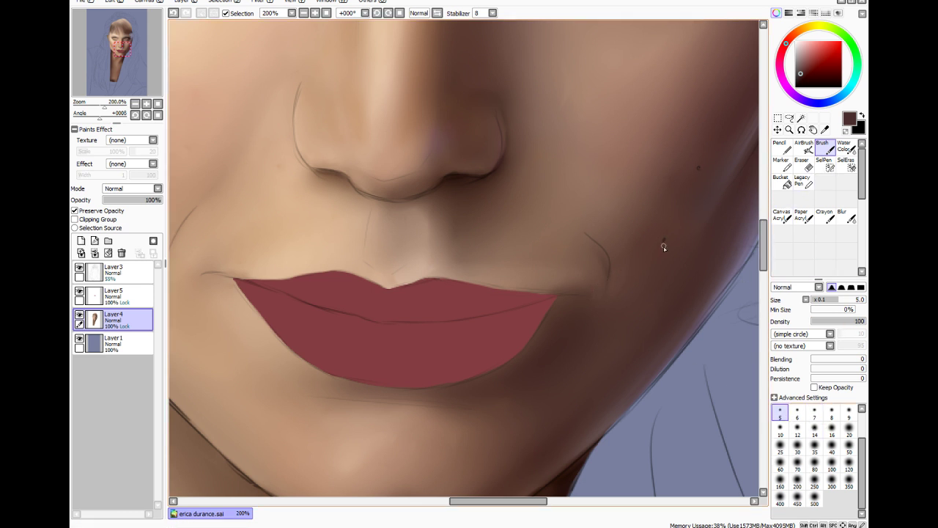
{"action": "left_click", "coordinate": [664, 241]}
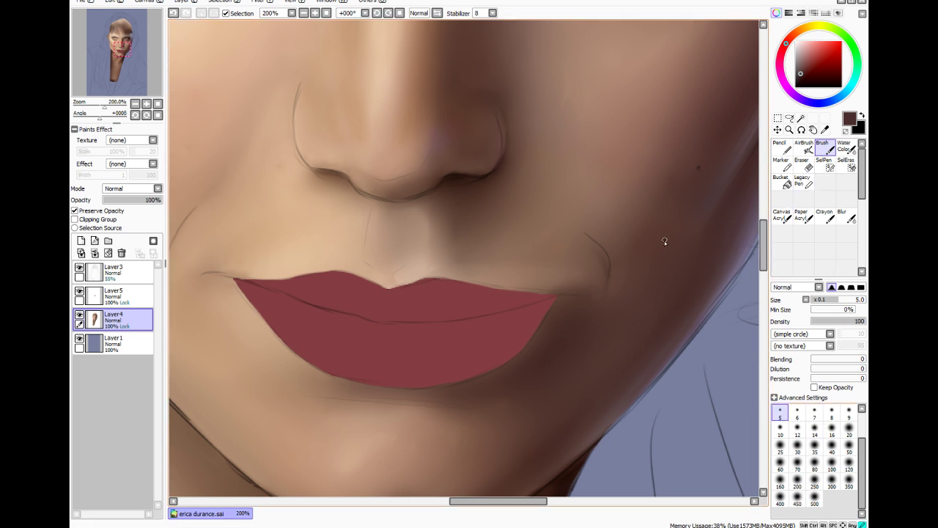
{"action": "left_click", "coordinate": [698, 167]}
Hide the sketch layer, Layer3, and repaint the upper cheek mole in a darker reddish brown
{"action": "left_click", "coordinate": [80, 269]}
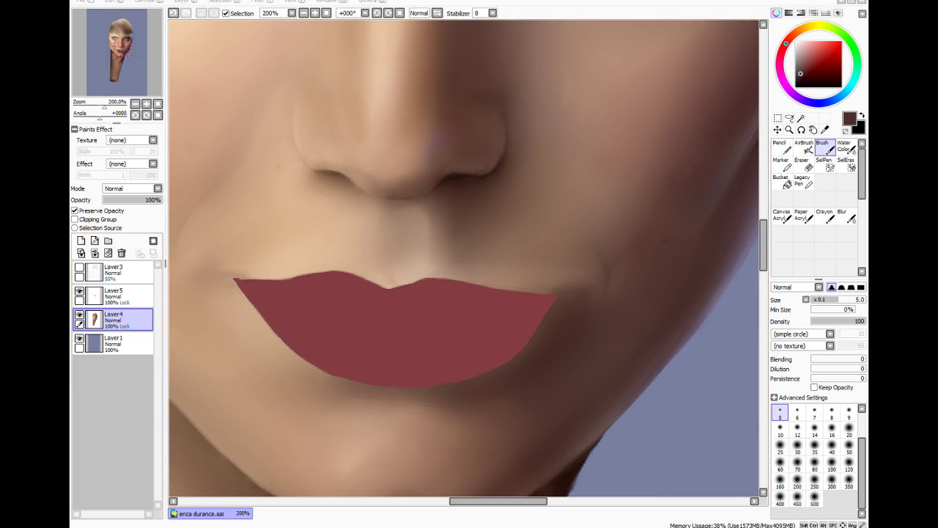
{"action": "left_click", "coordinate": [806, 79]}
{"action": "left_click", "coordinate": [698, 168]}
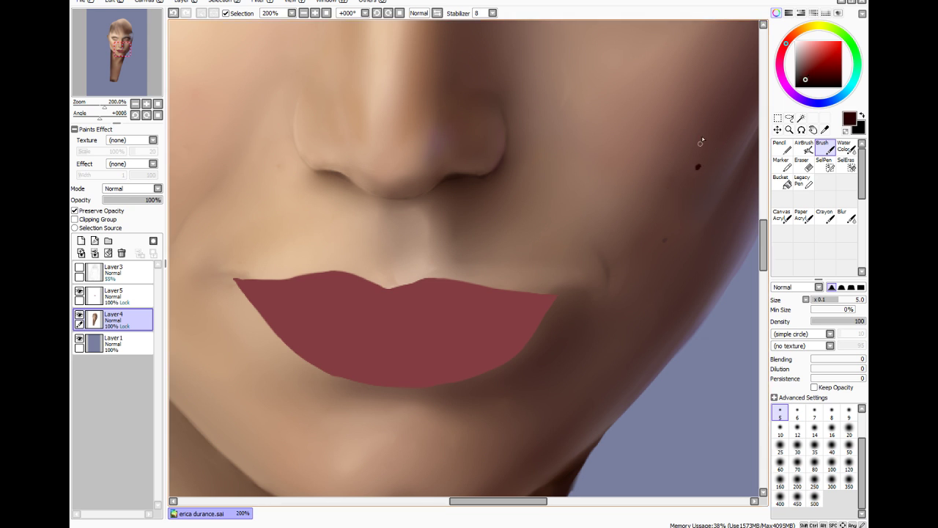
Soften the upper cheek mole with the Blur tool reduced to size 5
{"action": "left_click", "coordinate": [846, 217]}
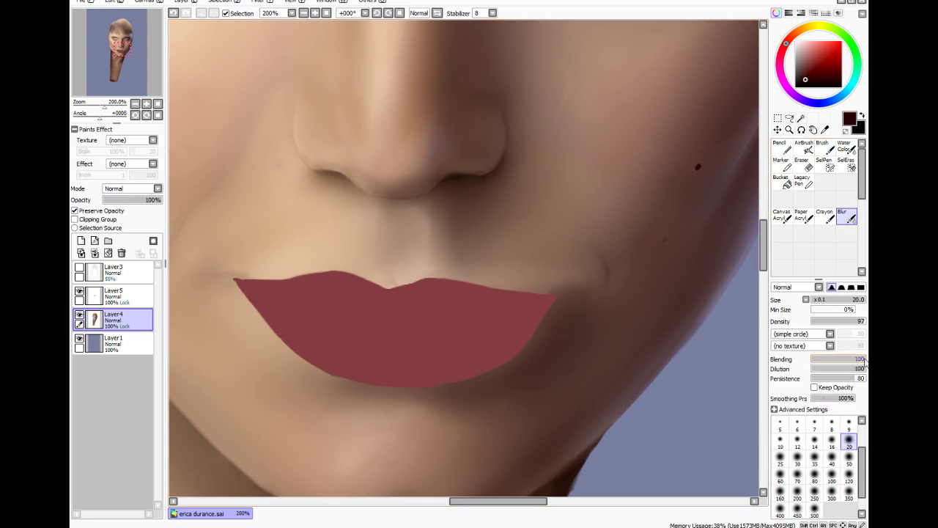
{"action": "key", "text": "bracketleft"}
{"action": "key", "text": "bracketleft"}
{"action": "key", "text": "bracketleft"}
{"action": "key", "text": "bracketleft"}
{"action": "key", "text": "bracketleft"}
{"action": "key", "text": "bracketleft"}
{"action": "key", "text": "bracketleft"}
{"action": "key", "text": "bracketleft"}
{"action": "key", "text": "bracketleft"}
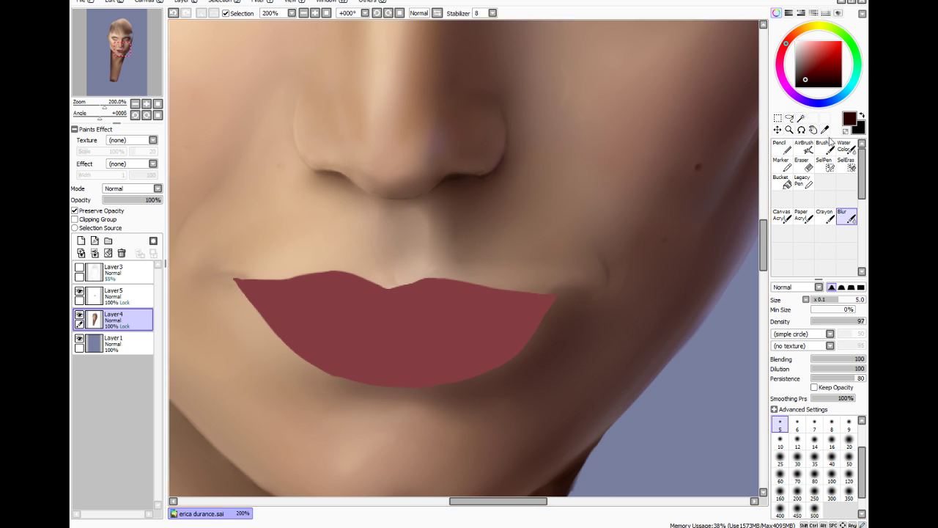
Repaint the lower cheek mole in dark reddish brown with the Brush and soften it with Blur at size 5
{"action": "key", "text": "b"}
{"action": "left_click", "coordinate": [664, 240]}
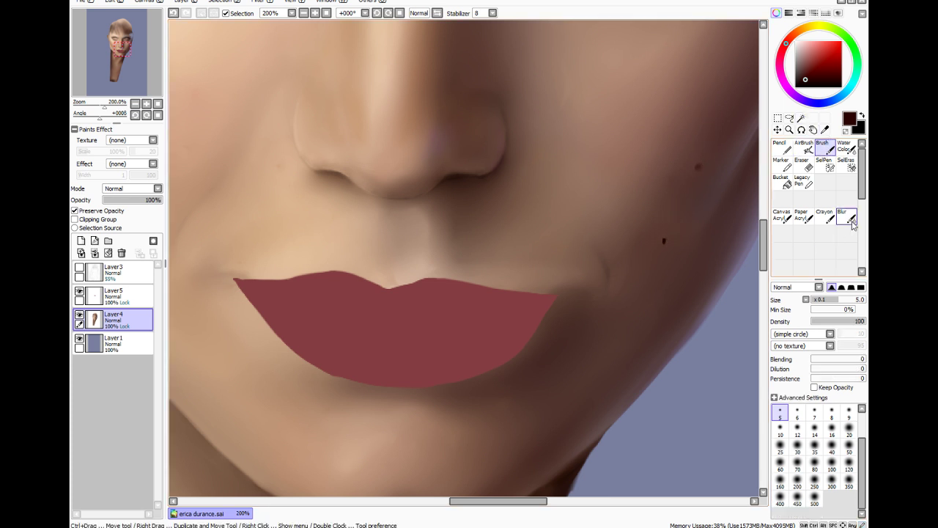
{"action": "left_click", "coordinate": [849, 218]}
{"action": "left_click_drag", "start_coordinate": [666, 241], "coordinate": [664, 243]}
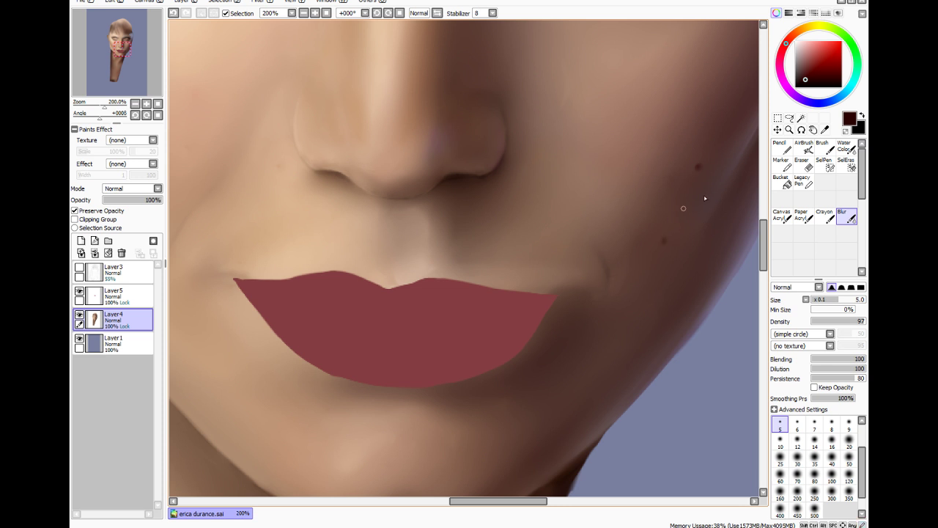
Try a grey-violet highlight beside the upper mole with the Brush at size 1.2, blur it, and undo the change
{"action": "key", "text": "ctrl+minus"}
{"action": "key", "text": "ctrl+plus"}
{"action": "scroll", "coordinate": [753, 200], "scroll_direction": "up", "scroll_amount": 2}
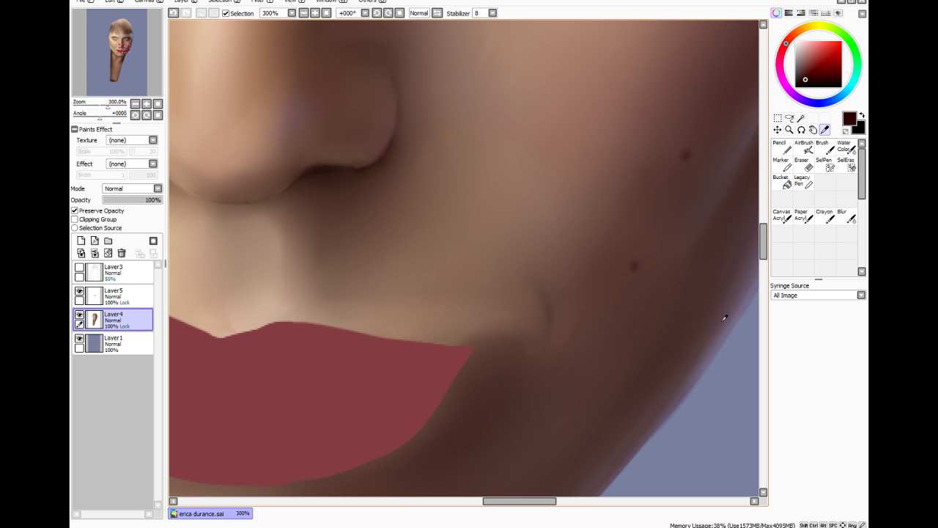
{"action": "left_click", "coordinate": [743, 306], "text": "alt"}
{"action": "left_click", "coordinate": [823, 147]}
{"action": "left_click", "coordinate": [818, 299]}
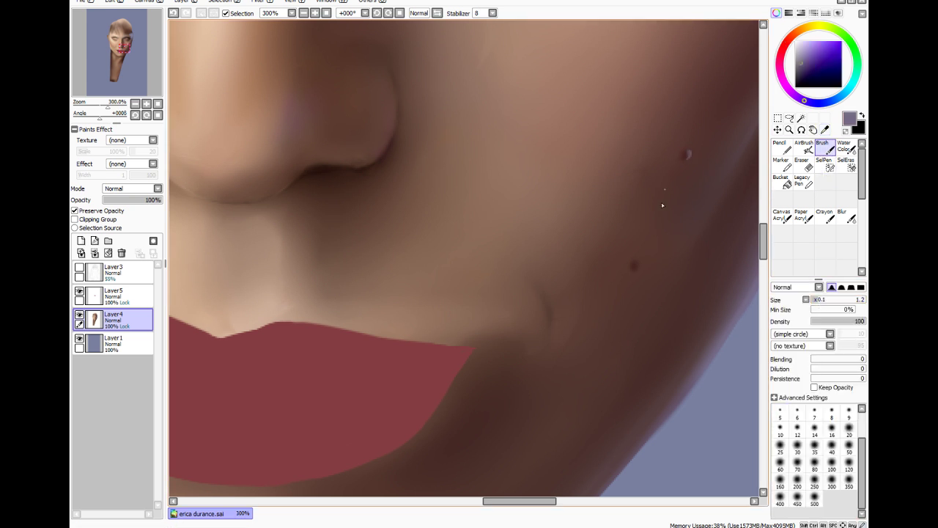
{"action": "left_click", "coordinate": [845, 216]}
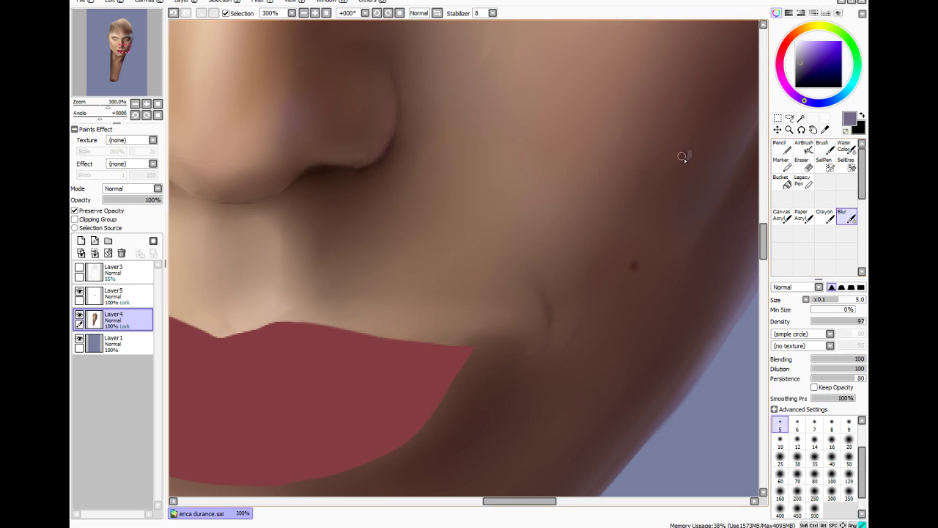
{"action": "scroll", "coordinate": [722, 40], "scroll_direction": "down", "scroll_amount": 3}
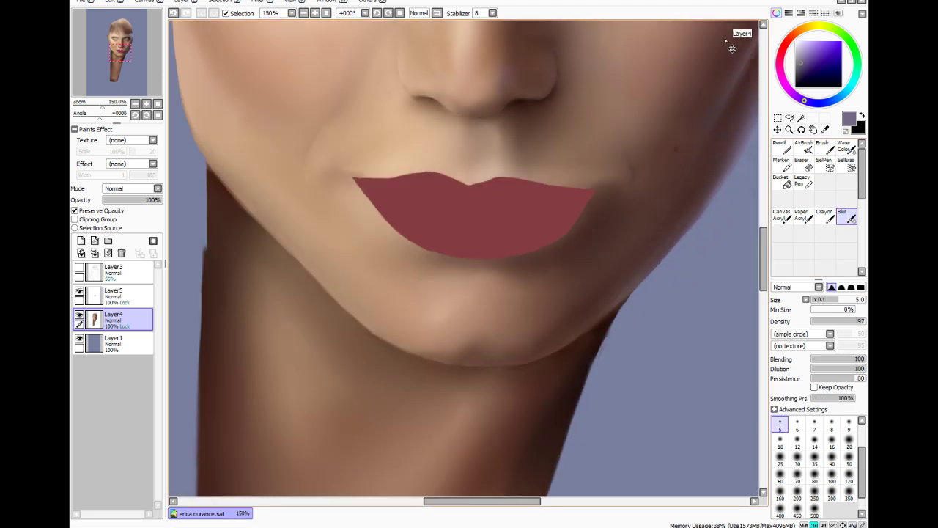
{"action": "scroll", "coordinate": [736, 49], "scroll_direction": "down", "scroll_amount": 1}
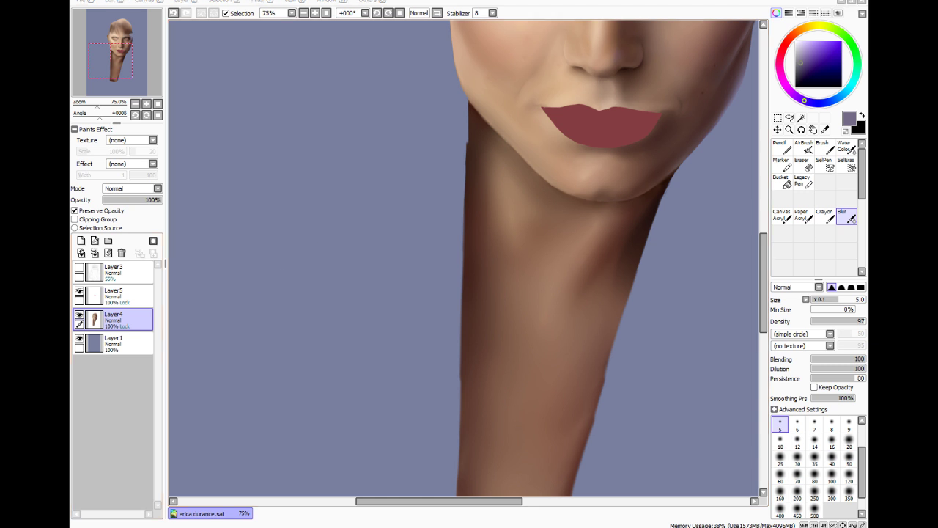
{"action": "key", "text": "ctrl+z"}
Raise the Blur size to 8.8 and soften the upper cheek mole into the surrounding shaded skin
{"action": "scroll", "coordinate": [277, 81], "scroll_direction": "up", "scroll_amount": 1}
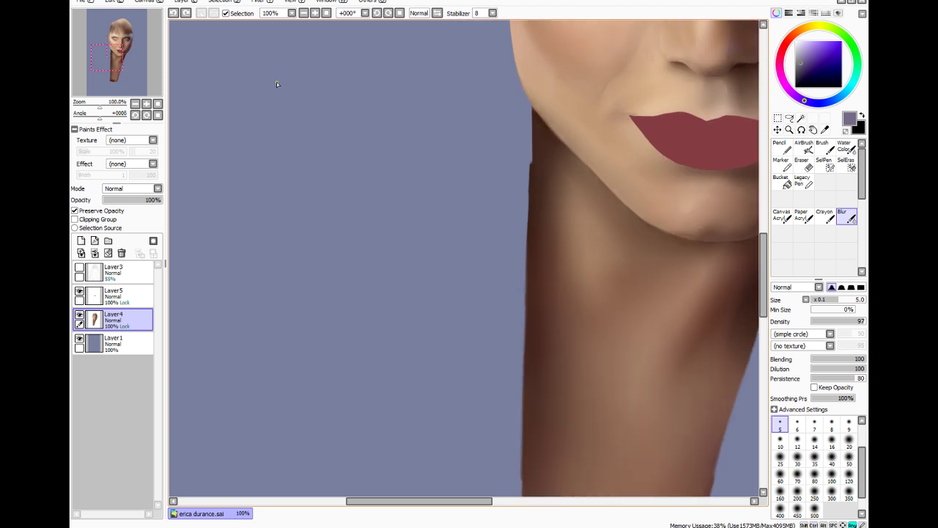
{"action": "left_click_drag", "start_coordinate": [469, 502], "coordinate": [546, 502]}
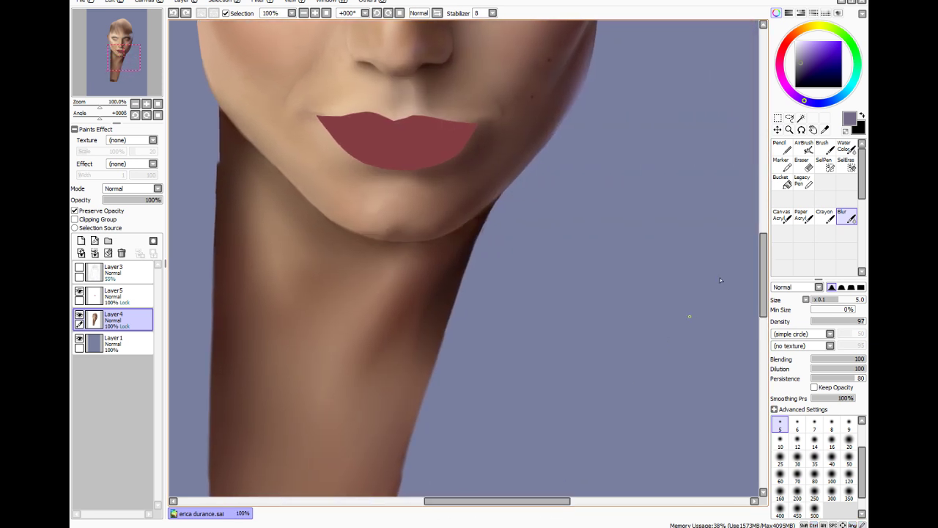
{"action": "left_click_drag", "start_coordinate": [763, 274], "coordinate": [778, 234]}
{"action": "scroll", "coordinate": [608, 257], "scroll_direction": "up", "scroll_amount": 3}
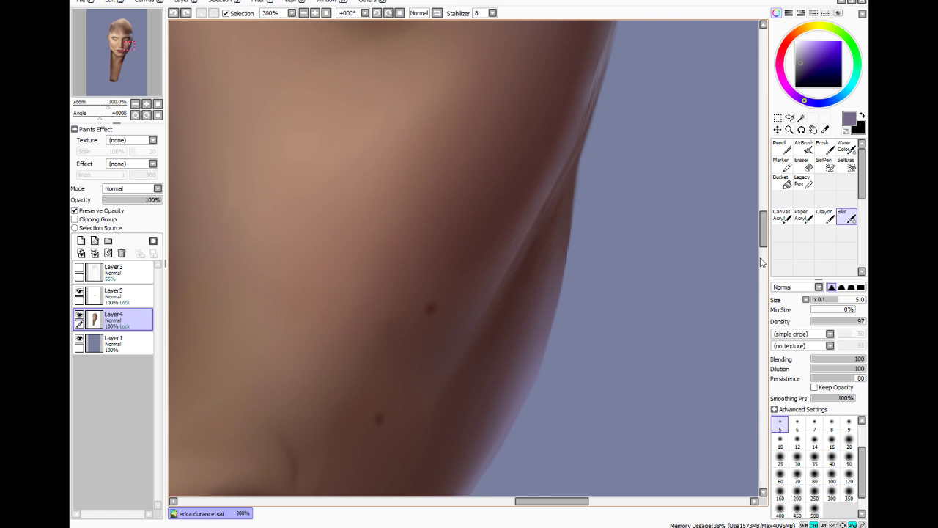
{"action": "left_click_drag", "start_coordinate": [842, 300], "coordinate": [860, 300]}
{"action": "left_click_drag", "start_coordinate": [426, 308], "coordinate": [440, 293]}
{"action": "scroll", "coordinate": [449, 224], "scroll_direction": "down", "scroll_amount": 3}
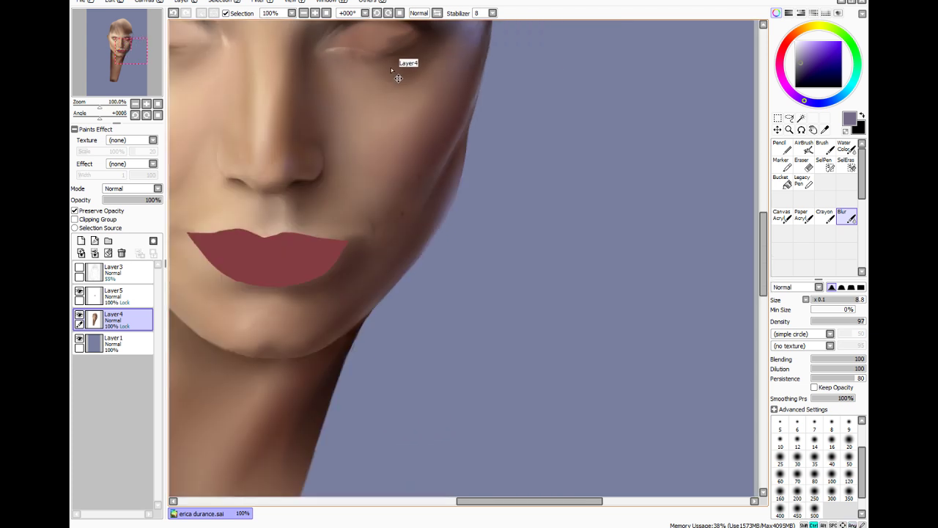
Sample dark brown from the shaded cheek, brush over the streaks along its outer edge at size 1.2, and blur them at size 8.8
{"action": "scroll", "coordinate": [402, 87], "scroll_direction": "up", "scroll_amount": 3}
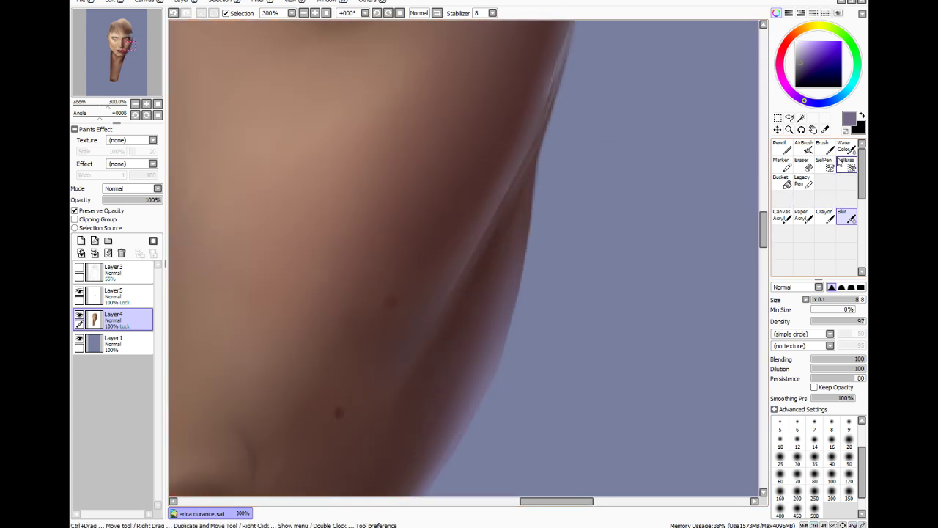
{"action": "left_click", "coordinate": [825, 130]}
{"action": "left_click", "coordinate": [427, 264]}
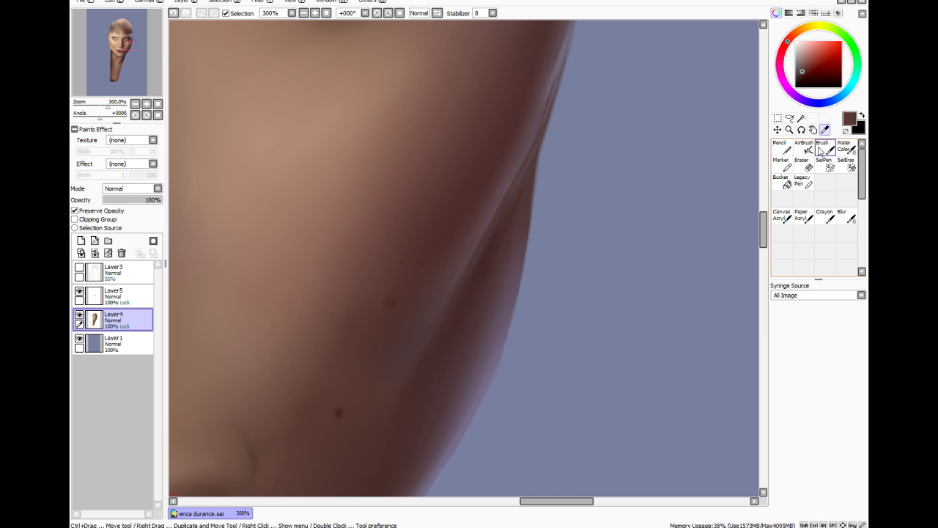
{"action": "left_click", "coordinate": [825, 149]}
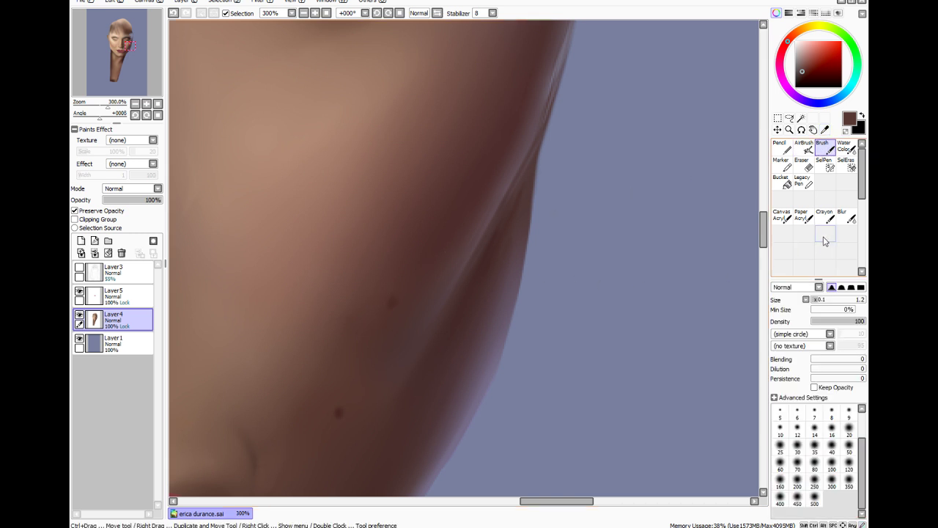
{"action": "left_click", "coordinate": [846, 216]}
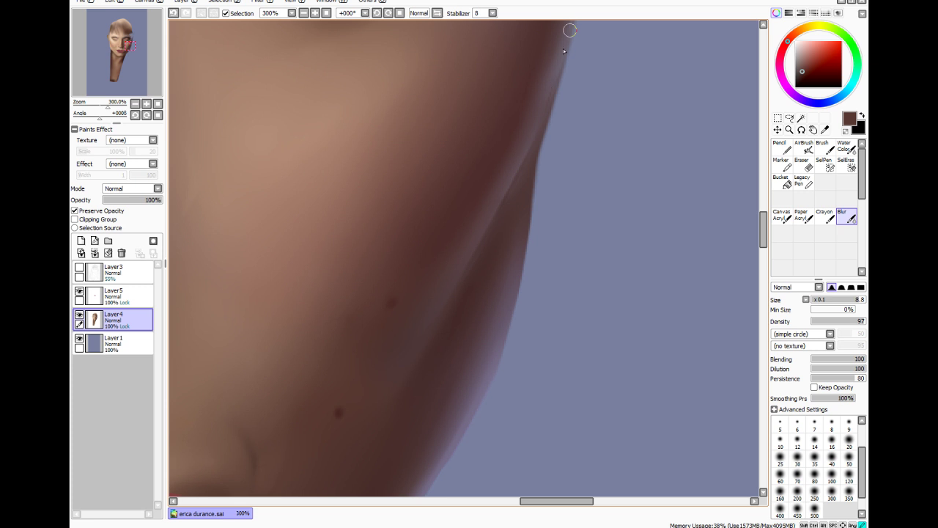
Smooth the shaded cheek around the moles with the Blur tool at size 35
{"action": "scroll", "coordinate": [509, 193], "scroll_direction": "down", "scroll_amount": 5}
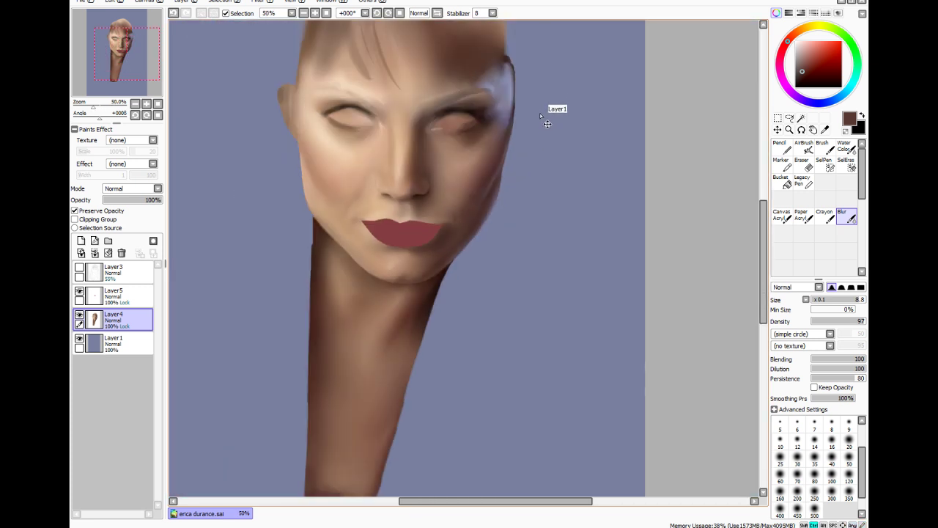
{"action": "scroll", "coordinate": [537, 118], "scroll_direction": "up", "scroll_amount": 2}
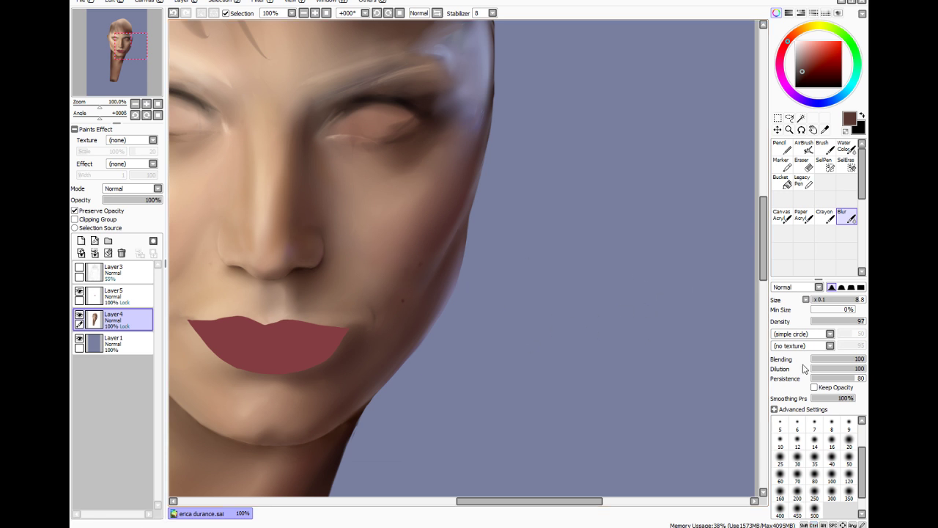
{"action": "left_click", "coordinate": [814, 456]}
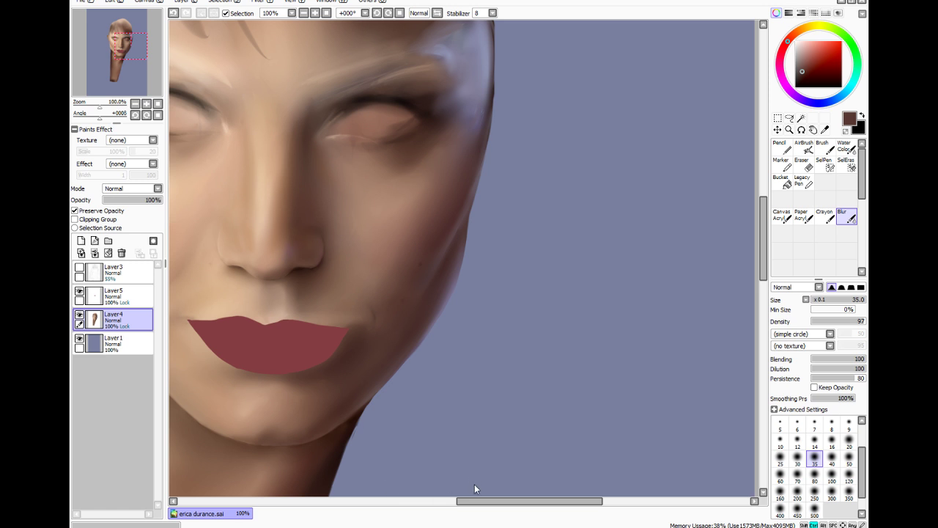
{"action": "left_click_drag", "start_coordinate": [482, 500], "coordinate": [444, 501]}
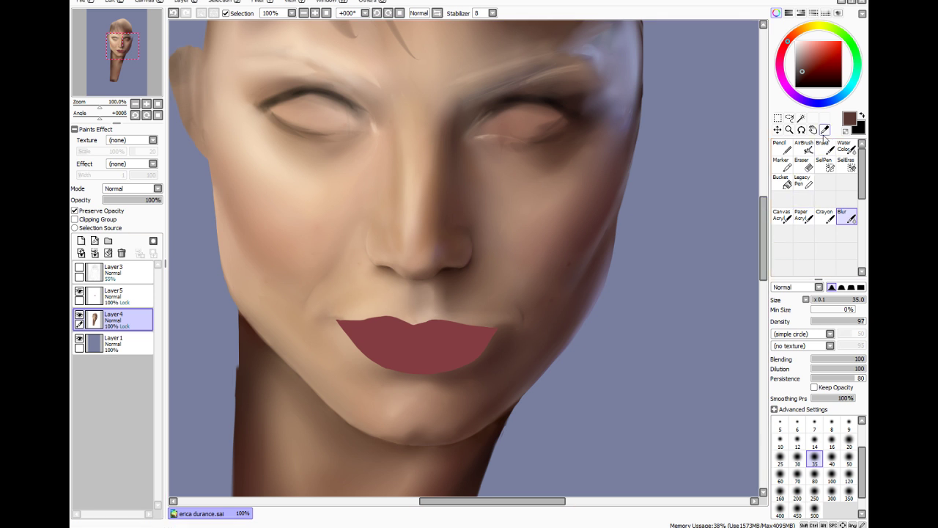
Brush grey-violet rim light sampled from the cheek edge down the shaded jaw at size 35, density 11, and blur it at size 35
{"action": "left_click", "coordinate": [824, 129]}
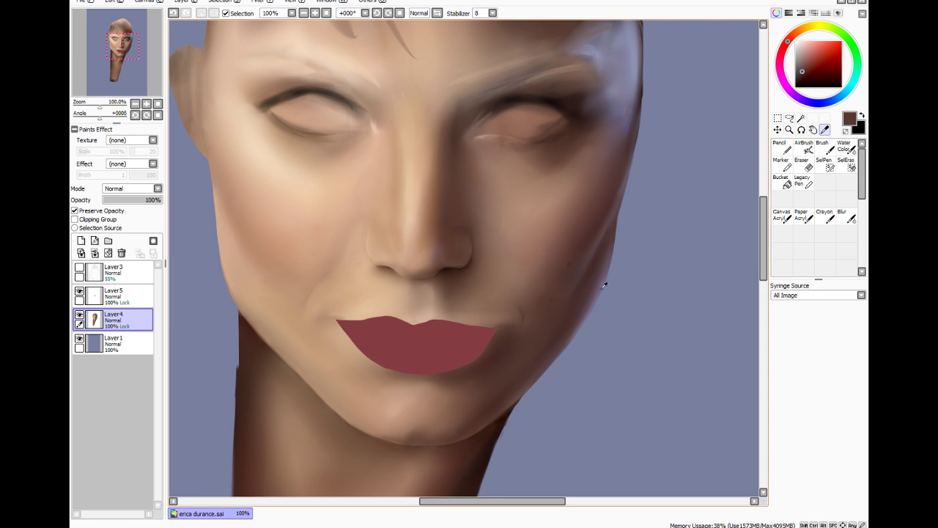
{"action": "left_click", "coordinate": [602, 289]}
{"action": "key", "text": "b"}
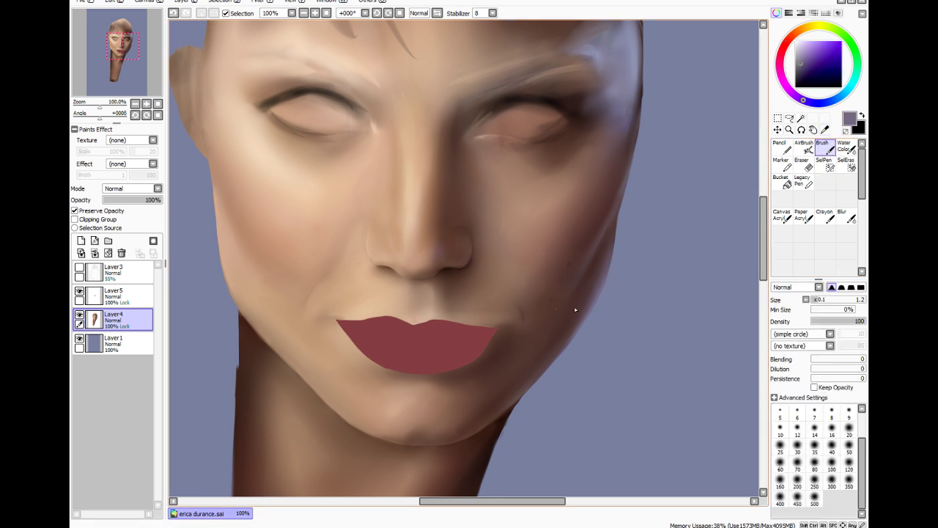
{"action": "left_click", "coordinate": [814, 444]}
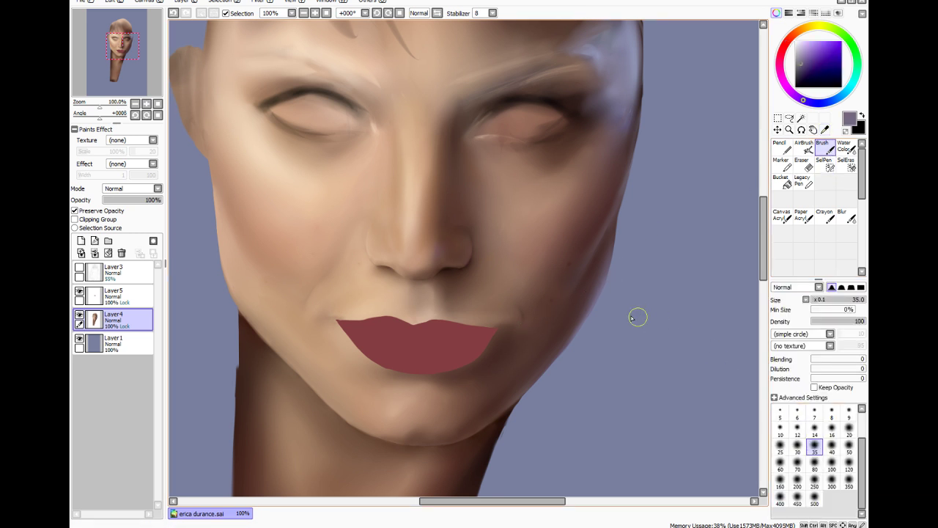
{"action": "left_click", "coordinate": [817, 321]}
{"action": "left_click_drag", "start_coordinate": [584, 325], "coordinate": [557, 372]}
{"action": "left_click_drag", "start_coordinate": [595, 309], "coordinate": [537, 383]}
{"action": "left_click", "coordinate": [846, 217]}
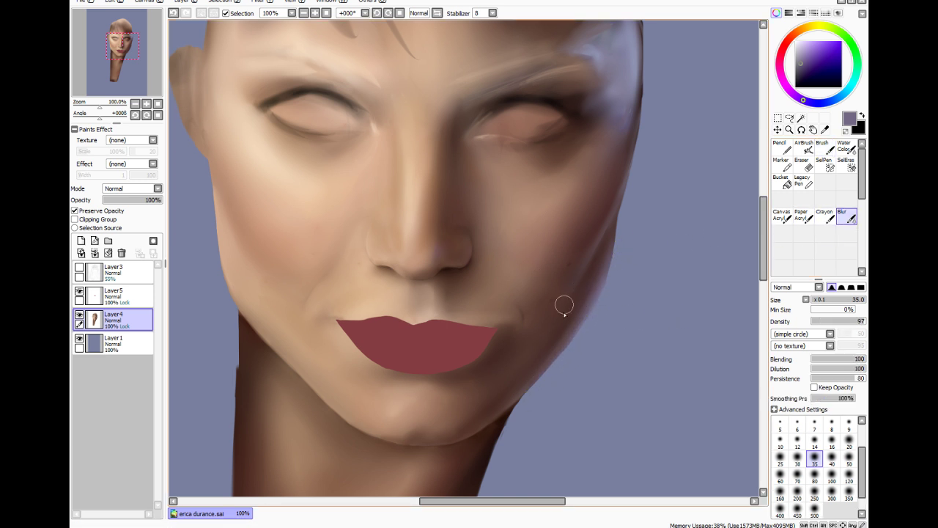
{"action": "mouse_move", "coordinate": [603, 277]}
{"action": "left_mouse_down"}
{"action": "mouse_move", "coordinate": [484, 413]}
{"action": "mouse_move", "coordinate": [535, 363]}
{"action": "mouse_move", "coordinate": [479, 412]}
{"action": "left_mouse_up"}
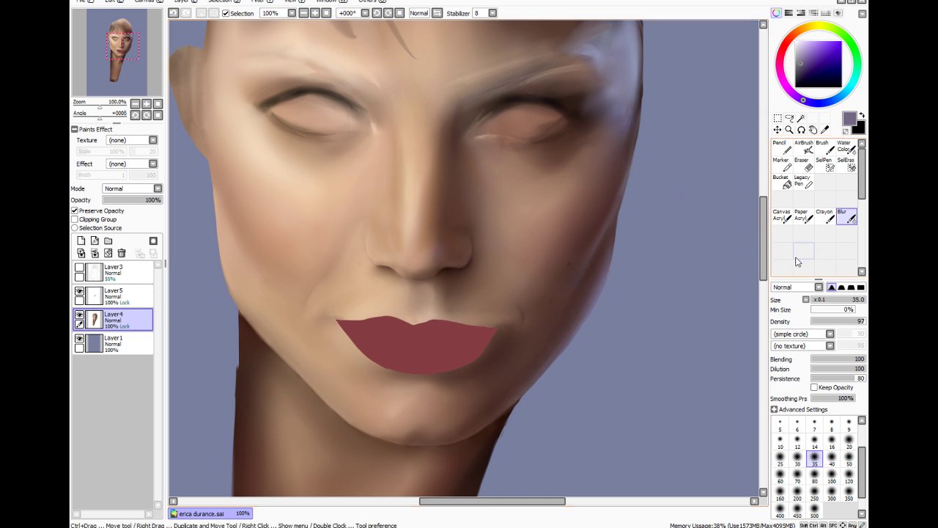
Brush dark brown sampled from the shaded cheek along the jaw at size 16, density 11, and undo the last stroke
{"action": "left_click", "coordinate": [825, 130]}
{"action": "left_click", "coordinate": [606, 247]}
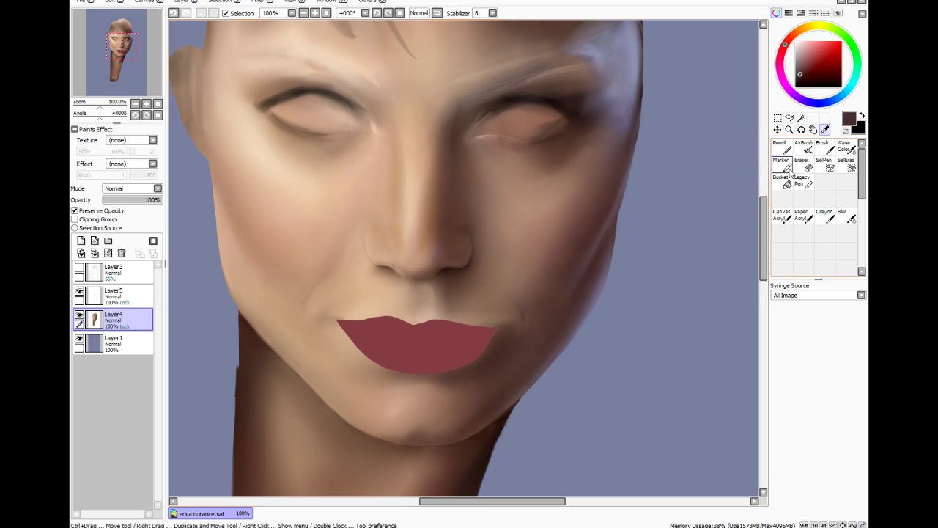
{"action": "key", "text": "b"}
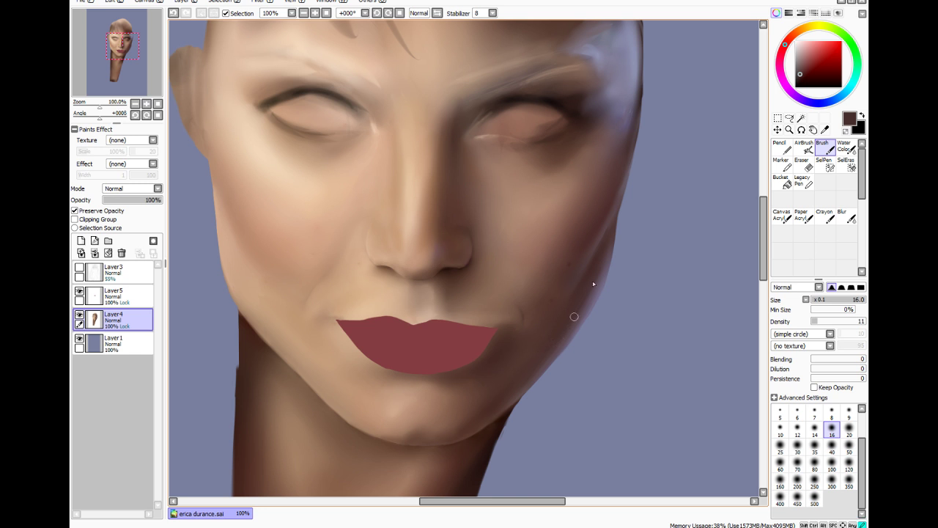
{"action": "left_click_drag", "start_coordinate": [547, 357], "coordinate": [537, 375]}
{"action": "key", "text": "ctrl+z"}
Blend the shaded cheek, jaw and chin with the Blur tool, alternating between sizes 35 and 16
{"action": "left_click", "coordinate": [847, 216]}
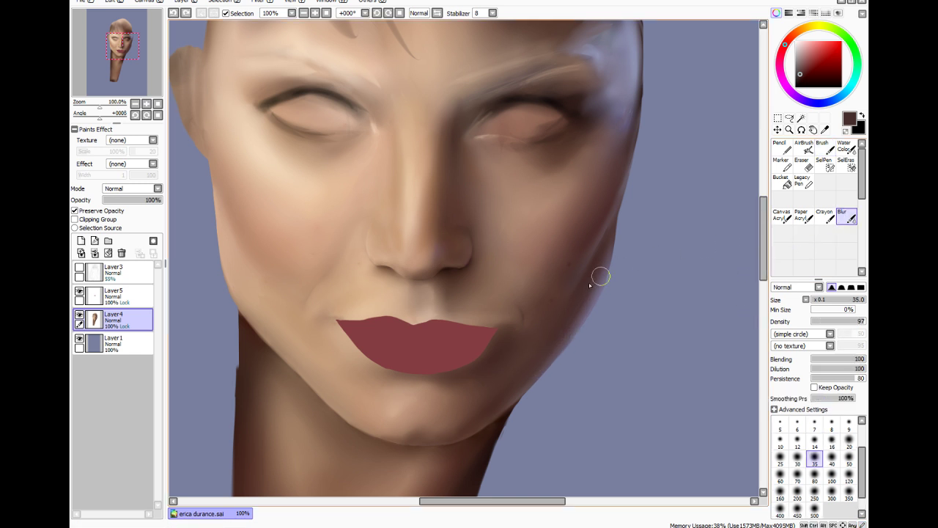
{"action": "left_click", "coordinate": [832, 438]}
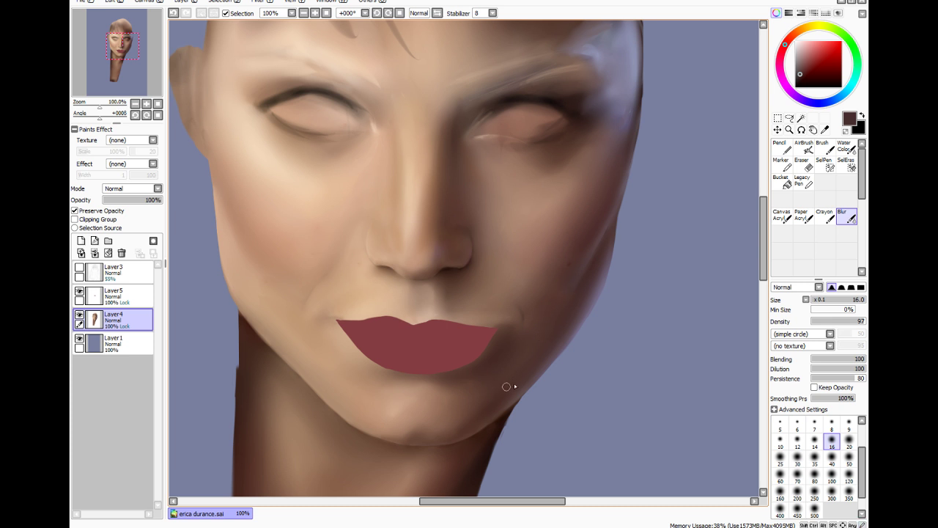
{"action": "left_click", "coordinate": [815, 456]}
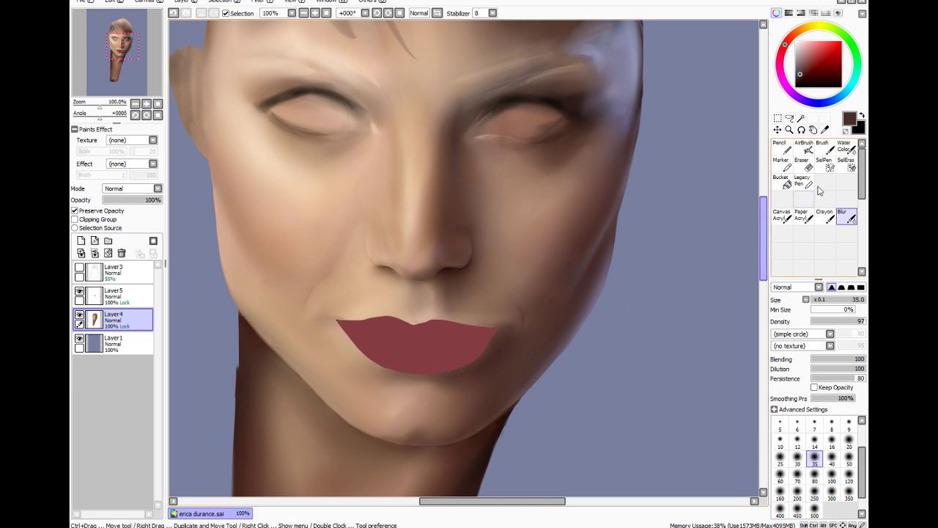
Deepen the shadow under the lower lip with sampled dark brown, Brush size 16, and blend it with Blur at sizes 35 and 14
{"action": "key", "text": "alt"}
{"action": "left_click", "coordinate": [476, 356]}
{"action": "key", "text": "b"}
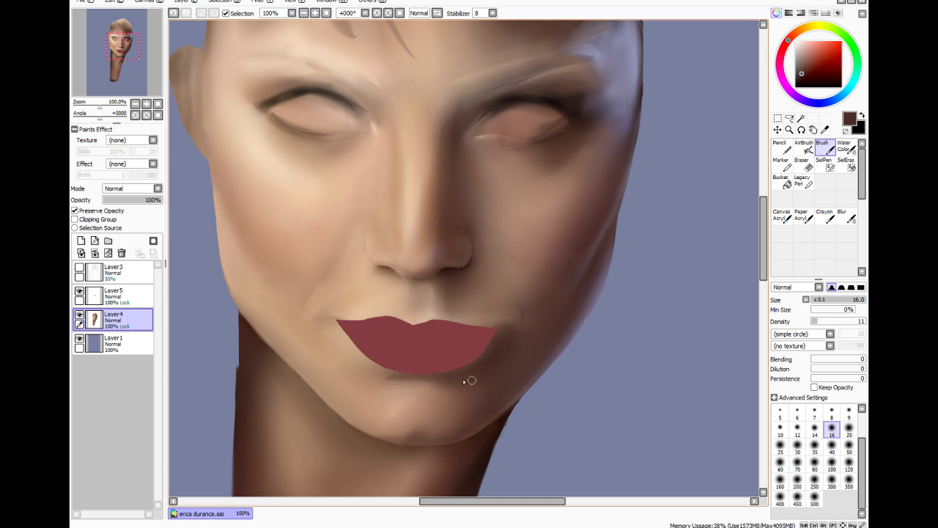
{"action": "left_click", "coordinate": [847, 216]}
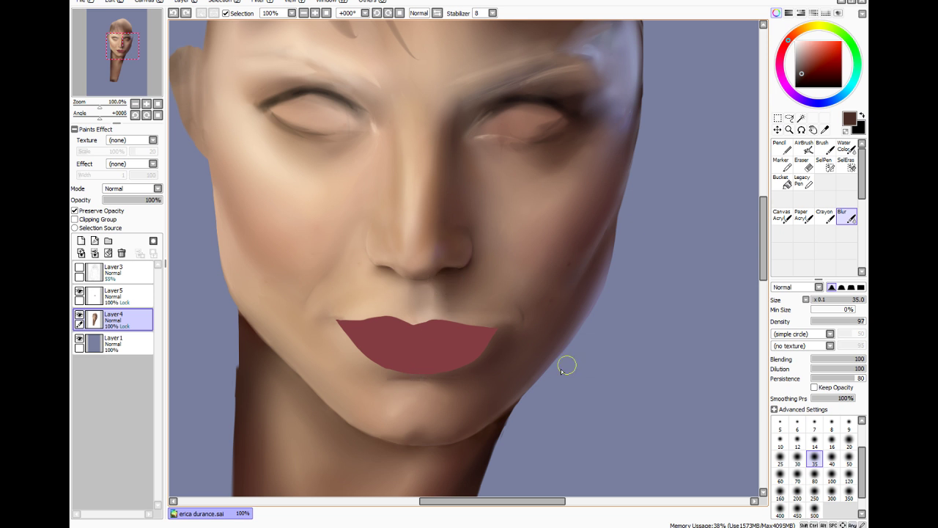
{"action": "left_click", "coordinate": [814, 440]}
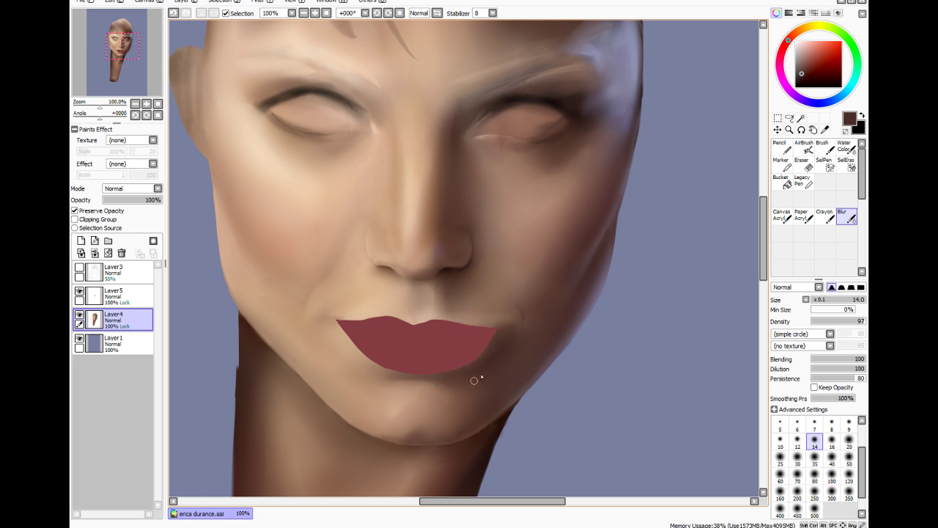
{"action": "key", "text": "ctrl"}
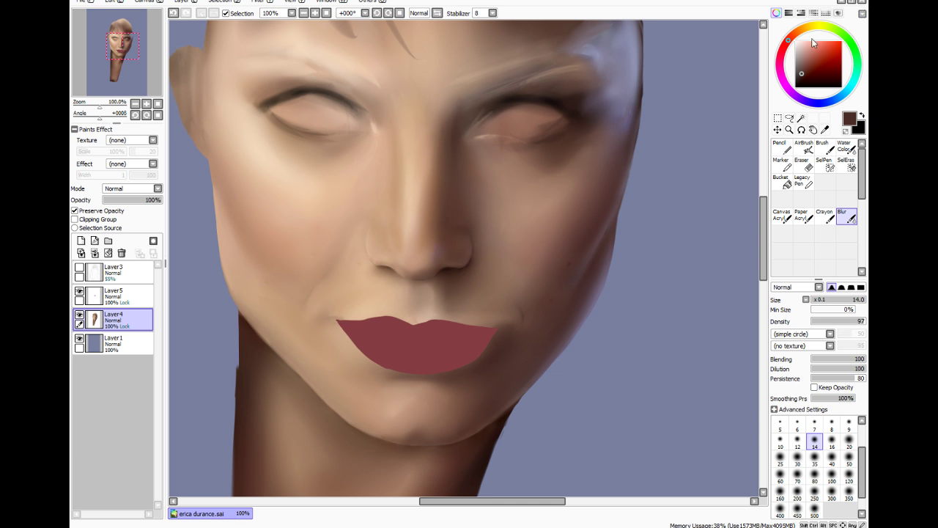
Make Layer5 active and show the Layer3 line sketch as a guide over the lips
{"action": "left_click", "coordinate": [114, 294]}
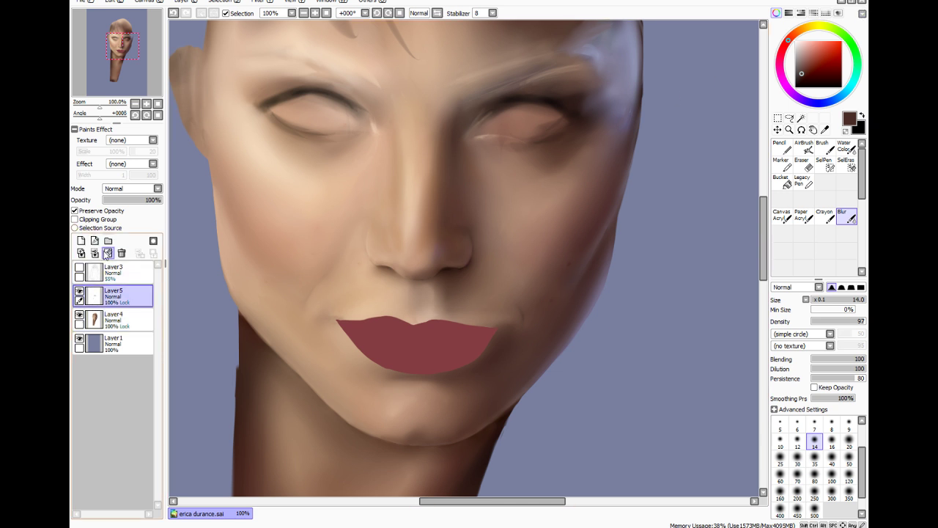
{"action": "key", "text": "ctrl+plus"}
{"action": "left_click", "coordinate": [79, 268]}
{"action": "key", "text": "ctrl+plus"}
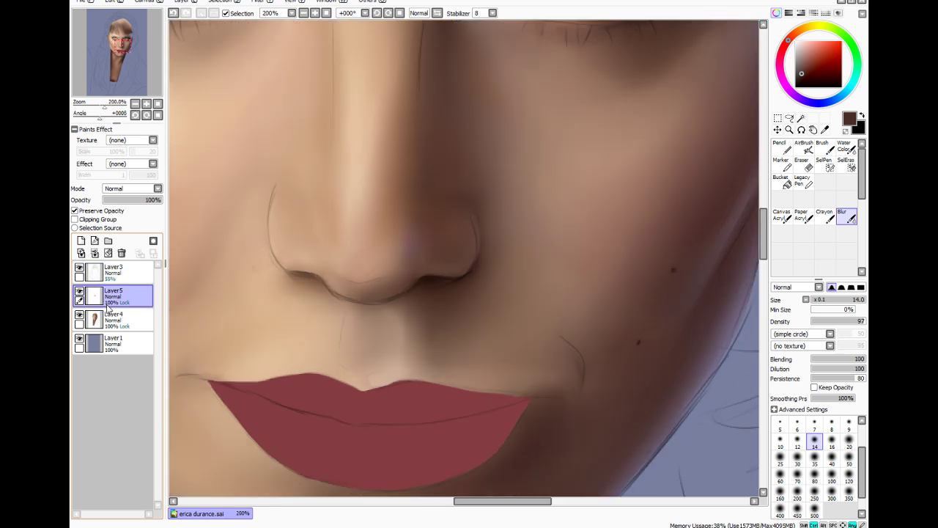
{"action": "scroll", "coordinate": [763, 262], "scroll_direction": "down", "scroll_amount": 4}
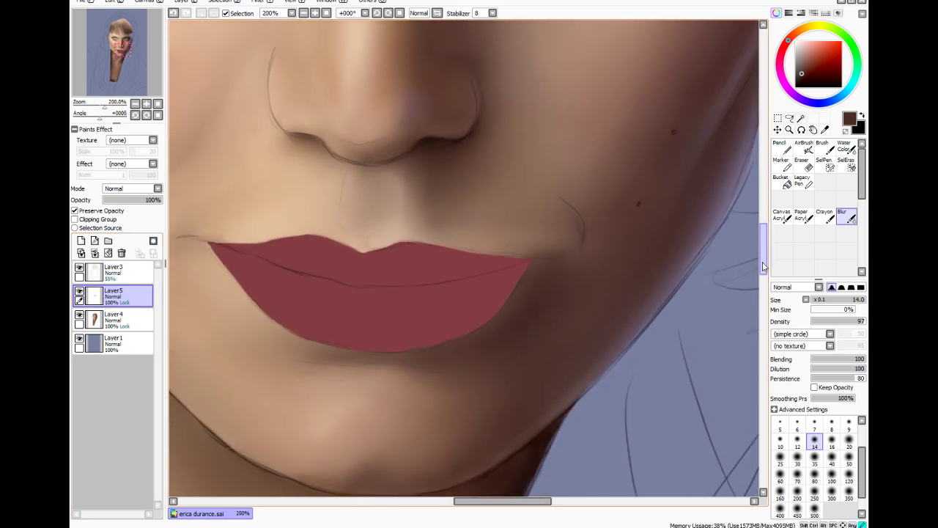
Shade the upper lip with a darkened version of the sampled lip red, Brush density 9, sizes 16 and 35
{"action": "left_click", "coordinate": [447, 286], "text": "alt"}
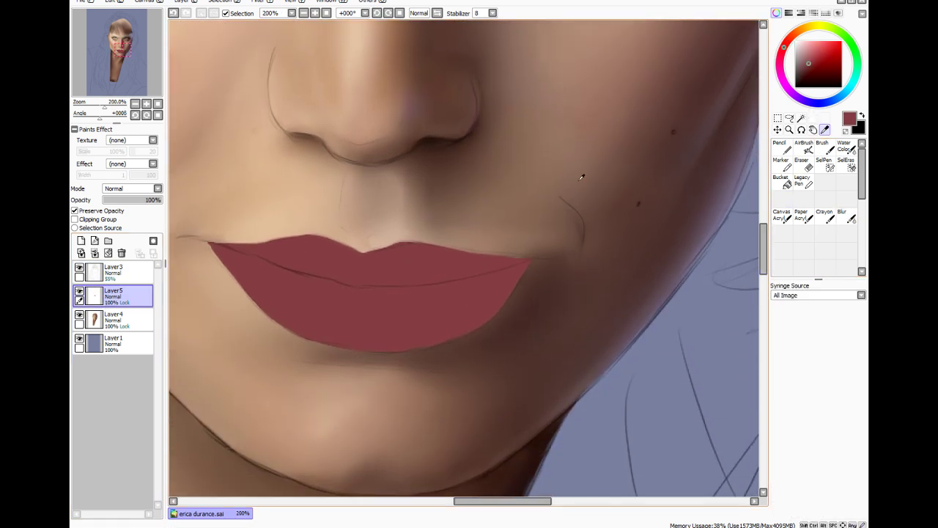
{"action": "left_click", "coordinate": [807, 70]}
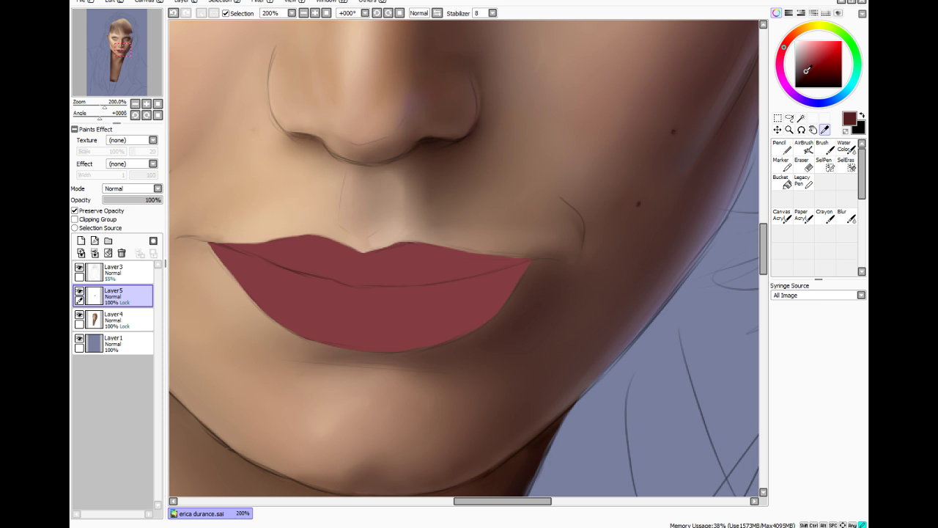
{"action": "left_click", "coordinate": [825, 147]}
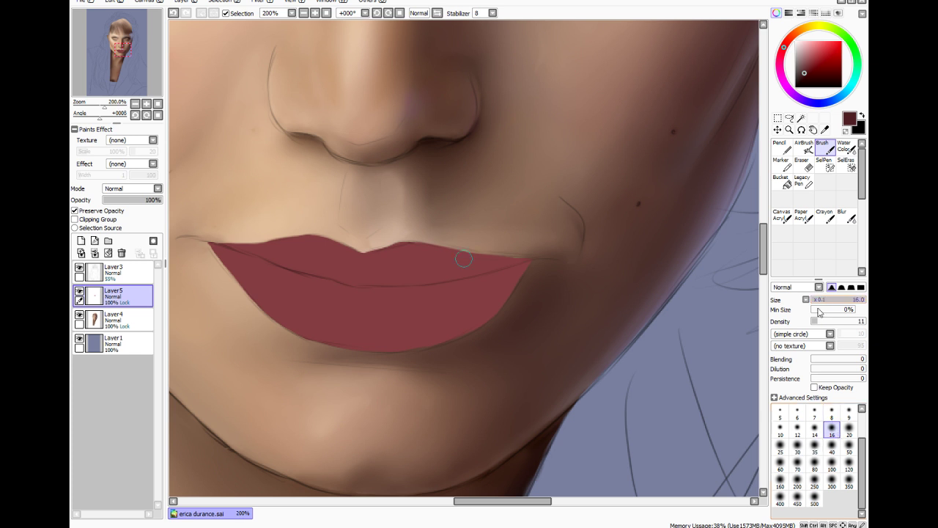
{"action": "left_click", "coordinate": [816, 321]}
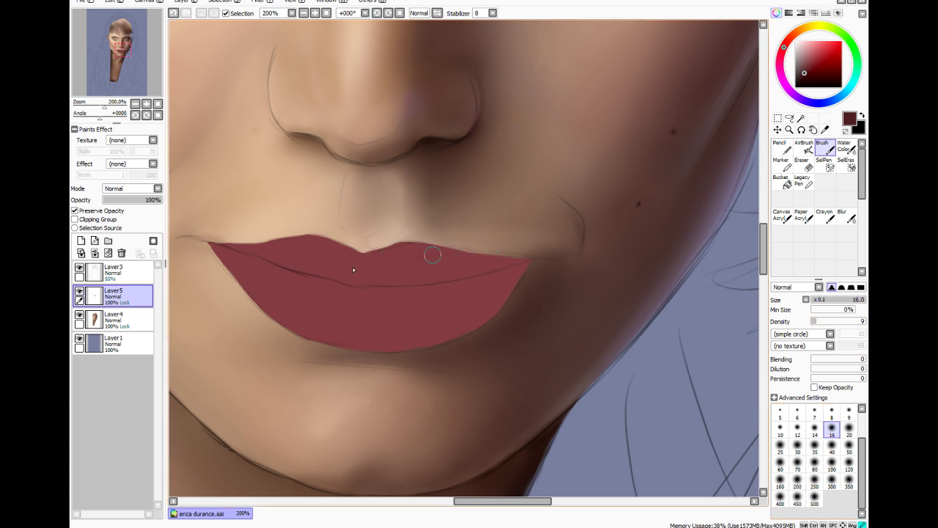
{"action": "left_click_drag", "start_coordinate": [460, 247], "coordinate": [360, 256]}
{"action": "left_click", "coordinate": [814, 446]}
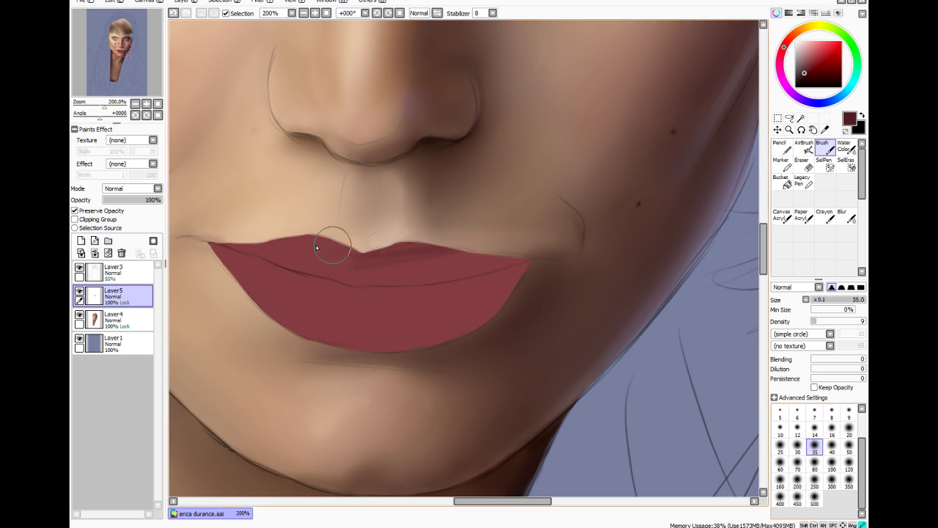
{"action": "mouse_move", "coordinate": [516, 245]}
{"action": "left_mouse_down"}
{"action": "mouse_move", "coordinate": [484, 247]}
{"action": "mouse_move", "coordinate": [362, 268]}
{"action": "mouse_move", "coordinate": [371, 271]}
{"action": "mouse_move", "coordinate": [389, 269]}
{"action": "mouse_move", "coordinate": [279, 242]}
{"action": "left_mouse_up"}
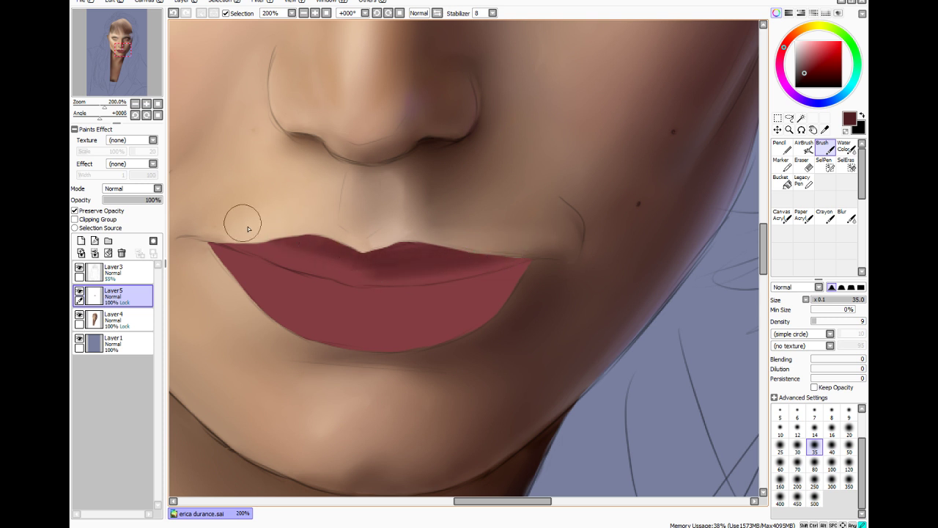
Deepen the upper lip's dark red shading down to the mouth line with the Brush at density 9, reducing the size to 8
{"action": "left_click", "coordinate": [814, 431]}
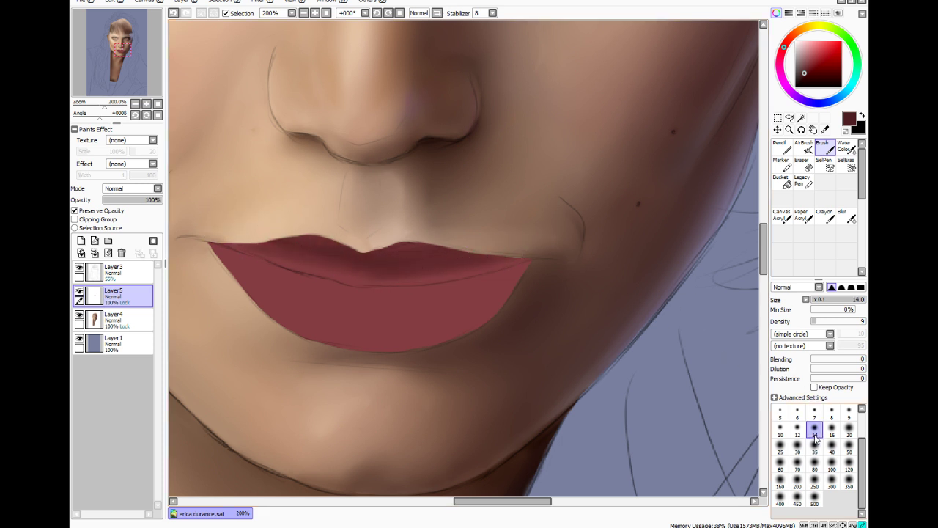
{"action": "key", "text": "bracketright"}
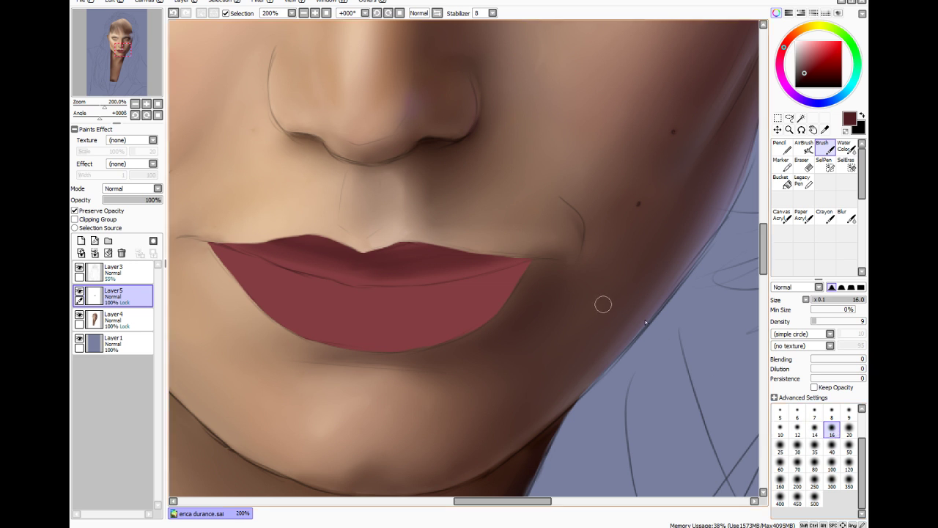
{"action": "key", "text": "bracketleft"}
{"action": "key", "text": "bracketleft"}
{"action": "key", "text": "bracketleft"}
{"action": "key", "text": "bracketleft"}
{"action": "key", "text": "bracketleft"}
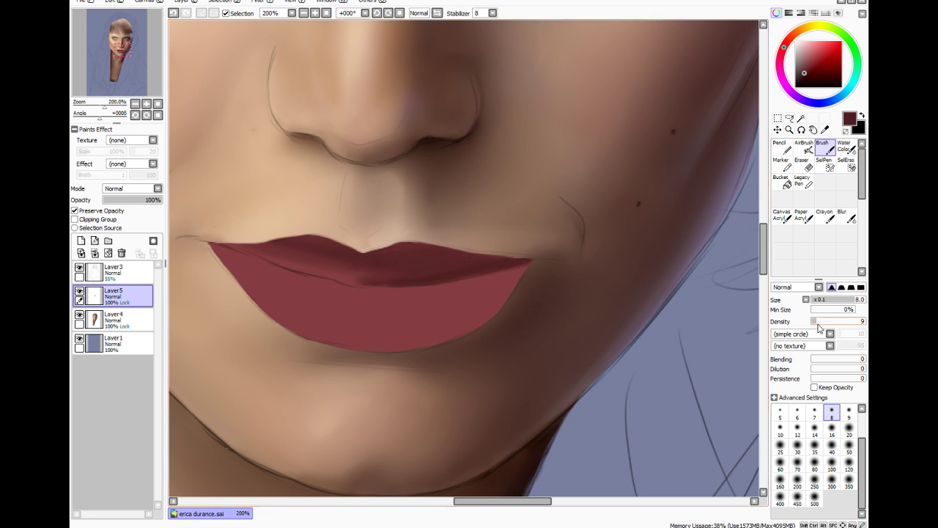
Darken the parting line between the lips along the sketch with the Brush at size 8, density 27
{"action": "left_click_drag", "start_coordinate": [818, 323], "coordinate": [827, 322]}
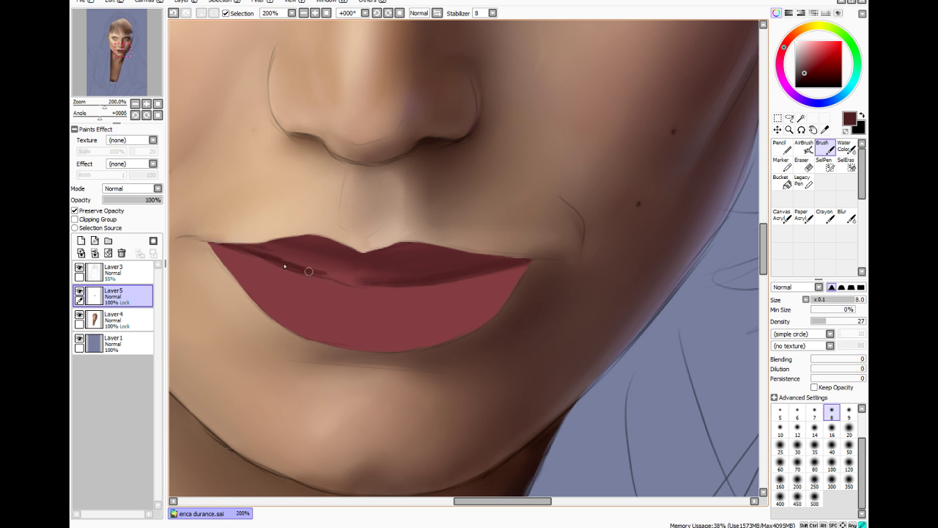
{"action": "left_click_drag", "start_coordinate": [332, 271], "coordinate": [350, 278]}
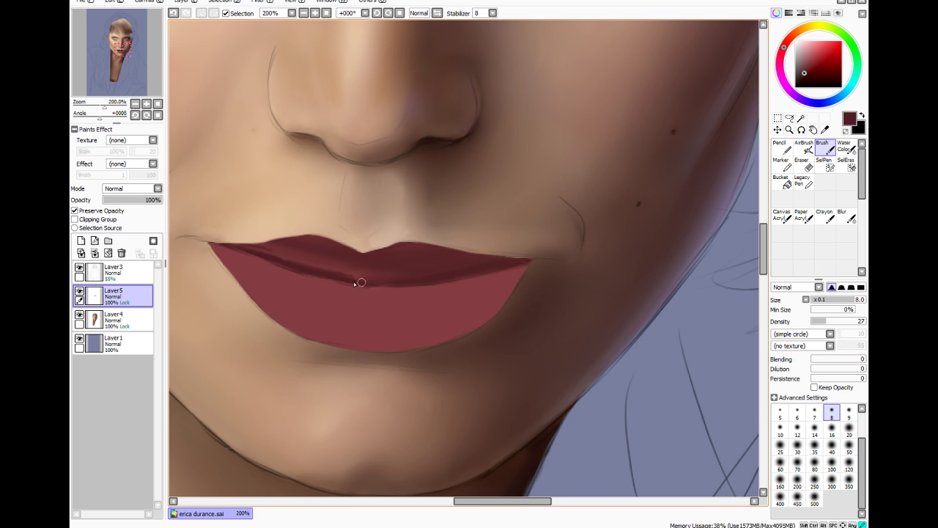
{"action": "left_click_drag", "start_coordinate": [373, 280], "coordinate": [265, 247]}
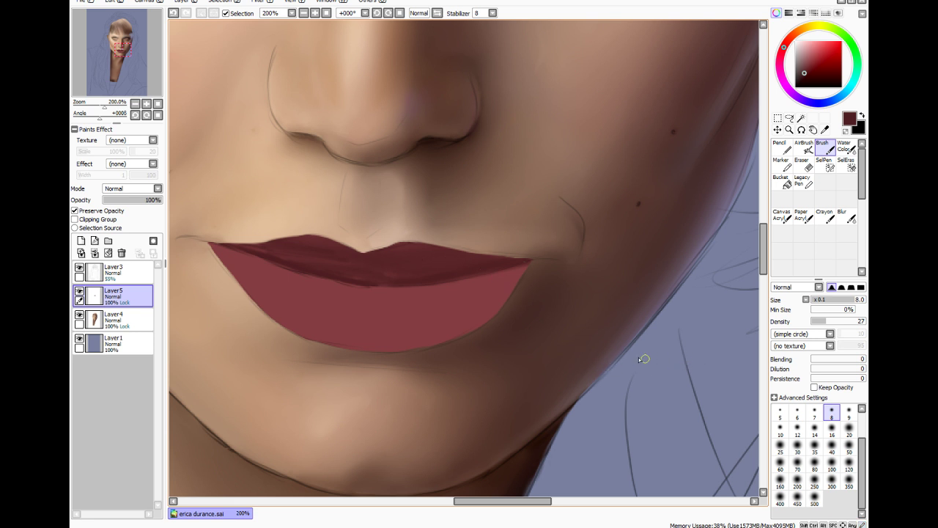
Blend the upper lip's dark strokes smooth with the Blur tool at size 25
{"action": "left_click", "coordinate": [846, 217]}
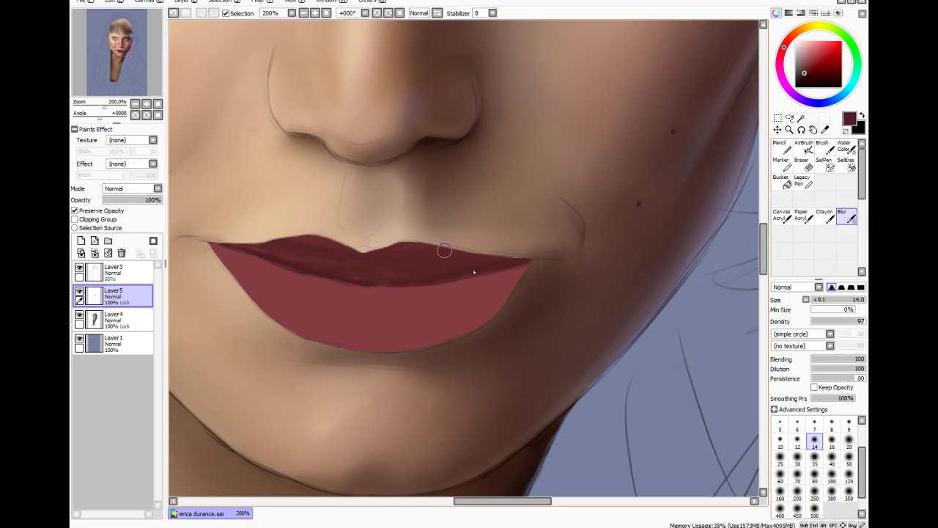
{"action": "left_click", "coordinate": [779, 458]}
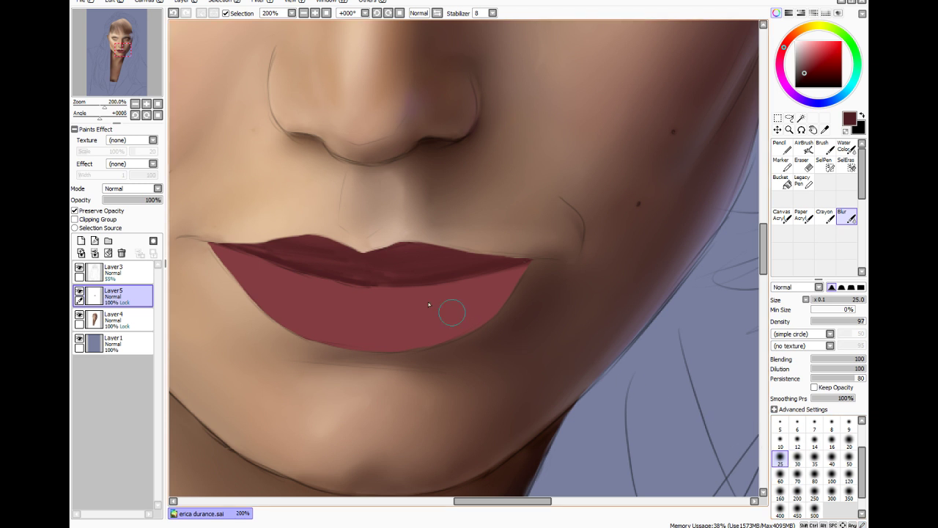
{"action": "mouse_move", "coordinate": [383, 262]}
{"action": "left_mouse_down"}
{"action": "mouse_move", "coordinate": [314, 241]}
{"action": "mouse_move", "coordinate": [281, 240]}
{"action": "mouse_move", "coordinate": [381, 257]}
{"action": "mouse_move", "coordinate": [247, 236]}
{"action": "mouse_move", "coordinate": [329, 260]}
{"action": "mouse_move", "coordinate": [407, 267]}
{"action": "mouse_move", "coordinate": [361, 269]}
{"action": "mouse_move", "coordinate": [465, 258]}
{"action": "mouse_move", "coordinate": [375, 268]}
{"action": "mouse_move", "coordinate": [416, 260]}
{"action": "mouse_move", "coordinate": [299, 251]}
{"action": "mouse_move", "coordinate": [310, 261]}
{"action": "mouse_move", "coordinate": [331, 259]}
{"action": "mouse_move", "coordinate": [320, 249]}
{"action": "mouse_move", "coordinate": [440, 255]}
{"action": "mouse_move", "coordinate": [304, 236]}
{"action": "left_mouse_up"}
Shade the lower lip's edges and shaded side with dark red, Brush size 80, density 8
{"action": "left_click", "coordinate": [824, 147]}
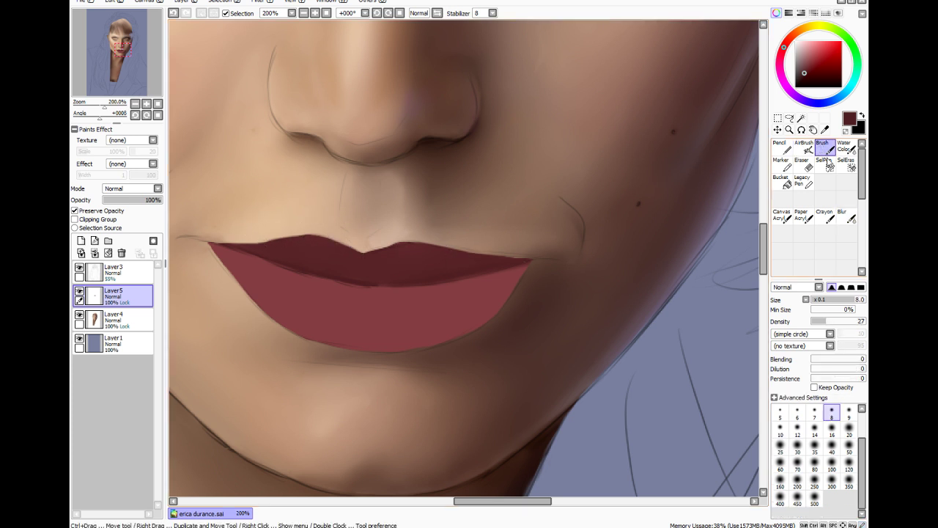
{"action": "left_click_drag", "start_coordinate": [821, 326], "coordinate": [813, 322]}
{"action": "left_click", "coordinate": [815, 448]}
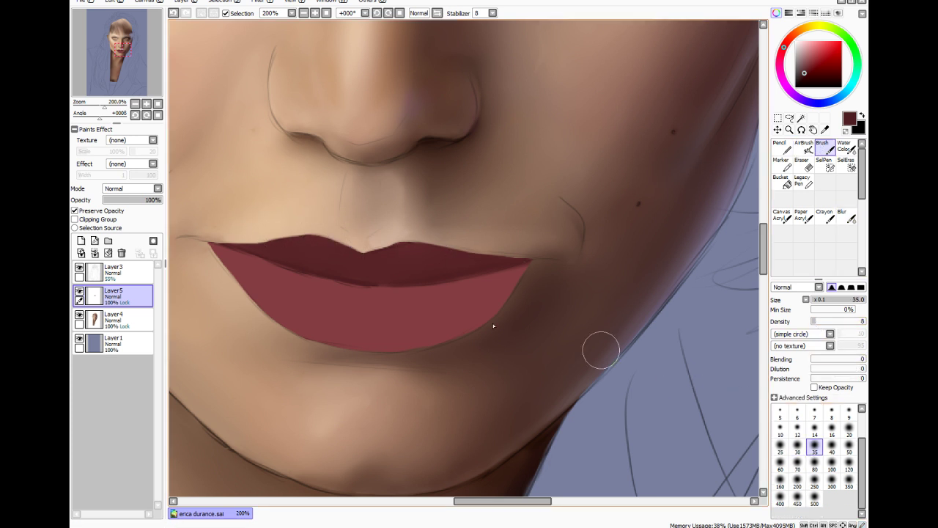
{"action": "left_click", "coordinate": [815, 464]}
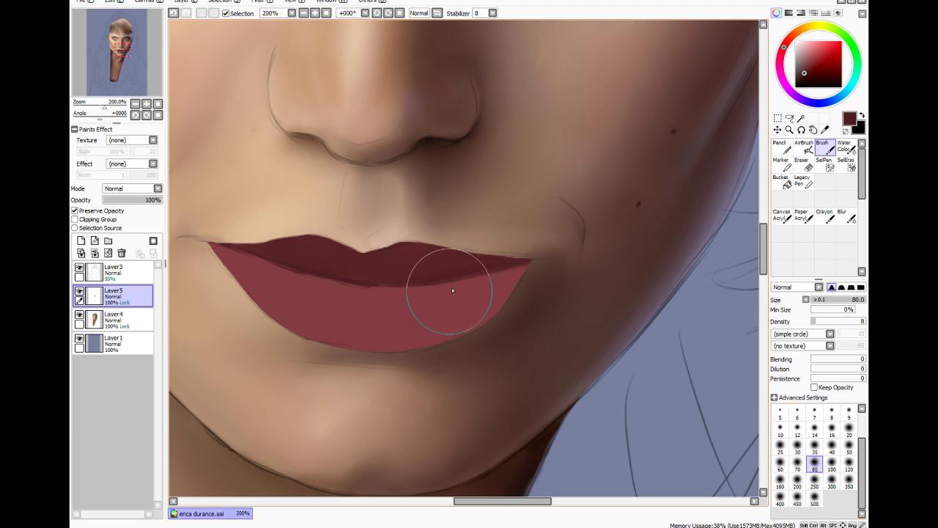
{"action": "mouse_move", "coordinate": [488, 284]}
{"action": "left_mouse_down"}
{"action": "mouse_move", "coordinate": [542, 258]}
{"action": "mouse_move", "coordinate": [469, 332]}
{"action": "mouse_move", "coordinate": [407, 348]}
{"action": "mouse_move", "coordinate": [457, 342]}
{"action": "mouse_move", "coordinate": [510, 293]}
{"action": "mouse_move", "coordinate": [480, 282]}
{"action": "mouse_move", "coordinate": [446, 287]}
{"action": "mouse_move", "coordinate": [513, 268]}
{"action": "mouse_move", "coordinate": [509, 324]}
{"action": "left_mouse_up"}
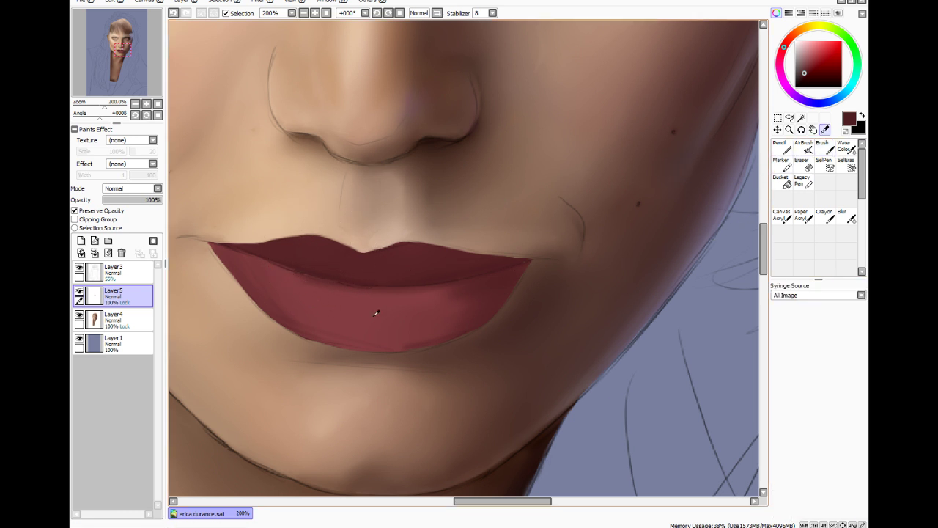
Lighten the upper lip with red sampled from the lower lip, Brush size 80, density 8, and blur both lips at size 25
{"action": "left_click", "coordinate": [415, 312], "text": "alt"}
{"action": "left_click", "coordinate": [823, 146]}
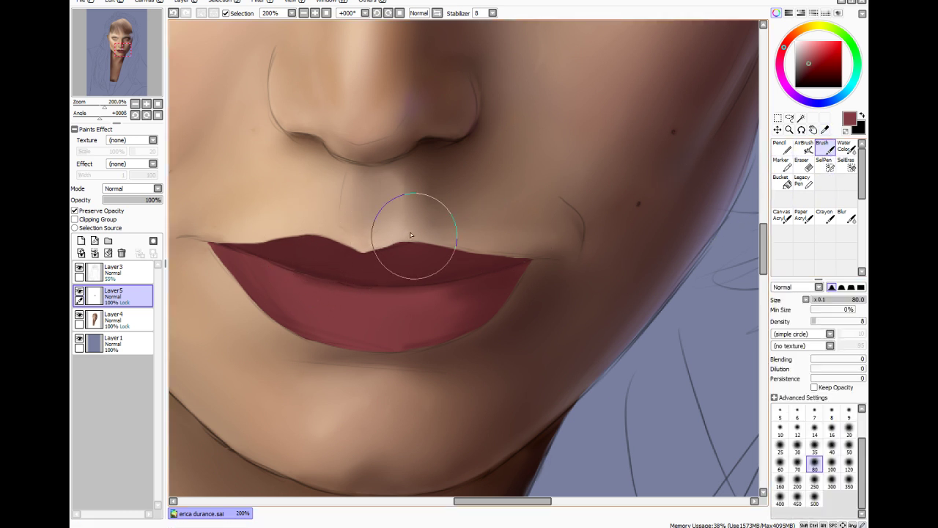
{"action": "mouse_move", "coordinate": [369, 268]}
{"action": "left_mouse_down"}
{"action": "mouse_move", "coordinate": [347, 272]}
{"action": "mouse_move", "coordinate": [407, 272]}
{"action": "mouse_move", "coordinate": [363, 267]}
{"action": "mouse_move", "coordinate": [401, 260]}
{"action": "mouse_move", "coordinate": [339, 267]}
{"action": "mouse_move", "coordinate": [349, 264]}
{"action": "mouse_move", "coordinate": [273, 241]}
{"action": "mouse_move", "coordinate": [382, 248]}
{"action": "mouse_move", "coordinate": [364, 261]}
{"action": "mouse_move", "coordinate": [298, 242]}
{"action": "mouse_move", "coordinate": [332, 235]}
{"action": "mouse_move", "coordinate": [283, 244]}
{"action": "mouse_move", "coordinate": [285, 254]}
{"action": "mouse_move", "coordinate": [268, 251]}
{"action": "mouse_move", "coordinate": [287, 253]}
{"action": "mouse_move", "coordinate": [294, 238]}
{"action": "mouse_move", "coordinate": [242, 240]}
{"action": "mouse_move", "coordinate": [410, 254]}
{"action": "mouse_move", "coordinate": [369, 260]}
{"action": "mouse_move", "coordinate": [328, 259]}
{"action": "mouse_move", "coordinate": [424, 233]}
{"action": "mouse_move", "coordinate": [382, 243]}
{"action": "mouse_move", "coordinate": [423, 247]}
{"action": "mouse_move", "coordinate": [370, 269]}
{"action": "mouse_move", "coordinate": [429, 281]}
{"action": "mouse_move", "coordinate": [318, 269]}
{"action": "mouse_move", "coordinate": [401, 299]}
{"action": "mouse_move", "coordinate": [455, 297]}
{"action": "mouse_move", "coordinate": [426, 292]}
{"action": "mouse_move", "coordinate": [437, 308]}
{"action": "mouse_move", "coordinate": [352, 304]}
{"action": "mouse_move", "coordinate": [434, 306]}
{"action": "mouse_move", "coordinate": [448, 294]}
{"action": "mouse_move", "coordinate": [395, 310]}
{"action": "mouse_move", "coordinate": [437, 311]}
{"action": "mouse_move", "coordinate": [461, 293]}
{"action": "mouse_move", "coordinate": [461, 321]}
{"action": "mouse_move", "coordinate": [474, 307]}
{"action": "mouse_move", "coordinate": [469, 321]}
{"action": "mouse_move", "coordinate": [485, 279]}
{"action": "mouse_move", "coordinate": [490, 297]}
{"action": "mouse_move", "coordinate": [344, 274]}
{"action": "left_mouse_up"}
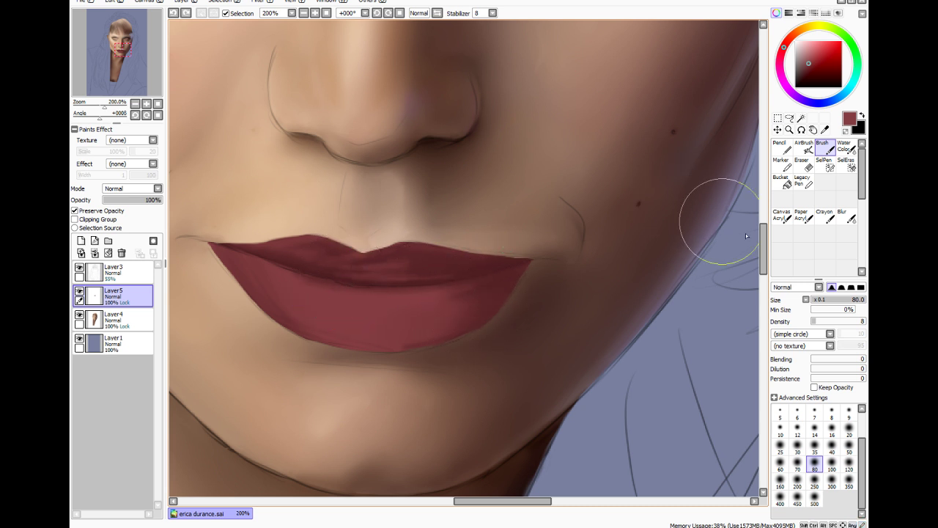
{"action": "left_click", "coordinate": [846, 216]}
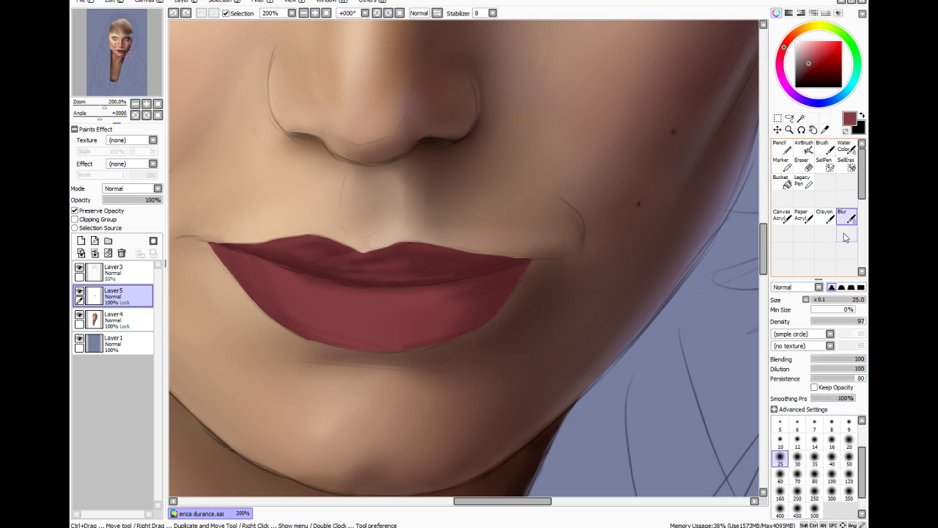
{"action": "mouse_move", "coordinate": [367, 270]}
{"action": "left_mouse_down"}
{"action": "mouse_move", "coordinate": [449, 270]}
{"action": "mouse_move", "coordinate": [370, 273]}
{"action": "mouse_move", "coordinate": [315, 250]}
{"action": "mouse_move", "coordinate": [327, 261]}
{"action": "mouse_move", "coordinate": [355, 258]}
{"action": "mouse_move", "coordinate": [271, 237]}
{"action": "mouse_move", "coordinate": [479, 286]}
{"action": "mouse_move", "coordinate": [360, 339]}
{"action": "mouse_move", "coordinate": [444, 330]}
{"action": "mouse_move", "coordinate": [305, 313]}
{"action": "mouse_move", "coordinate": [273, 324]}
{"action": "mouse_move", "coordinate": [314, 314]}
{"action": "mouse_move", "coordinate": [248, 267]}
{"action": "mouse_move", "coordinate": [356, 313]}
{"action": "mouse_move", "coordinate": [316, 296]}
{"action": "mouse_move", "coordinate": [372, 308]}
{"action": "mouse_move", "coordinate": [485, 291]}
{"action": "mouse_move", "coordinate": [312, 307]}
{"action": "mouse_move", "coordinate": [366, 315]}
{"action": "mouse_move", "coordinate": [335, 324]}
{"action": "mouse_move", "coordinate": [421, 350]}
{"action": "left_mouse_up"}
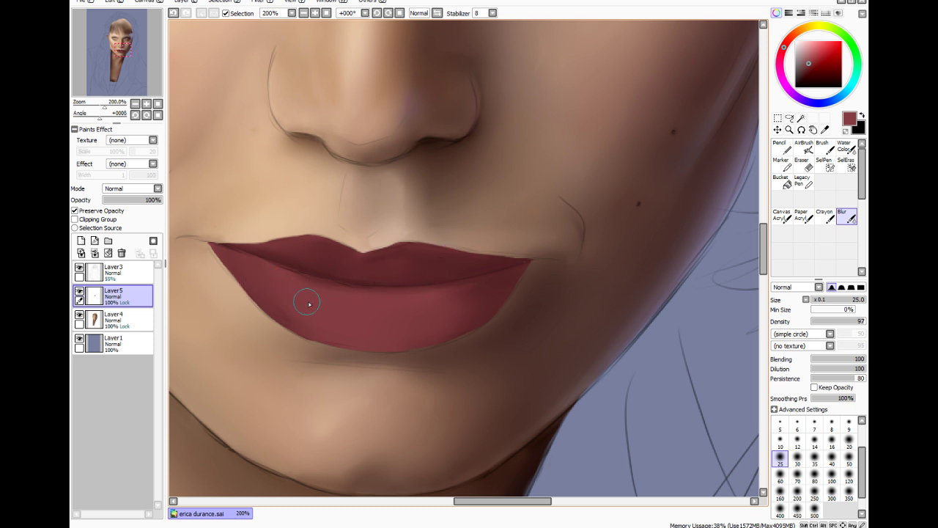
On Layer4, brush very dark brown creases outward from both mouth corners at density 8, using sizes 4.7, 16 and 6
{"action": "left_click", "coordinate": [106, 314]}
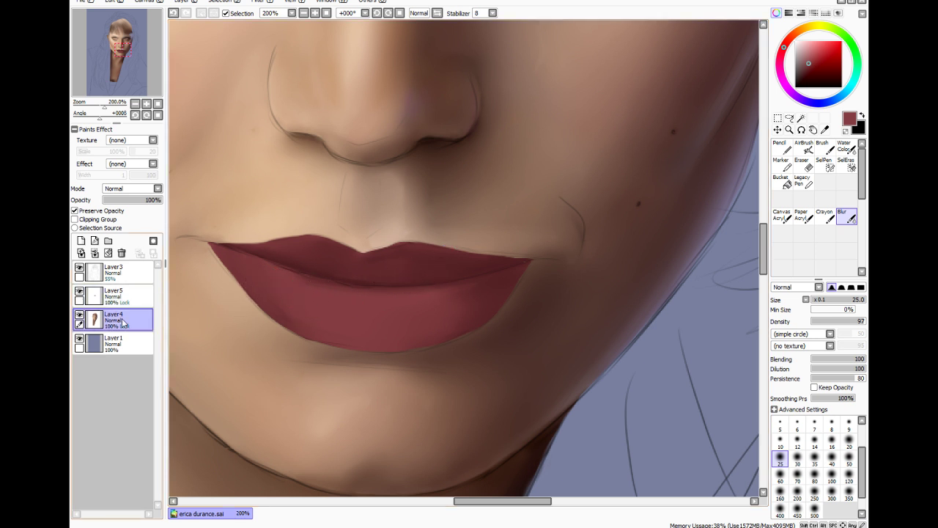
{"action": "left_click", "coordinate": [825, 129]}
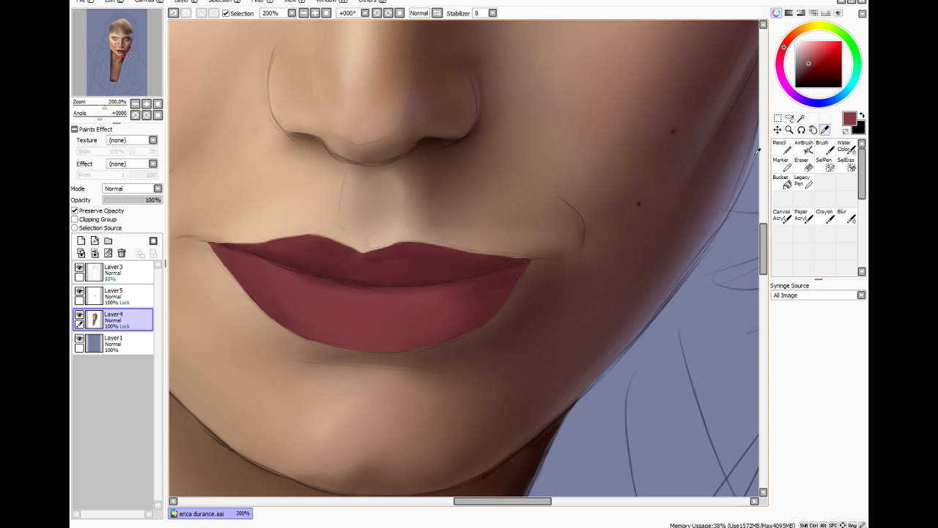
{"action": "left_click", "coordinate": [700, 193]}
{"action": "left_click", "coordinate": [802, 79]}
{"action": "left_click", "coordinate": [822, 147]}
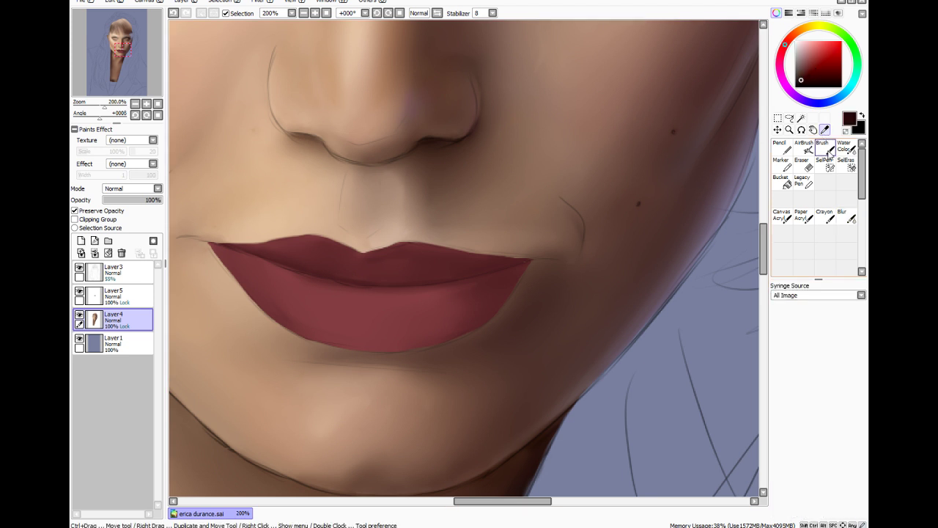
{"action": "left_click_drag", "start_coordinate": [823, 305], "coordinate": [839, 311]}
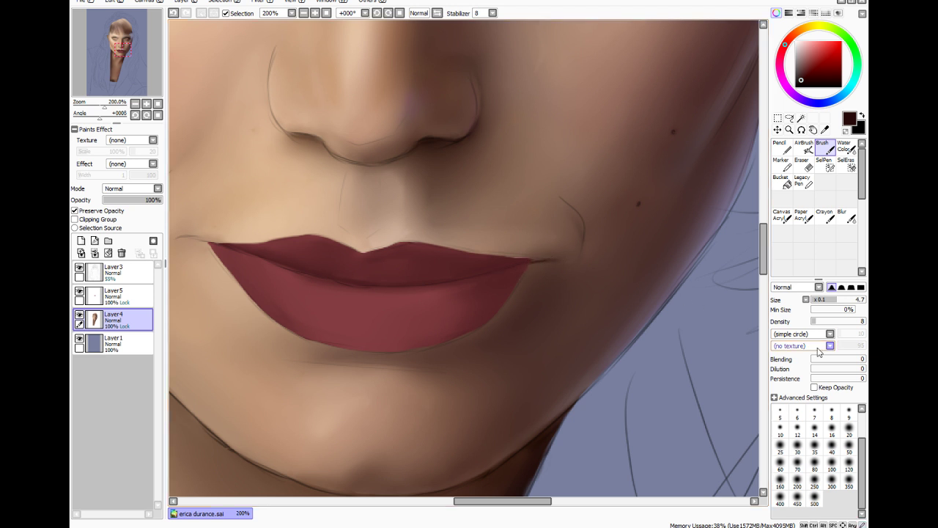
{"action": "left_click", "coordinate": [814, 446]}
{"action": "left_click", "coordinate": [832, 430]}
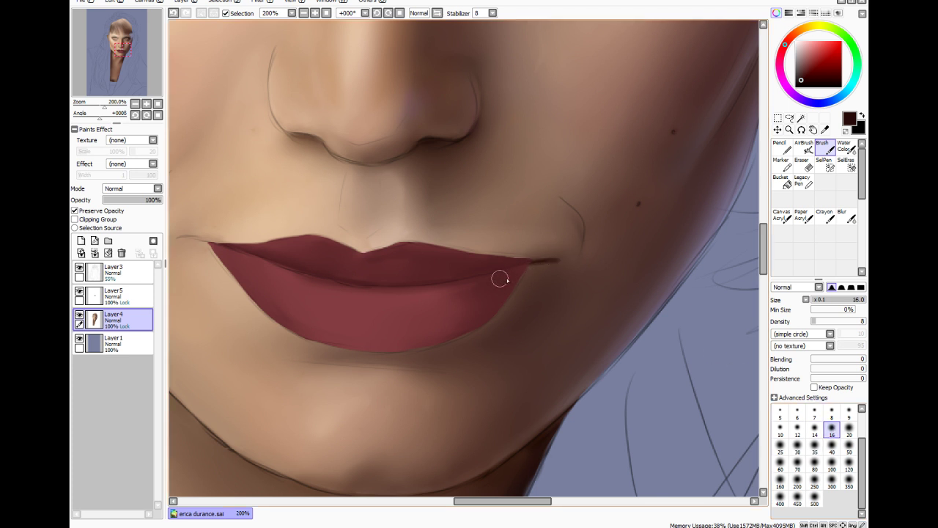
{"action": "left_click", "coordinate": [797, 412]}
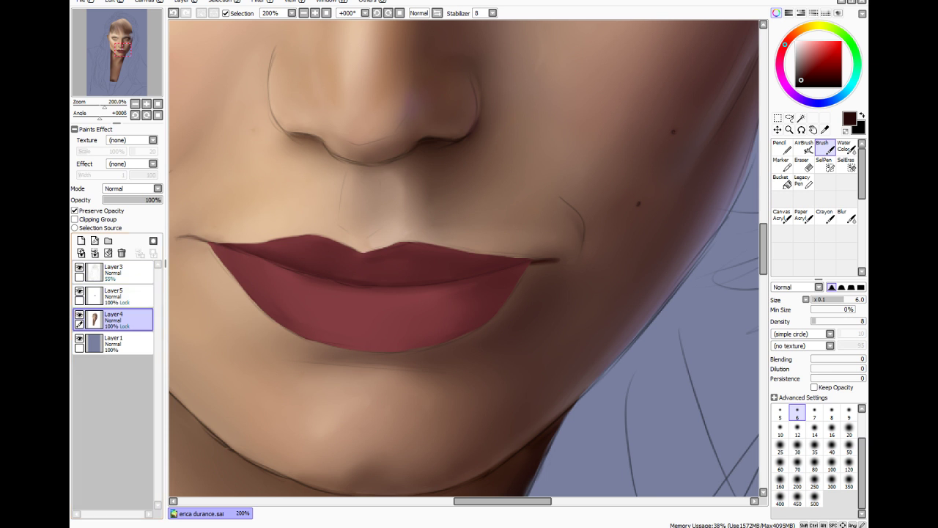
Hide the Layer3 sketch and soften the crease at the shaded mouth corner with Blur at size 7
{"action": "left_click", "coordinate": [79, 268]}
{"action": "left_click", "coordinate": [79, 269]}
{"action": "left_click", "coordinate": [79, 268]}
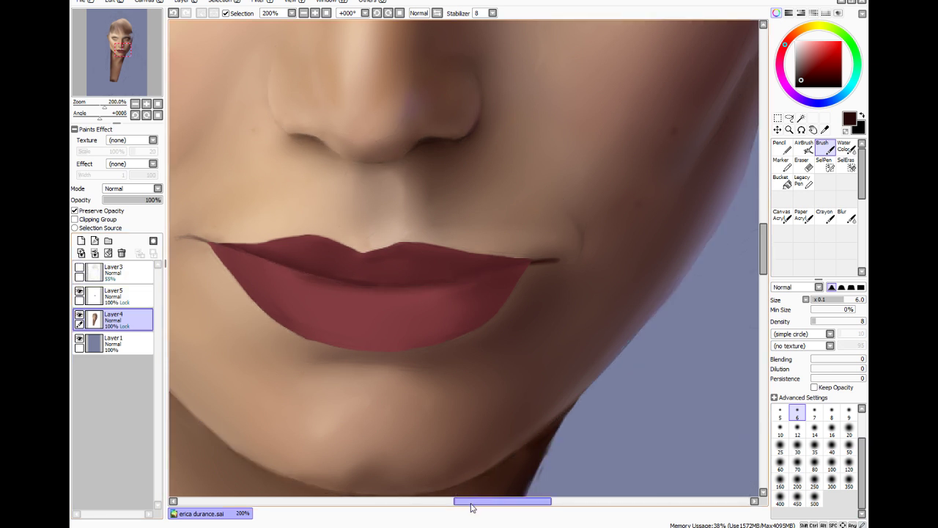
{"action": "left_click_drag", "start_coordinate": [472, 503], "coordinate": [460, 502]}
{"action": "left_click_drag", "start_coordinate": [764, 242], "coordinate": [762, 246]}
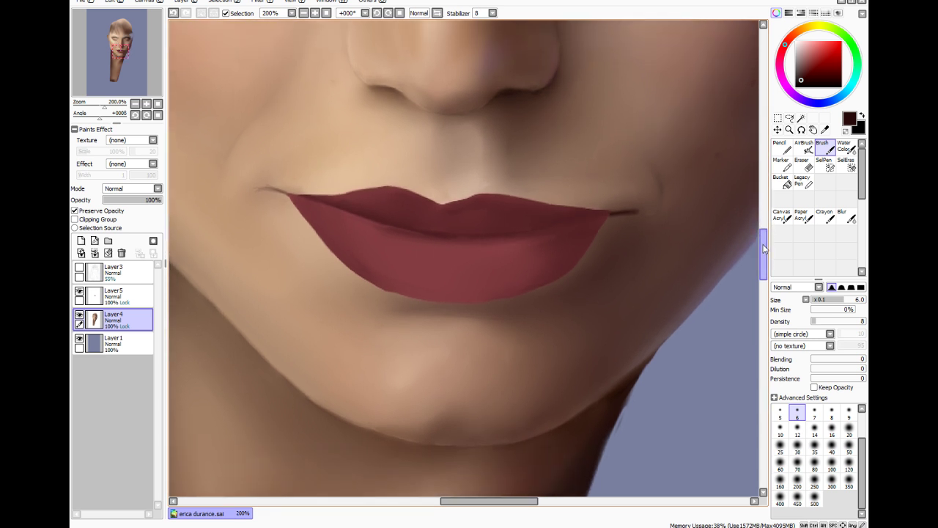
{"action": "left_click", "coordinate": [847, 216]}
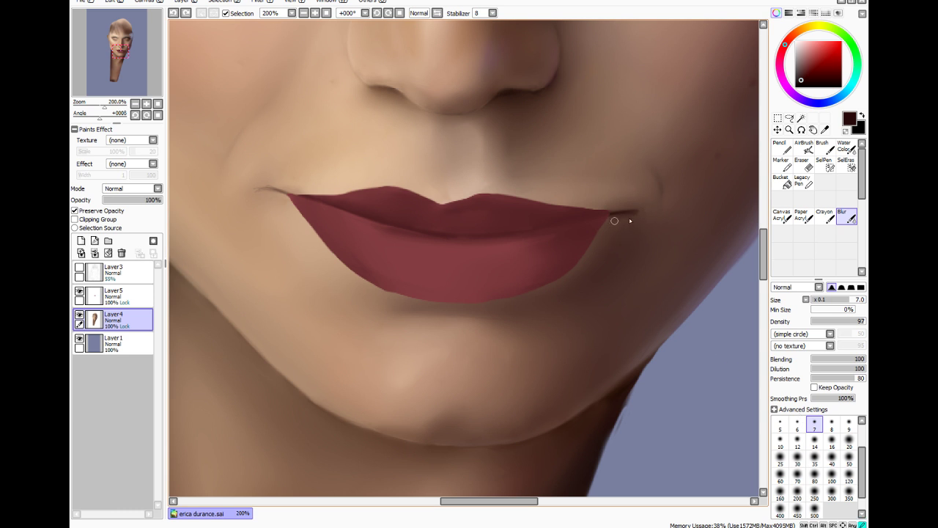
{"action": "mouse_move", "coordinate": [615, 220]}
{"action": "left_mouse_down"}
{"action": "mouse_move", "coordinate": [632, 215]}
{"action": "mouse_move", "coordinate": [586, 217]}
{"action": "left_mouse_up"}
{"action": "mouse_move", "coordinate": [610, 215]}
{"action": "left_mouse_down"}
{"action": "mouse_move", "coordinate": [580, 220]}
{"action": "mouse_move", "coordinate": [634, 212]}
{"action": "mouse_move", "coordinate": [604, 222]}
{"action": "left_mouse_up"}
Redraw the shaded mouth corner's crease with the Brush at size 3.7, undoing one stroke, and blur the lit corner's crease at size 7
{"action": "left_click", "coordinate": [822, 147]}
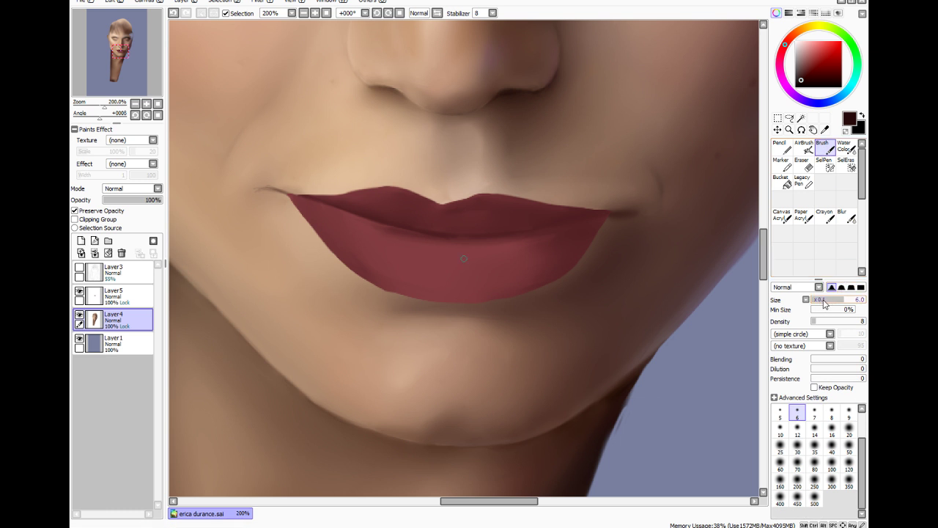
{"action": "left_click_drag", "start_coordinate": [823, 301], "coordinate": [817, 300]}
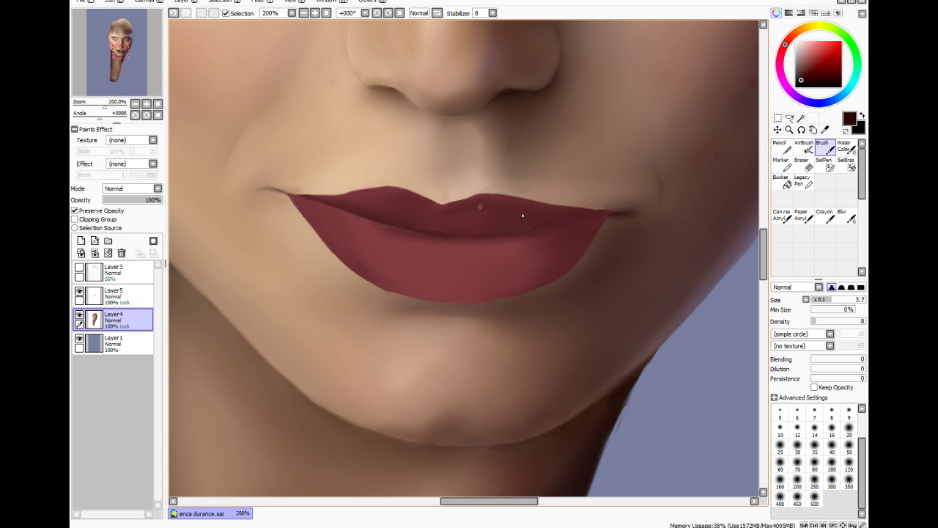
{"action": "key", "text": "ctrl+z"}
{"action": "left_click_drag", "start_coordinate": [628, 213], "coordinate": [636, 213]}
{"action": "left_click", "coordinate": [847, 217]}
{"action": "left_click_drag", "start_coordinate": [279, 188], "coordinate": [270, 196]}
{"action": "left_click_drag", "start_coordinate": [269, 194], "coordinate": [265, 191]}
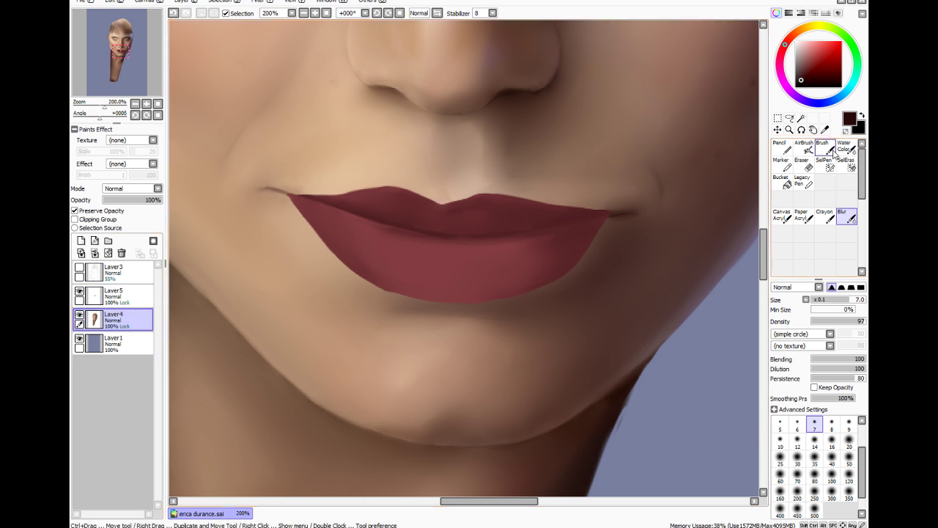
Sample dark brown from the shaded skin beside the lower lip and set the Brush to size 14
{"action": "left_click", "coordinate": [825, 129]}
{"action": "left_click", "coordinate": [583, 275]}
{"action": "left_click", "coordinate": [822, 147]}
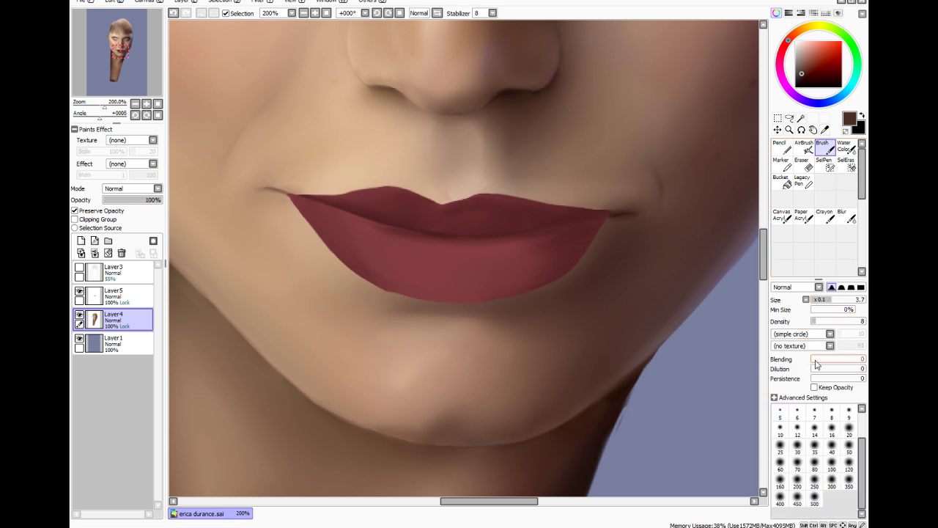
{"action": "left_click", "coordinate": [814, 429]}
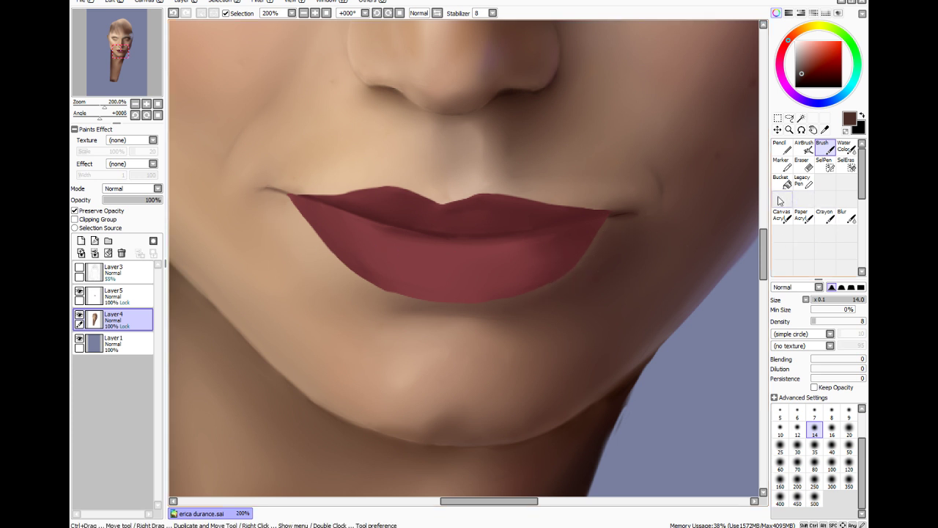
Retouch the crease at the mouth's right corner using a brown sampled there with the size 8 Brush, and soften it with Blur
{"action": "left_click", "coordinate": [825, 129]}
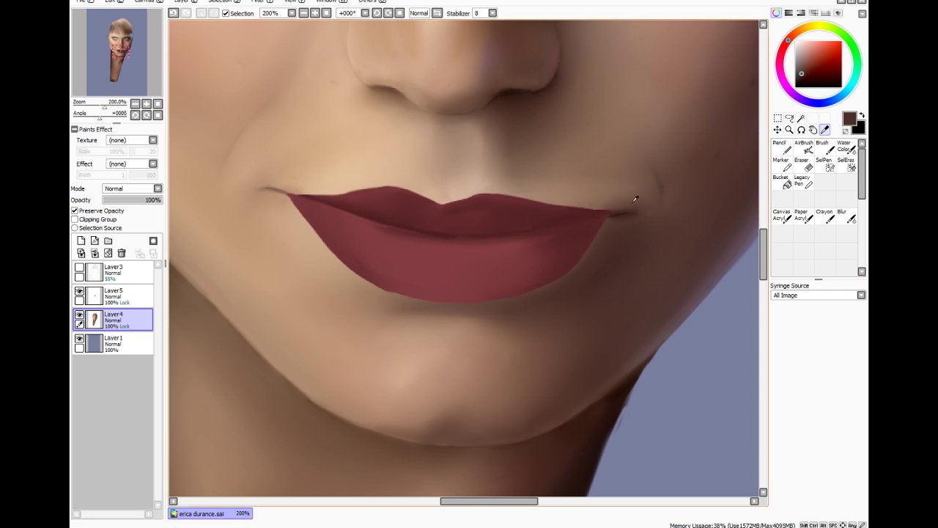
{"action": "left_click", "coordinate": [612, 220]}
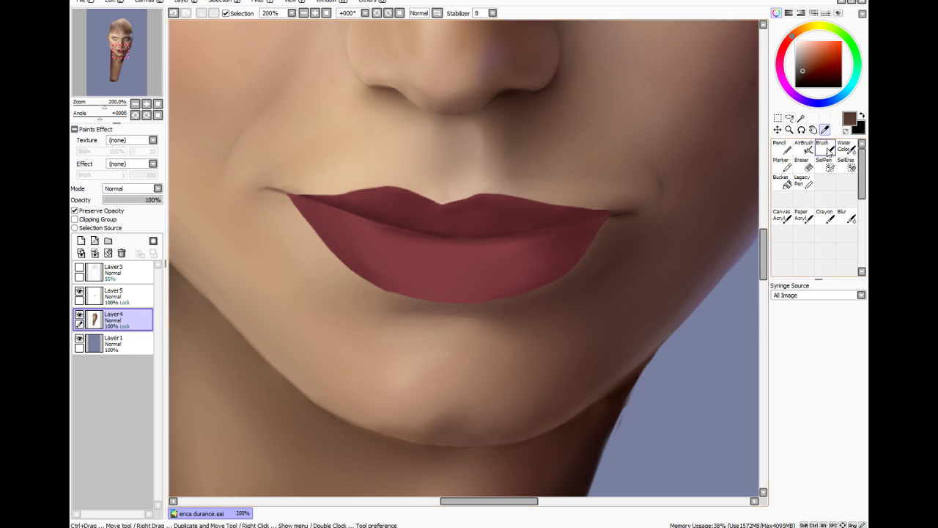
{"action": "left_click", "coordinate": [822, 147]}
{"action": "left_click", "coordinate": [832, 413]}
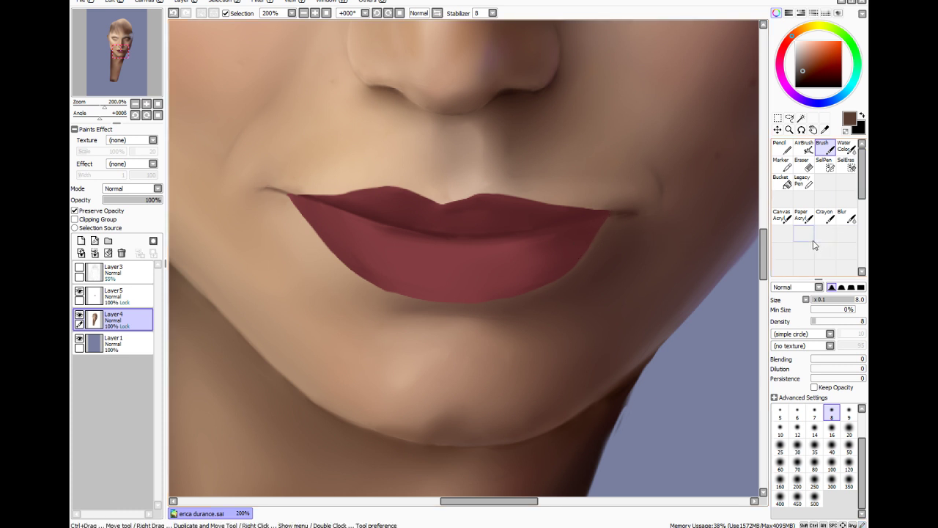
{"action": "left_click", "coordinate": [846, 216]}
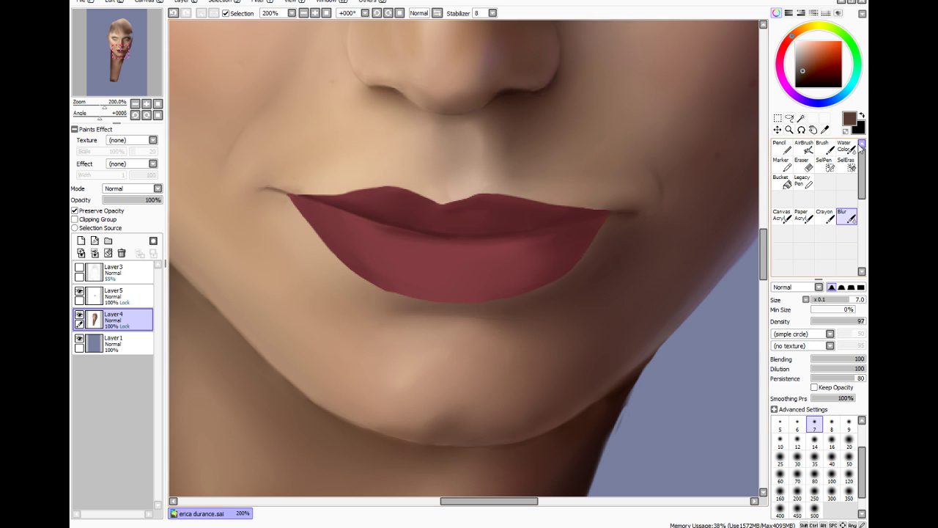
Turn off Preserve Opacity on Layer4 and undo the stray dark mark on the chin
{"action": "left_click", "coordinate": [798, 81]}
{"action": "left_click", "coordinate": [822, 146]}
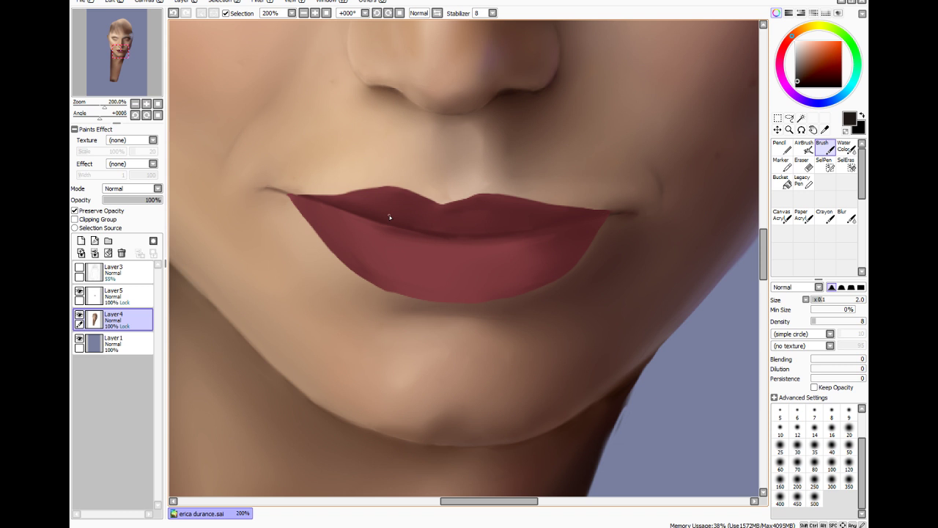
{"action": "left_click", "coordinate": [74, 211]}
{"action": "key", "text": "e"}
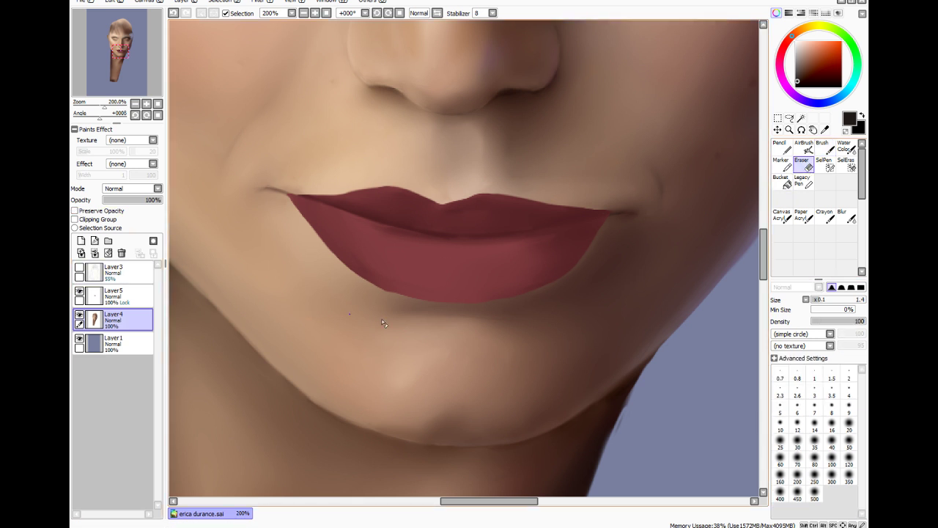
{"action": "key", "text": "ctrl+z"}
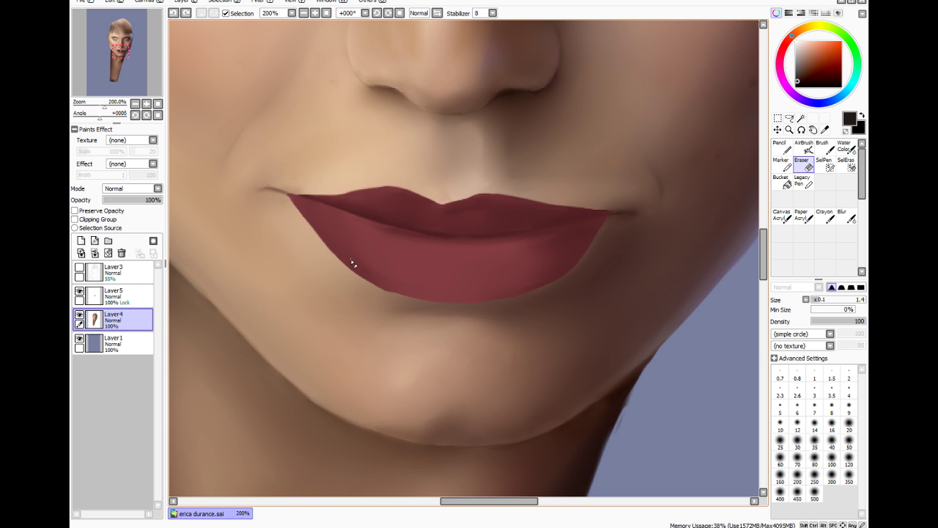
Unlock the opacity of Layer5, tidy the lips' outer edge with the size 1.4 Eraser, and turn Preserve Opacity back on
{"action": "left_click", "coordinate": [113, 294]}
{"action": "left_click", "coordinate": [99, 211]}
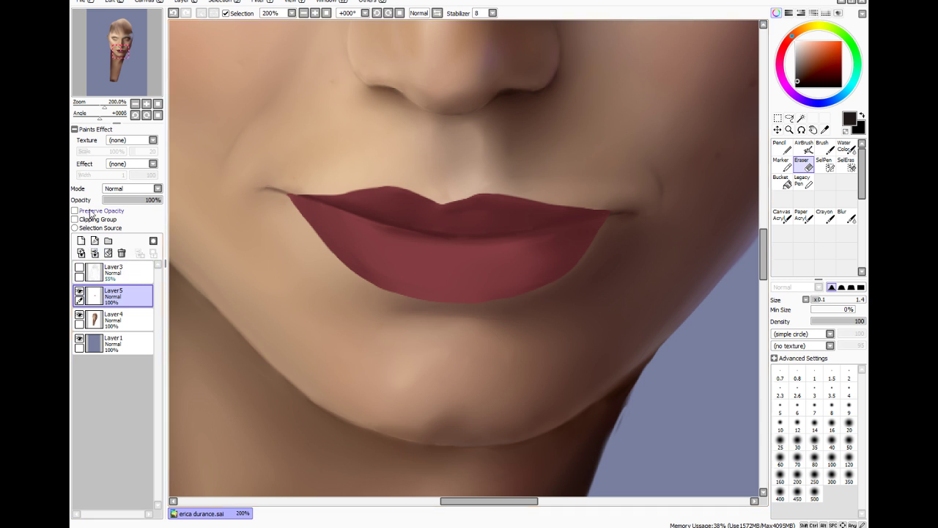
{"action": "left_click", "coordinate": [122, 212]}
Sample the brown skin tone above the lips and brush it along the upper lip's top edge, finishing at size 12, density 22
{"action": "left_click", "coordinate": [825, 130]}
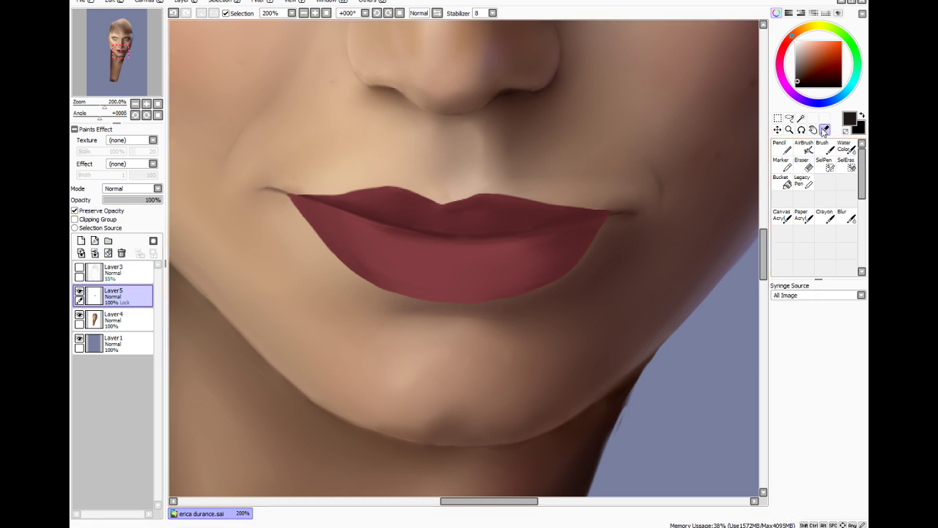
{"action": "left_click", "coordinate": [543, 196]}
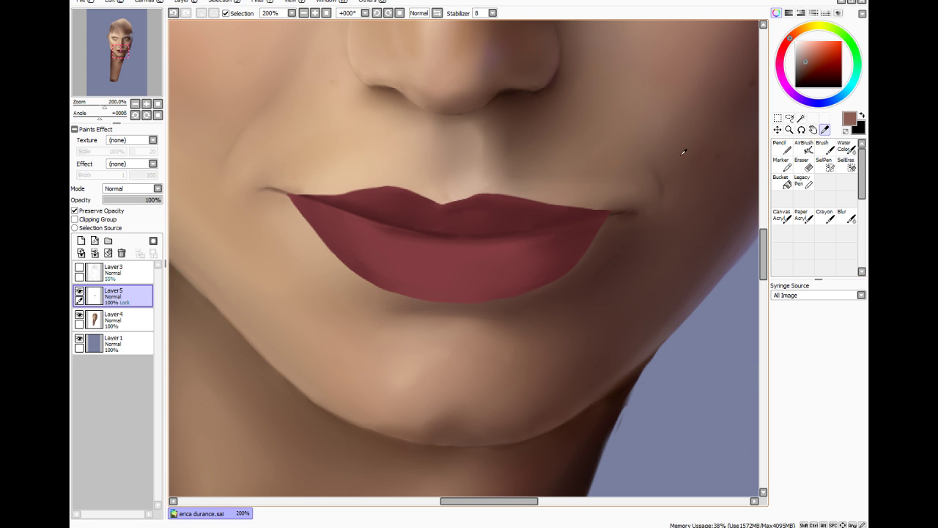
{"action": "left_click", "coordinate": [822, 147]}
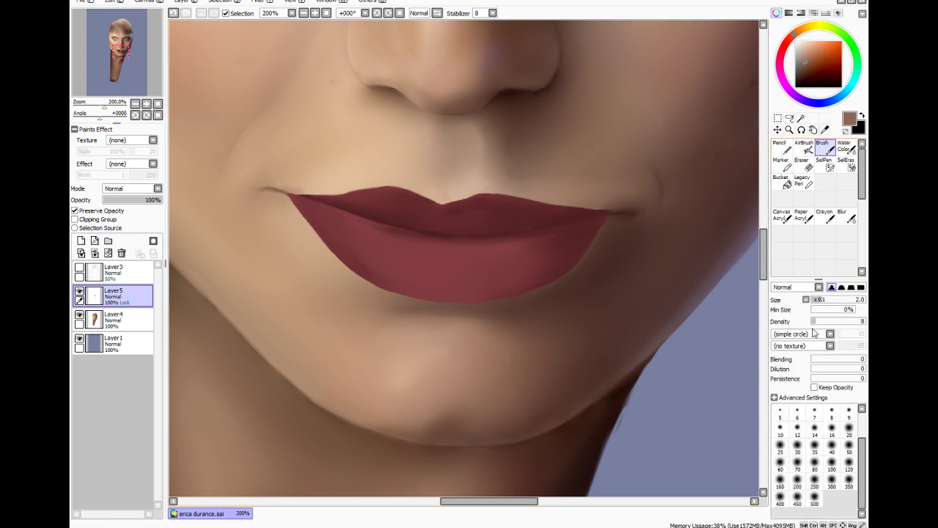
{"action": "left_click", "coordinate": [780, 427]}
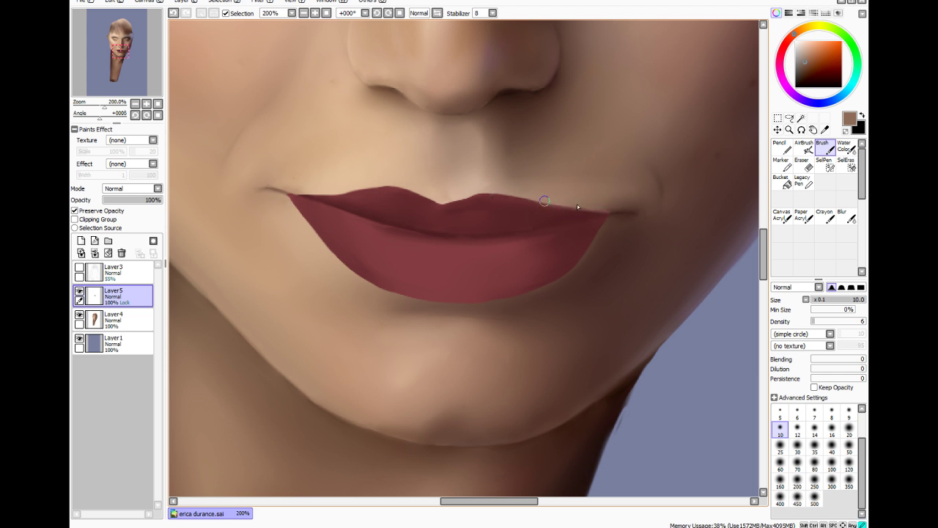
{"action": "left_click", "coordinate": [814, 431]}
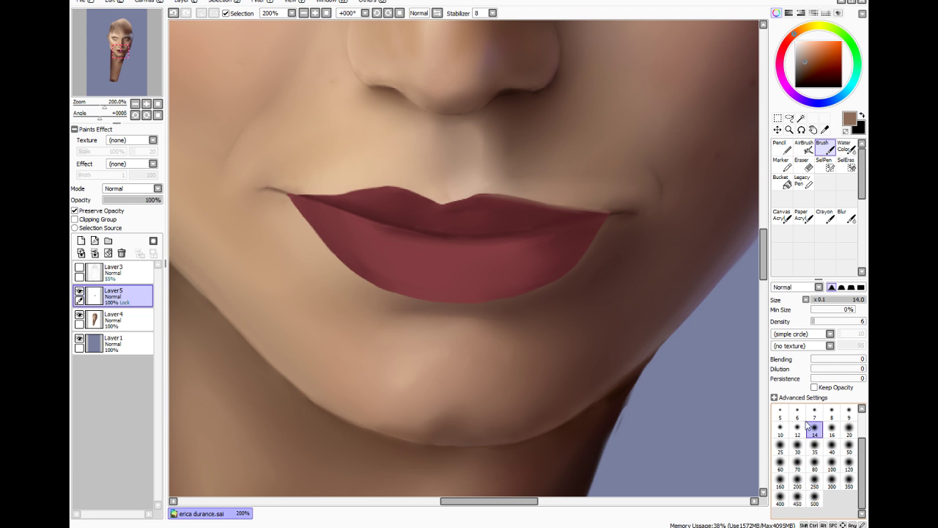
{"action": "left_click", "coordinate": [798, 431]}
{"action": "left_click", "coordinate": [823, 321]}
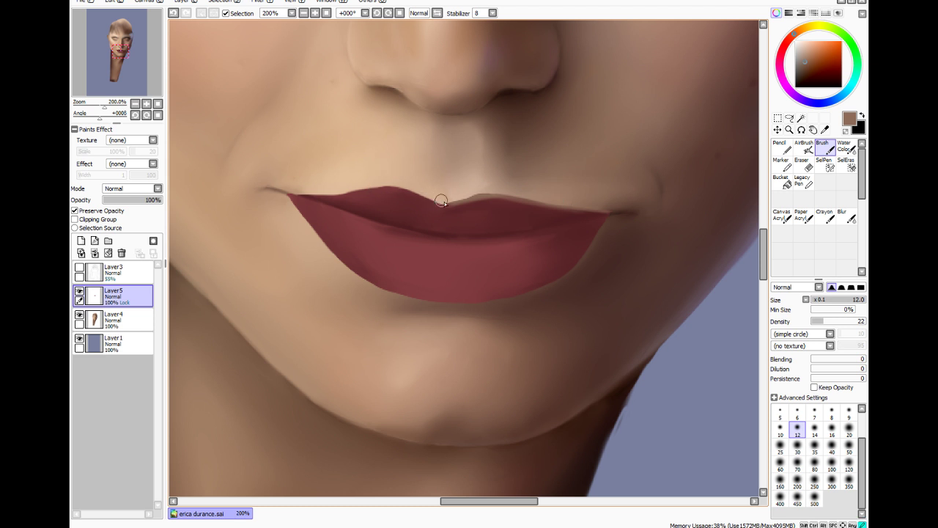
{"action": "mouse_move", "coordinate": [444, 203]}
{"action": "left_mouse_down"}
{"action": "mouse_move", "coordinate": [387, 182]}
{"action": "mouse_move", "coordinate": [429, 187]}
{"action": "mouse_move", "coordinate": [329, 195]}
{"action": "left_mouse_up"}
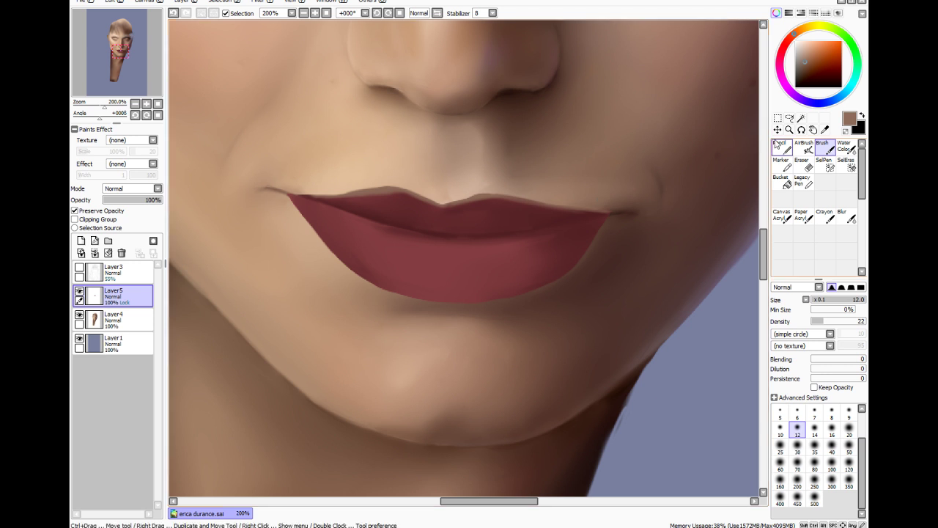
Sample the light skin tone above the upper lip and blend the lip's top contour with the Brush at size 12, density 11
{"action": "left_click", "coordinate": [382, 182], "text": "alt"}
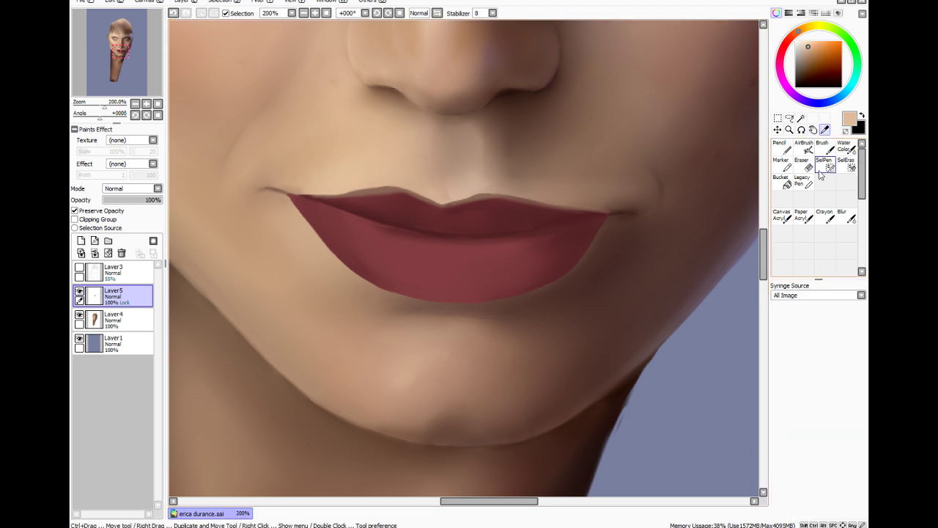
{"action": "mouse_move", "coordinate": [354, 186]}
{"action": "left_mouse_down"}
{"action": "mouse_move", "coordinate": [318, 194]}
{"action": "mouse_move", "coordinate": [391, 184]}
{"action": "left_mouse_up"}
{"action": "key", "text": "ctrl+z"}
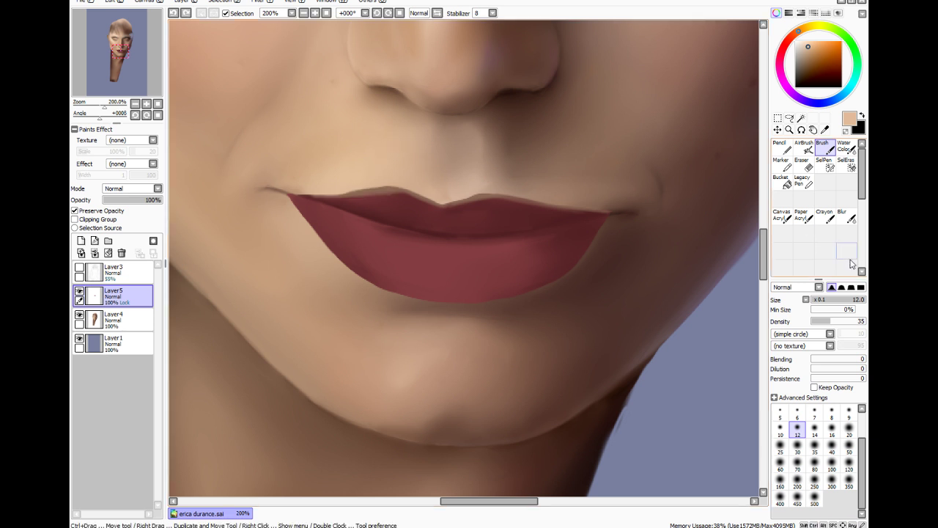
{"action": "left_click", "coordinate": [817, 321]}
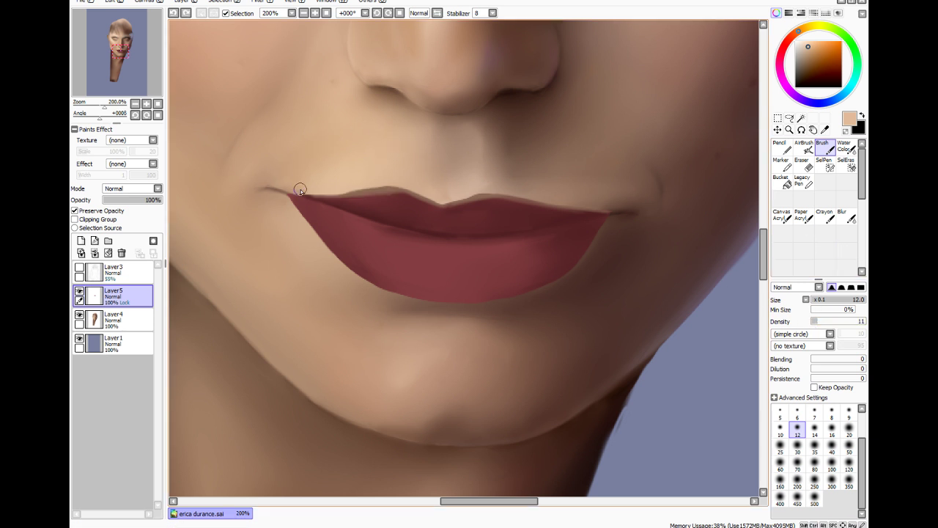
{"action": "mouse_move", "coordinate": [298, 190]}
{"action": "left_mouse_down"}
{"action": "mouse_move", "coordinate": [360, 200]}
{"action": "mouse_move", "coordinate": [318, 187]}
{"action": "mouse_move", "coordinate": [394, 178]}
{"action": "left_mouse_up"}
{"action": "left_click_drag", "start_coordinate": [383, 182], "coordinate": [418, 183]}
{"action": "mouse_move", "coordinate": [348, 191]}
{"action": "left_mouse_down"}
{"action": "mouse_move", "coordinate": [439, 186]}
{"action": "mouse_move", "coordinate": [387, 188]}
{"action": "mouse_move", "coordinate": [442, 199]}
{"action": "mouse_move", "coordinate": [405, 187]}
{"action": "left_mouse_up"}
{"action": "mouse_move", "coordinate": [468, 198]}
{"action": "left_mouse_down"}
{"action": "mouse_move", "coordinate": [510, 191]}
{"action": "mouse_move", "coordinate": [479, 196]}
{"action": "mouse_move", "coordinate": [487, 188]}
{"action": "mouse_move", "coordinate": [585, 206]}
{"action": "left_mouse_up"}
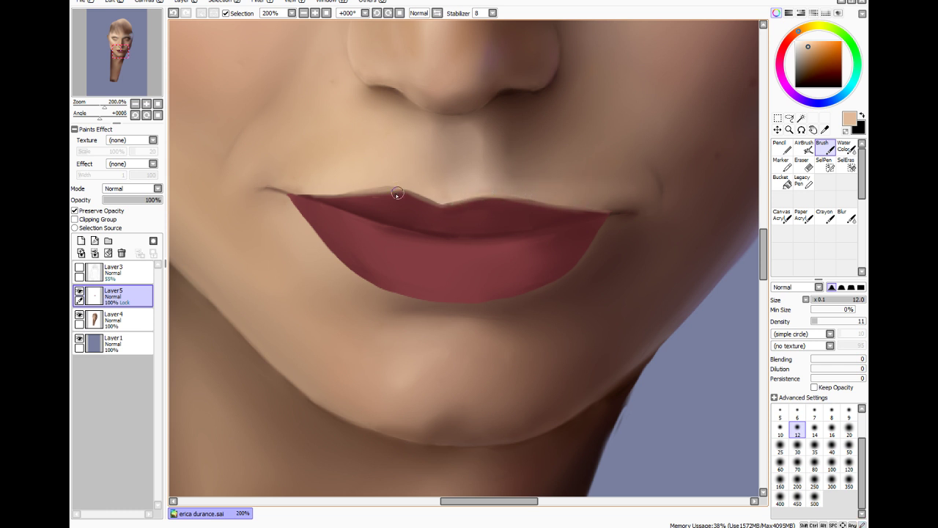
{"action": "left_click_drag", "start_coordinate": [397, 193], "coordinate": [388, 190]}
Choose a medium pink-red and tint the left half of the upper lip's top edge with the Brush at size 14, density 4
{"action": "left_click", "coordinate": [781, 57]}
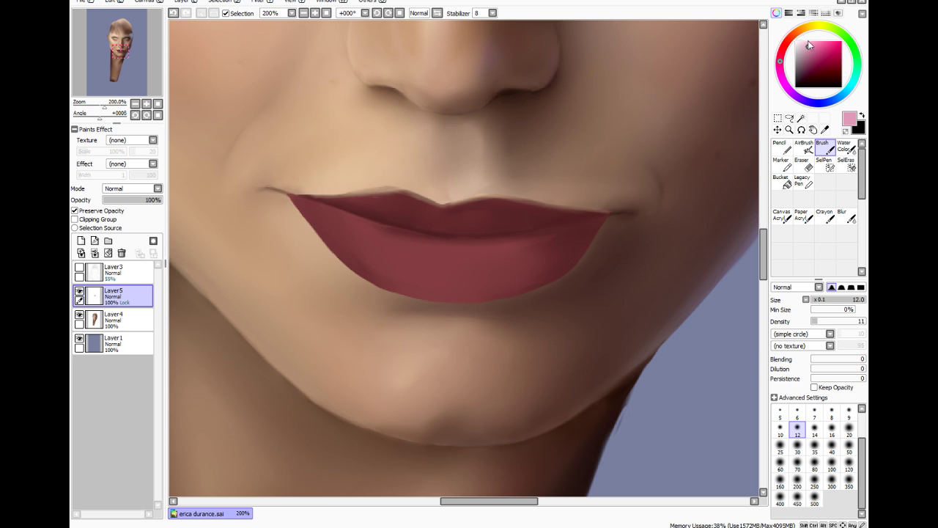
{"action": "left_click", "coordinate": [819, 46]}
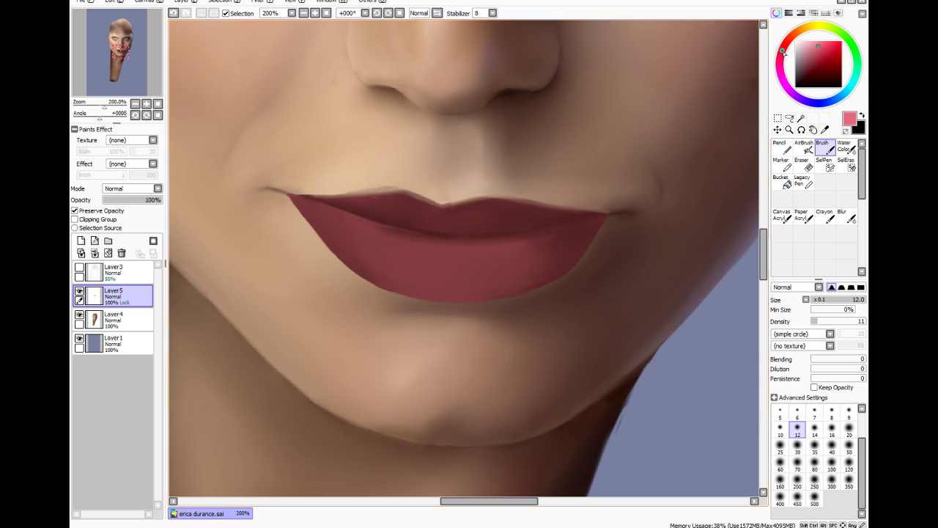
{"action": "left_click_drag", "start_coordinate": [815, 48], "coordinate": [811, 42]}
{"action": "left_click", "coordinate": [814, 413]}
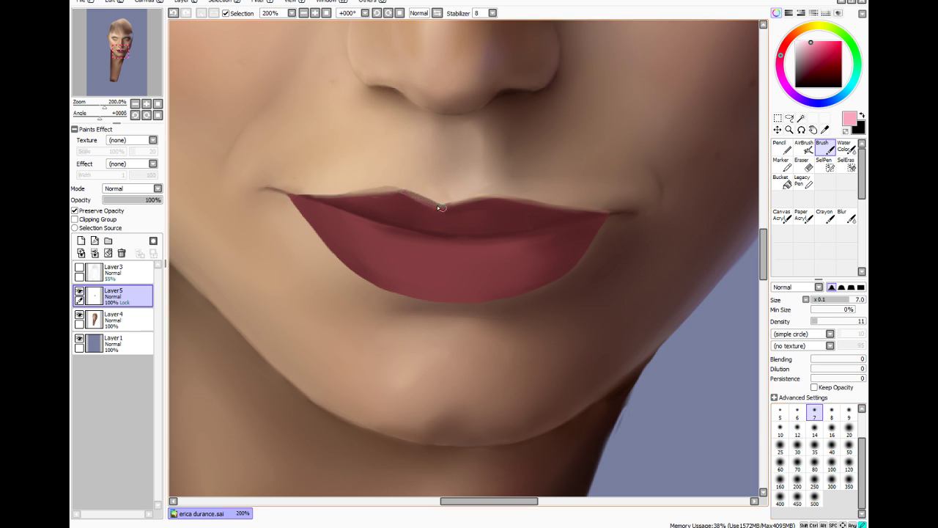
{"action": "key", "text": "ctrl+z"}
{"action": "left_click", "coordinate": [819, 48]}
{"action": "left_click", "coordinate": [813, 321]}
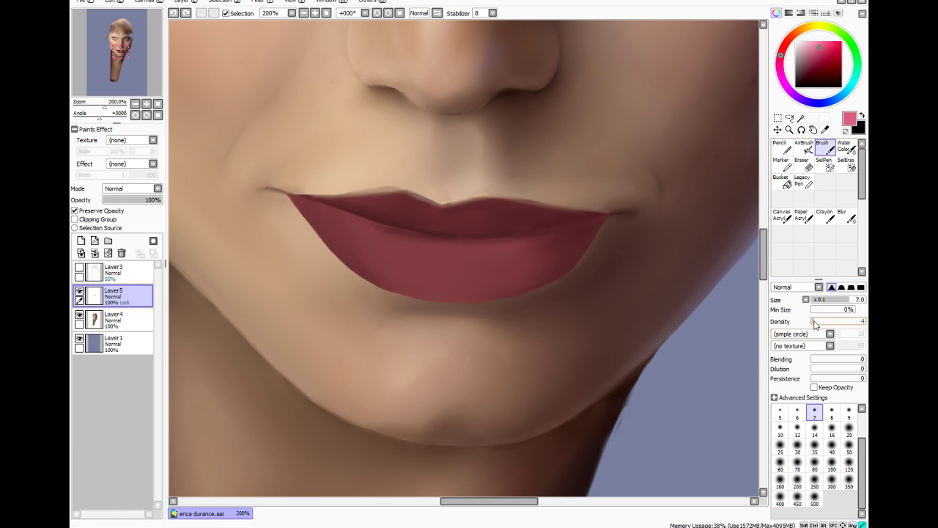
{"action": "left_click", "coordinate": [814, 431]}
{"action": "left_click_drag", "start_coordinate": [438, 199], "coordinate": [401, 188]}
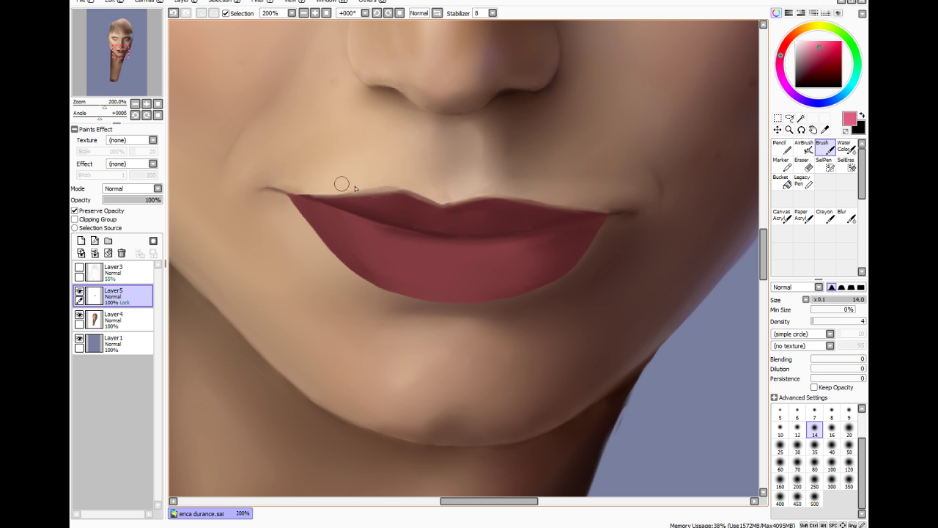
{"action": "mouse_move", "coordinate": [341, 184]}
{"action": "left_mouse_down"}
{"action": "mouse_move", "coordinate": [432, 187]}
{"action": "mouse_move", "coordinate": [308, 194]}
{"action": "mouse_move", "coordinate": [391, 182]}
{"action": "mouse_move", "coordinate": [465, 202]}
{"action": "mouse_move", "coordinate": [405, 191]}
{"action": "left_mouse_up"}
Sample the upper lip's dark red, lighten it to a muted red, and paint a highlight on the upper lip's left half at size 14
{"action": "left_click", "coordinate": [825, 129]}
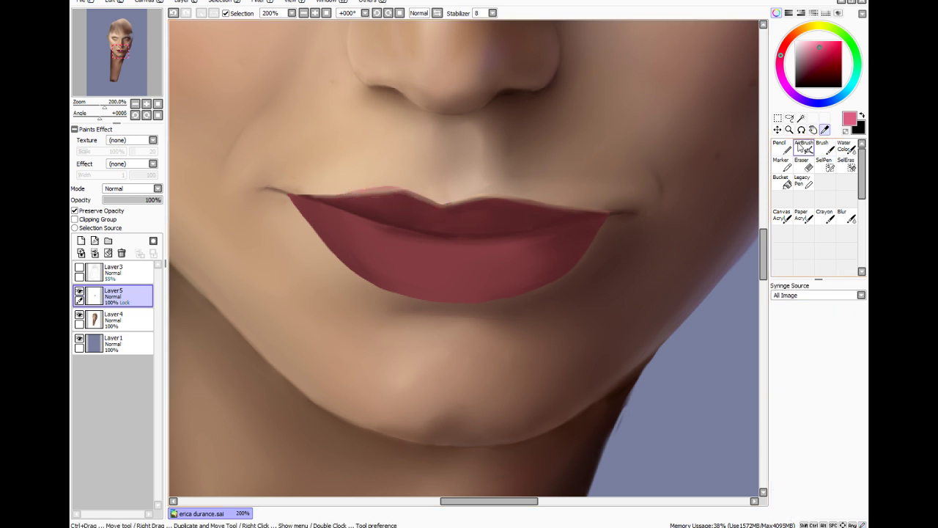
{"action": "left_click", "coordinate": [514, 212]}
{"action": "left_click", "coordinate": [823, 147]}
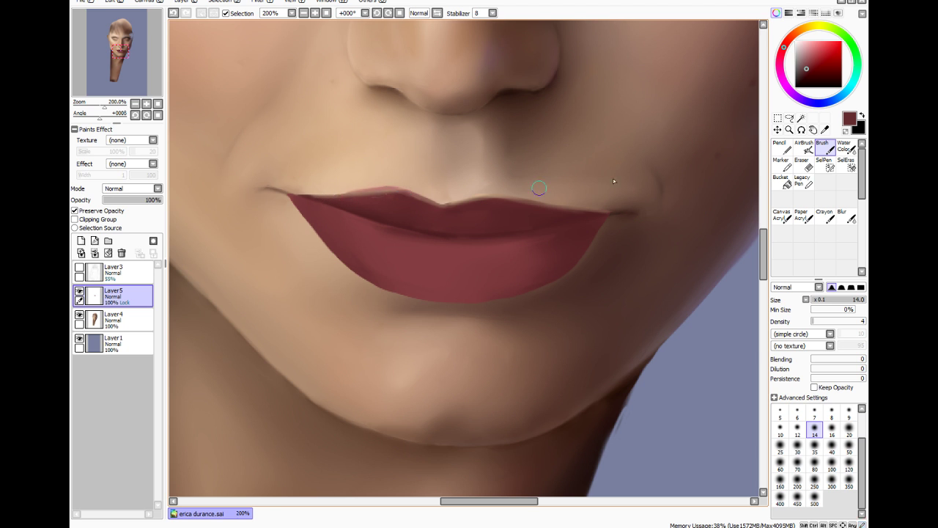
{"action": "left_click", "coordinate": [812, 62]}
{"action": "left_click", "coordinate": [810, 58]}
{"action": "left_click_drag", "start_coordinate": [818, 323], "coordinate": [819, 323]}
{"action": "mouse_move", "coordinate": [349, 203]}
{"action": "left_mouse_down"}
{"action": "mouse_move", "coordinate": [399, 195]}
{"action": "mouse_move", "coordinate": [425, 217]}
{"action": "left_mouse_up"}
Lighten both halves of the upper lip with broad muted-red strokes using the Brush at size 25, density 7
{"action": "left_click", "coordinate": [813, 321]}
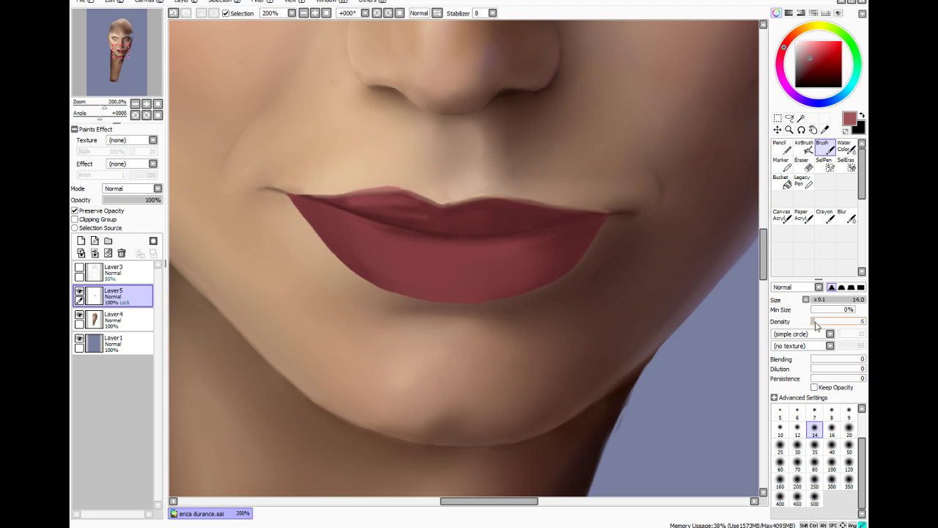
{"action": "left_click", "coordinate": [780, 445]}
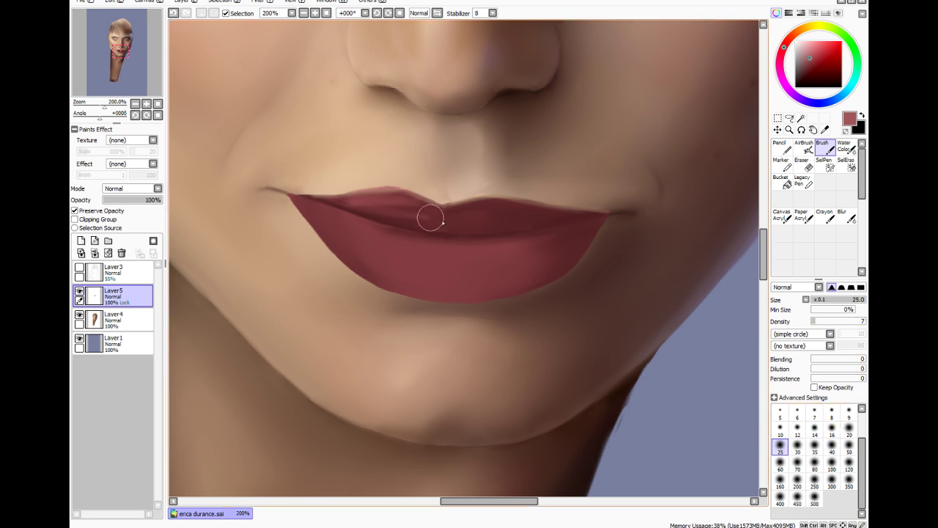
{"action": "mouse_move", "coordinate": [427, 211]}
{"action": "left_mouse_down"}
{"action": "mouse_move", "coordinate": [442, 215]}
{"action": "mouse_move", "coordinate": [425, 204]}
{"action": "mouse_move", "coordinate": [330, 203]}
{"action": "left_mouse_up"}
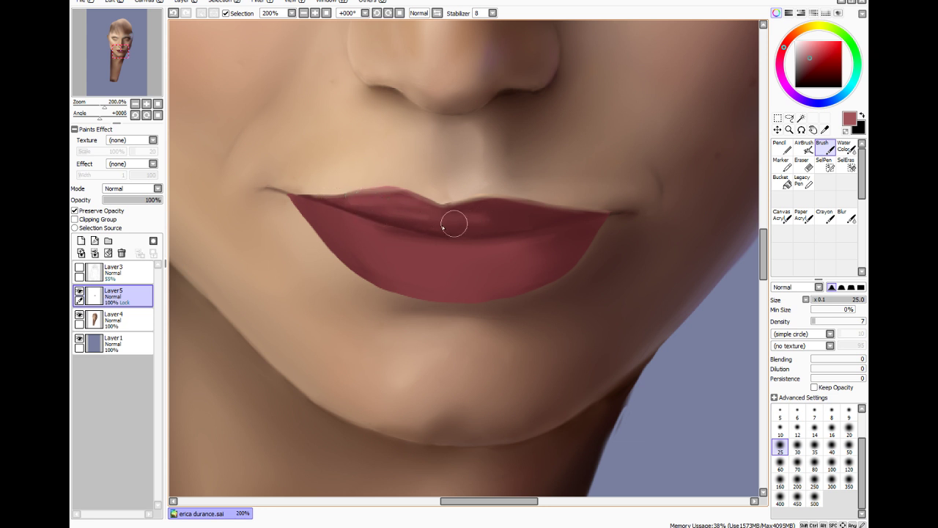
{"action": "mouse_move", "coordinate": [487, 216]}
{"action": "left_mouse_down"}
{"action": "mouse_move", "coordinate": [455, 213]}
{"action": "mouse_move", "coordinate": [515, 221]}
{"action": "mouse_move", "coordinate": [448, 228]}
{"action": "mouse_move", "coordinate": [436, 219]}
{"action": "mouse_move", "coordinate": [521, 196]}
{"action": "mouse_move", "coordinate": [491, 212]}
{"action": "mouse_move", "coordinate": [511, 207]}
{"action": "mouse_move", "coordinate": [468, 197]}
{"action": "mouse_move", "coordinate": [517, 186]}
{"action": "left_mouse_up"}
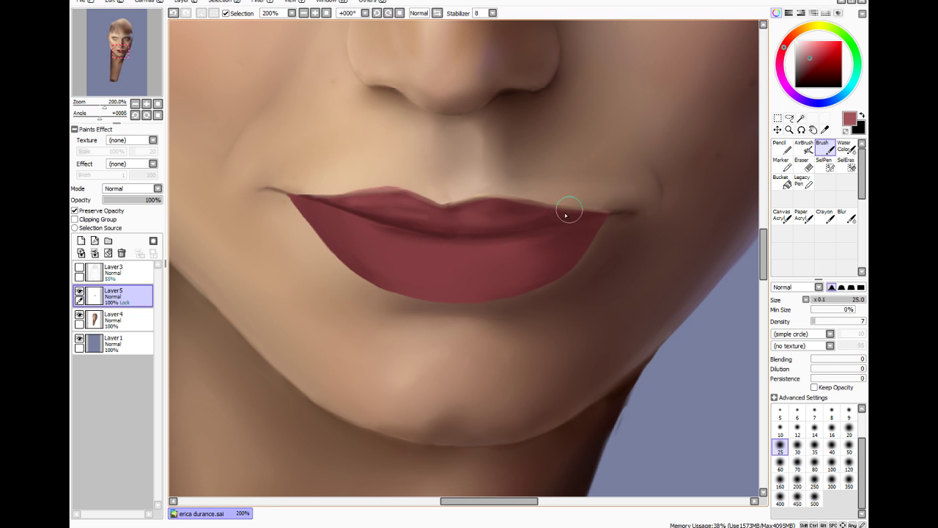
Build up muted-red highlights across the lower lip with the size 25 Brush, raising its density to 27
{"action": "left_click_drag", "start_coordinate": [340, 224], "coordinate": [403, 256]}
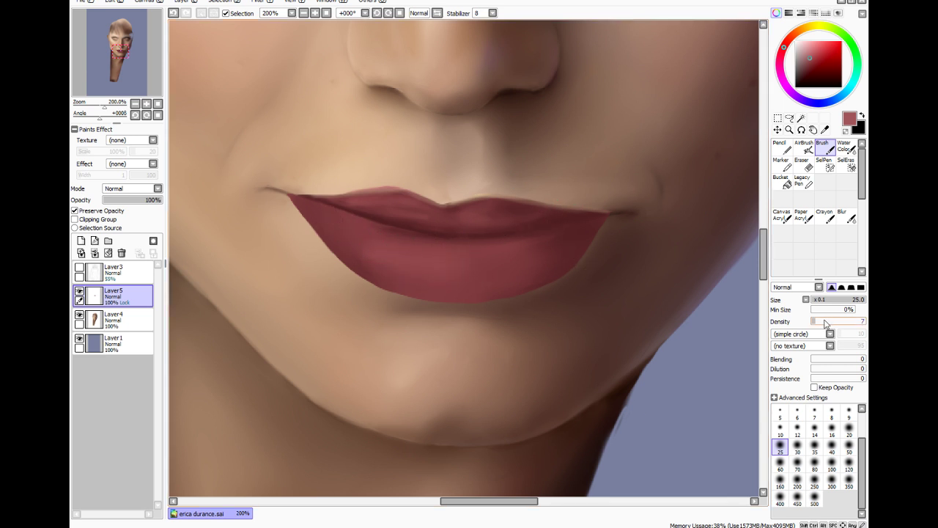
{"action": "left_click_drag", "start_coordinate": [815, 321], "coordinate": [827, 321]}
{"action": "mouse_move", "coordinate": [533, 244]}
{"action": "left_mouse_down"}
{"action": "mouse_move", "coordinate": [433, 242]}
{"action": "mouse_move", "coordinate": [447, 251]}
{"action": "mouse_move", "coordinate": [331, 217]}
{"action": "mouse_move", "coordinate": [412, 255]}
{"action": "mouse_move", "coordinate": [395, 265]}
{"action": "mouse_move", "coordinate": [365, 250]}
{"action": "mouse_move", "coordinate": [377, 272]}
{"action": "mouse_move", "coordinate": [365, 261]}
{"action": "mouse_move", "coordinate": [389, 273]}
{"action": "mouse_move", "coordinate": [335, 217]}
{"action": "left_mouse_up"}
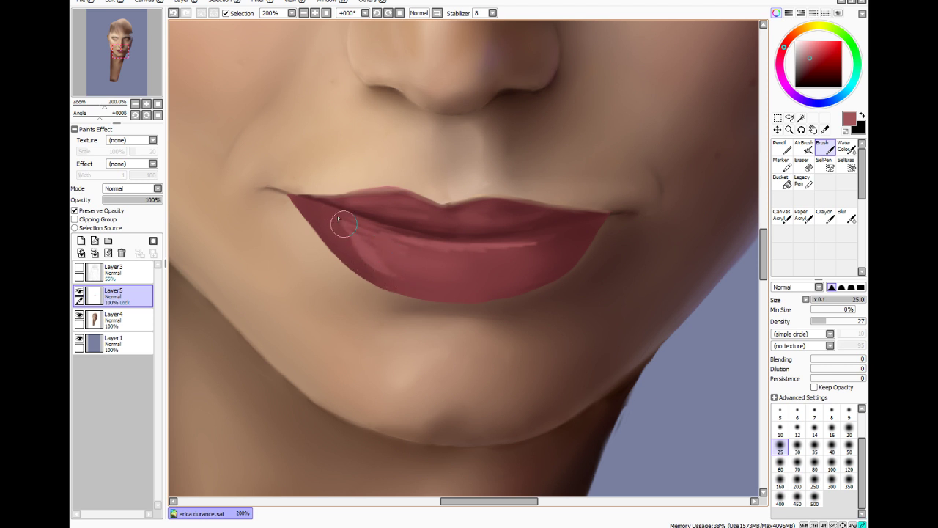
{"action": "mouse_move", "coordinate": [425, 265]}
{"action": "left_mouse_down"}
{"action": "mouse_move", "coordinate": [495, 288]}
{"action": "mouse_move", "coordinate": [407, 270]}
{"action": "mouse_move", "coordinate": [463, 262]}
{"action": "mouse_move", "coordinate": [408, 254]}
{"action": "mouse_move", "coordinate": [513, 268]}
{"action": "mouse_move", "coordinate": [481, 278]}
{"action": "mouse_move", "coordinate": [530, 255]}
{"action": "mouse_move", "coordinate": [437, 262]}
{"action": "left_mouse_up"}
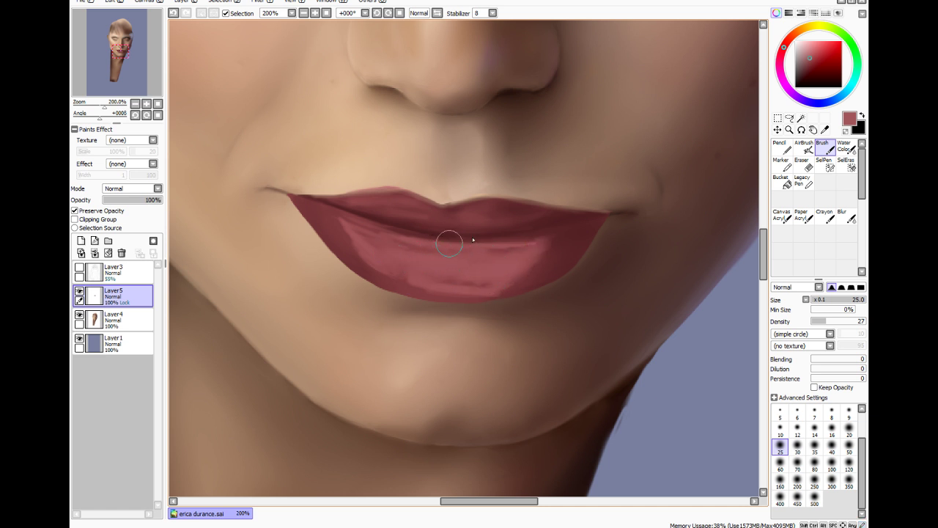
Sample the dark red at the lips' right corner, darken it, and shade the lower lip's right end with the Brush at density 7
{"action": "left_click", "coordinate": [825, 129]}
{"action": "left_click", "coordinate": [603, 206]}
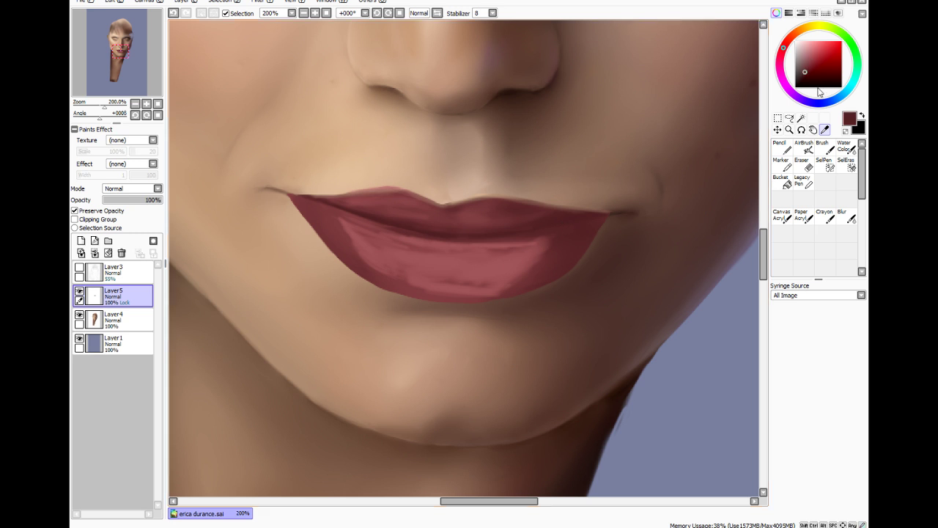
{"action": "left_click", "coordinate": [806, 77]}
{"action": "left_click", "coordinate": [826, 148]}
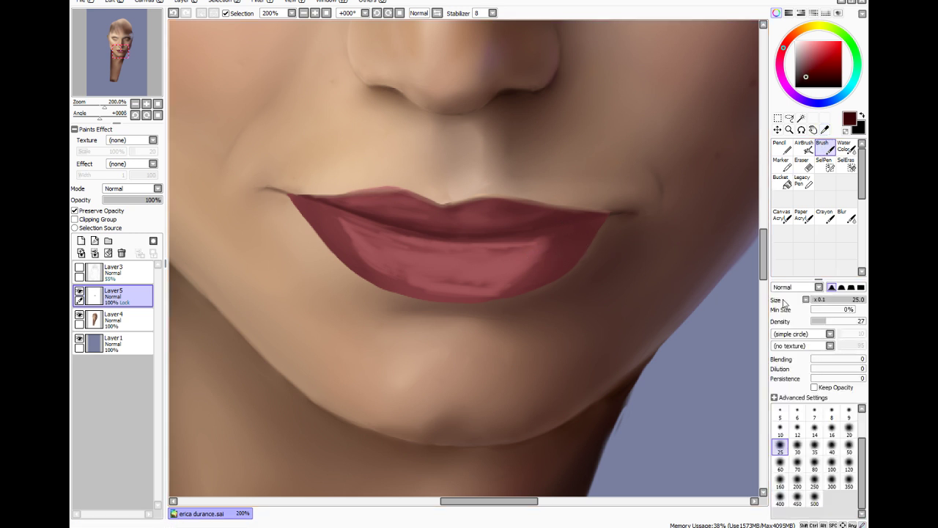
{"action": "left_click", "coordinate": [816, 321]}
{"action": "left_click_drag", "start_coordinate": [554, 248], "coordinate": [537, 260]}
{"action": "left_click_drag", "start_coordinate": [594, 238], "coordinate": [551, 271]}
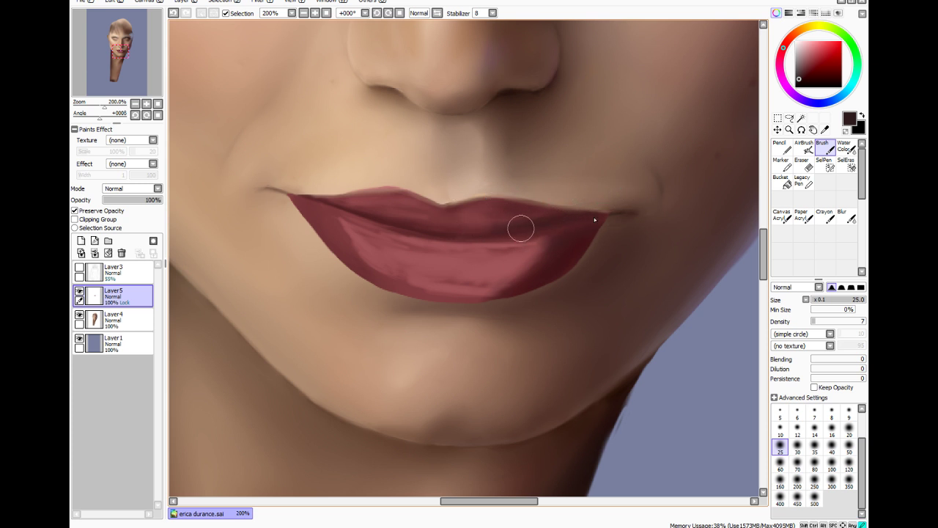
Show the Layer3 sketch and darken the line between the lips near the right corner using a near-black red Brush at size 6, density 17
{"action": "left_click", "coordinate": [807, 77]}
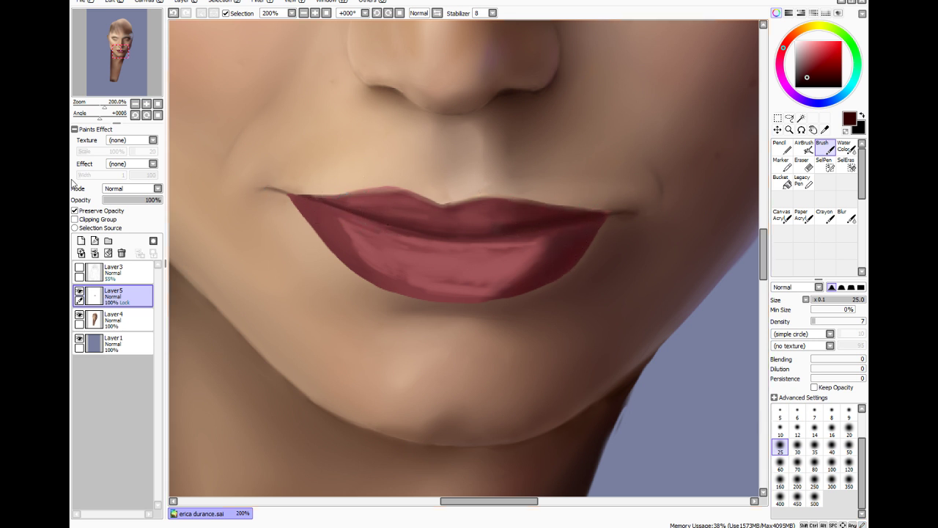
{"action": "left_click", "coordinate": [79, 269]}
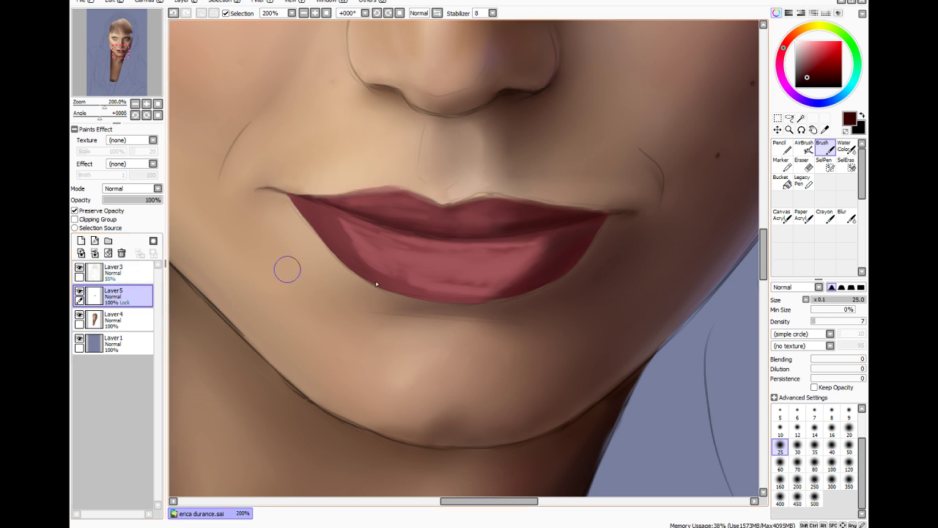
{"action": "key", "text": "bracketleft"}
{"action": "key", "text": "bracketleft"}
{"action": "key", "text": "bracketleft"}
{"action": "key", "text": "bracketleft"}
{"action": "key", "text": "bracketleft"}
{"action": "key", "text": "bracketleft"}
{"action": "key", "text": "bracketleft"}
{"action": "key", "text": "bracketleft"}
{"action": "key", "text": "bracketleft"}
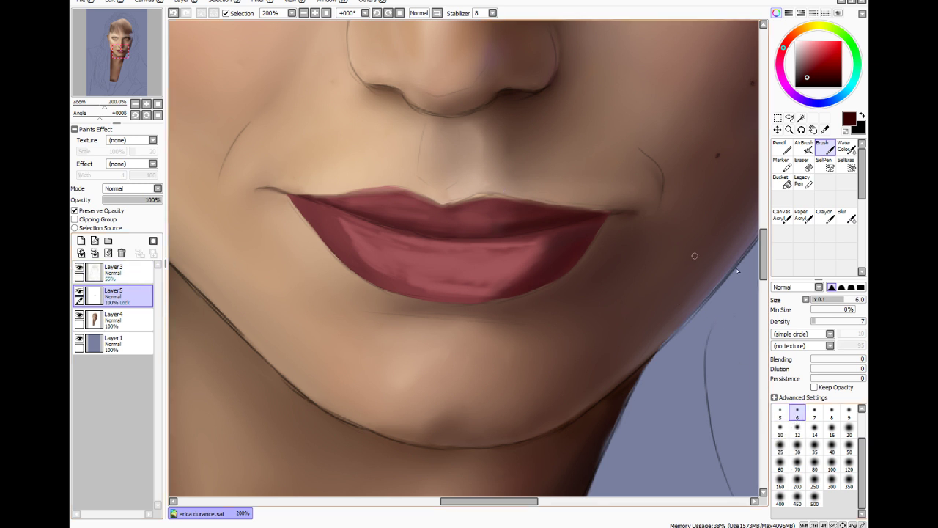
{"action": "left_click_drag", "start_coordinate": [822, 324], "coordinate": [827, 324]}
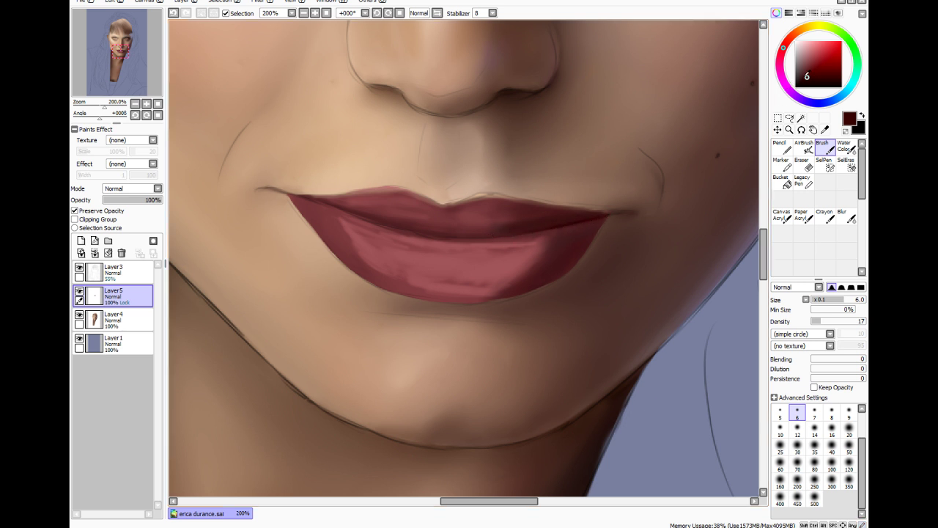
{"action": "left_click_drag", "start_coordinate": [807, 76], "coordinate": [798, 85]}
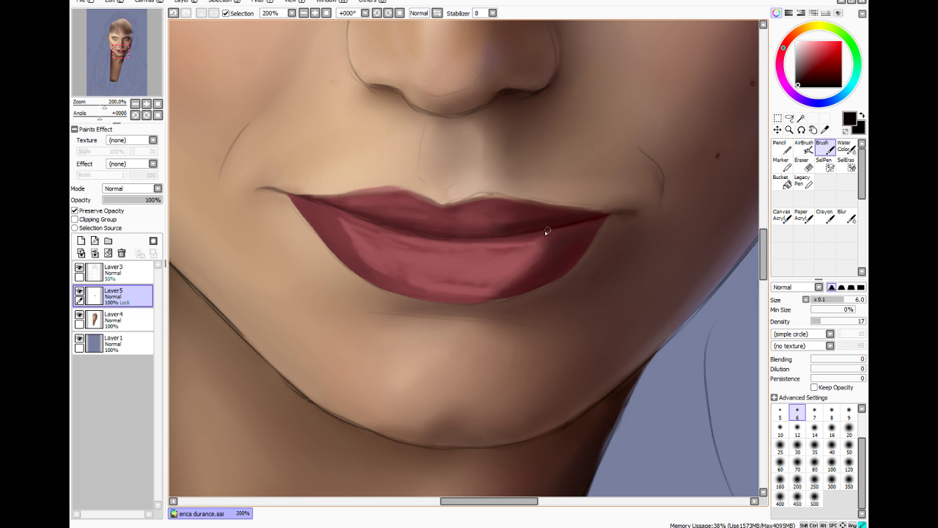
Pick a dark red and deepen the shadow at the lower lip's right corner with the Brush at size 12
{"action": "left_click", "coordinate": [804, 77]}
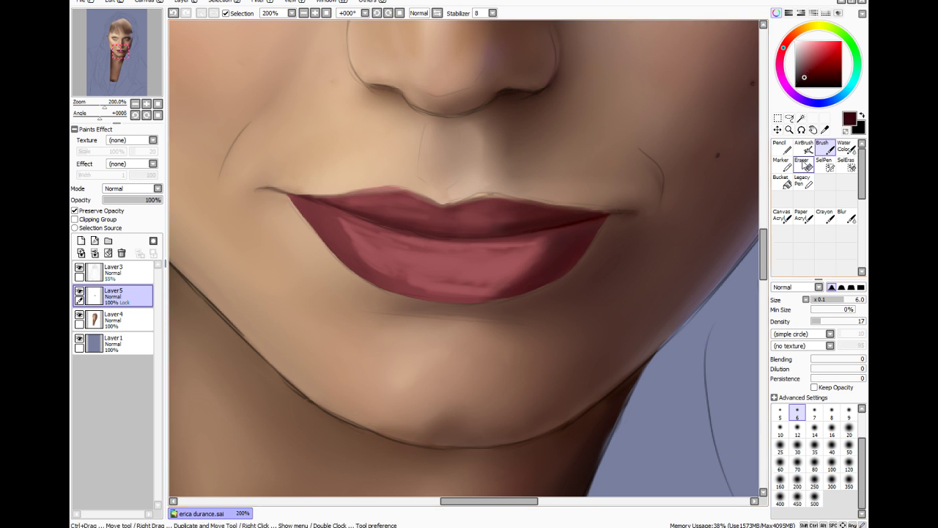
{"action": "left_click", "coordinate": [797, 431]}
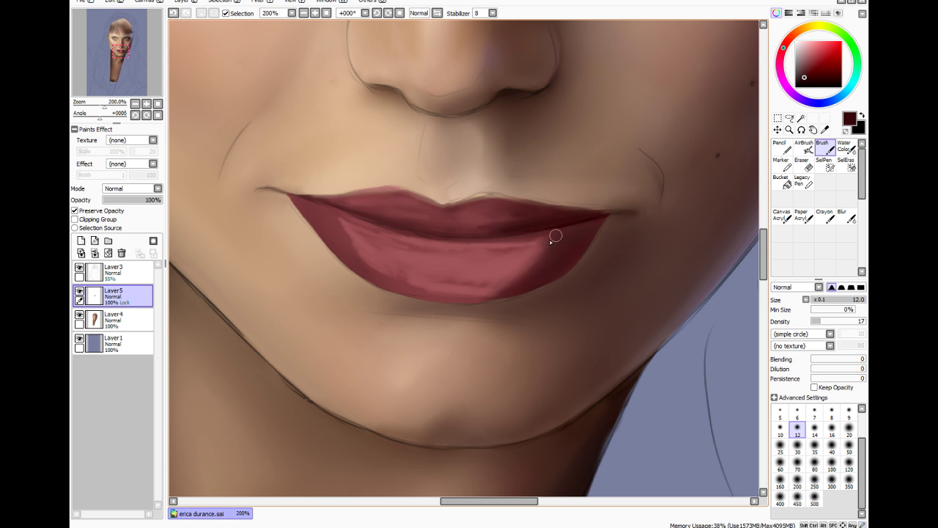
{"action": "mouse_move", "coordinate": [596, 224]}
{"action": "left_mouse_down"}
{"action": "mouse_move", "coordinate": [611, 215]}
{"action": "mouse_move", "coordinate": [555, 234]}
{"action": "mouse_move", "coordinate": [591, 231]}
{"action": "left_mouse_up"}
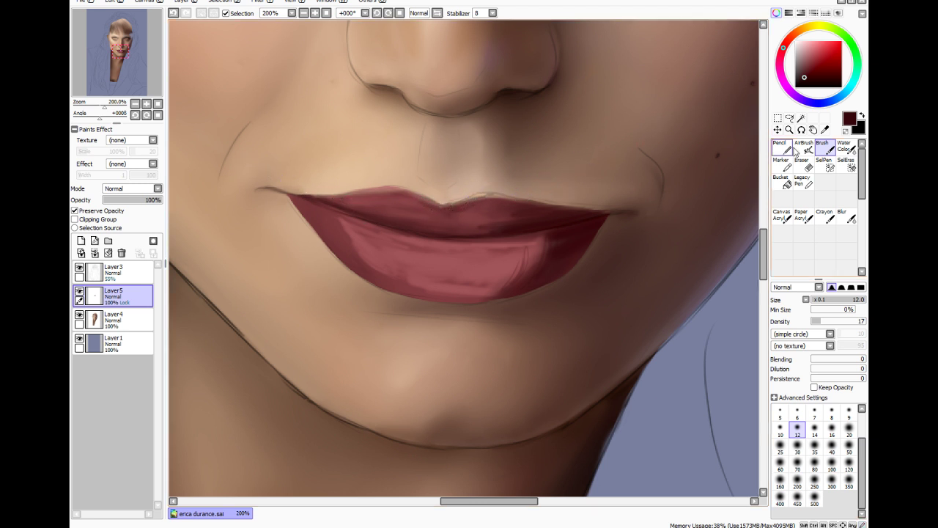
Sample the light skin tone above the upper lip and paint a highlight on the lower lip's right half with the Brush at size 25, density 8
{"action": "left_click", "coordinate": [403, 154], "text": "alt"}
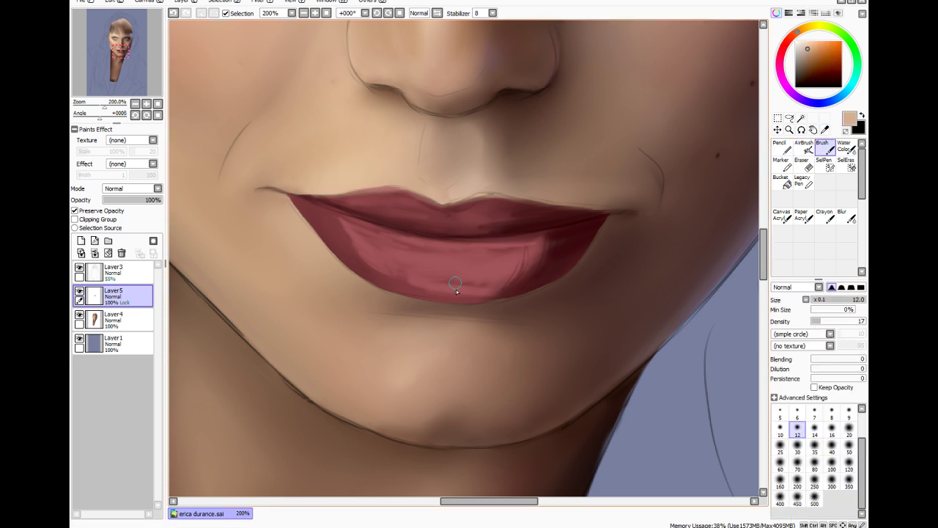
{"action": "left_click_drag", "start_coordinate": [456, 293], "coordinate": [465, 266]}
{"action": "key", "text": "ctrl+z"}
{"action": "left_click", "coordinate": [814, 445]}
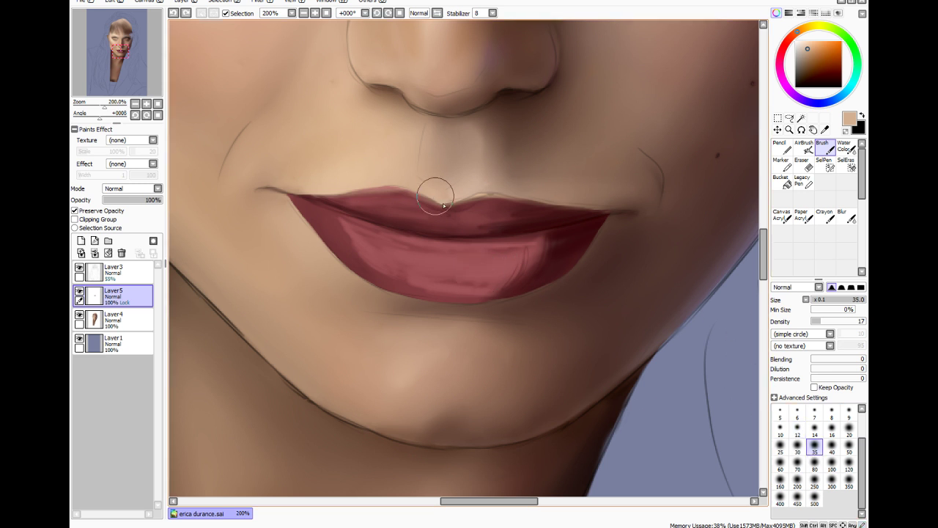
{"action": "left_click_drag", "start_coordinate": [822, 324], "coordinate": [816, 322]}
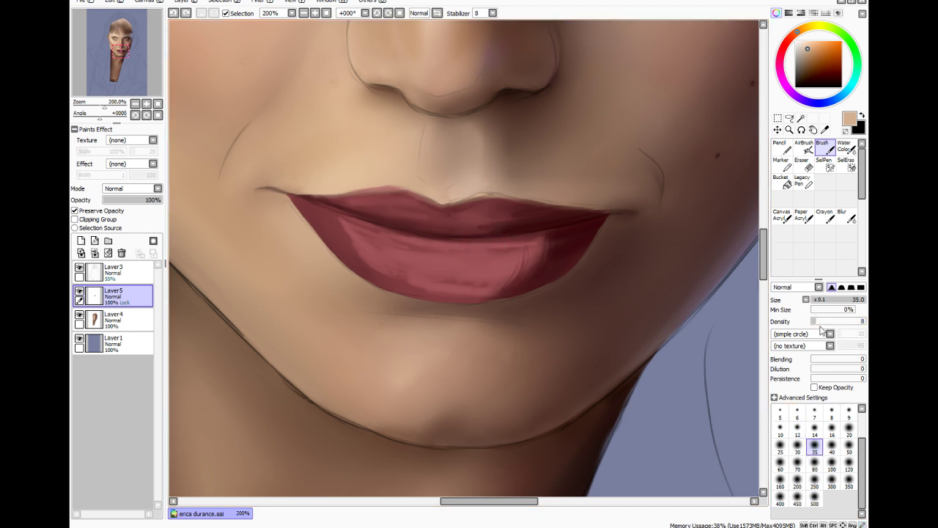
{"action": "left_click", "coordinate": [780, 445]}
{"action": "mouse_move", "coordinate": [453, 277]}
{"action": "left_mouse_down"}
{"action": "mouse_move", "coordinate": [480, 283]}
{"action": "mouse_move", "coordinate": [486, 259]}
{"action": "mouse_move", "coordinate": [502, 277]}
{"action": "mouse_move", "coordinate": [506, 257]}
{"action": "mouse_move", "coordinate": [511, 268]}
{"action": "mouse_move", "coordinate": [530, 251]}
{"action": "left_mouse_up"}
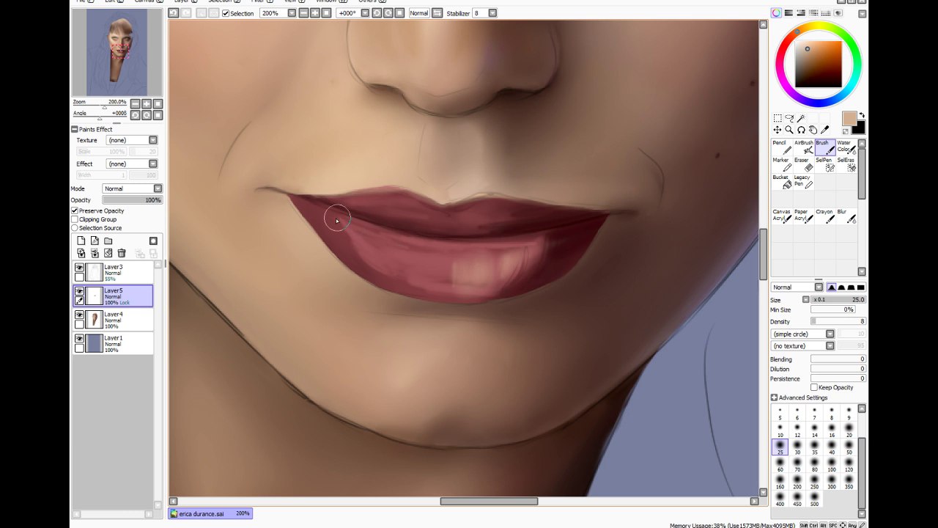
Add skin-tone highlight streaks across the lower lip's left side and the middle of the upper lip with the size 25 Brush
{"action": "mouse_move", "coordinate": [335, 215]}
{"action": "left_mouse_down"}
{"action": "mouse_move", "coordinate": [369, 231]}
{"action": "mouse_move", "coordinate": [387, 263]}
{"action": "mouse_move", "coordinate": [471, 265]}
{"action": "mouse_move", "coordinate": [400, 260]}
{"action": "mouse_move", "coordinate": [427, 284]}
{"action": "mouse_move", "coordinate": [438, 259]}
{"action": "left_mouse_up"}
{"action": "mouse_move", "coordinate": [291, 198]}
{"action": "left_mouse_down"}
{"action": "mouse_move", "coordinate": [322, 231]}
{"action": "mouse_move", "coordinate": [315, 228]}
{"action": "left_mouse_up"}
{"action": "mouse_move", "coordinate": [345, 256]}
{"action": "left_mouse_down"}
{"action": "mouse_move", "coordinate": [369, 284]}
{"action": "mouse_move", "coordinate": [307, 222]}
{"action": "mouse_move", "coordinate": [390, 299]}
{"action": "mouse_move", "coordinate": [384, 287]}
{"action": "mouse_move", "coordinate": [319, 254]}
{"action": "left_mouse_up"}
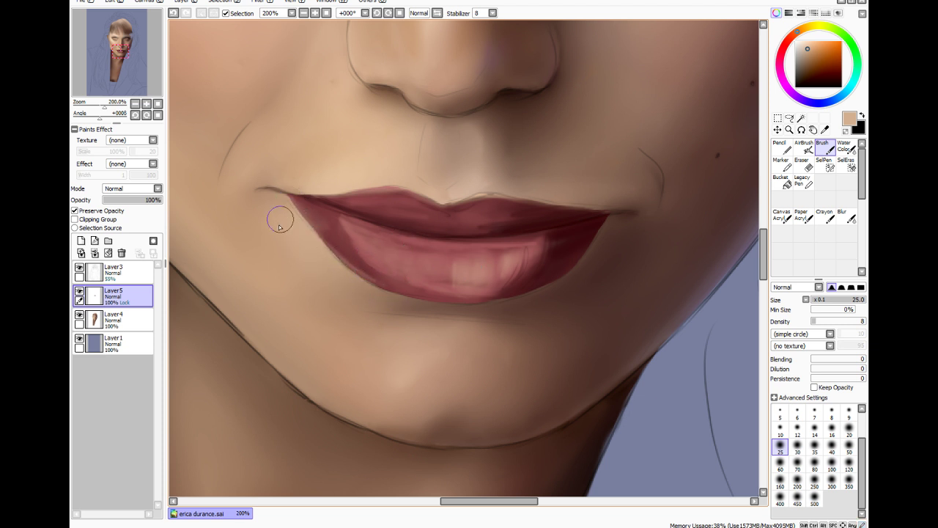
{"action": "mouse_move", "coordinate": [297, 216]}
{"action": "left_mouse_down"}
{"action": "mouse_move", "coordinate": [316, 233]}
{"action": "mouse_move", "coordinate": [291, 193]}
{"action": "mouse_move", "coordinate": [339, 264]}
{"action": "mouse_move", "coordinate": [362, 277]}
{"action": "mouse_move", "coordinate": [366, 272]}
{"action": "mouse_move", "coordinate": [273, 194]}
{"action": "mouse_move", "coordinate": [340, 234]}
{"action": "mouse_move", "coordinate": [304, 222]}
{"action": "left_mouse_up"}
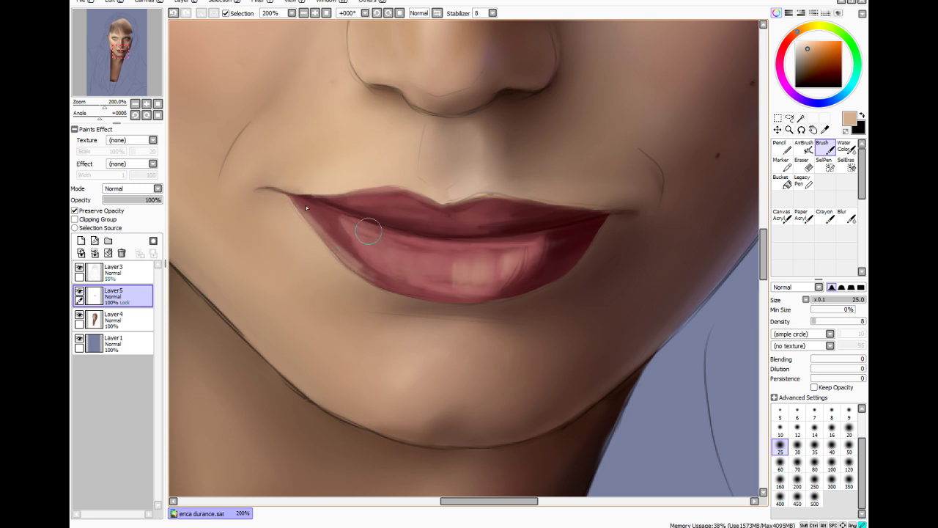
{"action": "left_click_drag", "start_coordinate": [365, 230], "coordinate": [282, 199]}
{"action": "mouse_move", "coordinate": [317, 244]}
{"action": "left_mouse_down"}
{"action": "mouse_move", "coordinate": [329, 214]}
{"action": "mouse_move", "coordinate": [333, 242]}
{"action": "mouse_move", "coordinate": [327, 218]}
{"action": "mouse_move", "coordinate": [355, 260]}
{"action": "mouse_move", "coordinate": [344, 248]}
{"action": "mouse_move", "coordinate": [350, 227]}
{"action": "mouse_move", "coordinate": [429, 280]}
{"action": "mouse_move", "coordinate": [484, 253]}
{"action": "mouse_move", "coordinate": [525, 253]}
{"action": "mouse_move", "coordinate": [484, 278]}
{"action": "mouse_move", "coordinate": [497, 258]}
{"action": "mouse_move", "coordinate": [546, 236]}
{"action": "mouse_move", "coordinate": [541, 265]}
{"action": "mouse_move", "coordinate": [563, 245]}
{"action": "mouse_move", "coordinate": [552, 267]}
{"action": "mouse_move", "coordinate": [565, 255]}
{"action": "mouse_move", "coordinate": [539, 246]}
{"action": "mouse_move", "coordinate": [523, 284]}
{"action": "mouse_move", "coordinate": [525, 248]}
{"action": "mouse_move", "coordinate": [497, 291]}
{"action": "mouse_move", "coordinate": [483, 258]}
{"action": "mouse_move", "coordinate": [454, 261]}
{"action": "mouse_move", "coordinate": [460, 248]}
{"action": "mouse_move", "coordinate": [473, 267]}
{"action": "mouse_move", "coordinate": [446, 249]}
{"action": "mouse_move", "coordinate": [412, 266]}
{"action": "left_mouse_up"}
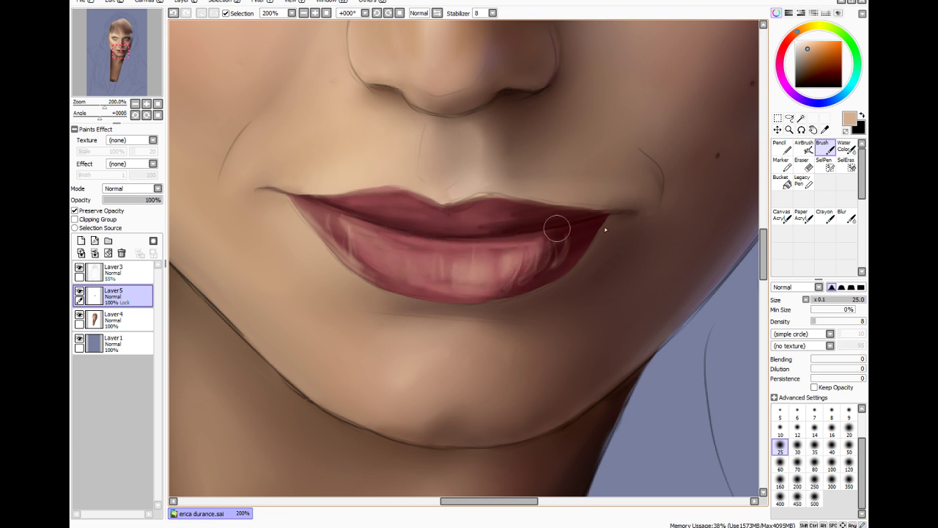
{"action": "left_click_drag", "start_coordinate": [436, 233], "coordinate": [422, 222]}
Smooth the highlight streaks across both lips with the Blur tool at size 35, density 23
{"action": "left_click", "coordinate": [847, 220]}
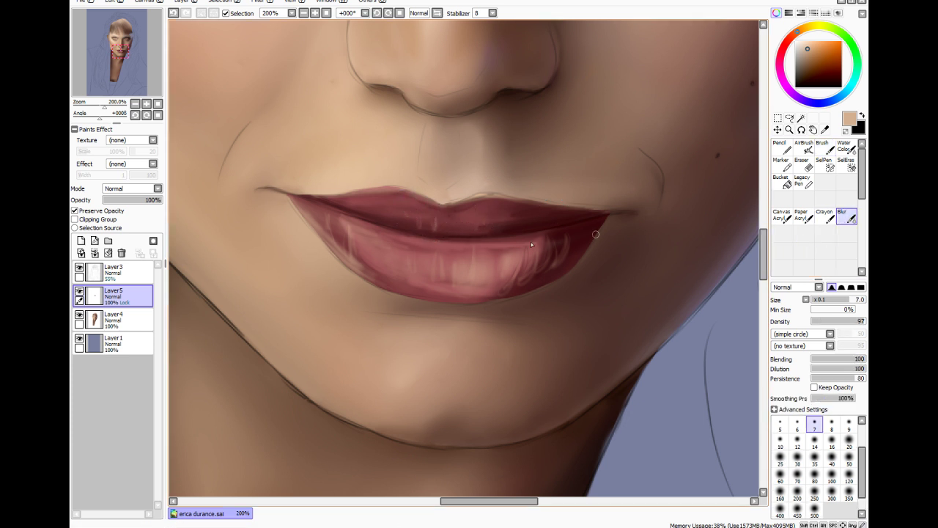
{"action": "left_click", "coordinate": [815, 458]}
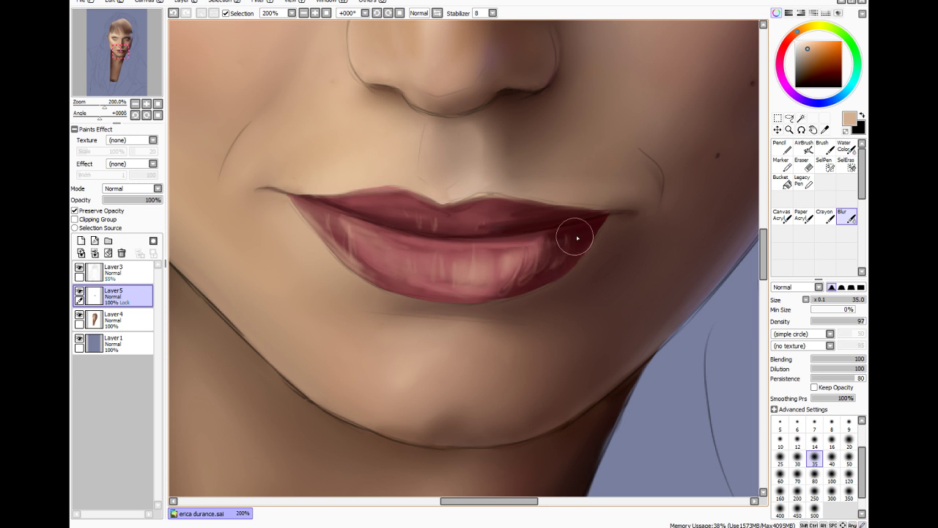
{"action": "left_click", "coordinate": [823, 323]}
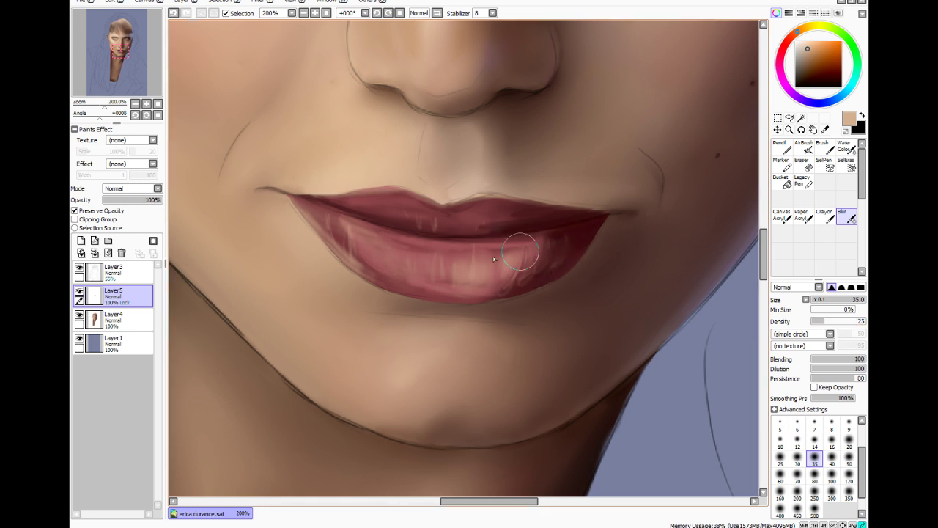
{"action": "mouse_move", "coordinate": [560, 267]}
{"action": "left_mouse_down"}
{"action": "mouse_move", "coordinate": [514, 257]}
{"action": "mouse_move", "coordinate": [481, 280]}
{"action": "mouse_move", "coordinate": [552, 274]}
{"action": "mouse_move", "coordinate": [522, 291]}
{"action": "mouse_move", "coordinate": [514, 266]}
{"action": "mouse_move", "coordinate": [568, 237]}
{"action": "mouse_move", "coordinate": [429, 279]}
{"action": "mouse_move", "coordinate": [484, 303]}
{"action": "mouse_move", "coordinate": [342, 225]}
{"action": "mouse_move", "coordinate": [375, 274]}
{"action": "mouse_move", "coordinate": [305, 222]}
{"action": "mouse_move", "coordinate": [459, 265]}
{"action": "mouse_move", "coordinate": [542, 252]}
{"action": "mouse_move", "coordinate": [534, 237]}
{"action": "mouse_move", "coordinate": [422, 228]}
{"action": "left_mouse_up"}
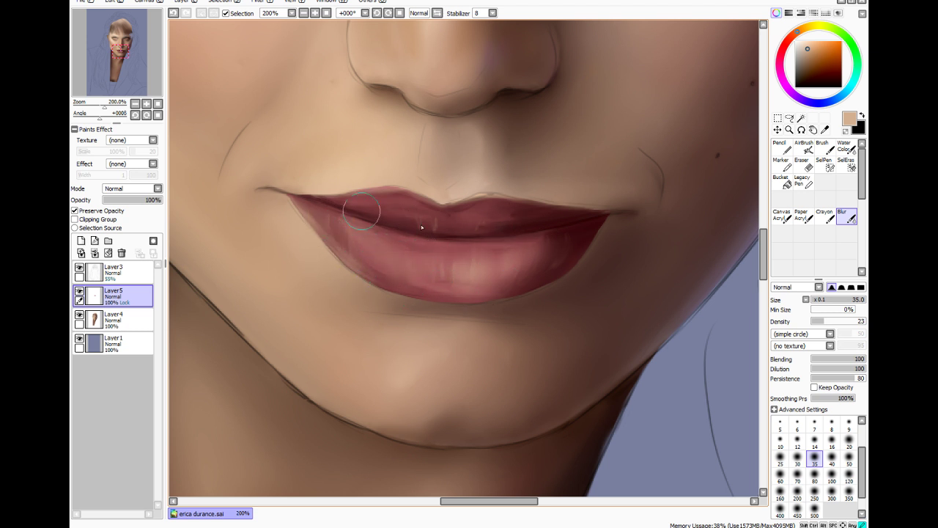
Shift the lips' colour to a warmer, browner red with a colour adjustment filter and save the portrait
{"action": "left_click", "coordinate": [258, 14]}
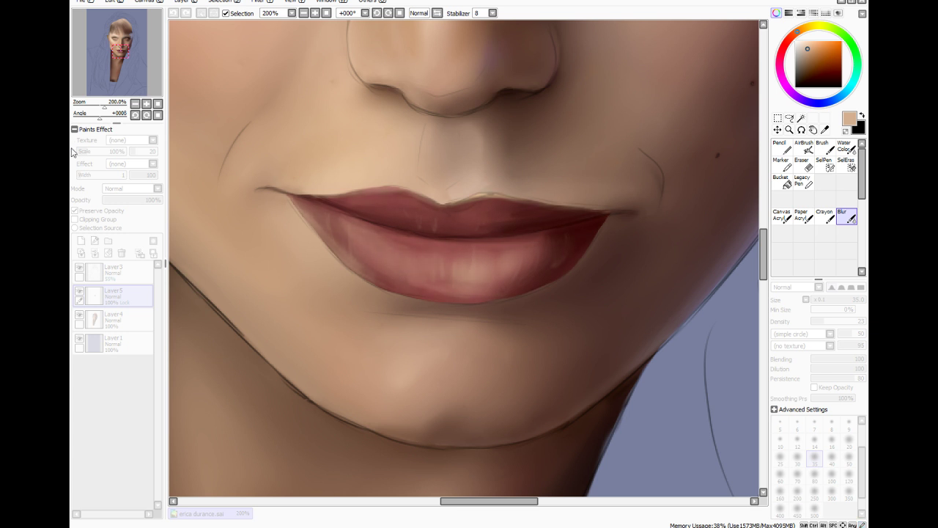
{"action": "left_click", "coordinate": [81, 188]}
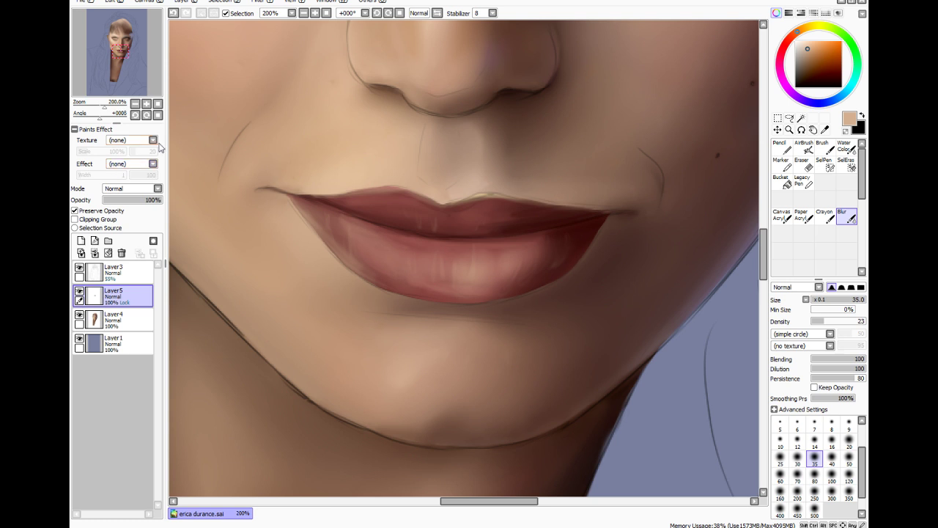
{"action": "scroll", "coordinate": [253, 81], "scroll_direction": "down", "scroll_amount": 3}
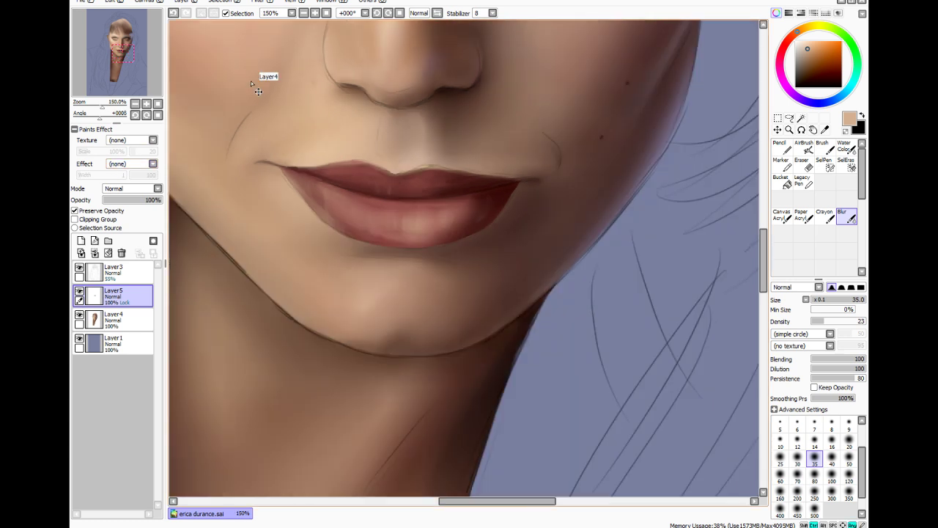
{"action": "left_click_drag", "start_coordinate": [765, 286], "coordinate": [767, 244]}
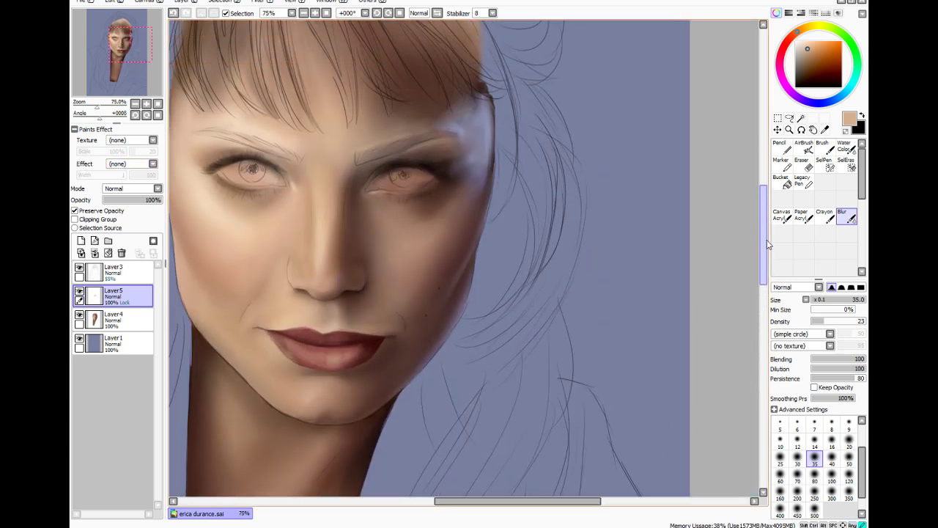
{"action": "key", "text": "ctrl+s"}
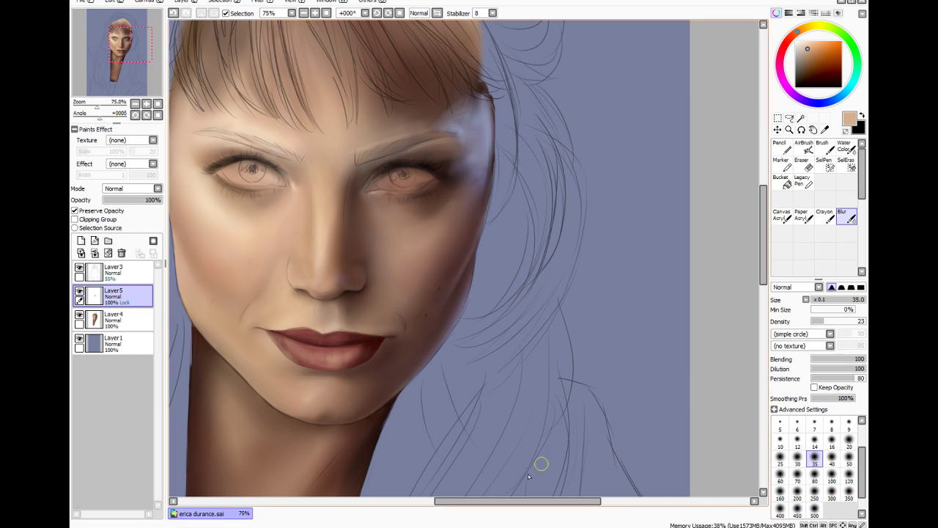
Sample the brown below the right eye, make it redder, and tint beneath the left eye on Layer4 with the Brush at size 35, density 4
{"action": "left_click_drag", "start_coordinate": [537, 502], "coordinate": [511, 503]}
{"action": "left_click", "coordinate": [825, 130]}
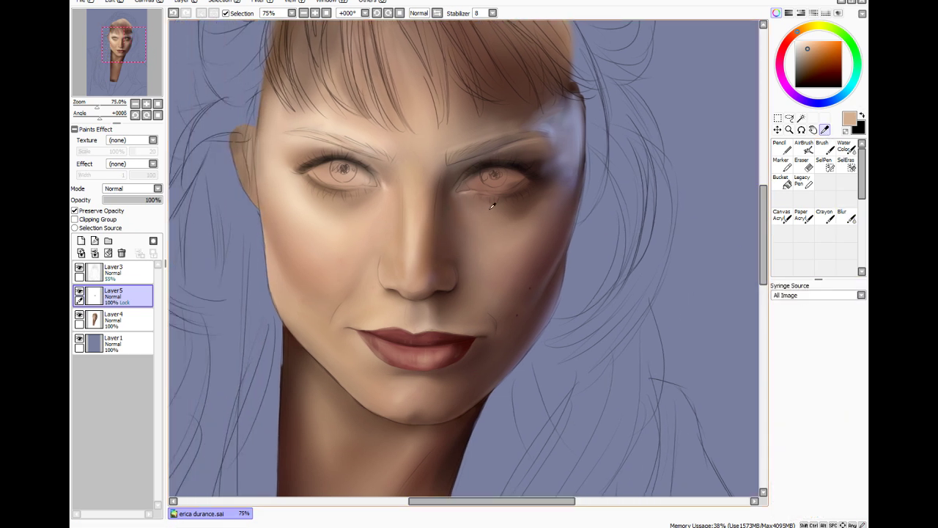
{"action": "left_click", "coordinate": [532, 203]}
{"action": "left_click", "coordinate": [822, 147]}
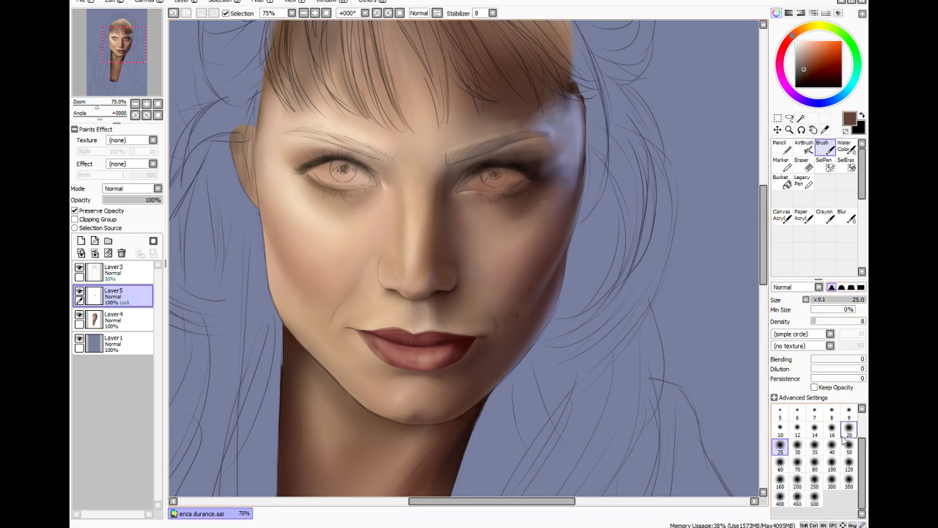
{"action": "left_click", "coordinate": [814, 446]}
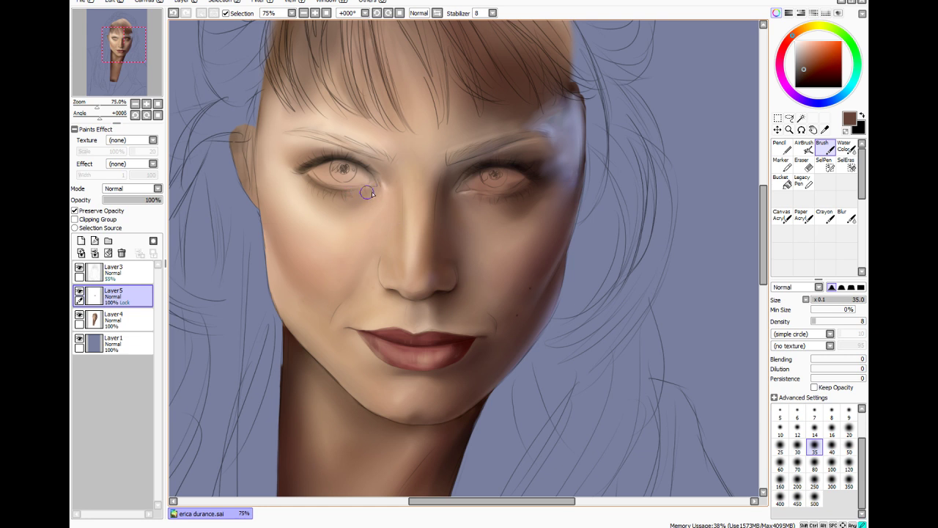
{"action": "left_click", "coordinate": [781, 46]}
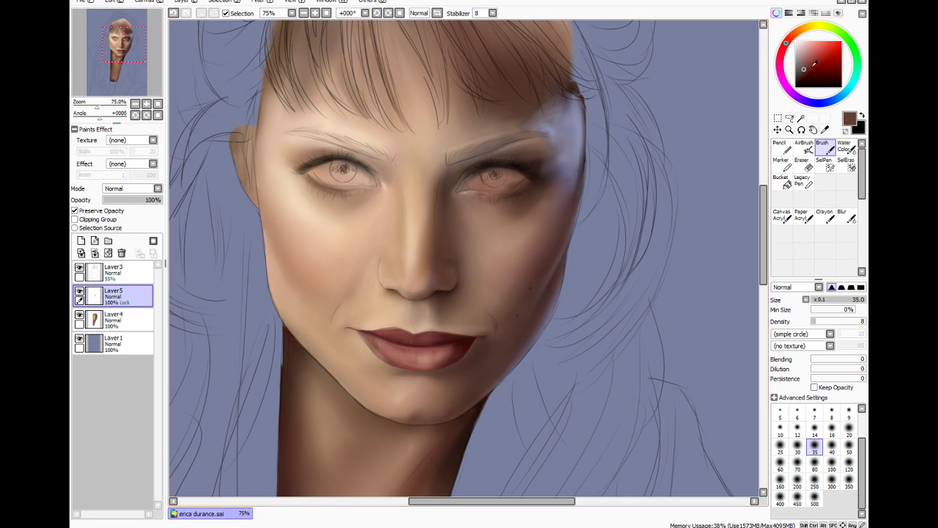
{"action": "left_click", "coordinate": [829, 321]}
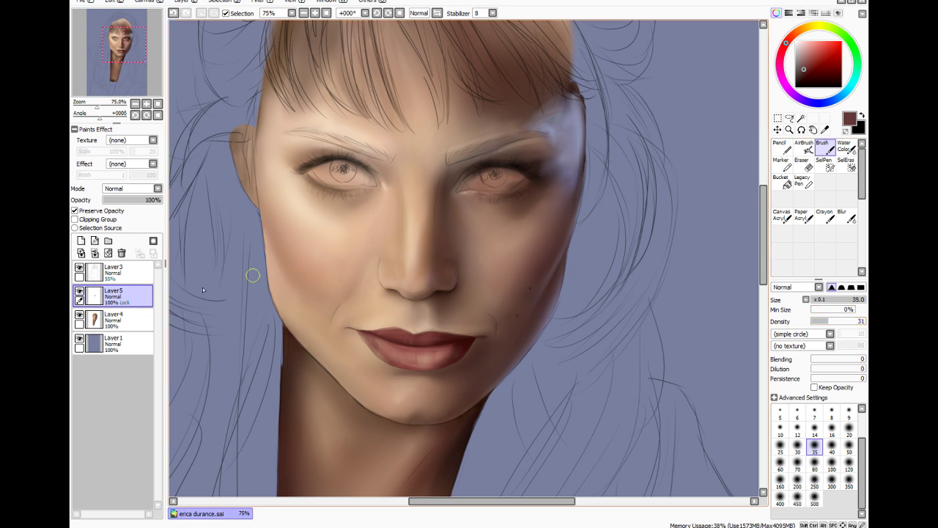
{"action": "left_click", "coordinate": [116, 319]}
{"action": "left_click", "coordinate": [814, 321]}
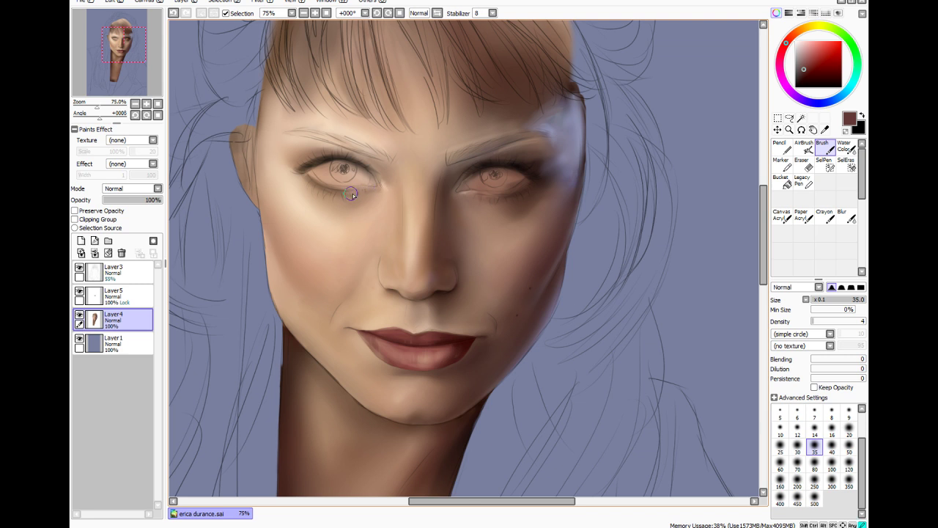
{"action": "left_click_drag", "start_coordinate": [351, 194], "coordinate": [378, 190]}
{"action": "mouse_move", "coordinate": [372, 191]}
{"action": "left_mouse_down"}
{"action": "mouse_move", "coordinate": [326, 188]}
{"action": "mouse_move", "coordinate": [399, 180]}
{"action": "mouse_move", "coordinate": [367, 198]}
{"action": "mouse_move", "coordinate": [355, 193]}
{"action": "mouse_move", "coordinate": [381, 190]}
{"action": "left_mouse_up"}
Tint the right eye's lower lid on Layer4 with a stronger red and save the portrait
{"action": "left_click", "coordinate": [813, 63]}
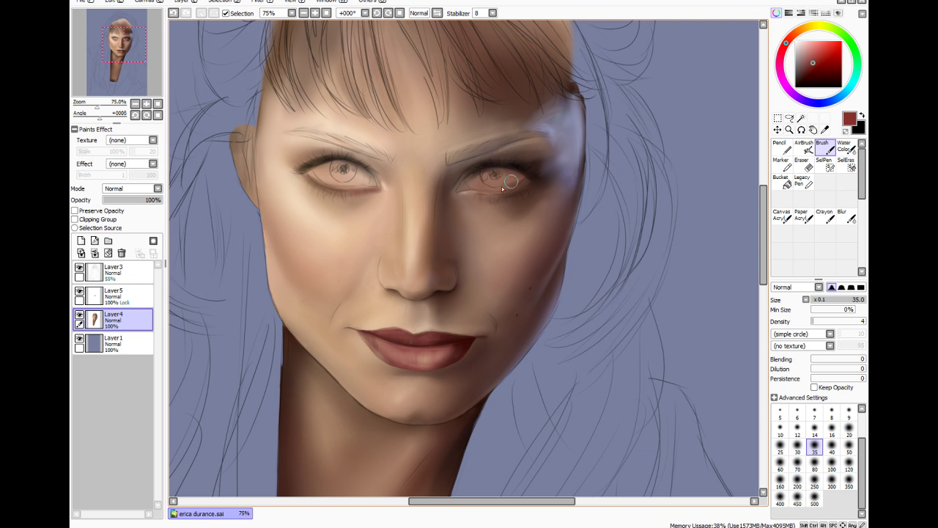
{"action": "mouse_move", "coordinate": [483, 195]}
{"action": "left_mouse_down"}
{"action": "mouse_move", "coordinate": [522, 180]}
{"action": "mouse_move", "coordinate": [453, 183]}
{"action": "mouse_move", "coordinate": [526, 187]}
{"action": "mouse_move", "coordinate": [445, 198]}
{"action": "mouse_move", "coordinate": [490, 193]}
{"action": "left_mouse_up"}
{"action": "key", "text": "ctrl+s"}
{"action": "left_click", "coordinate": [101, 301]}
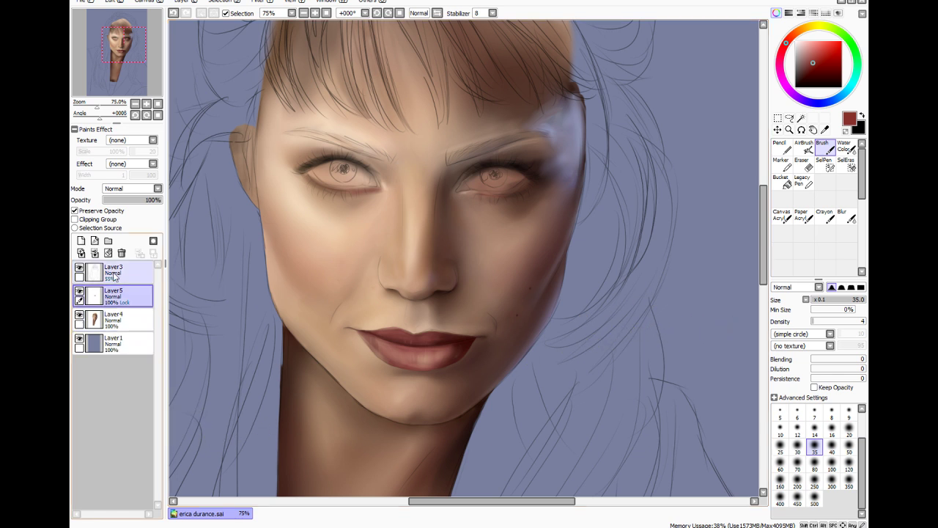
Shade the lips on Layer5 with a near-black red using the Brush at size 16, density 5
{"action": "key", "text": "ctrl+plus"}
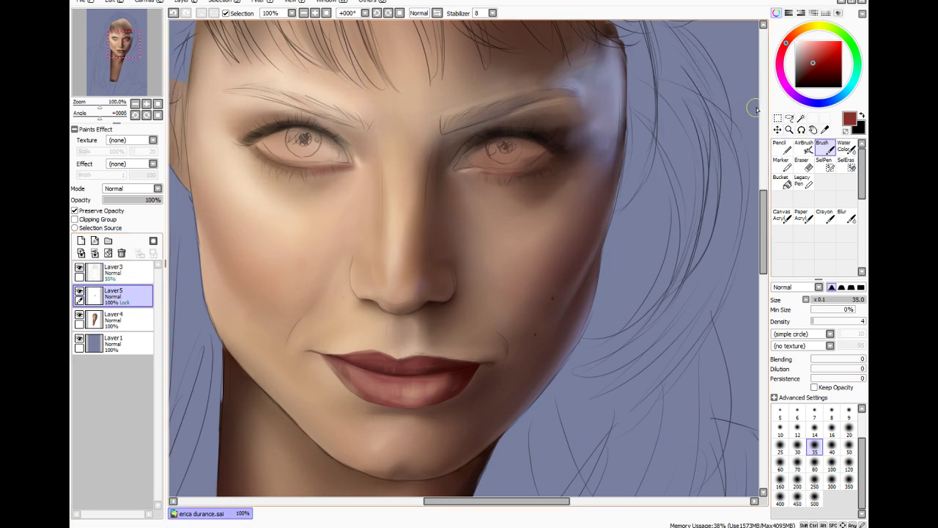
{"action": "left_click_drag", "start_coordinate": [763, 220], "coordinate": [764, 241]}
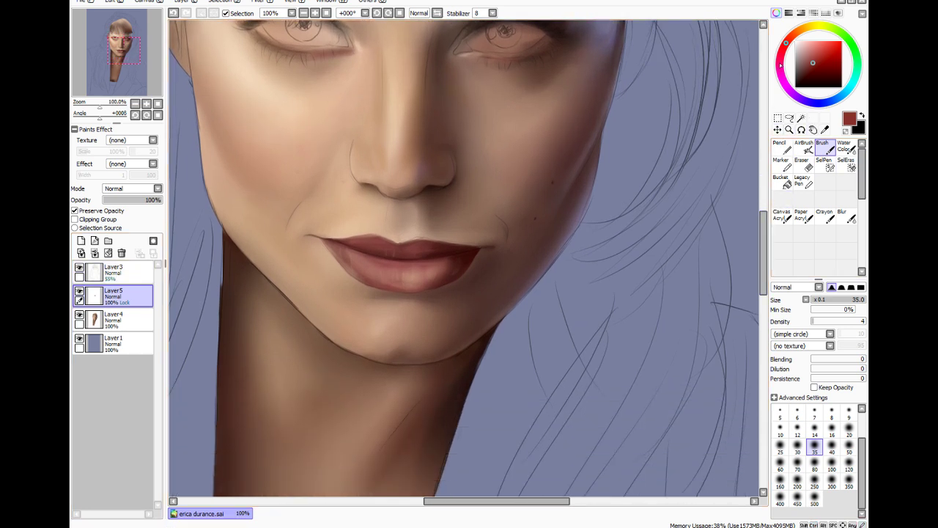
{"action": "left_click_drag", "start_coordinate": [809, 74], "coordinate": [804, 84]}
{"action": "scroll", "coordinate": [559, 218], "scroll_direction": "up", "scroll_amount": 1}
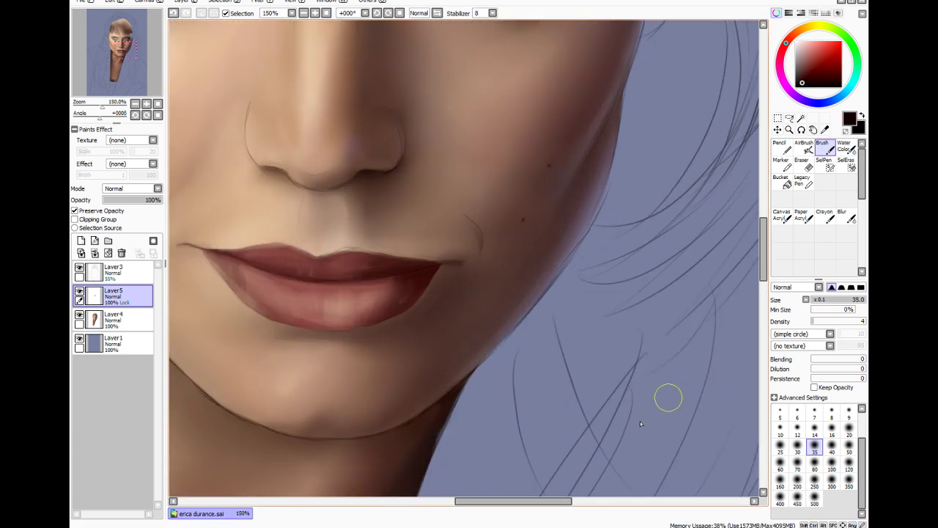
{"action": "left_click_drag", "start_coordinate": [567, 503], "coordinate": [547, 502]}
{"action": "left_click", "coordinate": [831, 428]}
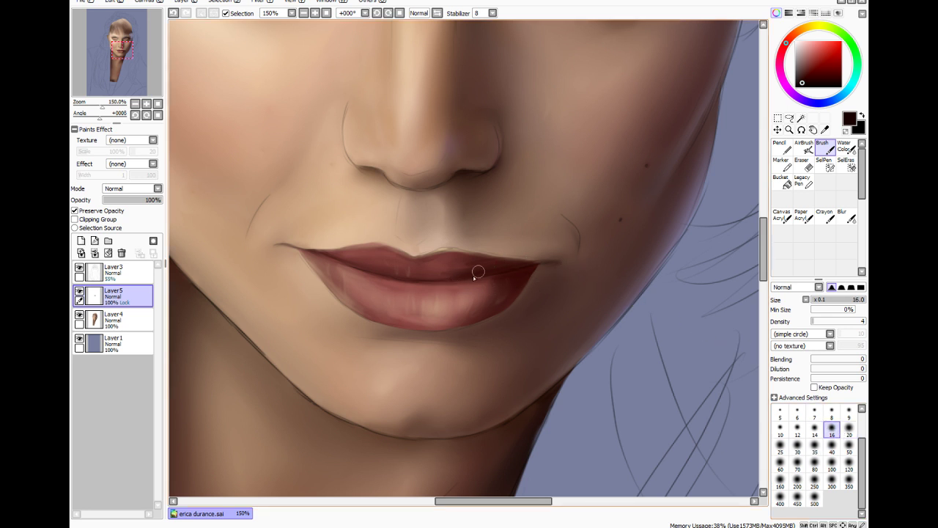
{"action": "left_click", "coordinate": [814, 322]}
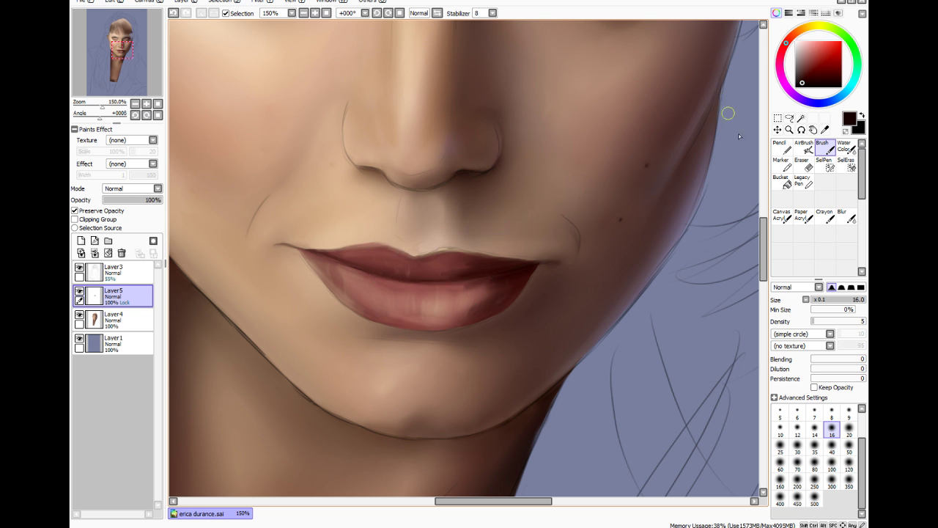
Paint fine pale pink highlight streaks on the lower lip with the Brush at size 9, density 9
{"action": "left_click", "coordinate": [804, 45]}
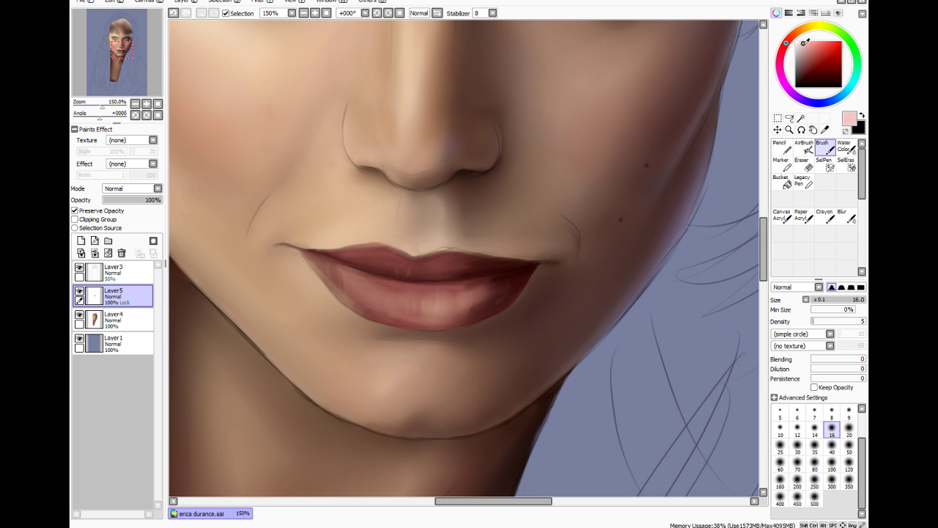
{"action": "left_click", "coordinate": [848, 412]}
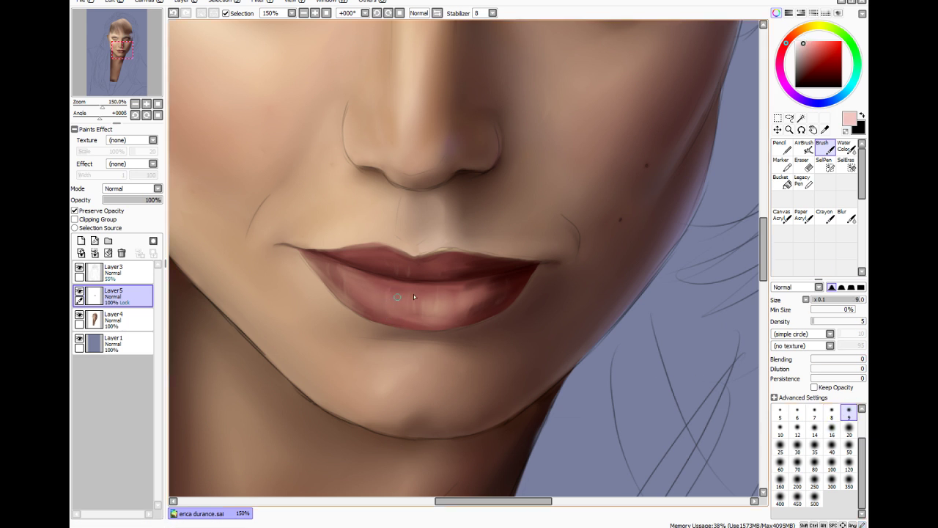
{"action": "left_click", "coordinate": [815, 321]}
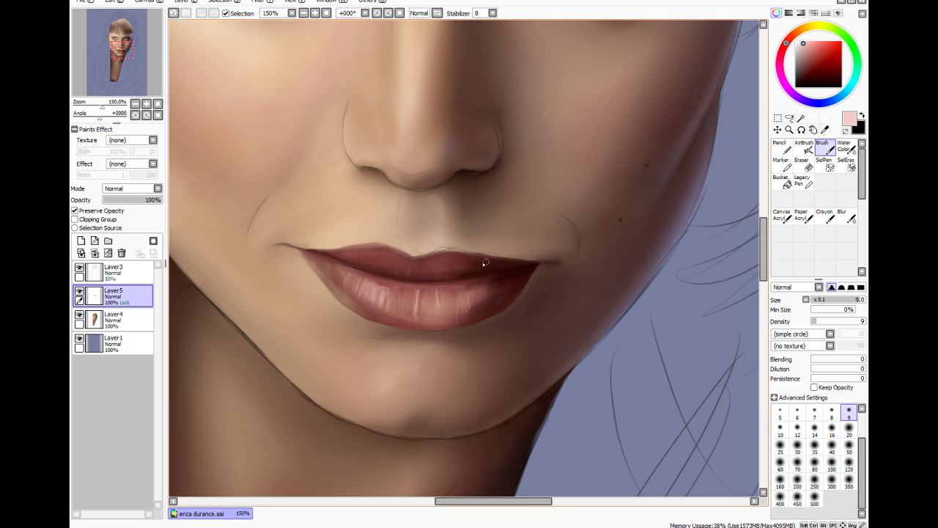
Sample the dark red-brown at the upper lip's edge and refine the lip shadows with the Brush at size 12, density 9
{"action": "left_click", "coordinate": [825, 129]}
{"action": "left_click", "coordinate": [483, 260]}
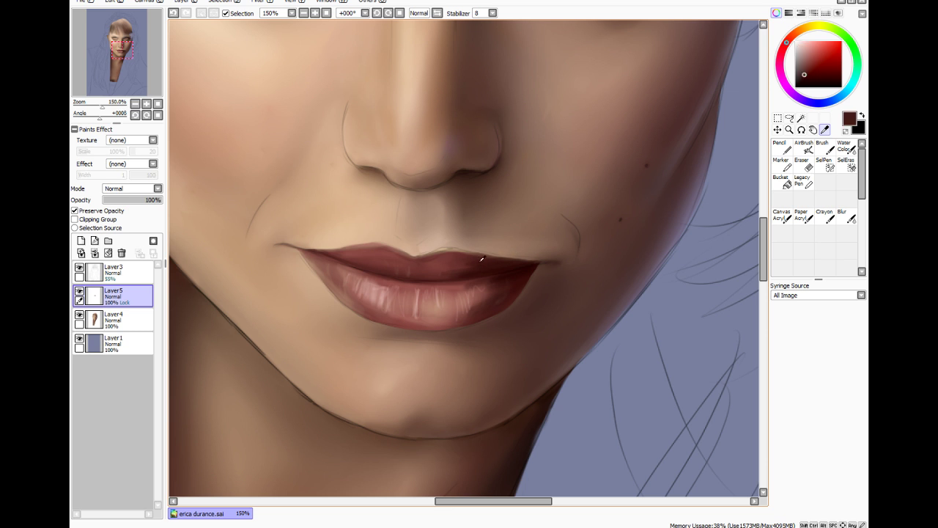
{"action": "left_click", "coordinate": [821, 144]}
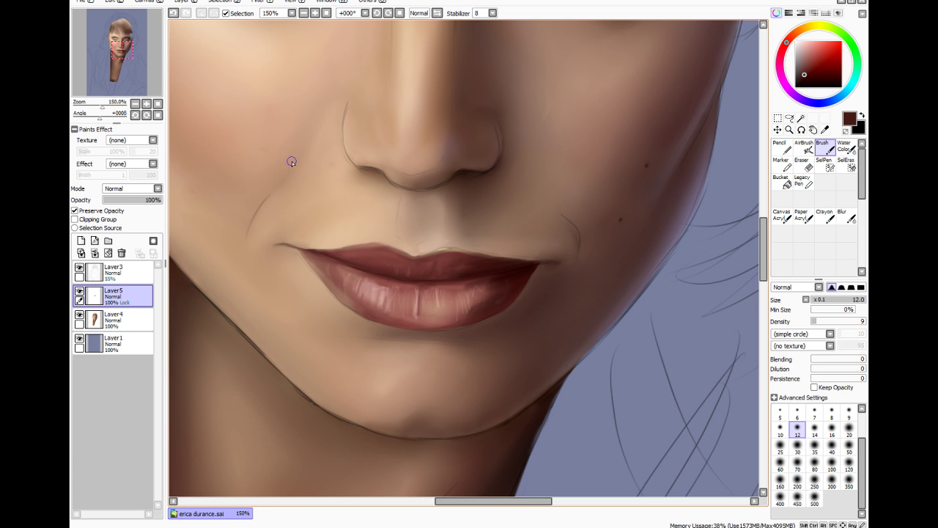
Touch up the lower lip's left edge with a sampled skin tone, then darken between its highlights with a sampled dark red-brown
{"action": "key", "text": "alt"}
{"action": "left_click", "coordinate": [310, 276]}
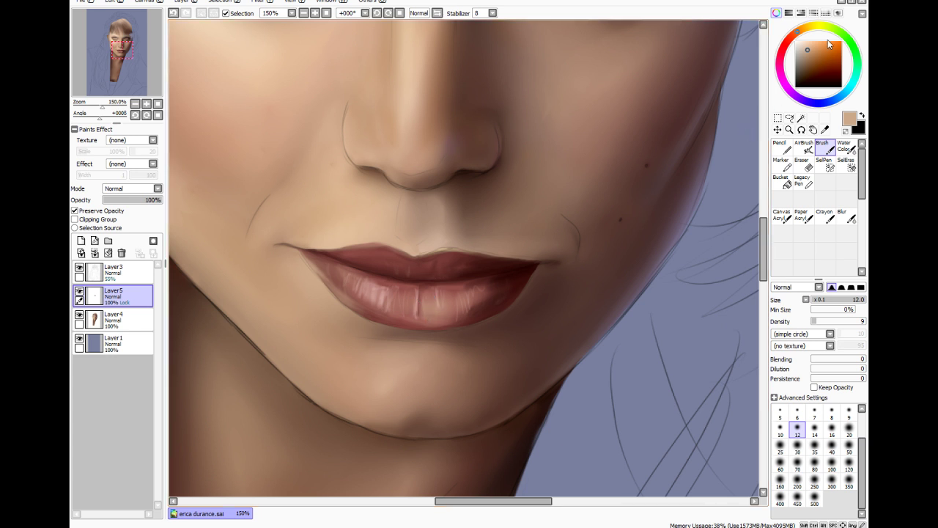
{"action": "left_click", "coordinate": [825, 130]}
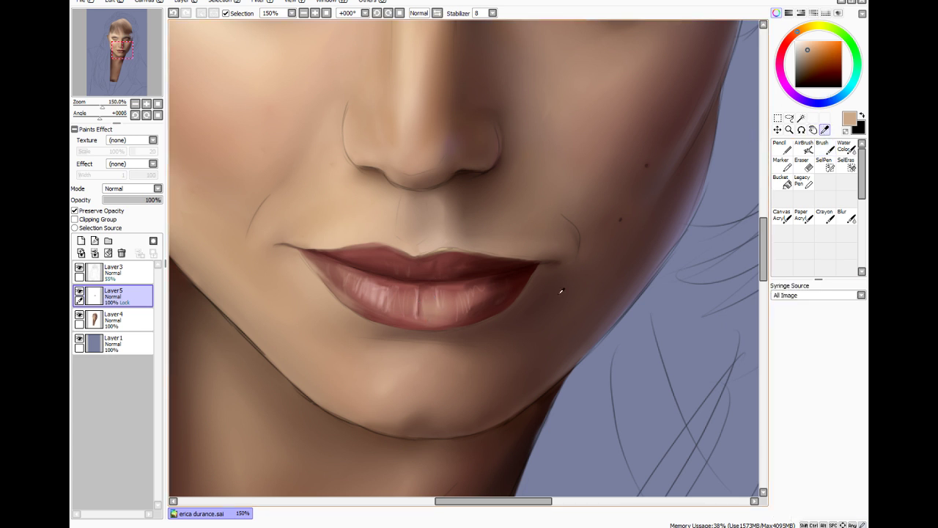
{"action": "left_click", "coordinate": [492, 293]}
{"action": "left_click", "coordinate": [823, 149]}
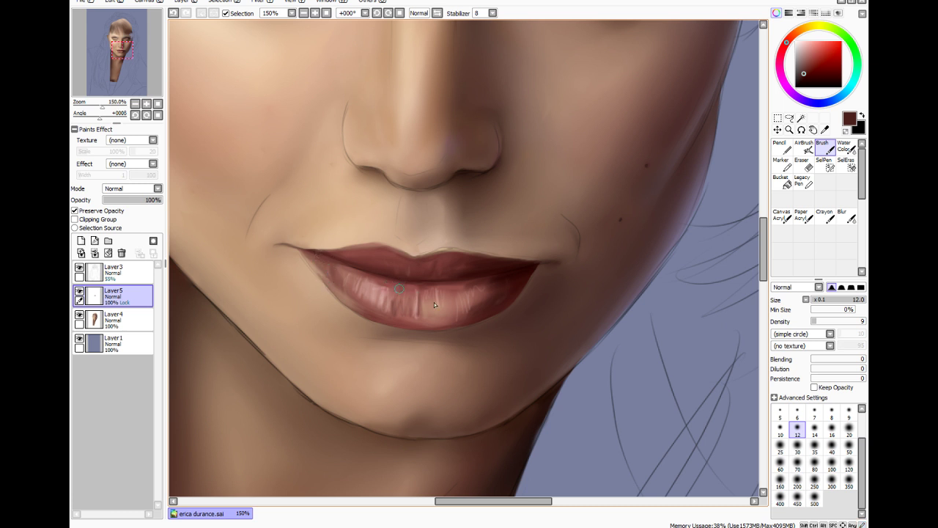
Sample the muted red from the lower lip and softly blend it over the lips with the Brush at size 35, density 5
{"action": "key", "text": "alt"}
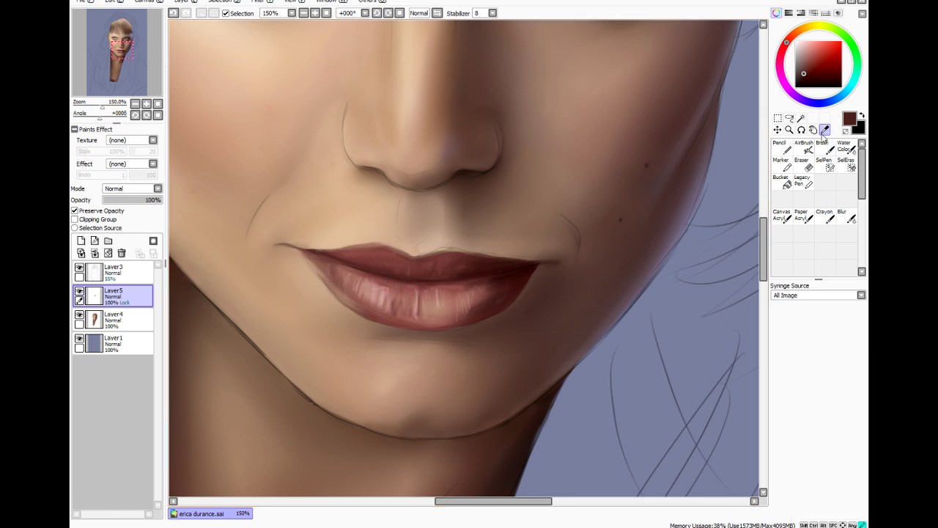
{"action": "left_click", "coordinate": [484, 292]}
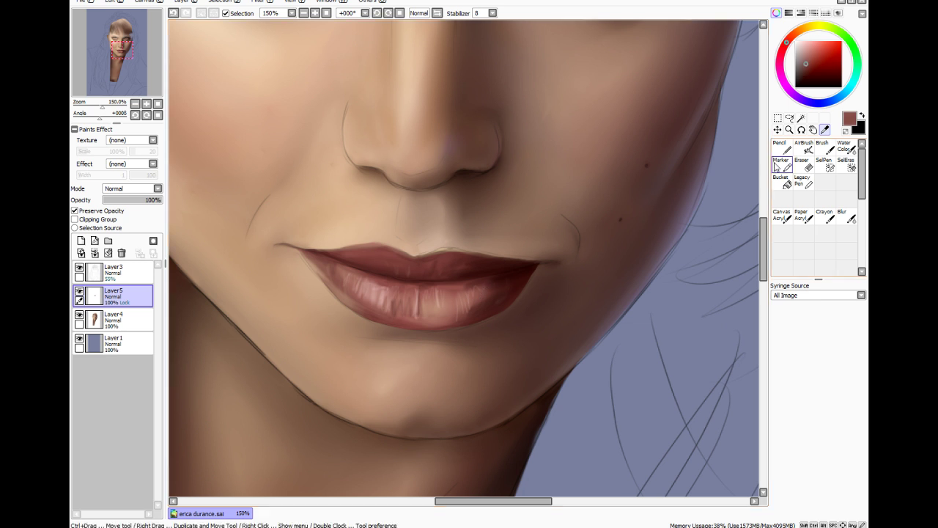
{"action": "left_click", "coordinate": [823, 148]}
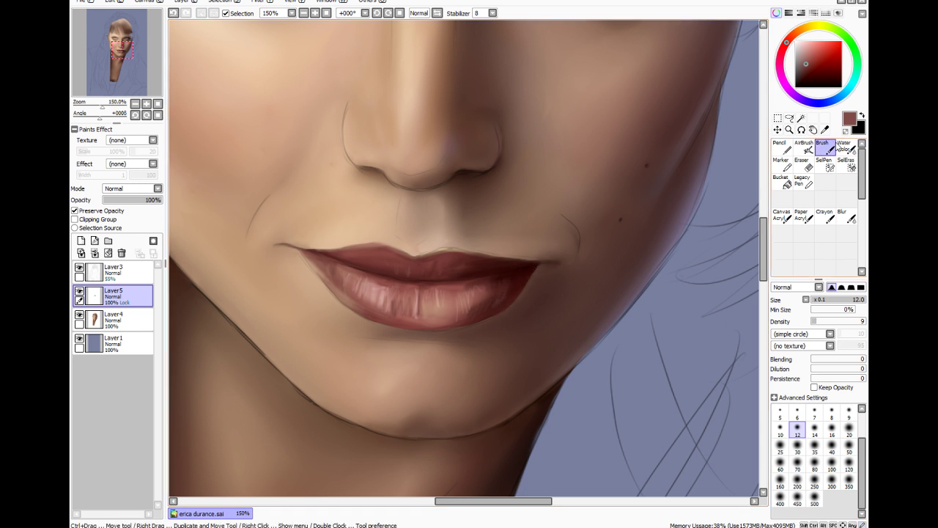
{"action": "left_click", "coordinate": [825, 129]}
{"action": "left_click", "coordinate": [825, 147]}
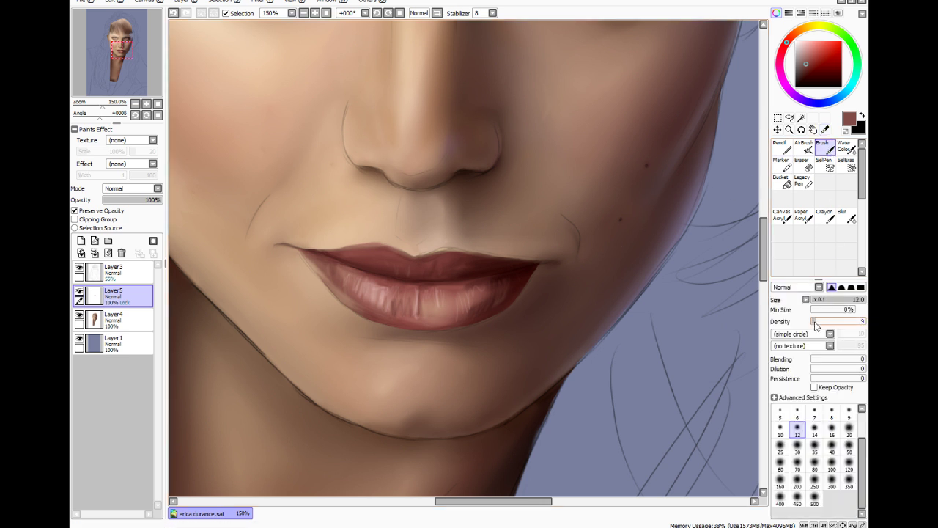
{"action": "left_click", "coordinate": [815, 445]}
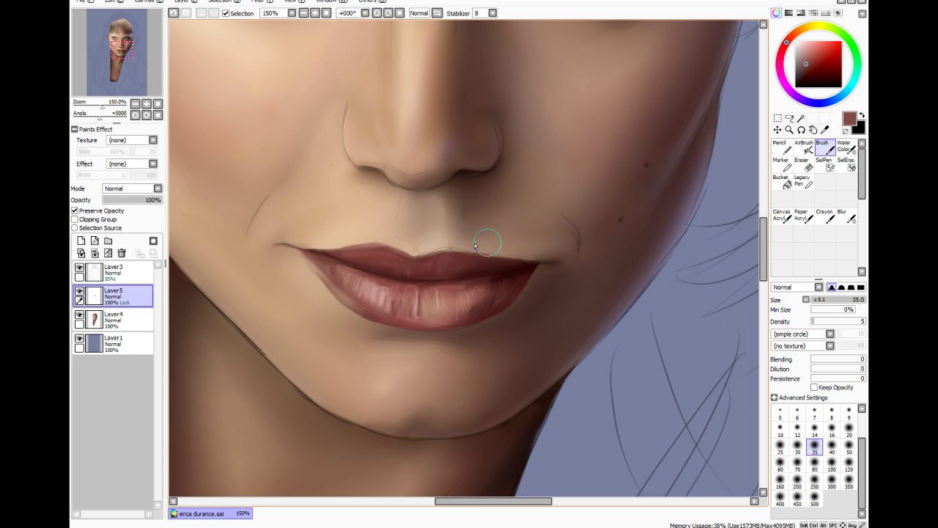
Sample the brown beside the right corner of the mouth and softly tone the lips with the Brush at size 35, density 5
{"action": "left_click", "coordinate": [813, 130]}
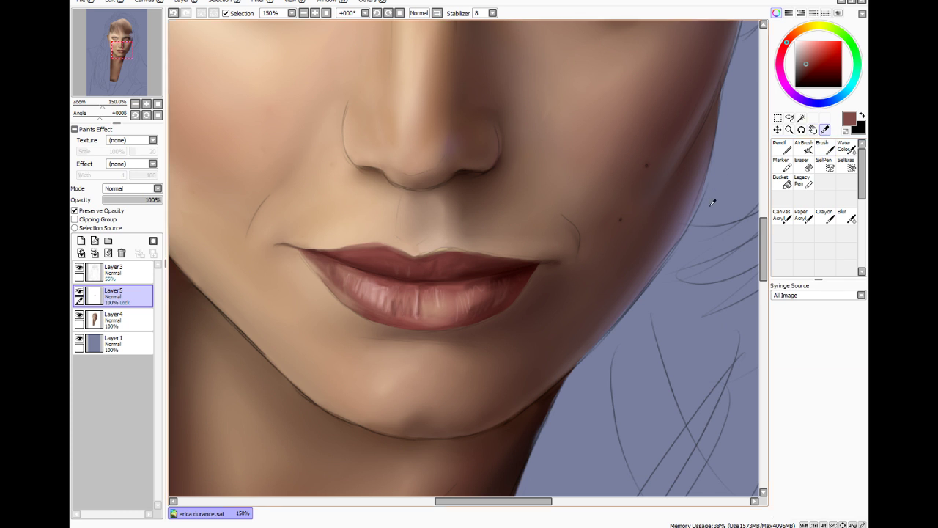
{"action": "left_click", "coordinate": [607, 265]}
{"action": "left_click", "coordinate": [823, 146]}
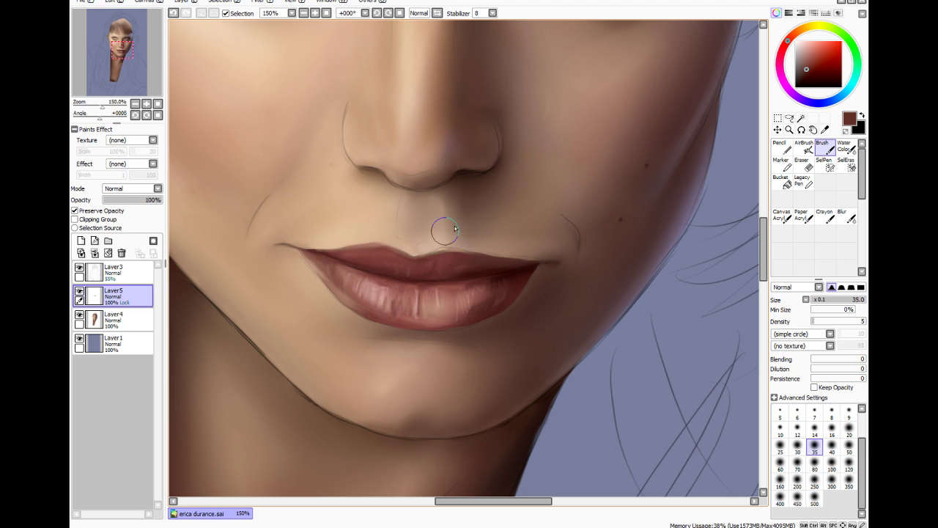
Sample the darkest red near the right lip corner and deepen the upper lip and mouth line with the Brush at size 35, density 5
{"action": "key", "text": "alt"}
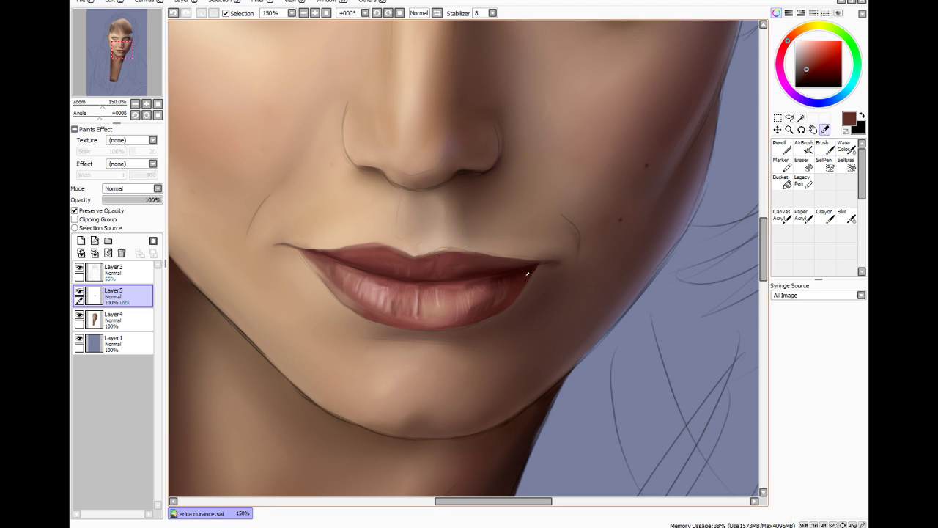
{"action": "left_click", "coordinate": [527, 274], "text": "alt"}
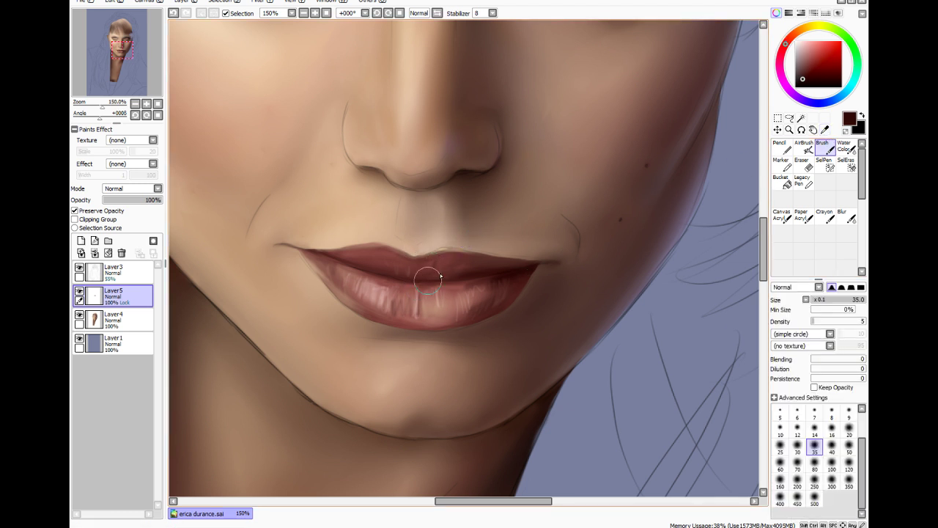
{"action": "mouse_move", "coordinate": [428, 280]}
{"action": "left_mouse_down"}
{"action": "mouse_move", "coordinate": [459, 259]}
{"action": "mouse_move", "coordinate": [435, 268]}
{"action": "mouse_move", "coordinate": [411, 260]}
{"action": "mouse_move", "coordinate": [436, 269]}
{"action": "mouse_move", "coordinate": [418, 270]}
{"action": "mouse_move", "coordinate": [423, 276]}
{"action": "mouse_move", "coordinate": [494, 256]}
{"action": "mouse_move", "coordinate": [538, 261]}
{"action": "left_mouse_up"}
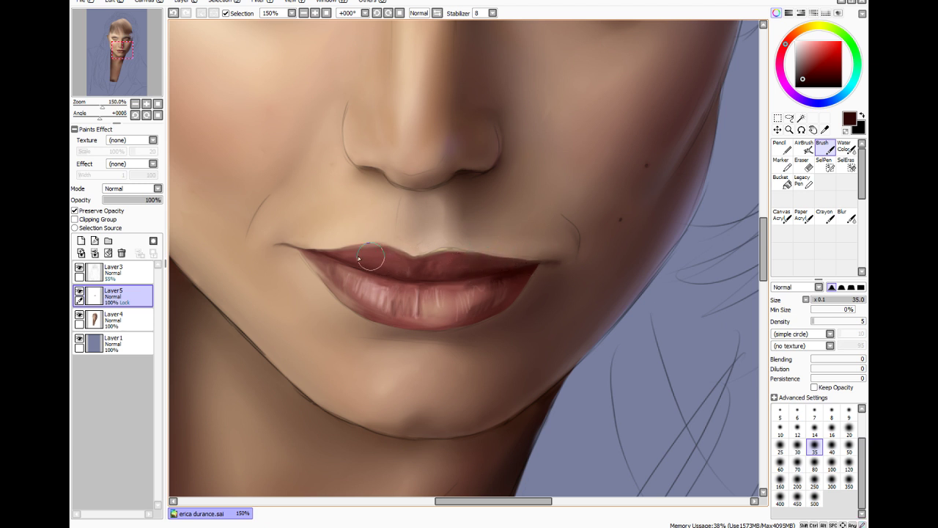
{"action": "mouse_move", "coordinate": [371, 257]}
{"action": "left_mouse_down"}
{"action": "mouse_move", "coordinate": [336, 260]}
{"action": "mouse_move", "coordinate": [354, 244]}
{"action": "left_mouse_up"}
Shift the lips on Layer5 to a more saturated red with a colour adjustment filter
{"action": "left_click", "coordinate": [824, 131]}
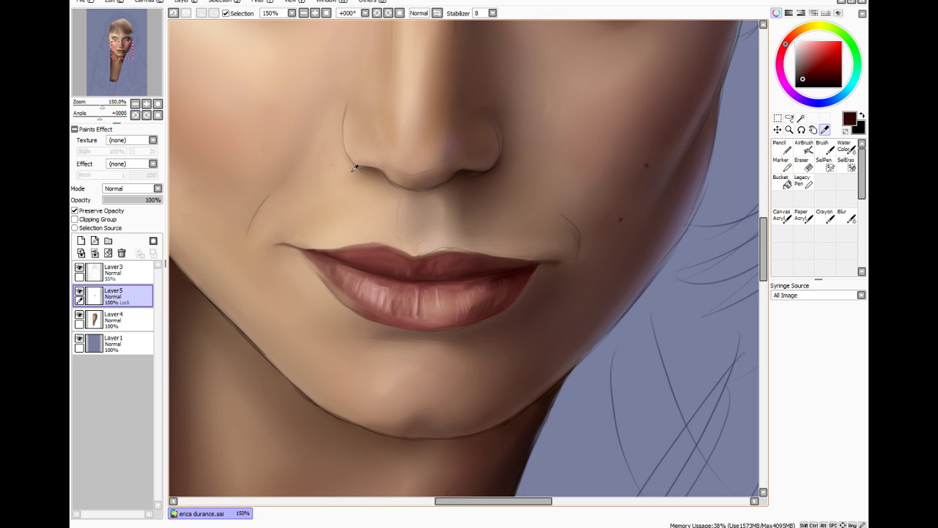
{"action": "key", "text": "ctrl+minus"}
{"action": "key", "text": "ctrl+minus"}
{"action": "key", "text": "ctrl+minus"}
{"action": "key", "text": "ctrl+minus"}
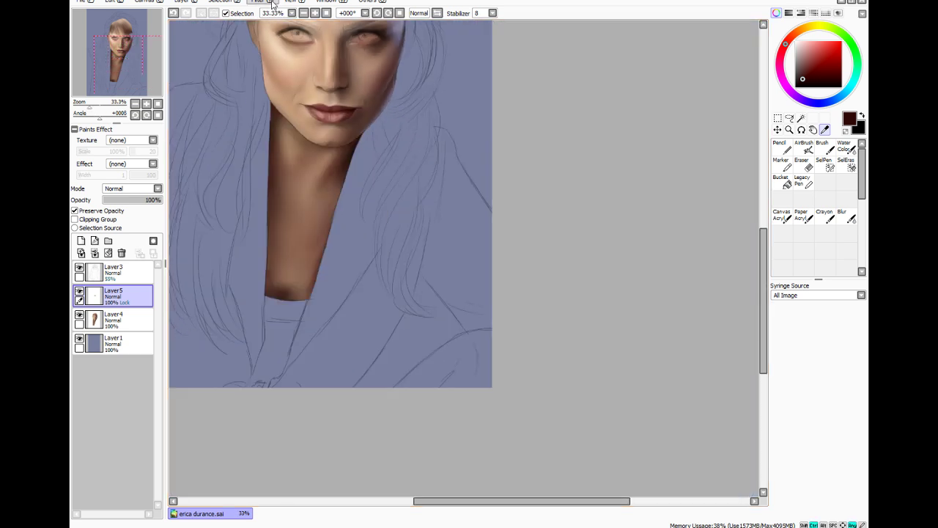
{"action": "key", "text": "ctrl+plus"}
{"action": "key", "text": "ctrl+plus"}
{"action": "key", "text": "ctrl+plus"}
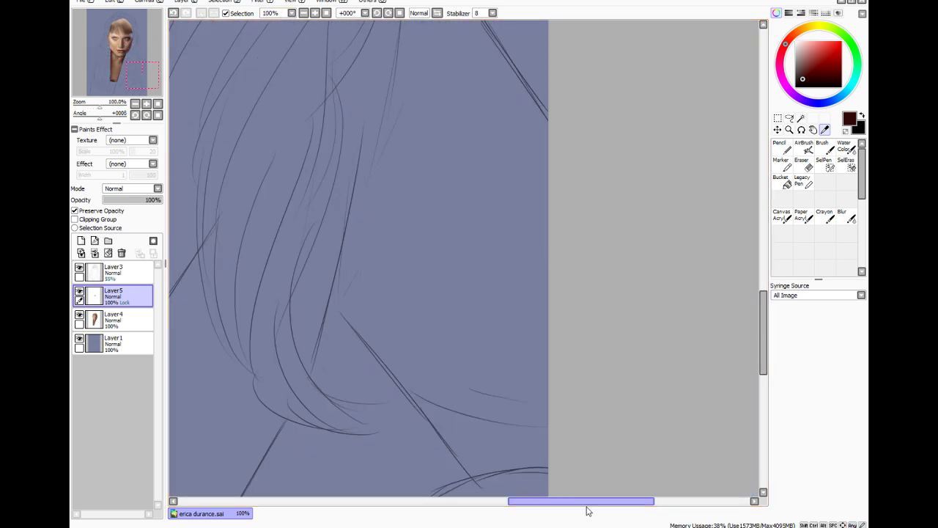
{"action": "left_click_drag", "start_coordinate": [547, 503], "coordinate": [412, 519]}
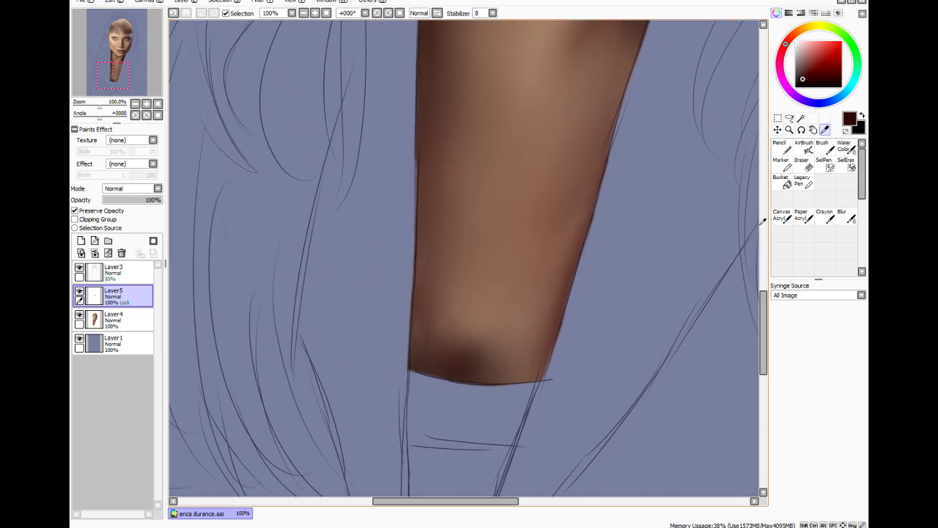
{"action": "left_click_drag", "start_coordinate": [764, 305], "coordinate": [774, 214]}
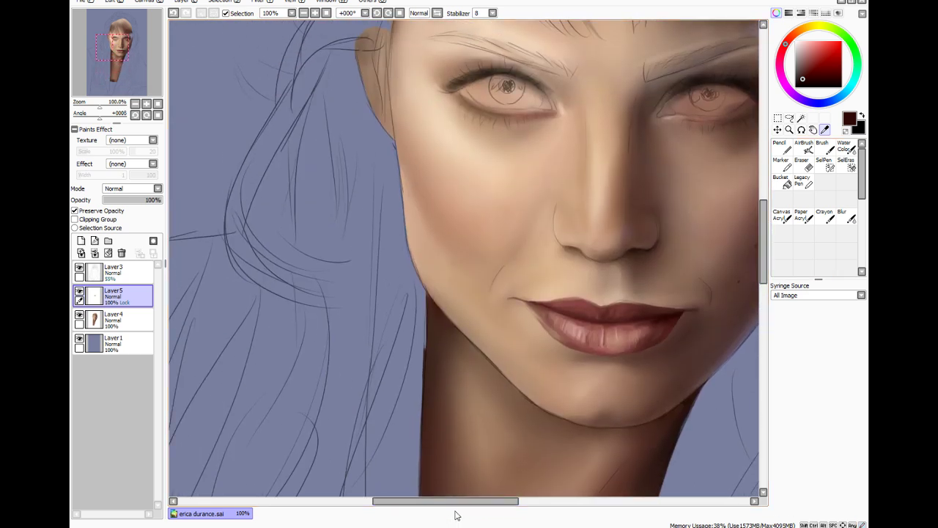
{"action": "left_click_drag", "start_coordinate": [455, 515], "coordinate": [489, 509]}
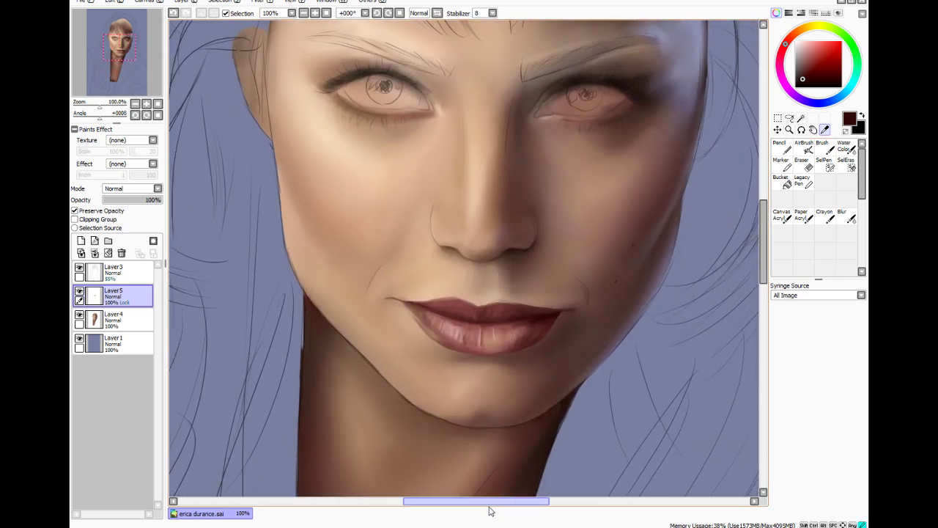
{"action": "left_click", "coordinate": [271, 23]}
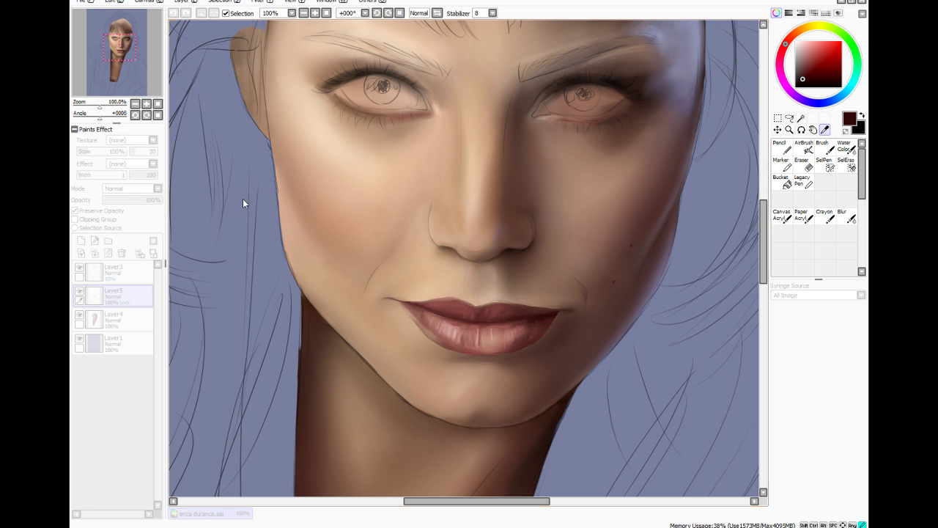
{"action": "left_click", "coordinate": [269, 226]}
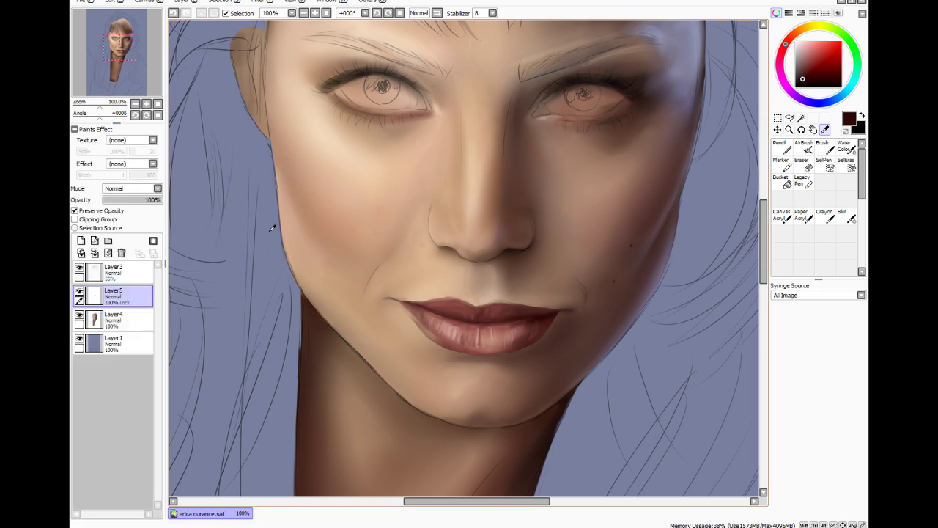
{"action": "left_click", "coordinate": [265, 3]}
{"action": "left_click", "coordinate": [271, 20]}
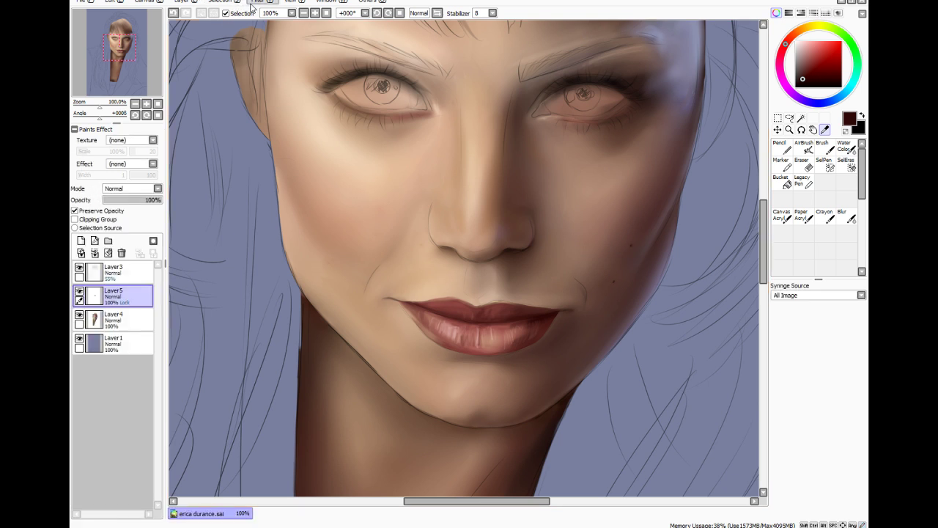
Sample the muted red from the lower lip, lighten it and softly highlight the lower lip with the Brush at size 14, density 5
{"action": "key", "text": "ctrl+plus"}
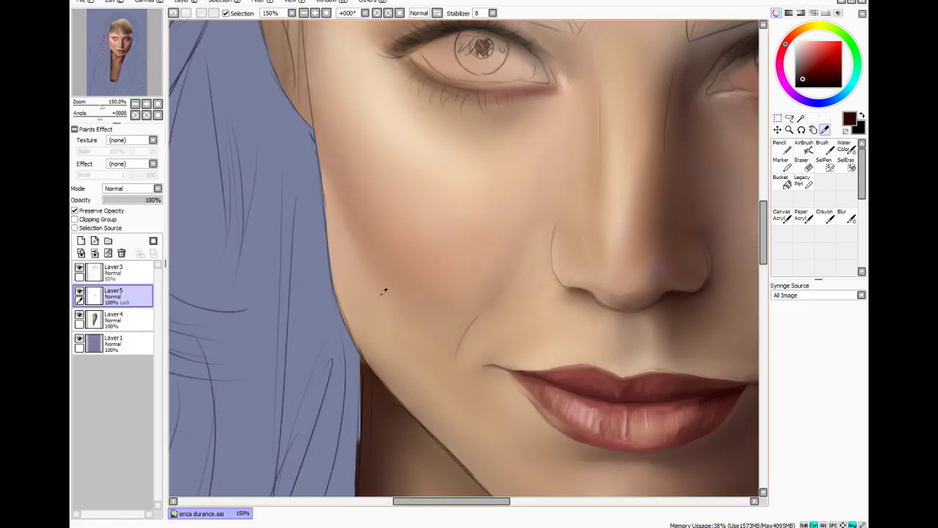
{"action": "left_click_drag", "start_coordinate": [489, 503], "coordinate": [524, 507]}
{"action": "scroll", "coordinate": [550, 482], "scroll_direction": "up", "scroll_amount": 1}
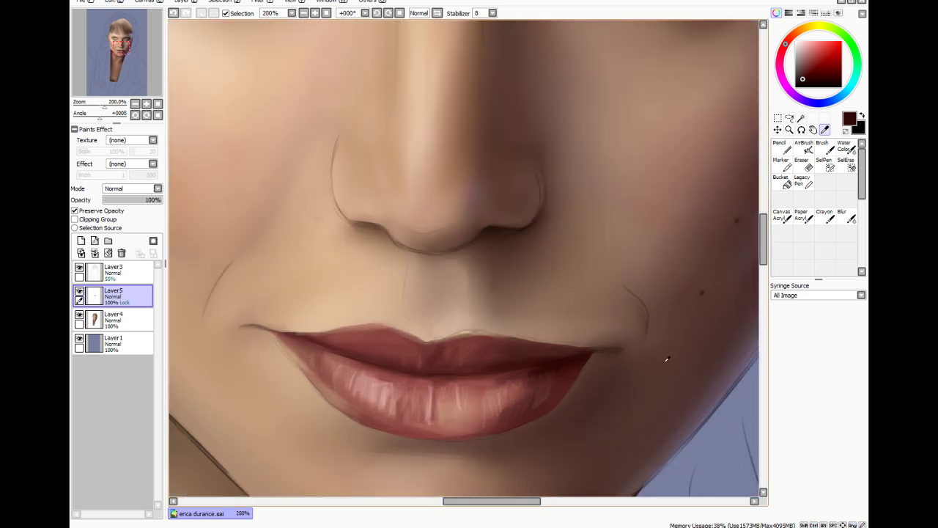
{"action": "left_click", "coordinate": [825, 130]}
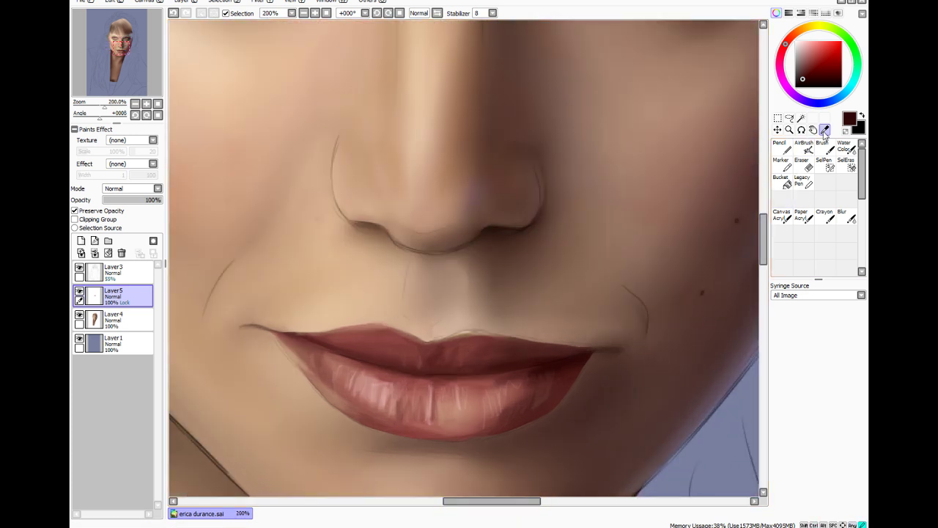
{"action": "left_click", "coordinate": [456, 427], "text": "alt"}
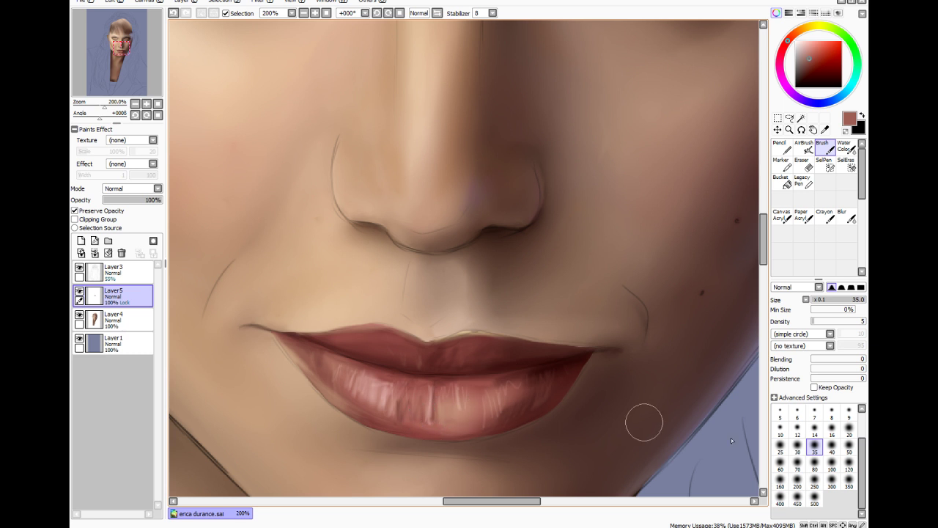
{"action": "left_click", "coordinate": [815, 428]}
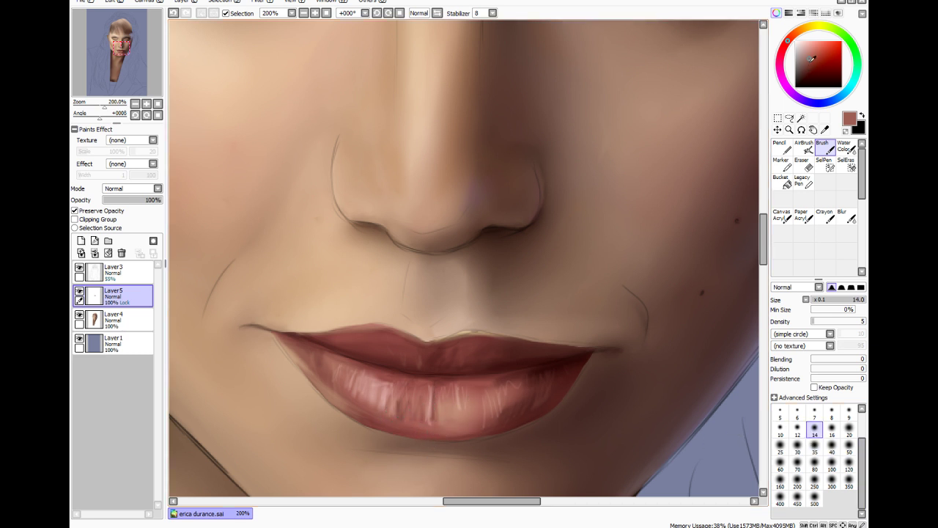
{"action": "left_click_drag", "start_coordinate": [812, 59], "coordinate": [809, 51]}
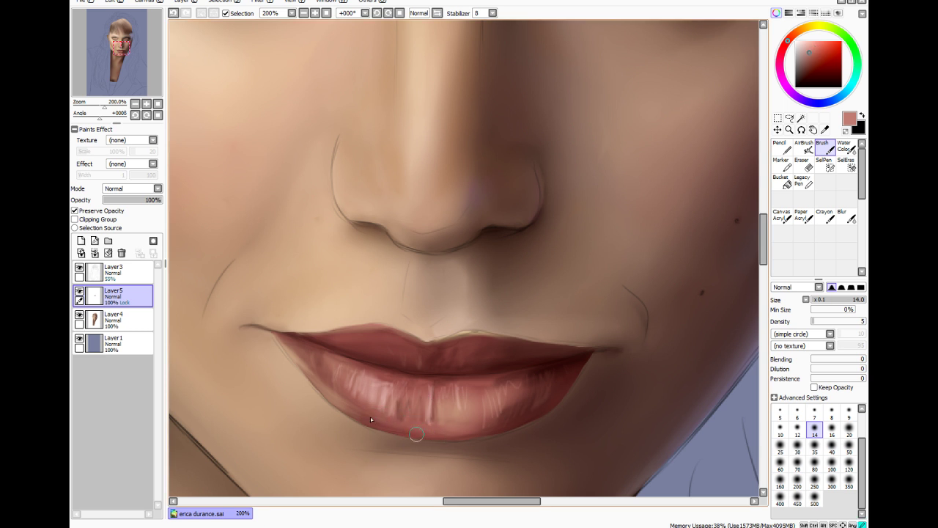
Deepen the lip shading and mouth line with a dark red and black, using the Brush at size 14, density 5
{"action": "left_click", "coordinate": [826, 131]}
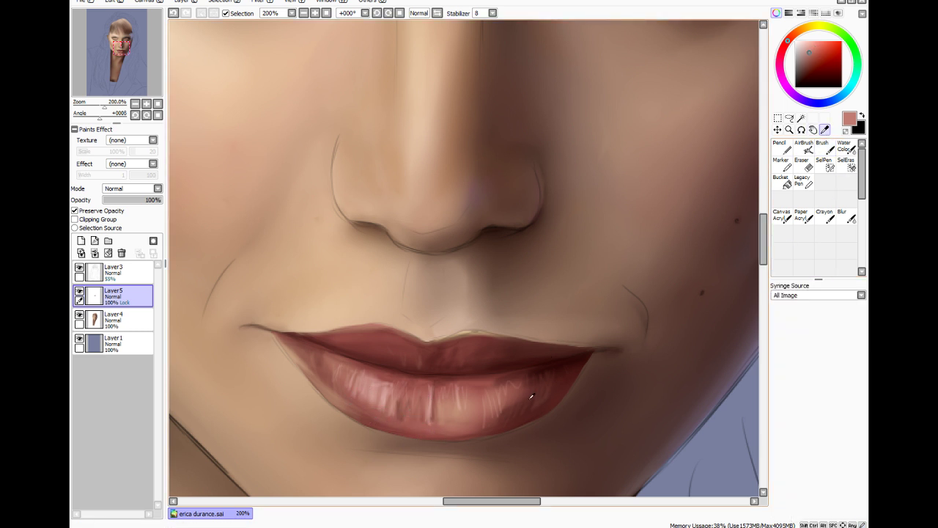
{"action": "left_click", "coordinate": [511, 422]}
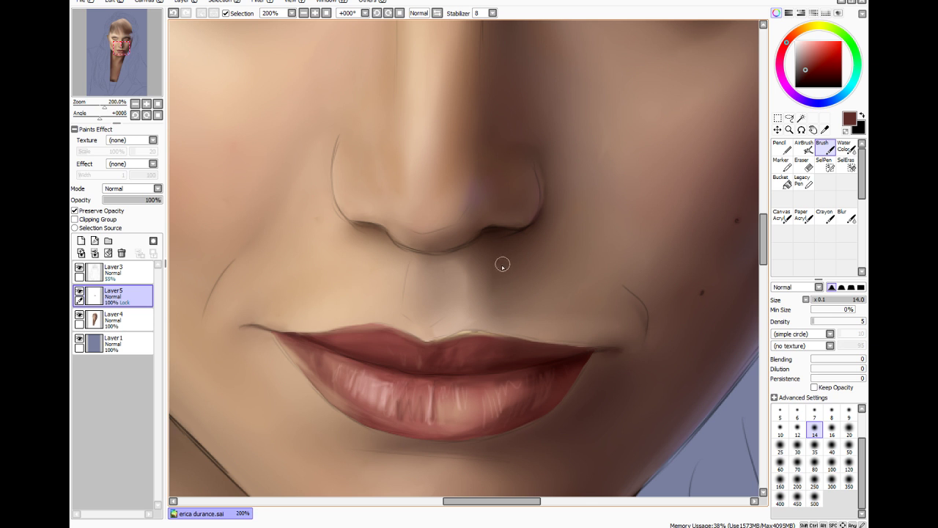
{"action": "left_click", "coordinate": [796, 87]}
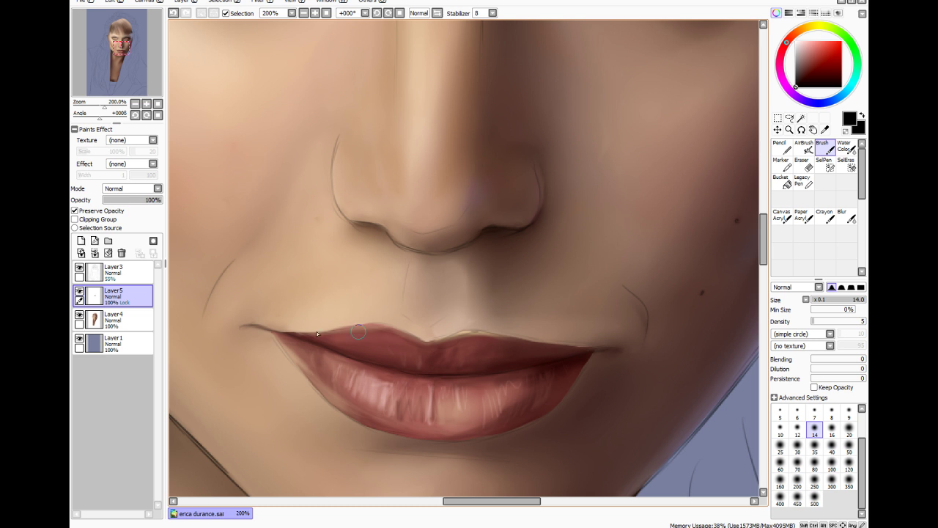
{"action": "left_click", "coordinate": [80, 291]}
{"action": "left_click", "coordinate": [80, 291]}
Soften the upper lip's edge with Blur at size 16, density 100, and smooth the lower lip's highlights at density 45
{"action": "left_click", "coordinate": [845, 216]}
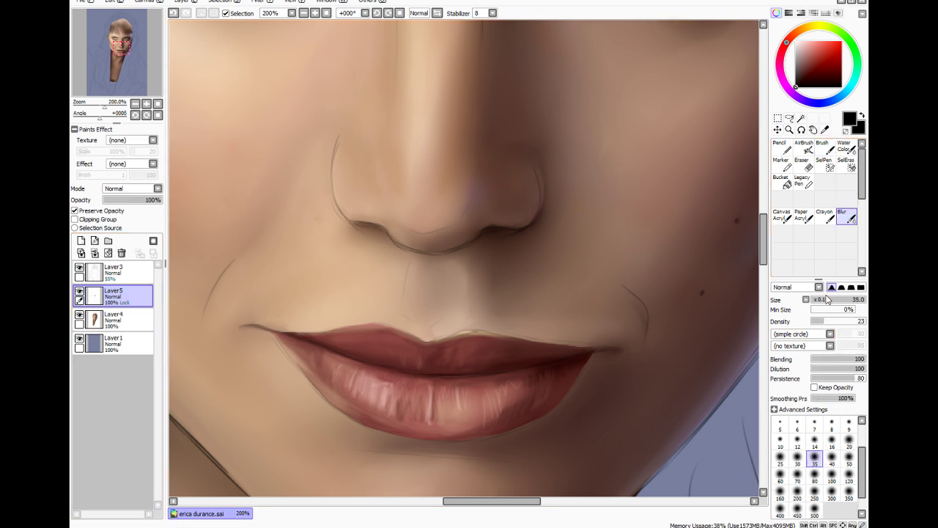
{"action": "left_click", "coordinate": [834, 441]}
{"action": "left_click_drag", "start_coordinate": [834, 321], "coordinate": [868, 331]}
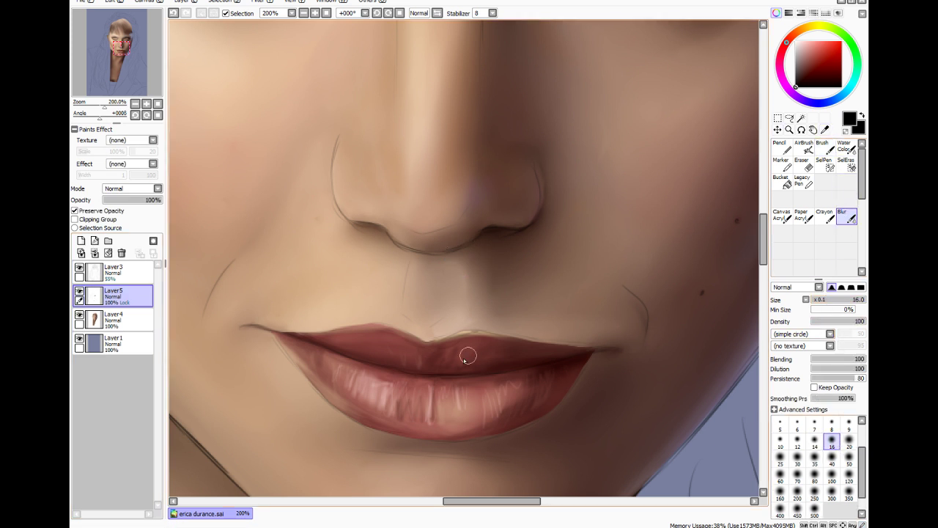
{"action": "mouse_move", "coordinate": [461, 335]}
{"action": "left_mouse_down"}
{"action": "mouse_move", "coordinate": [521, 336]}
{"action": "mouse_move", "coordinate": [453, 338]}
{"action": "left_mouse_up"}
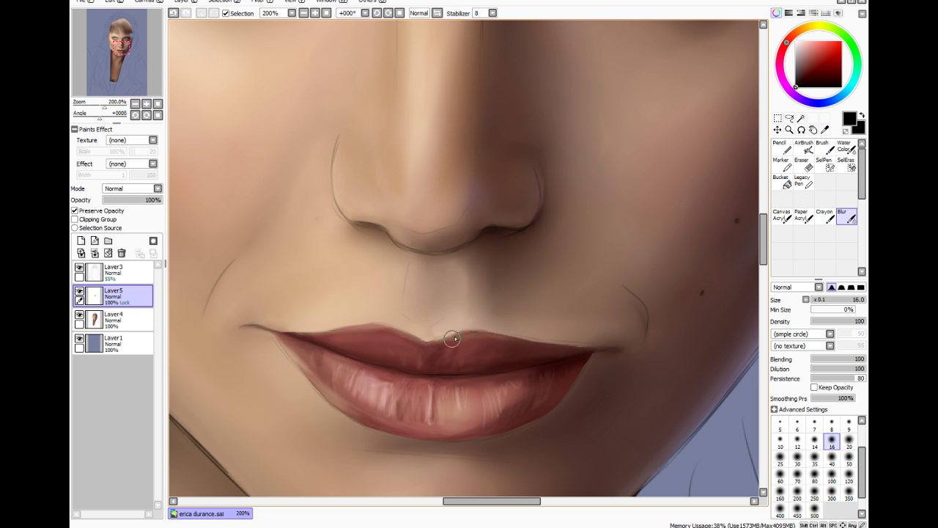
{"action": "left_click_drag", "start_coordinate": [379, 327], "coordinate": [466, 352]}
{"action": "left_click", "coordinate": [836, 321]}
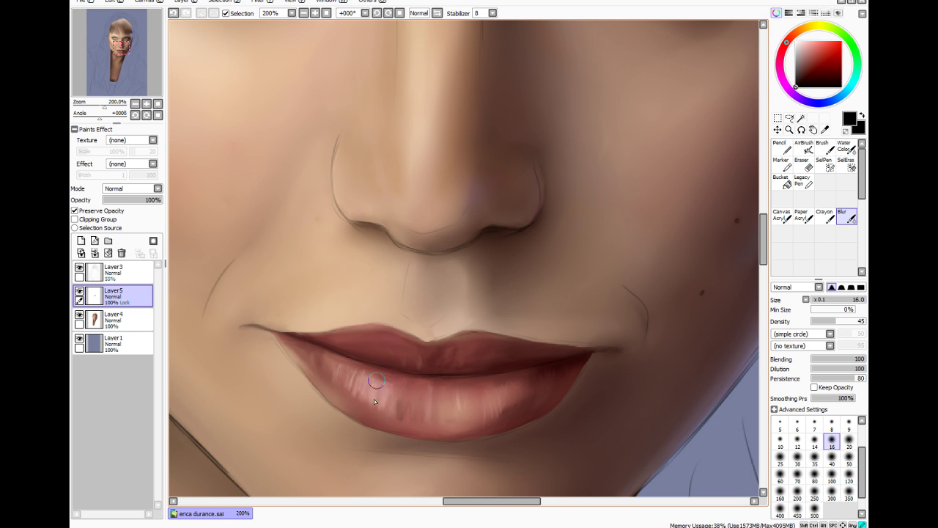
Redraw the fine vertical creases at the centre of the lower lip with the Water Color brush at size 9, density 61
{"action": "left_click", "coordinate": [846, 147]}
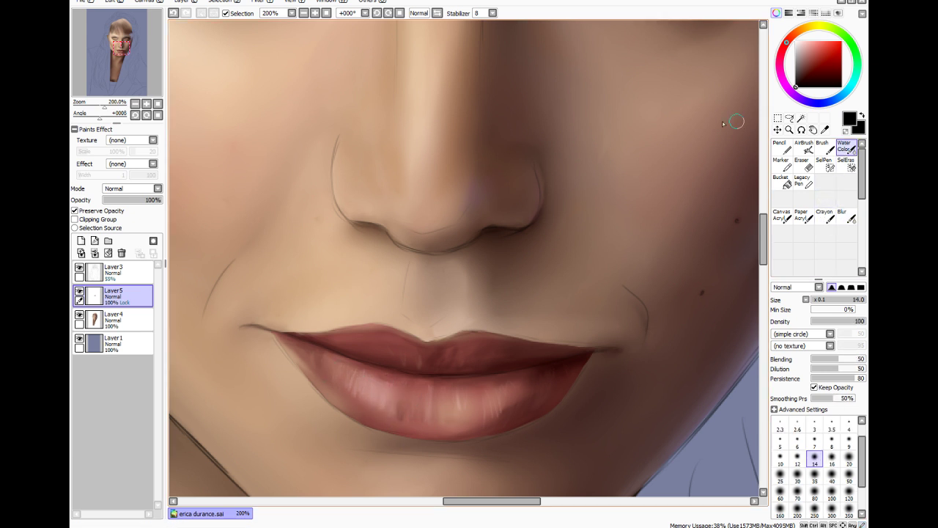
{"action": "left_click", "coordinate": [848, 441]}
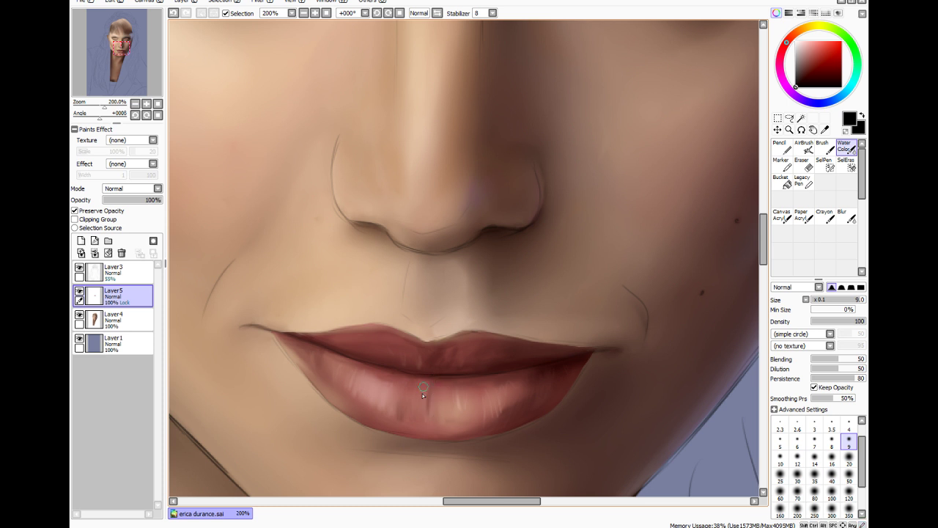
{"action": "key", "text": "ctrl+z"}
{"action": "left_click_drag", "start_coordinate": [430, 373], "coordinate": [428, 409]}
{"action": "key", "text": "ctrl+z"}
{"action": "left_click", "coordinate": [844, 322]}
{"action": "left_click_drag", "start_coordinate": [430, 375], "coordinate": [429, 390]}
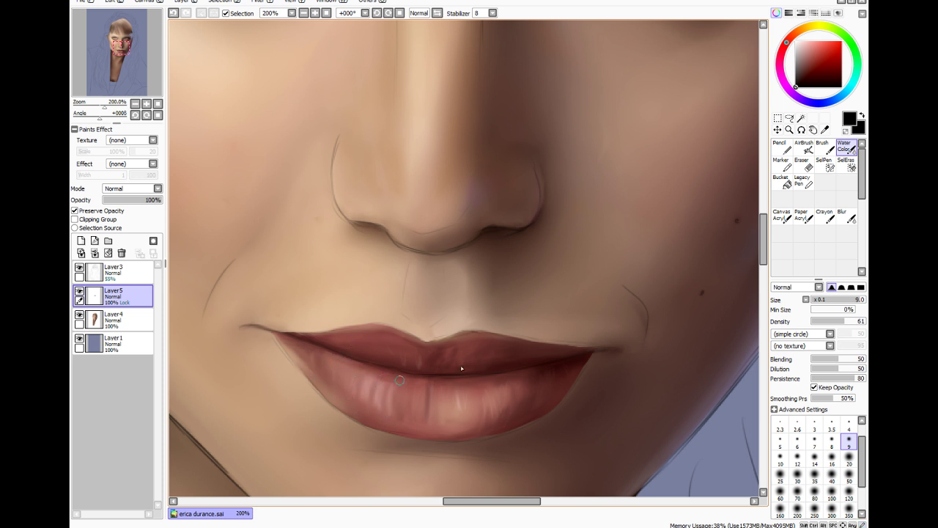
Sample the skin tone beside the lower lip, lighten it and paint a thin light rim around the lips with the Brush at size 5
{"action": "left_click", "coordinate": [825, 129]}
{"action": "left_click", "coordinate": [279, 388]}
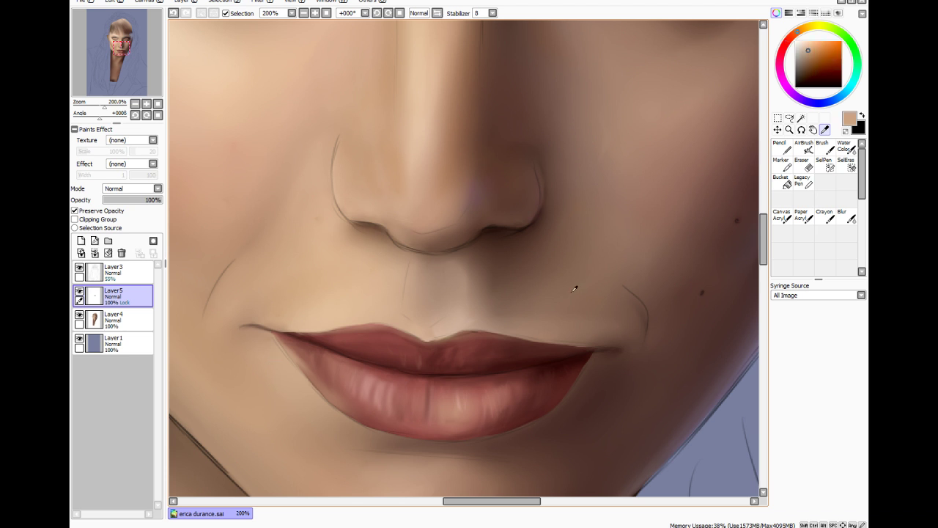
{"action": "left_click", "coordinate": [822, 146]}
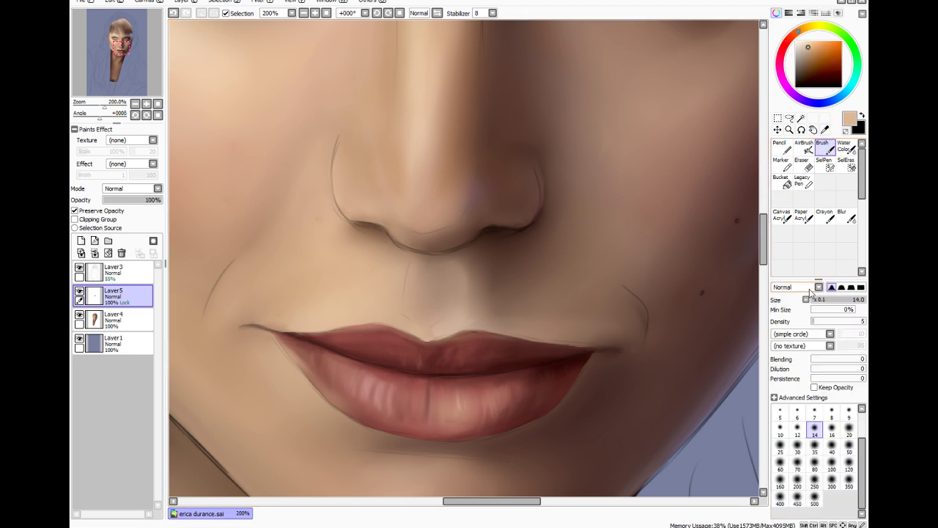
{"action": "left_click", "coordinate": [780, 413]}
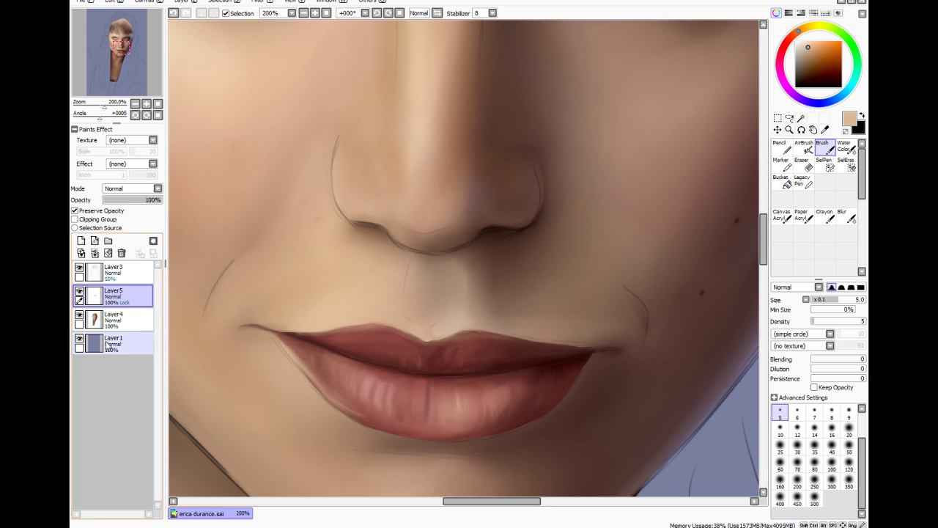
Compare the portrait with and without the sketch lines, leave Layer3 hidden and save the file
{"action": "left_click", "coordinate": [80, 267]}
{"action": "left_click", "coordinate": [80, 268]}
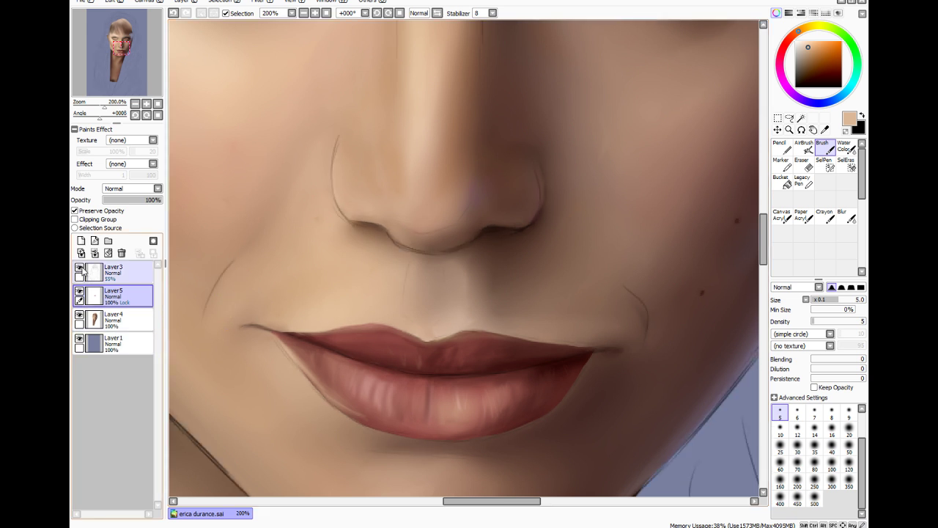
{"action": "left_click", "coordinate": [80, 270]}
{"action": "left_click", "coordinate": [80, 268]}
{"action": "left_click", "coordinate": [79, 268]}
{"action": "left_click", "coordinate": [79, 269]}
{"action": "left_click", "coordinate": [79, 269]}
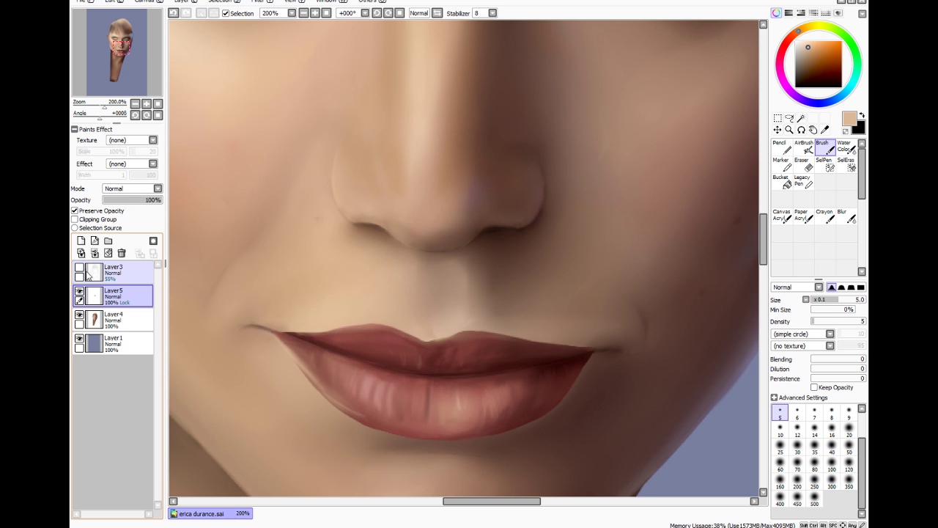
{"action": "key", "text": "ctrl+s"}
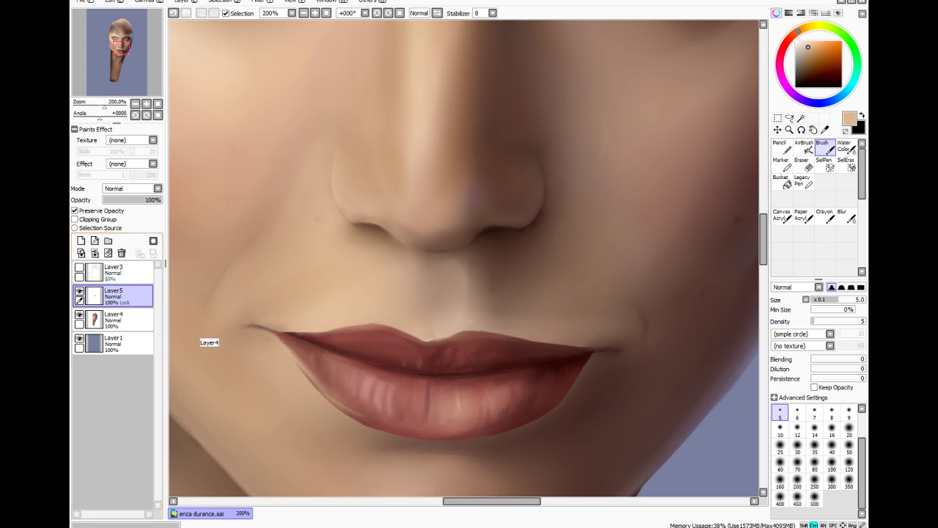
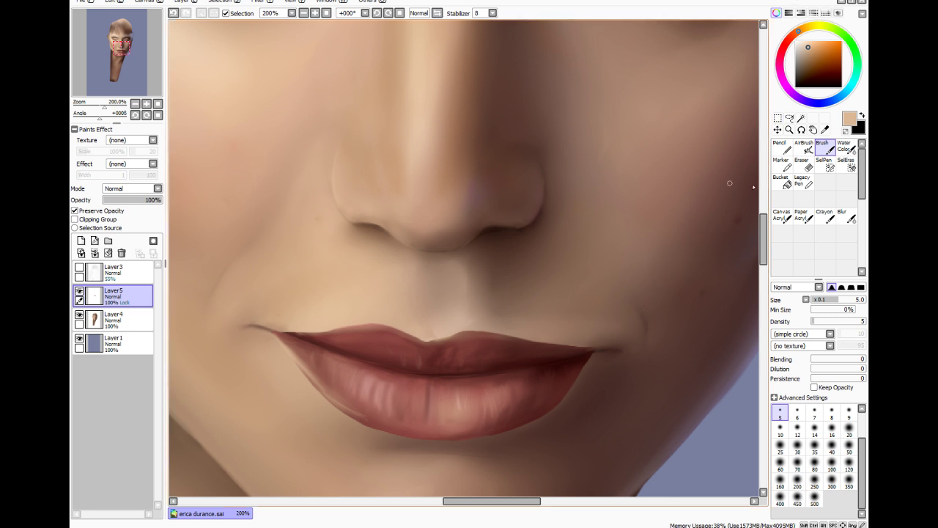
Smooth the lower lip's edge with Blur at size 4.8, density 100, and merge Layer5 down into Layer4
{"action": "left_click", "coordinate": [847, 218]}
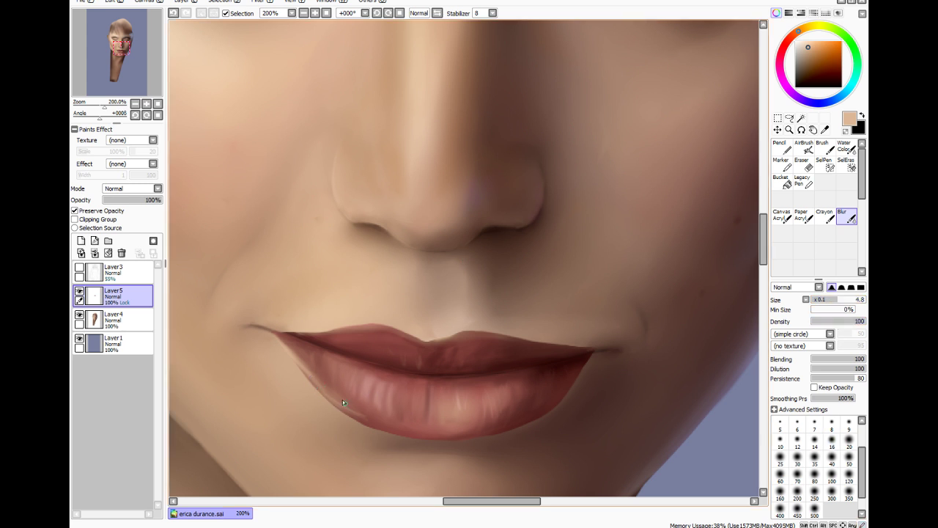
{"action": "mouse_move", "coordinate": [335, 401]}
{"action": "left_mouse_down"}
{"action": "mouse_move", "coordinate": [364, 423]}
{"action": "mouse_move", "coordinate": [316, 368]}
{"action": "mouse_move", "coordinate": [358, 419]}
{"action": "left_mouse_up"}
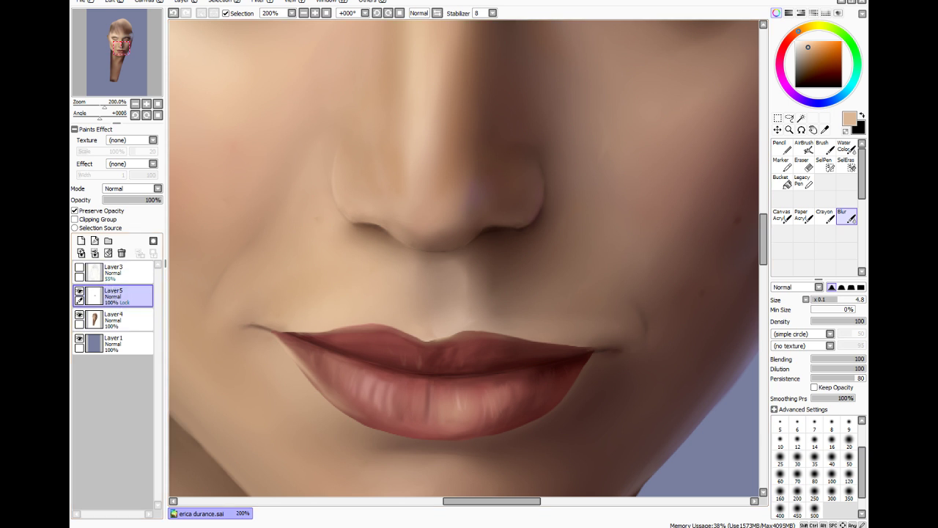
{"action": "key", "text": "ctrl+e"}
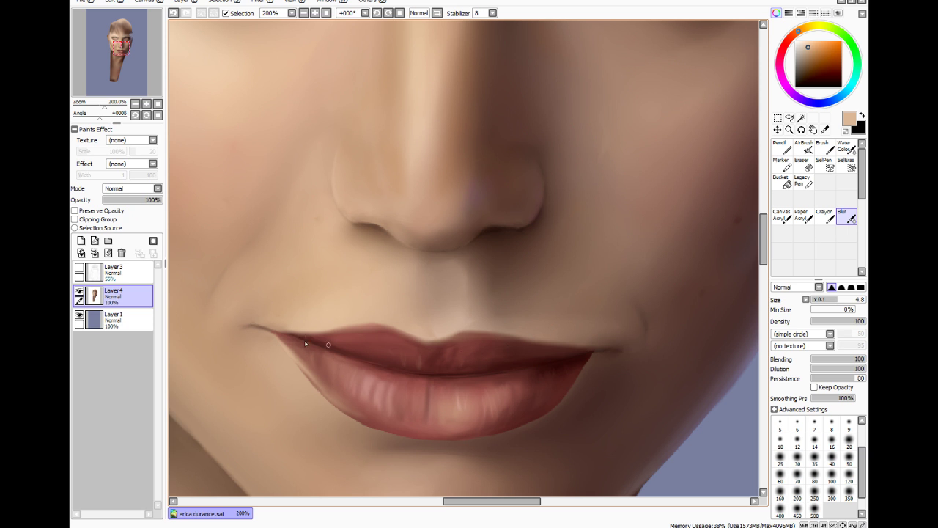
Sample the upper lip's red, lighten it, softly tint the lip edges with the Brush at size 7.3 and blend them with Blur
{"action": "left_click", "coordinate": [825, 129]}
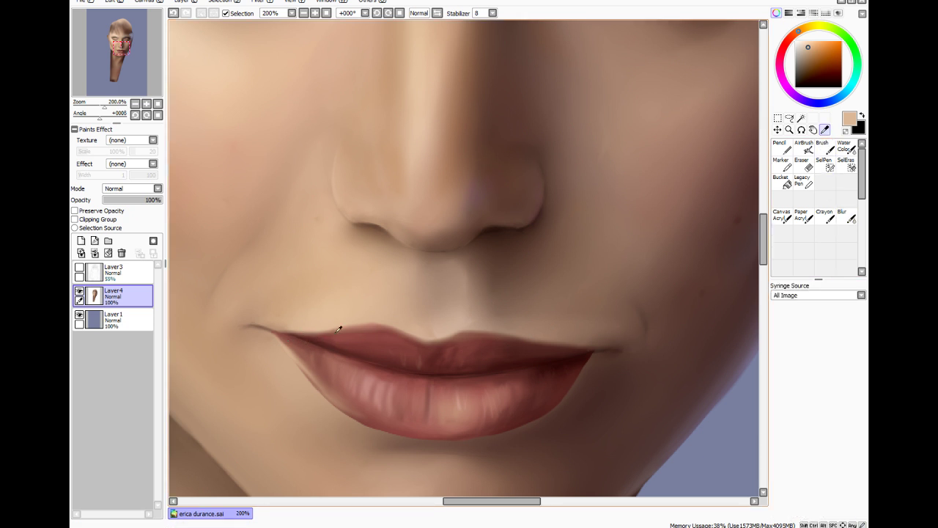
{"action": "left_click", "coordinate": [359, 331]}
{"action": "left_click", "coordinate": [823, 146]}
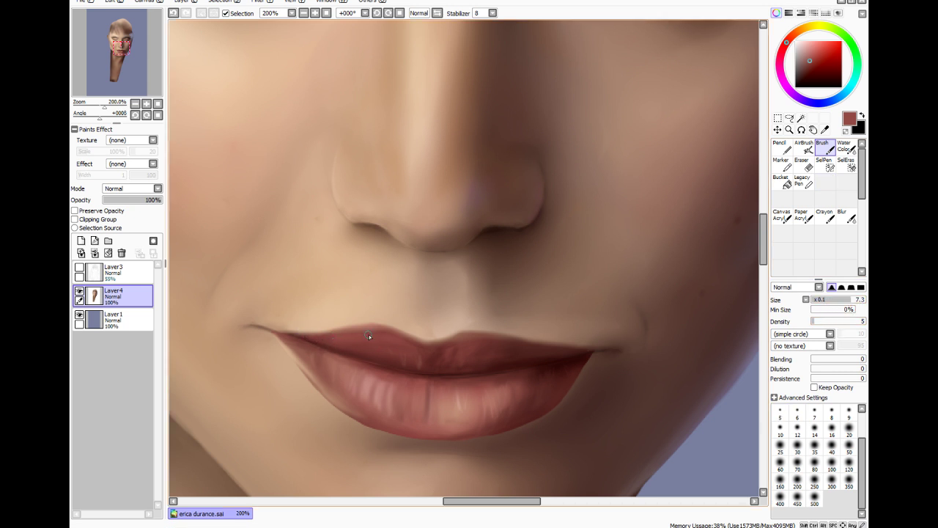
{"action": "left_click", "coordinate": [810, 50]}
{"action": "left_click", "coordinate": [846, 216]}
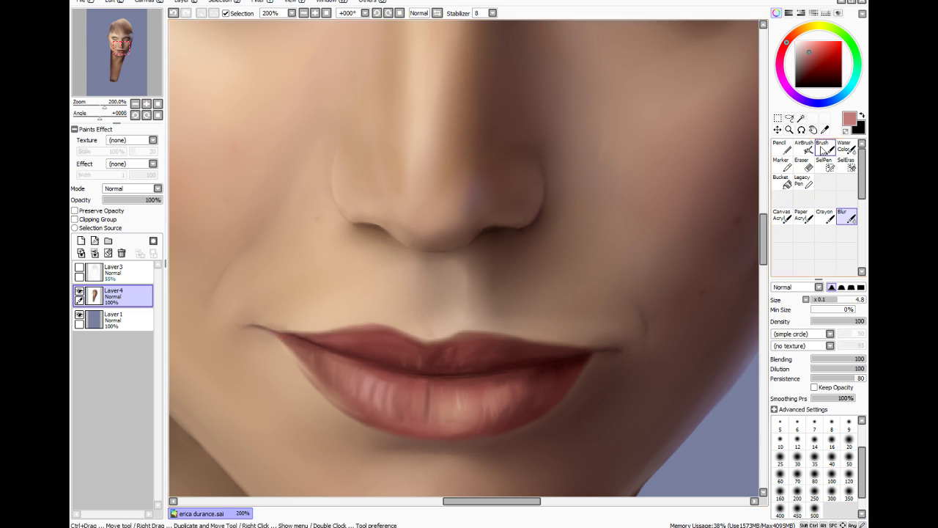
Sample the brown at the left mouth corner and paint a soft crease around that corner with the Brush at size 14
{"action": "left_click", "coordinate": [825, 129]}
{"action": "left_click", "coordinate": [265, 327]}
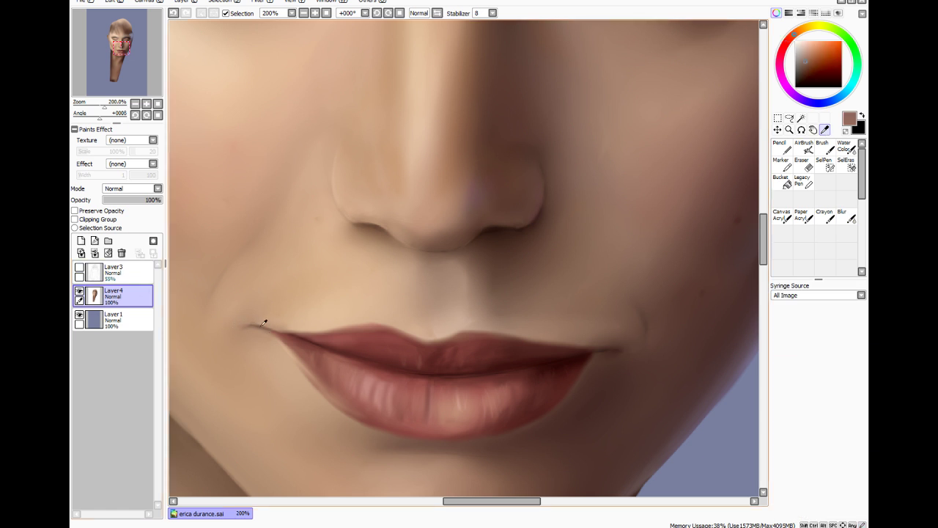
{"action": "left_click", "coordinate": [823, 147]}
{"action": "left_click", "coordinate": [815, 445]}
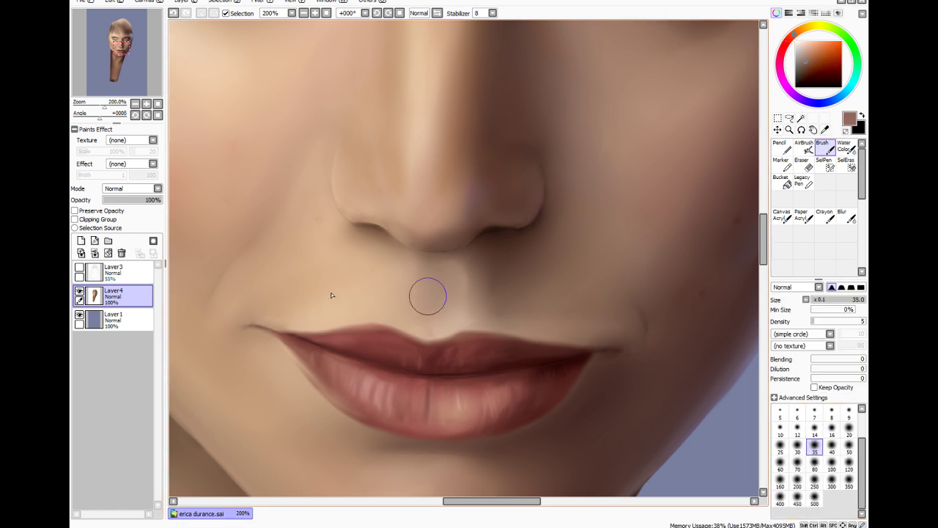
{"action": "left_click", "coordinate": [818, 429]}
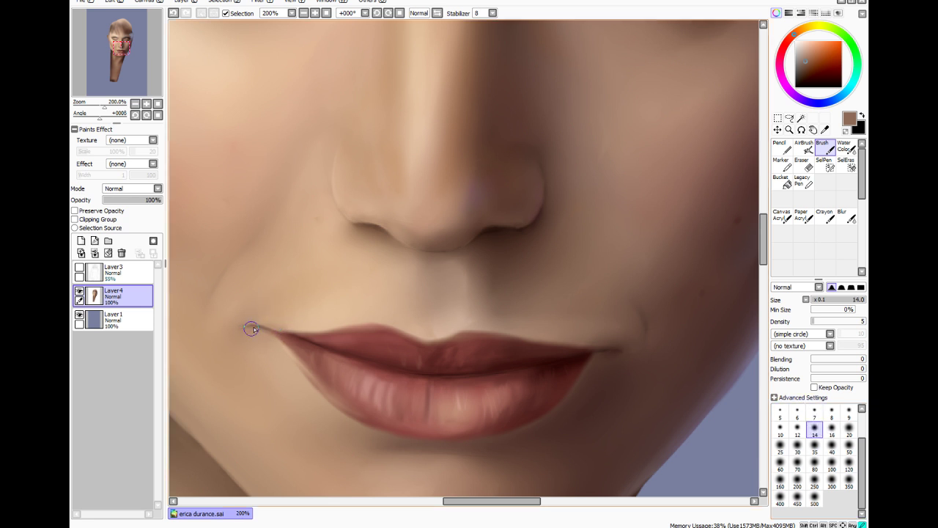
{"action": "left_click", "coordinate": [818, 323]}
{"action": "left_click_drag", "start_coordinate": [819, 323], "coordinate": [820, 324]}
{"action": "left_click_drag", "start_coordinate": [247, 331], "coordinate": [262, 329]}
Blend the crease at the left mouth corner into the cheek with Blur at size 16, density 100
{"action": "left_click", "coordinate": [845, 213]}
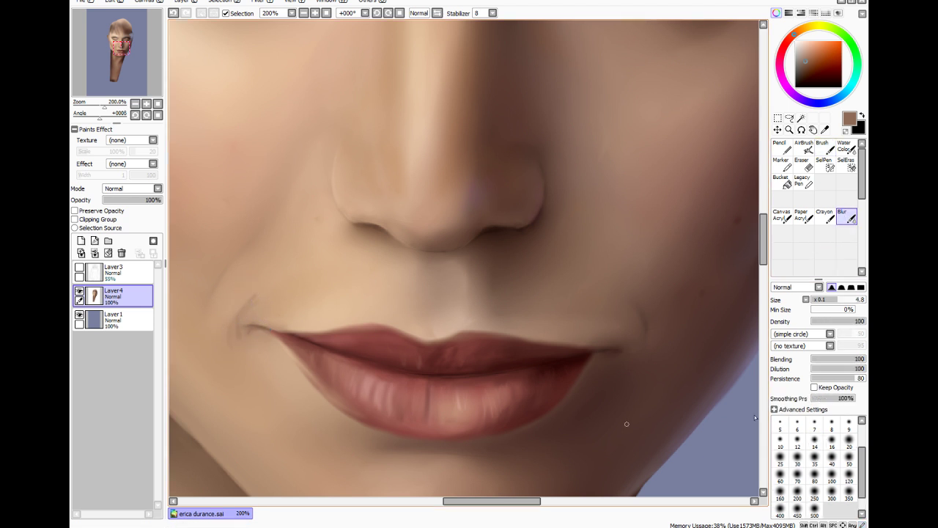
{"action": "left_click", "coordinate": [832, 440]}
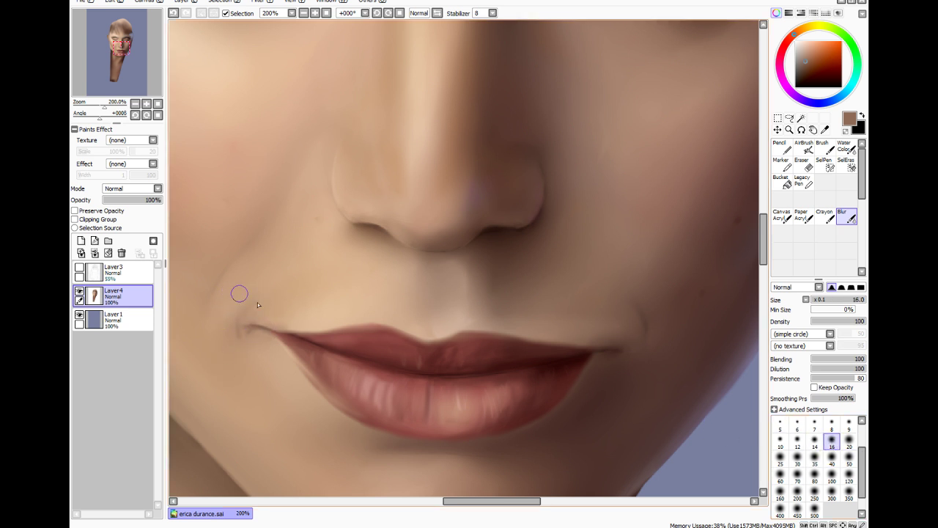
{"action": "mouse_move", "coordinate": [259, 326]}
{"action": "left_mouse_down"}
{"action": "mouse_move", "coordinate": [241, 341]}
{"action": "mouse_move", "coordinate": [211, 344]}
{"action": "left_mouse_up"}
Mask the right end of both lips with the SelPen at size 35, density 14
{"action": "key", "text": "ctrl"}
{"action": "mouse_move", "coordinate": [577, 352]}
{"action": "left_mouse_down"}
{"action": "mouse_move", "coordinate": [548, 354]}
{"action": "mouse_move", "coordinate": [584, 349]}
{"action": "mouse_move", "coordinate": [498, 360]}
{"action": "mouse_move", "coordinate": [552, 362]}
{"action": "mouse_move", "coordinate": [477, 435]}
{"action": "mouse_move", "coordinate": [571, 346]}
{"action": "left_mouse_up"}
{"action": "left_click", "coordinate": [824, 163]}
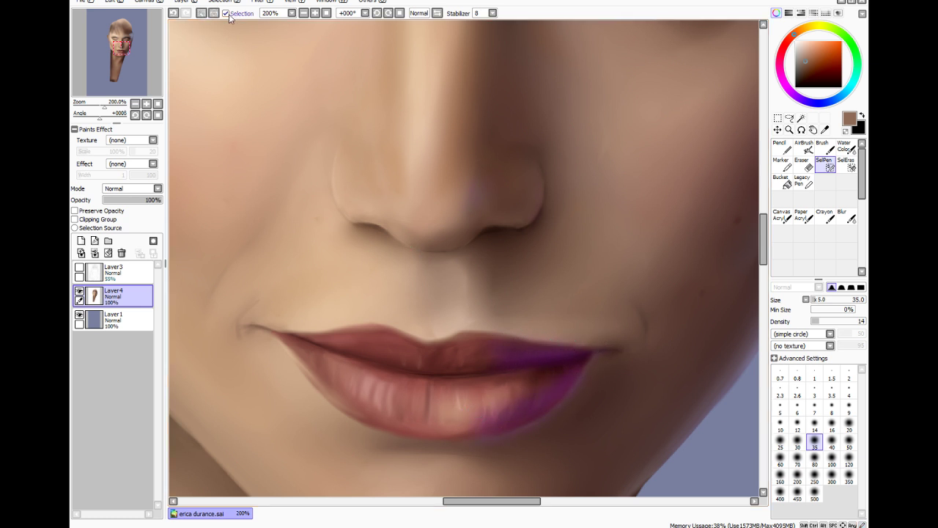
Hide the selection overlay, apply a colour adjustment filter to the masked right end of both lips, and show the overlay again
{"action": "left_click", "coordinate": [226, 13]}
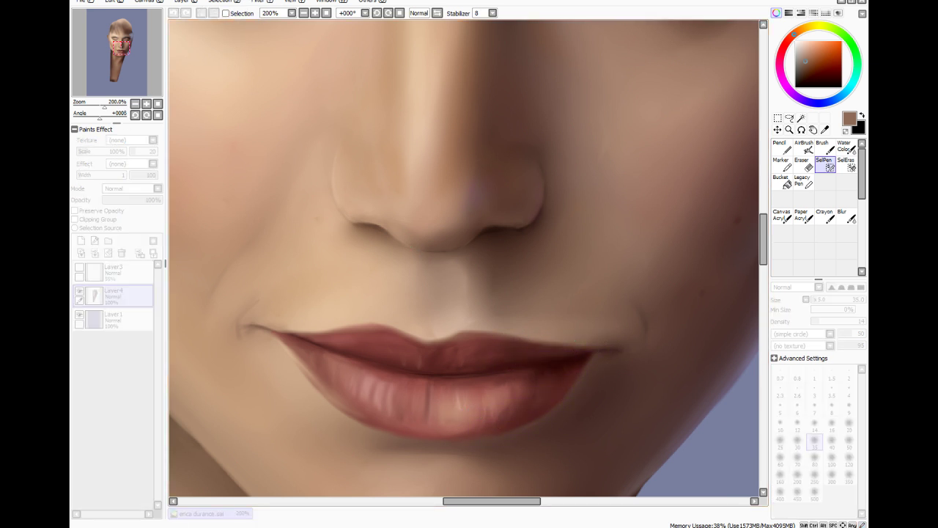
{"action": "left_click", "coordinate": [80, 186]}
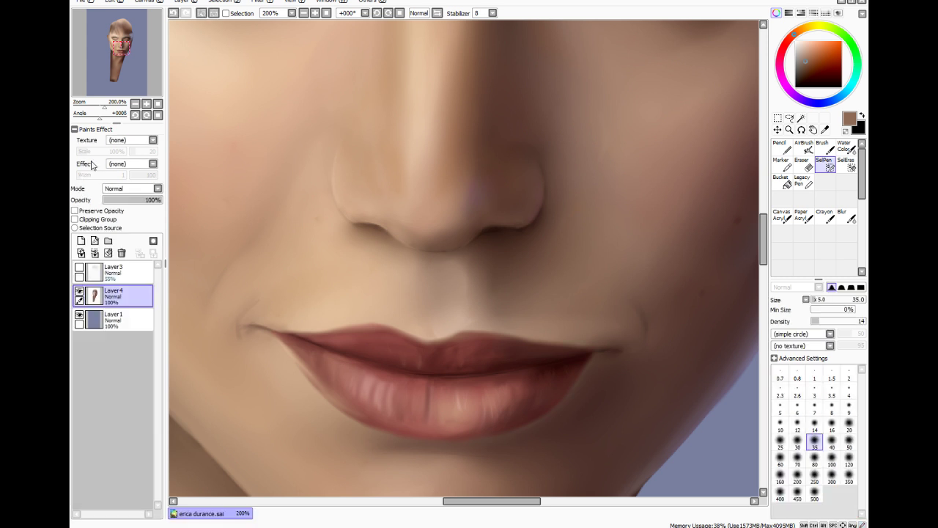
{"action": "left_click", "coordinate": [226, 13]}
Mask the right half of the upper lip with the SelPen, apply a colour adjustment filter to it, and clear the selection
{"action": "mouse_move", "coordinate": [458, 352]}
{"action": "left_mouse_down"}
{"action": "mouse_move", "coordinate": [451, 360]}
{"action": "mouse_move", "coordinate": [526, 356]}
{"action": "mouse_move", "coordinate": [453, 342]}
{"action": "left_mouse_up"}
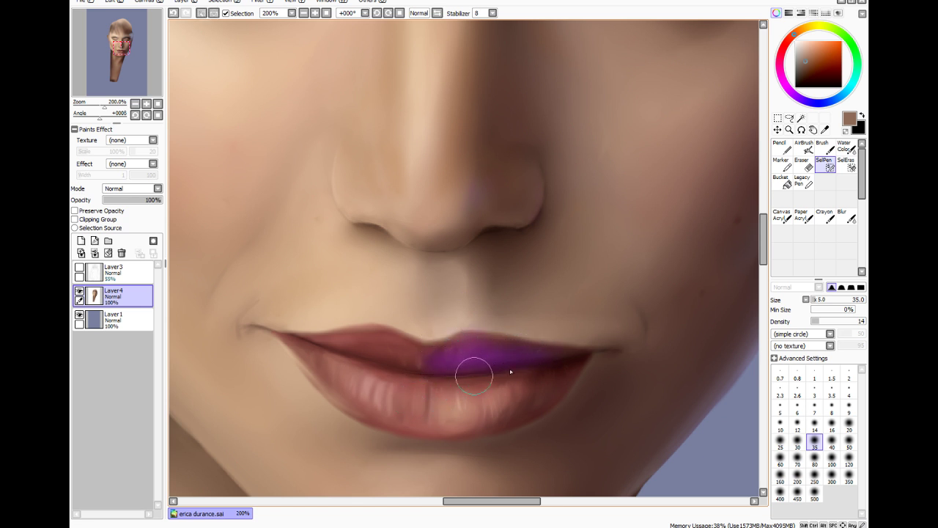
{"action": "left_click", "coordinate": [227, 13]}
{"action": "left_click", "coordinate": [260, 3]}
{"action": "left_click", "coordinate": [268, 20]}
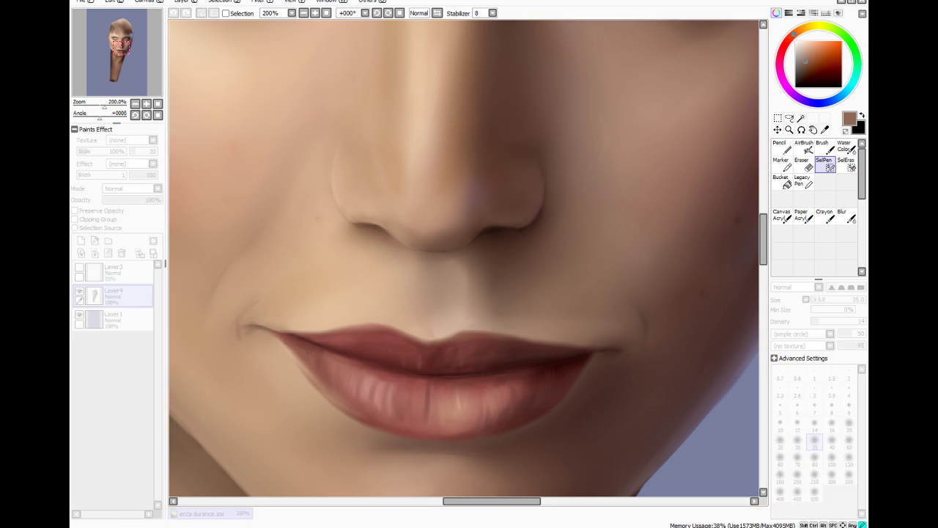
{"action": "left_click", "coordinate": [78, 188]}
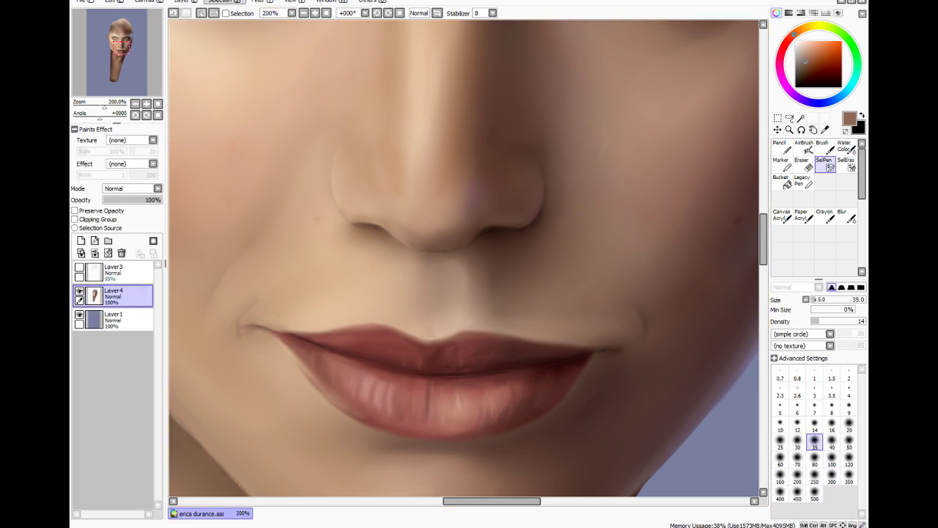
{"action": "left_click", "coordinate": [221, 2]}
{"action": "left_click", "coordinate": [217, 9]}
Examine the lips' colour within the whole portrait and in a close-up of the mouth
{"action": "key", "text": "ctrl+minus"}
{"action": "key", "text": "ctrl+minus"}
{"action": "key", "text": "ctrl+minus"}
{"action": "key", "text": "ctrl+minus"}
{"action": "key", "text": "ctrl+minus"}
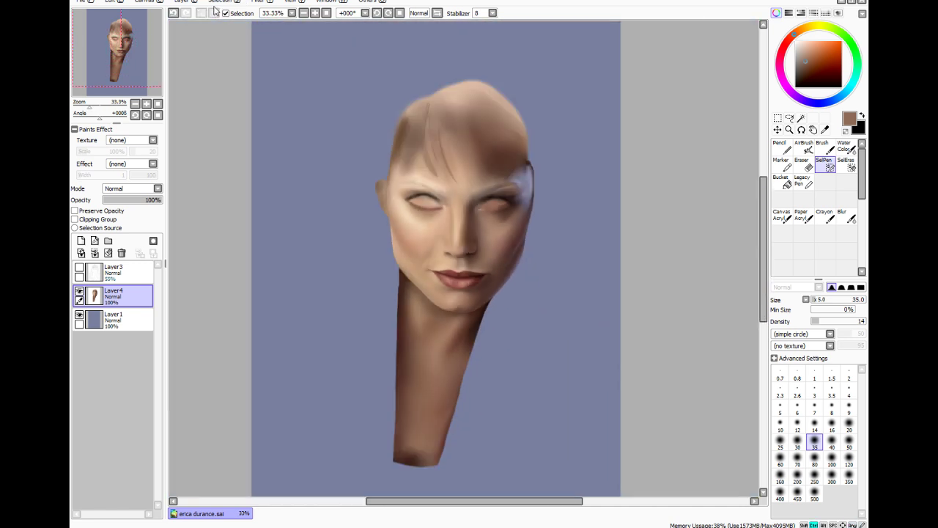
{"action": "key", "text": "ctrl+plus"}
{"action": "key", "text": "ctrl+plus"}
{"action": "key", "text": "ctrl+plus"}
{"action": "key", "text": "ctrl+plus"}
{"action": "key", "text": "ctrl+plus"}
{"action": "key", "text": "ctrl+plus"}
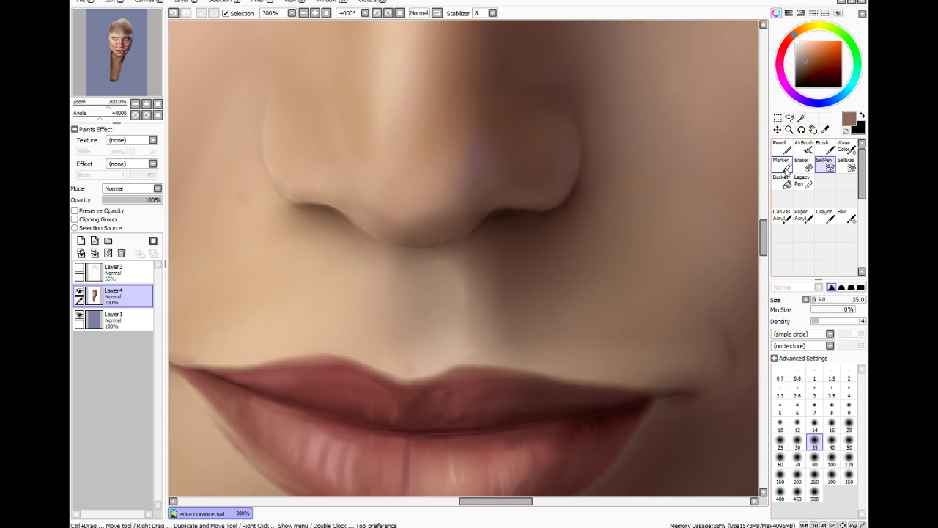
Sample the lower lip's red, lighten it, set the Brush to size 5.0 and density 5, and compare the mouth with Layer3
{"action": "left_click", "coordinate": [824, 129]}
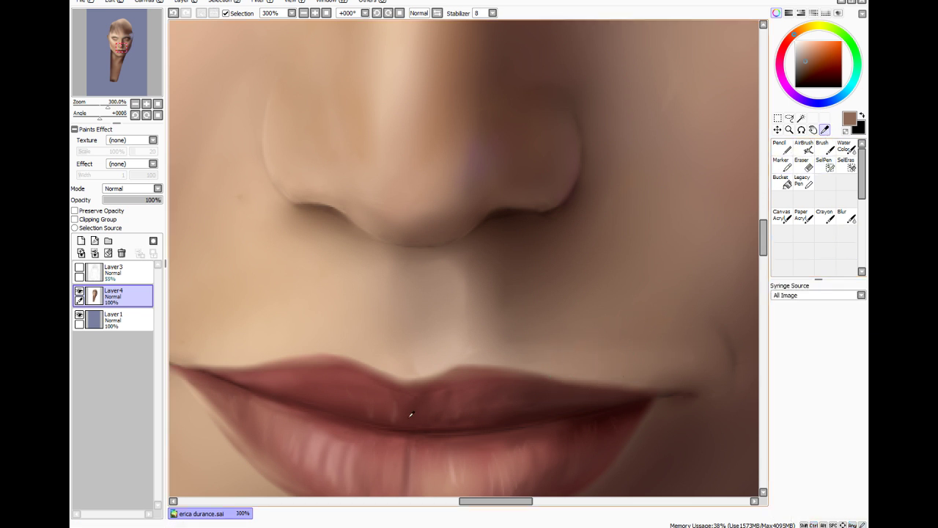
{"action": "left_click", "coordinate": [346, 437]}
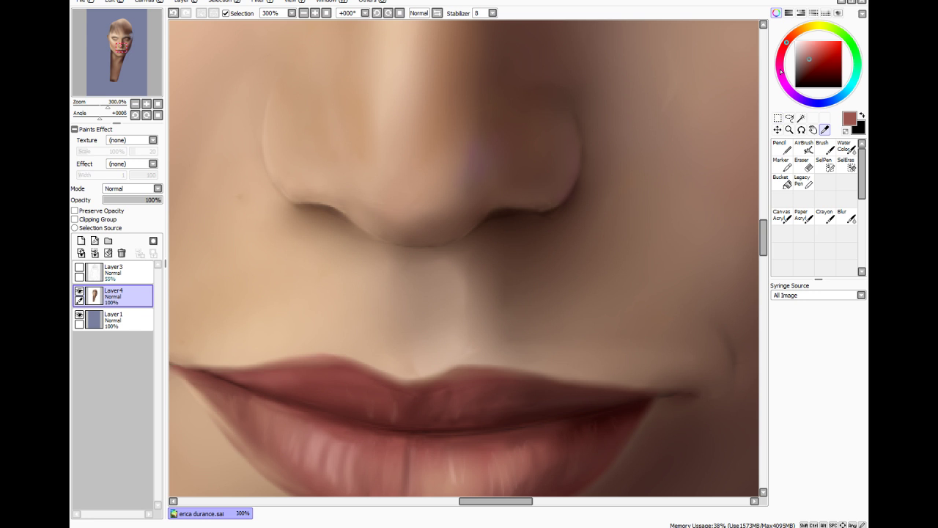
{"action": "left_click", "coordinate": [816, 49]}
{"action": "left_click", "coordinate": [822, 146]}
{"action": "left_click_drag", "start_coordinate": [820, 300], "coordinate": [839, 300]}
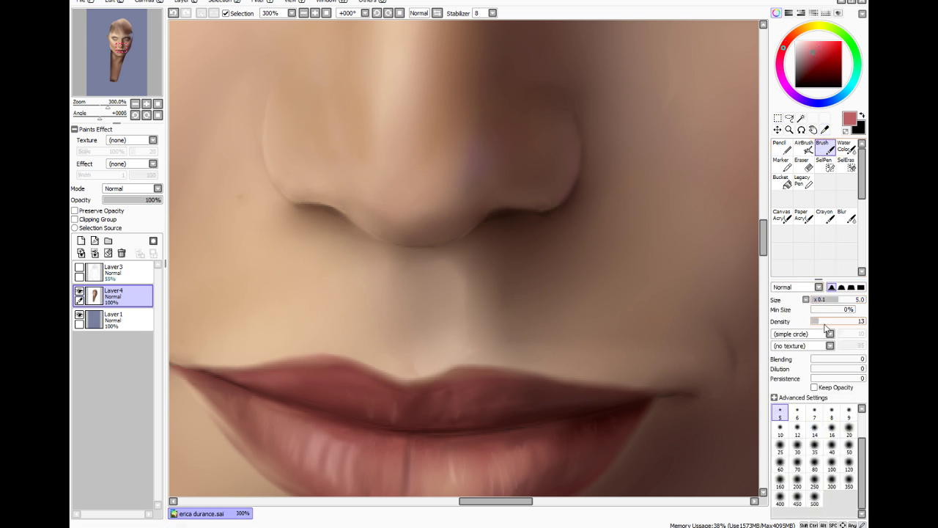
{"action": "left_click", "coordinate": [815, 320]}
{"action": "left_click_drag", "start_coordinate": [763, 238], "coordinate": [761, 250]}
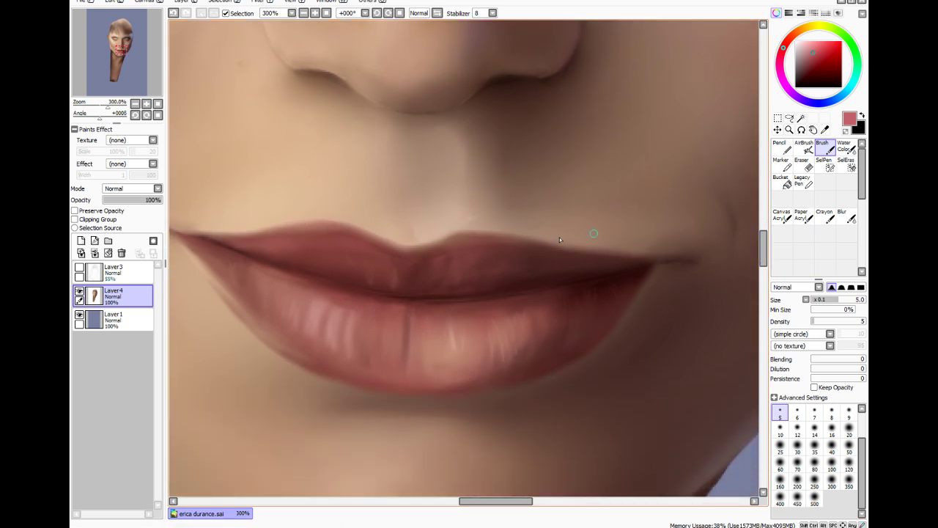
{"action": "left_click", "coordinate": [79, 267]}
{"action": "left_click", "coordinate": [79, 267]}
Lighten the pink further and paint soft highlights along the upper lip's cupid's bow with the Brush at size 8.7, density 12
{"action": "left_click", "coordinate": [815, 47]}
{"action": "left_click_drag", "start_coordinate": [840, 302], "coordinate": [860, 302]}
{"action": "left_click", "coordinate": [819, 321]}
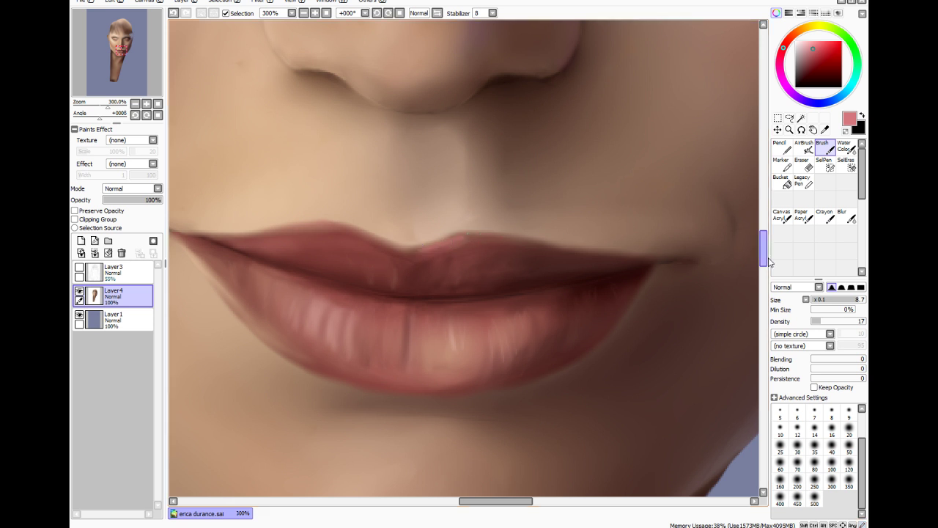
{"action": "left_click", "coordinate": [816, 321]}
{"action": "left_click_drag", "start_coordinate": [462, 240], "coordinate": [554, 244]}
{"action": "left_click_drag", "start_coordinate": [469, 238], "coordinate": [550, 251]}
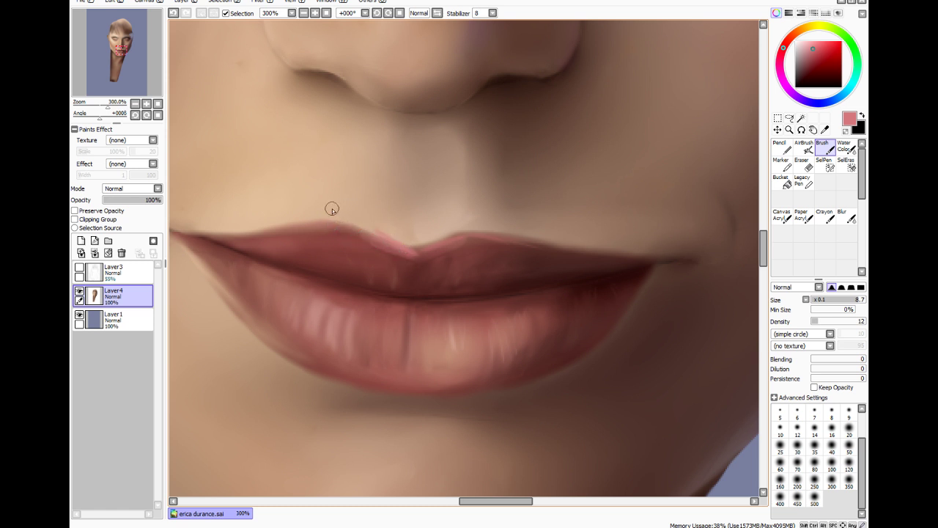
{"action": "key", "text": "ctrl+z"}
{"action": "left_click_drag", "start_coordinate": [377, 236], "coordinate": [394, 240]}
Sample the skin tone above the mouth and trim the upper lip's left peak with the Brush at density 25
{"action": "left_click", "coordinate": [825, 129]}
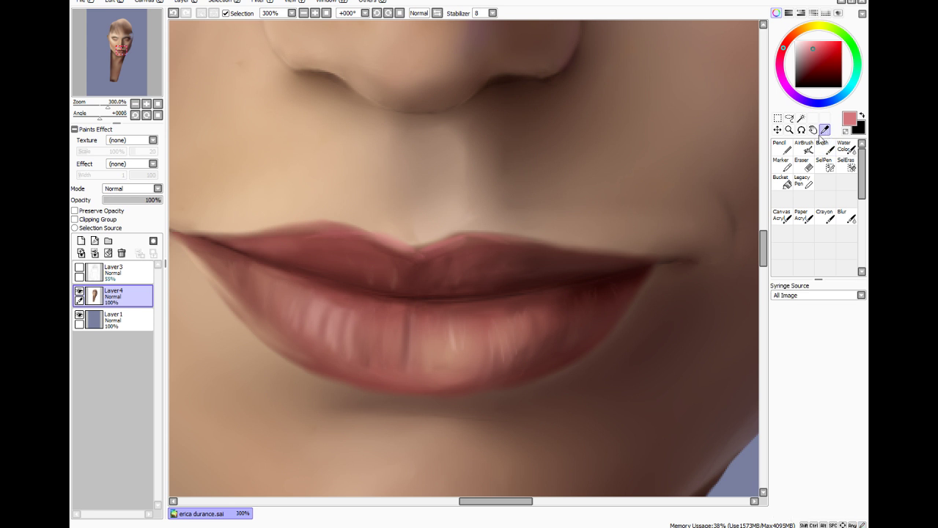
{"action": "left_click", "coordinate": [425, 188]}
{"action": "key", "text": "b"}
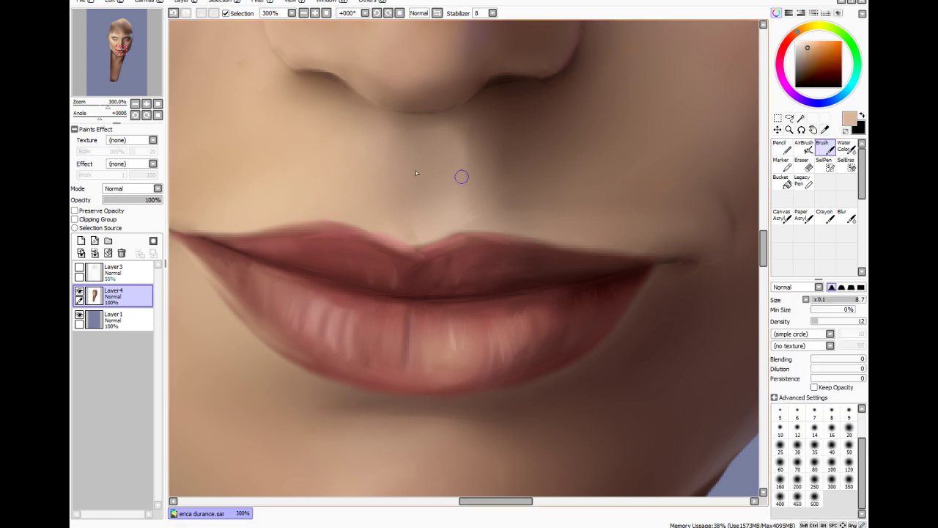
{"action": "left_click", "coordinate": [826, 322]}
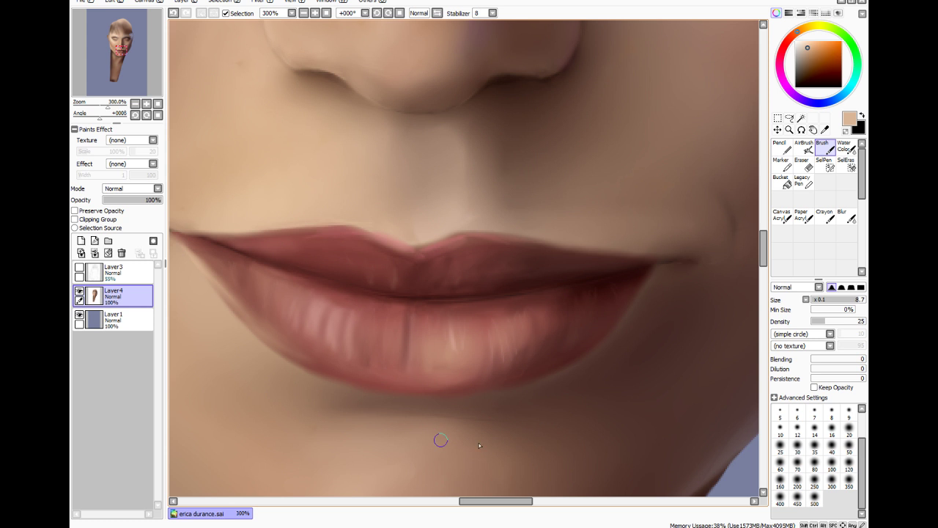
{"action": "left_click_drag", "start_coordinate": [507, 503], "coordinate": [500, 504]}
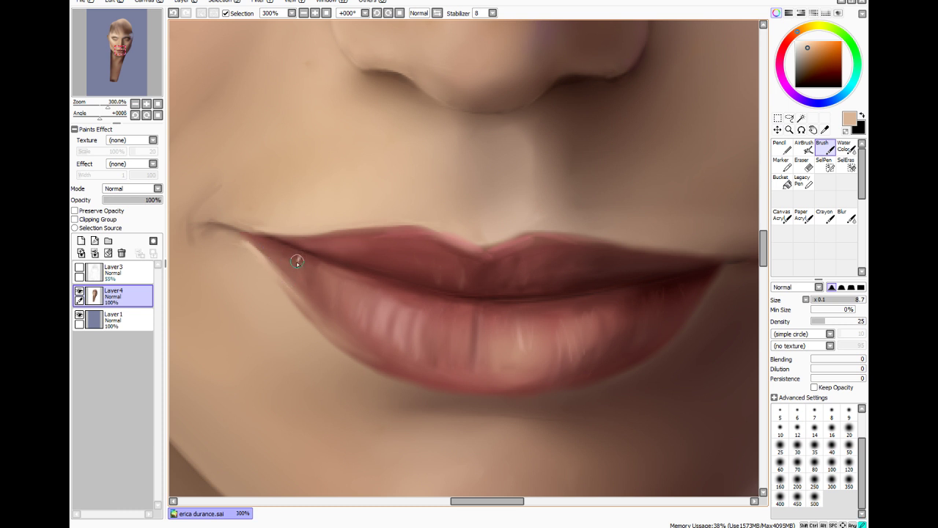
{"action": "left_click_drag", "start_coordinate": [311, 263], "coordinate": [318, 273]}
{"action": "left_click_drag", "start_coordinate": [335, 274], "coordinate": [347, 279]}
{"action": "key", "text": "ctrl+z"}
{"action": "key", "text": "ctrl+z"}
{"action": "key", "text": "ctrl+z"}
Touch up the skin above the cupid's bow and along the upper lip's right edge with sampled skin tones
{"action": "left_click_drag", "start_coordinate": [496, 233], "coordinate": [496, 212]}
{"action": "left_click", "coordinate": [824, 130]}
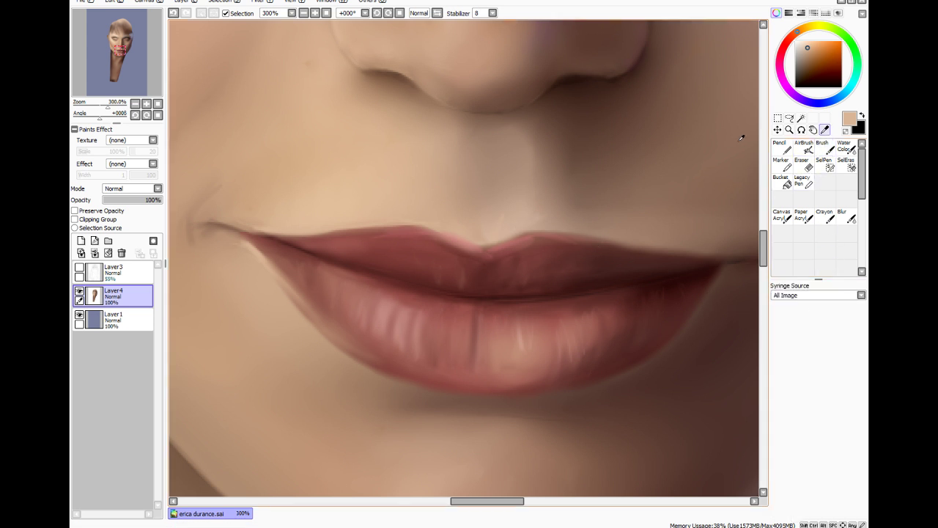
{"action": "left_click", "coordinate": [555, 221]}
{"action": "left_click", "coordinate": [822, 147]}
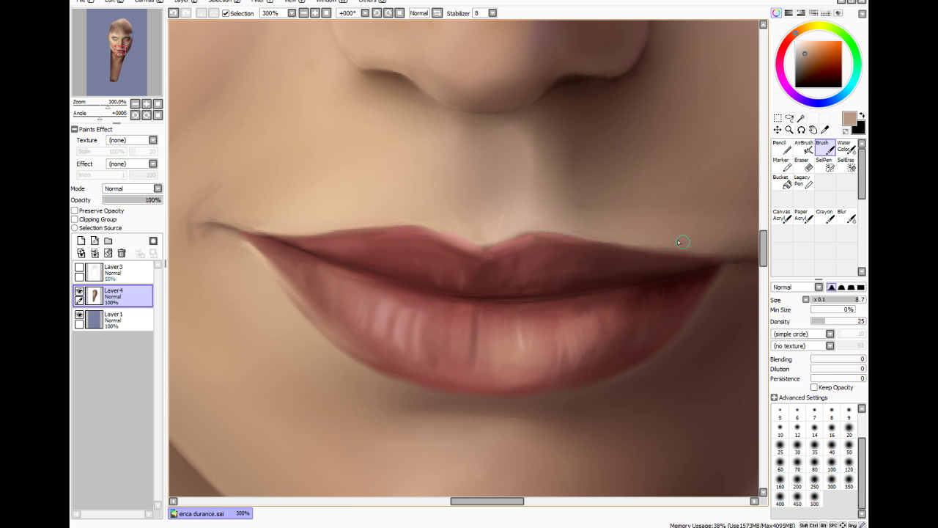
{"action": "left_click", "coordinate": [751, 230], "text": "alt"}
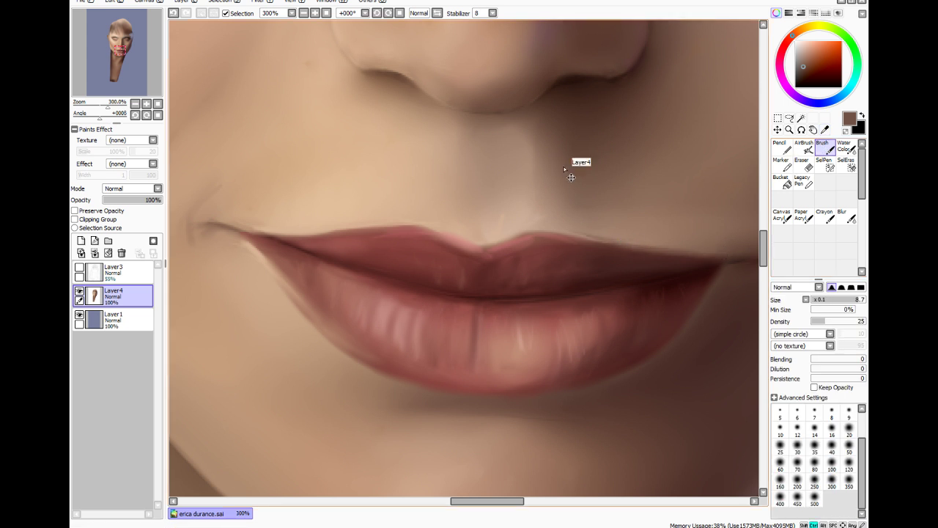
Deepen the right mouth corner and the line between the lips with black, using the Brush at density 8
{"action": "left_click_drag", "start_coordinate": [799, 84], "coordinate": [789, 103]}
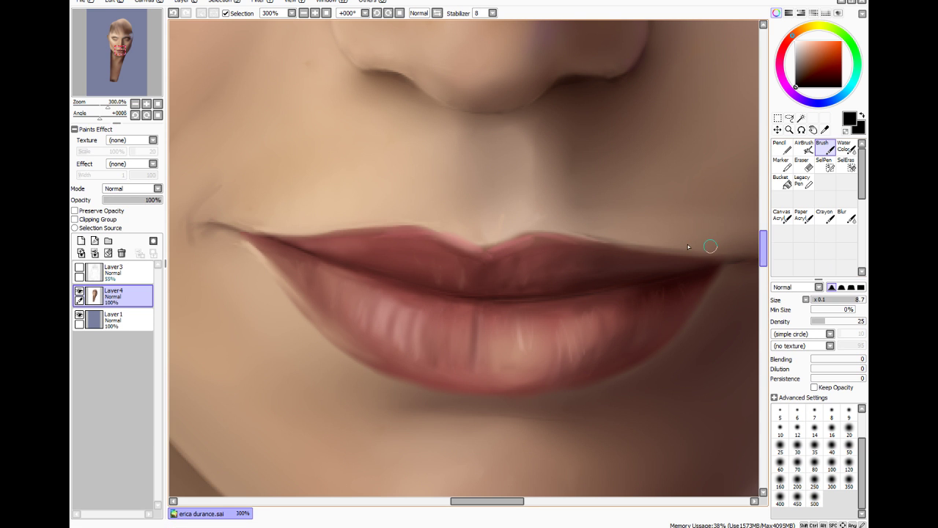
{"action": "left_click", "coordinate": [816, 321]}
{"action": "left_click_drag", "start_coordinate": [498, 502], "coordinate": [507, 503]}
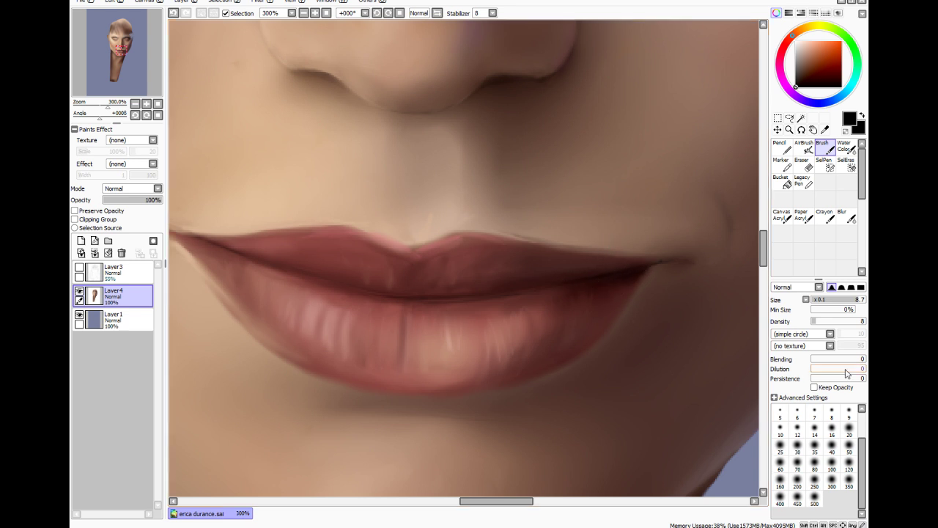
Shade the lips' right end with the black Brush at size 35, density 4, and darken the left mouth corner at size 7
{"action": "left_click", "coordinate": [814, 445]}
{"action": "left_click", "coordinate": [815, 325]}
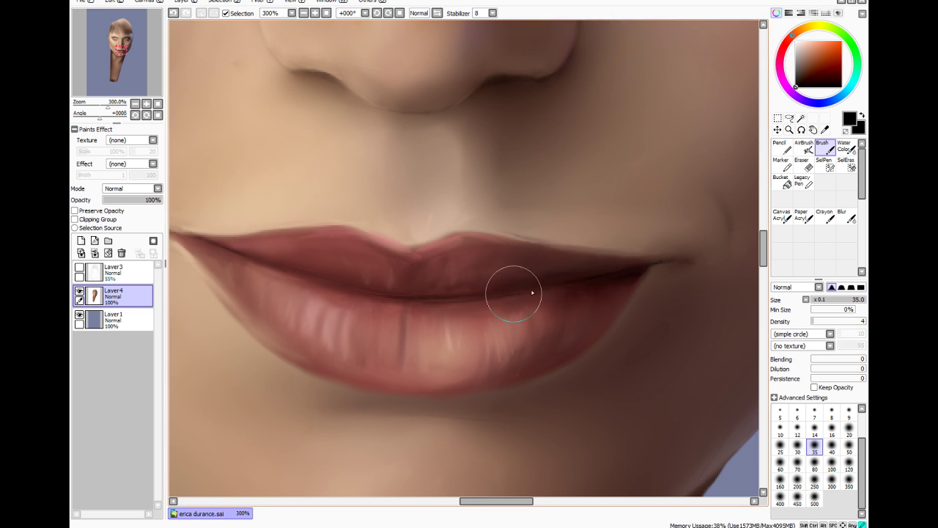
{"action": "left_click", "coordinate": [814, 412]}
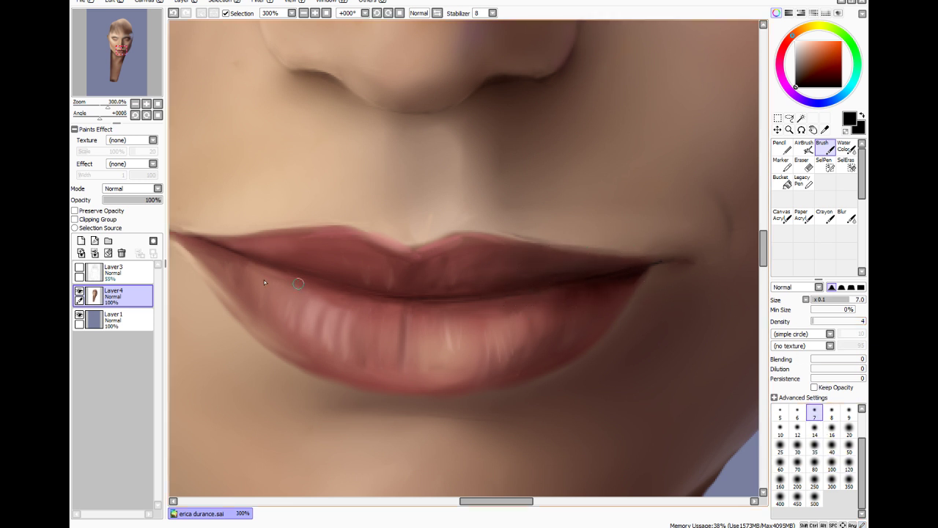
{"action": "left_click_drag", "start_coordinate": [496, 501], "coordinate": [486, 500]}
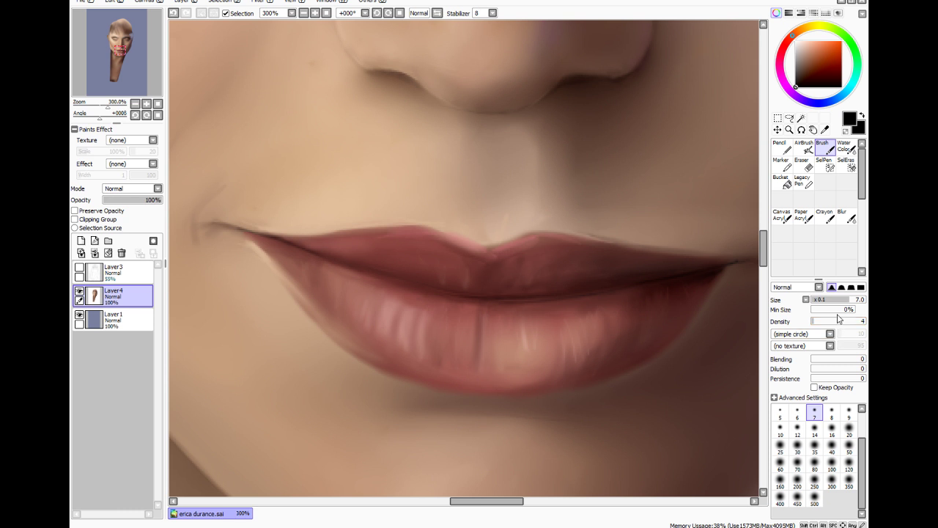
Undo the last stroke and sharpen the lips' left end with sampled lip red and skin tone, using the Brush at size 1.9, density 30
{"action": "left_click", "coordinate": [822, 300]}
{"action": "key", "text": "ctrl+z"}
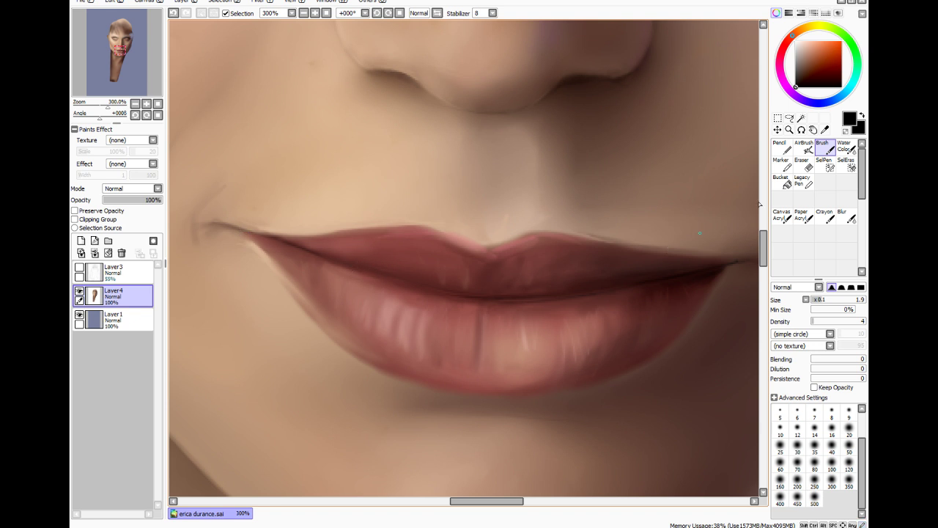
{"action": "left_click", "coordinate": [322, 239], "text": "alt"}
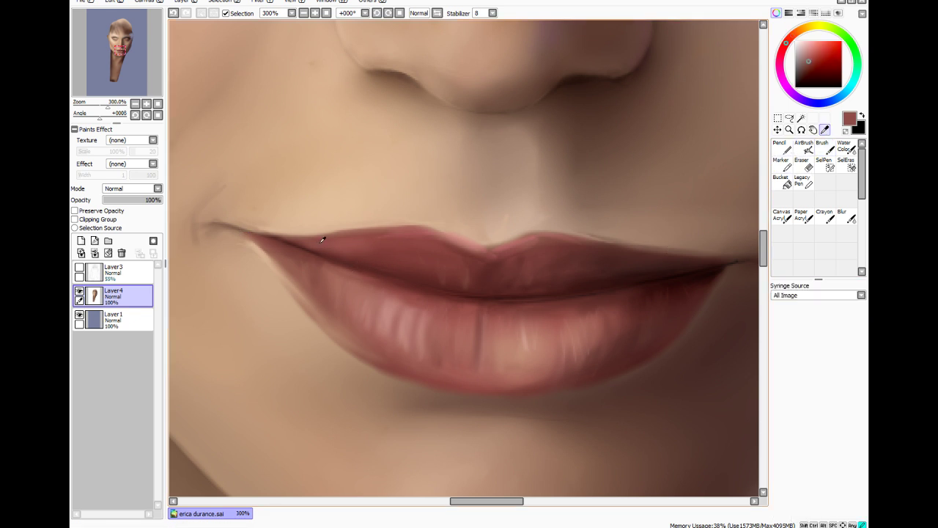
{"action": "left_click", "coordinate": [818, 146]}
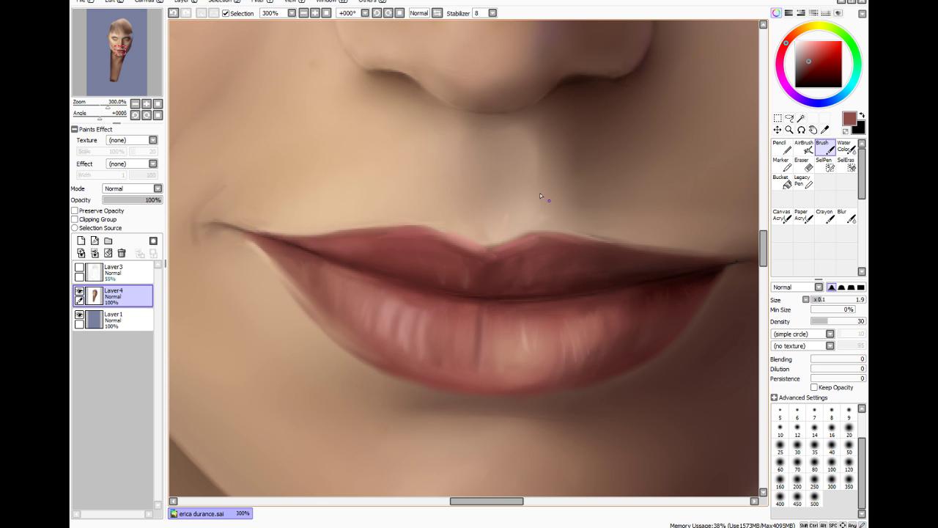
{"action": "key", "text": "alt"}
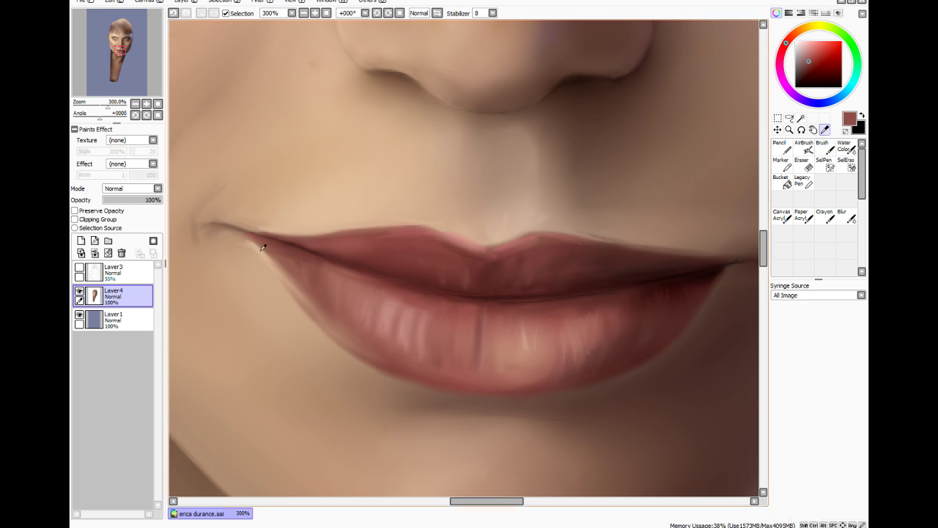
{"action": "left_click", "coordinate": [262, 248], "text": "alt"}
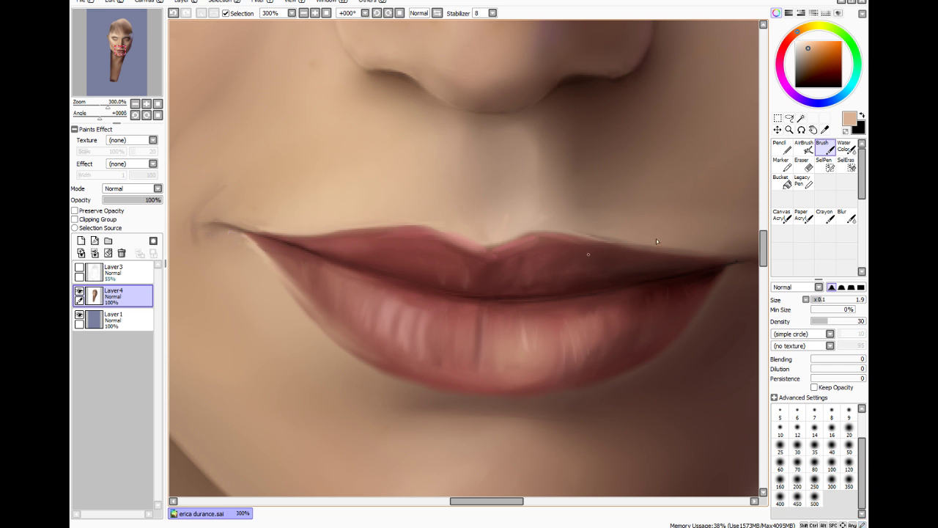
Soften the left mouth corner and the adjoining lip edge with Blur at size 7, density 100
{"action": "left_click", "coordinate": [847, 216]}
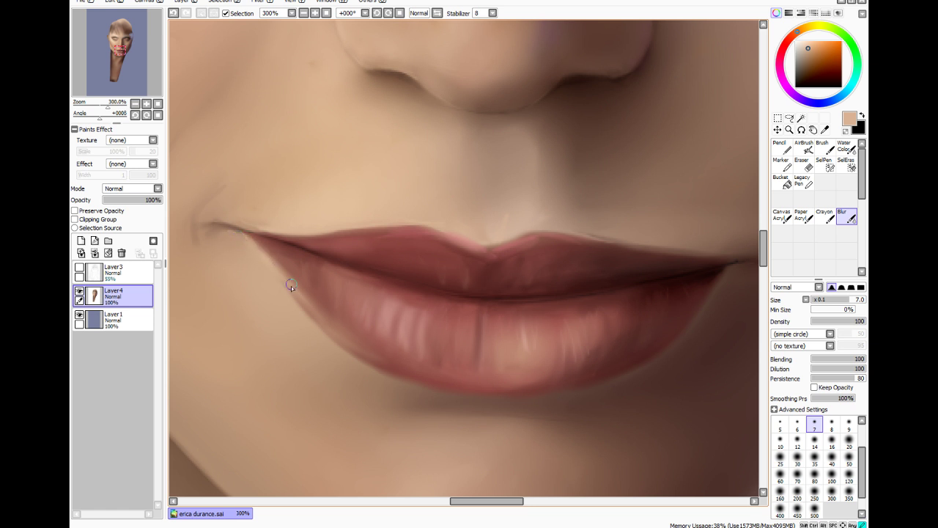
{"action": "left_click_drag", "start_coordinate": [238, 243], "coordinate": [231, 238]}
{"action": "left_click_drag", "start_coordinate": [236, 234], "coordinate": [222, 247]}
Touch up the smile crease beside the left mouth corner with the skin-tone Brush at size 6.4, density 7, and soften it with Blur at size 10
{"action": "left_click", "coordinate": [824, 147]}
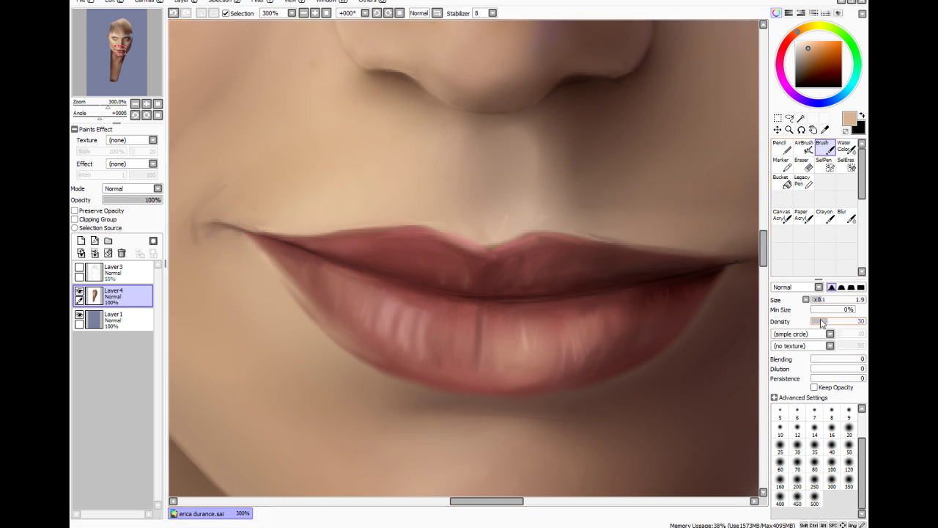
{"action": "left_click_drag", "start_coordinate": [822, 299], "coordinate": [848, 299]}
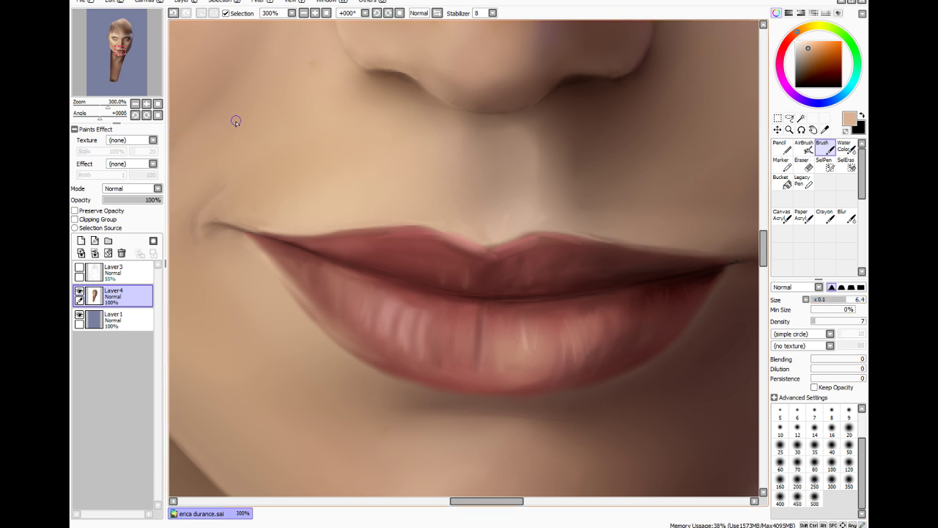
{"action": "left_click_drag", "start_coordinate": [471, 503], "coordinate": [460, 503]}
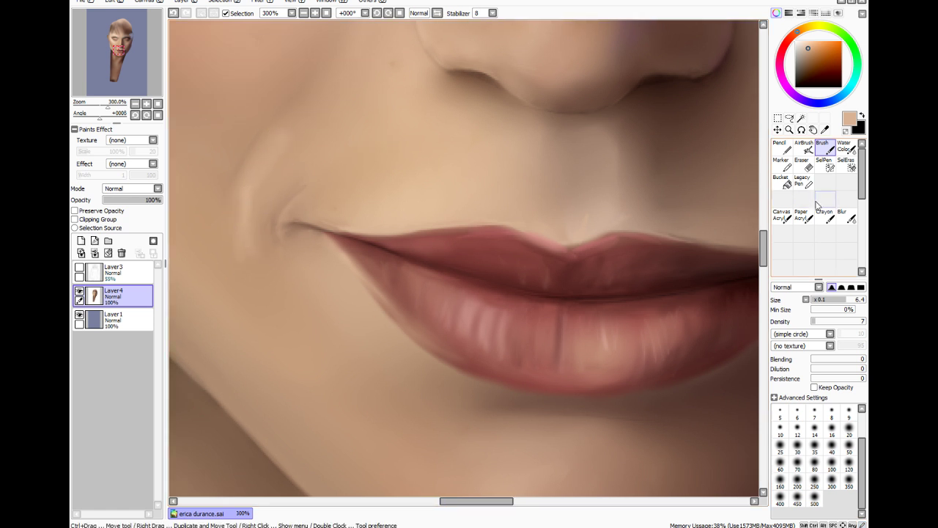
{"action": "left_click", "coordinate": [845, 216]}
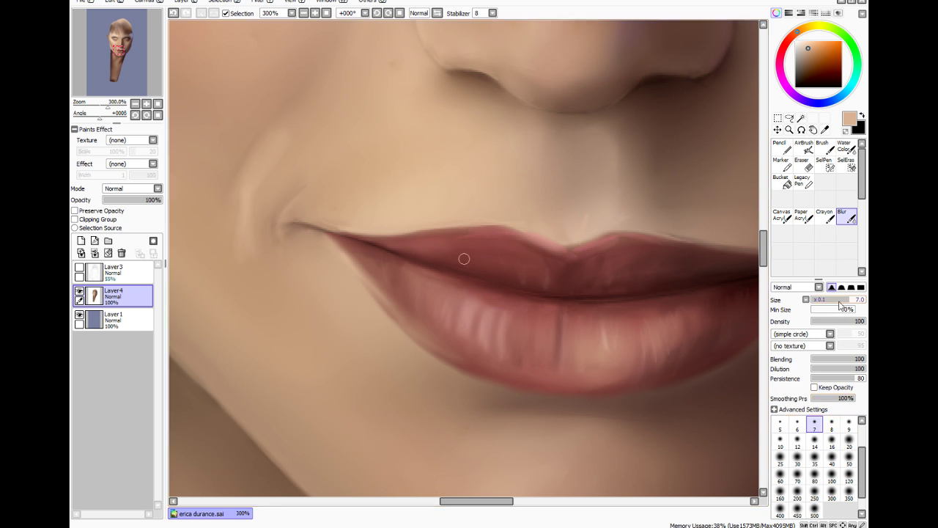
{"action": "left_click", "coordinate": [780, 441]}
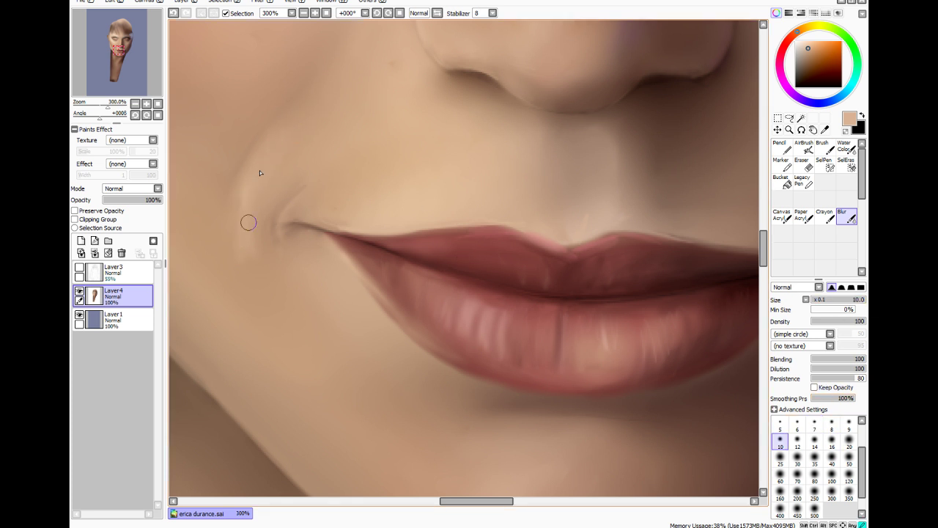
{"action": "left_click_drag", "start_coordinate": [302, 203], "coordinate": [282, 222]}
Highlight the skin above the cupid's bow with a lighter peach, using the Brush at size 6.4, density 7
{"action": "left_click_drag", "start_coordinate": [463, 501], "coordinate": [472, 502]}
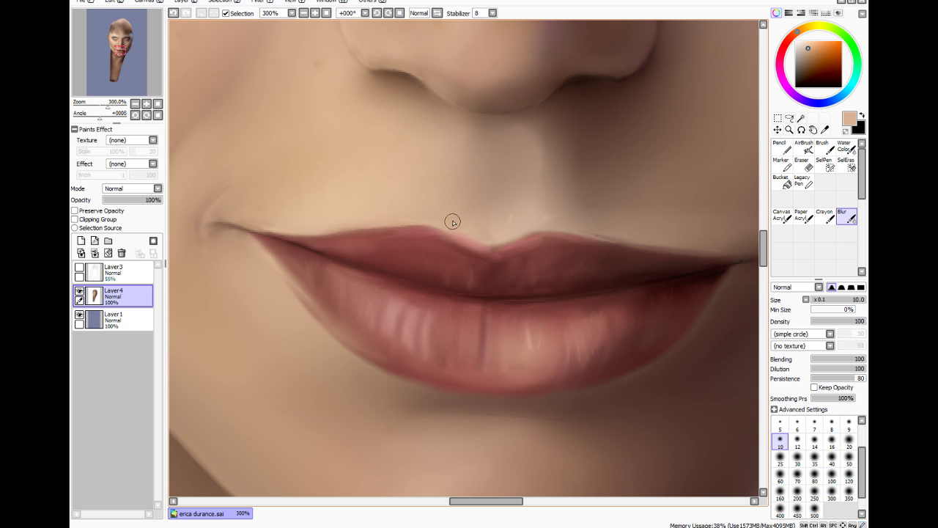
{"action": "key", "text": "alt"}
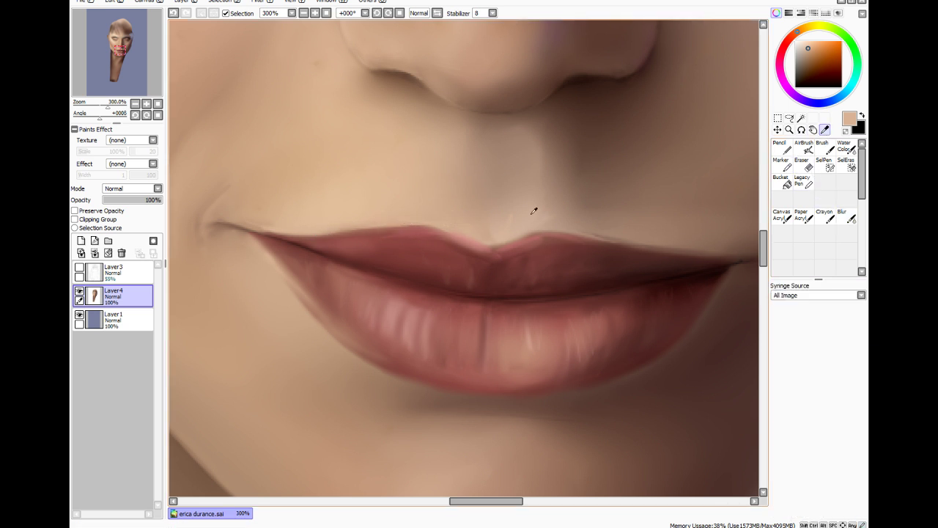
{"action": "left_click_drag", "start_coordinate": [804, 49], "coordinate": [805, 43]}
{"action": "left_click", "coordinate": [824, 147]}
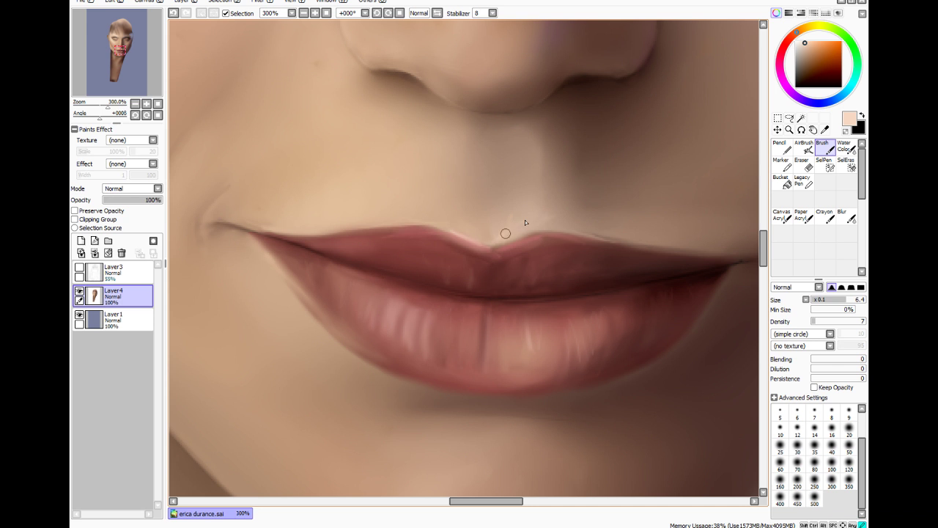
Shade the philtrum's right side and the skin above the right upper lip with sampled dark brown, using the Brush at sizes 14 and 35, density 7
{"action": "left_click", "coordinate": [824, 130]}
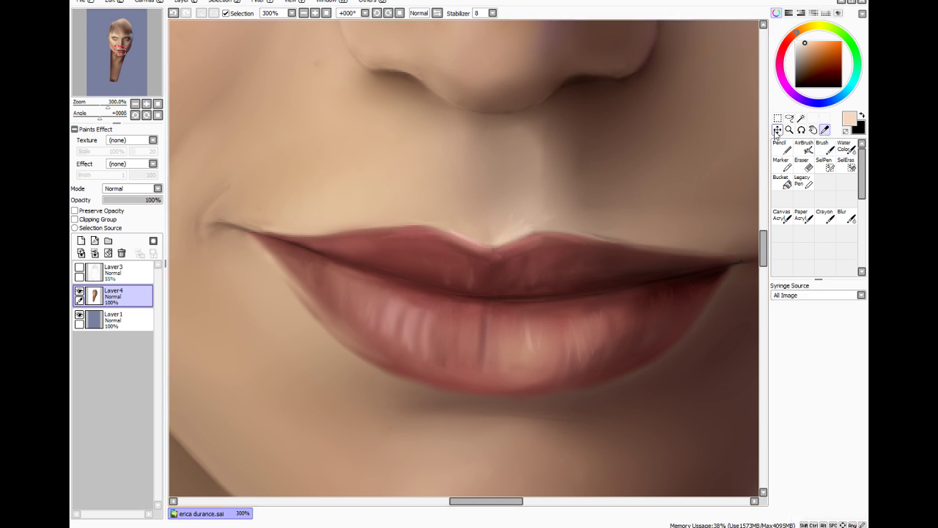
{"action": "left_click", "coordinate": [632, 122]}
{"action": "left_click", "coordinate": [830, 149]}
{"action": "left_click", "coordinate": [814, 428]}
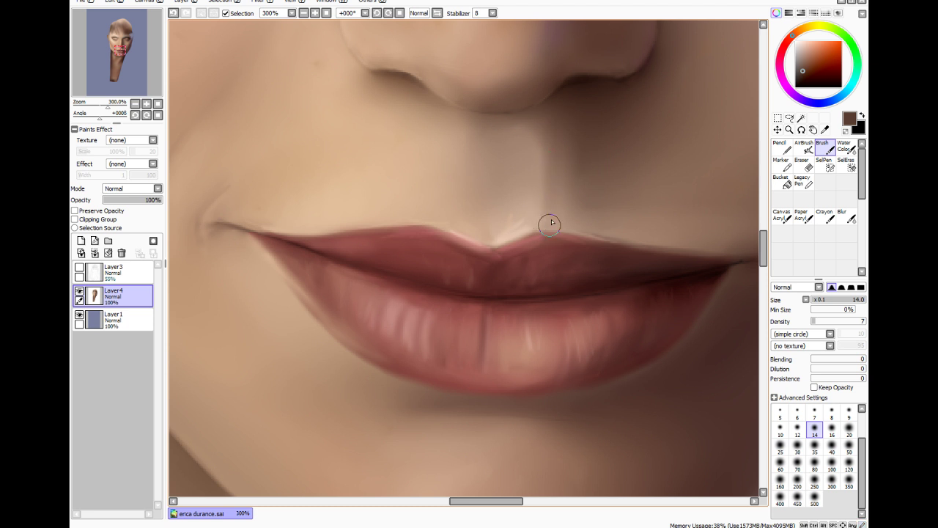
{"action": "left_click_drag", "start_coordinate": [545, 186], "coordinate": [541, 223]}
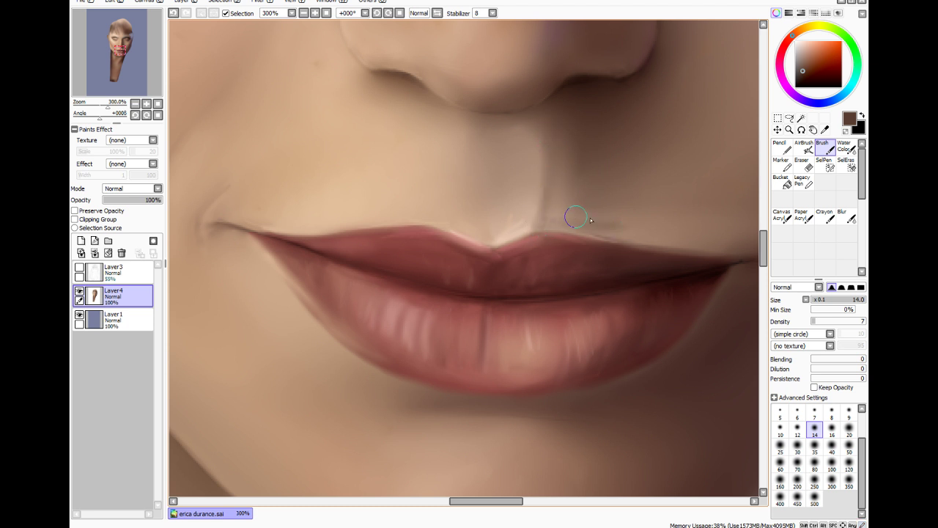
{"action": "left_click", "coordinate": [815, 448]}
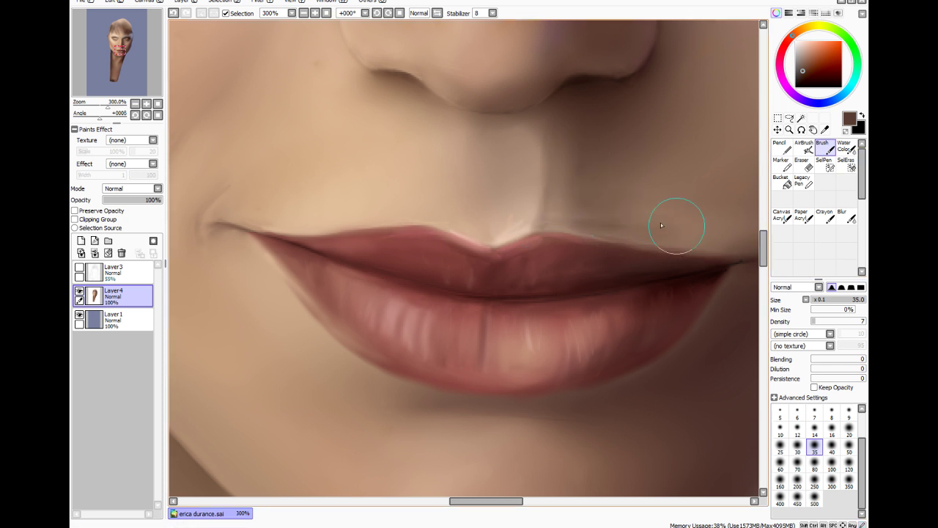
Blend the philtrum shading and the cupid's bow highlight with Blur at size 10 and 8, density 100
{"action": "left_click", "coordinate": [844, 214]}
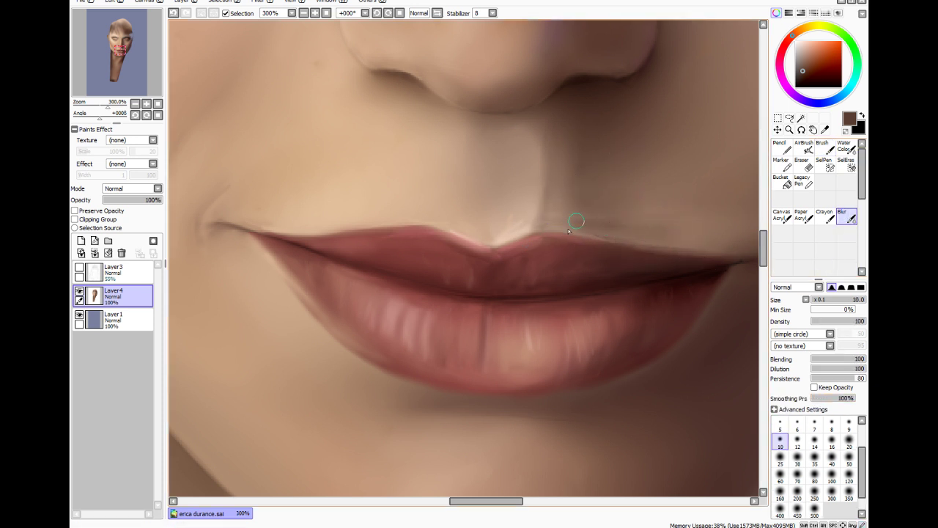
{"action": "mouse_move", "coordinate": [582, 194]}
{"action": "left_mouse_down"}
{"action": "mouse_move", "coordinate": [655, 224]}
{"action": "mouse_move", "coordinate": [601, 226]}
{"action": "mouse_move", "coordinate": [634, 232]}
{"action": "mouse_move", "coordinate": [548, 214]}
{"action": "mouse_move", "coordinate": [591, 222]}
{"action": "mouse_move", "coordinate": [566, 222]}
{"action": "mouse_move", "coordinate": [596, 162]}
{"action": "mouse_move", "coordinate": [576, 139]}
{"action": "mouse_move", "coordinate": [556, 201]}
{"action": "mouse_move", "coordinate": [553, 140]}
{"action": "mouse_move", "coordinate": [555, 223]}
{"action": "left_mouse_up"}
{"action": "left_click", "coordinate": [831, 423]}
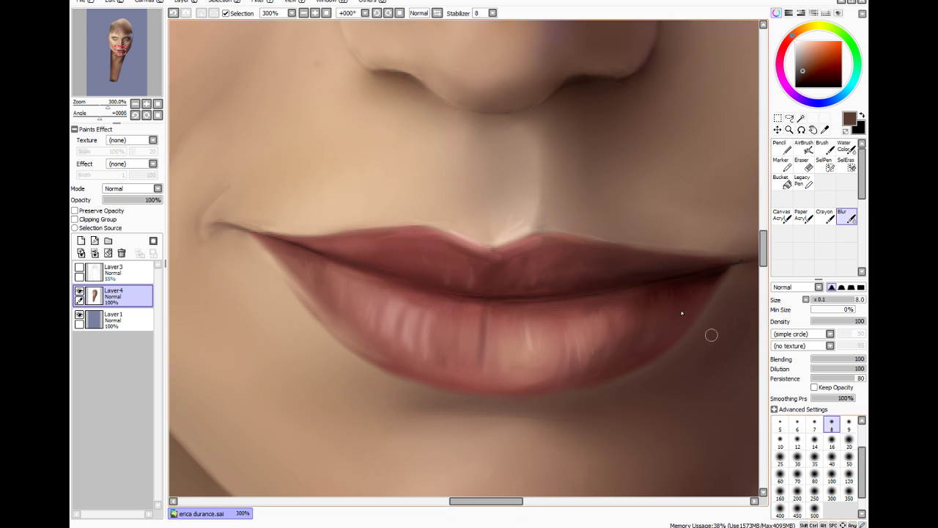
{"action": "mouse_move", "coordinate": [542, 165]}
{"action": "left_mouse_down"}
{"action": "mouse_move", "coordinate": [542, 201]}
{"action": "mouse_move", "coordinate": [526, 198]}
{"action": "mouse_move", "coordinate": [536, 217]}
{"action": "mouse_move", "coordinate": [546, 154]}
{"action": "left_mouse_up"}
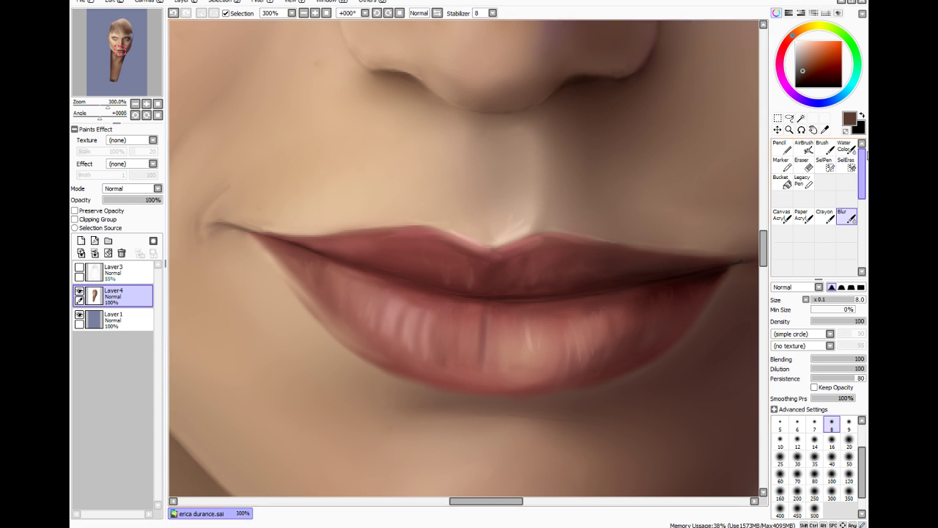
{"action": "mouse_move", "coordinate": [494, 226]}
{"action": "left_mouse_down"}
{"action": "mouse_move", "coordinate": [522, 226]}
{"action": "mouse_move", "coordinate": [499, 239]}
{"action": "left_mouse_up"}
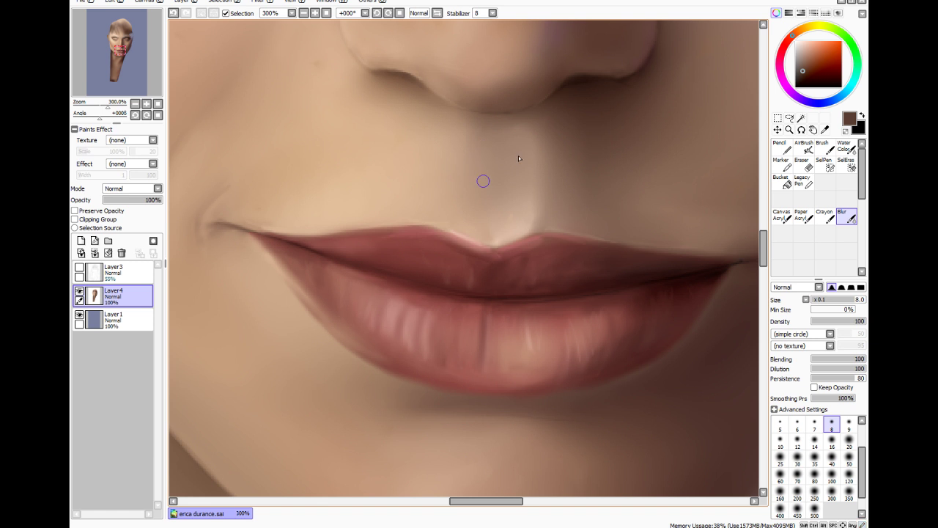
Lighten the philtrum's left ridge with sampled skin tone and a lighter peach, using the Brush at size 14, density 7, undoing one stroke
{"action": "left_click", "coordinate": [824, 129]}
{"action": "left_click", "coordinate": [504, 238]}
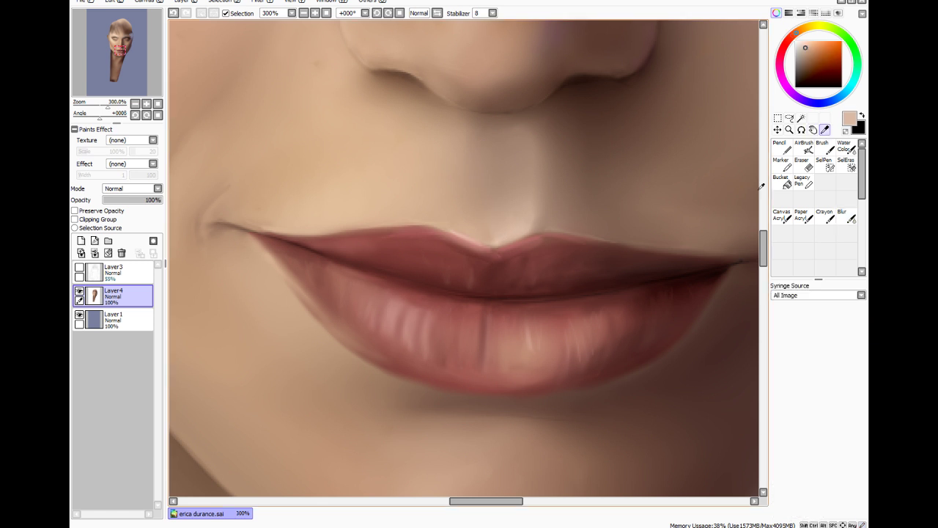
{"action": "left_click", "coordinate": [824, 146]}
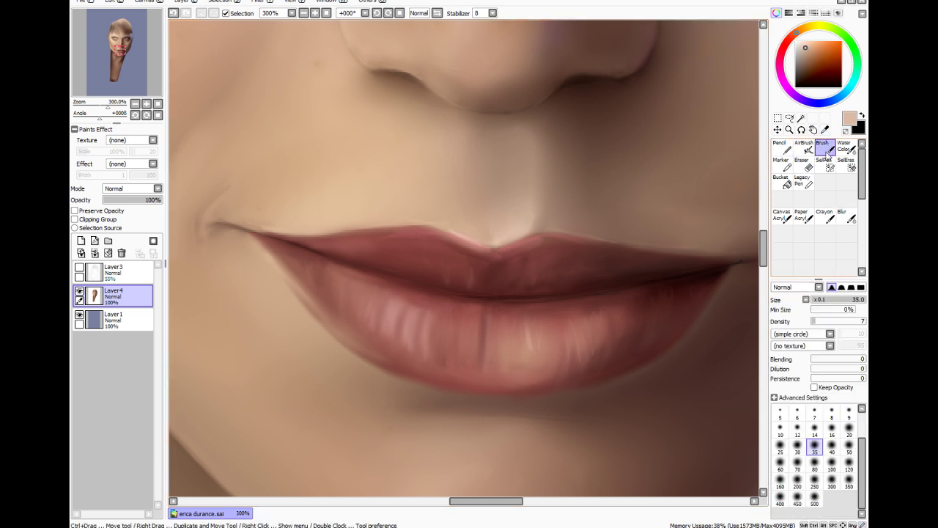
{"action": "left_click", "coordinate": [815, 429]}
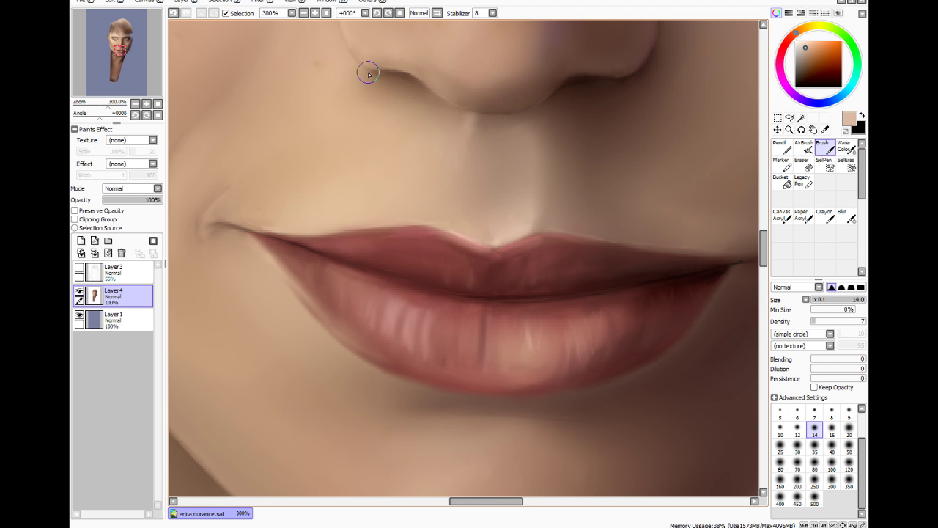
{"action": "key", "text": "ctrl+z"}
{"action": "left_click_drag", "start_coordinate": [433, 92], "coordinate": [445, 101]}
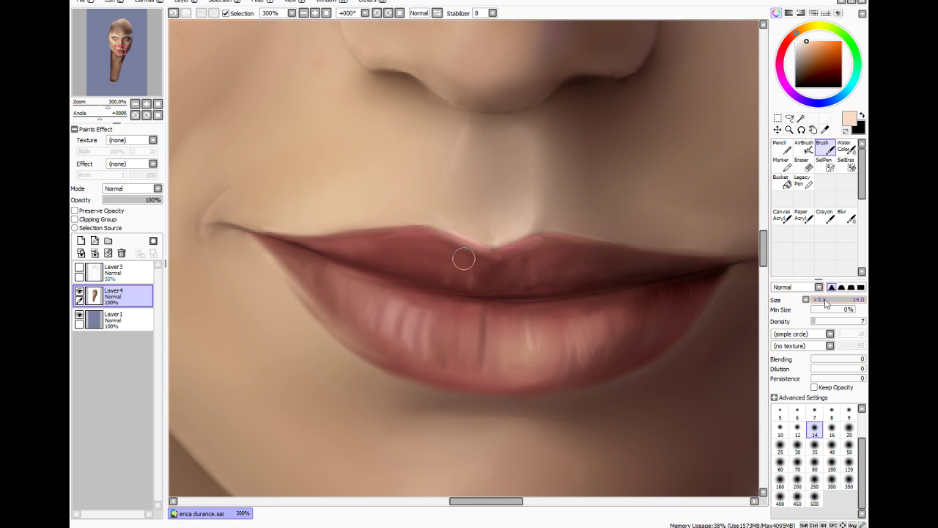
Highlight the left peak of the cupid's bow with peach at Brush size 5.4, and soften the upper lip edge with Blur at size 8
{"action": "left_click_drag", "start_coordinate": [843, 301], "coordinate": [841, 302]}
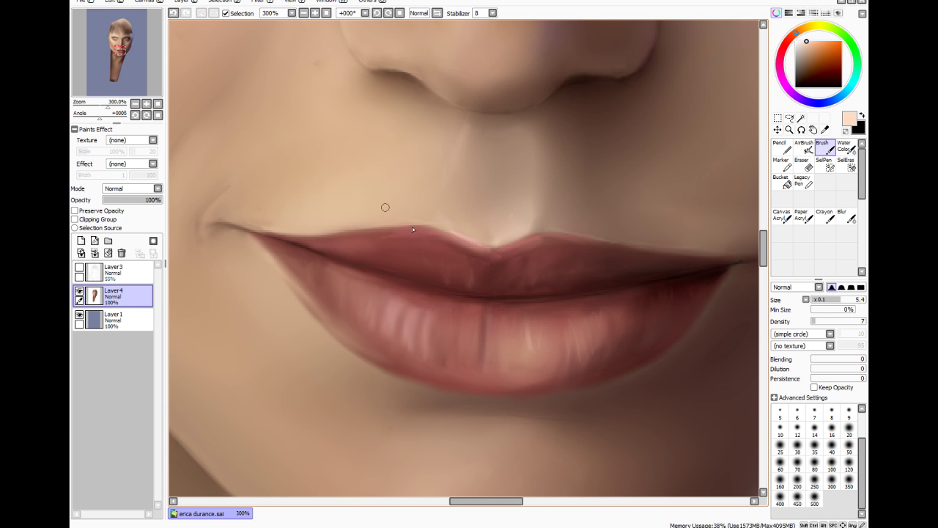
{"action": "mouse_move", "coordinate": [445, 226]}
{"action": "left_mouse_down"}
{"action": "mouse_move", "coordinate": [456, 235]}
{"action": "mouse_move", "coordinate": [433, 224]}
{"action": "mouse_move", "coordinate": [449, 229]}
{"action": "left_mouse_up"}
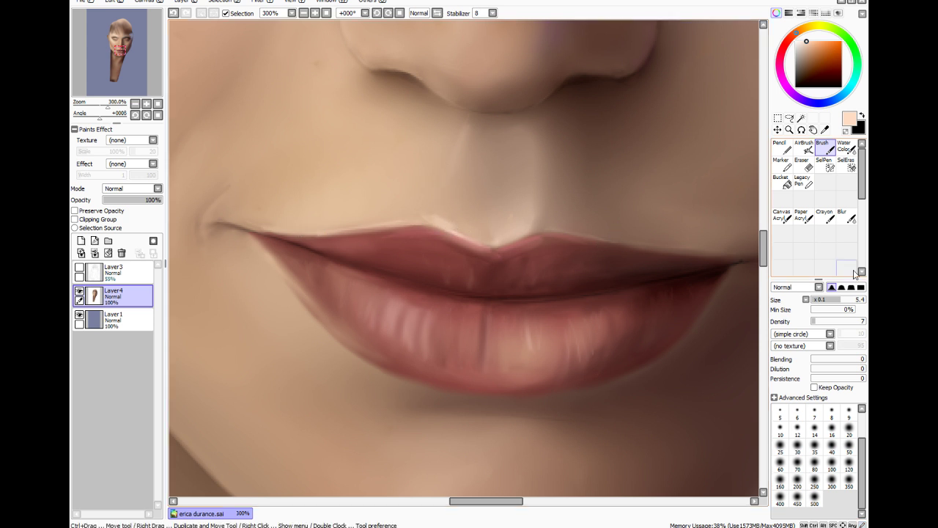
{"action": "left_click", "coordinate": [844, 216]}
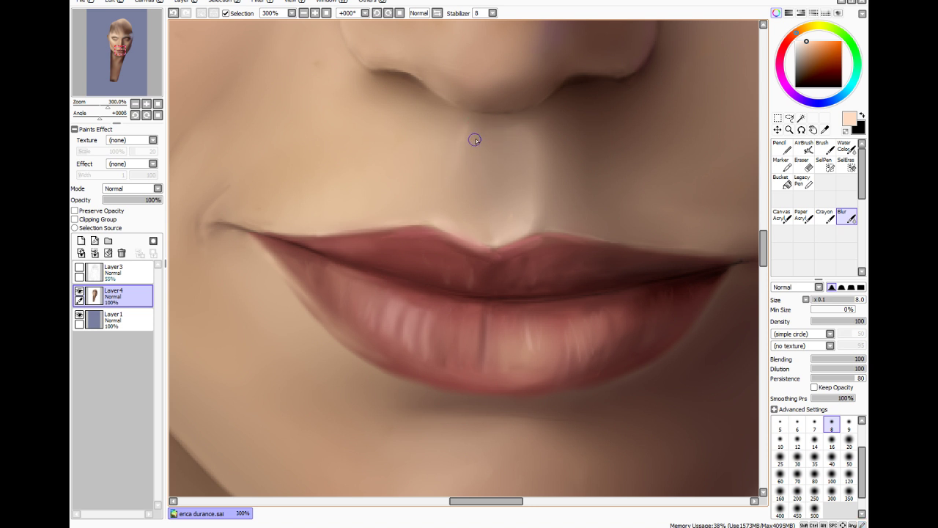
{"action": "mouse_move", "coordinate": [507, 255]}
{"action": "left_mouse_down"}
{"action": "mouse_move", "coordinate": [496, 262]}
{"action": "mouse_move", "coordinate": [561, 248]}
{"action": "left_mouse_up"}
{"action": "mouse_move", "coordinate": [647, 257]}
{"action": "left_mouse_down"}
{"action": "mouse_move", "coordinate": [461, 256]}
{"action": "mouse_move", "coordinate": [416, 243]}
{"action": "left_mouse_up"}
Sample the upper lip red, lighten it to pale pink and tint the lip edge with the Brush at size 5.4, density 5
{"action": "left_click", "coordinate": [824, 129]}
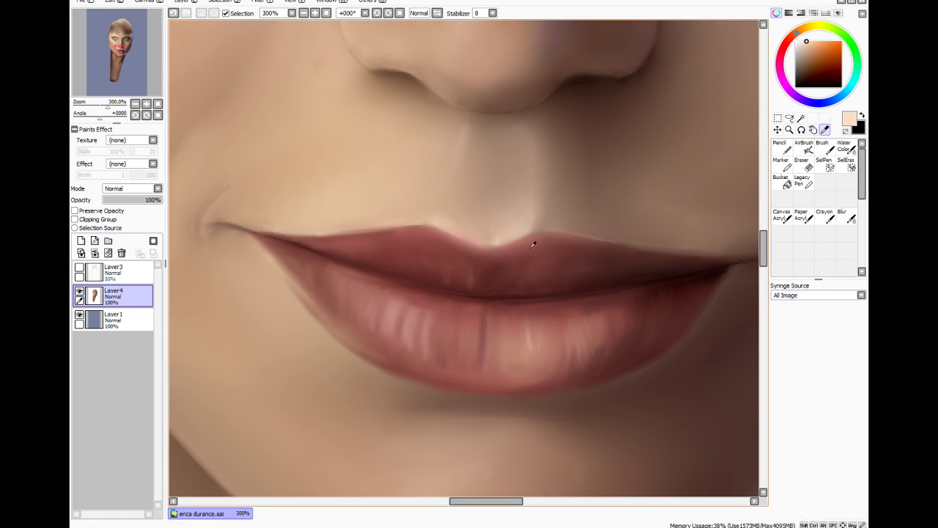
{"action": "left_click", "coordinate": [533, 236]}
{"action": "left_click", "coordinate": [812, 51]}
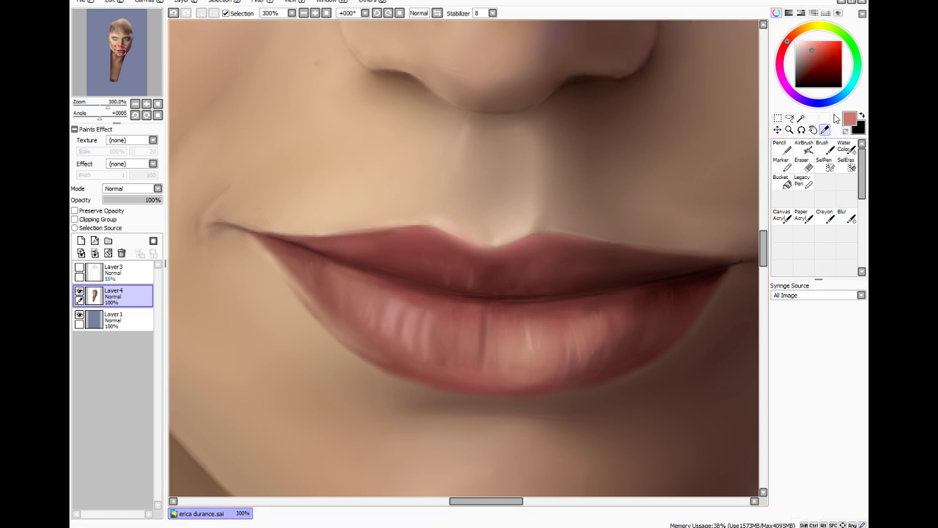
{"action": "left_click", "coordinate": [807, 46]}
{"action": "left_click", "coordinate": [823, 147]}
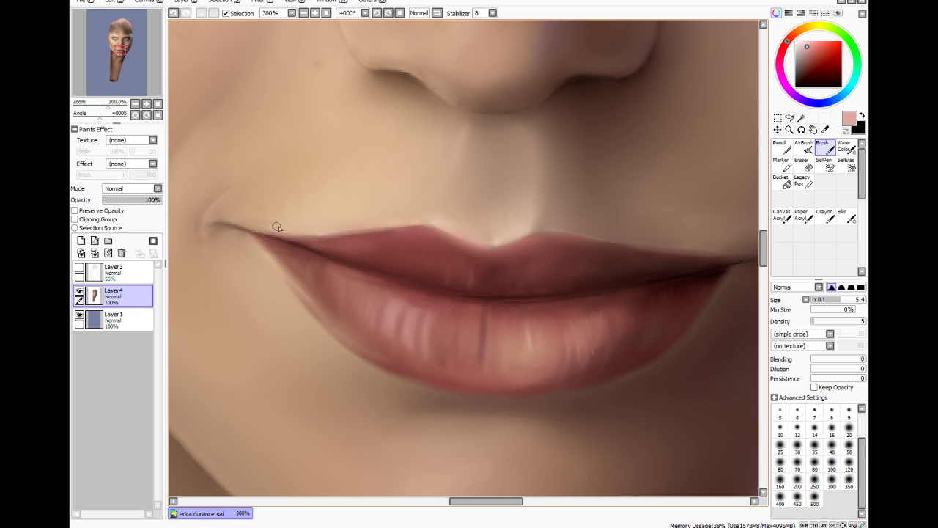
Shift the pink slightly towards orange, tint the lips' left end with the Brush at size 5.4, density 5, and soften it with Blur at size 8
{"action": "left_click", "coordinate": [824, 129]}
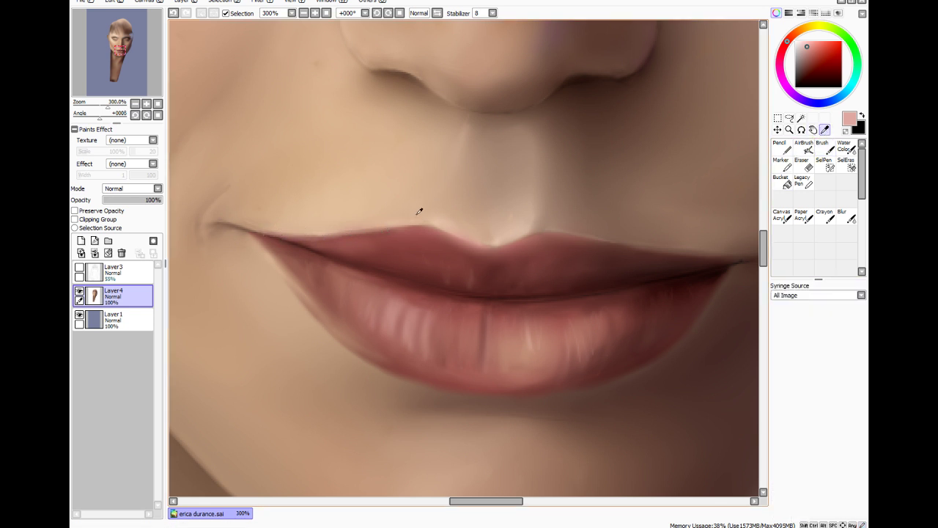
{"action": "left_click", "coordinate": [535, 166]}
{"action": "left_click", "coordinate": [789, 38]}
{"action": "left_click", "coordinate": [825, 147]}
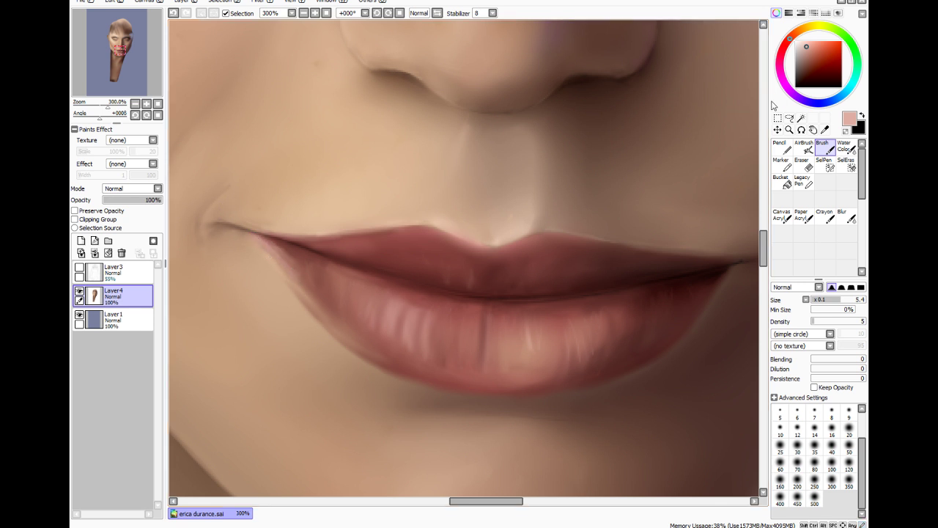
{"action": "key", "text": "alt"}
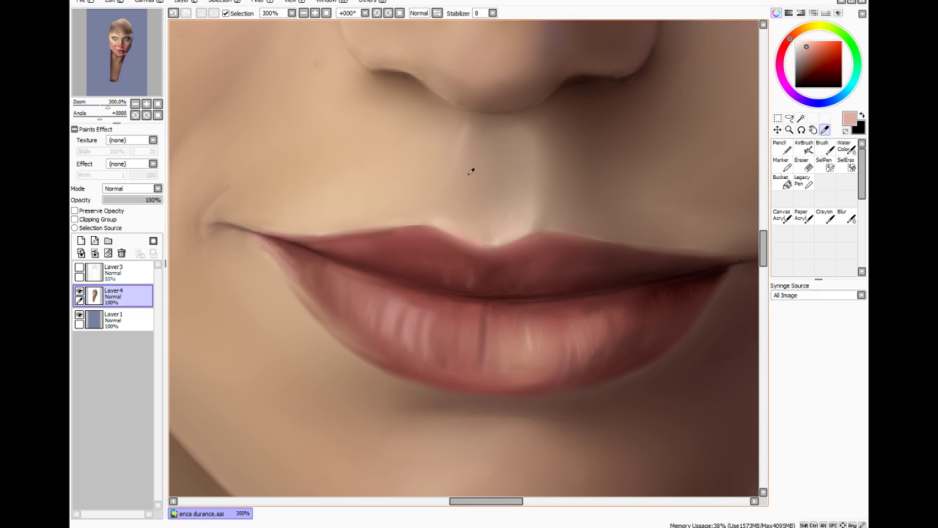
{"action": "left_click", "coordinate": [843, 216]}
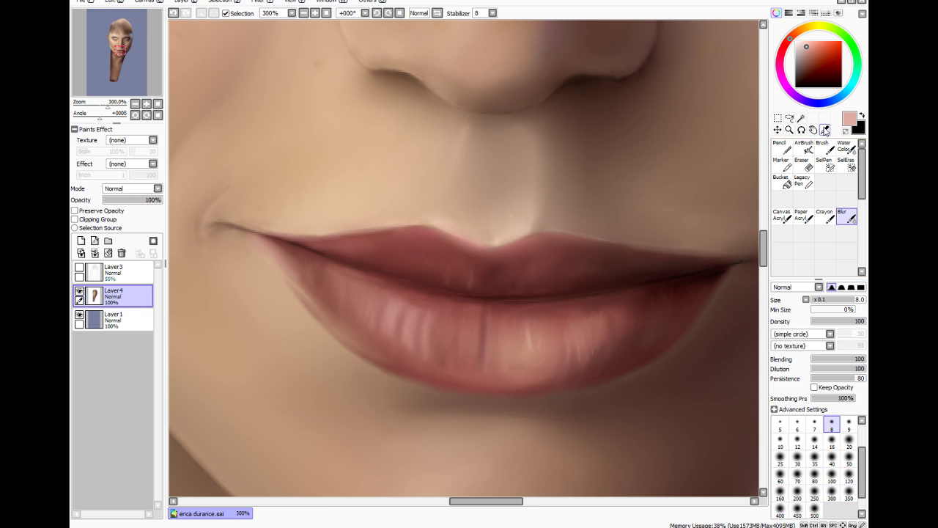
Clean the lip edge below the left mouth corner with lightened sampled skin tone, Brush size 5.4, density 12, and soften it with Blur at size 8
{"action": "key", "text": "alt"}
{"action": "left_click", "coordinate": [301, 318]}
{"action": "left_click", "coordinate": [824, 148]}
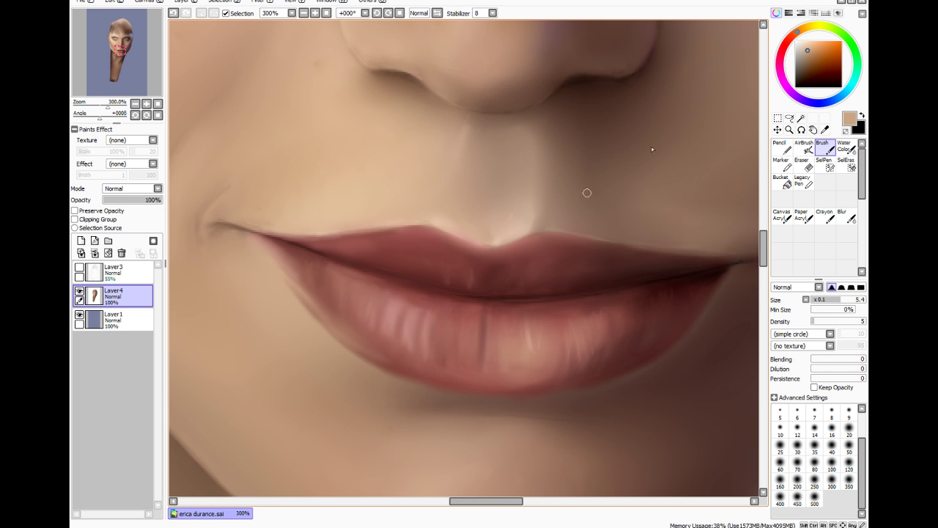
{"action": "left_click", "coordinate": [808, 46]}
{"action": "left_click", "coordinate": [819, 322]}
{"action": "left_click_drag", "start_coordinate": [819, 326], "coordinate": [820, 326]}
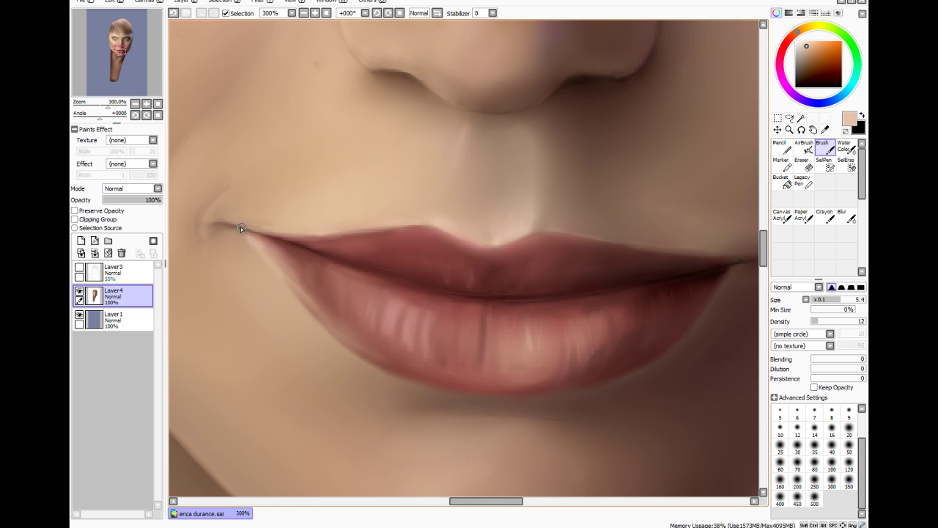
{"action": "left_click", "coordinate": [843, 216]}
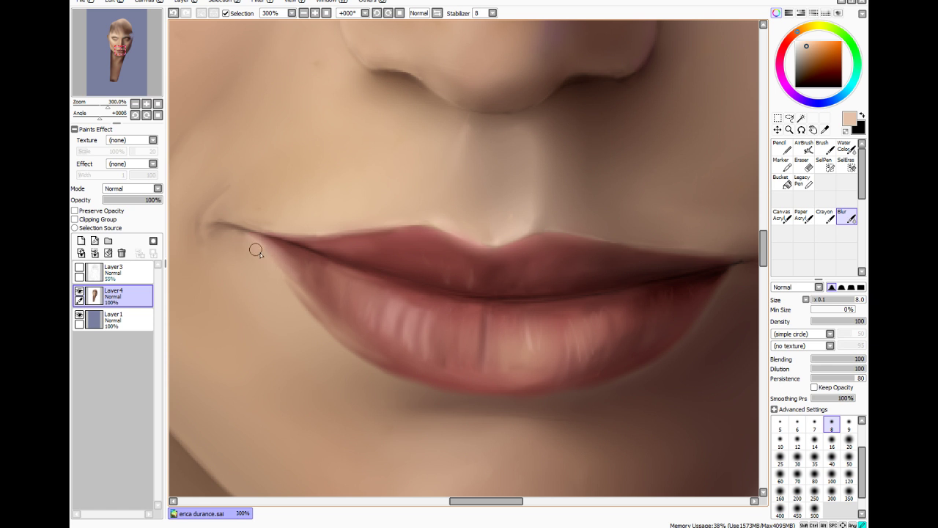
{"action": "left_click_drag", "start_coordinate": [276, 277], "coordinate": [252, 238]}
Highlight the upper lip edge and cupid's bow with a pale beige Brush at size 8.9, density 12
{"action": "left_click", "coordinate": [825, 146]}
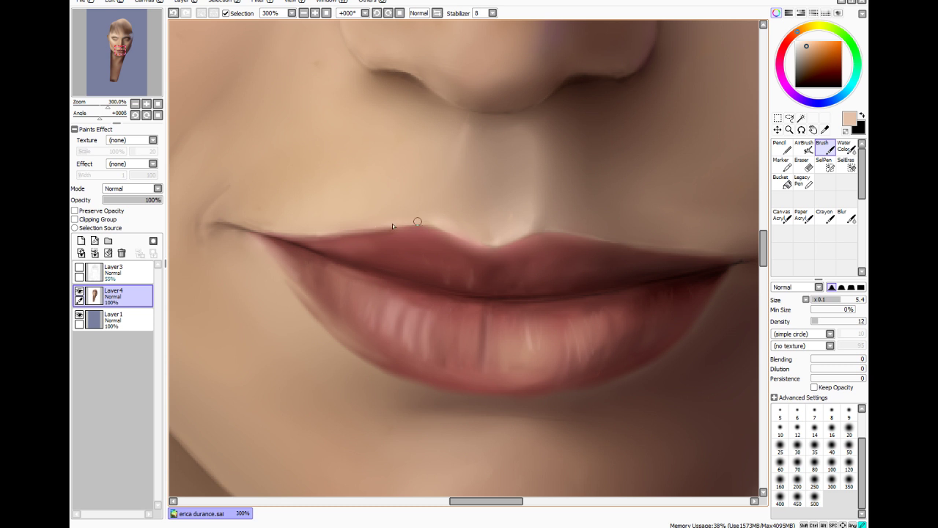
{"action": "left_click", "coordinate": [803, 46]}
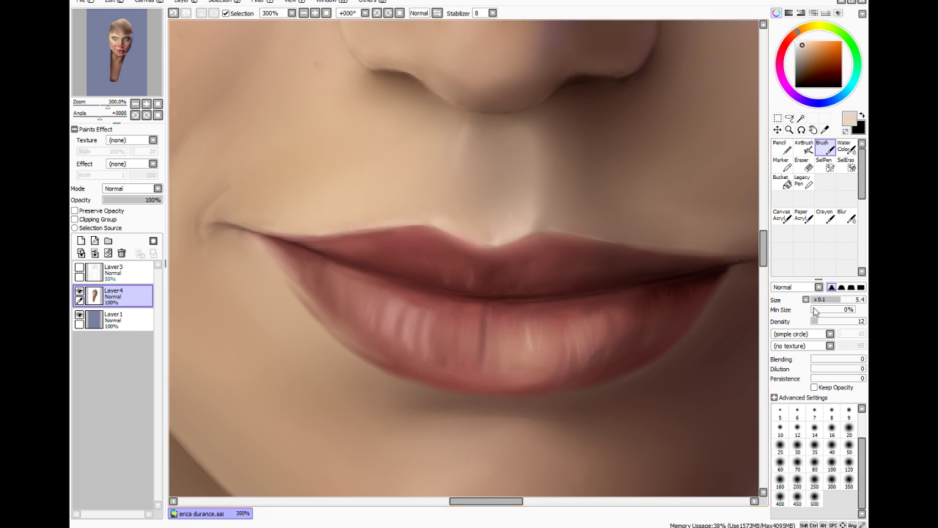
{"action": "left_click", "coordinate": [859, 300]}
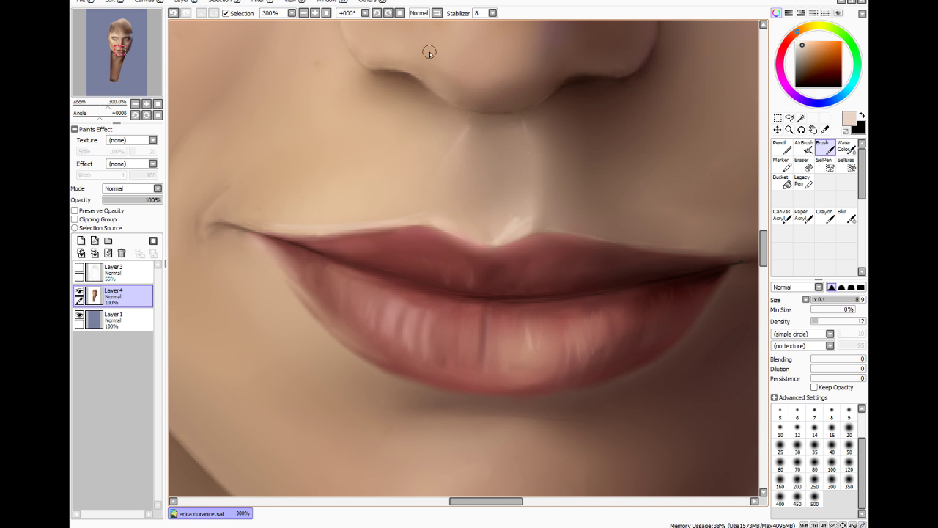
{"action": "key", "text": "ctrl+z"}
{"action": "scroll", "coordinate": [760, 235], "scroll_direction": "up", "scroll_amount": 2}
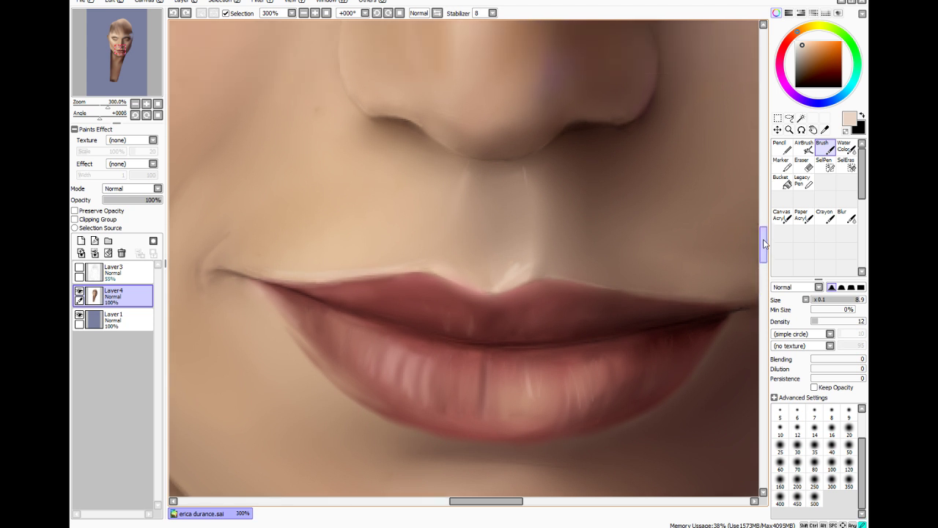
Paint a light peach highlight on the cheek beside the left nostril with the Brush at size 20, density 12
{"action": "left_click", "coordinate": [815, 448]}
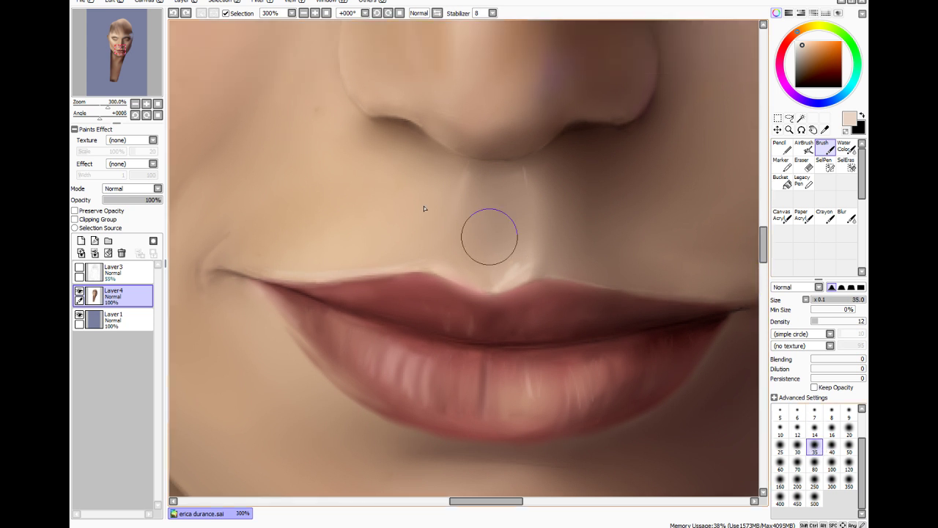
{"action": "left_click", "coordinate": [849, 429]}
{"action": "left_click_drag", "start_coordinate": [356, 134], "coordinate": [339, 112]}
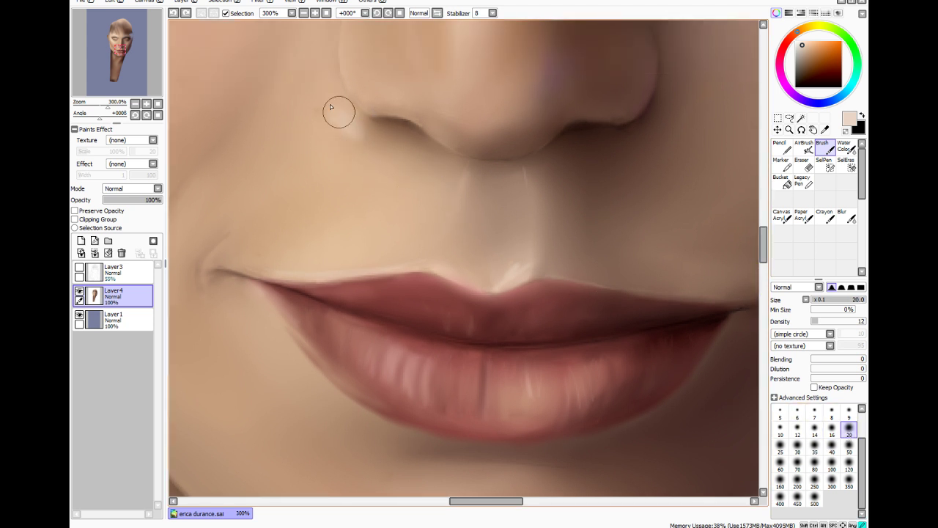
{"action": "key", "text": "ctrl+z"}
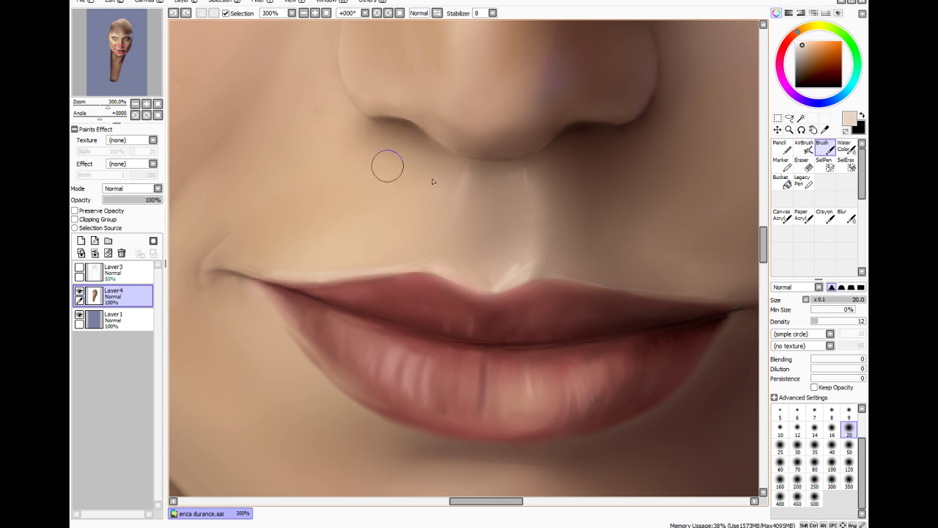
{"action": "left_click", "coordinate": [805, 41]}
{"action": "mouse_move", "coordinate": [328, 98]}
{"action": "left_mouse_down"}
{"action": "mouse_move", "coordinate": [337, 115]}
{"action": "mouse_move", "coordinate": [324, 119]}
{"action": "left_mouse_up"}
Blend the highlights beside the left nostril, on the philtrum and along the upper lip edge with Blur at size 12
{"action": "left_click", "coordinate": [844, 214]}
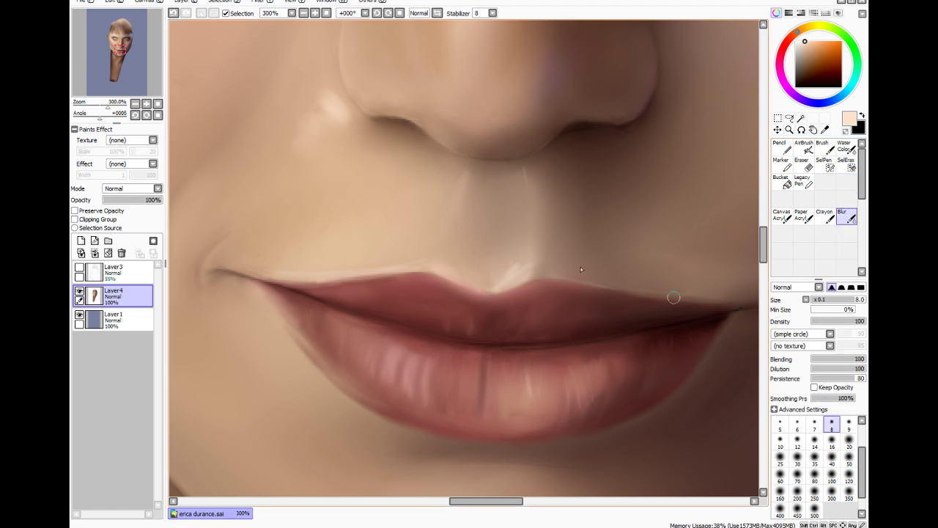
{"action": "key", "text": "bracketright"}
{"action": "key", "text": "bracketright"}
{"action": "key", "text": "bracketright"}
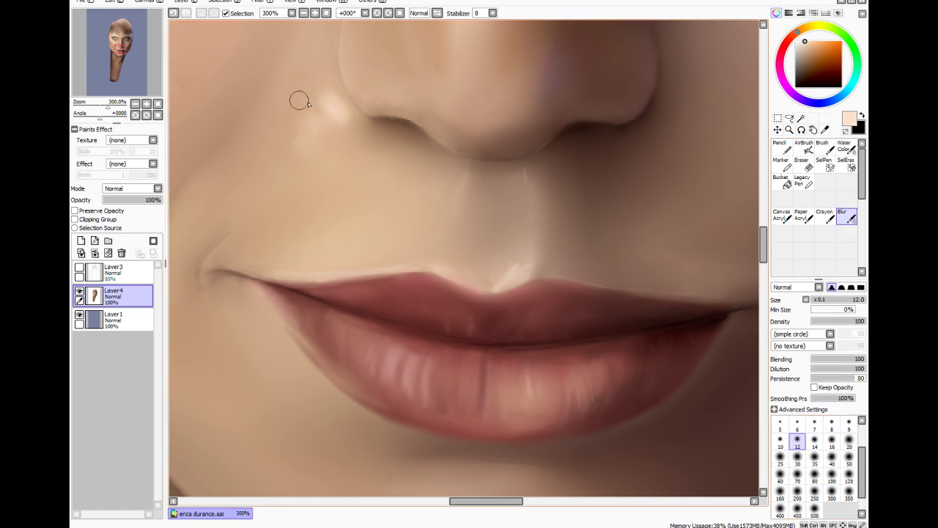
{"action": "left_click_drag", "start_coordinate": [316, 98], "coordinate": [286, 143]}
{"action": "mouse_move", "coordinate": [525, 221]}
{"action": "left_mouse_down"}
{"action": "mouse_move", "coordinate": [528, 168]}
{"action": "mouse_move", "coordinate": [476, 174]}
{"action": "mouse_move", "coordinate": [452, 201]}
{"action": "mouse_move", "coordinate": [512, 272]}
{"action": "mouse_move", "coordinate": [512, 264]}
{"action": "mouse_move", "coordinate": [501, 269]}
{"action": "left_mouse_up"}
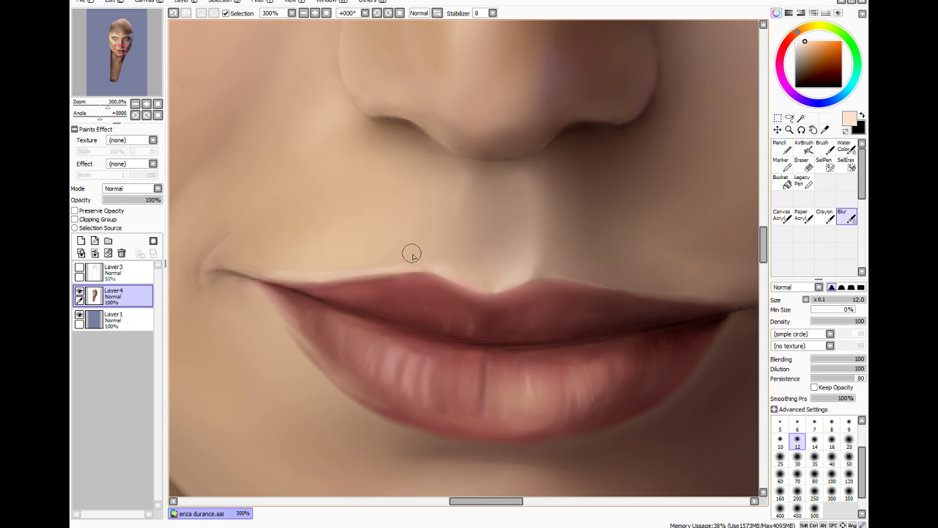
{"action": "mouse_move", "coordinate": [413, 263]}
{"action": "left_mouse_down"}
{"action": "mouse_move", "coordinate": [335, 268]}
{"action": "mouse_move", "coordinate": [333, 260]}
{"action": "mouse_move", "coordinate": [411, 251]}
{"action": "mouse_move", "coordinate": [277, 267]}
{"action": "mouse_move", "coordinate": [378, 266]}
{"action": "mouse_move", "coordinate": [309, 294]}
{"action": "mouse_move", "coordinate": [306, 285]}
{"action": "mouse_move", "coordinate": [397, 273]}
{"action": "mouse_move", "coordinate": [317, 289]}
{"action": "left_mouse_up"}
{"action": "left_click_drag", "start_coordinate": [405, 279], "coordinate": [314, 283]}
Clean the lower lip's left edge with sampled skin tone, Brush size 20, density 12, and soften it with Blur at size 12
{"action": "key", "text": "alt"}
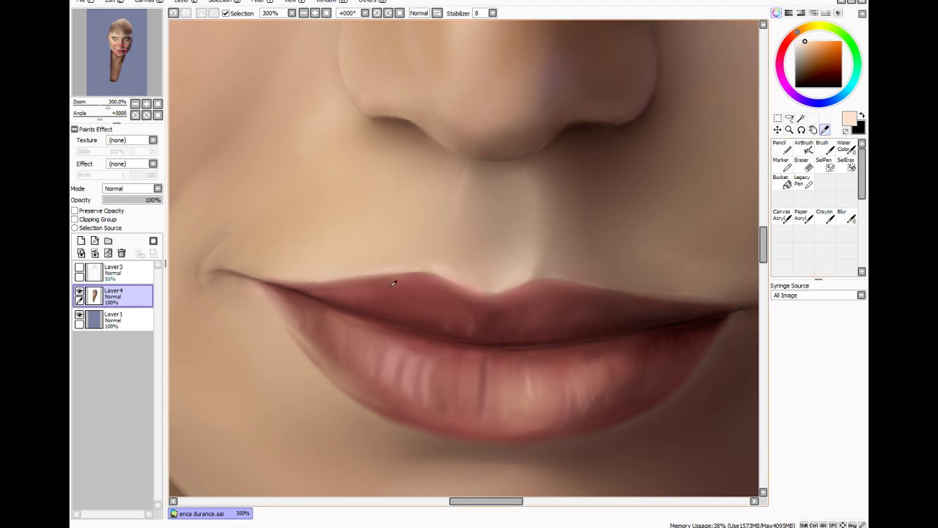
{"action": "left_click", "coordinate": [301, 341], "text": "alt"}
{"action": "key", "text": "b"}
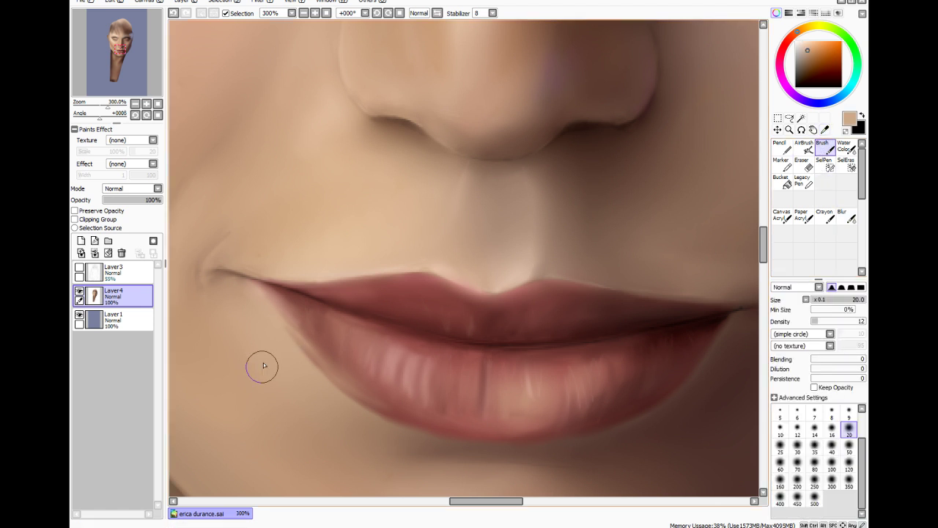
{"action": "mouse_move", "coordinate": [267, 330]}
{"action": "left_mouse_down"}
{"action": "mouse_move", "coordinate": [331, 392]}
{"action": "mouse_move", "coordinate": [300, 349]}
{"action": "mouse_move", "coordinate": [330, 384]}
{"action": "left_mouse_up"}
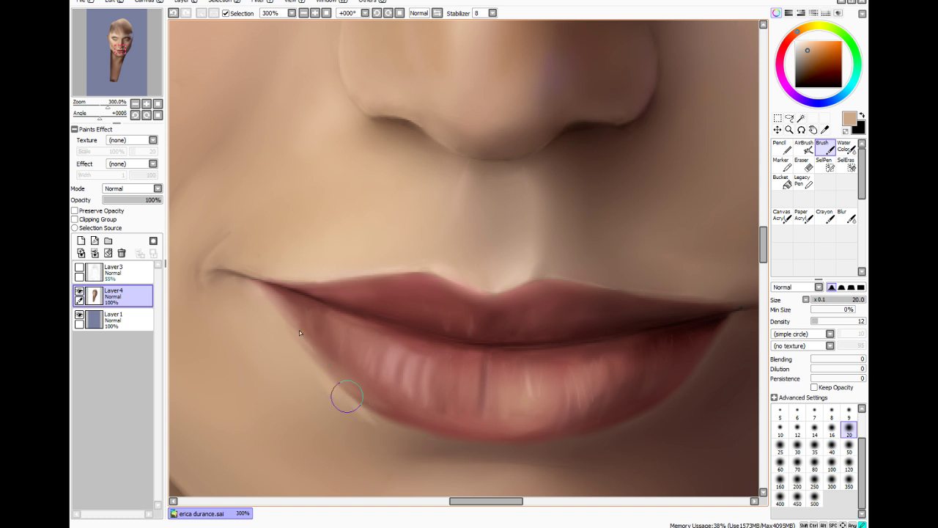
{"action": "left_click", "coordinate": [846, 216]}
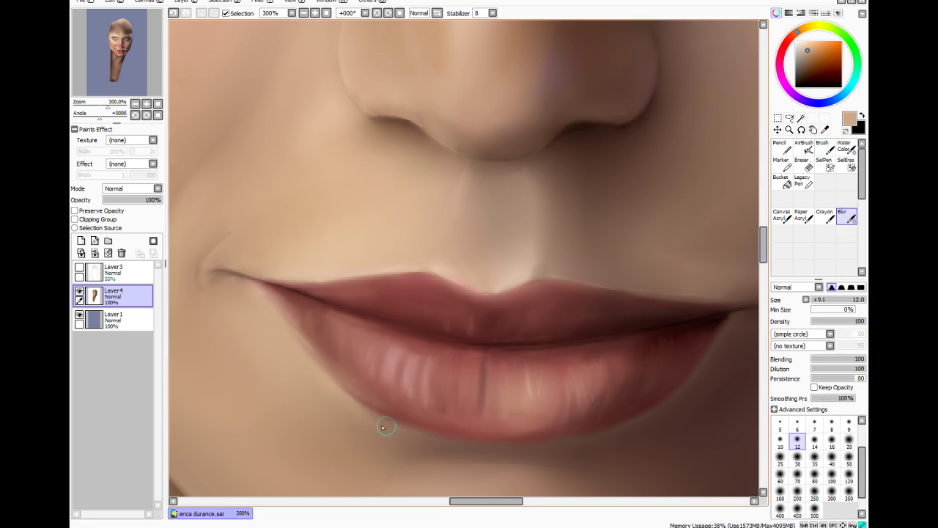
{"action": "mouse_move", "coordinate": [362, 432]}
{"action": "left_mouse_down"}
{"action": "mouse_move", "coordinate": [330, 398]}
{"action": "mouse_move", "coordinate": [359, 426]}
{"action": "mouse_move", "coordinate": [251, 349]}
{"action": "left_mouse_up"}
Shade the right mouth corner and adjoining lip edge with dark brown sampled below the corner, Brush size 20, density 9
{"action": "key", "text": "x"}
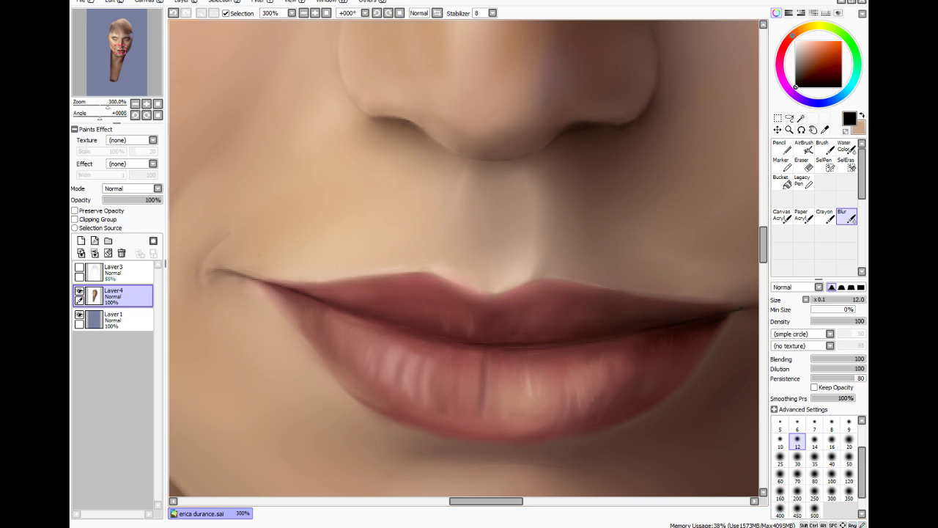
{"action": "left_click_drag", "start_coordinate": [467, 503], "coordinate": [478, 503]}
{"action": "left_click", "coordinate": [825, 129]}
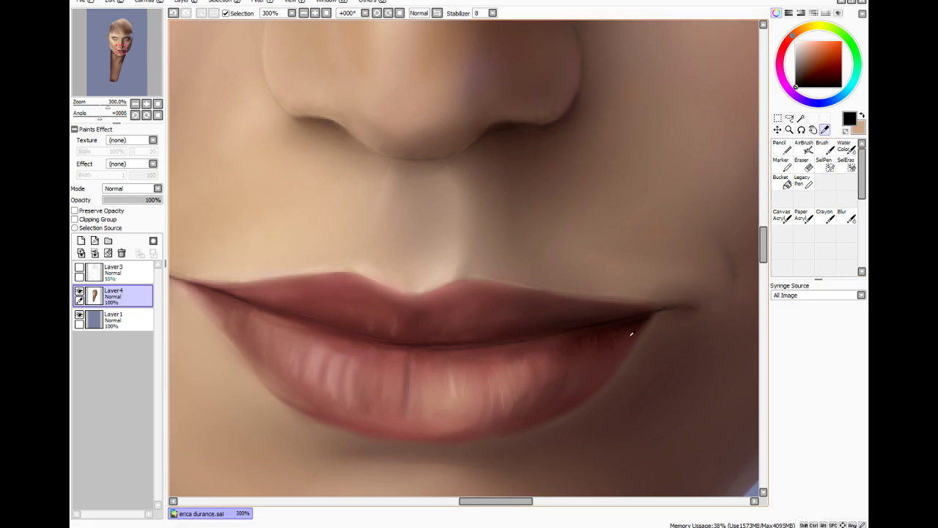
{"action": "left_click", "coordinate": [666, 356]}
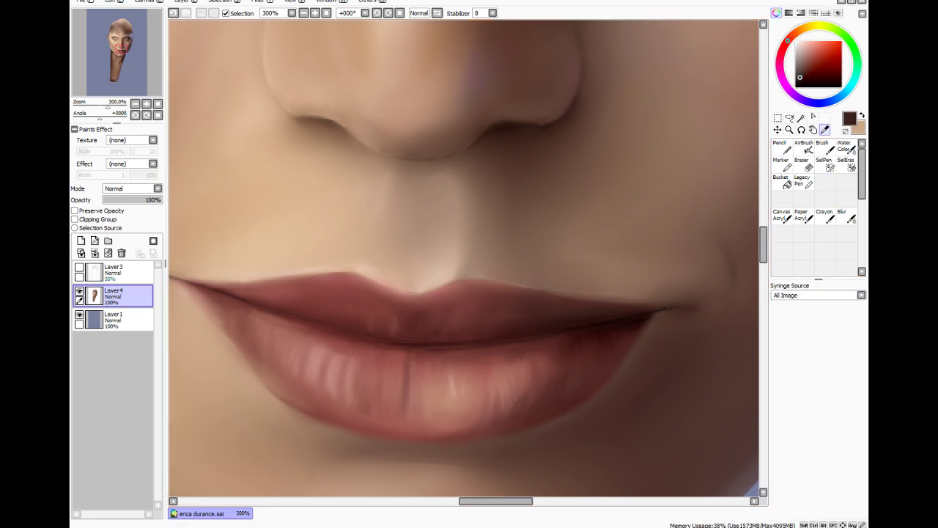
{"action": "left_click", "coordinate": [825, 147]}
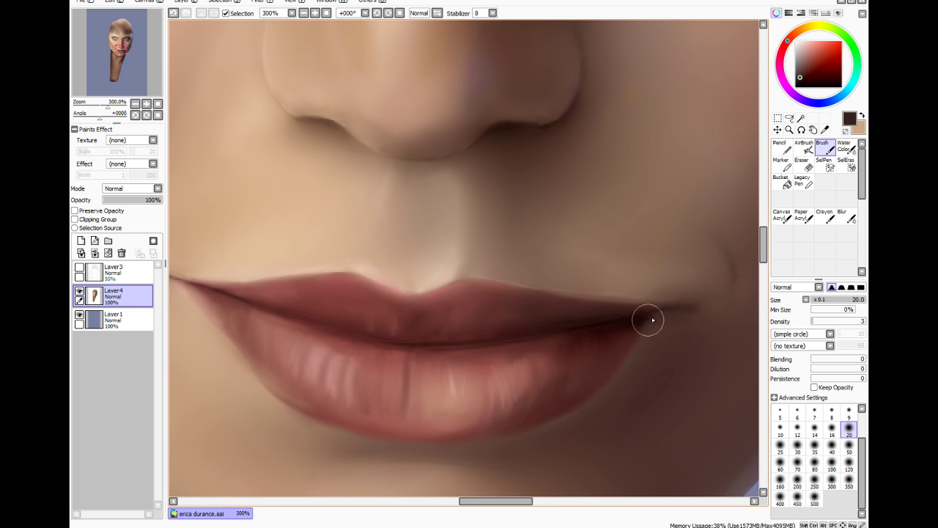
{"action": "left_click", "coordinate": [816, 322]}
{"action": "left_click_drag", "start_coordinate": [658, 305], "coordinate": [599, 387]}
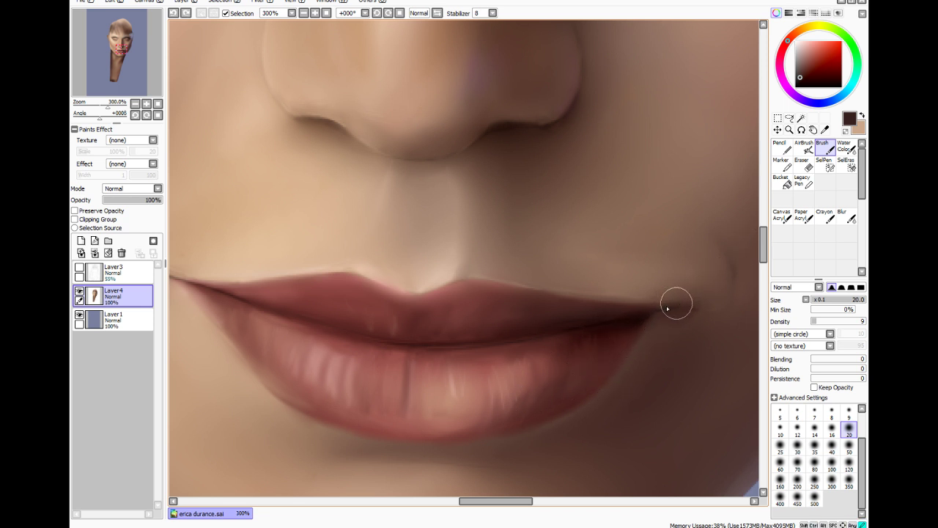
{"action": "left_click_drag", "start_coordinate": [677, 303], "coordinate": [645, 321]}
Deepen the lower lip's right side and lower edge with dark red at Brush size 20, density 9
{"action": "left_click", "coordinate": [810, 71]}
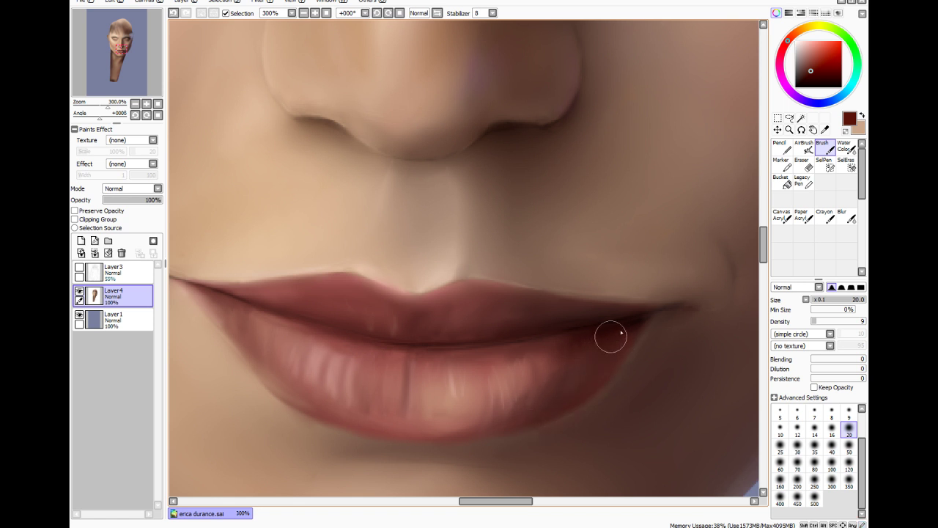
{"action": "left_click", "coordinate": [813, 73]}
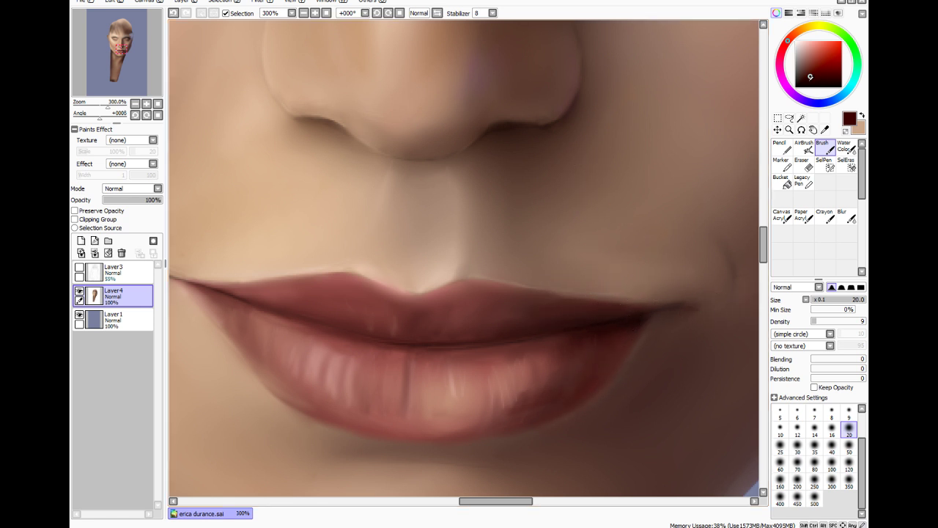
{"action": "left_click_drag", "start_coordinate": [569, 366], "coordinate": [562, 399]}
{"action": "left_click_drag", "start_coordinate": [603, 367], "coordinate": [559, 409]}
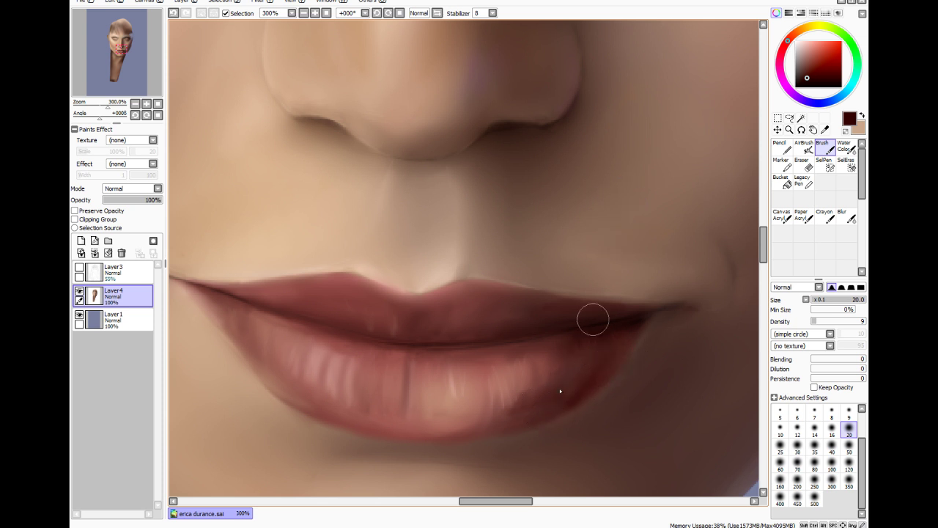
{"action": "mouse_move", "coordinate": [308, 391]}
{"action": "left_mouse_down"}
{"action": "mouse_move", "coordinate": [360, 401]}
{"action": "mouse_move", "coordinate": [342, 402]}
{"action": "mouse_move", "coordinate": [368, 419]}
{"action": "mouse_move", "coordinate": [323, 407]}
{"action": "mouse_move", "coordinate": [369, 419]}
{"action": "mouse_move", "coordinate": [304, 400]}
{"action": "mouse_move", "coordinate": [345, 406]}
{"action": "left_mouse_up"}
Add a black shadow at the right mouth corner with the Brush at size 14, density 3, and soften it with Blur at size 8
{"action": "scroll", "coordinate": [761, 242], "scroll_direction": "down", "scroll_amount": 3}
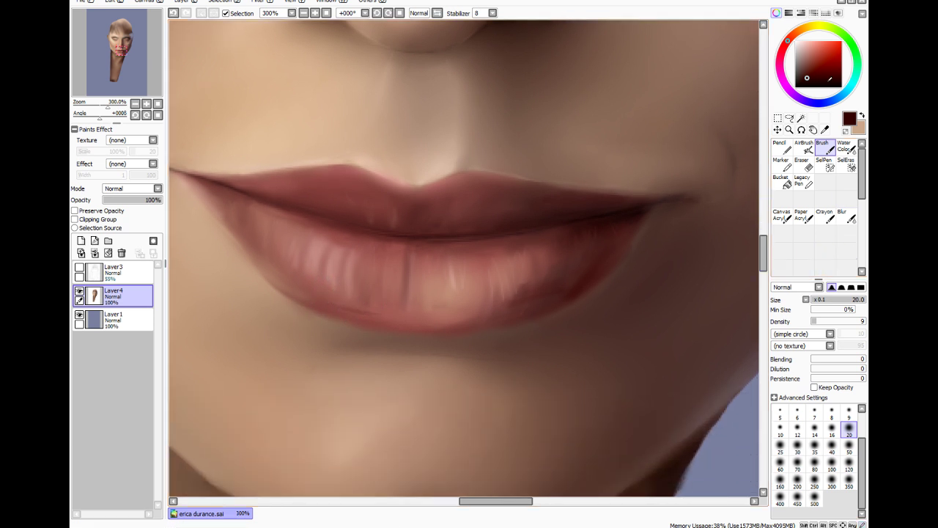
{"action": "left_click_drag", "start_coordinate": [804, 71], "coordinate": [796, 87]}
{"action": "left_click_drag", "start_coordinate": [816, 323], "coordinate": [806, 324]}
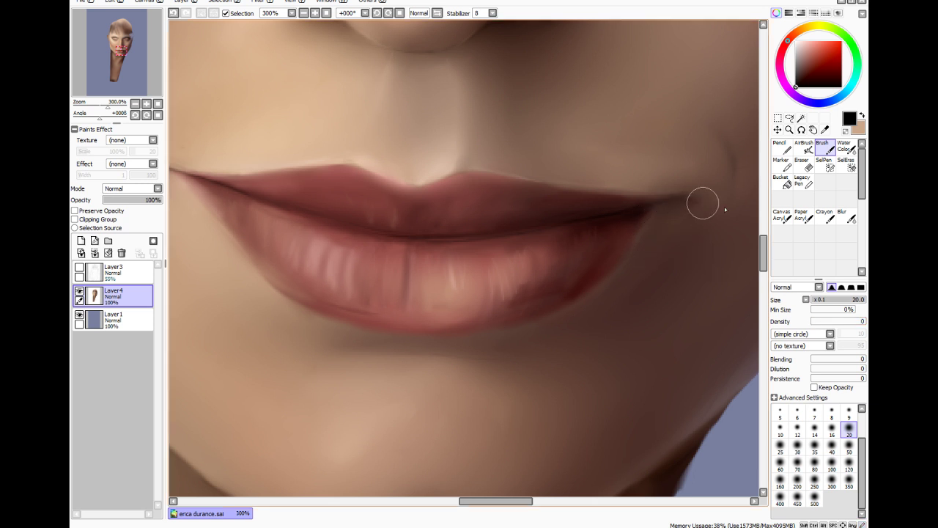
{"action": "left_click", "coordinate": [820, 431]}
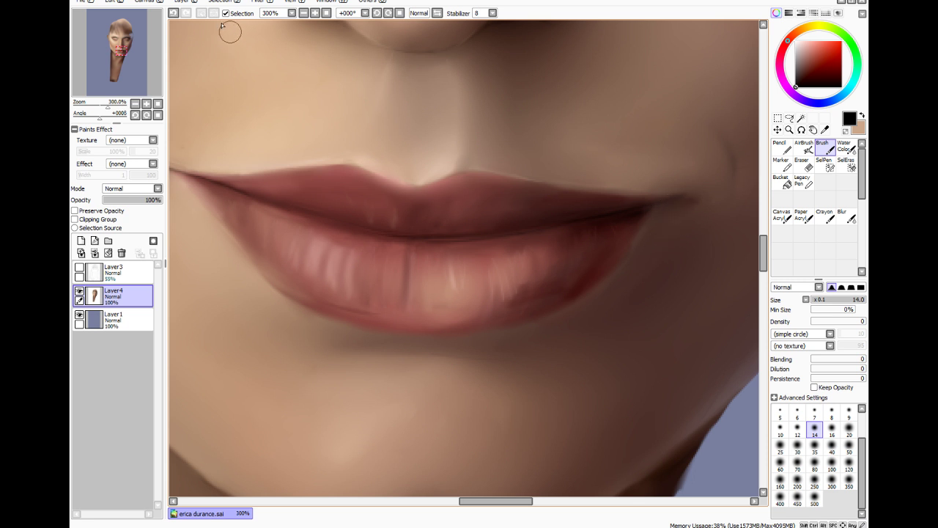
{"action": "left_click_drag", "start_coordinate": [825, 320], "coordinate": [812, 321]}
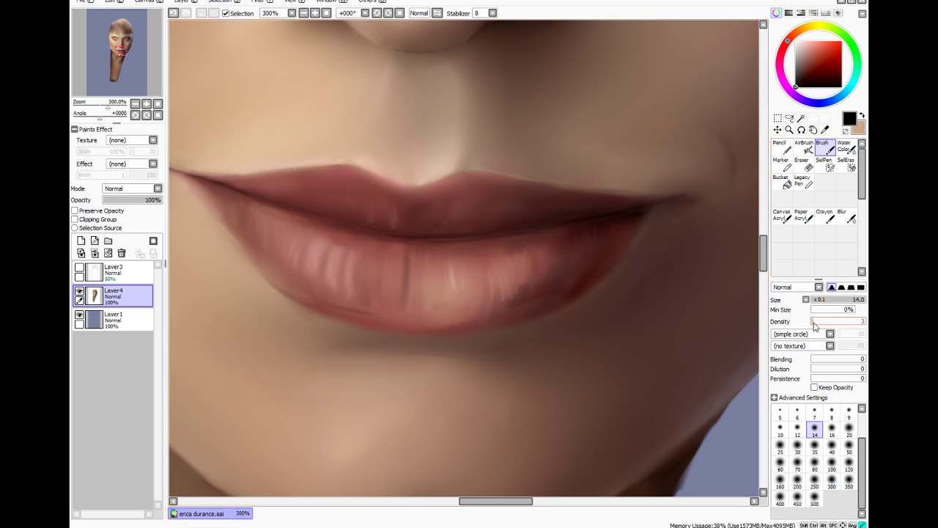
{"action": "mouse_move", "coordinate": [680, 204]}
{"action": "left_mouse_down"}
{"action": "mouse_move", "coordinate": [680, 216]}
{"action": "mouse_move", "coordinate": [667, 200]}
{"action": "left_mouse_up"}
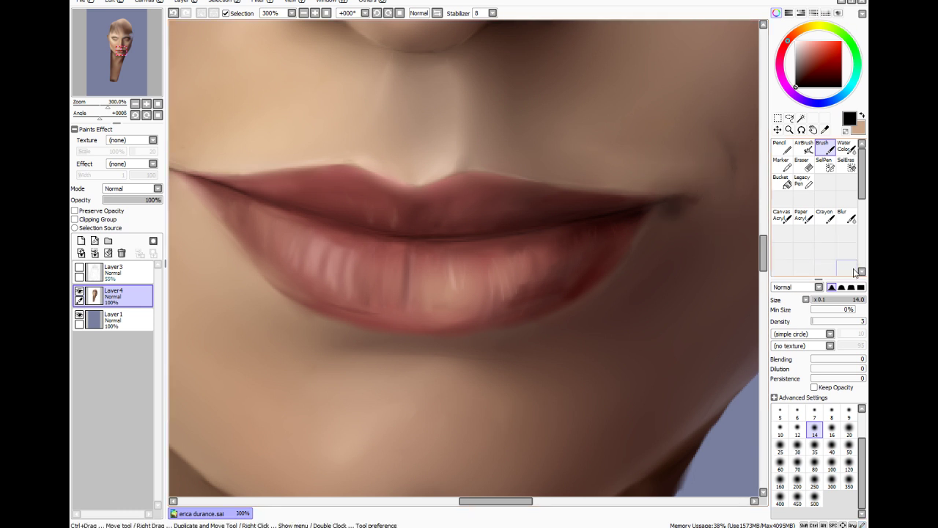
{"action": "left_click", "coordinate": [847, 216]}
{"action": "left_click", "coordinate": [832, 424]}
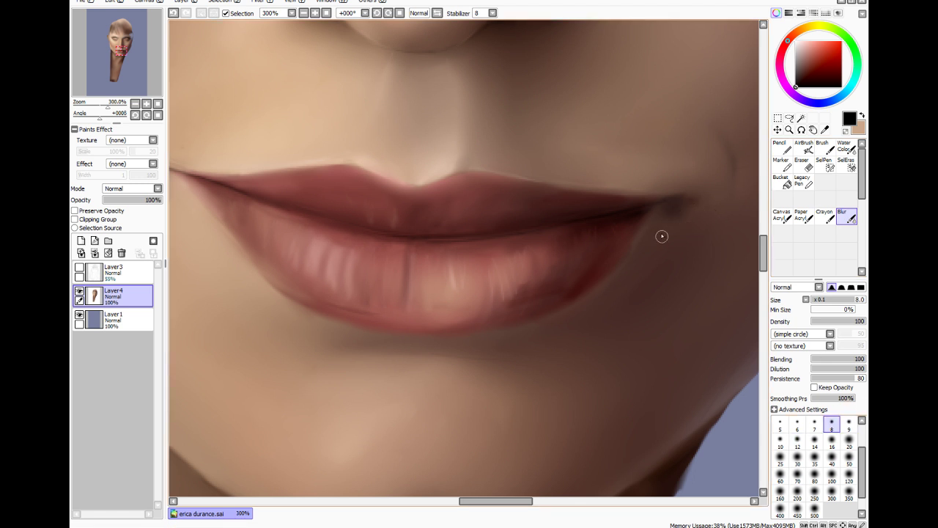
{"action": "mouse_move", "coordinate": [684, 207]}
{"action": "left_mouse_down"}
{"action": "mouse_move", "coordinate": [670, 185]}
{"action": "mouse_move", "coordinate": [666, 191]}
{"action": "mouse_move", "coordinate": [686, 197]}
{"action": "left_mouse_up"}
Refine the right mouth corner and lower lip edge with sampled brown skin tone, Brush size 14, density 3, and blend with Blur at size 8
{"action": "left_click", "coordinate": [824, 130]}
{"action": "left_click", "coordinate": [668, 162]}
{"action": "left_click", "coordinate": [824, 148]}
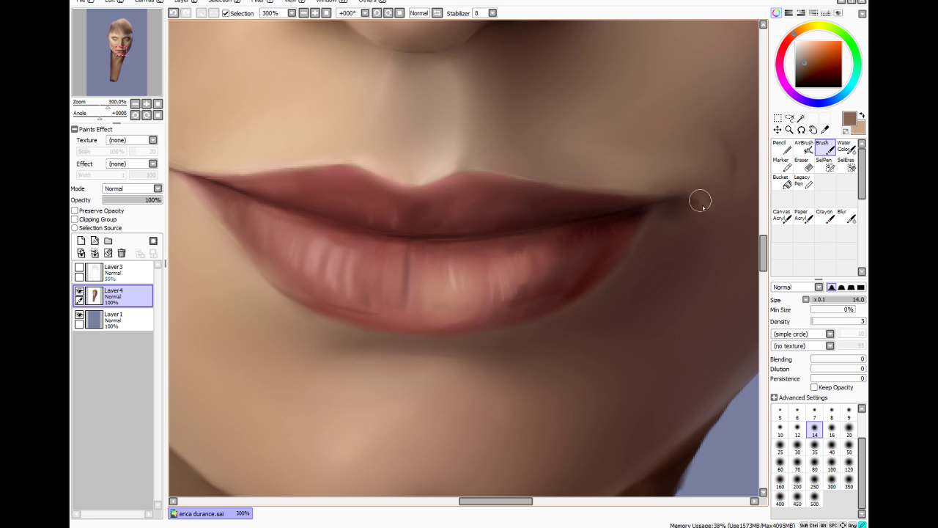
{"action": "left_click", "coordinate": [845, 217]}
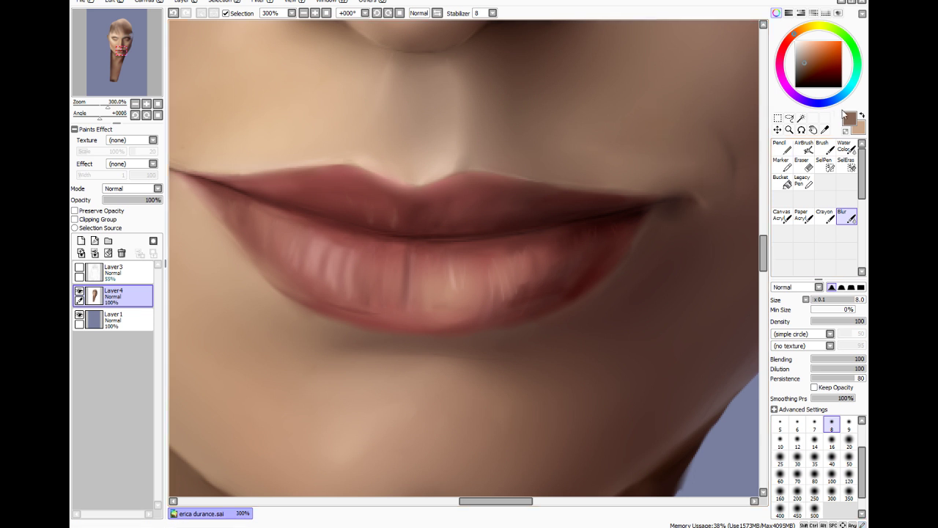
{"action": "left_click", "coordinate": [825, 147]}
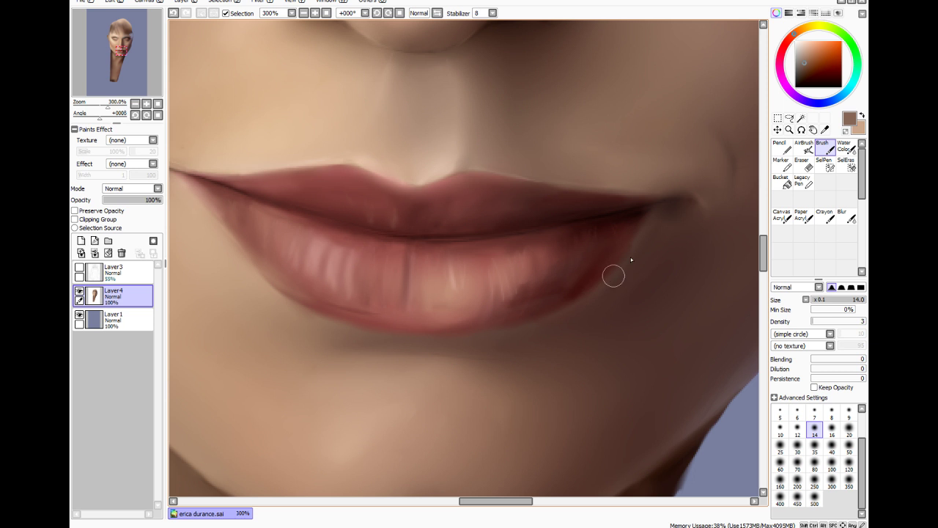
{"action": "left_click", "coordinate": [845, 217]}
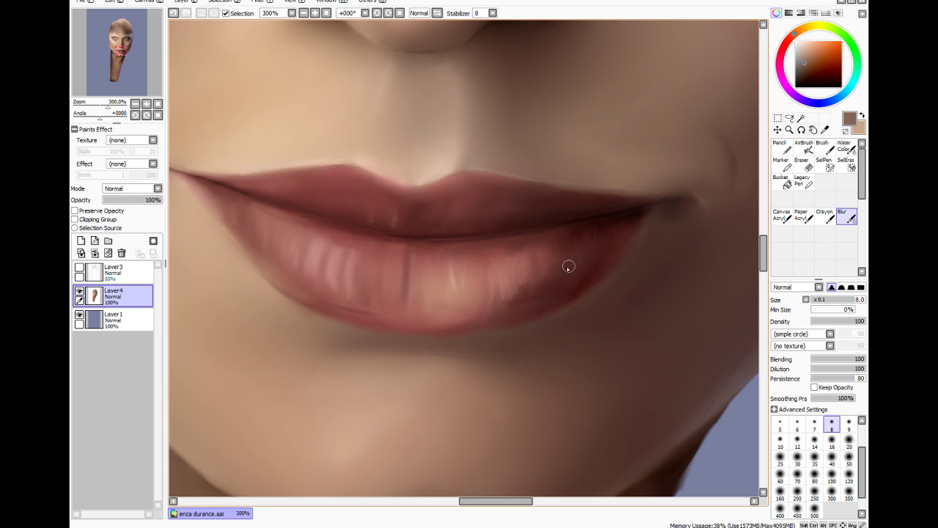
Select the area along the lower lip's bottom edge with SelPen at size 35, density 14, and hide the selection display
{"action": "left_click", "coordinate": [825, 165]}
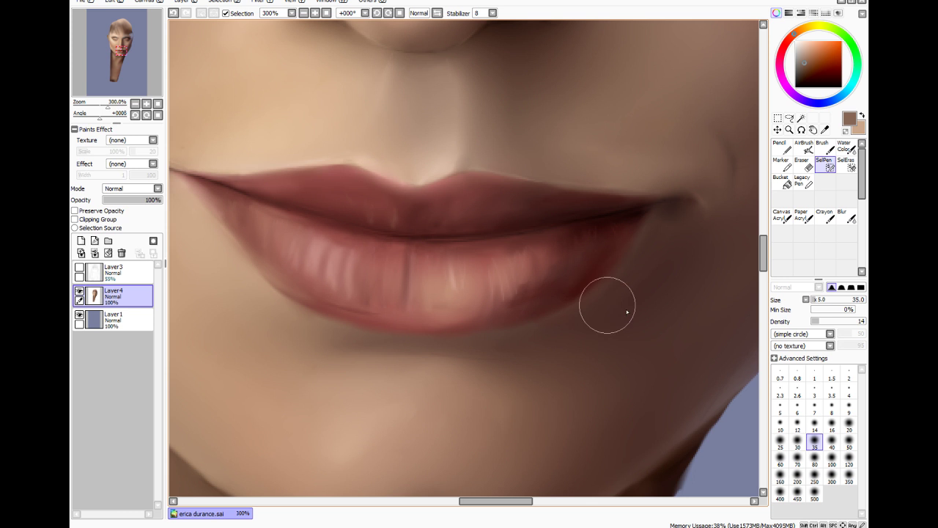
{"action": "mouse_move", "coordinate": [568, 324]}
{"action": "left_mouse_down"}
{"action": "mouse_move", "coordinate": [503, 318]}
{"action": "mouse_move", "coordinate": [341, 335]}
{"action": "left_mouse_up"}
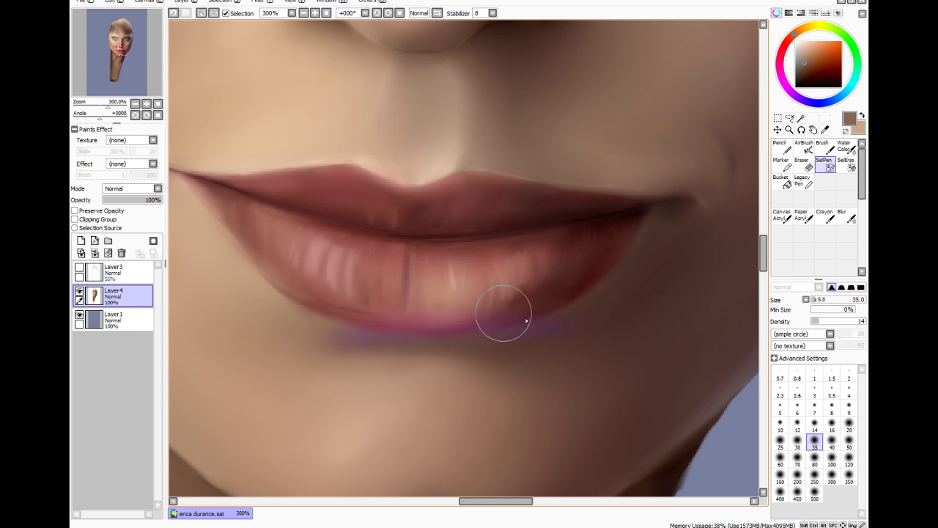
{"action": "left_click", "coordinate": [231, 13]}
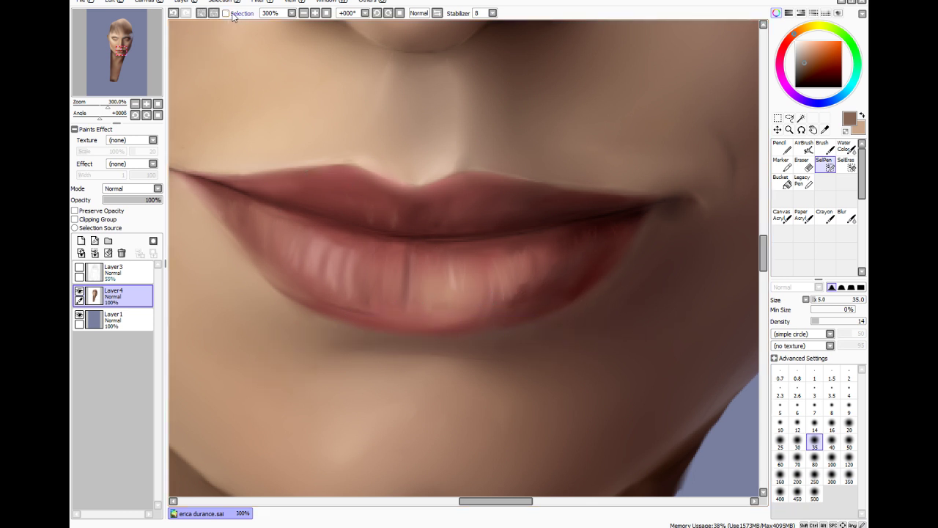
Adjust the selected area along the lower lip's bottom edge with a filter, clear the selection and restore the selection display
{"action": "left_click", "coordinate": [258, 3]}
{"action": "left_click", "coordinate": [255, 22]}
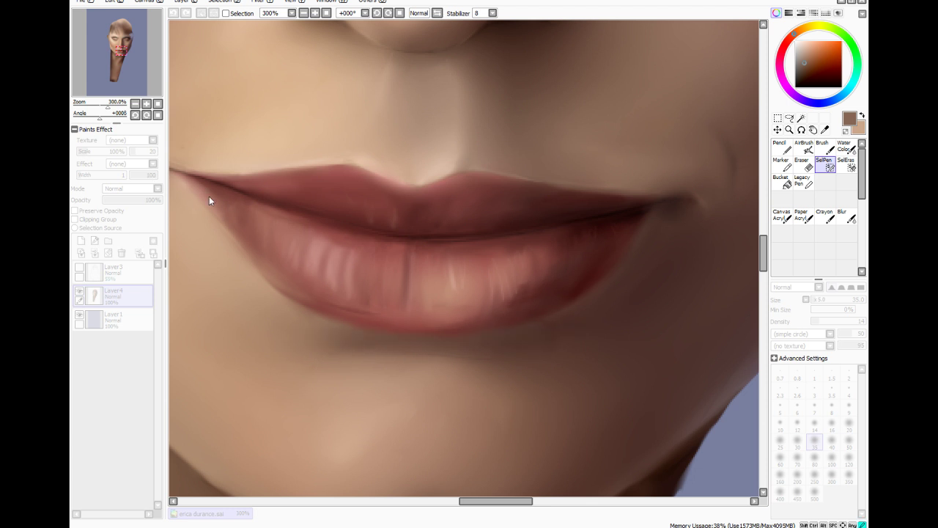
{"action": "left_click_drag", "start_coordinate": [207, 196], "coordinate": [203, 196]}
{"action": "left_click", "coordinate": [242, 249]}
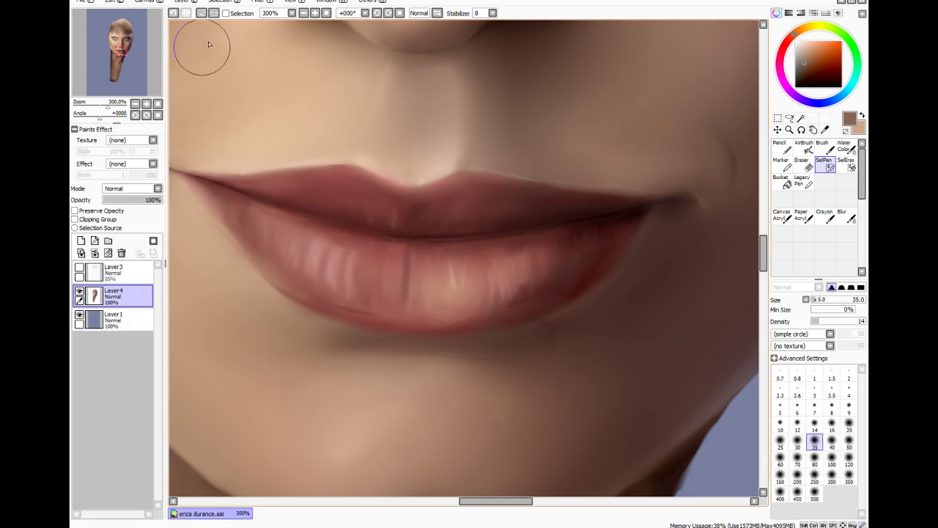
{"action": "left_click", "coordinate": [225, 14]}
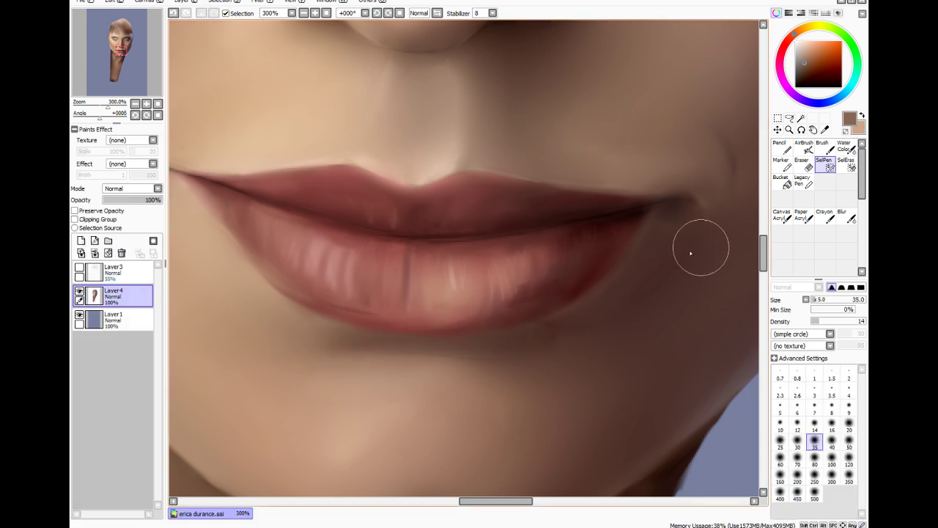
Paint fine pale peach highlight streaks down the lower lip's centre and left part with the Brush at size 2, density 14
{"action": "left_click", "coordinate": [796, 86]}
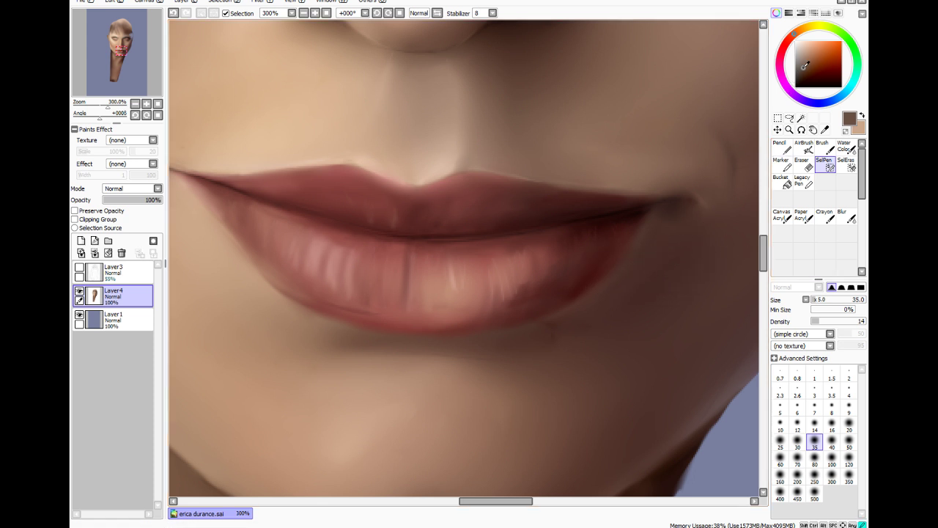
{"action": "left_click", "coordinate": [819, 153]}
{"action": "left_click_drag", "start_coordinate": [819, 300], "coordinate": [812, 302]}
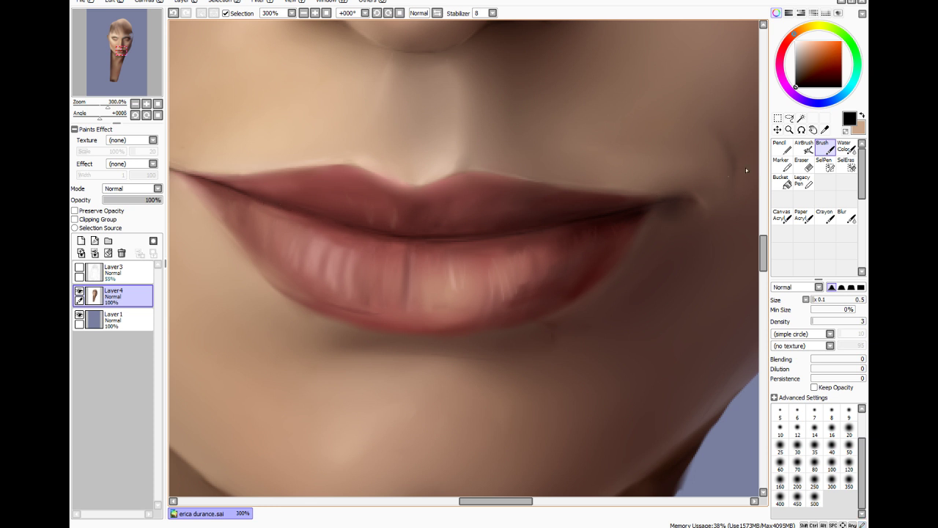
{"action": "left_click", "coordinate": [804, 41]}
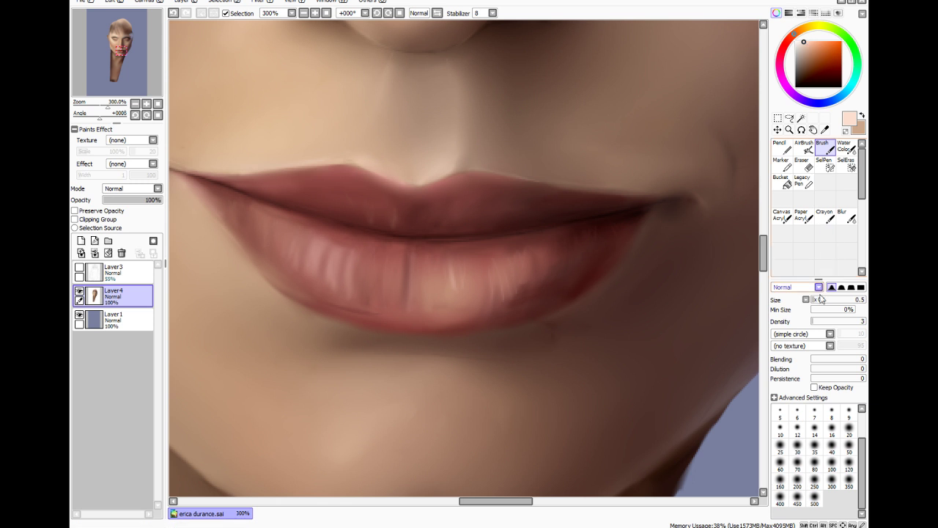
{"action": "left_click_drag", "start_coordinate": [819, 299], "coordinate": [829, 301]}
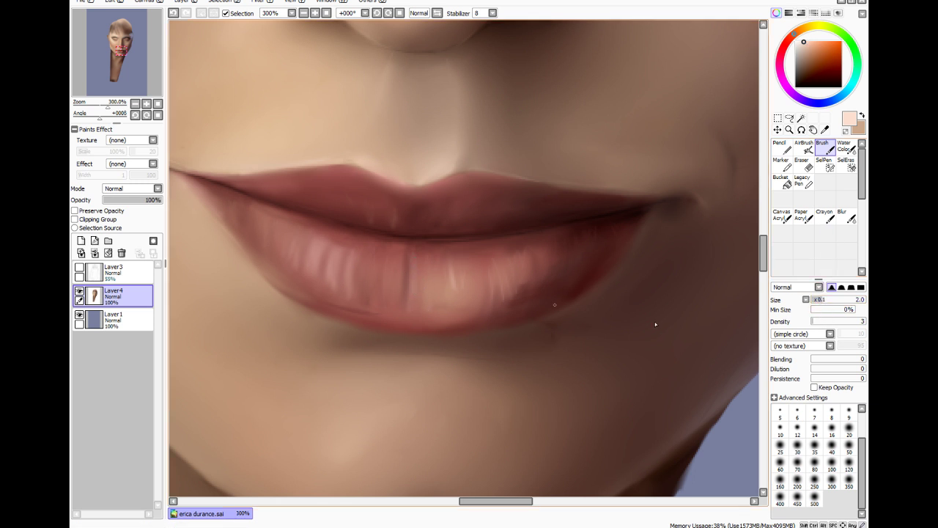
{"action": "left_click_drag", "start_coordinate": [812, 321], "coordinate": [819, 322]}
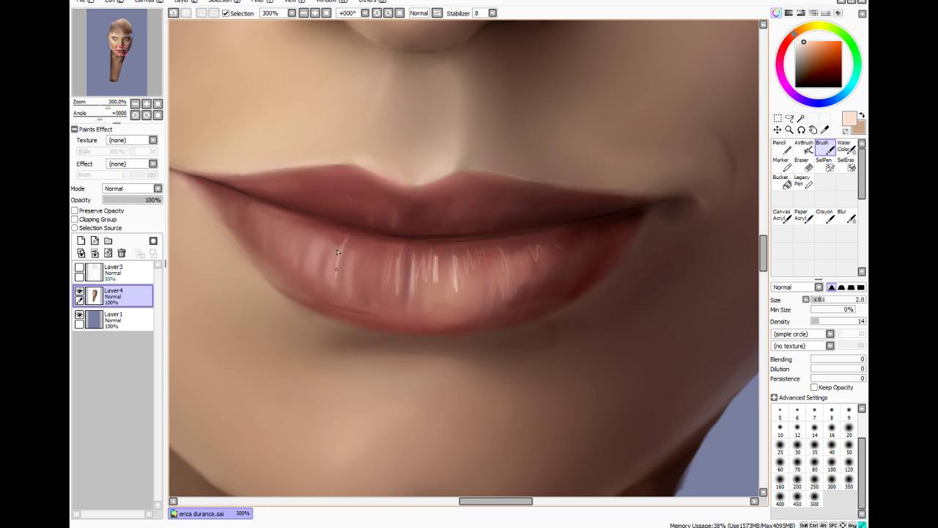
{"action": "left_click_drag", "start_coordinate": [336, 247], "coordinate": [331, 272]}
{"action": "mouse_move", "coordinate": [326, 238]}
{"action": "left_mouse_down"}
{"action": "mouse_move", "coordinate": [318, 282]}
{"action": "mouse_move", "coordinate": [306, 274]}
{"action": "left_mouse_up"}
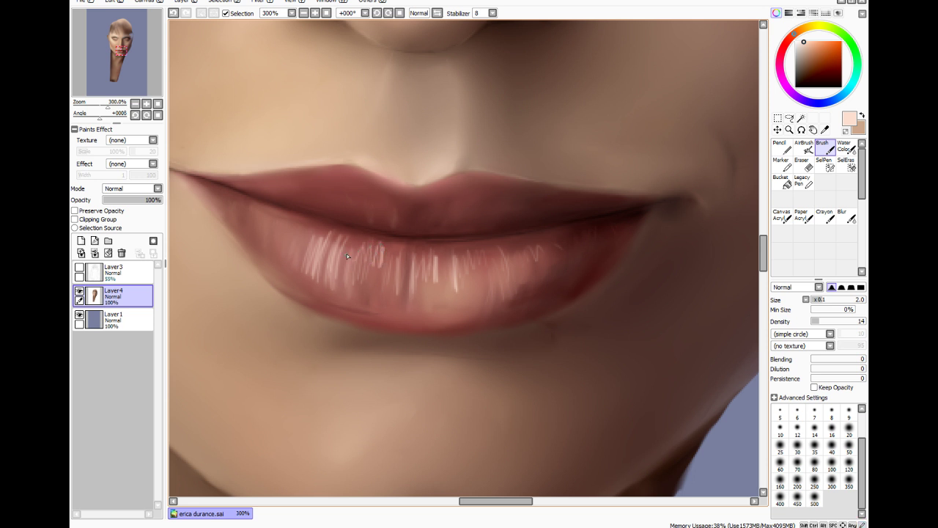
Undo the last highlight stroke and extend the fine peach streaks towards the lower lip's left corner
{"action": "key", "text": "ctrl+z"}
{"action": "mouse_move", "coordinate": [372, 268]}
{"action": "left_mouse_down"}
{"action": "mouse_move", "coordinate": [361, 244]}
{"action": "mouse_move", "coordinate": [346, 238]}
{"action": "left_mouse_up"}
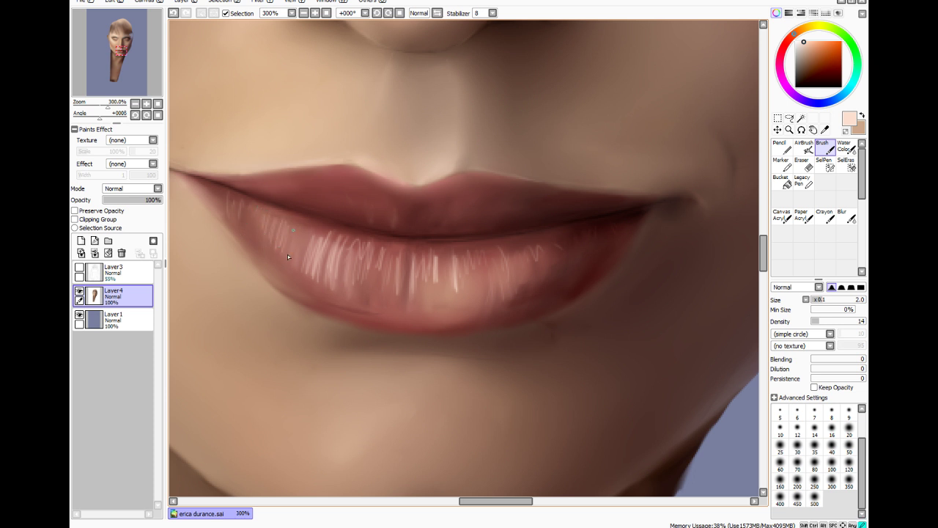
{"action": "left_click_drag", "start_coordinate": [293, 230], "coordinate": [308, 258]}
{"action": "left_click_drag", "start_coordinate": [289, 222], "coordinate": [274, 233]}
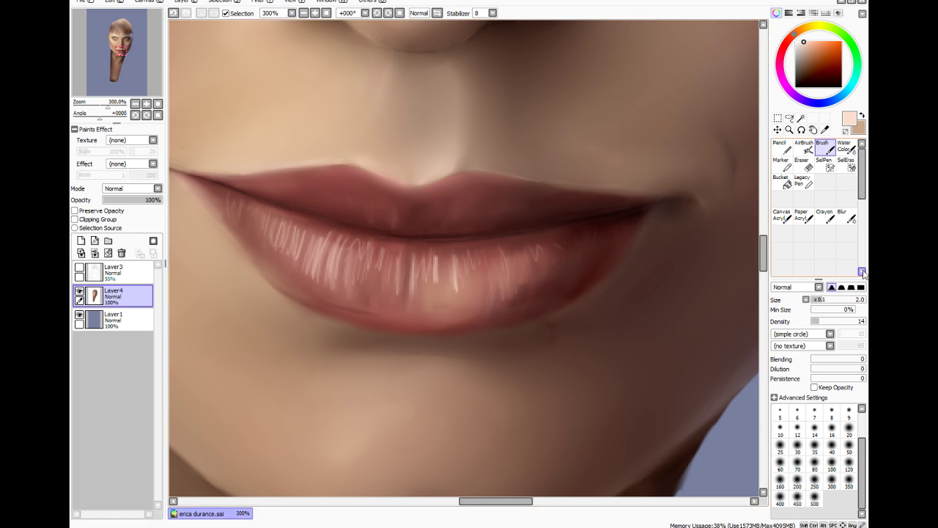
Brighten the lower lip's highlight areas with broad, faint pale peach strokes using the Brush at size 14, density 5
{"action": "left_click_drag", "start_coordinate": [817, 323], "coordinate": [826, 299]}
{"action": "left_click", "coordinate": [815, 429]}
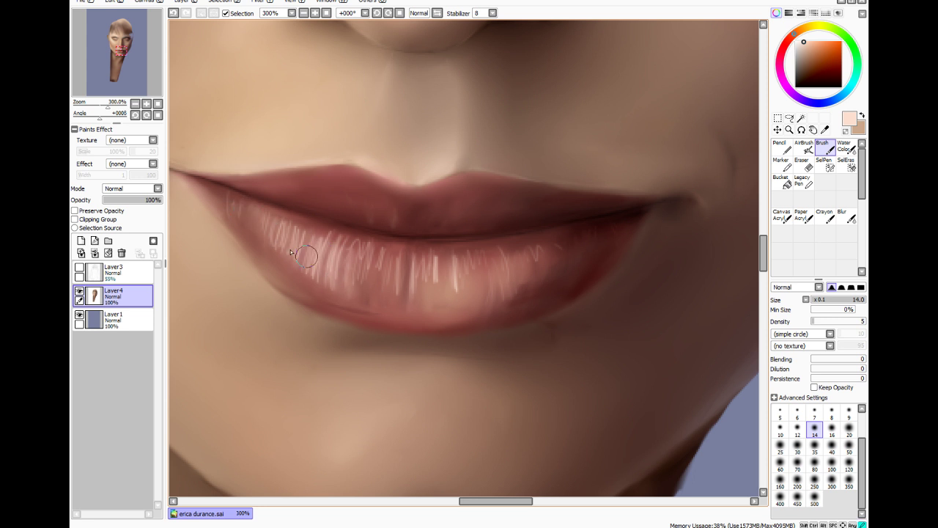
{"action": "left_click_drag", "start_coordinate": [306, 256], "coordinate": [359, 262]}
{"action": "left_click_drag", "start_coordinate": [291, 231], "coordinate": [329, 247]}
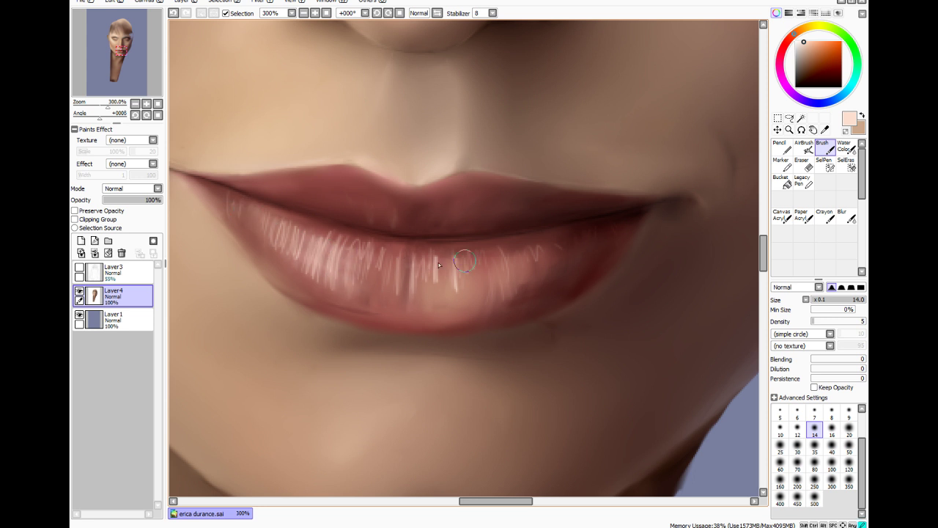
{"action": "mouse_move", "coordinate": [439, 265]}
{"action": "left_mouse_down"}
{"action": "mouse_move", "coordinate": [412, 272]}
{"action": "mouse_move", "coordinate": [495, 253]}
{"action": "mouse_move", "coordinate": [498, 286]}
{"action": "left_mouse_up"}
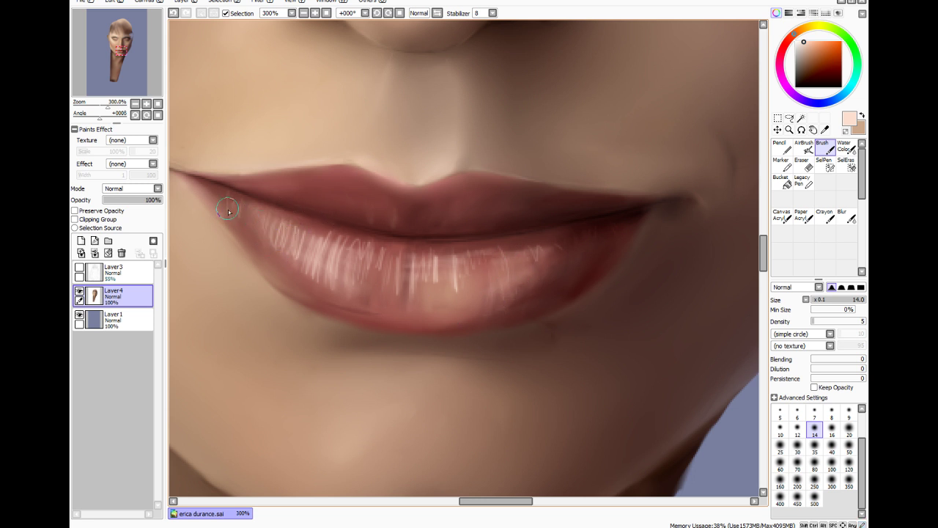
Compare the painted lips with the Layer3 sketch lines and examine them against the whole face
{"action": "left_click", "coordinate": [80, 271]}
{"action": "left_click", "coordinate": [79, 270]}
{"action": "left_click", "coordinate": [79, 270]}
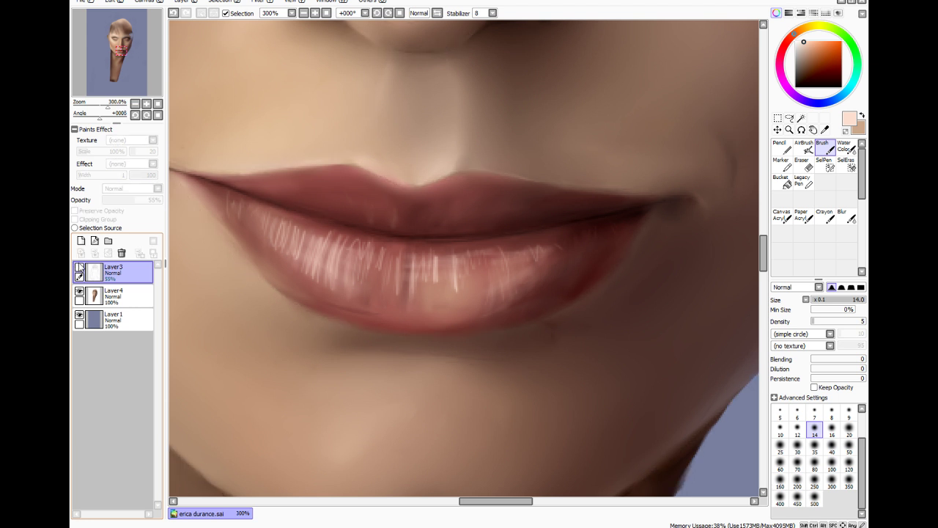
{"action": "left_click", "coordinate": [79, 270]}
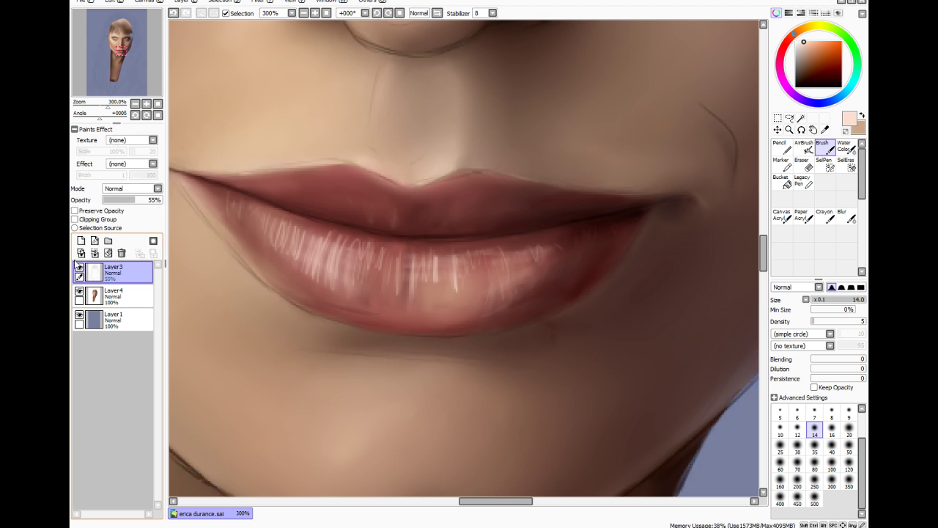
{"action": "left_click", "coordinate": [79, 269]}
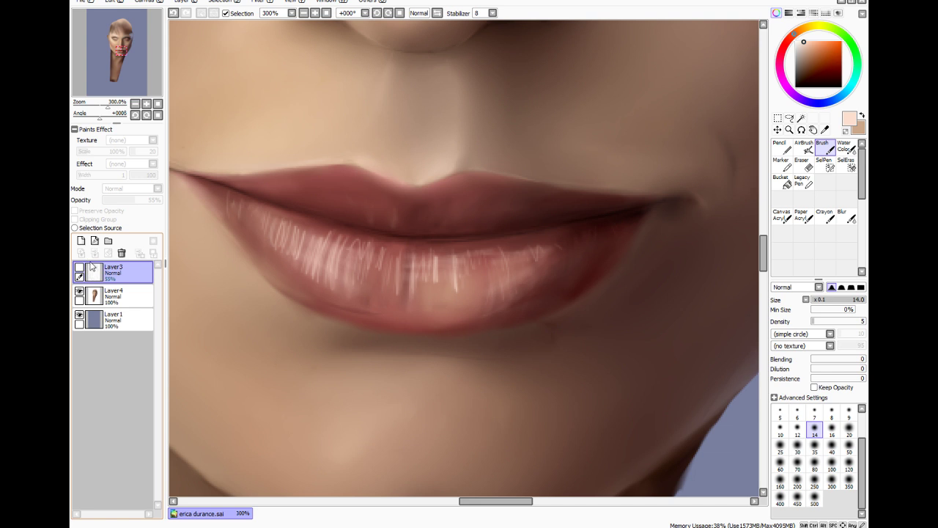
{"action": "key", "text": "ctrl+minus"}
{"action": "key", "text": "ctrl+minus"}
{"action": "key", "text": "ctrl+minus"}
{"action": "key", "text": "ctrl+minus"}
{"action": "key", "text": "ctrl+minus"}
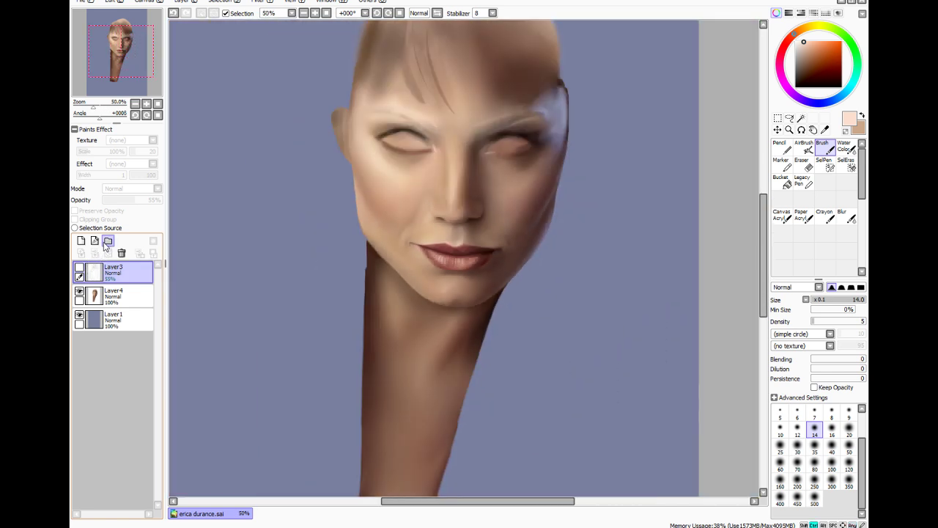
On Layer4, paint sampled light brown skin tone along the lower lip's left edge with the Brush at size 14, density 5
{"action": "key", "text": "plus"}
{"action": "key", "text": "plus"}
{"action": "key", "text": "plus"}
{"action": "key", "text": "plus"}
{"action": "key", "text": "alt"}
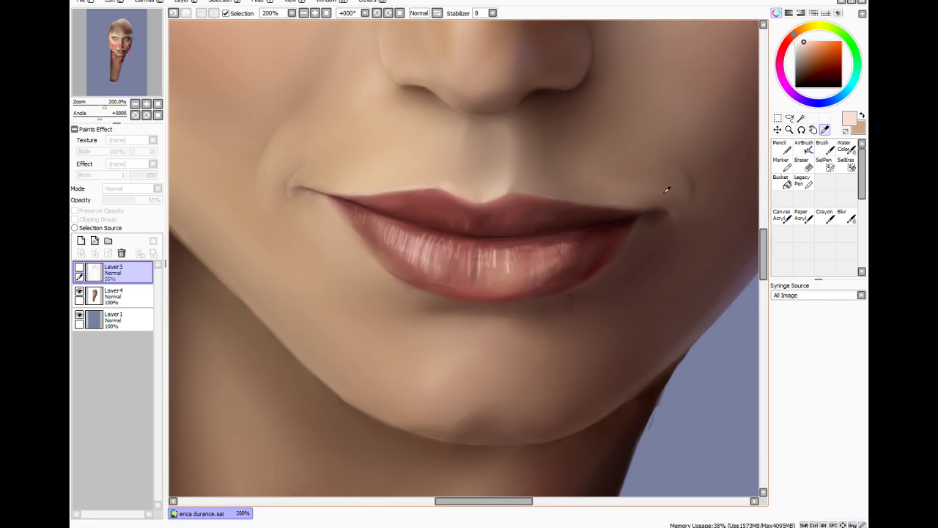
{"action": "left_click", "coordinate": [372, 255], "text": "alt"}
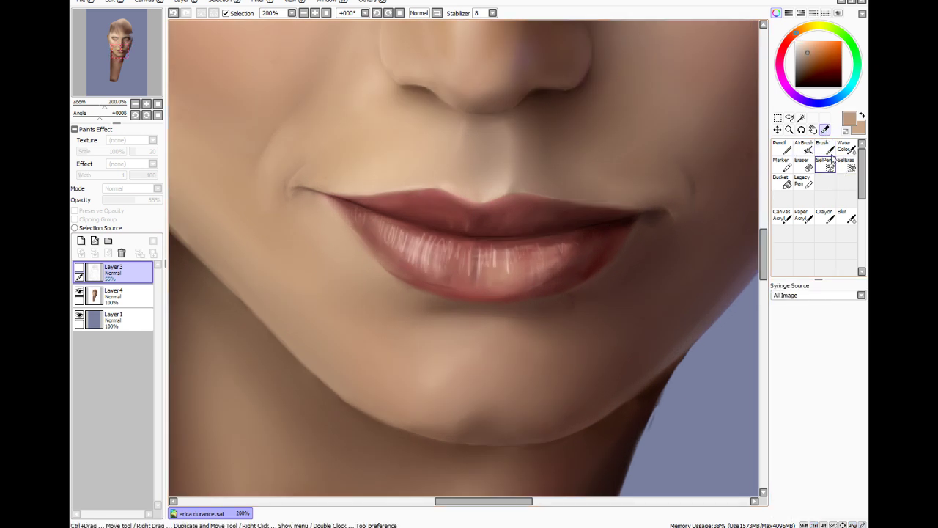
{"action": "mouse_move", "coordinate": [376, 273]}
{"action": "left_mouse_down"}
{"action": "mouse_move", "coordinate": [425, 291]}
{"action": "mouse_move", "coordinate": [387, 273]}
{"action": "left_mouse_up"}
{"action": "left_click", "coordinate": [128, 302]}
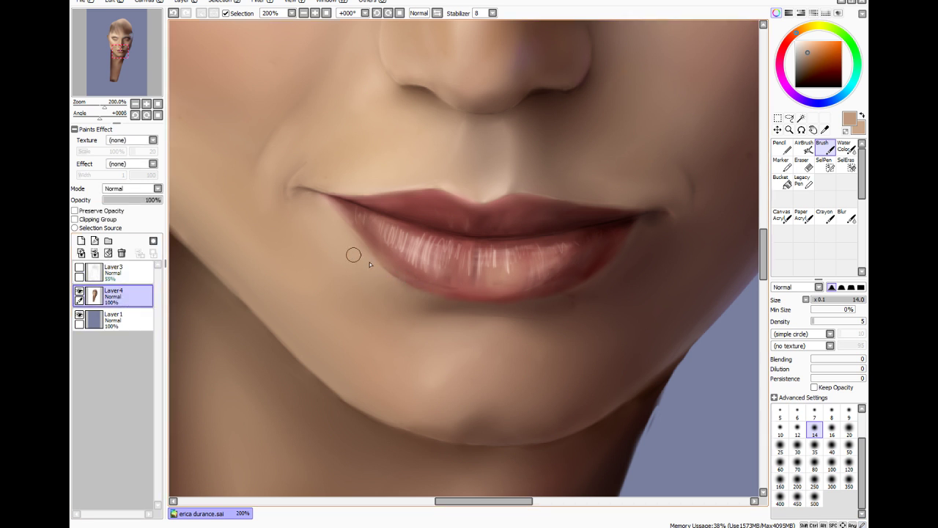
{"action": "left_click_drag", "start_coordinate": [359, 246], "coordinate": [339, 218]}
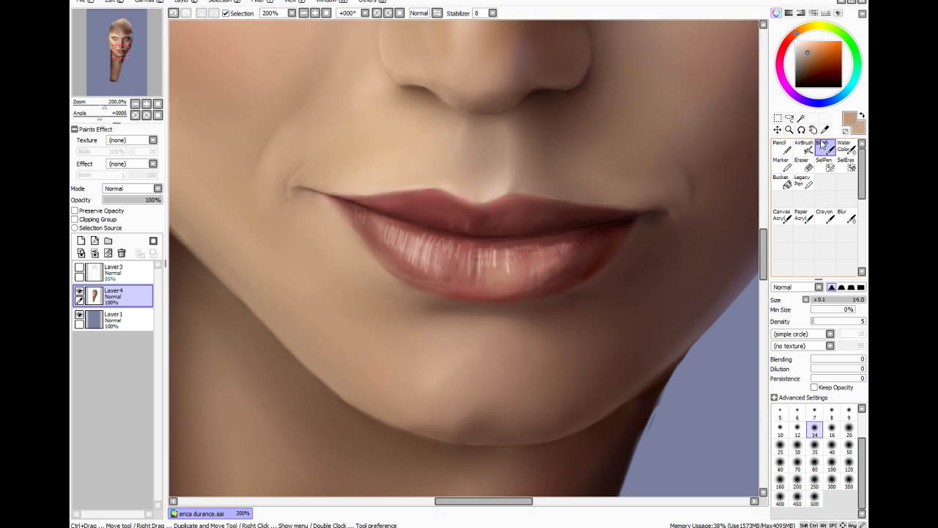
Refine the skin beside the lower lip's left edge with a lighter beige, using the Brush at size 5.7, density 5
{"action": "key", "text": "alt"}
{"action": "left_click", "coordinate": [346, 227]}
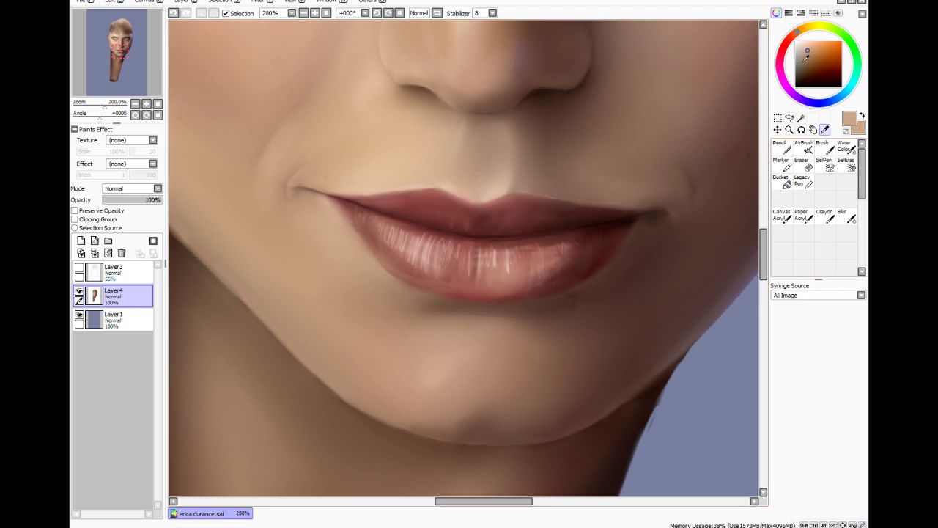
{"action": "left_click", "coordinate": [807, 49]}
{"action": "left_click", "coordinate": [826, 148]}
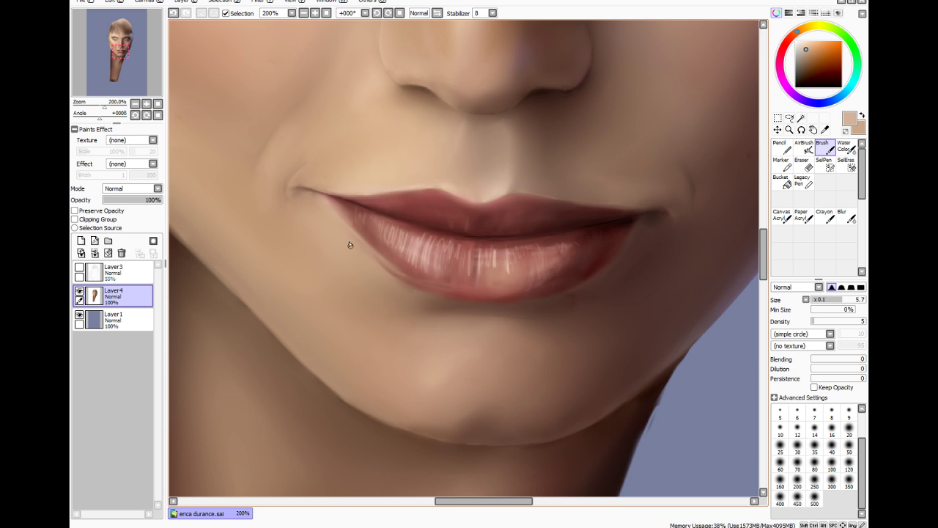
Retouch the lower lip's left edge with sampled reddish brown at Brush size 5.7, and soften it with Blur at size 8
{"action": "left_click", "coordinate": [825, 130]}
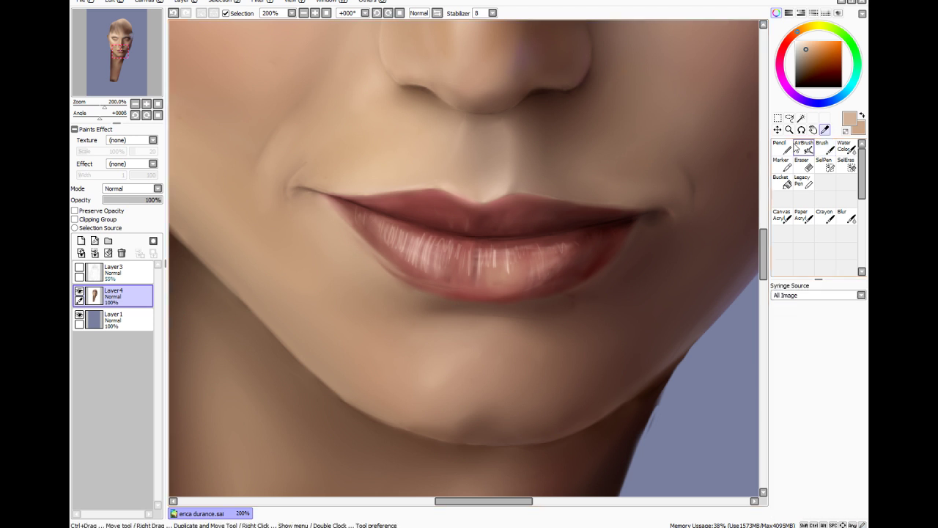
{"action": "left_click", "coordinate": [406, 274]}
{"action": "key", "text": "b"}
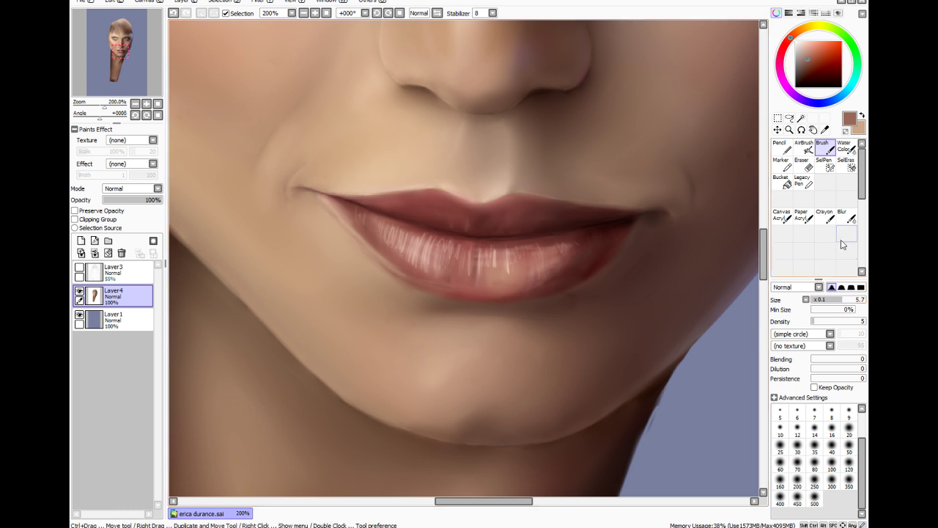
{"action": "left_click", "coordinate": [848, 217]}
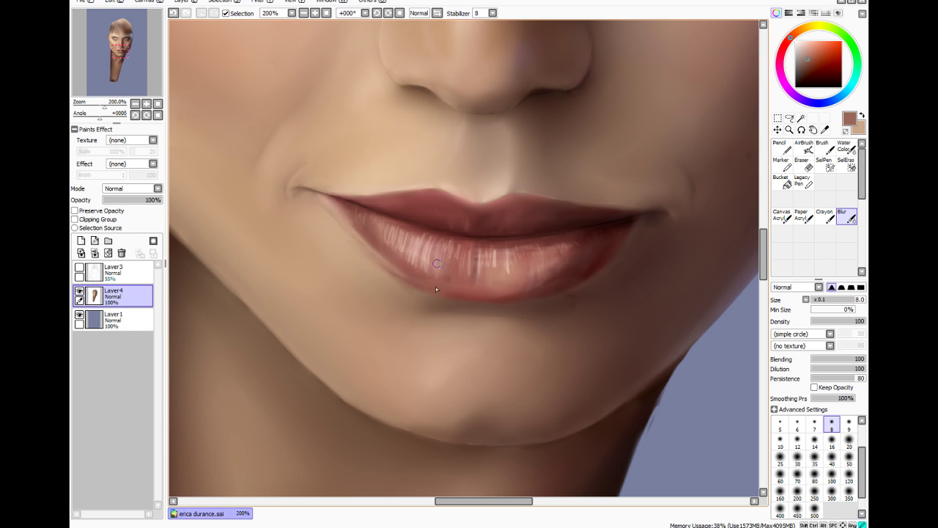
Blend the lower lip's highlight streaks with Water Color at size 7, density 81, and soften them with Blur at size 8, density 21
{"action": "left_click", "coordinate": [844, 147]}
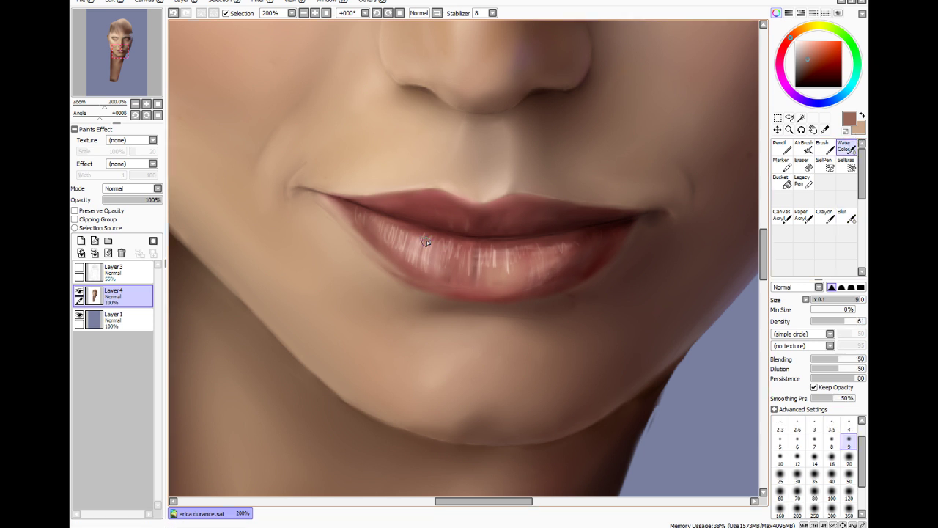
{"action": "left_click", "coordinate": [854, 321]}
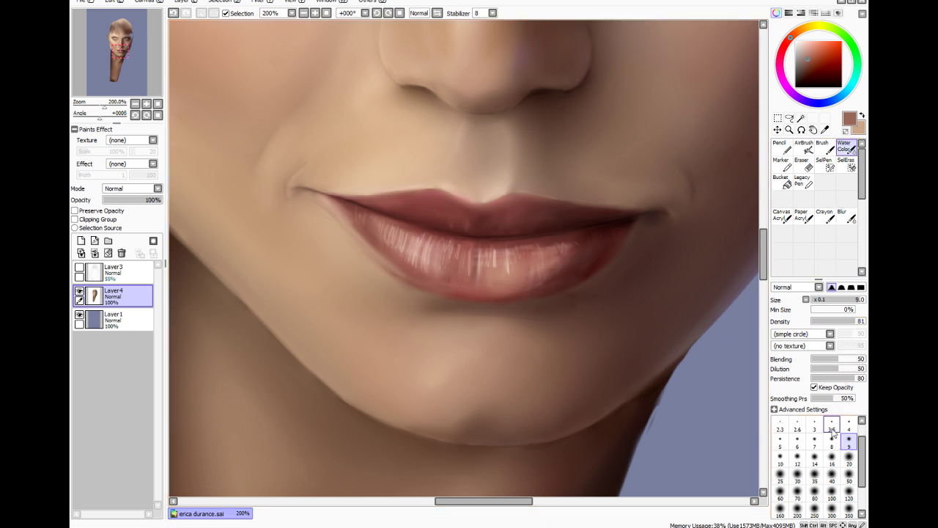
{"action": "left_click", "coordinate": [815, 440]}
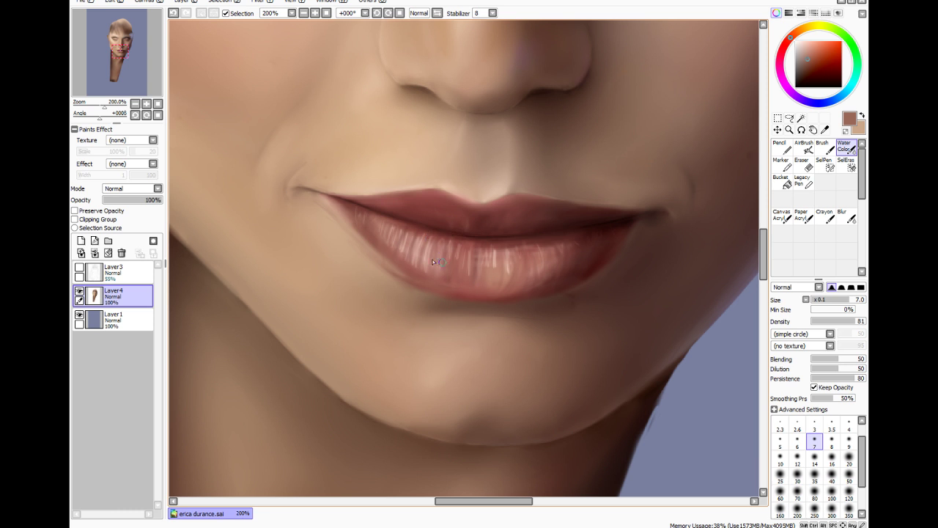
{"action": "left_click", "coordinate": [845, 220]}
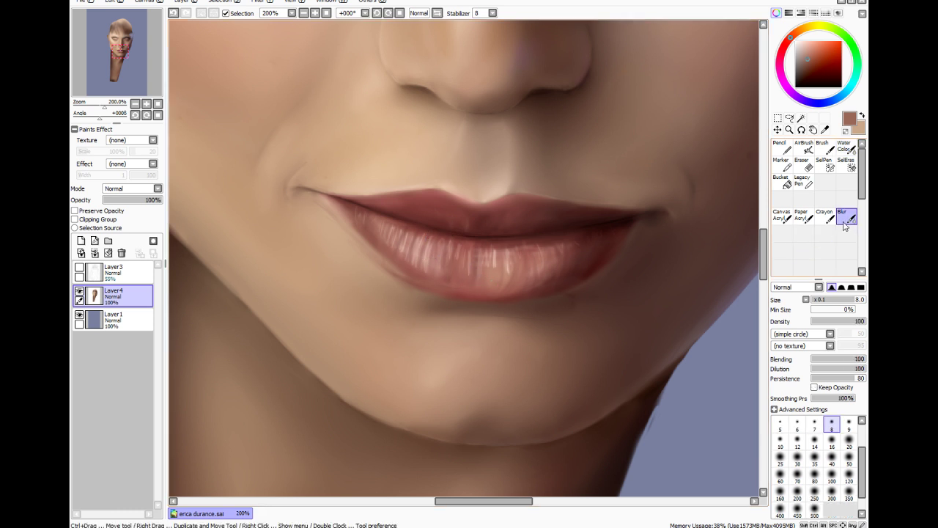
{"action": "left_click", "coordinate": [822, 321]}
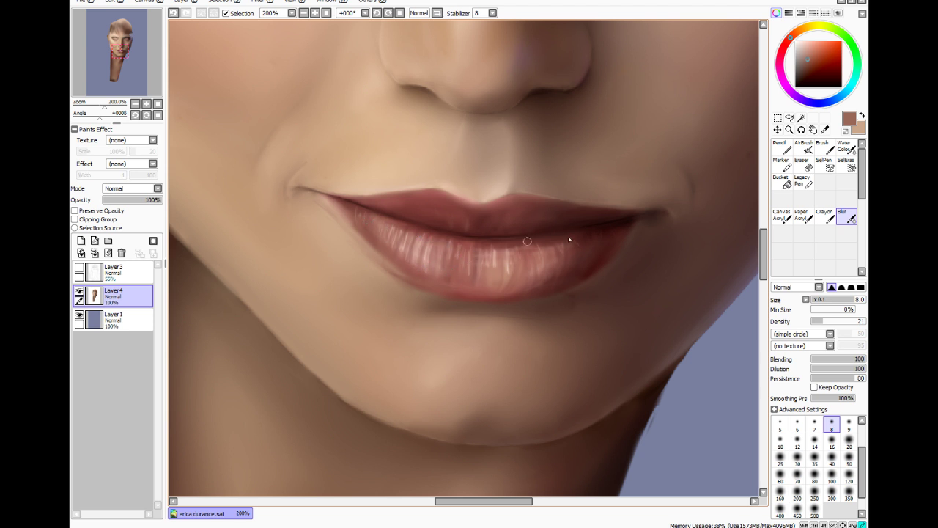
Select the highlight areas across the lower lip's left side and upper part with SelPen at size 16, density 14
{"action": "left_click", "coordinate": [825, 162]}
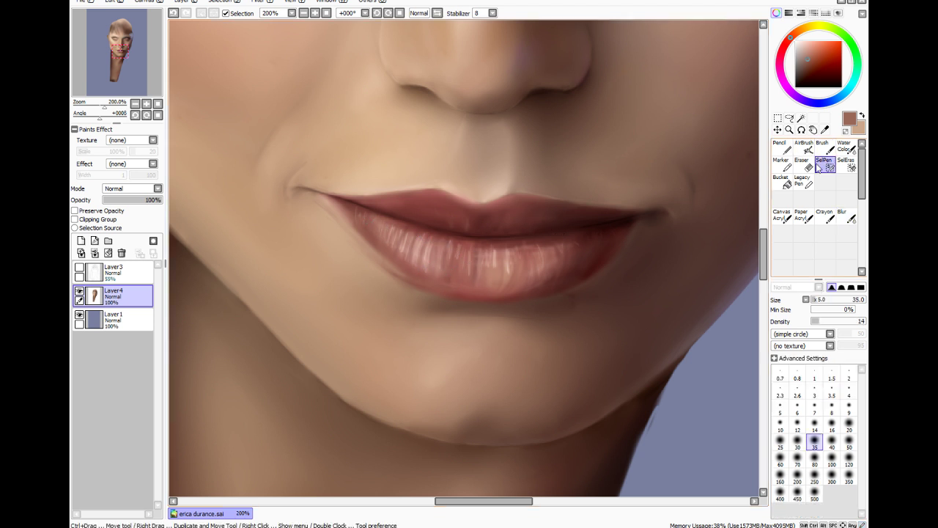
{"action": "left_click", "coordinate": [832, 424]}
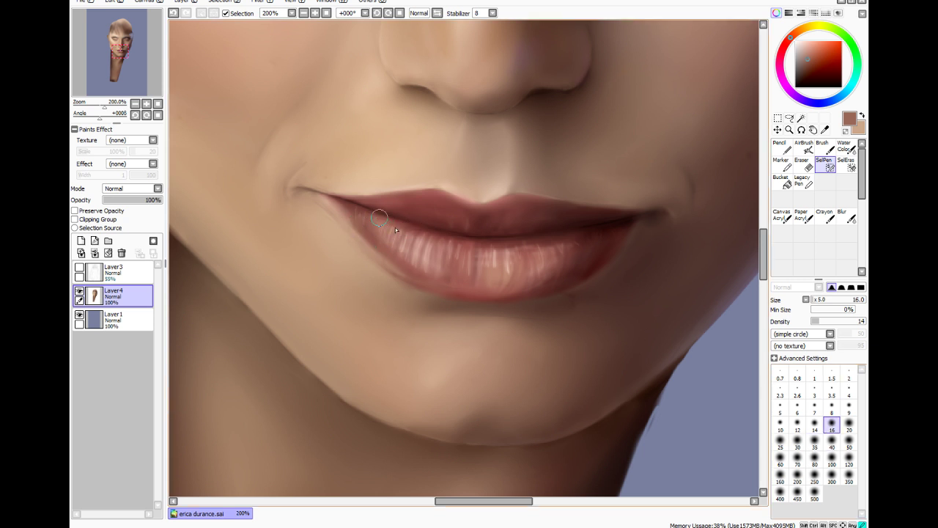
{"action": "left_click_drag", "start_coordinate": [395, 229], "coordinate": [425, 236]}
{"action": "left_click_drag", "start_coordinate": [442, 277], "coordinate": [448, 279]}
{"action": "mouse_move", "coordinate": [515, 239]}
{"action": "left_mouse_down"}
{"action": "mouse_move", "coordinate": [474, 257]}
{"action": "mouse_move", "coordinate": [539, 257]}
{"action": "mouse_move", "coordinate": [466, 252]}
{"action": "mouse_move", "coordinate": [560, 248]}
{"action": "mouse_move", "coordinate": [510, 247]}
{"action": "left_mouse_up"}
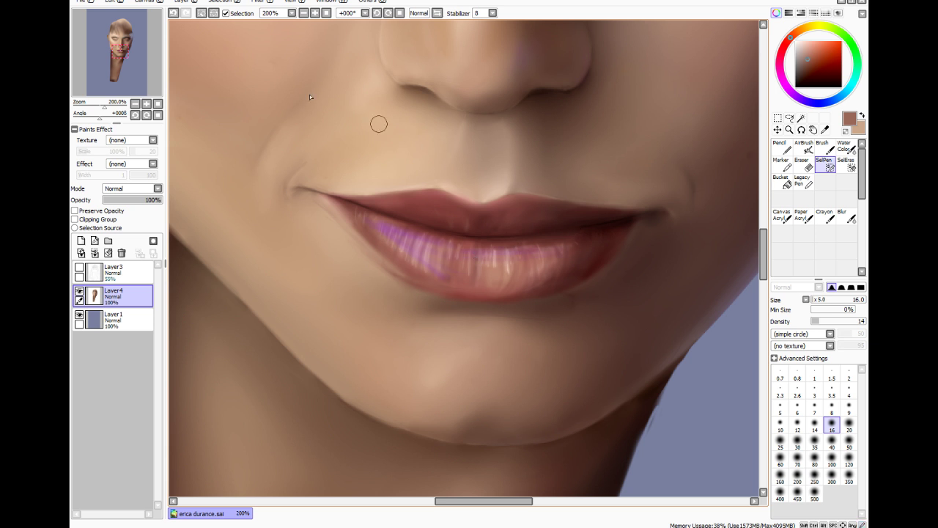
Adjust the selected lower-lip highlights with a colour filter, and soften them with Blur at size 5, density 100
{"action": "left_click", "coordinate": [242, 14]}
{"action": "left_click", "coordinate": [259, 3]}
{"action": "left_click", "coordinate": [266, 21]}
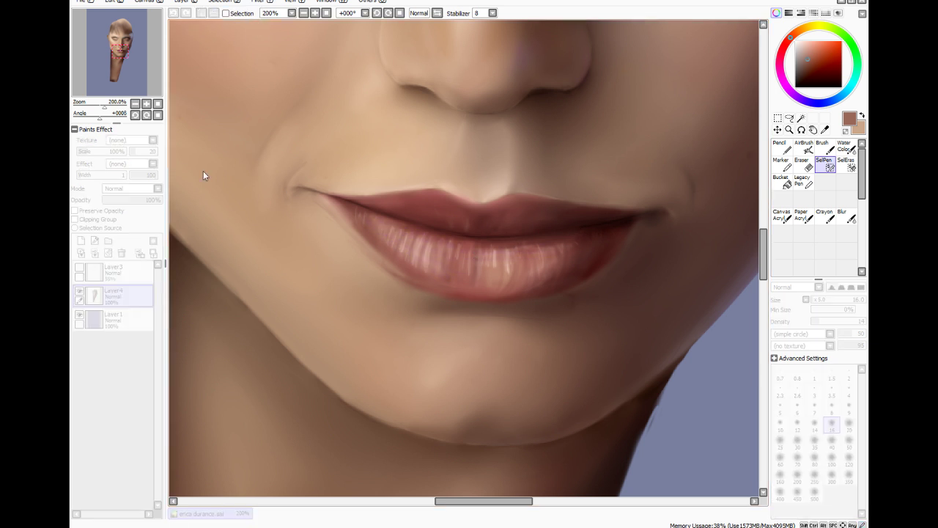
{"action": "left_click_drag", "start_coordinate": [228, 194], "coordinate": [268, 195]}
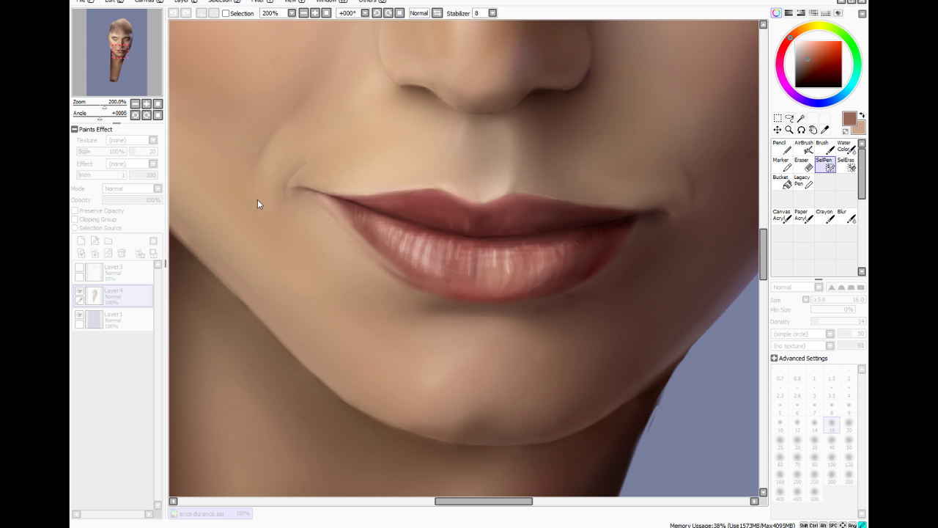
{"action": "key", "text": "Return"}
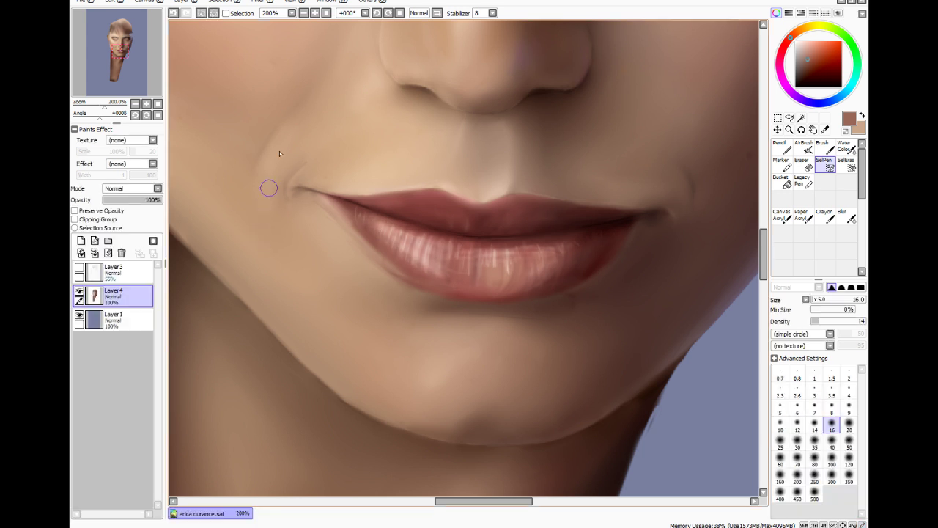
{"action": "left_click", "coordinate": [847, 217]}
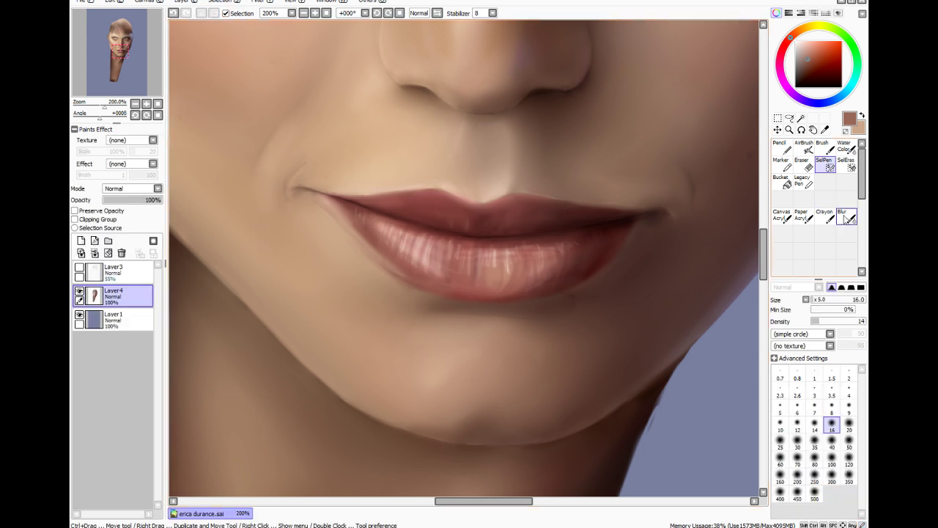
{"action": "left_click_drag", "start_coordinate": [836, 301], "coordinate": [867, 324]}
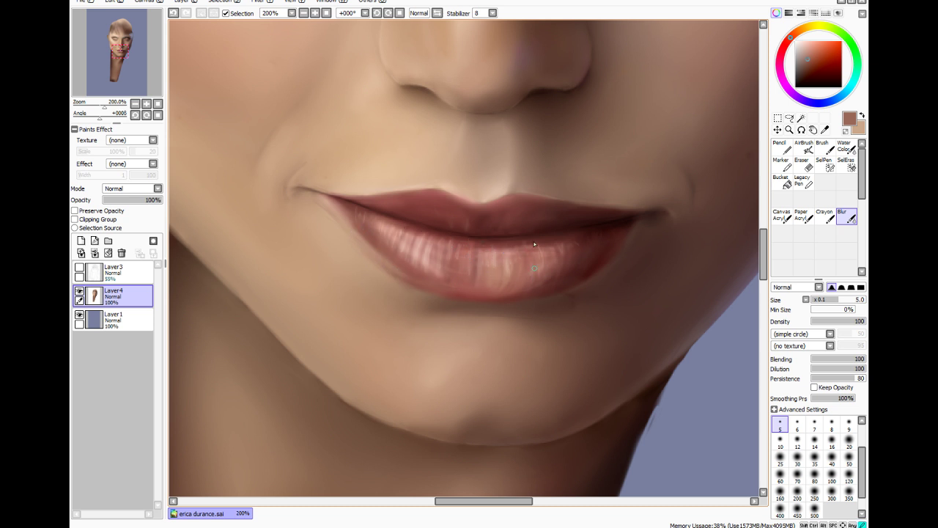
Glaze sampled reddish brown over the lower part of the lower lip, using the Brush at size 30, density 5
{"action": "key", "text": "alt"}
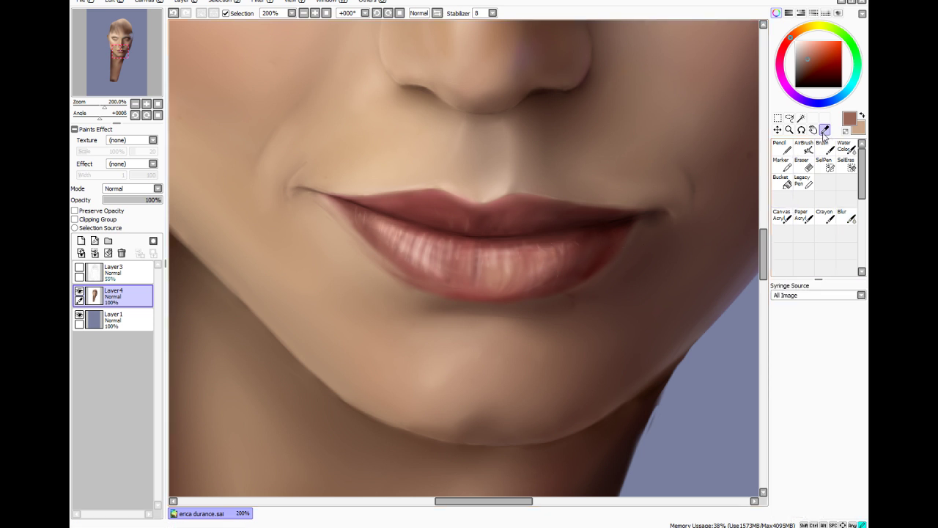
{"action": "left_click", "coordinate": [572, 261]}
{"action": "left_click", "coordinate": [563, 267]}
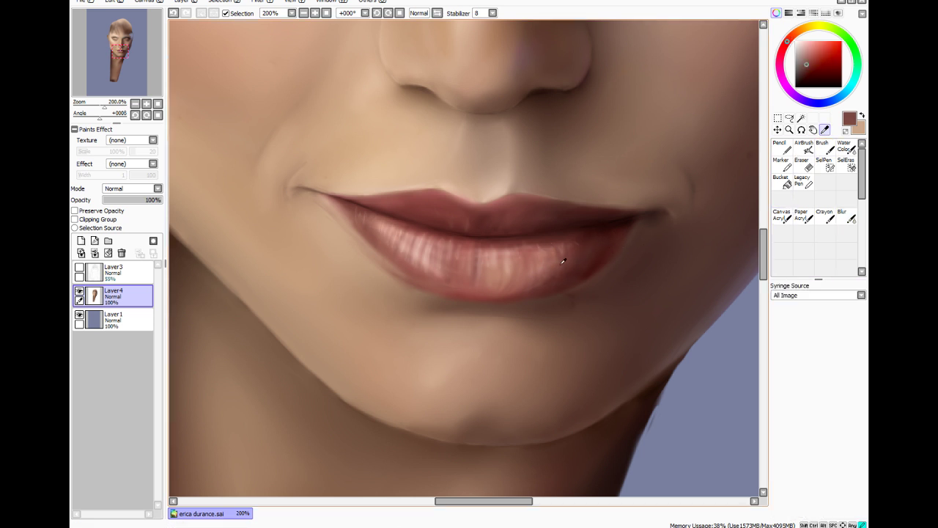
{"action": "left_click", "coordinate": [824, 149]}
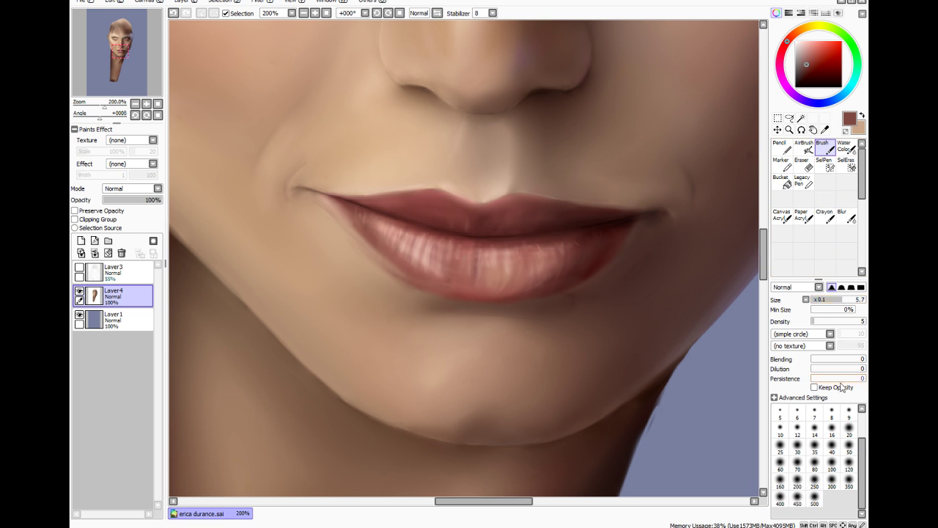
{"action": "left_click", "coordinate": [815, 445]}
{"action": "left_click", "coordinate": [831, 430]}
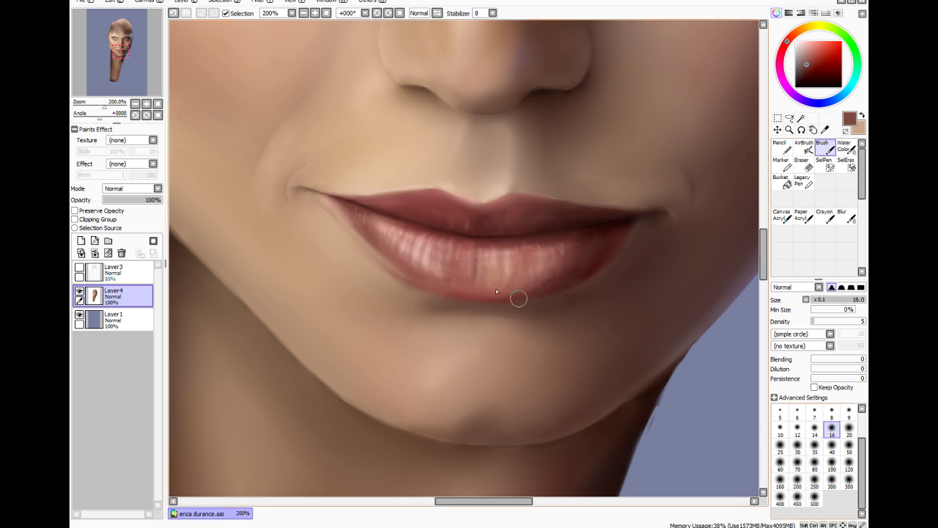
{"action": "key", "text": "bracketright"}
{"action": "key", "text": "bracketright"}
{"action": "key", "text": "bracketright"}
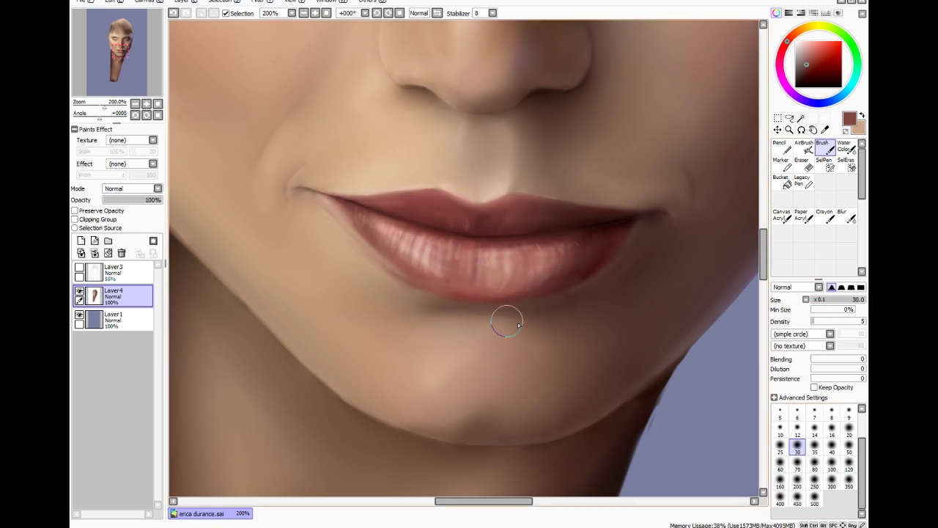
{"action": "mouse_move", "coordinate": [549, 287]}
{"action": "left_mouse_down"}
{"action": "mouse_move", "coordinate": [571, 265]}
{"action": "mouse_move", "coordinate": [553, 280]}
{"action": "left_mouse_up"}
{"action": "mouse_move", "coordinate": [477, 268]}
{"action": "left_mouse_down"}
{"action": "mouse_move", "coordinate": [458, 281]}
{"action": "mouse_move", "coordinate": [506, 275]}
{"action": "mouse_move", "coordinate": [505, 284]}
{"action": "mouse_move", "coordinate": [464, 286]}
{"action": "left_mouse_up"}
Undo the last strokes and shade the lower lip's right side with very dark red at Brush size 30, density 5
{"action": "left_click", "coordinate": [818, 60]}
{"action": "key", "text": "ctrl+z"}
{"action": "key", "text": "ctrl+z"}
{"action": "key", "text": "ctrl+z"}
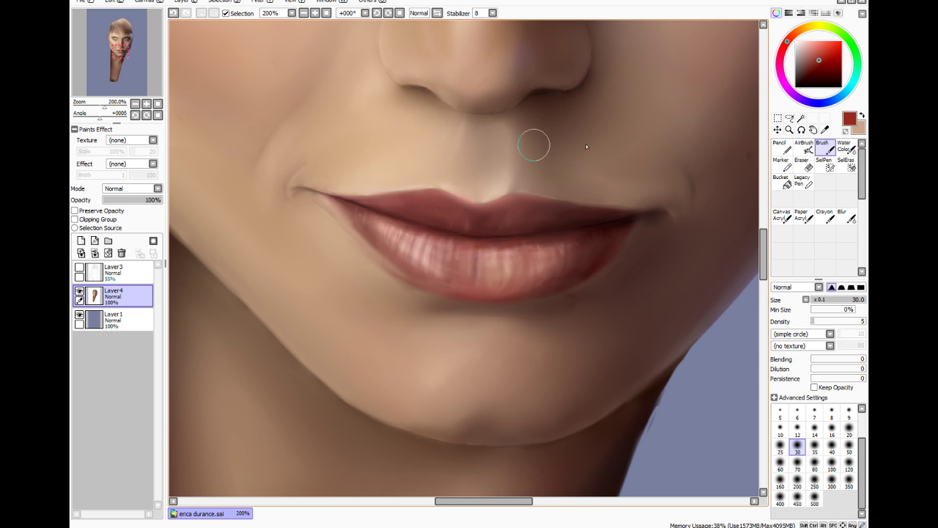
{"action": "left_click", "coordinate": [806, 75]}
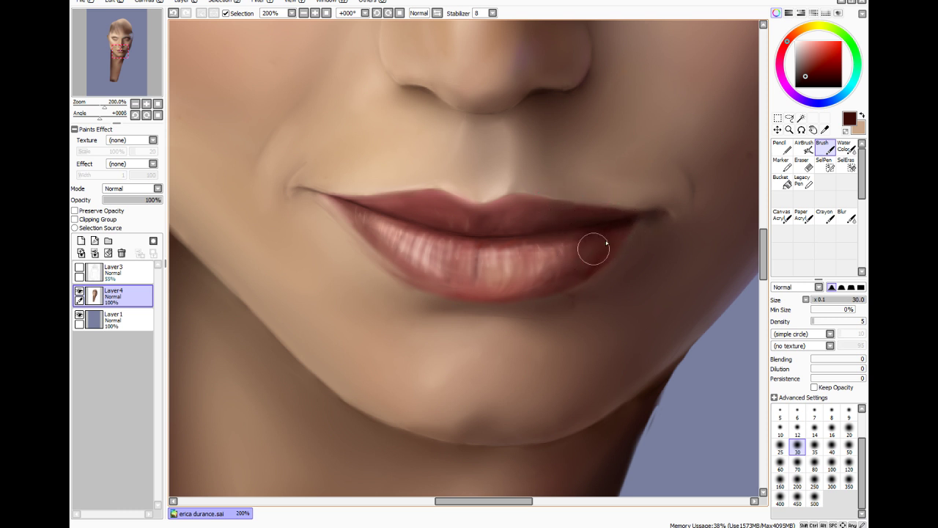
{"action": "key", "text": "ctrl"}
Paint a greyish-blue rim light along the right jaw edge, using the Brush at size 3.7, density 5, and size 7.6, density 9
{"action": "left_click", "coordinate": [844, 95]}
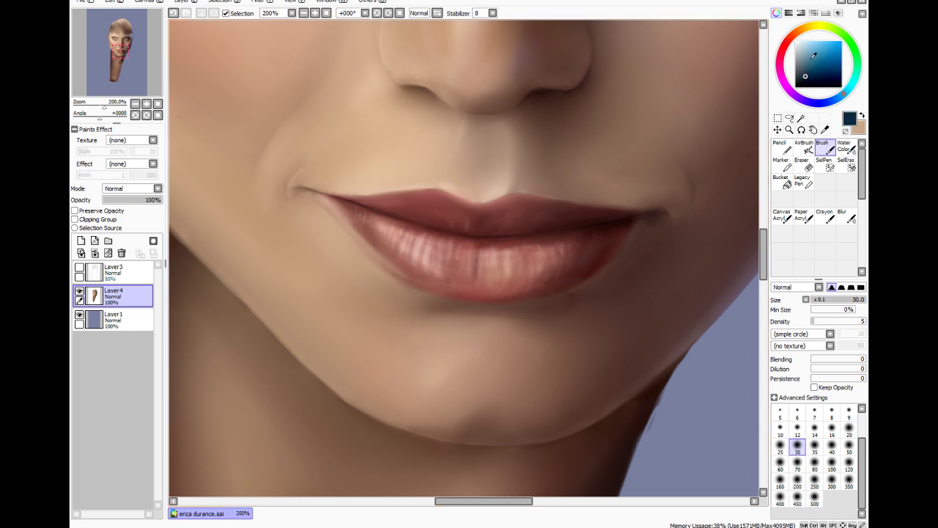
{"action": "left_click_drag", "start_coordinate": [811, 59], "coordinate": [804, 55]}
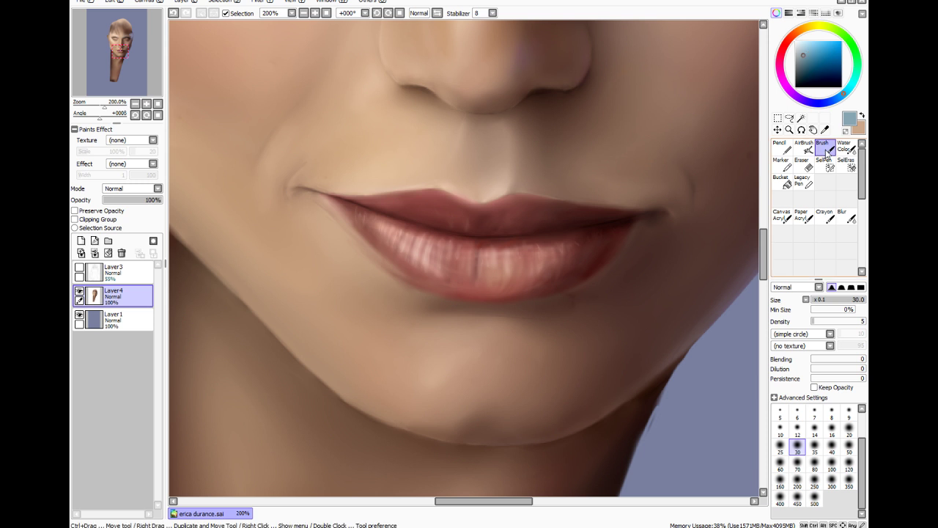
{"action": "left_click", "coordinate": [831, 301]}
{"action": "left_click_drag", "start_coordinate": [762, 258], "coordinate": [763, 274]}
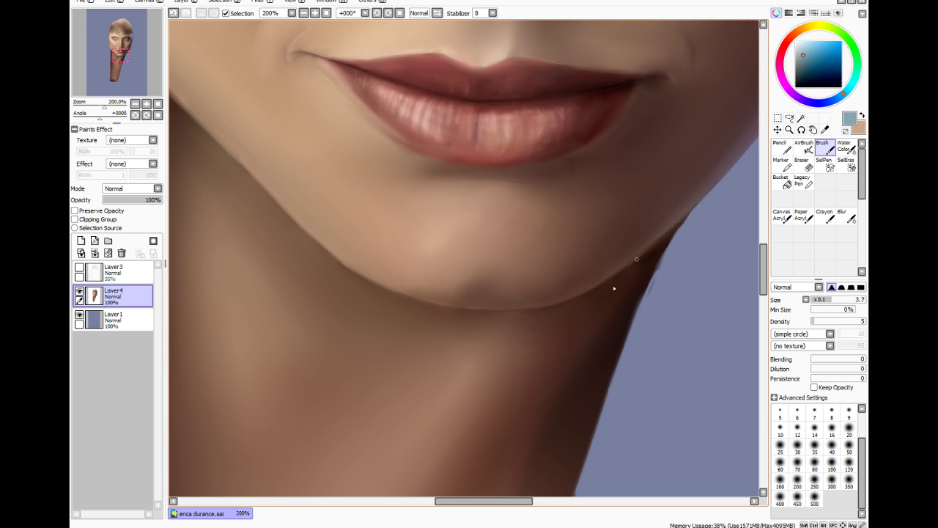
{"action": "left_click_drag", "start_coordinate": [505, 506], "coordinate": [535, 507]}
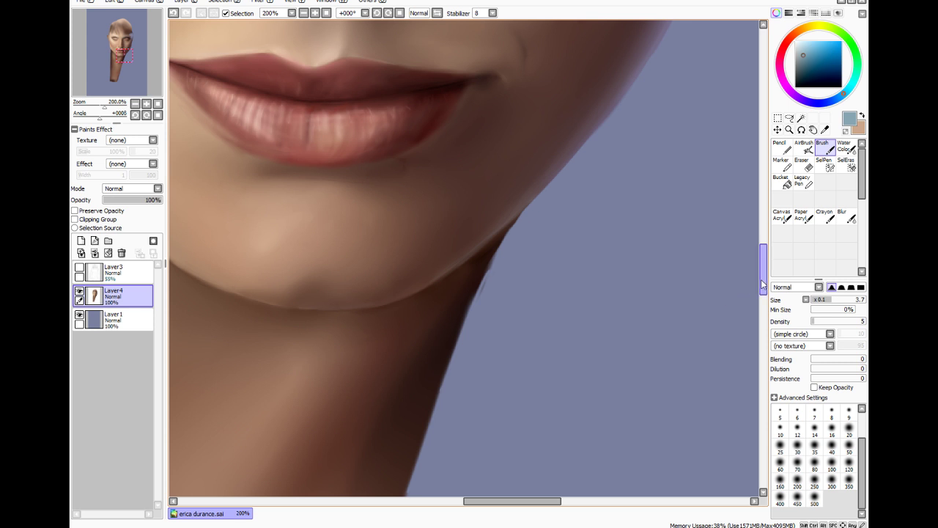
{"action": "left_click_drag", "start_coordinate": [763, 270], "coordinate": [763, 260]}
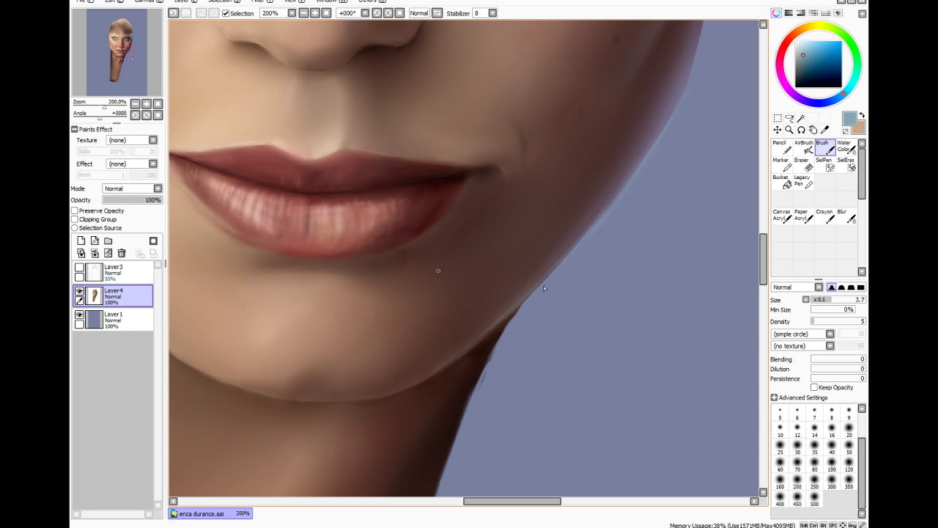
{"action": "left_click", "coordinate": [815, 321]}
{"action": "left_click", "coordinate": [857, 300]}
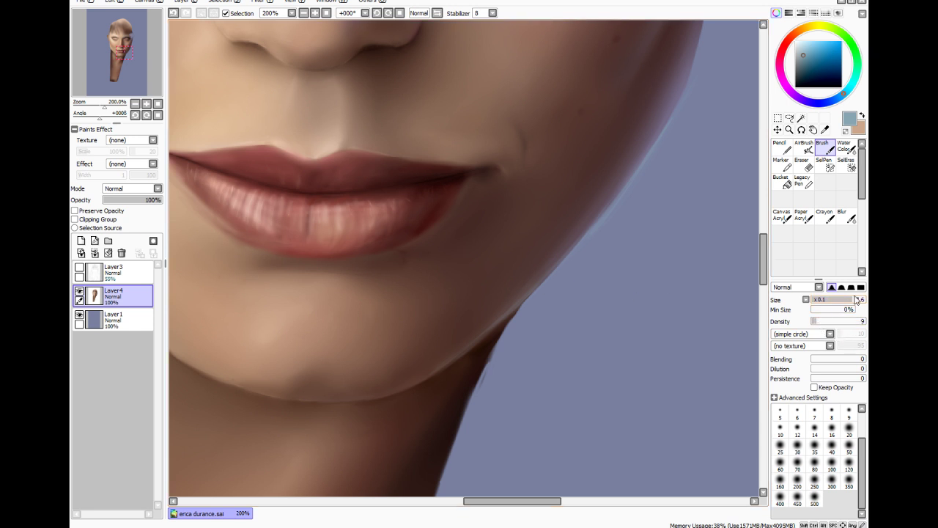
Clean up the right jaw and neck edges with the Eraser at size 8, and soften the area with Blur at size 35
{"action": "key", "text": "e"}
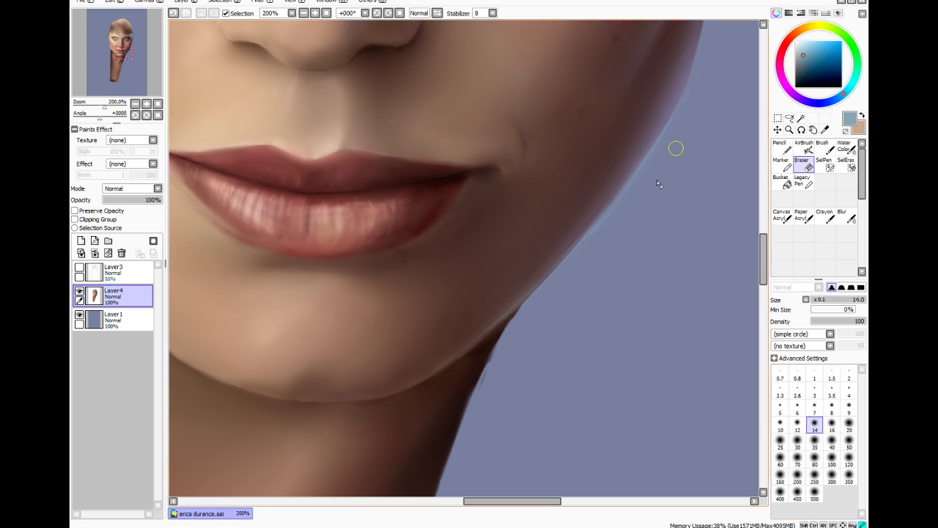
{"action": "key", "text": "bracketleft"}
{"action": "key", "text": "bracketleft"}
{"action": "key", "text": "bracketleft"}
{"action": "key", "text": "bracketleft"}
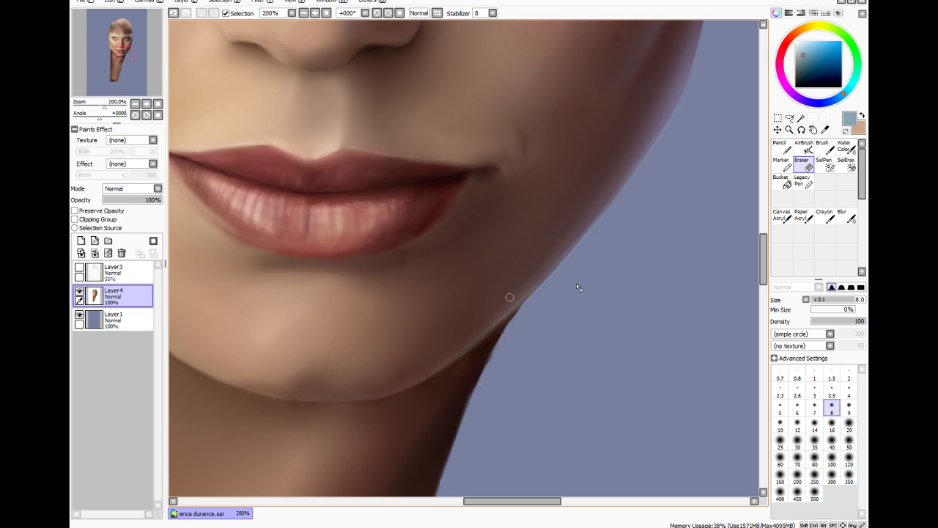
{"action": "left_click", "coordinate": [846, 216]}
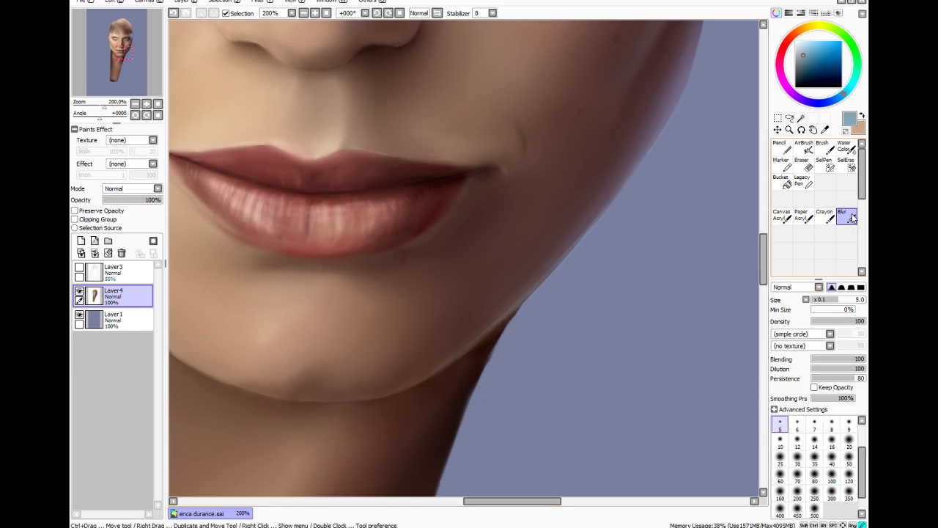
{"action": "left_click", "coordinate": [814, 458]}
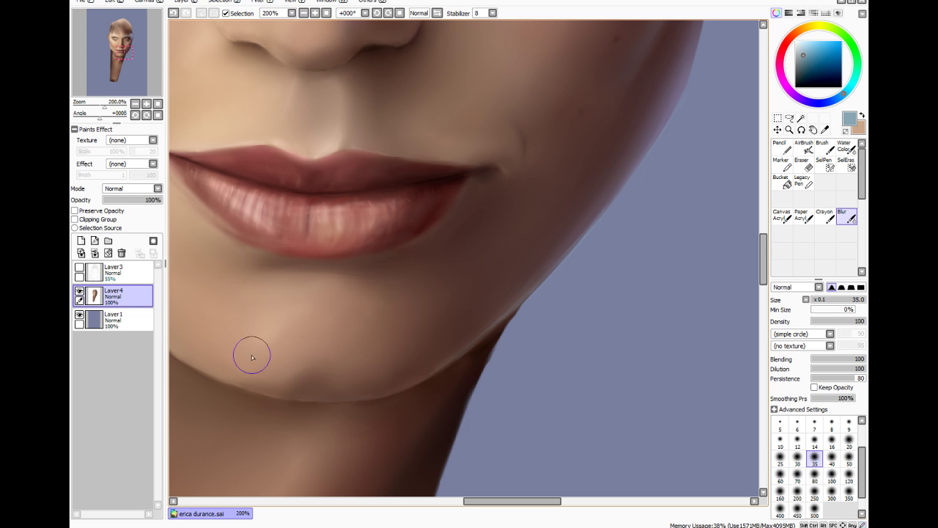
Start the smile crease beside the right mouth corner in sampled dark brown, using the Brush at size 4.7, density 9
{"action": "scroll", "coordinate": [339, 312], "scroll_direction": "down", "scroll_amount": 1}
{"action": "scroll", "coordinate": [339, 312], "scroll_direction": "down", "scroll_amount": 4}
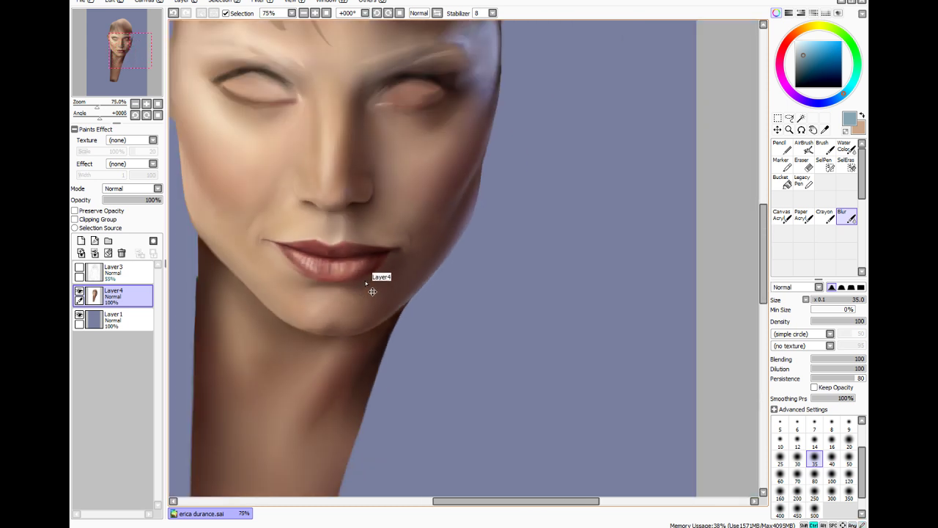
{"action": "scroll", "coordinate": [381, 207], "scroll_direction": "up", "scroll_amount": 4}
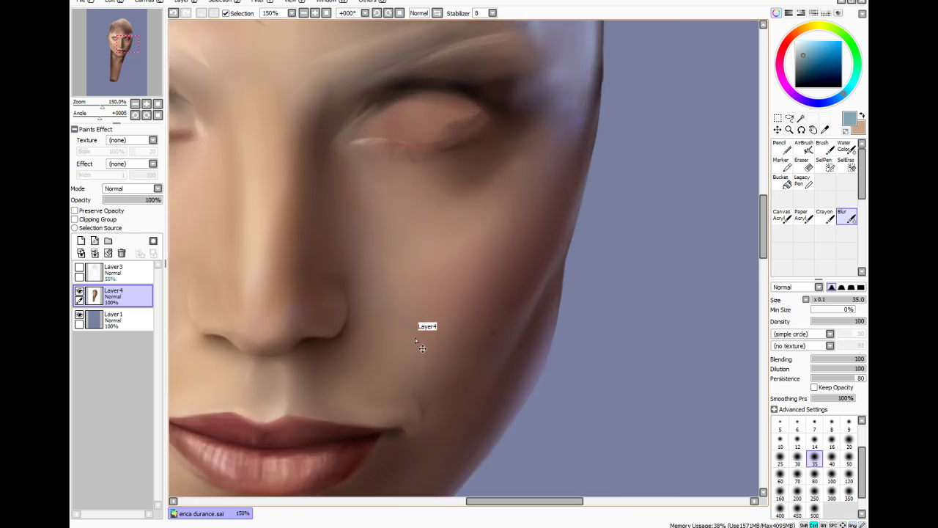
{"action": "left_click_drag", "start_coordinate": [515, 501], "coordinate": [487, 505]}
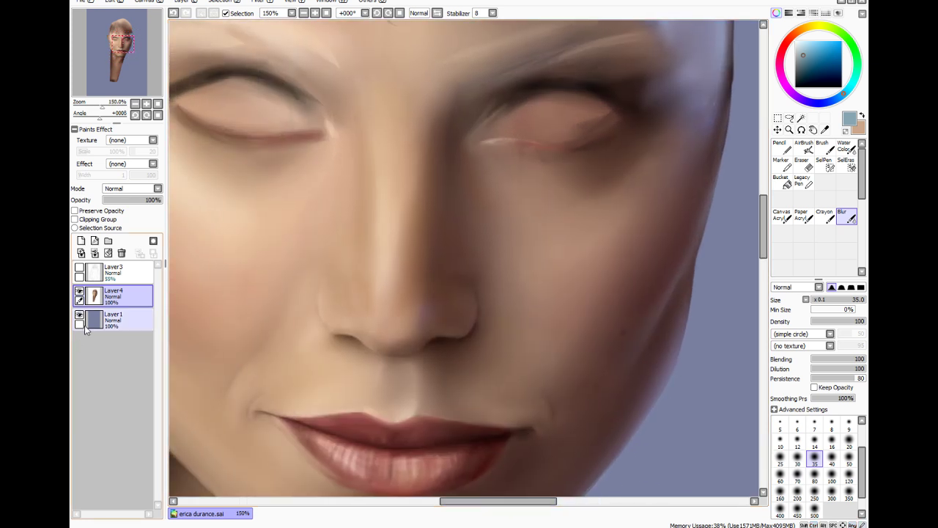
{"action": "left_click", "coordinate": [80, 268]}
{"action": "left_click", "coordinate": [79, 268]}
{"action": "left_click_drag", "start_coordinate": [763, 226], "coordinate": [763, 247]}
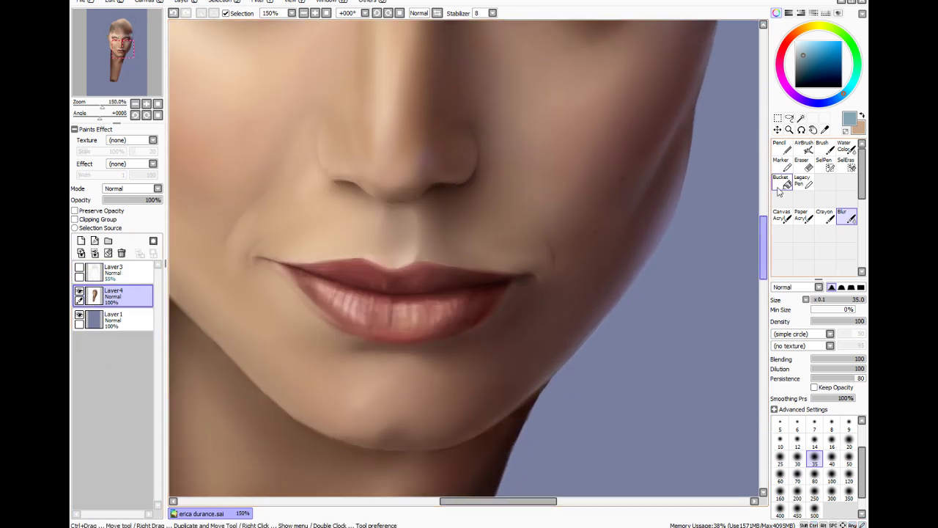
{"action": "left_click", "coordinate": [825, 130]}
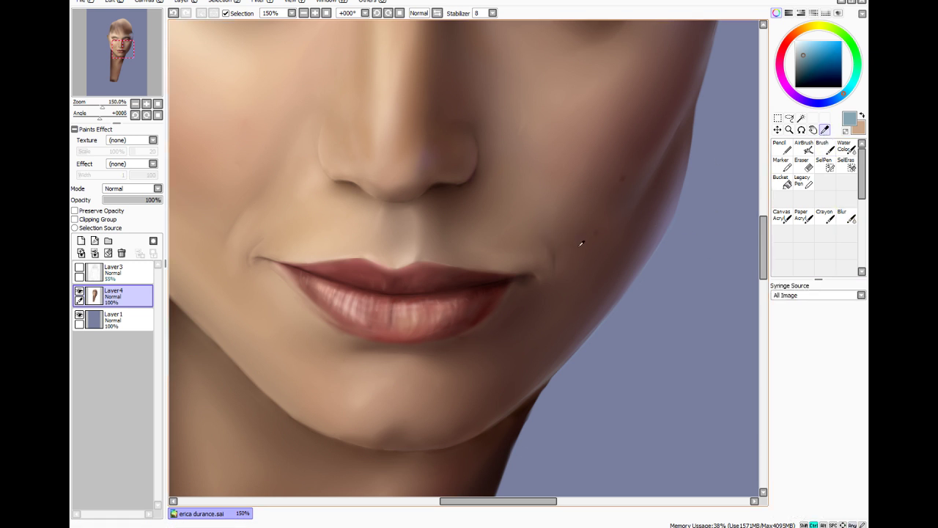
{"action": "left_click", "coordinate": [610, 253]}
{"action": "left_click", "coordinate": [824, 147]}
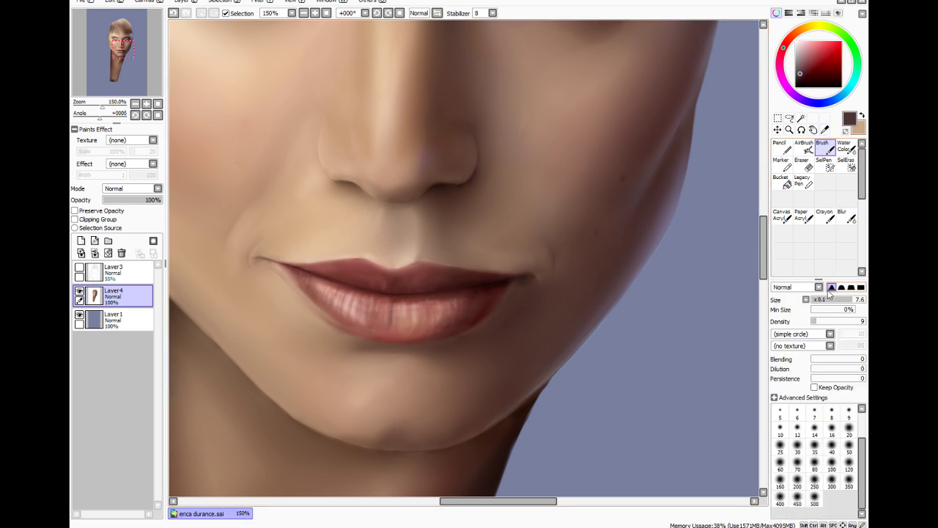
{"action": "left_click_drag", "start_coordinate": [825, 300], "coordinate": [837, 300]}
{"action": "key", "text": "ctrl+plus"}
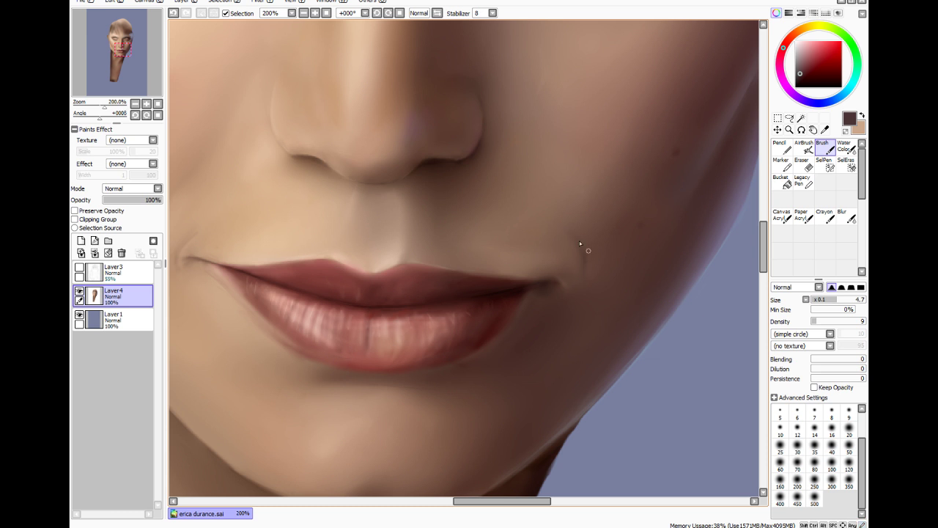
{"action": "left_click_drag", "start_coordinate": [569, 231], "coordinate": [585, 247]}
Compare the smile crease with the Layer3 sketch and extend it up the cheek in dark brown at Brush size 4.7
{"action": "left_click", "coordinate": [80, 267]}
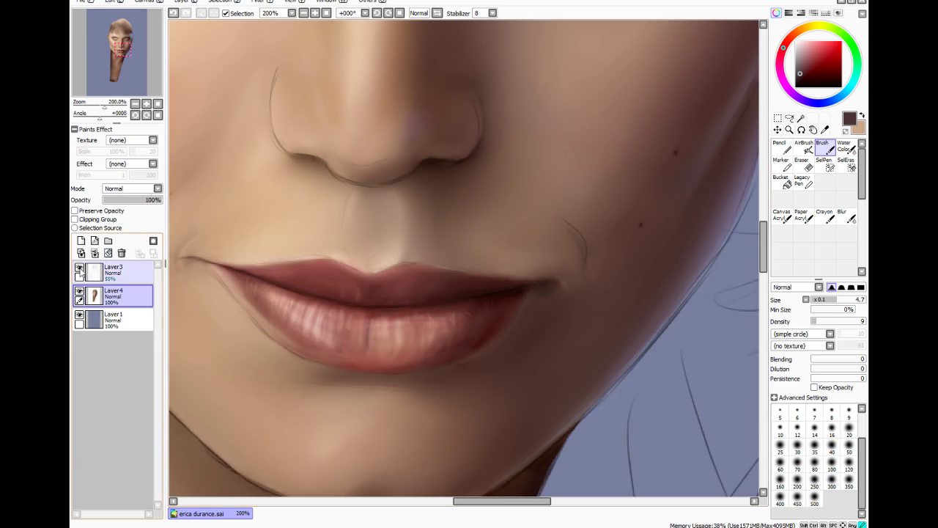
{"action": "left_click", "coordinate": [80, 267]}
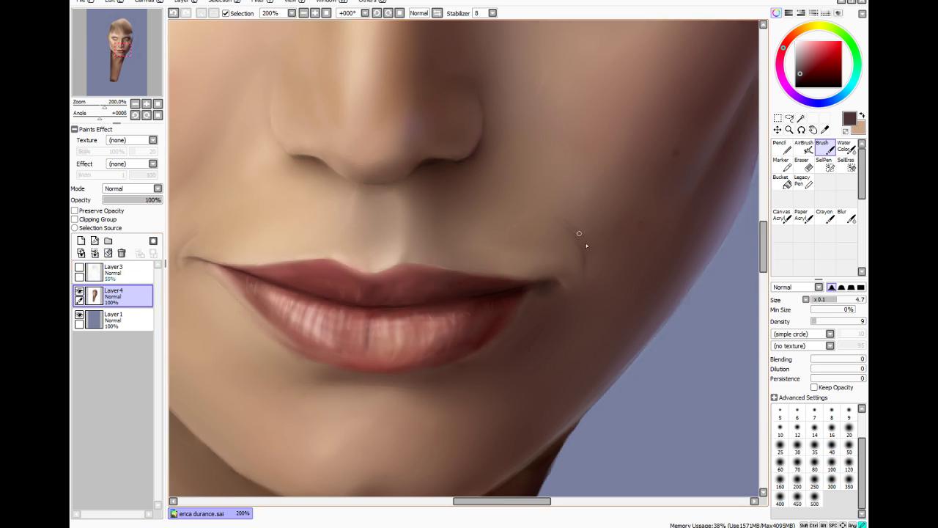
{"action": "left_click", "coordinate": [79, 269]}
{"action": "left_click", "coordinate": [79, 268]}
{"action": "left_click", "coordinate": [79, 269]}
{"action": "left_click", "coordinate": [80, 268]}
{"action": "left_click_drag", "start_coordinate": [549, 210], "coordinate": [587, 244]}
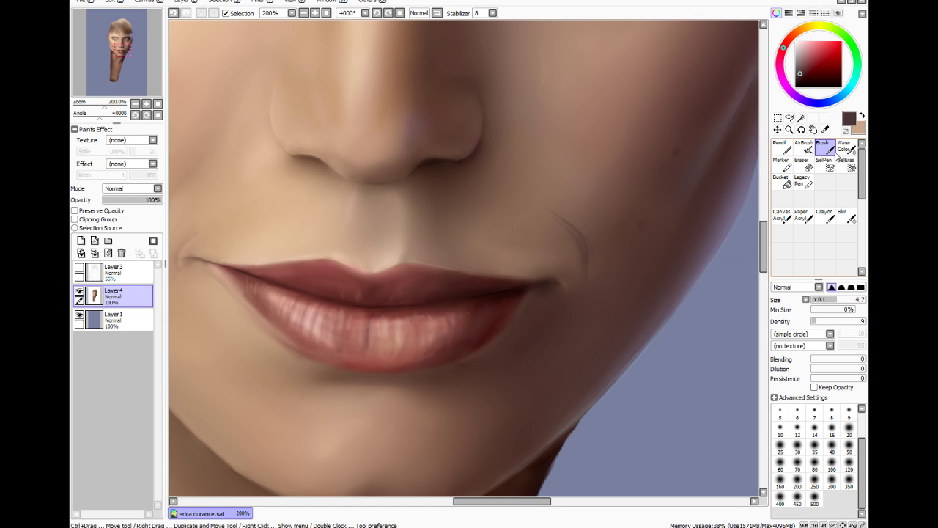
Refine the smile crease's edges with sampled medium brown at Brush size 10, and soften it with Blur at size 7
{"action": "left_click", "coordinate": [825, 130]}
{"action": "left_click", "coordinate": [562, 232]}
{"action": "left_click", "coordinate": [823, 146]}
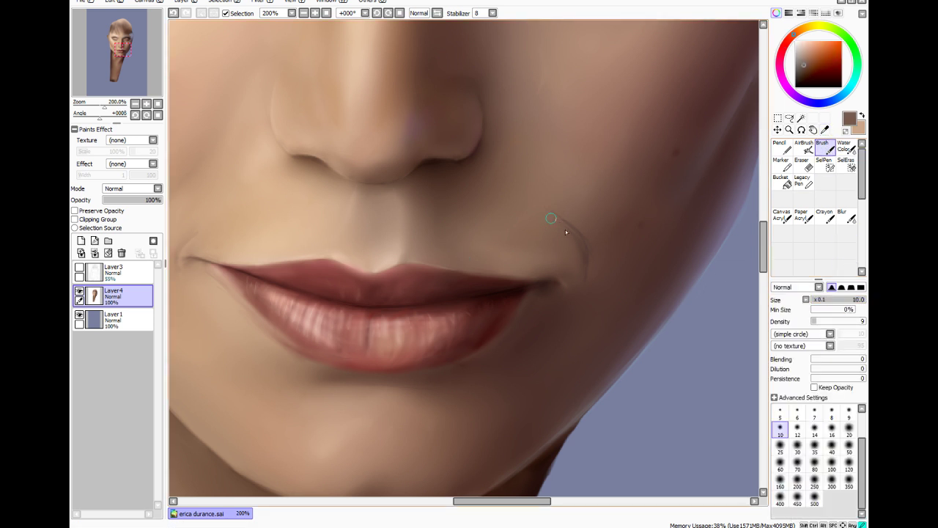
{"action": "left_click_drag", "start_coordinate": [551, 219], "coordinate": [577, 239]}
{"action": "key", "text": "ctrl+z"}
{"action": "left_click_drag", "start_coordinate": [584, 249], "coordinate": [577, 279]}
{"action": "left_click", "coordinate": [847, 217]}
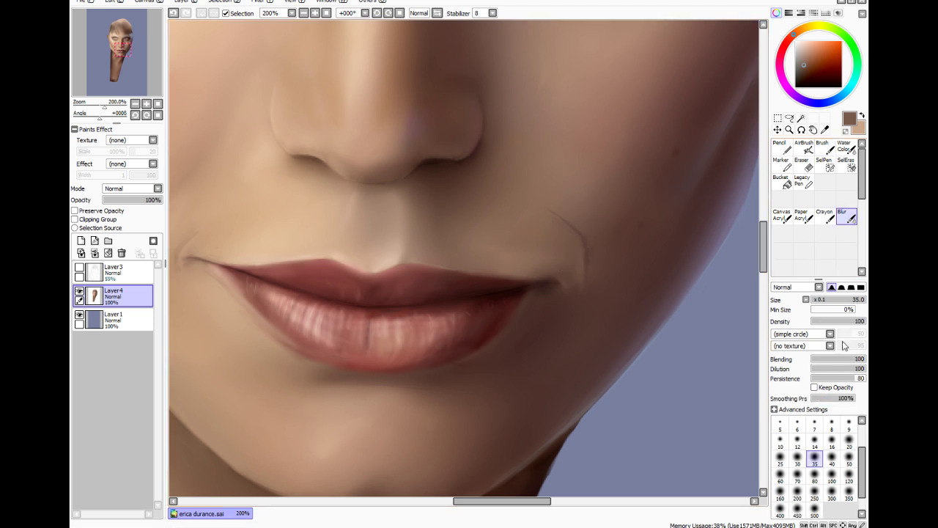
{"action": "left_click", "coordinate": [815, 424]}
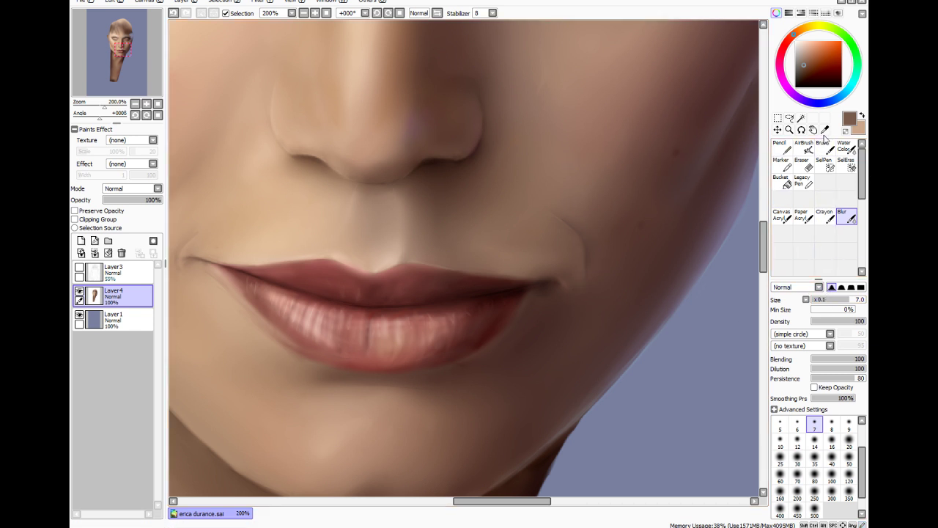
Soften and deepen the shading around the right smile crease in sampled dark brown, using the Brush at size 80, density 3
{"action": "left_click", "coordinate": [824, 146]}
{"action": "left_click", "coordinate": [609, 287], "text": "alt"}
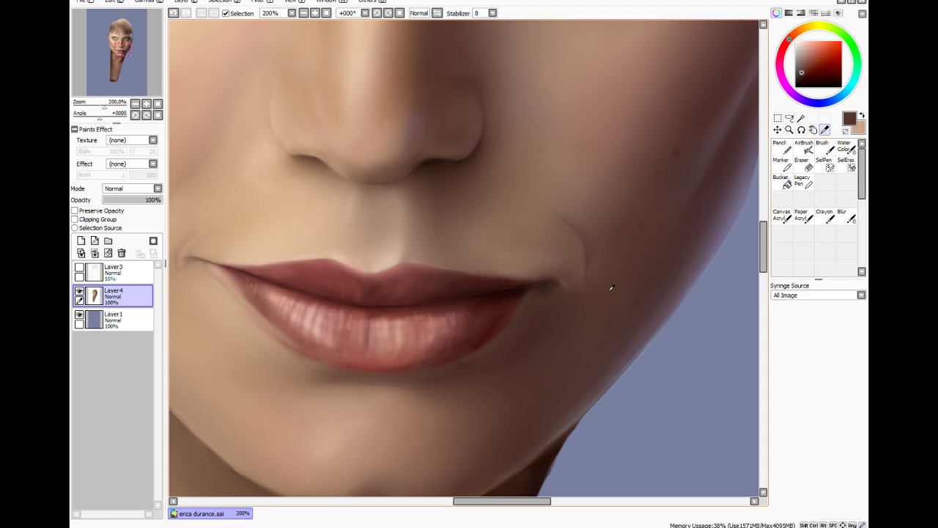
{"action": "left_click", "coordinate": [812, 321]}
{"action": "left_click", "coordinate": [815, 430]}
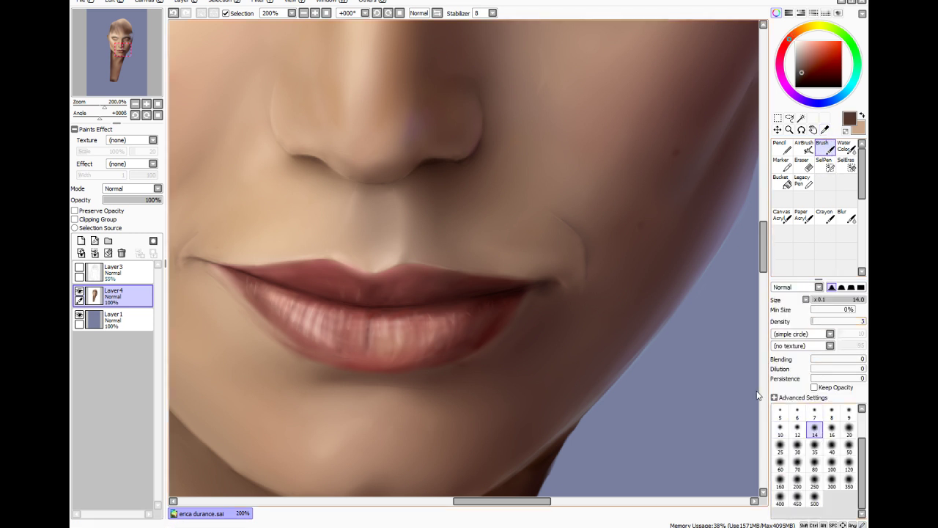
{"action": "left_click", "coordinate": [821, 463]}
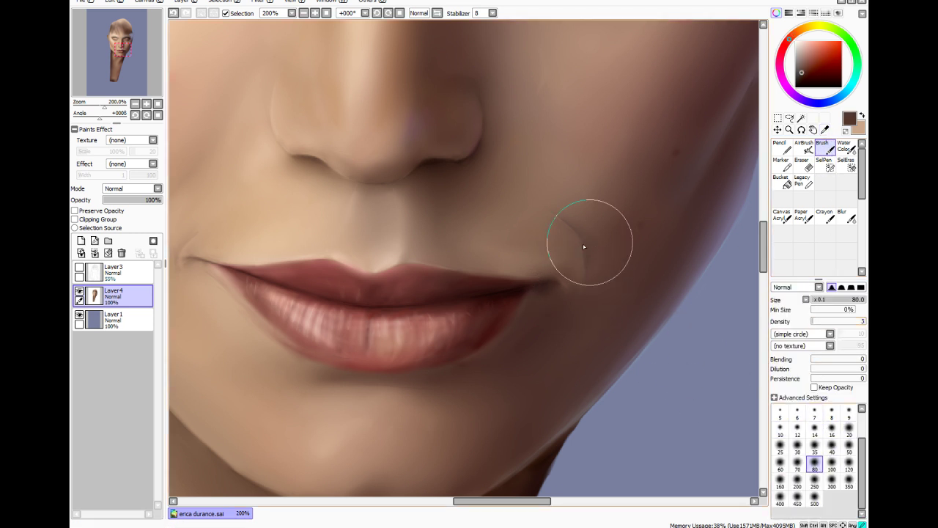
{"action": "mouse_move", "coordinate": [563, 216]}
{"action": "left_mouse_down"}
{"action": "mouse_move", "coordinate": [593, 241]}
{"action": "mouse_move", "coordinate": [594, 300]}
{"action": "left_mouse_up"}
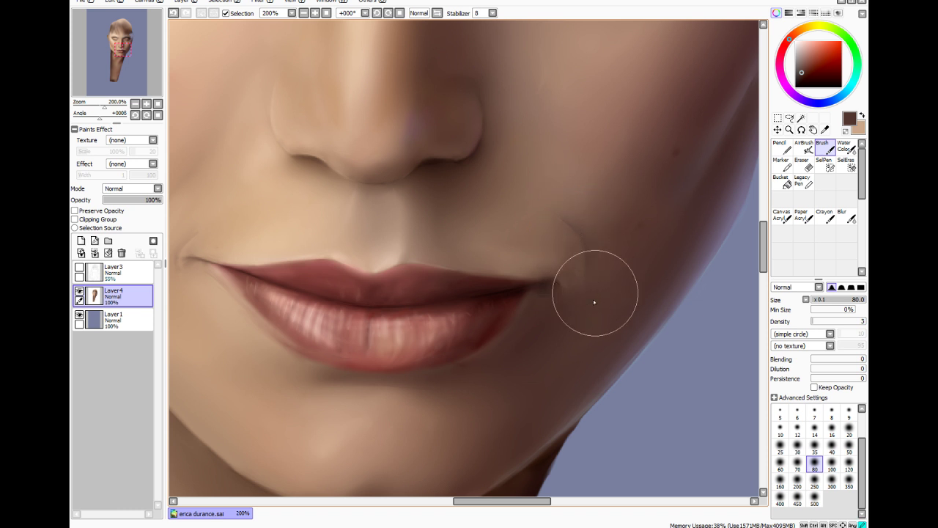
{"action": "left_click_drag", "start_coordinate": [574, 260], "coordinate": [579, 303]}
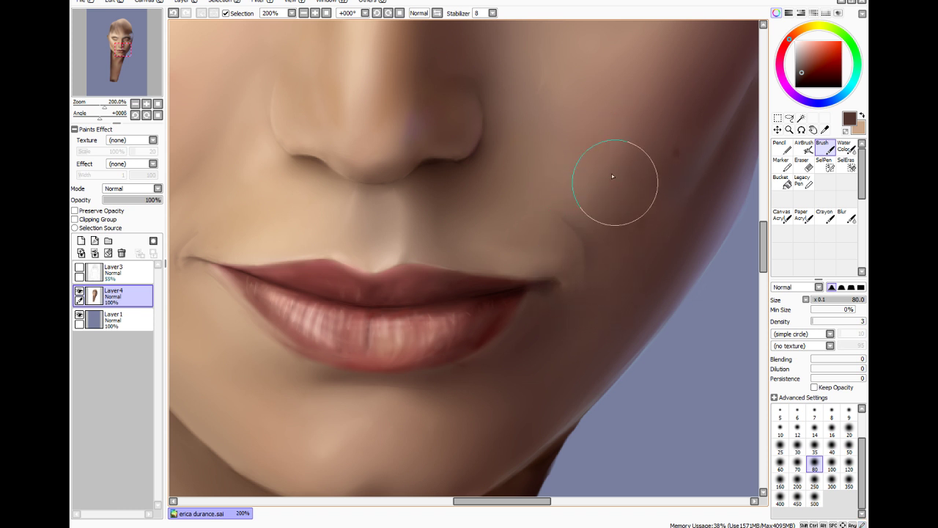
{"action": "left_click_drag", "start_coordinate": [555, 213], "coordinate": [581, 299]}
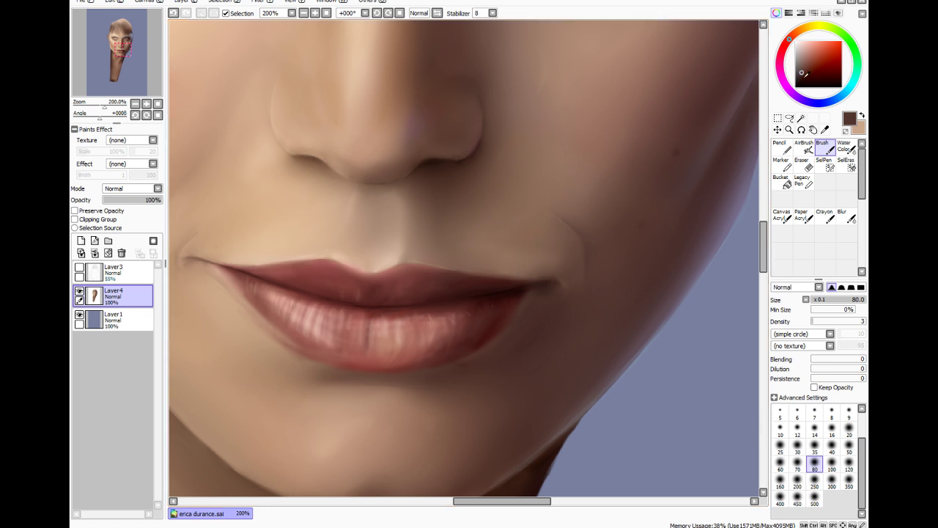
Deepen the right nostril's shadow in near-black with the Brush at size 40, density 3, and soften the lip area with Blur at size 7
{"action": "left_click", "coordinate": [803, 85]}
{"action": "left_click", "coordinate": [832, 445]}
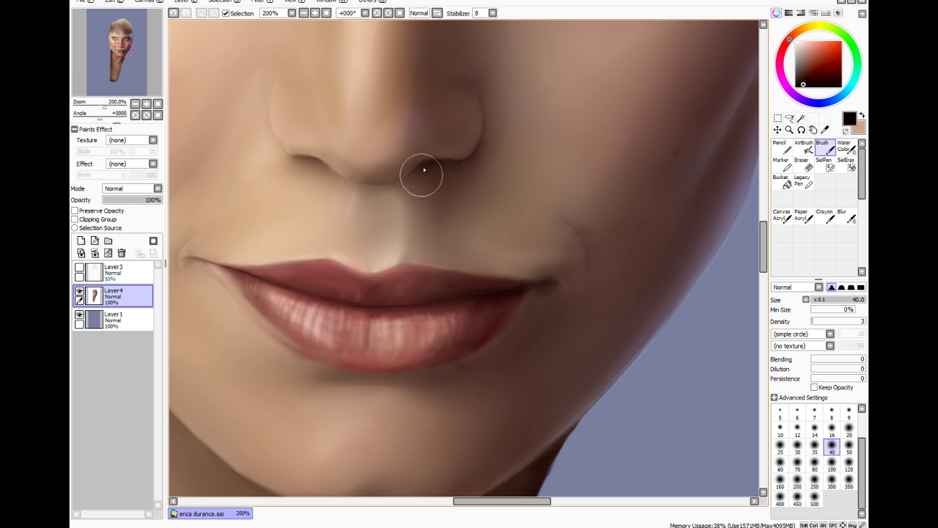
{"action": "left_click", "coordinate": [845, 215]}
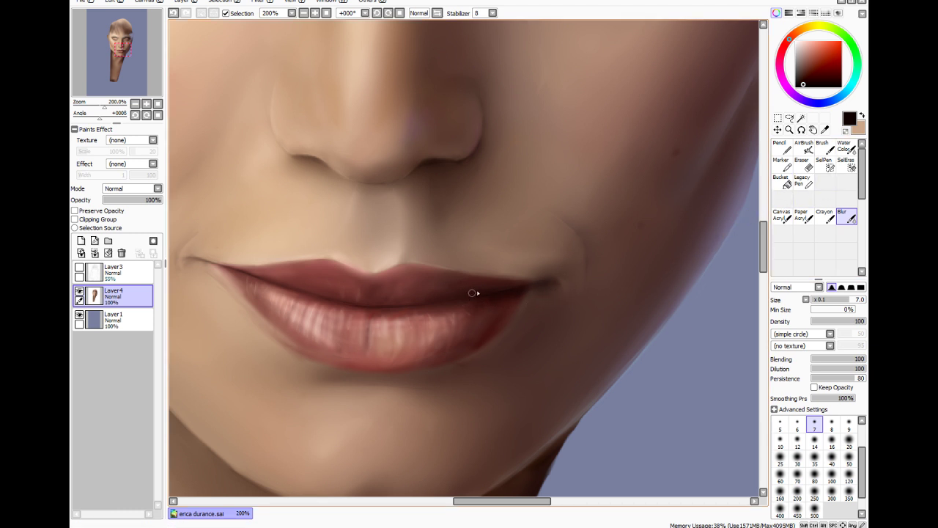
Shade the upper lip's right side in sampled dark red, using the Brush at sizes 25 and 14, density 3, and save the painting
{"action": "left_click", "coordinate": [825, 129]}
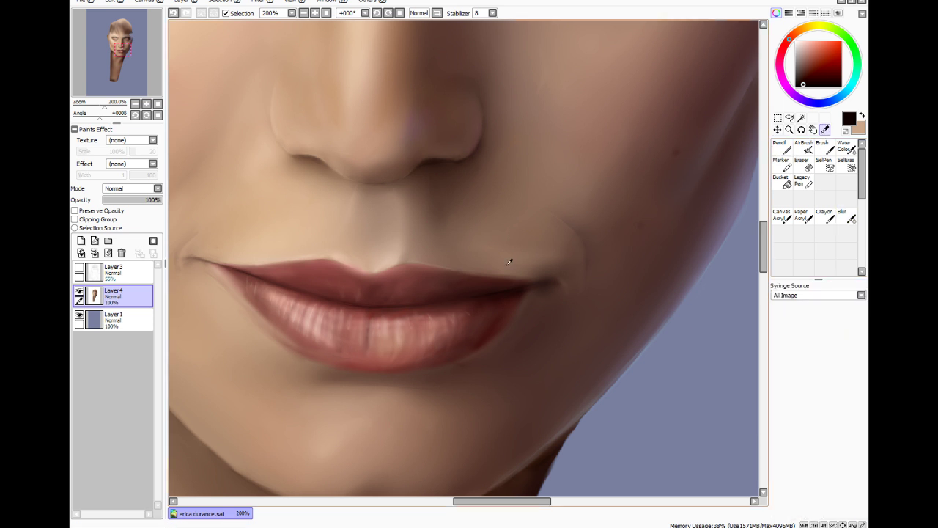
{"action": "left_click", "coordinate": [486, 279]}
{"action": "left_click", "coordinate": [827, 150]}
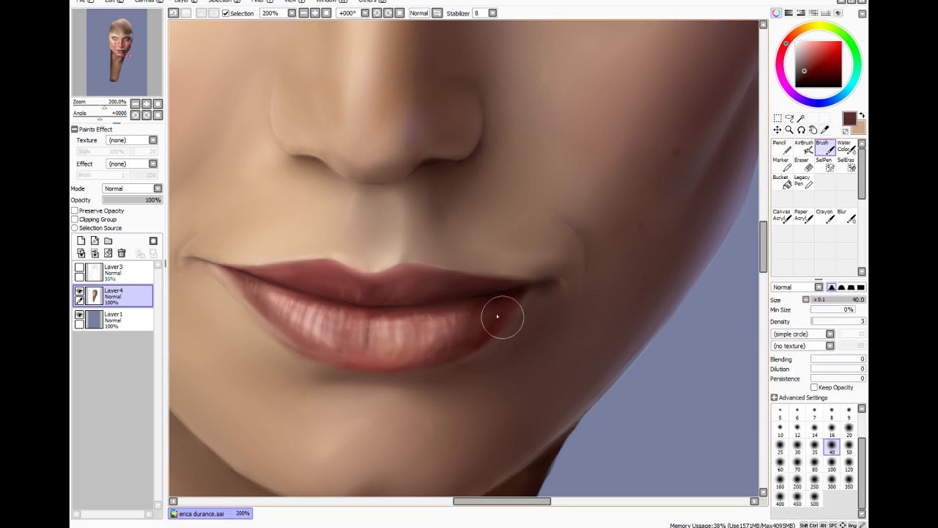
{"action": "left_click", "coordinate": [779, 449]}
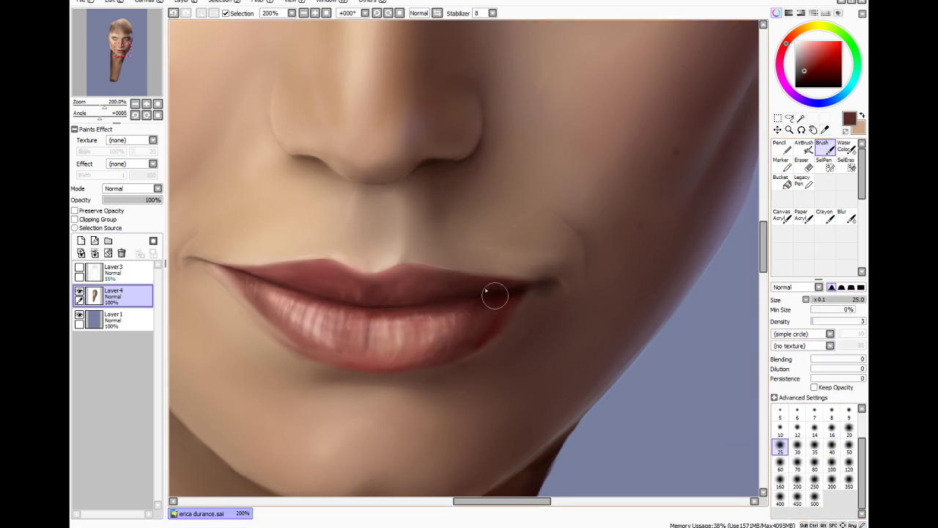
{"action": "left_click", "coordinate": [816, 430]}
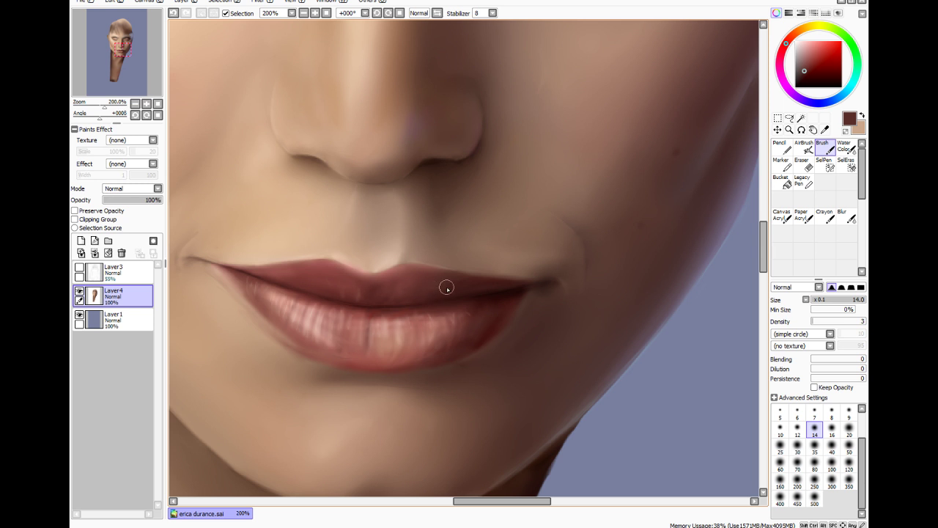
{"action": "key", "text": "ctrl+s"}
Clean up the lower lip's left edge with Blur at size 4.1 and Water Color at sizes 7 and 4.9, density 81
{"action": "left_click", "coordinate": [850, 217]}
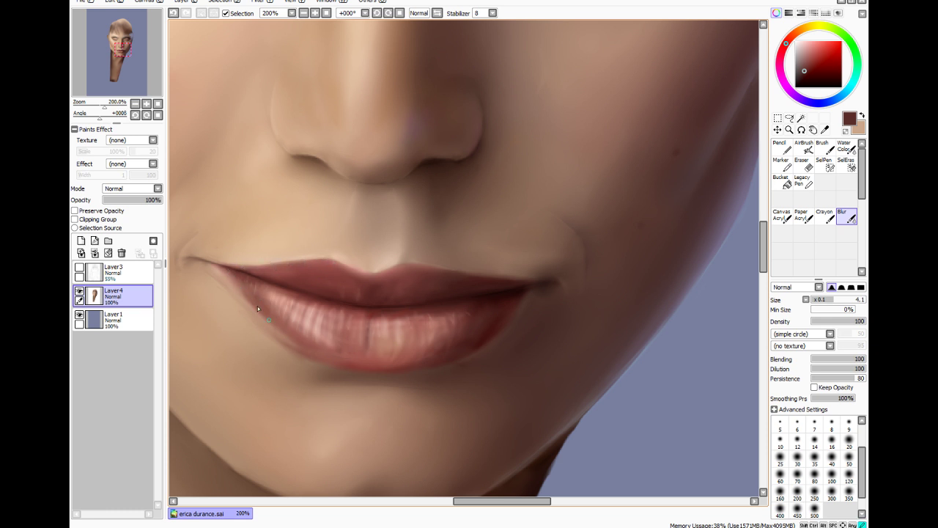
{"action": "left_click", "coordinate": [844, 146]}
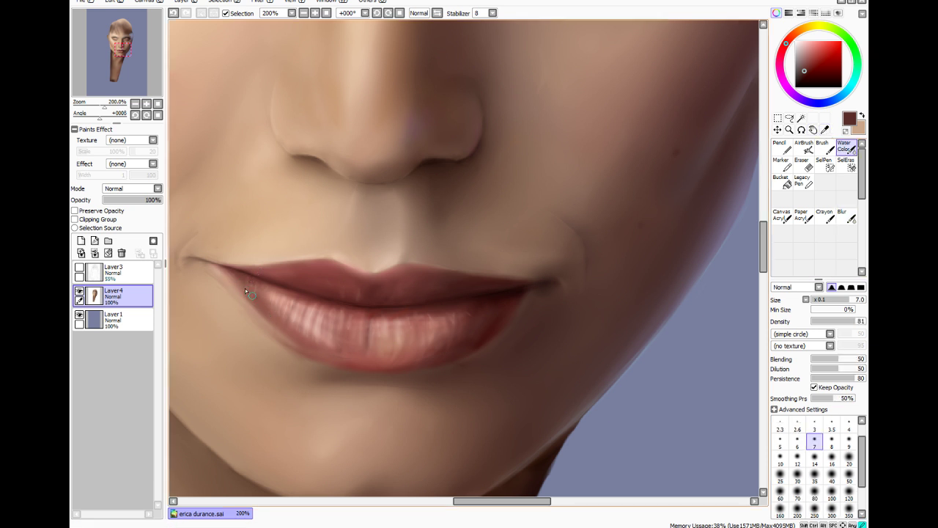
{"action": "left_click", "coordinate": [835, 300]}
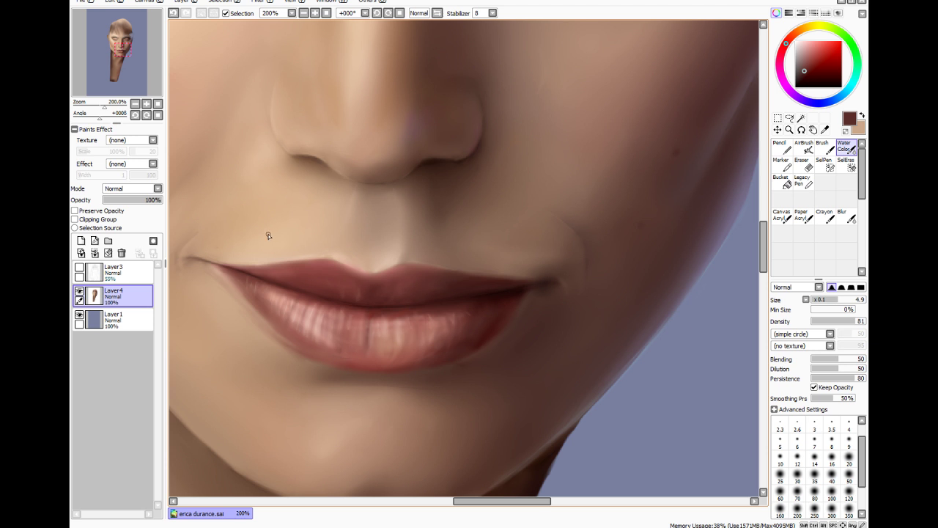
Define the fine dark lines of the lips in very dark red, using Water Color at size 2.6, density 96
{"action": "left_click", "coordinate": [806, 82]}
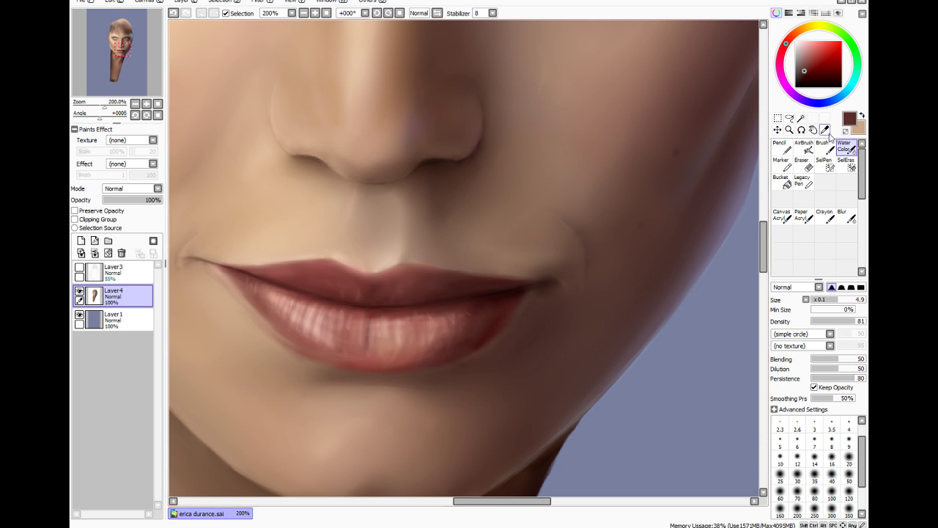
{"action": "left_click", "coordinate": [814, 81]}
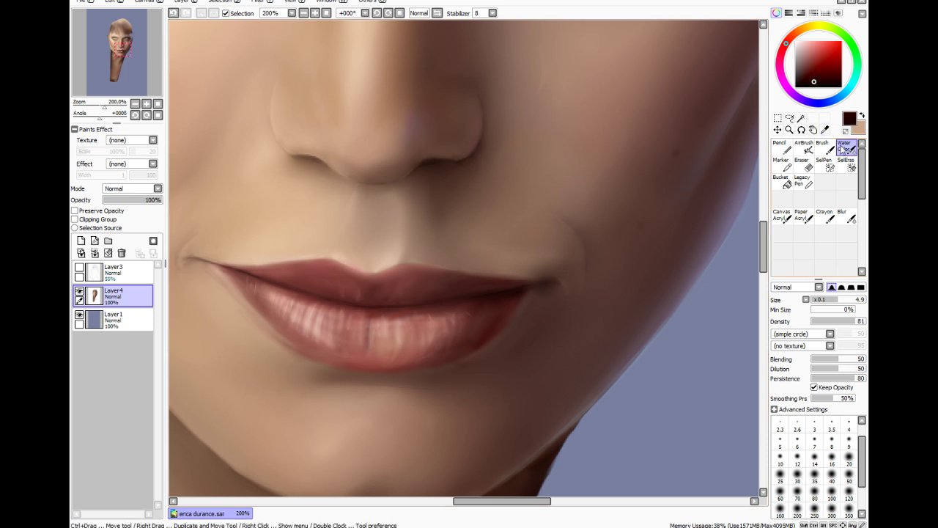
{"action": "left_click", "coordinate": [824, 299]}
{"action": "left_click", "coordinate": [798, 424]}
{"action": "left_click_drag", "start_coordinate": [850, 321], "coordinate": [867, 321]}
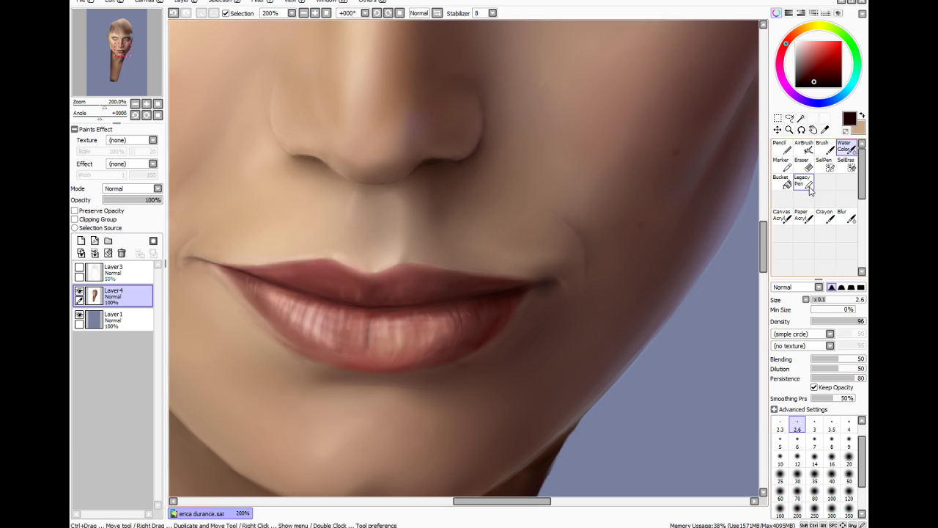
Lighten the lower lip's left corner with a light pinkish skin tone based on the philtrum color, using the Brush at size 20, density 3
{"action": "left_click", "coordinate": [825, 129]}
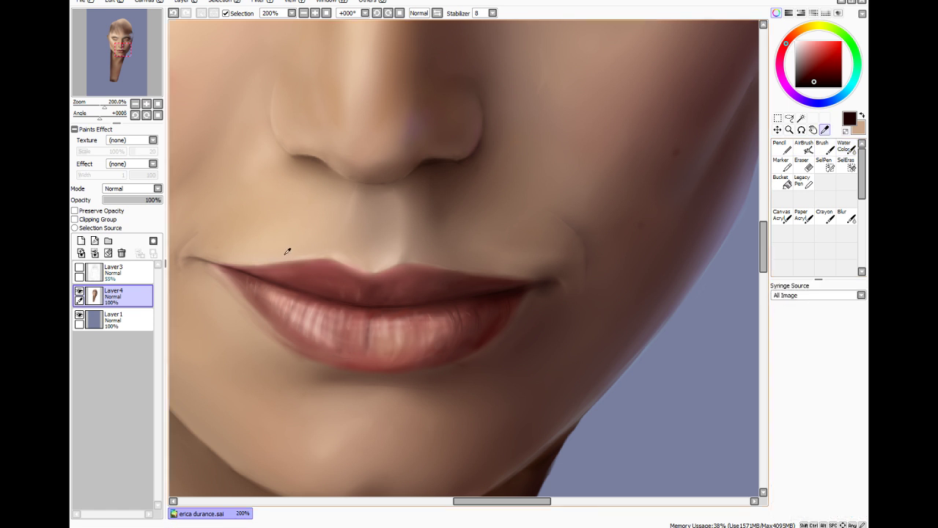
{"action": "left_click", "coordinate": [400, 220]}
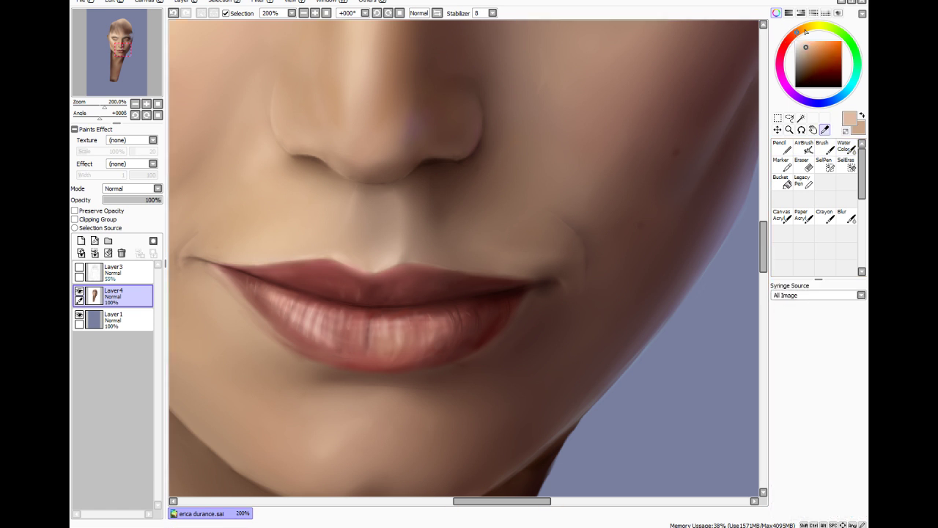
{"action": "left_click", "coordinate": [824, 149]}
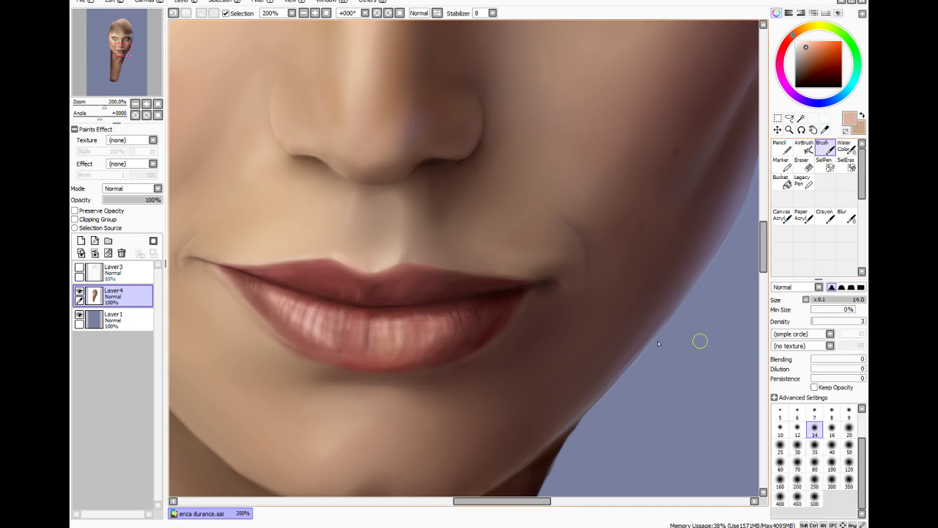
{"action": "left_click", "coordinate": [849, 430]}
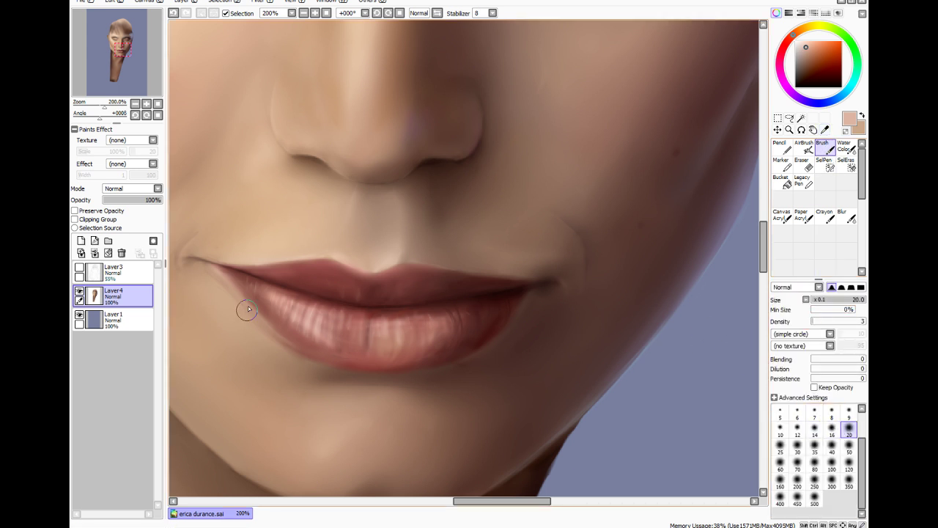
{"action": "left_click_drag", "start_coordinate": [218, 271], "coordinate": [256, 303]}
{"action": "mouse_move", "coordinate": [227, 270]}
{"action": "left_mouse_down"}
{"action": "mouse_move", "coordinate": [283, 321]}
{"action": "mouse_move", "coordinate": [209, 268]}
{"action": "mouse_move", "coordinate": [260, 300]}
{"action": "mouse_move", "coordinate": [225, 286]}
{"action": "mouse_move", "coordinate": [269, 304]}
{"action": "mouse_move", "coordinate": [227, 278]}
{"action": "mouse_move", "coordinate": [284, 305]}
{"action": "left_mouse_up"}
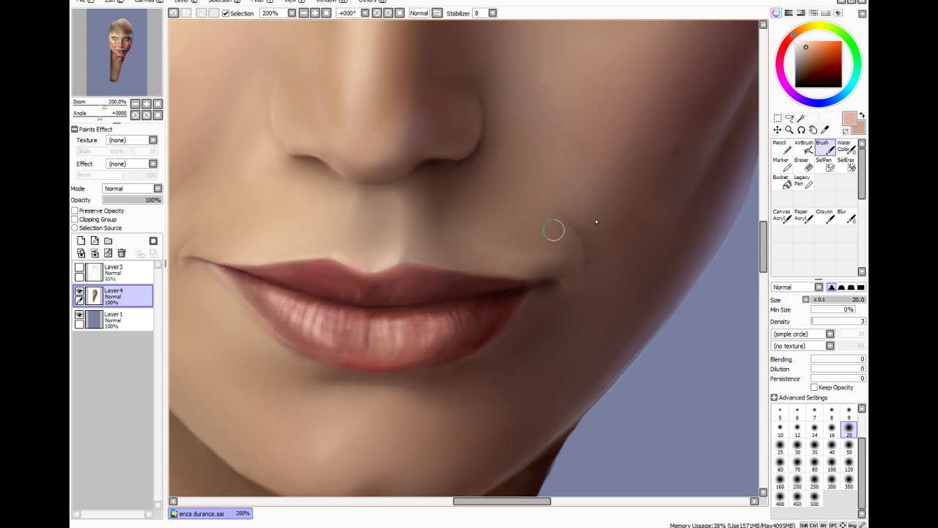
Add a layer above Layer4 in Luminosity mode and paint light pinkish highlights across the lower lip with the Brush at size 20, density 3
{"action": "left_click", "coordinate": [81, 240]}
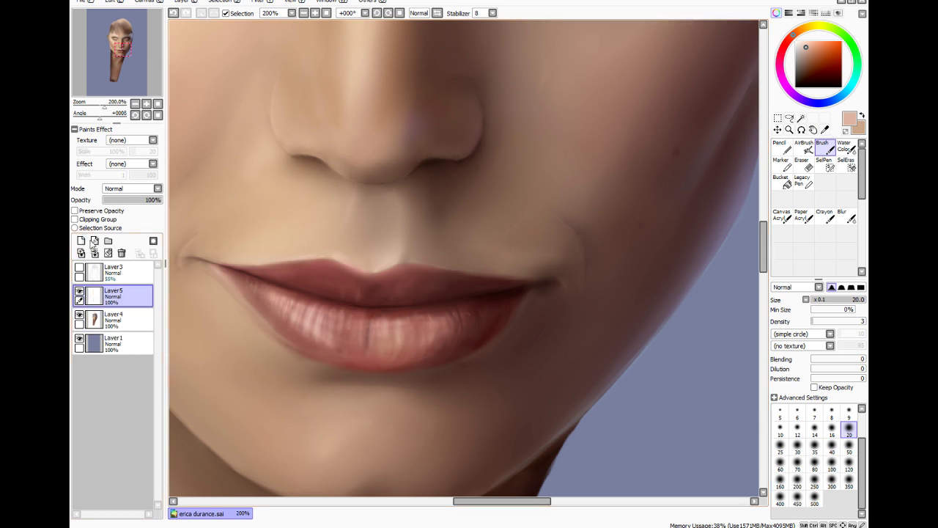
{"action": "left_click", "coordinate": [142, 229]}
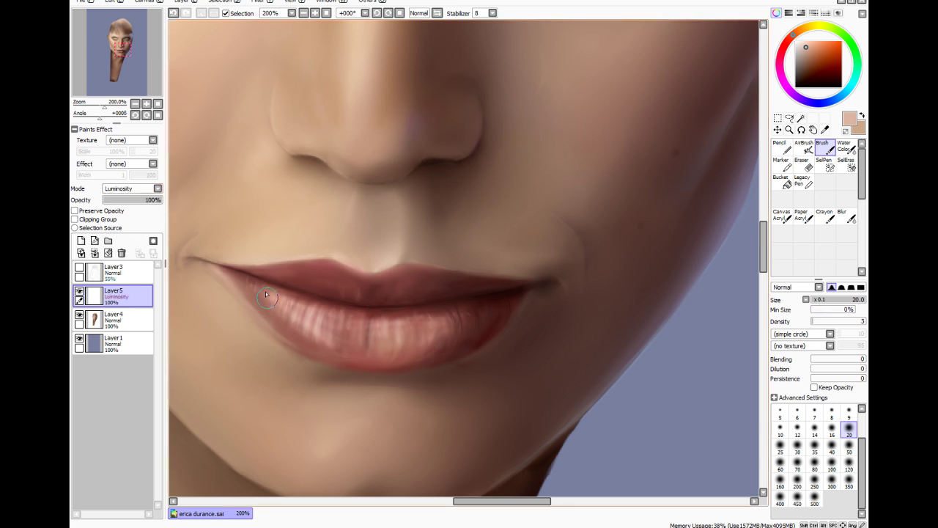
{"action": "mouse_move", "coordinate": [270, 299]}
{"action": "left_mouse_down"}
{"action": "mouse_move", "coordinate": [344, 340]}
{"action": "mouse_move", "coordinate": [264, 301]}
{"action": "mouse_move", "coordinate": [306, 314]}
{"action": "mouse_move", "coordinate": [275, 303]}
{"action": "left_mouse_up"}
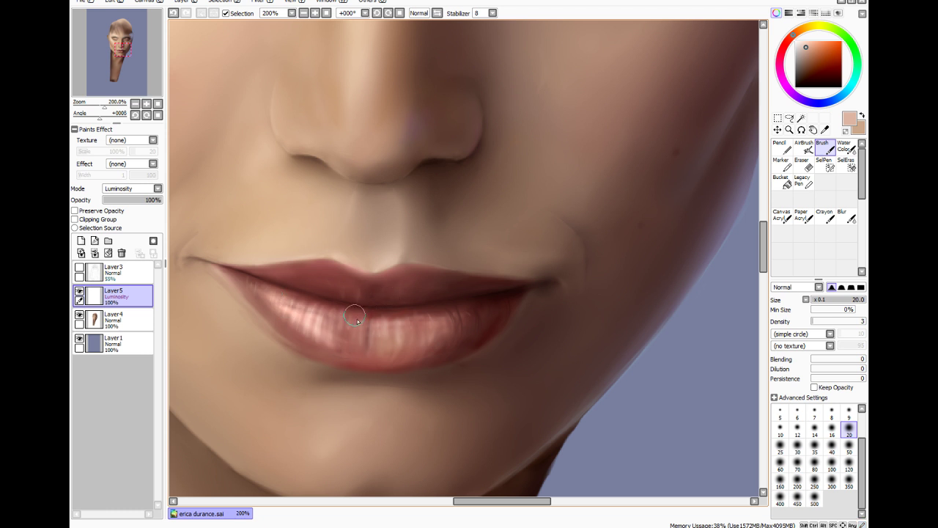
{"action": "left_click_drag", "start_coordinate": [375, 323], "coordinate": [420, 319]}
{"action": "mouse_move", "coordinate": [334, 337]}
{"action": "left_mouse_down"}
{"action": "mouse_move", "coordinate": [352, 315]}
{"action": "mouse_move", "coordinate": [359, 327]}
{"action": "mouse_move", "coordinate": [327, 320]}
{"action": "mouse_move", "coordinate": [357, 321]}
{"action": "mouse_move", "coordinate": [360, 330]}
{"action": "mouse_move", "coordinate": [321, 345]}
{"action": "left_mouse_up"}
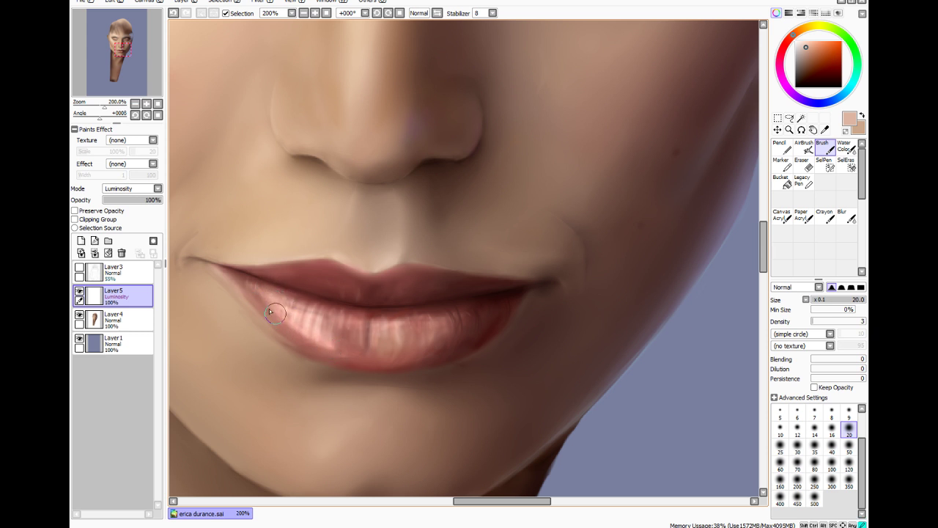
{"action": "key", "text": "ctrl+z"}
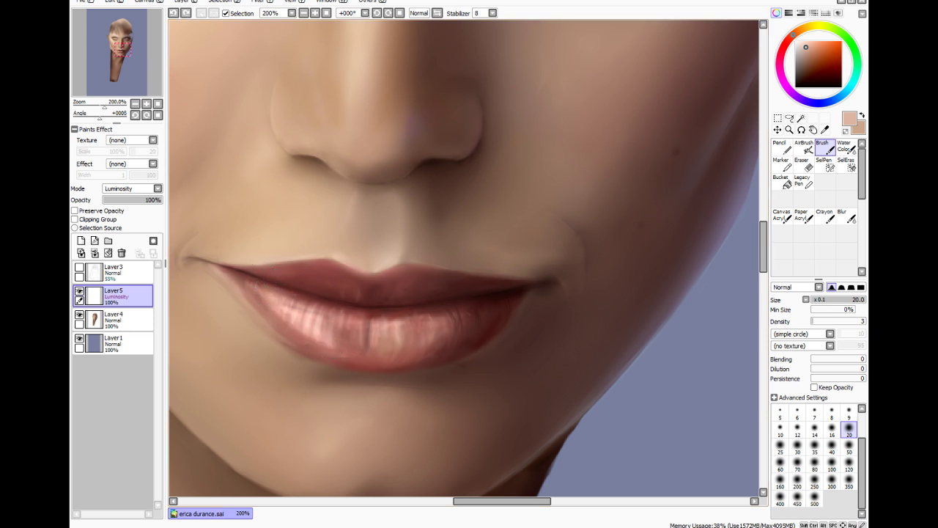
{"action": "left_click_drag", "start_coordinate": [287, 313], "coordinate": [338, 350]}
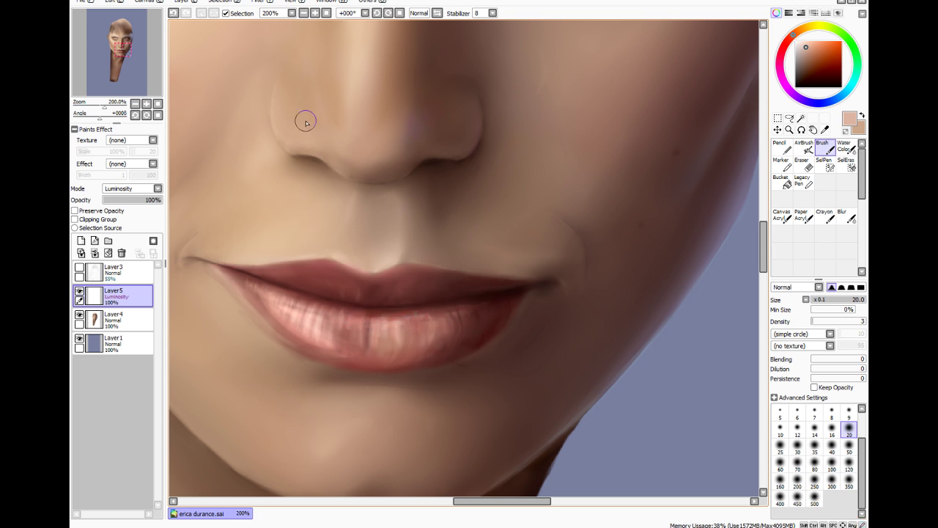
Compare the lower lip with and without the Luminosity layer's highlights
{"action": "left_click", "coordinate": [80, 291]}
{"action": "left_click", "coordinate": [79, 291]}
{"action": "left_click", "coordinate": [80, 292]}
{"action": "left_click", "coordinate": [80, 292]}
{"action": "left_click", "coordinate": [80, 291]}
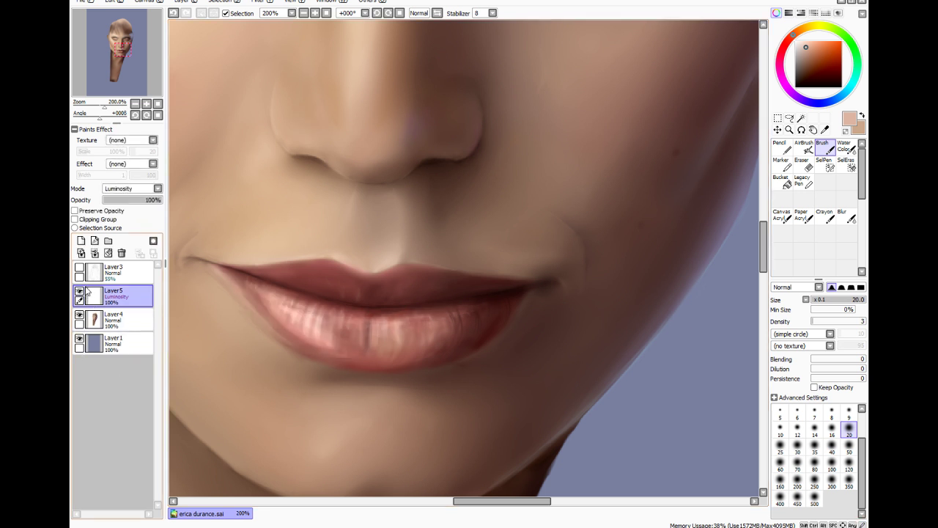
Tone down the lower-lip highlights on the Luminosity layer with the Eraser at size 30, density 30, and refine them at size 7, density 70
{"action": "left_click", "coordinate": [803, 162]}
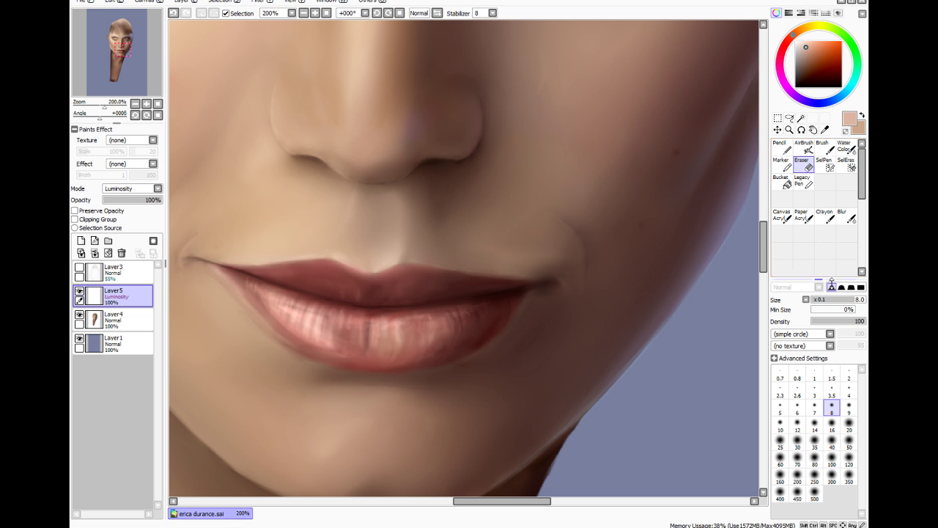
{"action": "key", "text": "bracketright"}
{"action": "key", "text": "bracketright"}
{"action": "key", "text": "bracketright"}
{"action": "key", "text": "bracketright"}
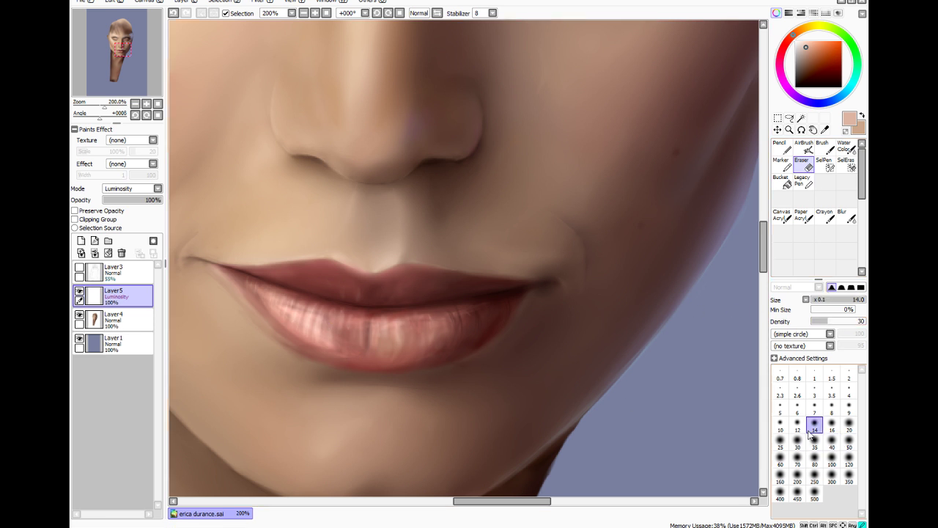
{"action": "key", "text": "bracketright"}
{"action": "key", "text": "bracketright"}
{"action": "key", "text": "bracketright"}
{"action": "key", "text": "bracketright"}
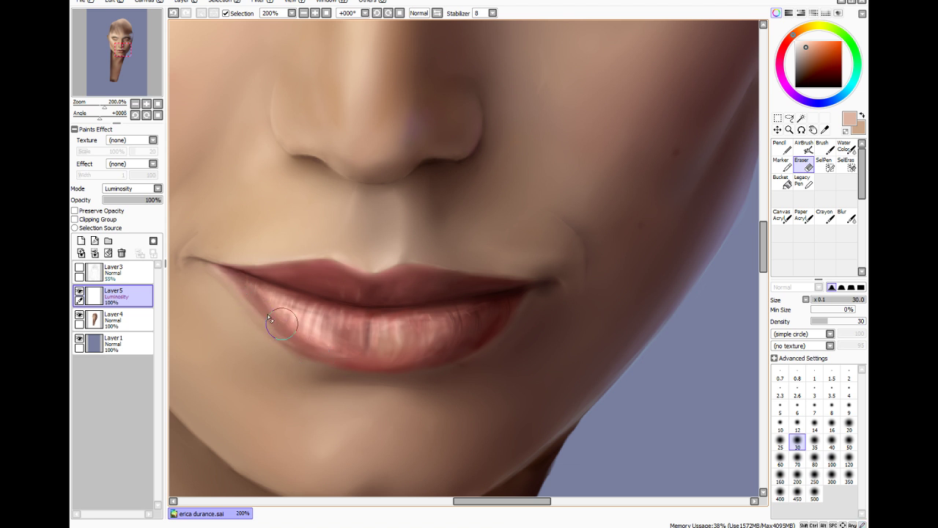
{"action": "key", "text": "ctrl"}
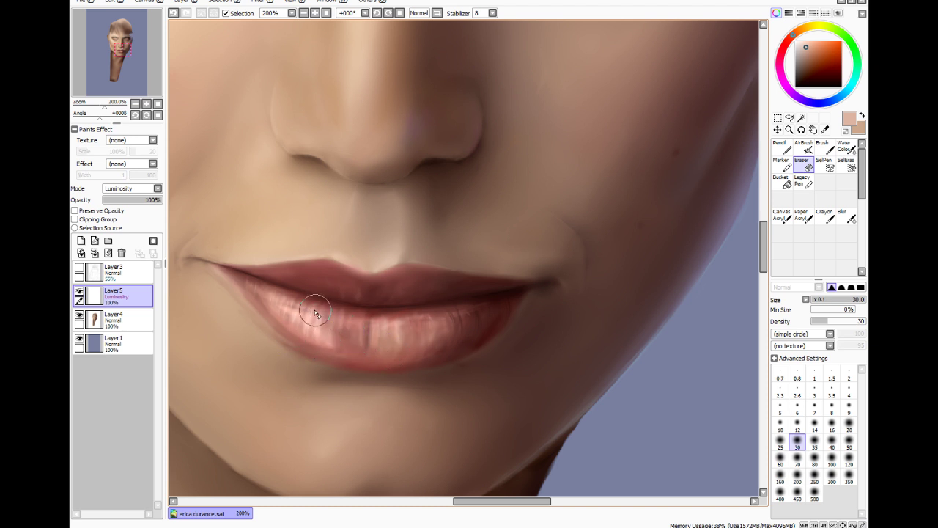
{"action": "left_click", "coordinate": [814, 408]}
{"action": "left_click_drag", "start_coordinate": [827, 321], "coordinate": [849, 321]}
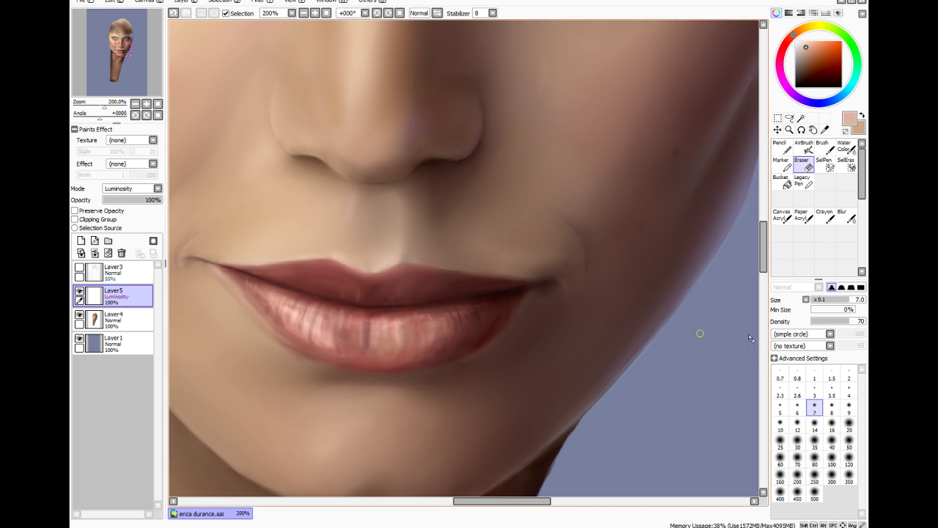
Lower the Luminosity layer's opacity to 70% and merge it down into the face painting layer
{"action": "left_click", "coordinate": [847, 216]}
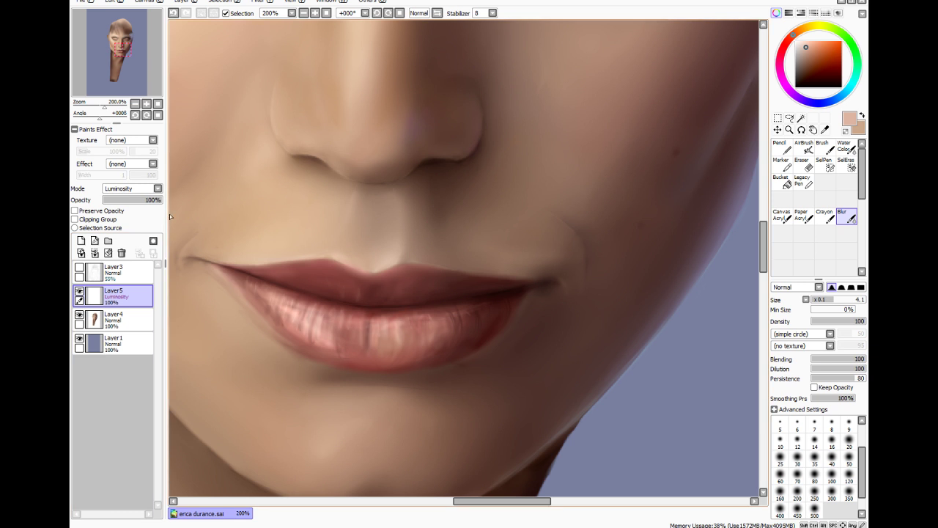
{"action": "left_click_drag", "start_coordinate": [156, 200], "coordinate": [146, 200]}
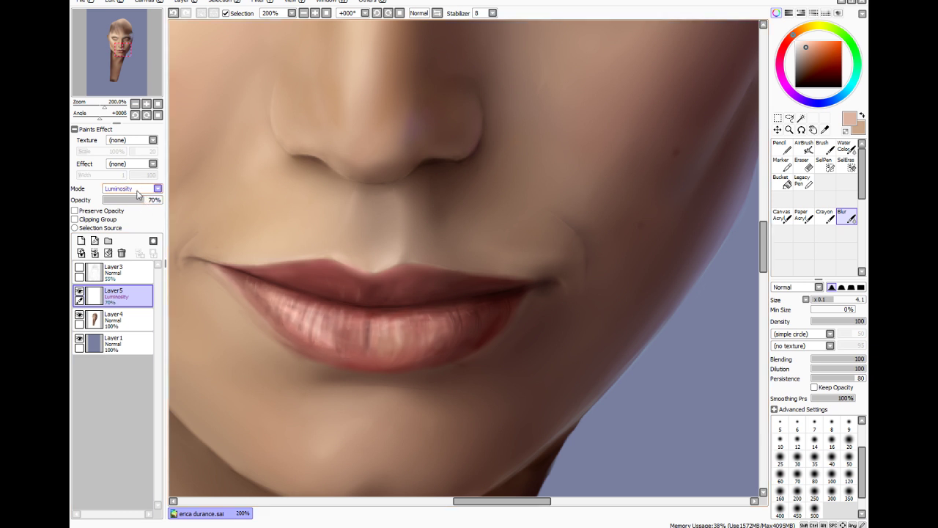
{"action": "key", "text": "ctrl+e"}
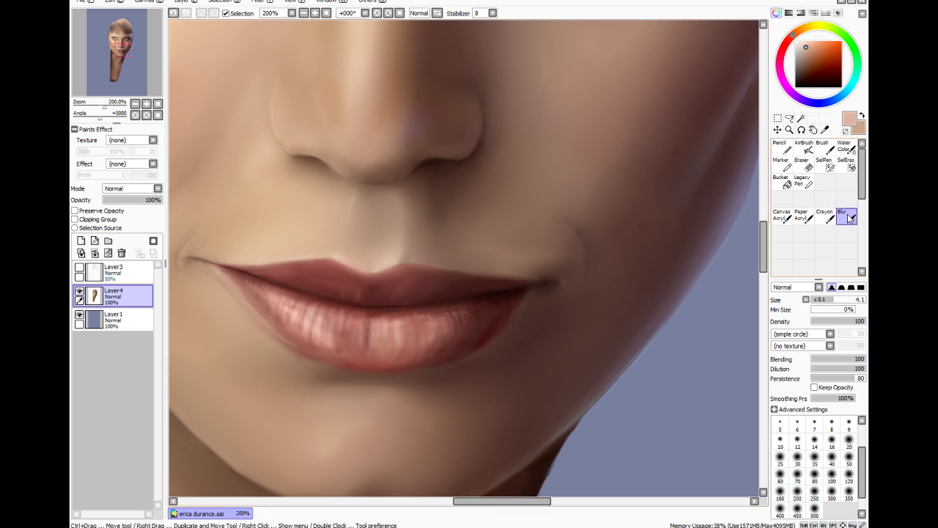
Set the Blur size to 4.8 and retouch the left corner of the lips with a size 2.6 Water Color brush
{"action": "left_click", "coordinate": [821, 305]}
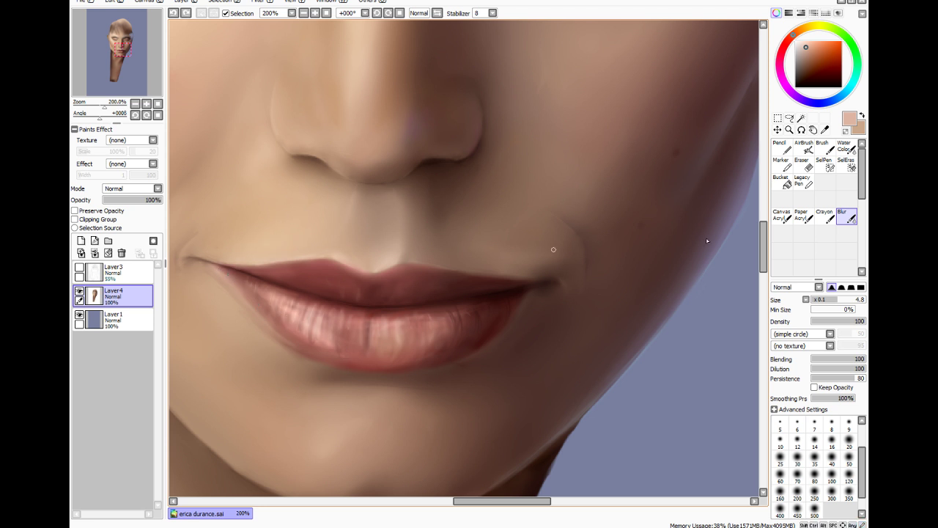
{"action": "key", "text": "c"}
{"action": "mouse_move", "coordinate": [225, 267]}
{"action": "left_mouse_down"}
{"action": "mouse_move", "coordinate": [248, 296]}
{"action": "mouse_move", "coordinate": [224, 275]}
{"action": "left_mouse_up"}
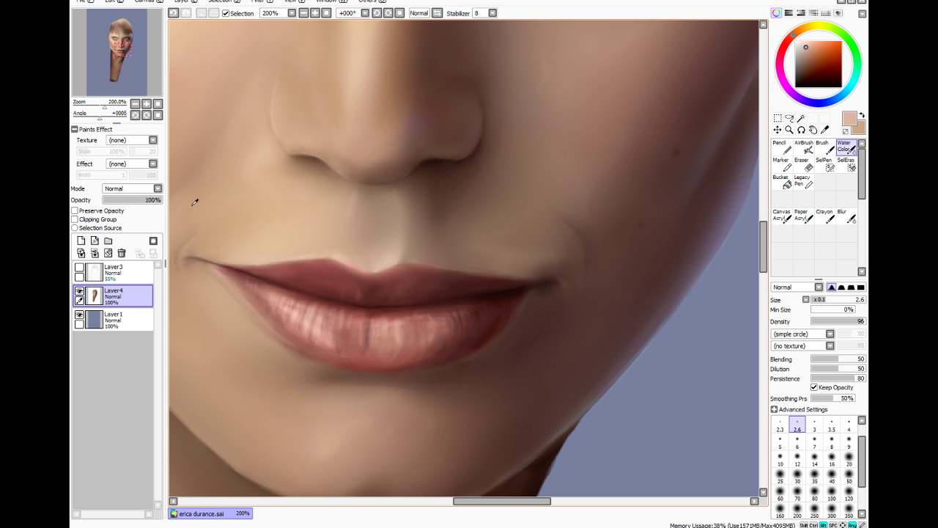
Try painting fine crease strokes at the left end of the lower lip with the Water Color brush
{"action": "key", "text": "ctrl+minus"}
{"action": "key", "text": "ctrl+minus"}
{"action": "key", "text": "ctrl+minus"}
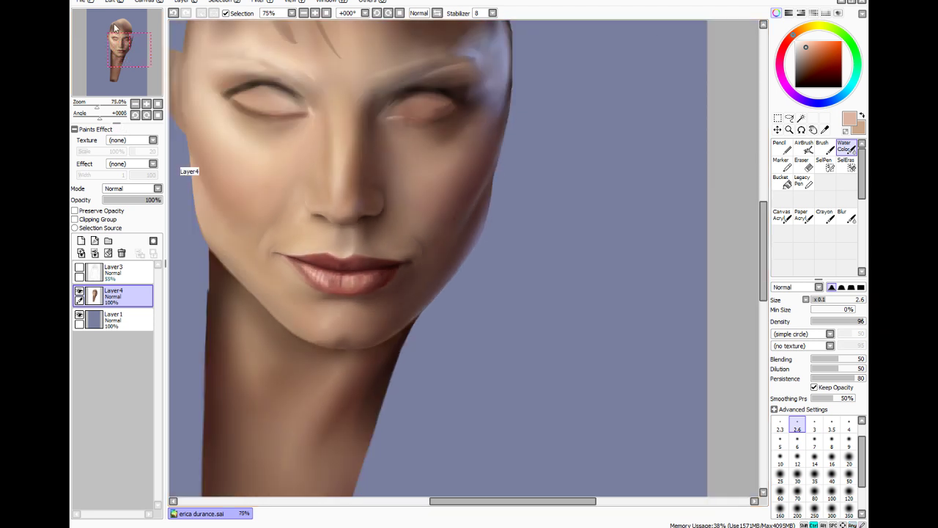
{"action": "scroll", "coordinate": [291, 338], "scroll_direction": "up", "scroll_amount": 4}
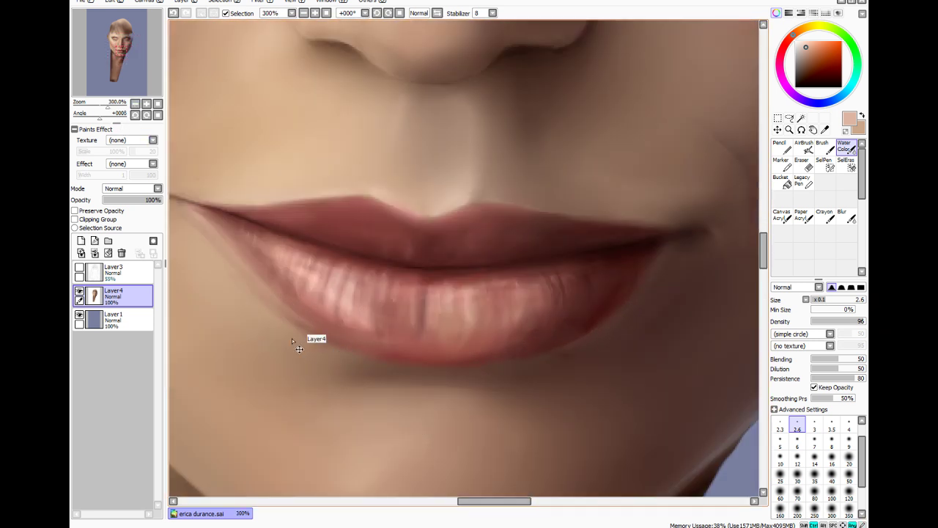
{"action": "scroll", "coordinate": [292, 338], "scroll_direction": "up", "scroll_amount": 1}
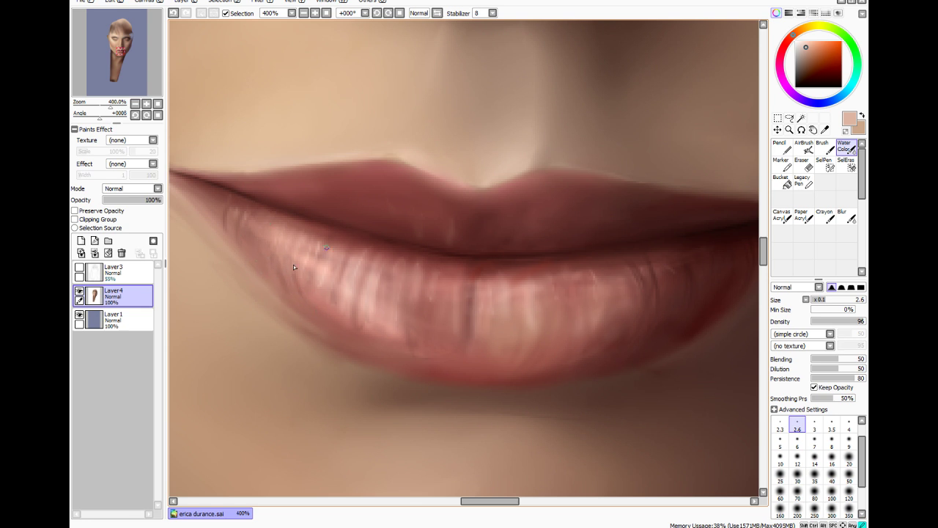
{"action": "left_click_drag", "start_coordinate": [326, 248], "coordinate": [319, 260]}
{"action": "key", "text": "ctrl+z"}
{"action": "key", "text": "ctrl+z"}
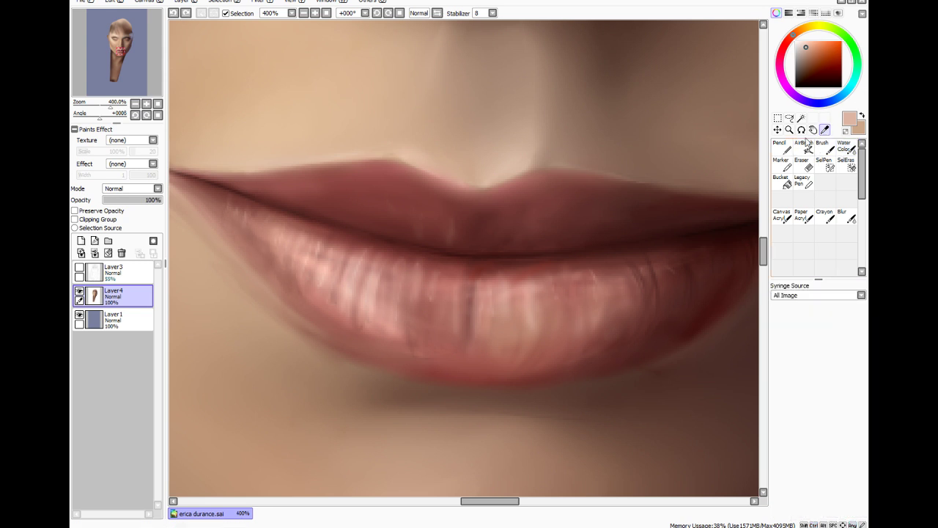
Sample a lip pink and blend the lower lip's left end with a size 5.4 Water Color brush and a size 12 Brush
{"action": "left_click", "coordinate": [293, 228], "text": "alt"}
{"action": "left_click", "coordinate": [844, 148]}
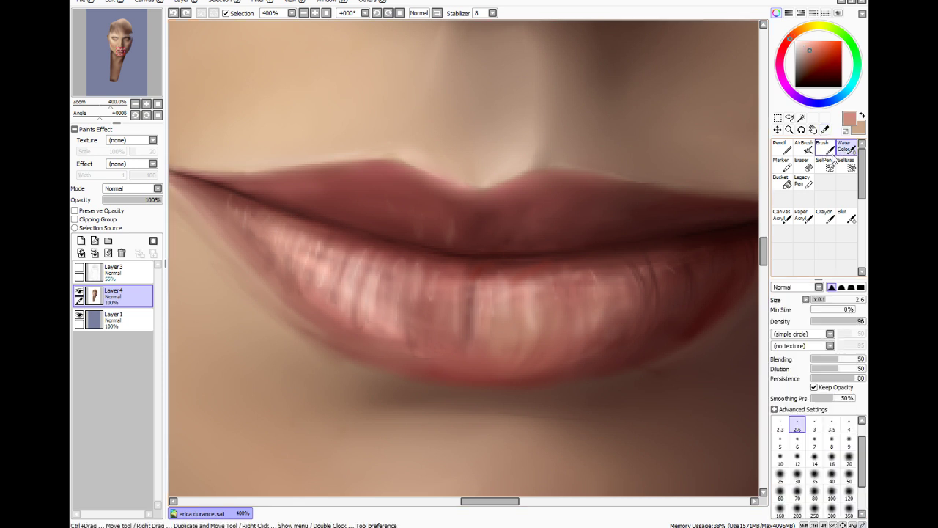
{"action": "left_click_drag", "start_coordinate": [841, 300], "coordinate": [842, 300]}
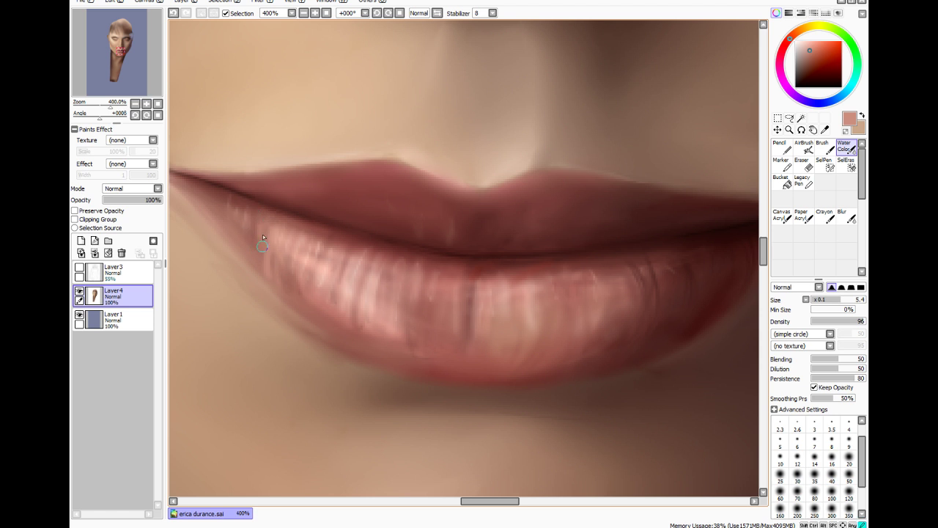
{"action": "left_click", "coordinate": [822, 146]}
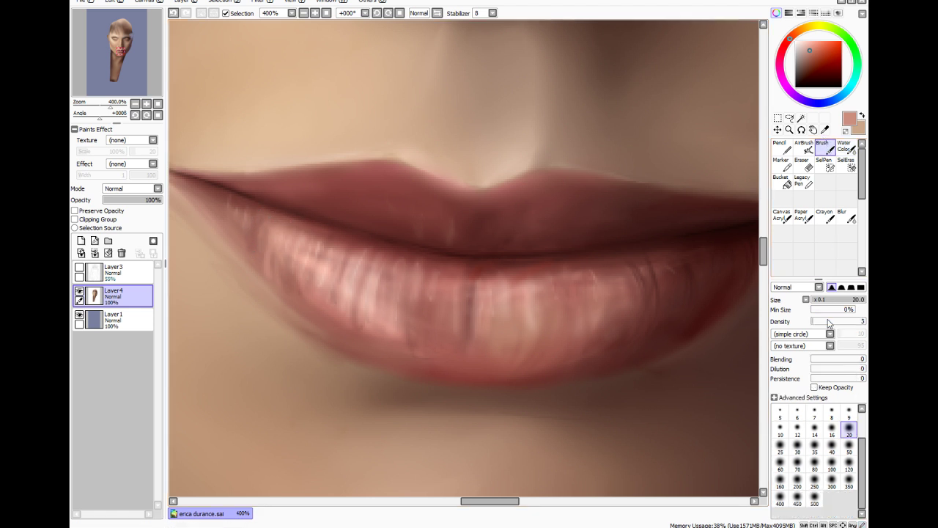
{"action": "left_click", "coordinate": [798, 430]}
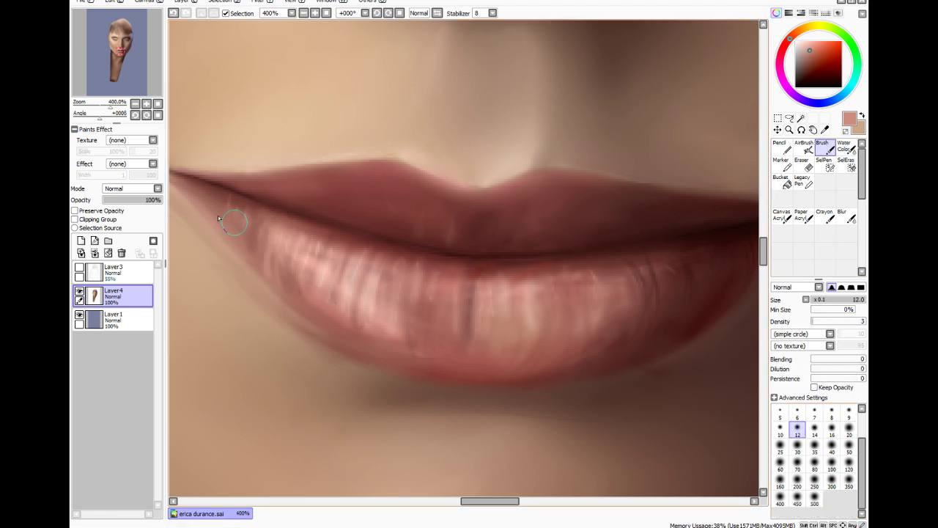
{"action": "left_click_drag", "start_coordinate": [210, 195], "coordinate": [243, 220]}
Build up the pink near the left mouth corner with the Brush at size 7 and density 7
{"action": "left_click", "coordinate": [815, 412]}
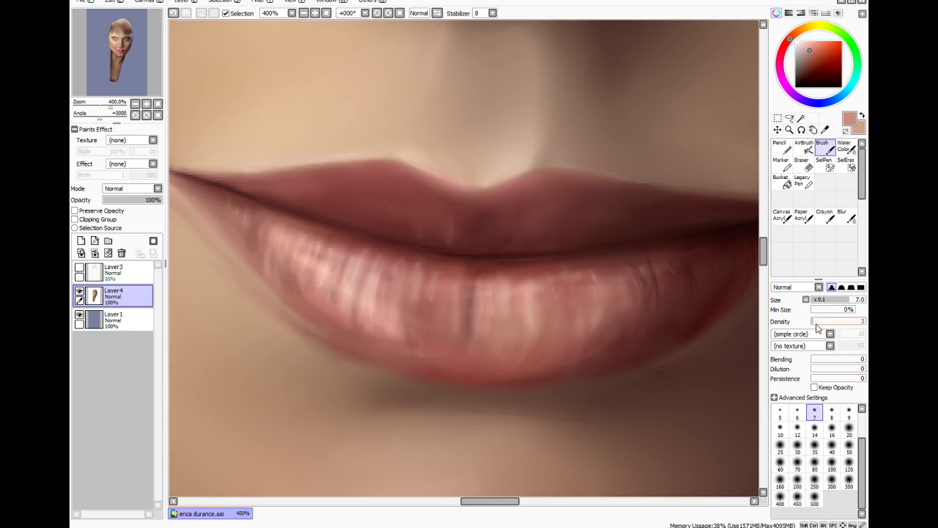
{"action": "left_click_drag", "start_coordinate": [814, 325], "coordinate": [817, 326]}
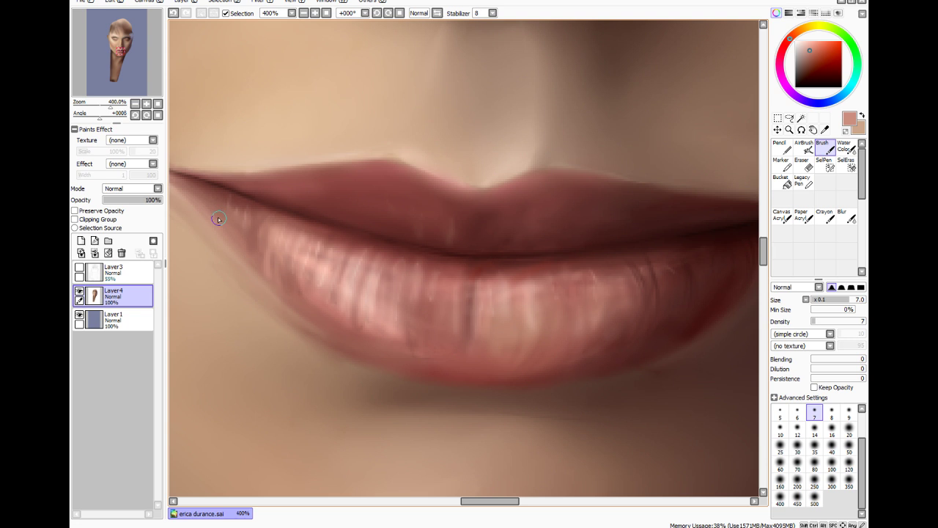
{"action": "left_click_drag", "start_coordinate": [206, 193], "coordinate": [193, 183]}
Paint lighter pink highlights on the lower lip, along its left end at density 24 and its bottom rim at density 10
{"action": "left_click", "coordinate": [808, 45]}
{"action": "left_click_drag", "start_coordinate": [817, 326], "coordinate": [827, 326]}
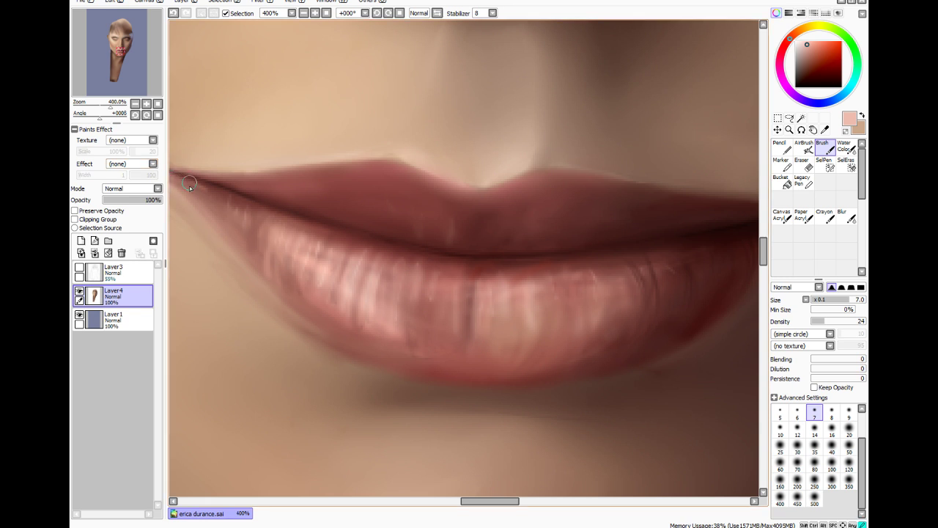
{"action": "left_click_drag", "start_coordinate": [192, 186], "coordinate": [196, 189]}
{"action": "left_click_drag", "start_coordinate": [199, 190], "coordinate": [203, 194]}
{"action": "mouse_move", "coordinate": [210, 193]}
{"action": "left_mouse_down"}
{"action": "mouse_move", "coordinate": [227, 205]}
{"action": "mouse_move", "coordinate": [221, 214]}
{"action": "mouse_move", "coordinate": [245, 211]}
{"action": "mouse_move", "coordinate": [244, 222]}
{"action": "mouse_move", "coordinate": [271, 217]}
{"action": "mouse_move", "coordinate": [271, 251]}
{"action": "mouse_move", "coordinate": [275, 223]}
{"action": "mouse_move", "coordinate": [262, 245]}
{"action": "left_mouse_up"}
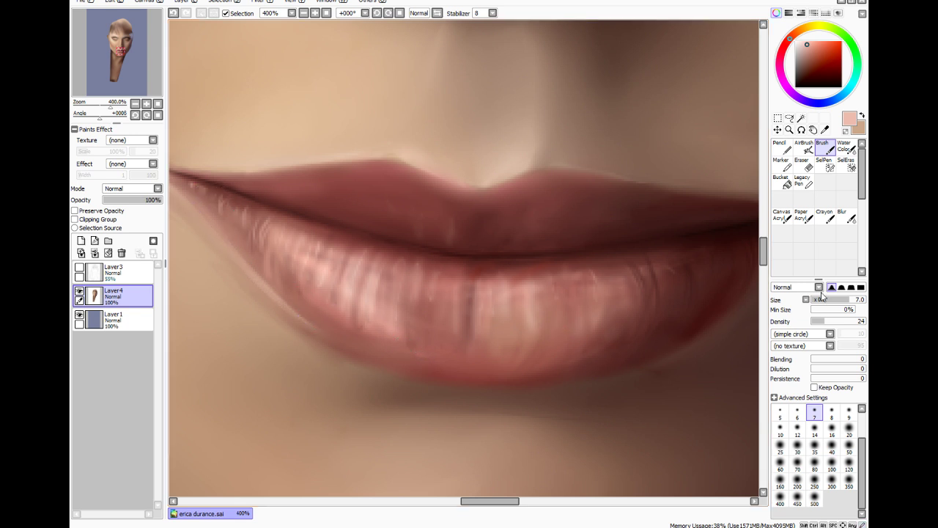
{"action": "left_click", "coordinate": [816, 321]}
{"action": "left_click_drag", "start_coordinate": [529, 360], "coordinate": [573, 355]}
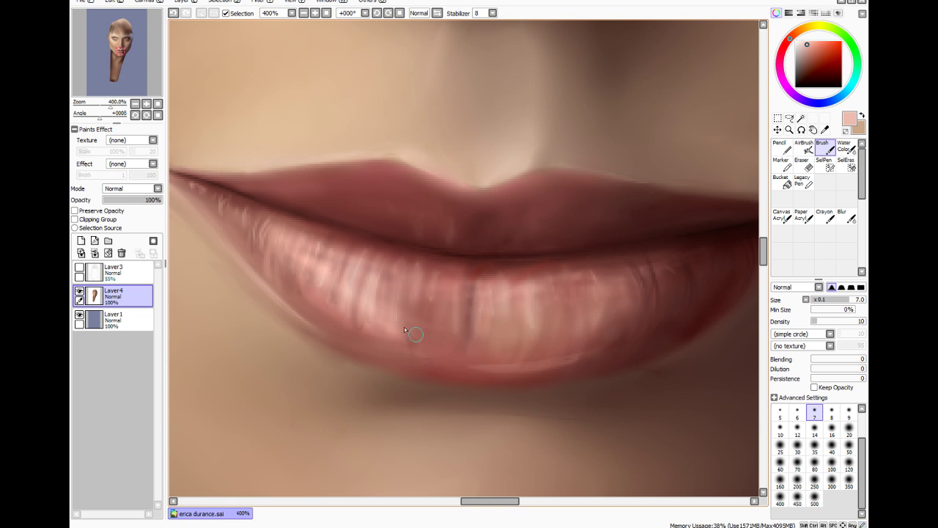
Sample a dark red-brown from the lip and shade the lower lip's bottom-left edge at density 5
{"action": "left_click", "coordinate": [825, 130]}
{"action": "left_click", "coordinate": [674, 294]}
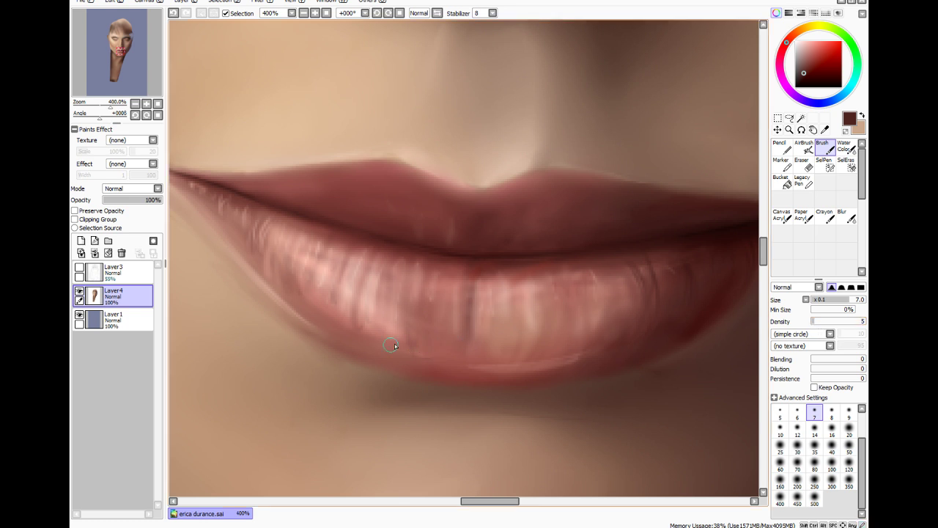
{"action": "left_click_drag", "start_coordinate": [355, 345], "coordinate": [400, 358]}
Shade the lower lip's right side with deeper reds and draw dark vertical creases near its middle
{"action": "left_click", "coordinate": [814, 67]}
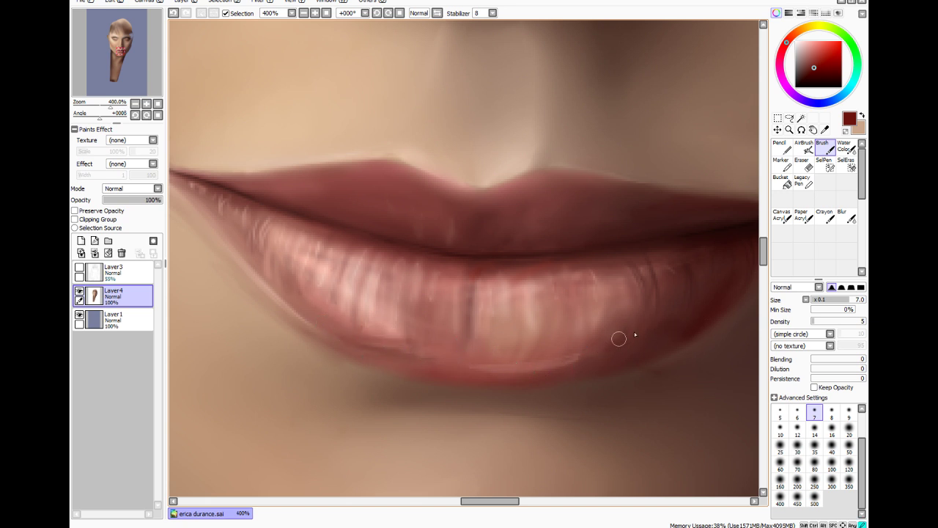
{"action": "left_click", "coordinate": [809, 78]}
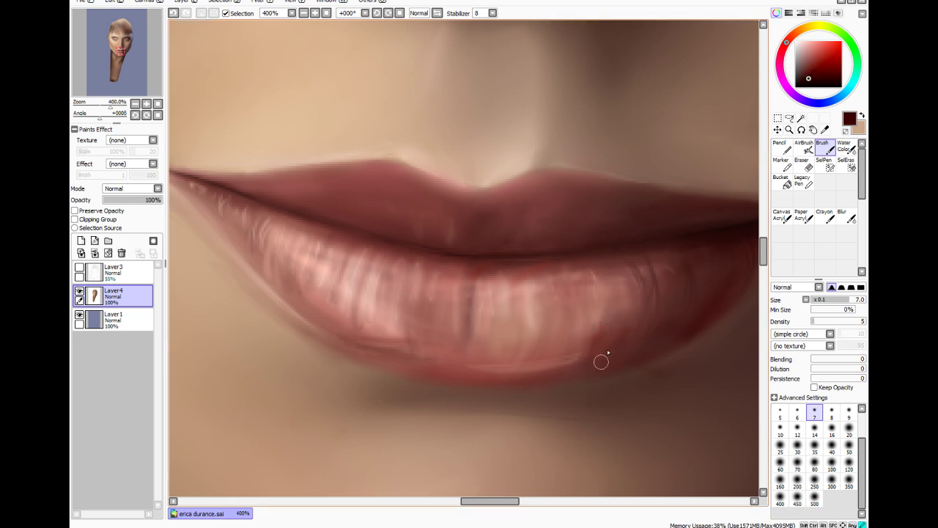
{"action": "left_click_drag", "start_coordinate": [470, 290], "coordinate": [470, 330]}
{"action": "left_click_drag", "start_coordinate": [520, 278], "coordinate": [522, 329]}
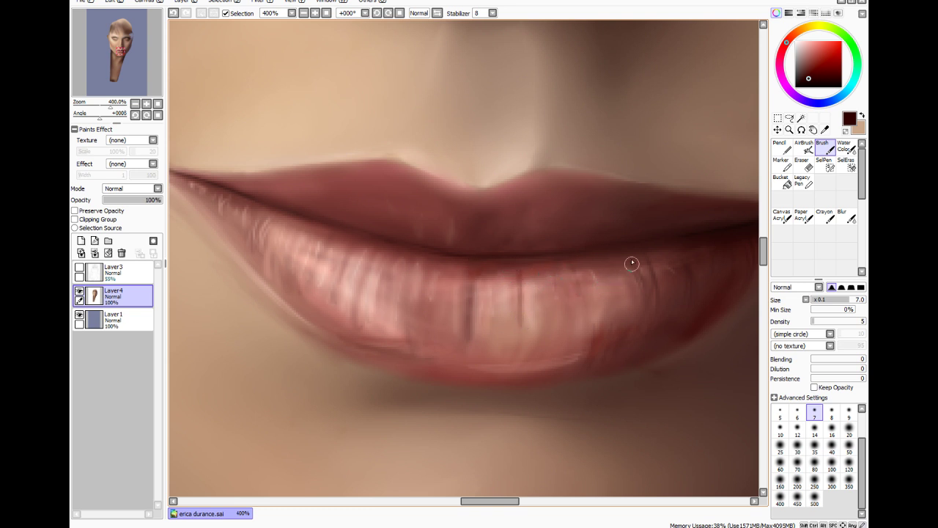
Smooth the lower lip's shading and creases with Blur, first at size 4.8, and again at density 28 and size 35
{"action": "left_click", "coordinate": [845, 215]}
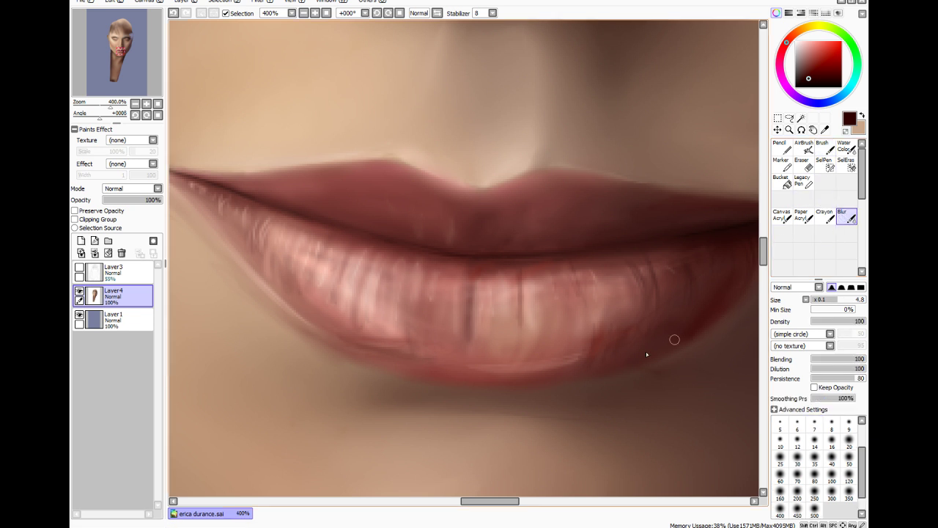
{"action": "left_click_drag", "start_coordinate": [595, 320], "coordinate": [593, 356]}
{"action": "scroll", "coordinate": [227, 142], "scroll_direction": "down", "scroll_amount": 4}
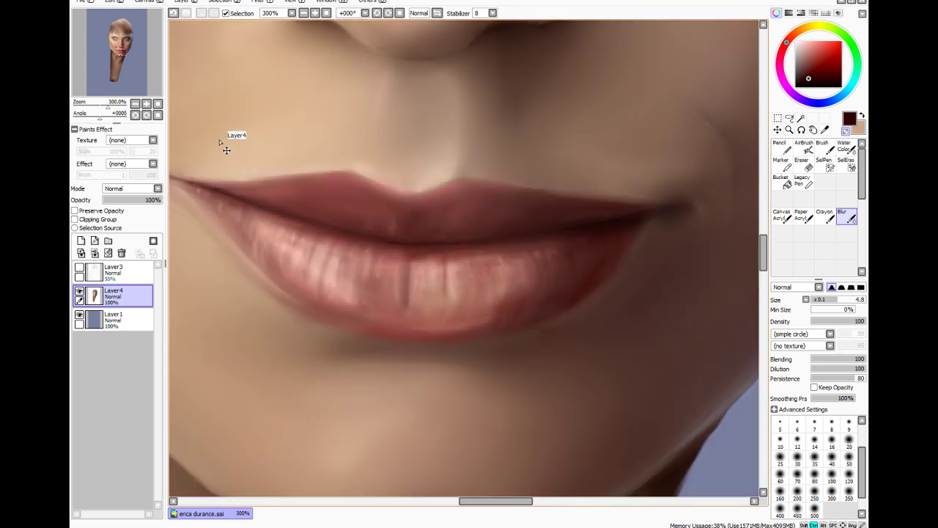
{"action": "scroll", "coordinate": [714, 255], "scroll_direction": "up", "scroll_amount": 2}
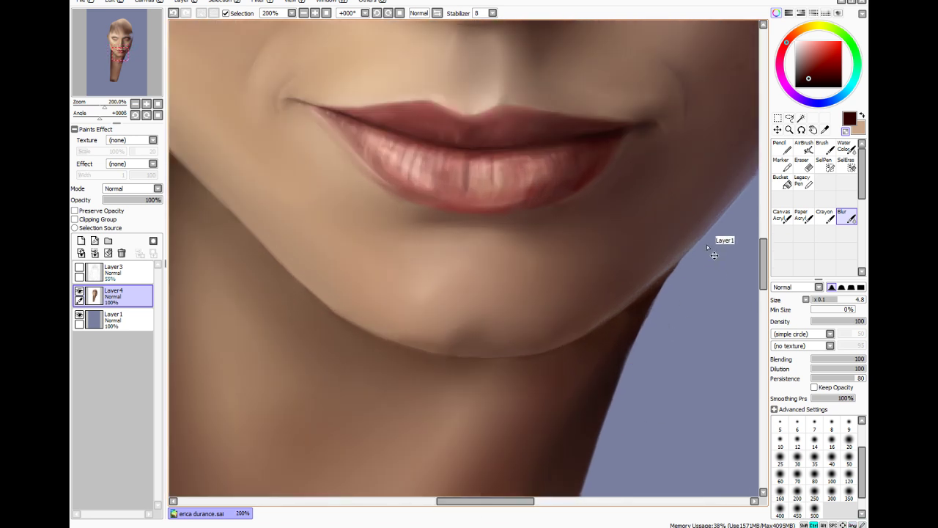
{"action": "scroll", "coordinate": [707, 247], "scroll_direction": "up", "scroll_amount": 1}
{"action": "left_click_drag", "start_coordinate": [763, 265], "coordinate": [763, 244]}
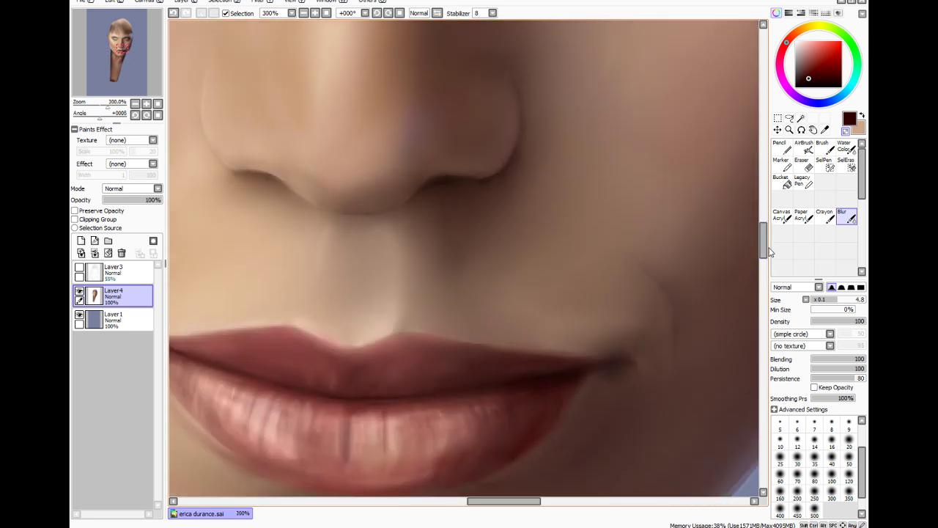
{"action": "left_click", "coordinate": [826, 321]}
{"action": "scroll", "coordinate": [759, 217], "scroll_direction": "down", "scroll_amount": 5}
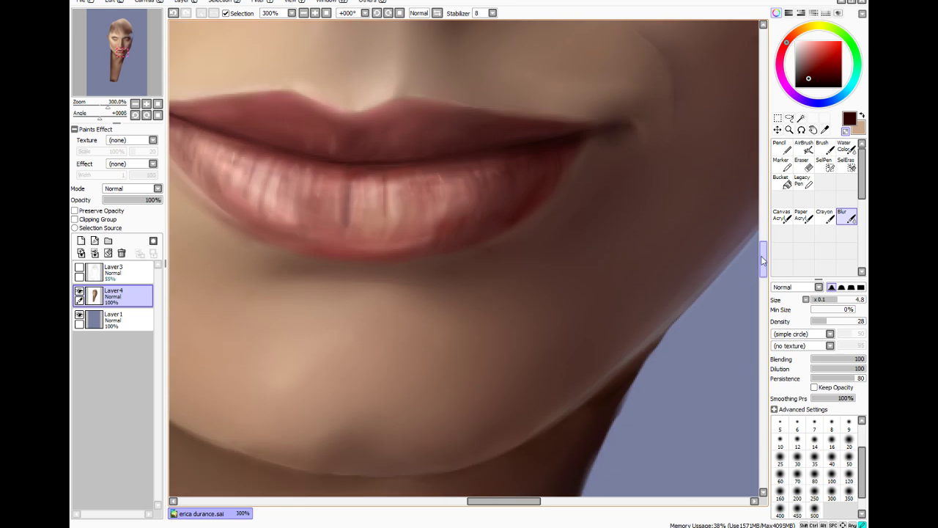
{"action": "left_click", "coordinate": [815, 442]}
{"action": "left_click", "coordinate": [815, 457]}
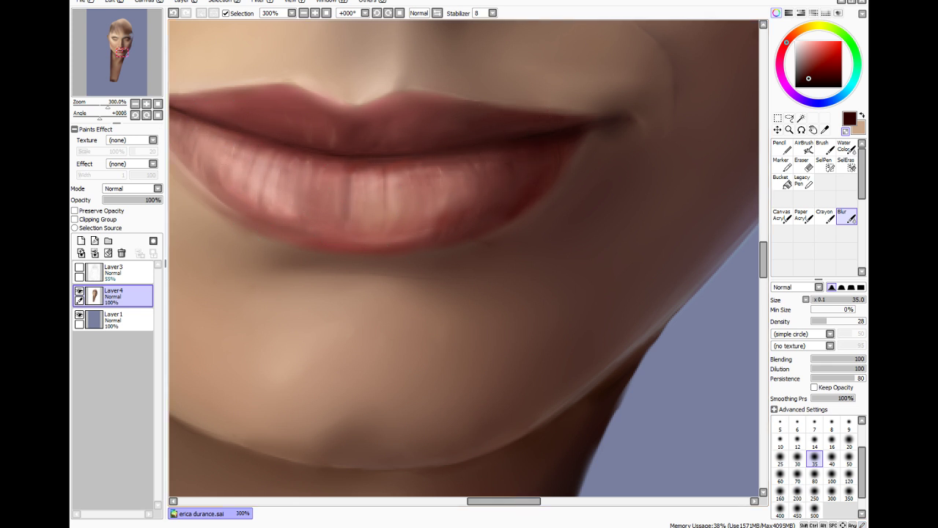
Examine the lips and chin against the whole face at several magnifications
{"action": "left_click_drag", "start_coordinate": [497, 502], "coordinate": [484, 502]}
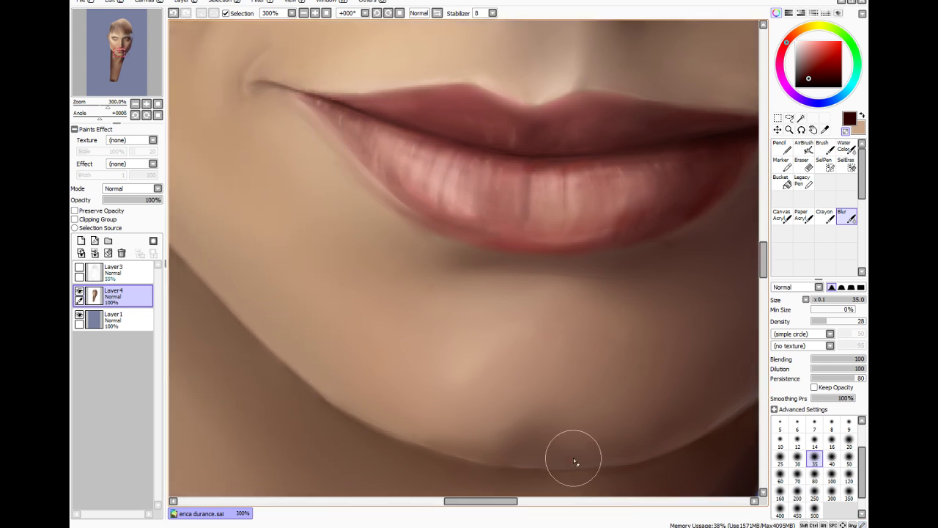
{"action": "key", "text": "ctrl+minus"}
{"action": "key", "text": "ctrl+minus"}
{"action": "key", "text": "ctrl+minus"}
{"action": "key", "text": "ctrl+minus"}
{"action": "key", "text": "ctrl+minus"}
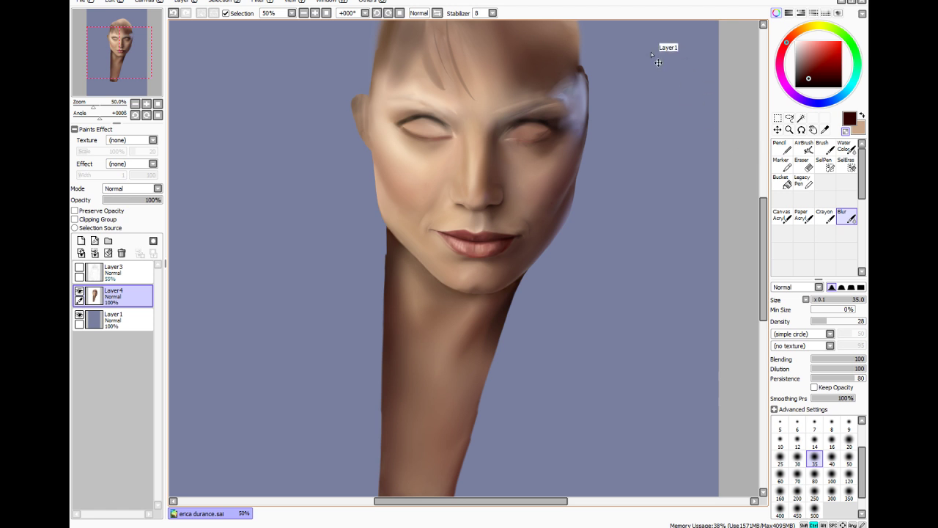
{"action": "key", "text": "plus"}
{"action": "key", "text": "plus"}
{"action": "key", "text": "plus"}
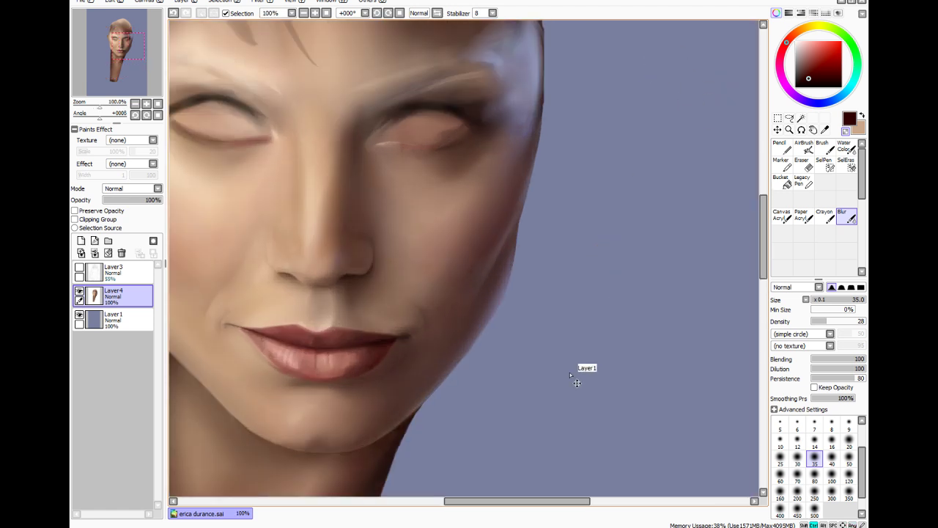
{"action": "left_click_drag", "start_coordinate": [555, 506], "coordinate": [499, 506]}
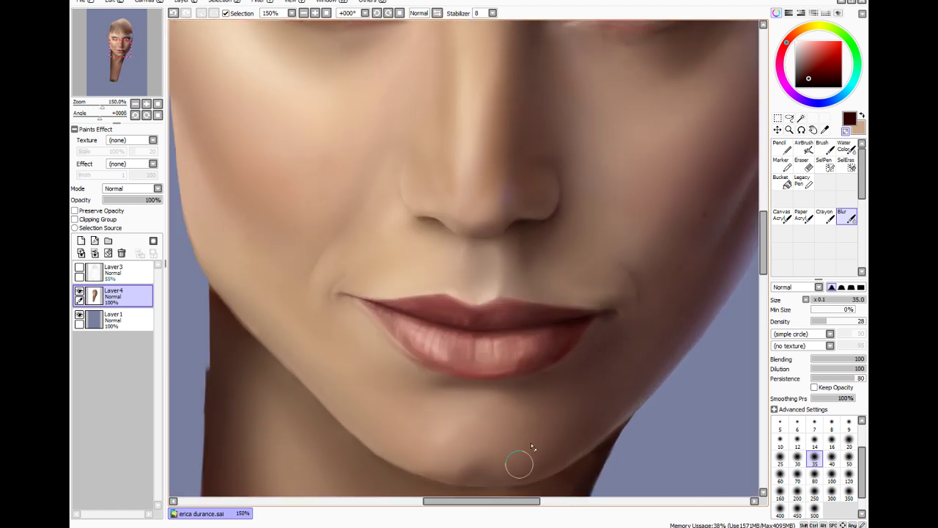
Paint white highlights on the lower lip's left half with a size 4.3 Brush and soften them with Blur
{"action": "left_click", "coordinate": [823, 146]}
{"action": "left_click_drag", "start_coordinate": [830, 300], "coordinate": [834, 301]}
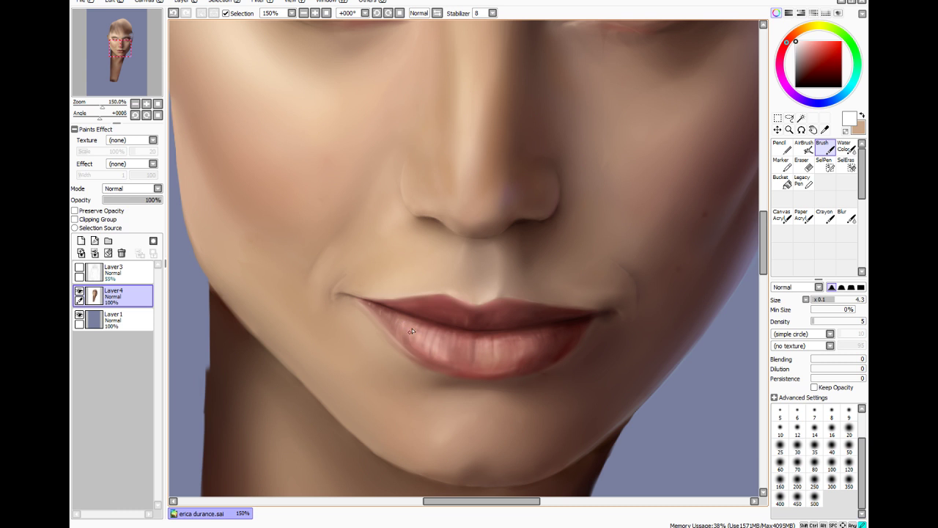
{"action": "left_click", "coordinate": [817, 321]}
{"action": "left_click", "coordinate": [846, 216]}
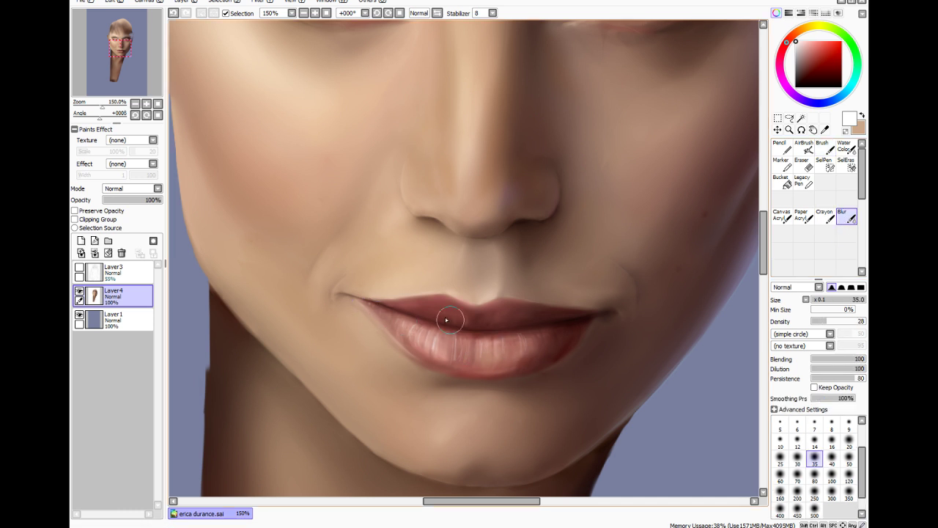
{"action": "scroll", "coordinate": [461, 260], "scroll_direction": "down", "scroll_amount": 4}
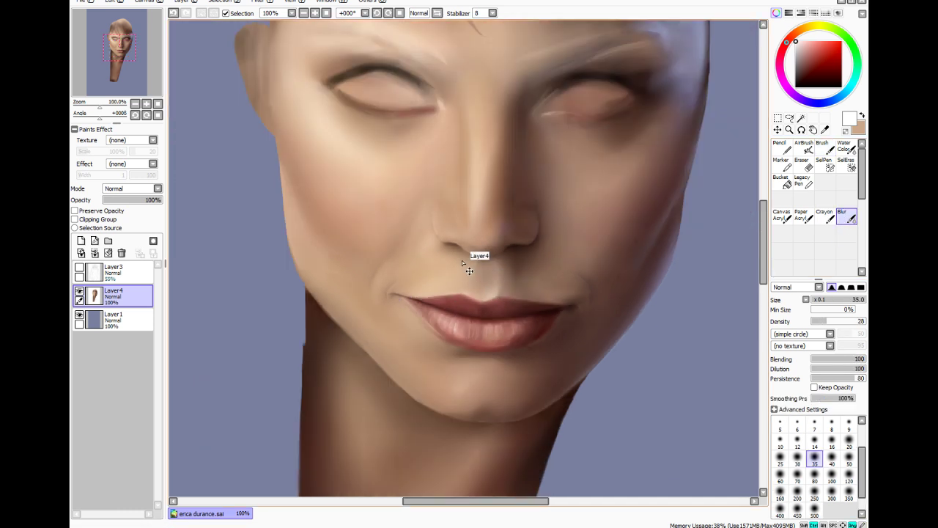
Sample the lower lip's muted red and paint it lightly over the upper lip's left half with Brush at size 20, density 6
{"action": "scroll", "coordinate": [457, 252], "scroll_direction": "down", "scroll_amount": 1}
{"action": "scroll", "coordinate": [457, 253], "scroll_direction": "up", "scroll_amount": 4}
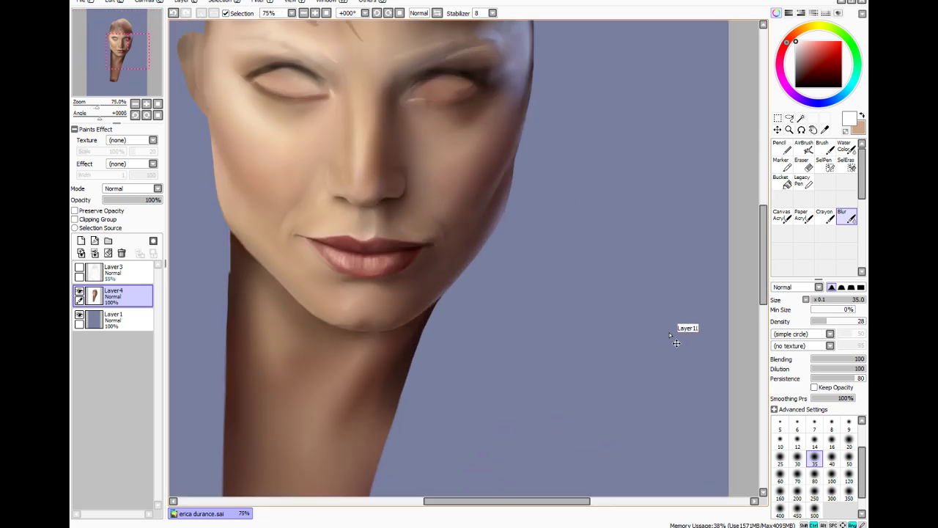
{"action": "left_click_drag", "start_coordinate": [555, 505], "coordinate": [515, 506]}
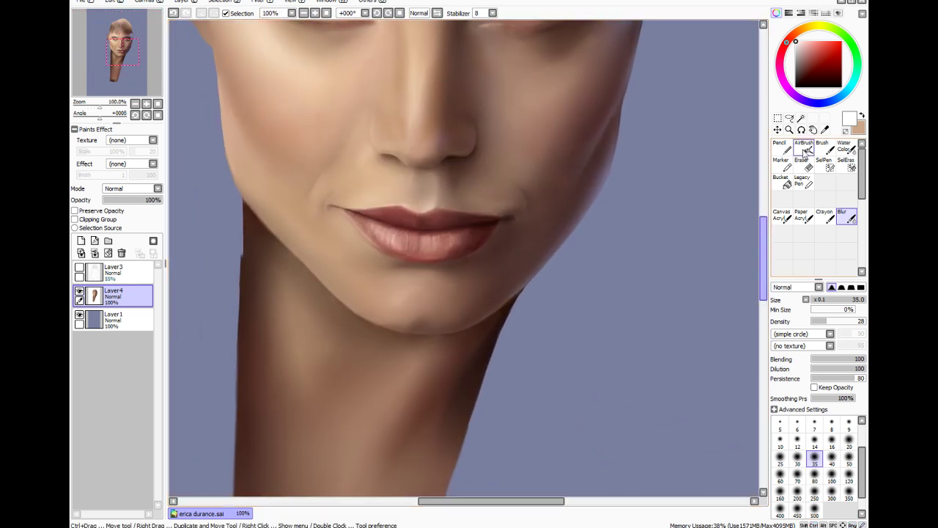
{"action": "left_click", "coordinate": [466, 234], "text": "alt"}
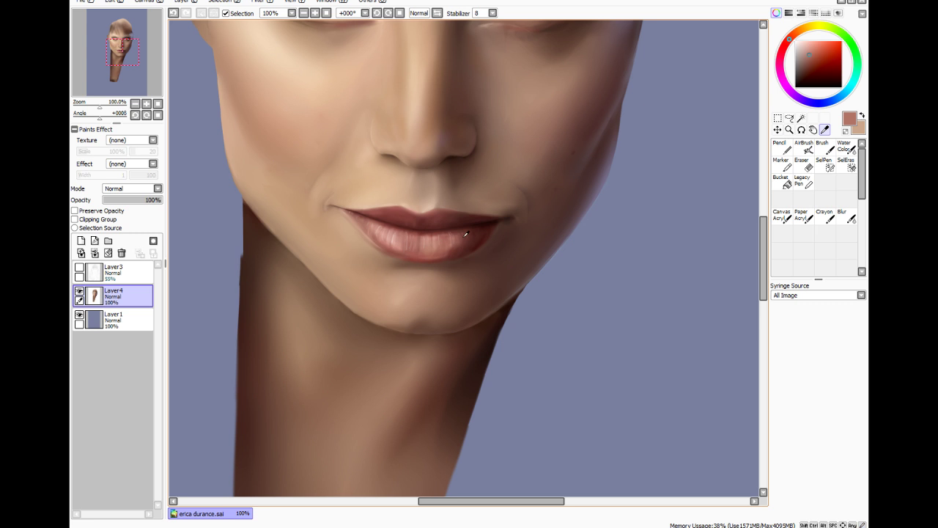
{"action": "left_click", "coordinate": [823, 149]}
{"action": "left_click", "coordinate": [780, 429]}
{"action": "left_click", "coordinate": [813, 446]}
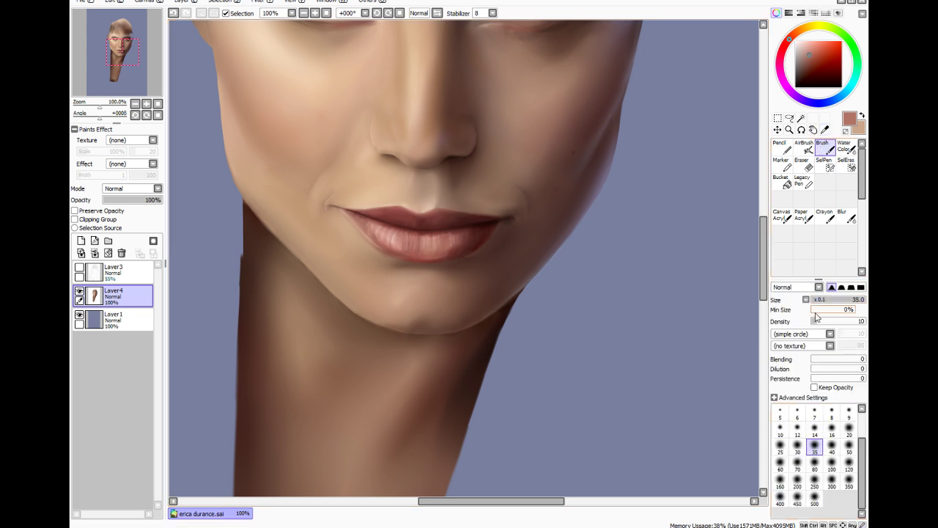
{"action": "left_click", "coordinate": [814, 321]}
{"action": "scroll", "coordinate": [460, 228], "scroll_direction": "up", "scroll_amount": 1}
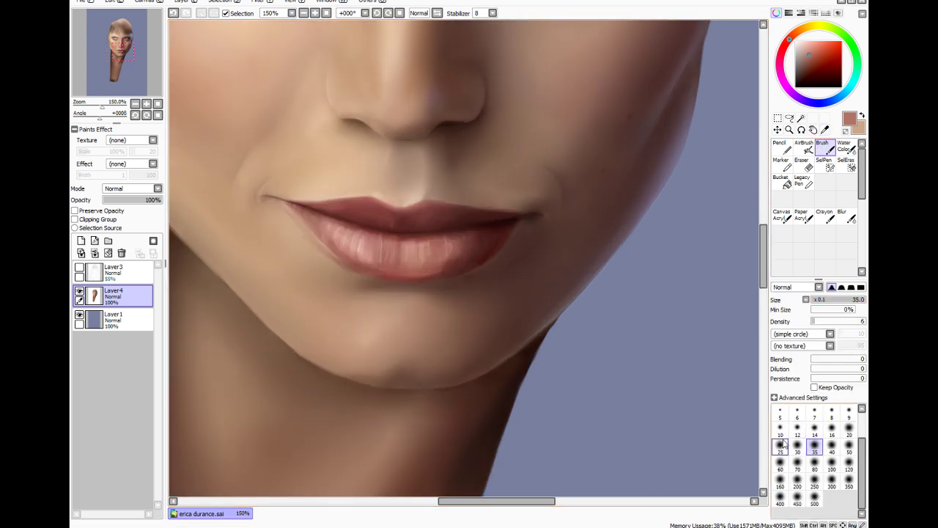
{"action": "left_click", "coordinate": [848, 428]}
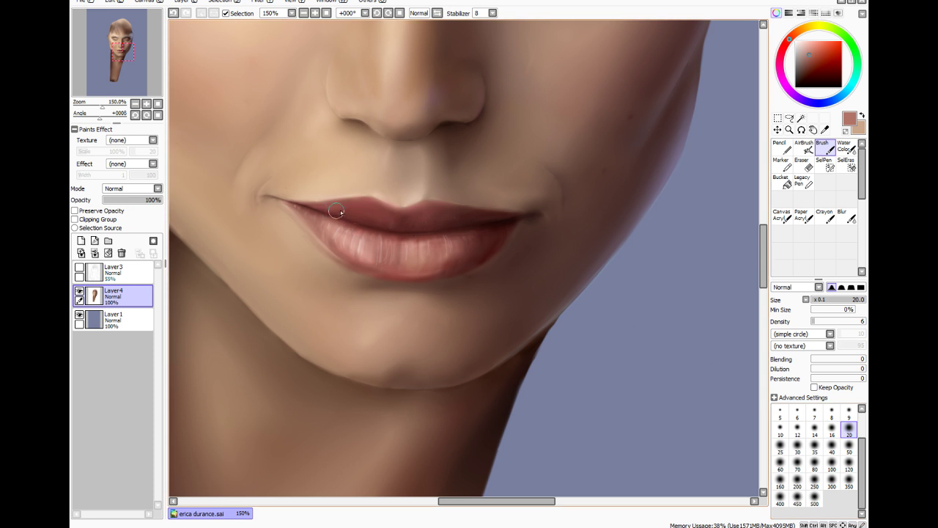
{"action": "mouse_move", "coordinate": [327, 214]}
{"action": "left_mouse_down"}
{"action": "mouse_move", "coordinate": [351, 213]}
{"action": "mouse_move", "coordinate": [350, 222]}
{"action": "mouse_move", "coordinate": [342, 215]}
{"action": "mouse_move", "coordinate": [379, 211]}
{"action": "left_mouse_up"}
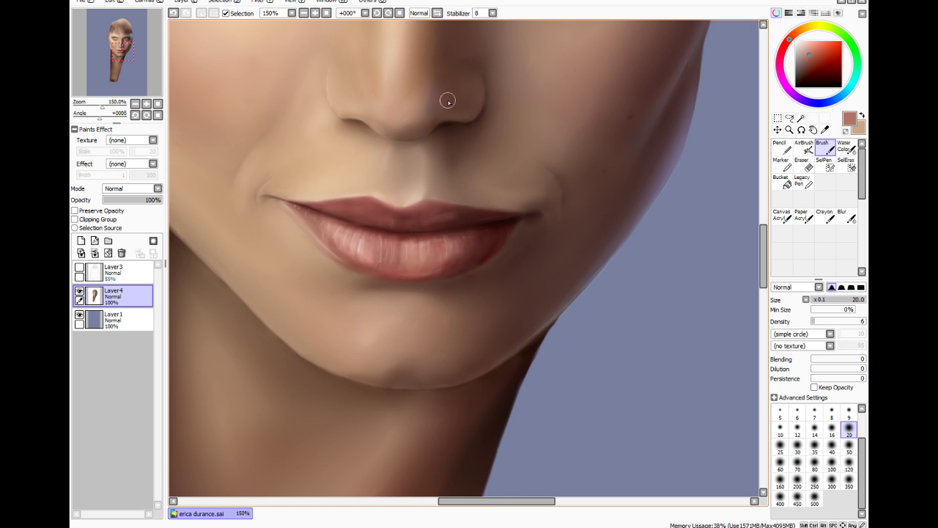
Soften the upper lip's new colour with Blur at size 35, density 28, and check the lips against the whole face
{"action": "left_click", "coordinate": [847, 216]}
{"action": "scroll", "coordinate": [356, 218], "scroll_direction": "down", "scroll_amount": 1}
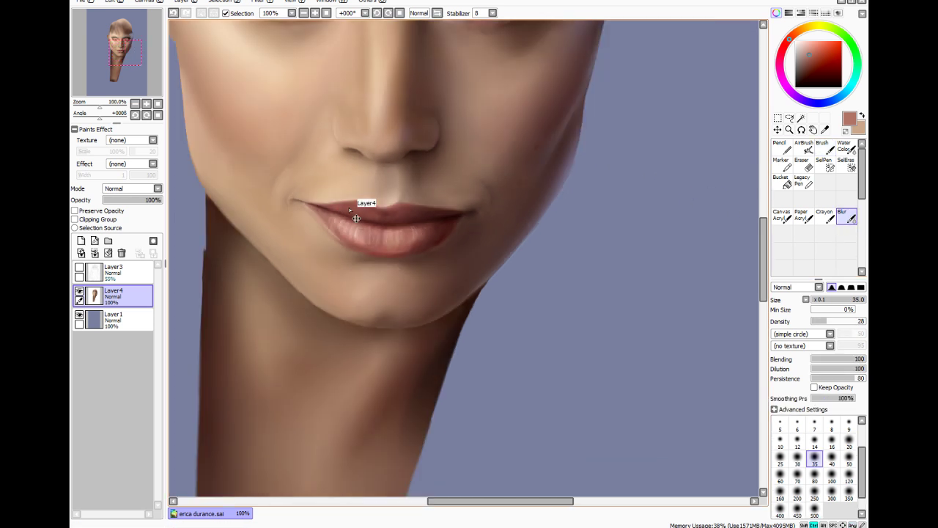
{"action": "scroll", "coordinate": [355, 218], "scroll_direction": "down", "scroll_amount": 3}
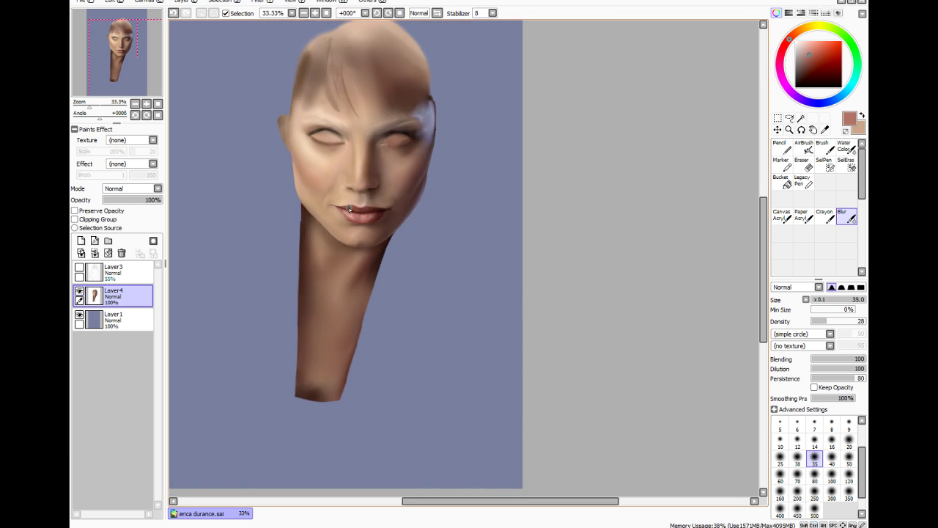
{"action": "scroll", "coordinate": [349, 209], "scroll_direction": "up", "scroll_amount": 4}
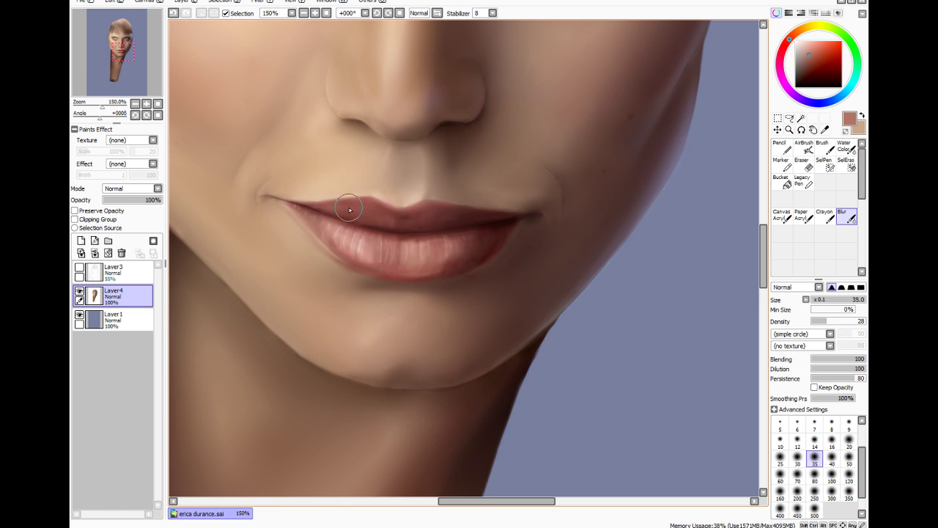
{"action": "scroll", "coordinate": [349, 209], "scroll_direction": "down", "scroll_amount": 3}
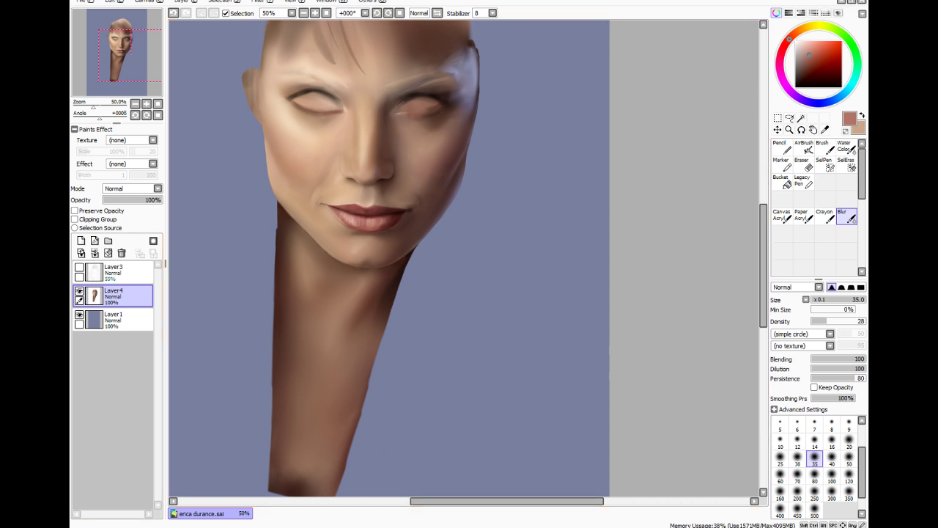
Show the Layer3 line sketch over the painting and compare the face with the full portrait outline
{"action": "left_click", "coordinate": [79, 268]}
{"action": "scroll", "coordinate": [503, 193], "scroll_direction": "up", "scroll_amount": 2}
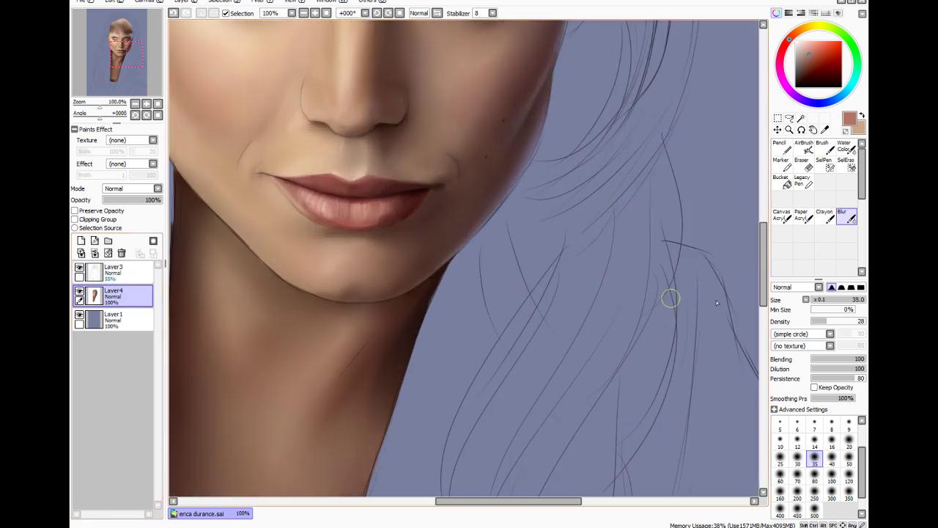
{"action": "left_click_drag", "start_coordinate": [764, 283], "coordinate": [762, 253]}
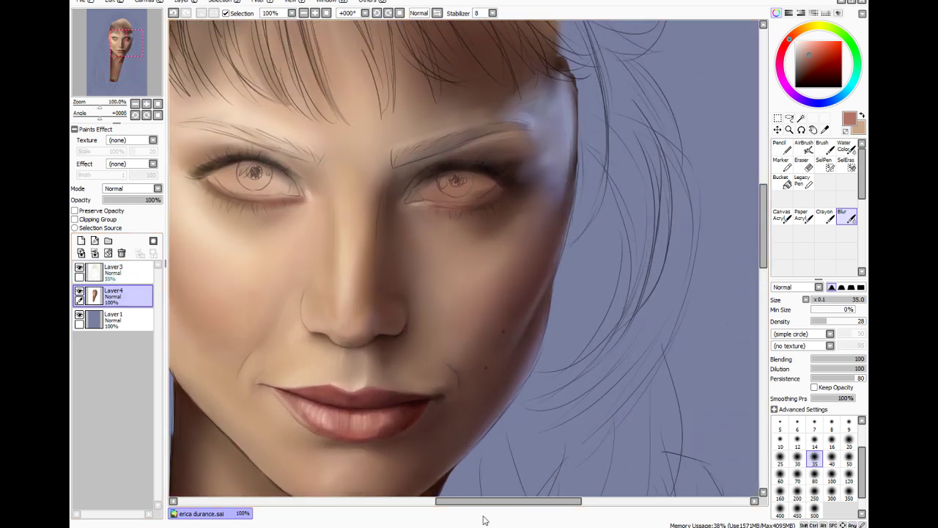
{"action": "left_click_drag", "start_coordinate": [468, 504], "coordinate": [442, 509]}
{"action": "scroll", "coordinate": [421, 396], "scroll_direction": "down", "scroll_amount": 3}
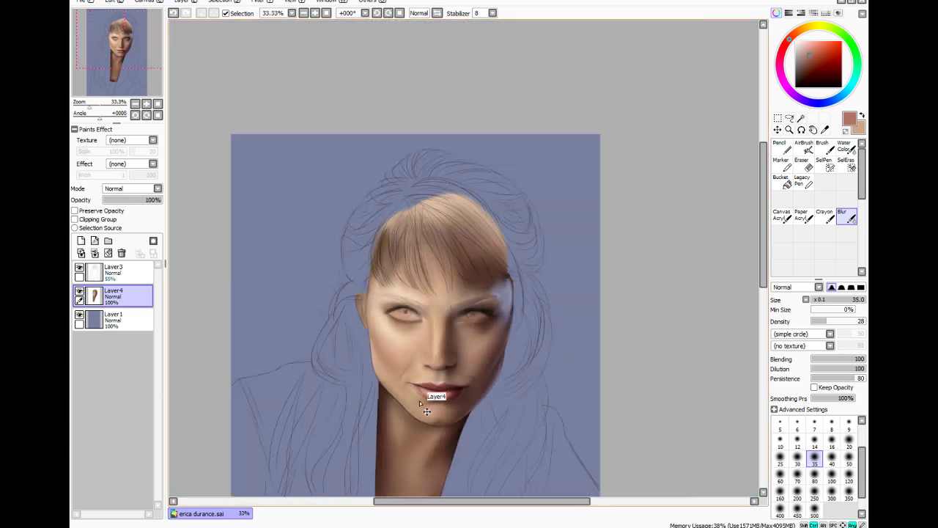
{"action": "scroll", "coordinate": [420, 401], "scroll_direction": "down", "scroll_amount": 1}
{"action": "left_click_drag", "start_coordinate": [765, 265], "coordinate": [753, 317]}
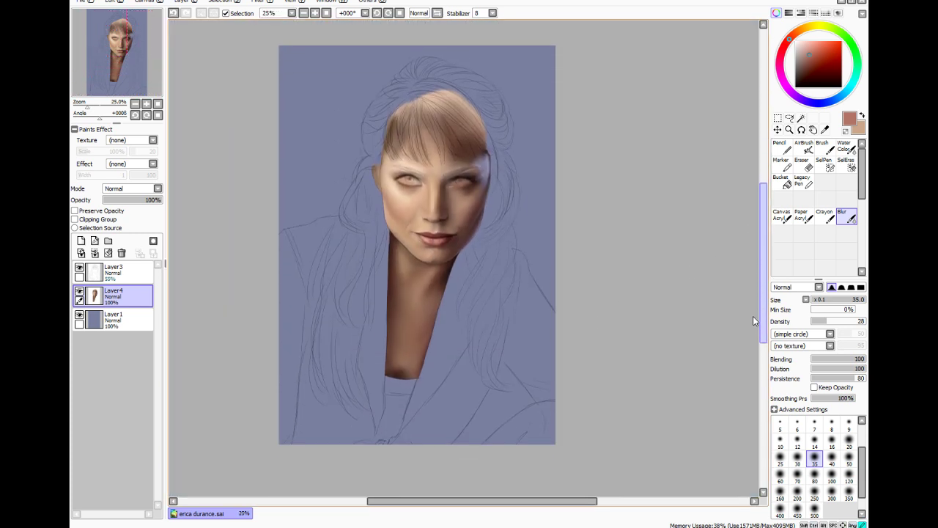
{"action": "scroll", "coordinate": [420, 384], "scroll_direction": "up", "scroll_amount": 1}
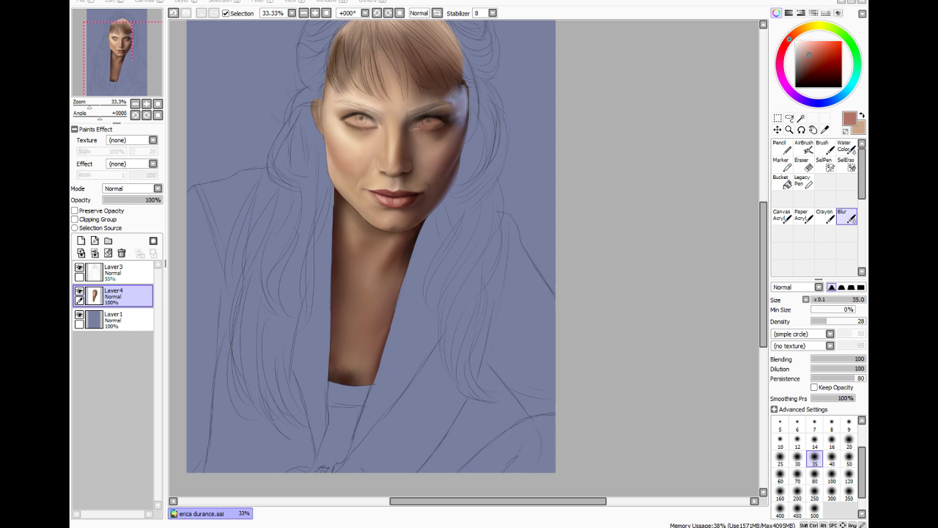
Add a new layer above the Layer3 sketch and prepare a dark red Brush at size 20 with density 100
{"action": "left_click", "coordinate": [110, 271]}
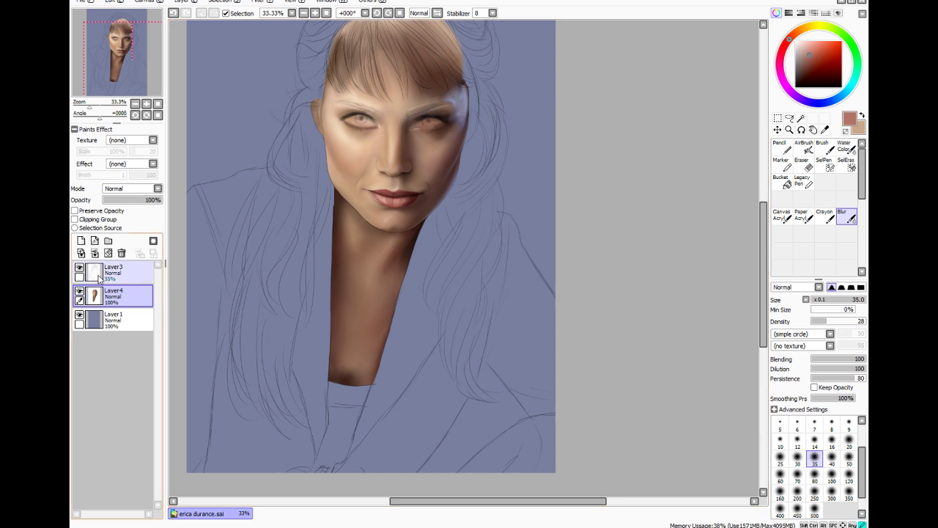
{"action": "left_click", "coordinate": [81, 240]}
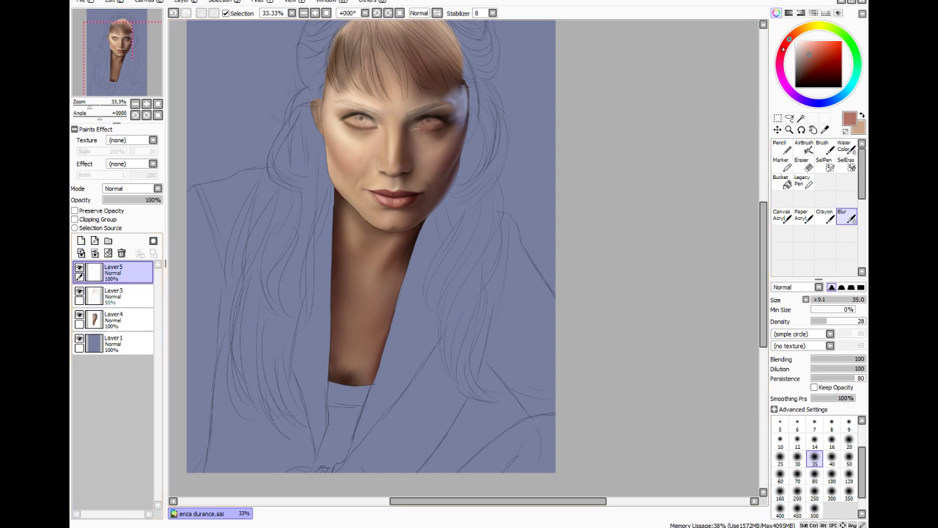
{"action": "left_click", "coordinate": [783, 47]}
{"action": "left_click", "coordinate": [832, 58]}
{"action": "left_click", "coordinate": [823, 70]}
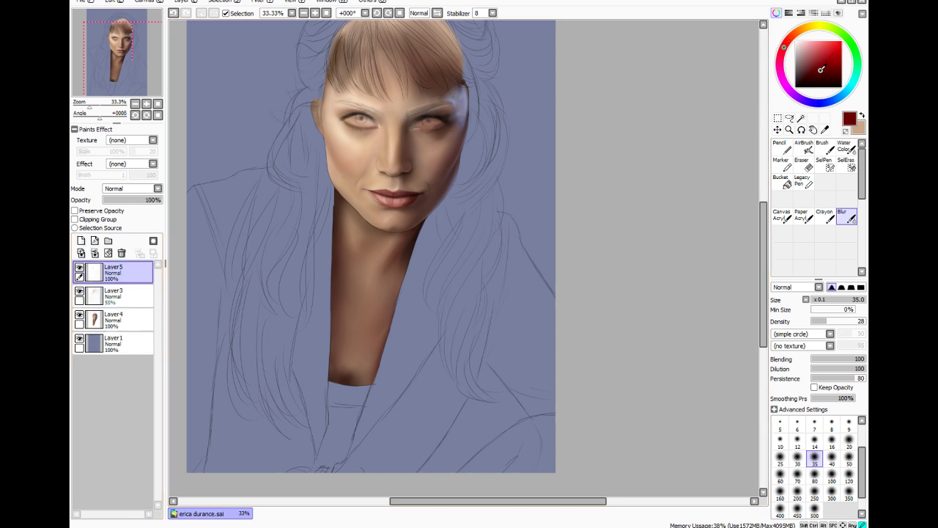
{"action": "left_click", "coordinate": [824, 162]}
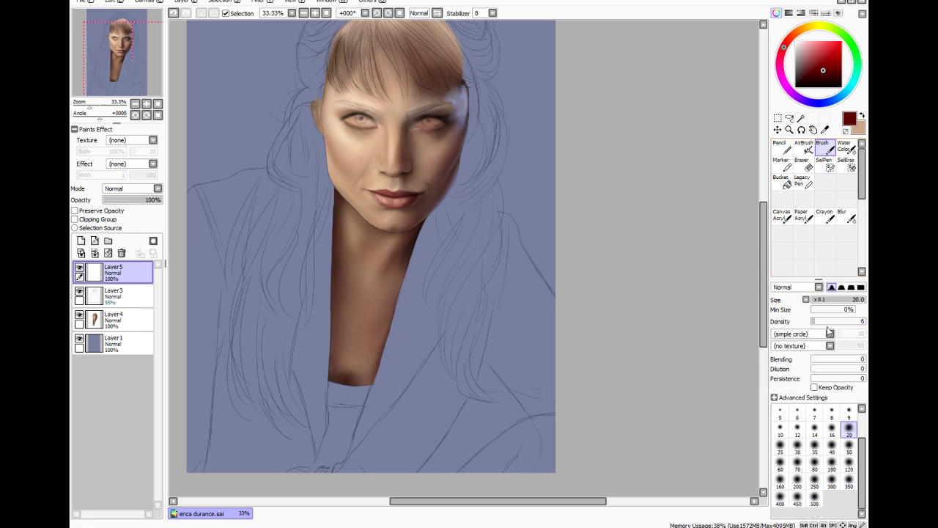
{"action": "left_click_drag", "start_coordinate": [815, 321], "coordinate": [865, 321]}
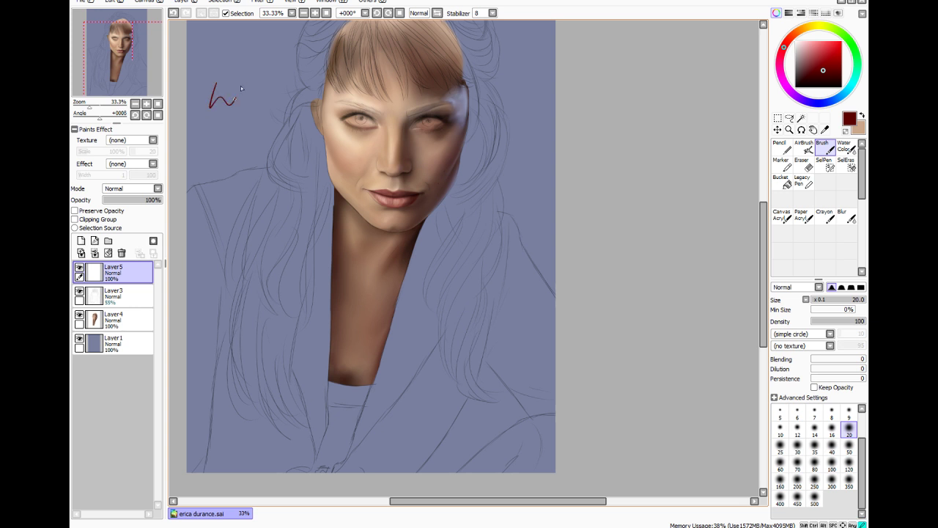
Handwrite "why are all my drawings SO creepy!?" in dark red across the canvas, underlining "SO" and "creepy"
{"action": "left_click_drag", "start_coordinate": [246, 145], "coordinate": [249, 125]}
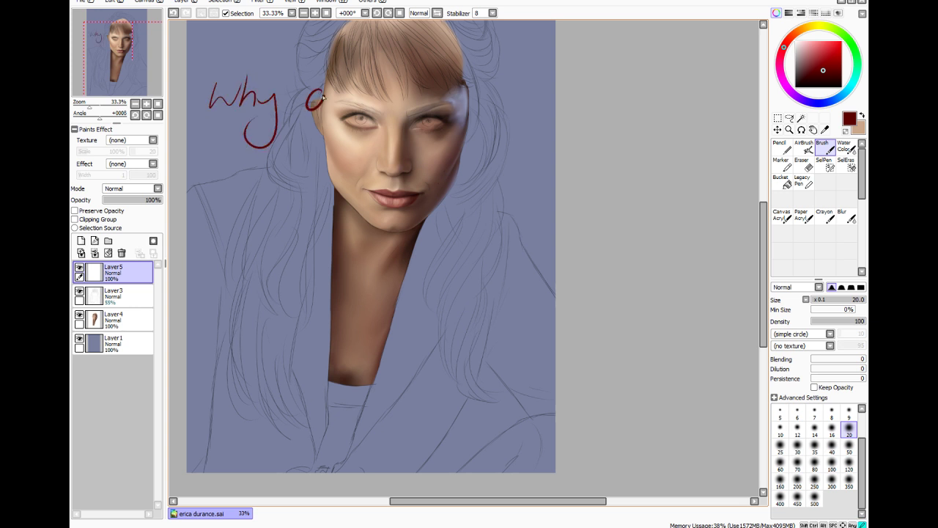
{"action": "mouse_move", "coordinate": [322, 95]}
{"action": "left_mouse_down"}
{"action": "mouse_move", "coordinate": [344, 105]}
{"action": "mouse_move", "coordinate": [378, 102]}
{"action": "left_mouse_up"}
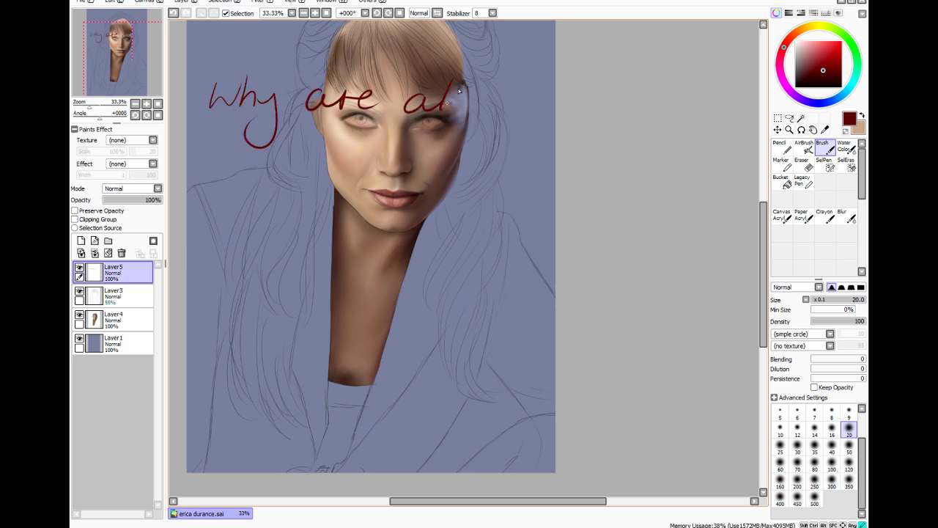
{"action": "left_click_drag", "start_coordinate": [453, 108], "coordinate": [461, 111]}
{"action": "mouse_move", "coordinate": [213, 173]}
{"action": "left_mouse_down"}
{"action": "mouse_move", "coordinate": [242, 176]}
{"action": "mouse_move", "coordinate": [286, 161]}
{"action": "mouse_move", "coordinate": [244, 233]}
{"action": "left_mouse_up"}
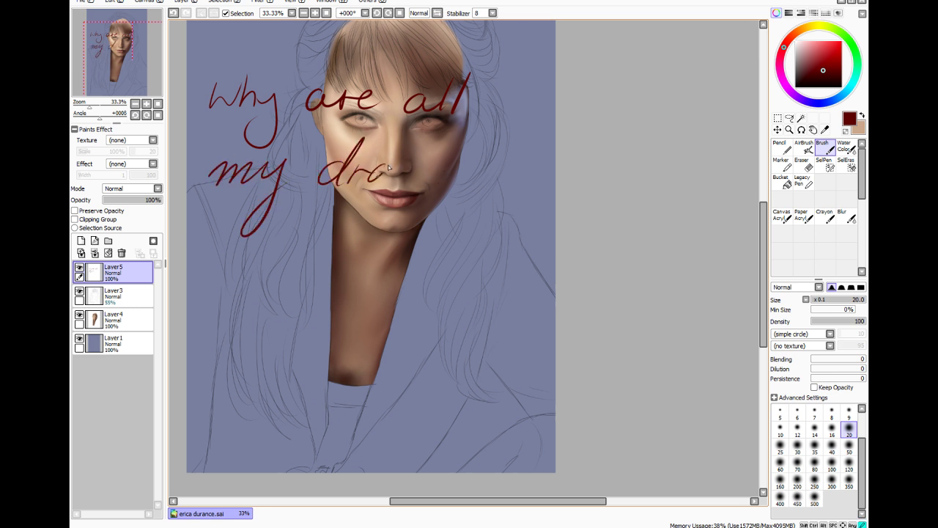
{"action": "mouse_move", "coordinate": [440, 158]}
{"action": "left_mouse_down"}
{"action": "mouse_move", "coordinate": [471, 166]}
{"action": "mouse_move", "coordinate": [509, 141]}
{"action": "mouse_move", "coordinate": [485, 180]}
{"action": "left_mouse_up"}
{"action": "left_click_drag", "start_coordinate": [266, 242], "coordinate": [204, 303]}
{"action": "mouse_move", "coordinate": [291, 251]}
{"action": "left_mouse_down"}
{"action": "mouse_move", "coordinate": [268, 305]}
{"action": "mouse_move", "coordinate": [293, 248]}
{"action": "left_mouse_up"}
{"action": "left_click_drag", "start_coordinate": [207, 330], "coordinate": [328, 311]}
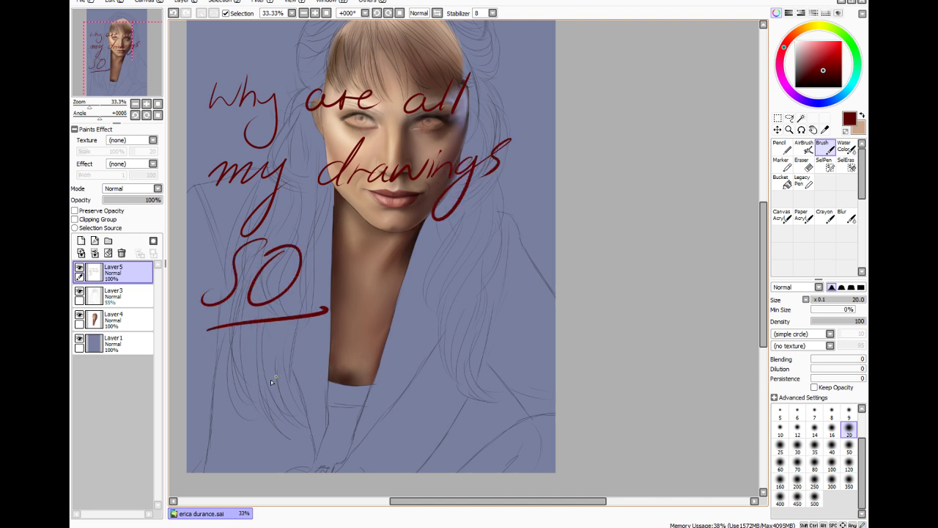
{"action": "mouse_move", "coordinate": [310, 384]}
{"action": "left_mouse_down"}
{"action": "mouse_move", "coordinate": [388, 377]}
{"action": "mouse_move", "coordinate": [376, 403]}
{"action": "mouse_move", "coordinate": [395, 371]}
{"action": "mouse_move", "coordinate": [419, 414]}
{"action": "left_mouse_up"}
{"action": "left_click", "coordinate": [489, 339]}
{"action": "mouse_move", "coordinate": [502, 300]}
{"action": "left_mouse_down"}
{"action": "mouse_move", "coordinate": [491, 329]}
{"action": "mouse_move", "coordinate": [522, 349]}
{"action": "left_mouse_up"}
{"action": "left_click", "coordinate": [513, 388]}
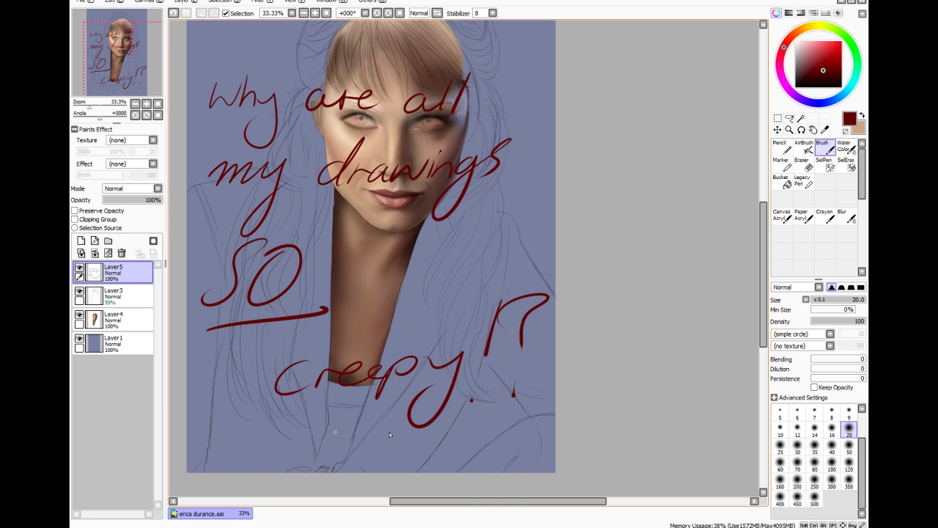
{"action": "left_click_drag", "start_coordinate": [489, 409], "coordinate": [241, 419]}
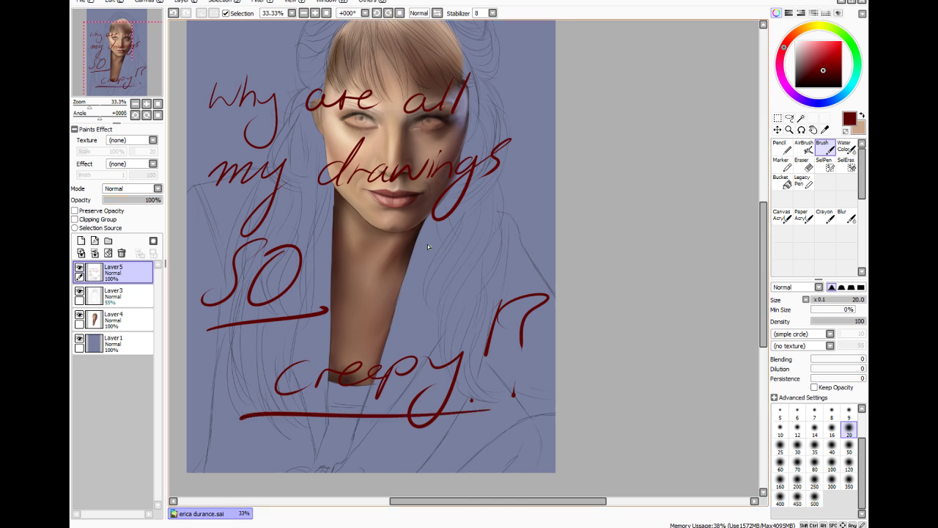
Delete the layer with the handwritten note and make the Layer4 painting layer active
{"action": "left_click", "coordinate": [121, 253]}
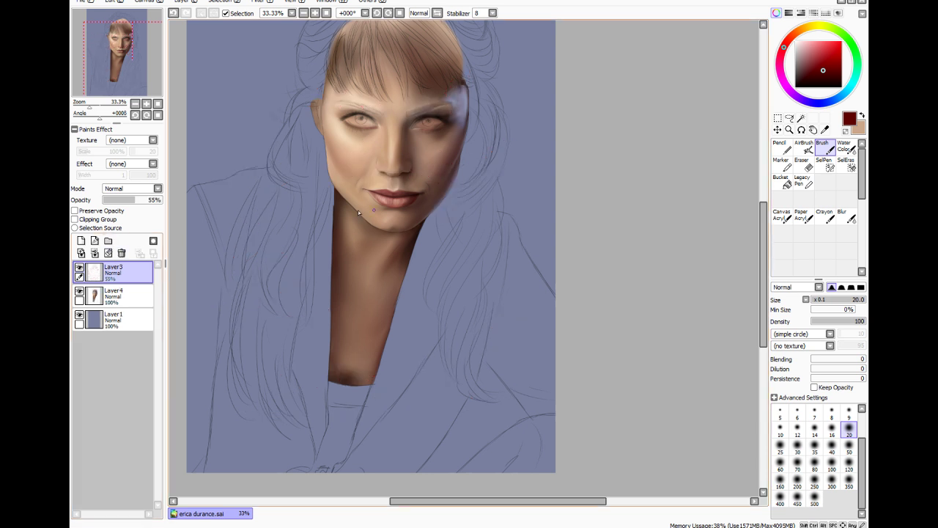
{"action": "left_click", "coordinate": [125, 299]}
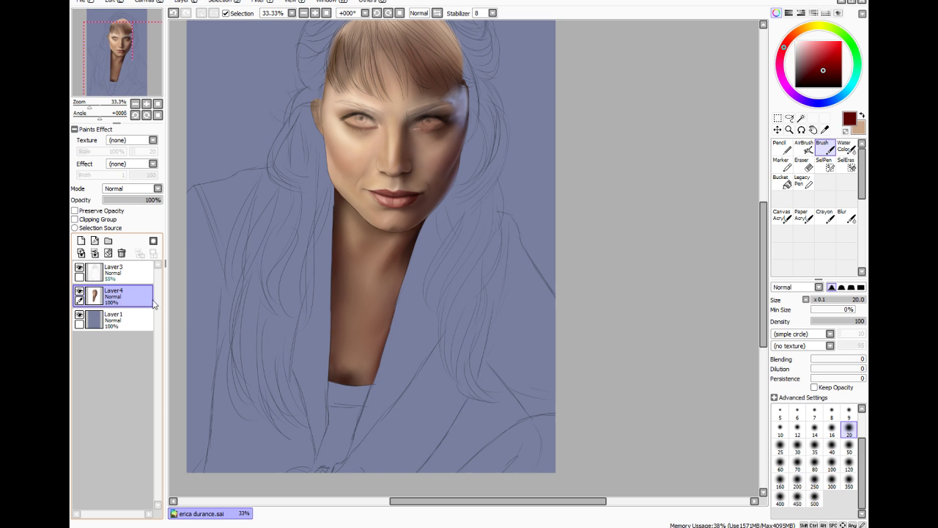
Sample the left cheek's light skin tone and brush it softly onto the face with a size 70 Brush at reduced density
{"action": "scroll", "coordinate": [556, 227], "scroll_direction": "up", "scroll_amount": 1}
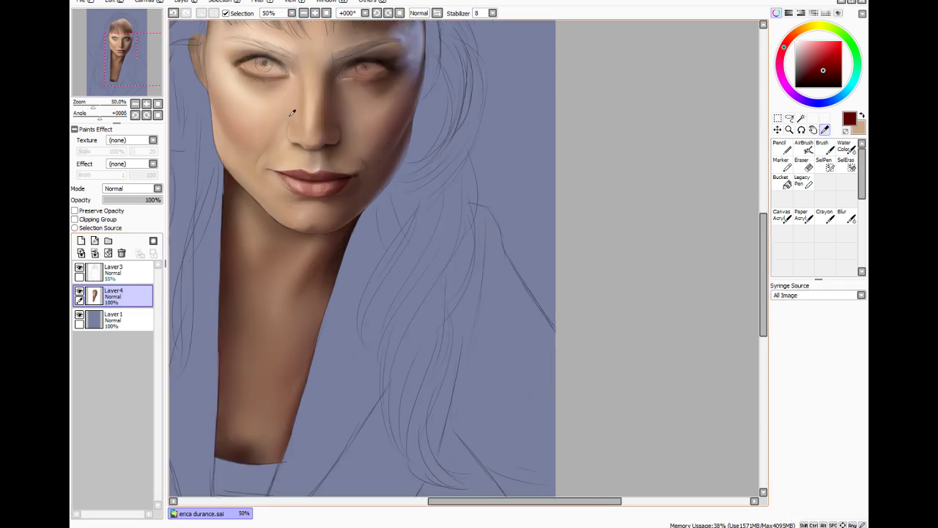
{"action": "left_click", "coordinate": [271, 100], "text": "alt"}
{"action": "left_click", "coordinate": [823, 146]}
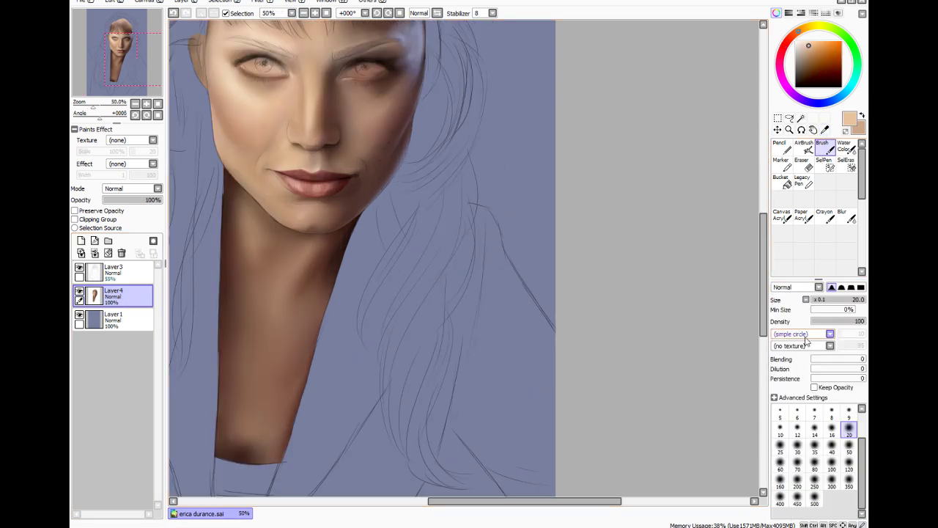
{"action": "left_click", "coordinate": [798, 463]}
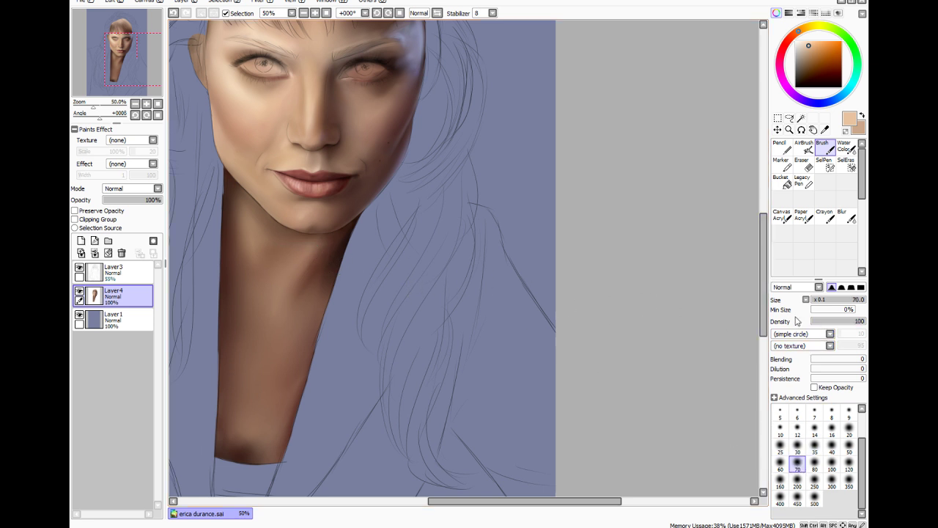
{"action": "left_click_drag", "start_coordinate": [819, 323], "coordinate": [815, 323]}
Set the Blur tool to size 16 and density 73 and soften the shading around the right-hand eye's outer corner
{"action": "left_click", "coordinate": [846, 216]}
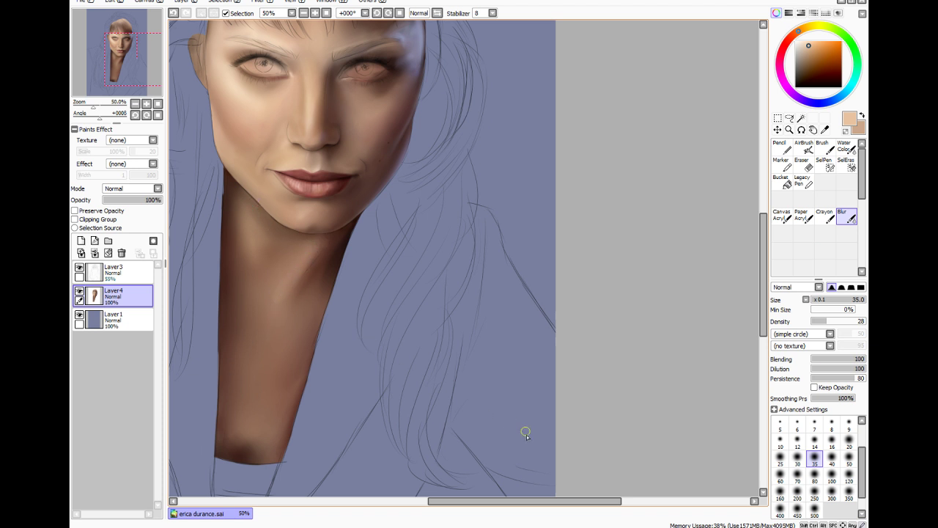
{"action": "left_click_drag", "start_coordinate": [539, 502], "coordinate": [494, 501]}
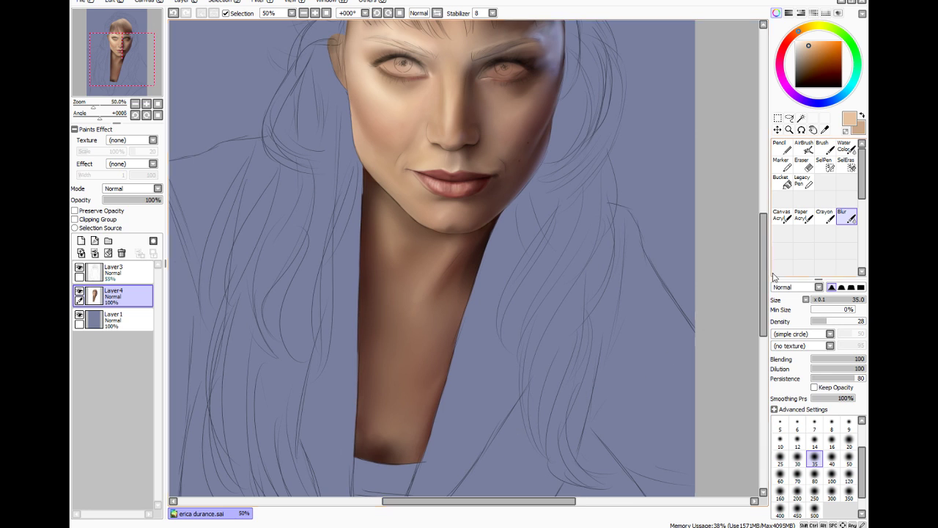
{"action": "left_click_drag", "start_coordinate": [773, 279], "coordinate": [773, 243]}
{"action": "scroll", "coordinate": [751, 238], "scroll_direction": "up", "scroll_amount": 2}
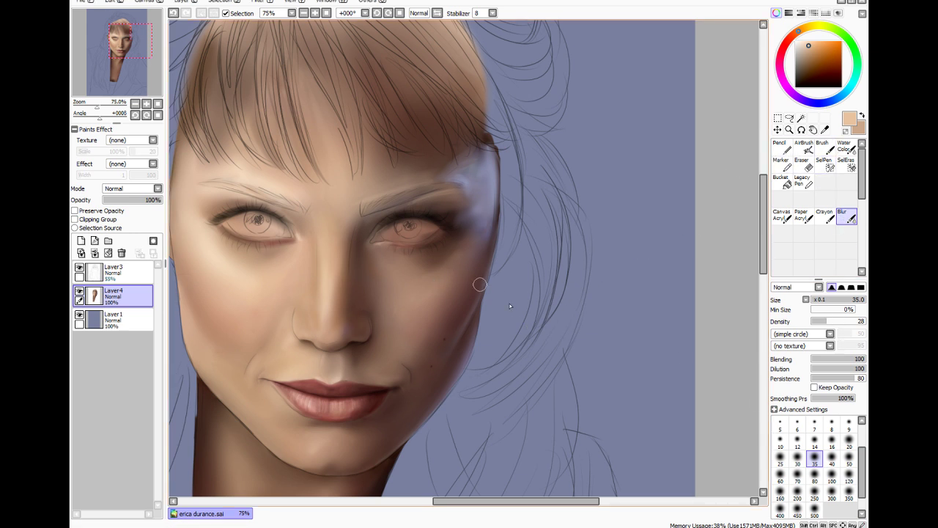
{"action": "key", "text": "bracketleft"}
{"action": "key", "text": "bracketleft"}
{"action": "key", "text": "bracketleft"}
{"action": "key", "text": "bracketleft"}
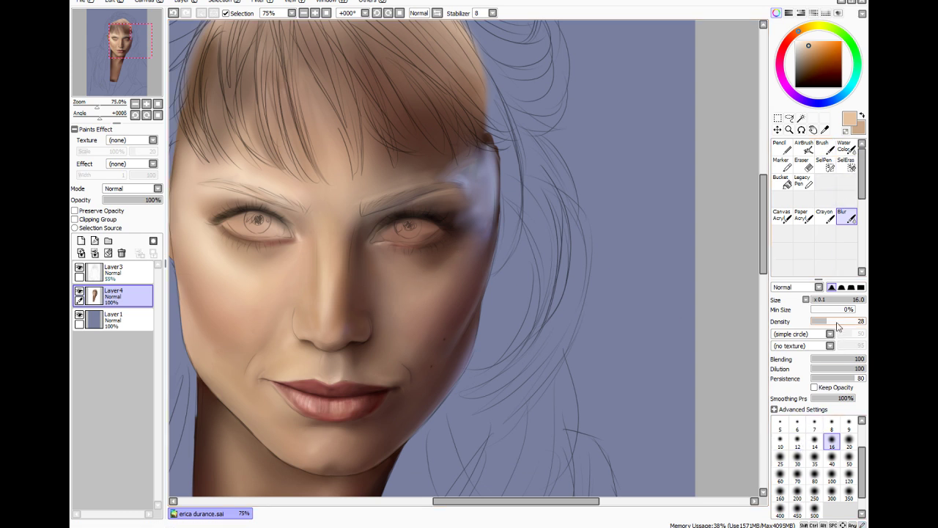
{"action": "left_click_drag", "start_coordinate": [840, 327], "coordinate": [856, 327]}
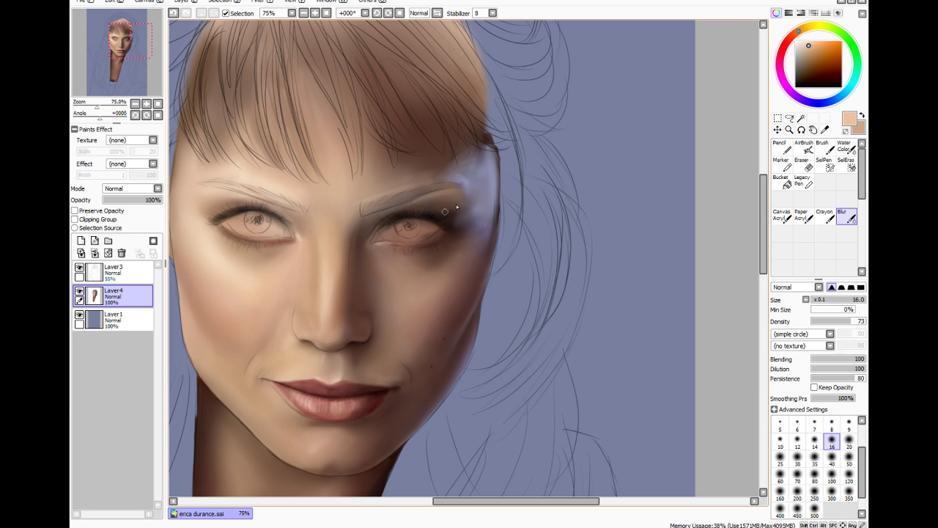
Sample the brown skin tone beneath the right-hand eye and brush it softly there at size 70 and density 6
{"action": "left_click", "coordinate": [825, 130]}
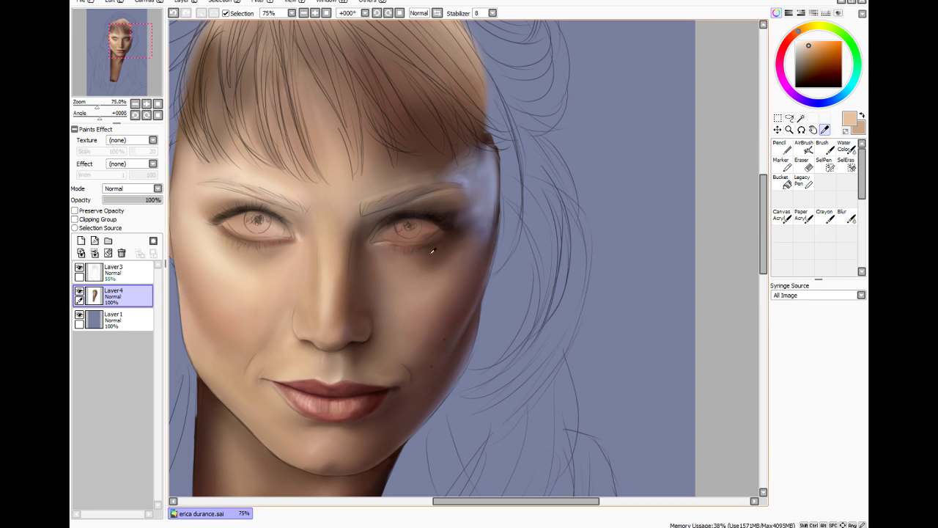
{"action": "left_click", "coordinate": [444, 268]}
{"action": "left_click", "coordinate": [823, 147]}
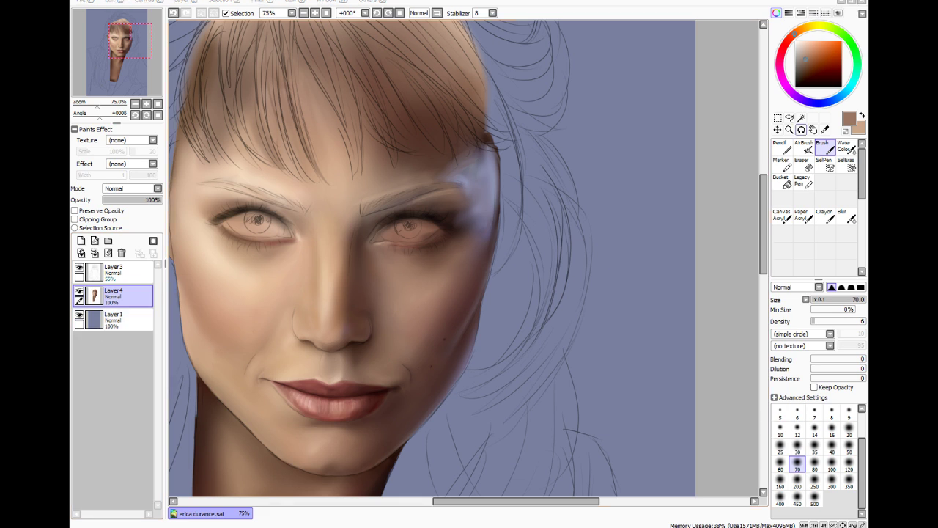
{"action": "scroll", "coordinate": [473, 209], "scroll_direction": "up", "scroll_amount": 3}
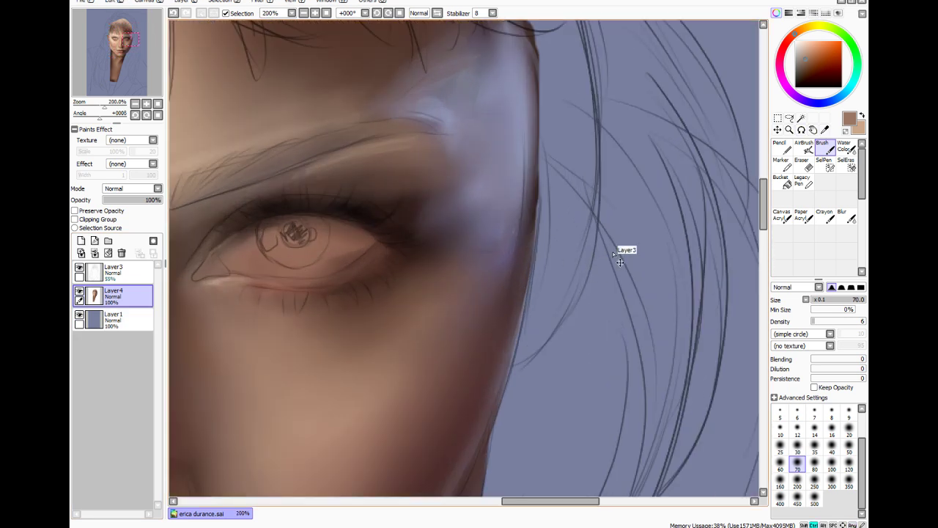
Sample the muted violet at the temple and brush it over the right-hand eye's outer lower lashes at size 16
{"action": "left_click", "coordinate": [825, 129]}
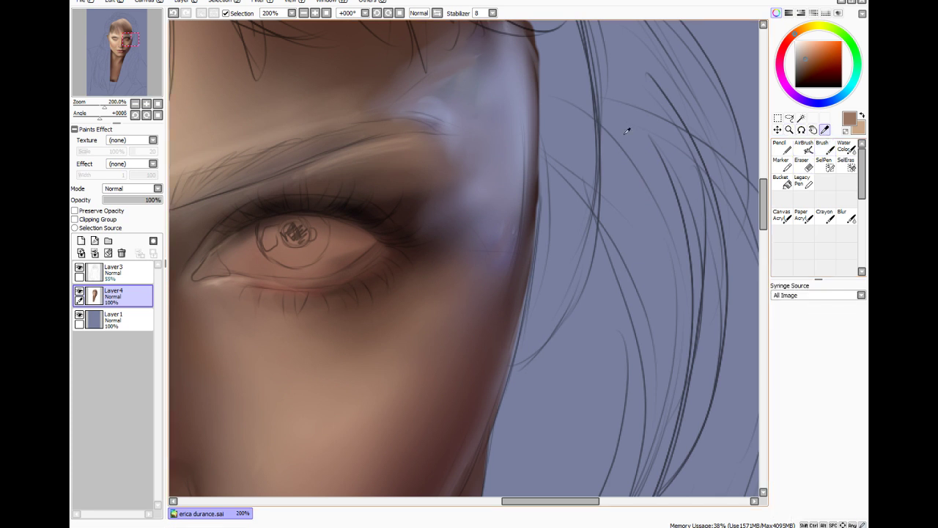
{"action": "left_click", "coordinate": [476, 230], "text": "alt"}
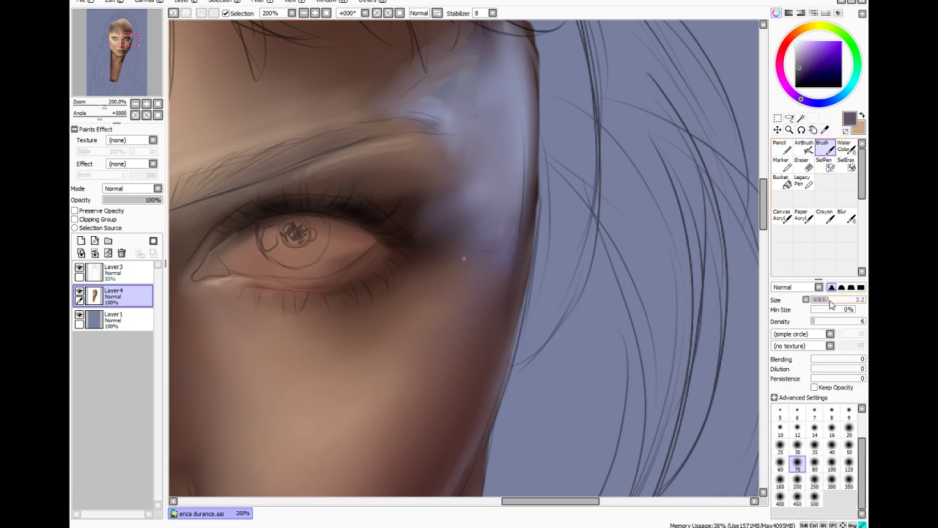
{"action": "left_click", "coordinate": [832, 429]}
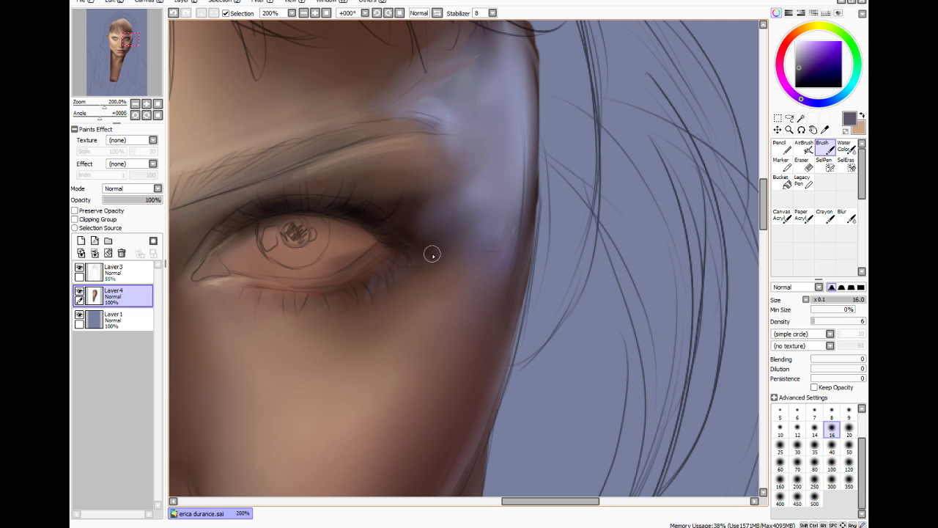
{"action": "scroll", "coordinate": [441, 261], "scroll_direction": "down", "scroll_amount": 1}
{"action": "scroll", "coordinate": [442, 263], "scroll_direction": "down", "scroll_amount": 1}
{"action": "scroll", "coordinate": [442, 258], "scroll_direction": "up", "scroll_amount": 2}
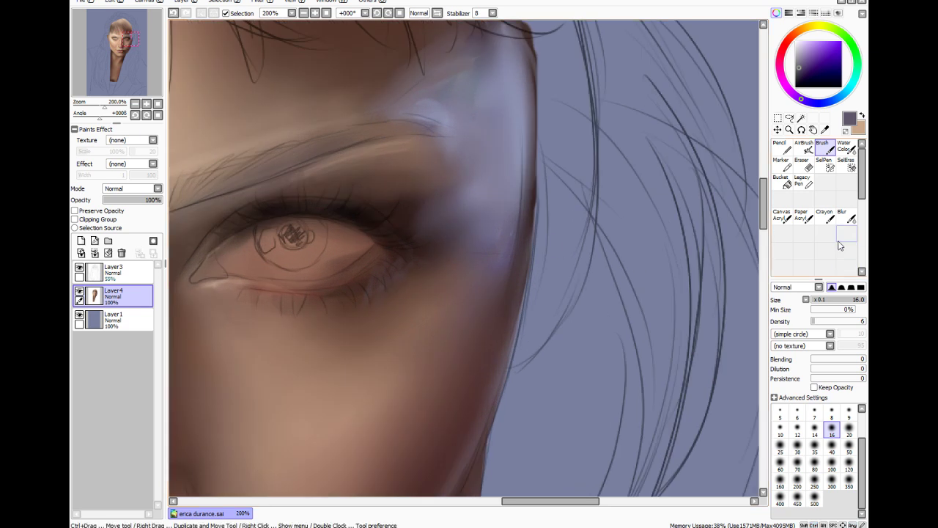
Sample the cheek tone below the right-hand eye, lighten it to a pinkish beige and brush it softly there at size 35
{"action": "left_click", "coordinate": [843, 217]}
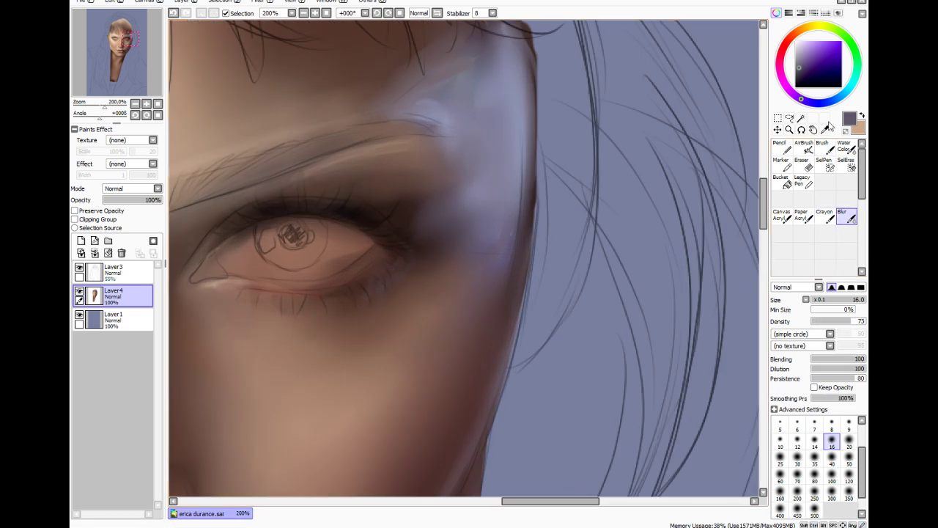
{"action": "left_click", "coordinate": [827, 129]}
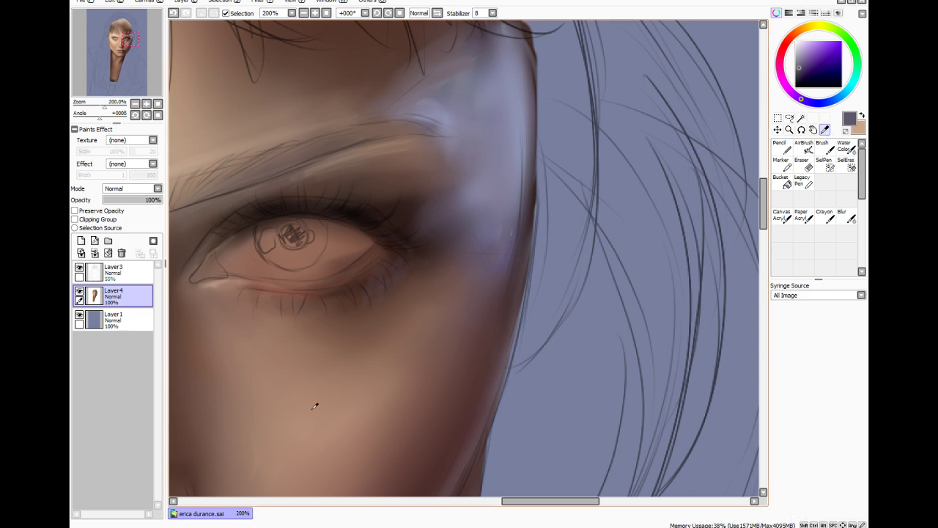
{"action": "left_click", "coordinate": [285, 393]}
{"action": "left_click", "coordinate": [805, 53]}
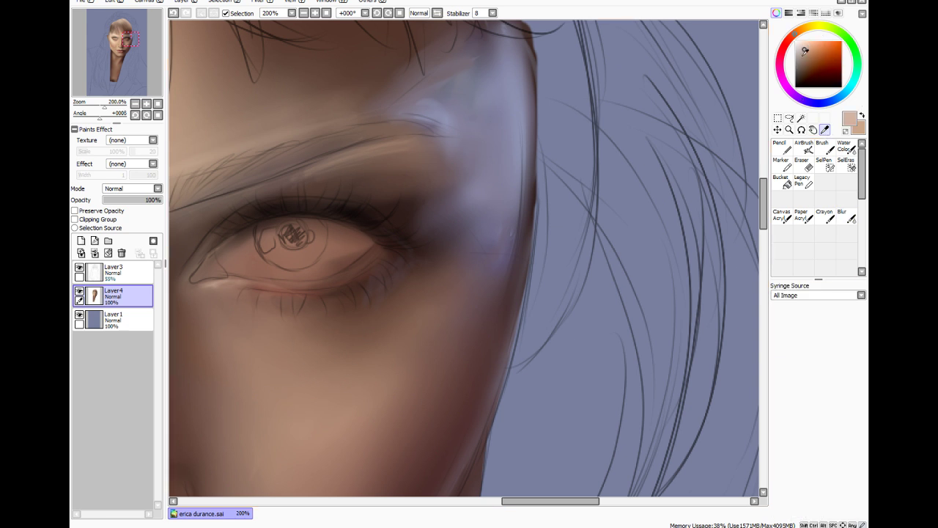
{"action": "left_click_drag", "start_coordinate": [512, 502], "coordinate": [492, 502]}
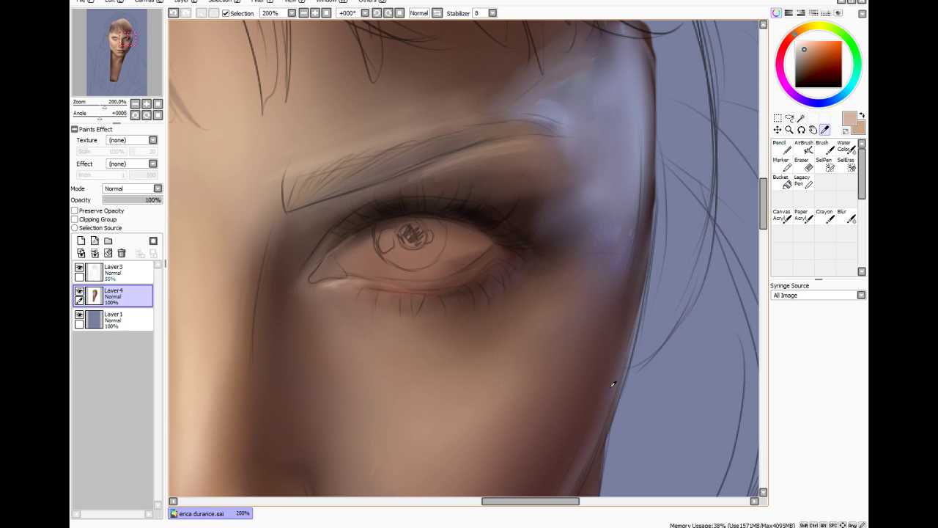
{"action": "left_click", "coordinate": [824, 148]}
{"action": "left_click", "coordinate": [815, 444]}
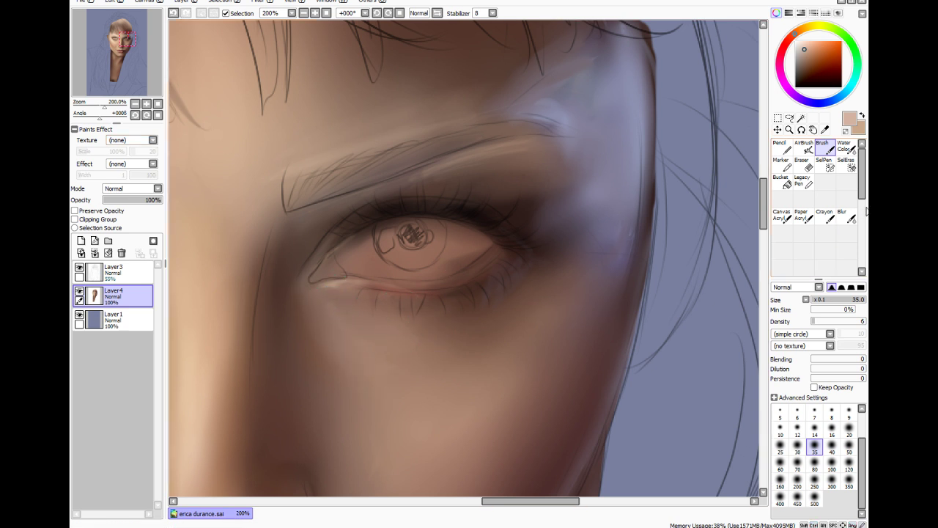
Soften the skin and lower lashes beneath the eyes with the Blur tool at size 16 and density 73
{"action": "left_click", "coordinate": [841, 217]}
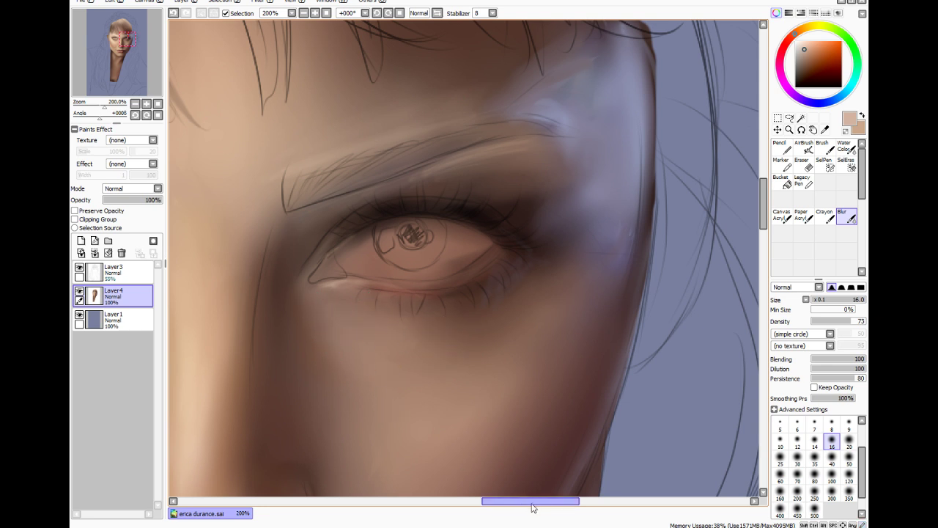
{"action": "left_click_drag", "start_coordinate": [533, 505], "coordinate": [492, 515]}
{"action": "key", "text": "ctrl+minus"}
{"action": "key", "text": "ctrl+minus"}
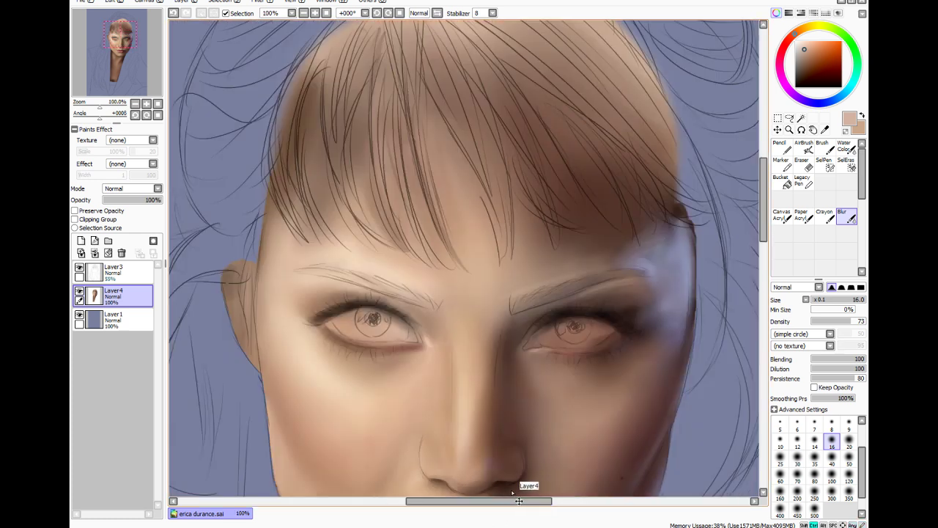
{"action": "scroll", "coordinate": [523, 499], "scroll_direction": "up", "scroll_amount": 2}
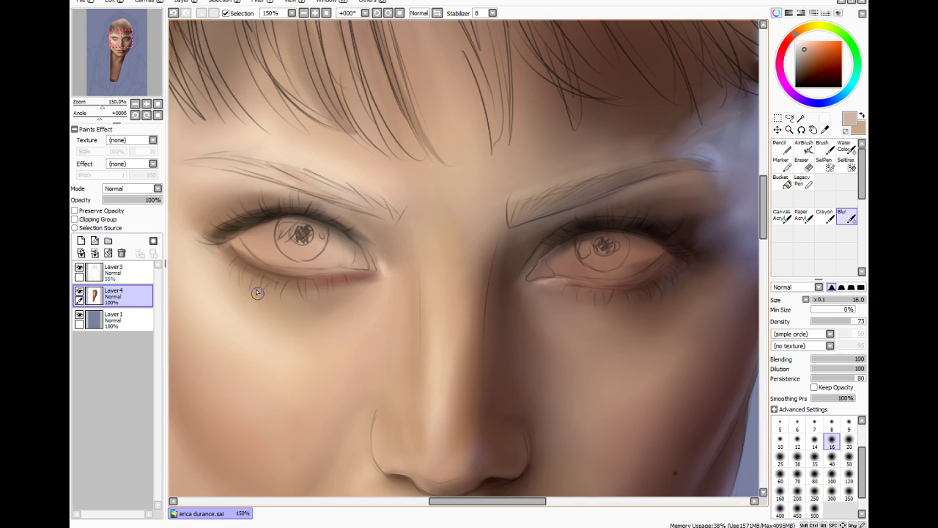
{"action": "scroll", "coordinate": [272, 288], "scroll_direction": "down", "scroll_amount": 3}
{"action": "scroll", "coordinate": [272, 282], "scroll_direction": "down", "scroll_amount": 2}
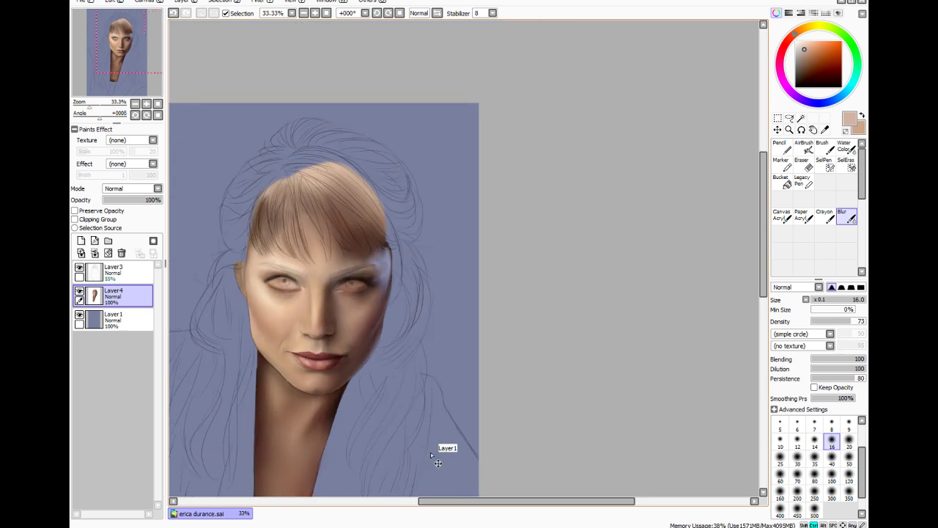
{"action": "scroll", "coordinate": [331, 270], "scroll_direction": "up", "scroll_amount": 4}
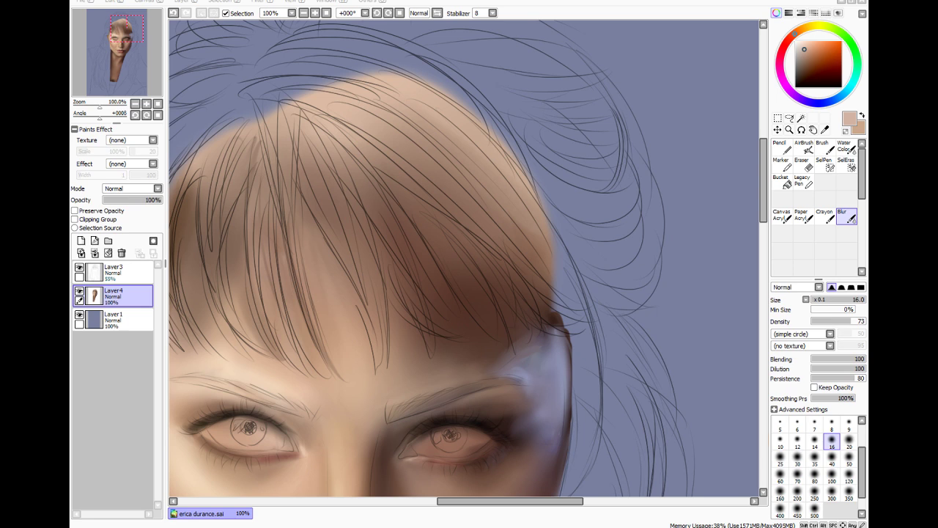
Smooth the shading of the chin and the area beneath the jawline with the Blur tool
{"action": "left_click_drag", "start_coordinate": [763, 220], "coordinate": [740, 297]}
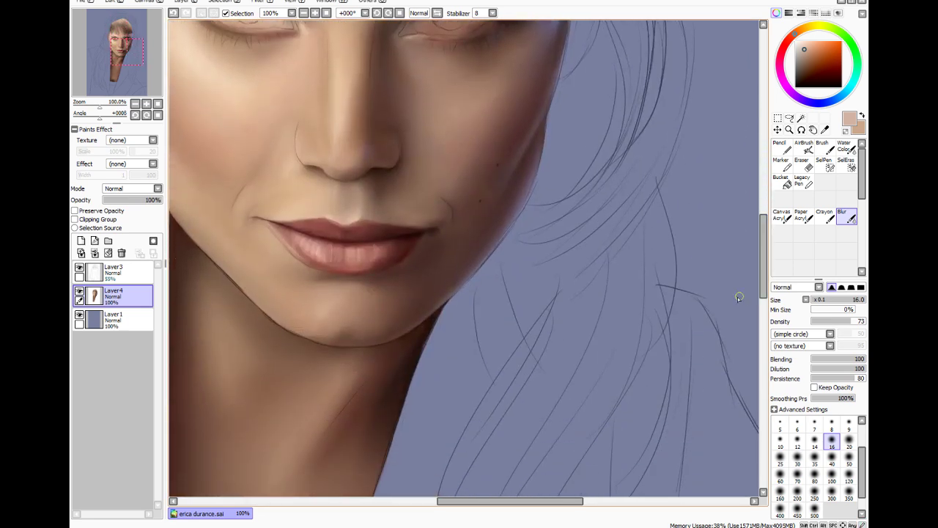
{"action": "scroll", "coordinate": [640, 303], "scroll_direction": "up", "scroll_amount": 2}
{"action": "left_click_drag", "start_coordinate": [550, 503], "coordinate": [482, 508]}
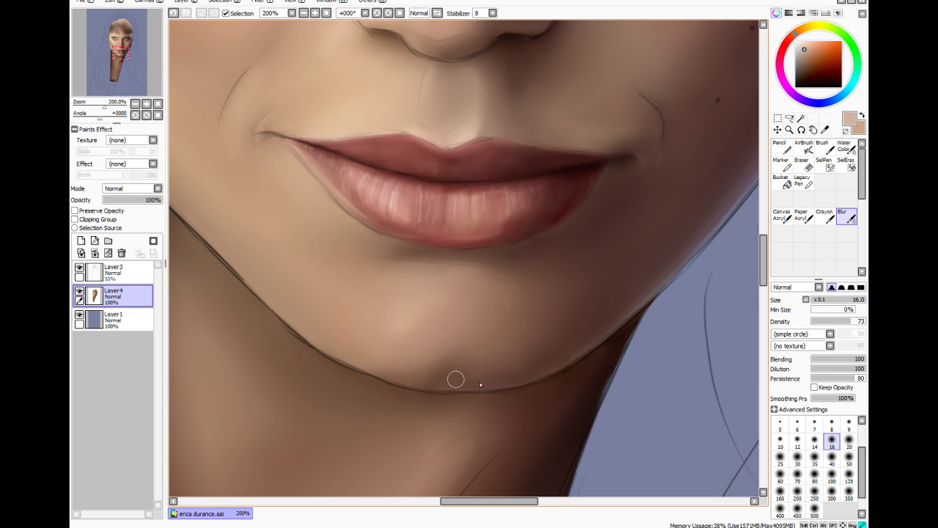
{"action": "mouse_move", "coordinate": [456, 379]}
{"action": "left_mouse_down"}
{"action": "mouse_move", "coordinate": [415, 376]}
{"action": "mouse_move", "coordinate": [477, 343]}
{"action": "left_mouse_up"}
{"action": "scroll", "coordinate": [411, 194], "scroll_direction": "down", "scroll_amount": 4}
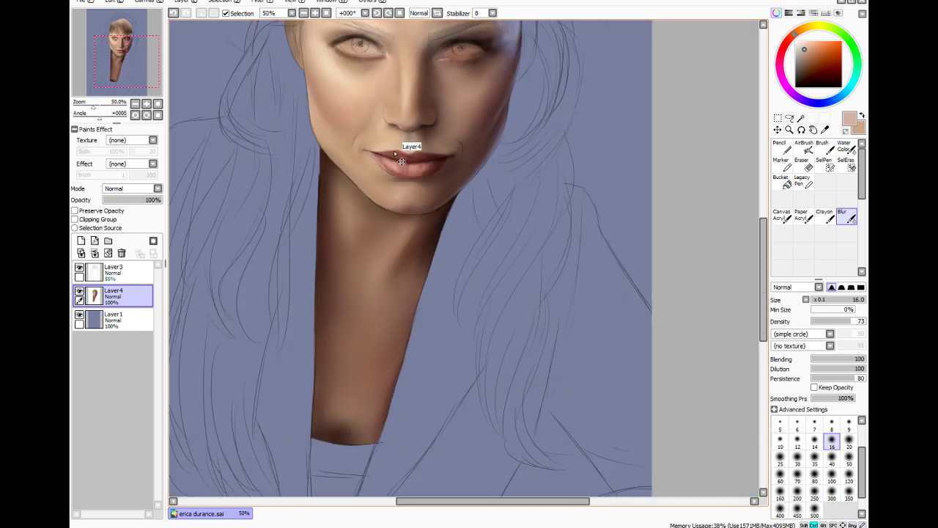
{"action": "scroll", "coordinate": [401, 162], "scroll_direction": "up", "scroll_amount": 5}
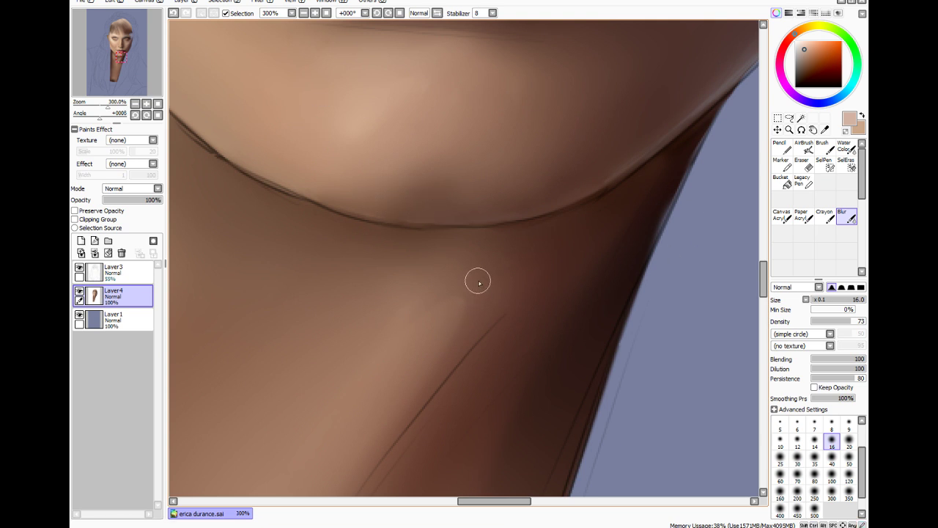
{"action": "scroll", "coordinate": [447, 306], "scroll_direction": "down", "scroll_amount": 3}
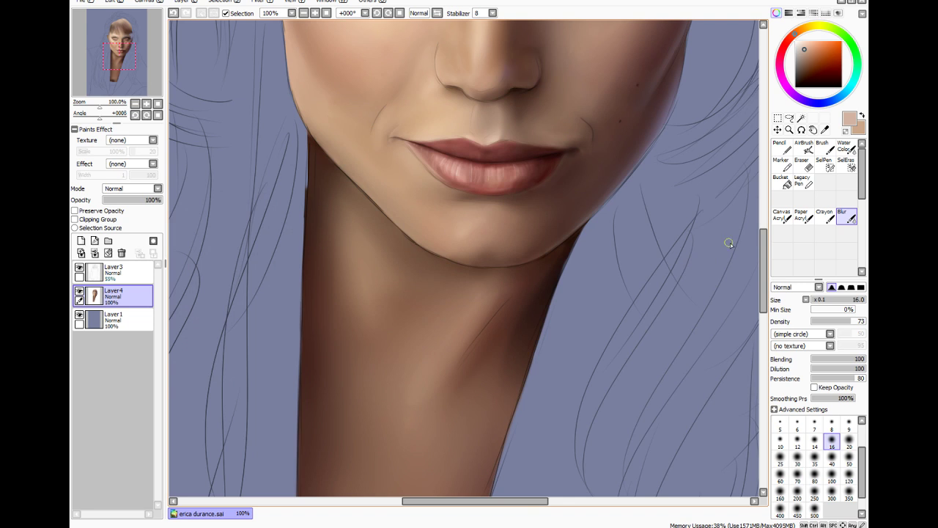
{"action": "left_click_drag", "start_coordinate": [763, 271], "coordinate": [763, 229]}
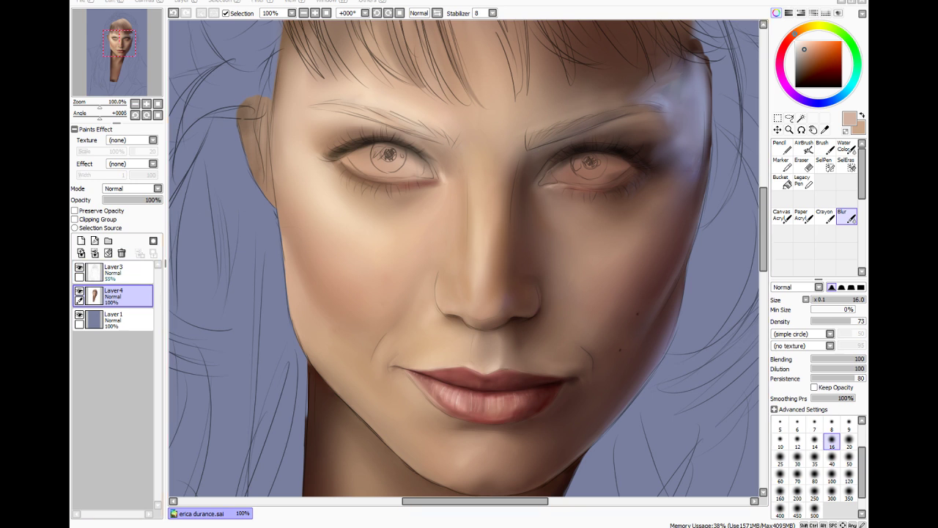
Block in the white of the right-hand eye in light grey with a size 10 Brush at density 100
{"action": "left_click", "coordinate": [796, 49]}
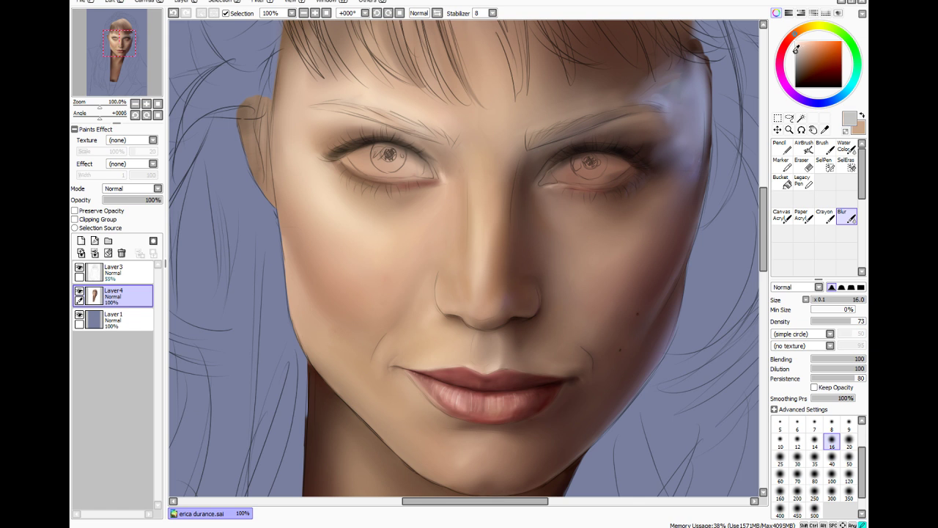
{"action": "left_click", "coordinate": [823, 146]}
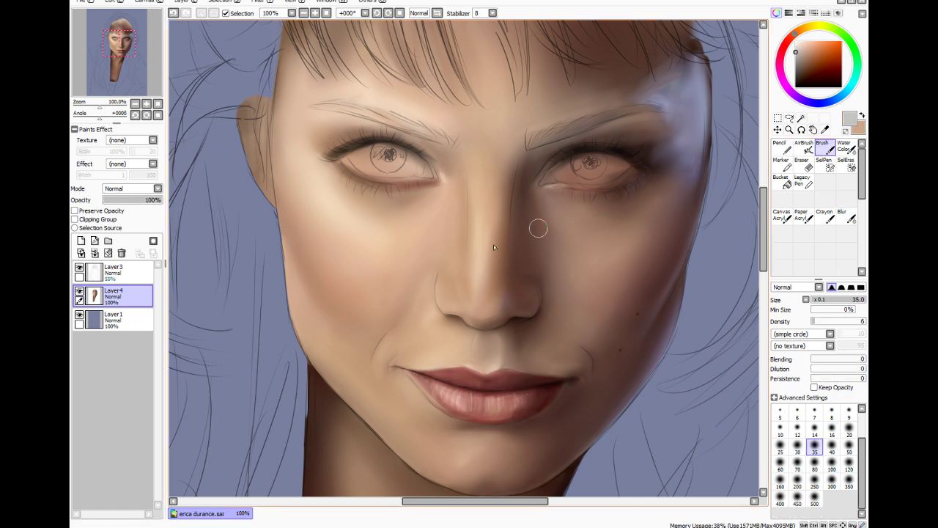
{"action": "scroll", "coordinate": [209, 315], "scroll_direction": "up", "scroll_amount": 1}
{"action": "scroll", "coordinate": [445, 385], "scroll_direction": "up", "scroll_amount": 1}
{"action": "left_click_drag", "start_coordinate": [477, 503], "coordinate": [516, 502]}
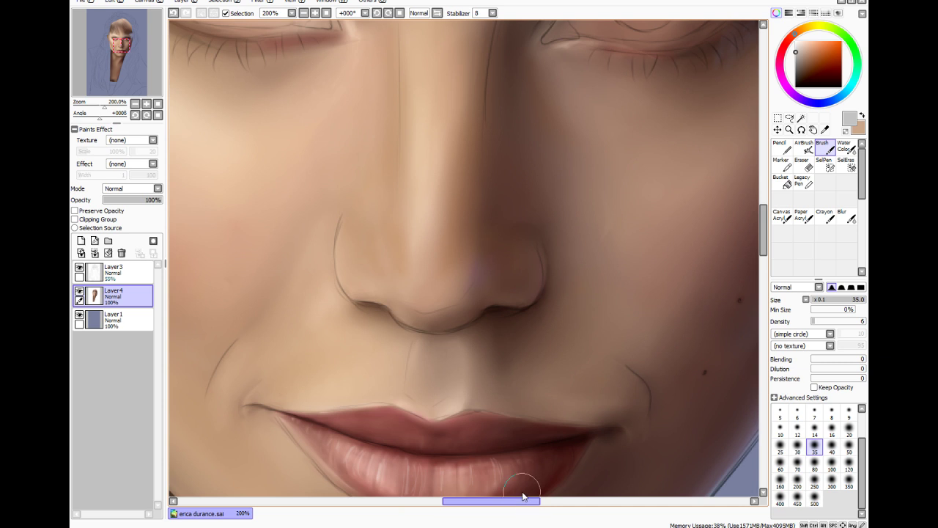
{"action": "left_click_drag", "start_coordinate": [762, 230], "coordinate": [767, 208]}
{"action": "mouse_move", "coordinate": [833, 300]}
{"action": "left_mouse_down"}
{"action": "mouse_move", "coordinate": [867, 301]}
{"action": "mouse_move", "coordinate": [867, 323]}
{"action": "left_mouse_up"}
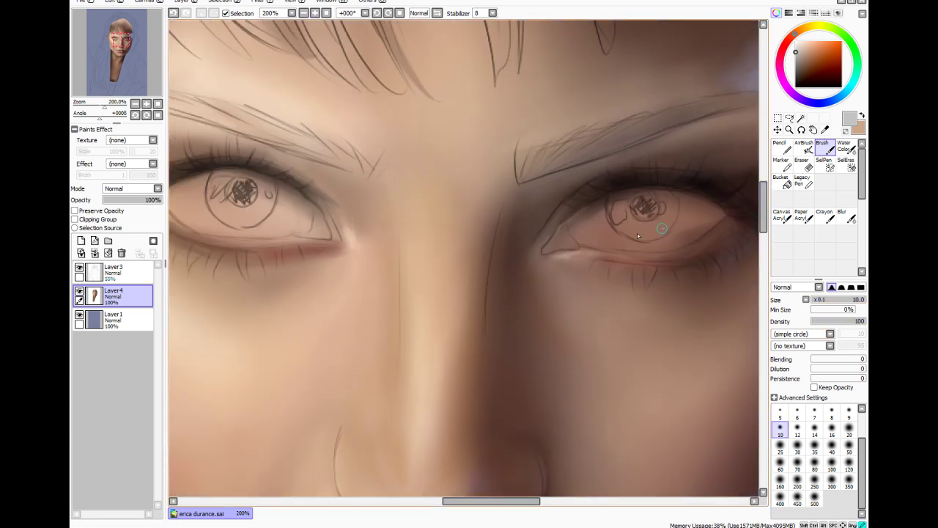
{"action": "mouse_move", "coordinate": [617, 234]}
{"action": "left_mouse_down"}
{"action": "mouse_move", "coordinate": [674, 223]}
{"action": "mouse_move", "coordinate": [599, 231]}
{"action": "mouse_move", "coordinate": [692, 229]}
{"action": "mouse_move", "coordinate": [617, 236]}
{"action": "mouse_move", "coordinate": [644, 222]}
{"action": "mouse_move", "coordinate": [629, 211]}
{"action": "mouse_move", "coordinate": [675, 221]}
{"action": "mouse_move", "coordinate": [620, 208]}
{"action": "mouse_move", "coordinate": [629, 206]}
{"action": "mouse_move", "coordinate": [612, 215]}
{"action": "mouse_move", "coordinate": [656, 236]}
{"action": "mouse_move", "coordinate": [601, 233]}
{"action": "mouse_move", "coordinate": [645, 246]}
{"action": "mouse_move", "coordinate": [584, 235]}
{"action": "mouse_move", "coordinate": [644, 236]}
{"action": "mouse_move", "coordinate": [587, 239]}
{"action": "mouse_move", "coordinate": [633, 245]}
{"action": "left_mouse_up"}
Extend the light grey of the right-hand eye's white along the lower lid towards the outer corner with a size 5 Brush
{"action": "left_click", "coordinate": [815, 430]}
{"action": "left_click", "coordinate": [849, 412]}
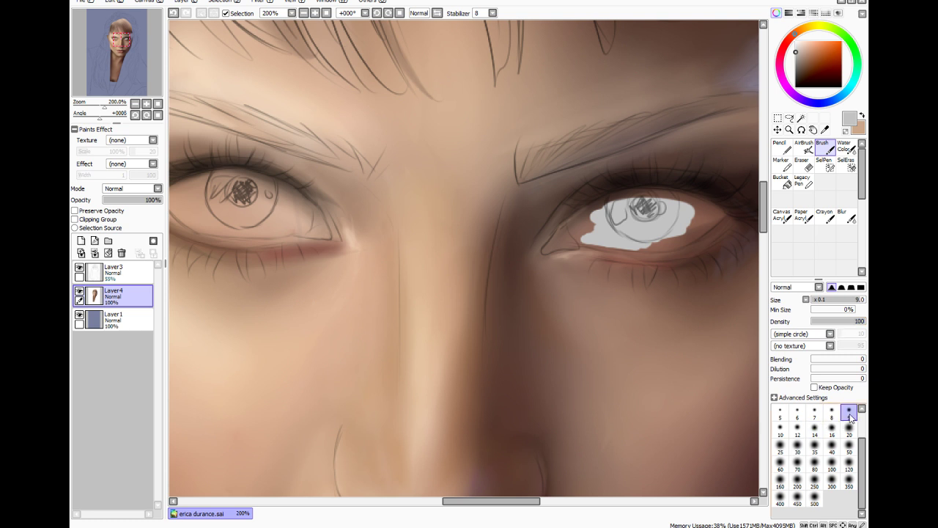
{"action": "left_click", "coordinate": [780, 413]}
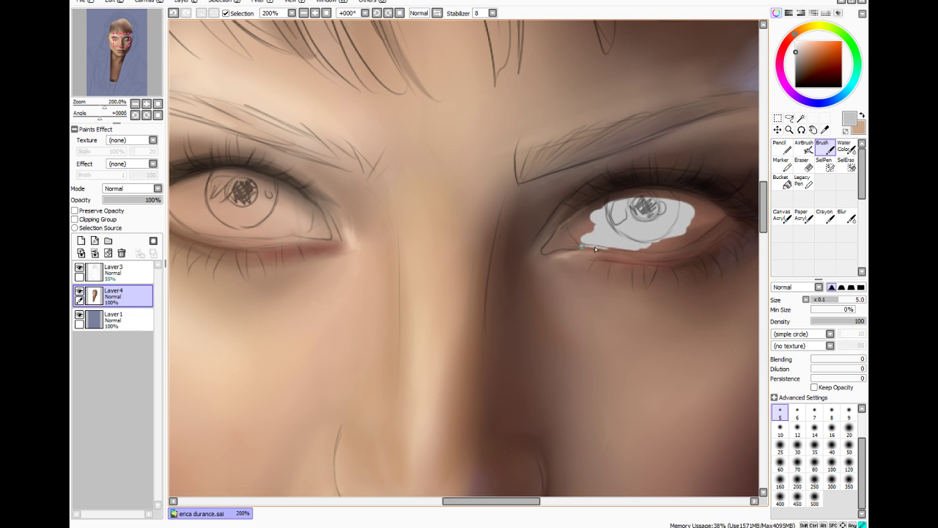
{"action": "left_click_drag", "start_coordinate": [595, 246], "coordinate": [640, 248]}
{"action": "mouse_move", "coordinate": [706, 227]}
{"action": "left_mouse_down"}
{"action": "mouse_move", "coordinate": [723, 216]}
{"action": "mouse_move", "coordinate": [698, 241]}
{"action": "mouse_move", "coordinate": [673, 252]}
{"action": "mouse_move", "coordinate": [686, 238]}
{"action": "mouse_move", "coordinate": [662, 245]}
{"action": "mouse_move", "coordinate": [700, 228]}
{"action": "left_mouse_up"}
Fill the rest of the right-hand eye's white in light grey at size 14 and refine its outer corner at size 7
{"action": "left_click", "coordinate": [813, 412]}
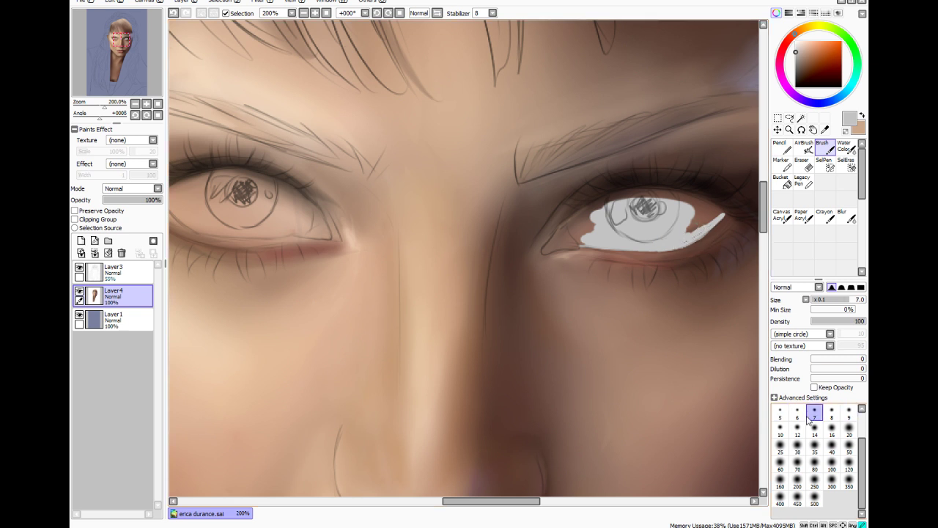
{"action": "left_click", "coordinate": [814, 430]}
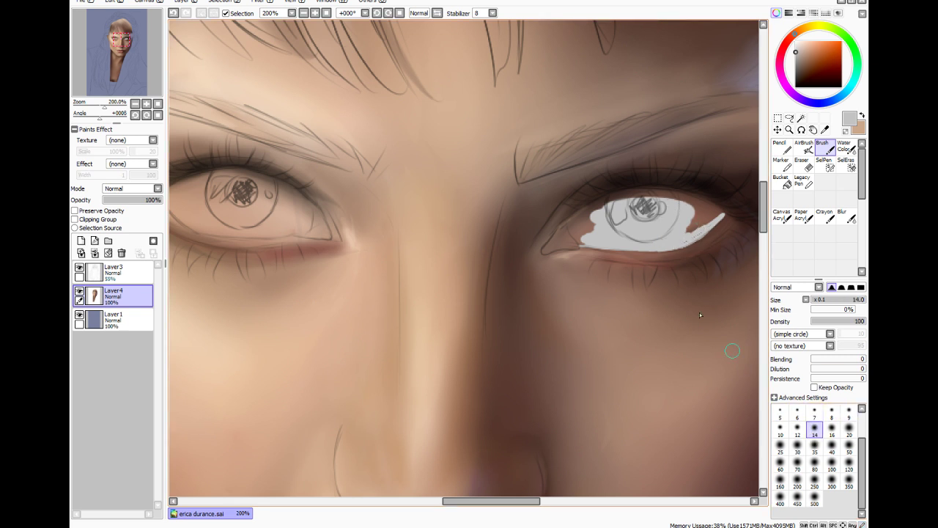
{"action": "mouse_move", "coordinate": [588, 237]}
{"action": "left_mouse_down"}
{"action": "mouse_move", "coordinate": [612, 209]}
{"action": "mouse_move", "coordinate": [596, 217]}
{"action": "mouse_move", "coordinate": [623, 199]}
{"action": "mouse_move", "coordinate": [575, 224]}
{"action": "mouse_move", "coordinate": [605, 231]}
{"action": "left_mouse_up"}
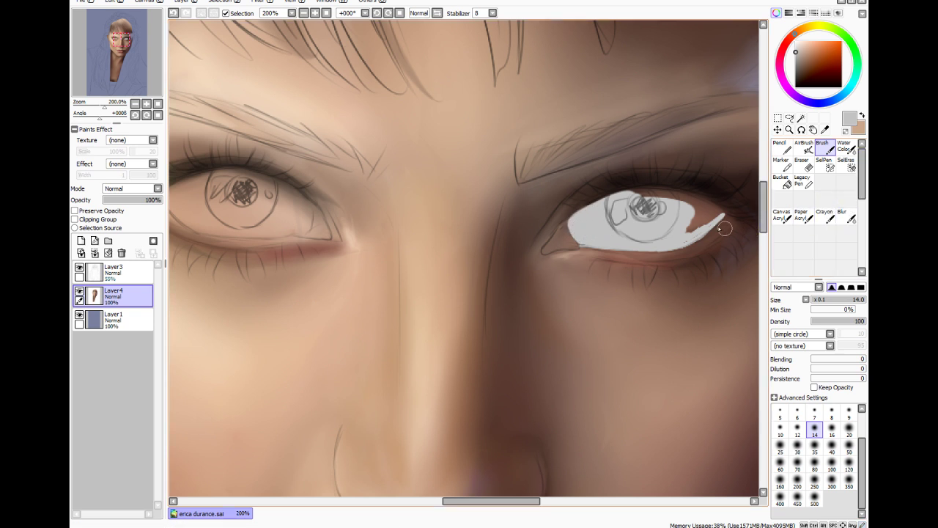
{"action": "mouse_move", "coordinate": [684, 235]}
{"action": "left_mouse_down"}
{"action": "mouse_move", "coordinate": [658, 243]}
{"action": "mouse_move", "coordinate": [695, 231]}
{"action": "mouse_move", "coordinate": [687, 238]}
{"action": "mouse_move", "coordinate": [698, 225]}
{"action": "mouse_move", "coordinate": [665, 210]}
{"action": "mouse_move", "coordinate": [690, 210]}
{"action": "mouse_move", "coordinate": [630, 198]}
{"action": "mouse_move", "coordinate": [667, 195]}
{"action": "left_mouse_up"}
{"action": "left_click", "coordinate": [814, 412]}
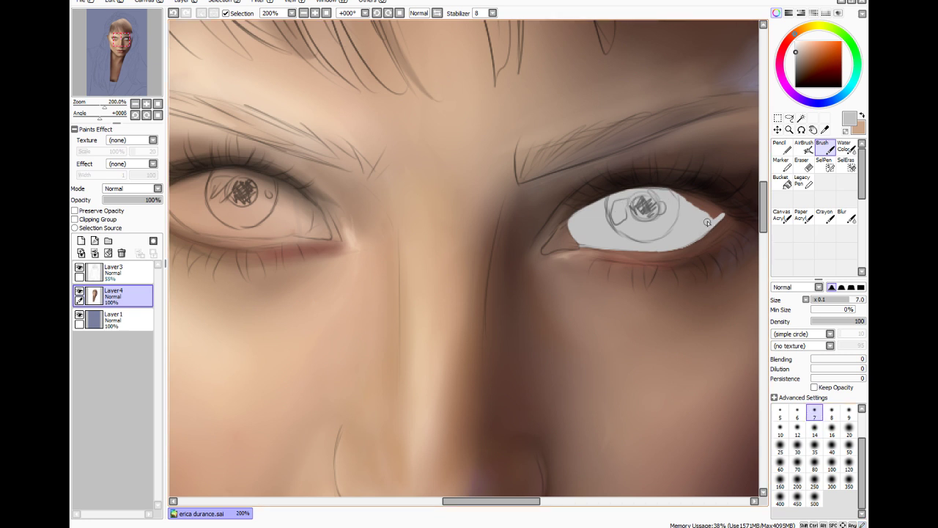
{"action": "mouse_move", "coordinate": [712, 218]}
{"action": "left_mouse_down"}
{"action": "mouse_move", "coordinate": [719, 211]}
{"action": "mouse_move", "coordinate": [709, 222]}
{"action": "mouse_move", "coordinate": [693, 202]}
{"action": "mouse_move", "coordinate": [709, 206]}
{"action": "left_mouse_up"}
Block in the white of the left-hand eye in light grey at size 35 and trace its lower edge at size 7
{"action": "left_click_drag", "start_coordinate": [525, 504], "coordinate": [512, 506]}
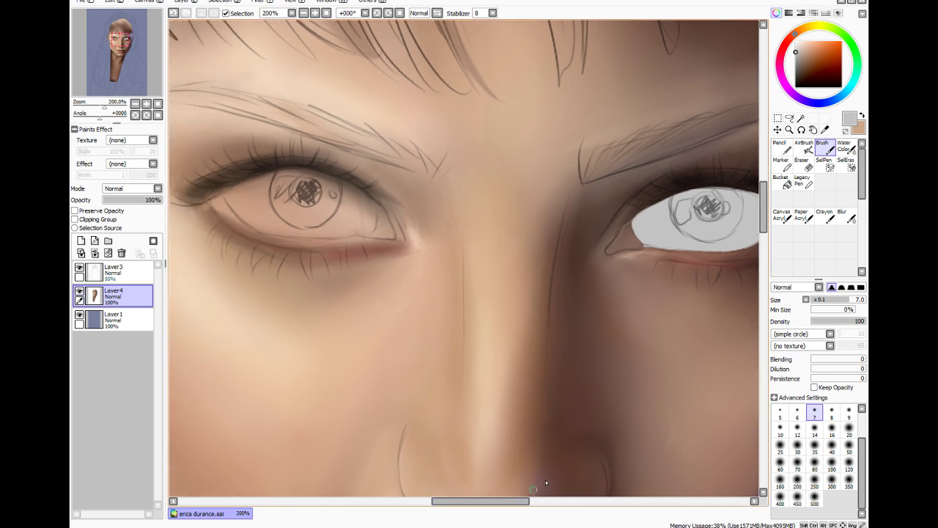
{"action": "left_click", "coordinate": [815, 445]}
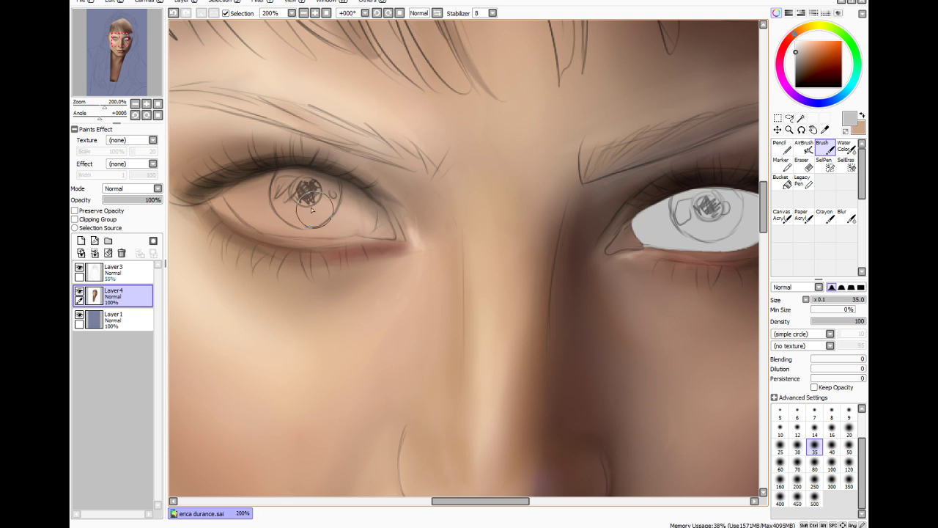
{"action": "mouse_move", "coordinate": [315, 208]}
{"action": "left_mouse_down"}
{"action": "mouse_move", "coordinate": [258, 209]}
{"action": "mouse_move", "coordinate": [343, 200]}
{"action": "mouse_move", "coordinate": [267, 220]}
{"action": "mouse_move", "coordinate": [333, 210]}
{"action": "mouse_move", "coordinate": [304, 205]}
{"action": "mouse_move", "coordinate": [330, 209]}
{"action": "left_mouse_up"}
{"action": "left_click", "coordinate": [815, 413]}
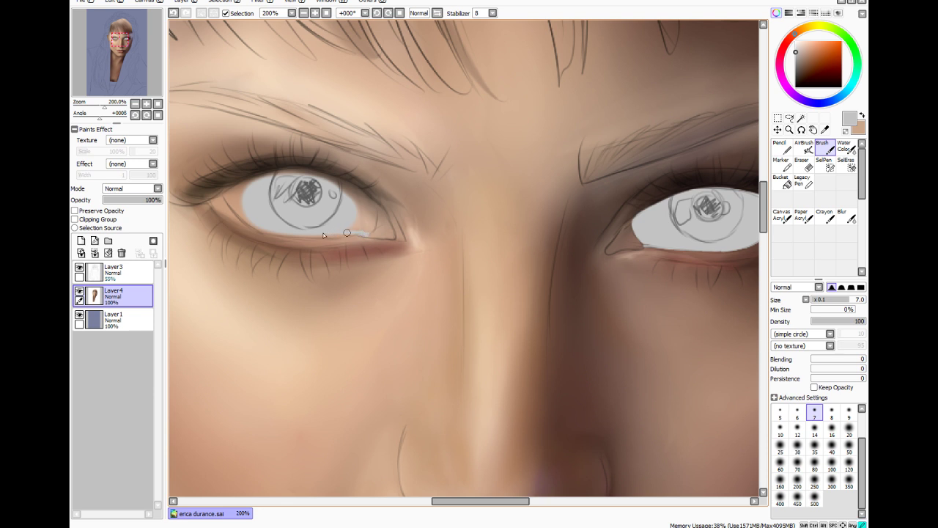
{"action": "mouse_move", "coordinate": [363, 232]}
{"action": "left_mouse_down"}
{"action": "mouse_move", "coordinate": [299, 233]}
{"action": "mouse_move", "coordinate": [359, 233]}
{"action": "mouse_move", "coordinate": [334, 235]}
{"action": "left_mouse_up"}
Extend the left-hand eye's light grey to both corners and up to the upper lid with the size 7 Brush
{"action": "left_click_drag", "start_coordinate": [521, 504], "coordinate": [507, 505]}
{"action": "scroll", "coordinate": [511, 483], "scroll_direction": "down", "scroll_amount": 2}
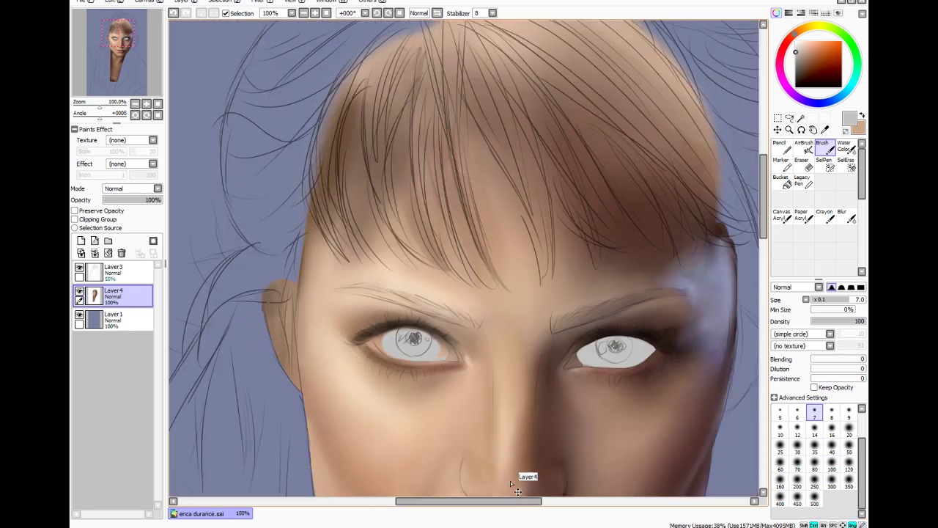
{"action": "scroll", "coordinate": [510, 481], "scroll_direction": "up", "scroll_amount": 1}
{"action": "scroll", "coordinate": [272, 230], "scroll_direction": "up", "scroll_amount": 2}
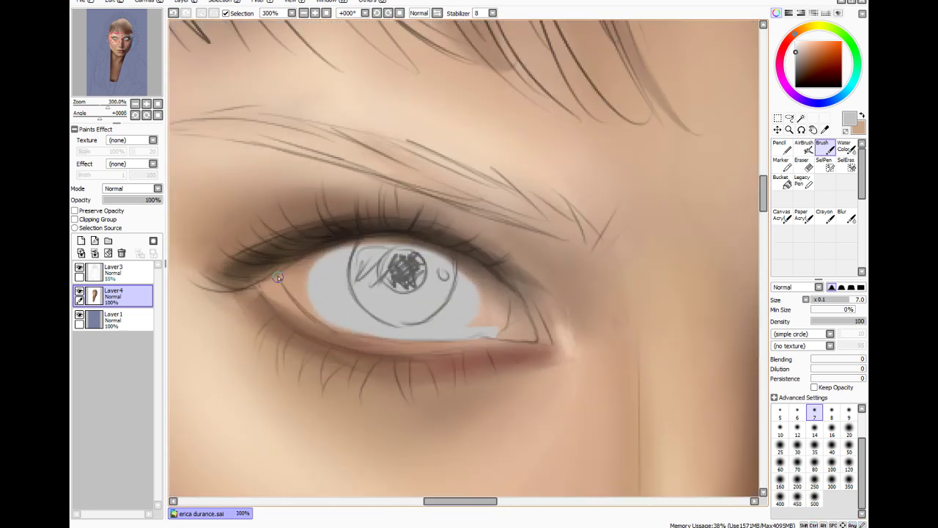
{"action": "left_click_drag", "start_coordinate": [279, 276], "coordinate": [306, 305]}
{"action": "key", "text": "ctrl+z"}
{"action": "left_click_drag", "start_coordinate": [285, 277], "coordinate": [329, 319]}
{"action": "mouse_move", "coordinate": [315, 275]}
{"action": "left_mouse_down"}
{"action": "mouse_move", "coordinate": [324, 260]}
{"action": "mouse_move", "coordinate": [307, 262]}
{"action": "mouse_move", "coordinate": [338, 252]}
{"action": "left_mouse_up"}
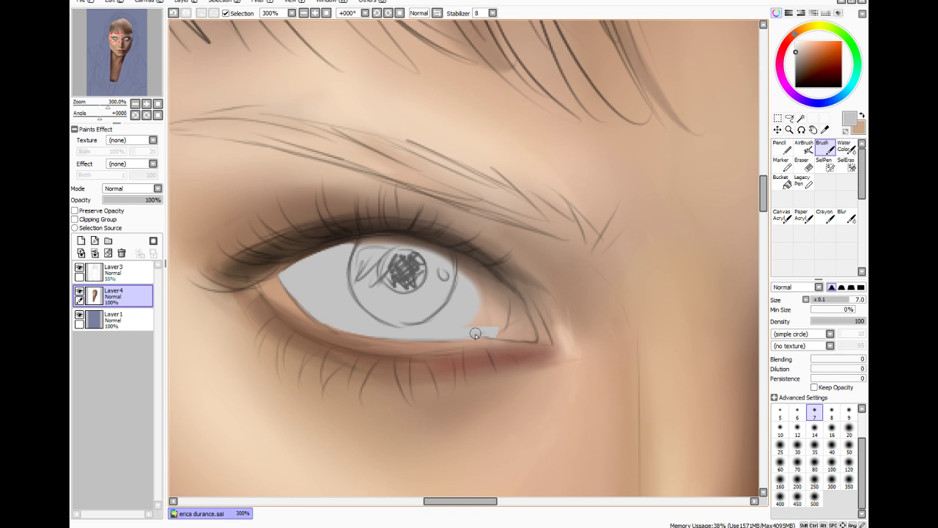
{"action": "mouse_move", "coordinate": [478, 333]}
{"action": "left_mouse_down"}
{"action": "mouse_move", "coordinate": [503, 300]}
{"action": "mouse_move", "coordinate": [466, 321]}
{"action": "mouse_move", "coordinate": [480, 325]}
{"action": "mouse_move", "coordinate": [494, 289]}
{"action": "mouse_move", "coordinate": [453, 261]}
{"action": "left_mouse_up"}
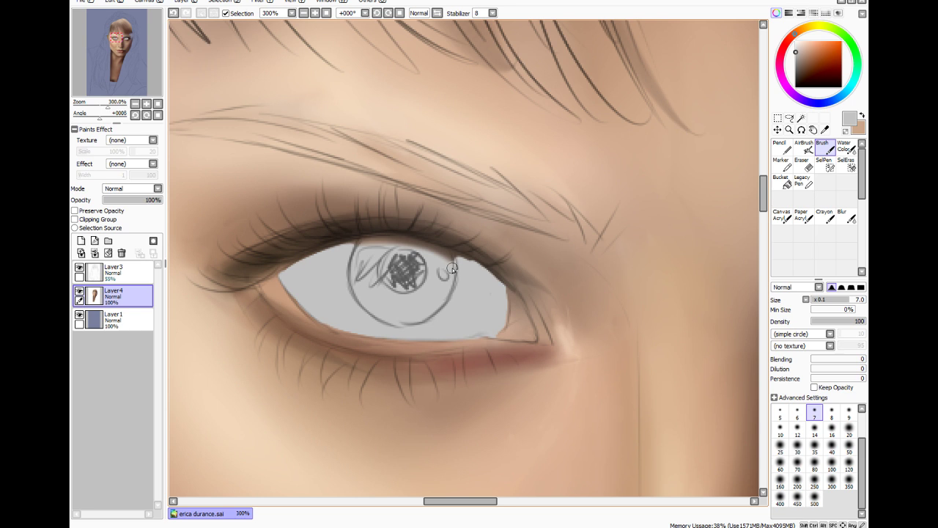
{"action": "mouse_move", "coordinate": [447, 271]}
{"action": "left_mouse_down"}
{"action": "mouse_move", "coordinate": [419, 265]}
{"action": "mouse_move", "coordinate": [471, 261]}
{"action": "mouse_move", "coordinate": [442, 270]}
{"action": "mouse_move", "coordinate": [423, 245]}
{"action": "mouse_move", "coordinate": [359, 247]}
{"action": "left_mouse_up"}
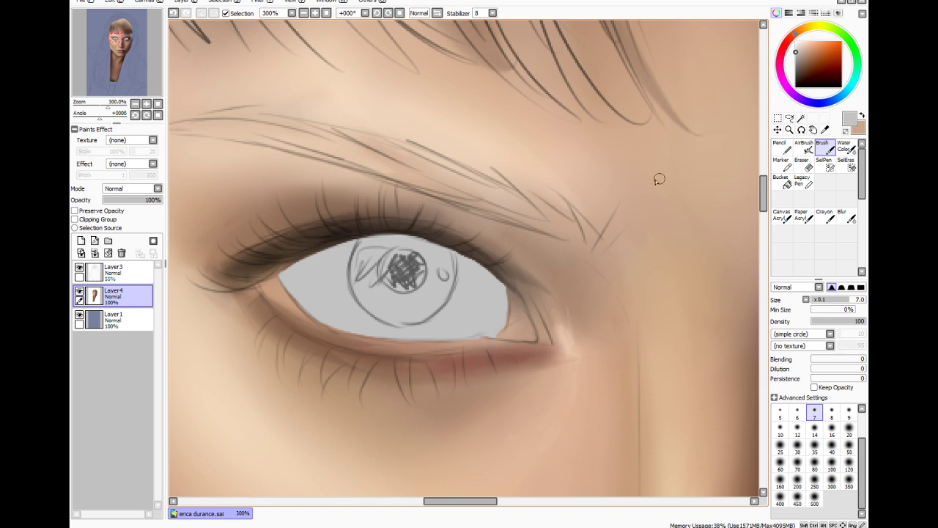
Examine the blocked-in eye whites against the whole face and from close up
{"action": "scroll", "coordinate": [612, 185], "scroll_direction": "down", "scroll_amount": 3}
{"action": "left_click_drag", "start_coordinate": [458, 503], "coordinate": [507, 506]}
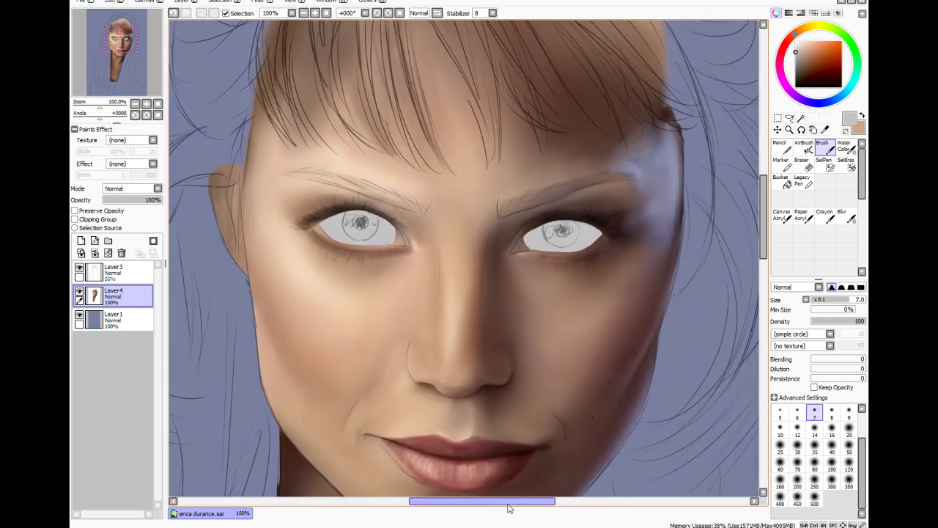
{"action": "scroll", "coordinate": [453, 283], "scroll_direction": "down", "scroll_amount": 4}
{"action": "scroll", "coordinate": [473, 282], "scroll_direction": "up", "scroll_amount": 2}
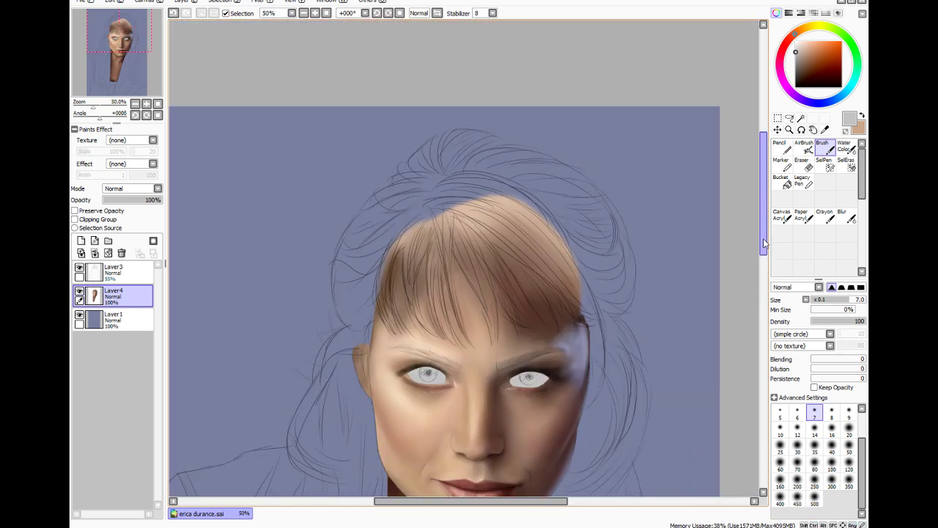
{"action": "left_click_drag", "start_coordinate": [763, 241], "coordinate": [754, 270]}
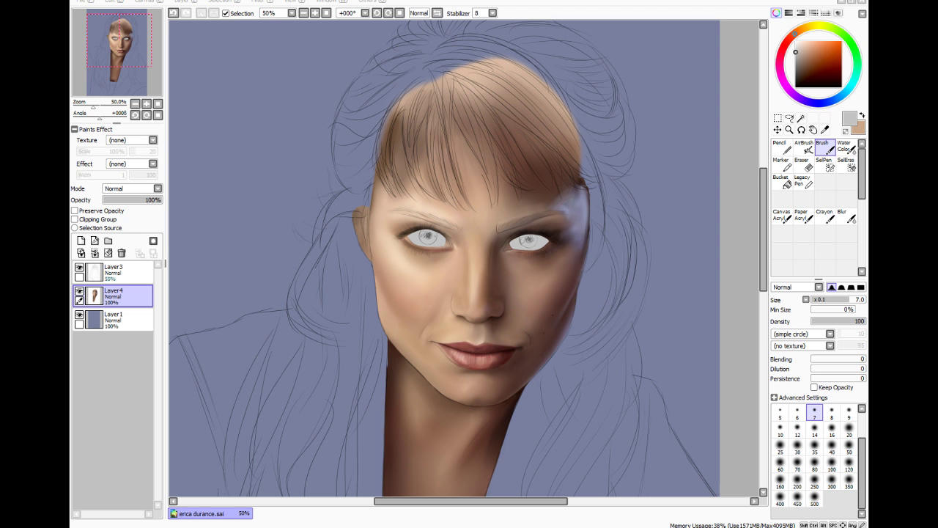
{"action": "scroll", "coordinate": [645, 316], "scroll_direction": "up", "scroll_amount": 4}
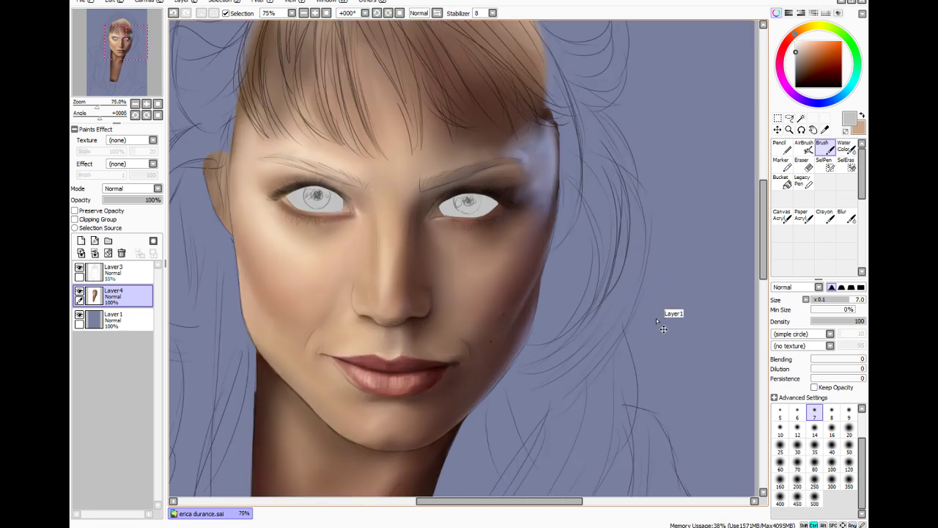
{"action": "left_click_drag", "start_coordinate": [542, 501], "coordinate": [477, 520]}
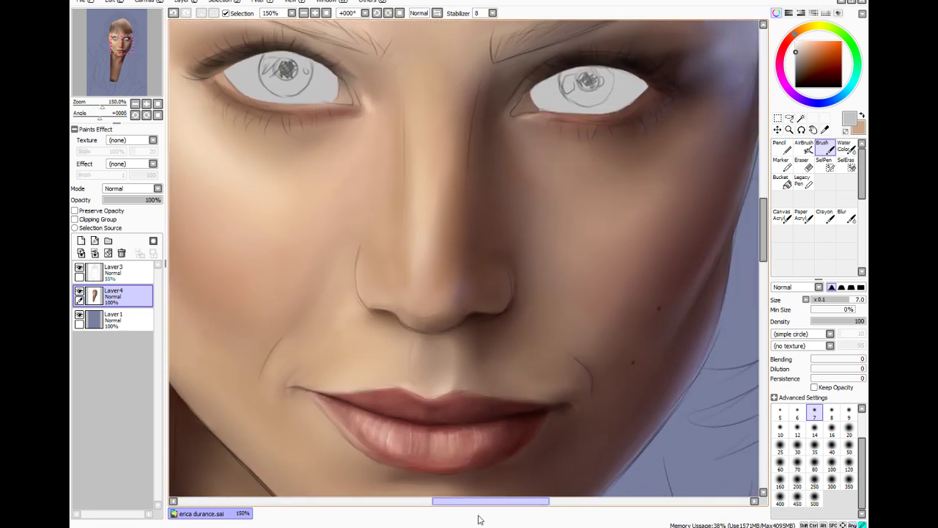
{"action": "left_click_drag", "start_coordinate": [766, 243], "coordinate": [768, 227]}
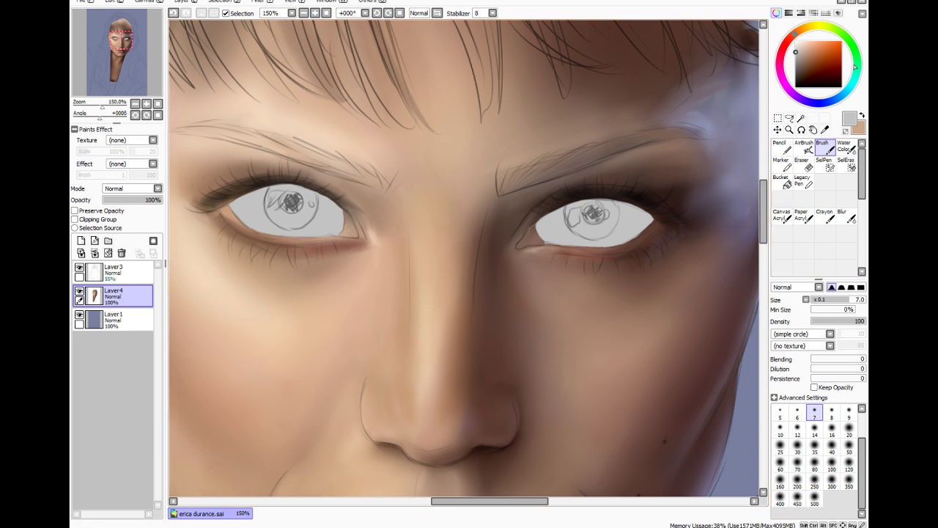
Shade the upper edge and corners of the left-hand eye's white in black with a size 14 Brush at density 7
{"action": "left_click", "coordinate": [797, 85]}
{"action": "left_click", "coordinate": [816, 321]}
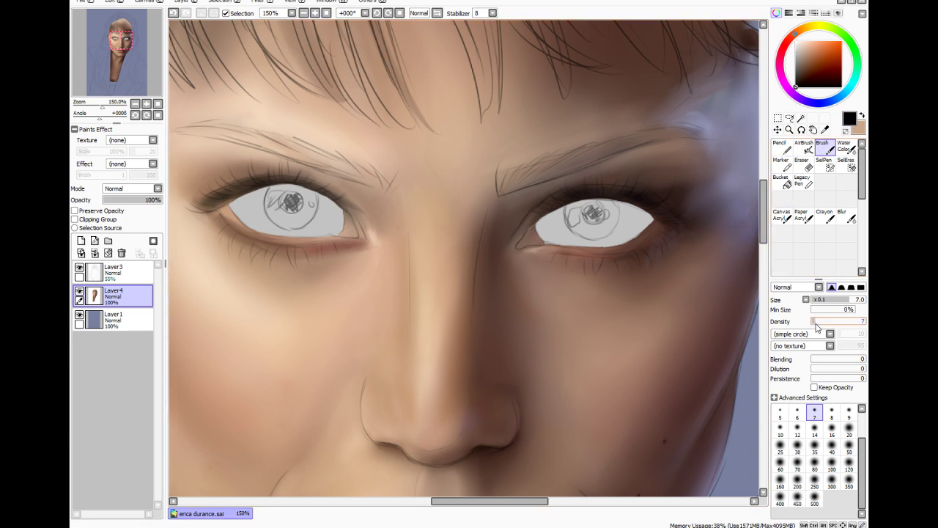
{"action": "left_click", "coordinate": [815, 430]}
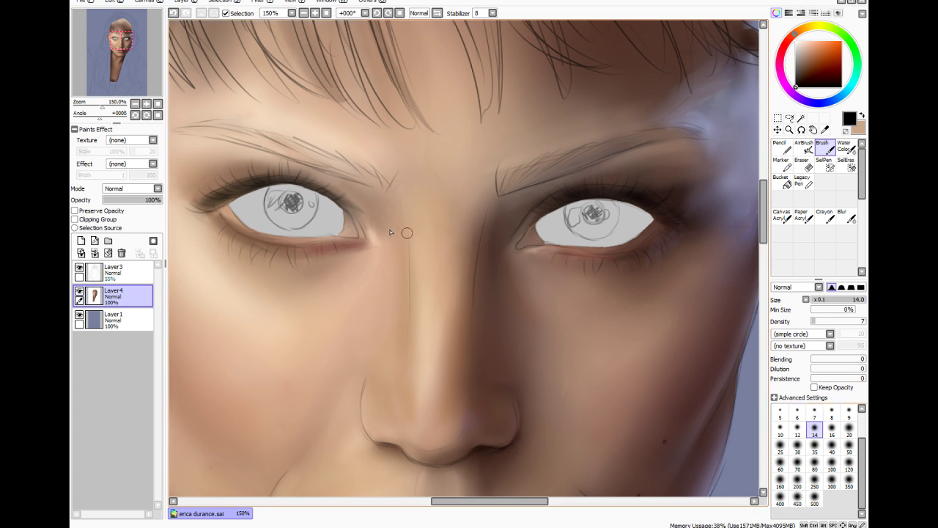
{"action": "mouse_move", "coordinate": [236, 197]}
{"action": "left_mouse_down"}
{"action": "mouse_move", "coordinate": [285, 181]}
{"action": "mouse_move", "coordinate": [227, 203]}
{"action": "left_mouse_up"}
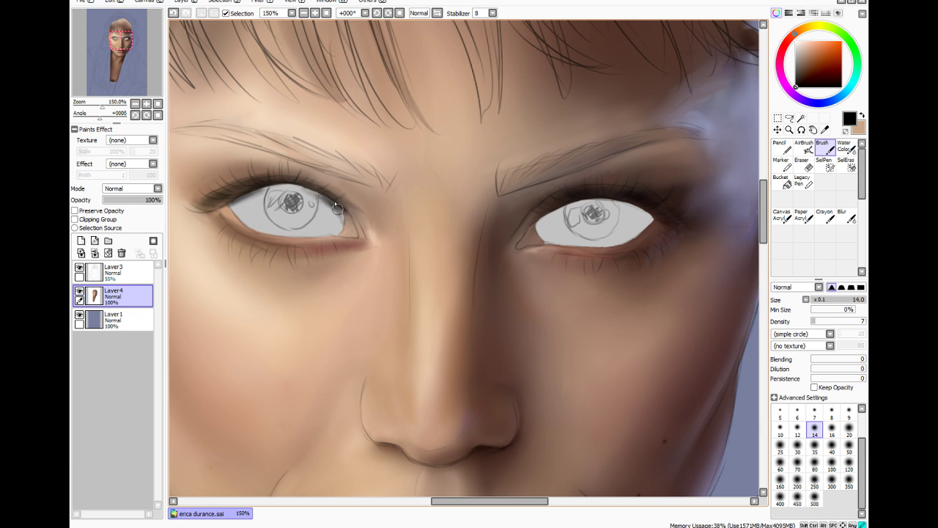
{"action": "mouse_move", "coordinate": [293, 185]}
{"action": "left_mouse_down"}
{"action": "mouse_move", "coordinate": [318, 194]}
{"action": "mouse_move", "coordinate": [294, 181]}
{"action": "mouse_move", "coordinate": [243, 193]}
{"action": "left_mouse_up"}
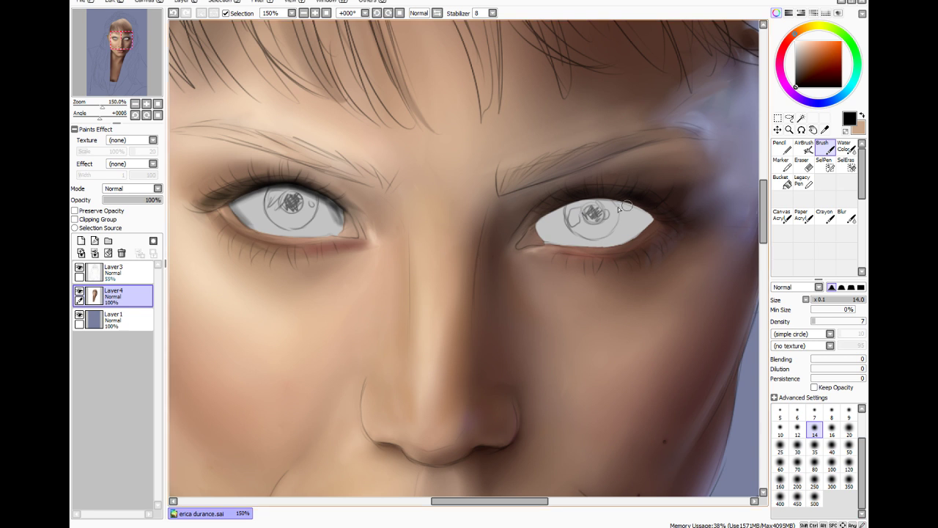
{"action": "left_click", "coordinate": [831, 429]}
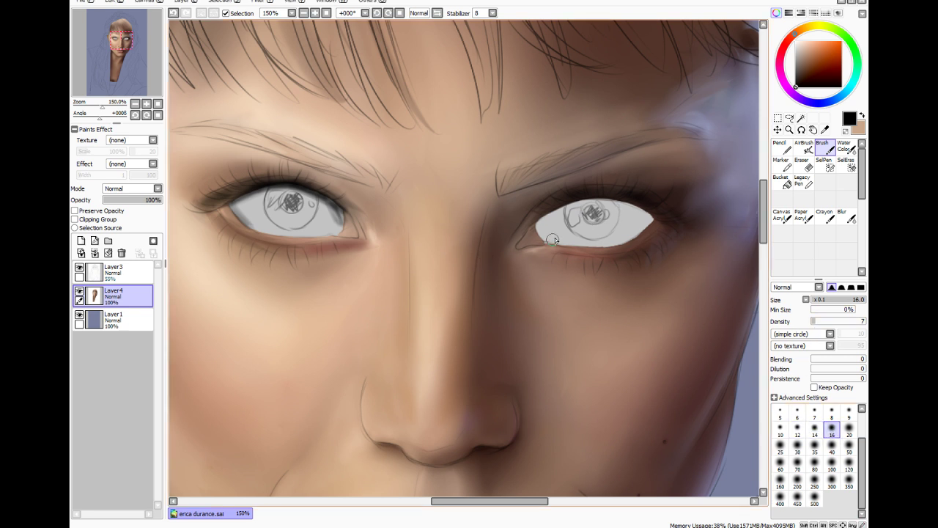
{"action": "mouse_move", "coordinate": [554, 210]}
{"action": "left_mouse_down"}
{"action": "mouse_move", "coordinate": [531, 227]}
{"action": "mouse_move", "coordinate": [563, 210]}
{"action": "left_mouse_up"}
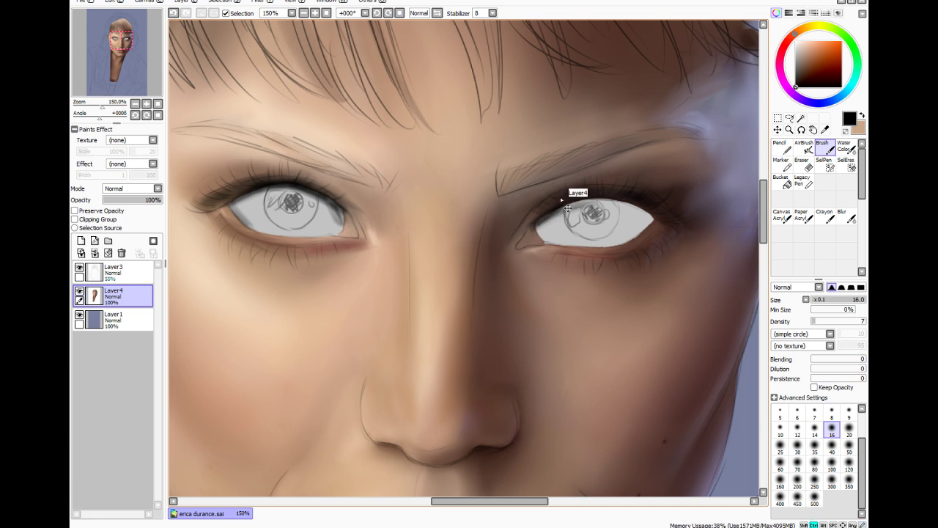
{"action": "key", "text": "ctrl+z"}
{"action": "left_click", "coordinate": [798, 430]}
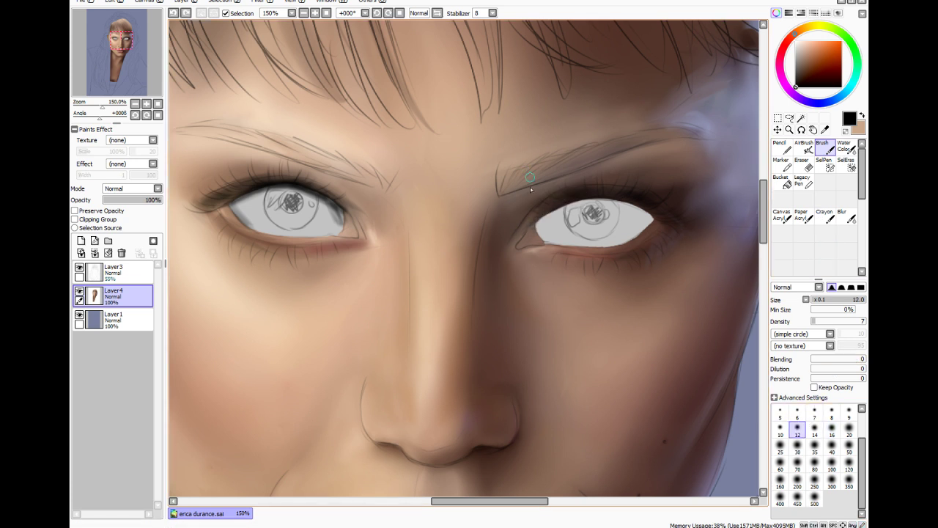
{"action": "mouse_move", "coordinate": [551, 212]}
{"action": "left_mouse_down"}
{"action": "mouse_move", "coordinate": [530, 227]}
{"action": "mouse_move", "coordinate": [580, 198]}
{"action": "mouse_move", "coordinate": [526, 228]}
{"action": "mouse_move", "coordinate": [570, 200]}
{"action": "mouse_move", "coordinate": [539, 224]}
{"action": "mouse_move", "coordinate": [572, 205]}
{"action": "left_mouse_up"}
{"action": "key", "text": "ctrl+z"}
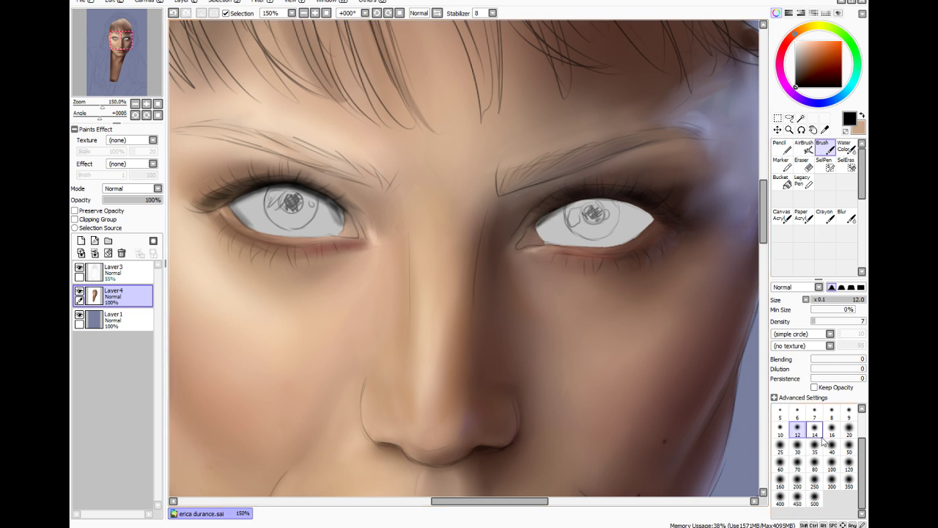
Shade the edges of the right-hand eye's white in black at size 16 and soften them with the Blur tool at size 10, density 100
{"action": "left_click", "coordinate": [832, 428]}
{"action": "mouse_move", "coordinate": [647, 221]}
{"action": "left_mouse_down"}
{"action": "mouse_move", "coordinate": [617, 240]}
{"action": "mouse_move", "coordinate": [654, 224]}
{"action": "mouse_move", "coordinate": [617, 238]}
{"action": "mouse_move", "coordinate": [654, 212]}
{"action": "mouse_move", "coordinate": [649, 220]}
{"action": "mouse_move", "coordinate": [619, 202]}
{"action": "mouse_move", "coordinate": [579, 202]}
{"action": "mouse_move", "coordinate": [629, 206]}
{"action": "mouse_move", "coordinate": [633, 222]}
{"action": "left_mouse_up"}
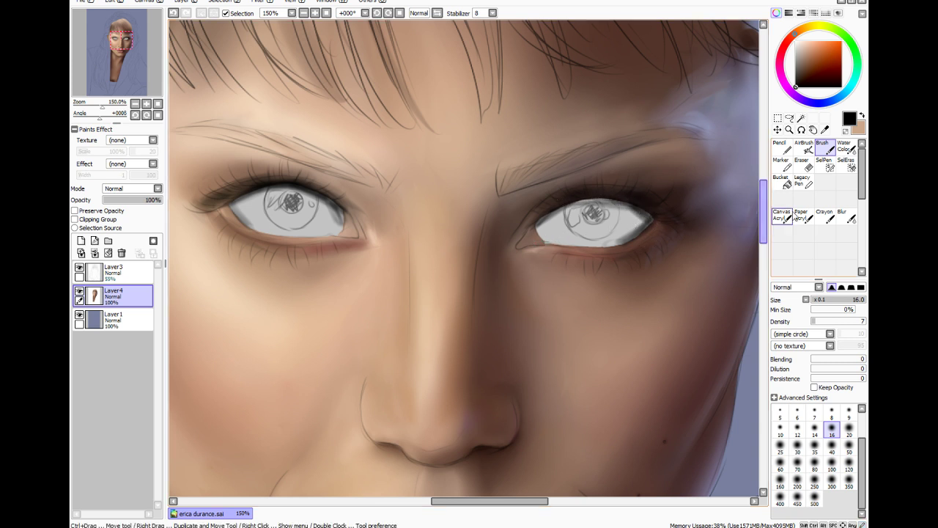
{"action": "left_click", "coordinate": [846, 216]}
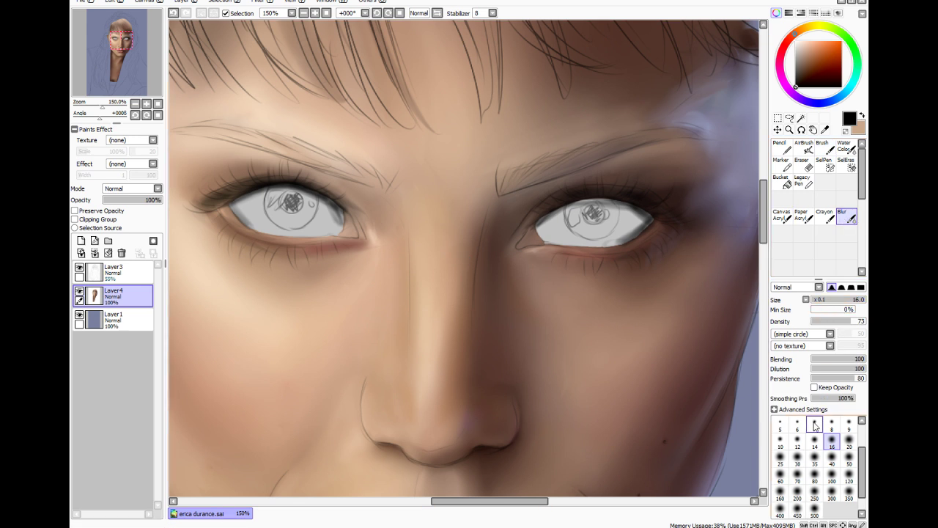
{"action": "left_click", "coordinate": [780, 440]}
{"action": "left_click_drag", "start_coordinate": [847, 326], "coordinate": [867, 322]}
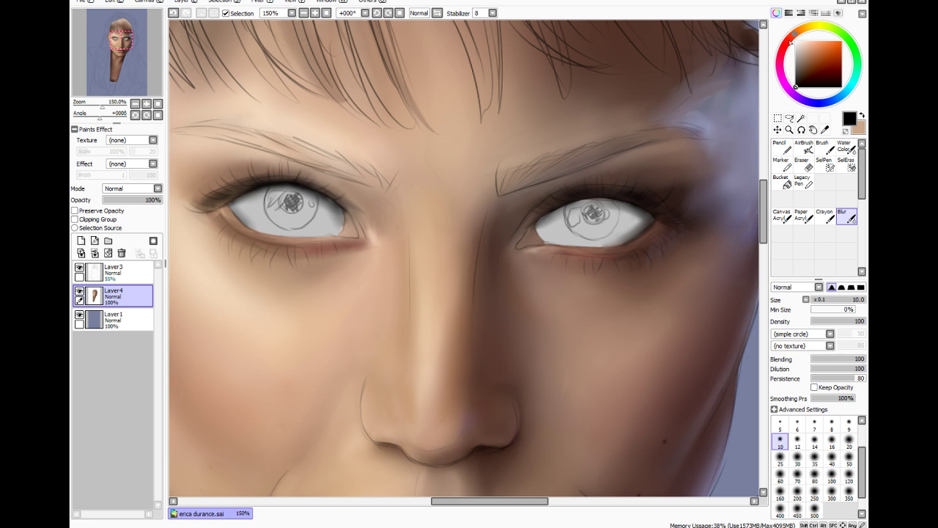
Paint the inner corner of the right-hand eye in dark red with a size 6 Brush at density 32
{"action": "mouse_move", "coordinate": [790, 42]}
{"action": "left_mouse_down"}
{"action": "mouse_move", "coordinate": [784, 47]}
{"action": "mouse_move", "coordinate": [807, 71]}
{"action": "left_mouse_up"}
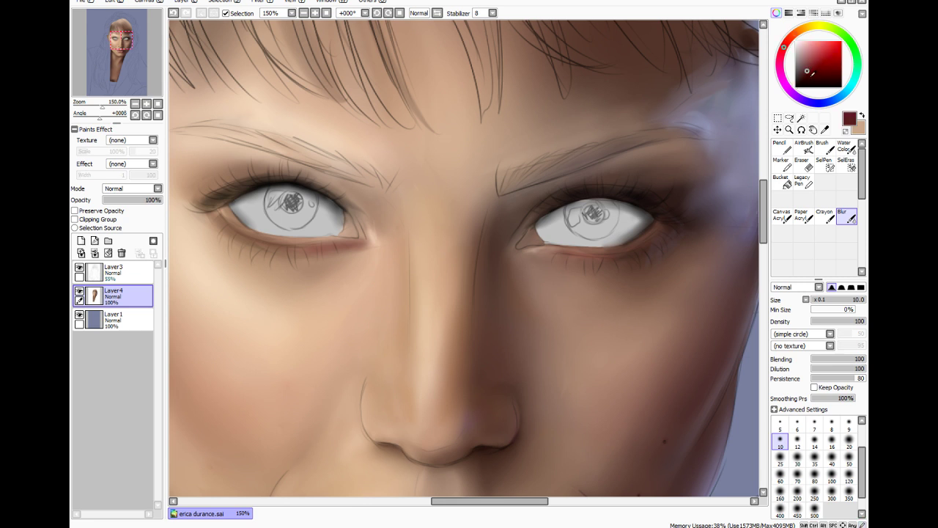
{"action": "left_click", "coordinate": [823, 147]}
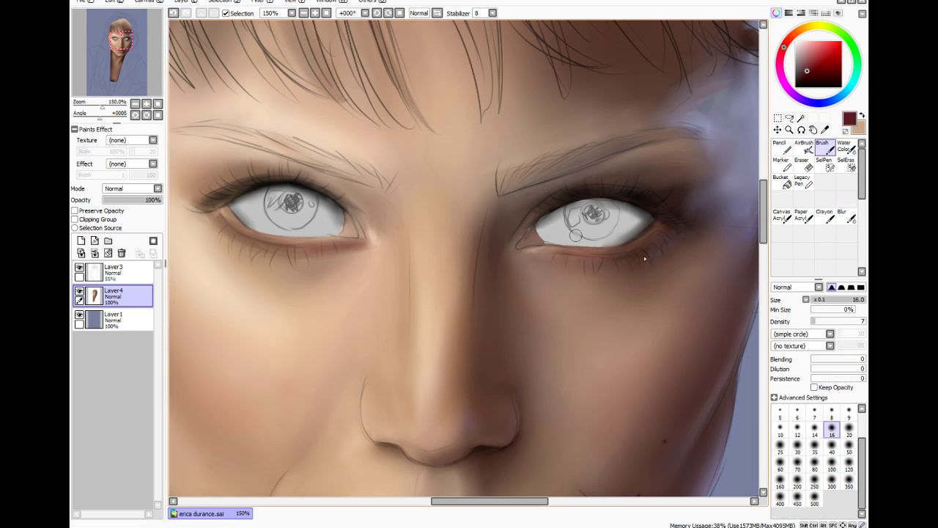
{"action": "left_click", "coordinate": [797, 413]}
{"action": "left_click", "coordinate": [829, 321]}
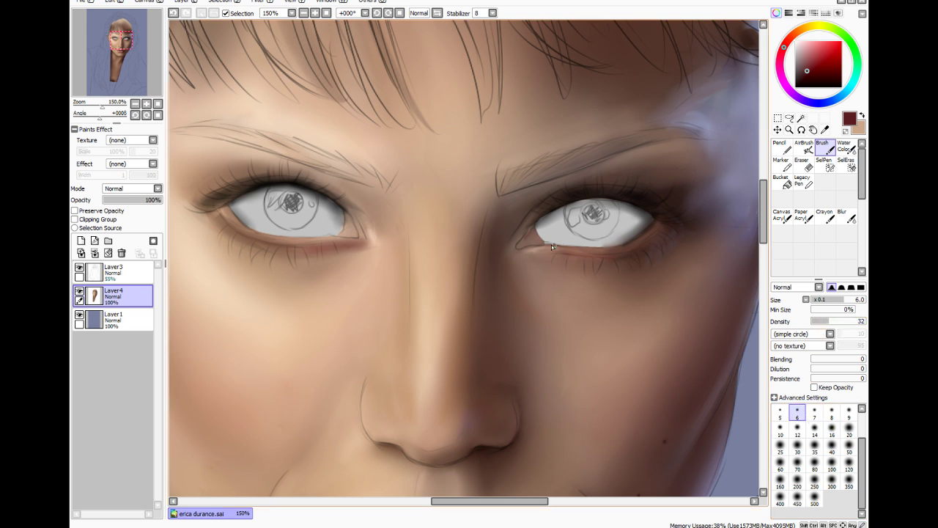
{"action": "left_click_drag", "start_coordinate": [532, 227], "coordinate": [525, 242]}
Deepen the inner corner of the right-hand eye in a darker red with the Brush at density 8, sizes 12 and 6
{"action": "left_click", "coordinate": [804, 75]}
{"action": "left_click", "coordinate": [815, 321]}
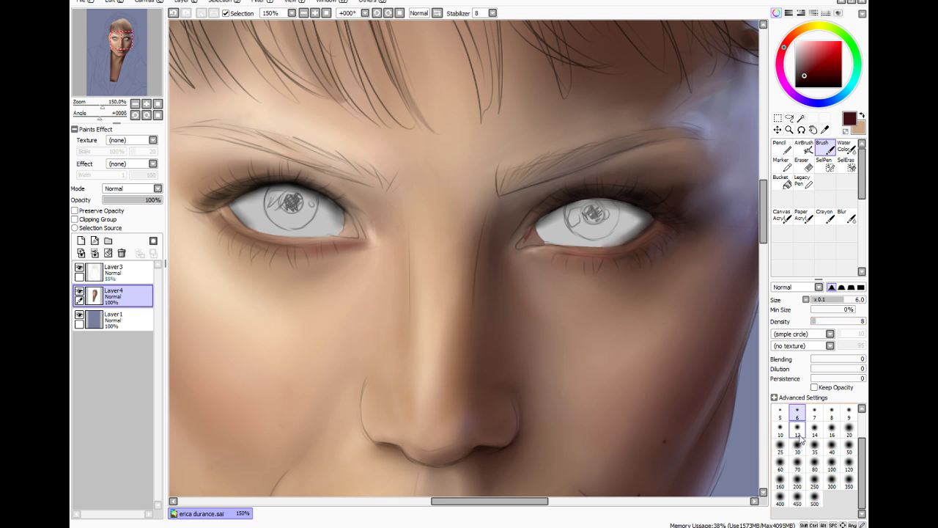
{"action": "left_click", "coordinate": [797, 430]}
{"action": "mouse_move", "coordinate": [533, 226]}
{"action": "left_mouse_down"}
{"action": "mouse_move", "coordinate": [520, 244]}
{"action": "mouse_move", "coordinate": [539, 243]}
{"action": "left_mouse_up"}
{"action": "left_click", "coordinate": [798, 413]}
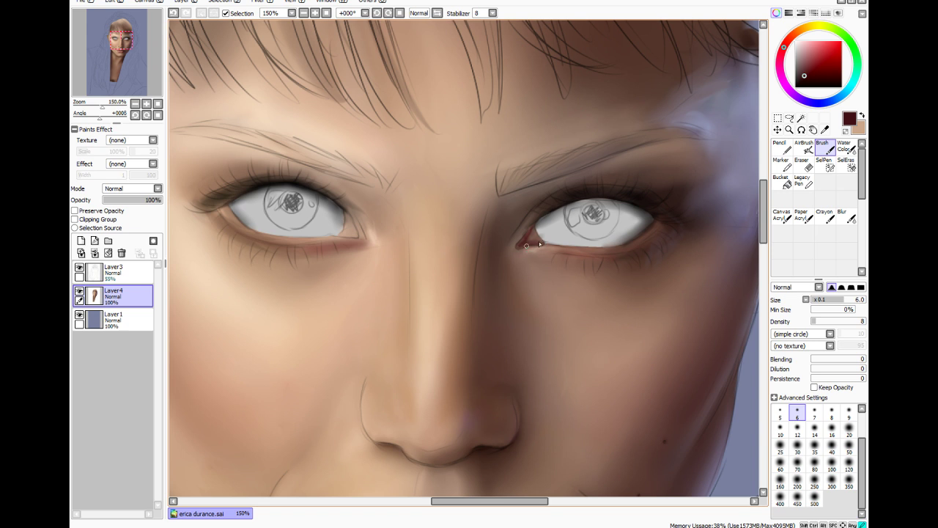
{"action": "left_click_drag", "start_coordinate": [536, 244], "coordinate": [536, 230]}
Tint the inner edge and lower rim of the right-hand eye's white in dark red at size 10, density 8
{"action": "left_click", "coordinate": [808, 70]}
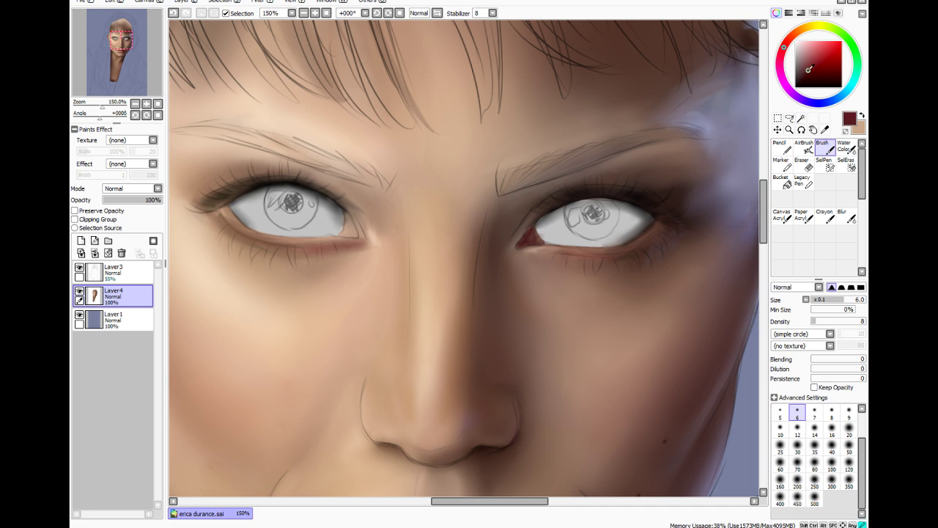
{"action": "left_click_drag", "start_coordinate": [843, 300], "coordinate": [868, 316]}
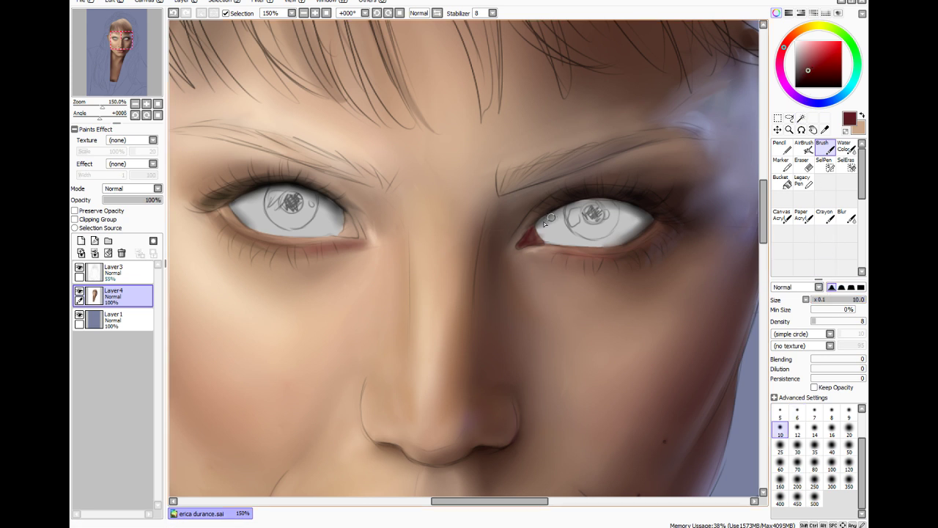
{"action": "mouse_move", "coordinate": [542, 218]}
{"action": "left_mouse_down"}
{"action": "mouse_move", "coordinate": [533, 239]}
{"action": "mouse_move", "coordinate": [603, 252]}
{"action": "left_mouse_up"}
Sample the brown of the right-hand eye's lower lid and touch up its rim with a size 10 Brush at density 34
{"action": "left_click", "coordinate": [825, 130]}
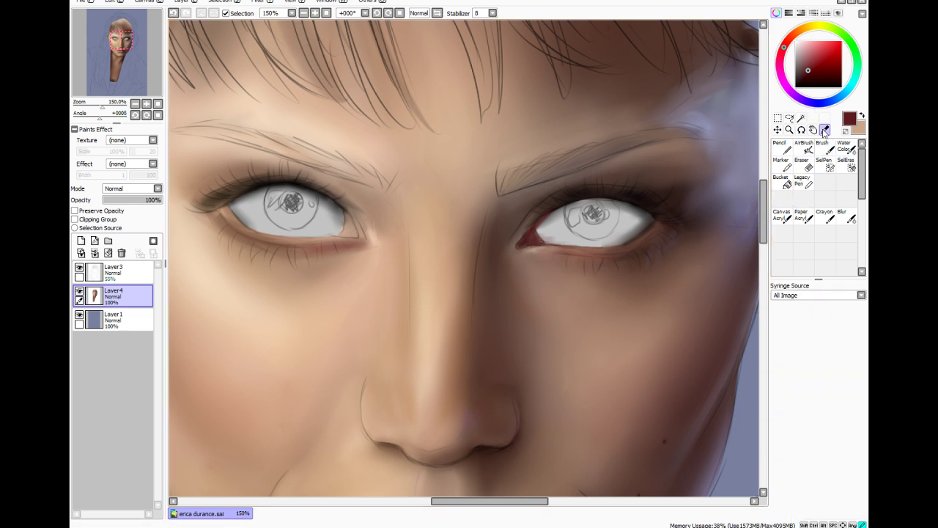
{"action": "left_click", "coordinate": [595, 242]}
{"action": "left_click", "coordinate": [824, 146]}
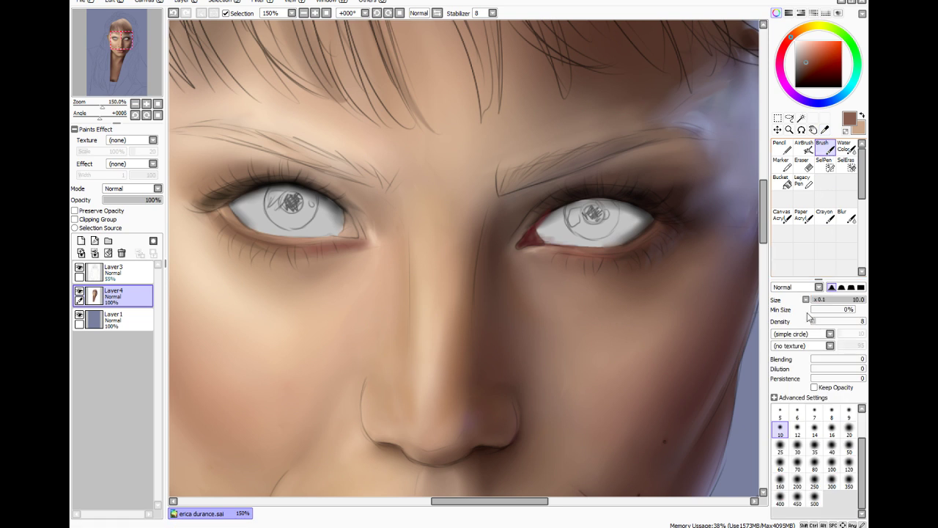
{"action": "left_click_drag", "start_coordinate": [811, 321], "coordinate": [830, 321]}
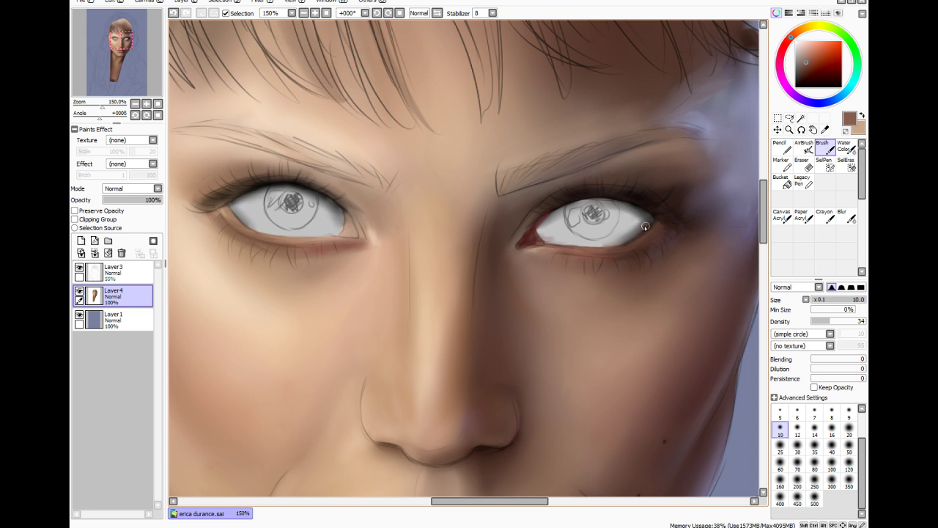
Shade the inner corner and adjoining white of the right-hand eye in black with a size 10 Brush at density 3
{"action": "left_click_drag", "start_coordinate": [799, 82], "coordinate": [779, 96]}
{"action": "left_click_drag", "start_coordinate": [824, 322], "coordinate": [821, 326]}
{"action": "key", "text": "ctrl+z"}
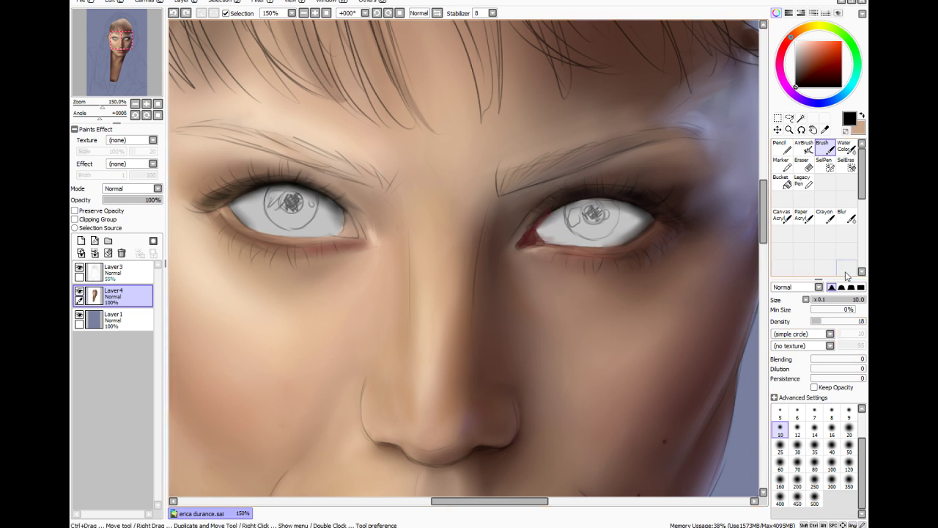
{"action": "left_click", "coordinate": [813, 323]}
{"action": "left_click_drag", "start_coordinate": [554, 208], "coordinate": [544, 218]}
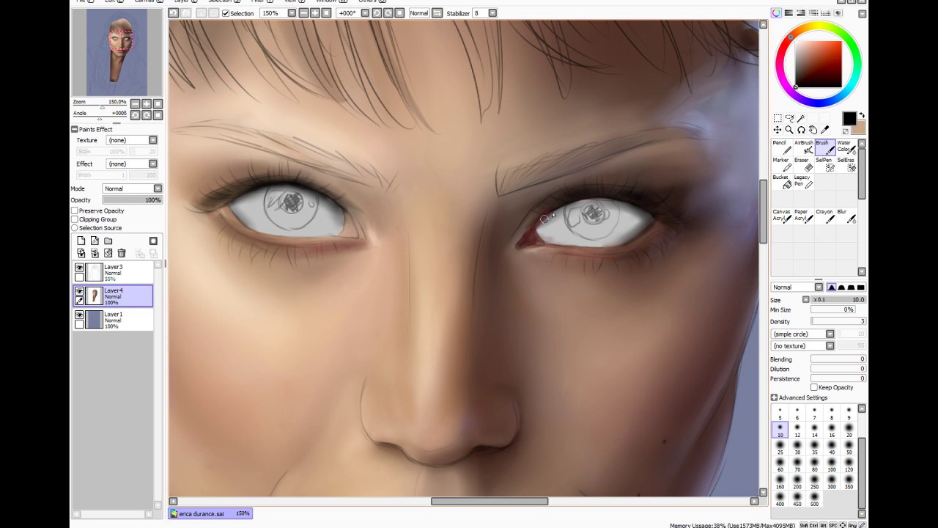
{"action": "left_click_drag", "start_coordinate": [521, 249], "coordinate": [522, 244]}
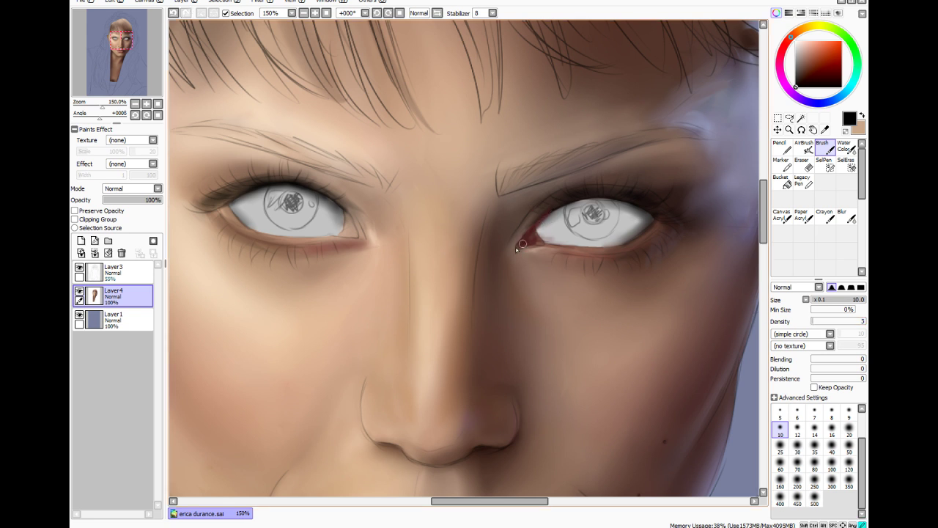
Darken the tip and lower edge of the right-hand eye's inner corner in black at size 6, density 17
{"action": "left_click", "coordinate": [821, 321]}
{"action": "left_click", "coordinate": [798, 413]}
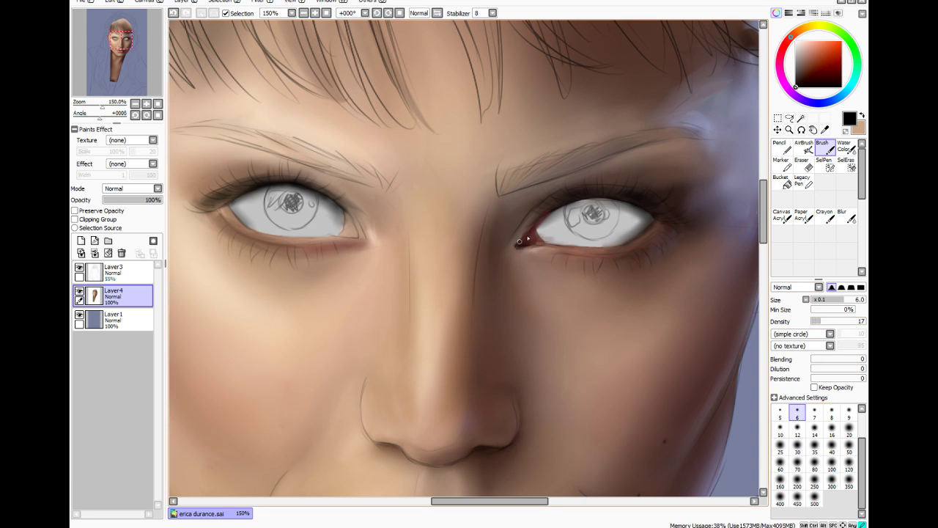
{"action": "left_click_drag", "start_coordinate": [519, 241], "coordinate": [538, 247]}
Try shading the inner edge of the right-hand eye's white in black at size 16, density 7
{"action": "left_click", "coordinate": [797, 429]}
{"action": "left_click", "coordinate": [815, 321]}
{"action": "left_click", "coordinate": [832, 429]}
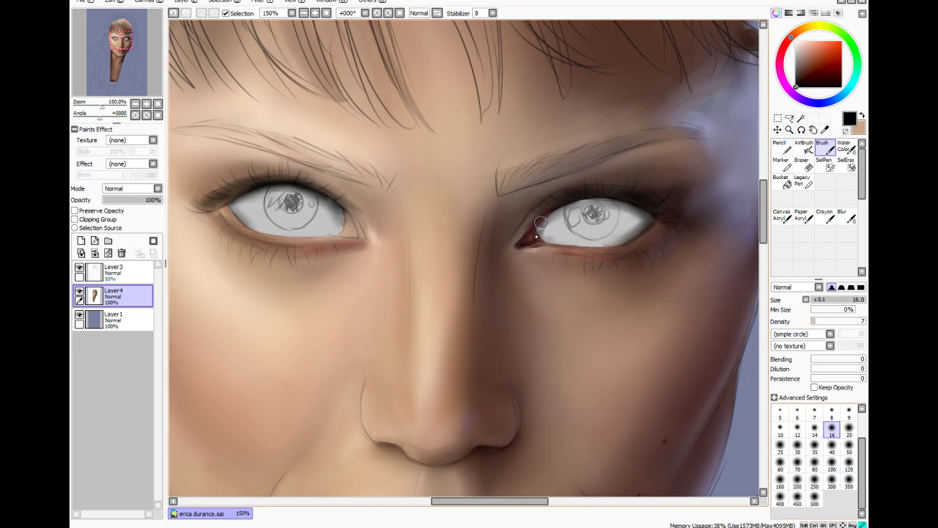
{"action": "left_click_drag", "start_coordinate": [541, 223], "coordinate": [542, 234]}
{"action": "key", "text": "ctrl+z"}
Soften the inner corner of the right-hand eye with the Blur tool at size 10, density 100
{"action": "left_click", "coordinate": [847, 217]}
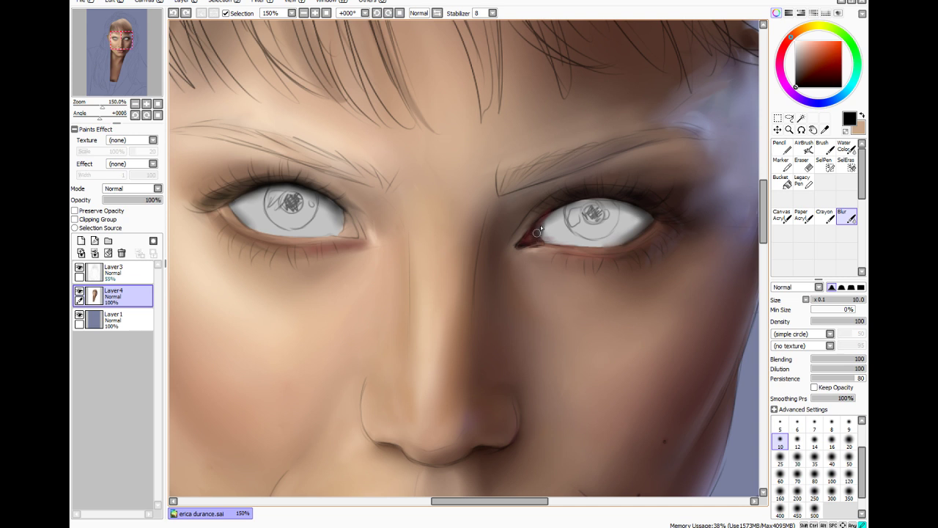
{"action": "mouse_move", "coordinate": [535, 236]}
{"action": "left_mouse_down"}
{"action": "mouse_move", "coordinate": [560, 215]}
{"action": "mouse_move", "coordinate": [535, 237]}
{"action": "left_mouse_up"}
{"action": "left_click_drag", "start_coordinate": [524, 238], "coordinate": [530, 234]}
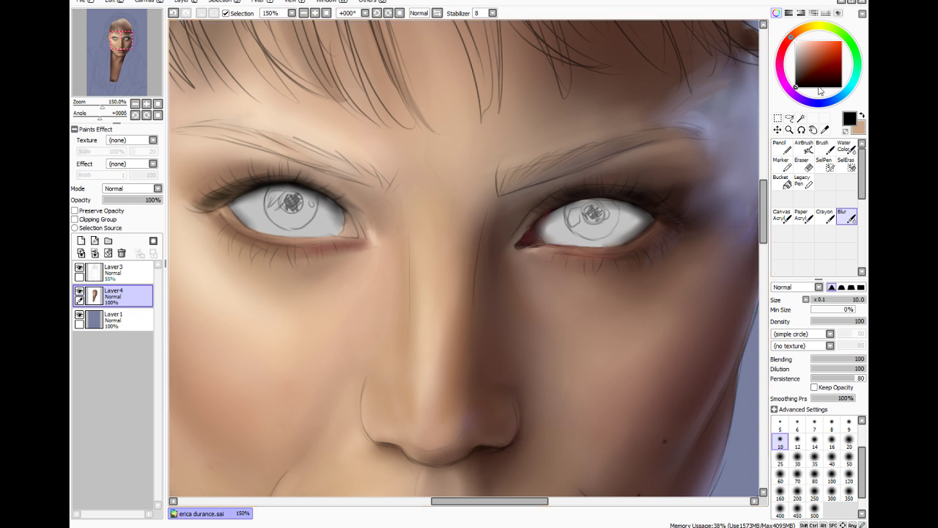
Add light red accents to the right-hand eye's inner corner with a size 4.3 Brush at density 7
{"action": "left_click_drag", "start_coordinate": [795, 38], "coordinate": [786, 46]}
{"action": "left_click", "coordinate": [813, 56]}
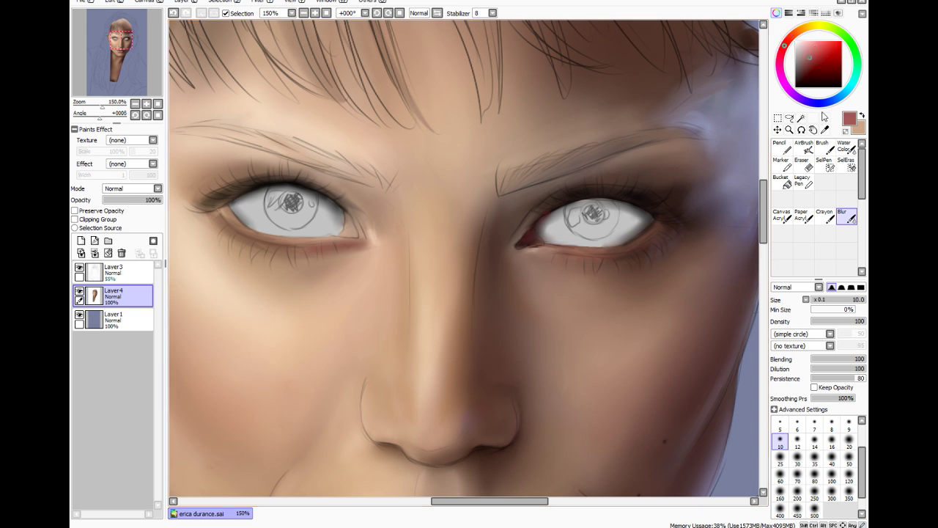
{"action": "left_click", "coordinate": [824, 217]}
{"action": "left_click_drag", "start_coordinate": [818, 300], "coordinate": [820, 301]}
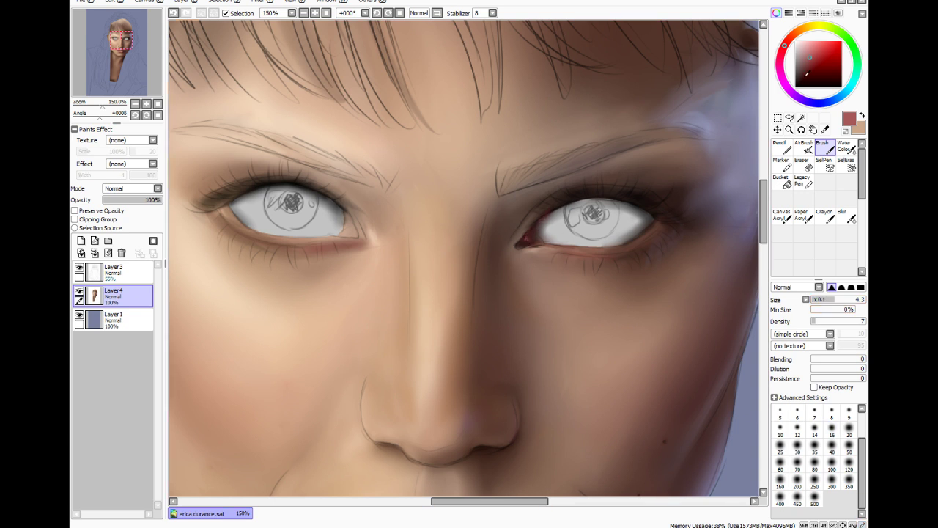
{"action": "left_click", "coordinate": [804, 50]}
Darken the right-hand eye's inner corner at size 7.9 and its lid edges at size 14 in black, density 7
{"action": "left_click", "coordinate": [797, 87]}
{"action": "left_click_drag", "start_coordinate": [832, 300], "coordinate": [854, 305]}
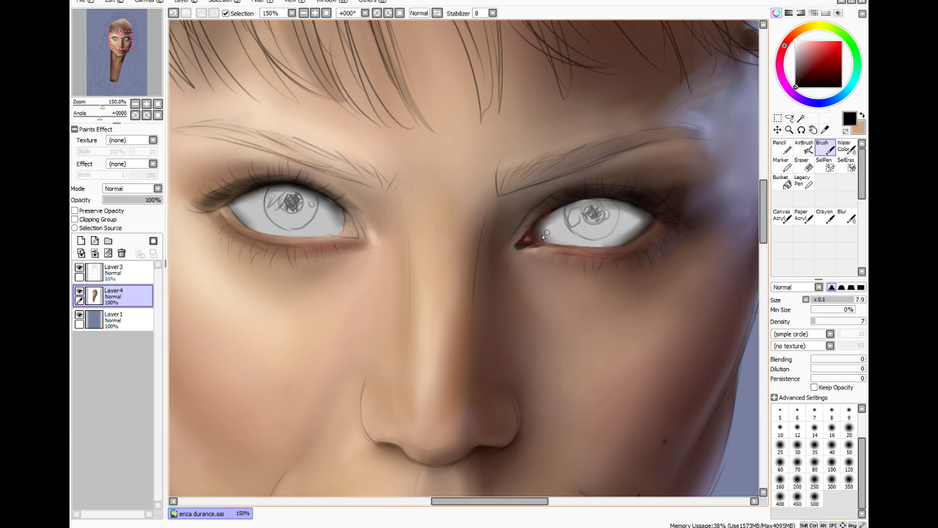
{"action": "left_click_drag", "start_coordinate": [519, 247], "coordinate": [523, 242]}
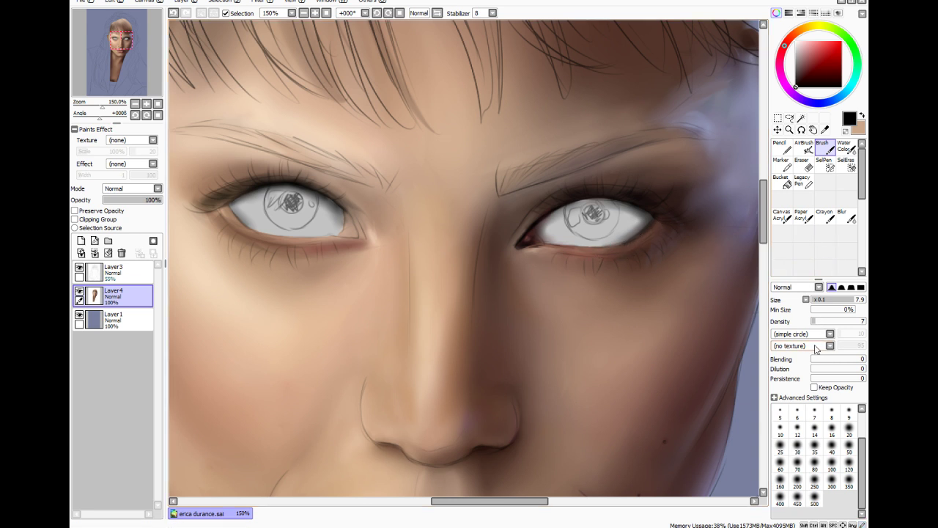
{"action": "left_click", "coordinate": [797, 433]}
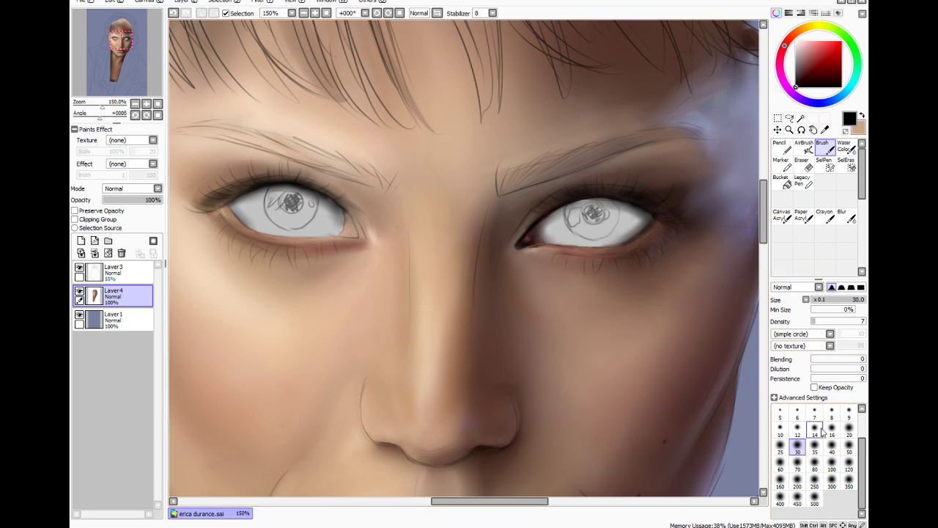
{"action": "left_click", "coordinate": [814, 431]}
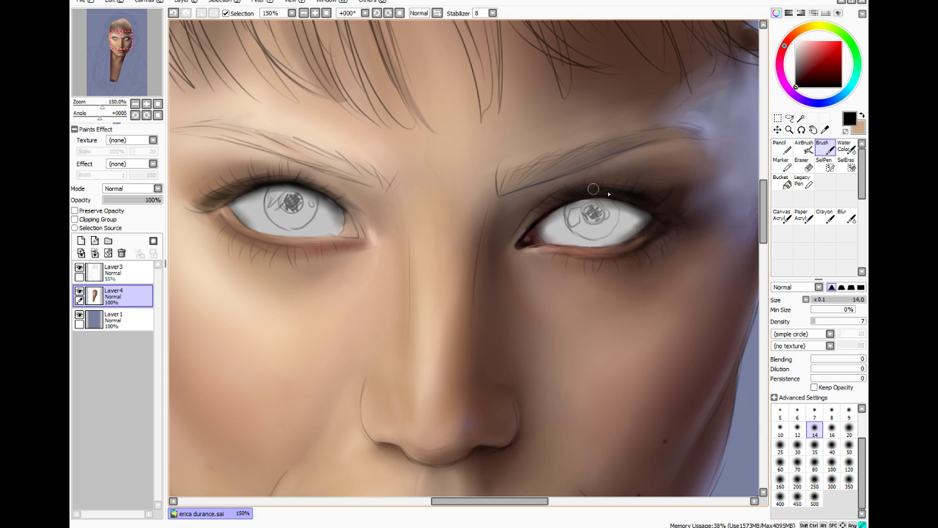
Paint the upper lash line of the right-hand eye in black at size 7, density 57, and refine it at density 9
{"action": "left_click", "coordinate": [814, 412]}
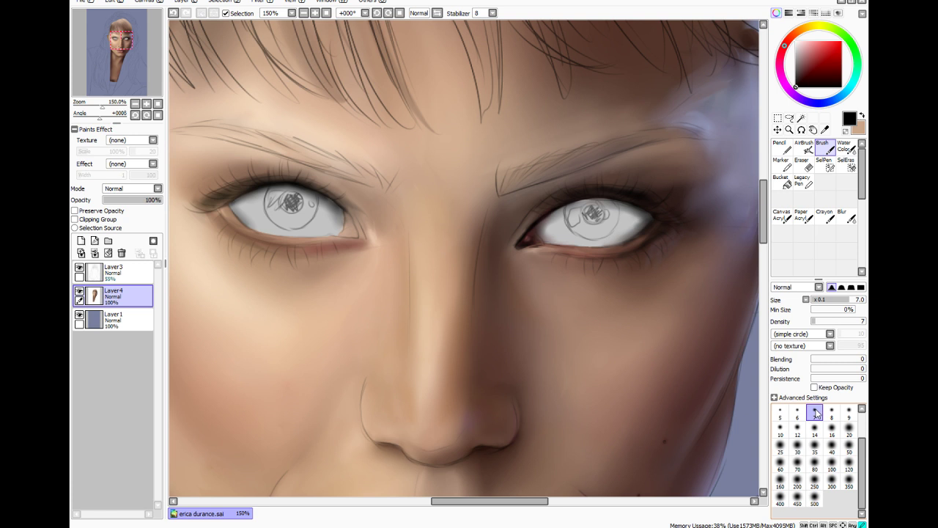
{"action": "left_click", "coordinate": [841, 321]}
{"action": "mouse_move", "coordinate": [607, 190]}
{"action": "left_mouse_down"}
{"action": "mouse_move", "coordinate": [639, 191]}
{"action": "mouse_move", "coordinate": [603, 184]}
{"action": "mouse_move", "coordinate": [634, 188]}
{"action": "mouse_move", "coordinate": [596, 188]}
{"action": "left_mouse_up"}
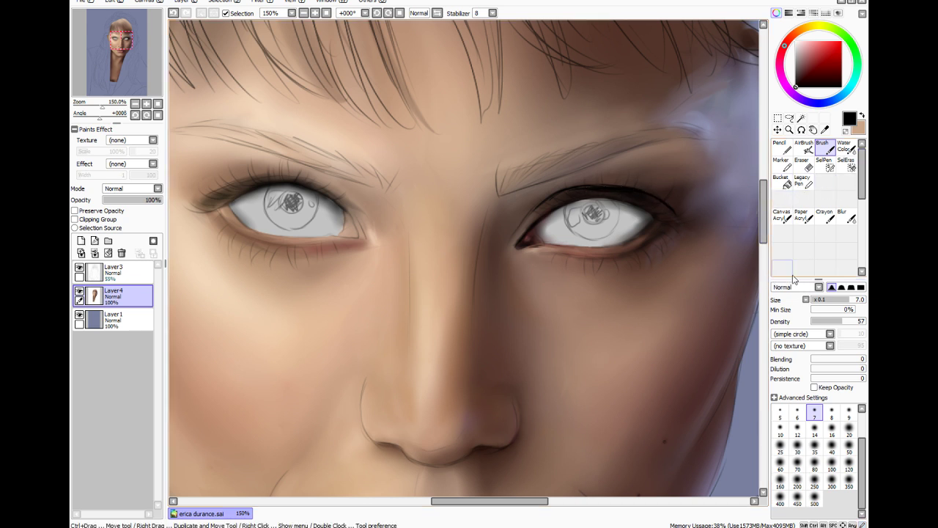
{"action": "left_click_drag", "start_coordinate": [823, 321], "coordinate": [816, 321]}
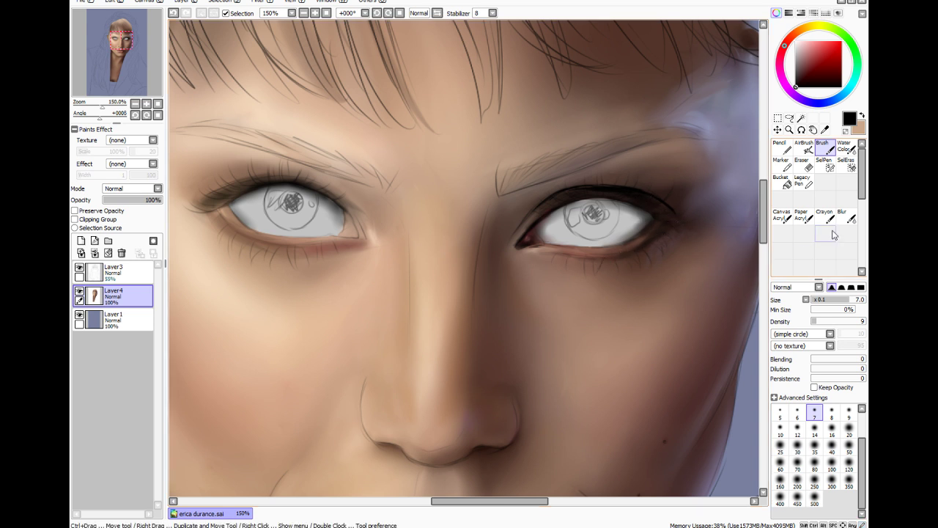
Lighten a brown sampled from the right-hand eye's lower lid and paint the lower rim at size 4.9, density 26
{"action": "left_click", "coordinate": [825, 129]}
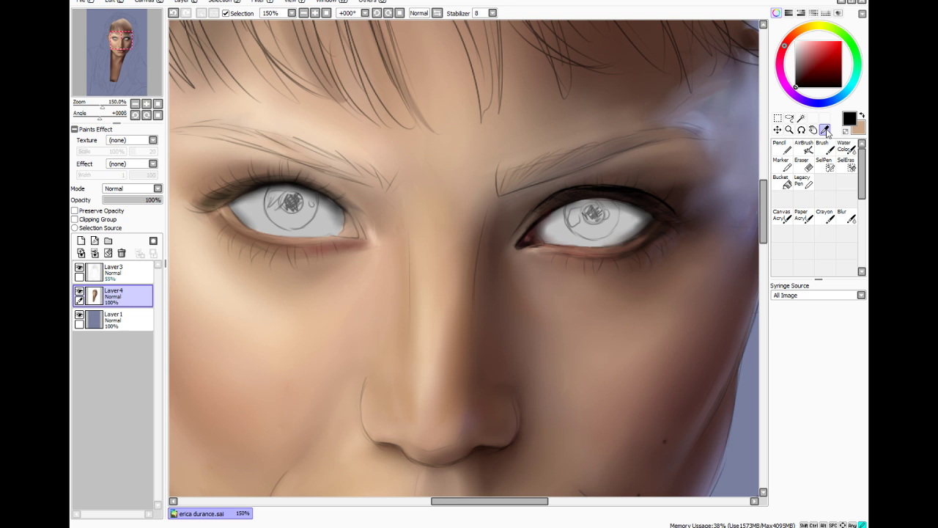
{"action": "left_click", "coordinate": [591, 247]}
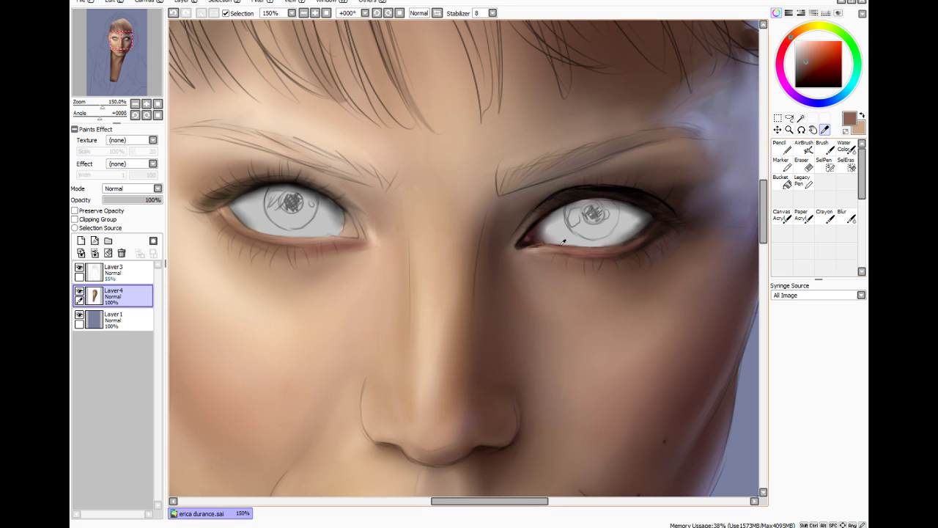
{"action": "left_click", "coordinate": [810, 54]}
{"action": "left_click", "coordinate": [824, 146]}
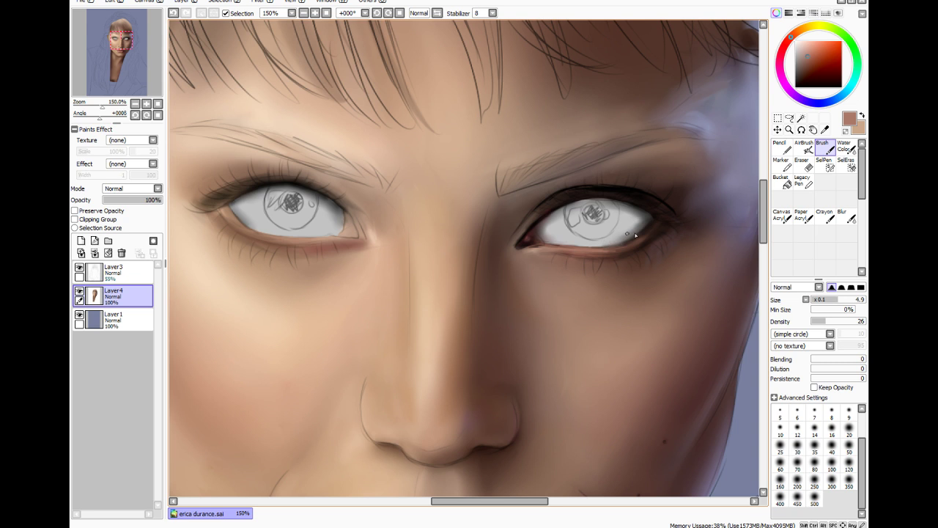
Darken the right-hand eye's lower lid in a sampled dark brown at size 7.8, density 26, and soften it with the size 10 Blur tool
{"action": "left_click", "coordinate": [825, 130]}
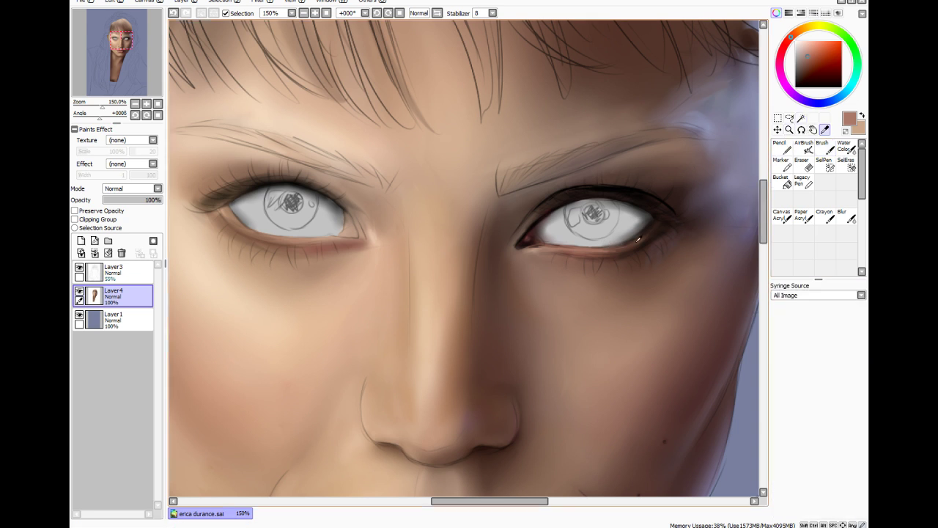
{"action": "left_click", "coordinate": [643, 244]}
{"action": "left_click", "coordinate": [822, 146]}
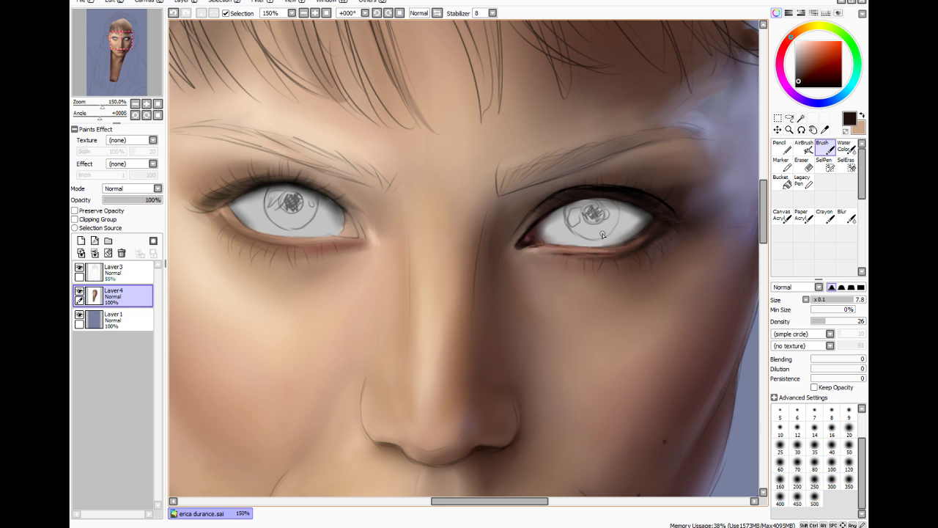
{"action": "key", "text": "ctrl+z"}
{"action": "key", "text": "ctrl+z"}
{"action": "mouse_move", "coordinate": [605, 254]}
{"action": "left_mouse_down"}
{"action": "mouse_move", "coordinate": [618, 254]}
{"action": "mouse_move", "coordinate": [598, 255]}
{"action": "left_mouse_up"}
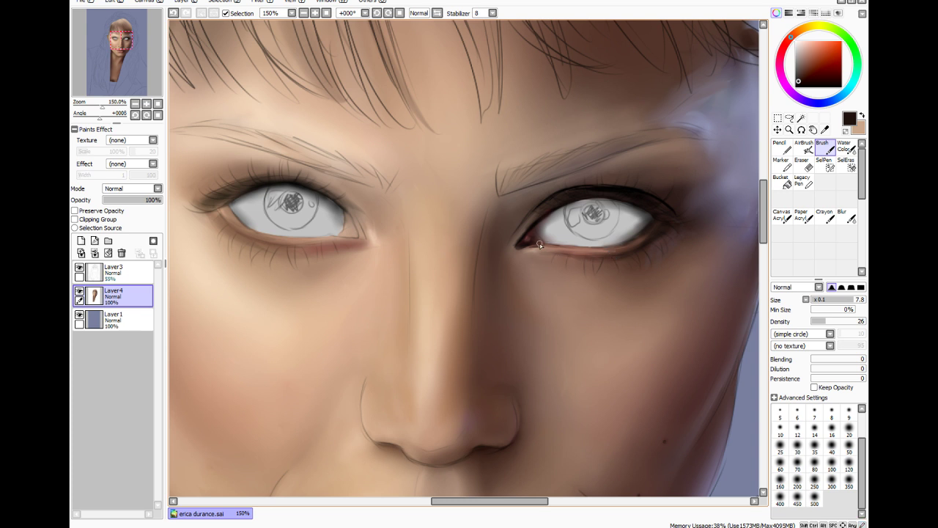
{"action": "left_click", "coordinate": [844, 215]}
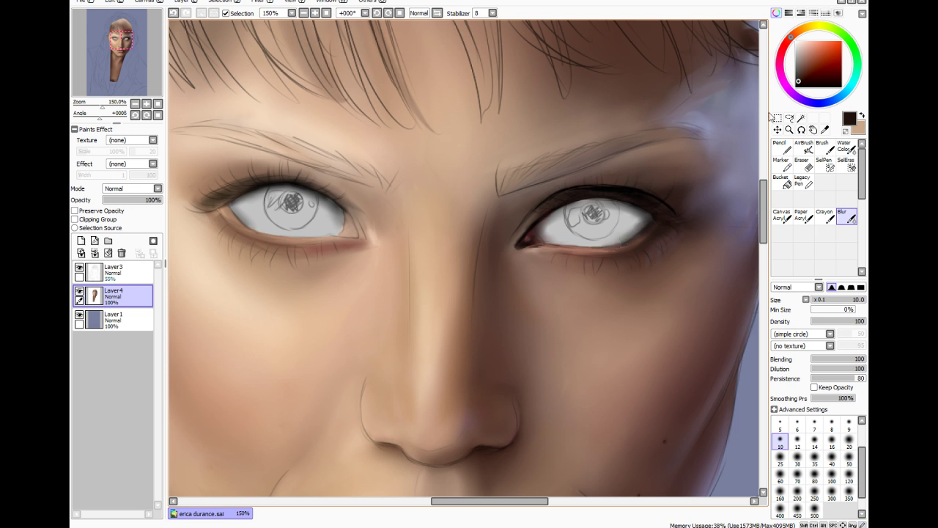
Shade the edges of the right-hand eyeball in black with the Brush at size 30, using density 12 and a softer density 5
{"action": "left_click", "coordinate": [796, 87]}
{"action": "left_click", "coordinate": [824, 151]}
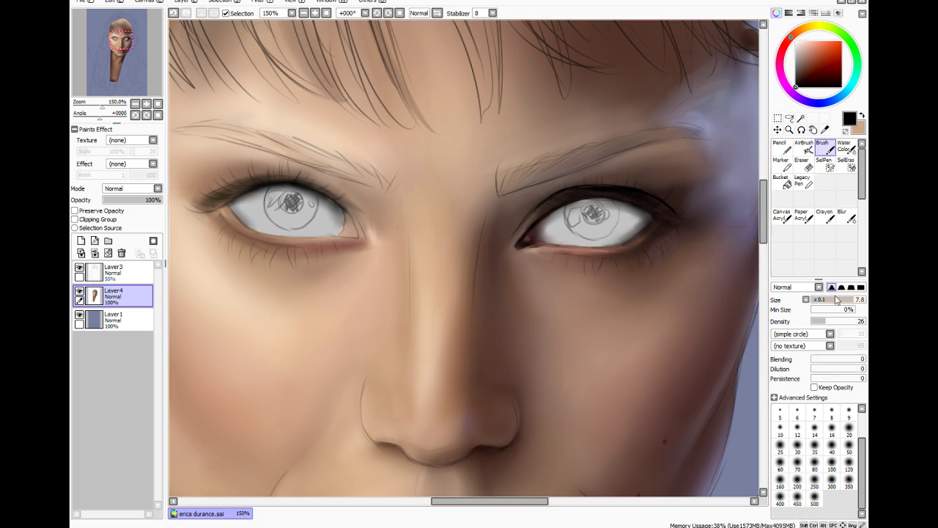
{"action": "left_click", "coordinate": [797, 430]}
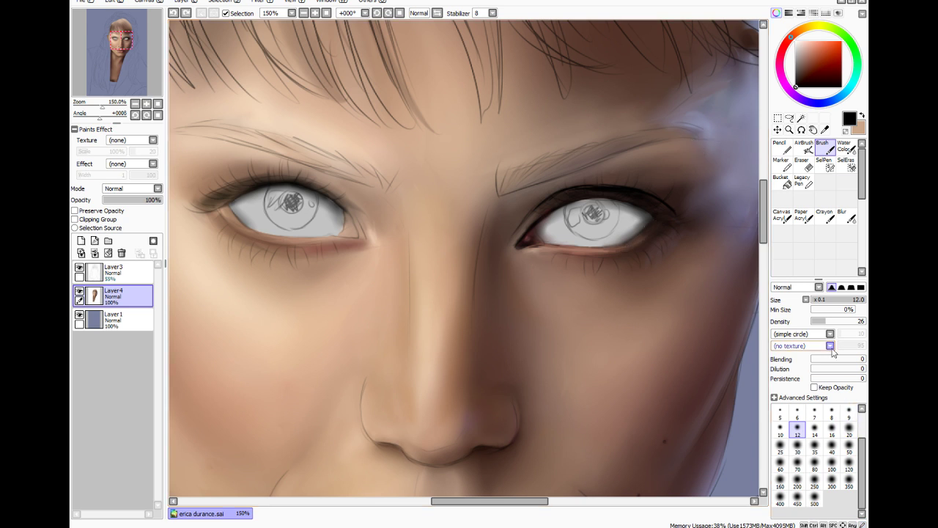
{"action": "left_click", "coordinate": [819, 321]}
{"action": "left_click", "coordinate": [798, 447]}
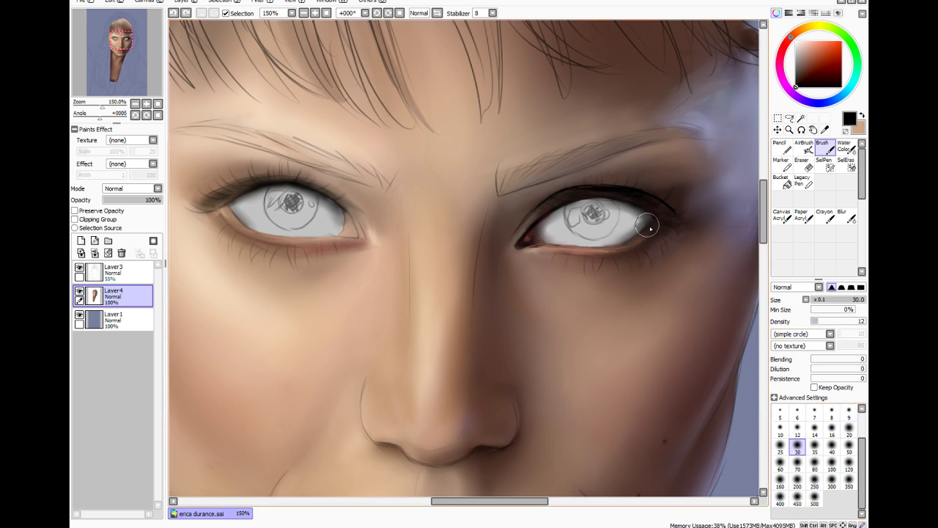
{"action": "mouse_move", "coordinate": [614, 242]}
{"action": "left_mouse_down"}
{"action": "mouse_move", "coordinate": [651, 215]}
{"action": "mouse_move", "coordinate": [644, 217]}
{"action": "left_mouse_up"}
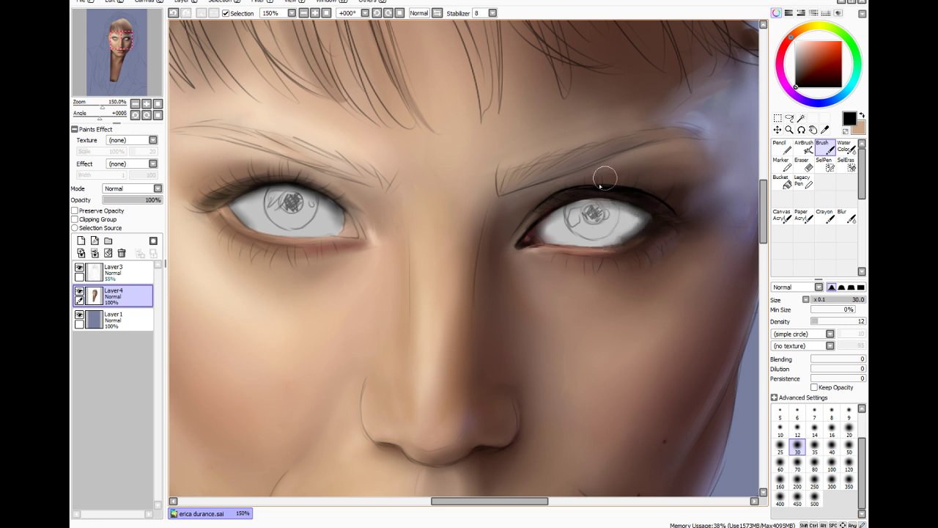
{"action": "left_click", "coordinate": [813, 322]}
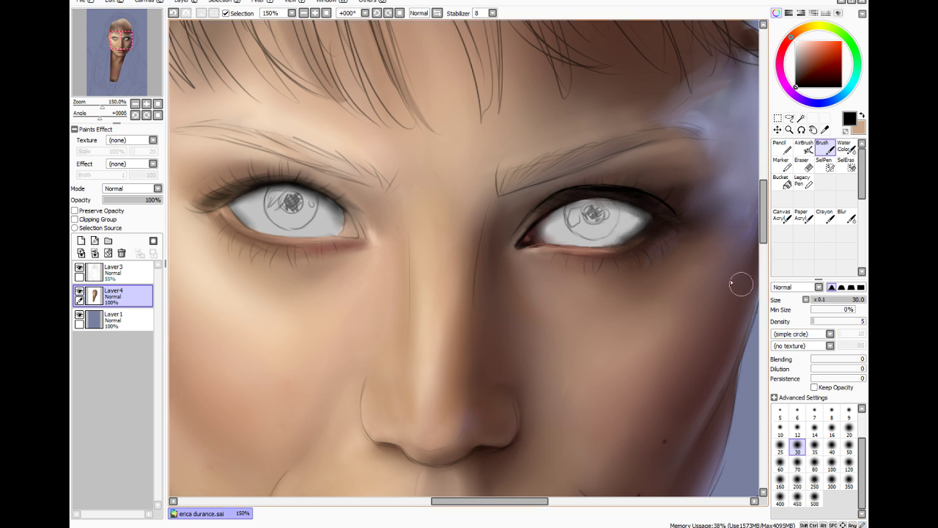
{"action": "left_click_drag", "start_coordinate": [615, 233], "coordinate": [634, 215]}
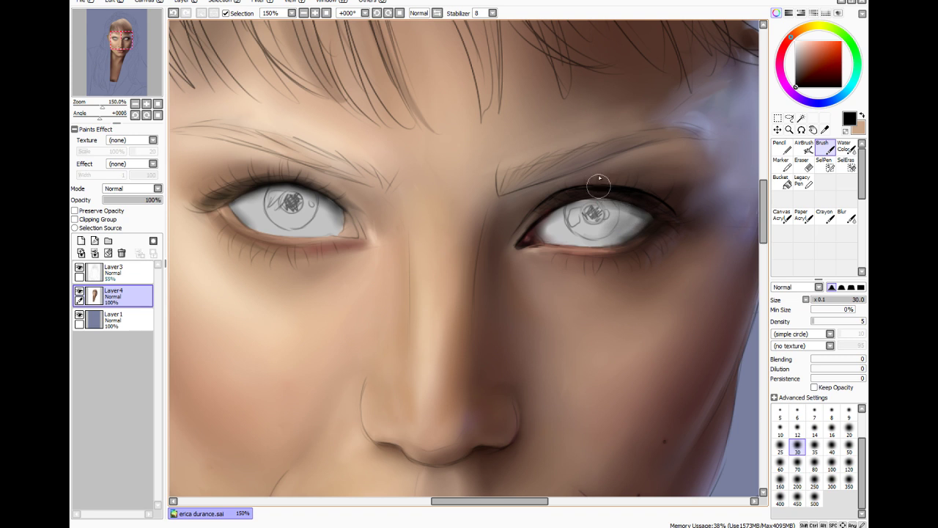
{"action": "mouse_move", "coordinate": [542, 228]}
{"action": "left_mouse_down"}
{"action": "mouse_move", "coordinate": [572, 213]}
{"action": "mouse_move", "coordinate": [563, 219]}
{"action": "left_mouse_up"}
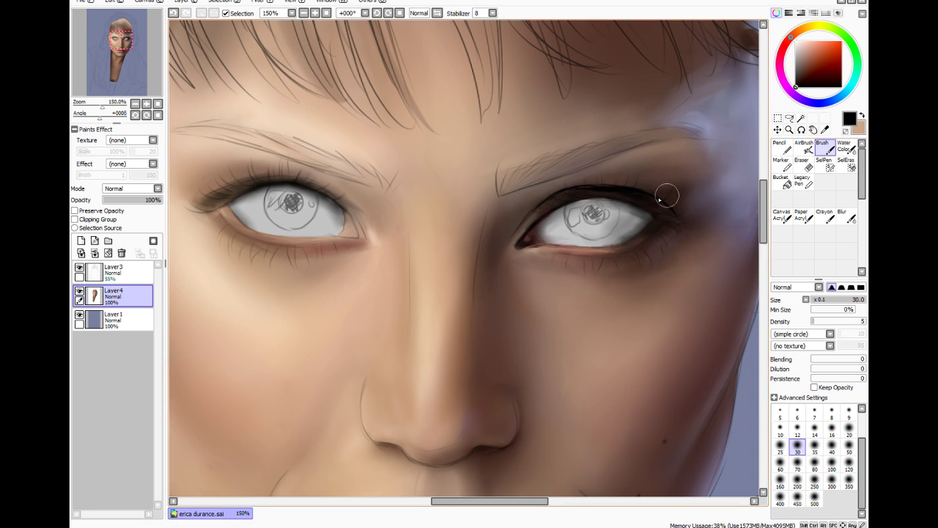
Blend the shading on the right-hand eyeball with the Blur tool at sizes 10 and 14
{"action": "left_click", "coordinate": [814, 412]}
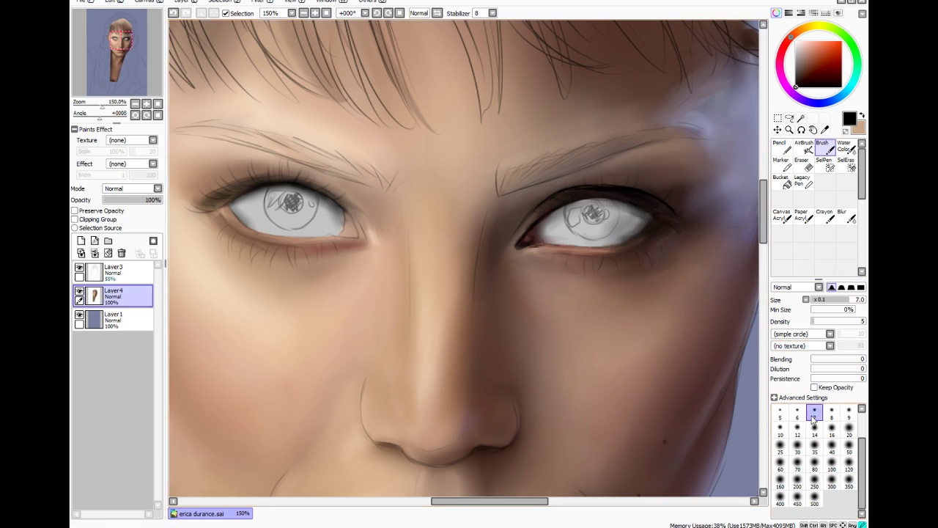
{"action": "left_click", "coordinate": [845, 218]}
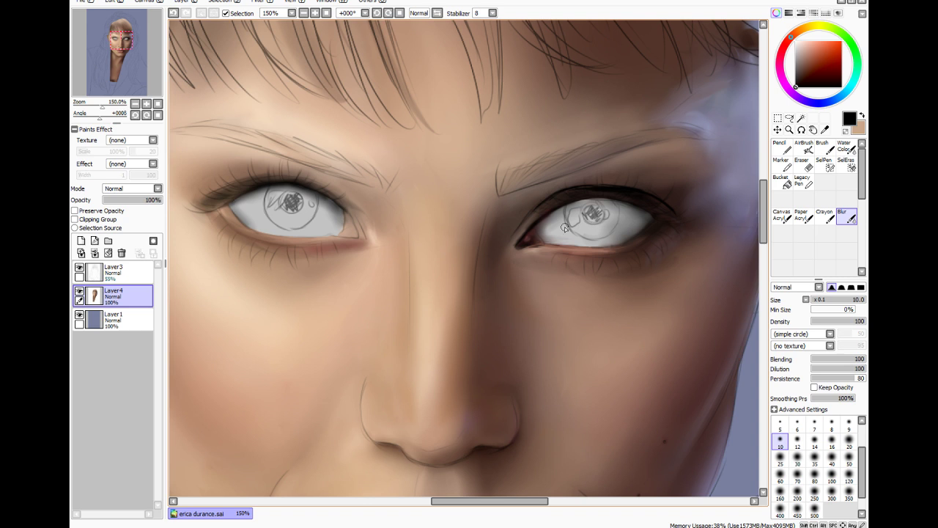
{"action": "key", "text": "bracketright"}
{"action": "key", "text": "bracketright"}
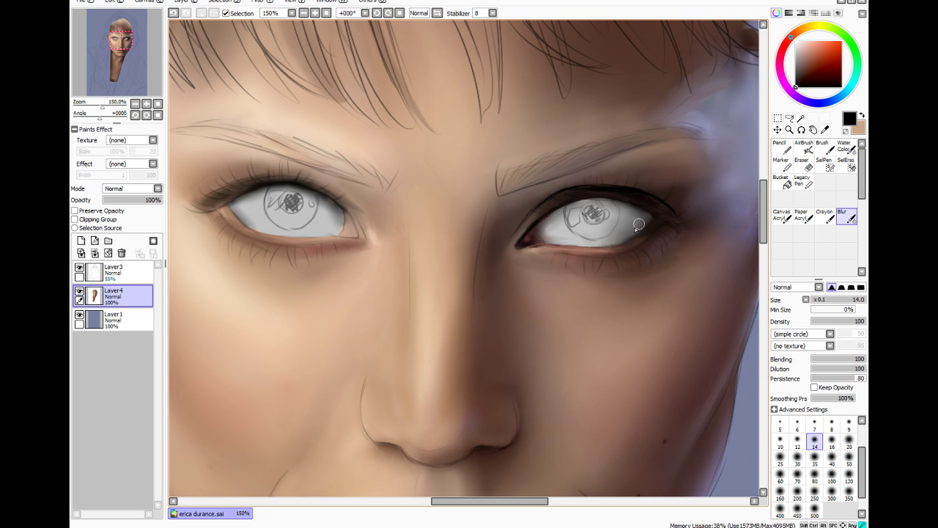
Check the eyes with the Layer3 sketch temporarily hidden, and refine the right-hand eye's inner corner with Blur at size 2.6
{"action": "key", "text": "b"}
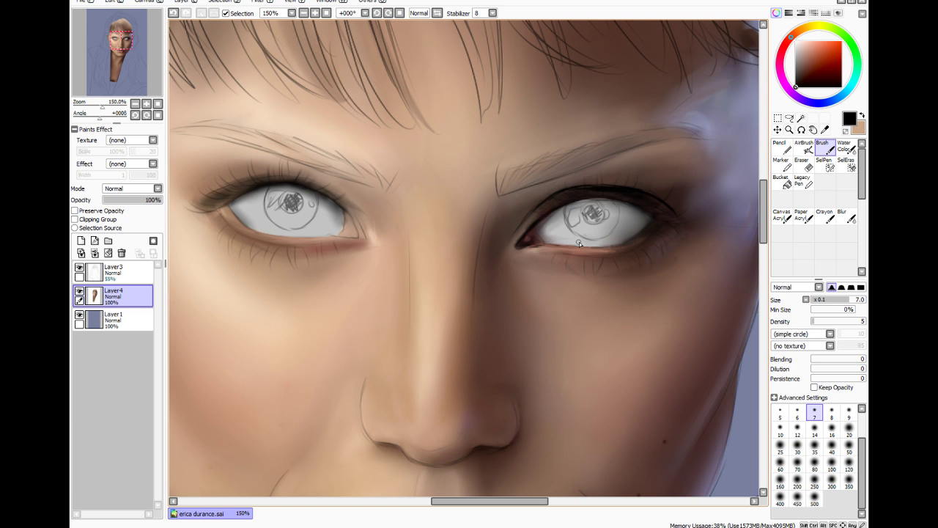
{"action": "left_click", "coordinate": [80, 268]}
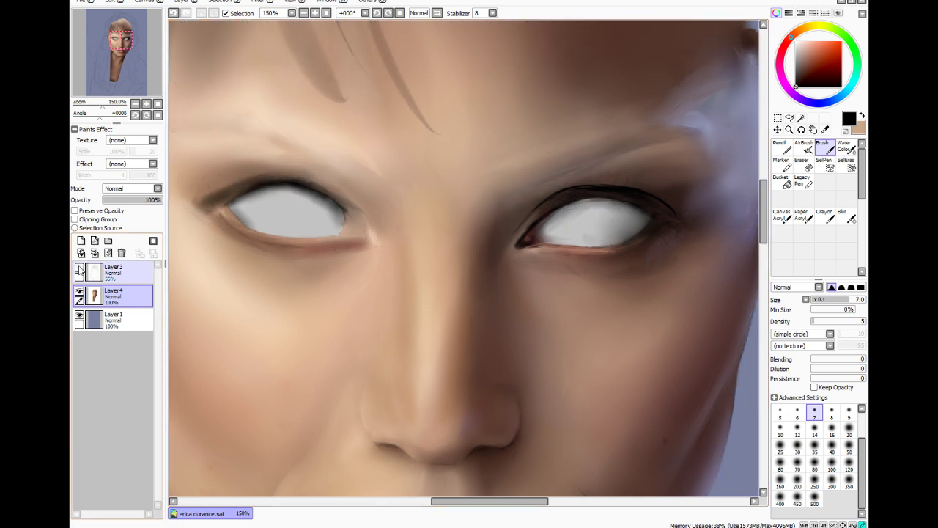
{"action": "left_click", "coordinate": [80, 268]}
{"action": "left_click", "coordinate": [847, 216]}
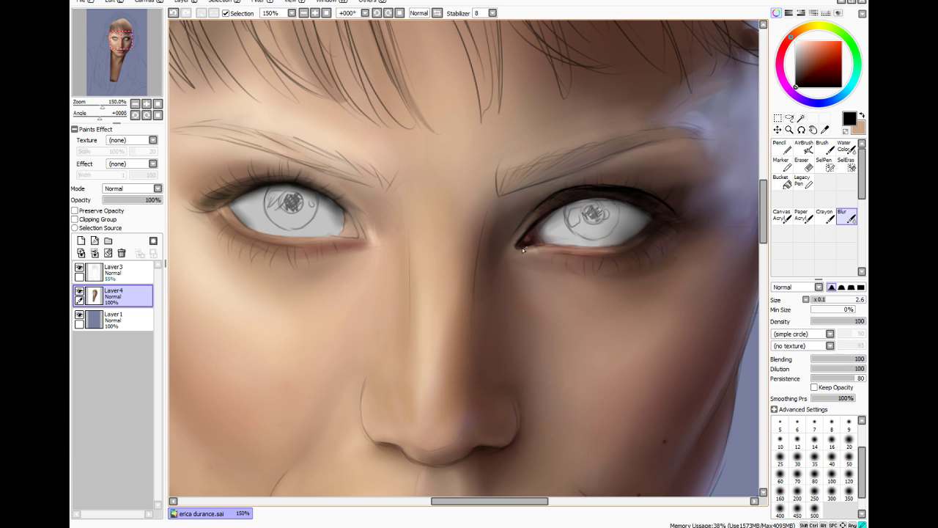
{"action": "key", "text": "ctrl"}
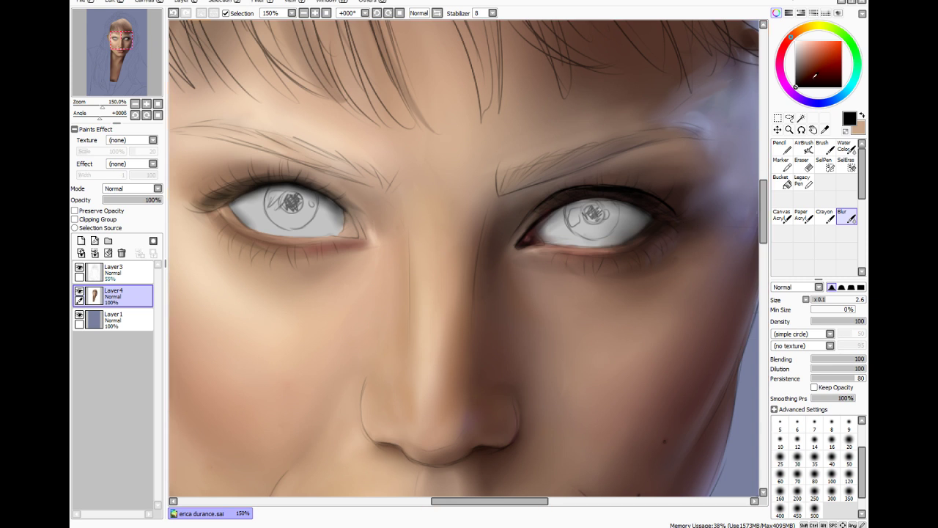
Tint the right-hand eye's lower lid in dark red at sizes 10 and 14, density 5, and touch it up in brown sampled from its rim
{"action": "left_click", "coordinate": [825, 130]}
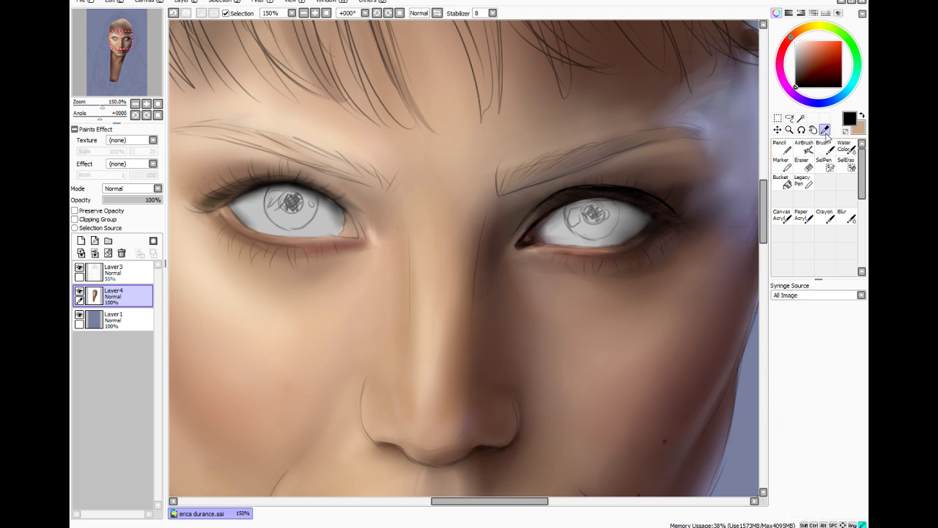
{"action": "left_click", "coordinate": [647, 240]}
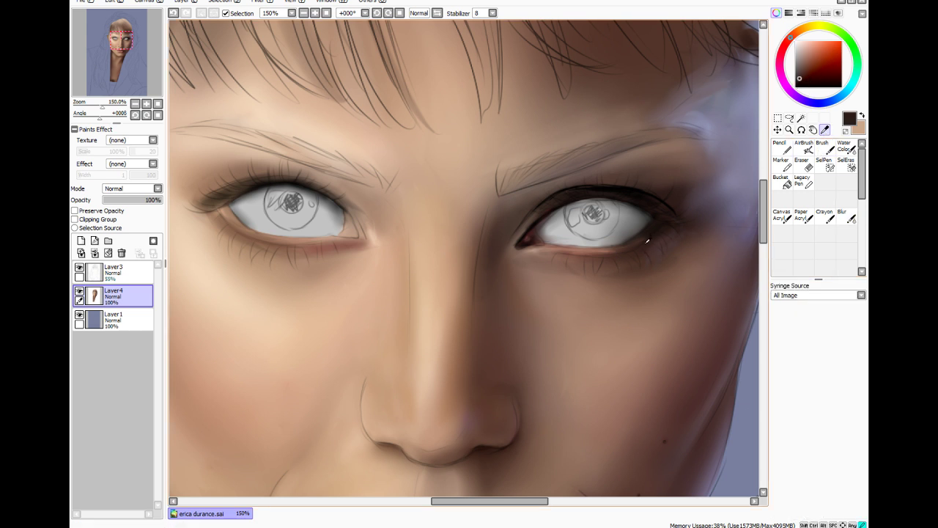
{"action": "left_click", "coordinate": [785, 45]}
{"action": "left_click", "coordinate": [804, 77]}
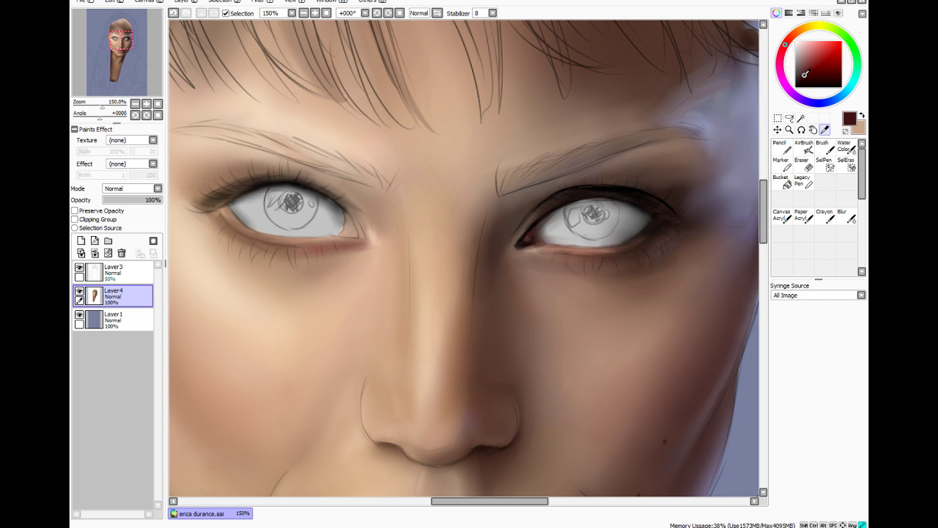
{"action": "left_click", "coordinate": [822, 146]}
{"action": "left_click", "coordinate": [780, 430]}
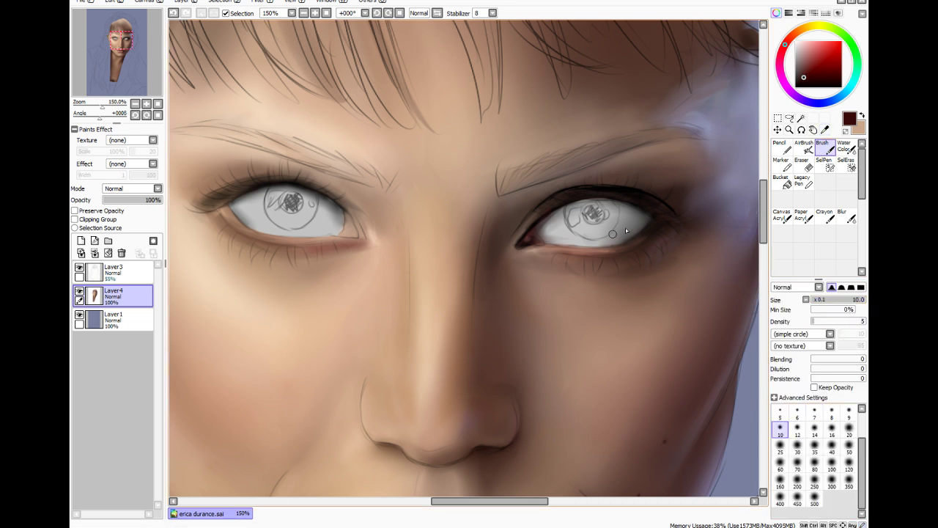
{"action": "left_click", "coordinate": [814, 430]}
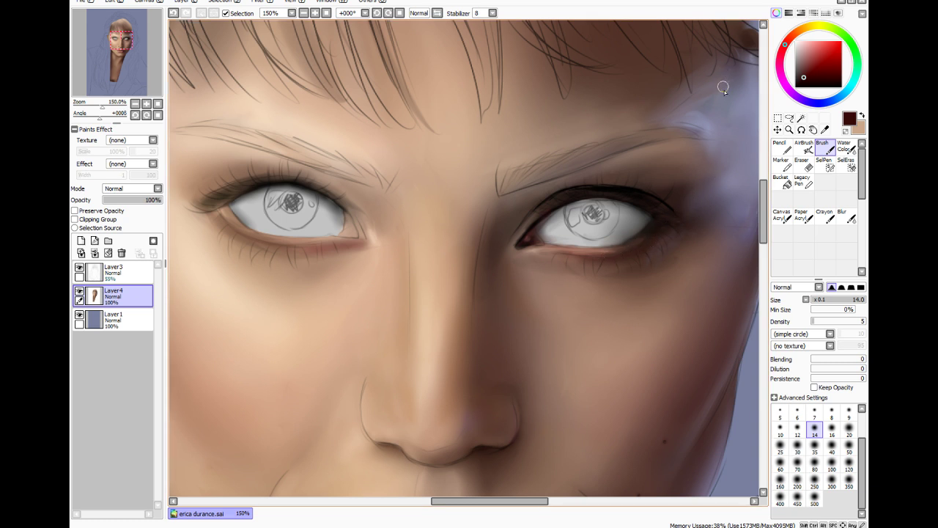
{"action": "left_click", "coordinate": [824, 130]}
{"action": "left_click", "coordinate": [599, 247]}
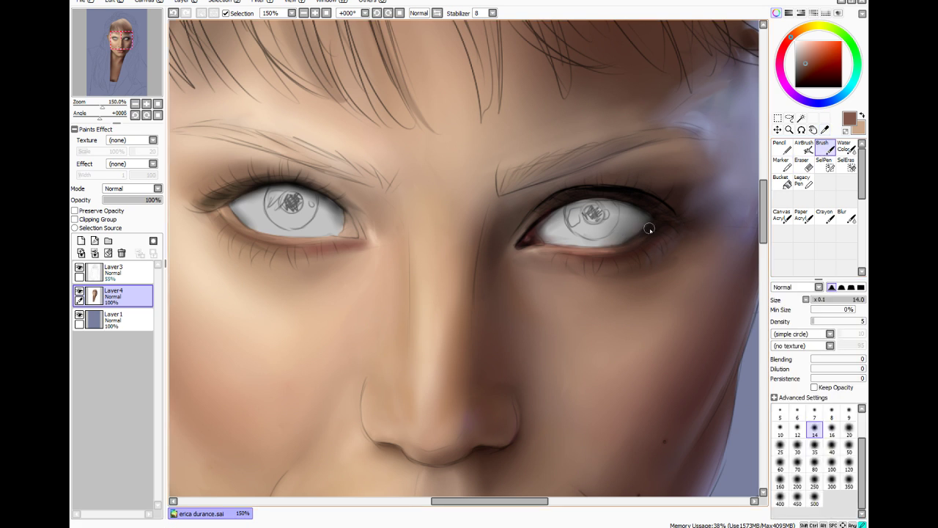
Deepen the right-hand eye's upper lid and eyeball shadow in black at size 35, density 5, and tint the outer corner in muted blue-violet
{"action": "left_click", "coordinate": [825, 130]}
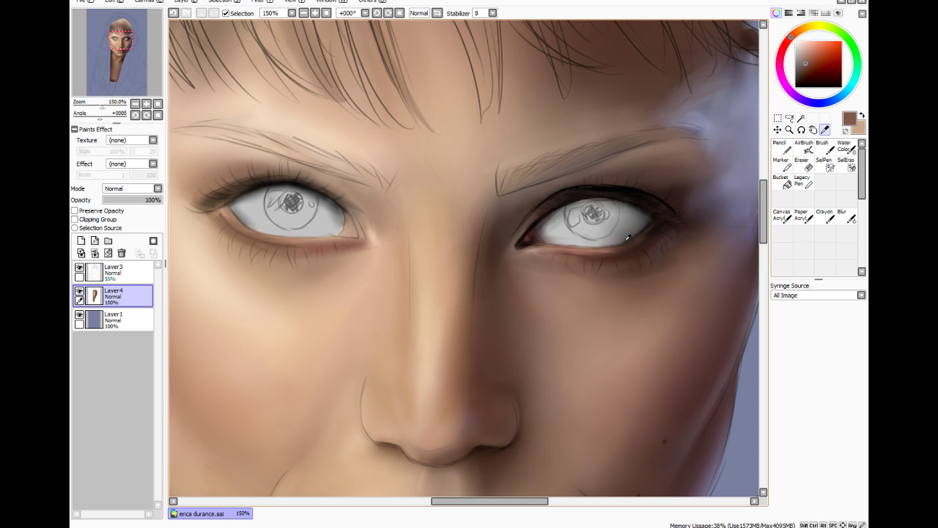
{"action": "left_click", "coordinate": [645, 239]}
{"action": "left_click", "coordinate": [655, 212]}
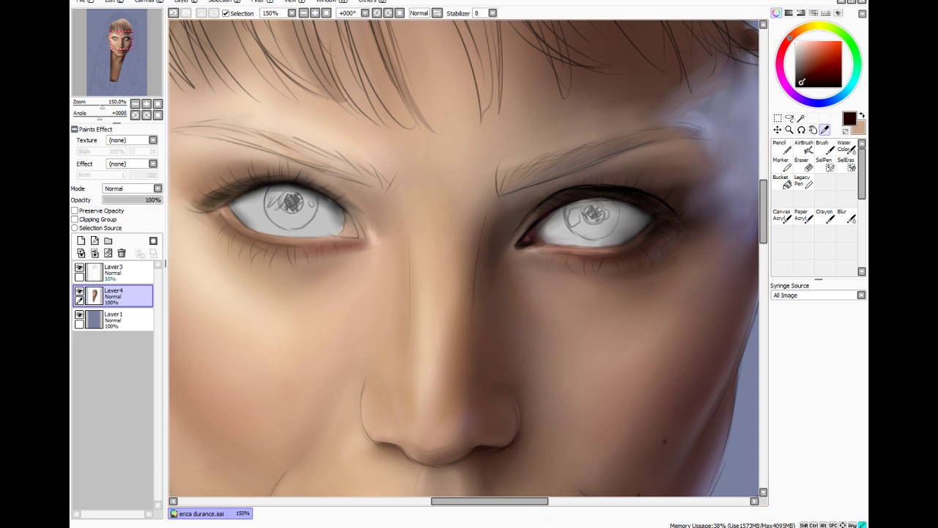
{"action": "left_click", "coordinate": [825, 148]}
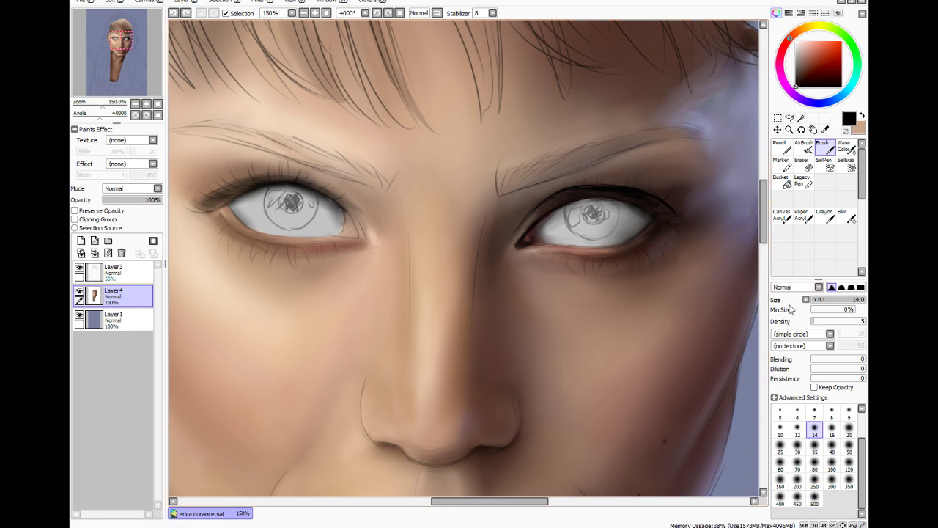
{"action": "left_click", "coordinate": [815, 445]}
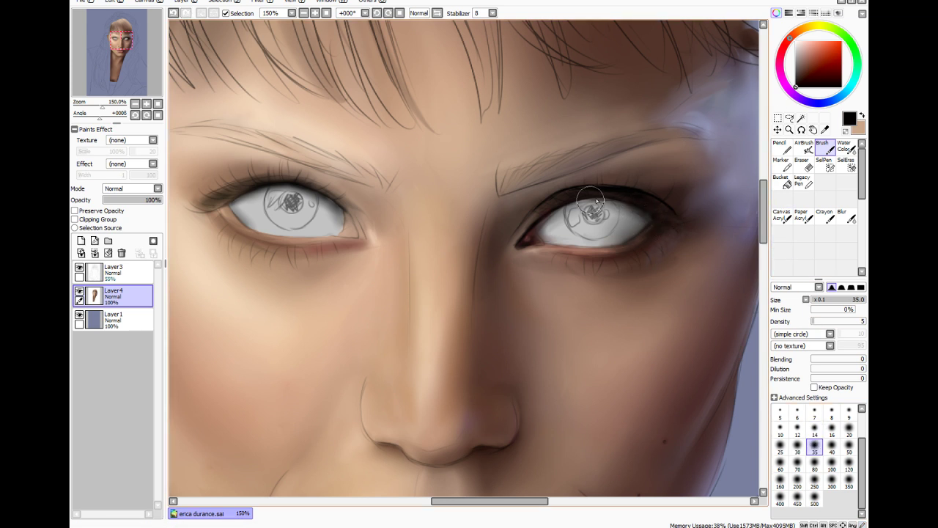
{"action": "left_click_drag", "start_coordinate": [640, 208], "coordinate": [643, 218]}
{"action": "left_click_drag", "start_coordinate": [563, 213], "coordinate": [596, 198]}
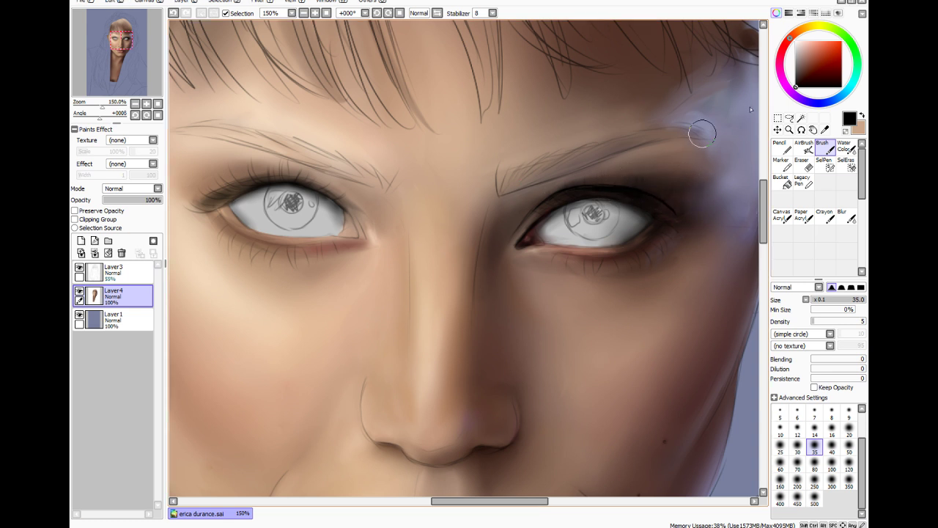
{"action": "left_click", "coordinate": [813, 102]}
{"action": "left_click_drag", "start_coordinate": [820, 51], "coordinate": [808, 63]}
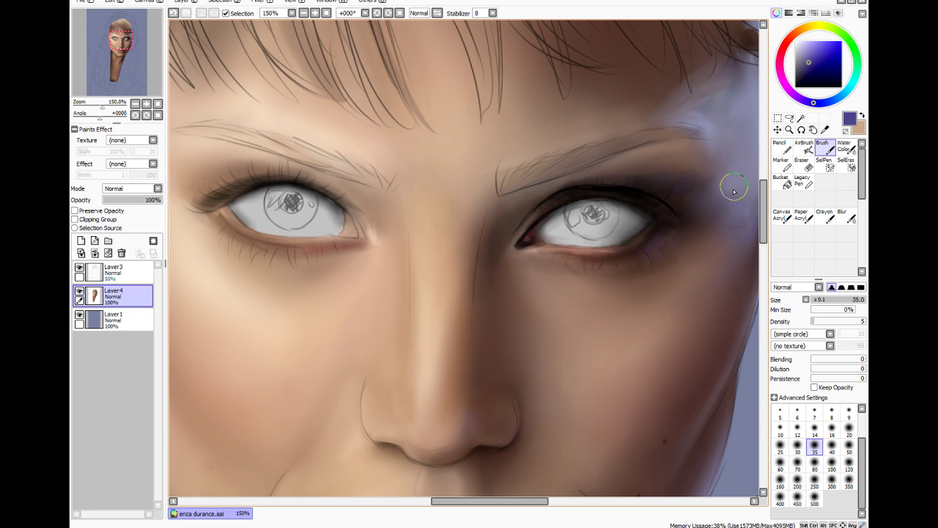
Darken the right-hand eye's lower lid in a sampled dark brown at size 6.3, density 18, and soften it with the size 10 Blur tool
{"action": "left_click", "coordinate": [825, 130]}
{"action": "left_click", "coordinate": [641, 244]}
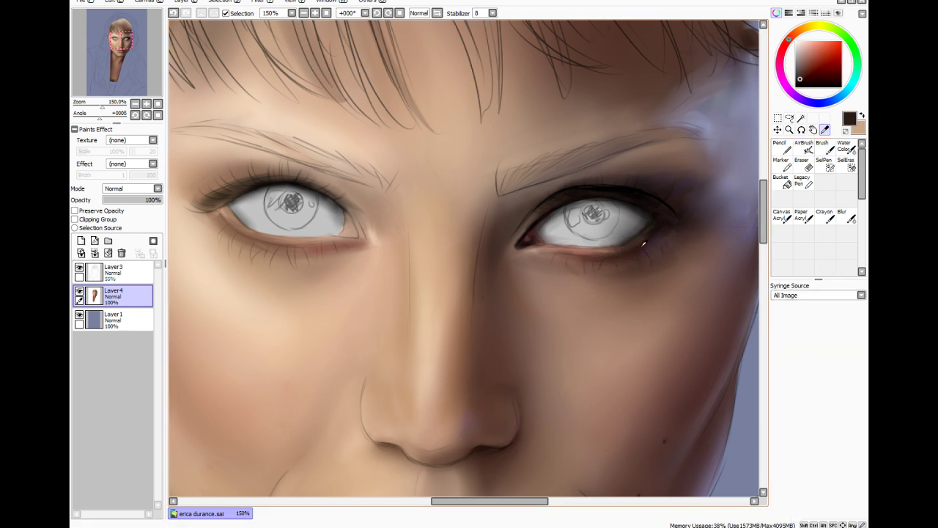
{"action": "left_click", "coordinate": [827, 215]}
{"action": "left_click_drag", "start_coordinate": [821, 299], "coordinate": [845, 302]}
{"action": "left_click", "coordinate": [822, 321]}
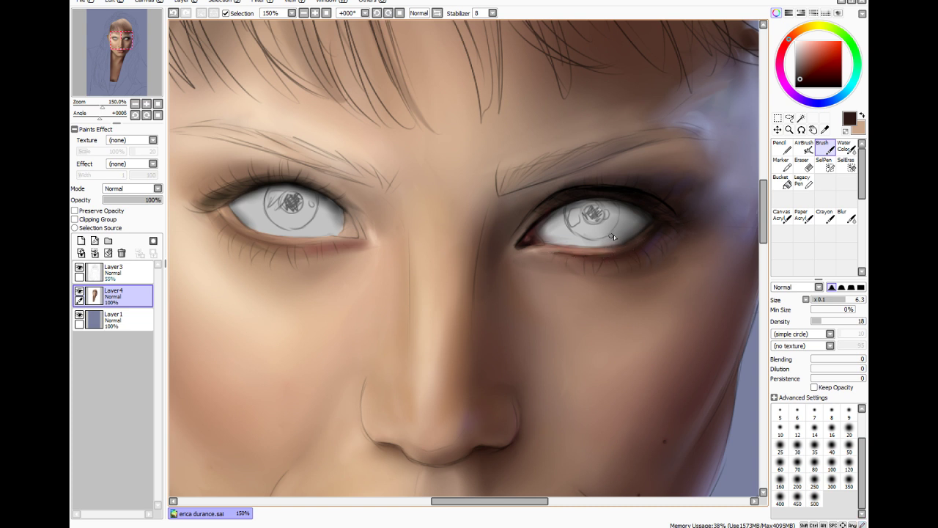
{"action": "left_click", "coordinate": [846, 217]}
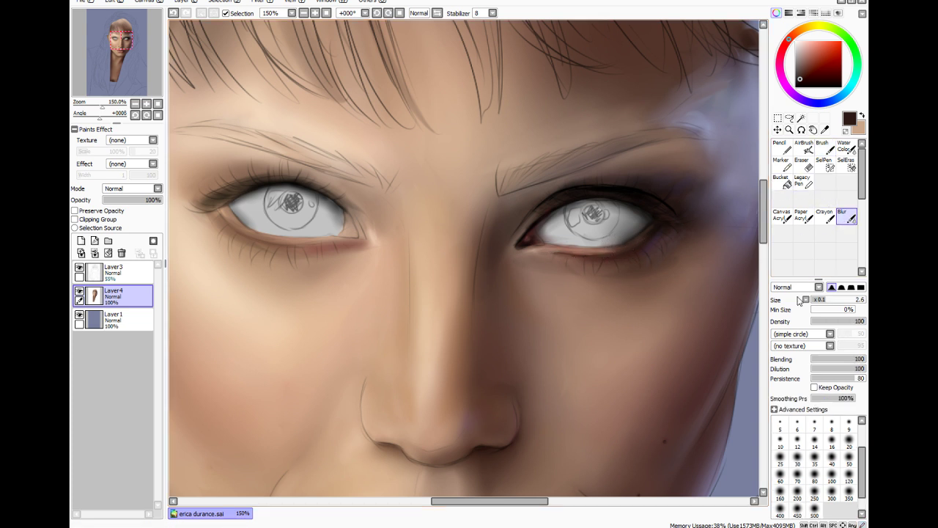
{"action": "left_click_drag", "start_coordinate": [828, 300], "coordinate": [866, 300]}
{"action": "left_click_drag", "start_coordinate": [638, 252], "coordinate": [590, 259]}
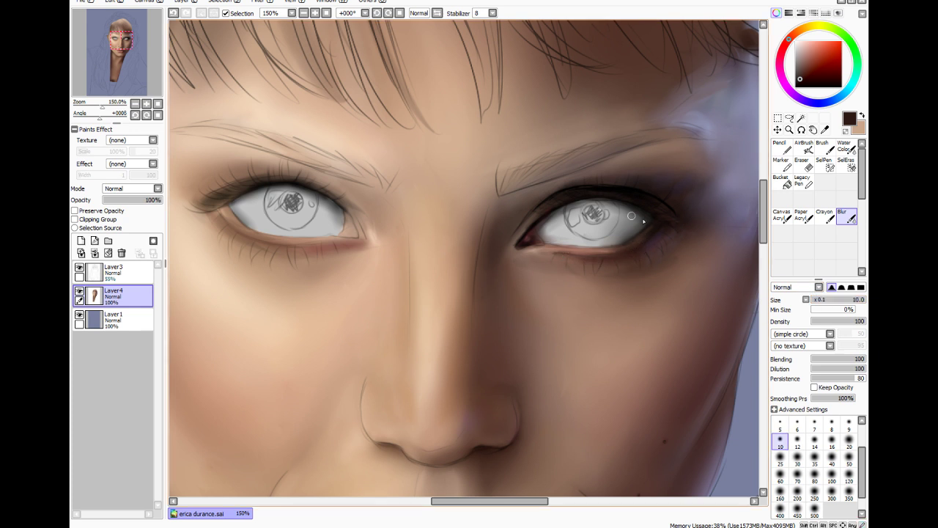
Hide the Layer3 sketch and paint the right-hand eye's inner corner in a sampled brown with the Brush at size 2.7, density 59
{"action": "left_click", "coordinate": [80, 270]}
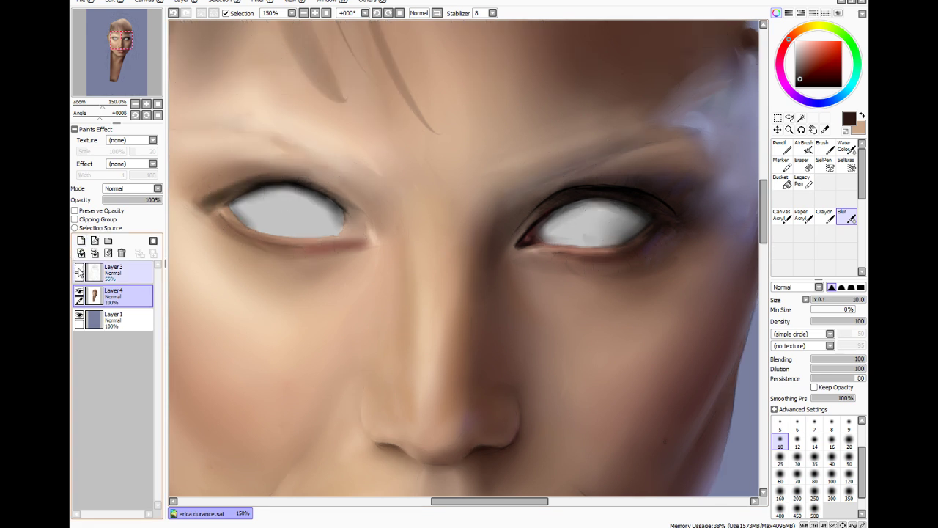
{"action": "left_click", "coordinate": [80, 269]}
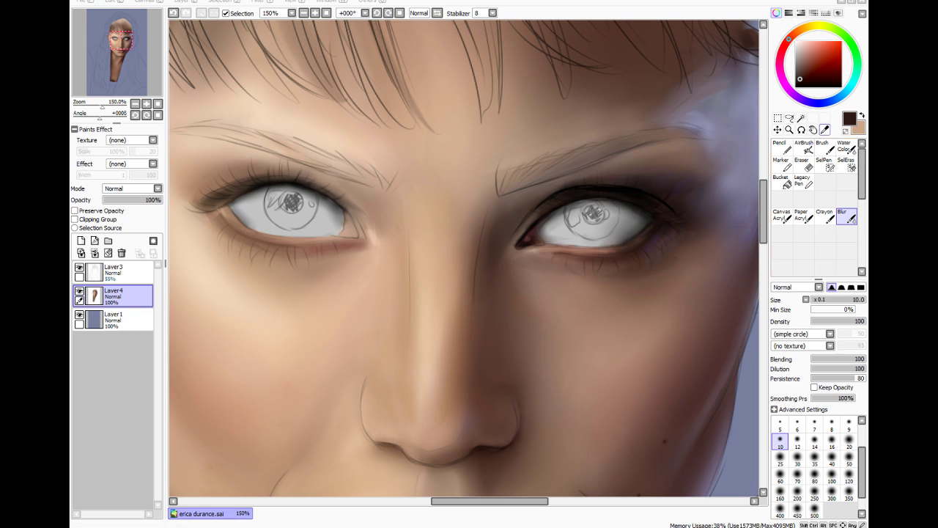
{"action": "left_click", "coordinate": [79, 270]}
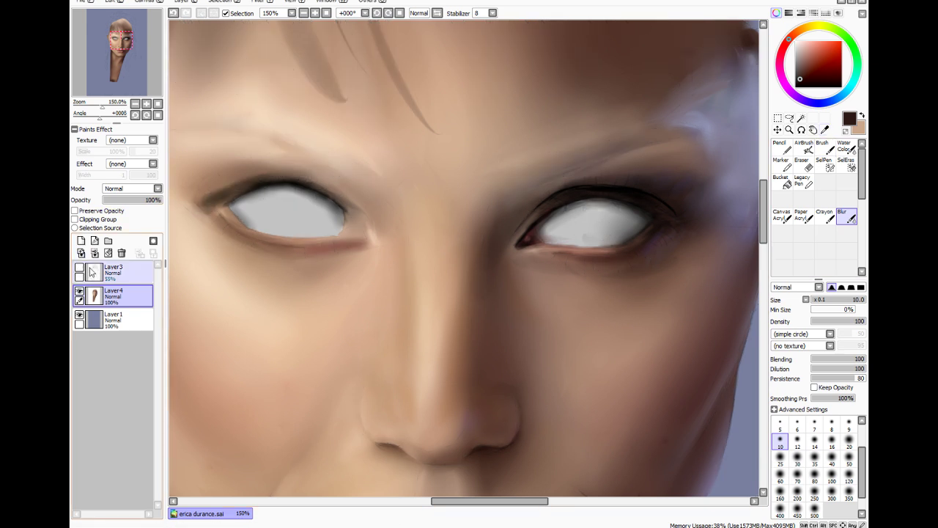
{"action": "left_click", "coordinate": [825, 130]}
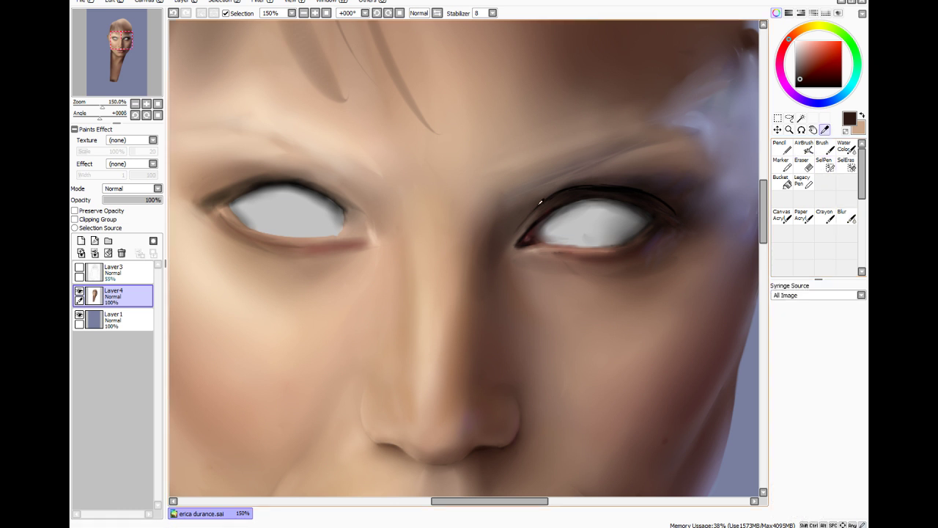
{"action": "left_click", "coordinate": [522, 233], "text": "alt"}
{"action": "left_click", "coordinate": [822, 147]}
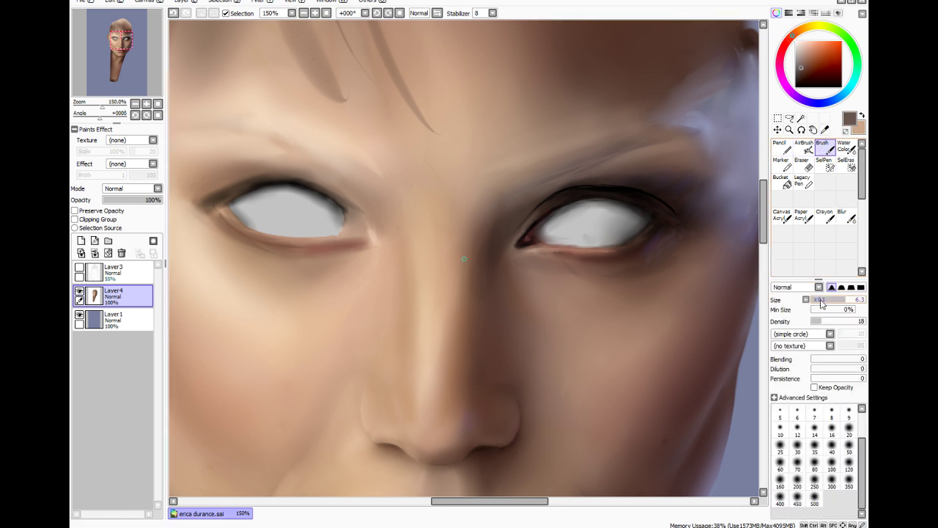
{"action": "left_click_drag", "start_coordinate": [824, 321], "coordinate": [843, 321]}
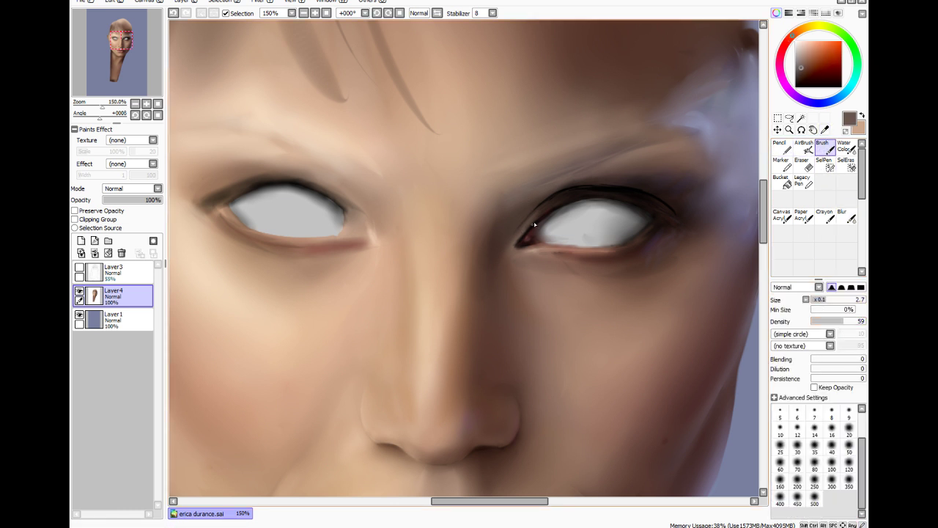
{"action": "mouse_move", "coordinate": [535, 225]}
{"action": "left_mouse_down"}
{"action": "mouse_move", "coordinate": [539, 216]}
{"action": "mouse_move", "coordinate": [515, 244]}
{"action": "left_mouse_up"}
Blend the right-hand eye's inner corner and the adjoining upper lid edge with the Water Color tool at size 5.4
{"action": "left_click", "coordinate": [844, 147]}
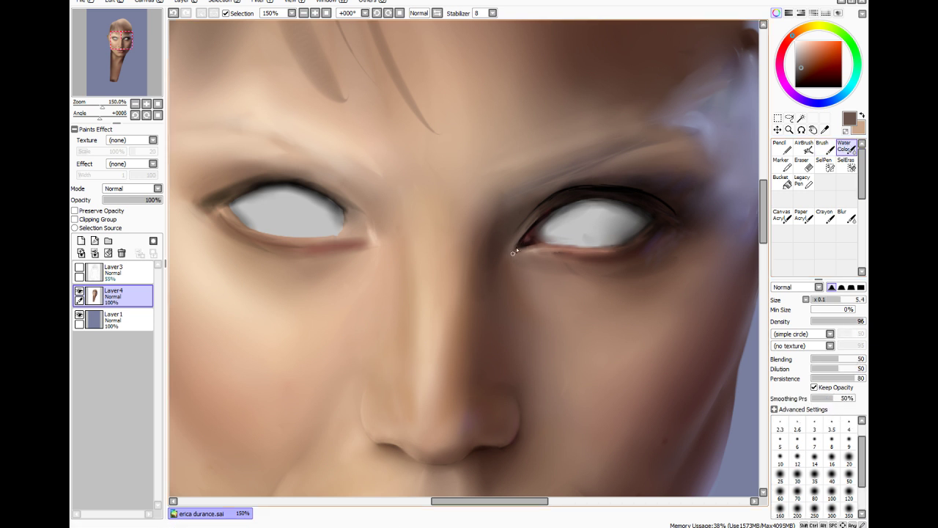
{"action": "mouse_move", "coordinate": [512, 252]}
{"action": "left_mouse_down"}
{"action": "mouse_move", "coordinate": [531, 245]}
{"action": "mouse_move", "coordinate": [521, 242]}
{"action": "mouse_move", "coordinate": [536, 220]}
{"action": "mouse_move", "coordinate": [530, 227]}
{"action": "left_mouse_up"}
{"action": "left_click_drag", "start_coordinate": [555, 206], "coordinate": [533, 227]}
{"action": "left_click_drag", "start_coordinate": [572, 198], "coordinate": [563, 200]}
Deepen the right-hand eye's upper lid and outer corner in black with the Brush at sizes 12, 14 and 6, density 59
{"action": "left_click", "coordinate": [797, 87]}
{"action": "left_click", "coordinate": [825, 148]}
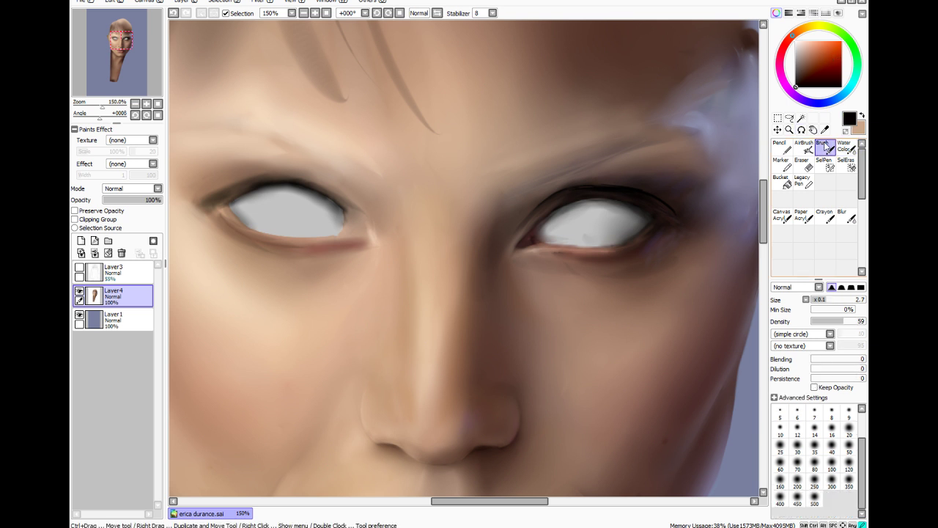
{"action": "left_click", "coordinate": [814, 466]}
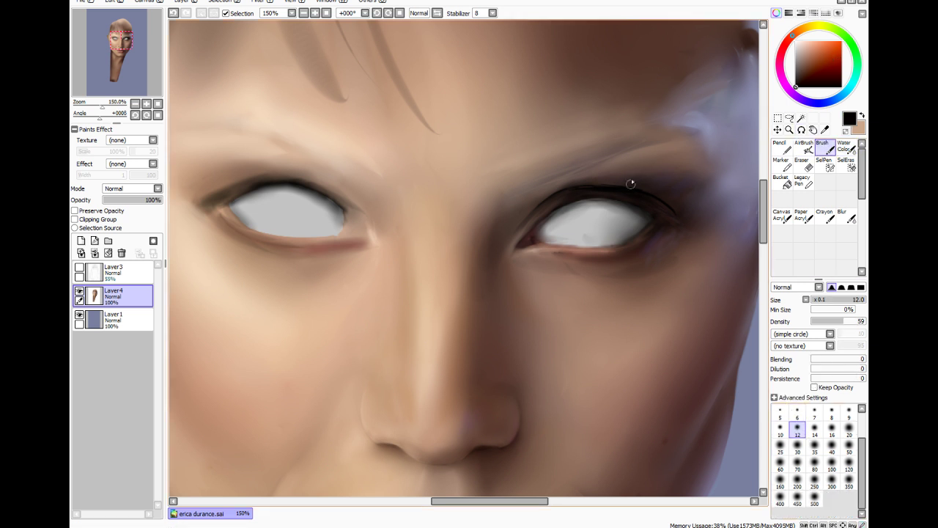
{"action": "left_click", "coordinate": [815, 430]}
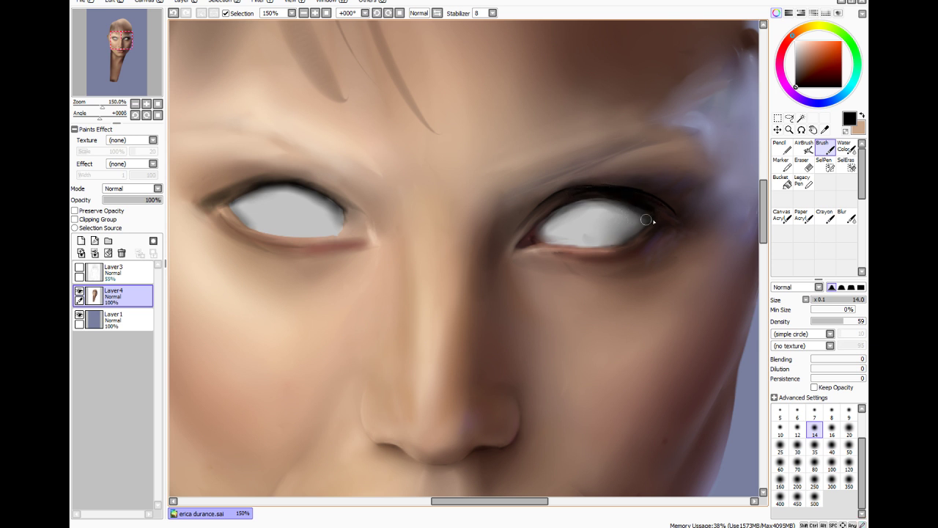
{"action": "left_click", "coordinate": [797, 412]}
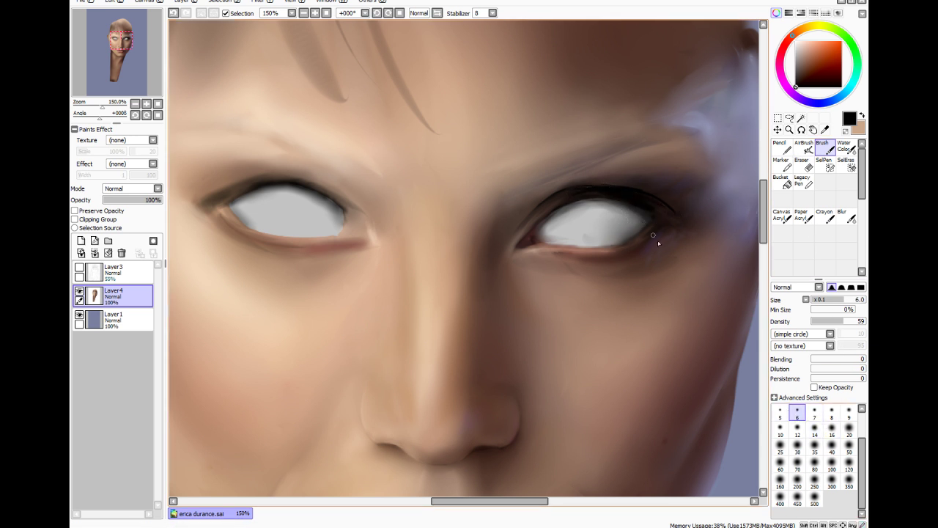
{"action": "left_click", "coordinate": [812, 321]}
Soften the right-hand eye's upper lid edge with a fine Water Color brush and the Blur tool at size 10
{"action": "left_click", "coordinate": [844, 146]}
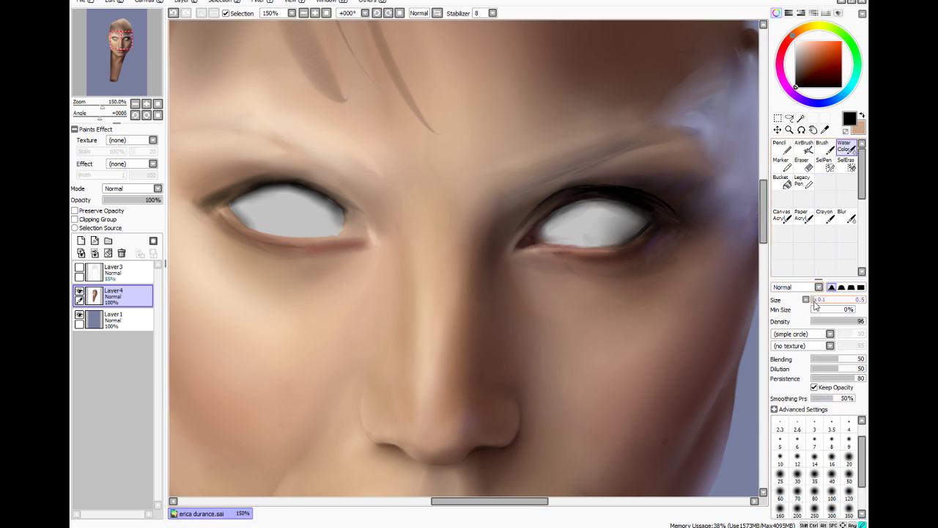
{"action": "left_click_drag", "start_coordinate": [815, 301], "coordinate": [819, 302]}
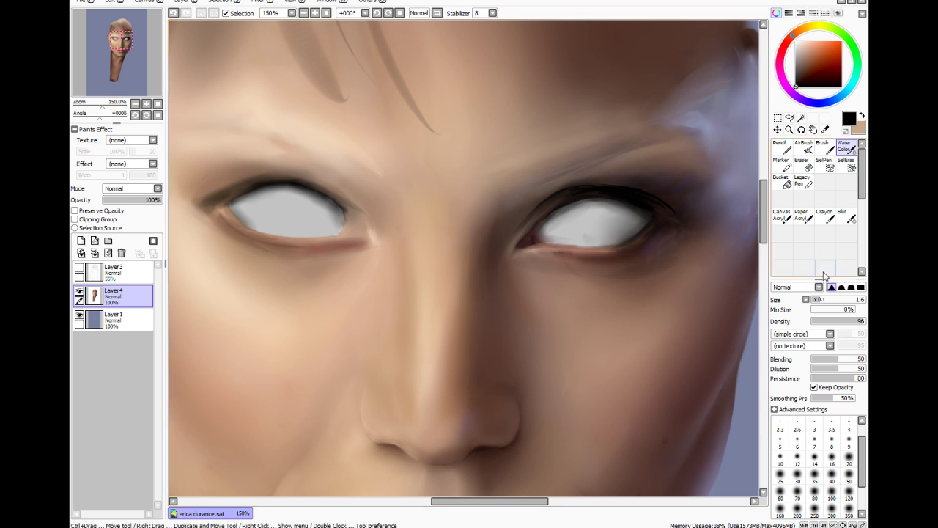
{"action": "left_click_drag", "start_coordinate": [827, 302], "coordinate": [852, 309]}
{"action": "left_click", "coordinate": [847, 216]}
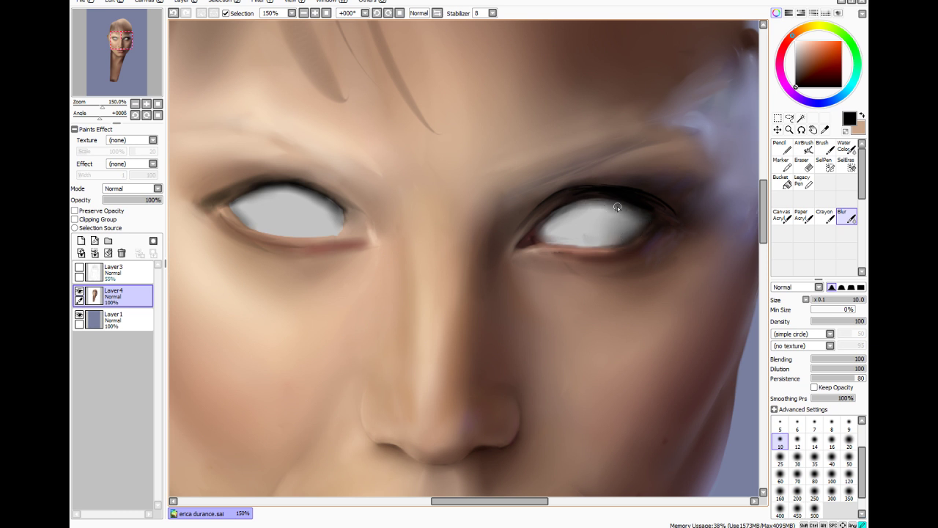
{"action": "mouse_move", "coordinate": [539, 231]}
{"action": "left_mouse_down"}
{"action": "mouse_move", "coordinate": [567, 206]}
{"action": "mouse_move", "coordinate": [561, 210]}
{"action": "left_mouse_up"}
{"action": "left_click_drag", "start_coordinate": [544, 229], "coordinate": [578, 207]}
Darken the right-hand eye's inner corner in black at size 3.8, density 41, and touch it up in pinkish skin tone and sampled brown at density 12
{"action": "left_click", "coordinate": [822, 145]}
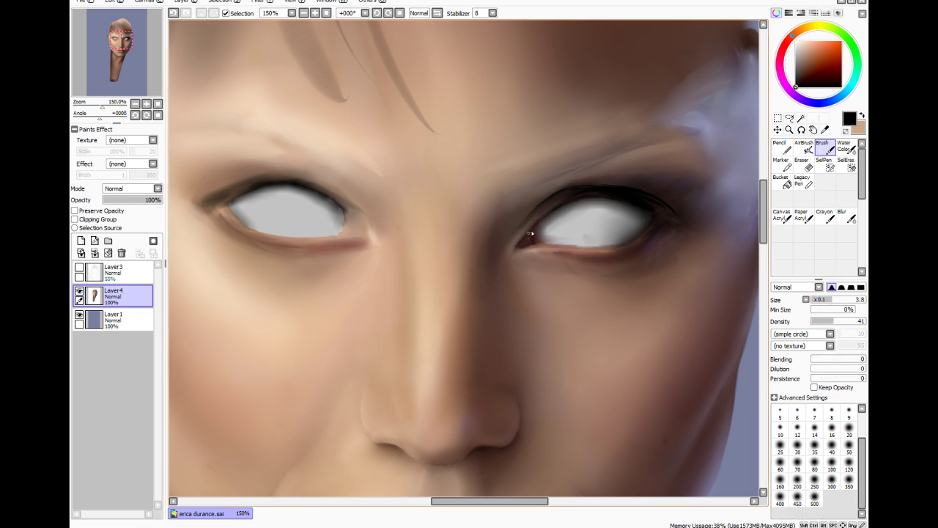
{"action": "mouse_move", "coordinate": [527, 232]}
{"action": "left_mouse_down"}
{"action": "mouse_move", "coordinate": [535, 196]}
{"action": "mouse_move", "coordinate": [530, 227]}
{"action": "left_mouse_up"}
{"action": "key", "text": "x"}
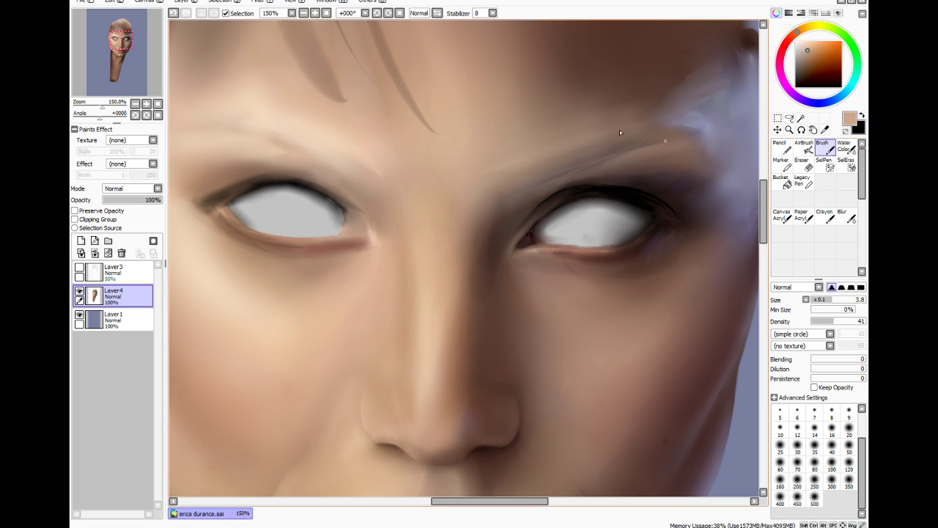
{"action": "left_click", "coordinate": [791, 38]}
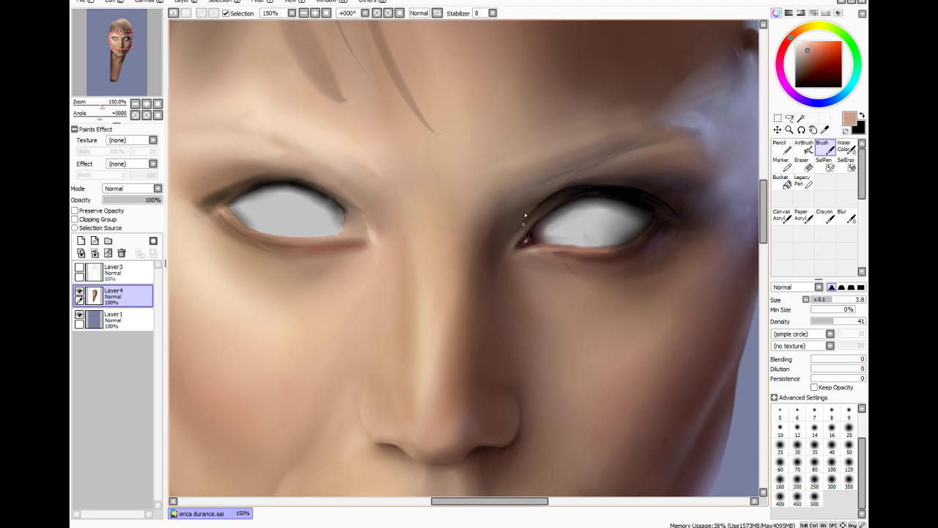
{"action": "left_click", "coordinate": [818, 321]}
{"action": "left_click_drag", "start_coordinate": [529, 238], "coordinate": [529, 240]}
{"action": "key", "text": "alt"}
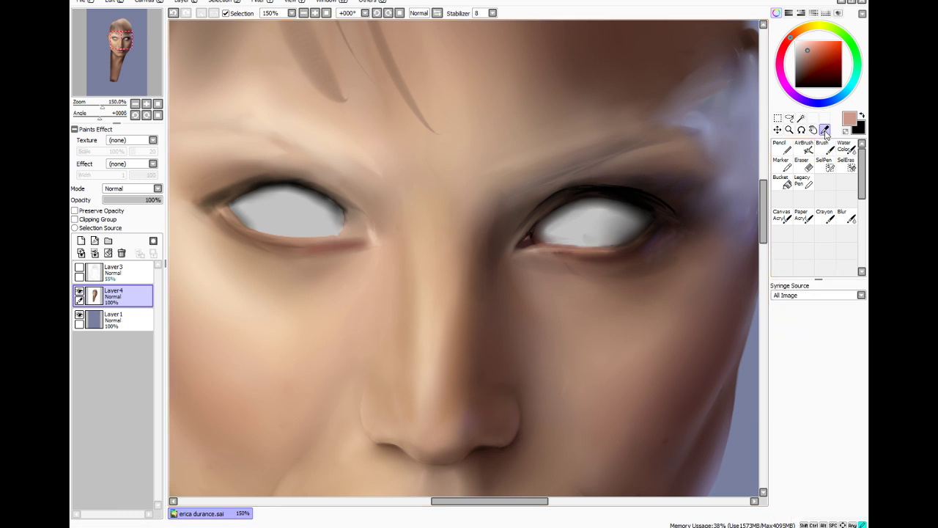
{"action": "left_click", "coordinate": [518, 249]}
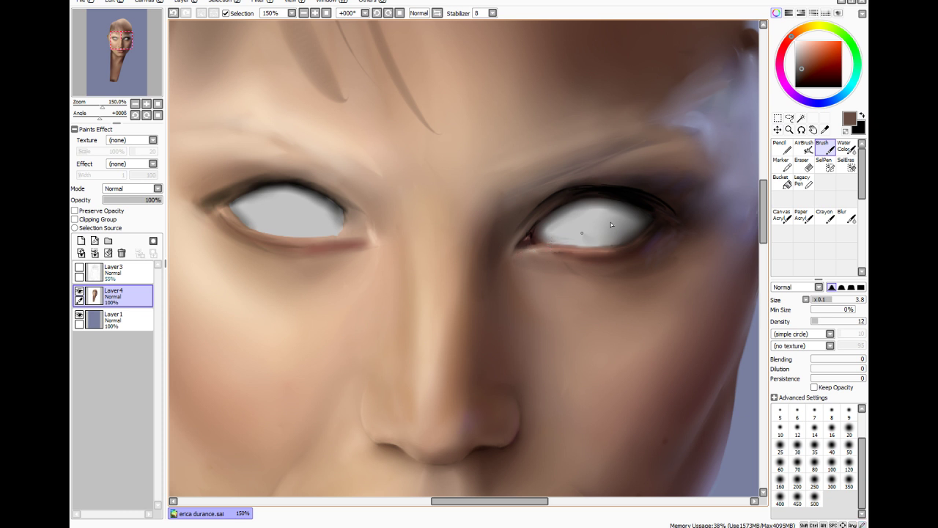
Smooth the shading around the right-hand eye's outer corner and below its lower lid with the Blur tool at size 35
{"action": "left_click", "coordinate": [847, 216]}
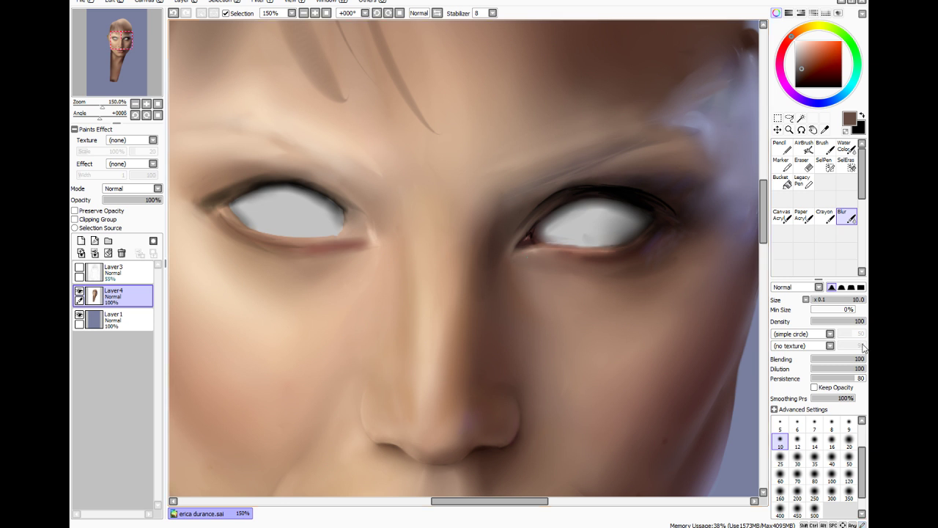
{"action": "left_click", "coordinate": [814, 458]}
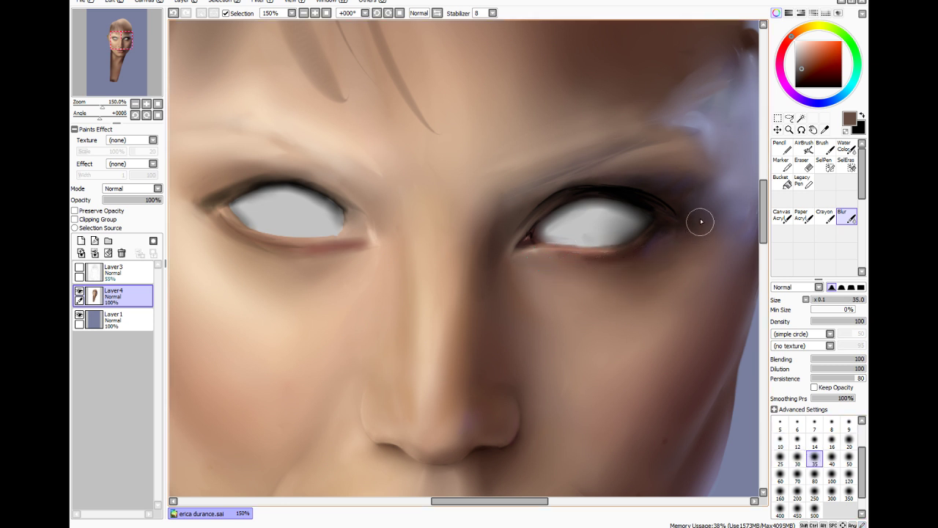
{"action": "left_click_drag", "start_coordinate": [649, 243], "coordinate": [594, 264]}
Try to blend the right-hand eye's lower lid rim with the Water Color tool at sizes 10, 7 and 4
{"action": "left_click", "coordinate": [845, 147]}
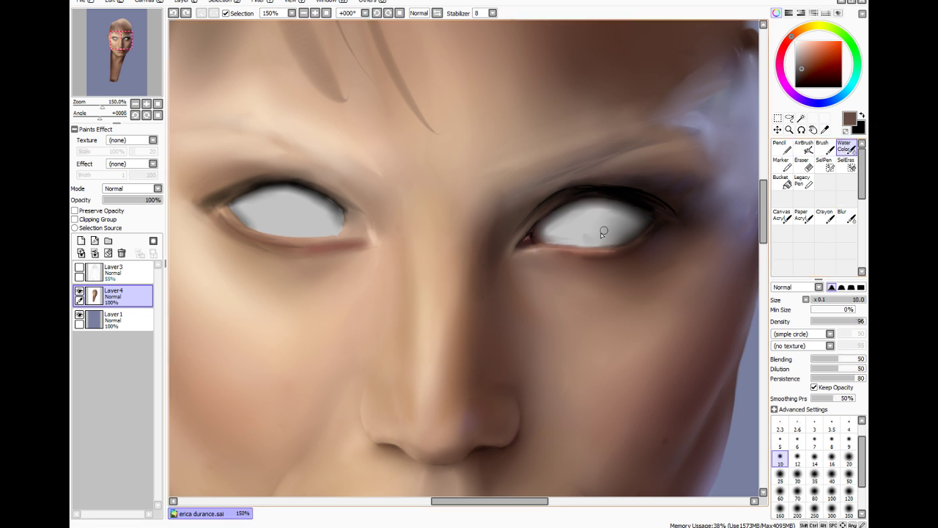
{"action": "left_click", "coordinate": [814, 440]}
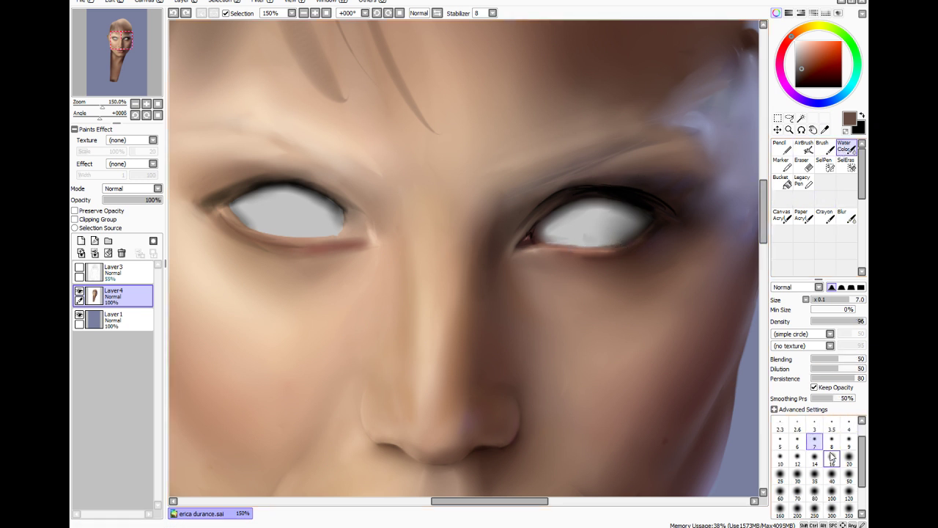
{"action": "left_click", "coordinate": [849, 423]}
{"action": "left_click_drag", "start_coordinate": [556, 244], "coordinate": [610, 250]}
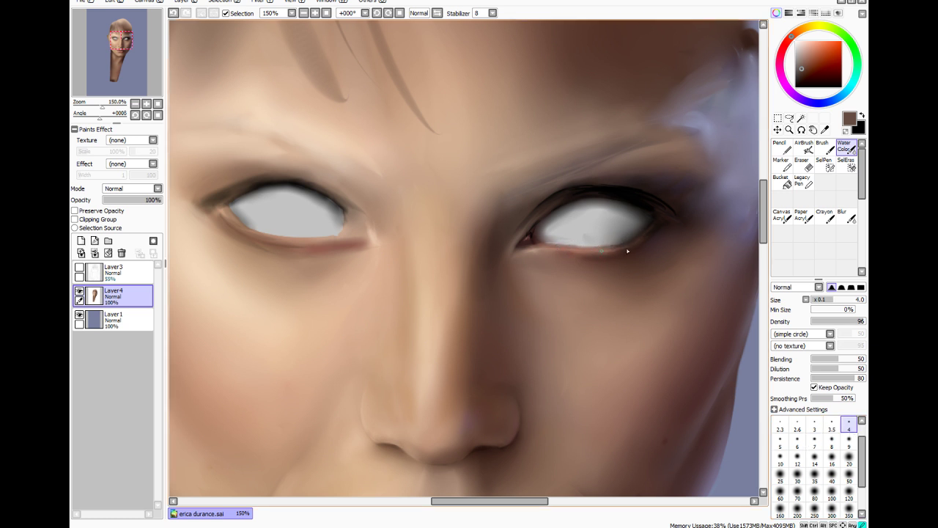
{"action": "left_click_drag", "start_coordinate": [639, 240], "coordinate": [659, 228]}
{"action": "key", "text": "ctrl+z"}
{"action": "key", "text": "ctrl+z"}
{"action": "key", "text": "ctrl+z"}
Blend the right-hand eyeball's lower edge with the Water Color tool at size 9.7, using grey sampled from the eyeball
{"action": "left_click_drag", "start_coordinate": [840, 301], "coordinate": [864, 302]}
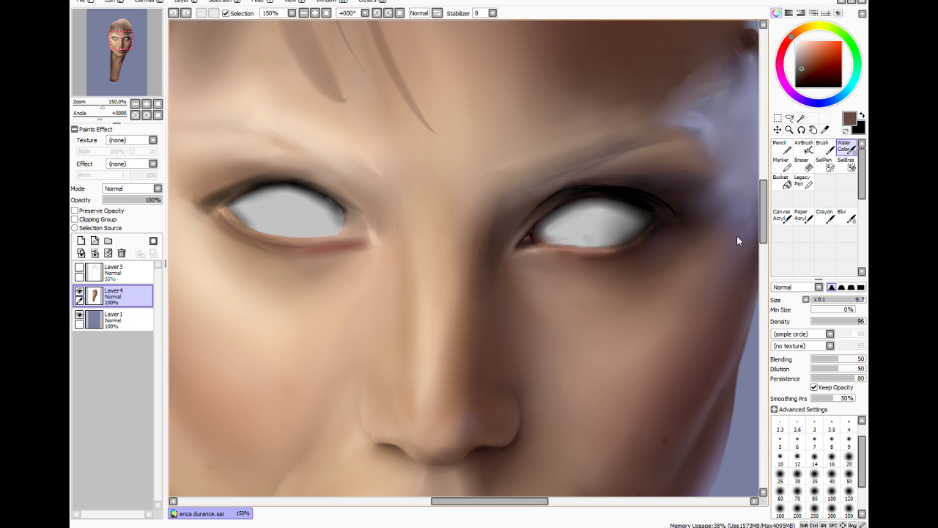
{"action": "left_click_drag", "start_coordinate": [576, 246], "coordinate": [625, 241]}
{"action": "key", "text": "alt"}
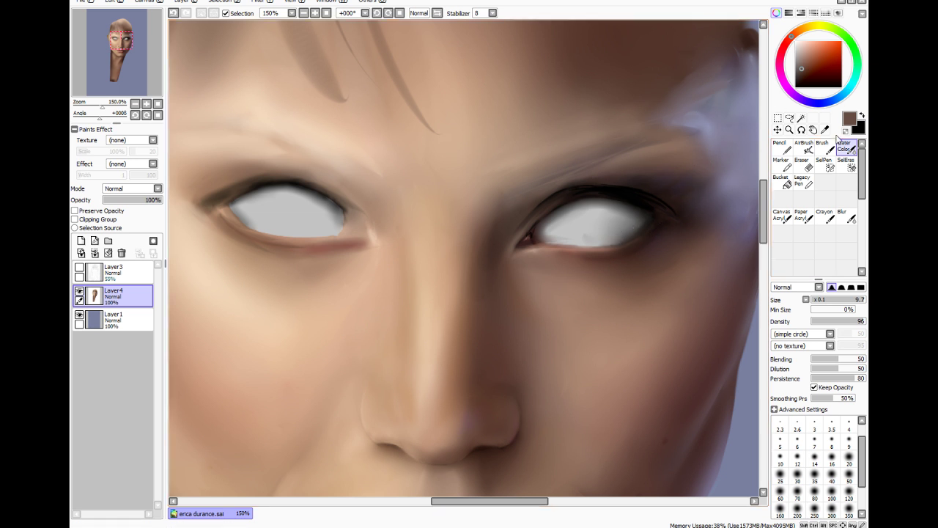
{"action": "left_click", "coordinate": [634, 232], "text": "alt"}
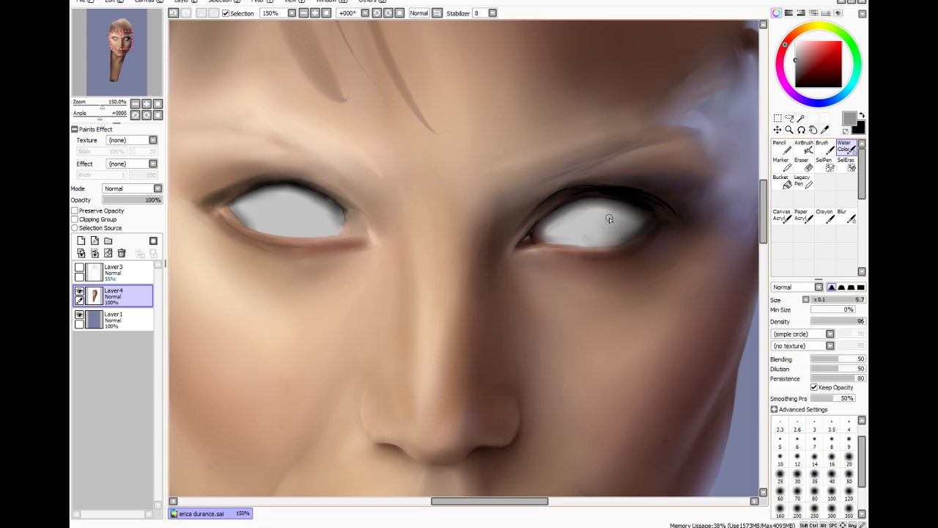
{"action": "key", "text": "ctrl"}
{"action": "key", "text": "ctrl+z"}
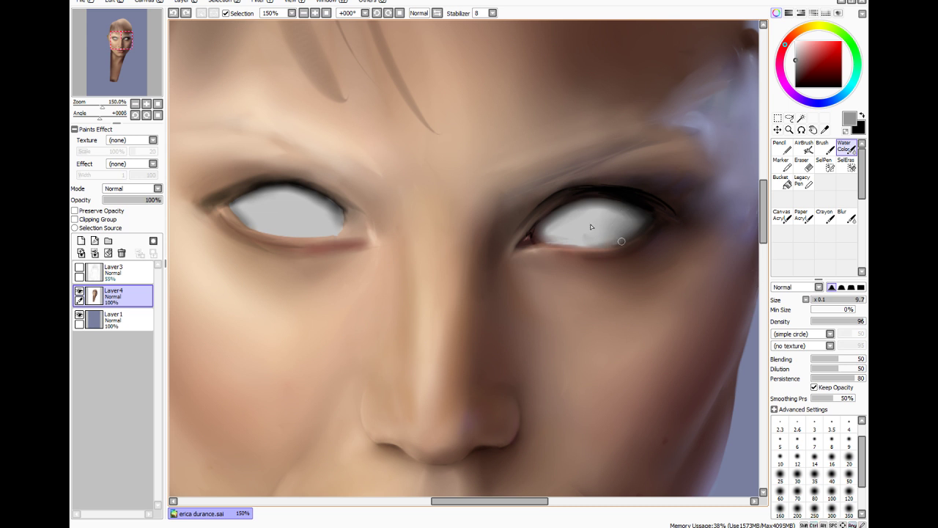
{"action": "left_click_drag", "start_coordinate": [596, 232], "coordinate": [611, 234]}
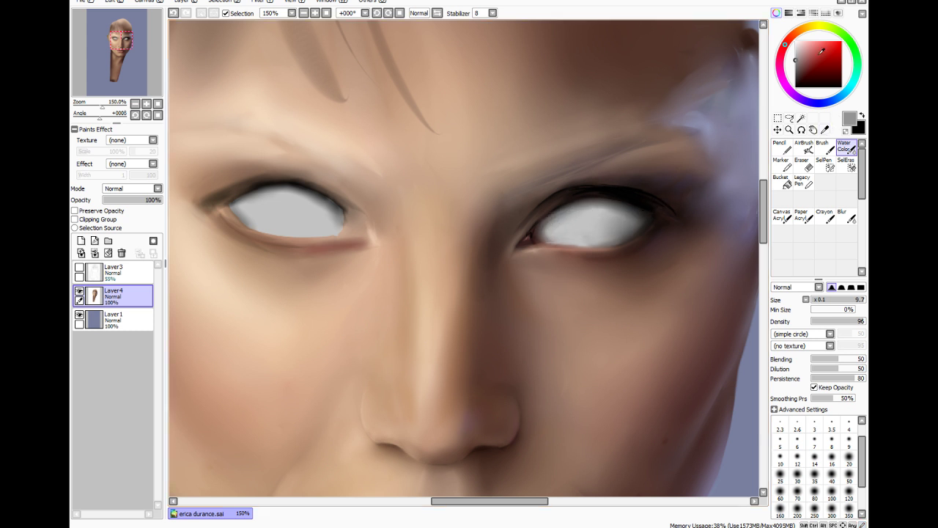
Shade the right-hand eyeball's outer side and upper edge softly in black with the Brush at sizes 14, 70 and 50, density 3
{"action": "left_click", "coordinate": [798, 86]}
{"action": "left_click", "coordinate": [822, 146]}
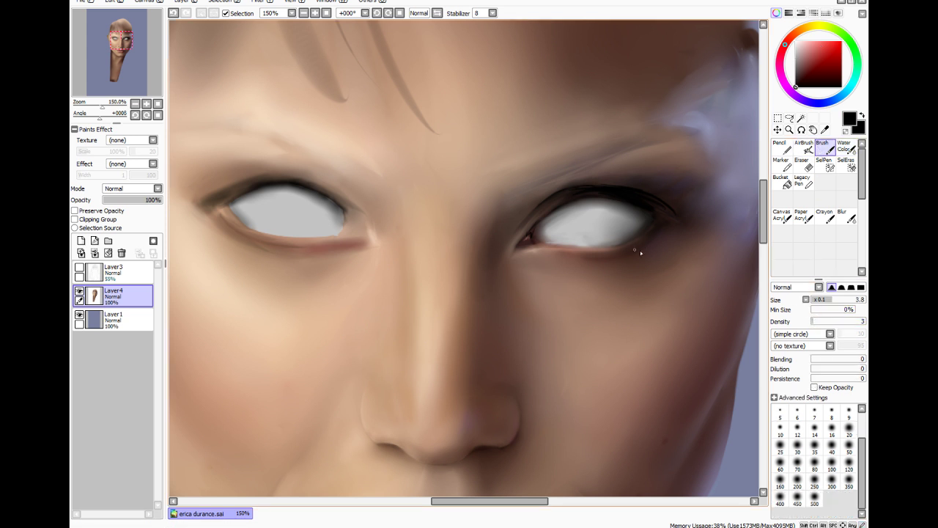
{"action": "left_click", "coordinate": [780, 430]}
{"action": "left_click", "coordinate": [814, 430]}
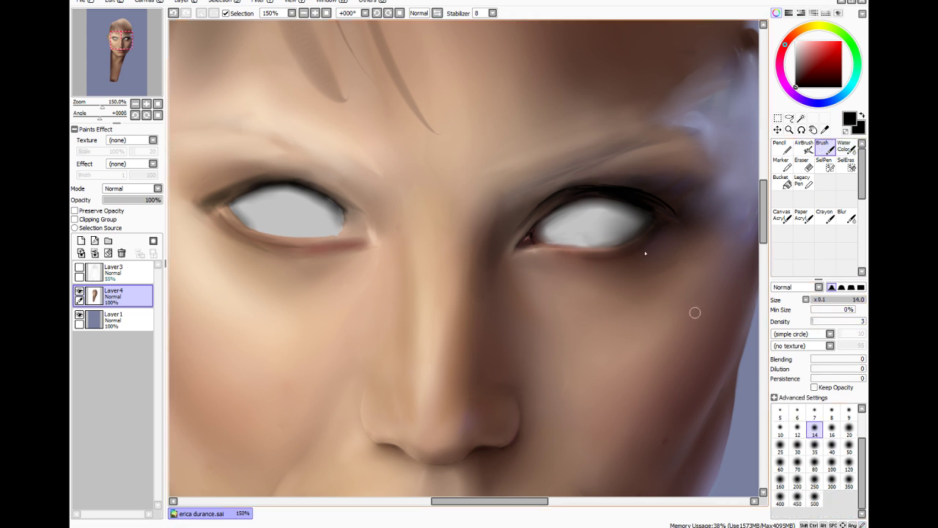
{"action": "left_click", "coordinate": [798, 462]}
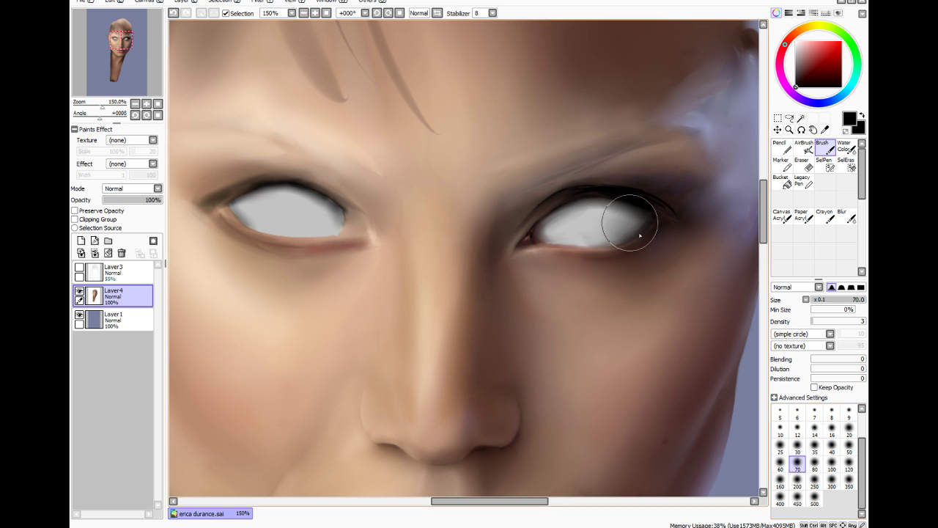
{"action": "left_click", "coordinate": [848, 445]}
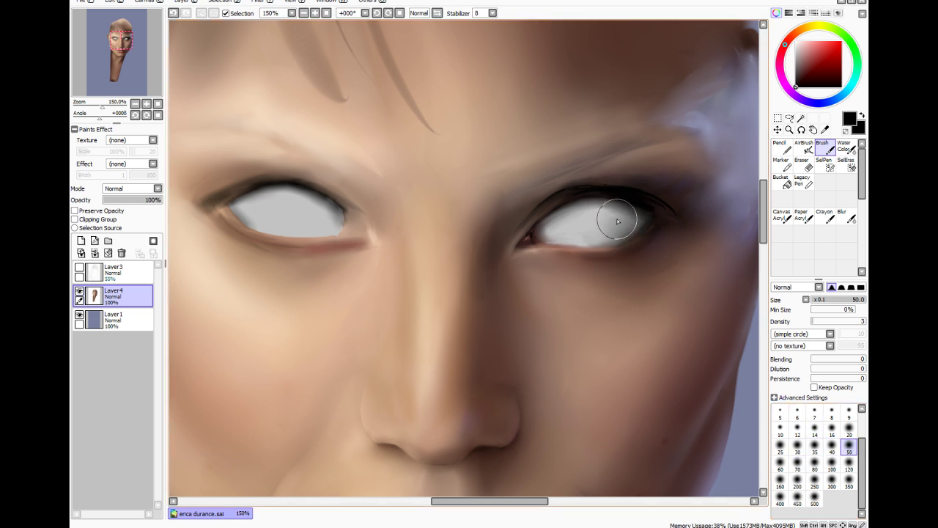
{"action": "mouse_move", "coordinate": [615, 232]}
{"action": "left_mouse_down"}
{"action": "mouse_move", "coordinate": [614, 210]}
{"action": "mouse_move", "coordinate": [601, 215]}
{"action": "mouse_move", "coordinate": [608, 207]}
{"action": "mouse_move", "coordinate": [635, 221]}
{"action": "mouse_move", "coordinate": [593, 211]}
{"action": "mouse_move", "coordinate": [613, 203]}
{"action": "mouse_move", "coordinate": [635, 215]}
{"action": "mouse_move", "coordinate": [599, 193]}
{"action": "left_mouse_up"}
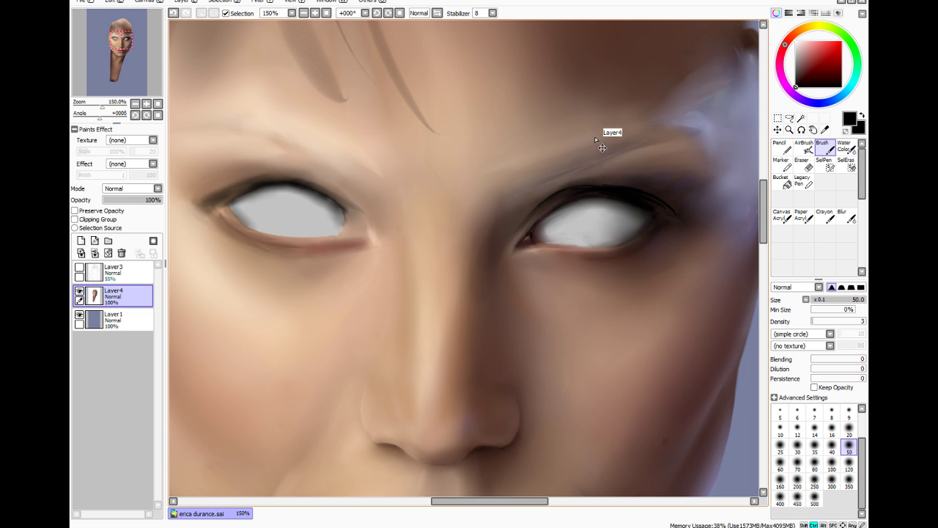
{"action": "key", "text": "ctrl+0"}
{"action": "scroll", "coordinate": [602, 147], "scroll_direction": "up", "scroll_amount": 4}
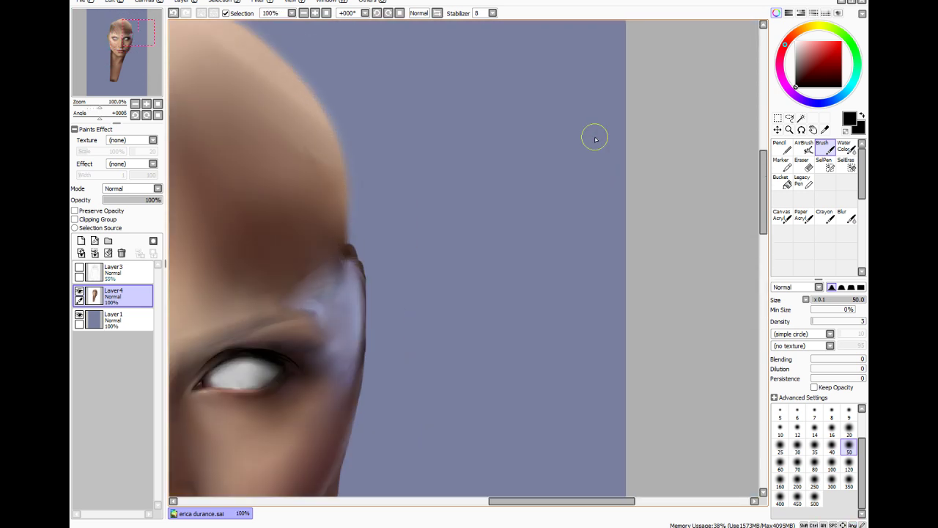
Deepen the right-hand eye's lid line and inner corner in black with the Brush at size 4.6, density 3
{"action": "left_click_drag", "start_coordinate": [598, 506], "coordinate": [513, 513]}
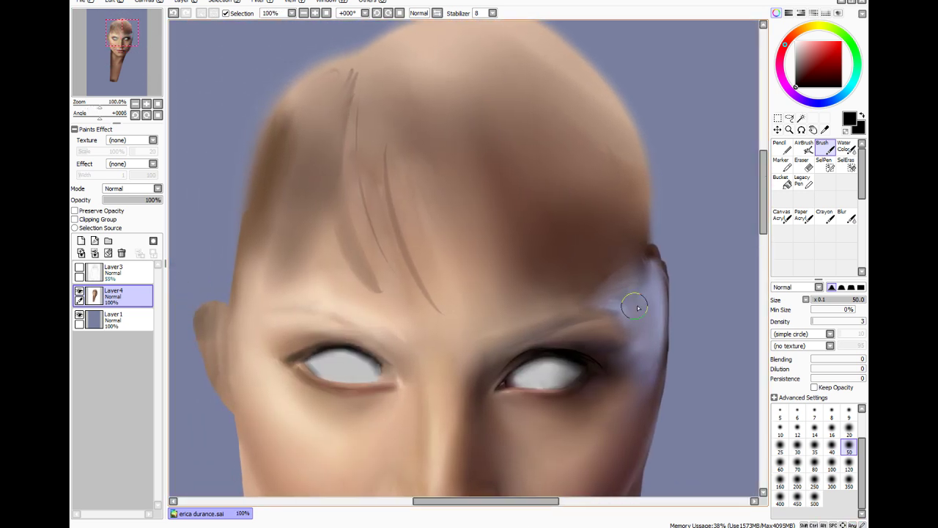
{"action": "scroll", "coordinate": [649, 314], "scroll_direction": "up", "scroll_amount": 2}
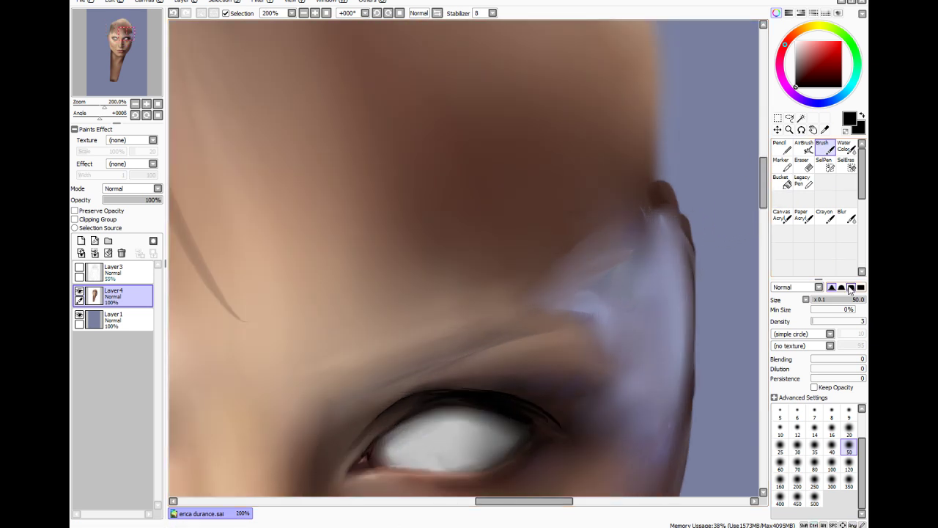
{"action": "left_click", "coordinate": [823, 303]}
{"action": "left_click_drag", "start_coordinate": [824, 303], "coordinate": [821, 303]}
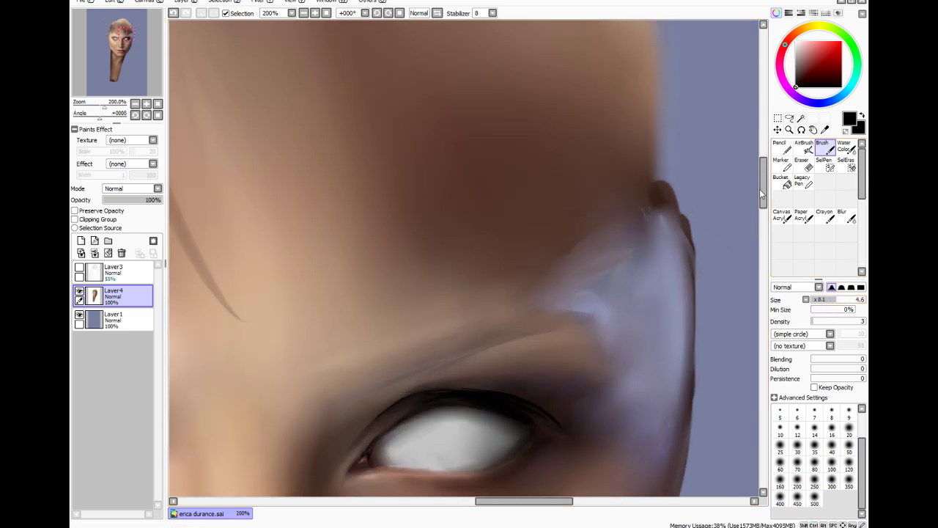
{"action": "left_click_drag", "start_coordinate": [764, 192], "coordinate": [763, 223]}
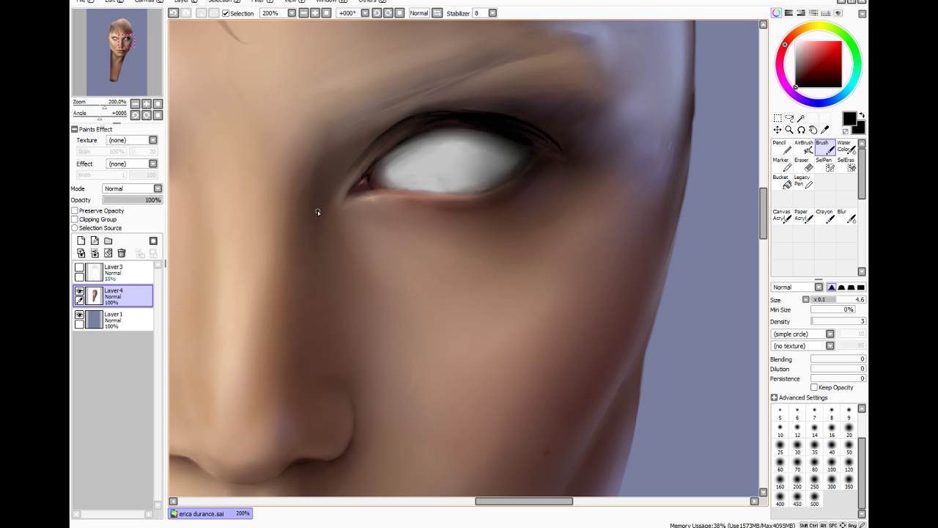
{"action": "key", "text": "ctrl"}
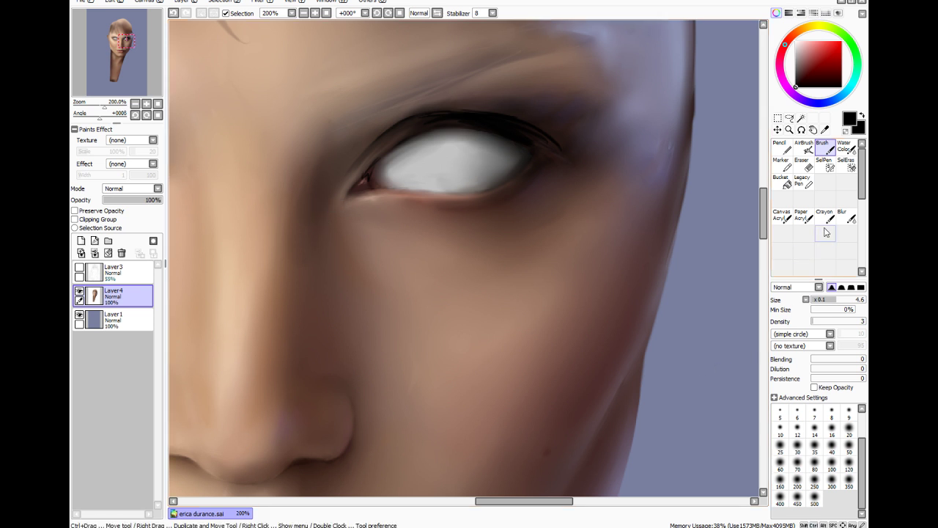
Soften the right-hand eye's lid edges and inner corner with the Blur tool at size 4.2
{"action": "left_click", "coordinate": [844, 216]}
{"action": "left_click_drag", "start_coordinate": [824, 305], "coordinate": [815, 304]}
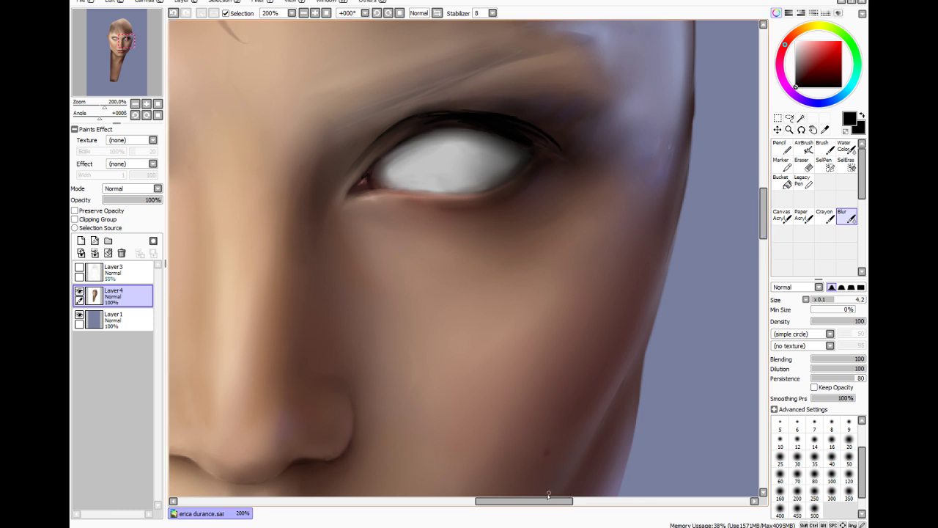
{"action": "left_click_drag", "start_coordinate": [543, 501], "coordinate": [504, 511]}
{"action": "left_click_drag", "start_coordinate": [501, 517], "coordinate": [530, 509]}
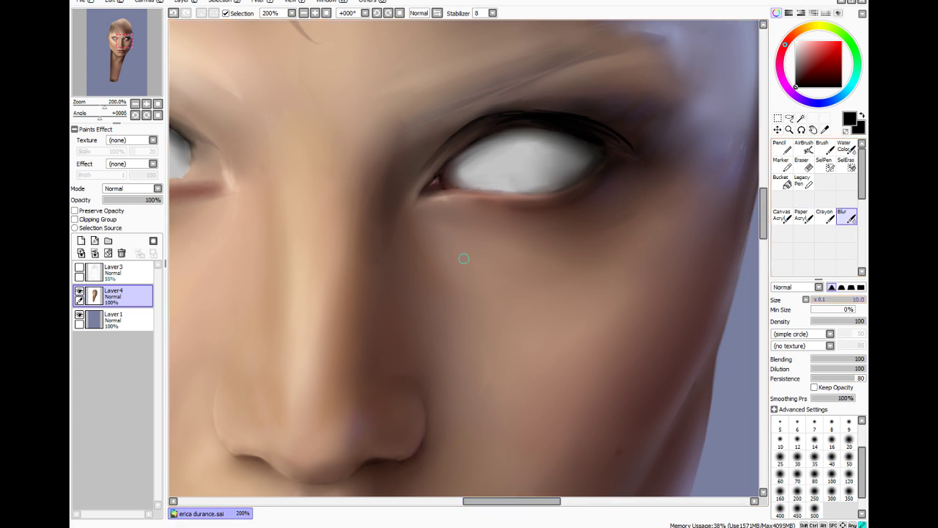
Smooth the shading around the right-hand eye's outer corner and upper lid with the Blur tool at size 14
{"action": "left_click", "coordinate": [815, 440]}
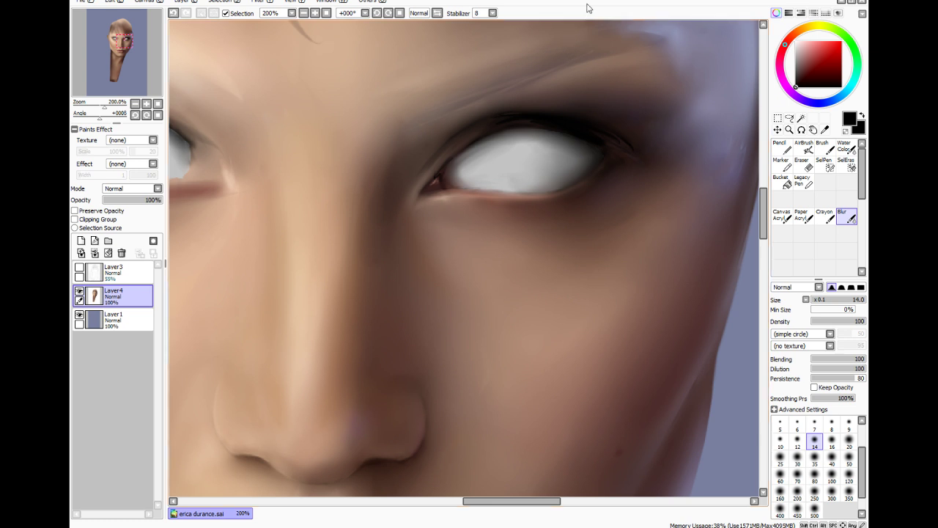
{"action": "key", "text": "ctrl+minus"}
{"action": "scroll", "coordinate": [488, 156], "scroll_direction": "down", "scroll_amount": 3}
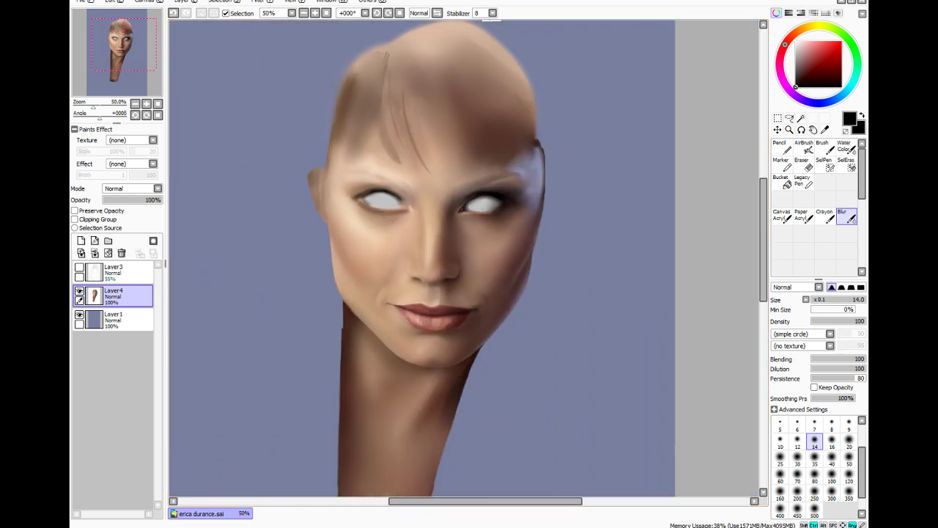
{"action": "scroll", "coordinate": [491, 18], "scroll_direction": "up", "scroll_amount": 1}
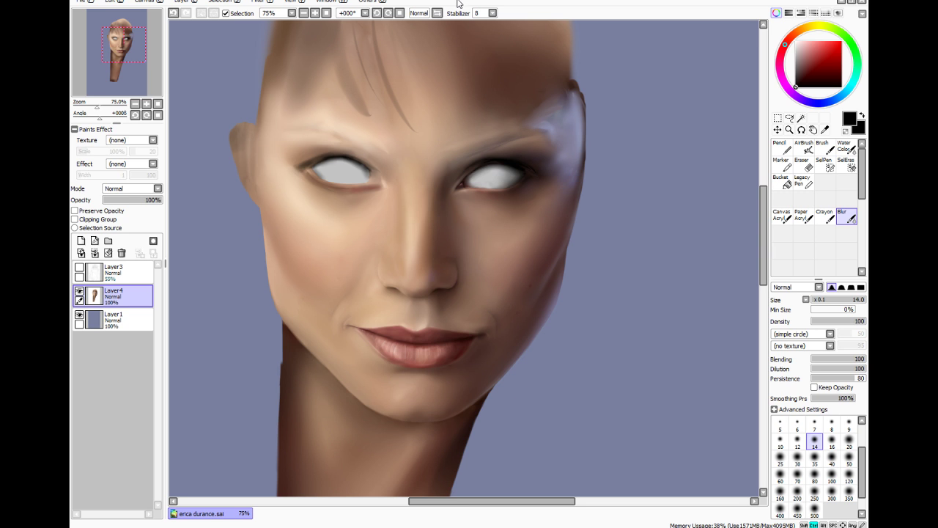
{"action": "scroll", "coordinate": [464, 258], "scroll_direction": "up", "scroll_amount": 3}
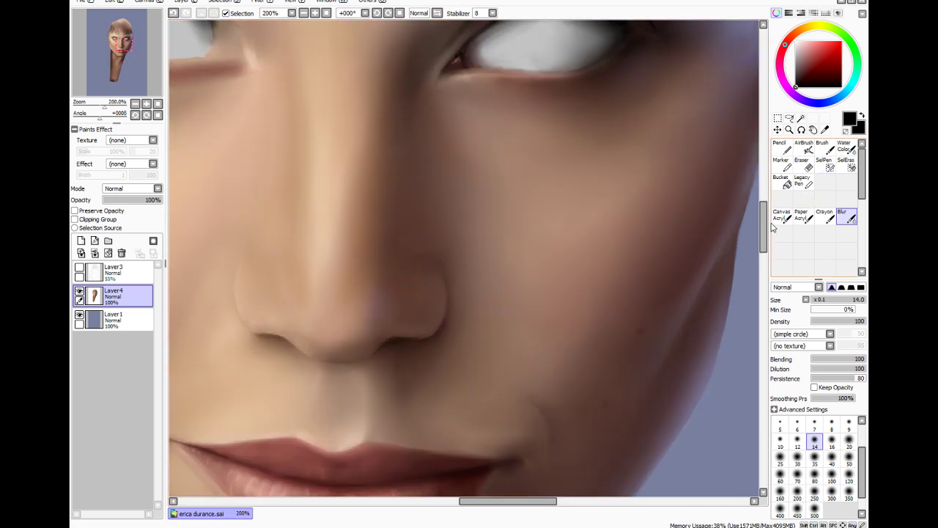
Tint the skin by the right-hand eye's outer corner with blue-grey sampled from the temple, using the Brush at density 3
{"action": "left_click_drag", "start_coordinate": [764, 228], "coordinate": [764, 210]}
{"action": "left_click", "coordinate": [825, 129]}
{"action": "left_click", "coordinate": [682, 67]}
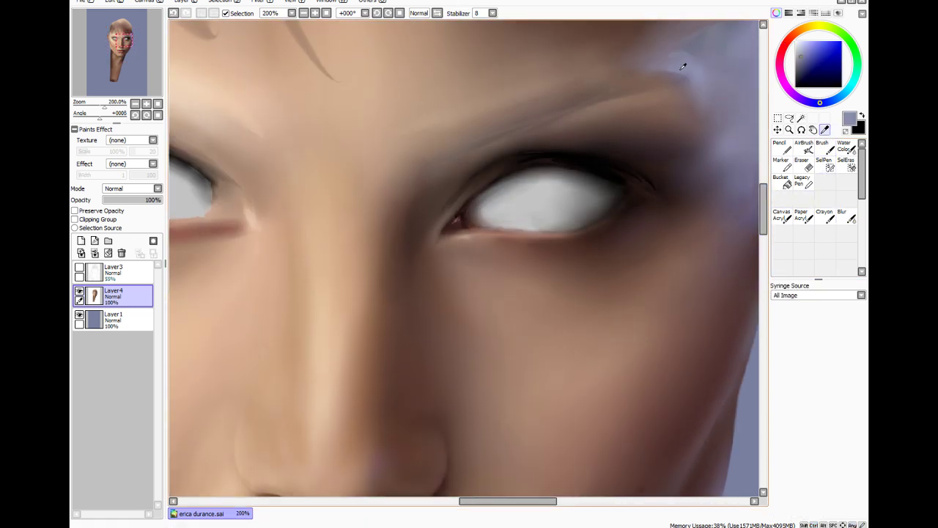
{"action": "left_click", "coordinate": [822, 146]}
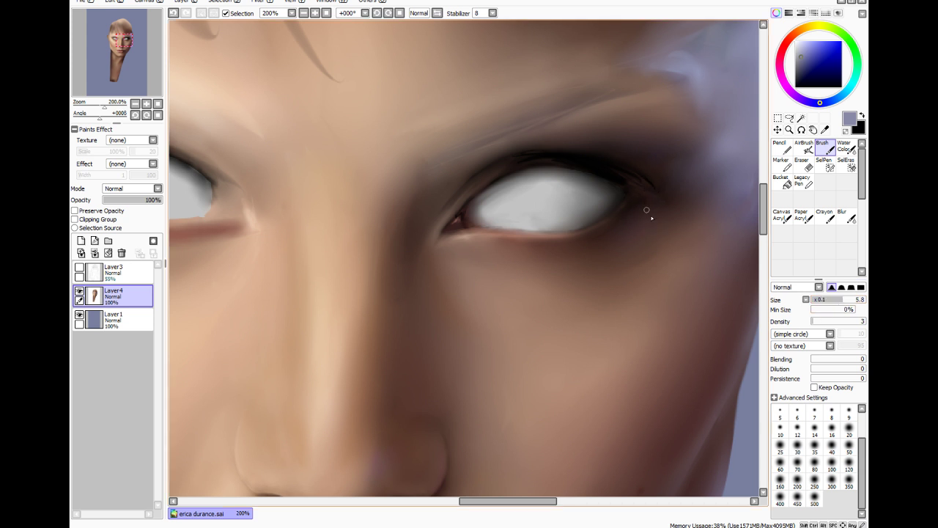
{"action": "left_click_drag", "start_coordinate": [842, 299], "coordinate": [861, 300]}
Blend the bluish tint beside the right-hand eye's outer corner with the Blur tool at size 14
{"action": "left_click", "coordinate": [847, 216]}
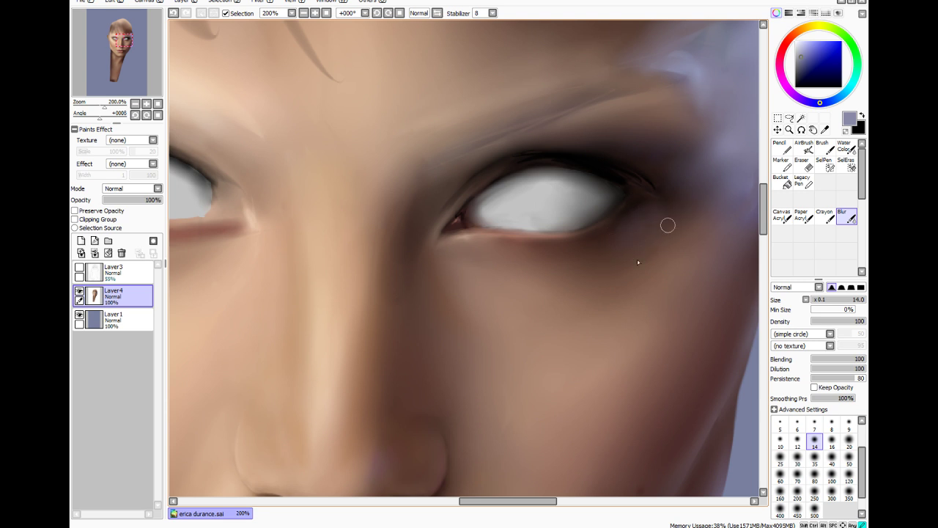
{"action": "scroll", "coordinate": [671, 173], "scroll_direction": "down", "scroll_amount": 2}
{"action": "scroll", "coordinate": [671, 173], "scroll_direction": "down", "scroll_amount": 2}
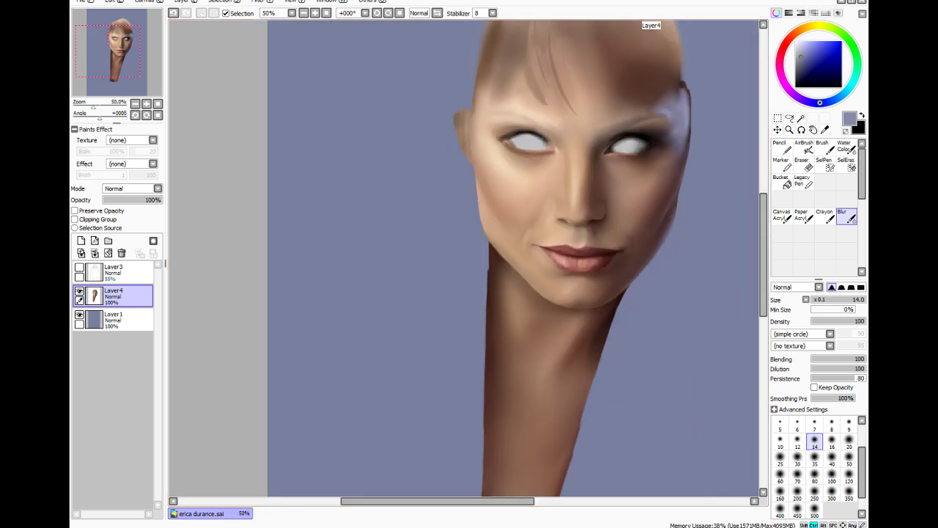
{"action": "scroll", "coordinate": [666, 176], "scroll_direction": "up", "scroll_amount": 4}
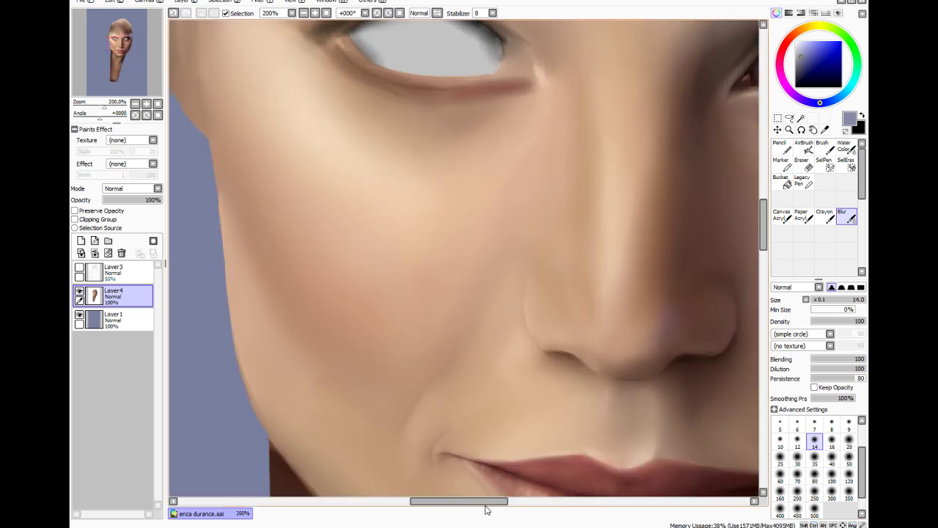
Soften the right-hand eye's inner corner with the Blur tool at size 4.9
{"action": "left_click_drag", "start_coordinate": [488, 501], "coordinate": [525, 501]}
{"action": "left_click_drag", "start_coordinate": [765, 216], "coordinate": [765, 206]}
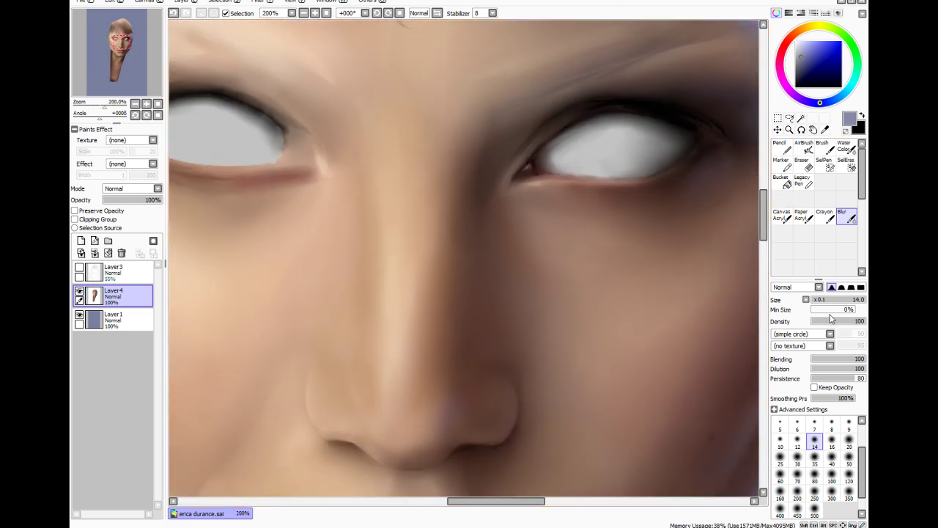
{"action": "left_click_drag", "start_coordinate": [834, 300], "coordinate": [838, 300]}
{"action": "left_click_drag", "start_coordinate": [520, 163], "coordinate": [519, 175]}
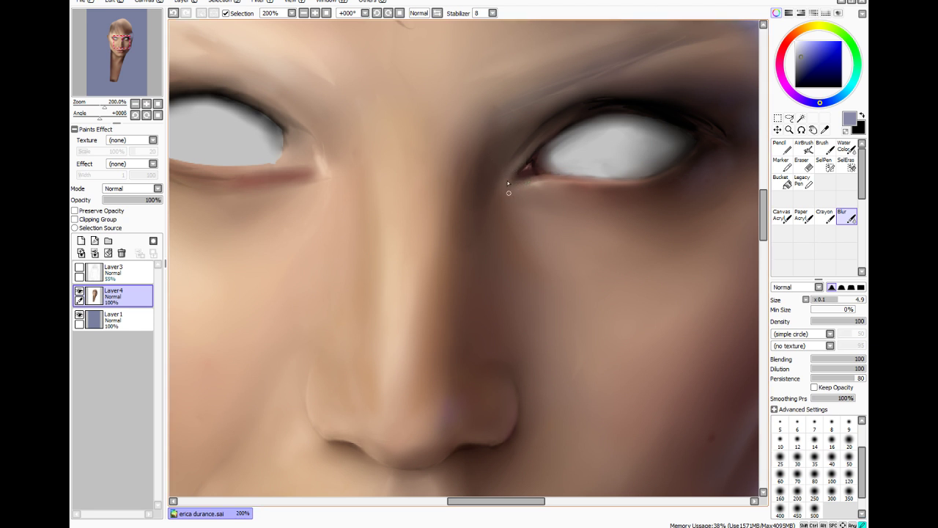
Highlight the lower lid by the right-hand eye's inner corner in sampled light skin tone with the Brush at size 3.2, density 3
{"action": "key", "text": "alt"}
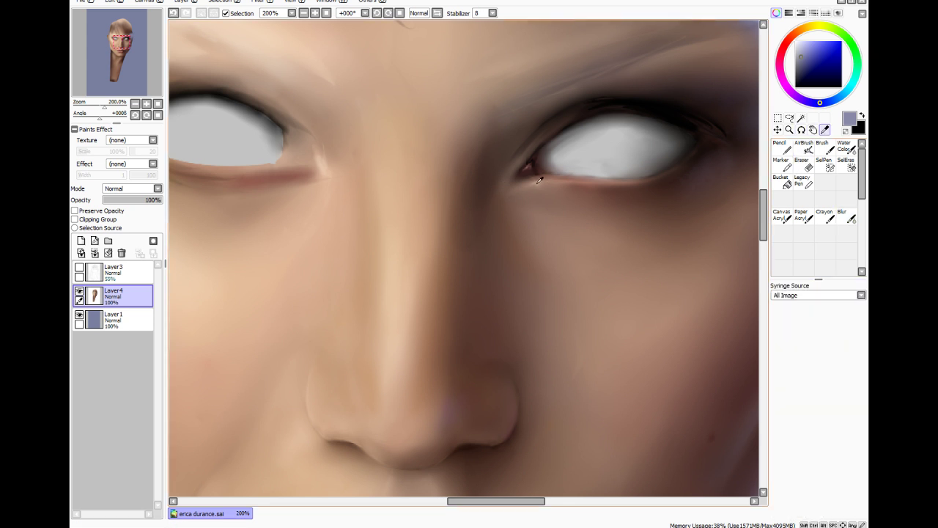
{"action": "left_click", "coordinate": [539, 180], "text": "alt"}
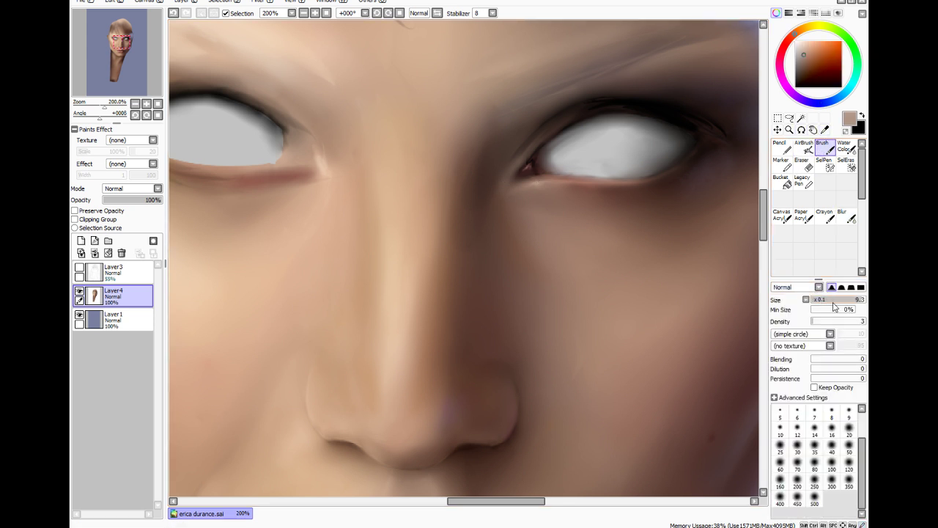
{"action": "left_click_drag", "start_coordinate": [834, 307], "coordinate": [828, 307]}
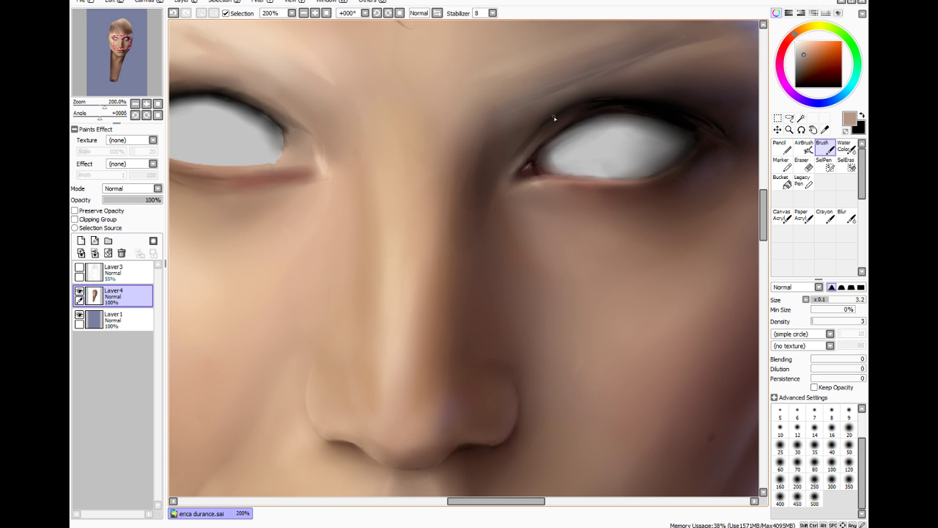
Paint the right-hand eyeball's inner edge in sampled brown with the Brush at size 5.8, density 20, and blend it with Blur at size 4.3
{"action": "left_click_drag", "start_coordinate": [832, 300], "coordinate": [845, 301]}
{"action": "left_click", "coordinate": [825, 129]}
{"action": "left_click", "coordinate": [549, 172]}
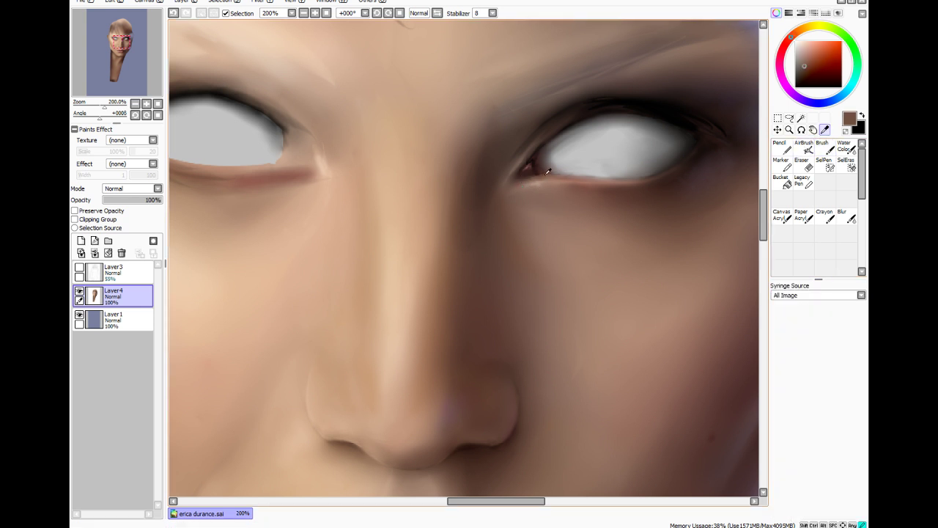
{"action": "left_click", "coordinate": [822, 147]}
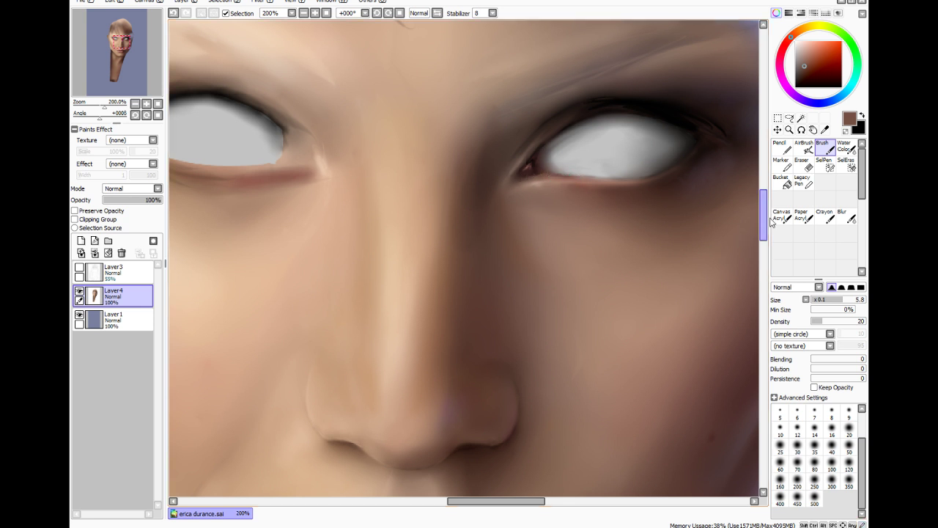
{"action": "left_click", "coordinate": [847, 217]}
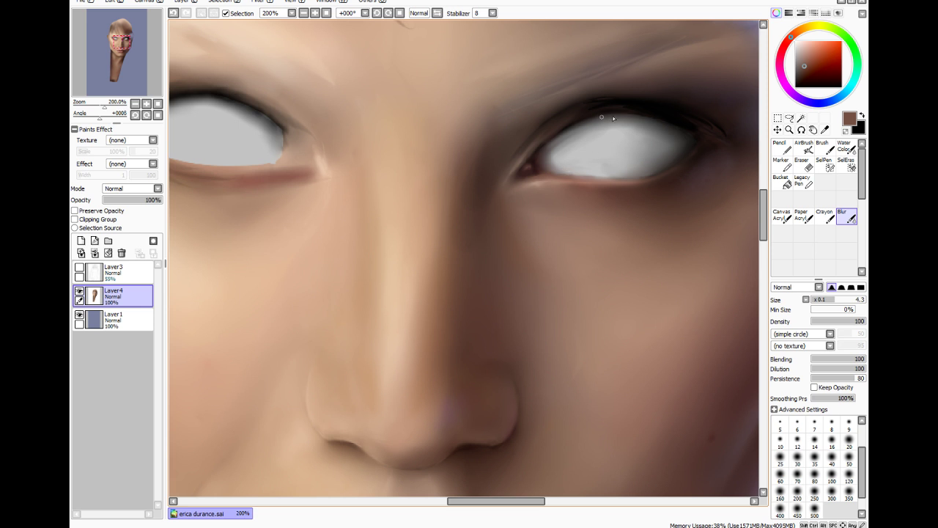
Darken the right-hand eye's upper lid line softly in black with the Brush at size 3, density 3
{"action": "left_click_drag", "start_coordinate": [811, 57], "coordinate": [786, 114]}
{"action": "left_click", "coordinate": [823, 149]}
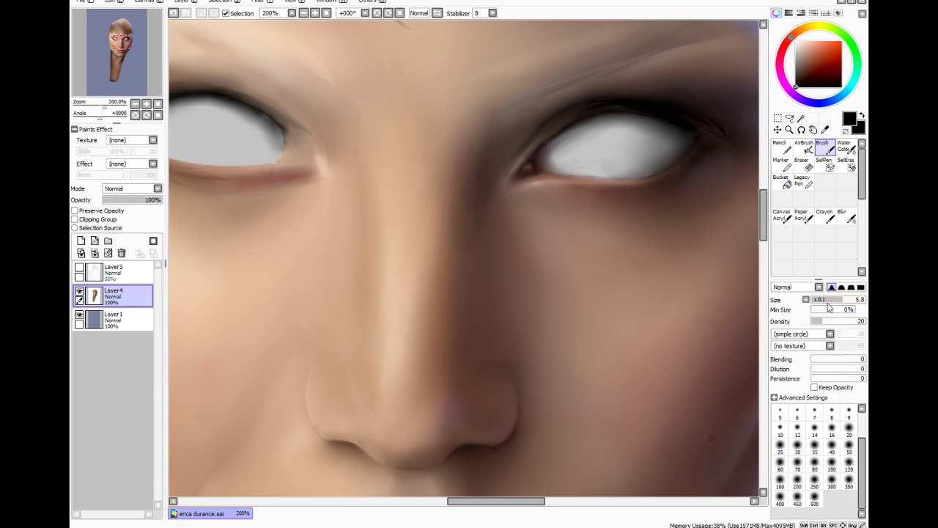
{"action": "left_click", "coordinate": [828, 301]}
{"action": "left_click_drag", "start_coordinate": [821, 321], "coordinate": [813, 321]}
{"action": "scroll", "coordinate": [725, 128], "scroll_direction": "down", "scroll_amount": 3}
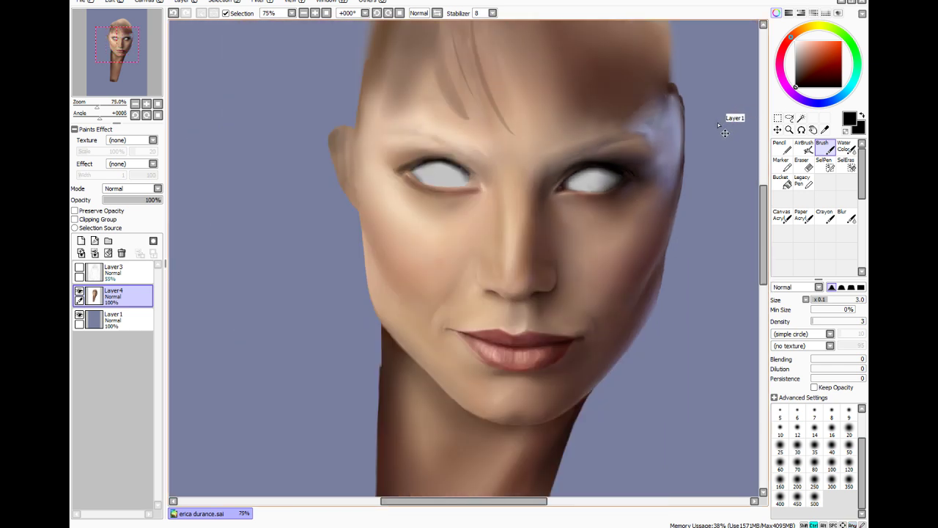
Shade the right-hand eye's upper lid in sampled dark brown with the Brush at size 6, density 21, and blend with Blur at sizes 4.3 and 6.7
{"action": "scroll", "coordinate": [724, 130], "scroll_direction": "up", "scroll_amount": 3}
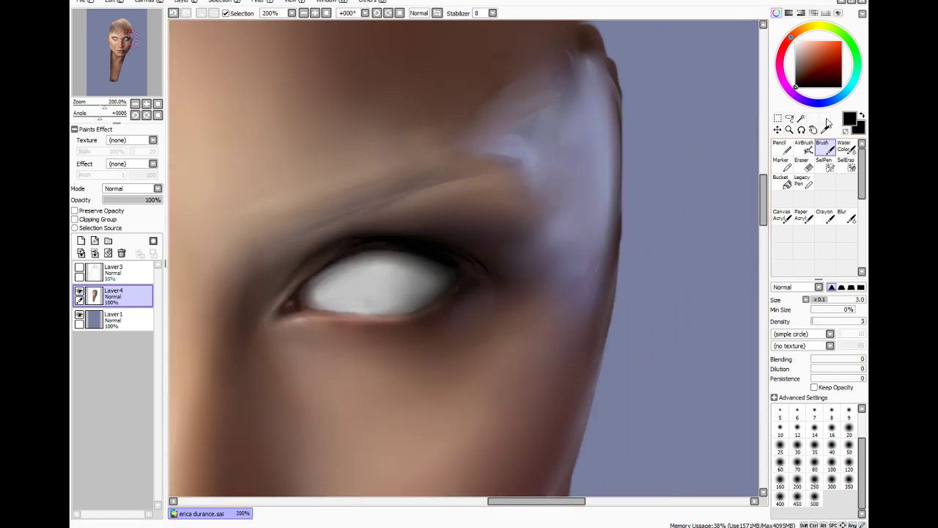
{"action": "left_click", "coordinate": [825, 127]}
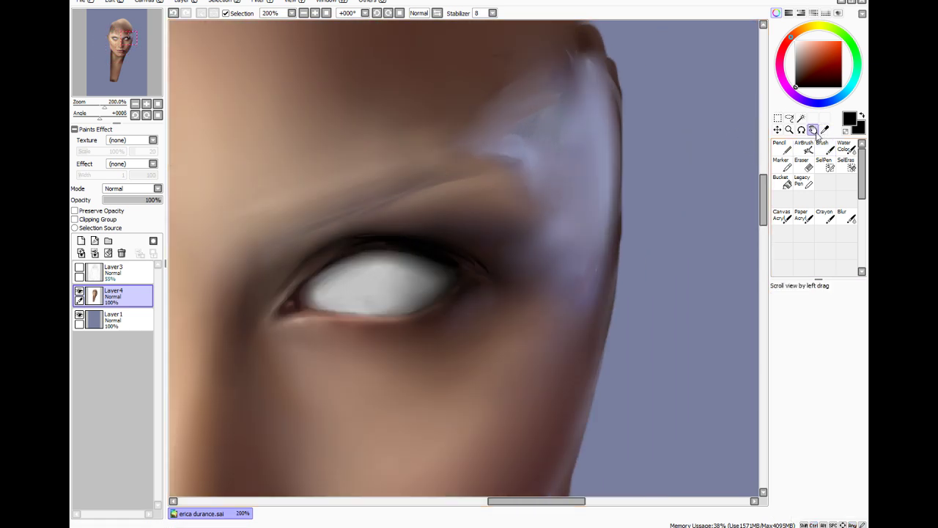
{"action": "left_click", "coordinate": [308, 271]}
{"action": "left_click", "coordinate": [822, 146]}
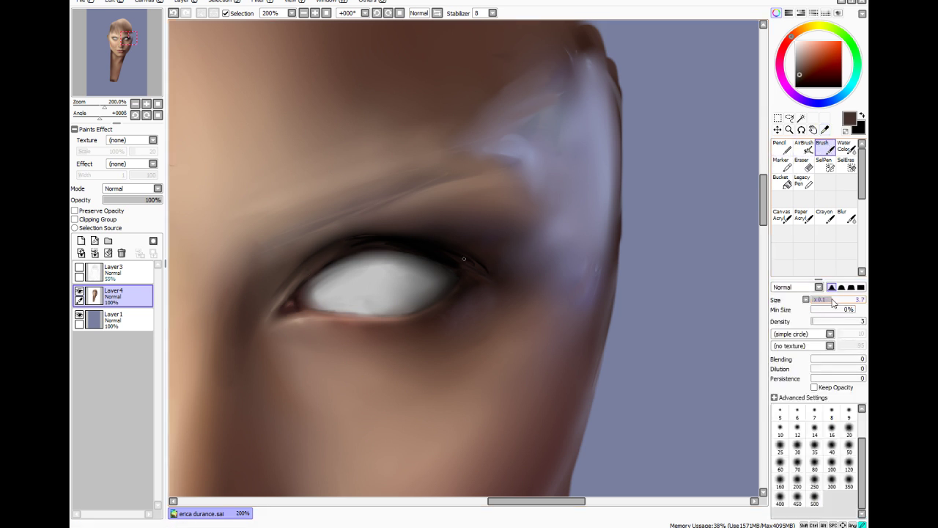
{"action": "mouse_move", "coordinate": [832, 300]}
{"action": "left_mouse_down"}
{"action": "mouse_move", "coordinate": [844, 299]}
{"action": "mouse_move", "coordinate": [823, 322]}
{"action": "left_mouse_up"}
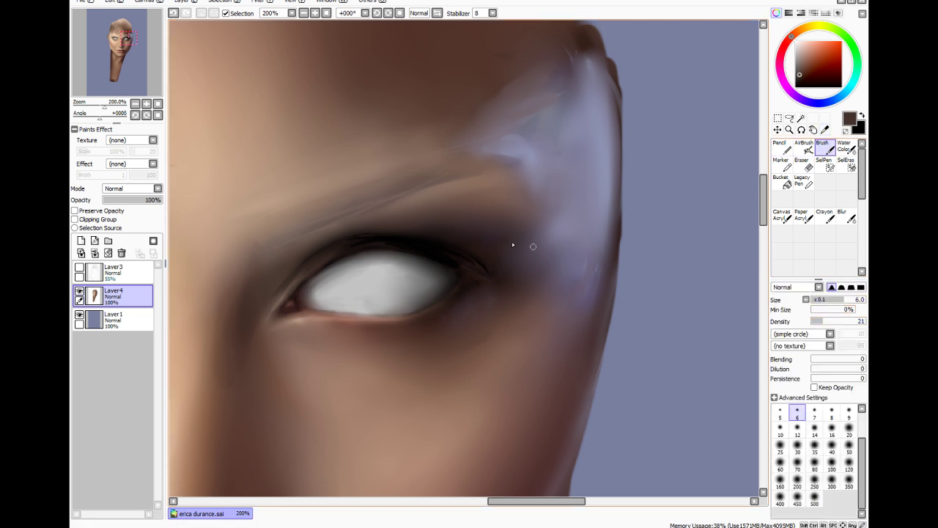
{"action": "scroll", "coordinate": [510, 245], "scroll_direction": "up", "scroll_amount": 1}
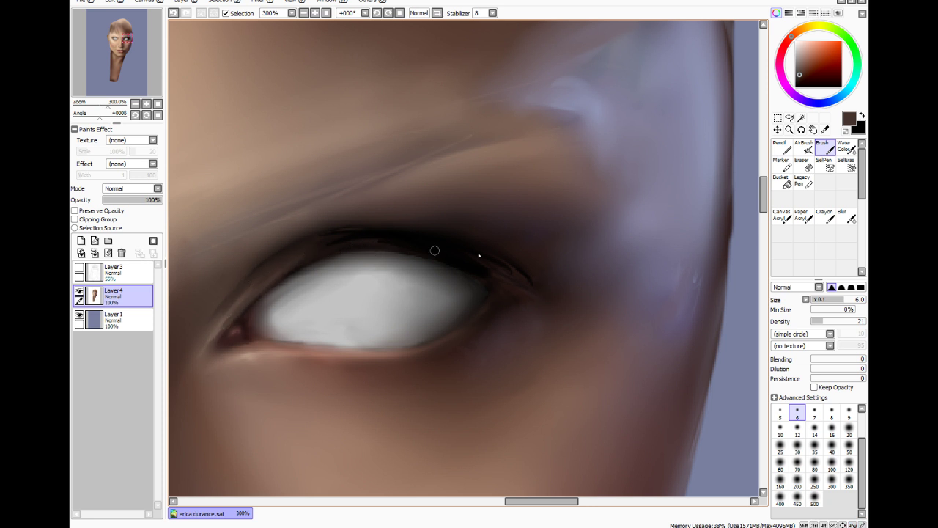
{"action": "left_click", "coordinate": [847, 217]}
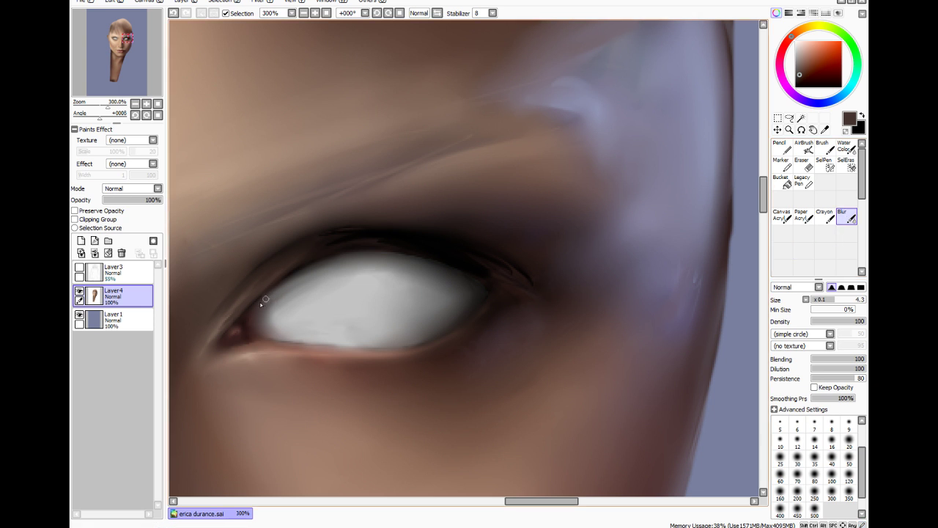
{"action": "left_click", "coordinate": [847, 300]}
Highlight the right-hand eye's upper lid near the inner corner in sampled light skin tone with the Brush at size 3.6, density 21, and select Blur
{"action": "key", "text": "alt"}
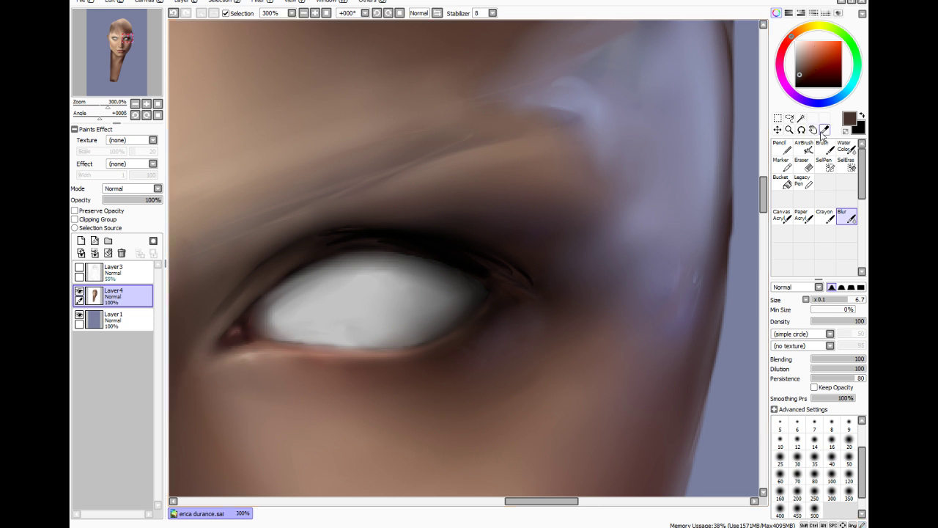
{"action": "left_click", "coordinate": [251, 352]}
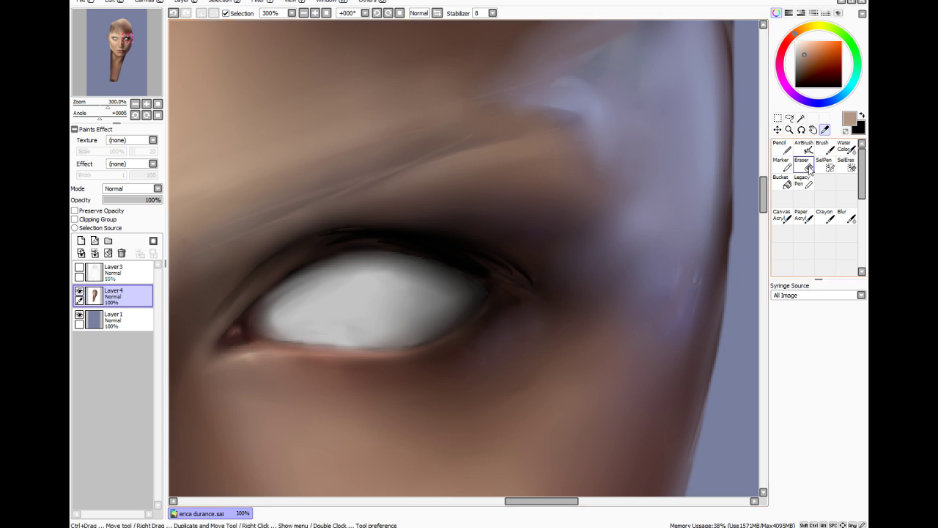
{"action": "left_click", "coordinate": [822, 147]}
{"action": "left_click", "coordinate": [827, 301]}
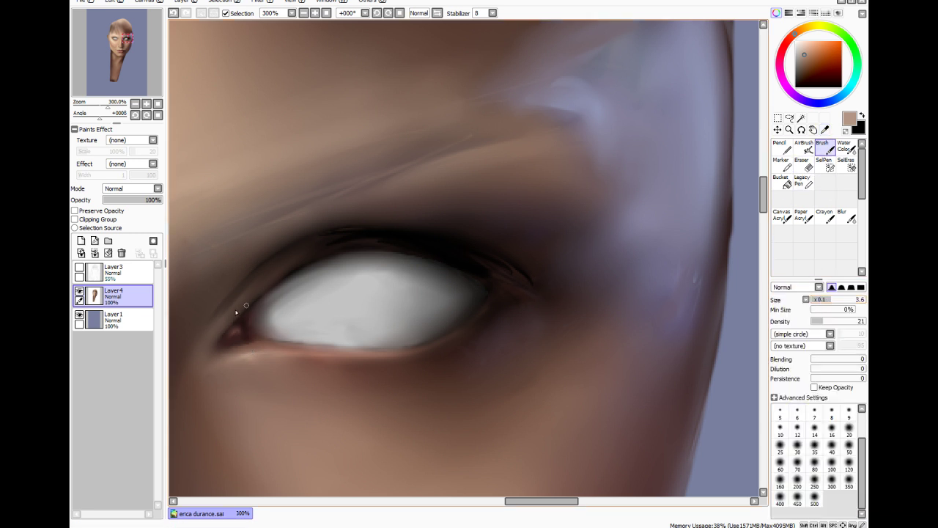
{"action": "left_click_drag", "start_coordinate": [214, 339], "coordinate": [293, 260]}
{"action": "left_click", "coordinate": [846, 216]}
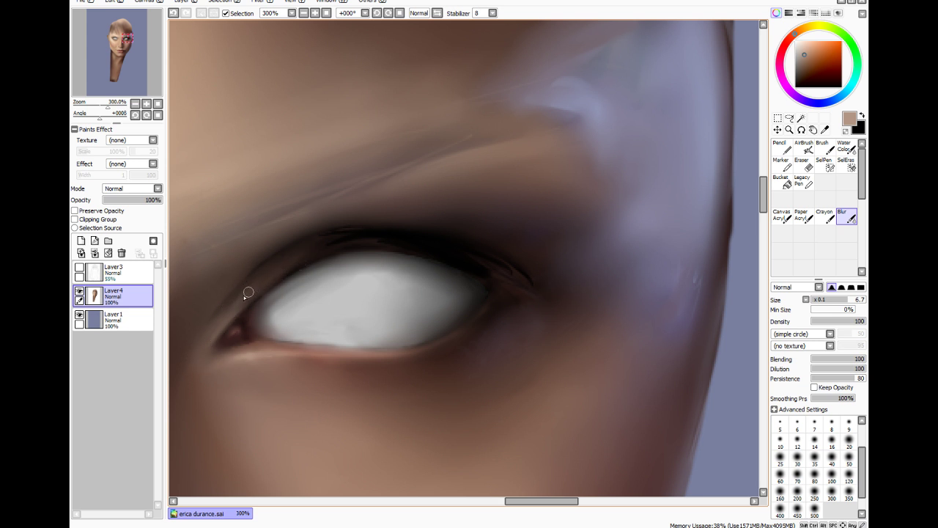
Lighten the right-hand eyeball's lower edge in sampled light grey with Water Color at size 4.4, and blend it with Blur at size 6.7
{"action": "scroll", "coordinate": [284, 273], "scroll_direction": "down", "scroll_amount": 1}
{"action": "scroll", "coordinate": [291, 273], "scroll_direction": "down", "scroll_amount": 1}
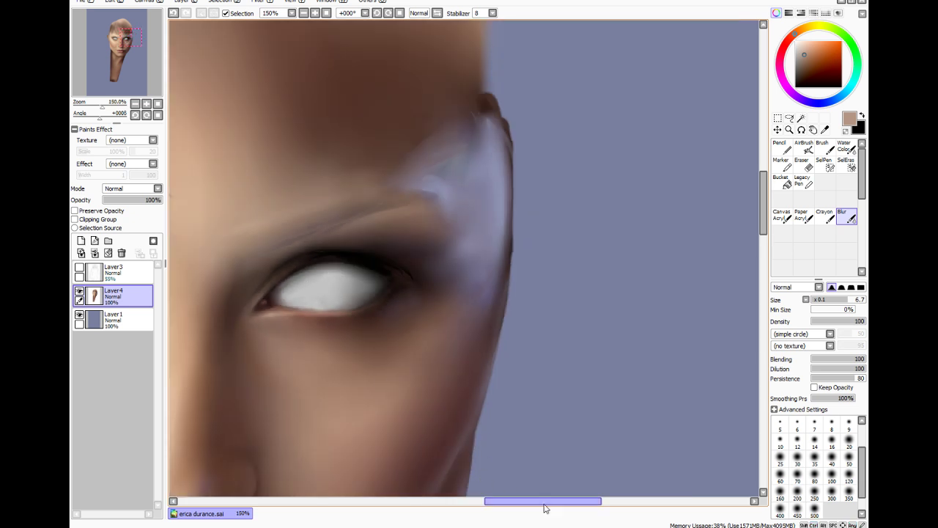
{"action": "left_click_drag", "start_coordinate": [551, 504], "coordinate": [486, 504]}
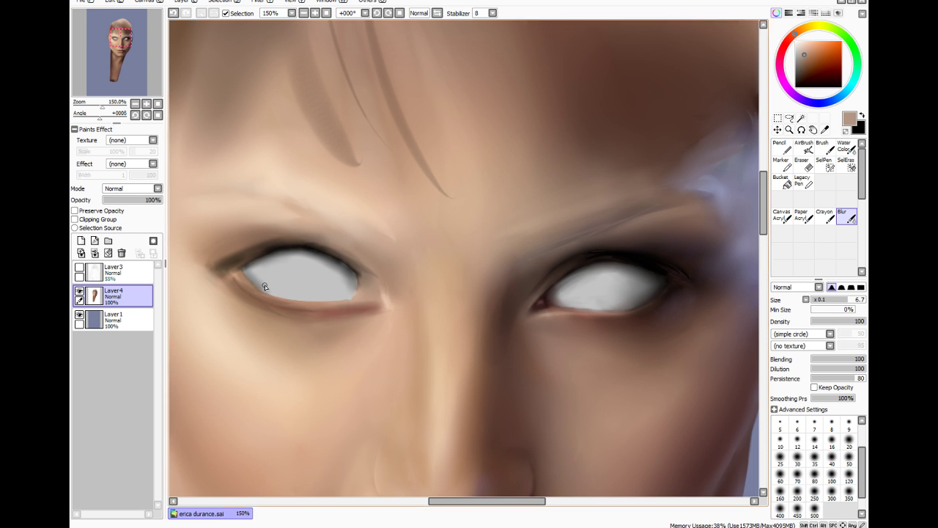
{"action": "scroll", "coordinate": [643, 344], "scroll_direction": "up", "scroll_amount": 4}
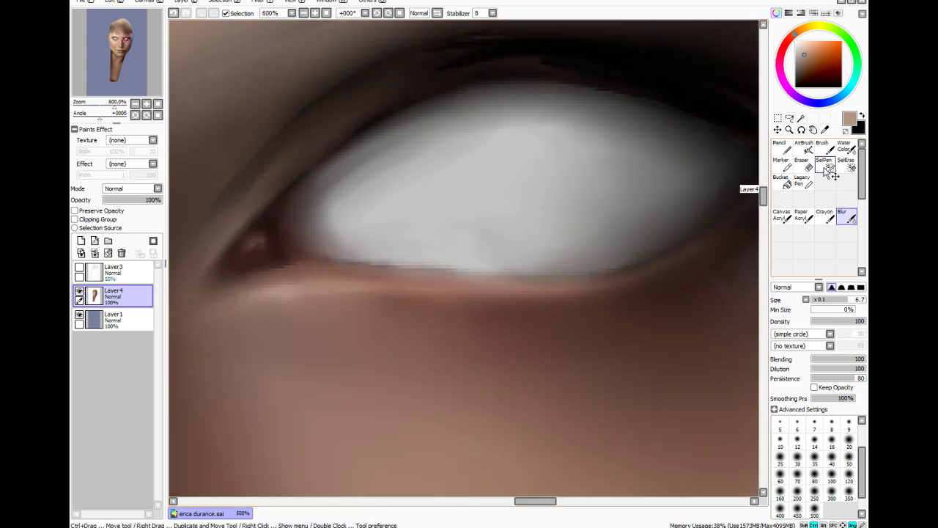
{"action": "left_click", "coordinate": [825, 129]}
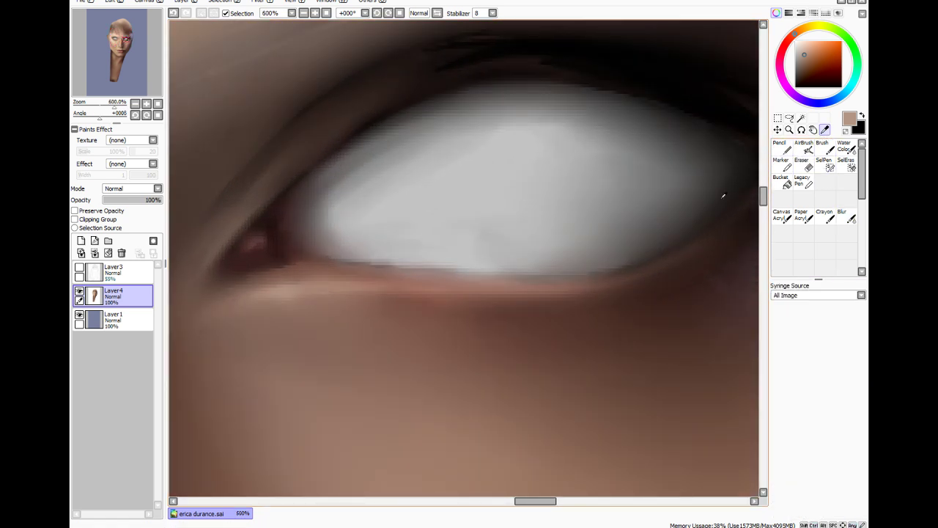
{"action": "left_click", "coordinate": [496, 264]}
{"action": "left_click", "coordinate": [844, 145]}
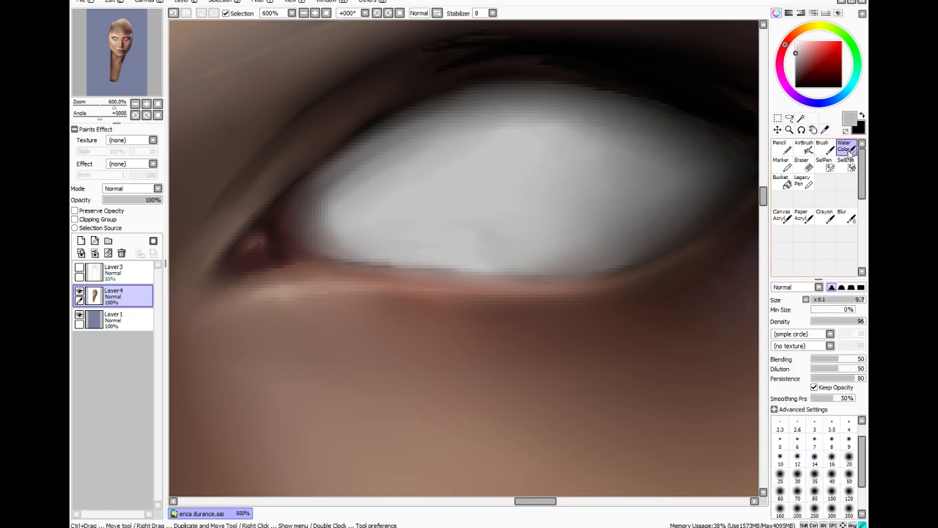
{"action": "left_click_drag", "start_coordinate": [838, 302], "coordinate": [835, 302]}
{"action": "left_click_drag", "start_coordinate": [580, 266], "coordinate": [462, 268]}
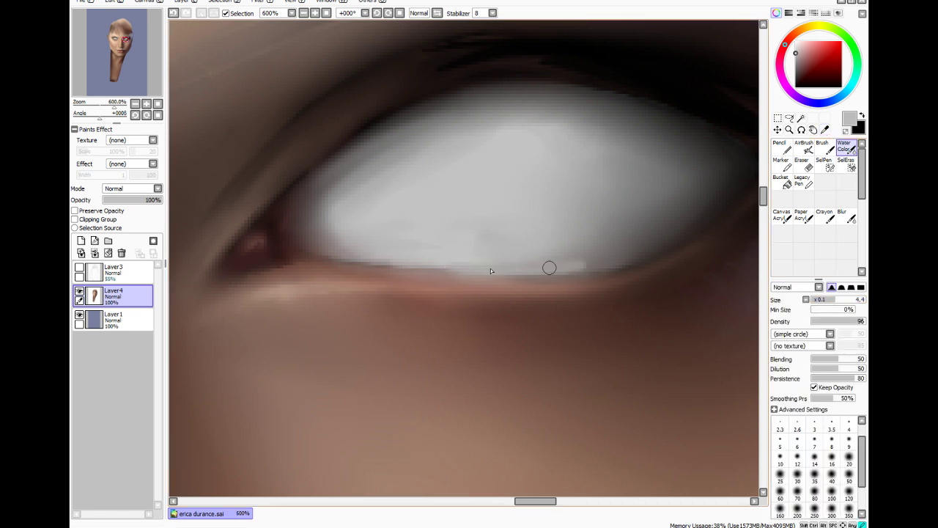
{"action": "left_click_drag", "start_coordinate": [549, 268], "coordinate": [436, 264]}
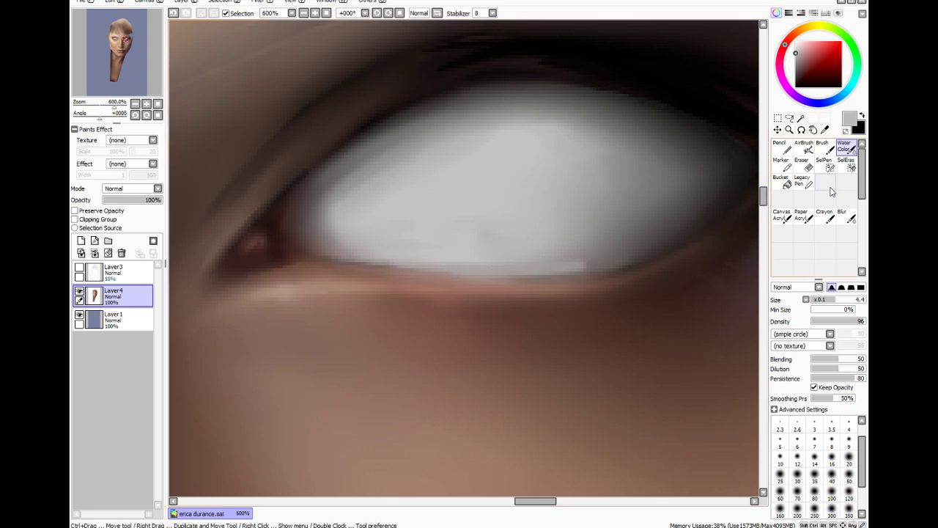
{"action": "left_click", "coordinate": [846, 217]}
{"action": "mouse_move", "coordinate": [595, 250]}
{"action": "left_mouse_down"}
{"action": "mouse_move", "coordinate": [569, 260]}
{"action": "mouse_move", "coordinate": [409, 253]}
{"action": "left_mouse_up"}
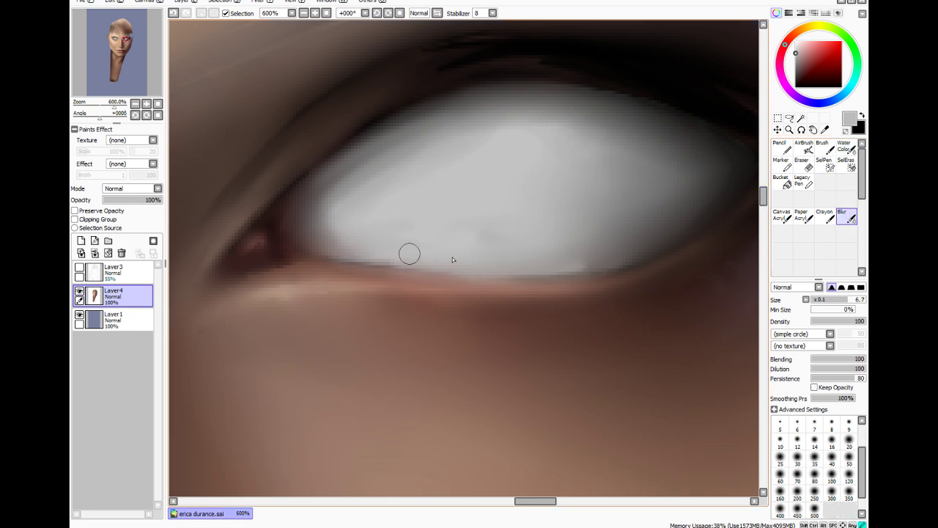
{"action": "mouse_move", "coordinate": [597, 259]}
{"action": "left_mouse_down"}
{"action": "mouse_move", "coordinate": [533, 268]}
{"action": "mouse_move", "coordinate": [429, 255]}
{"action": "left_mouse_up"}
Refine the right-hand eye's lower lid rim and inner upper lid in sampled muted skin brown with Water Color at size 1.7
{"action": "left_click", "coordinate": [846, 147]}
{"action": "scroll", "coordinate": [540, 323], "scroll_direction": "down", "scroll_amount": 1}
{"action": "right_click", "coordinate": [540, 323]}
{"action": "left_click_drag", "start_coordinate": [529, 300], "coordinate": [374, 286]}
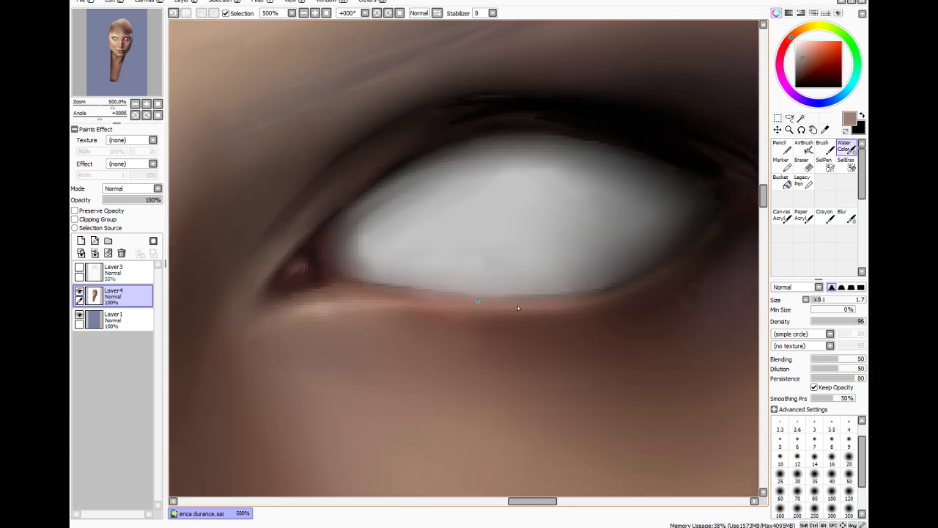
{"action": "left_click_drag", "start_coordinate": [443, 295], "coordinate": [356, 282]}
{"action": "left_click_drag", "start_coordinate": [414, 291], "coordinate": [363, 284]}
{"action": "mouse_move", "coordinate": [343, 304]}
{"action": "left_mouse_down"}
{"action": "mouse_move", "coordinate": [287, 292]}
{"action": "mouse_move", "coordinate": [335, 285]}
{"action": "mouse_move", "coordinate": [275, 298]}
{"action": "mouse_move", "coordinate": [302, 296]}
{"action": "left_mouse_up"}
{"action": "left_click_drag", "start_coordinate": [325, 215], "coordinate": [305, 238]}
Darken the right-hand eye's inner corner in near-black brown with the Brush at size 3.6, density 21
{"action": "left_click_drag", "start_coordinate": [816, 78], "coordinate": [802, 83]}
{"action": "mouse_move", "coordinate": [272, 281]}
{"action": "left_mouse_down"}
{"action": "mouse_move", "coordinate": [305, 283]}
{"action": "mouse_move", "coordinate": [284, 291]}
{"action": "left_mouse_up"}
{"action": "key", "text": "ctrl+z"}
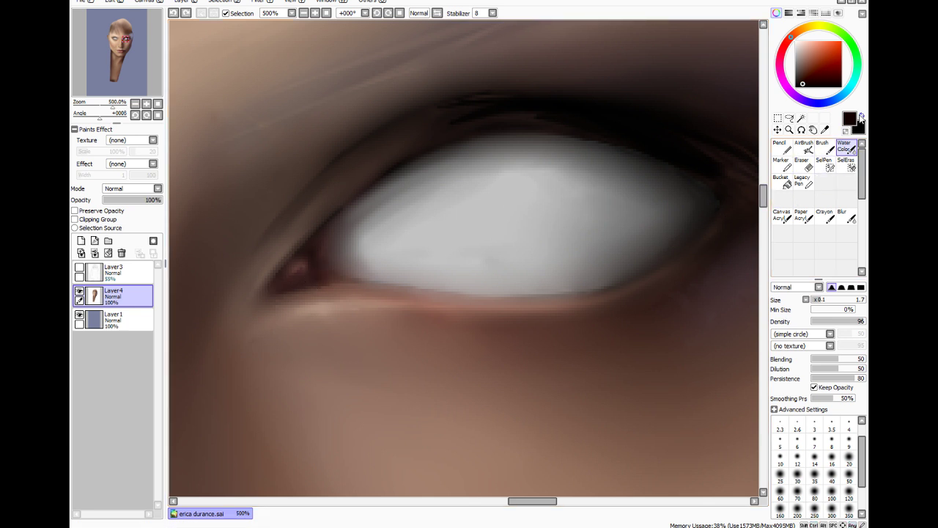
{"action": "left_click", "coordinate": [824, 147]}
{"action": "left_click_drag", "start_coordinate": [275, 289], "coordinate": [302, 280]}
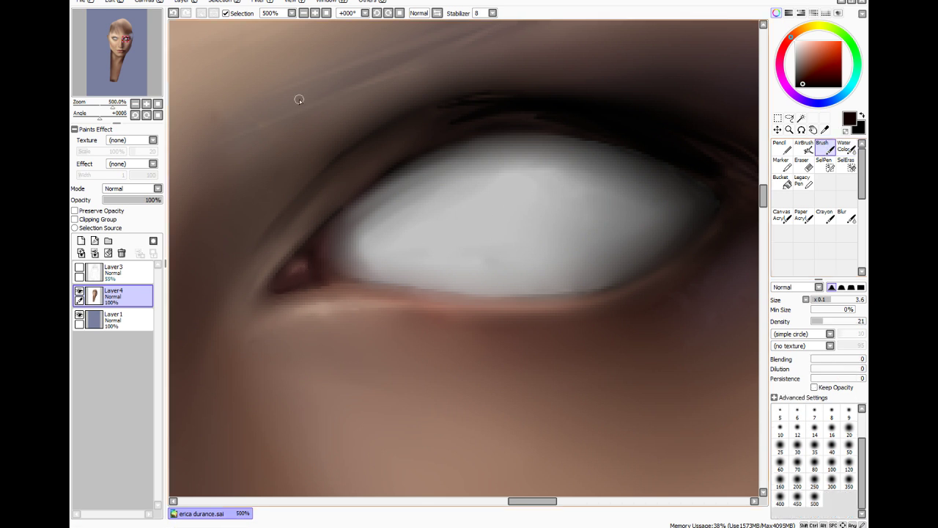
{"action": "left_click_drag", "start_coordinate": [277, 286], "coordinate": [281, 276]}
{"action": "mouse_move", "coordinate": [276, 286]}
{"action": "left_mouse_down"}
{"action": "mouse_move", "coordinate": [290, 249]}
{"action": "mouse_move", "coordinate": [283, 204]}
{"action": "mouse_move", "coordinate": [289, 283]}
{"action": "left_mouse_up"}
Soften the right-hand eye's lower lid edge toward the outer corner with Blur at size 3.8
{"action": "scroll", "coordinate": [346, 227], "scroll_direction": "down", "scroll_amount": 3}
{"action": "scroll", "coordinate": [408, 53], "scroll_direction": "down", "scroll_amount": 2}
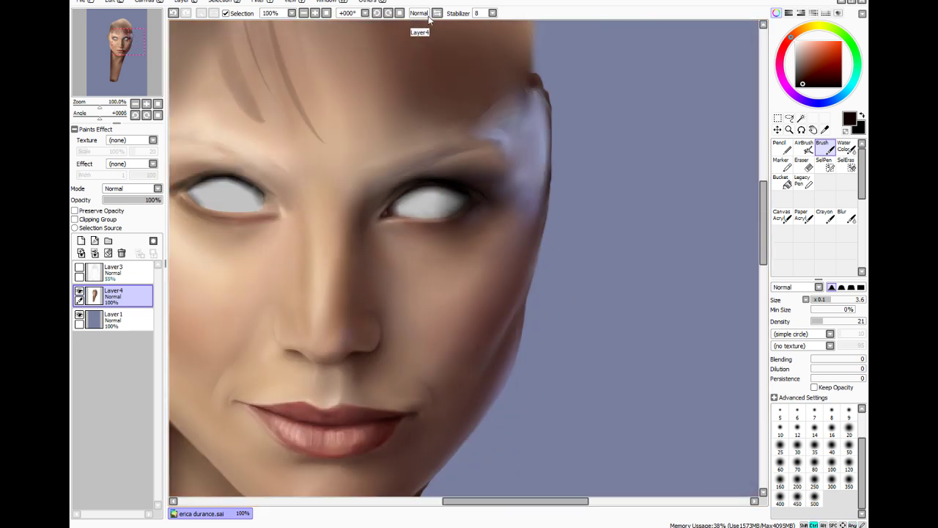
{"action": "scroll", "coordinate": [441, 65], "scroll_direction": "up", "scroll_amount": 3}
{"action": "scroll", "coordinate": [571, 420], "scroll_direction": "up", "scroll_amount": 1}
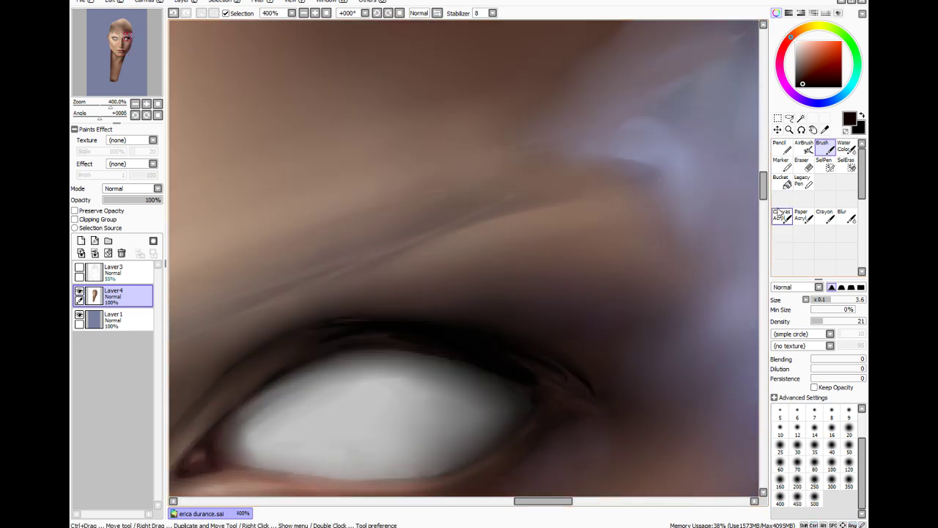
{"action": "left_click_drag", "start_coordinate": [764, 188], "coordinate": [765, 203]}
{"action": "left_click", "coordinate": [847, 217]}
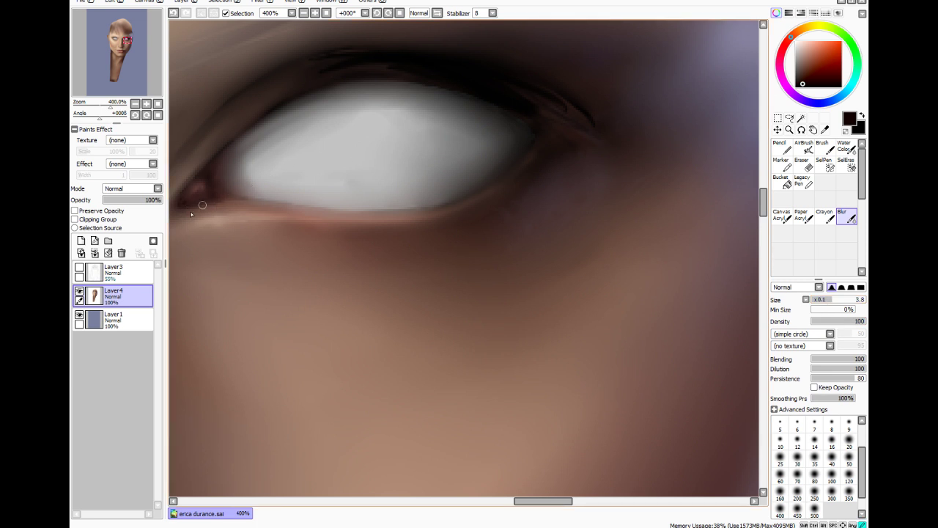
{"action": "scroll", "coordinate": [258, 119], "scroll_direction": "down", "scroll_amount": 1}
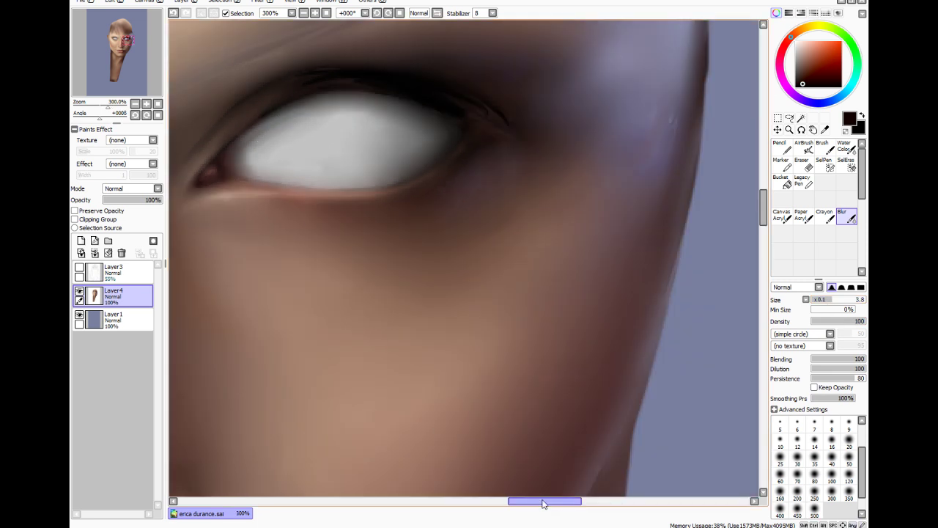
{"action": "left_click_drag", "start_coordinate": [545, 503], "coordinate": [532, 503]}
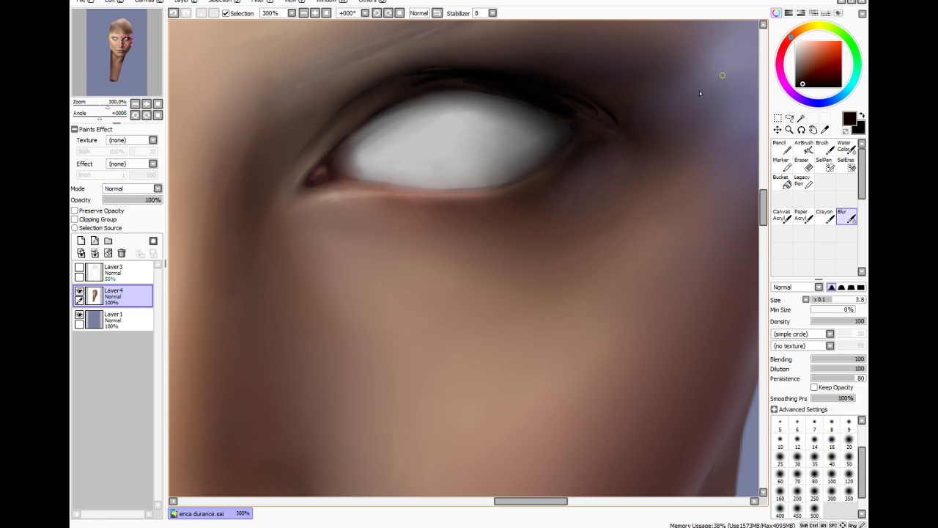
{"action": "scroll", "coordinate": [608, 40], "scroll_direction": "down", "scroll_amount": 4}
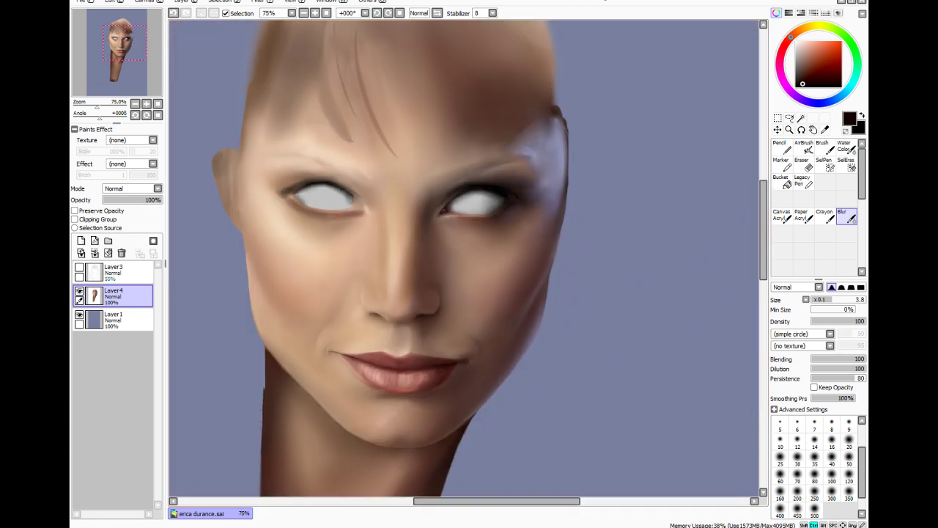
{"action": "scroll", "coordinate": [579, 44], "scroll_direction": "up", "scroll_amount": 6}
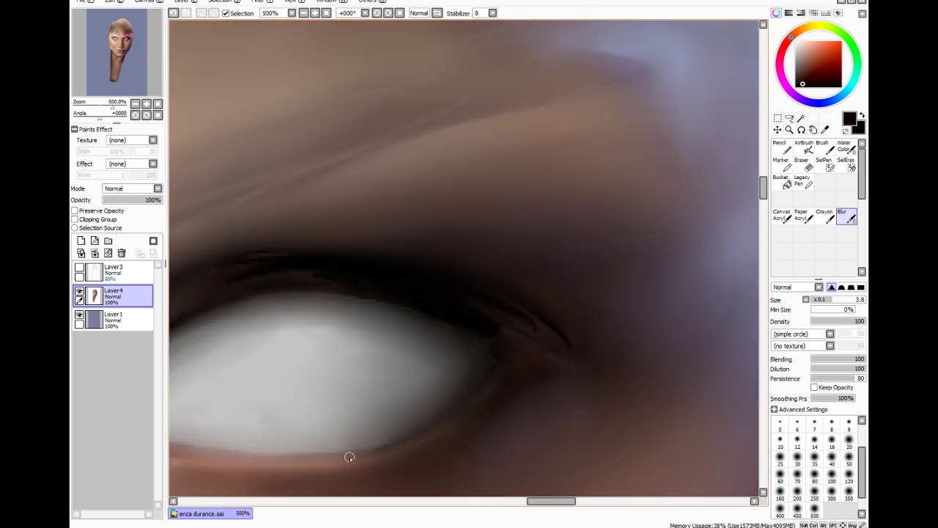
{"action": "mouse_move", "coordinate": [349, 458]}
{"action": "left_mouse_down"}
{"action": "mouse_move", "coordinate": [434, 431]}
{"action": "mouse_move", "coordinate": [336, 458]}
{"action": "mouse_move", "coordinate": [406, 438]}
{"action": "left_mouse_up"}
Smooth the right-hand eyeball's grey shading from the outer side across its lower part with Blur at size 16
{"action": "scroll", "coordinate": [562, 356], "scroll_direction": "down", "scroll_amount": 5}
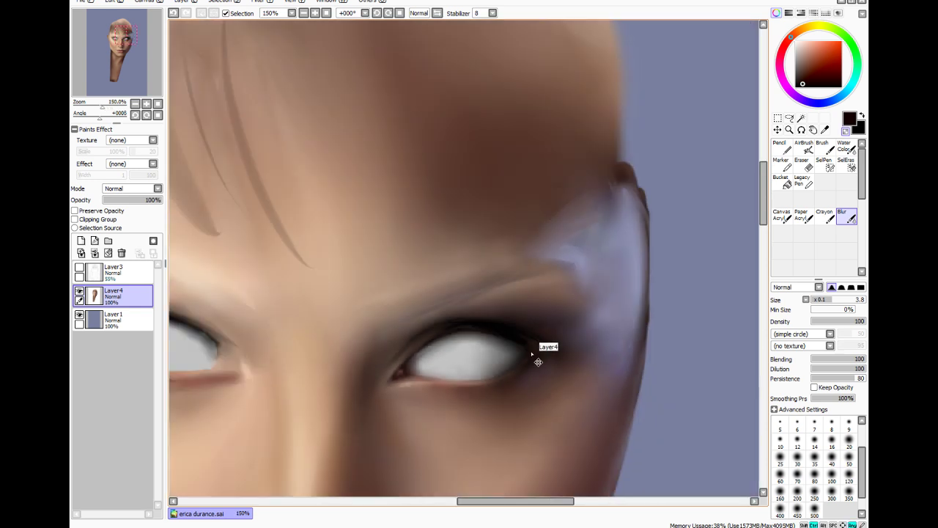
{"action": "scroll", "coordinate": [529, 365], "scroll_direction": "up", "scroll_amount": 5}
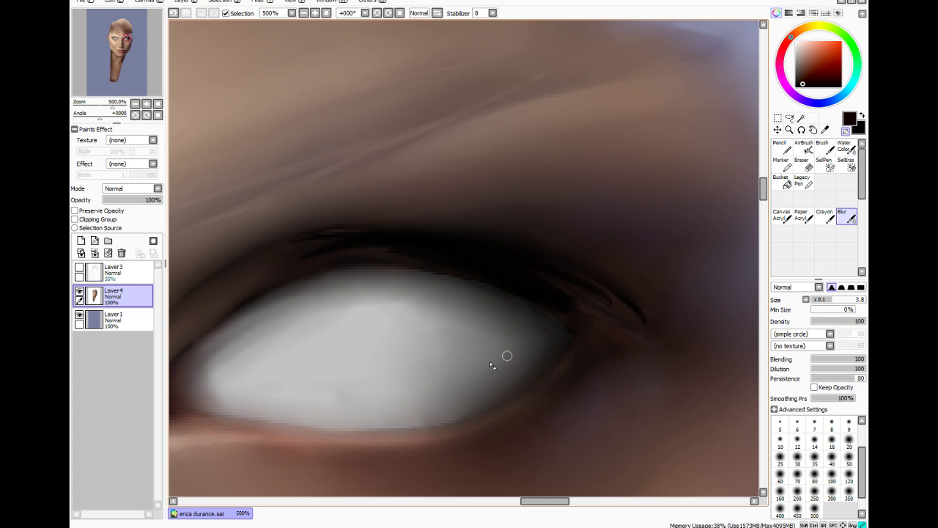
{"action": "left_click", "coordinate": [798, 456]}
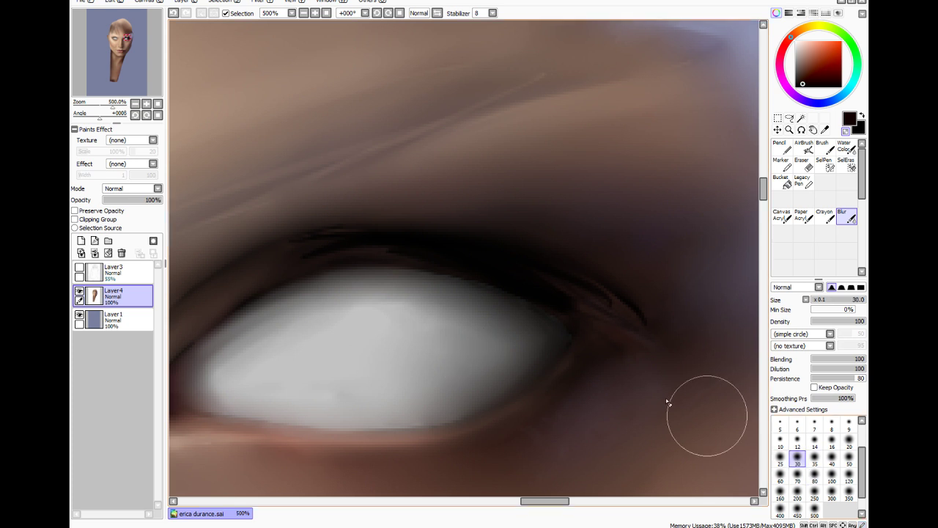
{"action": "key", "text": "bracketleft"}
{"action": "key", "text": "bracketleft"}
{"action": "key", "text": "bracketleft"}
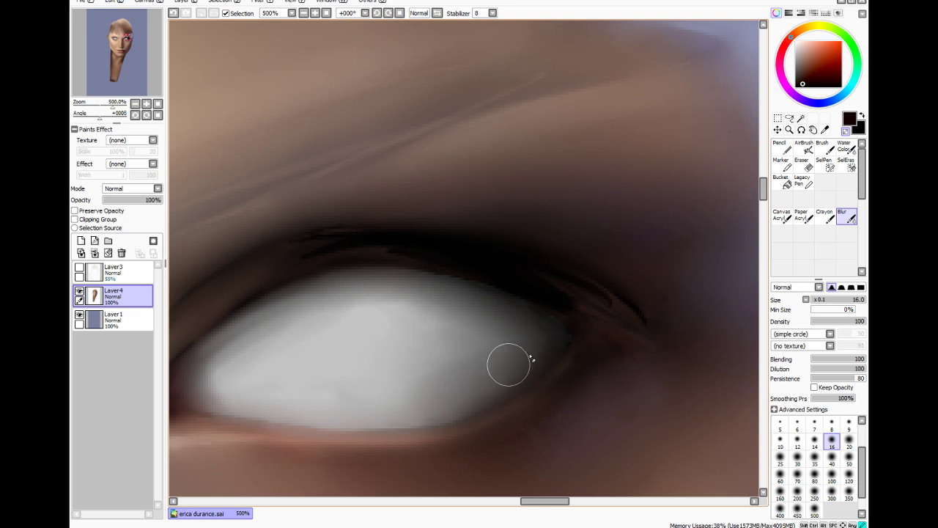
{"action": "mouse_move", "coordinate": [535, 355]}
{"action": "left_mouse_down"}
{"action": "mouse_move", "coordinate": [501, 345]}
{"action": "mouse_move", "coordinate": [511, 331]}
{"action": "mouse_move", "coordinate": [452, 306]}
{"action": "mouse_move", "coordinate": [407, 308]}
{"action": "mouse_move", "coordinate": [362, 331]}
{"action": "mouse_move", "coordinate": [390, 321]}
{"action": "mouse_move", "coordinate": [372, 337]}
{"action": "mouse_move", "coordinate": [253, 366]}
{"action": "mouse_move", "coordinate": [320, 342]}
{"action": "mouse_move", "coordinate": [355, 337]}
{"action": "mouse_move", "coordinate": [253, 369]}
{"action": "mouse_move", "coordinate": [329, 312]}
{"action": "mouse_move", "coordinate": [239, 367]}
{"action": "mouse_move", "coordinate": [267, 359]}
{"action": "mouse_move", "coordinate": [263, 370]}
{"action": "mouse_move", "coordinate": [248, 366]}
{"action": "mouse_move", "coordinate": [240, 396]}
{"action": "left_mouse_up"}
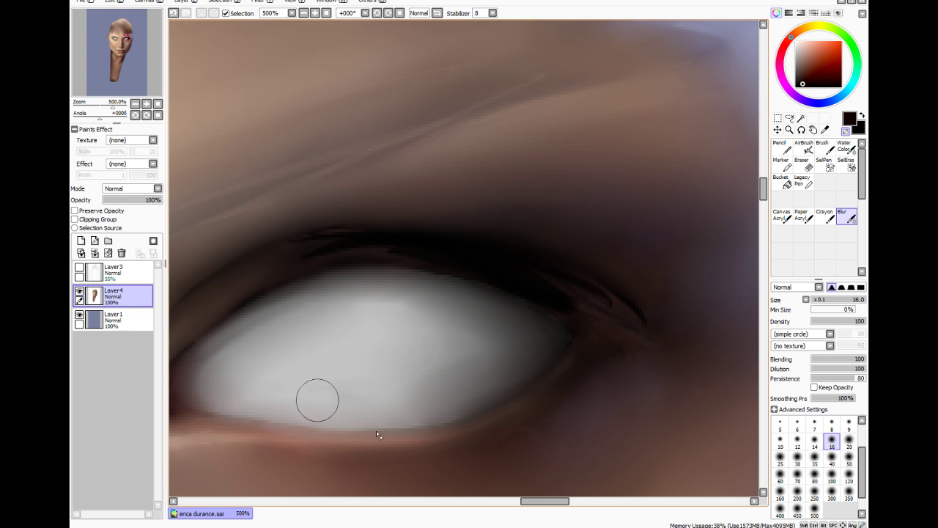
Blend the remaining tones across the middle and outer half of the right-hand eyeball with Blur at size 16
{"action": "left_click_drag", "start_coordinate": [527, 504], "coordinate": [506, 505]}
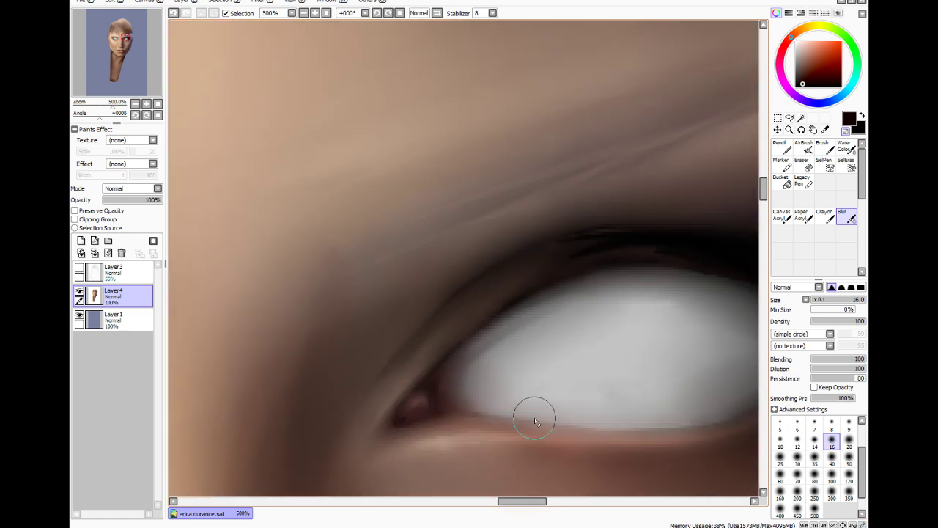
{"action": "scroll", "coordinate": [534, 420], "scroll_direction": "down", "scroll_amount": 5}
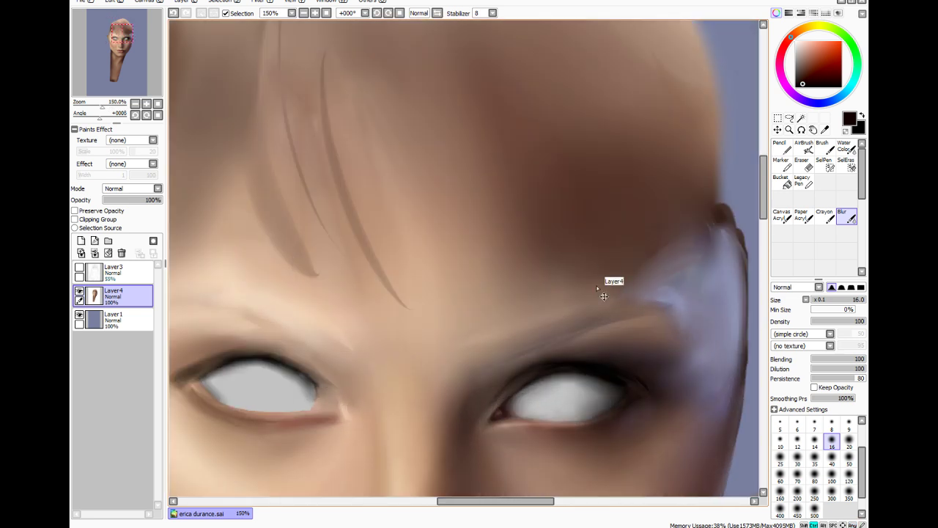
{"action": "scroll", "coordinate": [597, 288], "scroll_direction": "up", "scroll_amount": 3}
{"action": "left_click_drag", "start_coordinate": [764, 177], "coordinate": [763, 195]}
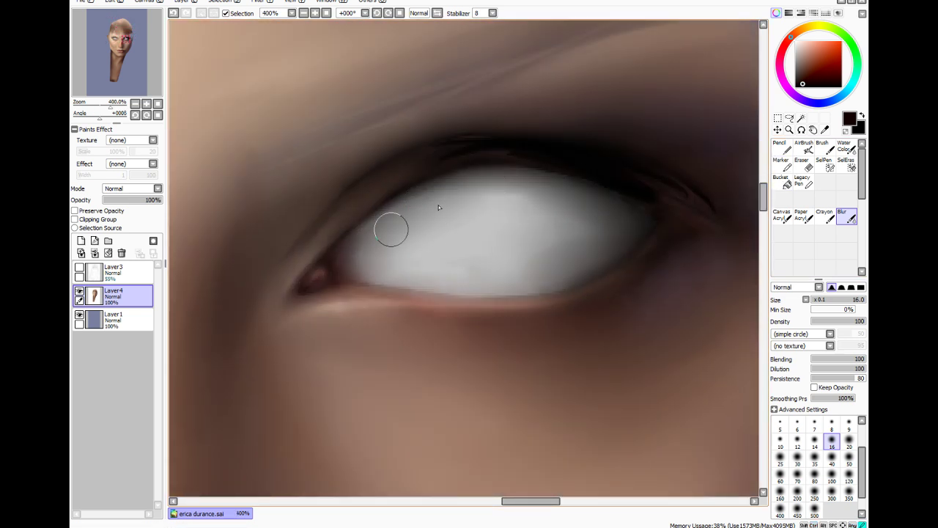
{"action": "mouse_move", "coordinate": [567, 249]}
{"action": "left_mouse_down"}
{"action": "mouse_move", "coordinate": [578, 234]}
{"action": "mouse_move", "coordinate": [540, 215]}
{"action": "left_mouse_up"}
{"action": "mouse_move", "coordinate": [550, 272]}
{"action": "left_mouse_down"}
{"action": "mouse_move", "coordinate": [612, 241]}
{"action": "mouse_move", "coordinate": [547, 266]}
{"action": "mouse_move", "coordinate": [571, 246]}
{"action": "mouse_move", "coordinate": [536, 258]}
{"action": "mouse_move", "coordinate": [578, 217]}
{"action": "left_mouse_up"}
Add dark brown crease strokes beside the right-hand mouth corner with Water Color at size 5.1, density 96, using sampled skin shadow
{"action": "scroll", "coordinate": [509, 36], "scroll_direction": "down", "scroll_amount": 6}
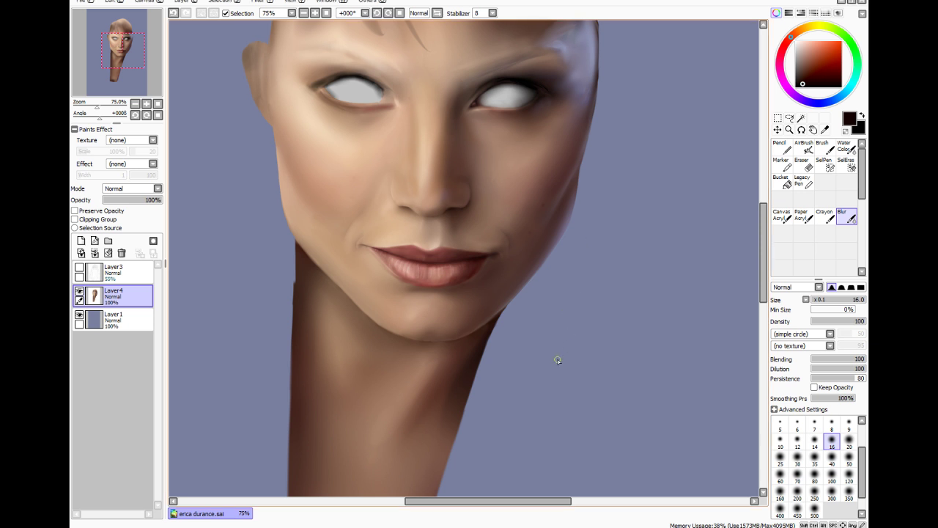
{"action": "scroll", "coordinate": [586, 293], "scroll_direction": "up", "scroll_amount": 4}
{"action": "left_click_drag", "start_coordinate": [533, 503], "coordinate": [490, 503]}
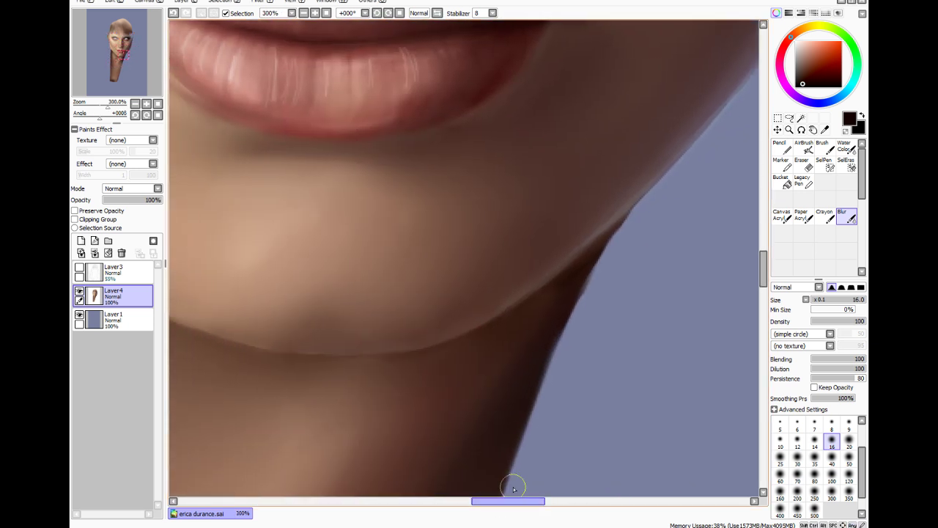
{"action": "left_click_drag", "start_coordinate": [763, 269], "coordinate": [763, 246]}
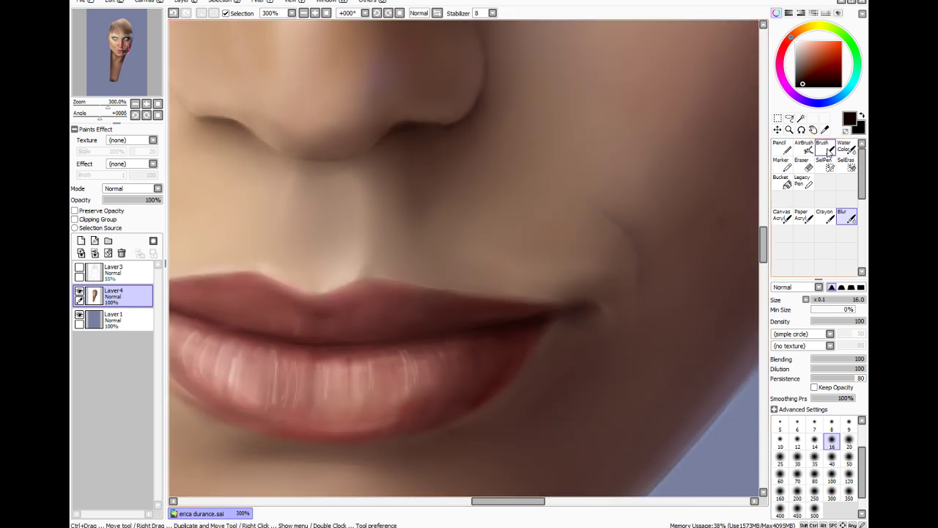
{"action": "left_click", "coordinate": [825, 131]}
{"action": "left_click", "coordinate": [661, 330]}
{"action": "left_click", "coordinate": [846, 151]}
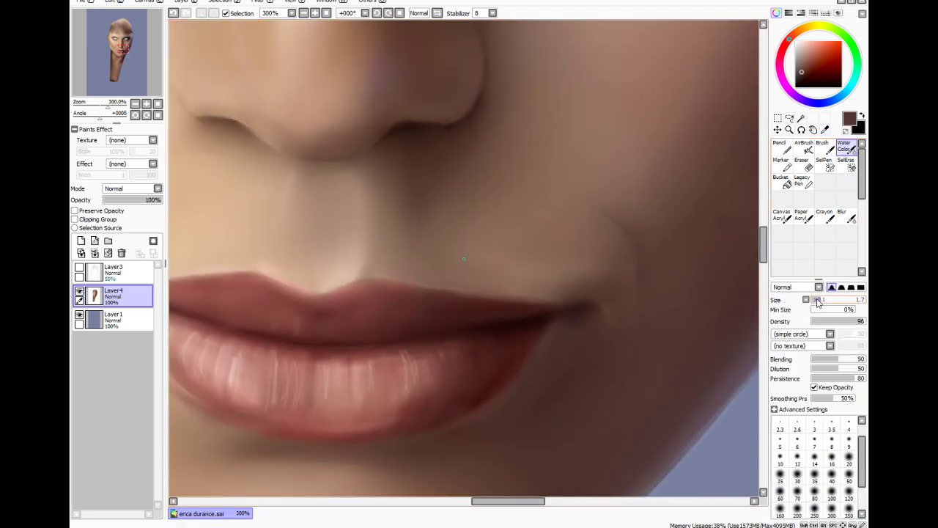
{"action": "left_click_drag", "start_coordinate": [817, 300], "coordinate": [839, 300]}
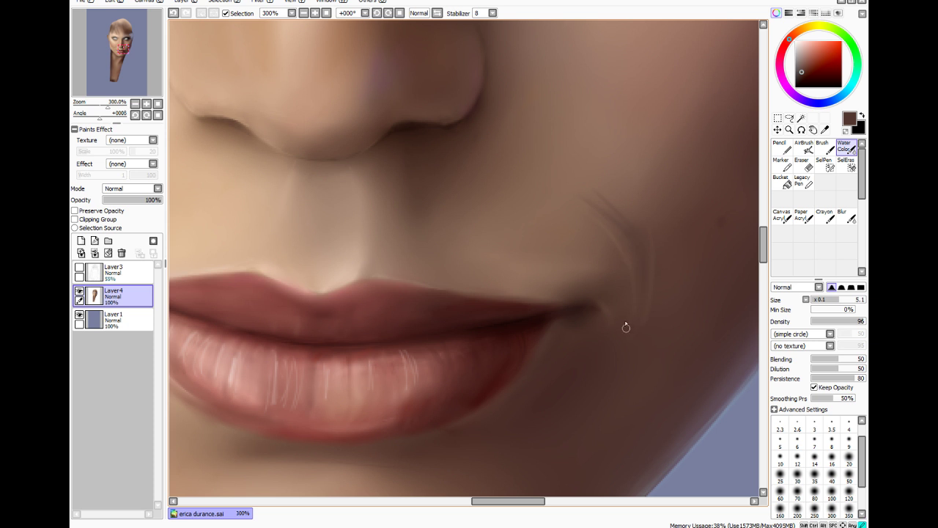
Blend the new crease strokes beside the right-hand mouth corner into the cheek with Blur at size 16
{"action": "left_click", "coordinate": [847, 216]}
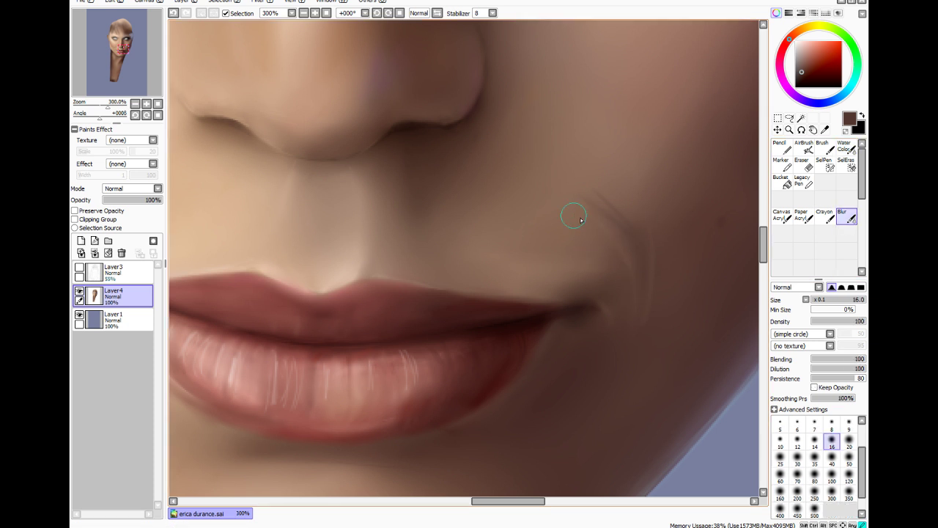
{"action": "mouse_move", "coordinate": [574, 215]}
{"action": "left_mouse_down"}
{"action": "mouse_move", "coordinate": [622, 259]}
{"action": "mouse_move", "coordinate": [627, 338]}
{"action": "left_mouse_up"}
{"action": "mouse_move", "coordinate": [583, 187]}
{"action": "left_mouse_down"}
{"action": "mouse_move", "coordinate": [664, 314]}
{"action": "mouse_move", "coordinate": [658, 342]}
{"action": "left_mouse_up"}
{"action": "left_click_drag", "start_coordinate": [660, 234], "coordinate": [639, 313]}
{"action": "left_click_drag", "start_coordinate": [614, 233], "coordinate": [636, 343]}
{"action": "mouse_move", "coordinate": [595, 174]}
{"action": "left_mouse_down"}
{"action": "mouse_move", "coordinate": [654, 243]}
{"action": "mouse_move", "coordinate": [671, 336]}
{"action": "left_mouse_up"}
Try a thin reddish-brown accent along the right-hand smile crease with Water Color at size 2.3, density 96
{"action": "left_click", "coordinate": [816, 54]}
{"action": "left_click", "coordinate": [847, 146]}
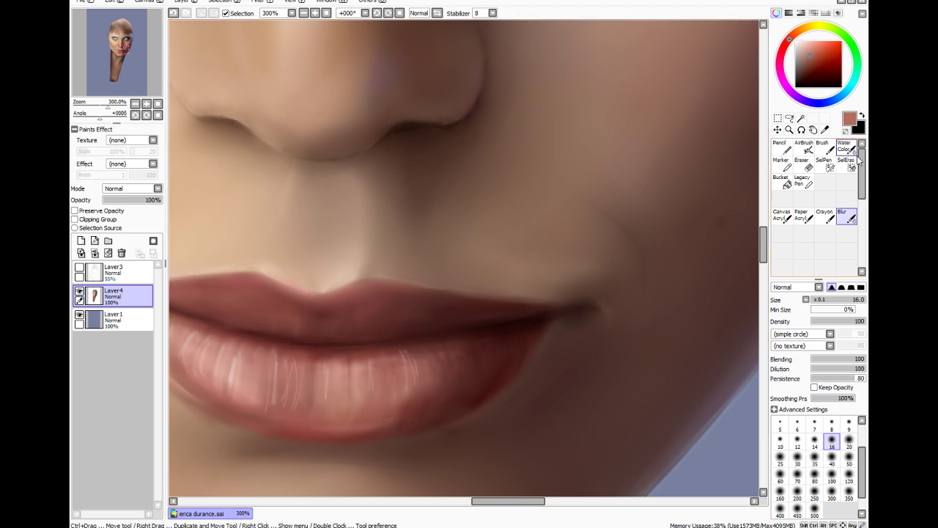
{"action": "scroll", "coordinate": [814, 469], "scroll_direction": "up", "scroll_amount": 1}
{"action": "left_click", "coordinate": [780, 425]}
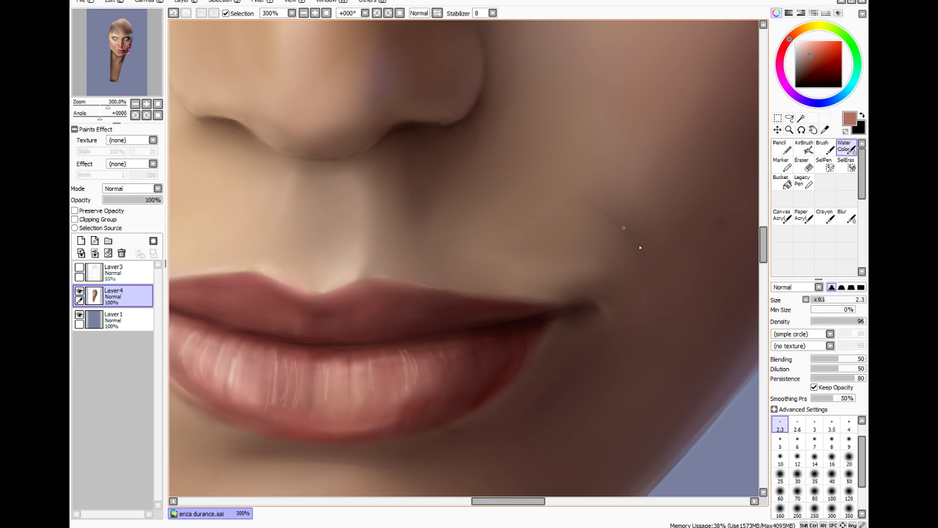
{"action": "scroll", "coordinate": [528, 155], "scroll_direction": "down", "scroll_amount": 4}
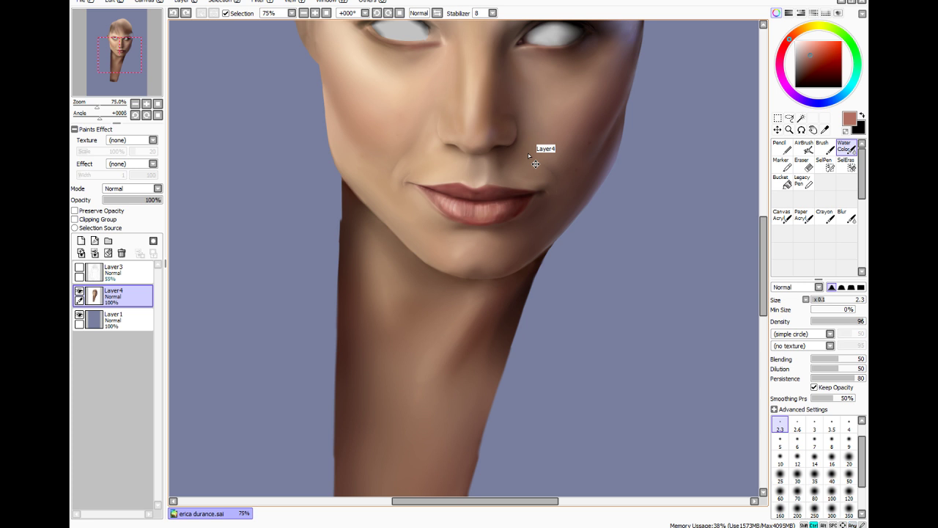
{"action": "scroll", "coordinate": [529, 156], "scroll_direction": "up", "scroll_amount": 4}
{"action": "scroll", "coordinate": [528, 155], "scroll_direction": "down", "scroll_amount": 1}
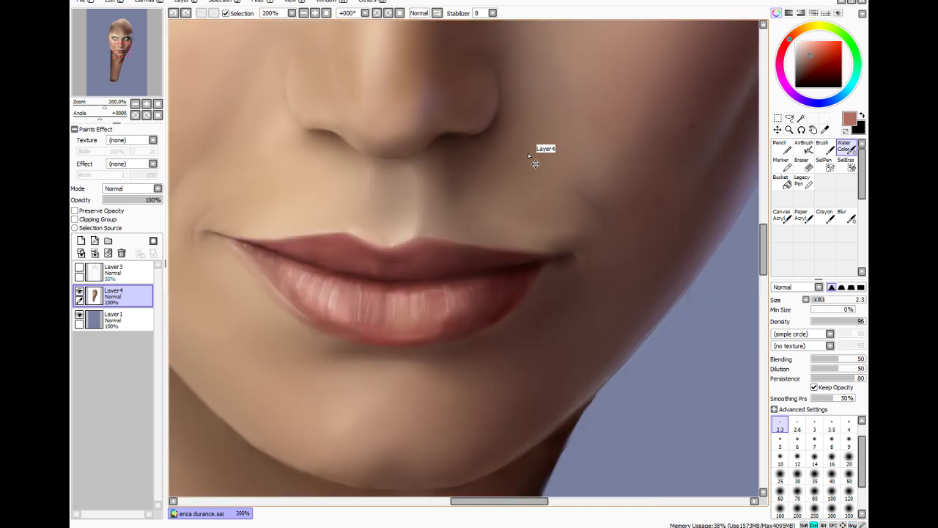
{"action": "scroll", "coordinate": [528, 156], "scroll_direction": "up", "scroll_amount": 1}
Lighten the inner side of the right-hand smile crease in sampled light brown with the Brush at size 14, density 4
{"action": "key", "text": "alt"}
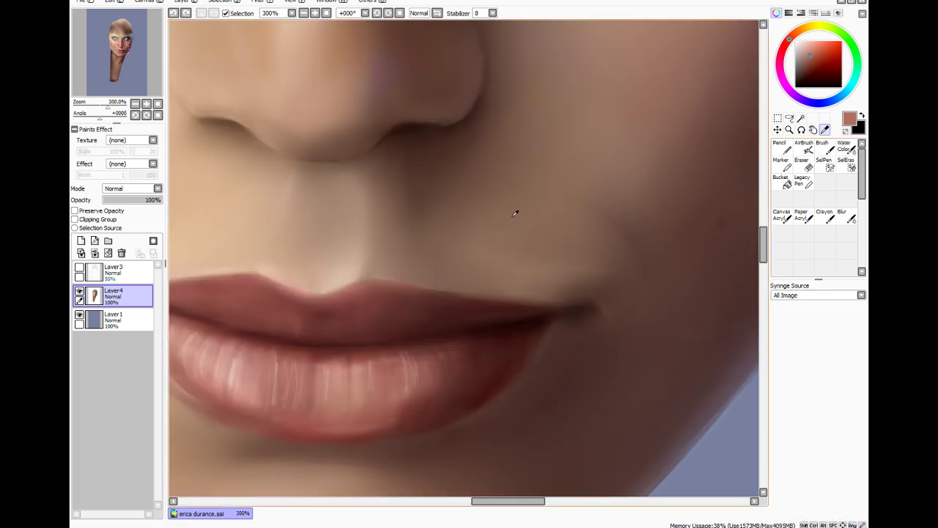
{"action": "left_click", "coordinate": [526, 272], "text": "alt"}
{"action": "left_click", "coordinate": [823, 146]}
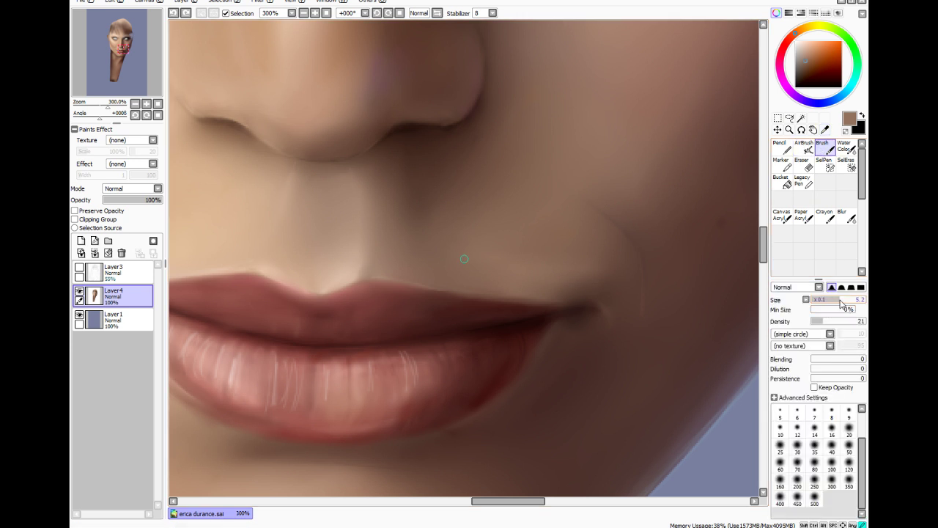
{"action": "left_click", "coordinate": [823, 321]}
{"action": "left_click", "coordinate": [814, 429]}
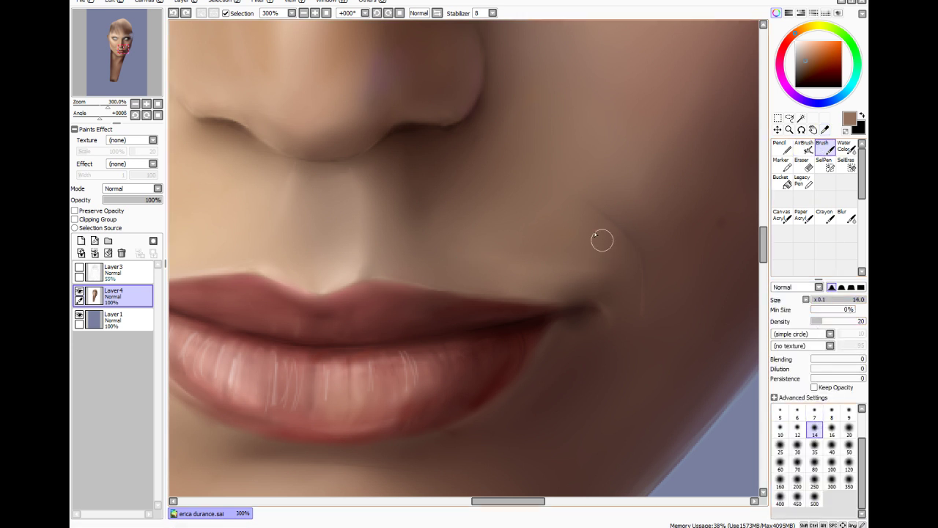
{"action": "left_click_drag", "start_coordinate": [595, 222], "coordinate": [616, 239]}
{"action": "key", "text": "ctrl+z"}
{"action": "left_click", "coordinate": [814, 321]}
{"action": "mouse_move", "coordinate": [572, 214]}
{"action": "left_mouse_down"}
{"action": "mouse_move", "coordinate": [613, 241]}
{"action": "mouse_move", "coordinate": [544, 183]}
{"action": "left_mouse_up"}
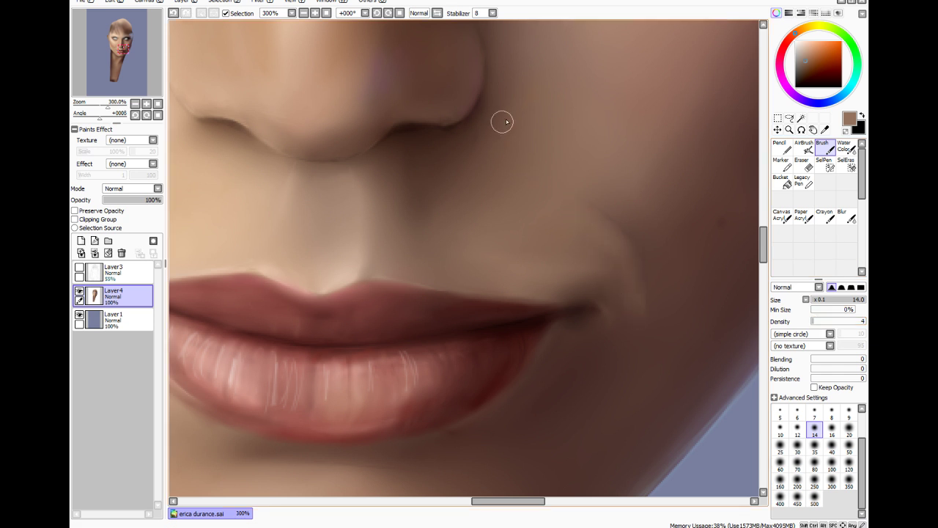
Soften the light brown strokes along the right-hand smile crease with Blur at size 16
{"action": "left_click", "coordinate": [847, 216]}
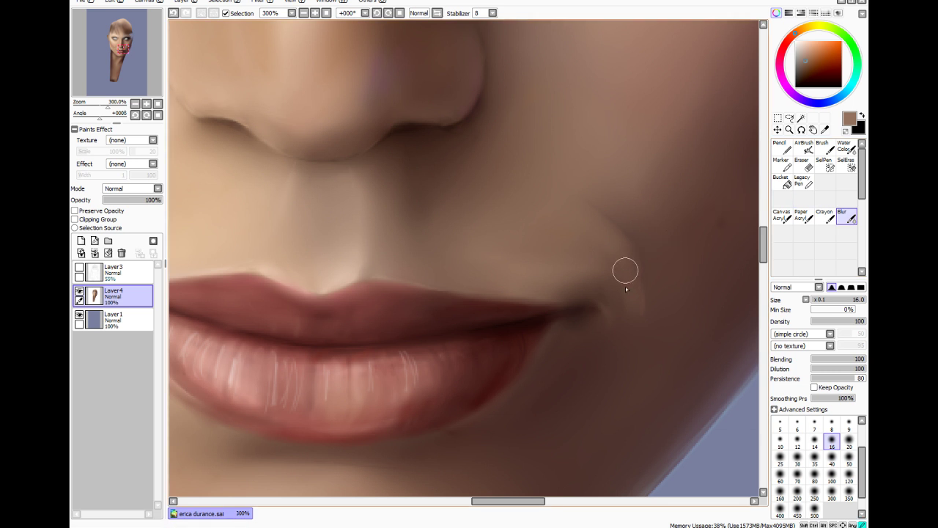
{"action": "left_click_drag", "start_coordinate": [631, 274], "coordinate": [575, 217]}
{"action": "key", "text": "ctrl+z"}
Darken the smile crease in sampled brown with the Brush at size 14, density 4, and blend it with Blur at size 16
{"action": "left_click", "coordinate": [657, 194], "text": "alt"}
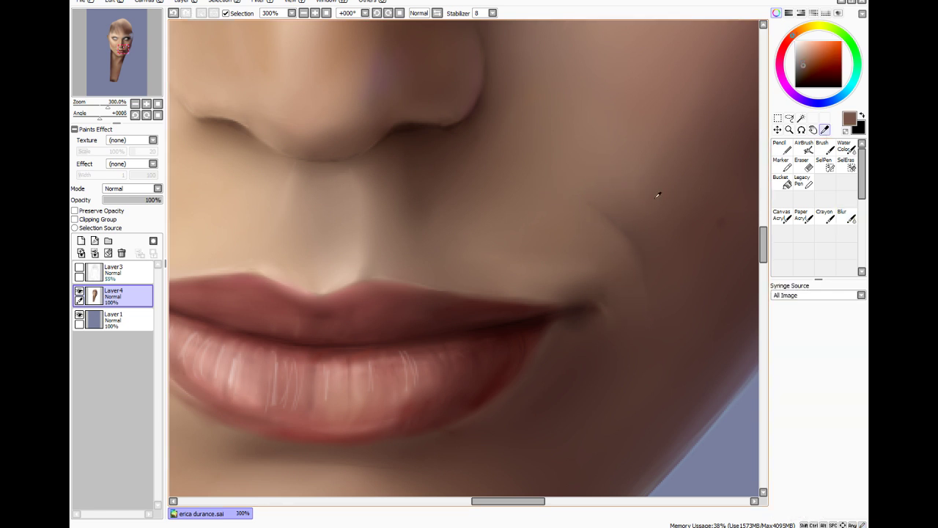
{"action": "key", "text": "b"}
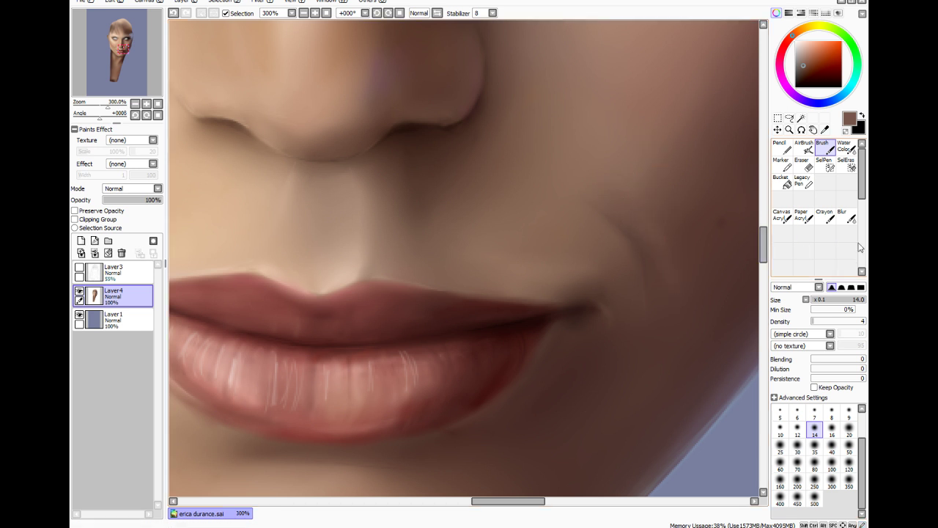
{"action": "left_click", "coordinate": [848, 217]}
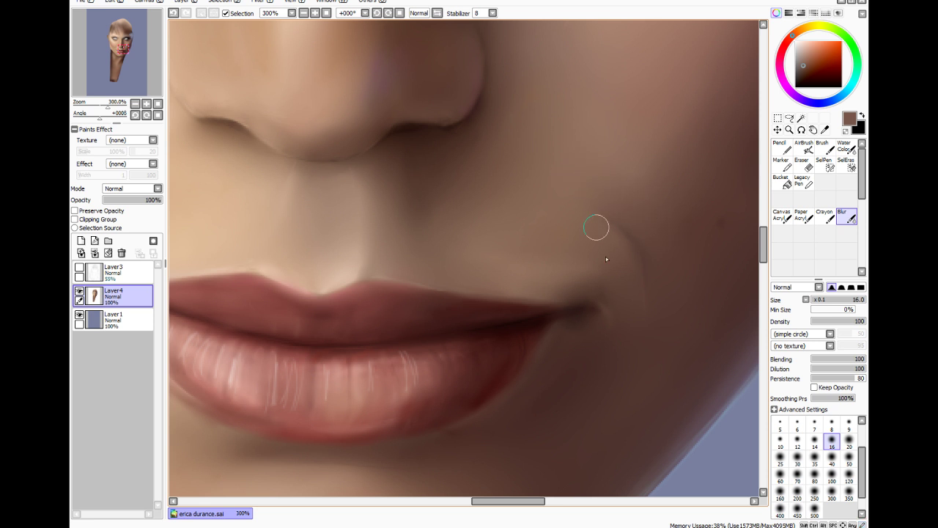
{"action": "mouse_move", "coordinate": [597, 227]}
{"action": "left_mouse_down"}
{"action": "mouse_move", "coordinate": [626, 264]}
{"action": "mouse_move", "coordinate": [579, 254]}
{"action": "mouse_move", "coordinate": [571, 275]}
{"action": "mouse_move", "coordinate": [513, 285]}
{"action": "mouse_move", "coordinate": [534, 253]}
{"action": "mouse_move", "coordinate": [509, 250]}
{"action": "left_mouse_up"}
Try thin olive-brown strokes along the right-hand smile crease with the Brush at size 2.8, density 4
{"action": "key", "text": "ctrl"}
{"action": "scroll", "coordinate": [470, 239], "scroll_direction": "down", "scroll_amount": 5}
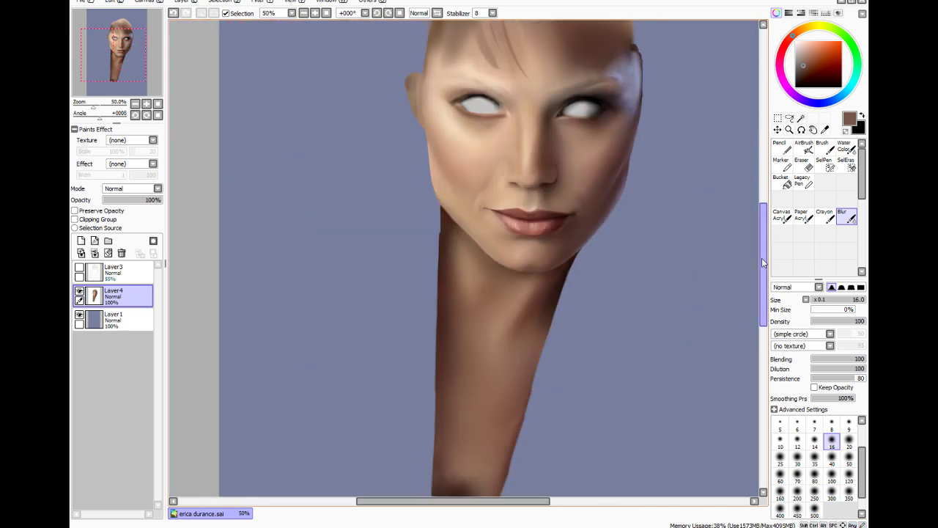
{"action": "left_click_drag", "start_coordinate": [763, 263], "coordinate": [768, 234]}
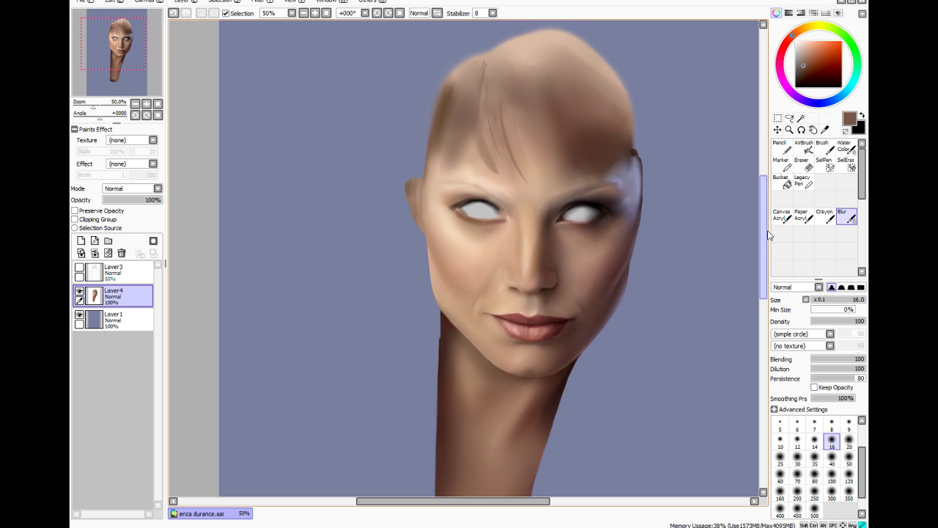
{"action": "mouse_move", "coordinate": [768, 235]}
{"action": "left_mouse_down"}
{"action": "mouse_move", "coordinate": [767, 269]}
{"action": "mouse_move", "coordinate": [766, 240]}
{"action": "left_mouse_up"}
{"action": "scroll", "coordinate": [733, 257], "scroll_direction": "up", "scroll_amount": 3}
{"action": "scroll", "coordinate": [725, 233], "scroll_direction": "up", "scroll_amount": 2}
{"action": "left_click", "coordinate": [825, 130]}
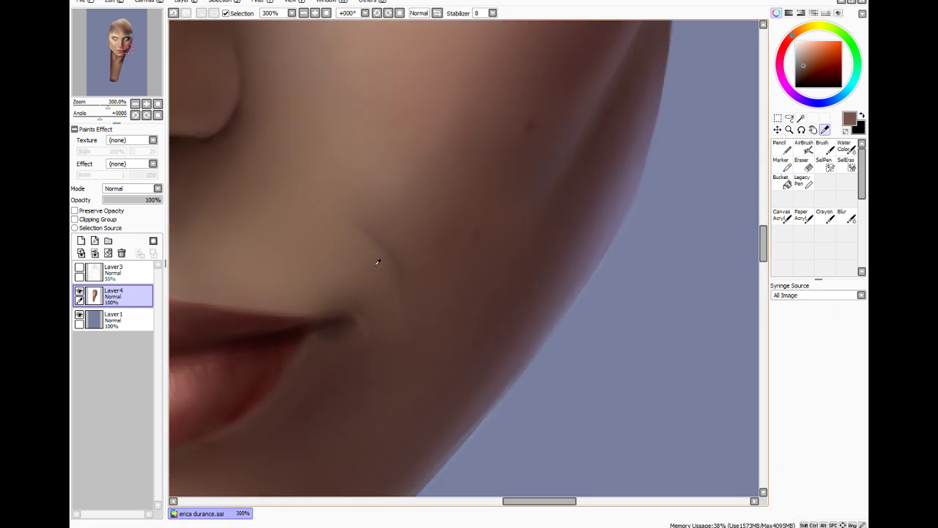
{"action": "left_click", "coordinate": [410, 242]}
{"action": "left_click", "coordinate": [799, 33]}
{"action": "left_click", "coordinate": [827, 146]}
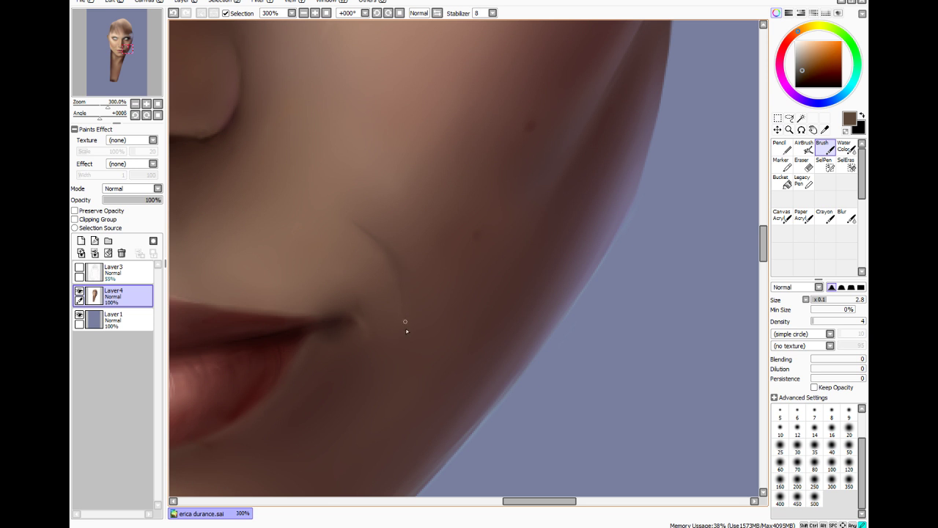
{"action": "left_click_drag", "start_coordinate": [366, 222], "coordinate": [389, 258]}
{"action": "scroll", "coordinate": [393, 364], "scroll_direction": "down", "scroll_amount": 4}
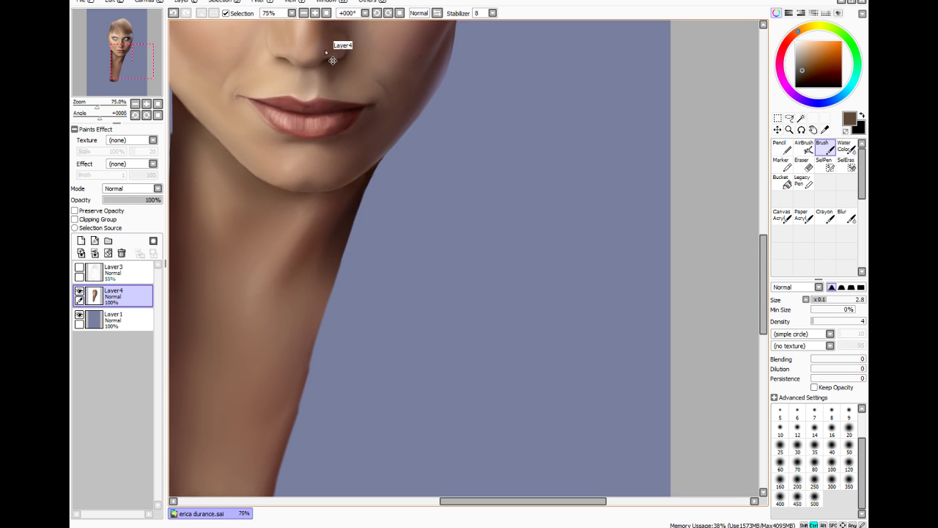
{"action": "key", "text": "ctrl+z"}
Dab small brown spots on the right-hand cheek and deepen the smile crease with the Brush at size 5.6, density 9
{"action": "scroll", "coordinate": [333, 60], "scroll_direction": "up", "scroll_amount": 4}
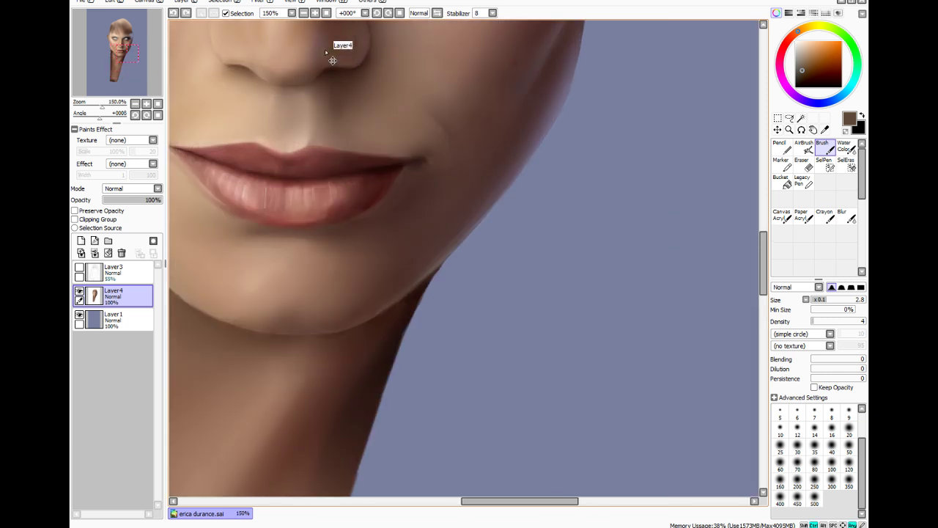
{"action": "left_click_drag", "start_coordinate": [570, 506], "coordinate": [532, 507]}
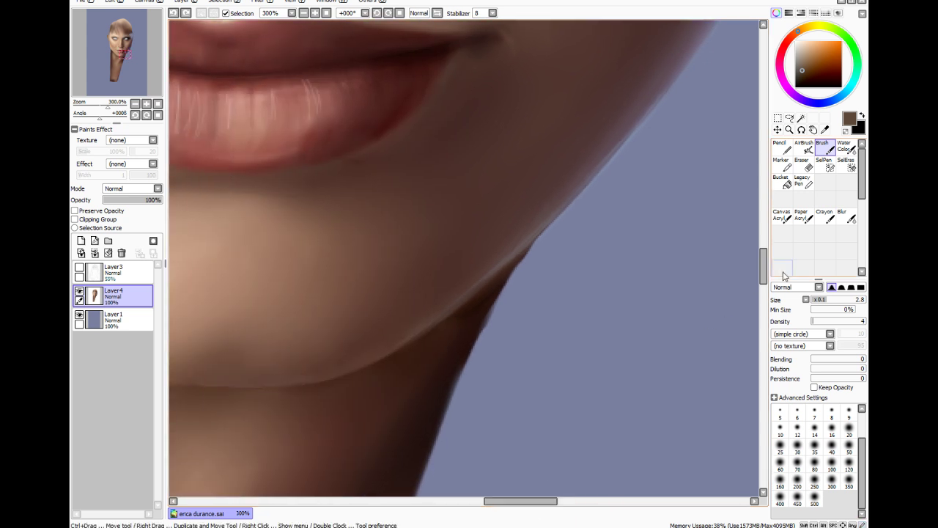
{"action": "left_click_drag", "start_coordinate": [763, 266], "coordinate": [767, 238]}
{"action": "key", "text": "alt"}
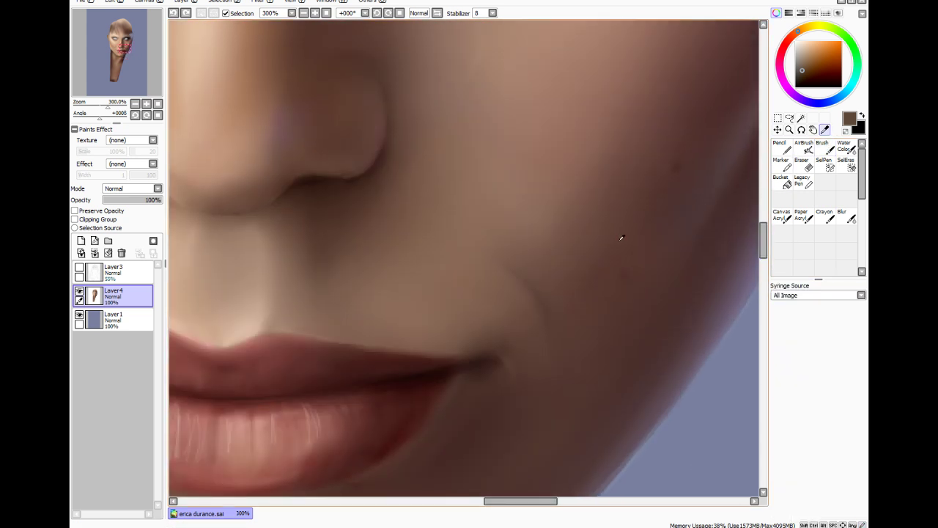
{"action": "left_click", "coordinate": [535, 311]}
{"action": "left_click", "coordinate": [823, 147]}
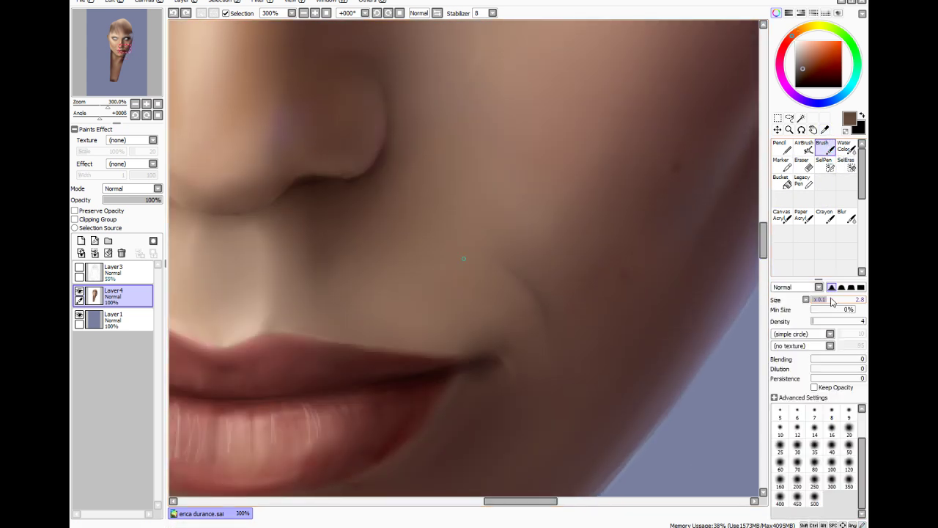
{"action": "left_click", "coordinate": [816, 322]}
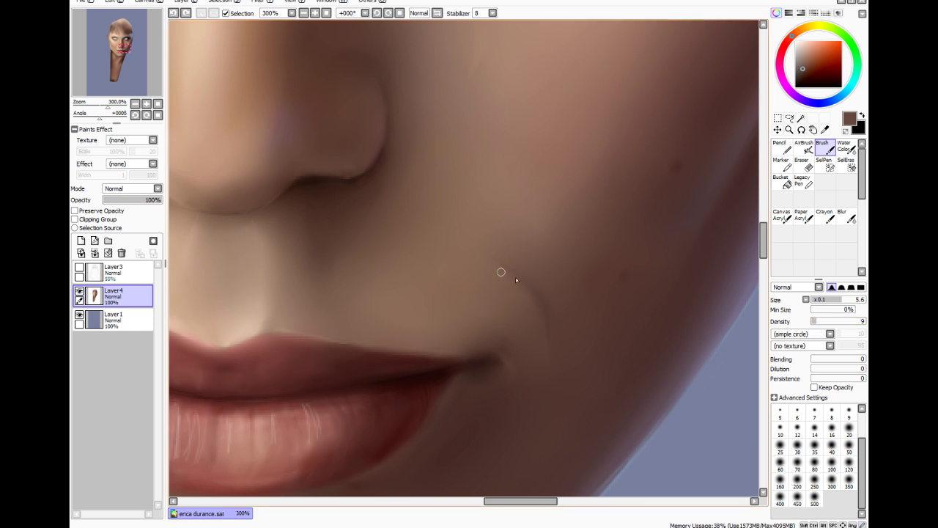
Paint over the upper part of the smile crease in lighter sampled brown with the Brush at size 8.5, density 9
{"action": "left_click", "coordinate": [854, 300]}
{"action": "left_click_drag", "start_coordinate": [513, 282], "coordinate": [504, 272]}
{"action": "key", "text": "ctrl+z"}
{"action": "key", "text": "alt"}
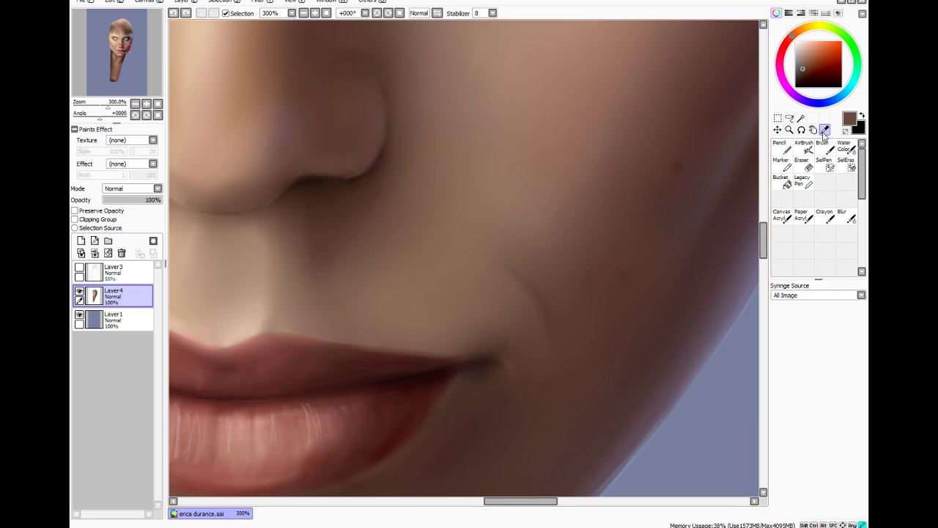
{"action": "left_click", "coordinate": [528, 273], "text": "alt"}
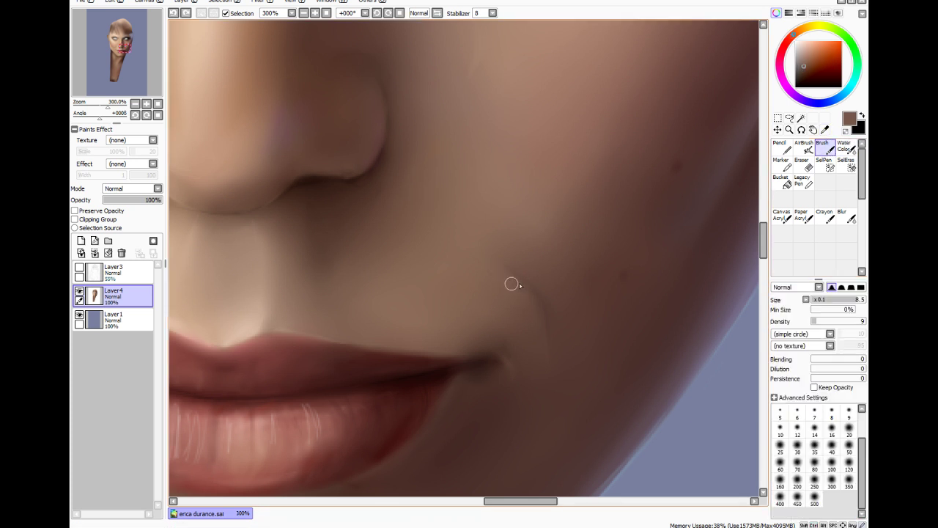
{"action": "left_click_drag", "start_coordinate": [501, 266], "coordinate": [532, 292]}
Soften the right-hand smile crease and adjoining cheek with Blur at size 16, and save the painting
{"action": "left_click", "coordinate": [844, 214]}
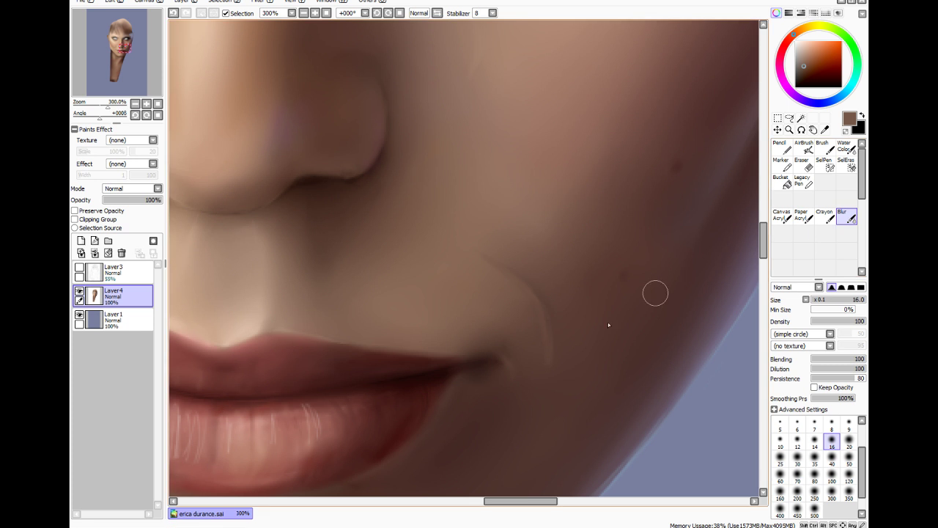
{"action": "mouse_move", "coordinate": [536, 323]}
{"action": "left_mouse_down"}
{"action": "mouse_move", "coordinate": [517, 297]}
{"action": "mouse_move", "coordinate": [532, 311]}
{"action": "mouse_move", "coordinate": [543, 365]}
{"action": "left_mouse_up"}
{"action": "mouse_move", "coordinate": [518, 303]}
{"action": "left_mouse_down"}
{"action": "mouse_move", "coordinate": [509, 286]}
{"action": "mouse_move", "coordinate": [513, 300]}
{"action": "left_mouse_up"}
{"action": "scroll", "coordinate": [580, 391], "scroll_direction": "down", "scroll_amount": 5}
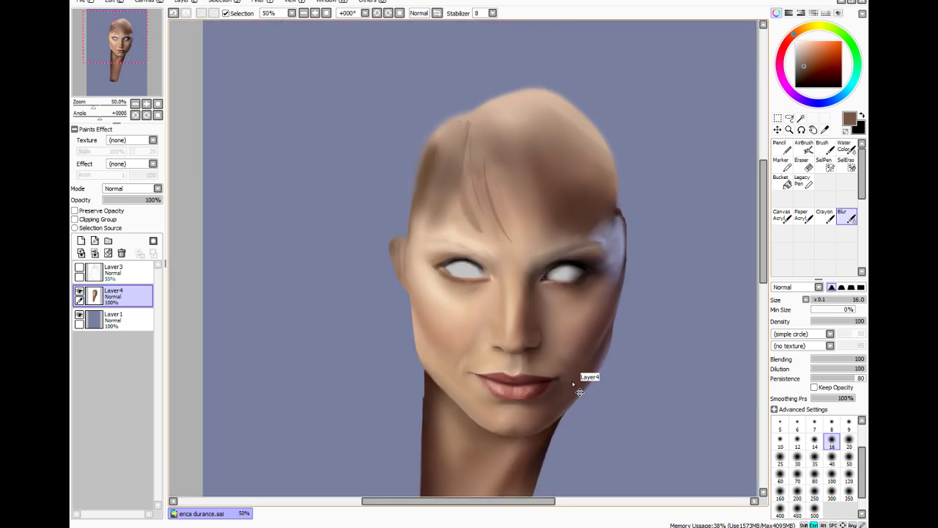
{"action": "scroll", "coordinate": [580, 392], "scroll_direction": "up", "scroll_amount": 1}
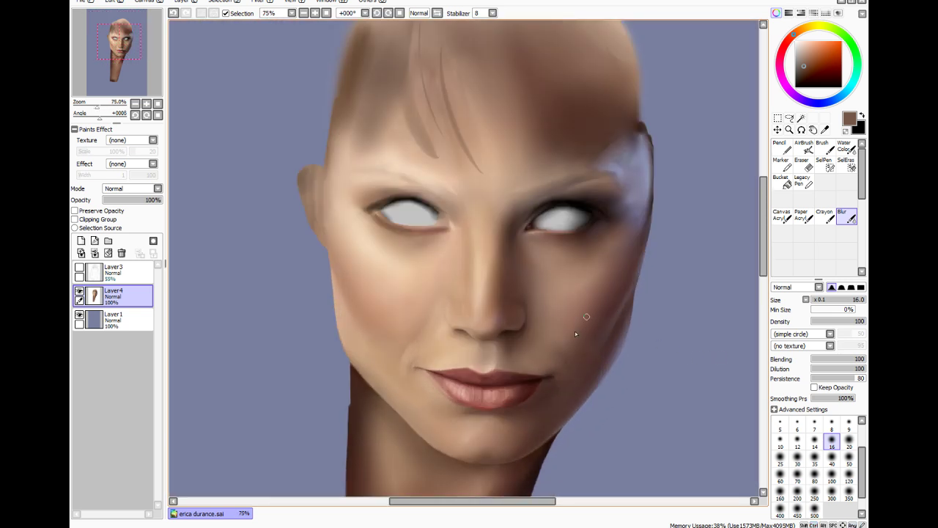
{"action": "mouse_move", "coordinate": [576, 332]}
{"action": "left_mouse_down"}
{"action": "mouse_move", "coordinate": [544, 348]}
{"action": "mouse_move", "coordinate": [559, 361]}
{"action": "mouse_move", "coordinate": [546, 316]}
{"action": "left_mouse_up"}
{"action": "key", "text": "ctrl+s"}
Make the Layer3 line sketch visible over the painted face as a guide for the eyes
{"action": "scroll", "coordinate": [224, 451], "scroll_direction": "up", "scroll_amount": 2}
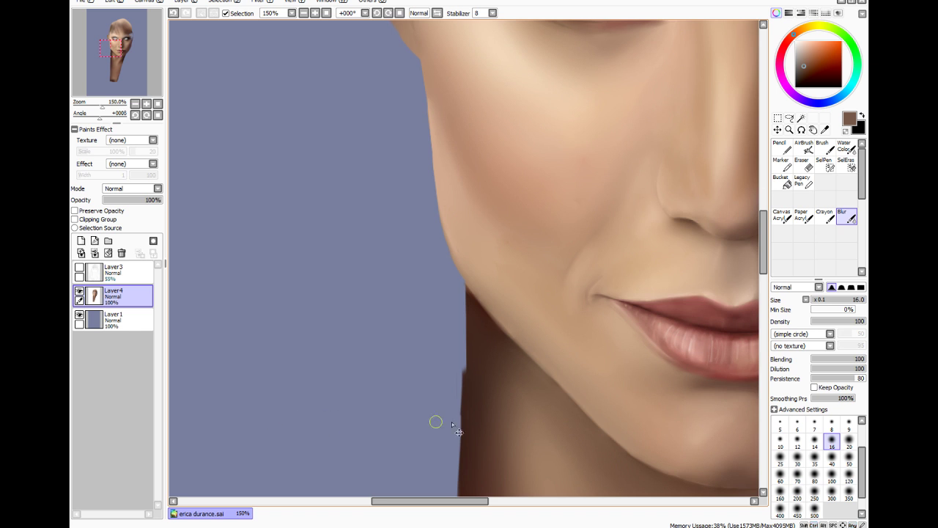
{"action": "left_click_drag", "start_coordinate": [764, 265], "coordinate": [764, 230]}
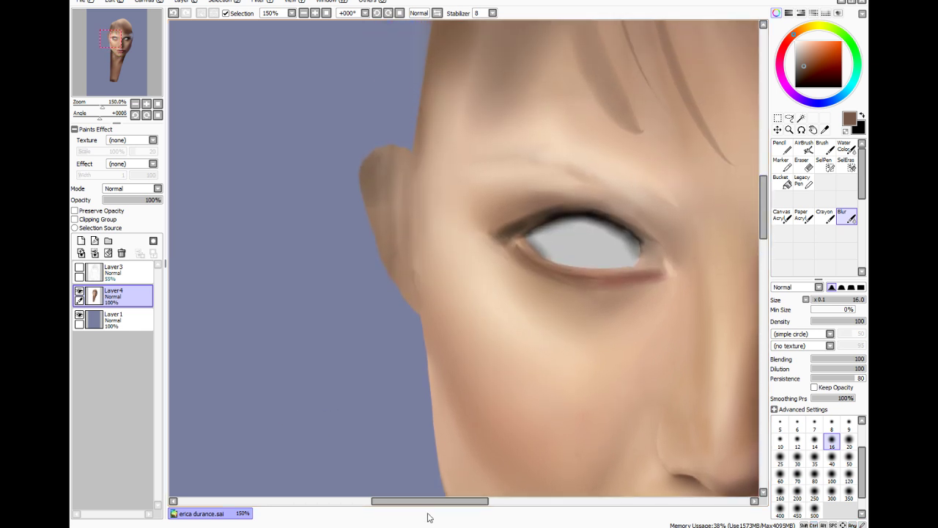
{"action": "left_click_drag", "start_coordinate": [428, 503], "coordinate": [486, 502]}
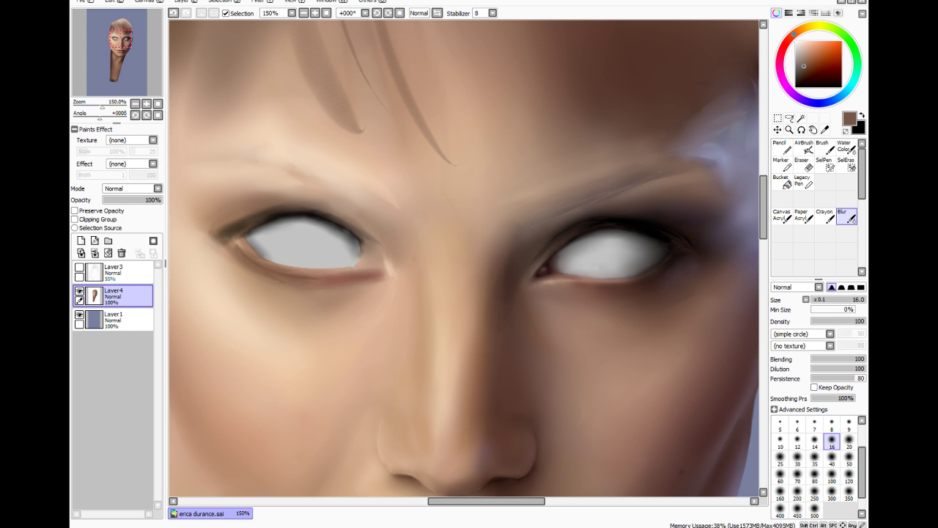
{"action": "left_click", "coordinate": [79, 267]}
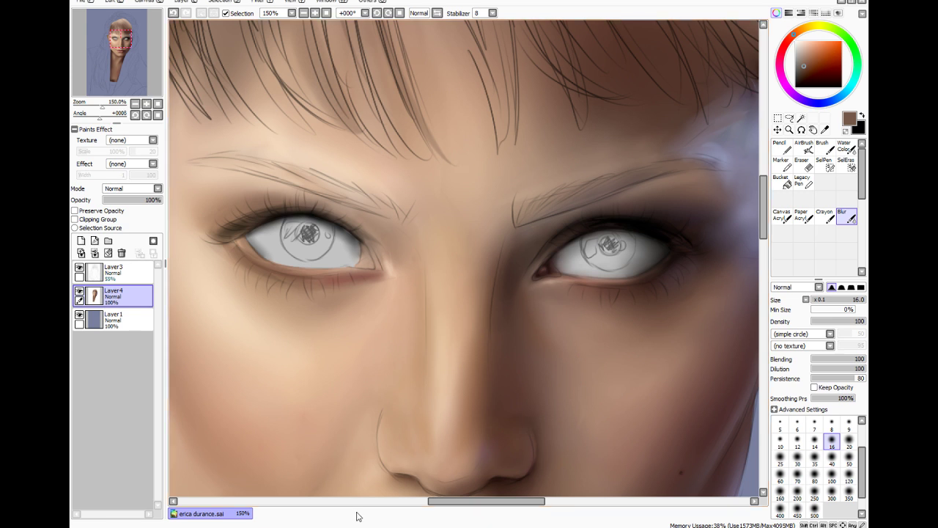
{"action": "left_click_drag", "start_coordinate": [462, 504], "coordinate": [446, 510]}
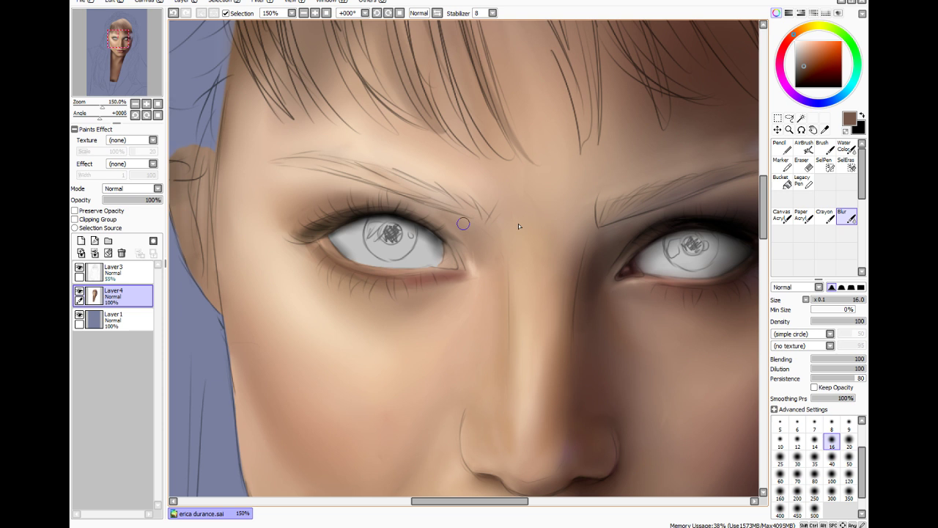
Paint the inner corner of the left-hand eye in sampled reddish brown with the Brush at size 8.5, density 29
{"action": "left_click", "coordinate": [825, 131]}
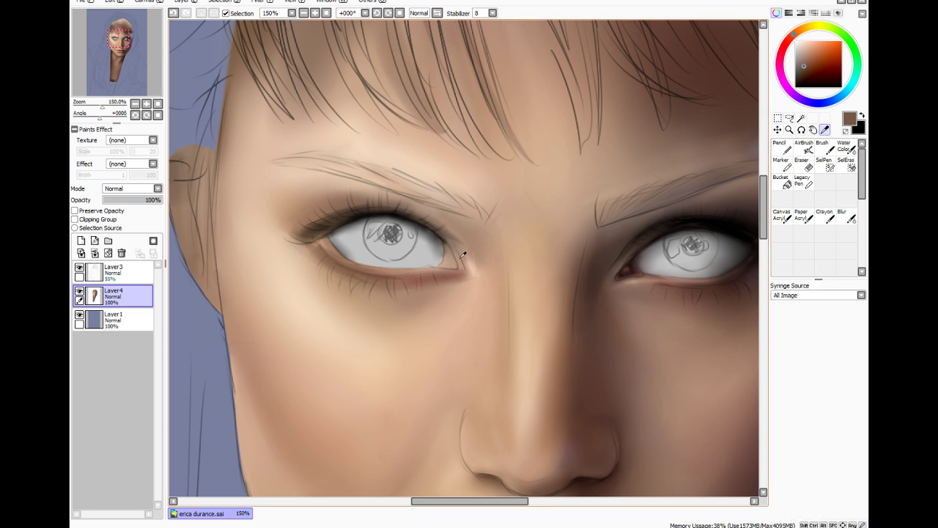
{"action": "left_click", "coordinate": [442, 276]}
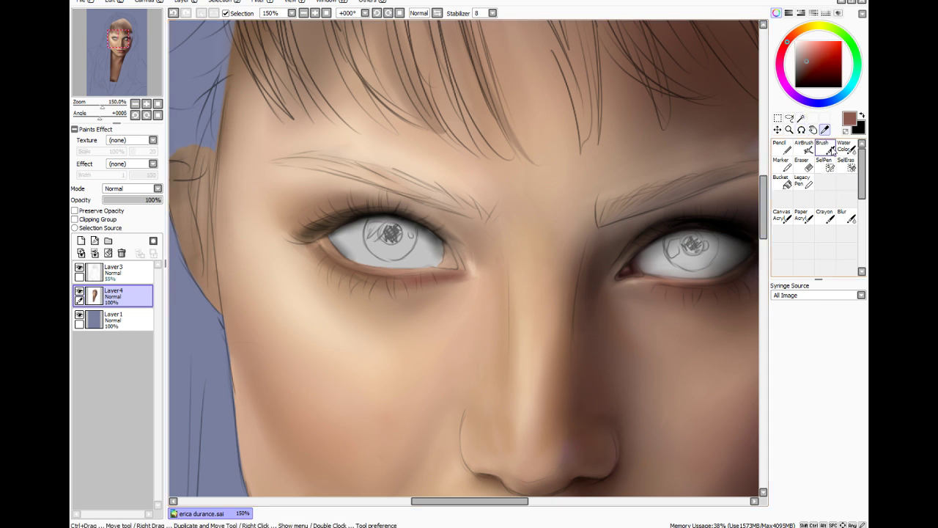
{"action": "left_click", "coordinate": [824, 147]}
{"action": "left_click_drag", "start_coordinate": [815, 322], "coordinate": [829, 321]}
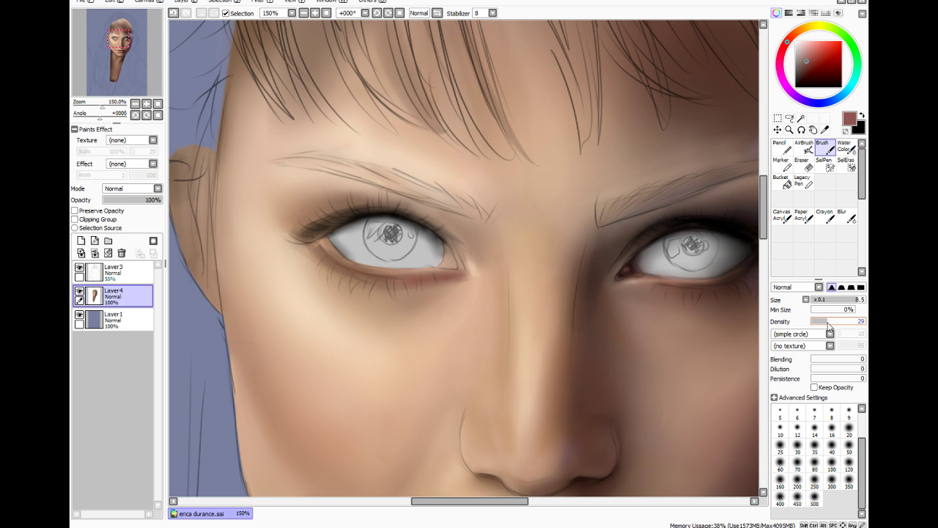
{"action": "scroll", "coordinate": [458, 266], "scroll_direction": "up", "scroll_amount": 1}
{"action": "mouse_move", "coordinate": [437, 237]}
{"action": "left_mouse_down"}
{"action": "mouse_move", "coordinate": [454, 268]}
{"action": "mouse_move", "coordinate": [437, 265]}
{"action": "mouse_move", "coordinate": [449, 270]}
{"action": "mouse_move", "coordinate": [447, 247]}
{"action": "mouse_move", "coordinate": [431, 269]}
{"action": "left_mouse_up"}
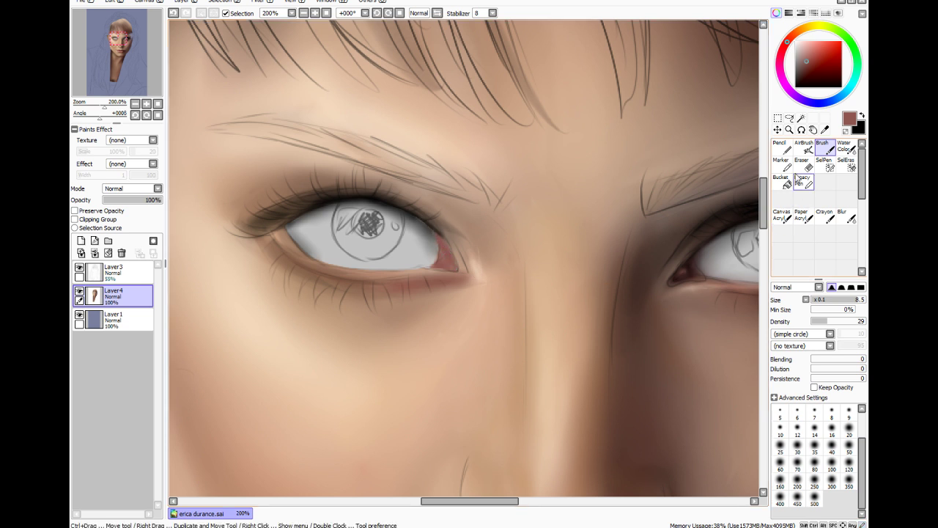
Dab light peach highlights into the left-hand eye's tear duct with the Brush at size 3.3, density 28
{"action": "left_click", "coordinate": [797, 34]}
{"action": "left_click_drag", "start_coordinate": [819, 51], "coordinate": [807, 47]}
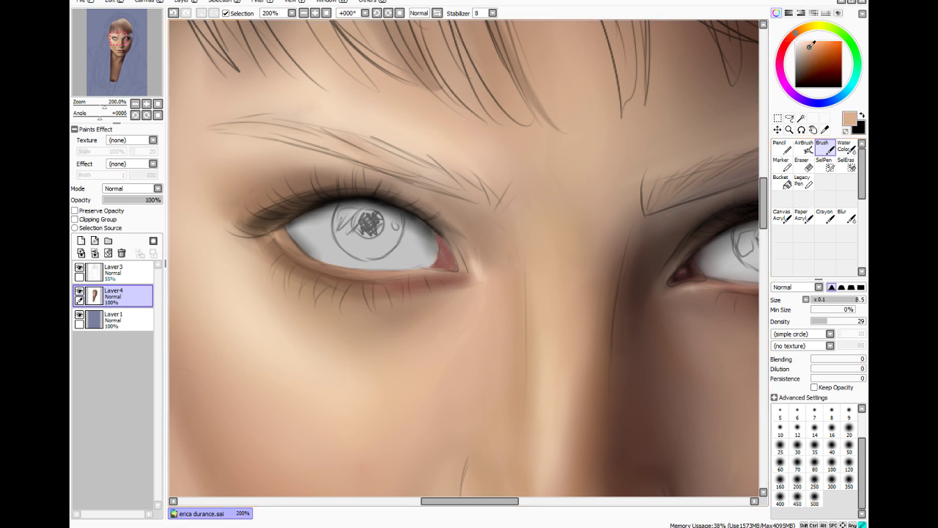
{"action": "left_click_drag", "start_coordinate": [826, 321], "coordinate": [814, 321]}
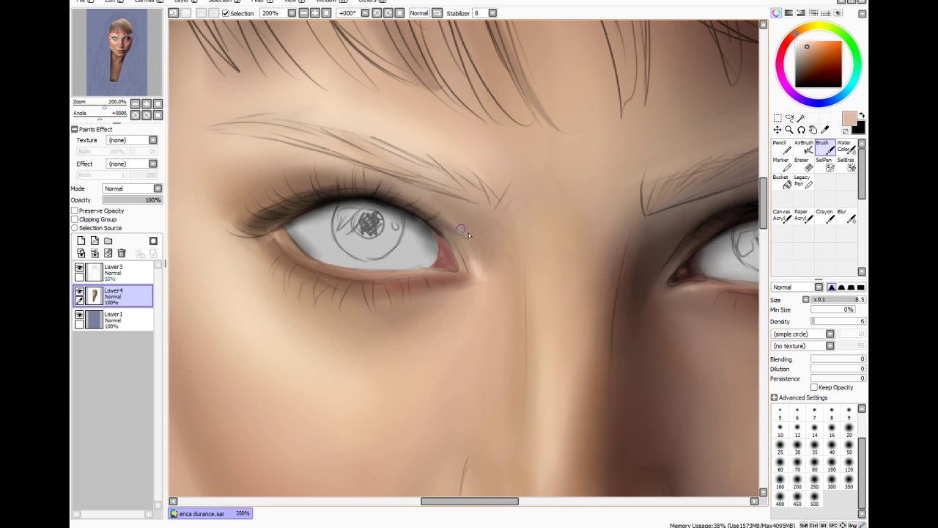
{"action": "left_click_drag", "start_coordinate": [444, 264], "coordinate": [446, 262]}
{"action": "left_click", "coordinate": [829, 300]}
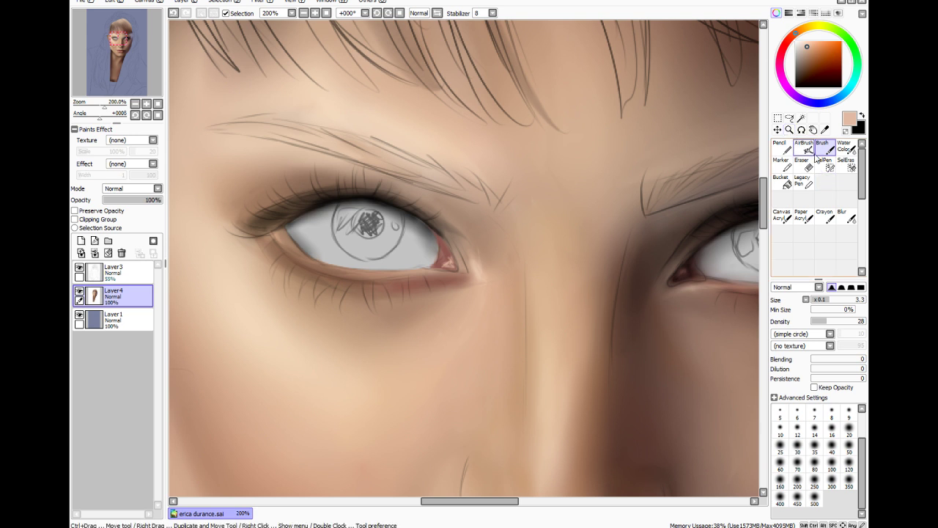
Paint sampled skin tone along the inner corner edge of the left-hand eye with the Brush at size 7.9, density 12
{"action": "left_click", "coordinate": [825, 130]}
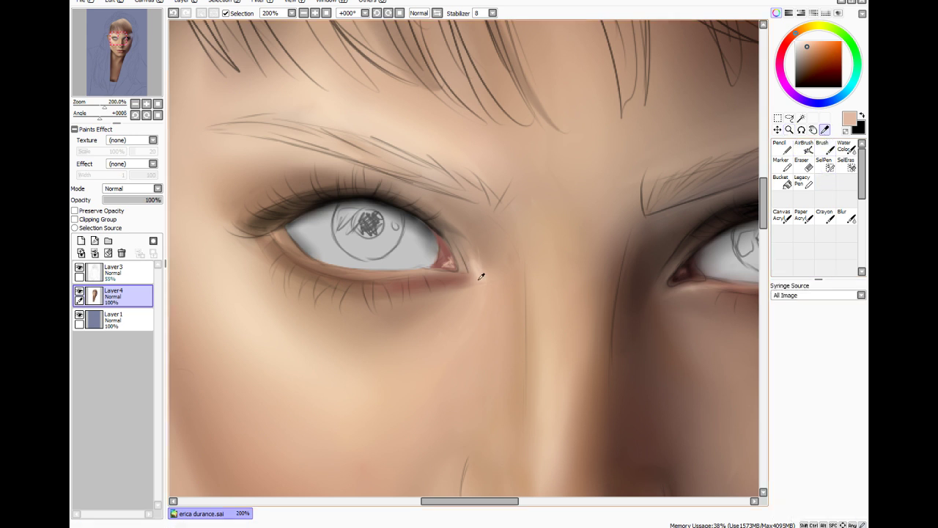
{"action": "left_click", "coordinate": [480, 276]}
{"action": "left_click", "coordinate": [823, 147]}
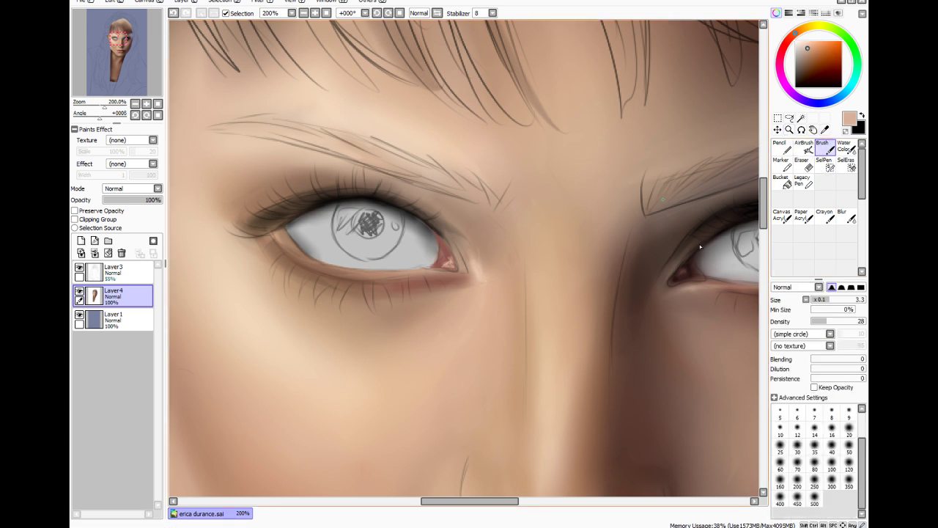
{"action": "left_click", "coordinate": [818, 321]}
{"action": "left_click_drag", "start_coordinate": [837, 301], "coordinate": [854, 300]}
{"action": "left_click_drag", "start_coordinate": [445, 230], "coordinate": [456, 252]}
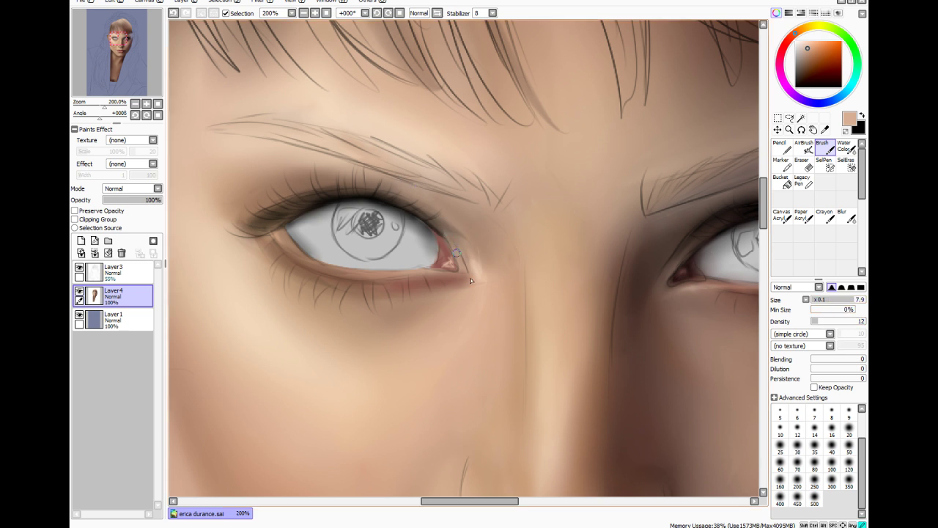
Refine the inner corner of the near eye with a sampled muted brown and a fine brush, softening with Blur at size 16
{"action": "left_click", "coordinate": [446, 221], "text": "alt"}
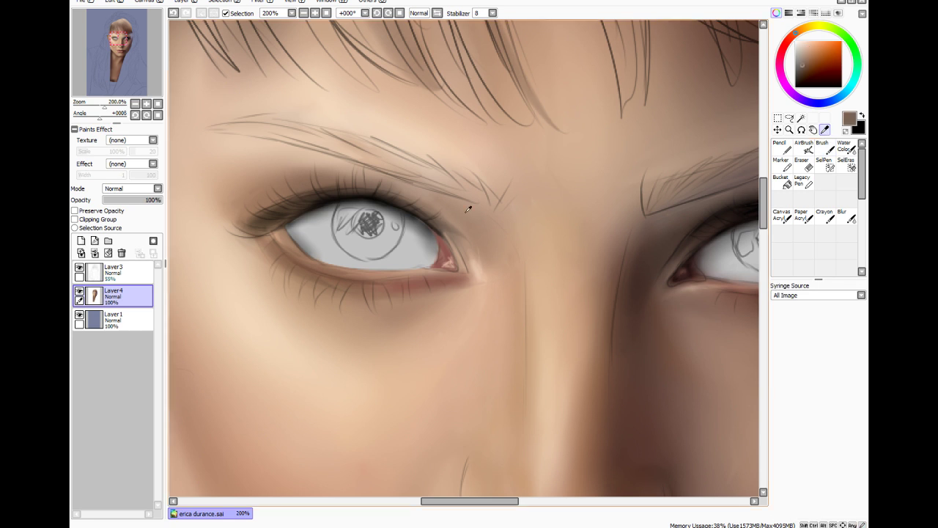
{"action": "left_click", "coordinate": [824, 149]}
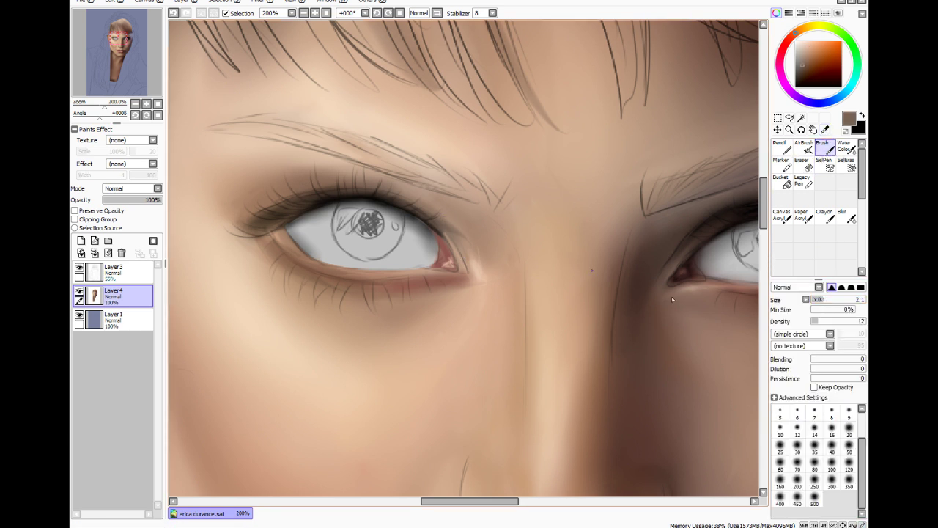
{"action": "left_click", "coordinate": [840, 300]}
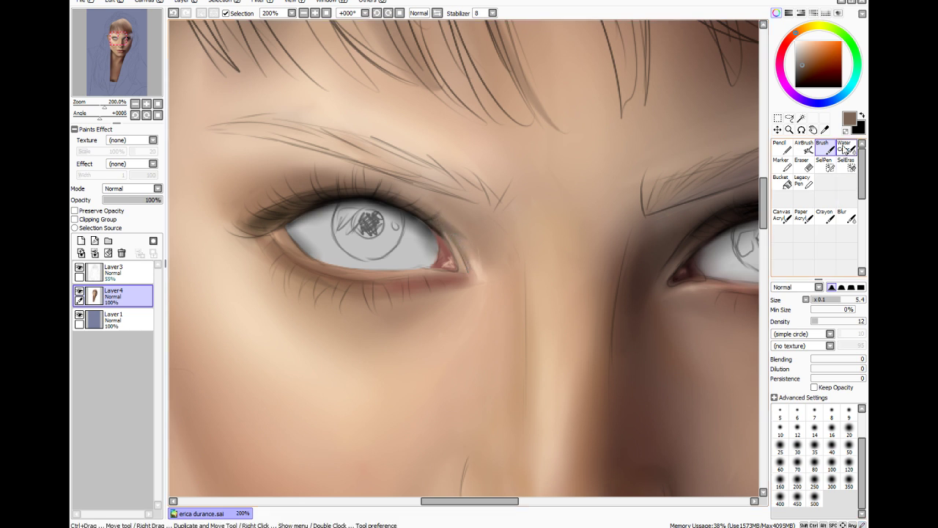
{"action": "left_click", "coordinate": [844, 214]}
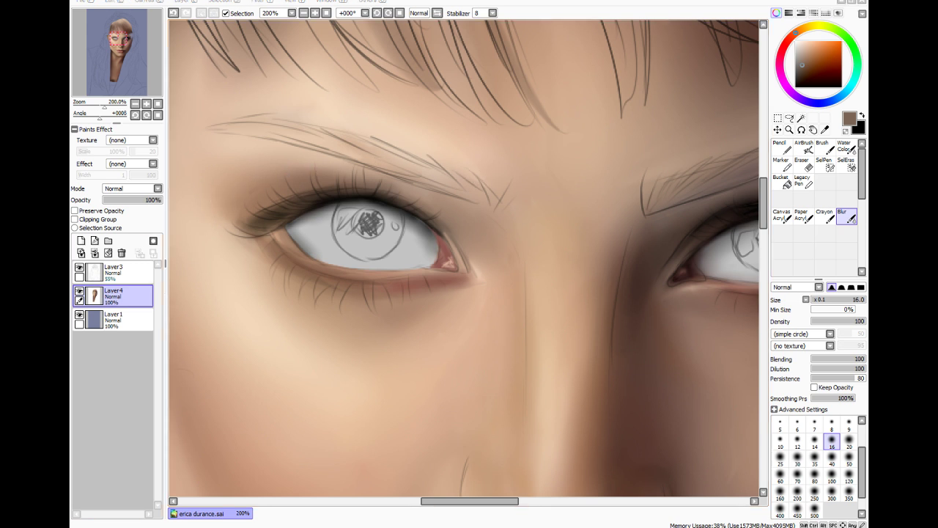
Darken the near eye's upper lash line from outer to inner corner with a black Brush at size 10
{"action": "left_click", "coordinate": [823, 147]}
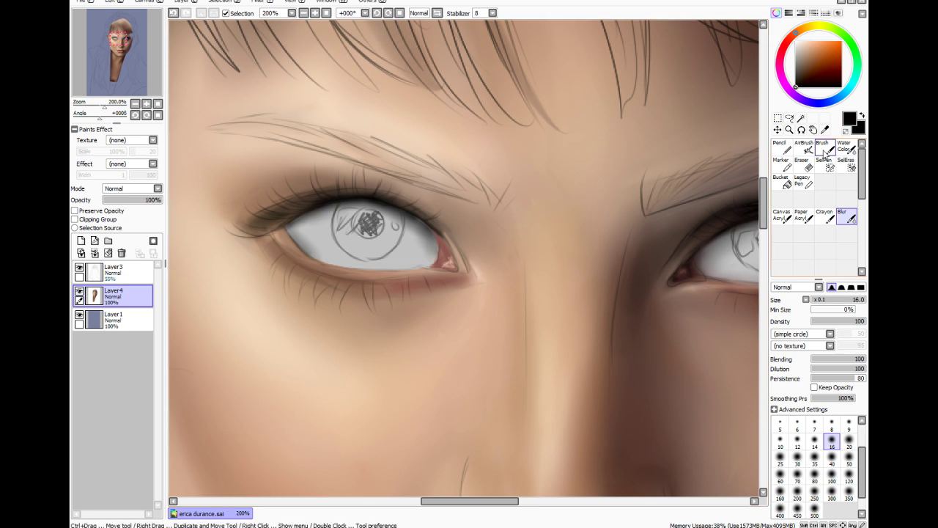
{"action": "left_click_drag", "start_coordinate": [833, 300], "coordinate": [866, 300]}
{"action": "left_click_drag", "start_coordinate": [274, 215], "coordinate": [322, 203]}
{"action": "mouse_move", "coordinate": [273, 229]}
{"action": "left_mouse_down"}
{"action": "mouse_move", "coordinate": [294, 217]}
{"action": "mouse_move", "coordinate": [259, 233]}
{"action": "mouse_move", "coordinate": [257, 216]}
{"action": "mouse_move", "coordinate": [308, 192]}
{"action": "mouse_move", "coordinate": [264, 211]}
{"action": "left_mouse_up"}
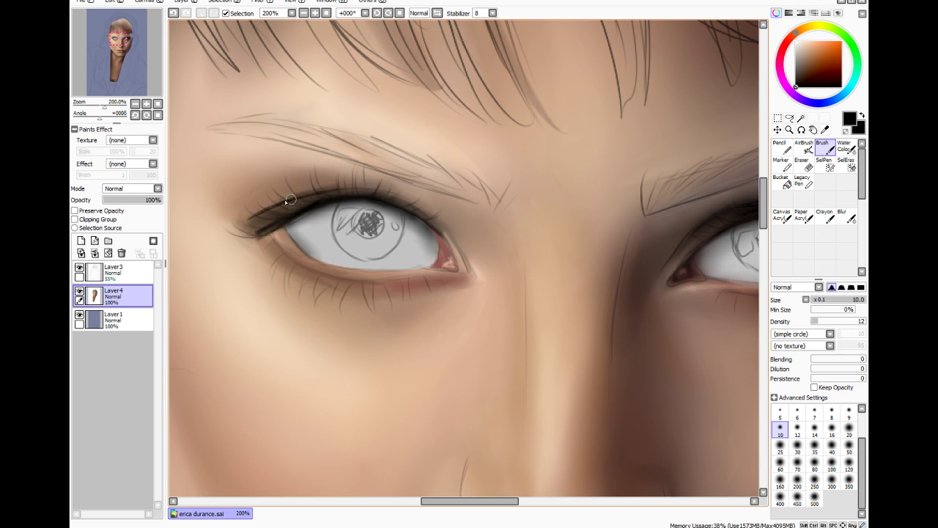
{"action": "left_click_drag", "start_coordinate": [323, 191], "coordinate": [375, 194]}
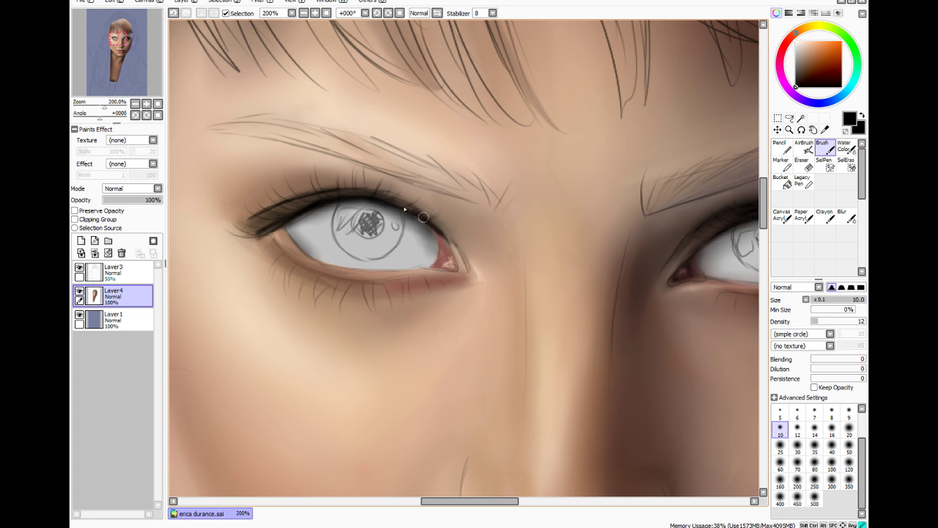
{"action": "mouse_move", "coordinate": [424, 217]}
{"action": "left_mouse_down"}
{"action": "mouse_move", "coordinate": [435, 223]}
{"action": "mouse_move", "coordinate": [360, 192]}
{"action": "mouse_move", "coordinate": [382, 197]}
{"action": "left_mouse_up"}
{"action": "mouse_move", "coordinate": [321, 193]}
{"action": "left_mouse_down"}
{"action": "mouse_move", "coordinate": [347, 194]}
{"action": "mouse_move", "coordinate": [258, 216]}
{"action": "left_mouse_up"}
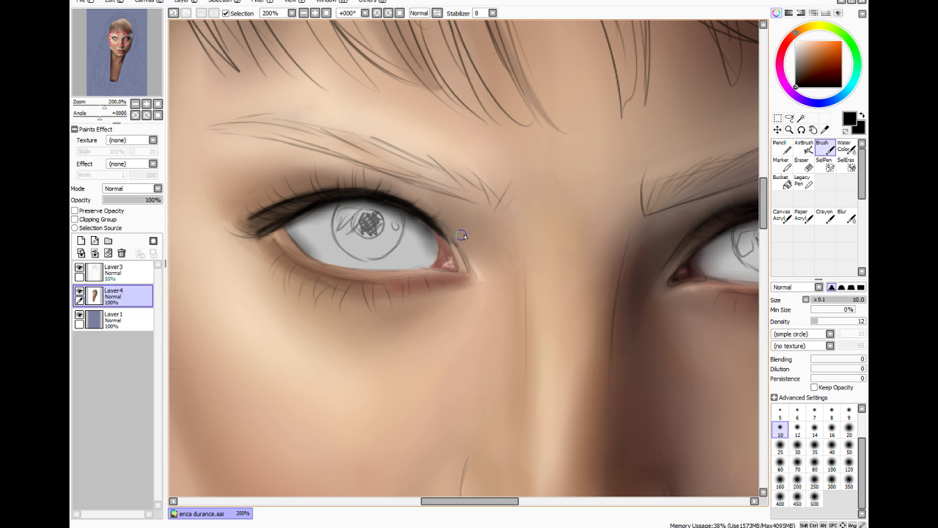
Shade the near eye's inner corner with dark red, using the size 10 brush at density 6
{"action": "left_click", "coordinate": [786, 48]}
{"action": "left_click_drag", "start_coordinate": [819, 58], "coordinate": [812, 68]}
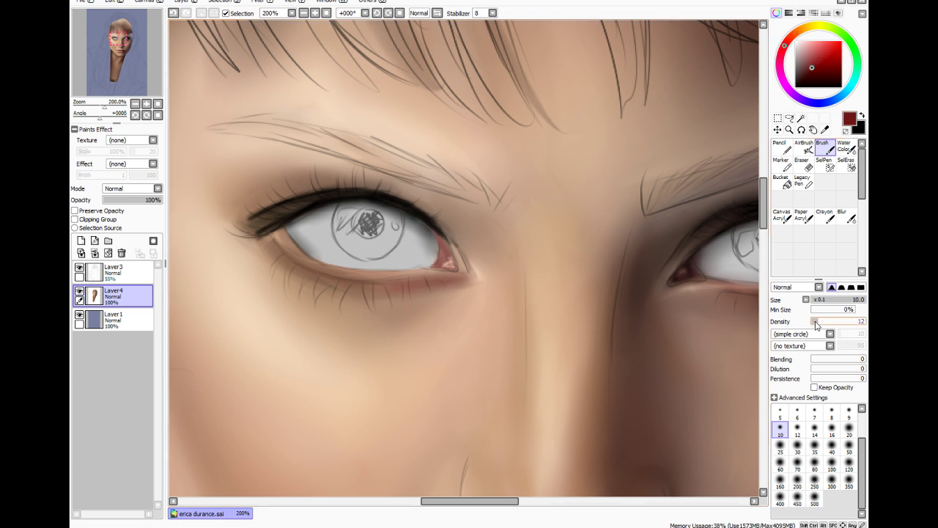
{"action": "left_click_drag", "start_coordinate": [816, 324], "coordinate": [812, 325]}
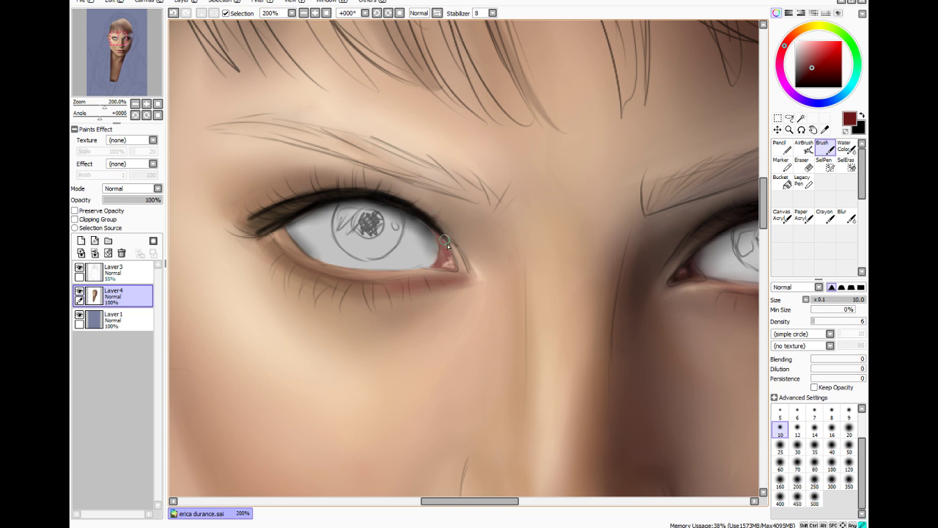
{"action": "left_click_drag", "start_coordinate": [444, 240], "coordinate": [441, 233]}
Deepen the inner end of the upper lash line in black and edge the tear duct with very dark red
{"action": "left_click", "coordinate": [797, 86]}
{"action": "left_click_drag", "start_coordinate": [444, 237], "coordinate": [387, 201]}
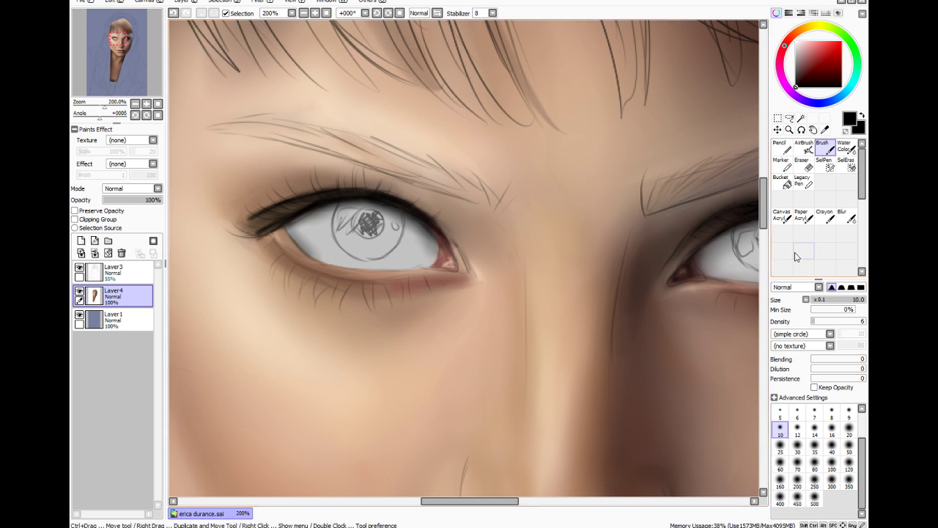
{"action": "left_click", "coordinate": [809, 73]}
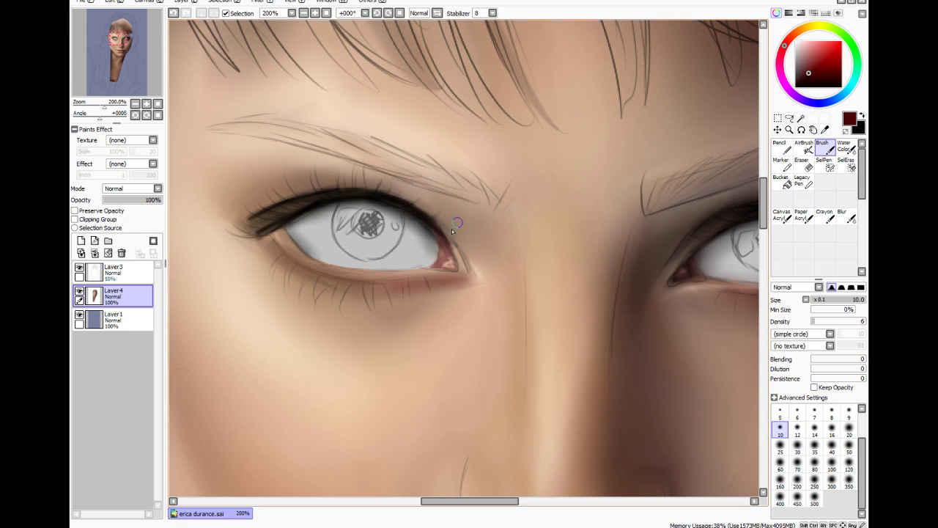
{"action": "mouse_move", "coordinate": [417, 265]}
{"action": "left_mouse_down"}
{"action": "mouse_move", "coordinate": [451, 266]}
{"action": "mouse_move", "coordinate": [427, 252]}
{"action": "mouse_move", "coordinate": [431, 264]}
{"action": "mouse_move", "coordinate": [441, 245]}
{"action": "mouse_move", "coordinate": [433, 263]}
{"action": "mouse_move", "coordinate": [456, 266]}
{"action": "mouse_move", "coordinate": [398, 272]}
{"action": "mouse_move", "coordinate": [444, 271]}
{"action": "left_mouse_up"}
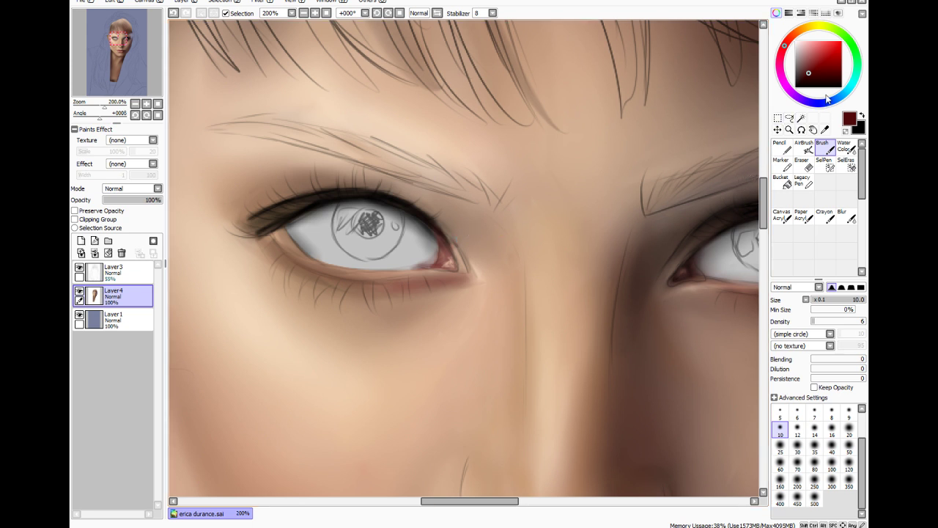
Tint the near eye's lower lid rim with muted red using the brush at size 14
{"action": "left_click", "coordinate": [809, 57]}
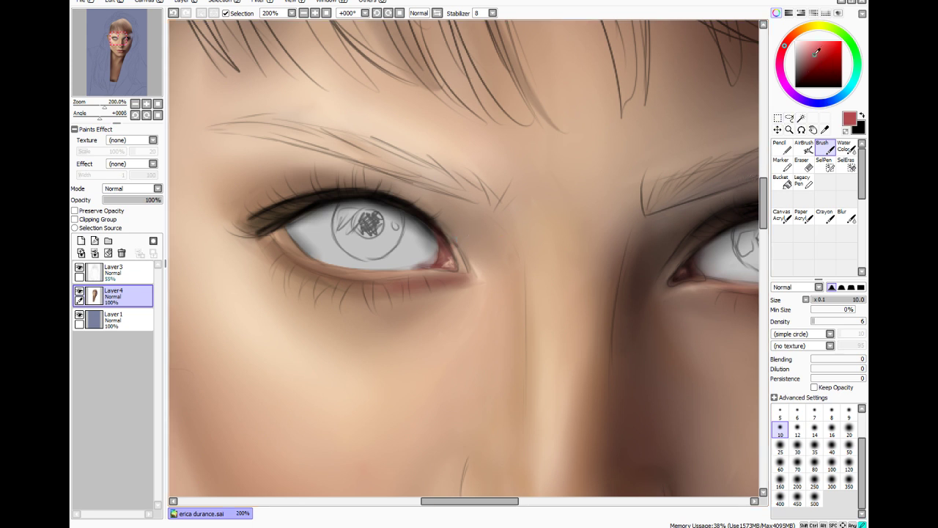
{"action": "left_click", "coordinate": [798, 444]}
{"action": "key", "text": "bracketleft"}
{"action": "key", "text": "bracketleft"}
{"action": "key", "text": "bracketleft"}
{"action": "key", "text": "bracketleft"}
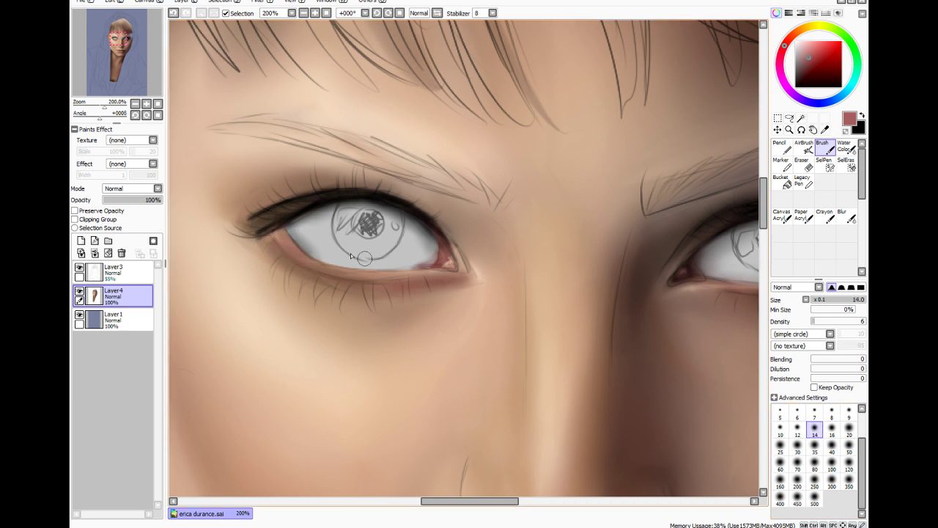
Deepen the lower lid's redness toward the outer corner with darker, more saturated red tones
{"action": "left_click", "coordinate": [810, 63]}
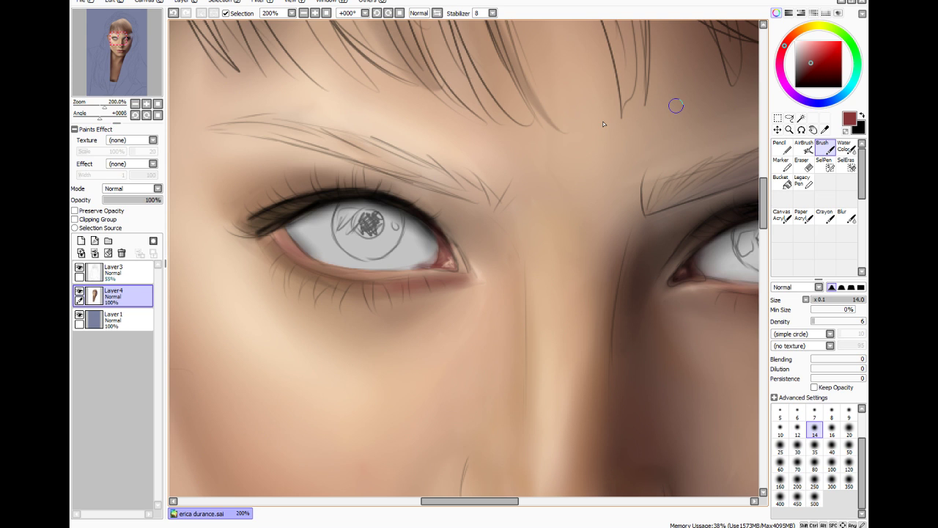
{"action": "left_click", "coordinate": [820, 68]}
{"action": "left_click_drag", "start_coordinate": [265, 229], "coordinate": [270, 235]}
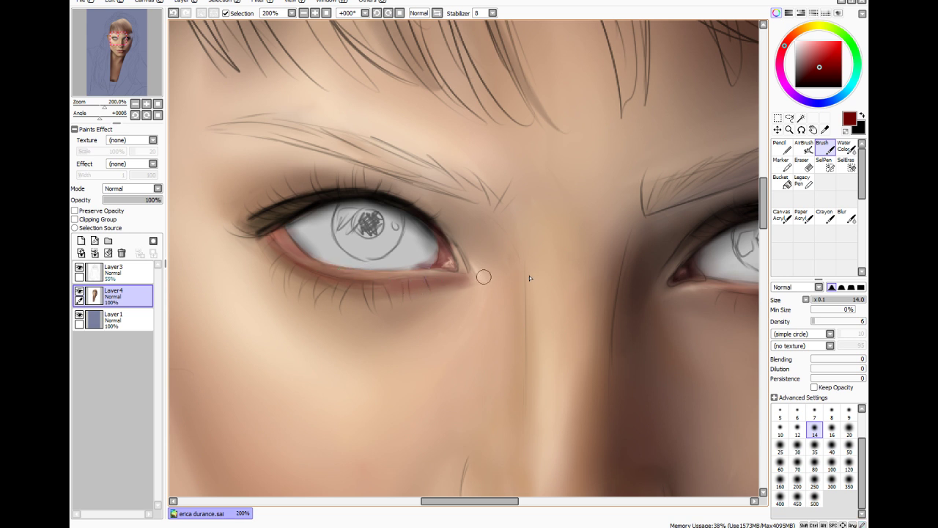
Highlight the lower lid's rim with a sampled skin tone, using brush size 5.2 and density 65
{"action": "key", "text": "alt"}
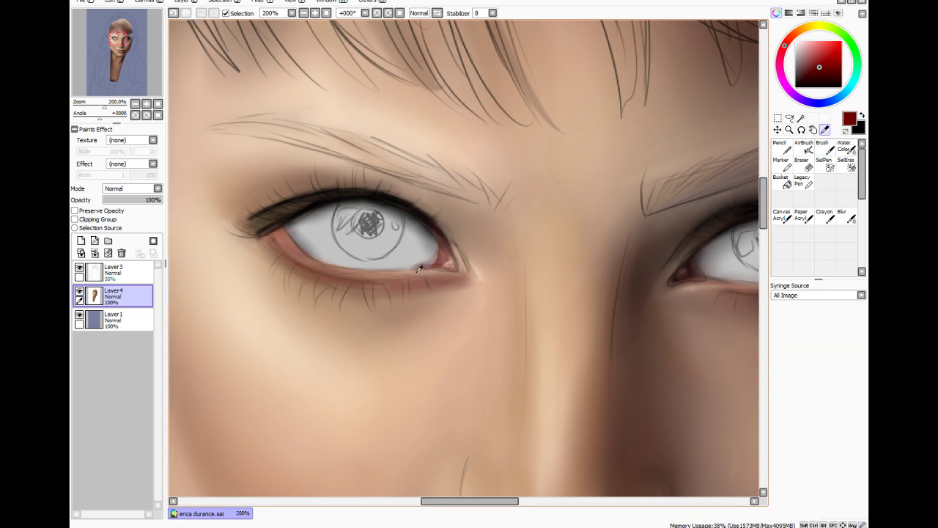
{"action": "left_click", "coordinate": [419, 269], "text": "alt"}
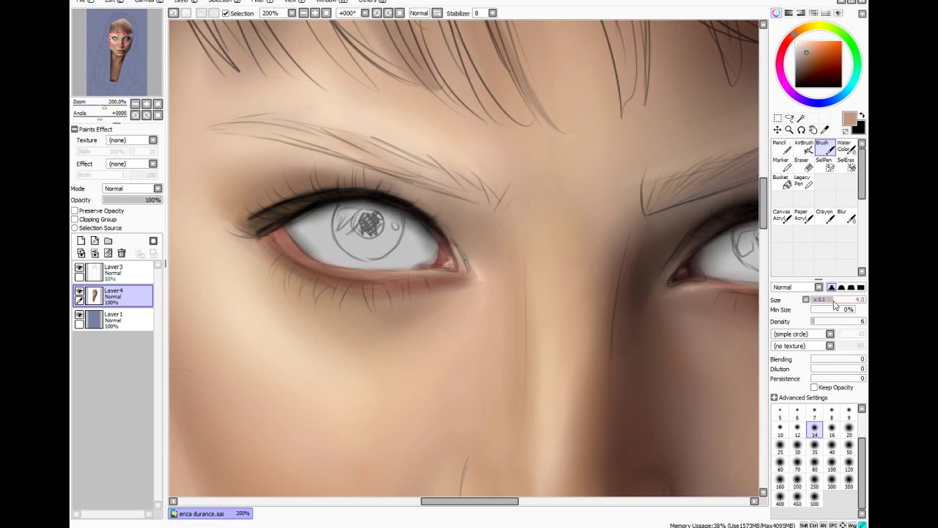
{"action": "left_click_drag", "start_coordinate": [833, 301], "coordinate": [847, 322]}
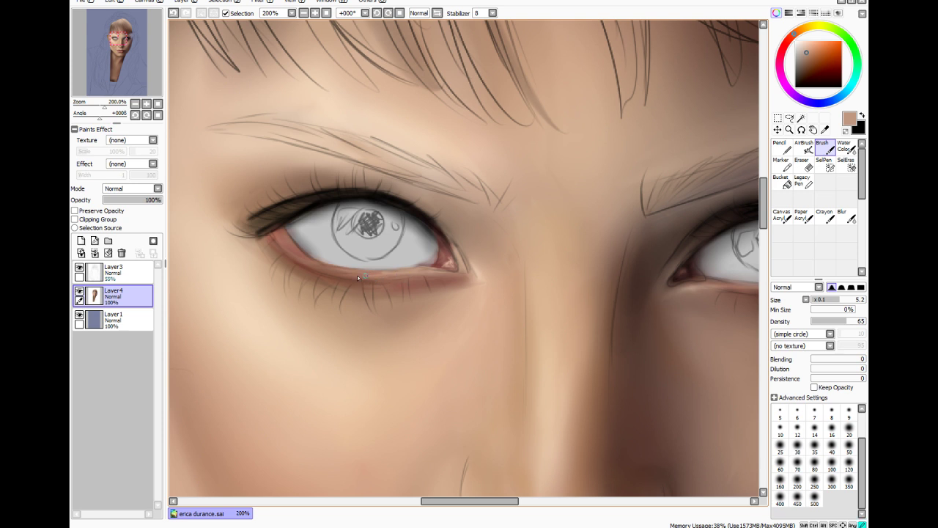
{"action": "left_click_drag", "start_coordinate": [396, 275], "coordinate": [374, 276]}
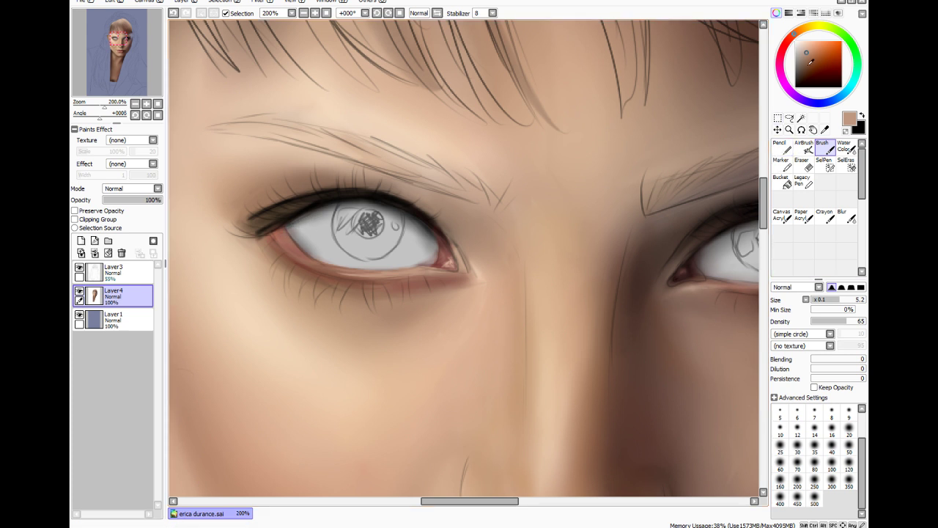
Shade the lower lid and outer eye corner in dark reddish brown, using brush size 12 and density 6
{"action": "left_click_drag", "start_coordinate": [812, 60], "coordinate": [807, 80]}
{"action": "left_click", "coordinate": [822, 321]}
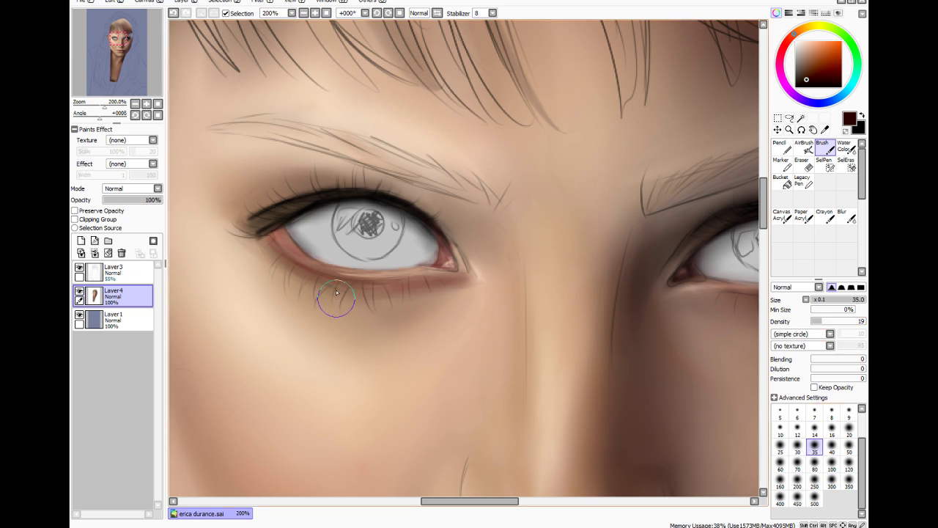
{"action": "left_click", "coordinate": [796, 413]}
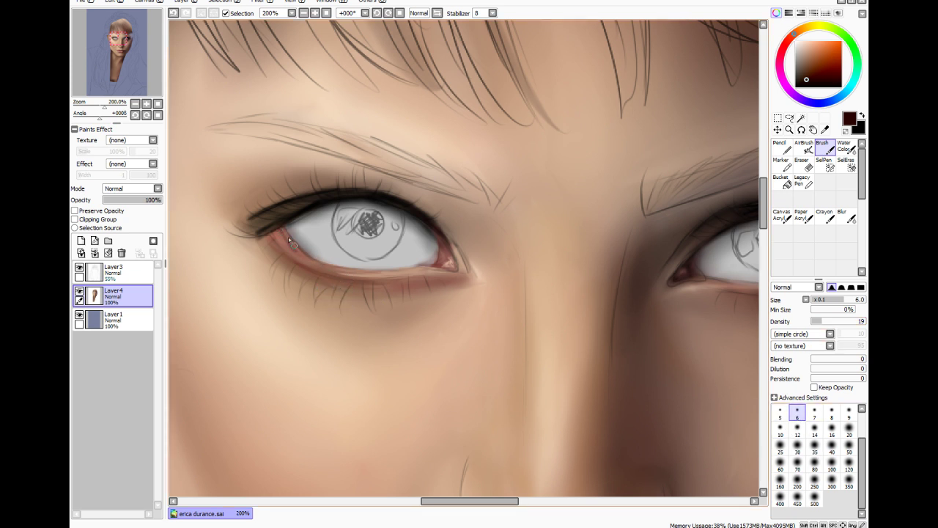
{"action": "key", "text": "ctrl+z"}
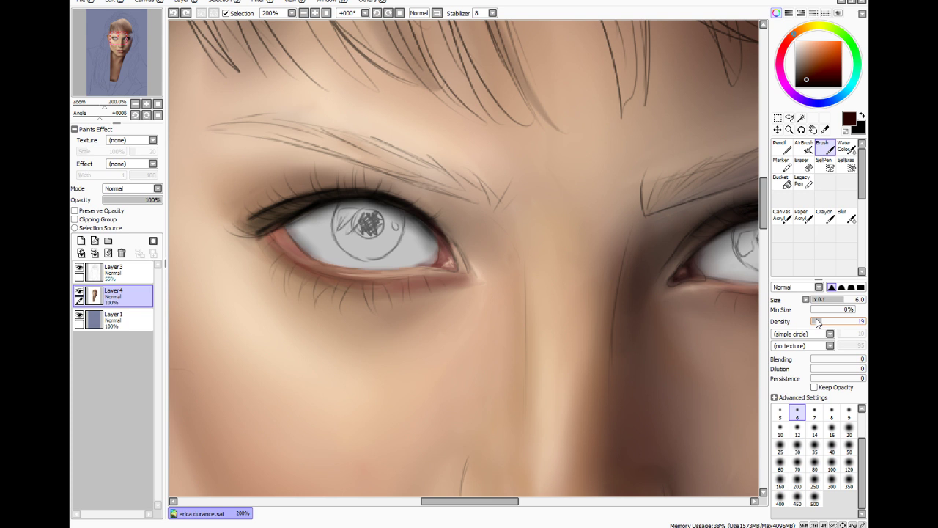
{"action": "left_click_drag", "start_coordinate": [821, 323], "coordinate": [813, 323]}
{"action": "left_click", "coordinate": [780, 427]}
{"action": "left_click", "coordinate": [797, 428]}
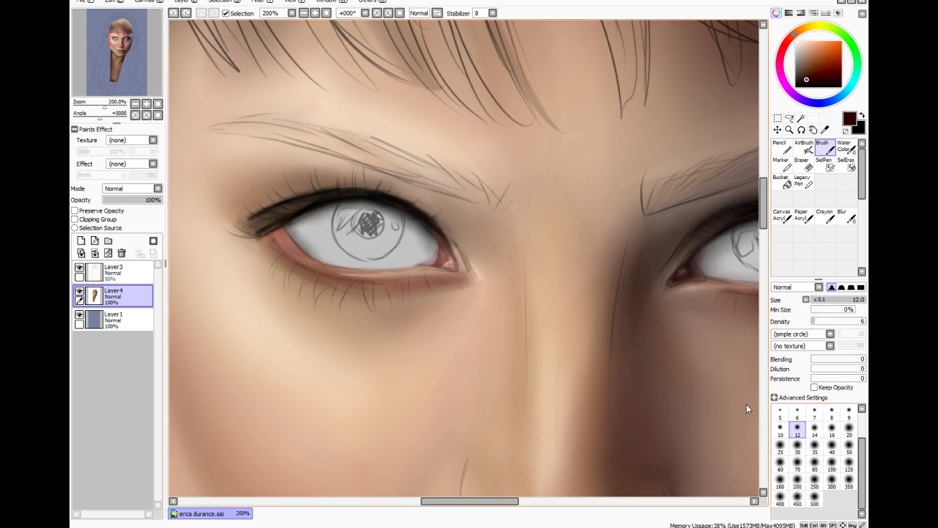
{"action": "mouse_move", "coordinate": [284, 229]}
{"action": "left_mouse_down"}
{"action": "mouse_move", "coordinate": [312, 261]}
{"action": "mouse_move", "coordinate": [270, 233]}
{"action": "left_mouse_up"}
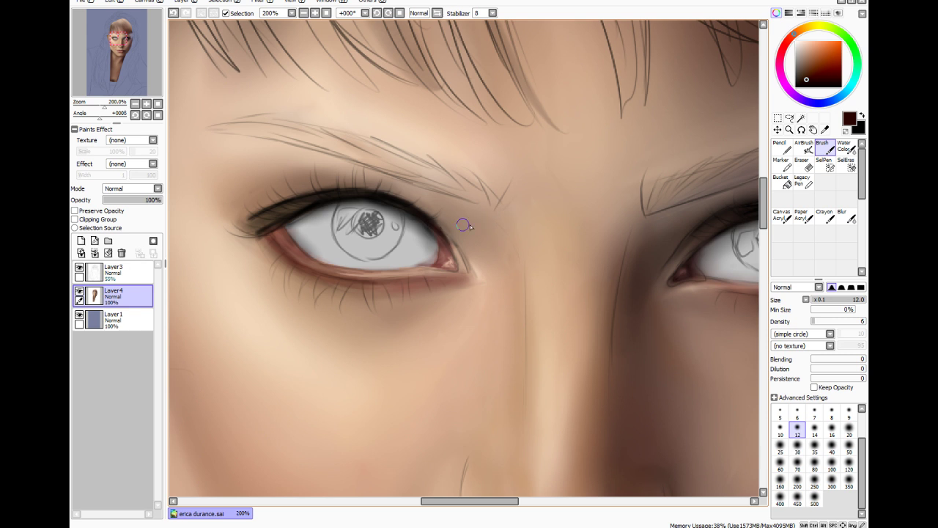
Toggle the line sketch on Layer3 to compare it with the painting, leaving the sketch hidden
{"action": "left_click", "coordinate": [79, 267]}
{"action": "left_click", "coordinate": [80, 268]}
{"action": "left_click", "coordinate": [80, 268]}
{"action": "left_click", "coordinate": [80, 268]}
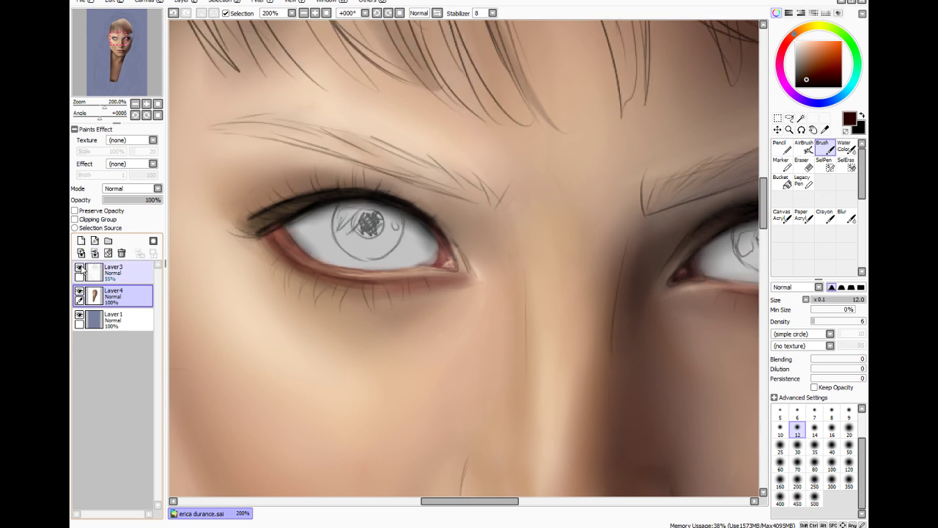
{"action": "left_click", "coordinate": [80, 267]}
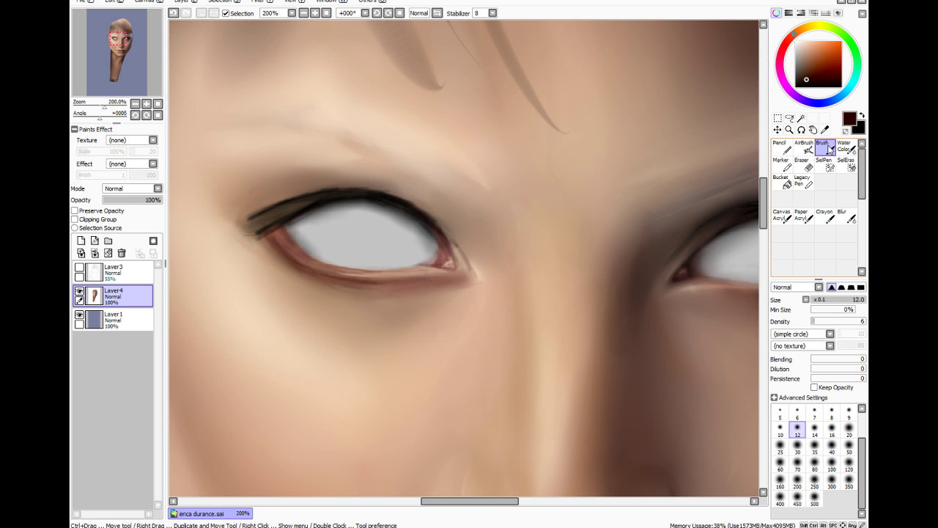
Shade around the near eye's upper lid and outer corner in very dark brown at density 5, with brush sizes 16 and 30
{"action": "mouse_move", "coordinate": [824, 301]}
{"action": "left_mouse_down"}
{"action": "mouse_move", "coordinate": [860, 321]}
{"action": "mouse_move", "coordinate": [820, 324]}
{"action": "left_mouse_up"}
{"action": "left_click", "coordinate": [819, 321]}
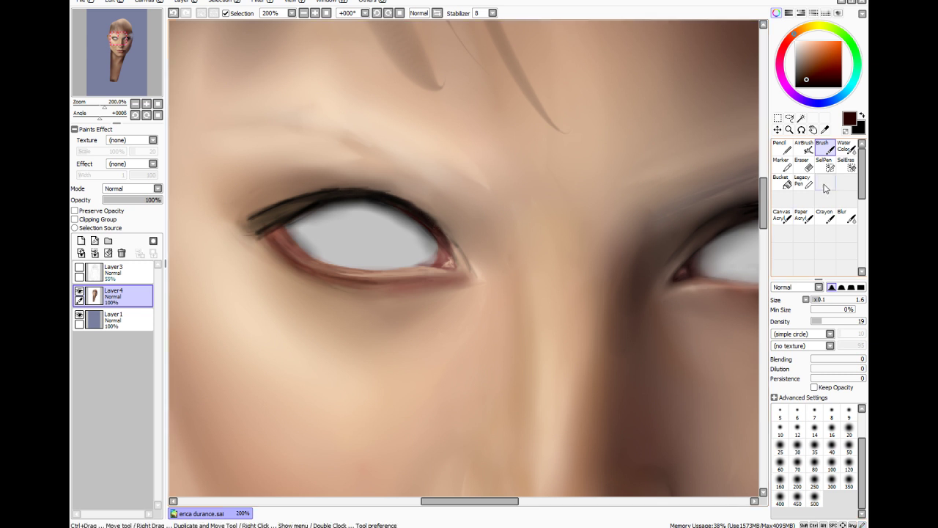
{"action": "left_click_drag", "start_coordinate": [822, 321], "coordinate": [817, 317]}
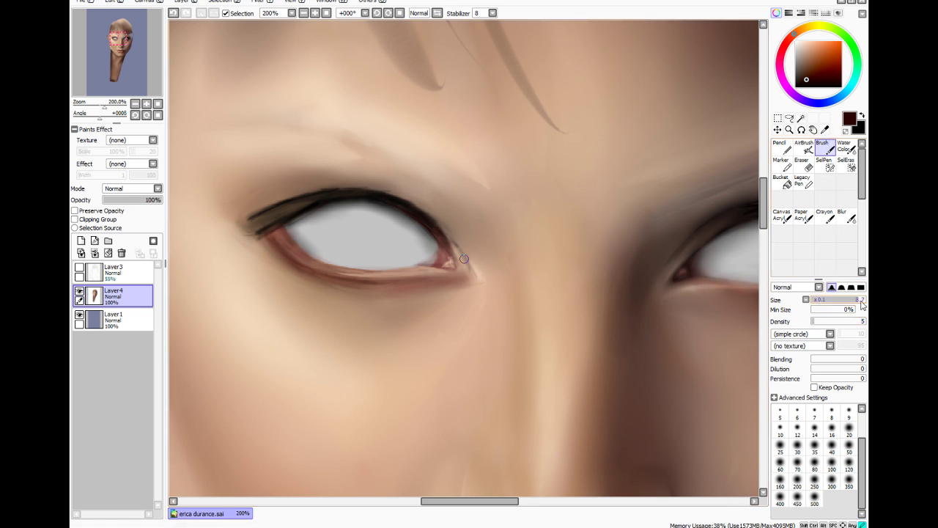
{"action": "left_click", "coordinate": [832, 427]}
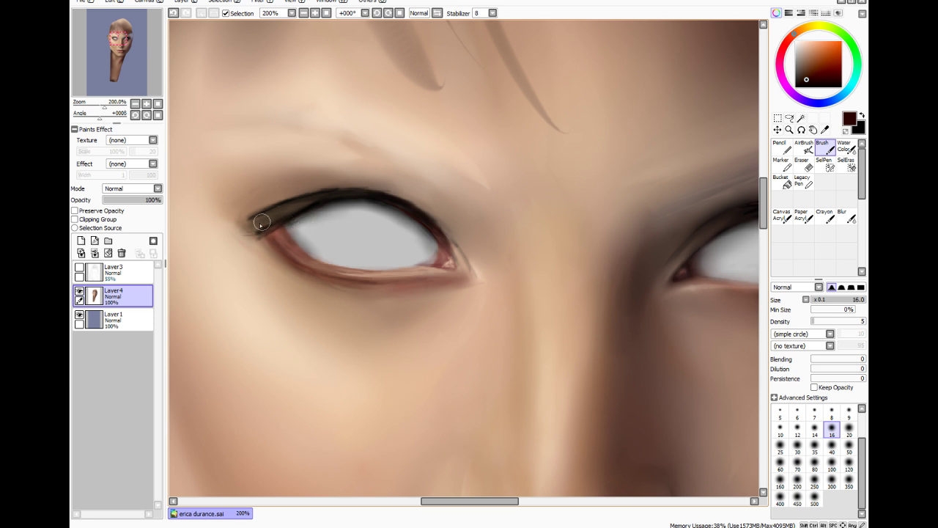
{"action": "left_click", "coordinate": [797, 444]}
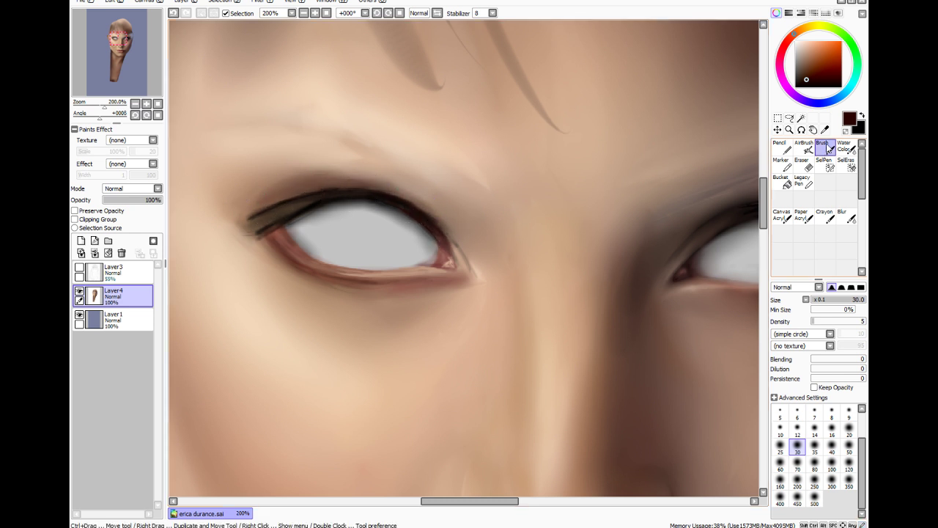
{"action": "left_click", "coordinate": [803, 85]}
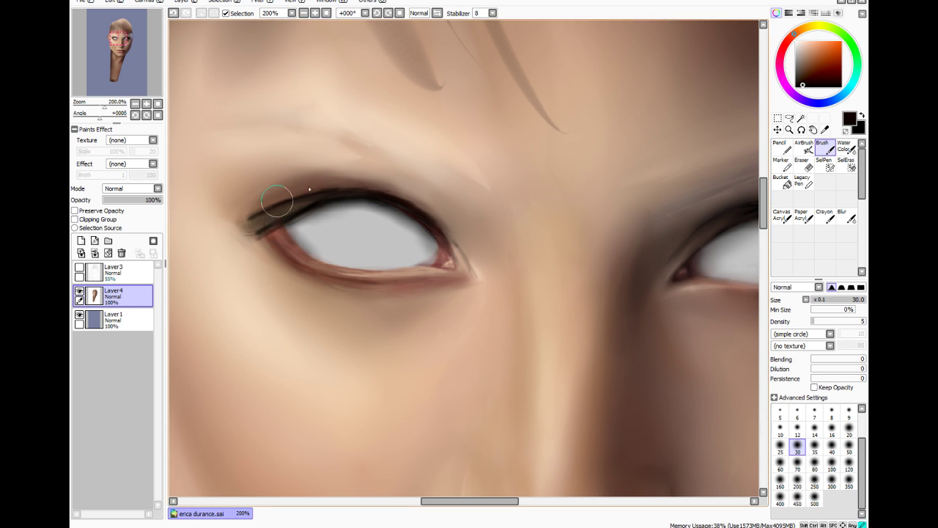
Blend the near eye's upper lash line with Blur at size 7 and Water Color at size 2.3, undoing one unwanted stroke
{"action": "left_click", "coordinate": [851, 220]}
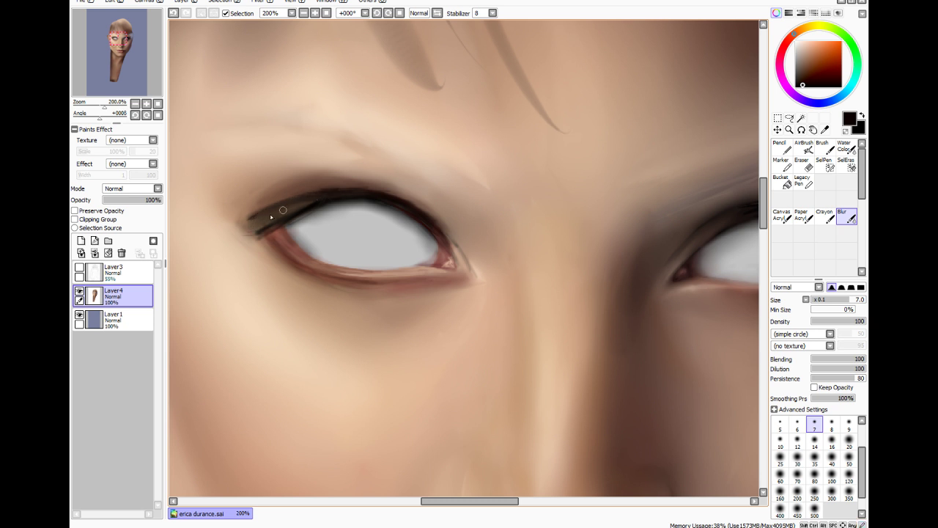
{"action": "key", "text": "ctrl+z"}
{"action": "left_click_drag", "start_coordinate": [359, 190], "coordinate": [371, 194]}
{"action": "left_click", "coordinate": [844, 146]}
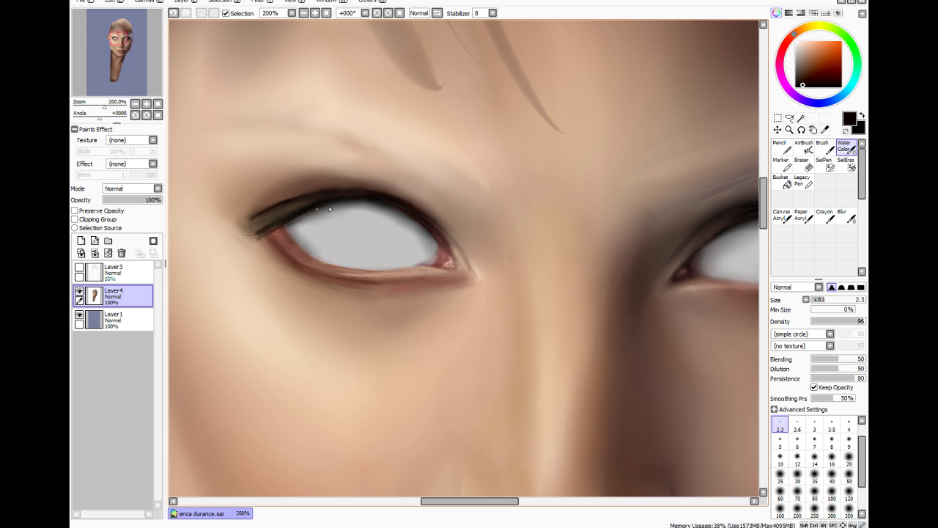
Touch up the near eye's lower lid and inner corner in a sampled pinkish skin tone, using brush sizes 14 and 7 at density 5
{"action": "left_click", "coordinate": [846, 216]}
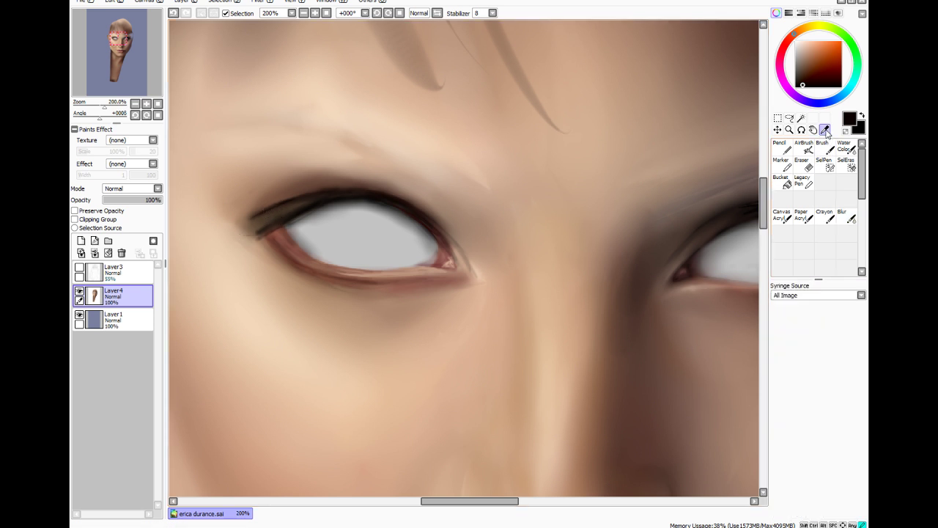
{"action": "left_click", "coordinate": [426, 267], "text": "alt"}
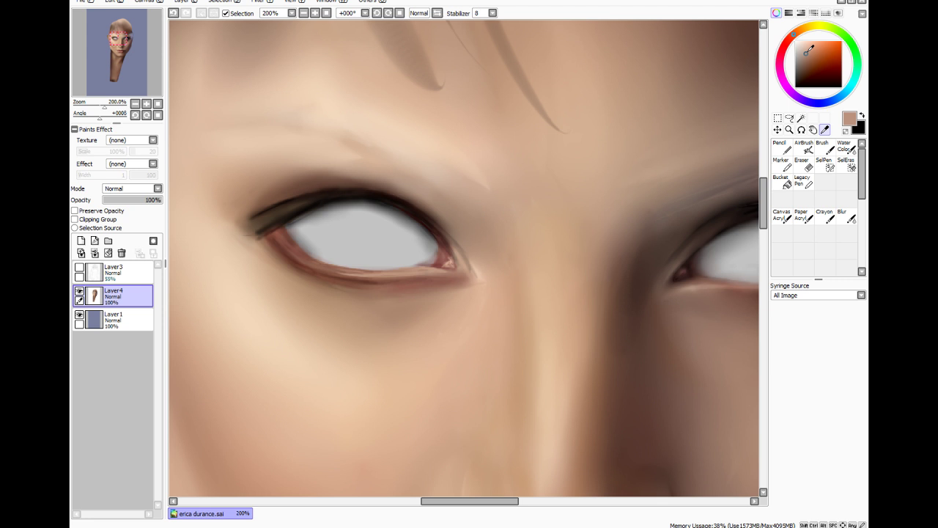
{"action": "left_click", "coordinate": [824, 146]}
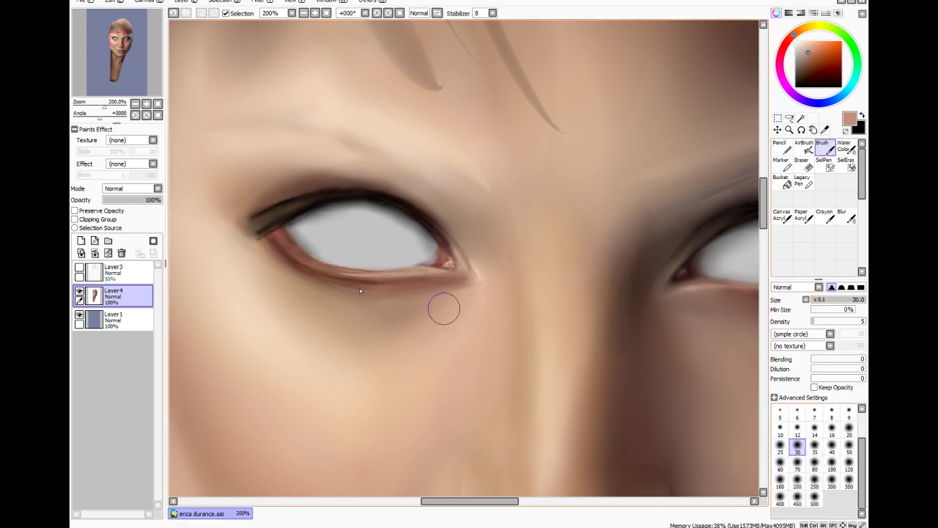
{"action": "left_click", "coordinate": [814, 428]}
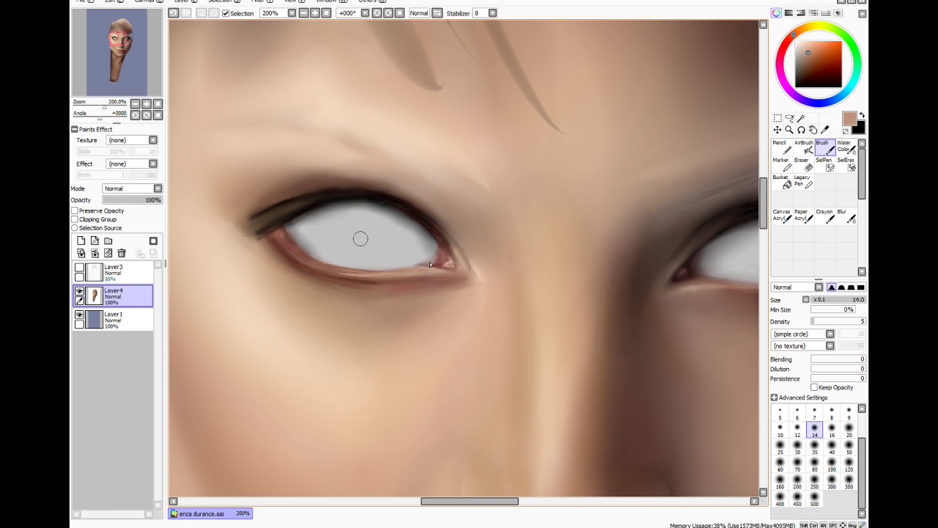
{"action": "left_click", "coordinate": [814, 412]}
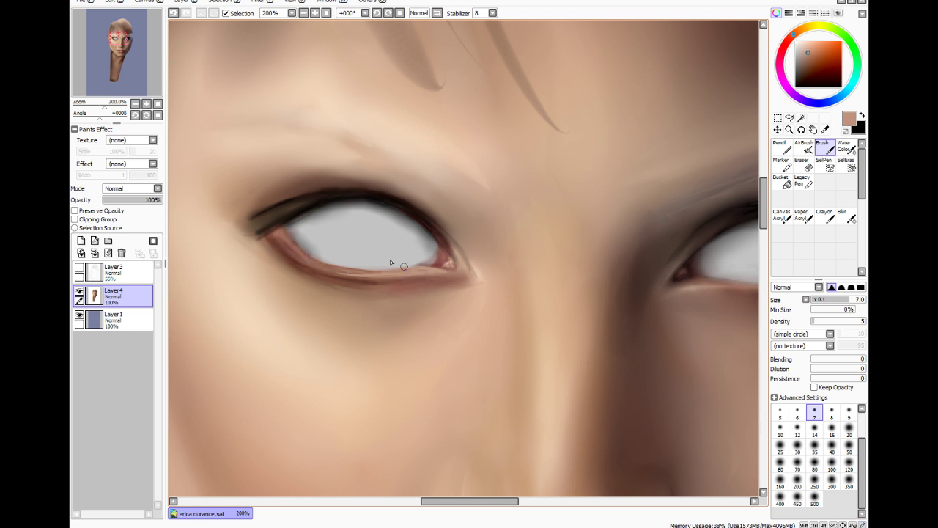
Toggle the line sketch on Layer3 to check the lid shapes, leaving the sketch hidden
{"action": "left_click", "coordinate": [79, 269]}
{"action": "left_click", "coordinate": [80, 269]}
{"action": "left_click", "coordinate": [79, 269]}
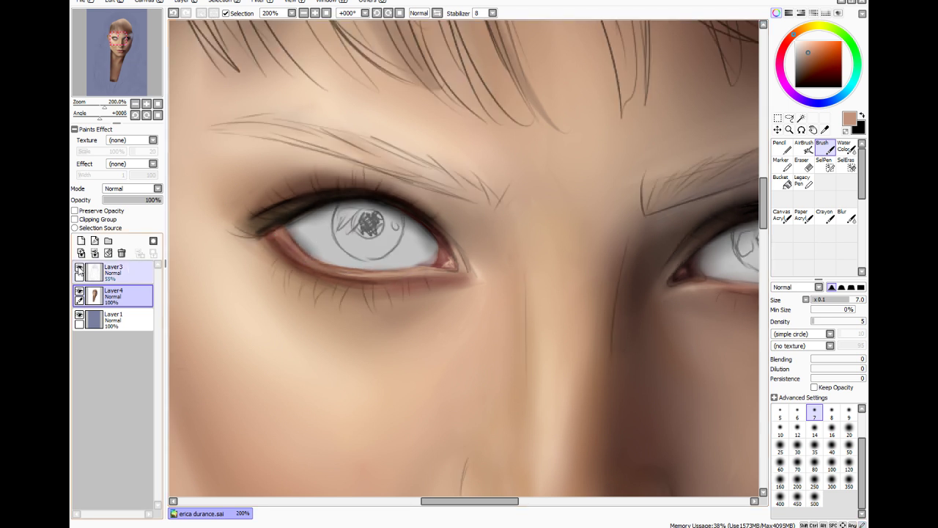
{"action": "left_click", "coordinate": [79, 269]}
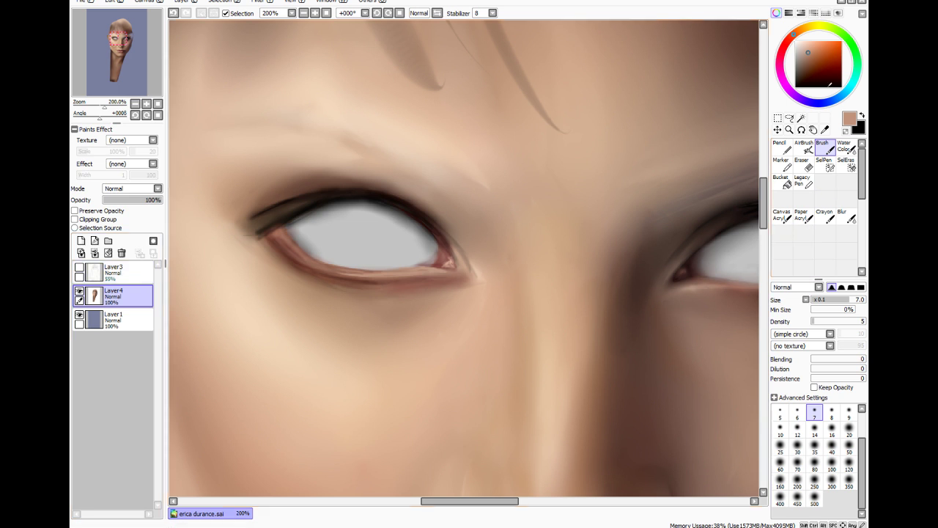
Darken the near eye's outer lower lid in black with brush size 20 at density 5, and soften it with Blur at size 7
{"action": "key", "text": "x"}
{"action": "key", "text": "bracketright"}
{"action": "key", "text": "bracketright"}
{"action": "key", "text": "bracketright"}
{"action": "key", "text": "bracketright"}
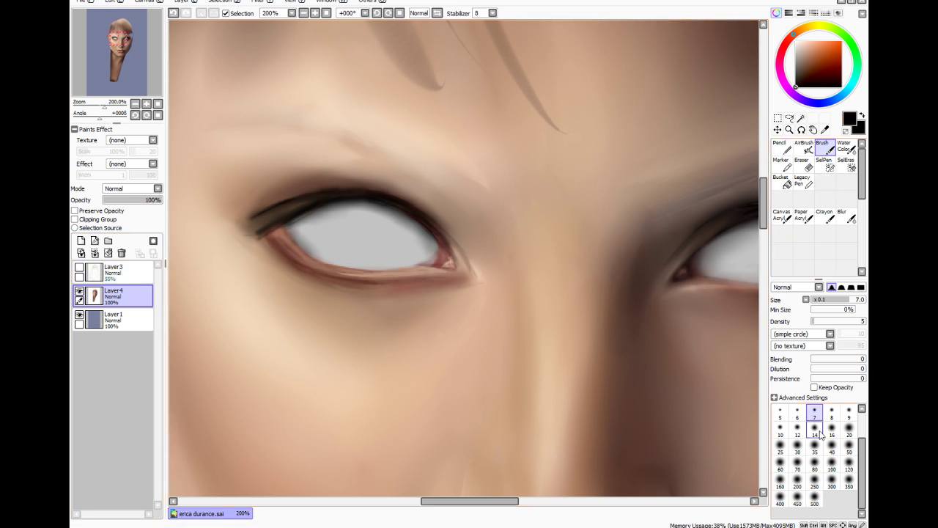
{"action": "key", "text": "bracketright"}
{"action": "key", "text": "bracketright"}
{"action": "key", "text": "bracketright"}
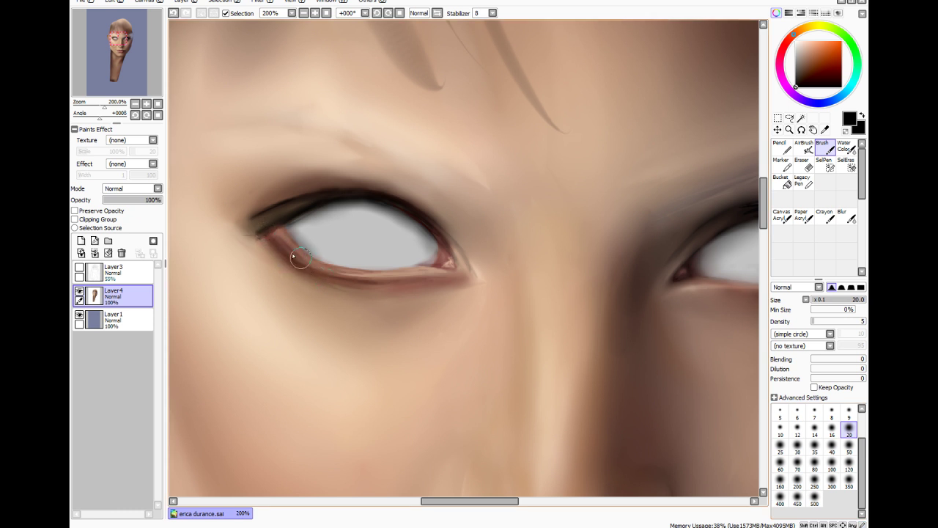
{"action": "left_click_drag", "start_coordinate": [271, 232], "coordinate": [265, 210]}
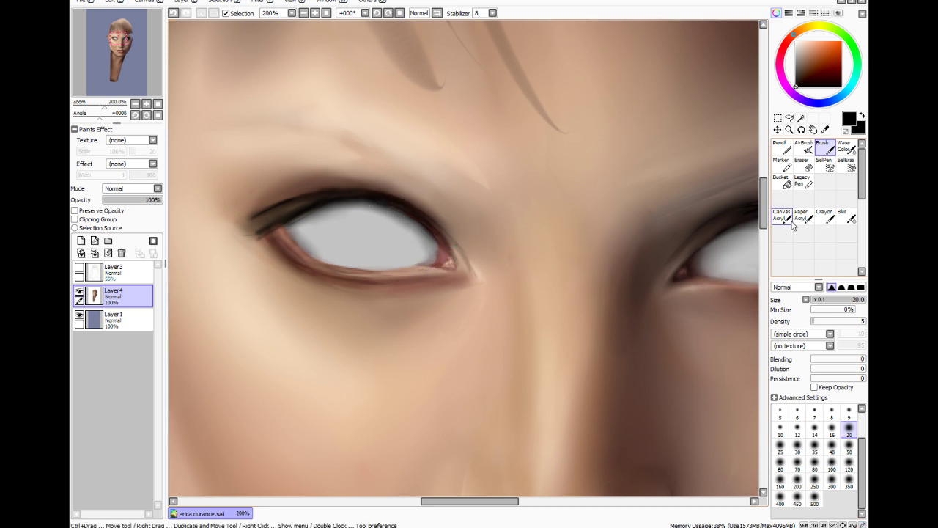
{"action": "left_click", "coordinate": [845, 216]}
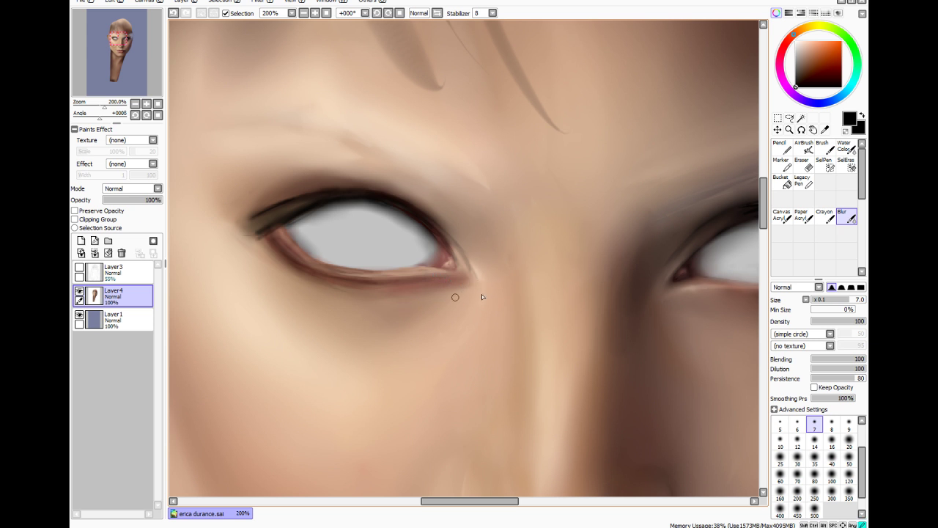
Lighten the skin beneath the near eye's lower lid in a sampled light skin tone, using brush size 14 at density 5
{"action": "left_click", "coordinate": [825, 129]}
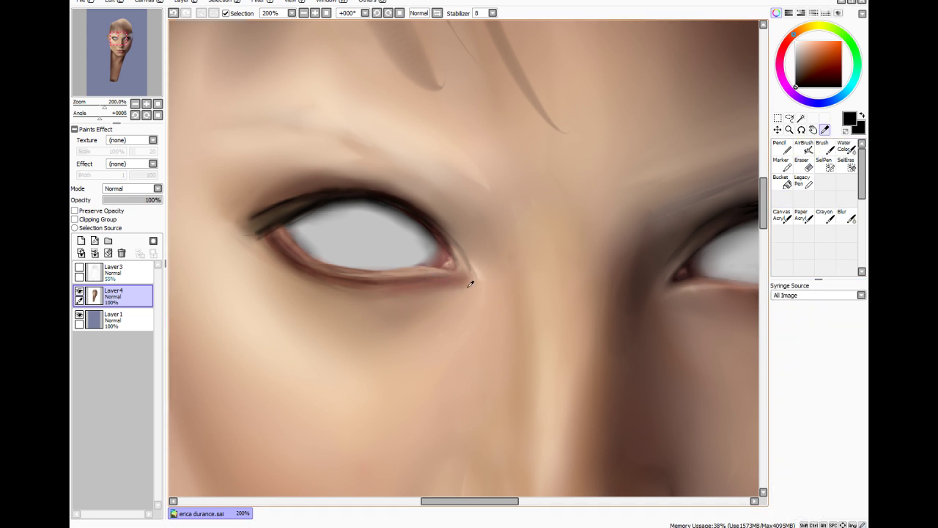
{"action": "left_click", "coordinate": [590, 245]}
{"action": "left_click", "coordinate": [823, 146]}
{"action": "left_click", "coordinate": [815, 445]}
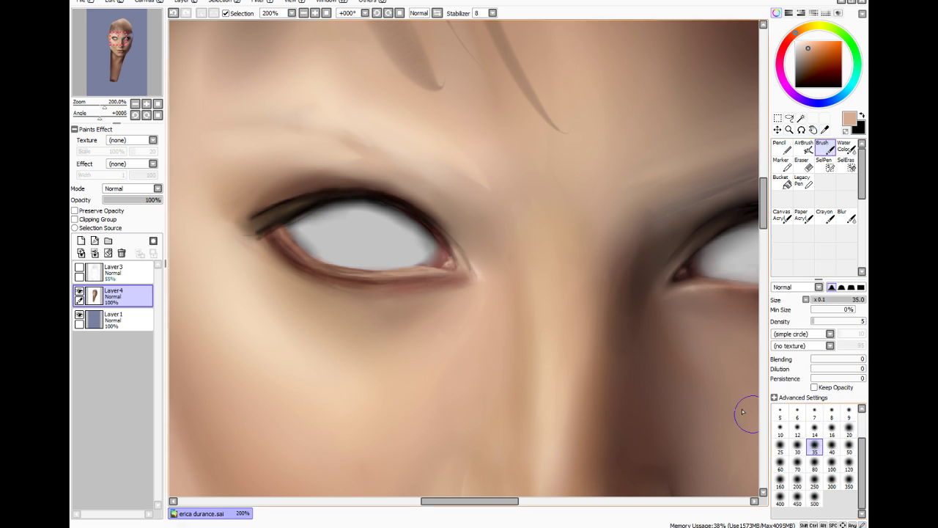
{"action": "key", "text": "bracketleft"}
{"action": "key", "text": "bracketleft"}
{"action": "key", "text": "bracketleft"}
{"action": "key", "text": "bracketleft"}
{"action": "key", "text": "bracketleft"}
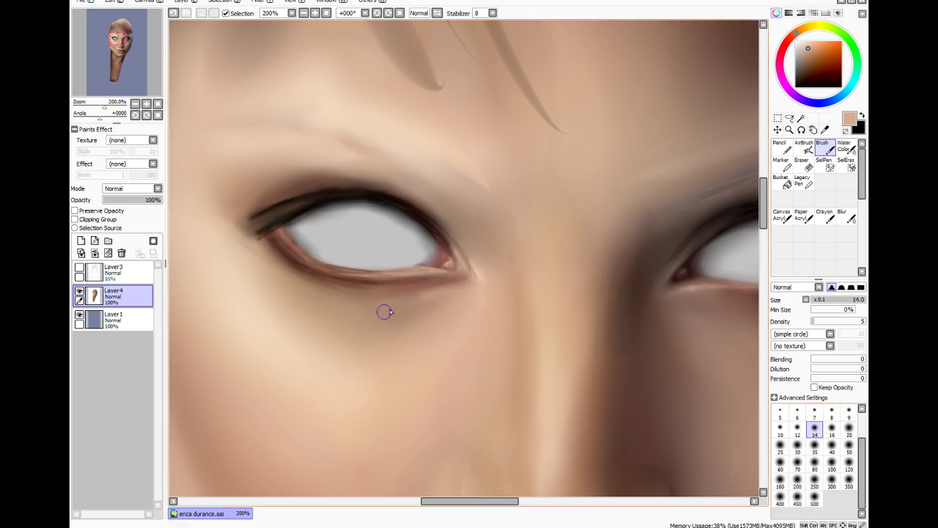
Blend the near eye's lower lid and the skin beneath it with Blur at sizes 7 and 14, undoing the last strokes
{"action": "left_click", "coordinate": [845, 216]}
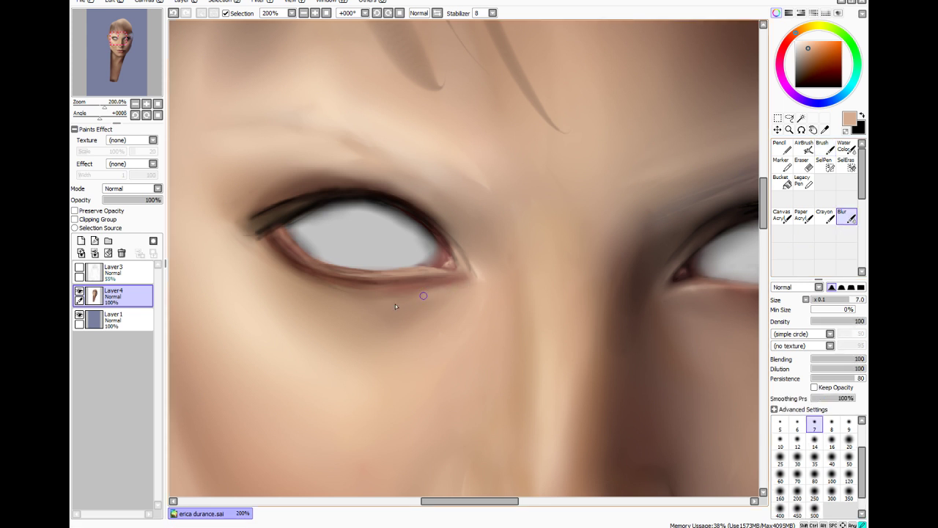
{"action": "key", "text": "bracketright"}
{"action": "key", "text": "bracketright"}
{"action": "key", "text": "bracketright"}
{"action": "key", "text": "bracketright"}
{"action": "key", "text": "bracketright"}
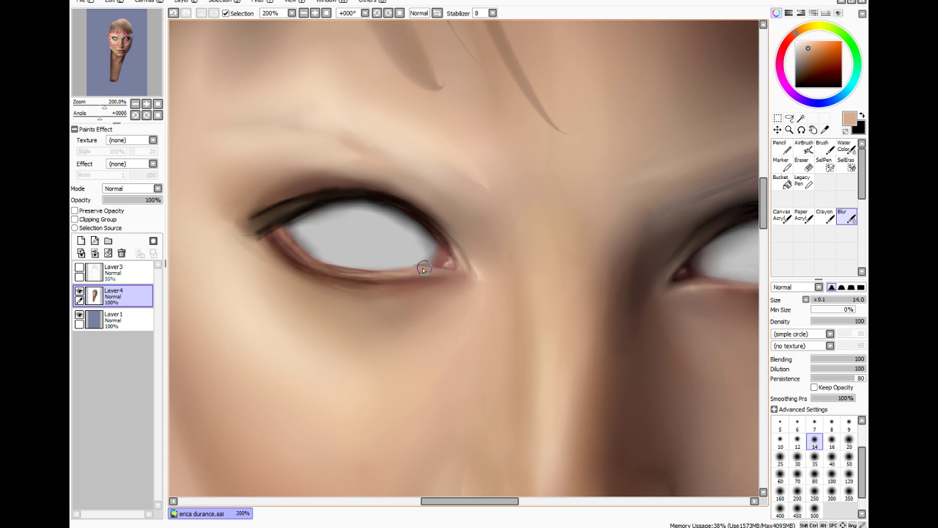
{"action": "key", "text": "ctrl+z"}
{"action": "key", "text": "ctrl+z"}
{"action": "key", "text": "ctrl+z"}
Shade the lower lid near the inner eye corner in sampled brown at size 7, and in darker brown at size 4.5
{"action": "left_click", "coordinate": [825, 130]}
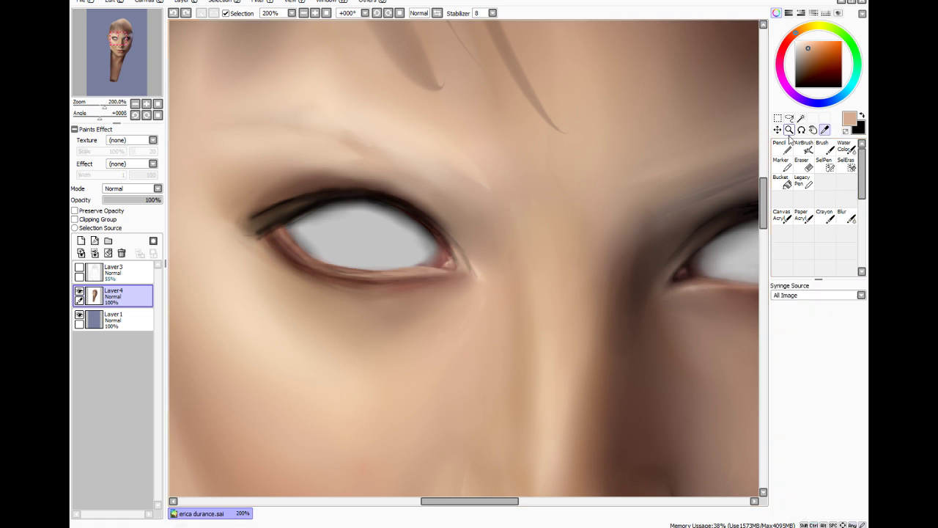
{"action": "left_click", "coordinate": [619, 292]}
{"action": "left_click", "coordinate": [824, 146]}
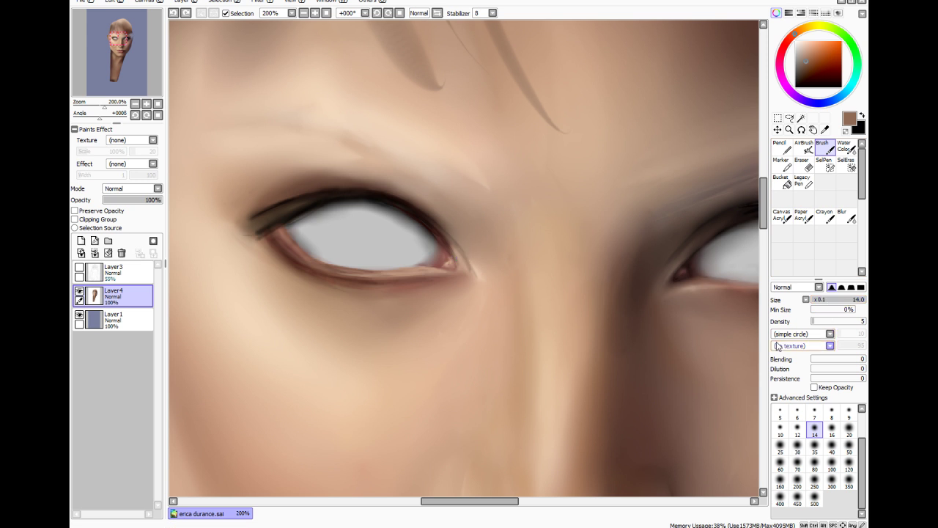
{"action": "left_click", "coordinate": [814, 413]}
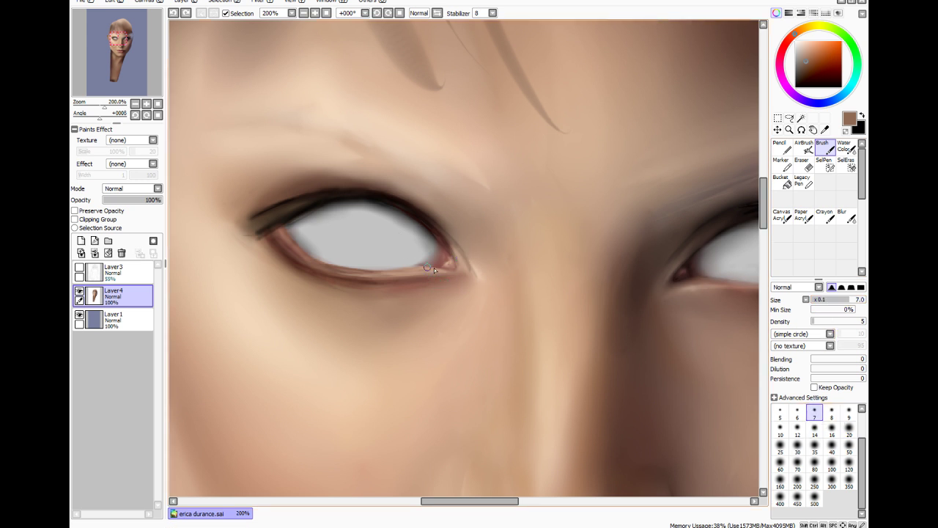
{"action": "left_click_drag", "start_coordinate": [426, 271], "coordinate": [454, 276]}
{"action": "left_click", "coordinate": [805, 72]}
{"action": "left_click", "coordinate": [823, 299]}
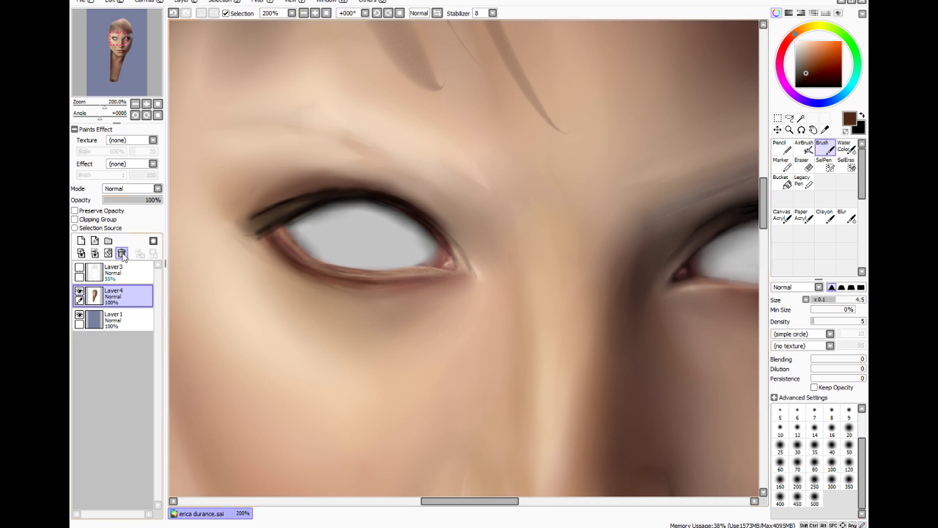
Toggle the Layer3 line sketch to compare it with the painted lower lid, leaving it hidden
{"action": "left_click", "coordinate": [80, 268]}
{"action": "left_click", "coordinate": [80, 268]}
{"action": "left_click", "coordinate": [79, 268]}
{"action": "left_click", "coordinate": [79, 268]}
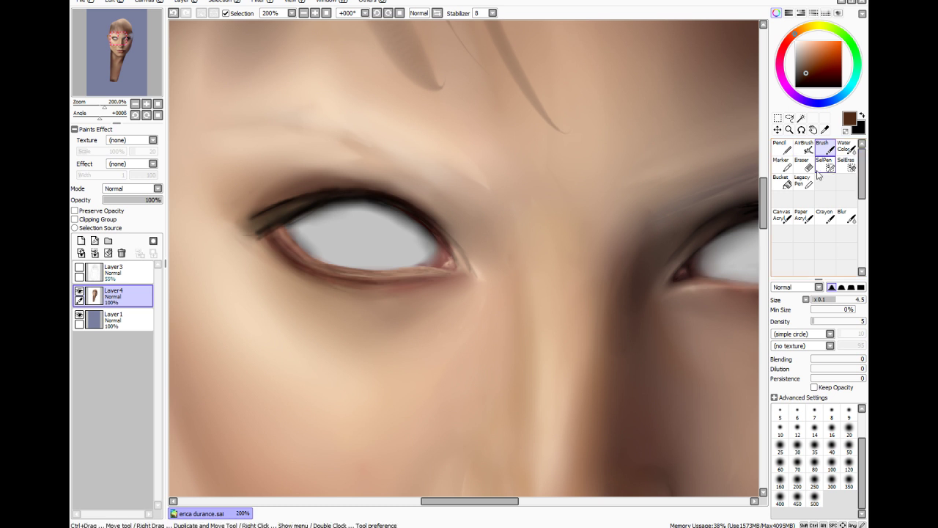
Define the near eye's lower lid in black at size 4.5 and soften it with Blur at size 8, undoing unwanted strokes
{"action": "left_click", "coordinate": [796, 86]}
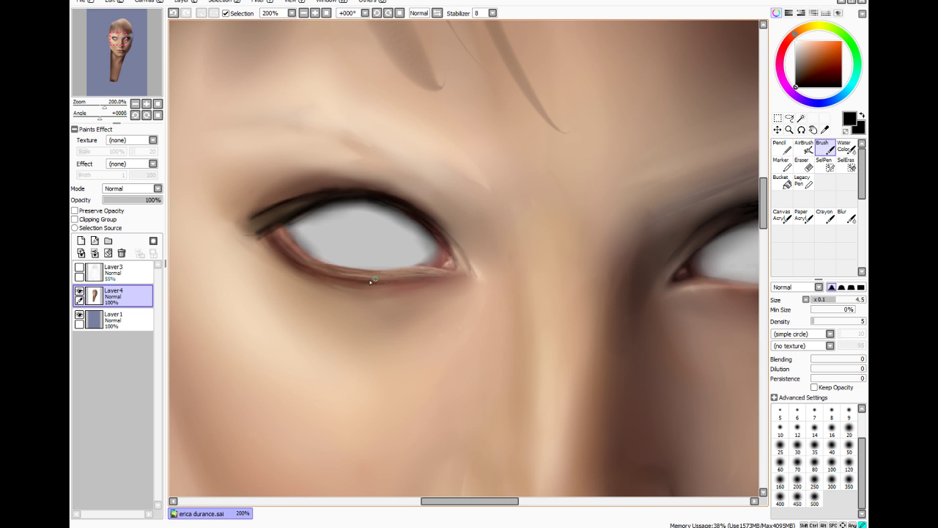
{"action": "left_click", "coordinate": [844, 215]}
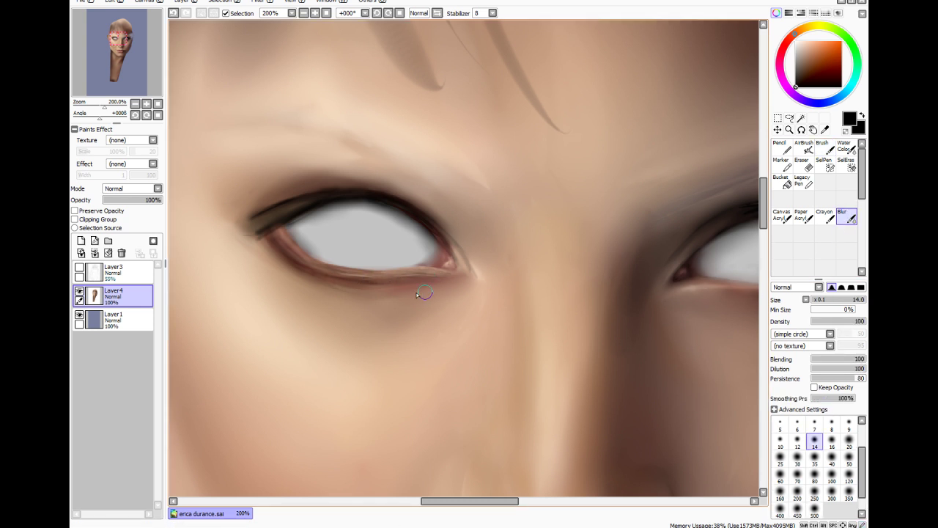
{"action": "left_click", "coordinate": [832, 424]}
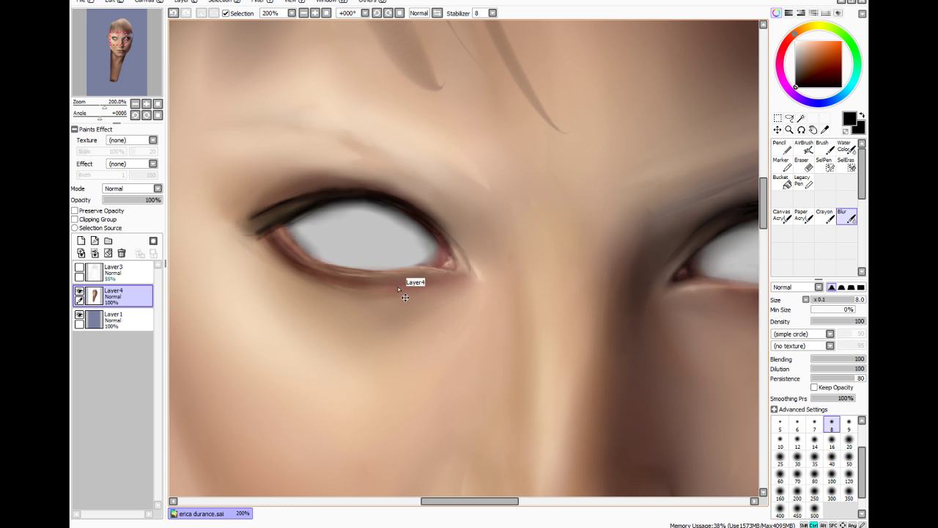
{"action": "key", "text": "ctrl+z"}
{"action": "key", "text": "ctrl+z"}
{"action": "left_click_drag", "start_coordinate": [419, 275], "coordinate": [337, 281]}
{"action": "mouse_move", "coordinate": [370, 285]}
{"action": "left_mouse_down"}
{"action": "mouse_move", "coordinate": [283, 258]}
{"action": "mouse_move", "coordinate": [272, 245]}
{"action": "mouse_move", "coordinate": [356, 283]}
{"action": "mouse_move", "coordinate": [380, 279]}
{"action": "left_mouse_up"}
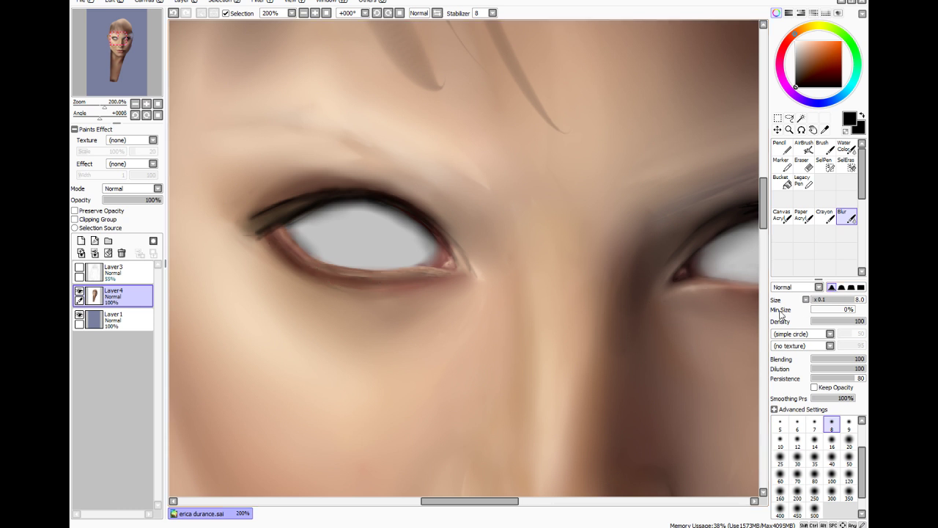
Smooth the near eye's outer corner and lower lid edge with Blur at size 12
{"action": "key", "text": "ctrl+minus"}
{"action": "key", "text": "ctrl+minus"}
{"action": "scroll", "coordinate": [557, 294], "scroll_direction": "up", "scroll_amount": 3}
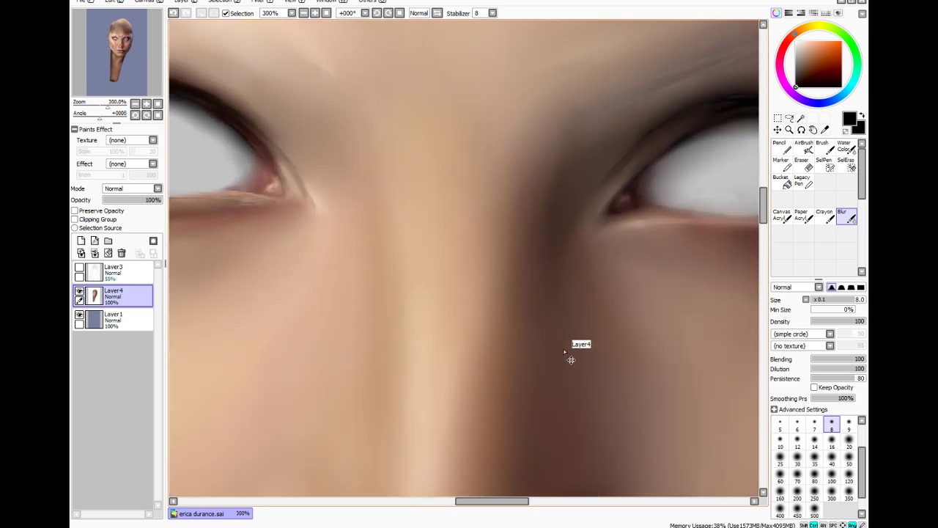
{"action": "left_click_drag", "start_coordinate": [512, 502], "coordinate": [486, 507]}
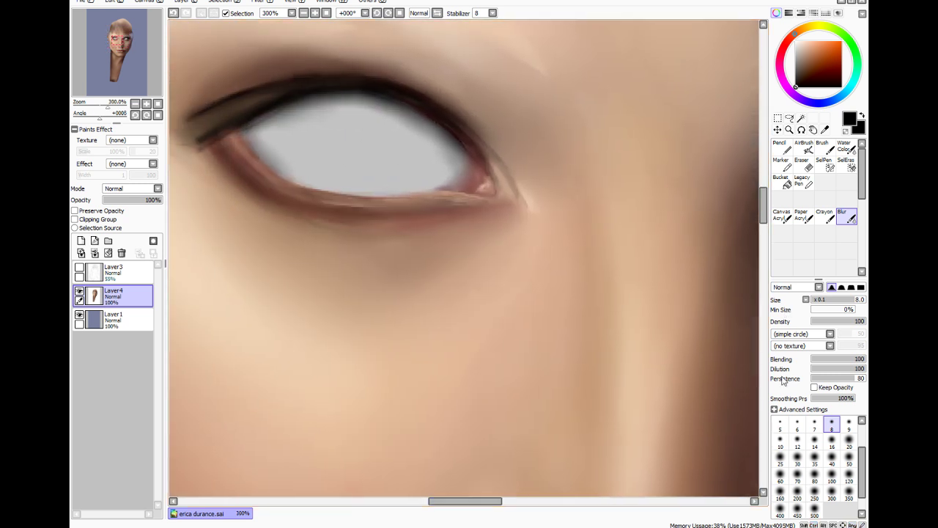
{"action": "left_click", "coordinate": [798, 440]}
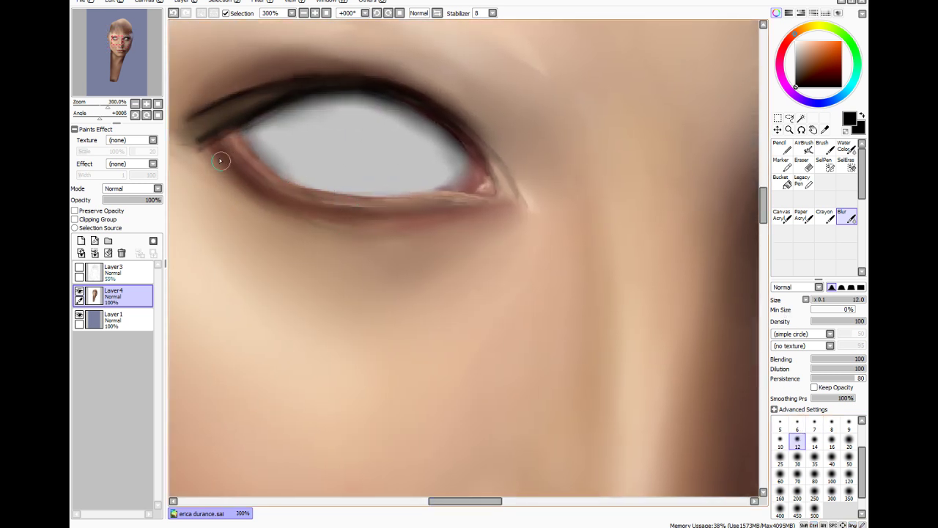
{"action": "left_click_drag", "start_coordinate": [223, 159], "coordinate": [233, 169]}
{"action": "mouse_move", "coordinate": [279, 198]}
{"action": "left_mouse_down"}
{"action": "mouse_move", "coordinate": [321, 227]}
{"action": "mouse_move", "coordinate": [315, 203]}
{"action": "left_mouse_up"}
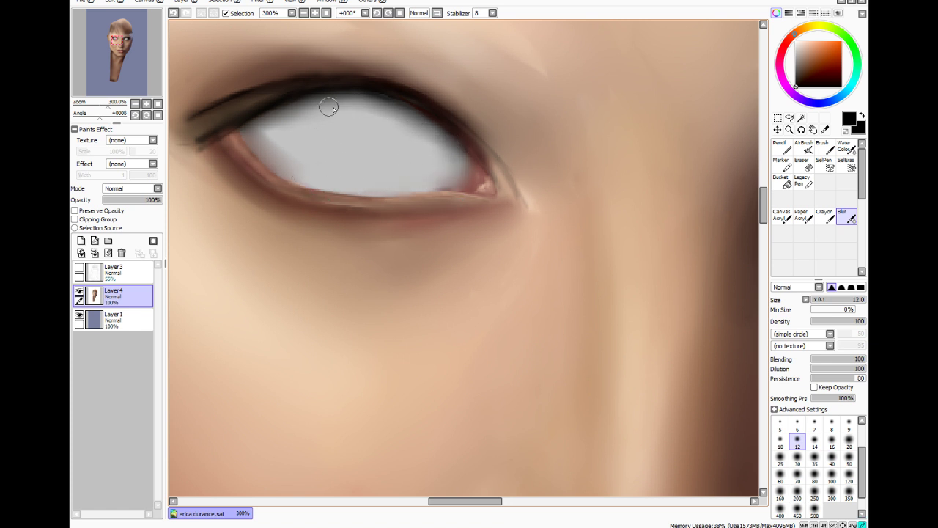
Compare the near eye with the line sketch by toggling Layer3's visibility, leaving the sketch hidden
{"action": "left_click", "coordinate": [824, 146]}
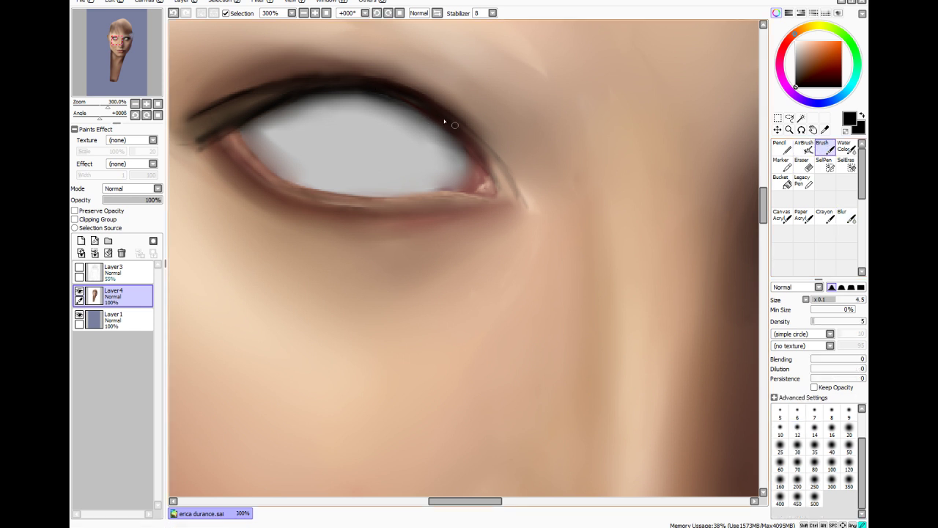
{"action": "left_click", "coordinate": [79, 268]}
{"action": "left_click", "coordinate": [79, 268]}
{"action": "left_click_drag", "start_coordinate": [429, 505], "coordinate": [422, 505]}
{"action": "left_click", "coordinate": [81, 268]}
{"action": "left_click", "coordinate": [81, 269]}
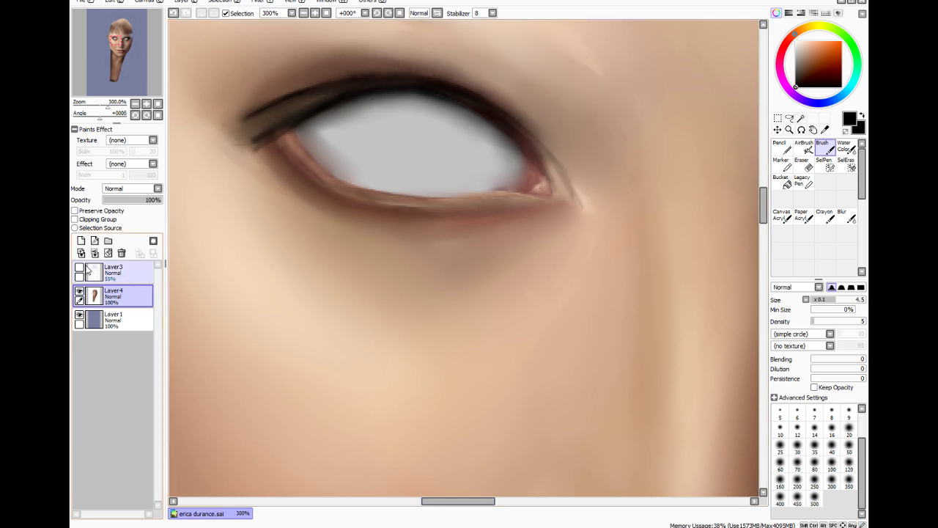
{"action": "left_click", "coordinate": [84, 271]}
{"action": "left_click", "coordinate": [80, 270]}
{"action": "left_click", "coordinate": [81, 270]}
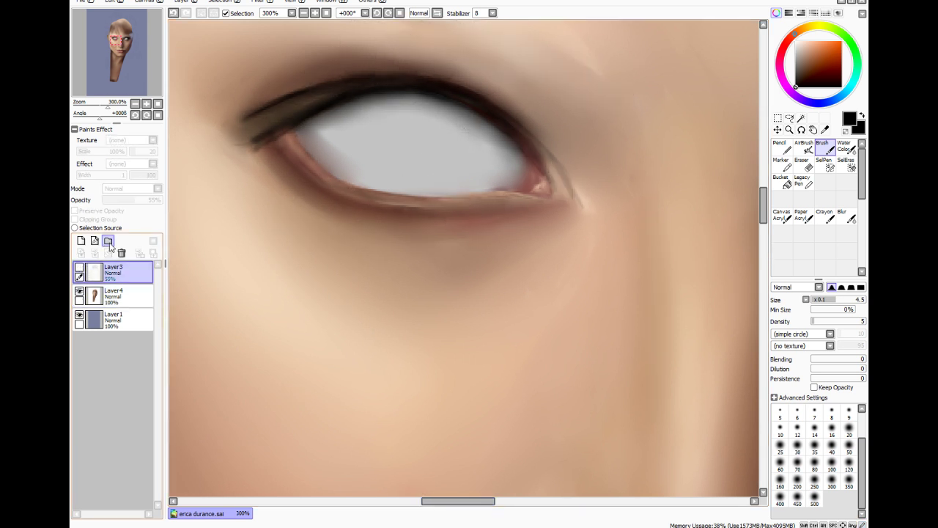
Blend the skin below the near eye's outer corner on Layer4 with a sampled skin tone and Water Color at size 12, smoothing with Blur
{"action": "left_click", "coordinate": [843, 219]}
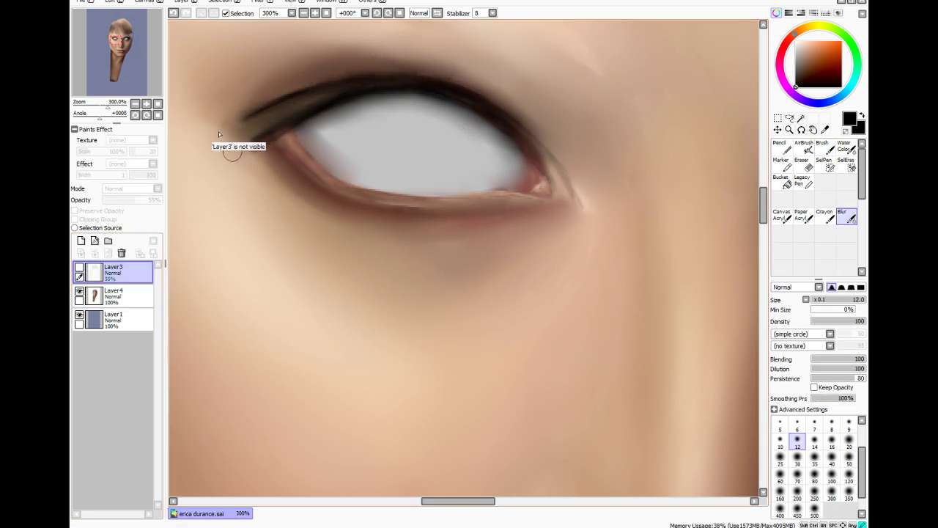
{"action": "left_click", "coordinate": [103, 300]}
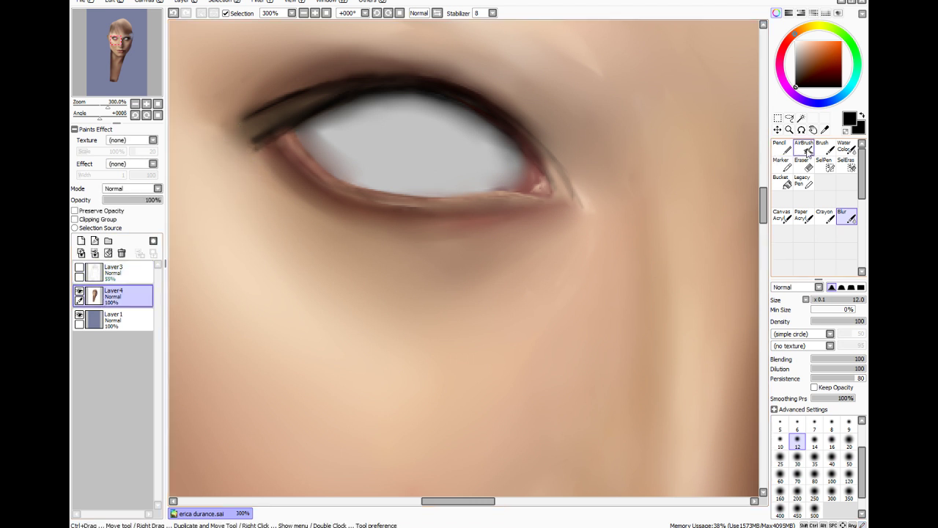
{"action": "left_click", "coordinate": [825, 129]}
{"action": "left_click", "coordinate": [257, 170]}
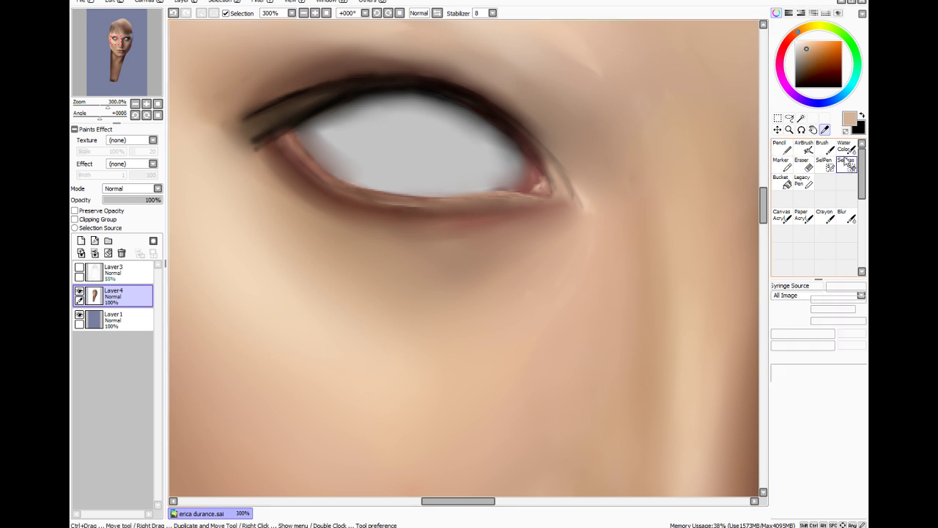
{"action": "left_click", "coordinate": [845, 146]}
{"action": "left_click", "coordinate": [814, 441]}
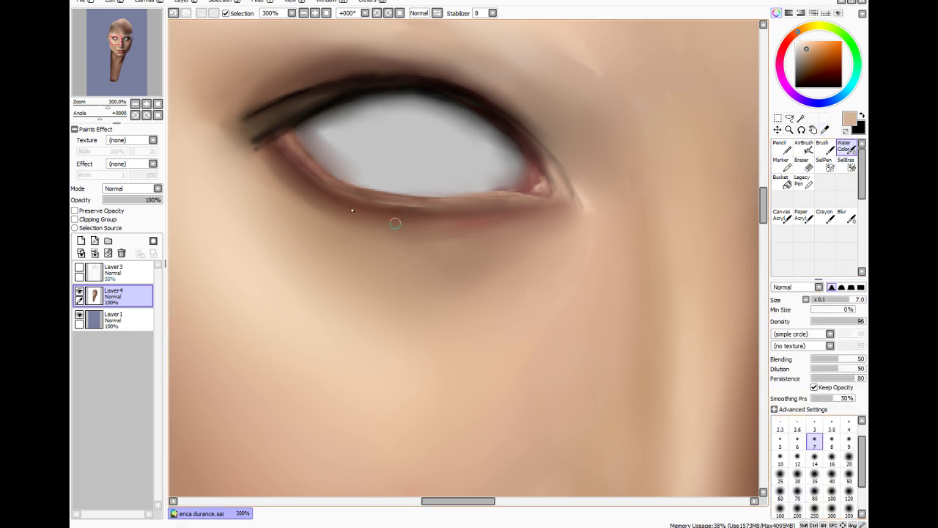
{"action": "left_click", "coordinate": [797, 458]}
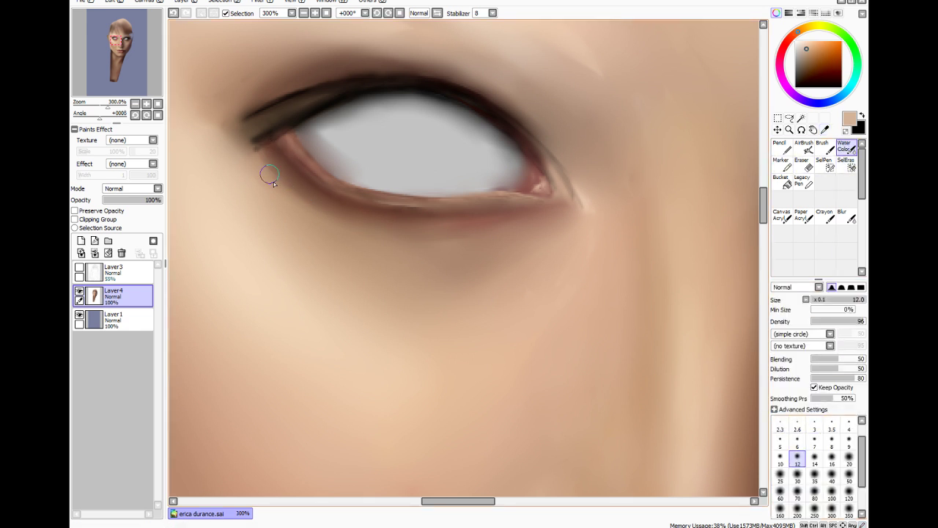
{"action": "left_click", "coordinate": [847, 219]}
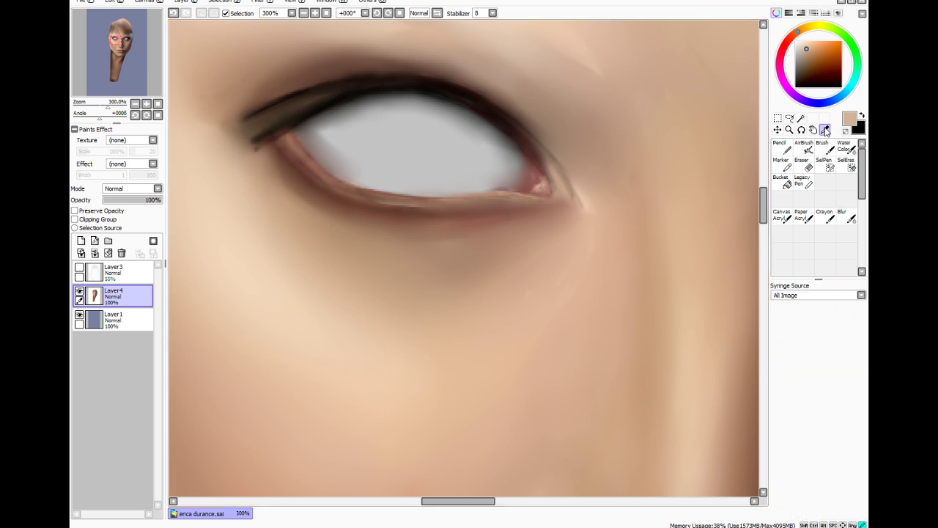
Lighten the skin around the near eye's outer corner with a sampled pale skin tone at brush size 10
{"action": "left_click", "coordinate": [241, 176], "text": "alt"}
{"action": "left_click", "coordinate": [822, 147]}
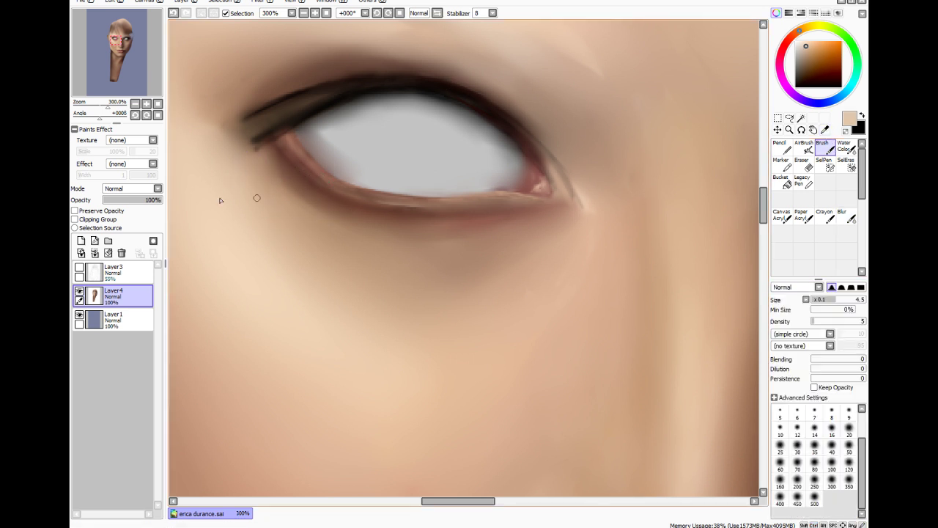
{"action": "left_click_drag", "start_coordinate": [835, 300], "coordinate": [865, 301]}
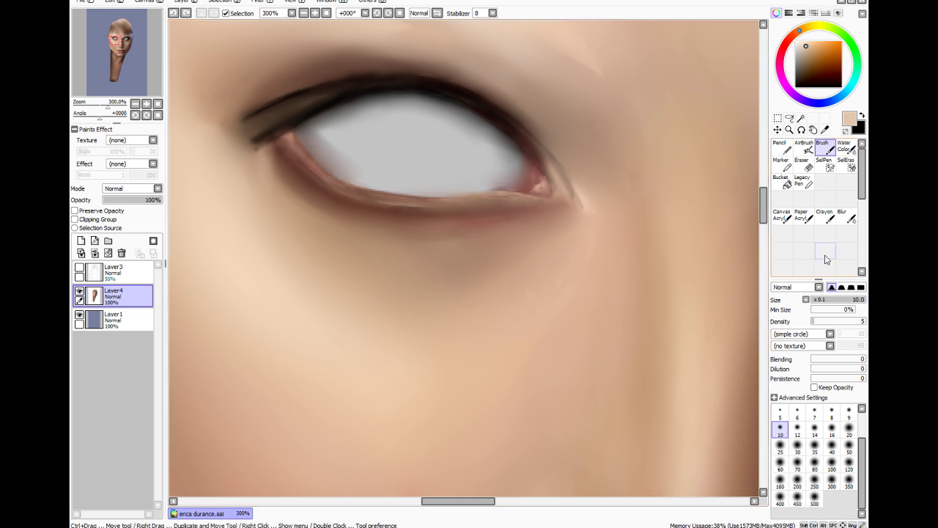
Highlight the near eye's lower lid rim in the pale skin tone at size 7 and density 14, undoing the stroke made at density 34
{"action": "left_click", "coordinate": [829, 321]}
{"action": "left_click", "coordinate": [815, 412]}
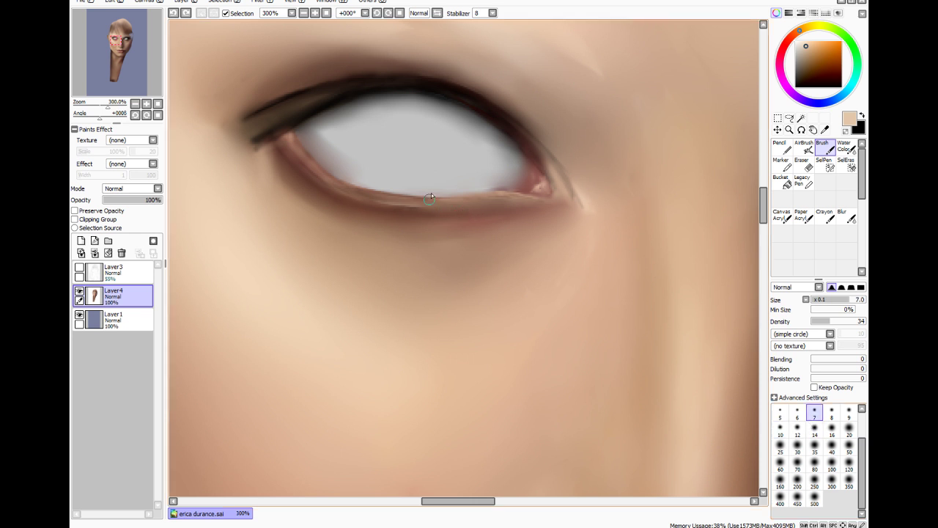
{"action": "mouse_move", "coordinate": [476, 195]}
{"action": "left_mouse_down"}
{"action": "mouse_move", "coordinate": [434, 204]}
{"action": "mouse_move", "coordinate": [498, 193]}
{"action": "mouse_move", "coordinate": [407, 194]}
{"action": "left_mouse_up"}
{"action": "key", "text": "ctrl+z"}
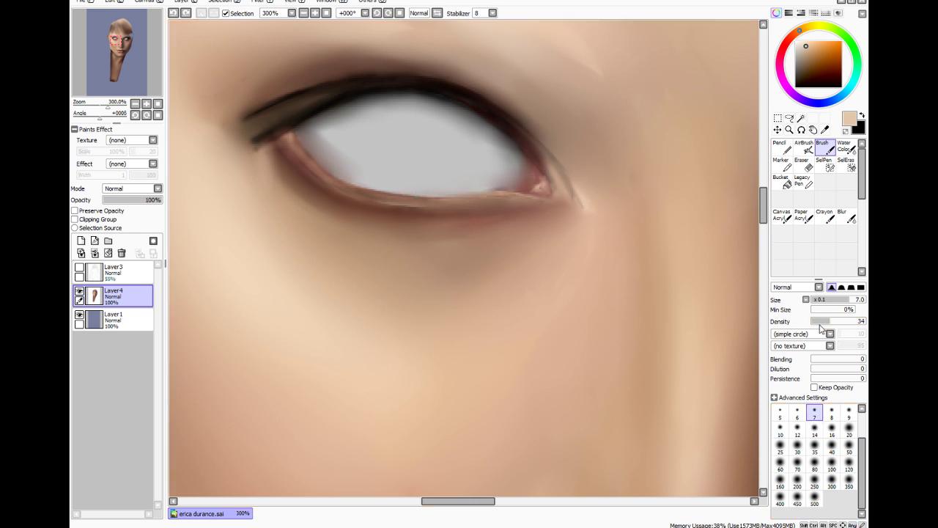
{"action": "left_click_drag", "start_coordinate": [821, 325], "coordinate": [816, 323]}
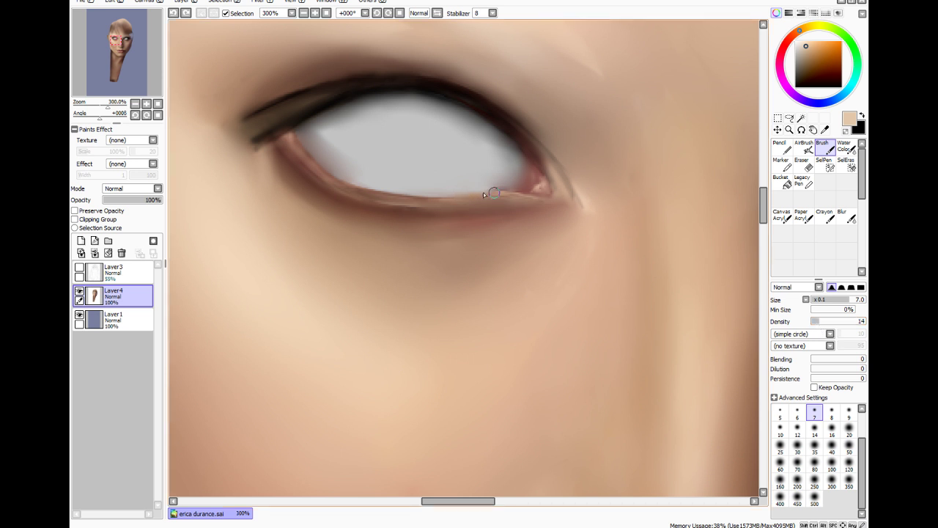
{"action": "mouse_move", "coordinate": [494, 193]}
{"action": "left_mouse_down"}
{"action": "mouse_move", "coordinate": [429, 203]}
{"action": "mouse_move", "coordinate": [500, 193]}
{"action": "mouse_move", "coordinate": [418, 199]}
{"action": "left_mouse_up"}
{"action": "left_click_drag", "start_coordinate": [486, 194], "coordinate": [422, 195]}
Darken the crease beneath the near eye's lower lid rim with black strokes at size 7 and density 6
{"action": "left_click", "coordinate": [857, 131]}
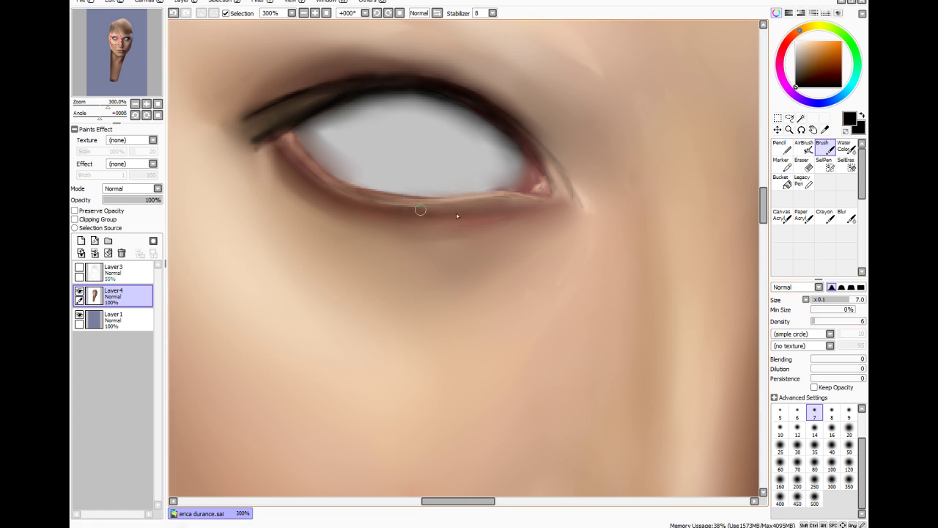
{"action": "mouse_move", "coordinate": [420, 210]}
{"action": "left_mouse_down"}
{"action": "mouse_move", "coordinate": [394, 206]}
{"action": "mouse_move", "coordinate": [432, 207]}
{"action": "mouse_move", "coordinate": [380, 207]}
{"action": "left_mouse_up"}
{"action": "left_click_drag", "start_coordinate": [481, 201], "coordinate": [365, 202]}
{"action": "mouse_move", "coordinate": [448, 211]}
{"action": "left_mouse_down"}
{"action": "mouse_move", "coordinate": [399, 210]}
{"action": "mouse_move", "coordinate": [418, 204]}
{"action": "mouse_move", "coordinate": [316, 183]}
{"action": "mouse_move", "coordinate": [438, 209]}
{"action": "mouse_move", "coordinate": [337, 194]}
{"action": "left_mouse_up"}
{"action": "left_click_drag", "start_coordinate": [424, 211], "coordinate": [325, 185]}
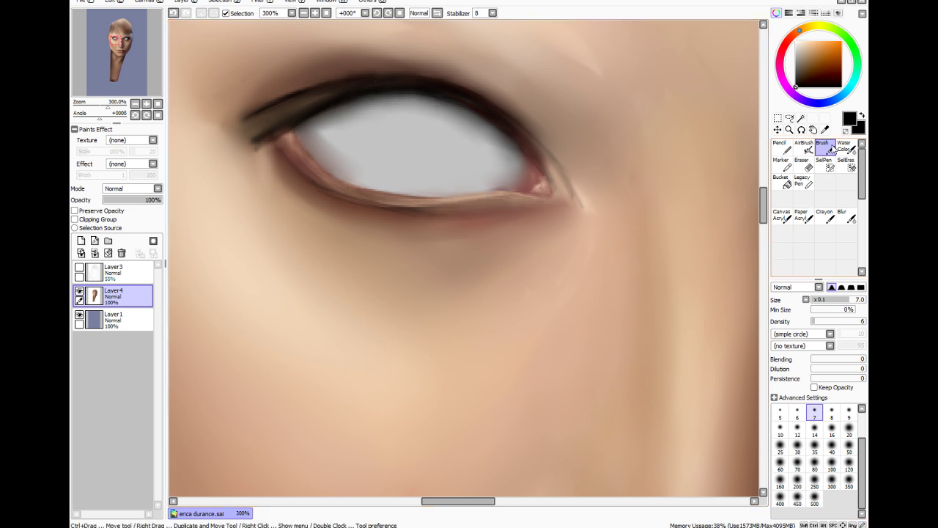
{"action": "left_click", "coordinate": [845, 215]}
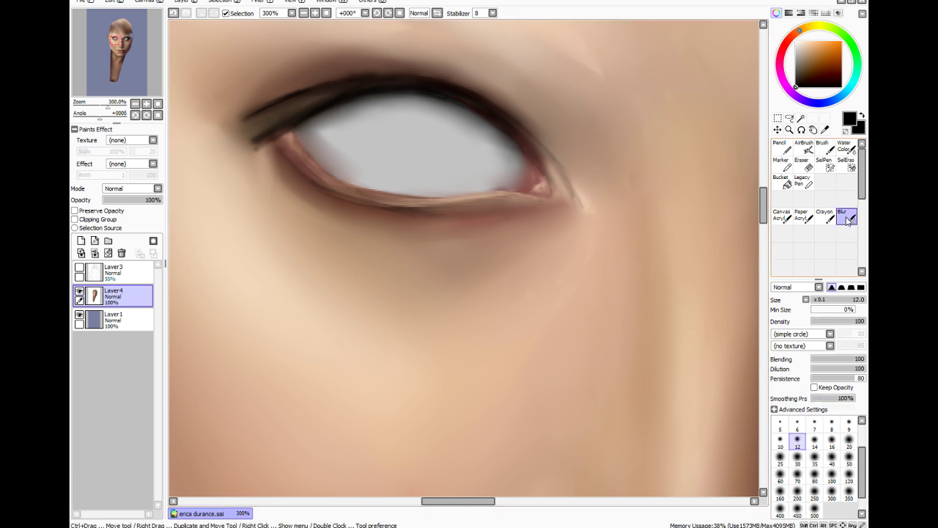
{"action": "mouse_move", "coordinate": [341, 124]}
{"action": "left_mouse_down"}
{"action": "mouse_move", "coordinate": [371, 110]}
{"action": "mouse_move", "coordinate": [333, 128]}
{"action": "mouse_move", "coordinate": [374, 114]}
{"action": "left_mouse_up"}
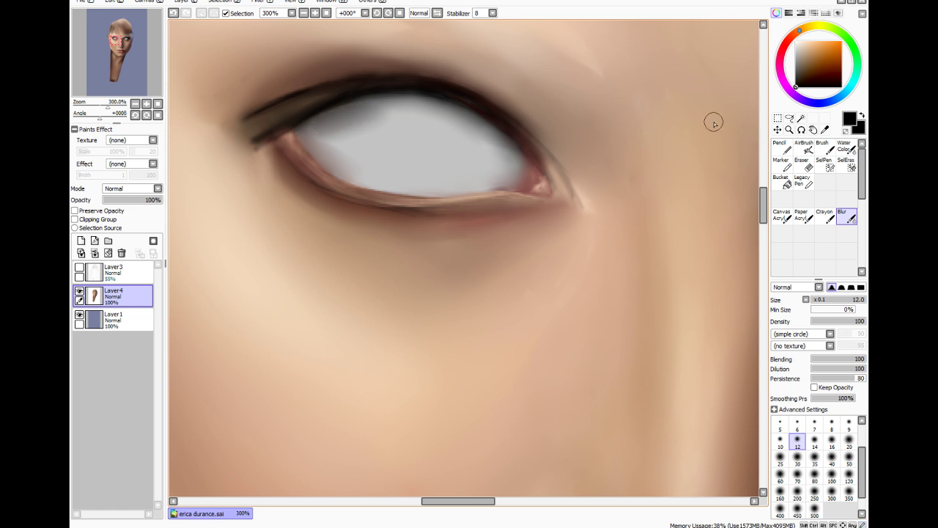
{"action": "key", "text": "ctrl+z"}
Repaint the near eyeball's upper and outer edges in its sampled grey at brush size 10, softening them with Blur at size 5.1
{"action": "left_click", "coordinate": [825, 129]}
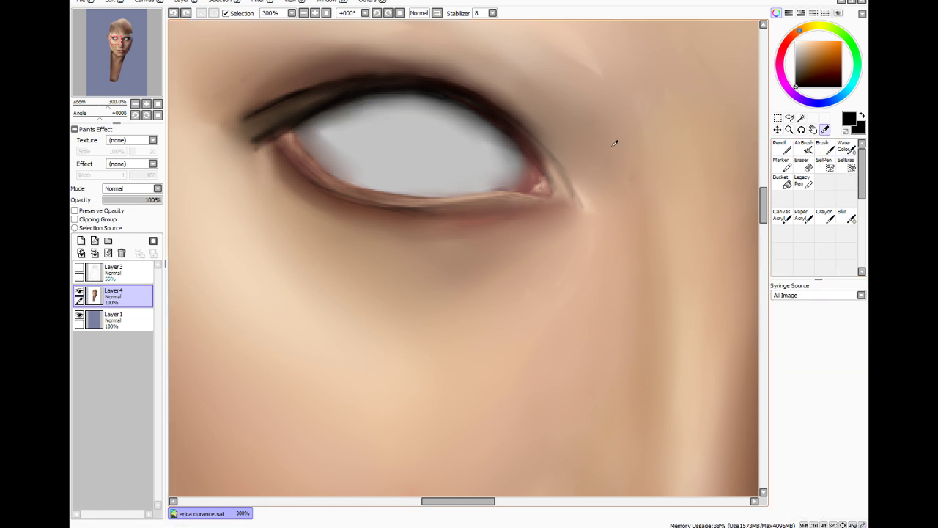
{"action": "left_click", "coordinate": [345, 130]}
{"action": "left_click", "coordinate": [825, 148]}
{"action": "left_click_drag", "start_coordinate": [835, 301], "coordinate": [866, 306]}
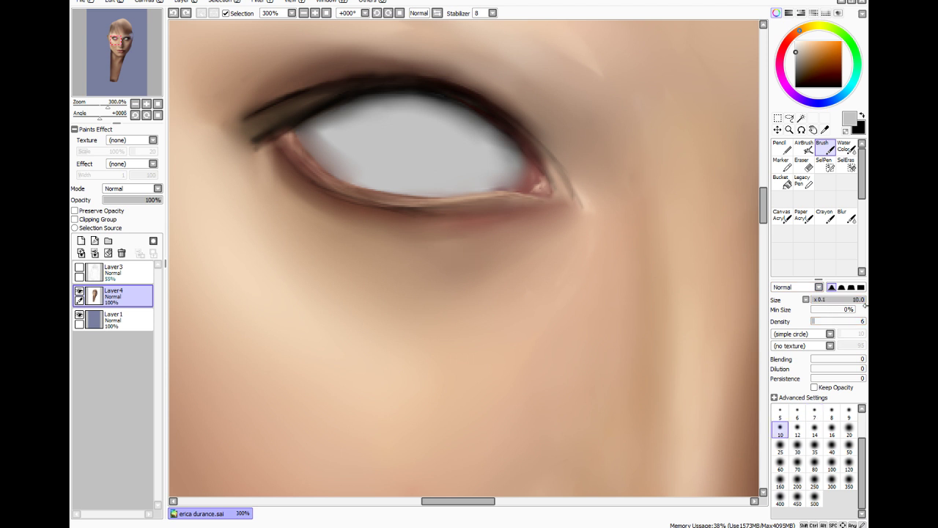
{"action": "mouse_move", "coordinate": [328, 128]}
{"action": "left_mouse_down"}
{"action": "mouse_move", "coordinate": [313, 129]}
{"action": "mouse_move", "coordinate": [402, 112]}
{"action": "left_mouse_up"}
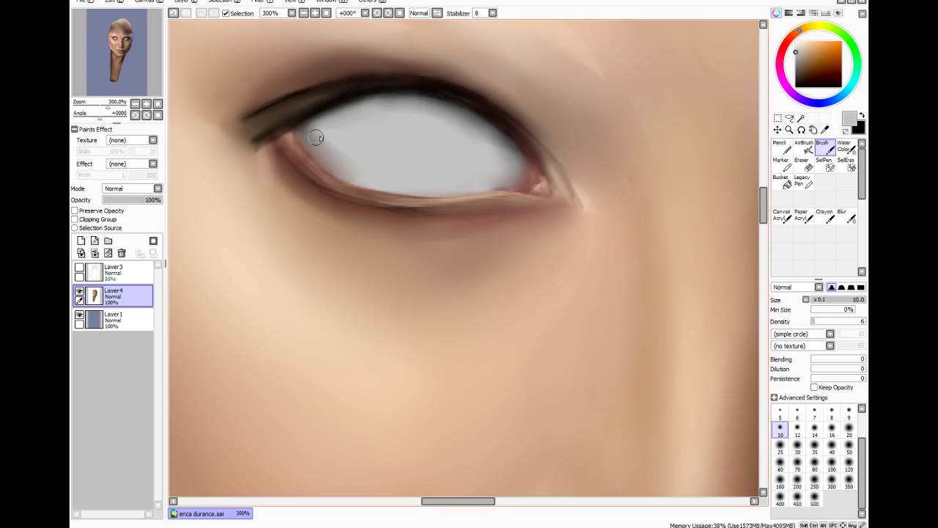
{"action": "left_click_drag", "start_coordinate": [315, 138], "coordinate": [355, 175]}
{"action": "mouse_move", "coordinate": [310, 143]}
{"action": "left_mouse_down"}
{"action": "mouse_move", "coordinate": [320, 142]}
{"action": "mouse_move", "coordinate": [328, 162]}
{"action": "left_mouse_up"}
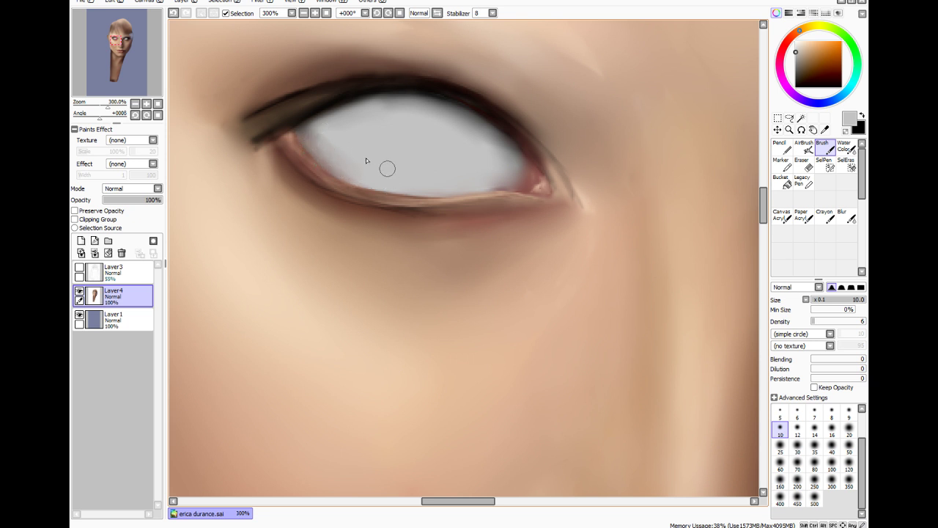
{"action": "left_click", "coordinate": [842, 216]}
{"action": "left_click_drag", "start_coordinate": [843, 301], "coordinate": [842, 304]}
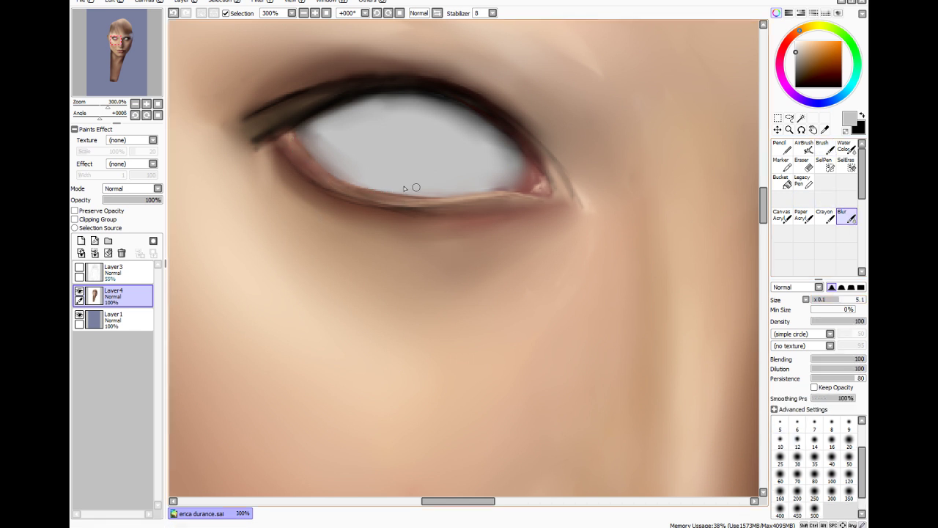
Define the near eye's lower lid line in black at brush size 4.4 and soften it with Blur at size 5.1
{"action": "scroll", "coordinate": [232, 96], "scroll_direction": "down", "scroll_amount": 4}
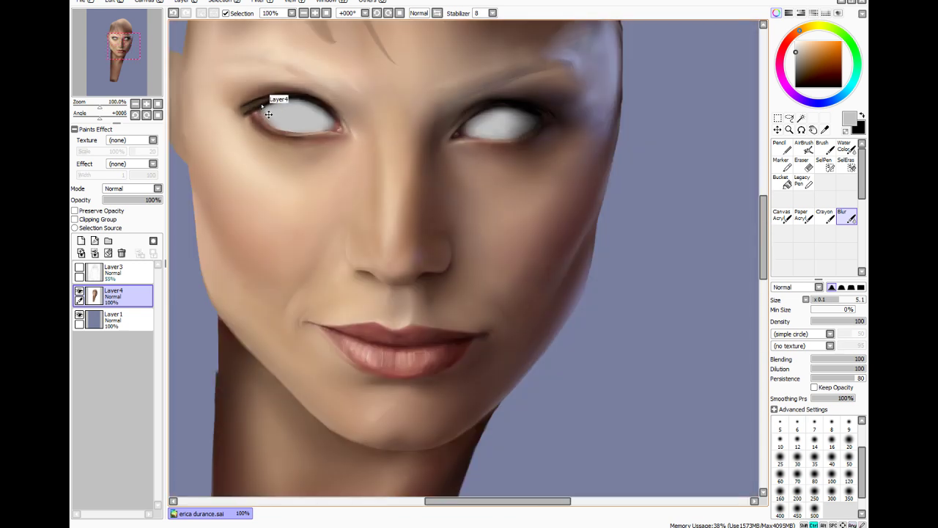
{"action": "scroll", "coordinate": [472, 377], "scroll_direction": "up", "scroll_amount": 4}
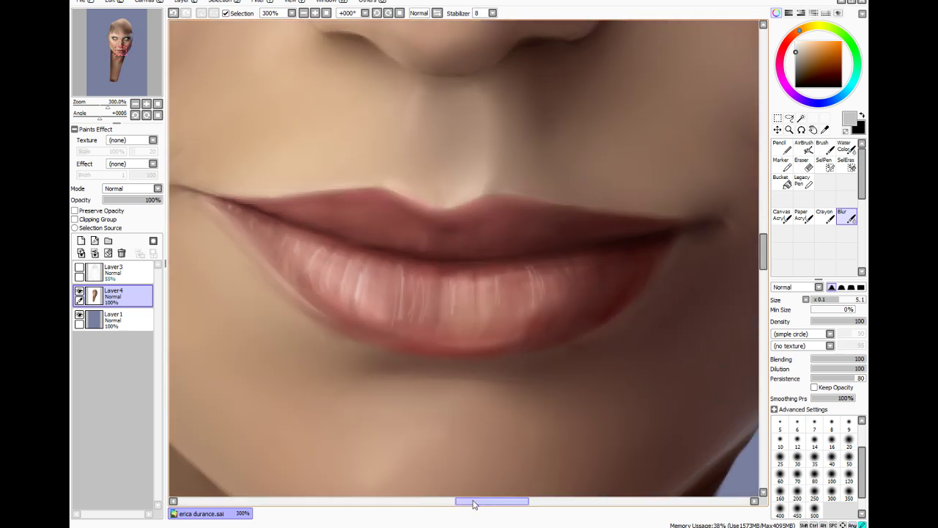
{"action": "scroll", "coordinate": [557, 411], "scroll_direction": "up", "scroll_amount": 5}
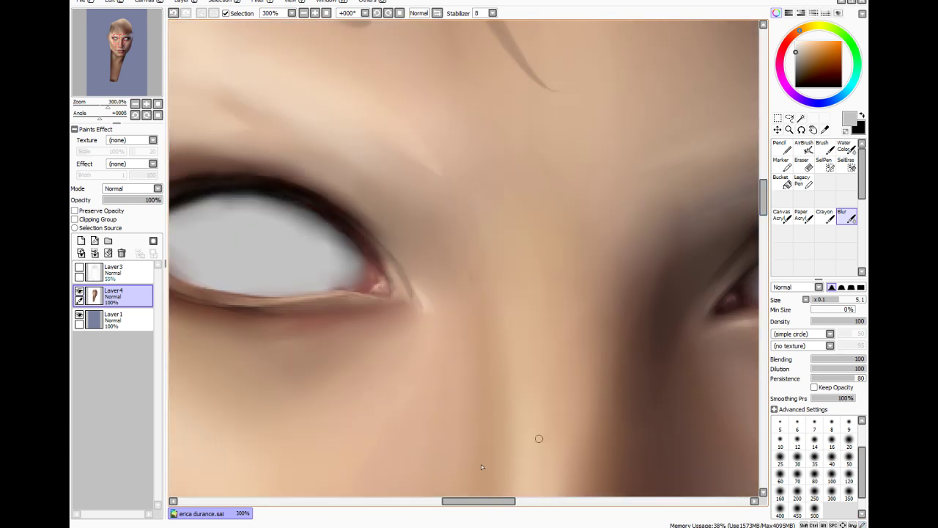
{"action": "left_click_drag", "start_coordinate": [463, 504], "coordinate": [426, 505]}
{"action": "left_click", "coordinate": [858, 127]}
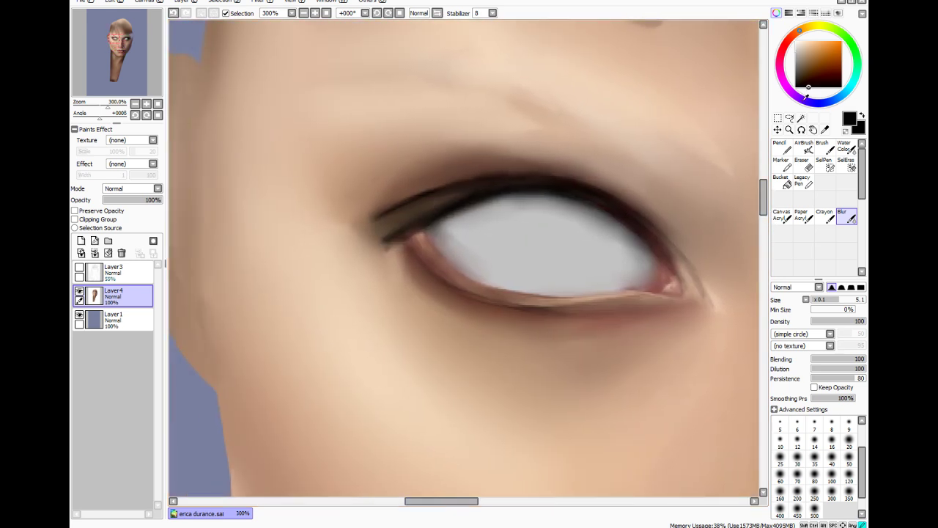
{"action": "left_click", "coordinate": [823, 146]}
{"action": "left_click_drag", "start_coordinate": [822, 299], "coordinate": [835, 302]}
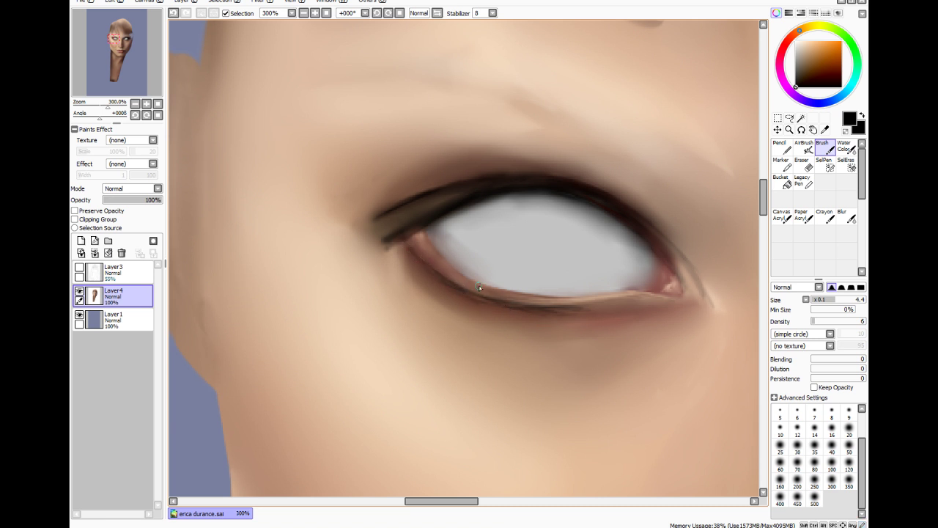
{"action": "left_click", "coordinate": [847, 217]}
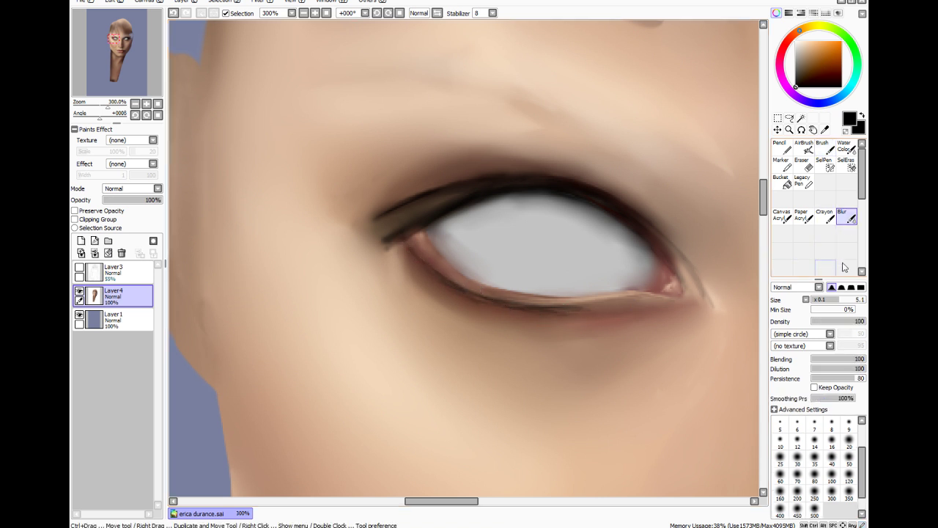
{"action": "mouse_move", "coordinate": [607, 311]}
{"action": "left_mouse_down"}
{"action": "mouse_move", "coordinate": [474, 305]}
{"action": "mouse_move", "coordinate": [442, 292]}
{"action": "left_mouse_up"}
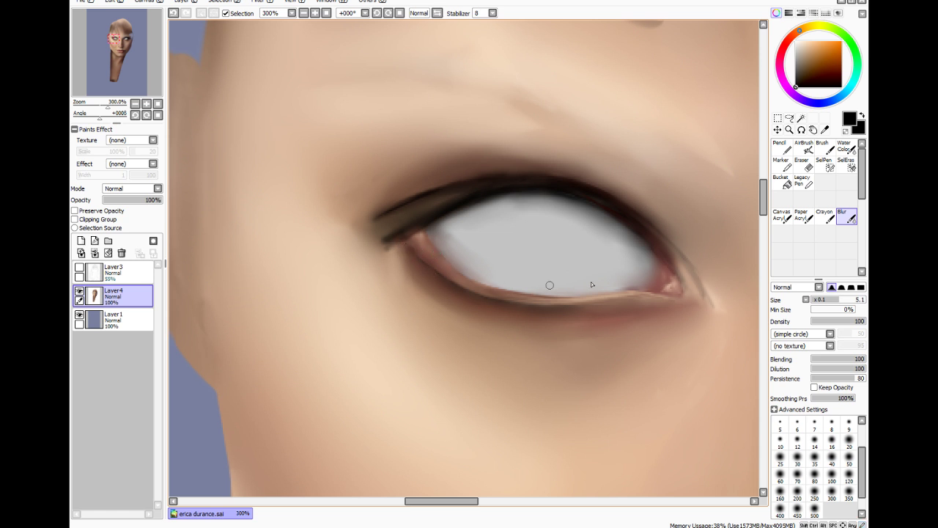
Shade the near eye's lower lid with a dark reddish brown at brush size 10
{"action": "left_click", "coordinate": [787, 42]}
{"action": "left_click", "coordinate": [805, 71]}
{"action": "left_click", "coordinate": [791, 44]}
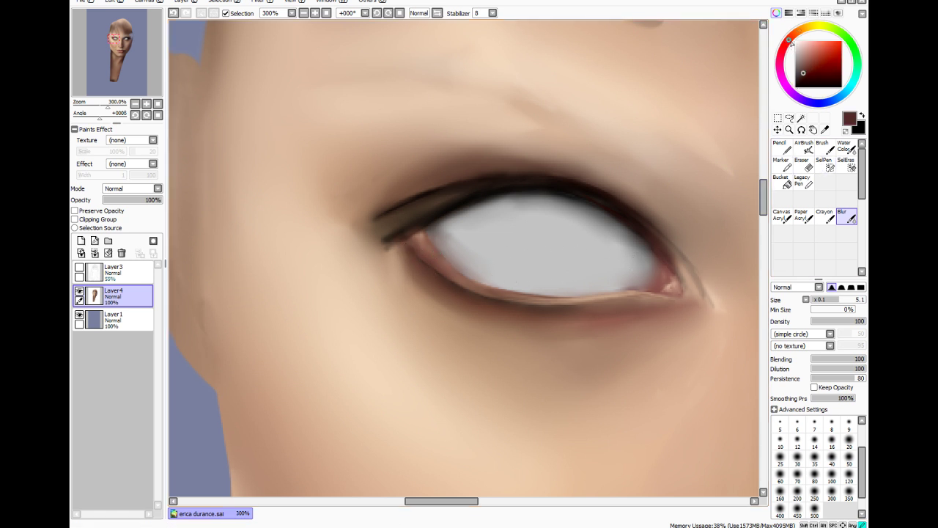
{"action": "left_click_drag", "start_coordinate": [810, 64], "coordinate": [803, 78]}
{"action": "left_click", "coordinate": [823, 147]}
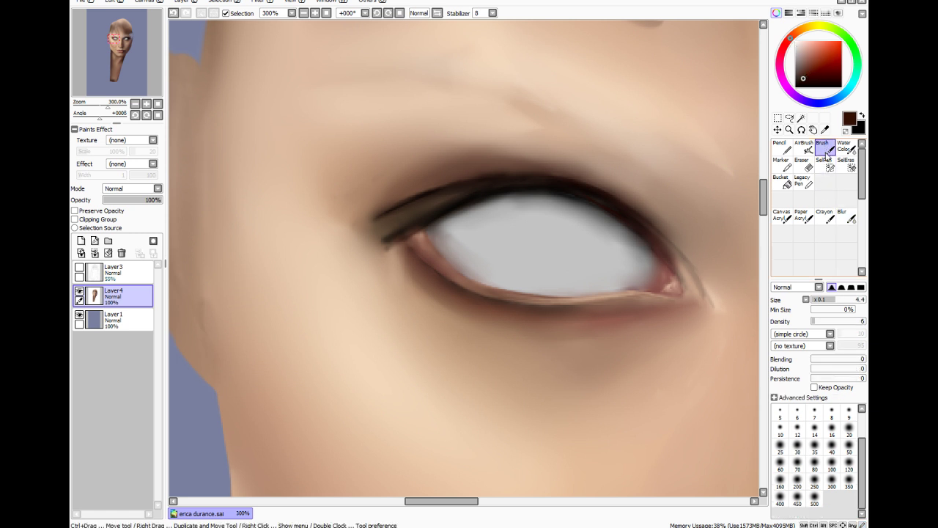
{"action": "left_click", "coordinate": [780, 428]}
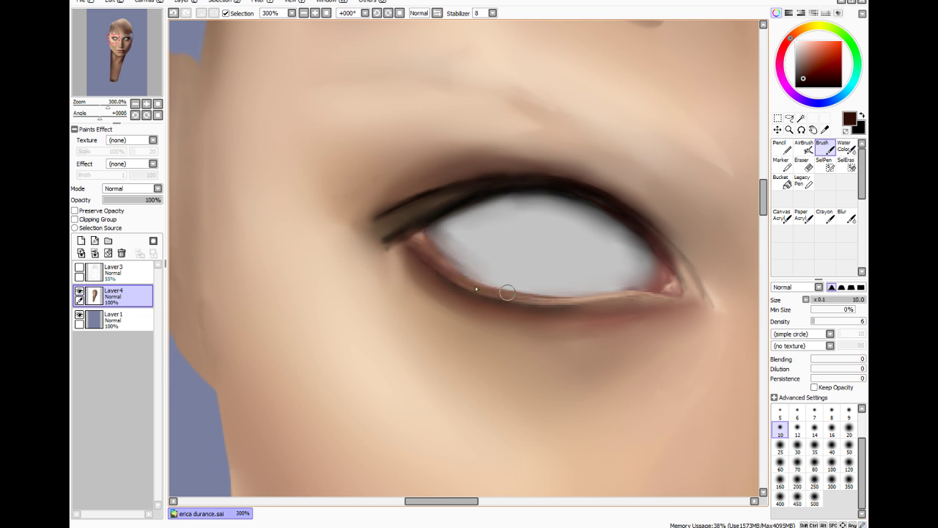
Touch up the near eye's lower lid rim with sampled brown and light tan, using brush sizes 2.9 and 2.1
{"action": "left_click", "coordinate": [824, 130]}
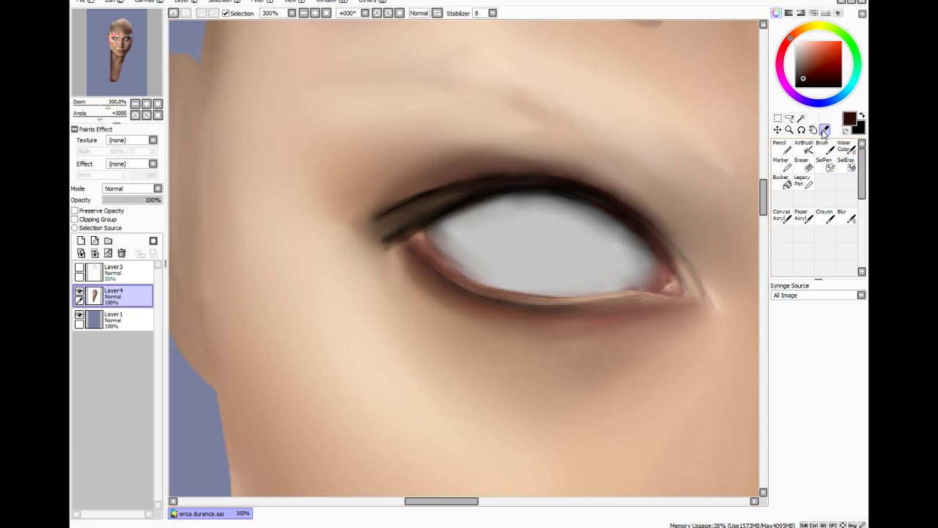
{"action": "left_click", "coordinate": [576, 291]}
{"action": "left_click", "coordinate": [825, 149]}
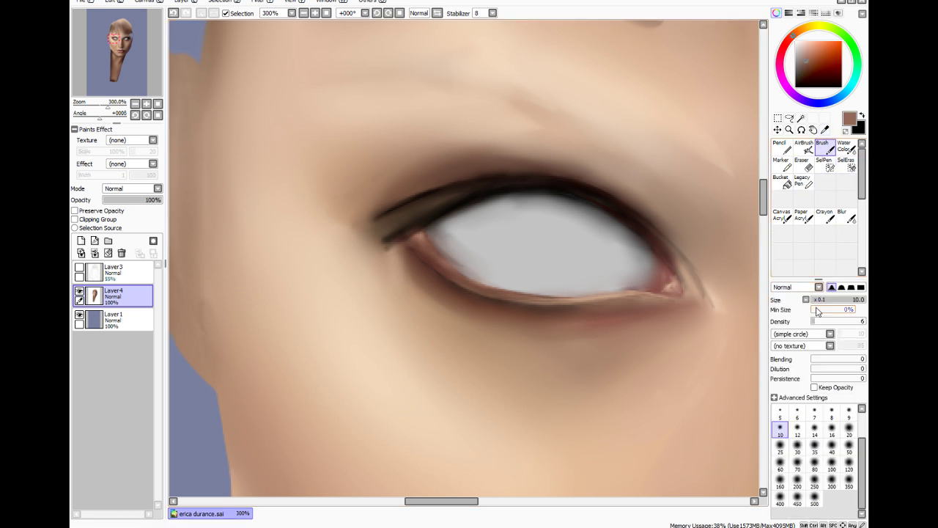
{"action": "left_click", "coordinate": [816, 300]}
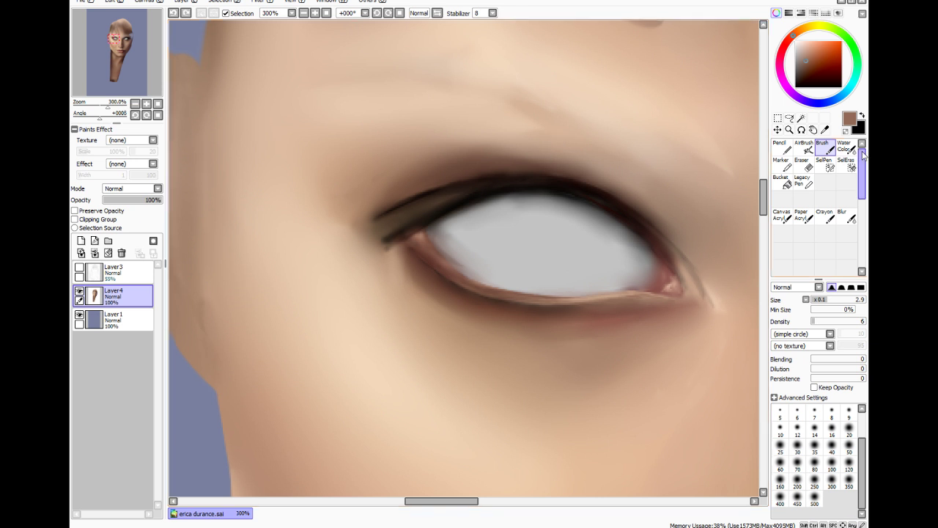
{"action": "left_click", "coordinate": [825, 130]}
{"action": "left_click", "coordinate": [580, 297]}
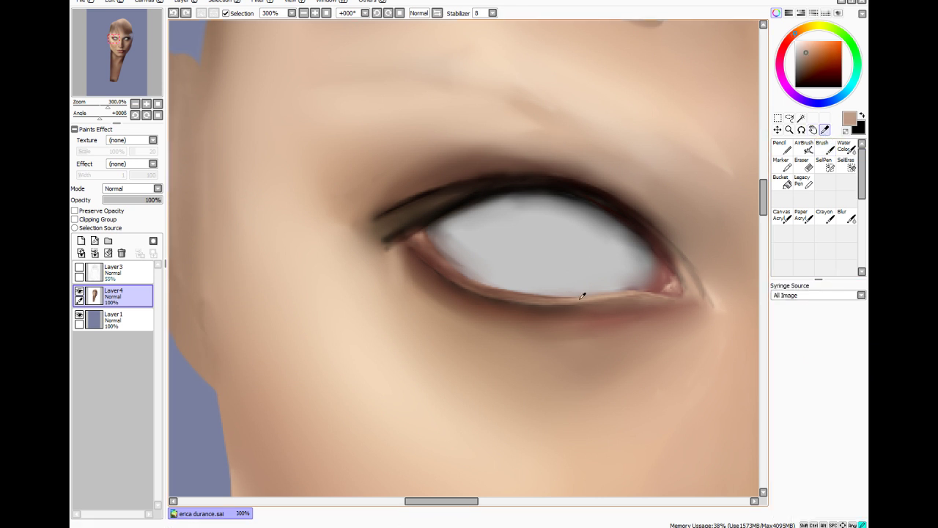
{"action": "left_click", "coordinate": [823, 147]}
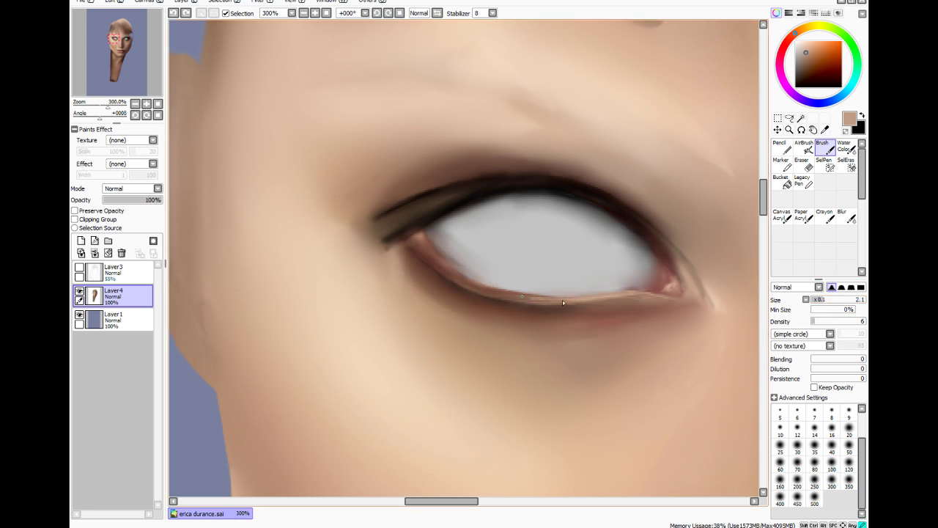
{"action": "left_click_drag", "start_coordinate": [556, 304], "coordinate": [548, 303]}
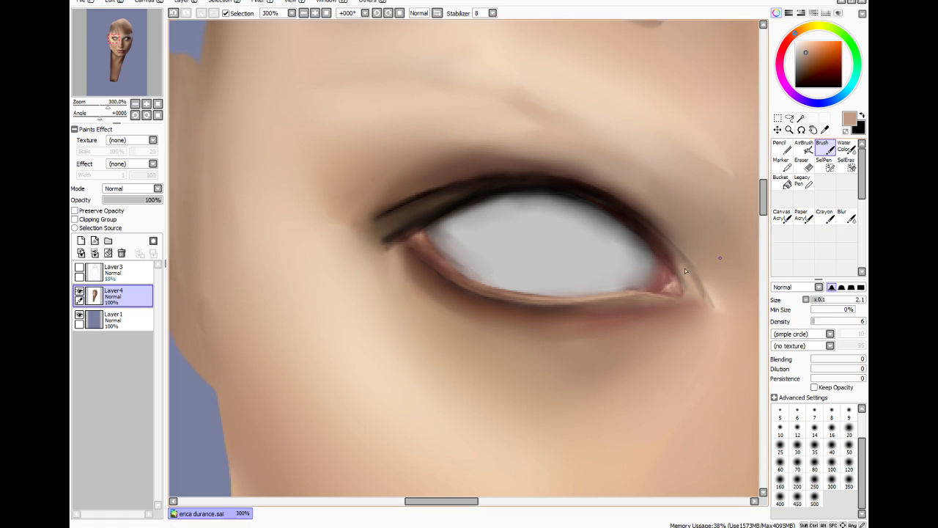
Lighten the shadow beneath the near eye's lower lid with a sampled tan skin tone at brush size 30
{"action": "key", "text": "ctrl+minus"}
{"action": "key", "text": "ctrl+minus"}
{"action": "key", "text": "ctrl+minus"}
{"action": "key", "text": "ctrl+minus"}
{"action": "scroll", "coordinate": [193, 276], "scroll_direction": "down", "scroll_amount": 1}
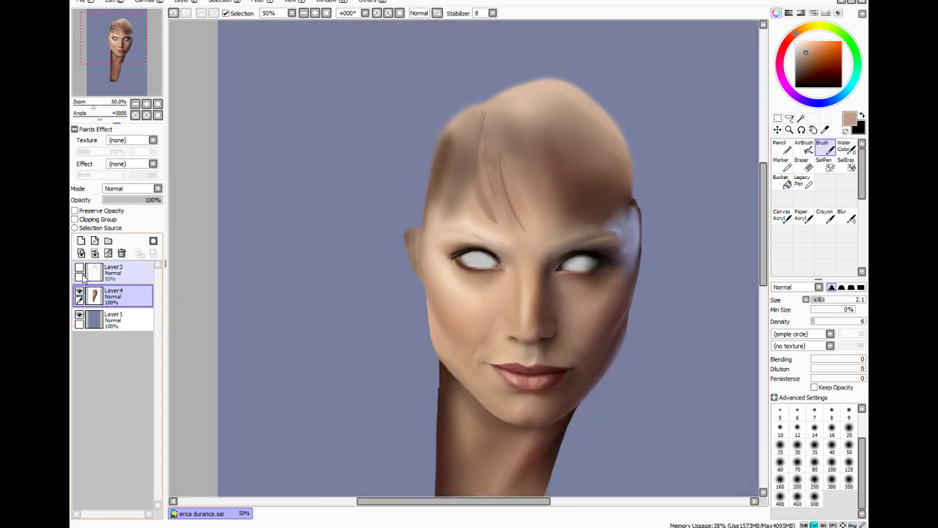
{"action": "scroll", "coordinate": [340, 257], "scroll_direction": "up", "scroll_amount": 3}
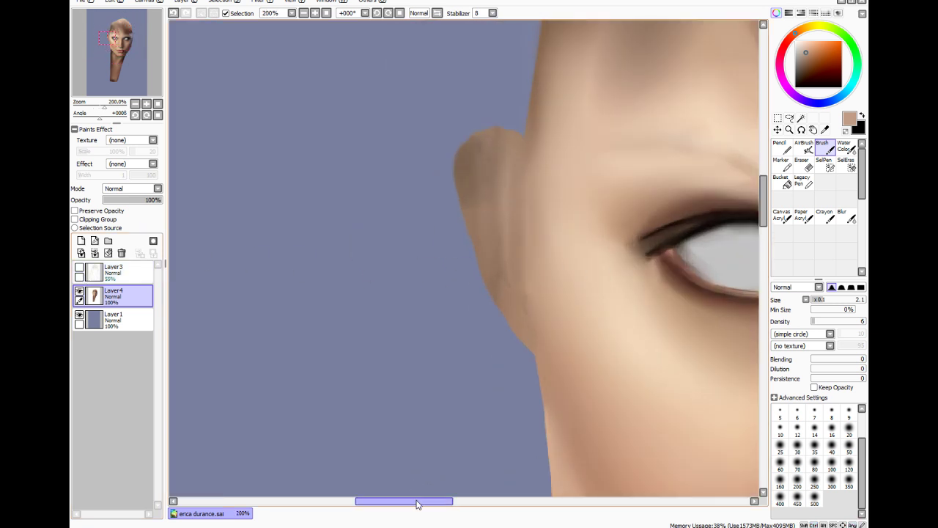
{"action": "left_click_drag", "start_coordinate": [419, 501], "coordinate": [470, 511]}
{"action": "scroll", "coordinate": [506, 484], "scroll_direction": "up", "scroll_amount": 1}
{"action": "left_click", "coordinate": [825, 130]}
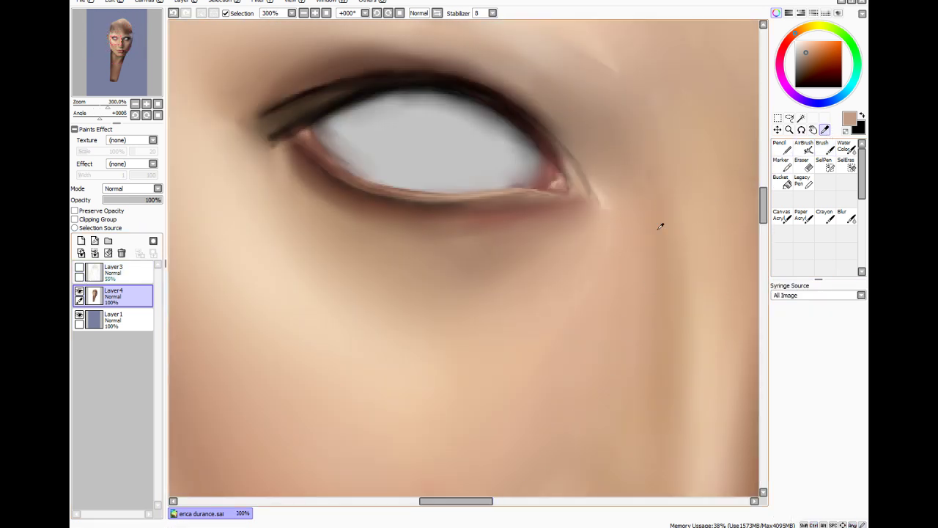
{"action": "left_click", "coordinate": [380, 247]}
{"action": "left_click", "coordinate": [824, 147]}
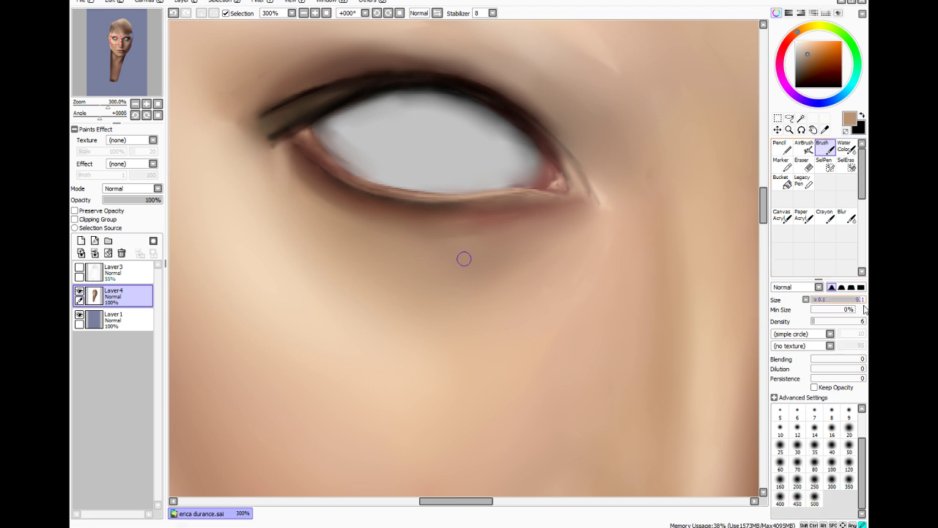
{"action": "left_click", "coordinate": [814, 429]}
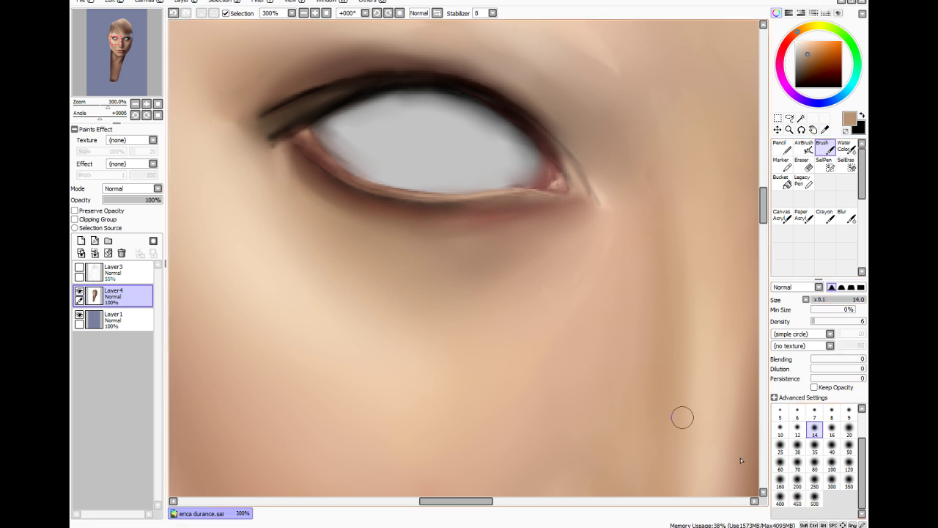
{"action": "left_click", "coordinate": [797, 446]}
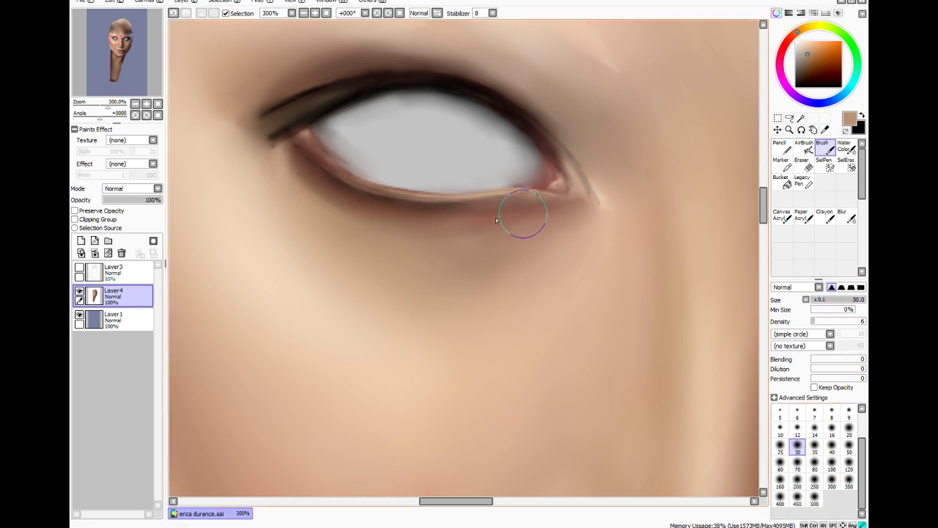
{"action": "mouse_move", "coordinate": [290, 153]}
{"action": "left_mouse_down"}
{"action": "mouse_move", "coordinate": [472, 230]}
{"action": "mouse_move", "coordinate": [340, 199]}
{"action": "mouse_move", "coordinate": [505, 227]}
{"action": "mouse_move", "coordinate": [420, 204]}
{"action": "left_mouse_up"}
Tone down the reddish shading along the near eye's lower lid with tan strokes at brush size 14
{"action": "key", "text": "ctrl"}
{"action": "scroll", "coordinate": [422, 211], "scroll_direction": "down", "scroll_amount": 2}
{"action": "scroll", "coordinate": [636, 66], "scroll_direction": "down", "scroll_amount": 2}
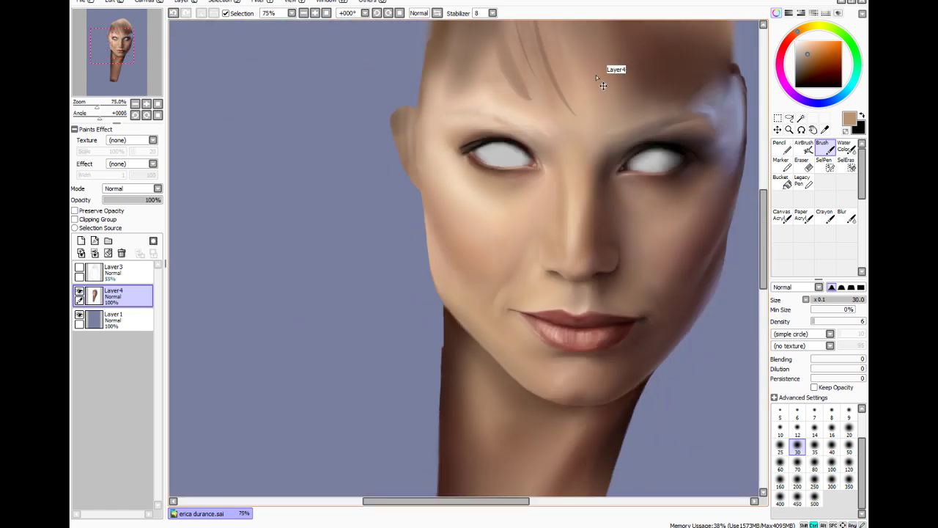
{"action": "scroll", "coordinate": [511, 143], "scroll_direction": "up", "scroll_amount": 4}
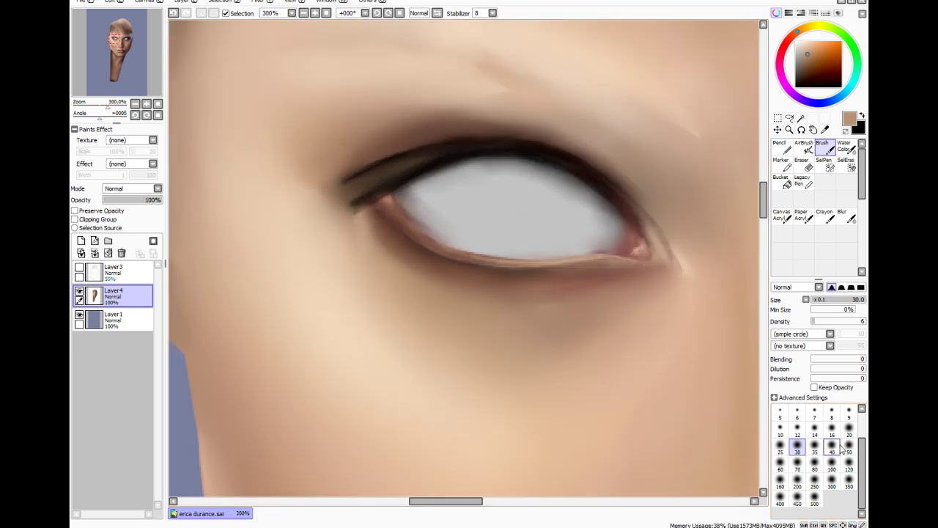
{"action": "left_click", "coordinate": [815, 430]}
{"action": "left_click_drag", "start_coordinate": [359, 215], "coordinate": [365, 226]}
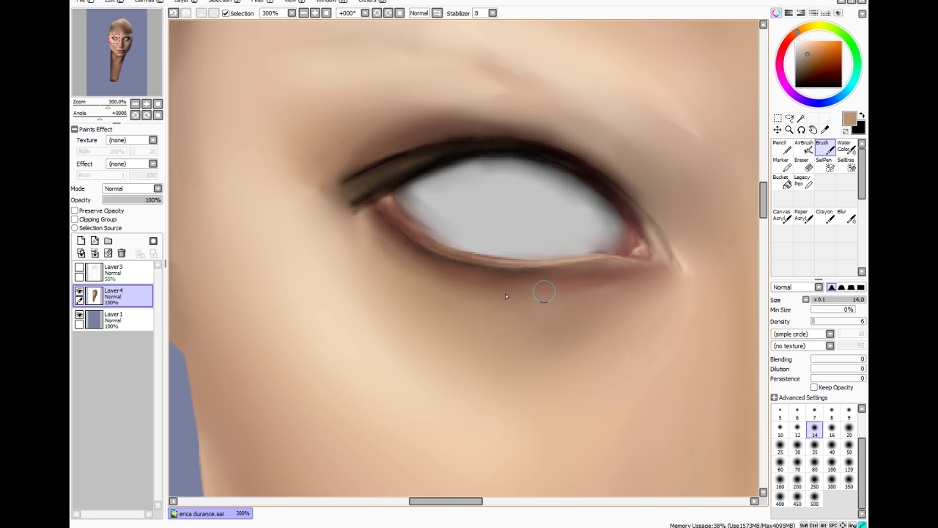
{"action": "left_click_drag", "start_coordinate": [544, 292], "coordinate": [507, 287]}
{"action": "mouse_move", "coordinate": [626, 282]}
{"action": "left_mouse_down"}
{"action": "mouse_move", "coordinate": [547, 283]}
{"action": "mouse_move", "coordinate": [643, 280]}
{"action": "mouse_move", "coordinate": [570, 281]}
{"action": "left_mouse_up"}
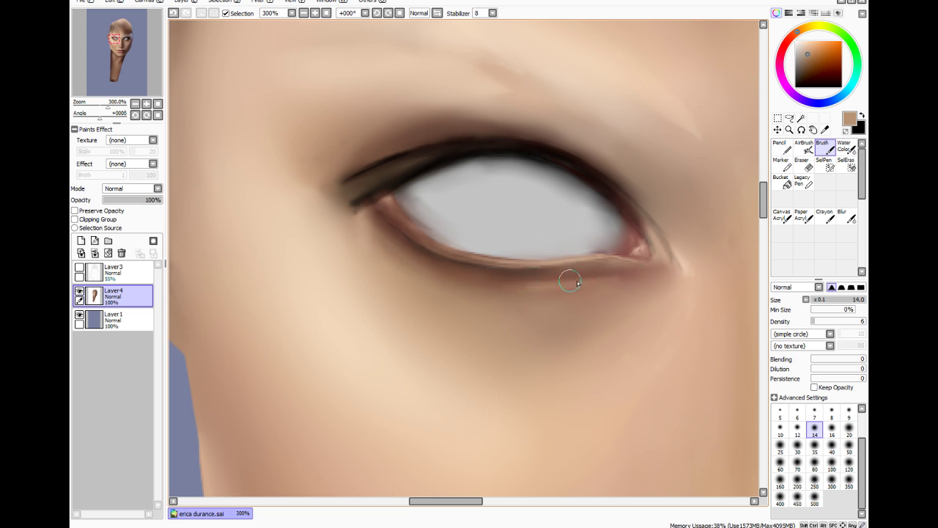
{"action": "left_click_drag", "start_coordinate": [621, 262], "coordinate": [611, 260]}
Smooth the skin shading under the near eye's lower lid rim with Blur at size 14
{"action": "left_click", "coordinate": [847, 216]}
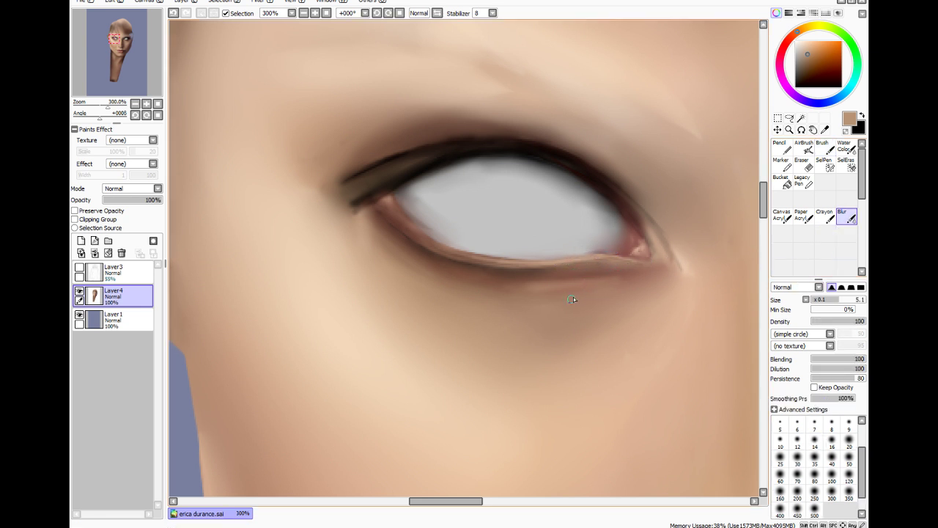
{"action": "left_click", "coordinate": [814, 440]}
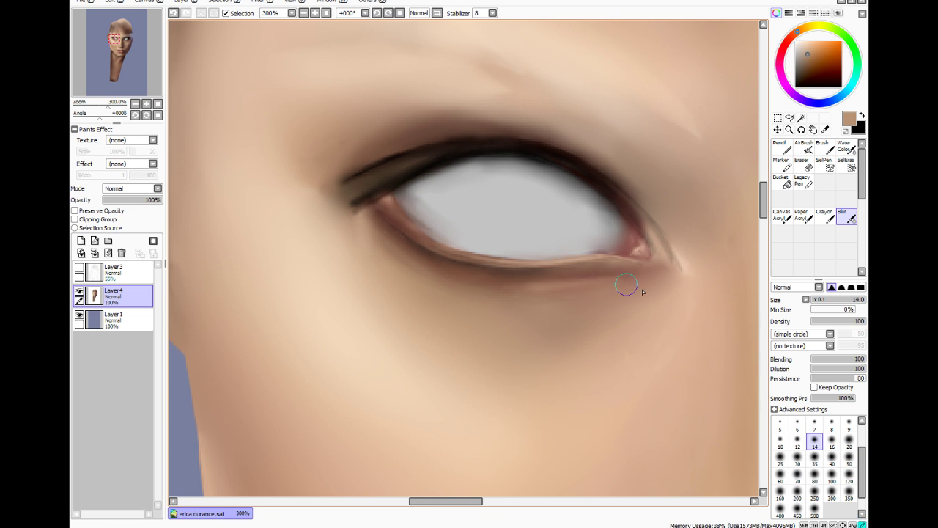
{"action": "mouse_move", "coordinate": [646, 280]}
{"action": "left_mouse_down"}
{"action": "mouse_move", "coordinate": [494, 290]}
{"action": "mouse_move", "coordinate": [616, 279]}
{"action": "mouse_move", "coordinate": [593, 288]}
{"action": "mouse_move", "coordinate": [628, 290]}
{"action": "mouse_move", "coordinate": [419, 264]}
{"action": "mouse_move", "coordinate": [360, 226]}
{"action": "mouse_move", "coordinate": [341, 227]}
{"action": "mouse_move", "coordinate": [481, 288]}
{"action": "mouse_move", "coordinate": [422, 269]}
{"action": "mouse_move", "coordinate": [419, 199]}
{"action": "mouse_move", "coordinate": [432, 224]}
{"action": "mouse_move", "coordinate": [421, 217]}
{"action": "left_mouse_up"}
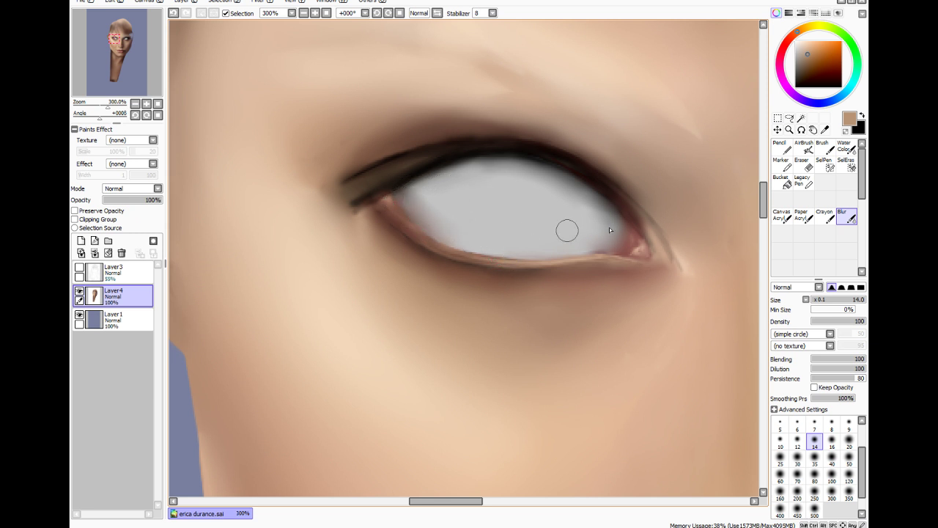
Blend the outer part of the near eye's lower lid rim with the Water Color brush at size 2.7
{"action": "left_click", "coordinate": [844, 149]}
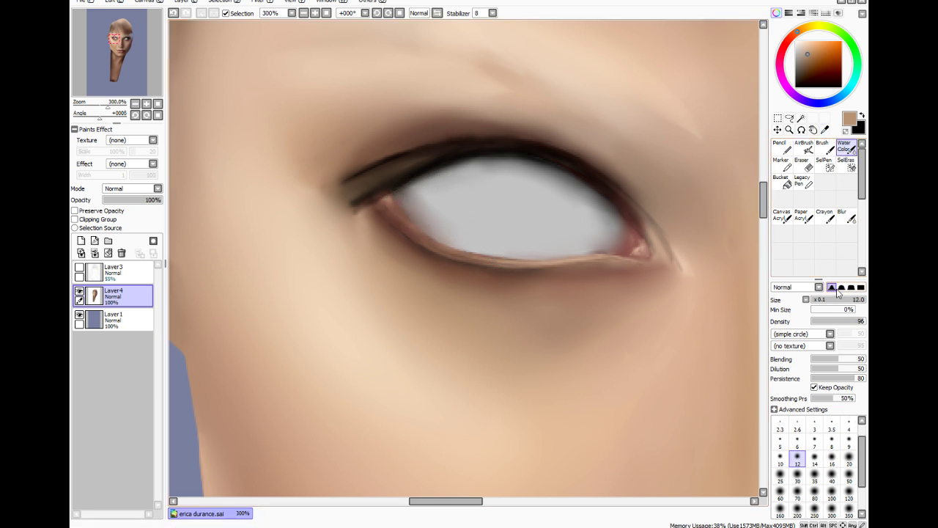
{"action": "scroll", "coordinate": [464, 258], "scroll_direction": "up", "scroll_amount": 2}
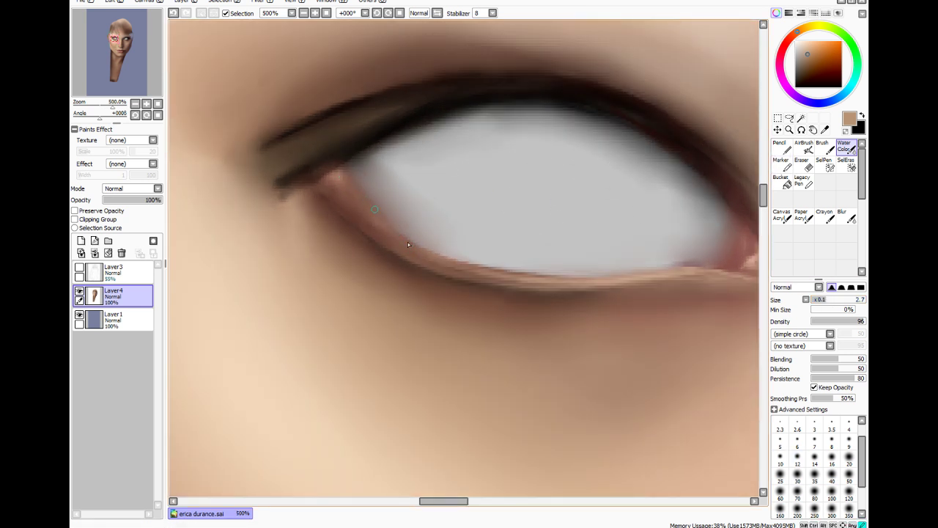
{"action": "left_click_drag", "start_coordinate": [432, 247], "coordinate": [445, 254]}
{"action": "mouse_move", "coordinate": [342, 172]}
{"action": "left_mouse_down"}
{"action": "mouse_move", "coordinate": [421, 243]}
{"action": "mouse_move", "coordinate": [348, 166]}
{"action": "mouse_move", "coordinate": [391, 225]}
{"action": "mouse_move", "coordinate": [338, 159]}
{"action": "mouse_move", "coordinate": [427, 238]}
{"action": "mouse_move", "coordinate": [362, 190]}
{"action": "mouse_move", "coordinate": [440, 266]}
{"action": "mouse_move", "coordinate": [338, 187]}
{"action": "left_mouse_up"}
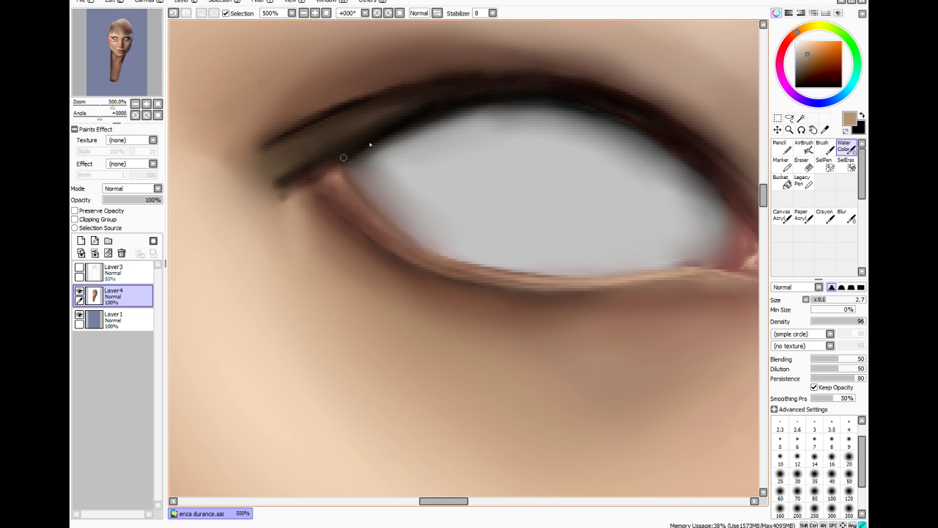
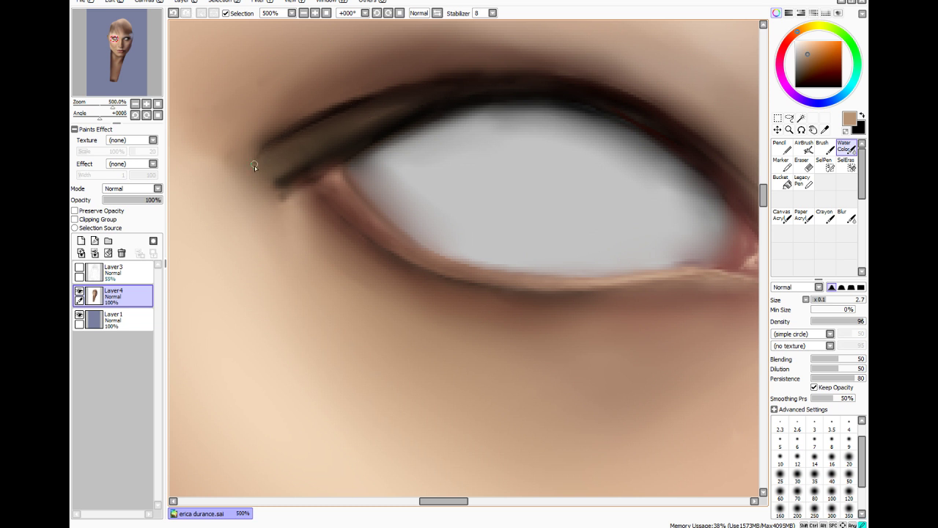
Clean up the skin beneath the near eye's outer lash corner with a sampled tan at brush size 5
{"action": "left_click", "coordinate": [280, 118], "text": "ctrl"}
{"action": "key", "text": "alt"}
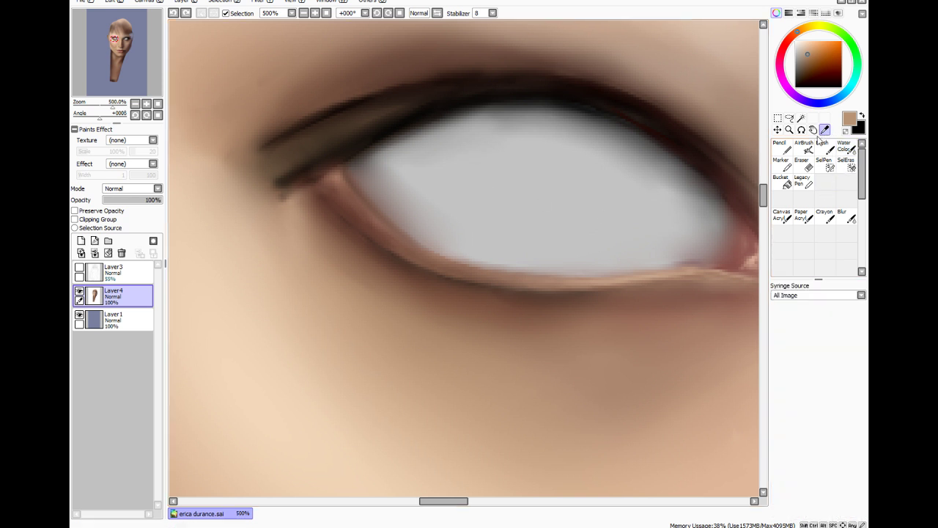
{"action": "key", "text": "b"}
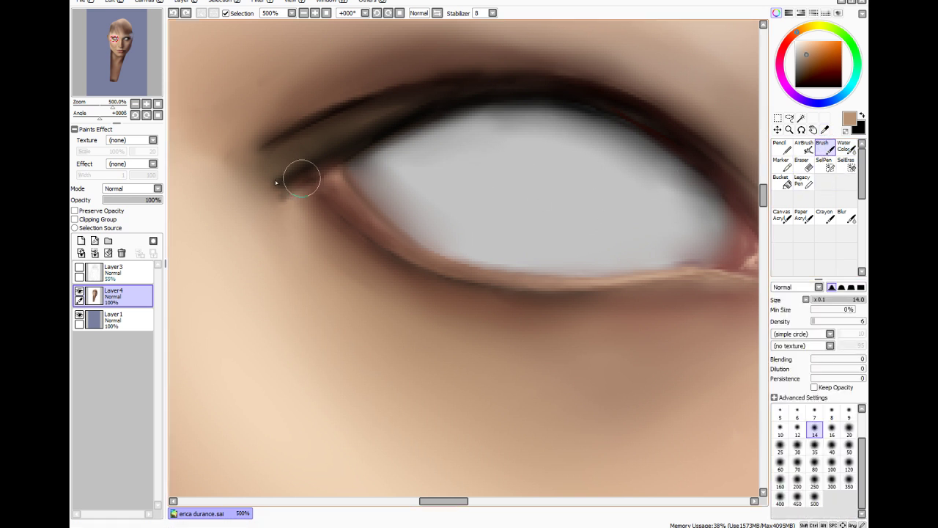
{"action": "key", "text": "bracketleft"}
{"action": "key", "text": "bracketleft"}
{"action": "key", "text": "bracketleft"}
{"action": "key", "text": "bracketleft"}
{"action": "key", "text": "bracketleft"}
{"action": "key", "text": "bracketleft"}
{"action": "key", "text": "bracketleft"}
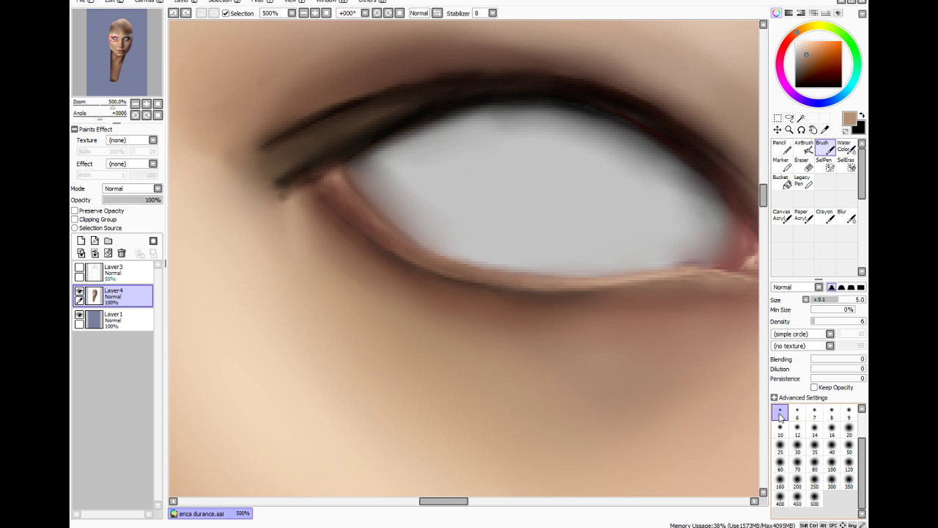
{"action": "mouse_move", "coordinate": [295, 190]}
{"action": "left_mouse_down"}
{"action": "mouse_move", "coordinate": [274, 202]}
{"action": "mouse_move", "coordinate": [289, 196]}
{"action": "left_mouse_up"}
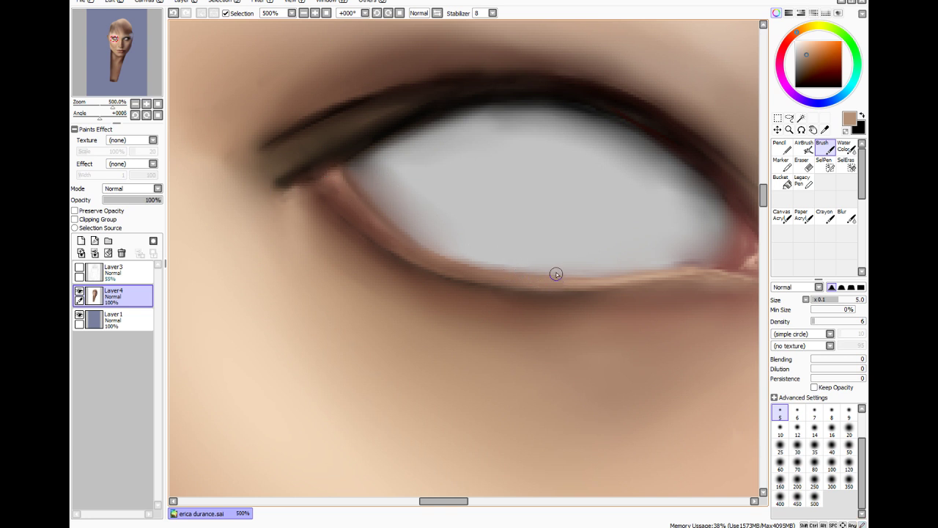
Examine the near eye's lids and corners at several magnifications, comparing them with the rest of the face
{"action": "key", "text": "ctrl+minus"}
{"action": "key", "text": "ctrl+minus"}
{"action": "key", "text": "ctrl+minus"}
{"action": "key", "text": "ctrl+minus"}
{"action": "key", "text": "ctrl+minus"}
{"action": "key", "text": "ctrl+plus"}
{"action": "key", "text": "ctrl+plus"}
{"action": "key", "text": "ctrl+plus"}
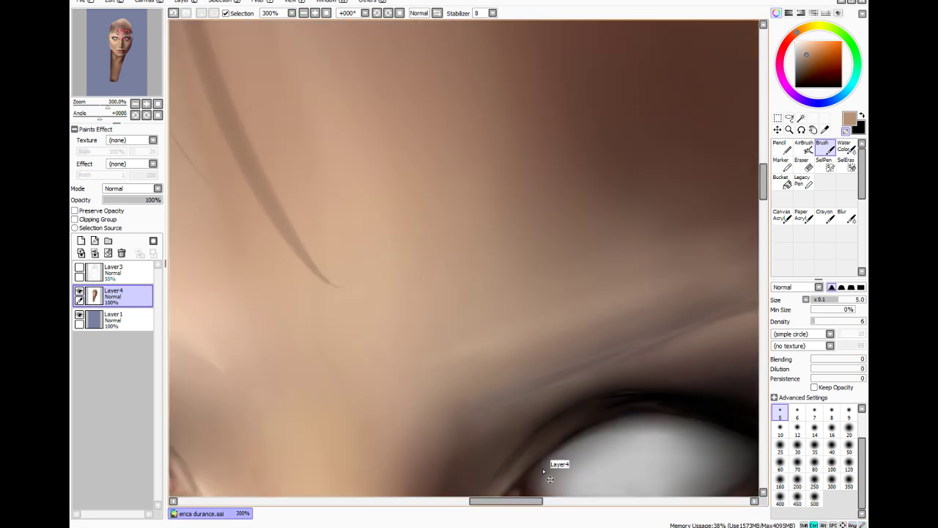
{"action": "left_click_drag", "start_coordinate": [527, 503], "coordinate": [478, 504]}
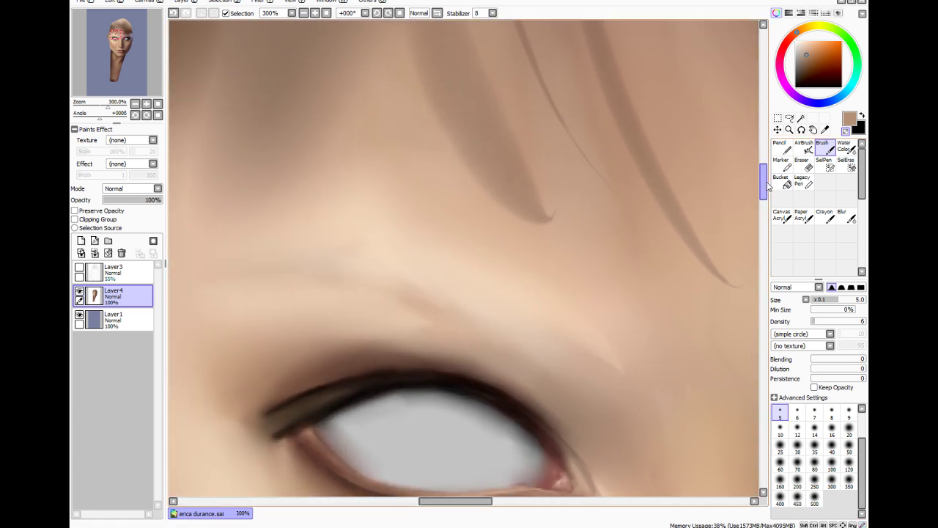
{"action": "left_click_drag", "start_coordinate": [764, 188], "coordinate": [764, 208]}
{"action": "key", "text": "ctrl+plus"}
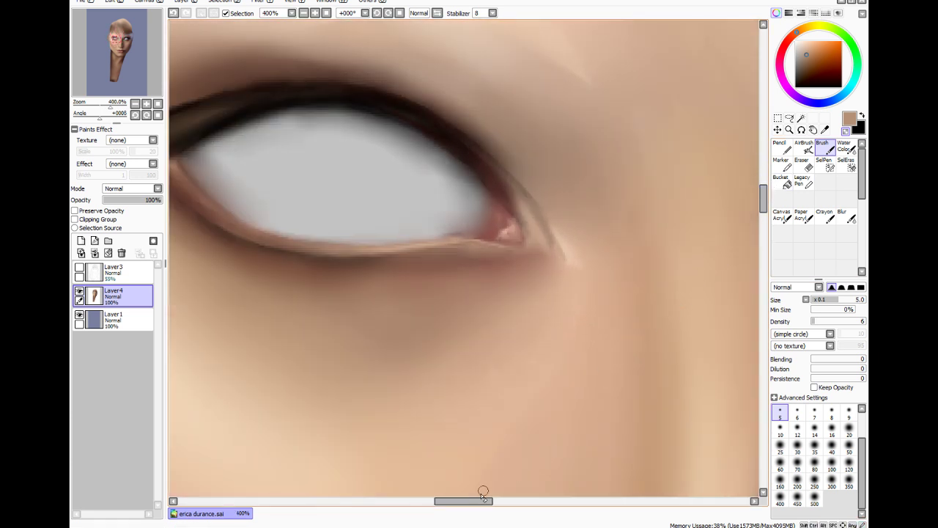
{"action": "left_click_drag", "start_coordinate": [473, 502], "coordinate": [461, 503]}
{"action": "key", "text": "ctrl+minus"}
{"action": "scroll", "coordinate": [580, 407], "scroll_direction": "down", "scroll_amount": 4}
{"action": "scroll", "coordinate": [568, 416], "scroll_direction": "up", "scroll_amount": 6}
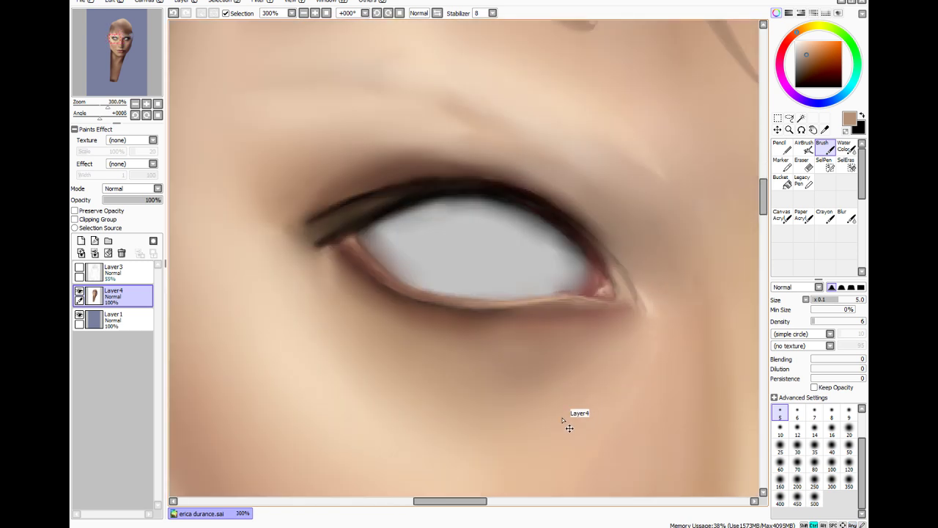
Blend the outer part of the near eye's lower lid rim with the Water Color brush in a sampled reddish brown
{"action": "left_click", "coordinate": [825, 130]}
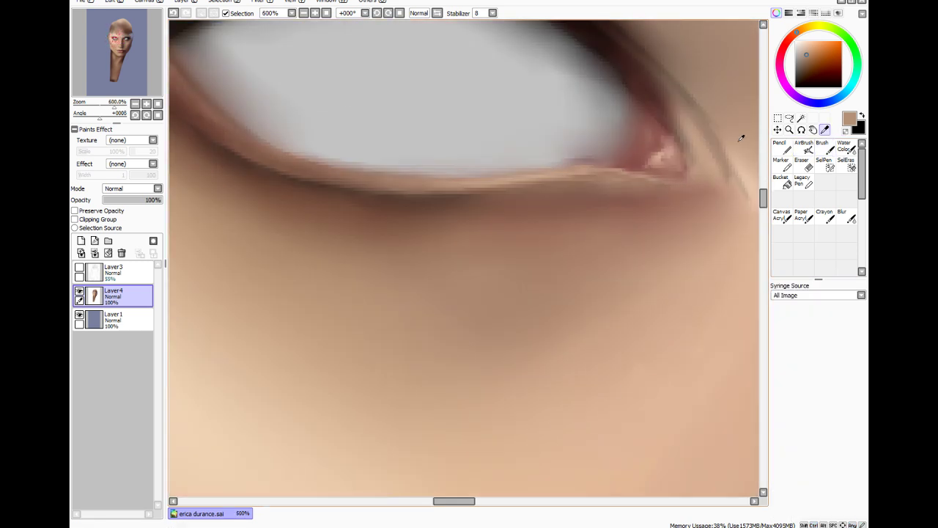
{"action": "left_click", "coordinate": [232, 115]}
{"action": "left_click", "coordinate": [845, 145]}
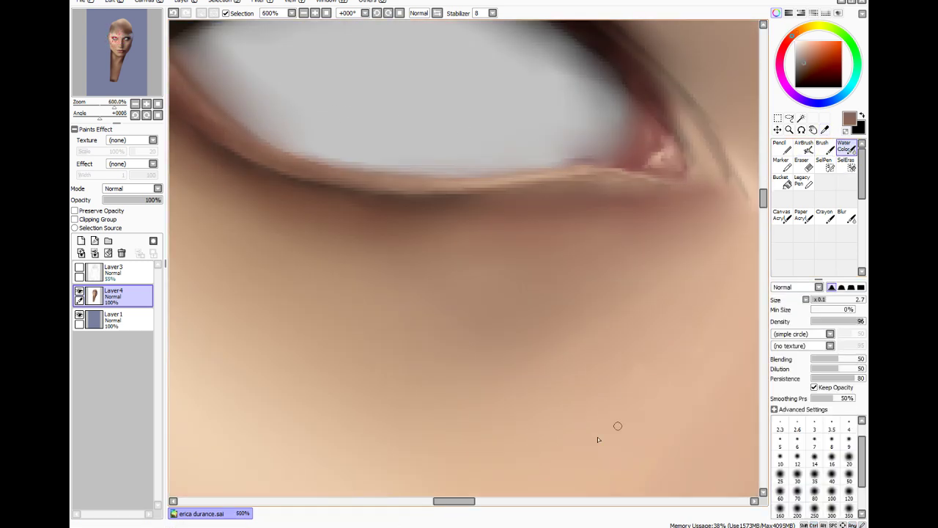
{"action": "left_click_drag", "start_coordinate": [450, 502], "coordinate": [426, 504]}
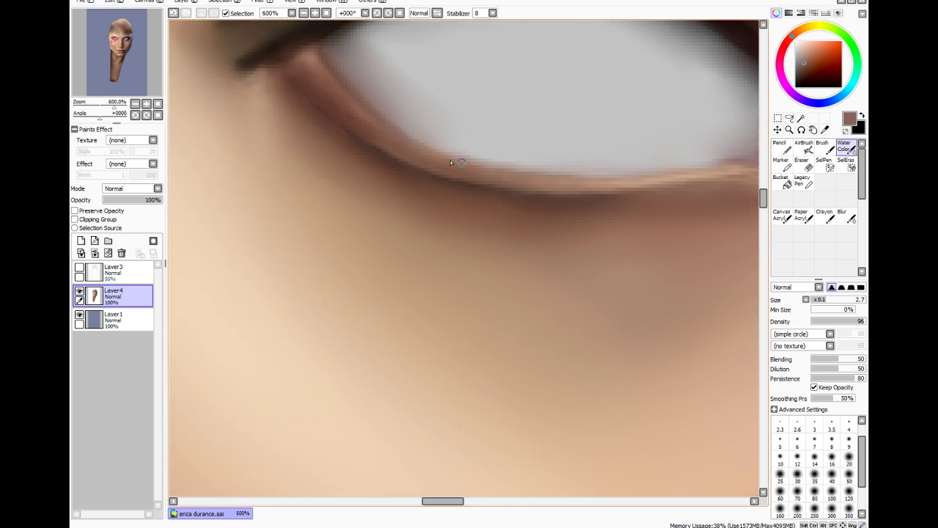
{"action": "left_click_drag", "start_coordinate": [822, 301], "coordinate": [814, 300]}
Refine the outer curve of the near eye's lower lid rim with a sampled dark brown and the Brush at size 2.4
{"action": "left_click", "coordinate": [400, 133], "text": "alt"}
{"action": "left_click", "coordinate": [823, 146]}
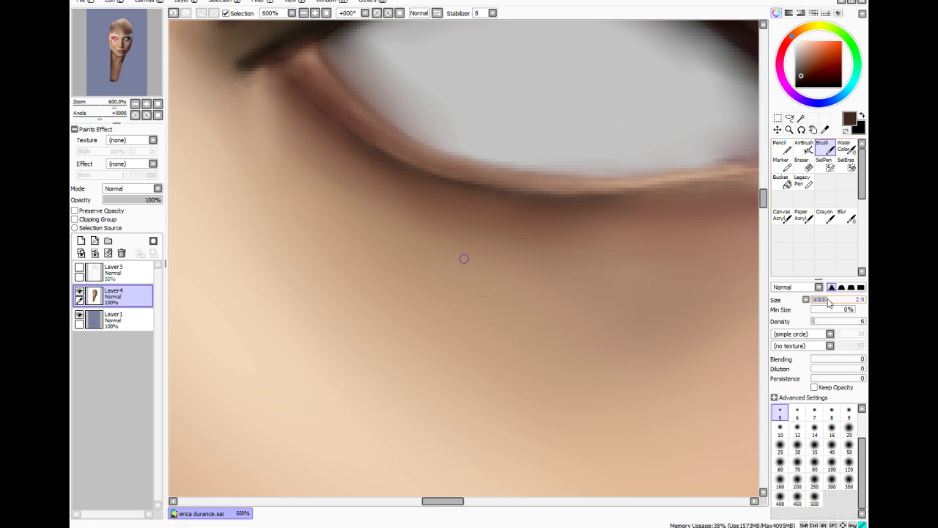
{"action": "left_click_drag", "start_coordinate": [829, 303], "coordinate": [827, 303]}
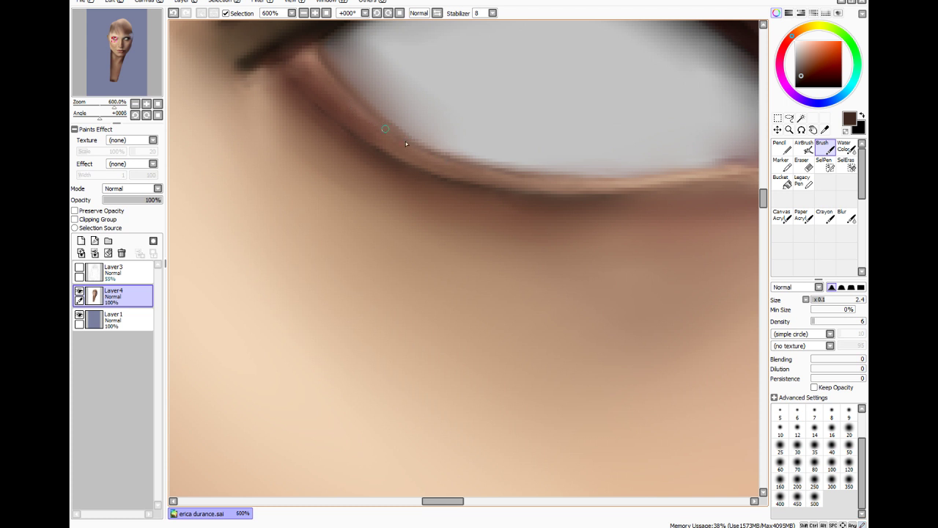
{"action": "scroll", "coordinate": [506, 202], "scroll_direction": "down", "scroll_amount": 5}
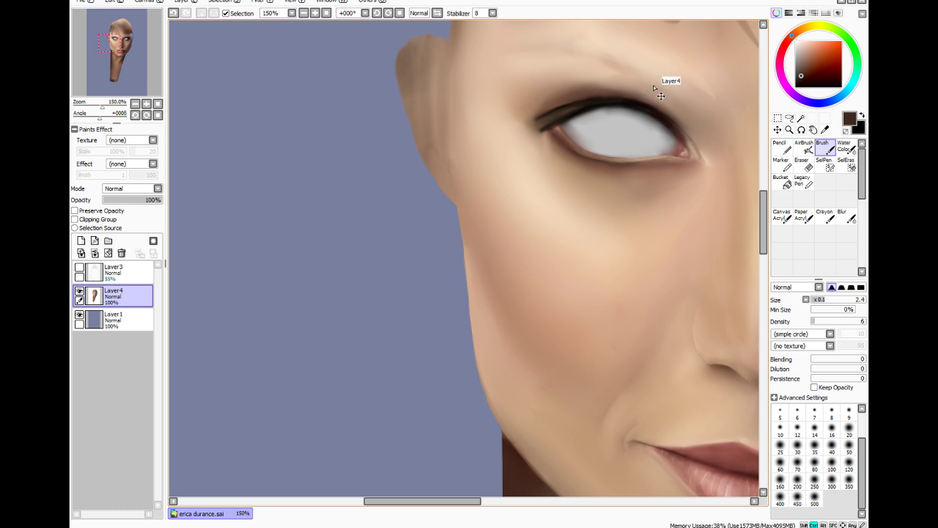
Soften the inner half of the near eye's lower lid rim with Blur at size 5
{"action": "scroll", "coordinate": [411, 418], "scroll_direction": "up", "scroll_amount": 3}
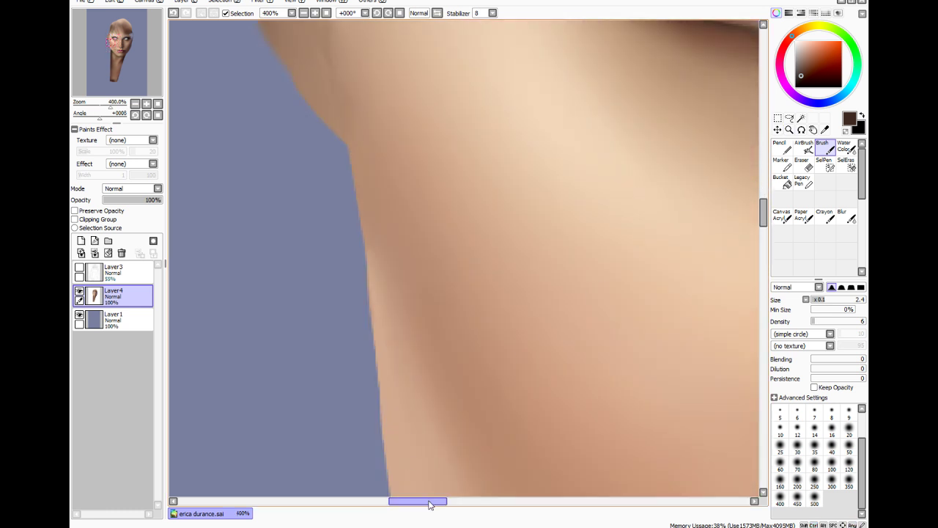
{"action": "left_click_drag", "start_coordinate": [430, 505], "coordinate": [493, 498]}
{"action": "left_click_drag", "start_coordinate": [766, 212], "coordinate": [766, 192]}
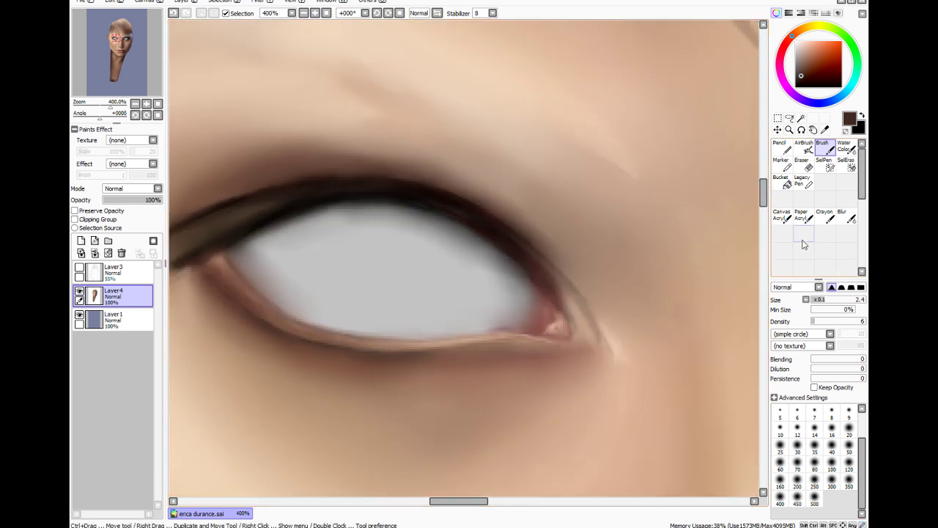
{"action": "left_click", "coordinate": [846, 216]}
{"action": "scroll", "coordinate": [510, 334], "scroll_direction": "up", "scroll_amount": 1}
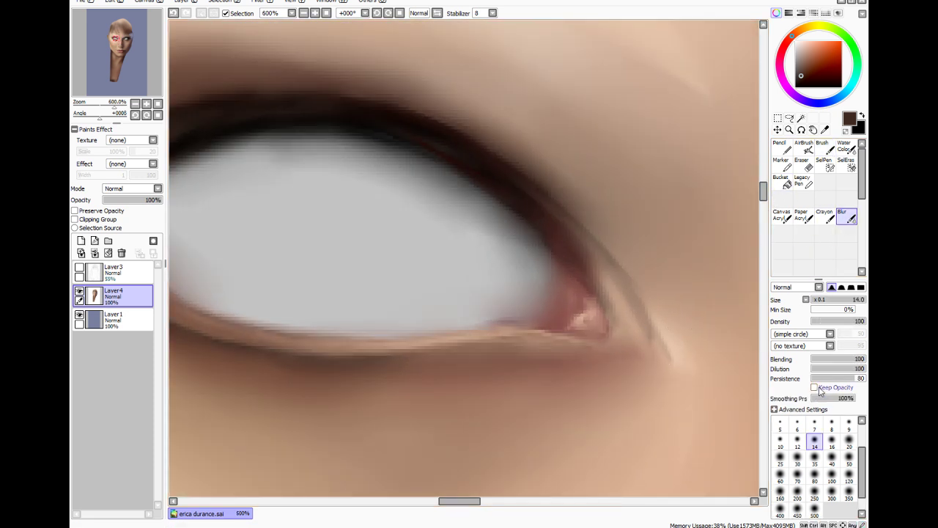
{"action": "left_click", "coordinate": [780, 423]}
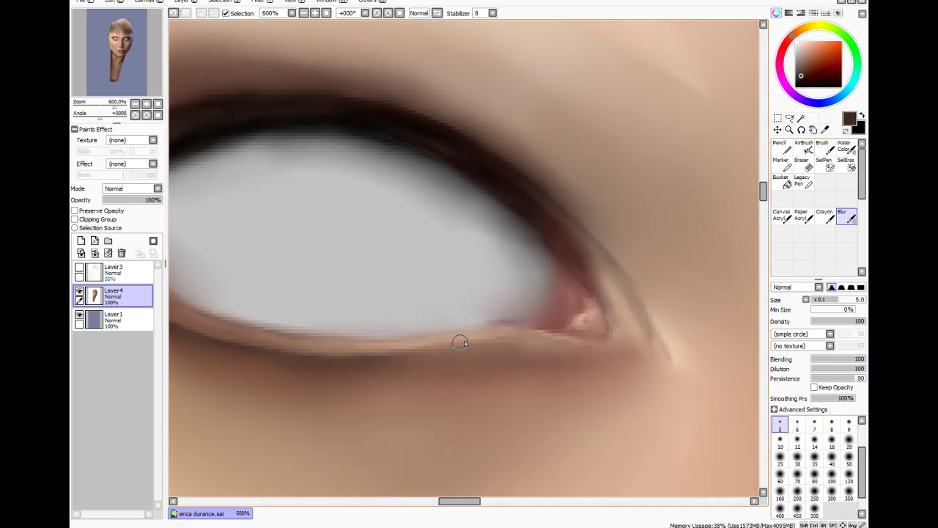
{"action": "key", "text": "ctrl+z"}
{"action": "mouse_move", "coordinate": [585, 343]}
{"action": "left_mouse_down"}
{"action": "mouse_move", "coordinate": [518, 338]}
{"action": "mouse_move", "coordinate": [564, 338]}
{"action": "mouse_move", "coordinate": [524, 334]}
{"action": "mouse_move", "coordinate": [466, 349]}
{"action": "left_mouse_up"}
{"action": "left_click_drag", "start_coordinate": [523, 334], "coordinate": [407, 347]}
{"action": "left_click_drag", "start_coordinate": [488, 336], "coordinate": [400, 349]}
{"action": "scroll", "coordinate": [528, 335], "scroll_direction": "down", "scroll_amount": 4}
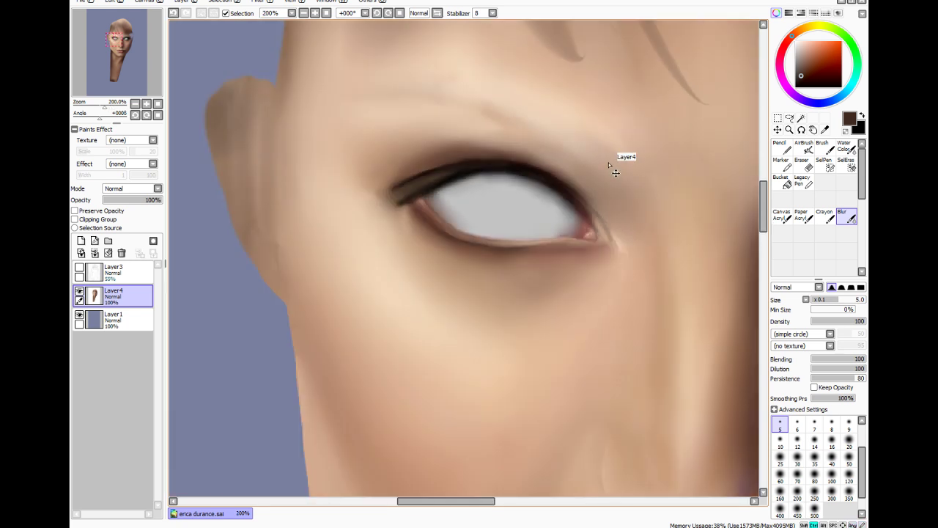
Deepen the dark edge beneath the near eye's lower lid rim with near-black and the Brush at size 2.3
{"action": "scroll", "coordinate": [592, 181], "scroll_direction": "up", "scroll_amount": 3}
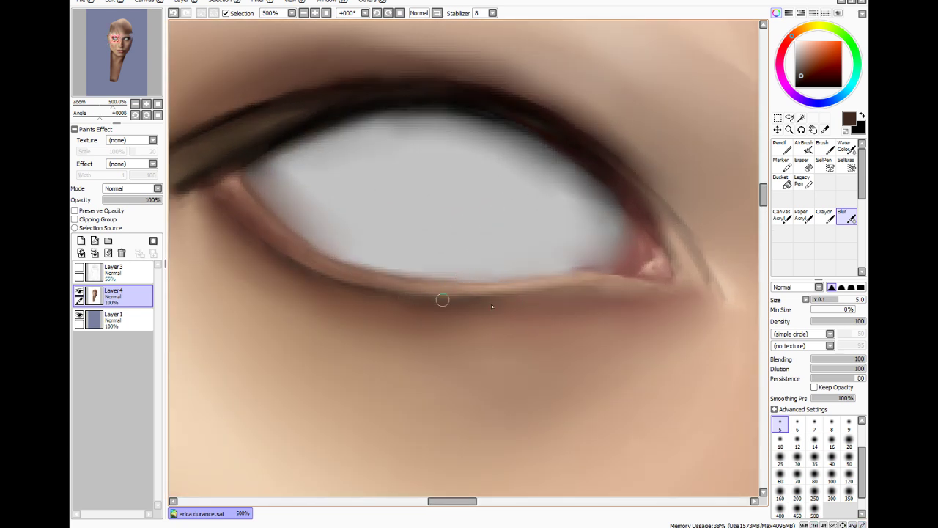
{"action": "left_click", "coordinate": [798, 86]}
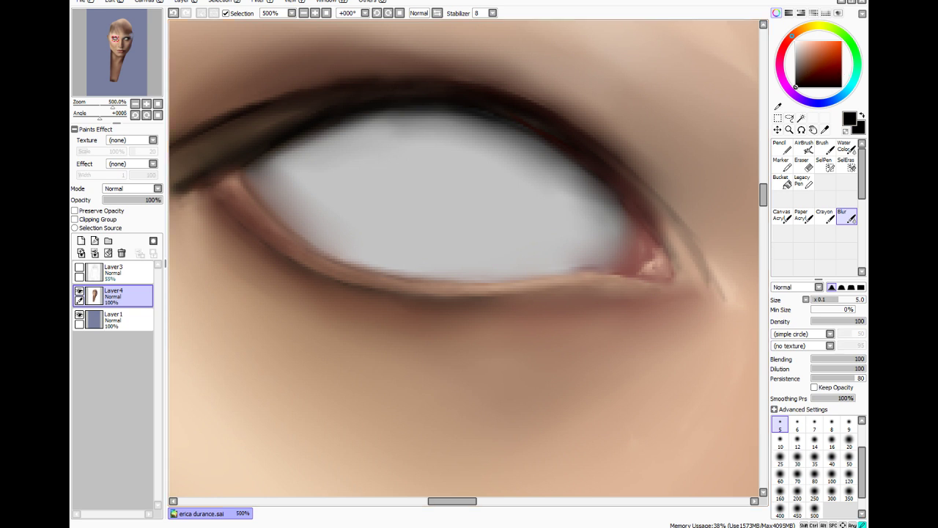
{"action": "left_click", "coordinate": [820, 146]}
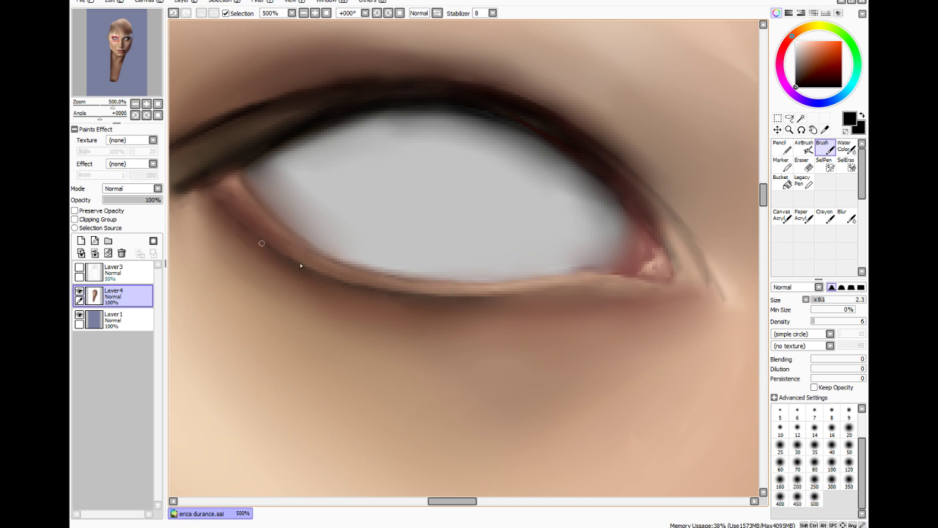
{"action": "key", "text": "ctrl"}
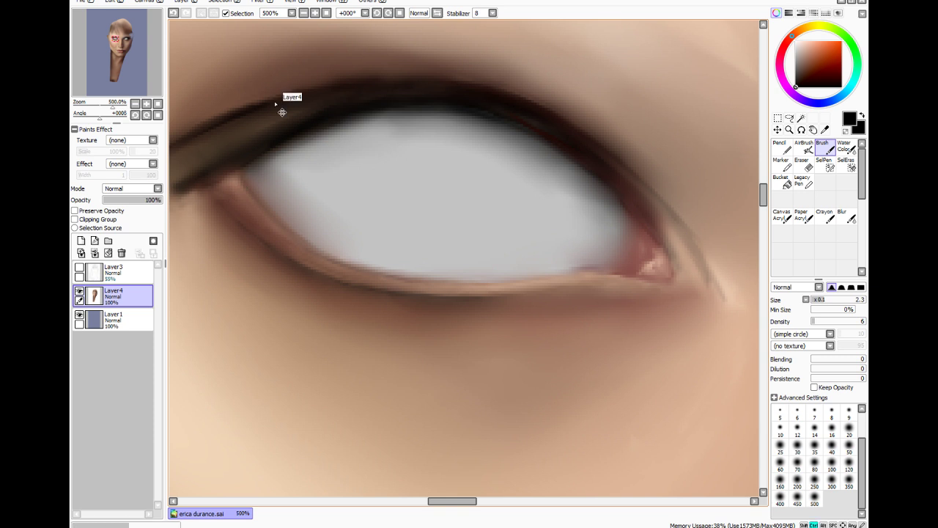
{"action": "scroll", "coordinate": [281, 112], "scroll_direction": "down", "scroll_amount": 6}
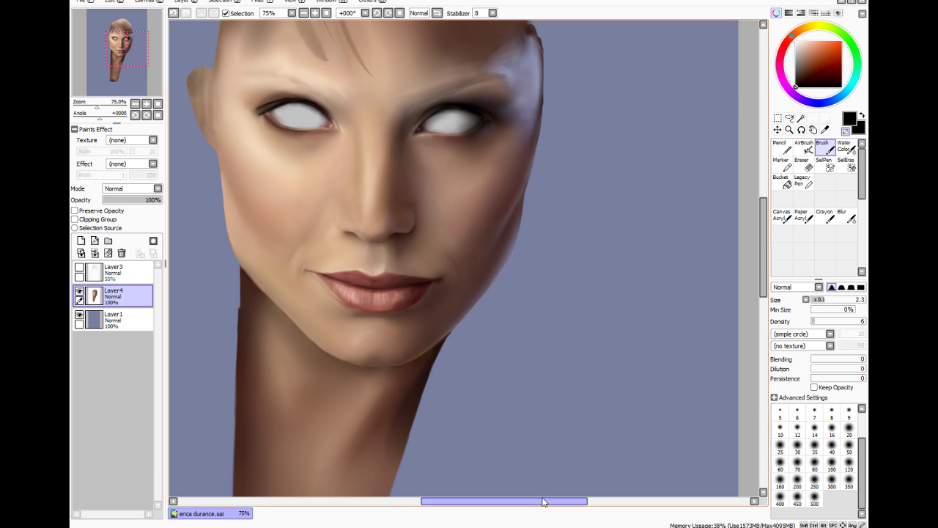
Smooth the near eye's lower lid and inner corner with Blur at size 2.3
{"action": "left_click_drag", "start_coordinate": [542, 500], "coordinate": [530, 482]}
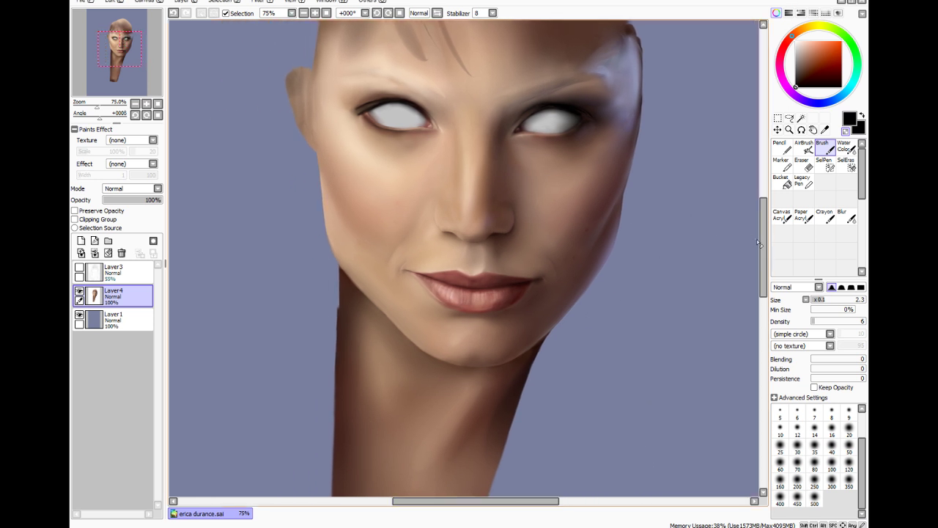
{"action": "left_click_drag", "start_coordinate": [761, 242], "coordinate": [761, 208]}
{"action": "scroll", "coordinate": [455, 403], "scroll_direction": "up", "scroll_amount": 3}
{"action": "scroll", "coordinate": [356, 443], "scroll_direction": "up", "scroll_amount": 1}
{"action": "left_click", "coordinate": [842, 216]}
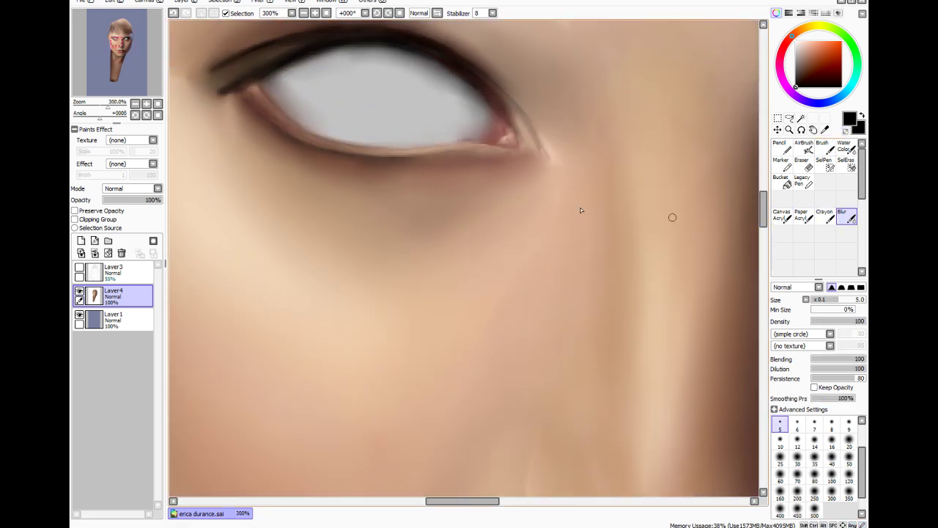
{"action": "left_click_drag", "start_coordinate": [828, 302], "coordinate": [824, 303]}
{"action": "left_click_drag", "start_coordinate": [474, 502], "coordinate": [494, 505]}
{"action": "scroll", "coordinate": [503, 481], "scroll_direction": "down", "scroll_amount": 2}
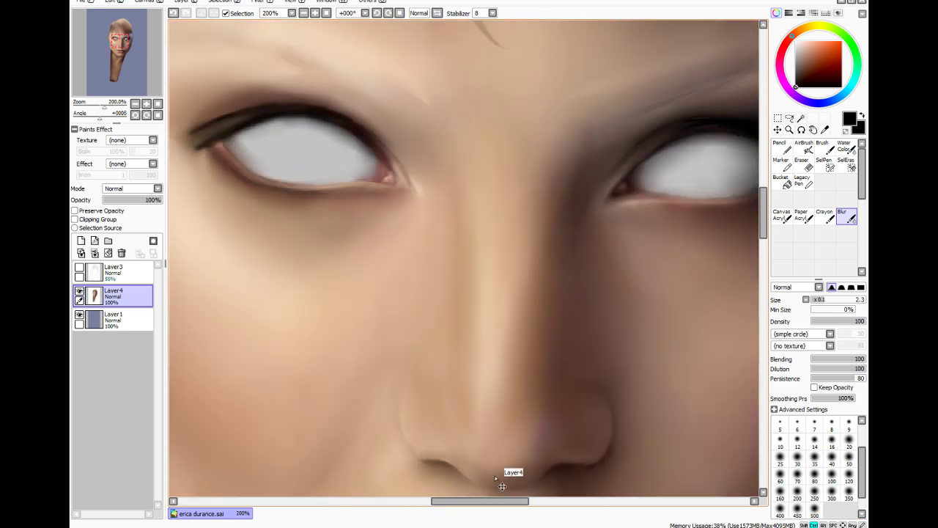
Show the Layer3 sketch and touch up the eyeball edge near the near eye's inner corner with sampled light gray at brush size 2.3
{"action": "left_click", "coordinate": [80, 269]}
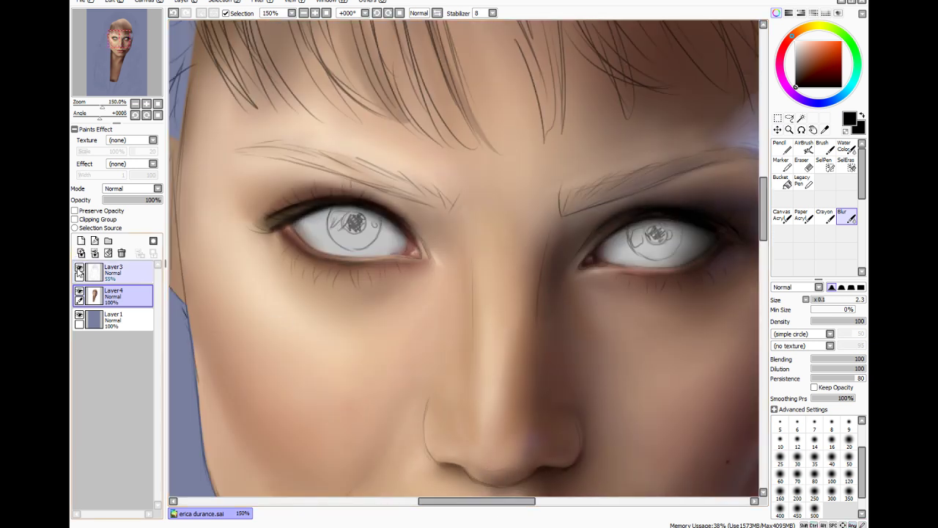
{"action": "left_click_drag", "start_coordinate": [445, 504], "coordinate": [460, 504]}
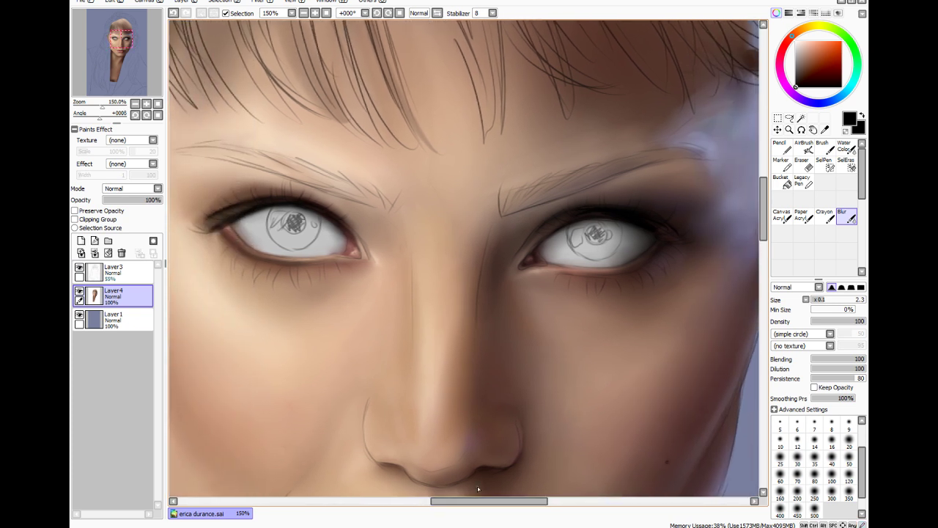
{"action": "scroll", "coordinate": [478, 486], "scroll_direction": "up", "scroll_amount": 1}
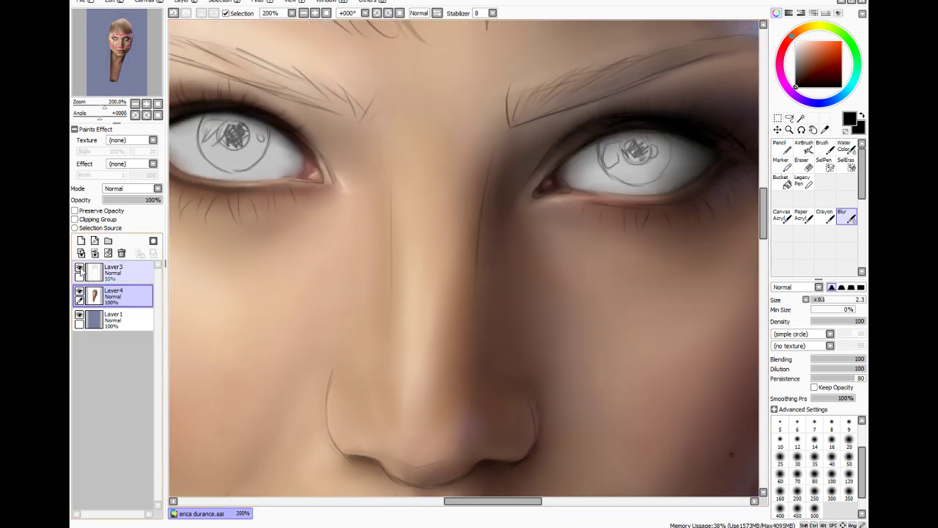
{"action": "left_click", "coordinate": [825, 129]}
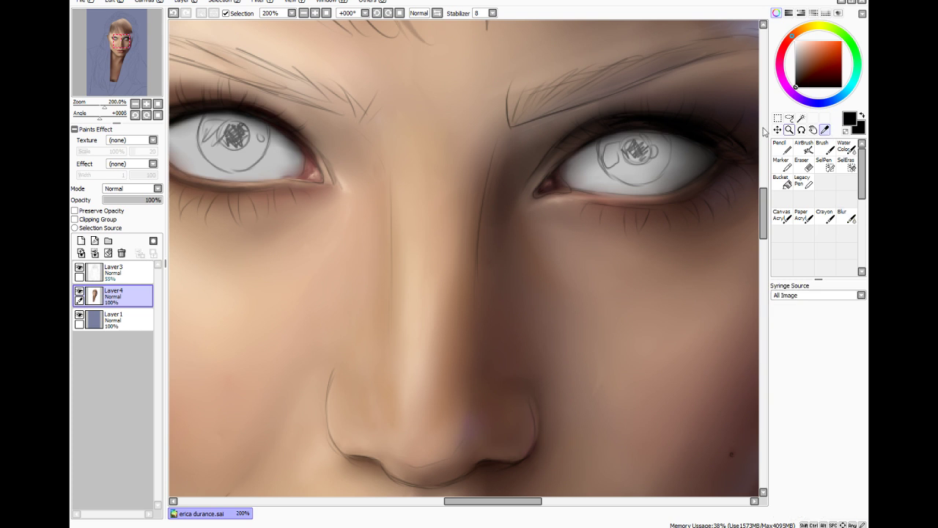
{"action": "left_click", "coordinate": [281, 173]}
{"action": "left_click", "coordinate": [823, 147]}
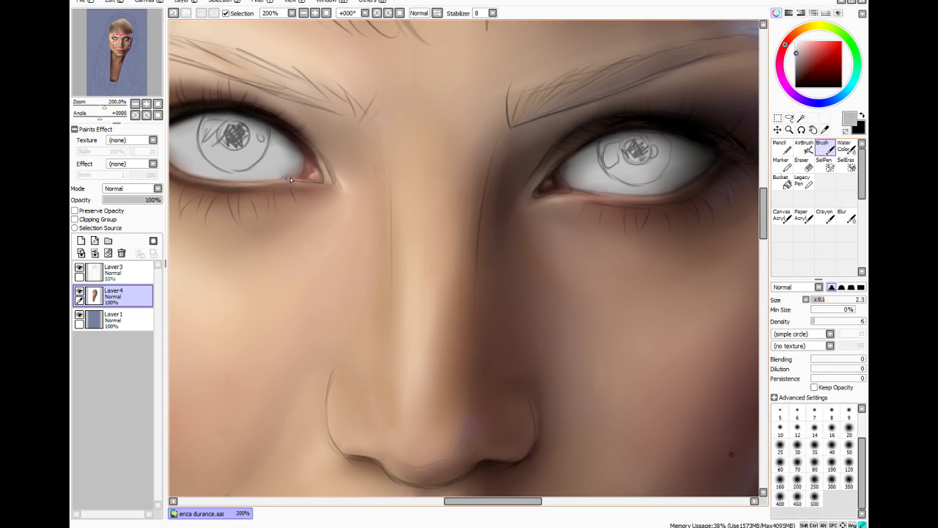
{"action": "left_click_drag", "start_coordinate": [292, 178], "coordinate": [281, 179]}
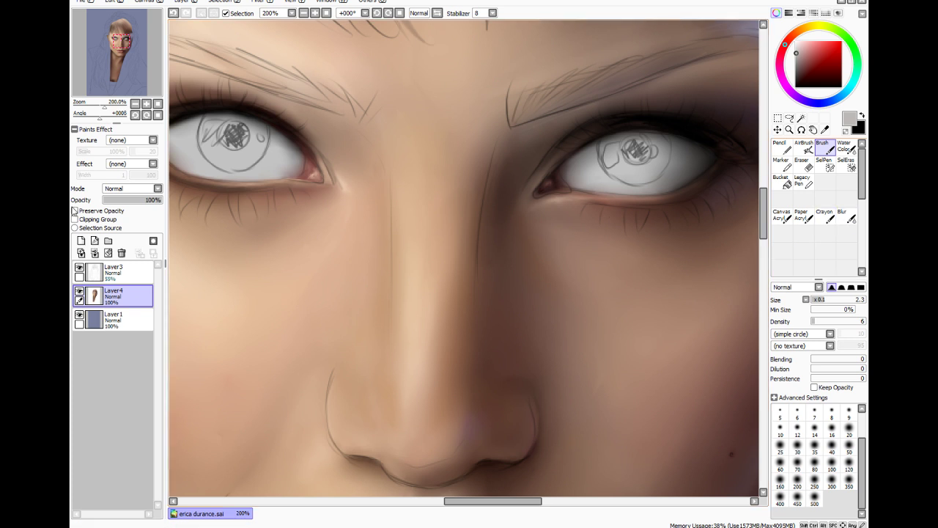
Hide the Layer3 sketch and blend the near eye's inner corner into the eyeball with Blur at size 10
{"action": "left_click", "coordinate": [79, 268]}
{"action": "left_click", "coordinate": [844, 217]}
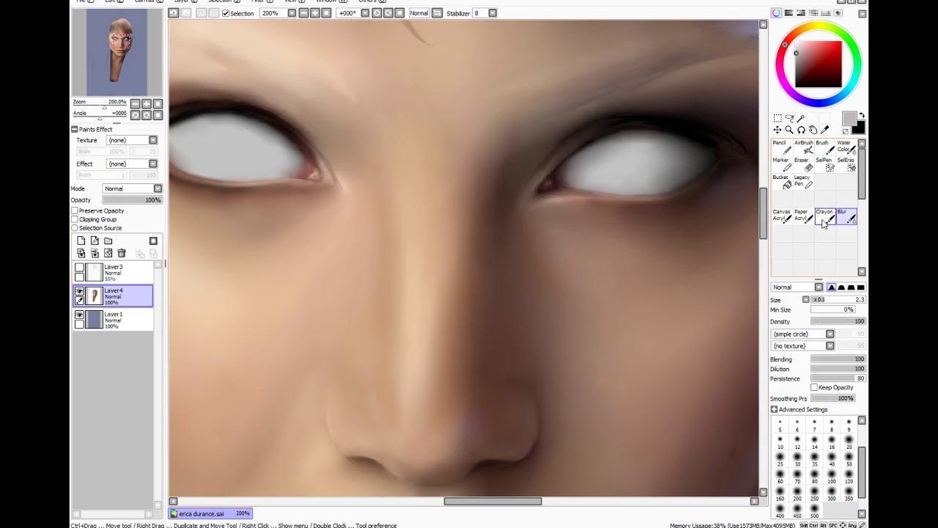
{"action": "left_click_drag", "start_coordinate": [826, 301], "coordinate": [866, 301]}
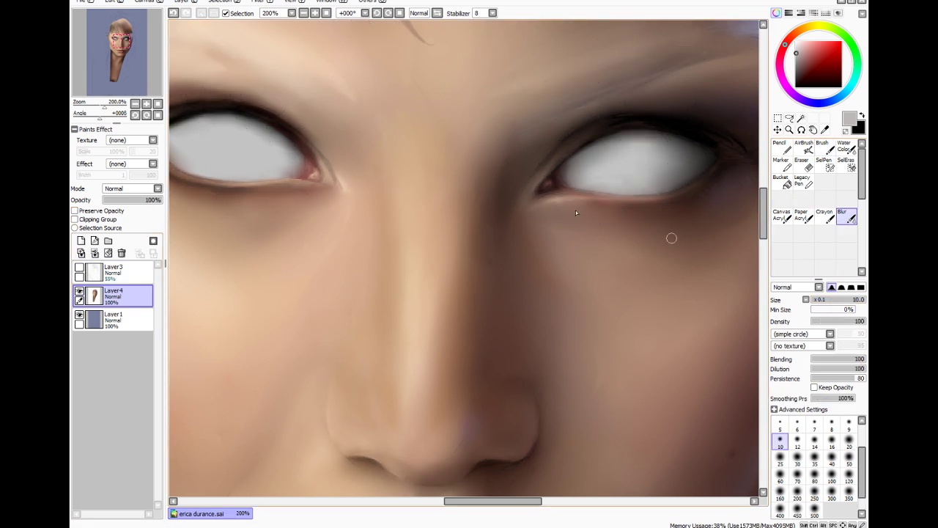
{"action": "left_click_drag", "start_coordinate": [301, 168], "coordinate": [306, 168]}
{"action": "mouse_move", "coordinate": [290, 160]}
{"action": "left_mouse_down"}
{"action": "mouse_move", "coordinate": [278, 139]}
{"action": "mouse_move", "coordinate": [302, 159]}
{"action": "left_mouse_up"}
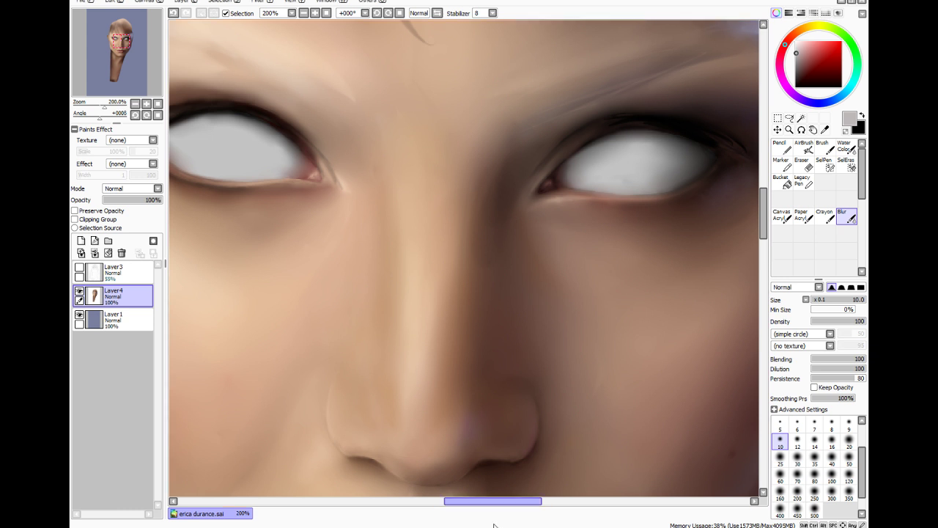
{"action": "left_click_drag", "start_coordinate": [495, 501], "coordinate": [477, 509]}
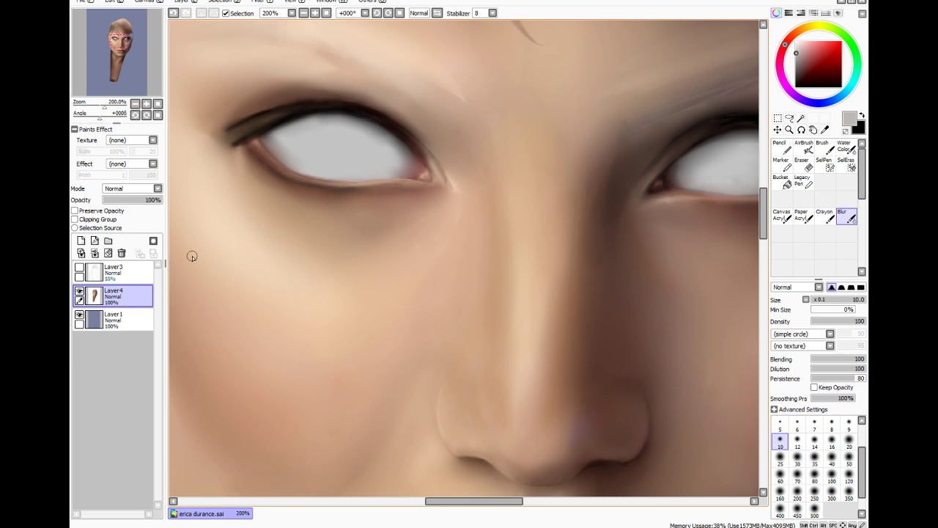
Toggle the Layer3 sketch over the whole face to compare it with the painting, leaving the sketch shown
{"action": "scroll", "coordinate": [197, 251], "scroll_direction": "down", "scroll_amount": 4}
{"action": "scroll", "coordinate": [197, 253], "scroll_direction": "up", "scroll_amount": 1}
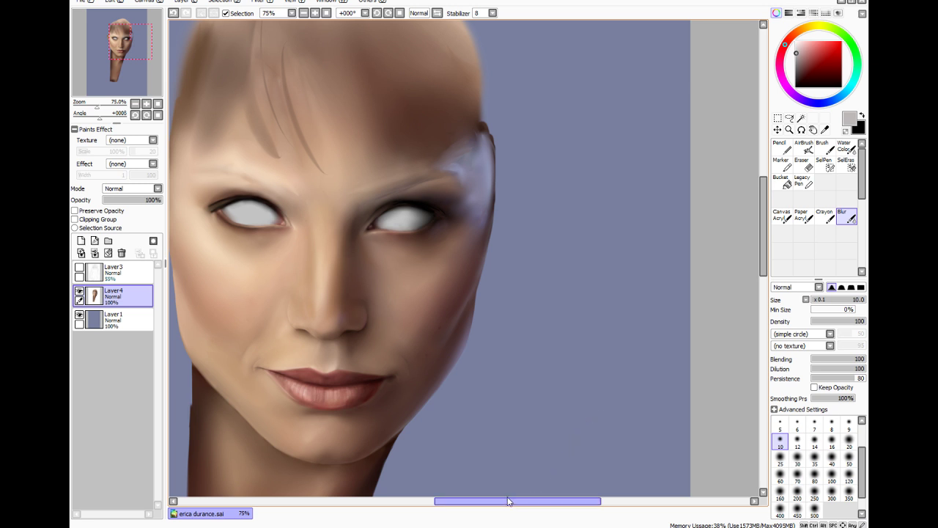
{"action": "left_click_drag", "start_coordinate": [513, 502], "coordinate": [476, 512]}
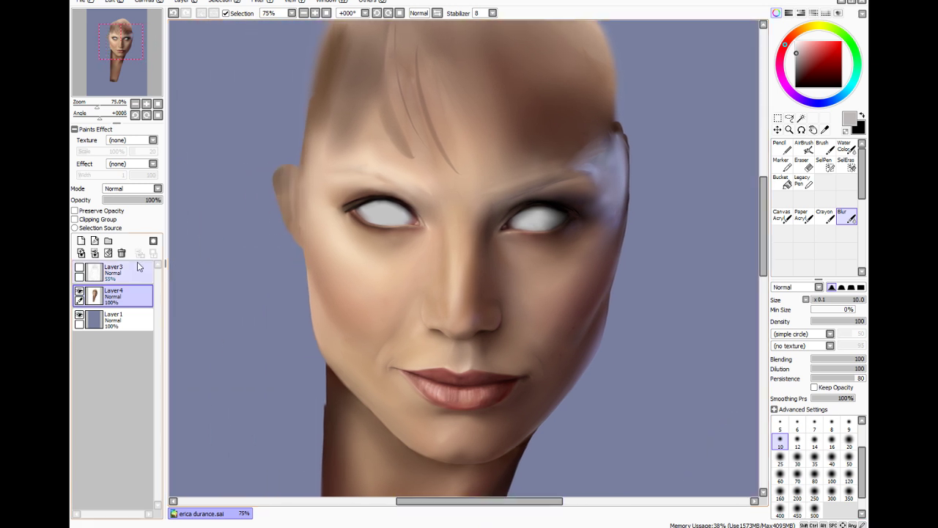
{"action": "left_click", "coordinate": [79, 269]}
{"action": "left_click", "coordinate": [79, 274]}
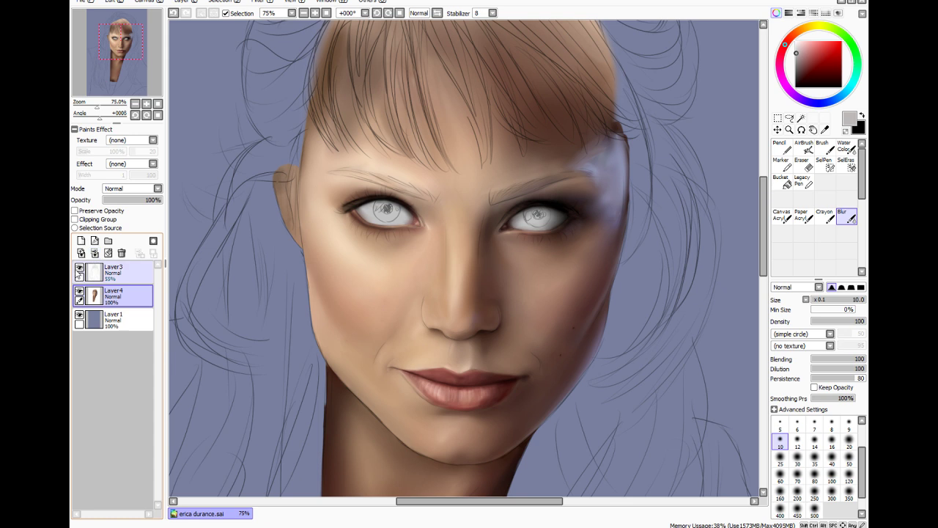
{"action": "left_click", "coordinate": [79, 267]}
{"action": "left_click", "coordinate": [80, 268]}
Examine the full portrait with the sketch overlay at several magnifications, checking both eyes against the rest of the face
{"action": "key", "text": "ctrl+minus"}
{"action": "key", "text": "ctrl+minus"}
{"action": "key", "text": "ctrl+minus"}
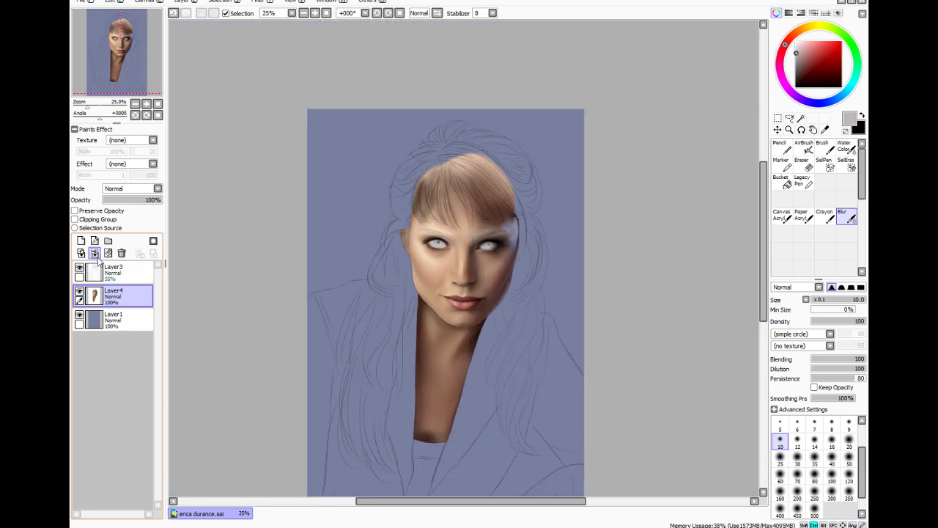
{"action": "key", "text": "plus"}
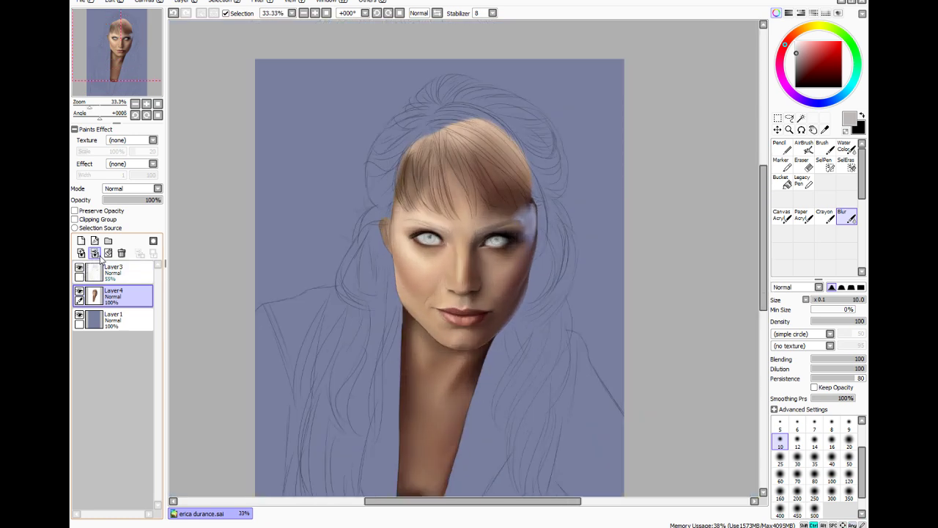
{"action": "key", "text": "plus"}
{"action": "key", "text": "plus"}
{"action": "key", "text": "plus"}
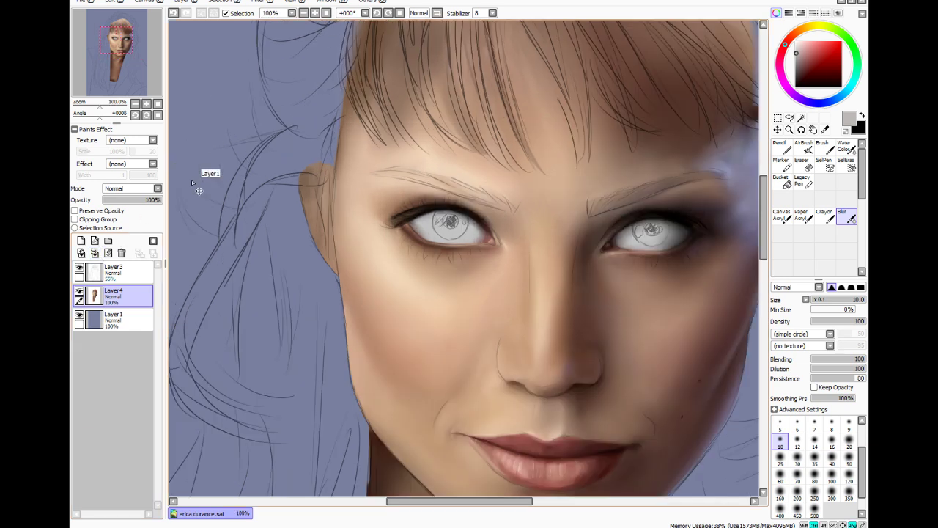
Add a new layer between Layer3 and Layer4 and mix a dark grayish olive green for the irises
{"action": "left_click", "coordinate": [81, 241]}
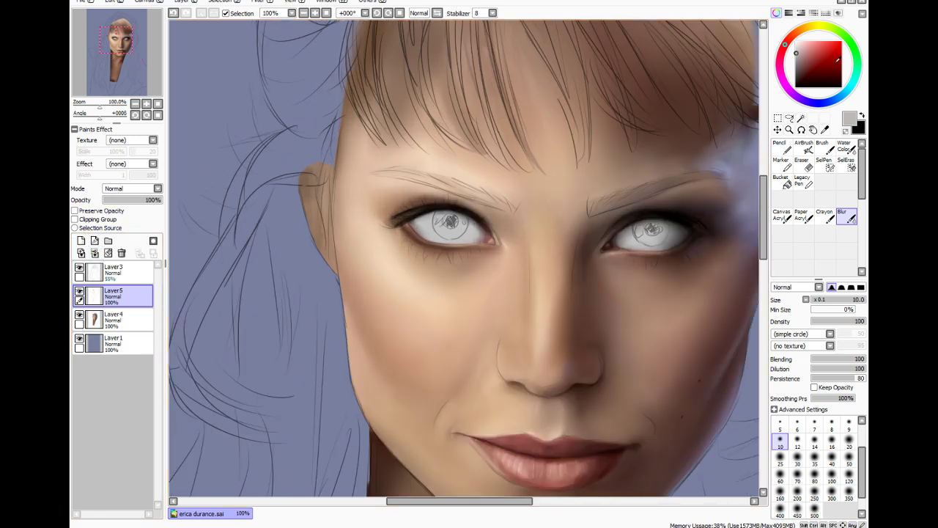
{"action": "left_click", "coordinate": [856, 51]}
{"action": "left_click", "coordinate": [801, 60]}
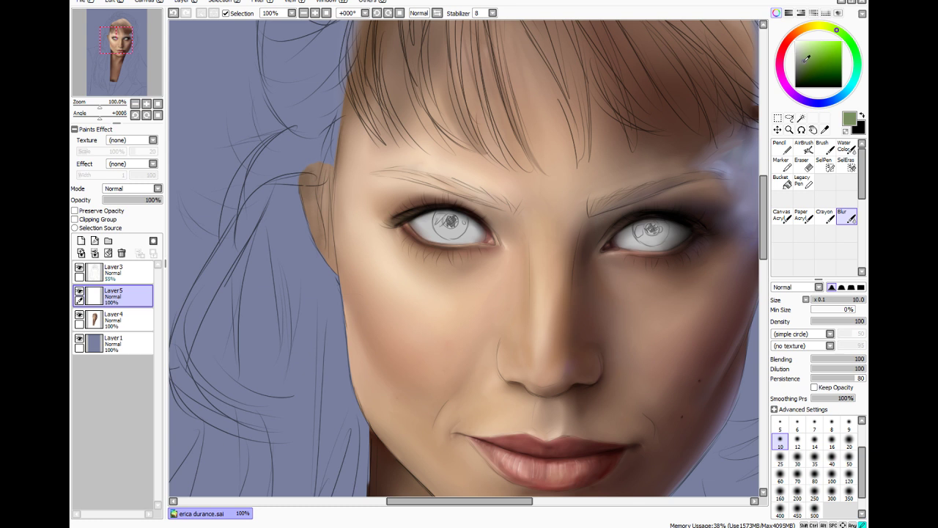
{"action": "left_click", "coordinate": [825, 27]}
{"action": "left_click", "coordinate": [806, 69]}
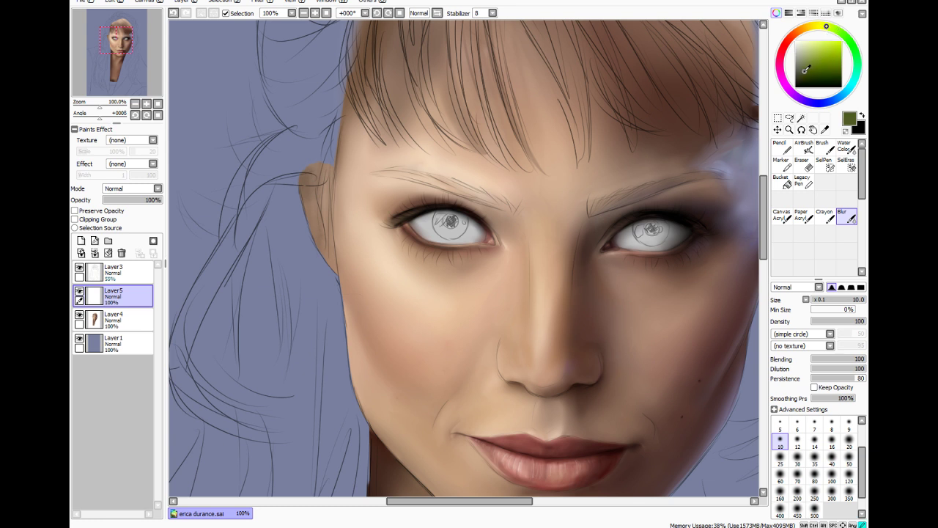
{"action": "left_click", "coordinate": [803, 69]}
Paint solid olive green iris discs over both sketched irises with Brush at size 35 and density 100
{"action": "left_click", "coordinate": [824, 147]}
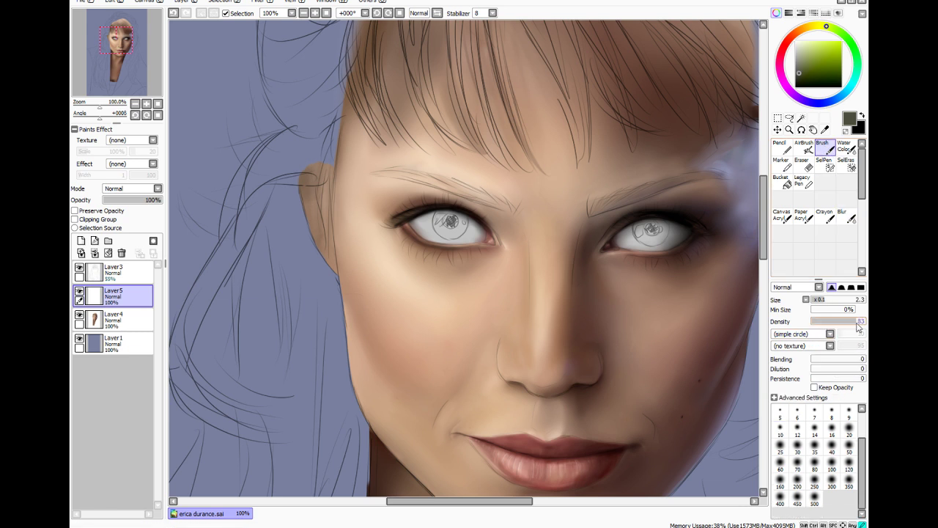
{"action": "left_click", "coordinate": [815, 447]}
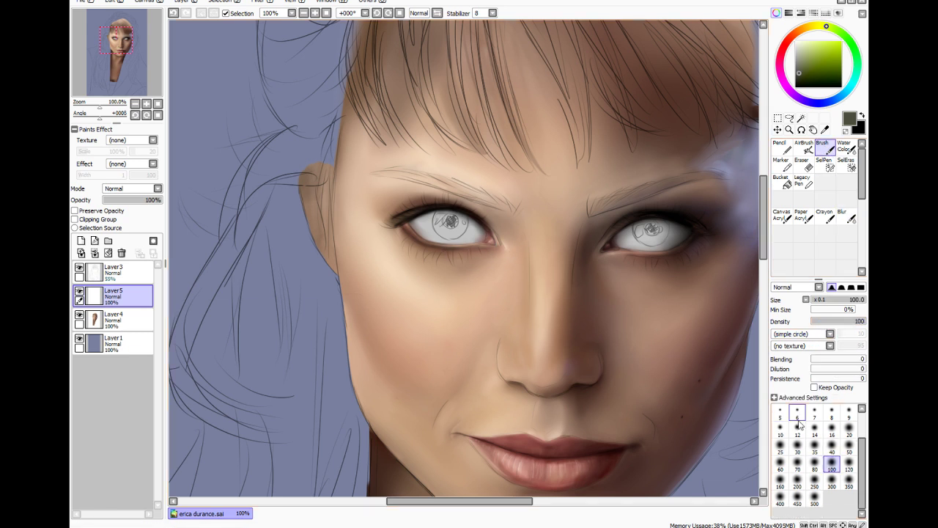
{"action": "mouse_move", "coordinate": [467, 220]}
{"action": "left_mouse_down"}
{"action": "mouse_move", "coordinate": [439, 225]}
{"action": "mouse_move", "coordinate": [454, 215]}
{"action": "mouse_move", "coordinate": [444, 220]}
{"action": "mouse_move", "coordinate": [451, 229]}
{"action": "mouse_move", "coordinate": [453, 220]}
{"action": "left_mouse_up"}
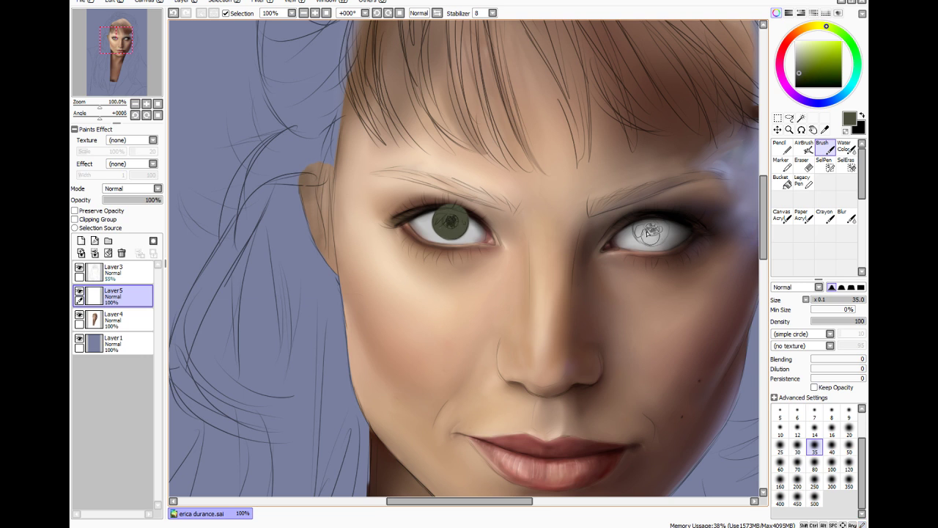
{"action": "mouse_move", "coordinate": [649, 224]}
{"action": "left_mouse_down"}
{"action": "mouse_move", "coordinate": [644, 233]}
{"action": "mouse_move", "coordinate": [657, 214]}
{"action": "left_mouse_up"}
Trim the tops of both irises along the upper lid lines with Eraser at size 9.9 and density 100
{"action": "scroll", "coordinate": [719, 207], "scroll_direction": "up", "scroll_amount": 1}
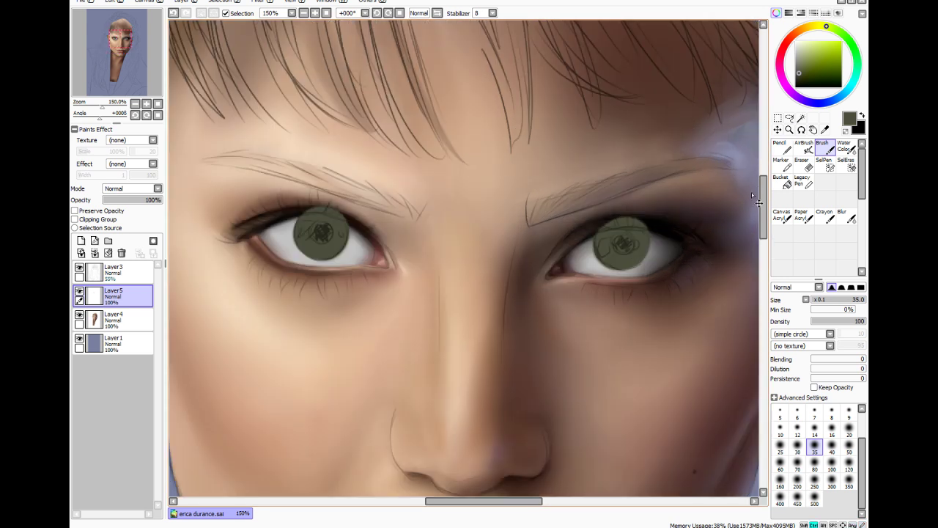
{"action": "left_click", "coordinate": [801, 165]}
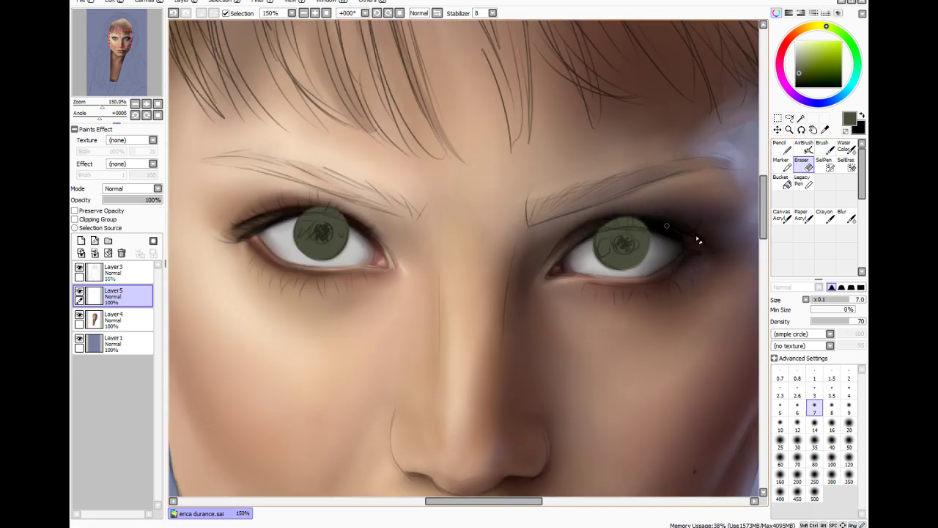
{"action": "mouse_move", "coordinate": [856, 321]}
{"action": "left_mouse_down"}
{"action": "mouse_move", "coordinate": [865, 321]}
{"action": "mouse_move", "coordinate": [865, 300]}
{"action": "left_mouse_up"}
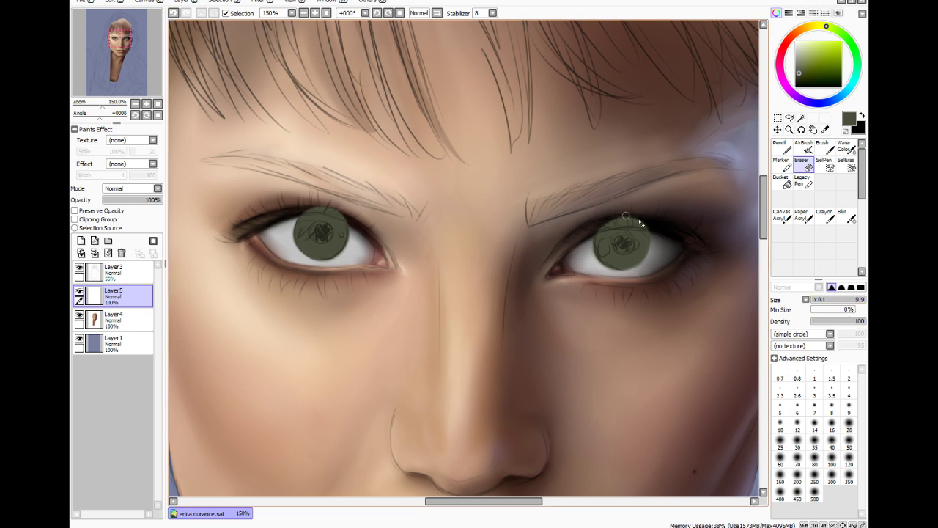
{"action": "scroll", "coordinate": [625, 215], "scroll_direction": "up", "scroll_amount": 1}
{"action": "mouse_move", "coordinate": [630, 220]}
{"action": "left_mouse_down"}
{"action": "mouse_move", "coordinate": [665, 233]}
{"action": "mouse_move", "coordinate": [606, 226]}
{"action": "mouse_move", "coordinate": [570, 236]}
{"action": "mouse_move", "coordinate": [612, 221]}
{"action": "mouse_move", "coordinate": [641, 232]}
{"action": "mouse_move", "coordinate": [580, 235]}
{"action": "mouse_move", "coordinate": [668, 236]}
{"action": "left_mouse_up"}
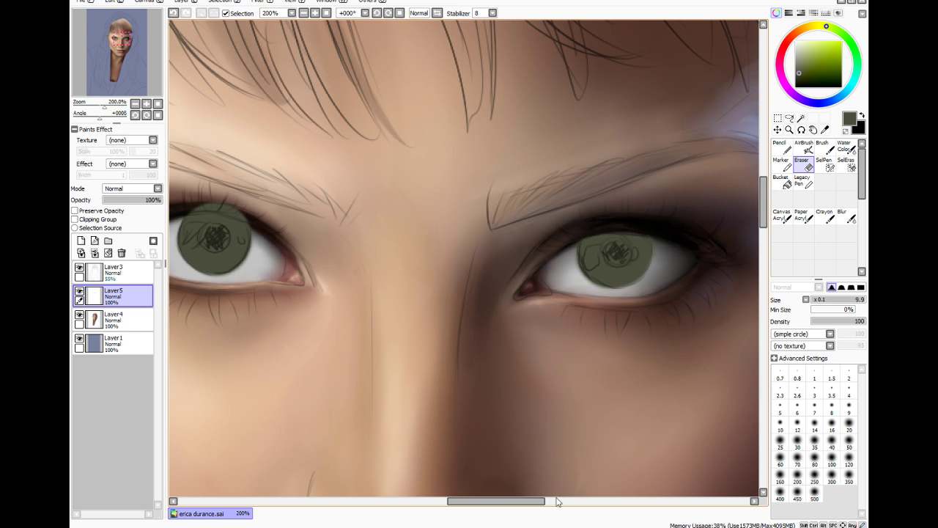
{"action": "left_click_drag", "start_coordinate": [541, 501], "coordinate": [518, 501]}
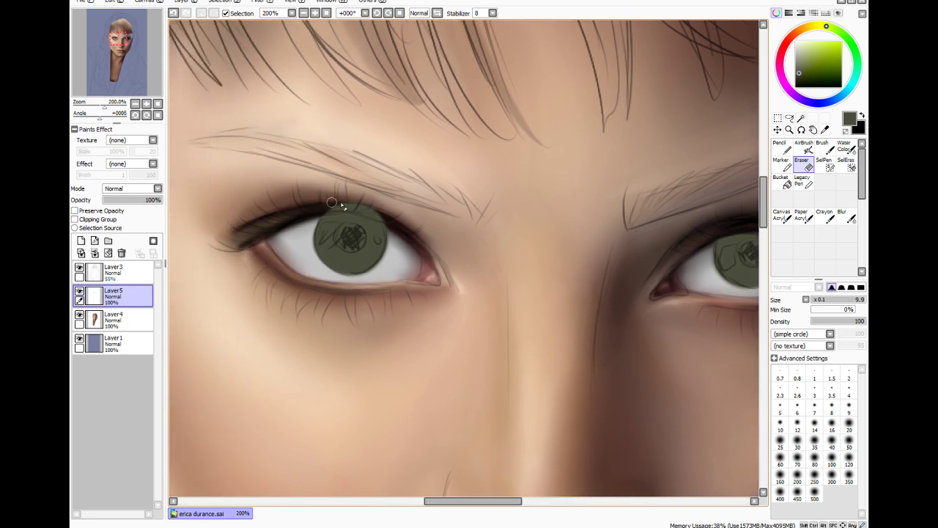
{"action": "mouse_move", "coordinate": [331, 202]}
{"action": "left_mouse_down"}
{"action": "mouse_move", "coordinate": [397, 226]}
{"action": "mouse_move", "coordinate": [330, 209]}
{"action": "left_mouse_up"}
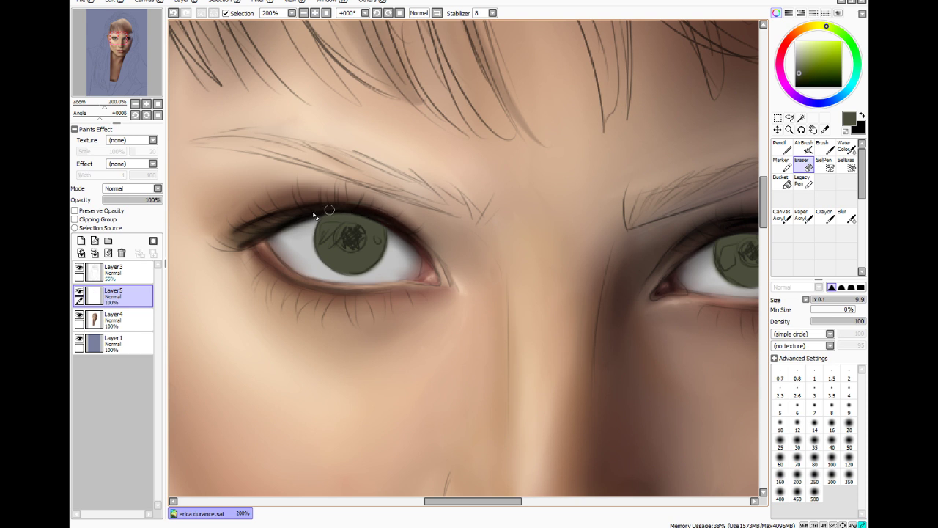
Examine both irises at several magnifications, comparing their shape and placement against the whole face
{"action": "scroll", "coordinate": [375, 209], "scroll_direction": "down", "scroll_amount": 2}
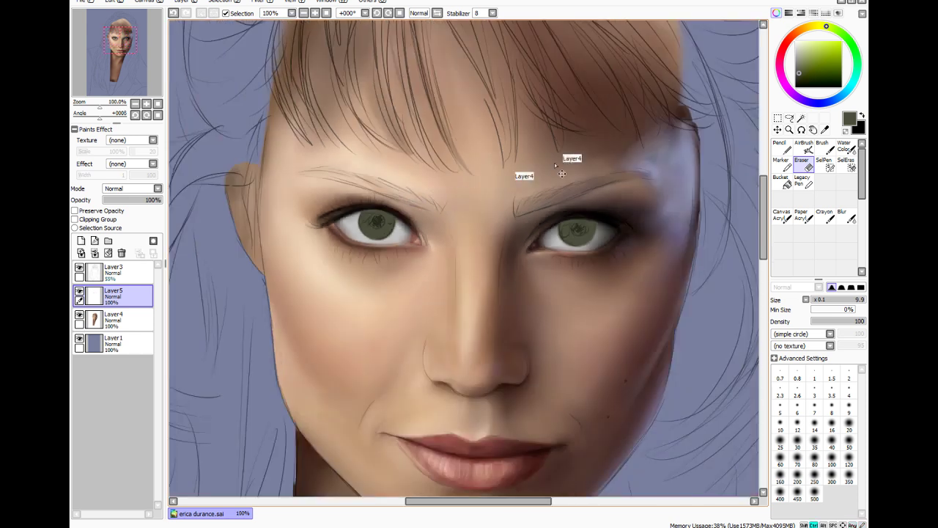
{"action": "scroll", "coordinate": [561, 173], "scroll_direction": "up", "scroll_amount": 3}
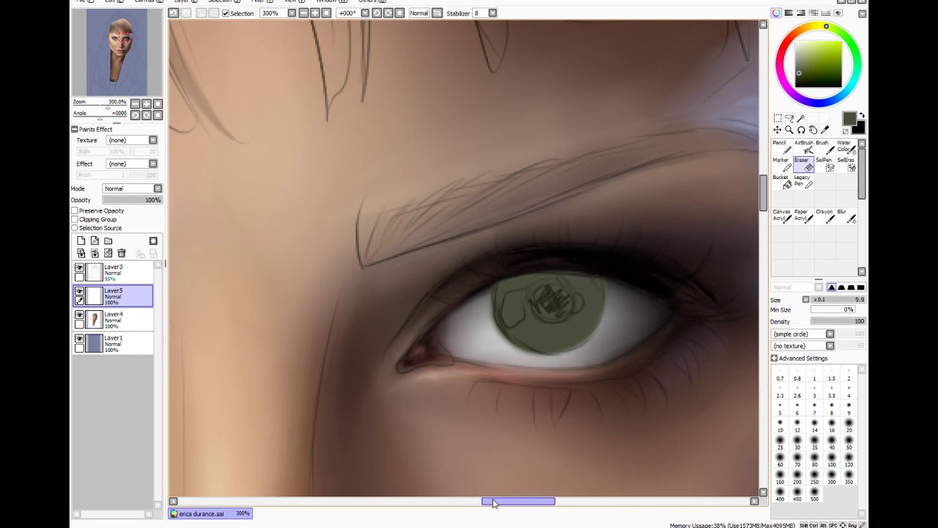
{"action": "left_click_drag", "start_coordinate": [502, 503], "coordinate": [455, 503]}
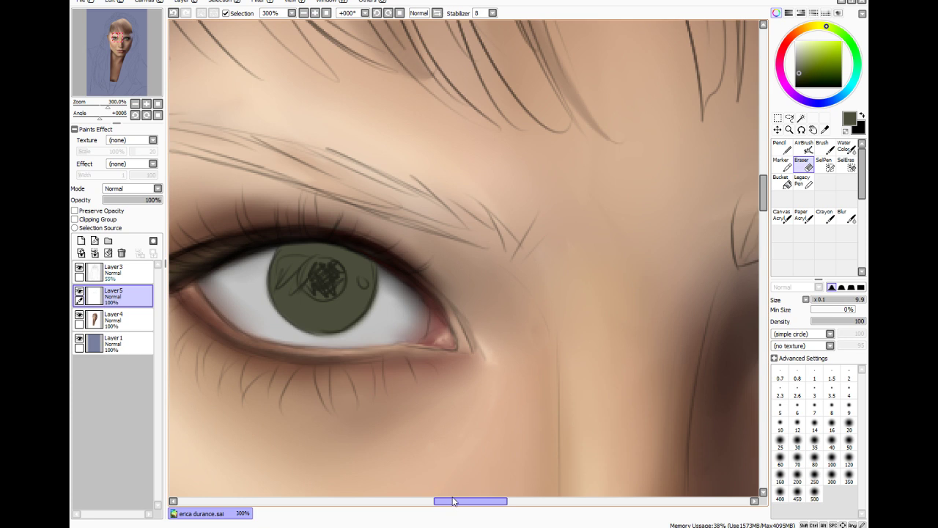
{"action": "left_click_drag", "start_coordinate": [453, 501], "coordinate": [500, 511]}
{"action": "scroll", "coordinate": [473, 425], "scroll_direction": "down", "scroll_amount": 3}
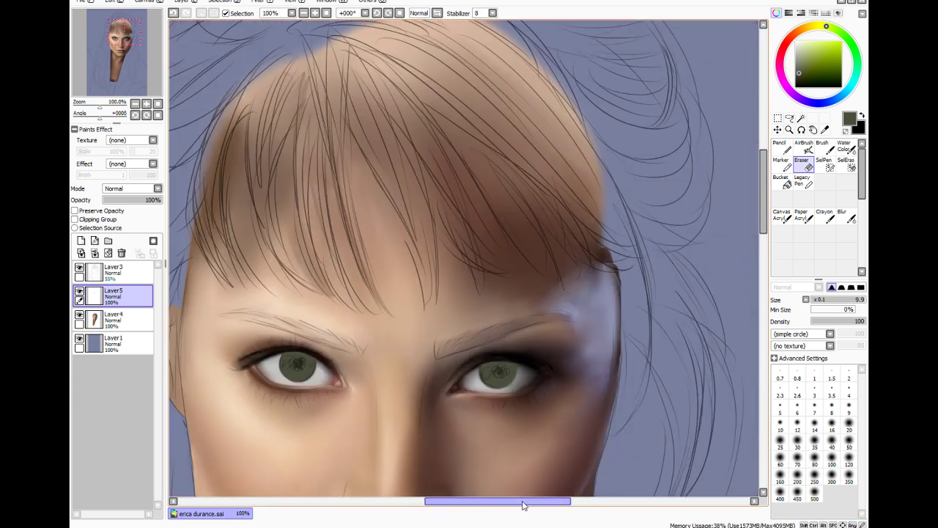
{"action": "scroll", "coordinate": [523, 505], "scroll_direction": "down", "scroll_amount": 3}
{"action": "scroll", "coordinate": [511, 489], "scroll_direction": "up", "scroll_amount": 1}
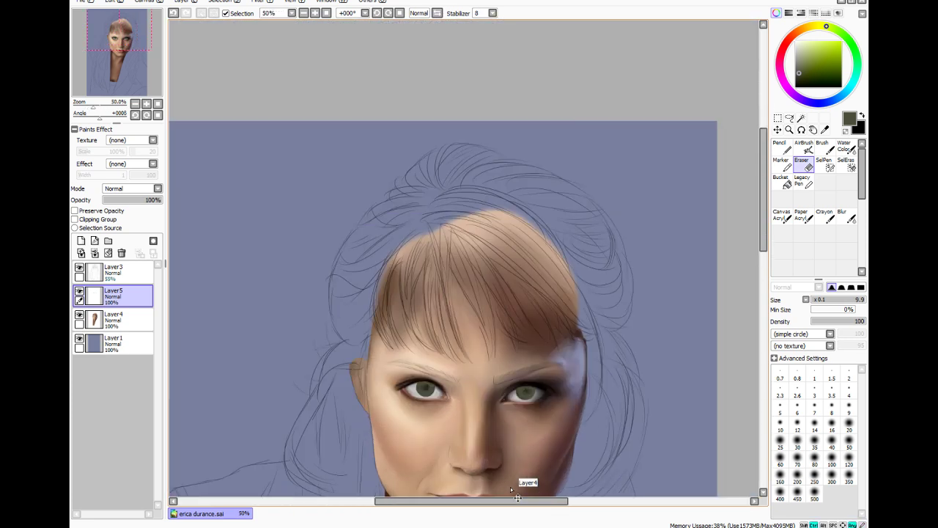
{"action": "scroll", "coordinate": [510, 487], "scroll_direction": "up", "scroll_amount": 3}
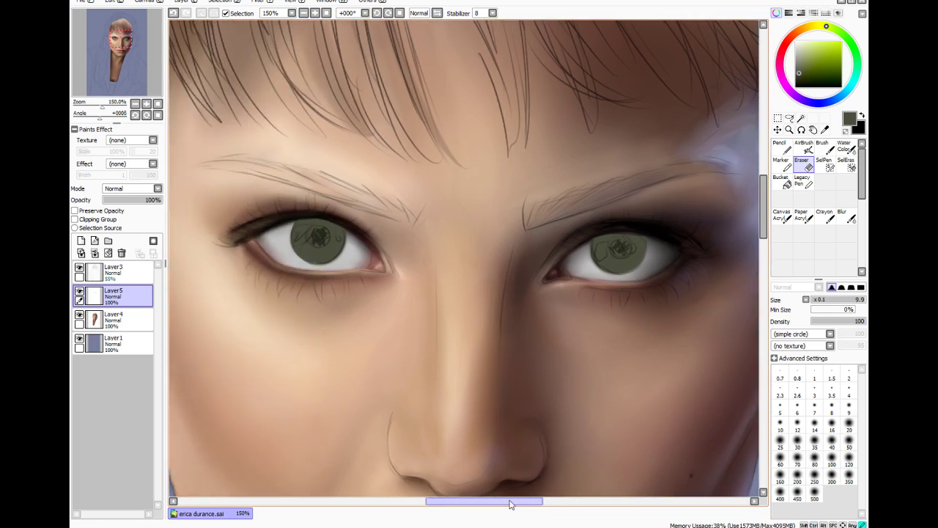
{"action": "left_click_drag", "start_coordinate": [510, 501], "coordinate": [513, 504]}
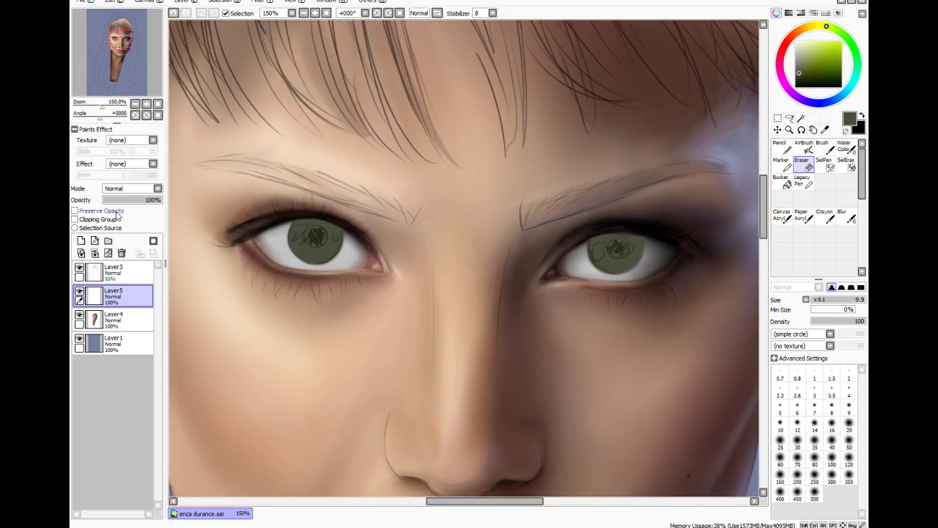
Preserve Layer5's opacity and paint black pupils in both irises with Brush at size 14 and density 34
{"action": "left_click", "coordinate": [116, 213]}
{"action": "left_click", "coordinate": [797, 86]}
{"action": "left_click", "coordinate": [824, 147]}
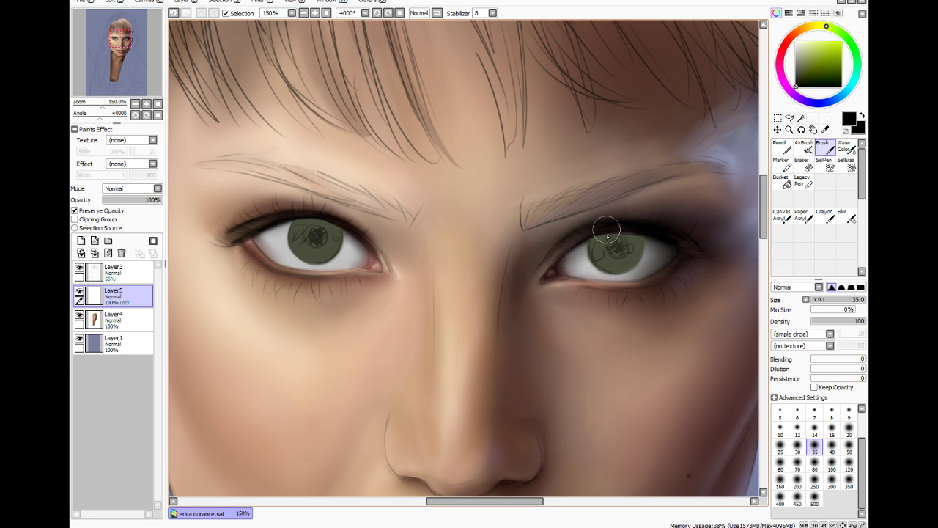
{"action": "left_click", "coordinate": [815, 430]}
{"action": "left_click_drag", "start_coordinate": [615, 247], "coordinate": [626, 253]}
{"action": "key", "text": "ctrl+z"}
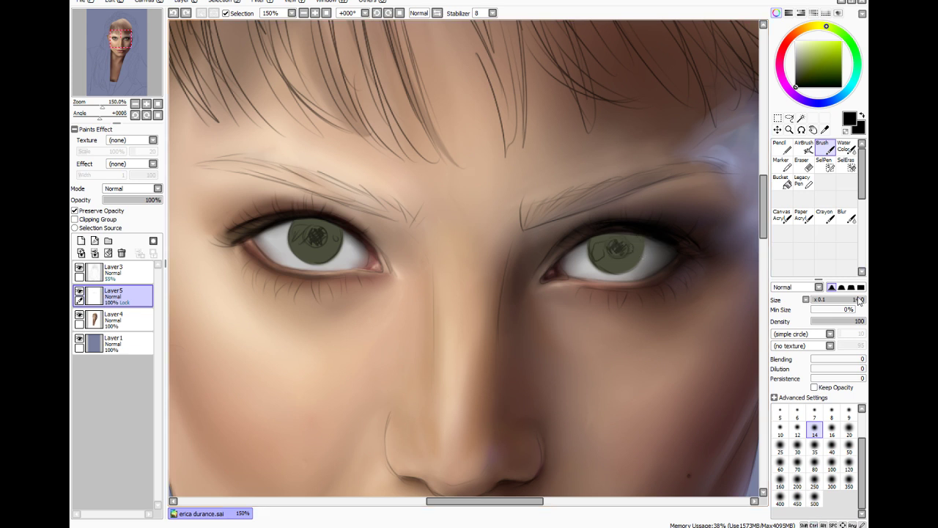
{"action": "left_click", "coordinate": [832, 321]}
{"action": "left_click_drag", "start_coordinate": [621, 249], "coordinate": [617, 253]}
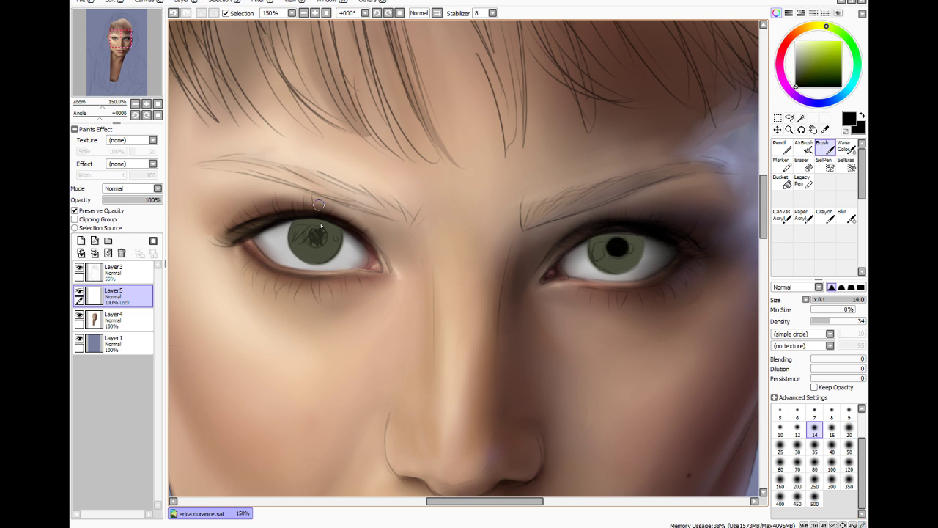
{"action": "mouse_move", "coordinate": [312, 236]}
{"action": "left_mouse_down"}
{"action": "mouse_move", "coordinate": [305, 215]}
{"action": "mouse_move", "coordinate": [315, 239]}
{"action": "left_mouse_up"}
{"action": "left_click_drag", "start_coordinate": [618, 241], "coordinate": [618, 250]}
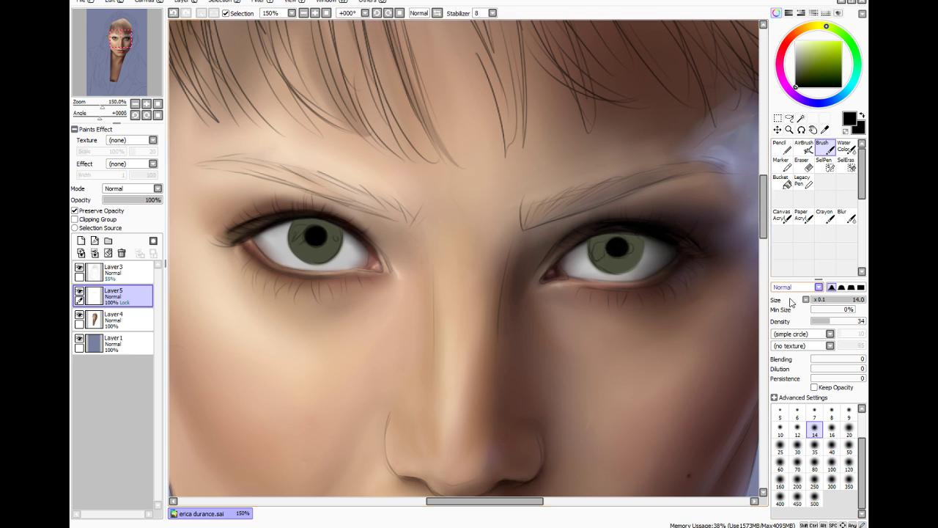
Sample the iris green, darken it, and shade the outer edges of both irises with Brush at size 14 and density 28
{"action": "left_click_drag", "start_coordinate": [831, 321], "coordinate": [820, 321]}
{"action": "left_click", "coordinate": [824, 129]}
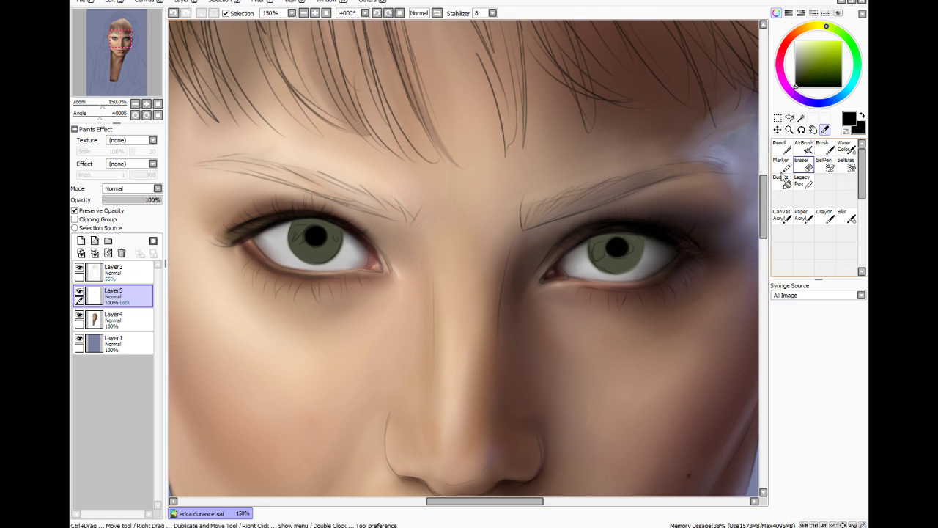
{"action": "left_click", "coordinate": [629, 259]}
{"action": "left_click", "coordinate": [800, 78]}
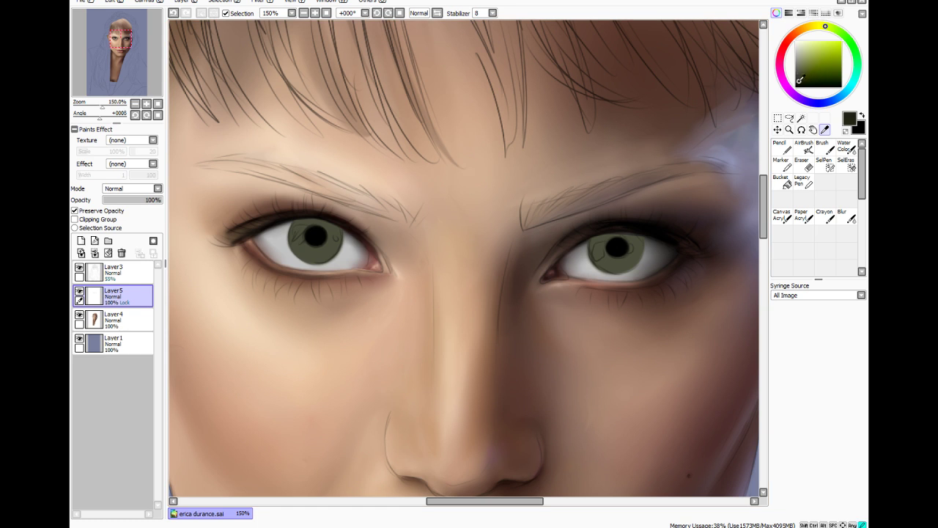
{"action": "left_click", "coordinate": [822, 147]}
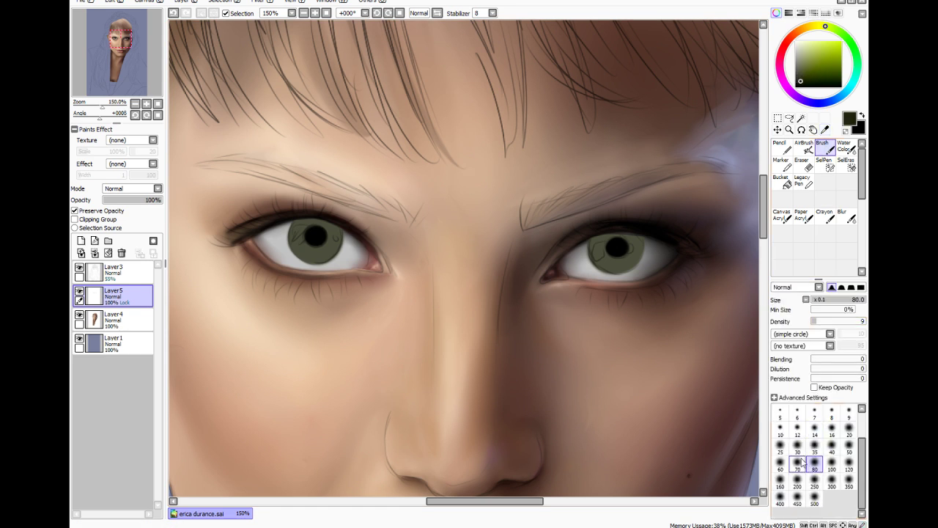
{"action": "left_click", "coordinate": [814, 429]}
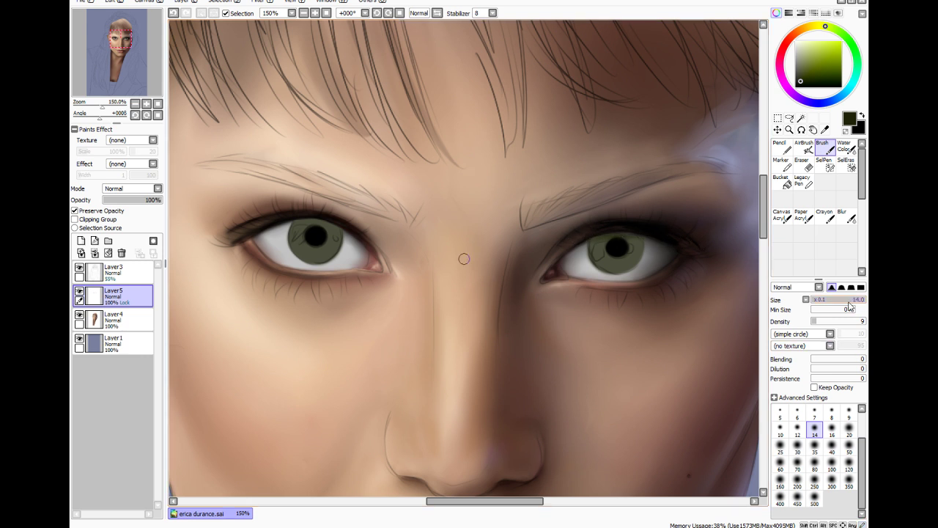
{"action": "left_click", "coordinate": [825, 321]}
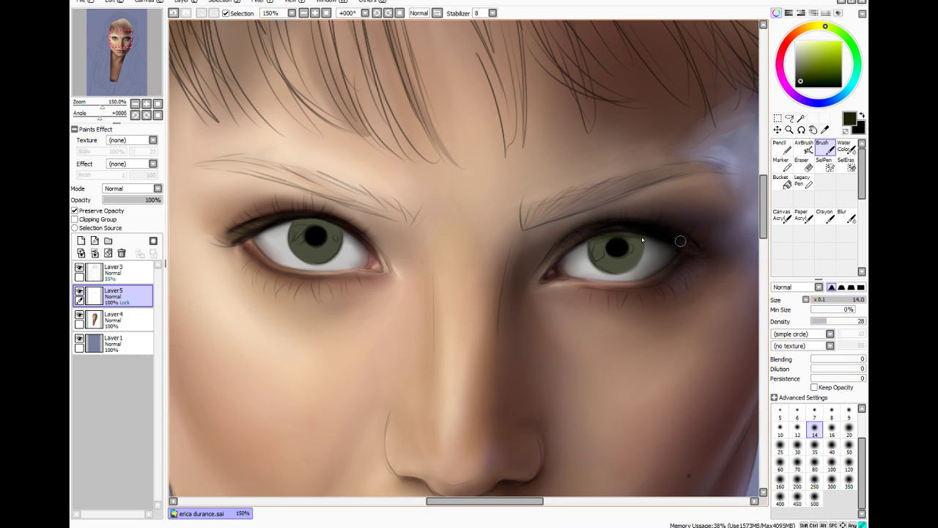
{"action": "mouse_move", "coordinate": [598, 235]}
{"action": "left_mouse_down"}
{"action": "mouse_move", "coordinate": [590, 252]}
{"action": "mouse_move", "coordinate": [599, 269]}
{"action": "left_mouse_up"}
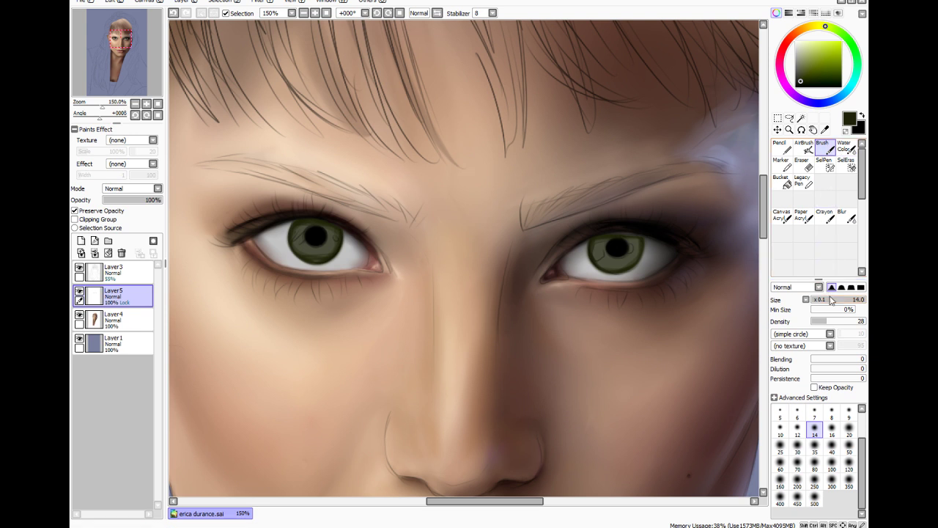
Blend the pupils into both irises as fine radial texture with Water Color at size 6.2 and density 39
{"action": "left_click_drag", "start_coordinate": [838, 301], "coordinate": [836, 302]}
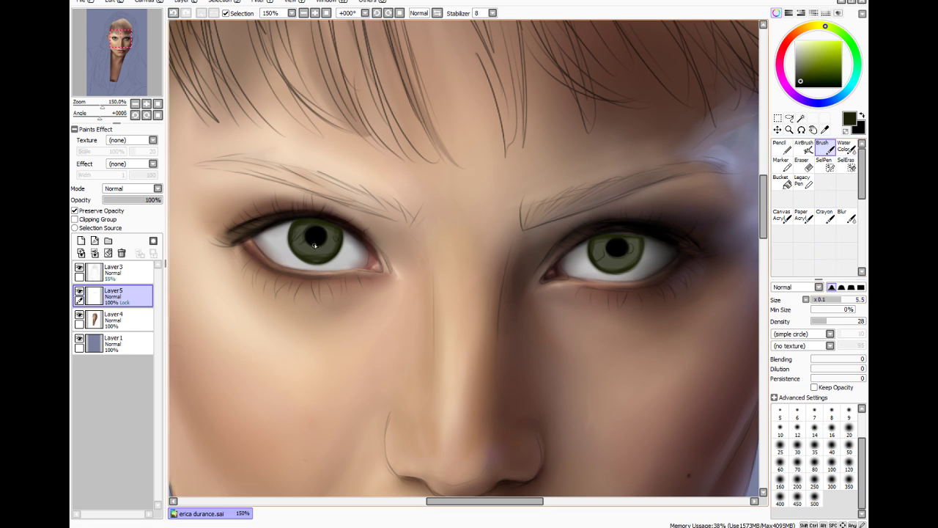
{"action": "key", "text": "c"}
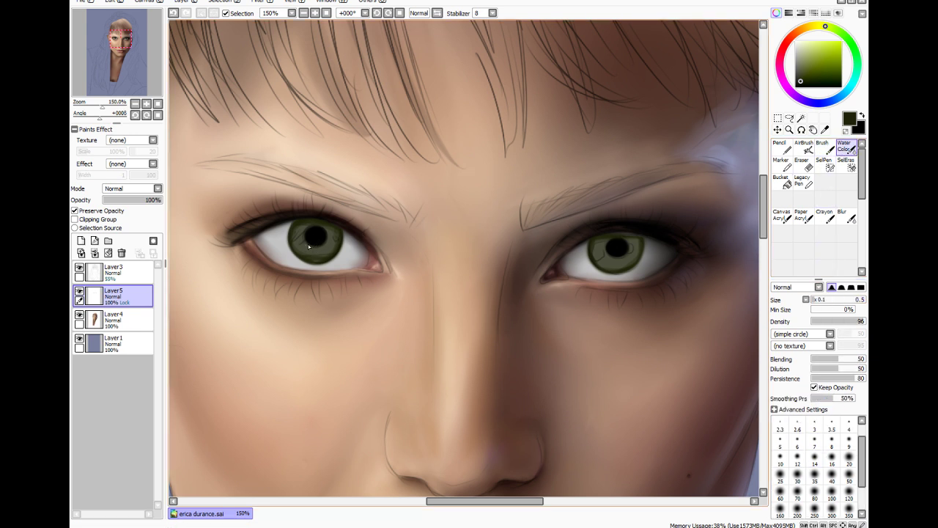
{"action": "left_click", "coordinate": [832, 321]}
{"action": "left_click_drag", "start_coordinate": [819, 300], "coordinate": [845, 302]}
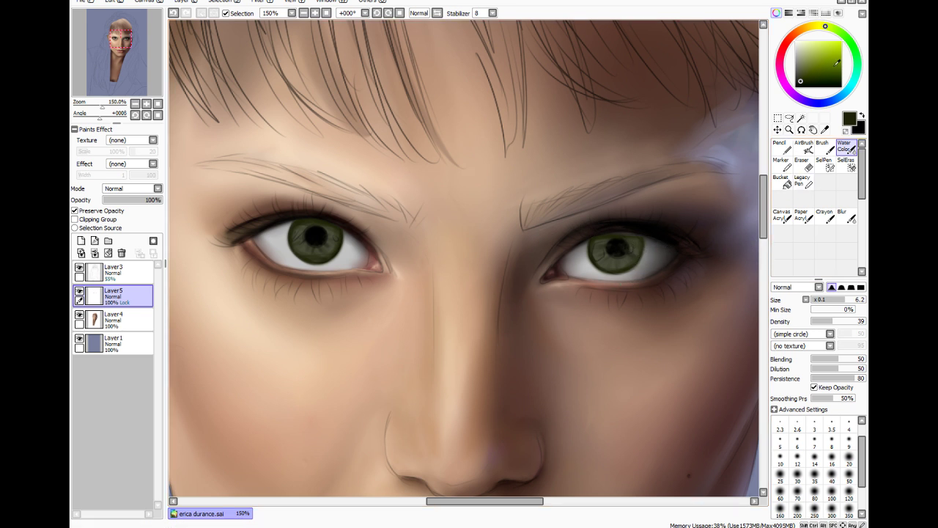
Darken both irises with soft black shading using Brush at size 16 and density 8
{"action": "left_click", "coordinate": [798, 86]}
{"action": "left_click", "coordinate": [826, 163]}
{"action": "left_click", "coordinate": [830, 149]}
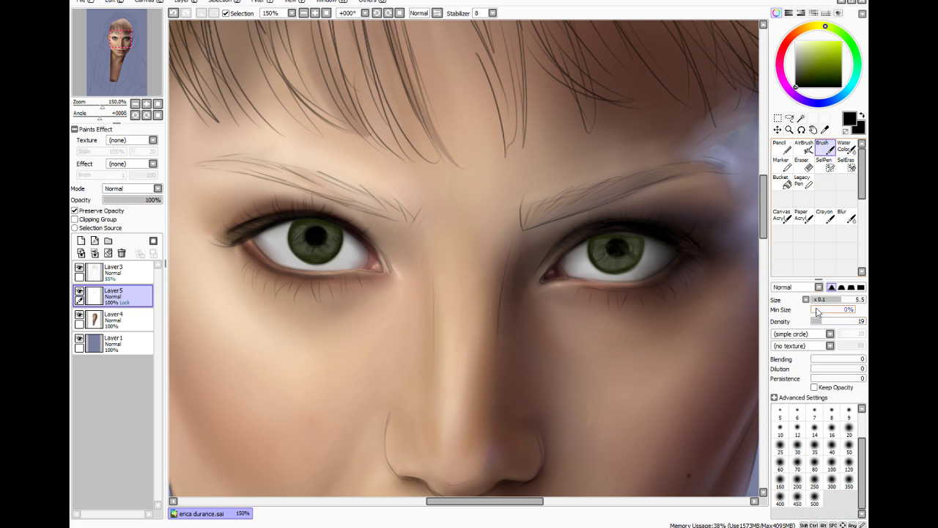
{"action": "left_click", "coordinate": [814, 447]}
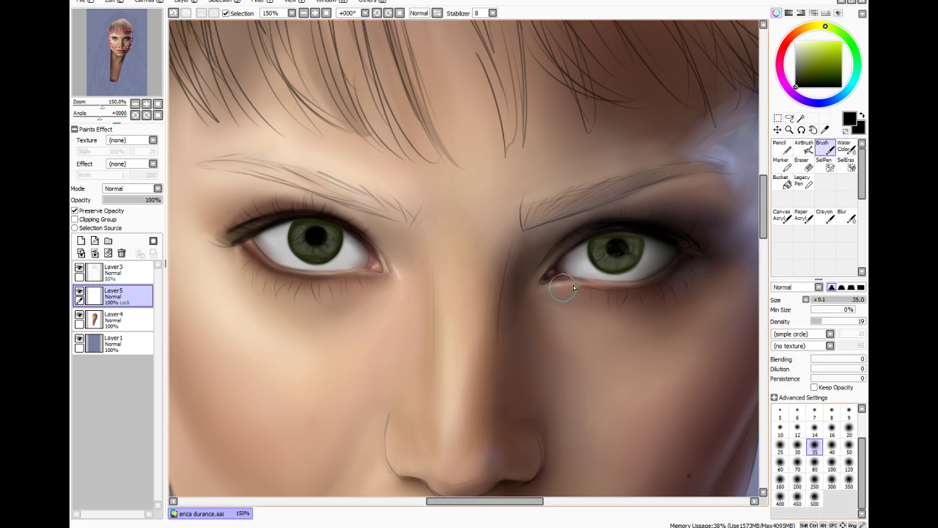
{"action": "left_click", "coordinate": [814, 430]}
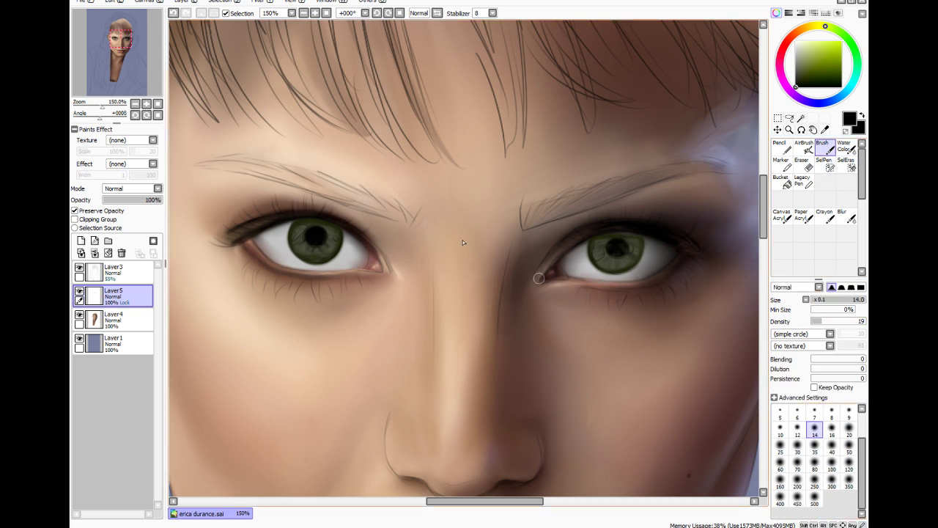
{"action": "left_click", "coordinate": [815, 321]}
{"action": "left_click", "coordinate": [833, 430]}
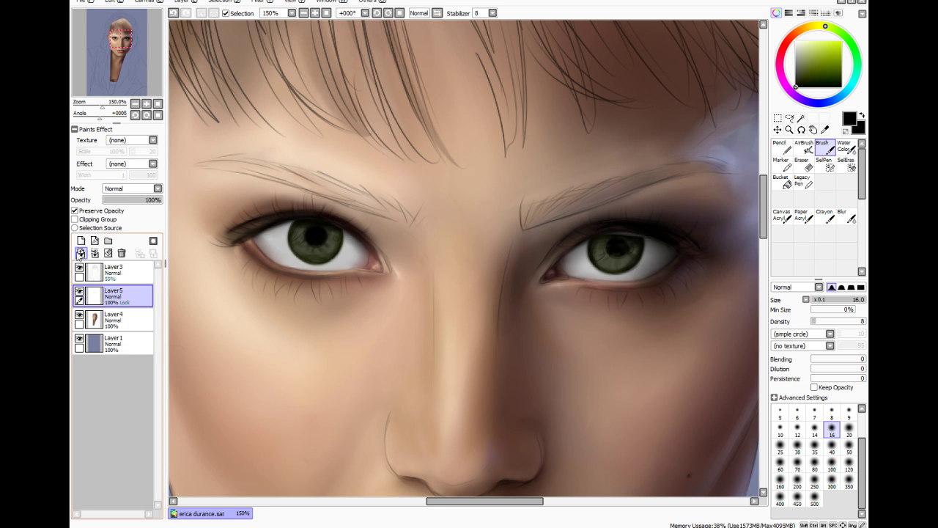
Turn off Preserve Opacity on Layer5, merge it down into Layer4, and refine the irises in black with Brush at size 6 and density 53
{"action": "left_click", "coordinate": [75, 210]}
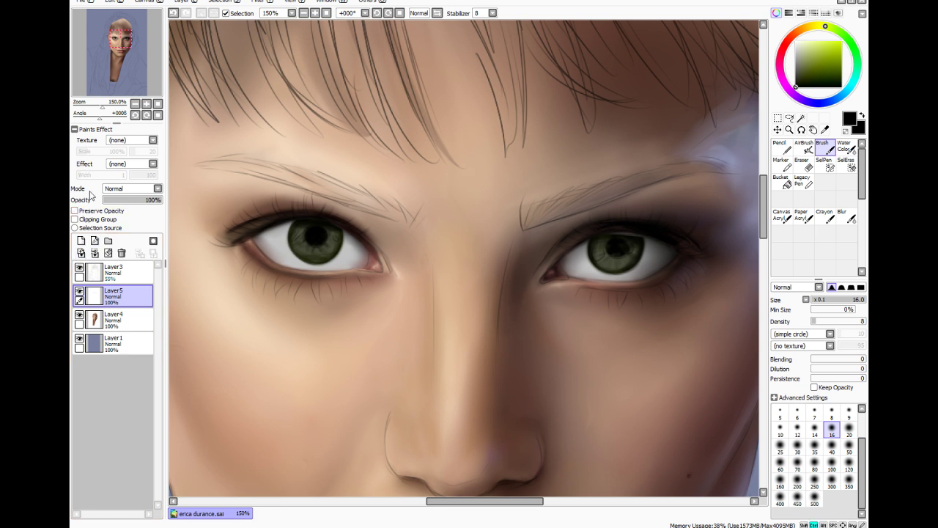
{"action": "key", "text": "ctrl+e"}
{"action": "mouse_move", "coordinate": [823, 300]}
{"action": "left_mouse_down"}
{"action": "mouse_move", "coordinate": [844, 306]}
{"action": "mouse_move", "coordinate": [840, 322]}
{"action": "left_mouse_up"}
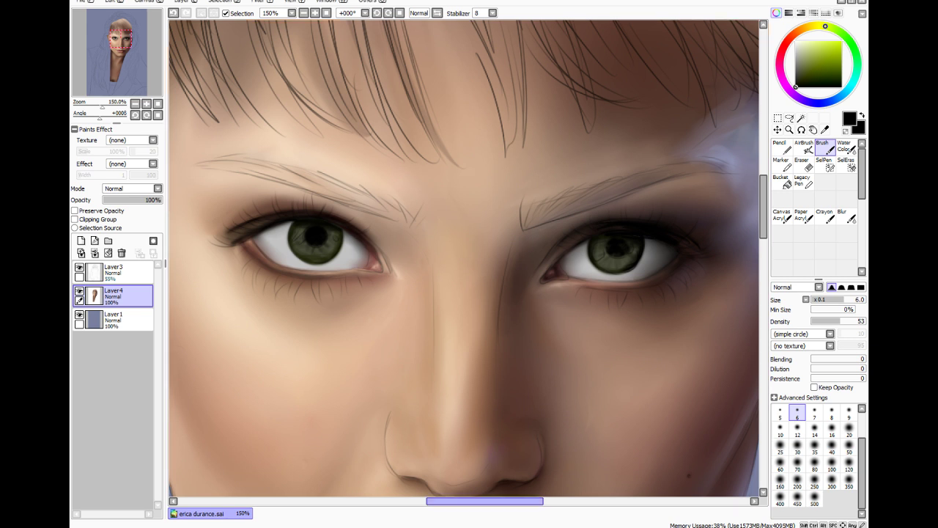
{"action": "left_click_drag", "start_coordinate": [480, 502], "coordinate": [475, 504]}
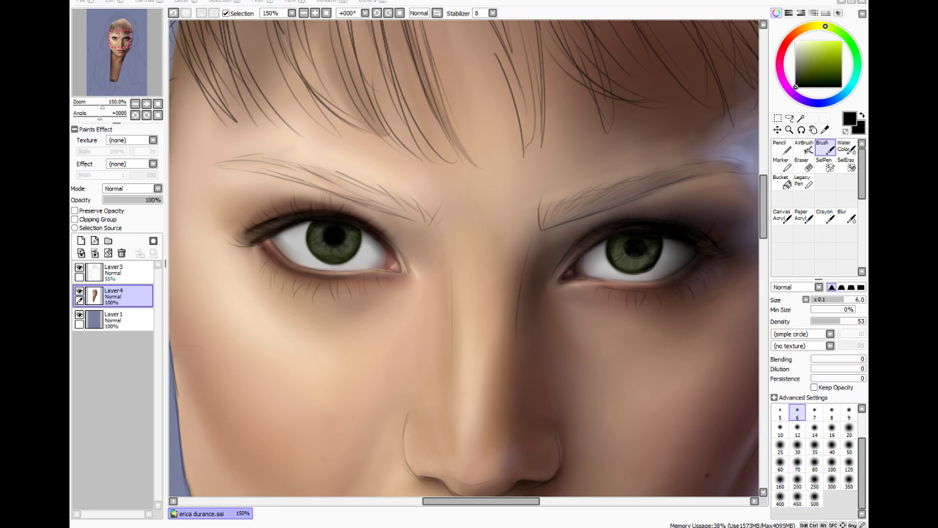
Tint the iris on the shaded side of the face with muted blue using Brush at size 12 and density 8
{"action": "left_click", "coordinate": [828, 99]}
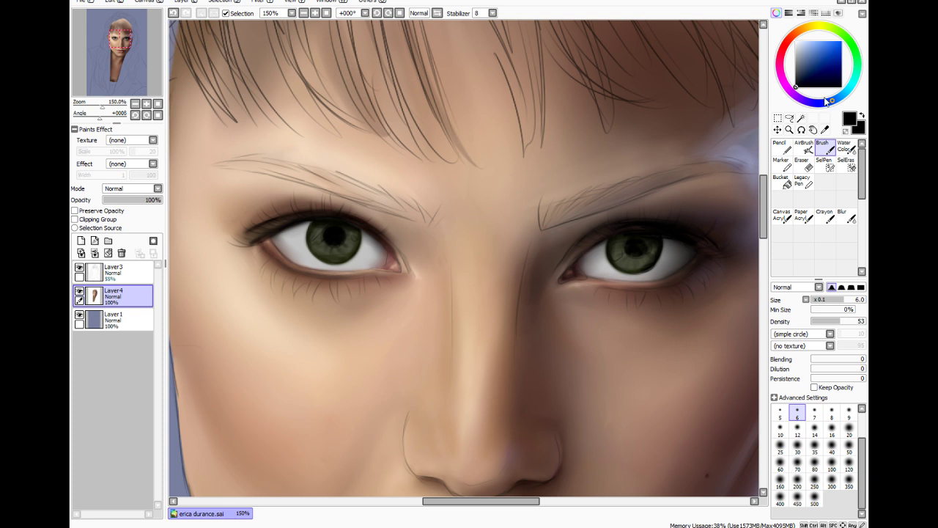
{"action": "left_click", "coordinate": [808, 68]}
{"action": "left_click", "coordinate": [815, 323]}
{"action": "left_click_drag", "start_coordinate": [814, 321], "coordinate": [816, 321]}
{"action": "left_click", "coordinate": [797, 430]}
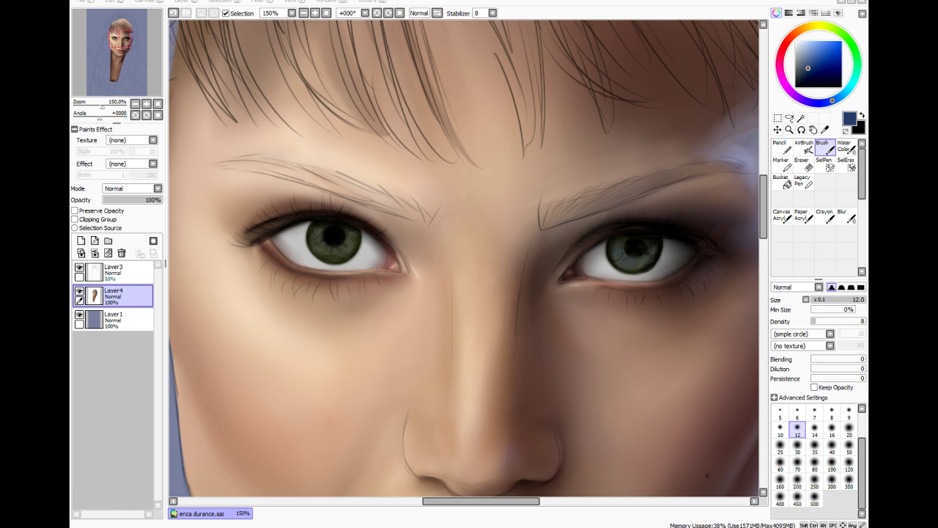
Glaze the irises with olive yellow and neutral grey using Brush at size 12 and density 8, and hide the Layer3 sketch
{"action": "left_click", "coordinate": [812, 26]}
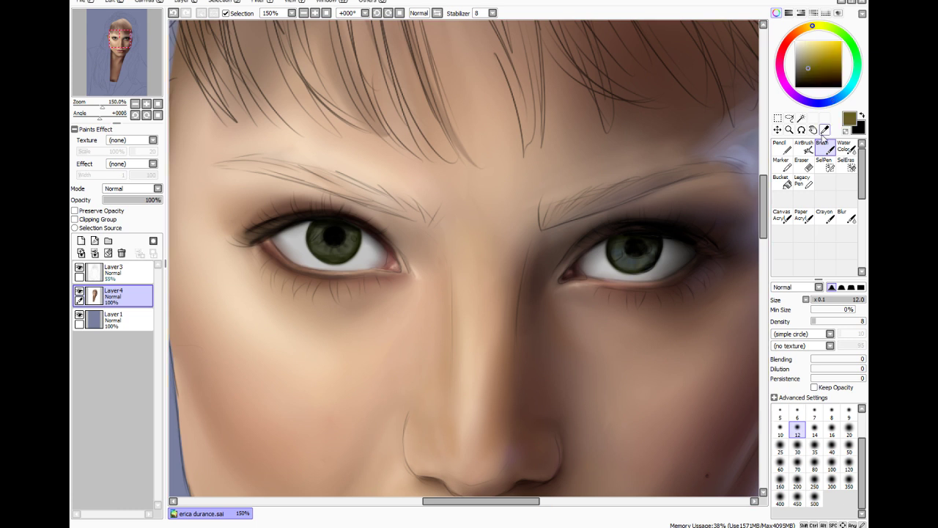
{"action": "mouse_move", "coordinate": [315, 232]}
{"action": "left_mouse_down"}
{"action": "mouse_move", "coordinate": [325, 247]}
{"action": "mouse_move", "coordinate": [348, 250]}
{"action": "mouse_move", "coordinate": [352, 234]}
{"action": "left_mouse_up"}
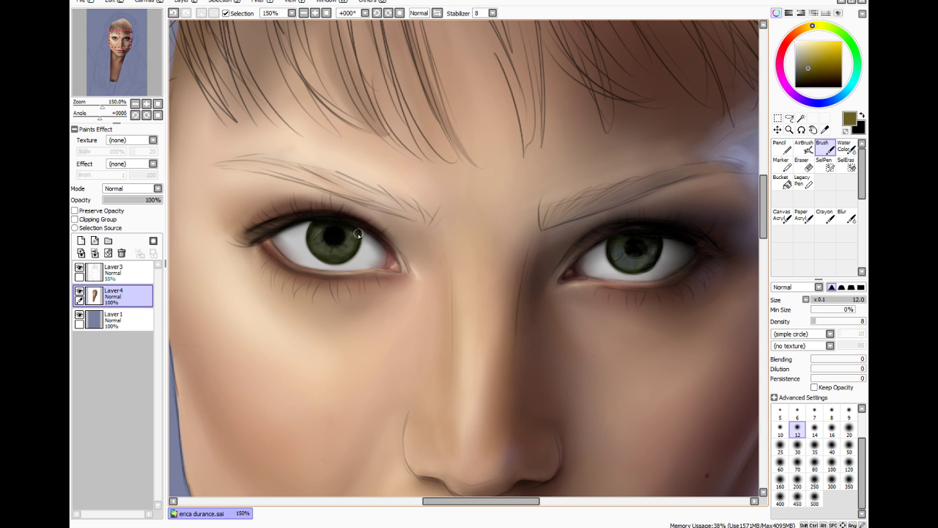
{"action": "left_click_drag", "start_coordinate": [812, 57], "coordinate": [793, 64]}
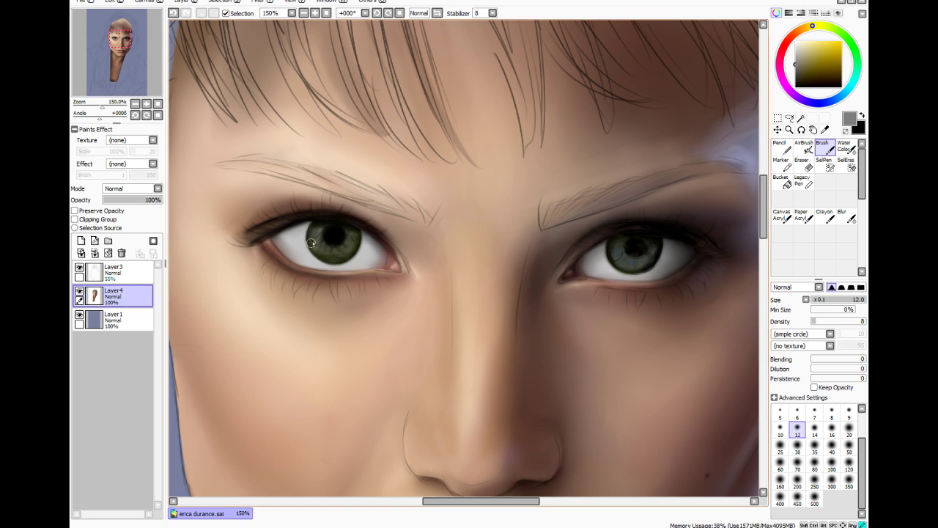
{"action": "left_click", "coordinate": [80, 267]}
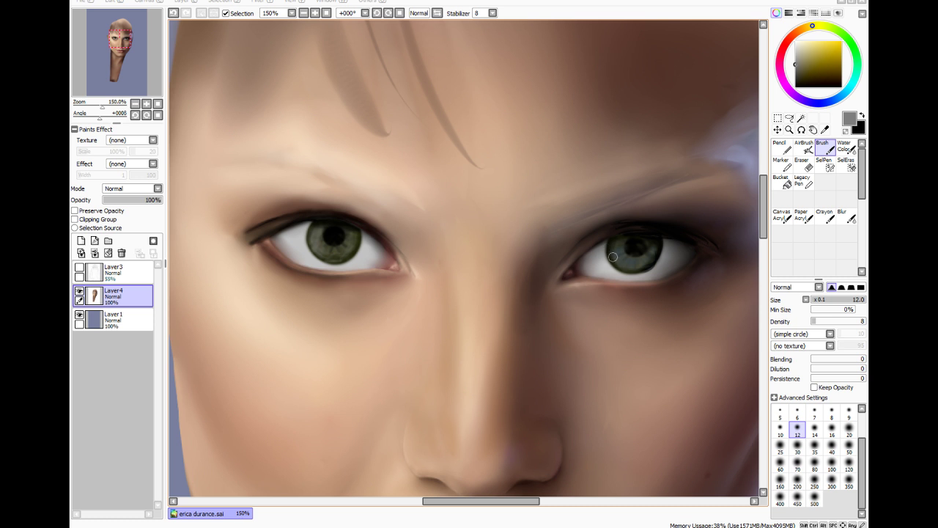
Deepen the iris detail in black with Brush at size 6.6 and density 8, and smooth it with Blur at size 6.1
{"action": "left_click_drag", "start_coordinate": [815, 61], "coordinate": [796, 88]}
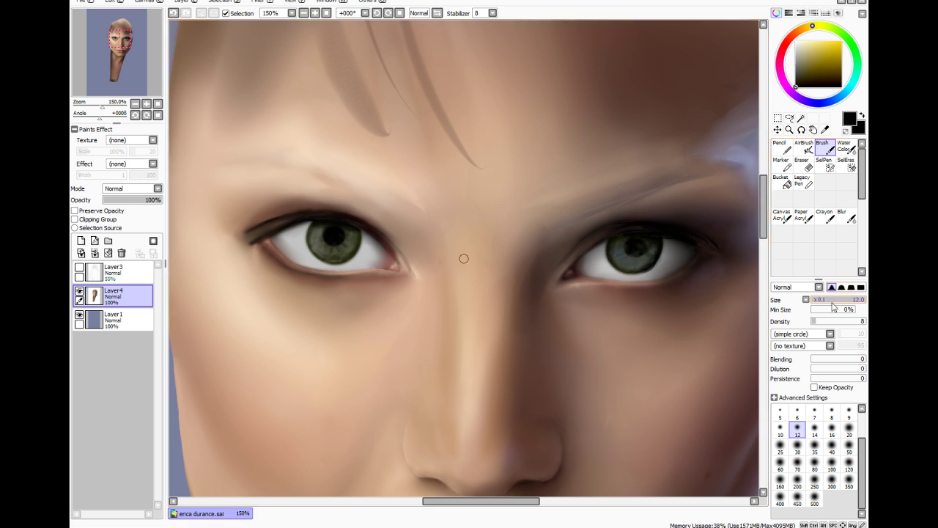
{"action": "left_click_drag", "start_coordinate": [833, 307], "coordinate": [845, 303]}
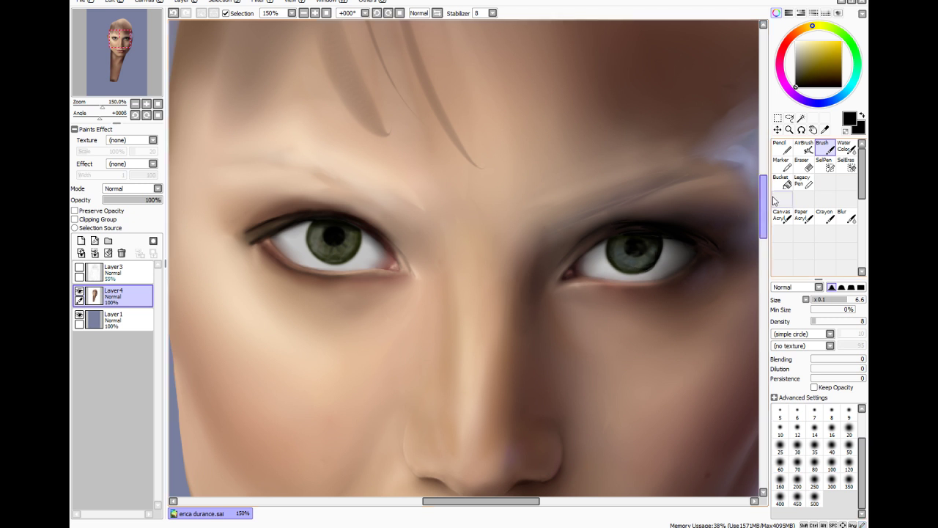
{"action": "left_click", "coordinate": [847, 216]}
{"action": "left_click_drag", "start_coordinate": [837, 300], "coordinate": [844, 302]}
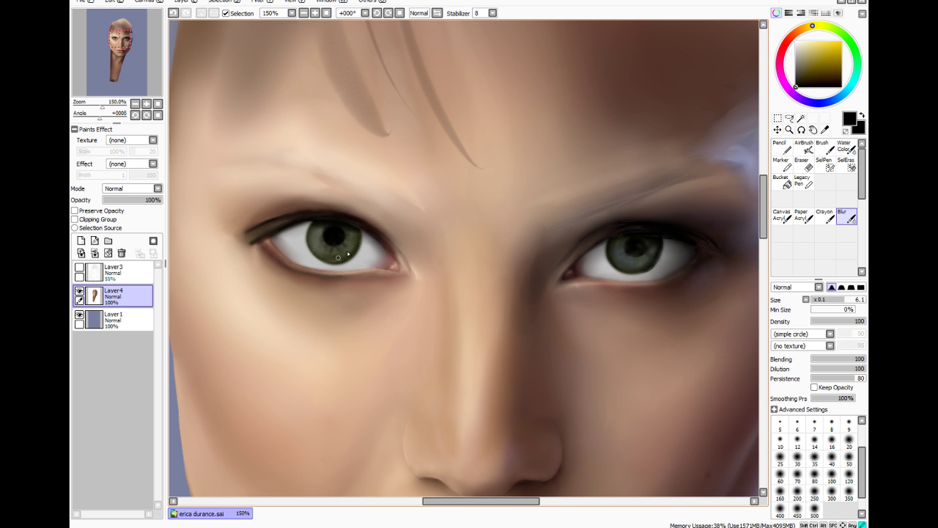
Clean up the shaded eye's iris edge with sampled eye-white grey using Brush at size 5.1 and density 47, and soften it with Blur at size 6.1
{"action": "left_click", "coordinate": [805, 153]}
{"action": "key", "text": "alt"}
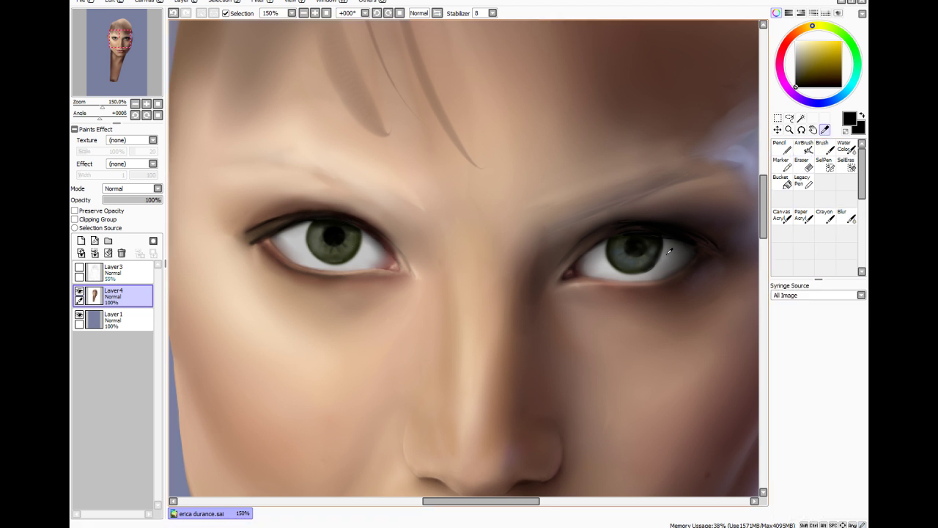
{"action": "left_click", "coordinate": [668, 253]}
{"action": "left_click", "coordinate": [825, 150]}
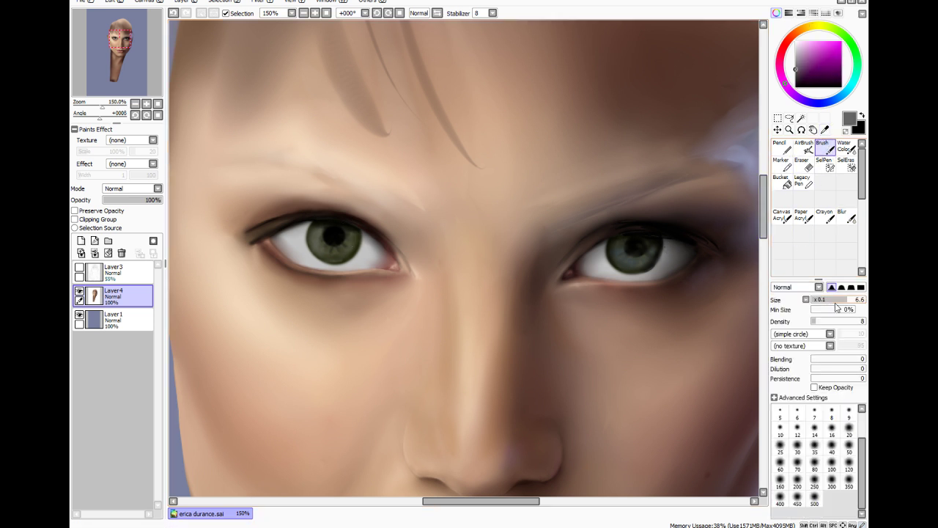
{"action": "left_click", "coordinate": [839, 300]}
{"action": "left_click", "coordinate": [837, 322]}
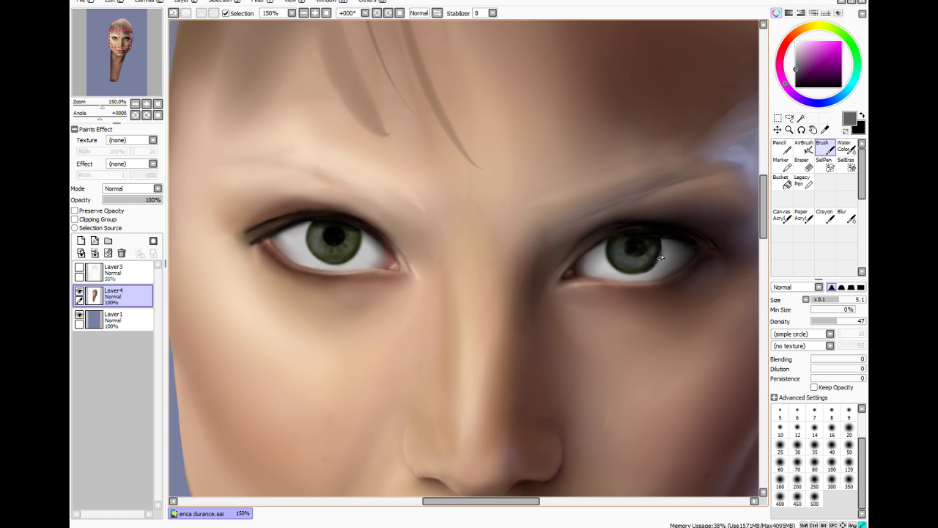
{"action": "left_click", "coordinate": [846, 217]}
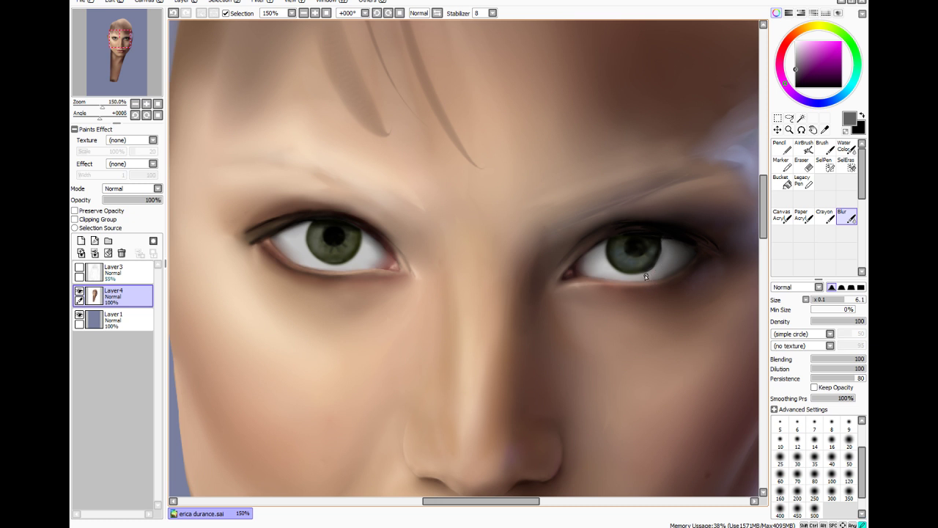
Sample lighter greys from the shaded eye's white, add fine touches with Brush at size 1.6 and density 47, and blur them at size 6.1
{"action": "key", "text": "c"}
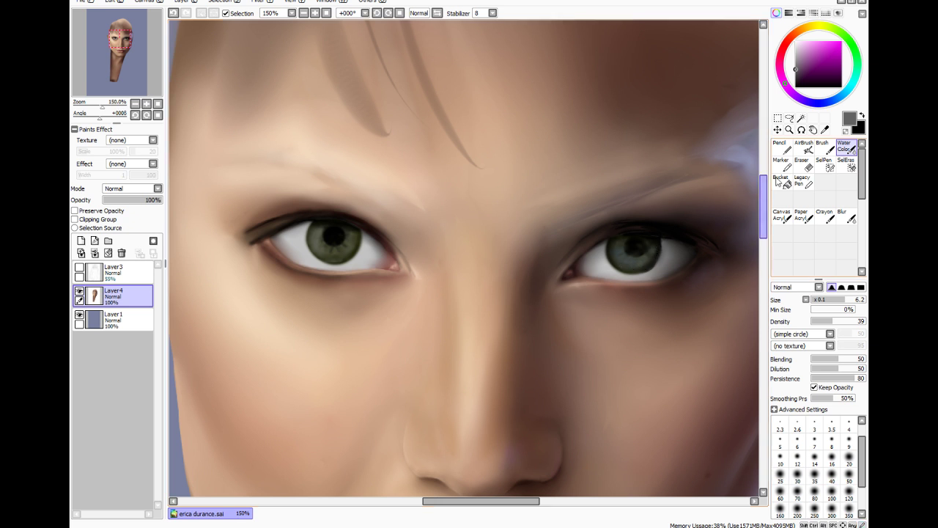
{"action": "left_click", "coordinate": [824, 130]}
{"action": "left_click", "coordinate": [660, 265]}
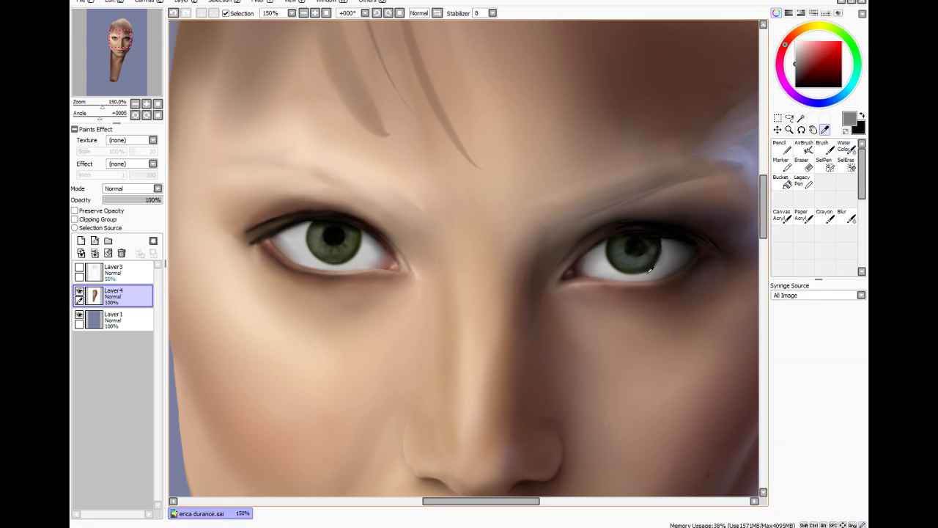
{"action": "left_click", "coordinate": [645, 274]}
{"action": "left_click", "coordinate": [833, 151]}
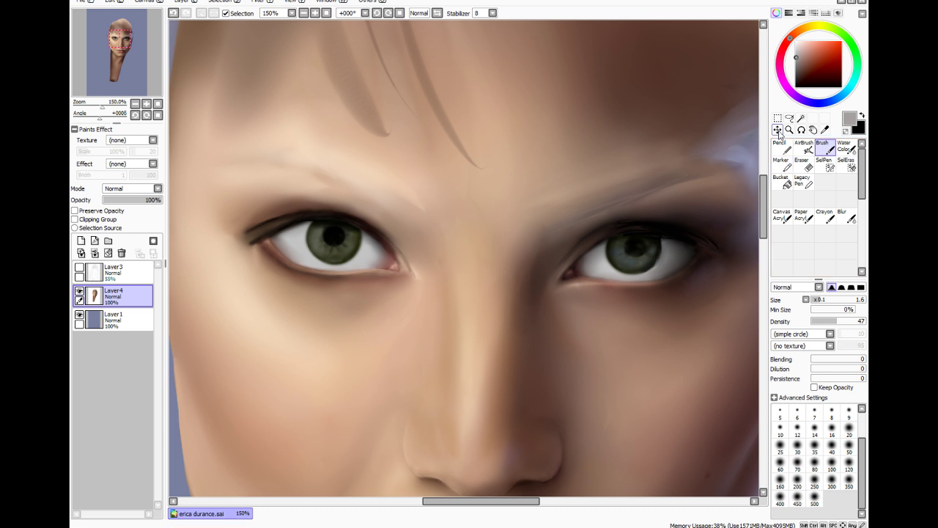
{"action": "left_click", "coordinate": [847, 216]}
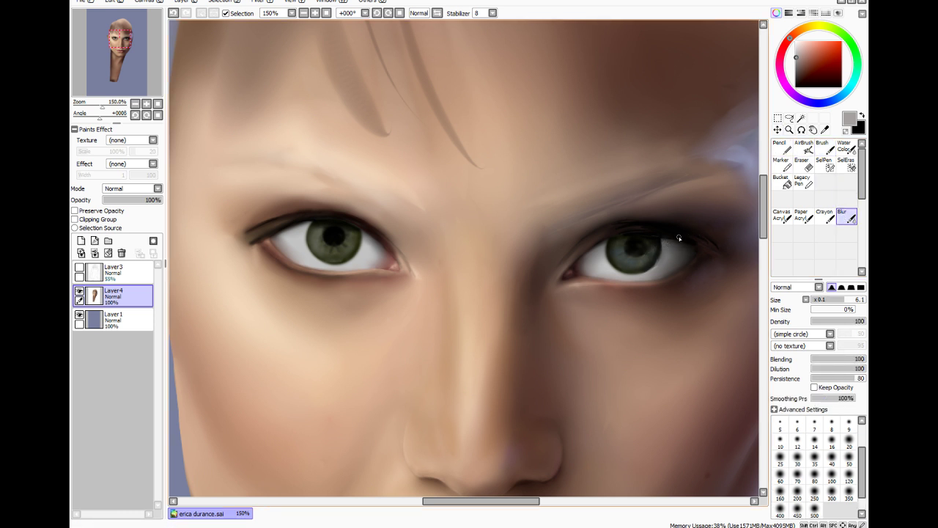
Paint white reflections on the shaded eye's iris with Brush at size 7.9 and density 12, and soften them with Blur at size 5.4
{"action": "left_click", "coordinate": [795, 42]}
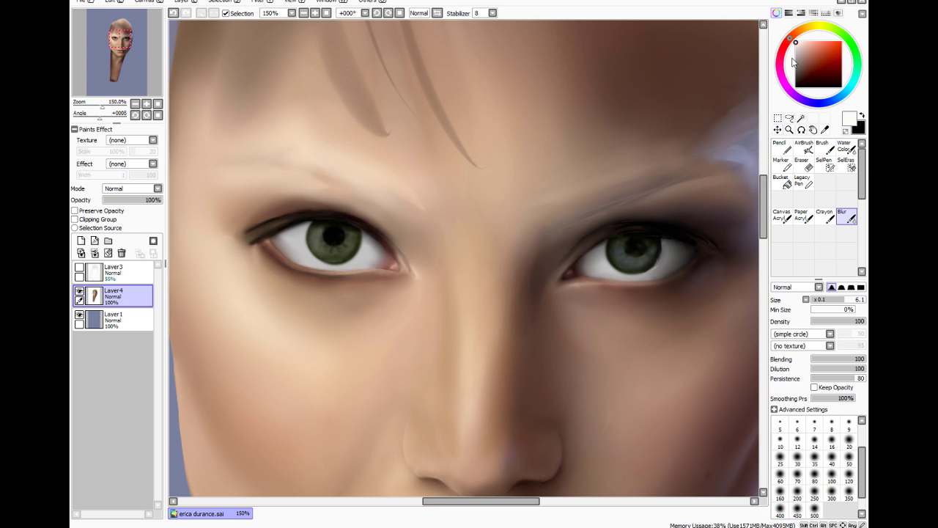
{"action": "left_click", "coordinate": [822, 147]}
{"action": "left_click", "coordinate": [820, 321]}
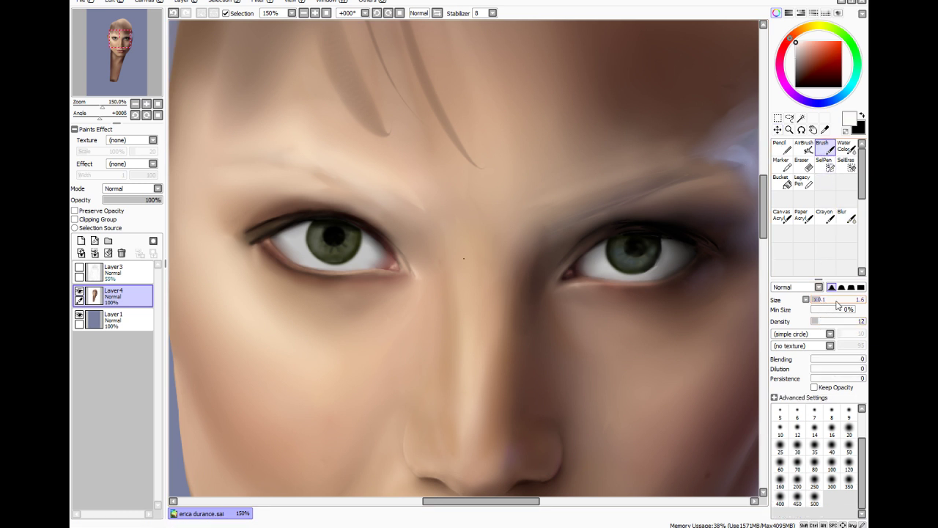
{"action": "left_click", "coordinate": [838, 303]}
{"action": "left_click_drag", "start_coordinate": [838, 303], "coordinate": [851, 301]}
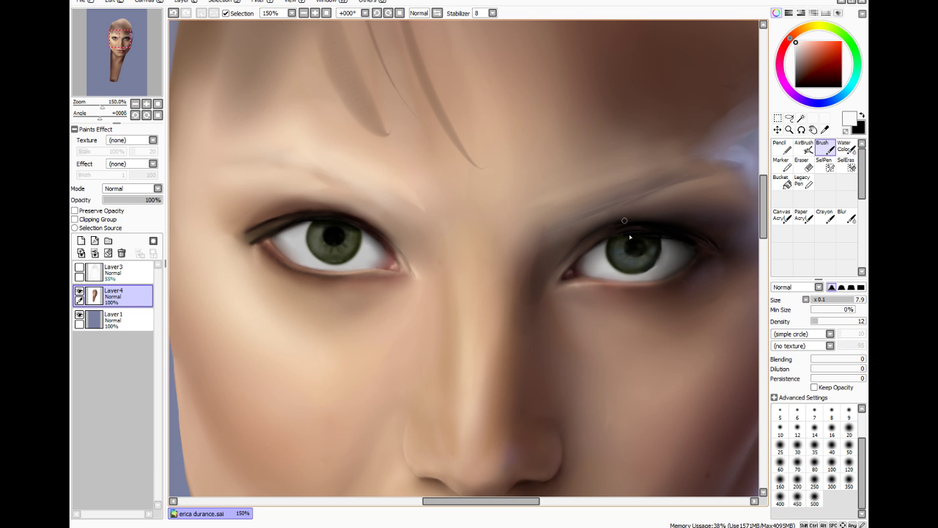
{"action": "left_click_drag", "start_coordinate": [625, 240], "coordinate": [620, 246]}
{"action": "left_click_drag", "start_coordinate": [627, 240], "coordinate": [618, 246]}
{"action": "left_click", "coordinate": [846, 216]}
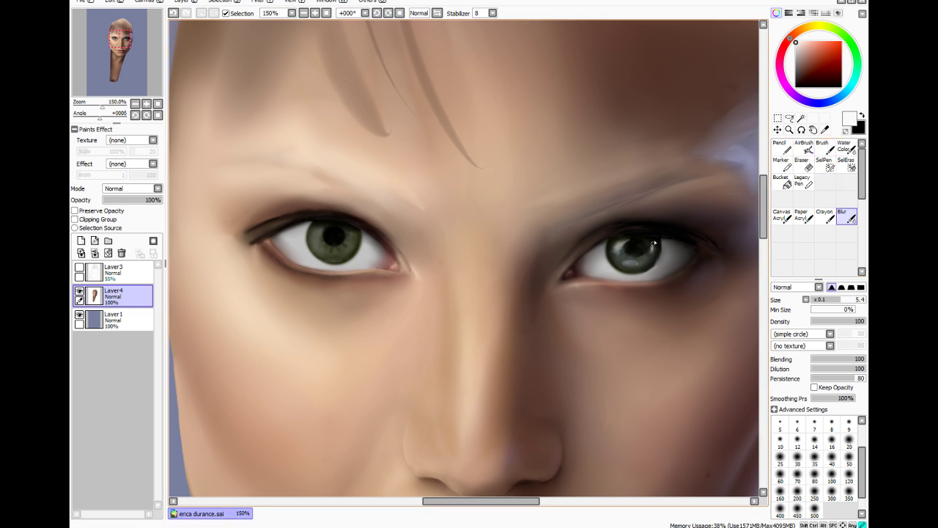
{"action": "left_click", "coordinate": [844, 148]}
{"action": "left_click", "coordinate": [824, 149]}
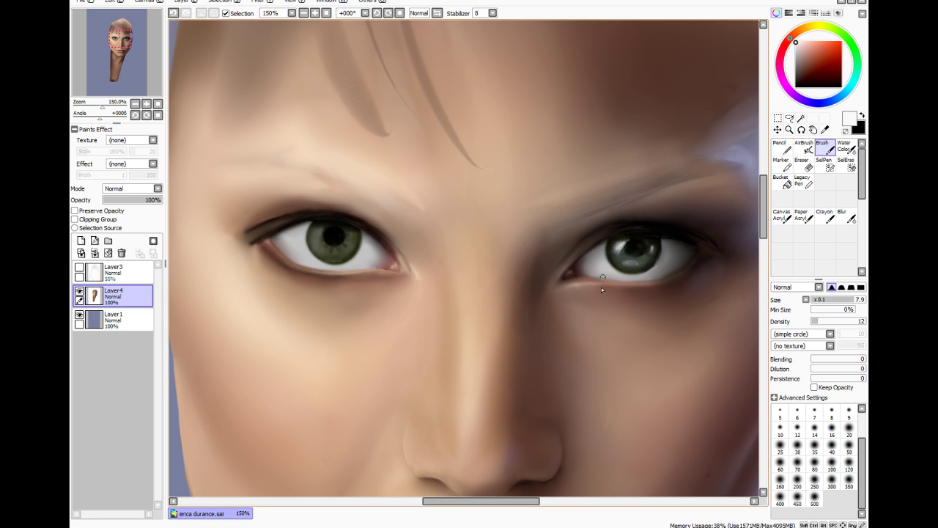
Paint matching white reflections on the lit eye's iris with Brush at size 7.9 and density 12, and soften them with Blur at size 5.4
{"action": "left_click_drag", "start_coordinate": [513, 503], "coordinate": [497, 503]}
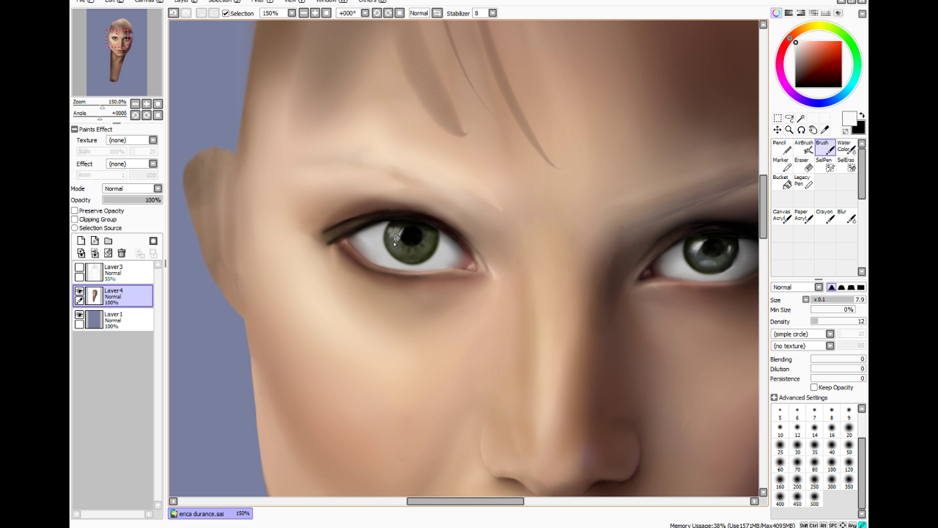
{"action": "left_click_drag", "start_coordinate": [391, 230], "coordinate": [407, 227]}
{"action": "left_click_drag", "start_coordinate": [409, 252], "coordinate": [422, 250]}
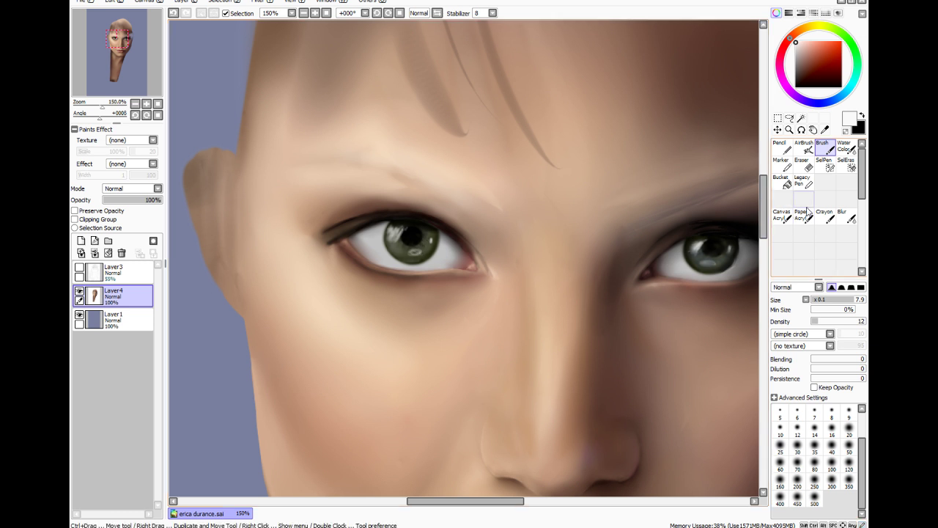
{"action": "left_click", "coordinate": [847, 214]}
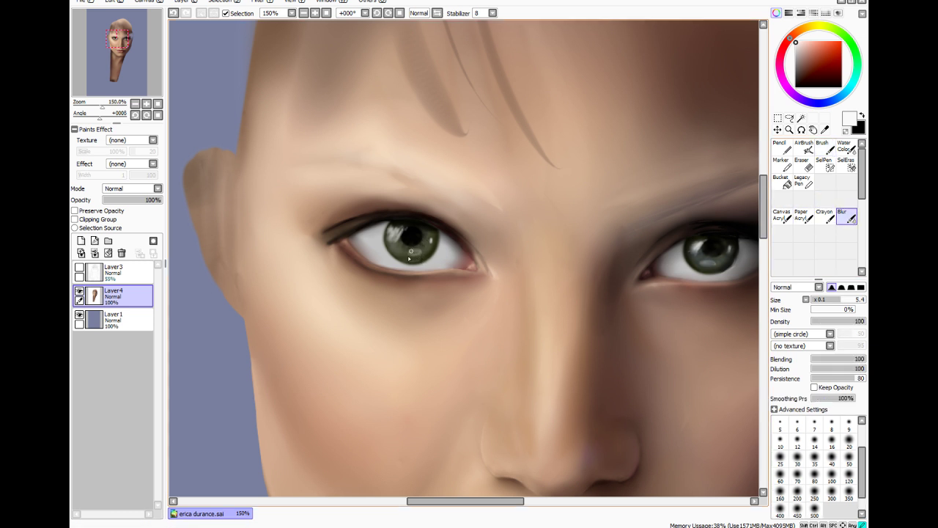
Strengthen the white reflection along the upper edge of the lit eye's iris and blend its streaks with Blur at size 5.4
{"action": "left_click", "coordinate": [823, 149]}
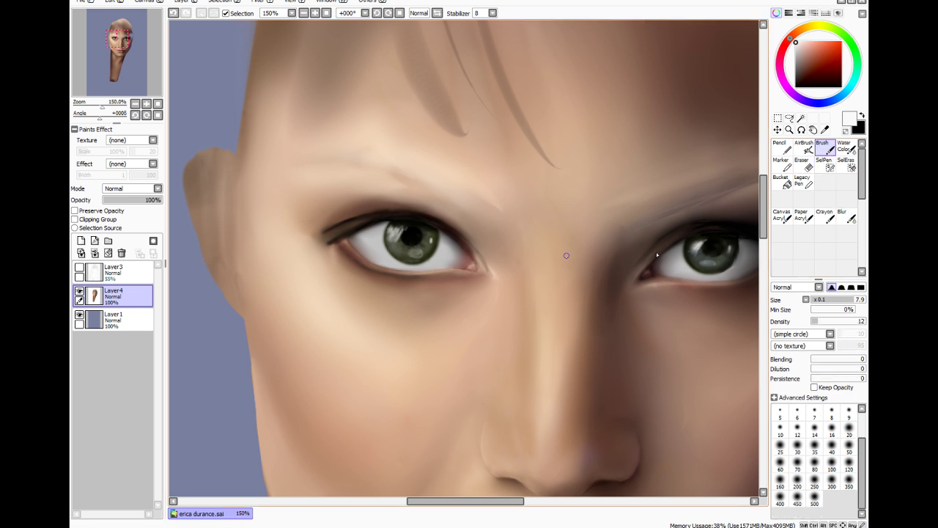
{"action": "left_click", "coordinate": [846, 215]}
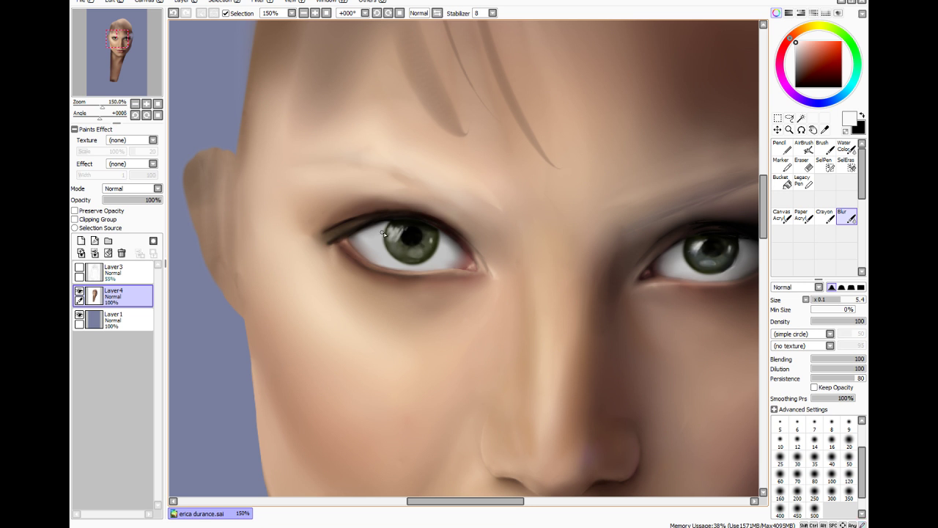
{"action": "mouse_move", "coordinate": [398, 228]}
{"action": "left_mouse_down"}
{"action": "mouse_move", "coordinate": [398, 239]}
{"action": "mouse_move", "coordinate": [405, 231]}
{"action": "left_mouse_up"}
{"action": "left_click", "coordinate": [824, 148]}
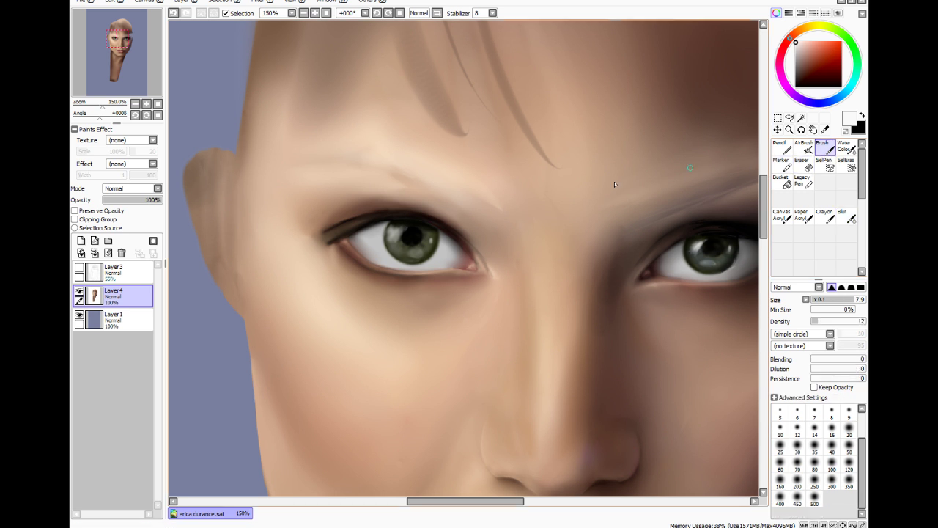
Touch up the lit eye's iris reflection in white and black with Brush at size 7.9 and density 12, and save the painting
{"action": "mouse_move", "coordinate": [404, 231]}
{"action": "left_mouse_down"}
{"action": "mouse_move", "coordinate": [394, 233]}
{"action": "mouse_move", "coordinate": [403, 228]}
{"action": "left_mouse_up"}
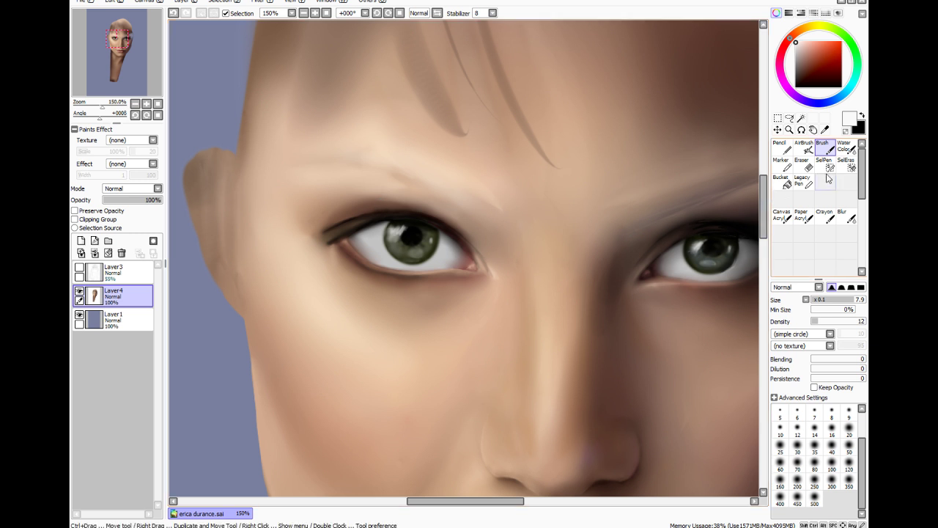
{"action": "left_click_drag", "start_coordinate": [829, 70], "coordinate": [806, 112]}
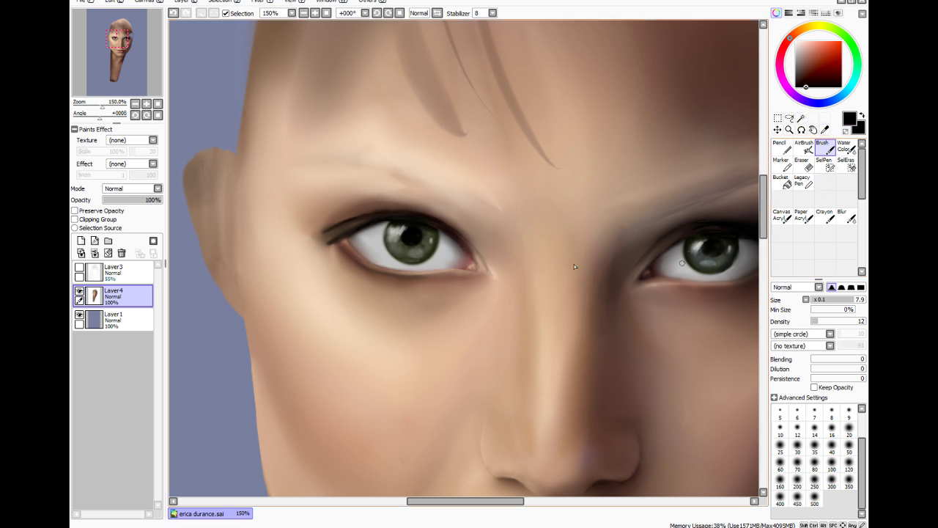
{"action": "left_click_drag", "start_coordinate": [383, 233], "coordinate": [387, 225]}
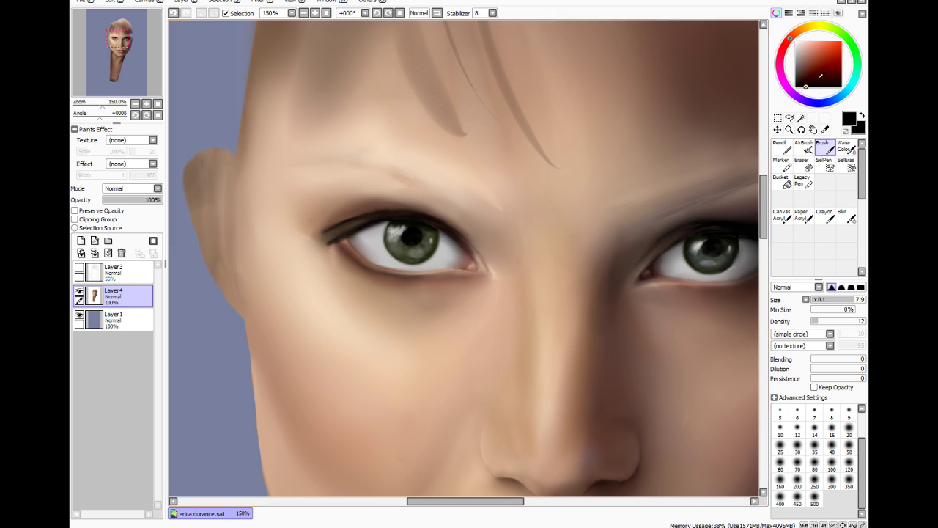
{"action": "left_click", "coordinate": [796, 41]}
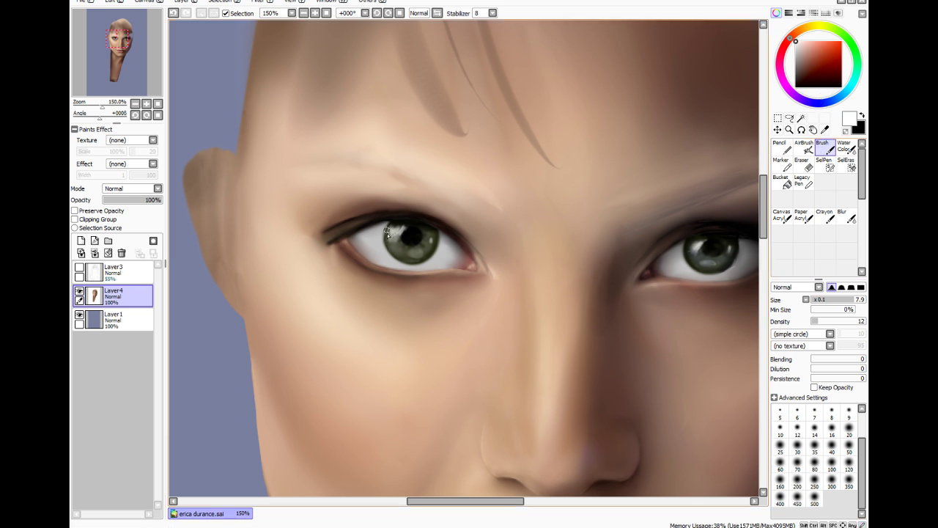
{"action": "left_click_drag", "start_coordinate": [398, 231], "coordinate": [398, 230]}
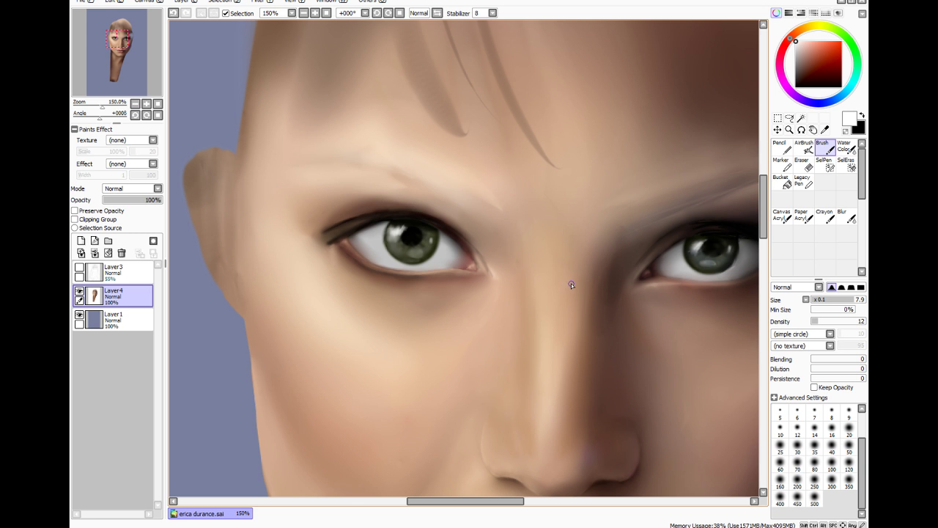
{"action": "key", "text": "ctrl"}
{"action": "key", "text": "ctrl+s"}
Show the sketch layer Layer3 over the portrait and add a new layer directly above Layer4
{"action": "scroll", "coordinate": [489, 245], "scroll_direction": "down", "scroll_amount": 3}
{"action": "scroll", "coordinate": [257, 448], "scroll_direction": "down", "scroll_amount": 2}
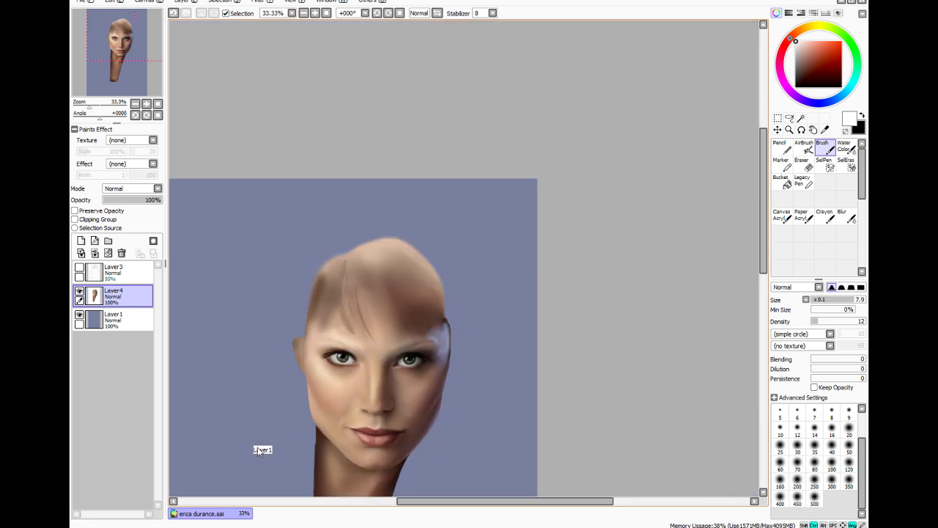
{"action": "scroll", "coordinate": [262, 440], "scroll_direction": "up", "scroll_amount": 2}
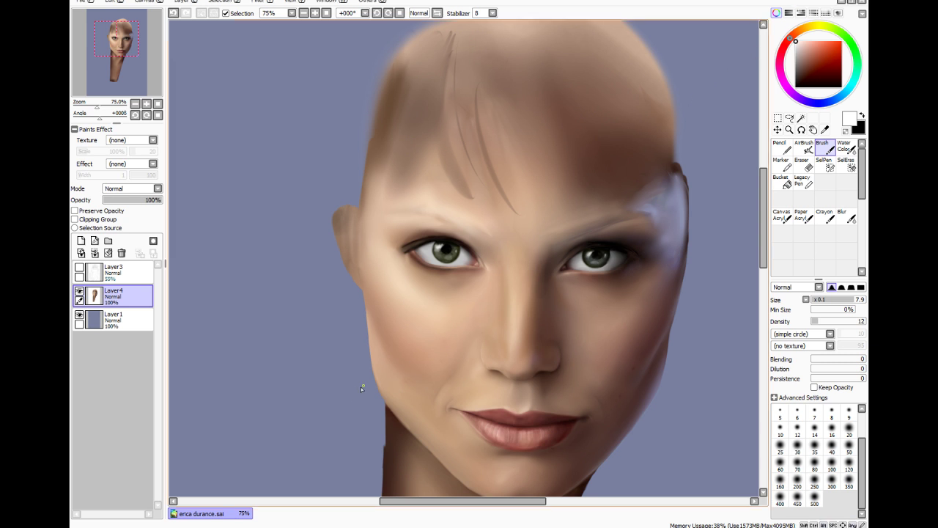
{"action": "scroll", "coordinate": [364, 390], "scroll_direction": "up", "scroll_amount": 3}
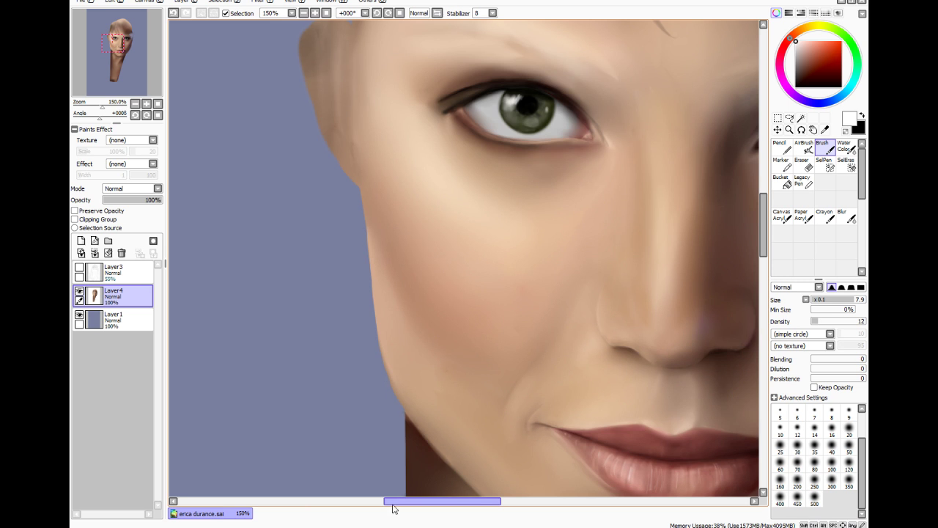
{"action": "left_click_drag", "start_coordinate": [394, 501], "coordinate": [435, 501]}
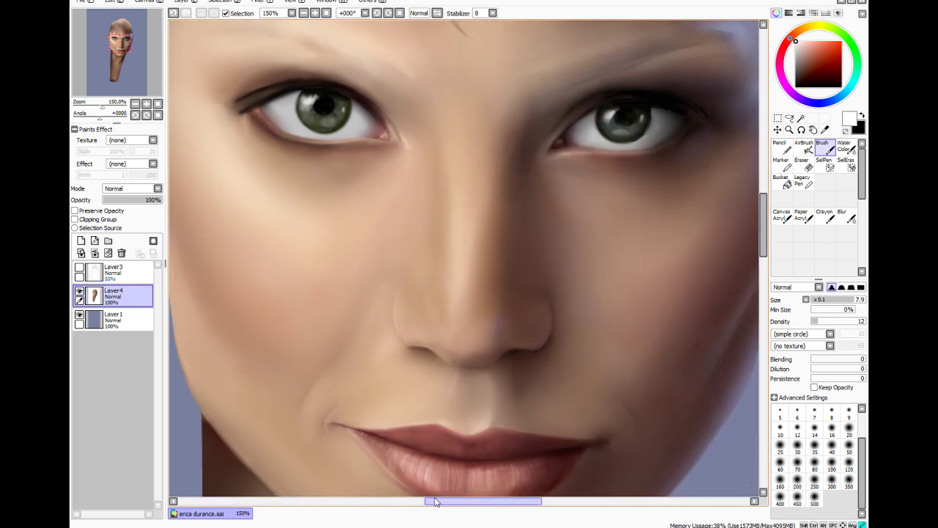
{"action": "left_click", "coordinate": [79, 269]}
{"action": "left_click", "coordinate": [79, 268]}
{"action": "left_click", "coordinate": [79, 268]}
{"action": "left_click", "coordinate": [79, 268]}
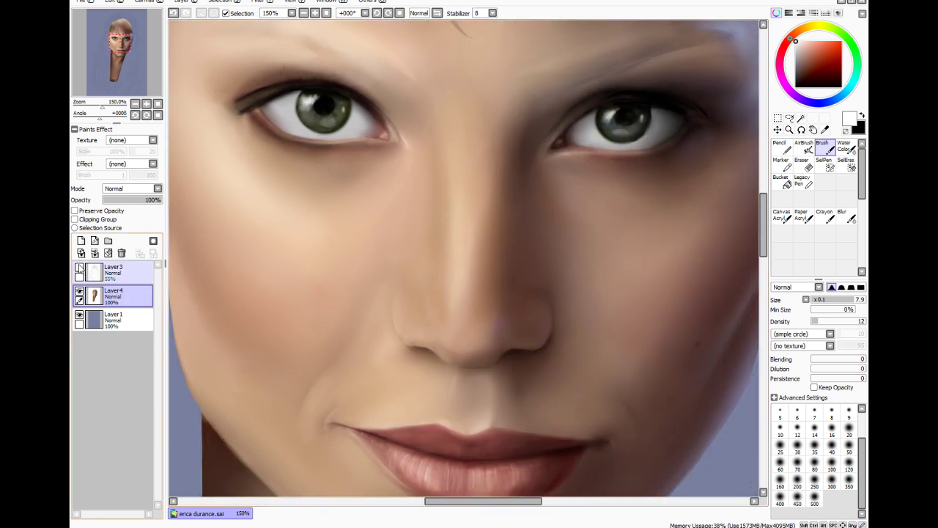
{"action": "left_click", "coordinate": [80, 268]}
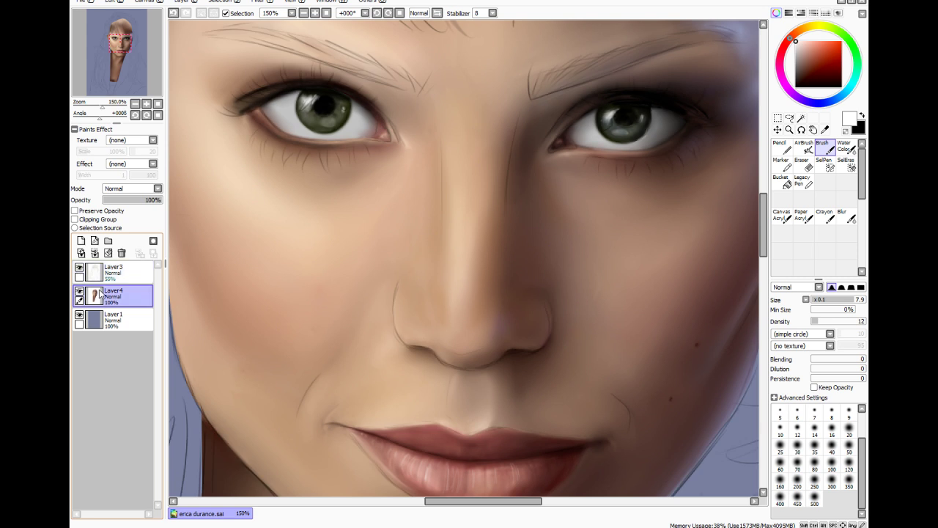
{"action": "left_click", "coordinate": [81, 241]}
Paint the lit eye's lower lashes in black over the sketch lines with Brush at size 1.0 and density 63
{"action": "left_click", "coordinate": [796, 88]}
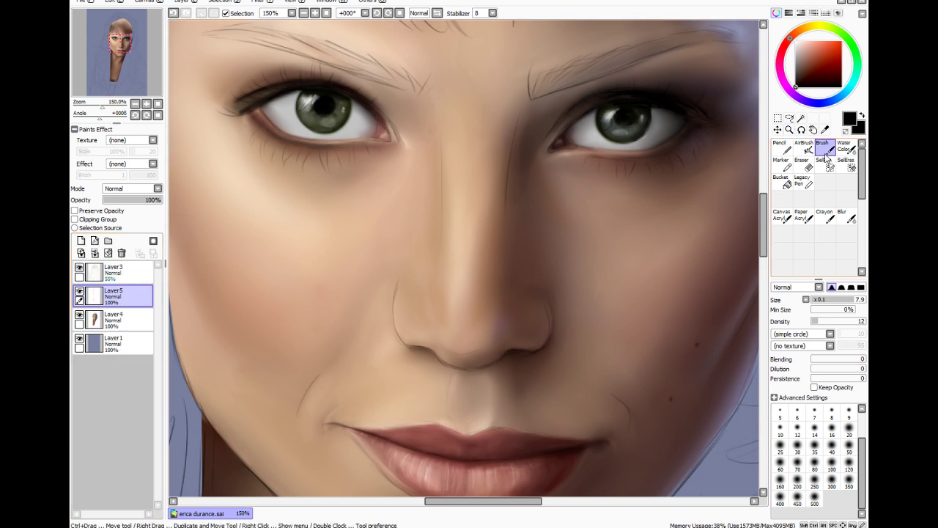
{"action": "left_click", "coordinate": [829, 299]}
{"action": "scroll", "coordinate": [400, 238], "scroll_direction": "up", "scroll_amount": 1}
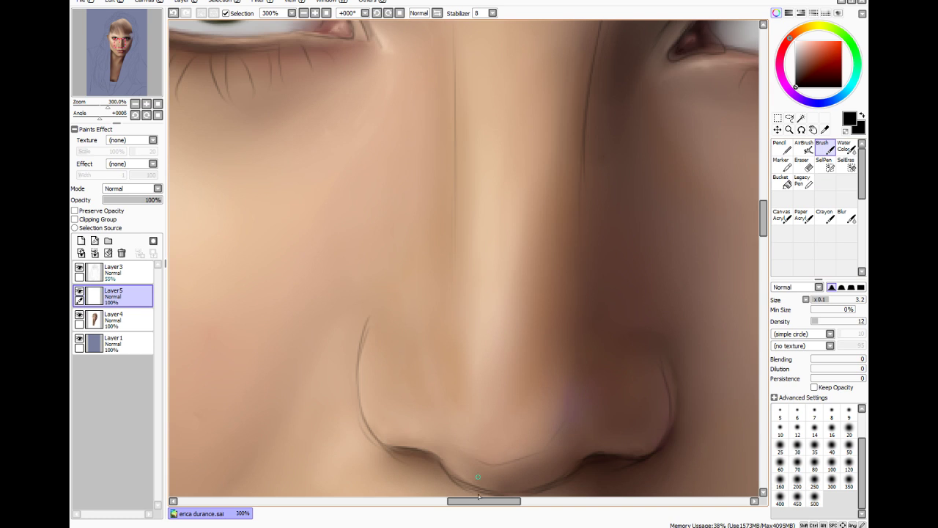
{"action": "left_click_drag", "start_coordinate": [481, 503], "coordinate": [452, 503]}
{"action": "left_click_drag", "start_coordinate": [764, 226], "coordinate": [764, 215]}
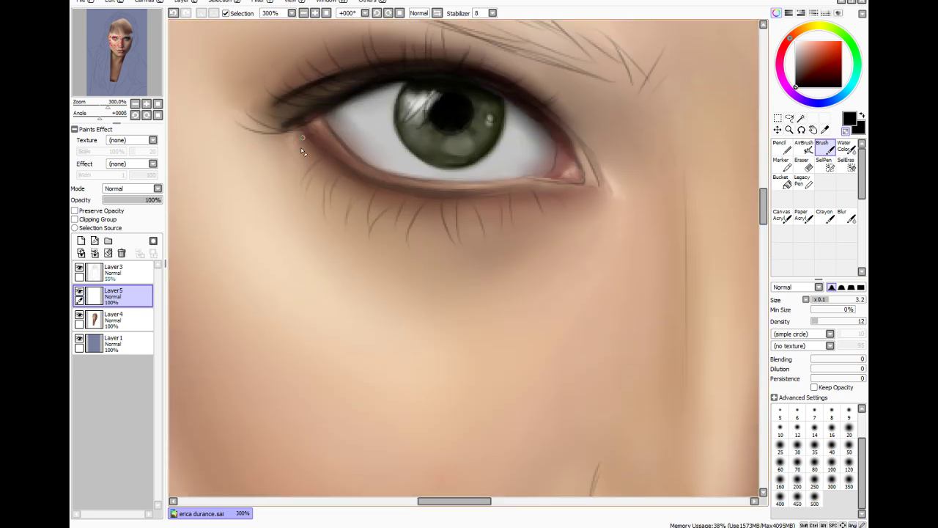
{"action": "left_click_drag", "start_coordinate": [835, 321], "coordinate": [867, 321]}
{"action": "left_click", "coordinate": [836, 321]}
{"action": "left_click", "coordinate": [846, 321]}
{"action": "left_click_drag", "start_coordinate": [304, 187], "coordinate": [318, 150]}
{"action": "key", "text": "ctrl+z"}
{"action": "key", "text": "bracketleft"}
{"action": "key", "text": "bracketleft"}
{"action": "key", "text": "bracketleft"}
{"action": "key", "text": "bracketleft"}
{"action": "key", "text": "bracketleft"}
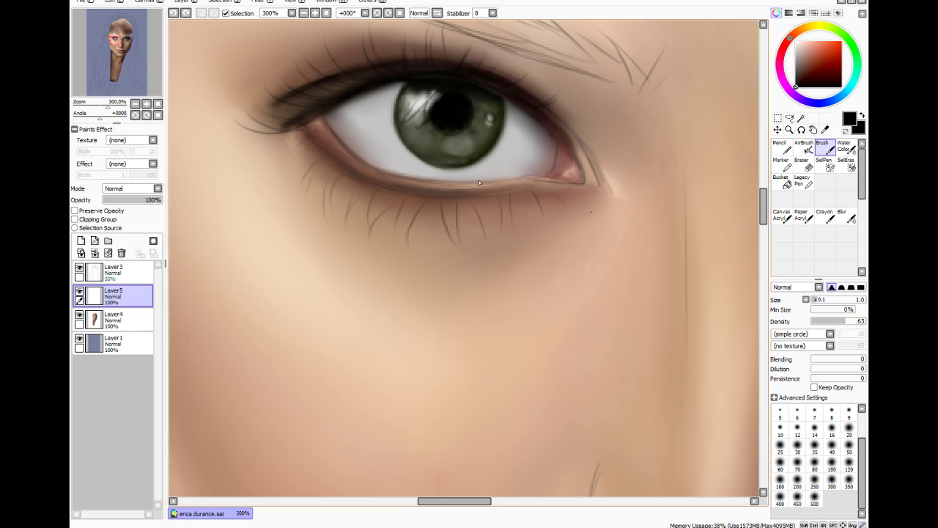
{"action": "left_click_drag", "start_coordinate": [328, 160], "coordinate": [332, 159]}
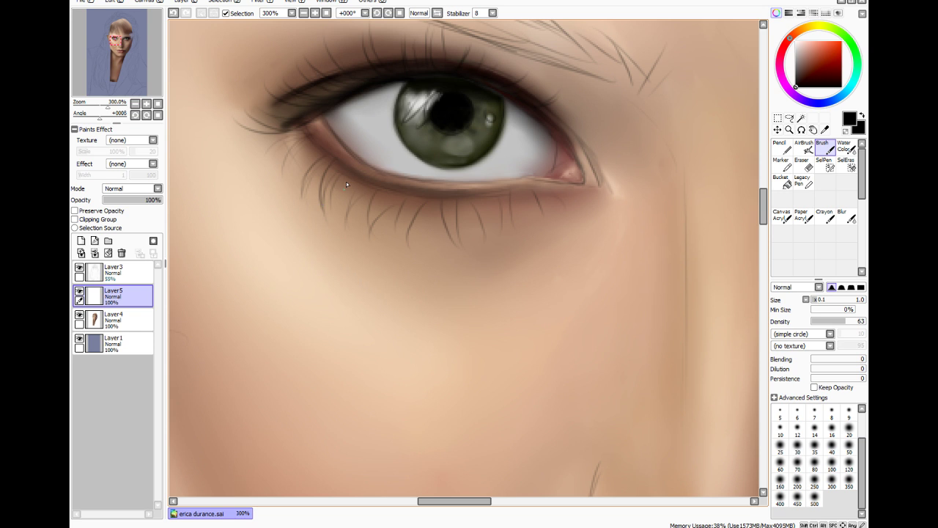
{"action": "left_click_drag", "start_coordinate": [361, 190], "coordinate": [346, 220]}
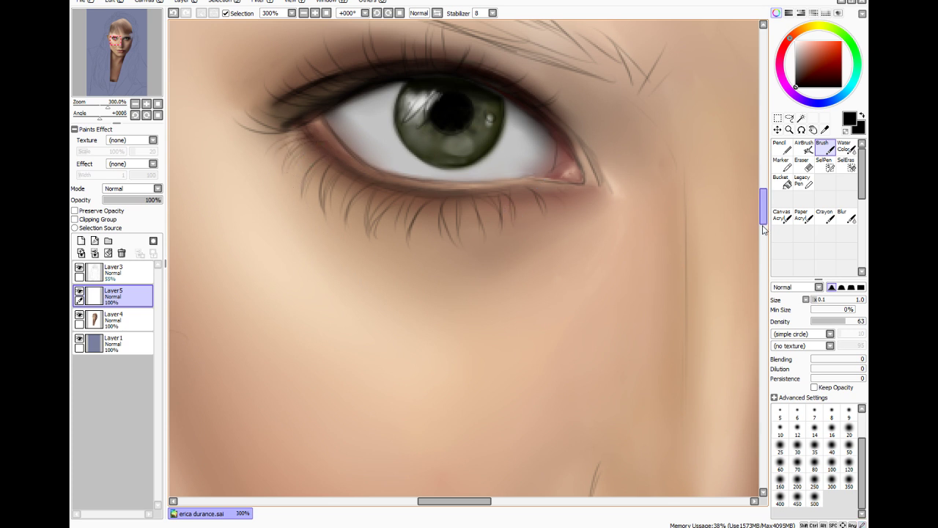
Paint the lit eye's upper lashes and outer-corner lashes in black over the sketch, checking them with Layer3 hidden
{"action": "scroll", "coordinate": [440, 176], "scroll_direction": "up", "scroll_amount": 3}
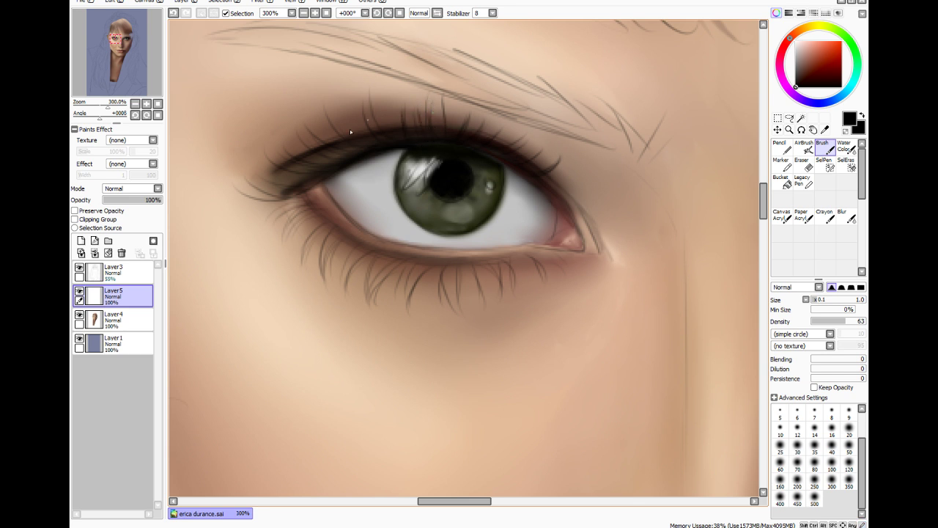
{"action": "left_click_drag", "start_coordinate": [329, 135], "coordinate": [346, 109]}
{"action": "left_click_drag", "start_coordinate": [328, 174], "coordinate": [245, 172]}
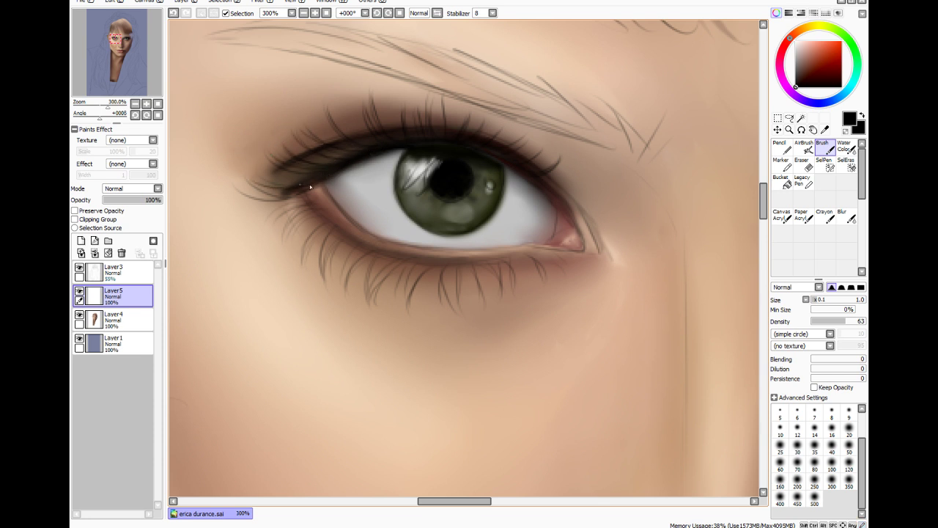
{"action": "left_click_drag", "start_coordinate": [312, 188], "coordinate": [233, 178]}
{"action": "mouse_move", "coordinate": [349, 177]}
{"action": "left_mouse_down"}
{"action": "mouse_move", "coordinate": [362, 153]}
{"action": "mouse_move", "coordinate": [323, 172]}
{"action": "mouse_move", "coordinate": [390, 158]}
{"action": "left_mouse_up"}
{"action": "key", "text": "ctrl+z"}
{"action": "key", "text": "ctrl+z"}
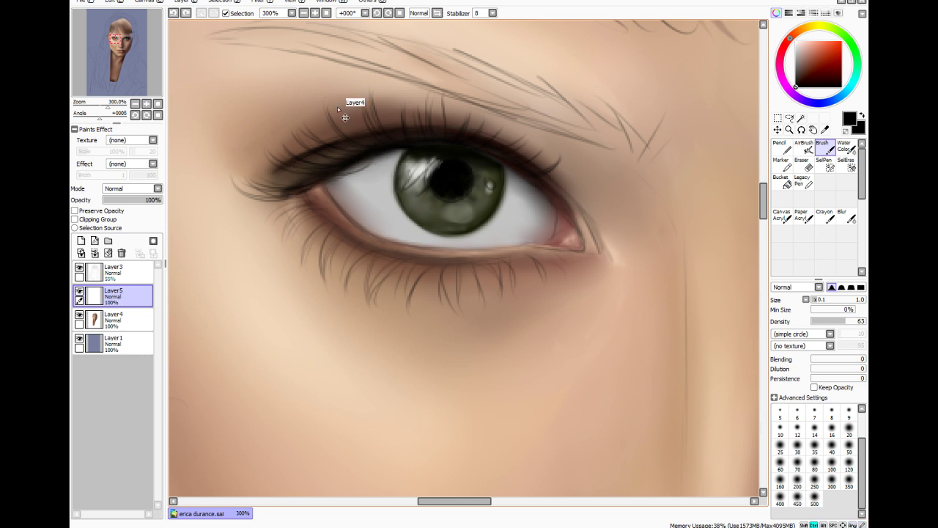
{"action": "mouse_move", "coordinate": [318, 173]}
{"action": "left_mouse_down"}
{"action": "mouse_move", "coordinate": [367, 161]}
{"action": "mouse_move", "coordinate": [389, 142]}
{"action": "mouse_move", "coordinate": [393, 153]}
{"action": "left_mouse_up"}
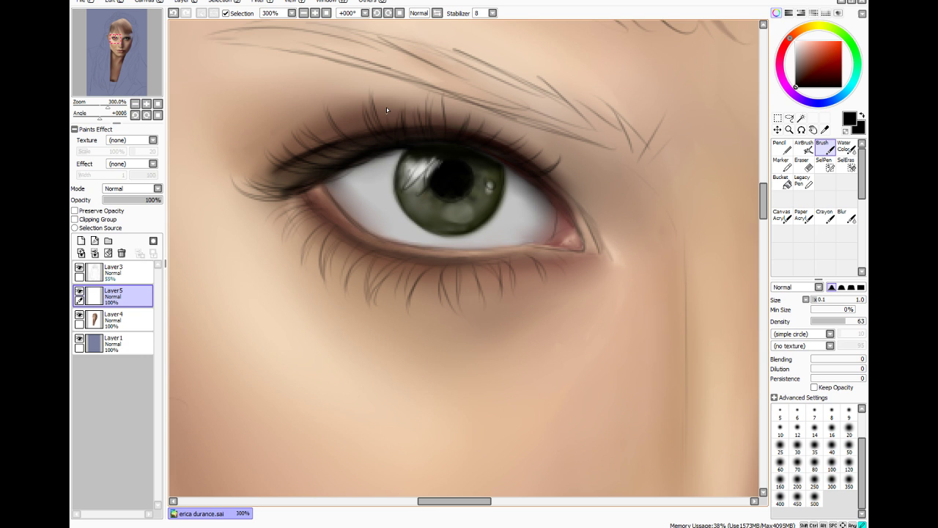
{"action": "left_click", "coordinate": [80, 267]}
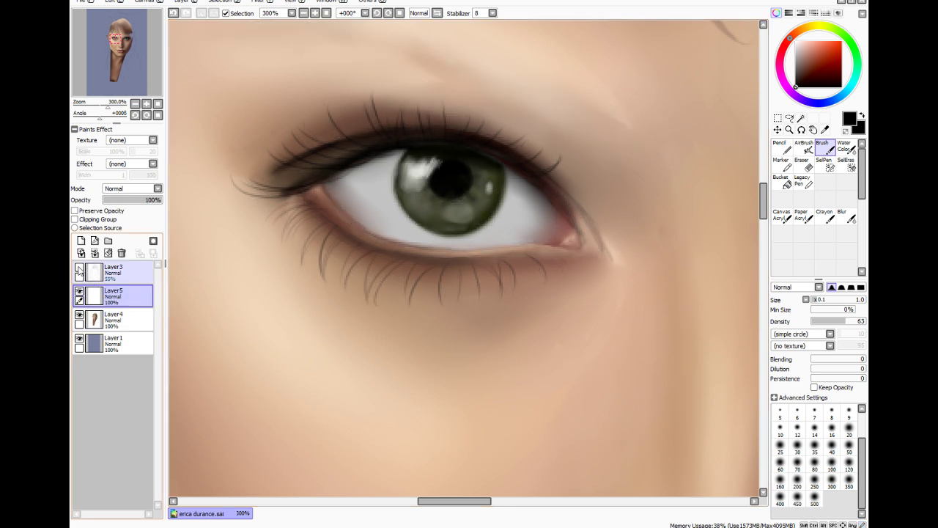
{"action": "left_click", "coordinate": [79, 269]}
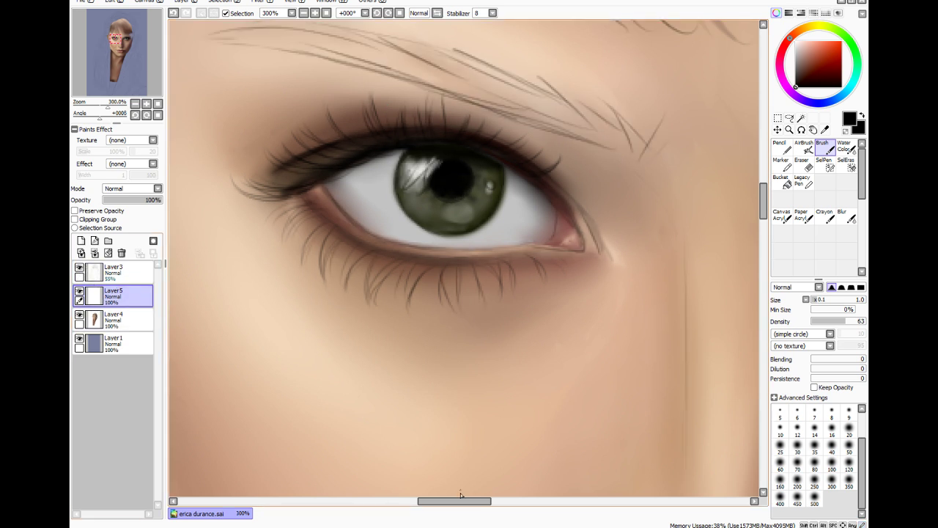
Paint the shaded eye's upper and lower lashes in black with Brush at size 1.0 and density 63, and hide Layer3
{"action": "left_click_drag", "start_coordinate": [461, 496], "coordinate": [539, 497]}
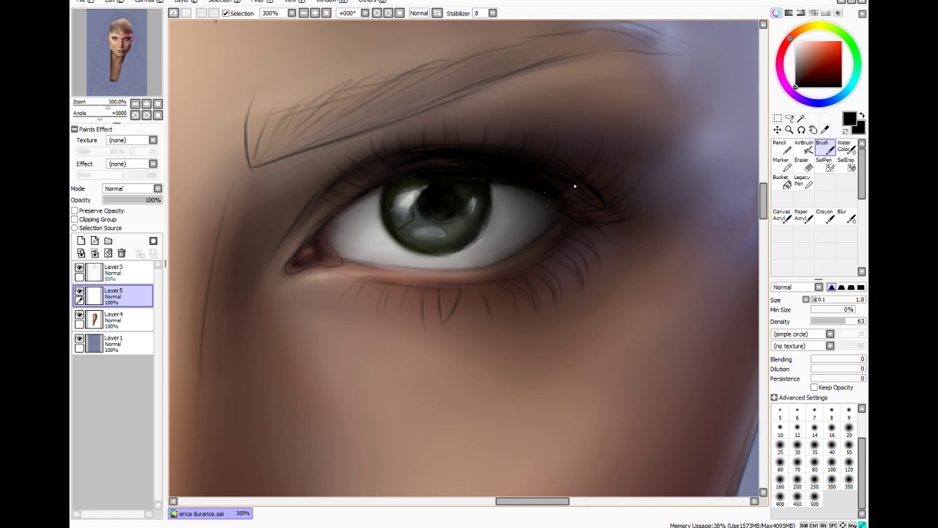
{"action": "left_click", "coordinate": [80, 270]}
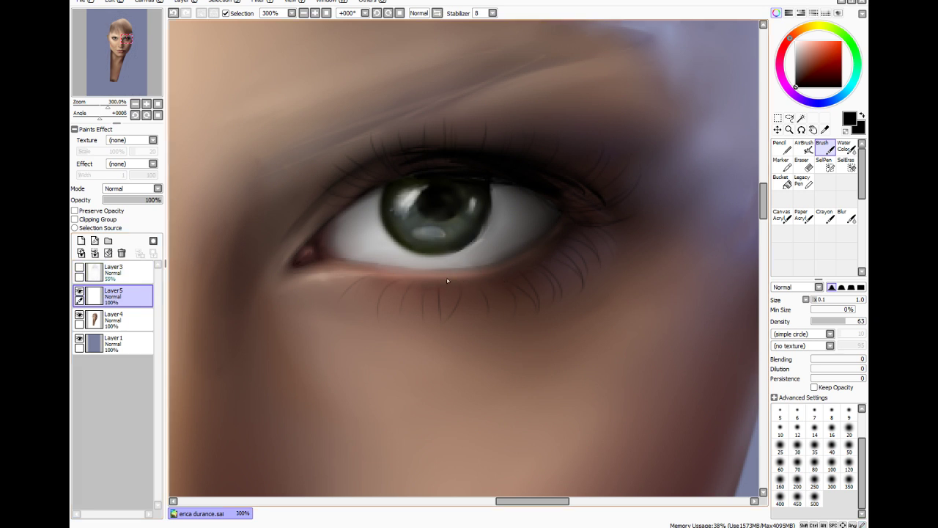
Darken the shaded eye's lower lash line with Brush at size 6.0 and density 9, and strengthen its outer lashes at density 41
{"action": "left_click", "coordinate": [816, 321]}
{"action": "left_click_drag", "start_coordinate": [823, 299], "coordinate": [843, 302]}
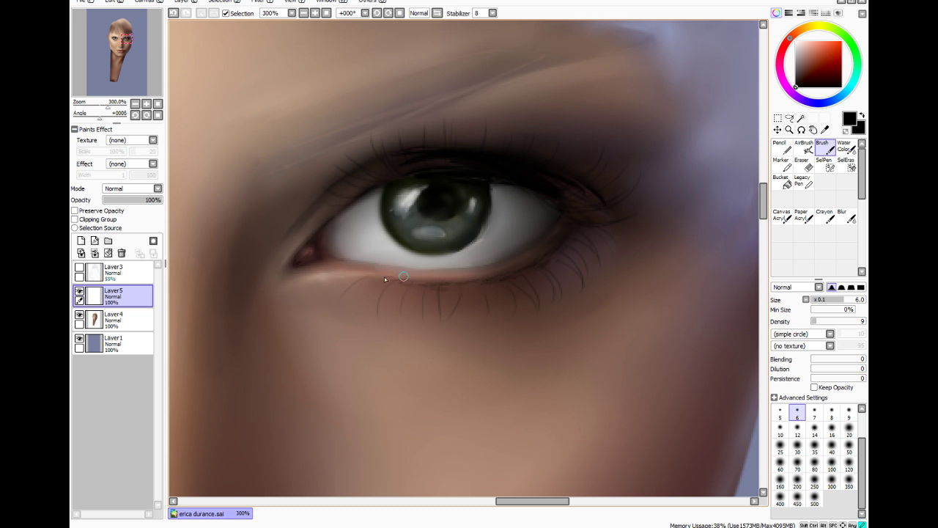
{"action": "left_click_drag", "start_coordinate": [403, 276], "coordinate": [388, 277]}
{"action": "left_click", "coordinate": [812, 322]}
{"action": "left_click", "coordinate": [818, 323]}
{"action": "key", "text": "ctrl+z"}
{"action": "left_click_drag", "start_coordinate": [817, 322], "coordinate": [814, 322]}
{"action": "left_click_drag", "start_coordinate": [429, 283], "coordinate": [417, 293]}
{"action": "left_click", "coordinate": [820, 323]}
{"action": "left_click_drag", "start_coordinate": [821, 326], "coordinate": [835, 324]}
Shade softly around the shaded eye's upper lid and outer corner in black with Brush at size 30 and density 4
{"action": "left_click", "coordinate": [798, 445]}
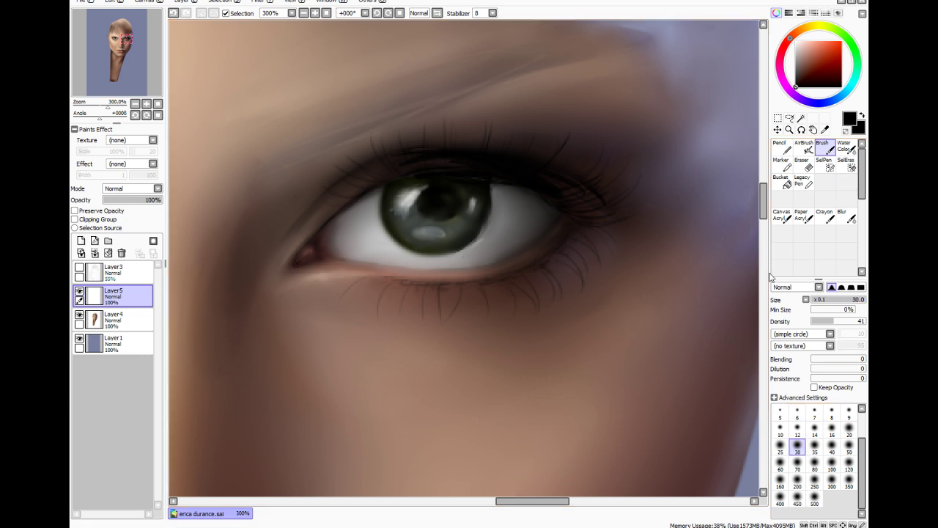
{"action": "left_click", "coordinate": [818, 321]}
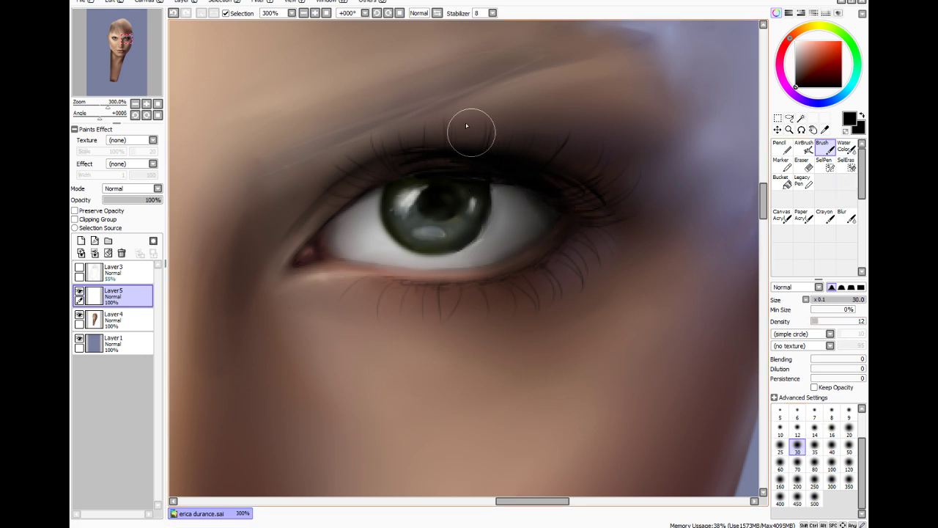
{"action": "left_click", "coordinate": [817, 325]}
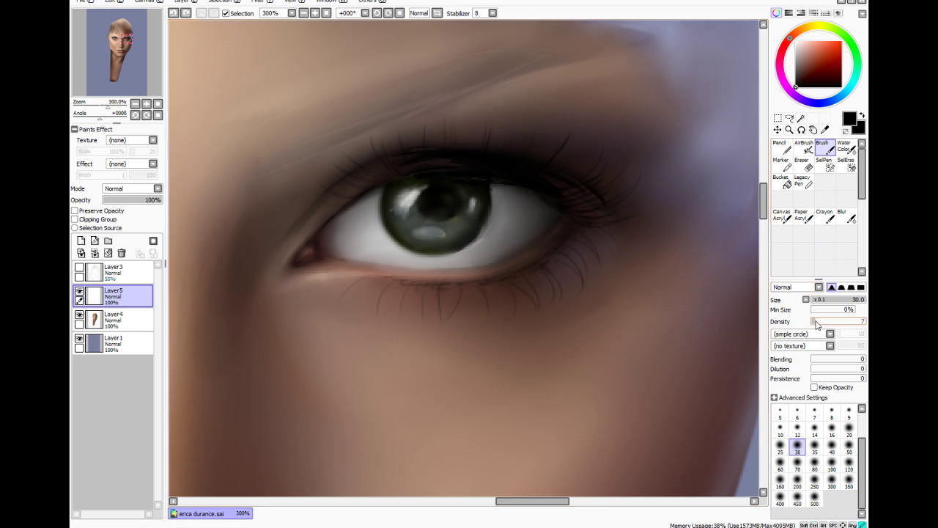
{"action": "left_click", "coordinate": [814, 322]}
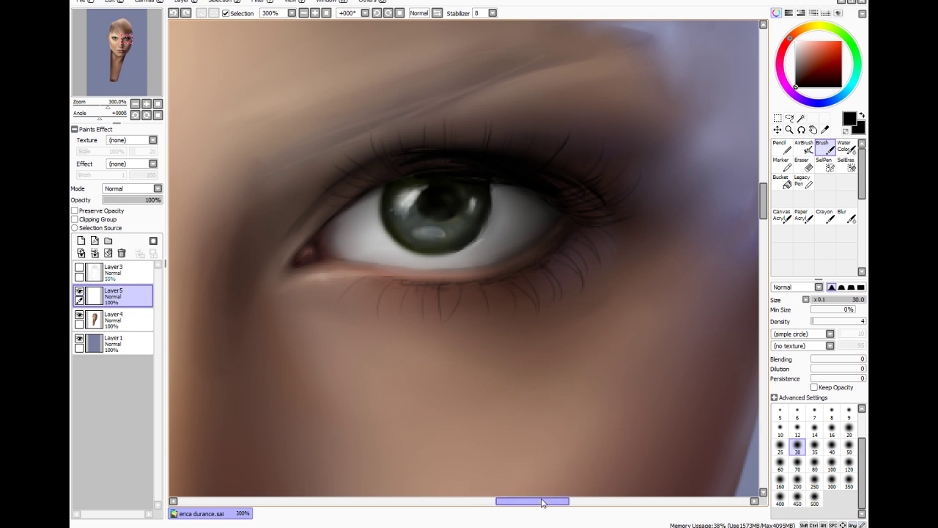
Darken the lit eye's lower lash line with Brush at size 5.1 and density 16, and soften it at size 7.5 and density 7
{"action": "left_click_drag", "start_coordinate": [542, 503], "coordinate": [466, 502]}
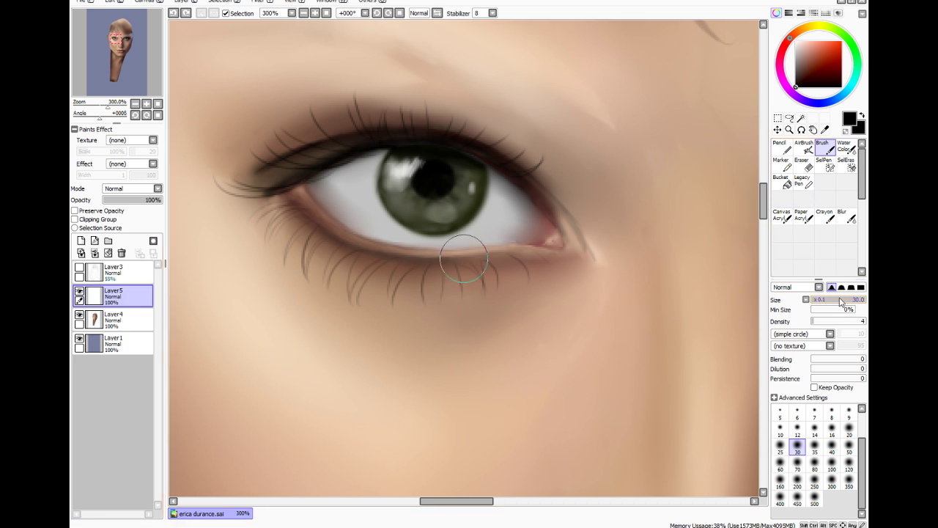
{"action": "left_click_drag", "start_coordinate": [840, 302], "coordinate": [835, 302]}
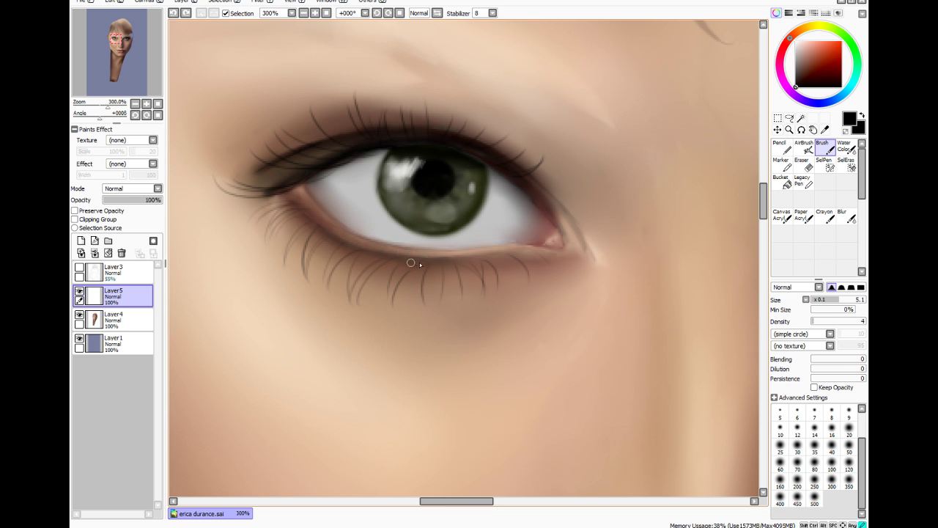
{"action": "left_click_drag", "start_coordinate": [411, 262], "coordinate": [432, 261]}
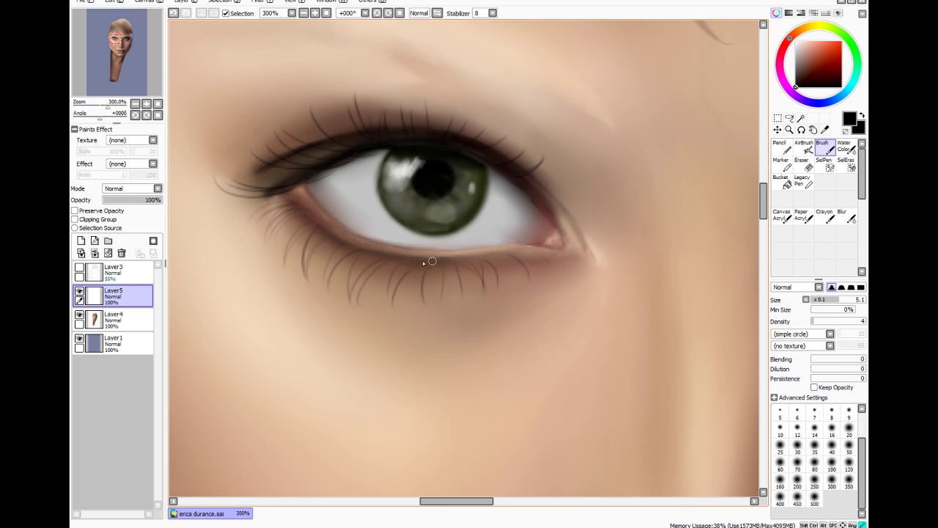
{"action": "left_click", "coordinate": [820, 321]}
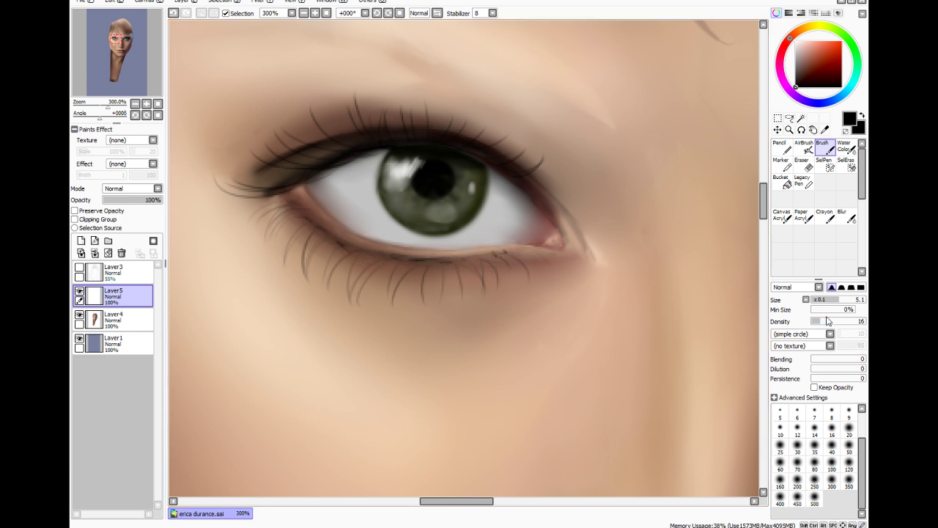
{"action": "left_click_drag", "start_coordinate": [827, 323], "coordinate": [817, 325]}
{"action": "left_click", "coordinate": [852, 300]}
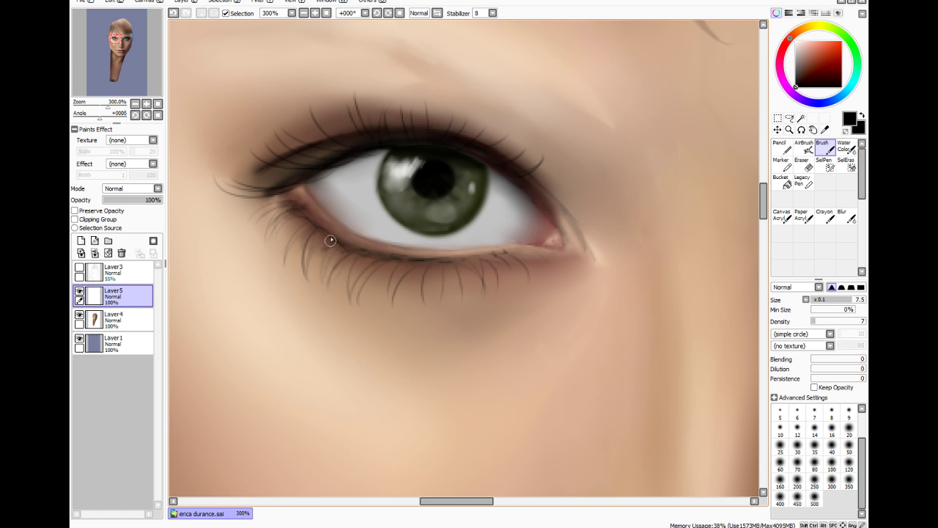
Undo the last stroke and shade softly along the lit eye's lower lash line in black with Brush at size 7.5 and density 7
{"action": "key", "text": "ctrl+z"}
{"action": "mouse_move", "coordinate": [443, 260]}
{"action": "left_mouse_down"}
{"action": "mouse_move", "coordinate": [419, 265]}
{"action": "mouse_move", "coordinate": [424, 274]}
{"action": "mouse_move", "coordinate": [398, 277]}
{"action": "left_mouse_up"}
{"action": "left_click_drag", "start_coordinate": [467, 253], "coordinate": [429, 253]}
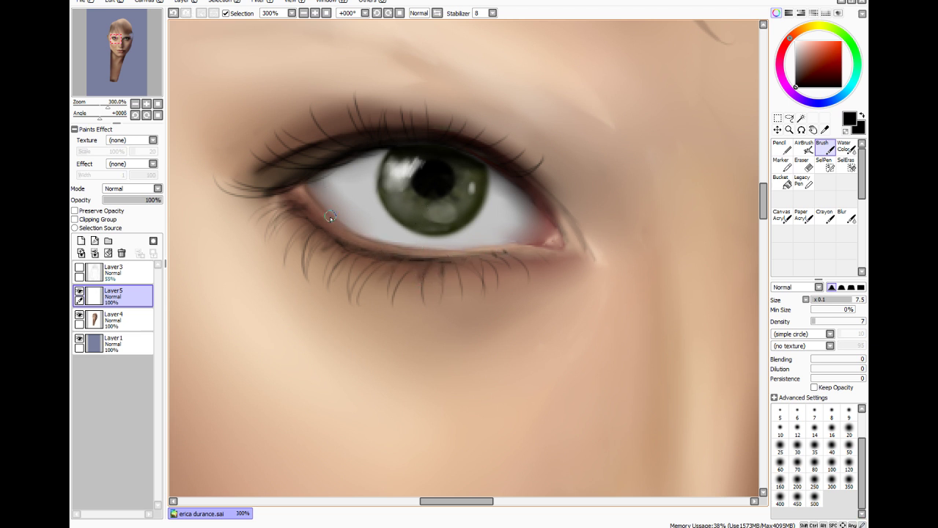
{"action": "left_click_drag", "start_coordinate": [331, 225], "coordinate": [369, 253]}
Thicken the lit eye's outer upper lashes in black with Brush at size 5.7 and density 29
{"action": "left_click", "coordinate": [822, 322]}
{"action": "left_click", "coordinate": [842, 300]}
{"action": "left_click_drag", "start_coordinate": [228, 178], "coordinate": [293, 183]}
{"action": "left_click", "coordinate": [826, 321]}
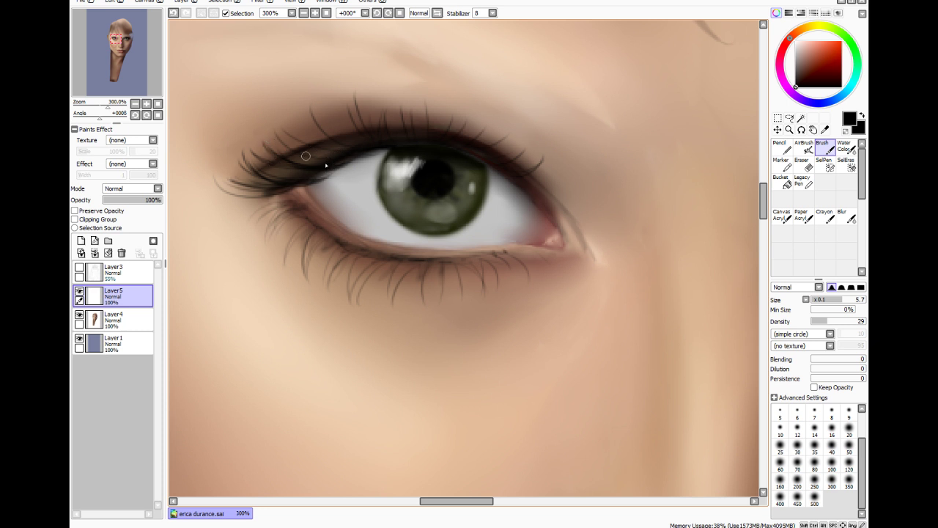
Lengthen the lit eye's outer lashes and add more lashes along its upper lid with Brush at size 10 and density 29
{"action": "key", "text": "bracketright"}
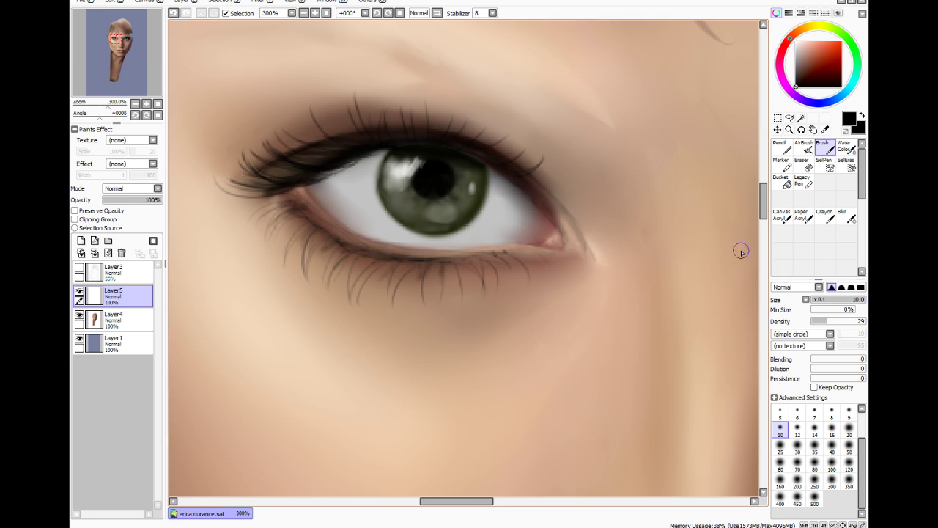
{"action": "left_click_drag", "start_coordinate": [279, 187], "coordinate": [213, 160]}
{"action": "left_click_drag", "start_coordinate": [277, 190], "coordinate": [228, 154]}
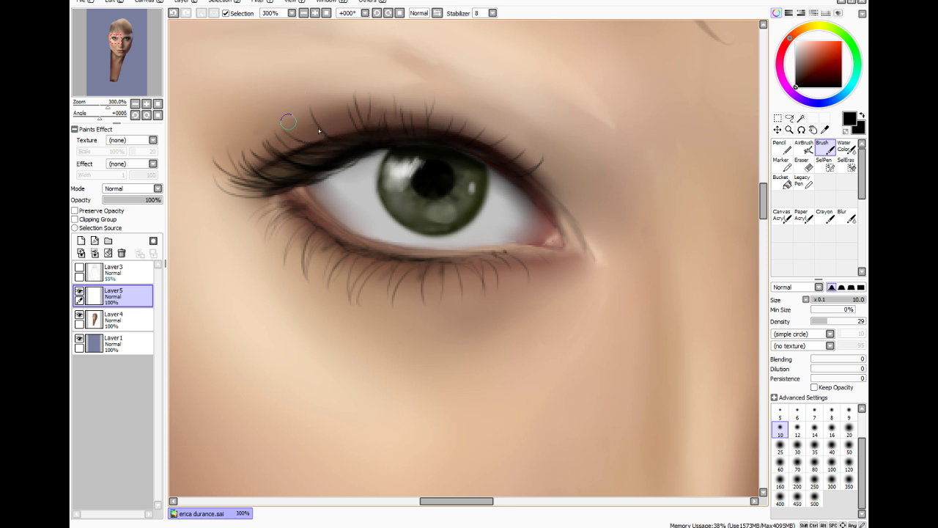
{"action": "key", "text": "ctrl+z"}
{"action": "mouse_move", "coordinate": [412, 136]}
{"action": "left_mouse_down"}
{"action": "mouse_move", "coordinate": [408, 95]}
{"action": "mouse_move", "coordinate": [379, 101]}
{"action": "left_mouse_up"}
{"action": "left_click_drag", "start_coordinate": [349, 129], "coordinate": [329, 96]}
{"action": "left_click_drag", "start_coordinate": [328, 139], "coordinate": [315, 123]}
Set the Brush density to 10 and compare both eyes' lashes across the whole face and close up
{"action": "left_click", "coordinate": [816, 321]}
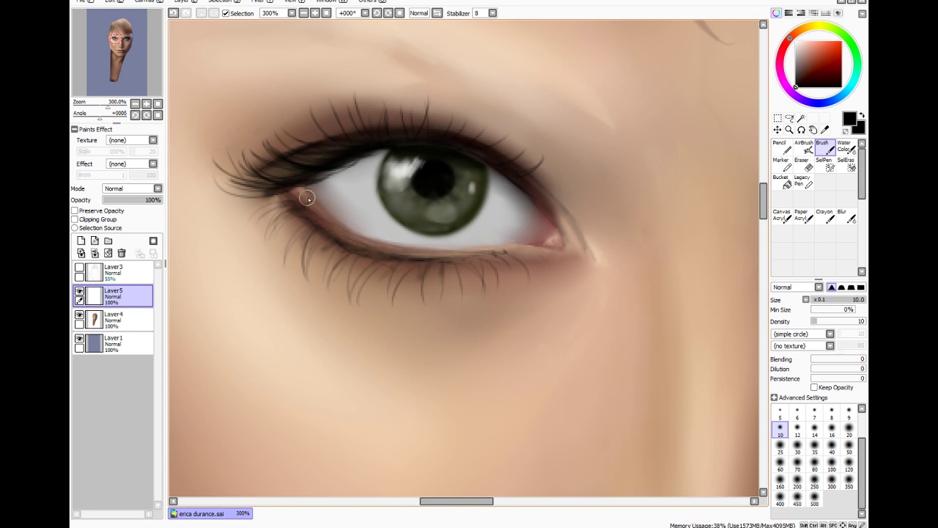
{"action": "scroll", "coordinate": [404, 63], "scroll_direction": "down", "scroll_amount": 4}
{"action": "key", "text": "ctrl+z"}
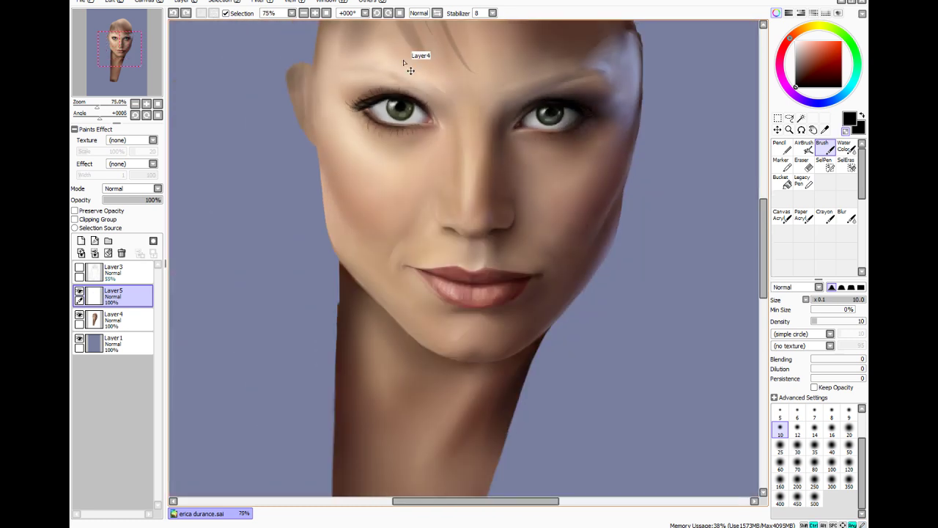
{"action": "scroll", "coordinate": [410, 71], "scroll_direction": "up", "scroll_amount": 3}
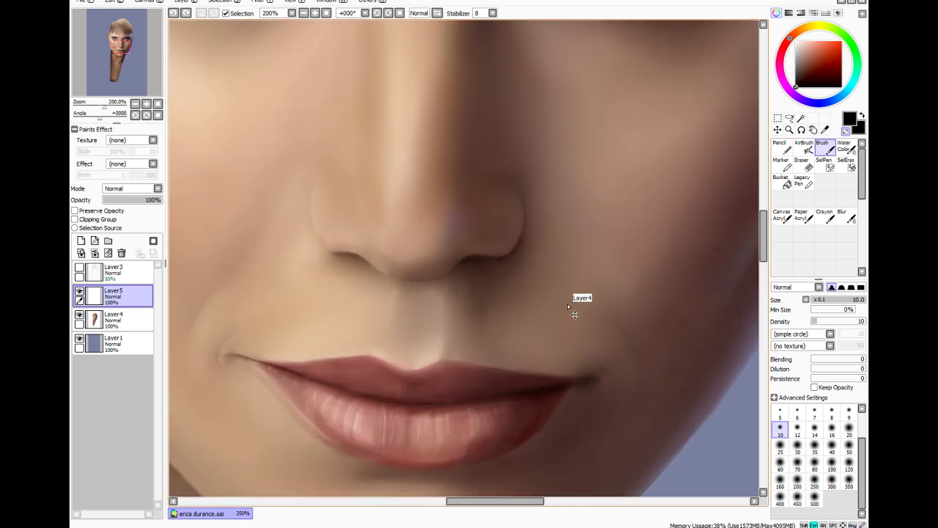
{"action": "mouse_move", "coordinate": [763, 220]}
{"action": "left_mouse_down"}
{"action": "mouse_move", "coordinate": [763, 198]}
{"action": "mouse_move", "coordinate": [726, 205]}
{"action": "left_mouse_up"}
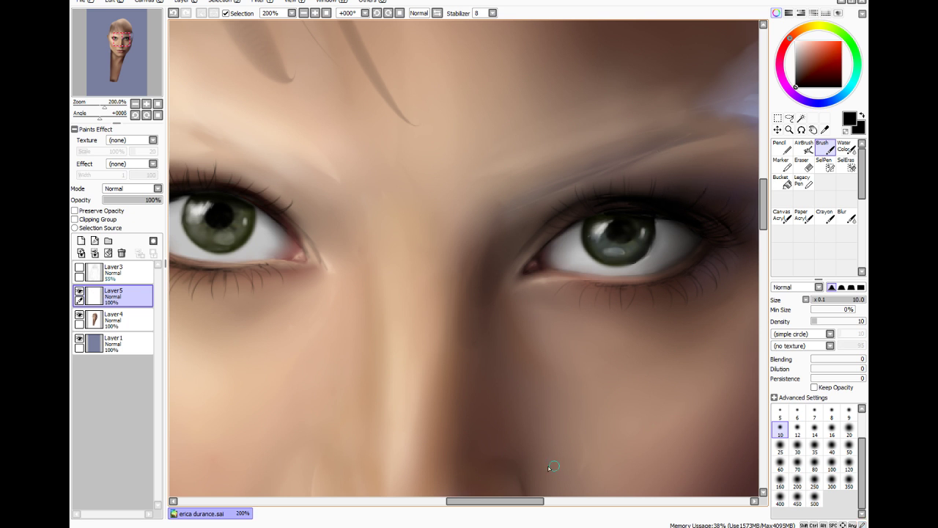
{"action": "left_click_drag", "start_coordinate": [539, 501], "coordinate": [513, 501]}
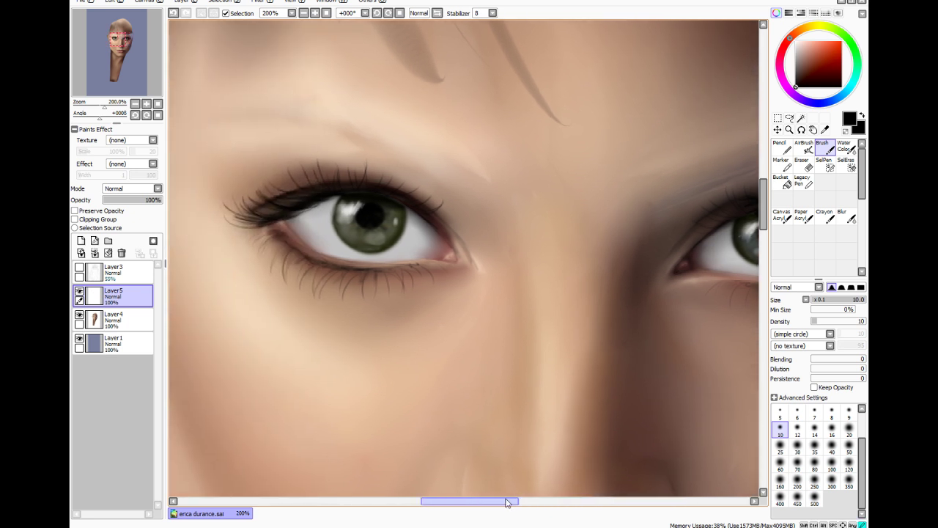
Sample the brown skin tone beside the lit eye and glaze its outer upper lid with Brush at size 14 and density 2
{"action": "left_click", "coordinate": [848, 222]}
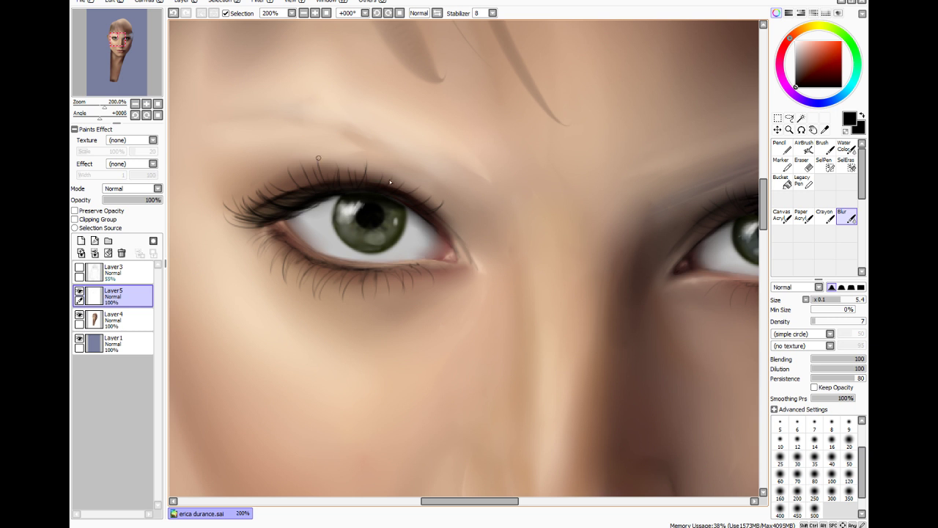
{"action": "key", "text": "alt"}
{"action": "left_click", "coordinate": [241, 176]}
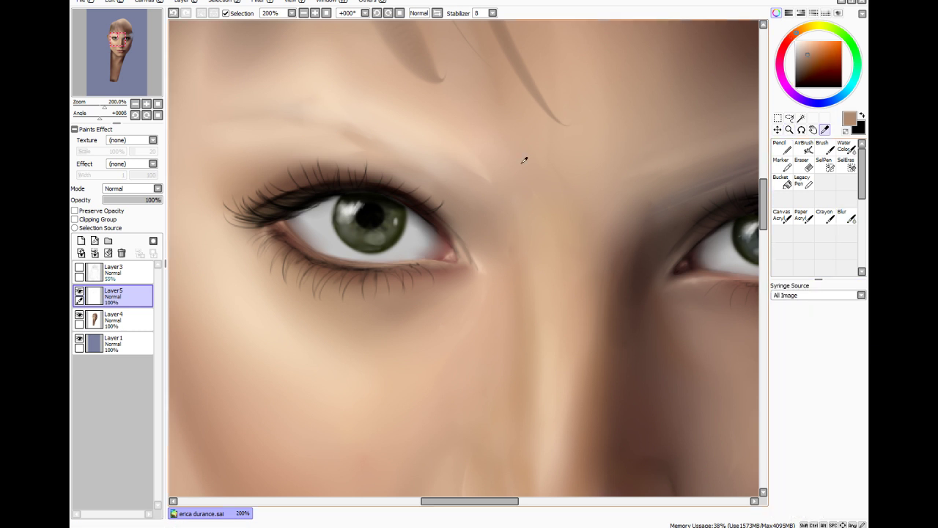
{"action": "left_click", "coordinate": [822, 147]}
{"action": "left_click", "coordinate": [814, 428]}
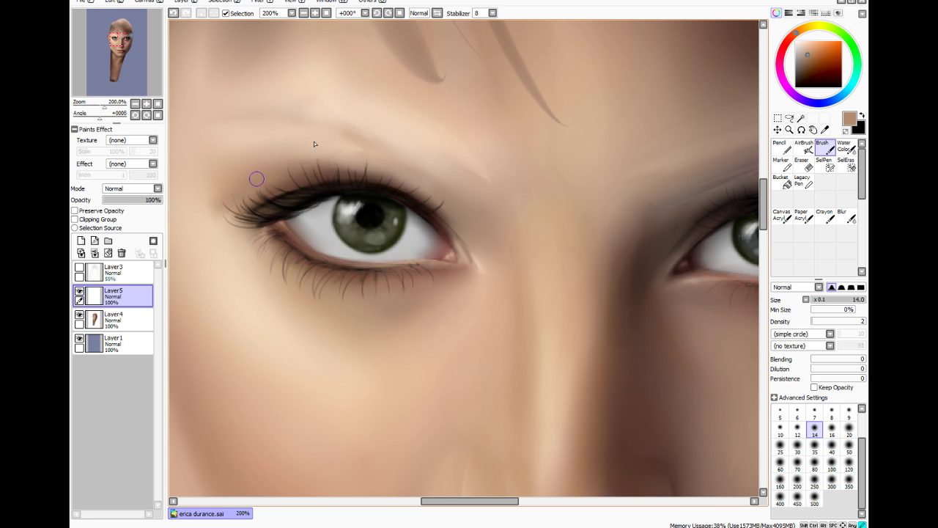
Soften the lit eye's lashes with Blur at size 10 and density 27
{"action": "left_click", "coordinate": [848, 217]}
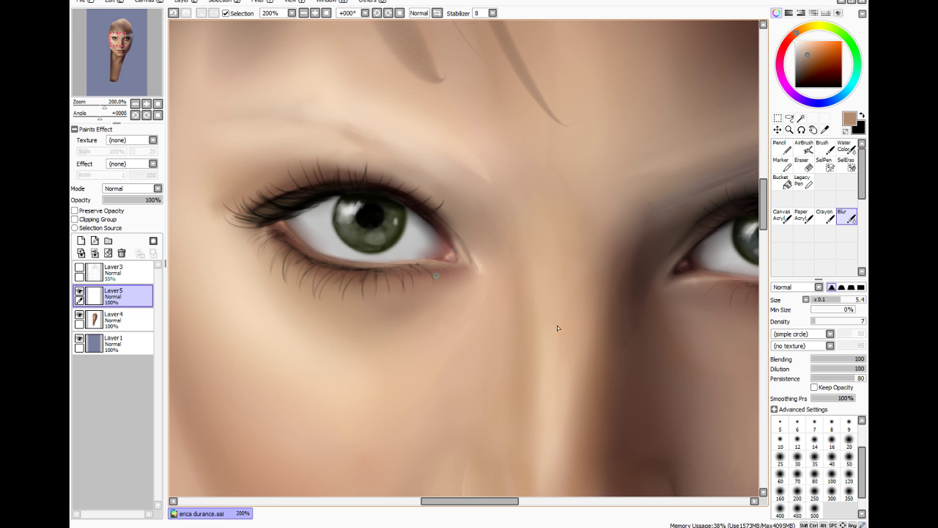
{"action": "left_click_drag", "start_coordinate": [814, 321], "coordinate": [826, 321]}
{"action": "left_click", "coordinate": [780, 440]}
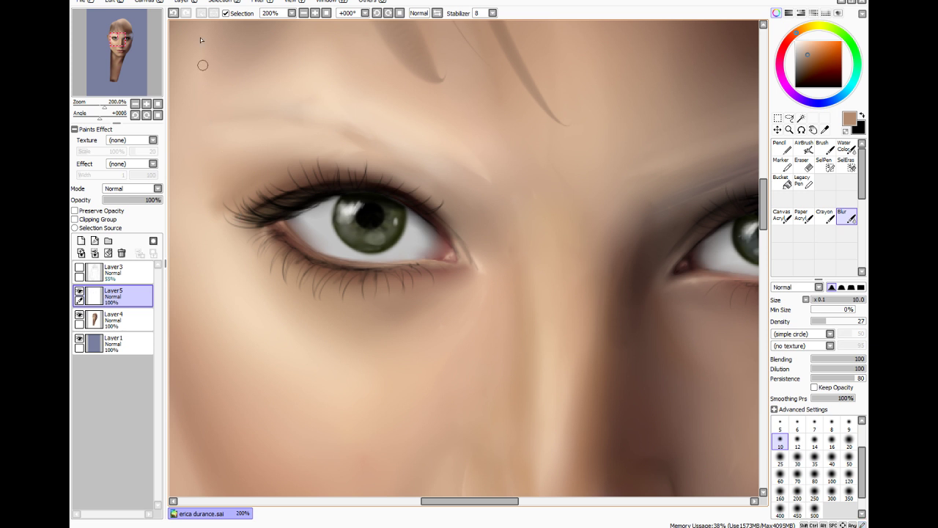
Hide and show Layer5 repeatedly to compare the eyes with and without the painted lashes
{"action": "left_click", "coordinate": [79, 292]}
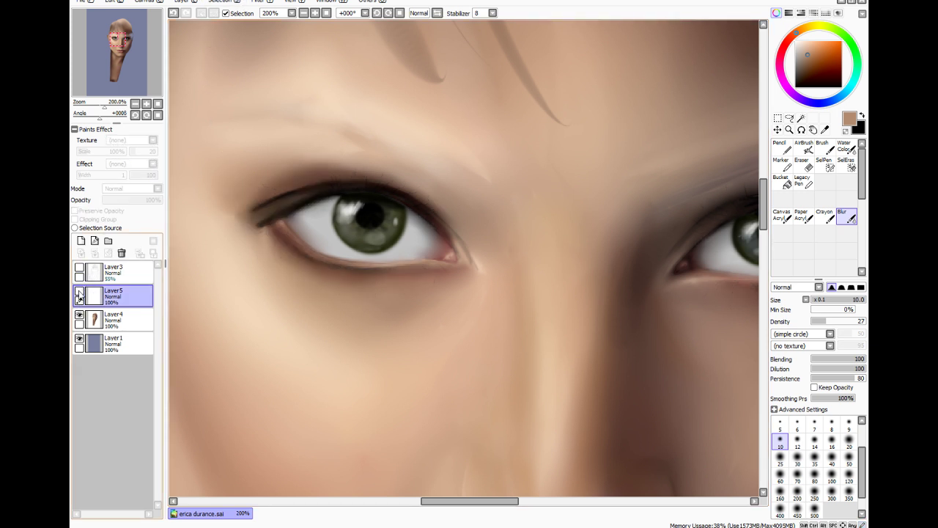
{"action": "left_click", "coordinate": [79, 292]}
{"action": "left_click", "coordinate": [80, 292]}
{"action": "left_click", "coordinate": [79, 292]}
{"action": "left_click", "coordinate": [79, 292]}
{"action": "left_click", "coordinate": [79, 292]}
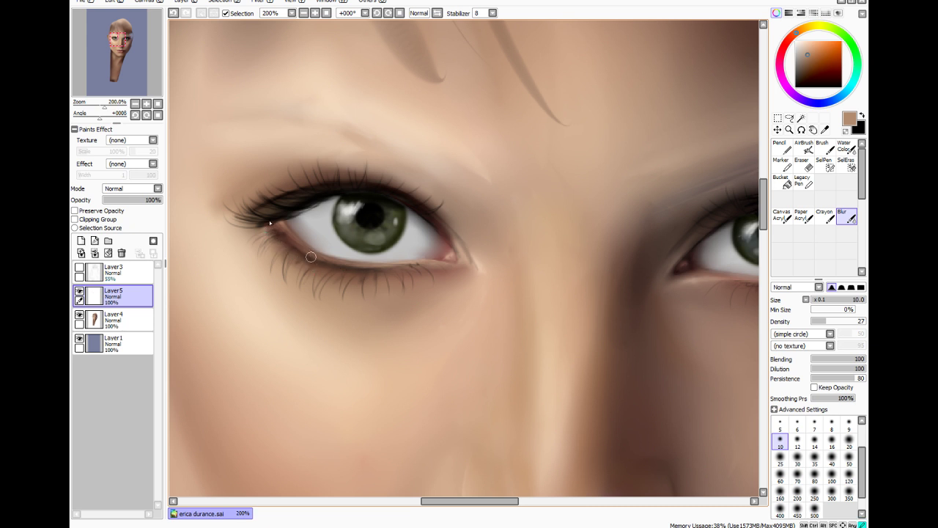
Clean up the lit eye's lower lashes and lash line with Eraser at size 3.8, using density 43 and then 90
{"action": "left_click", "coordinate": [802, 162]}
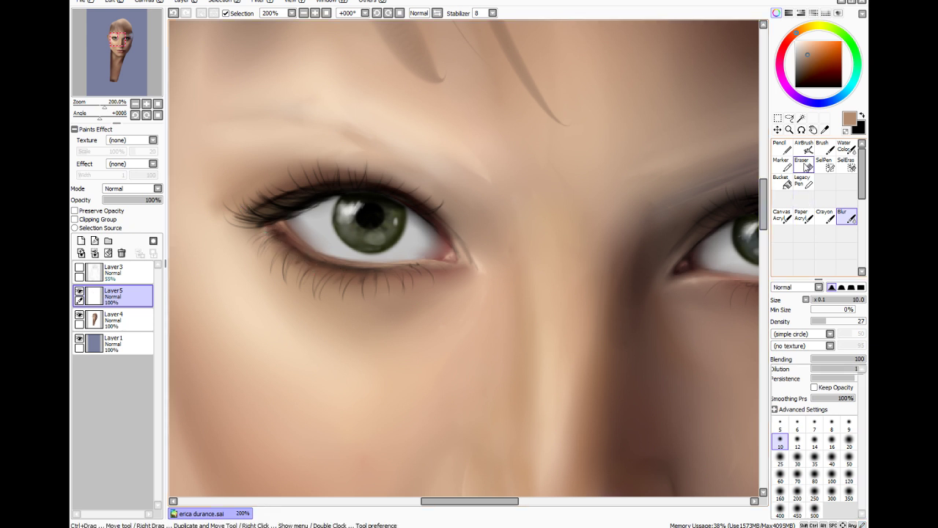
{"action": "left_click_drag", "start_coordinate": [839, 302], "coordinate": [833, 300]}
{"action": "left_click", "coordinate": [834, 321]}
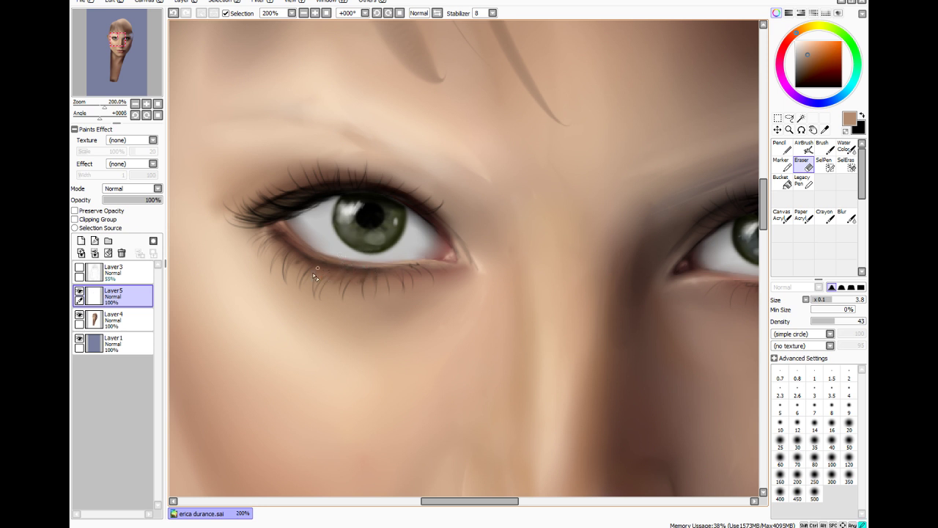
{"action": "left_click", "coordinate": [860, 321]}
{"action": "key", "text": "ctrl+z"}
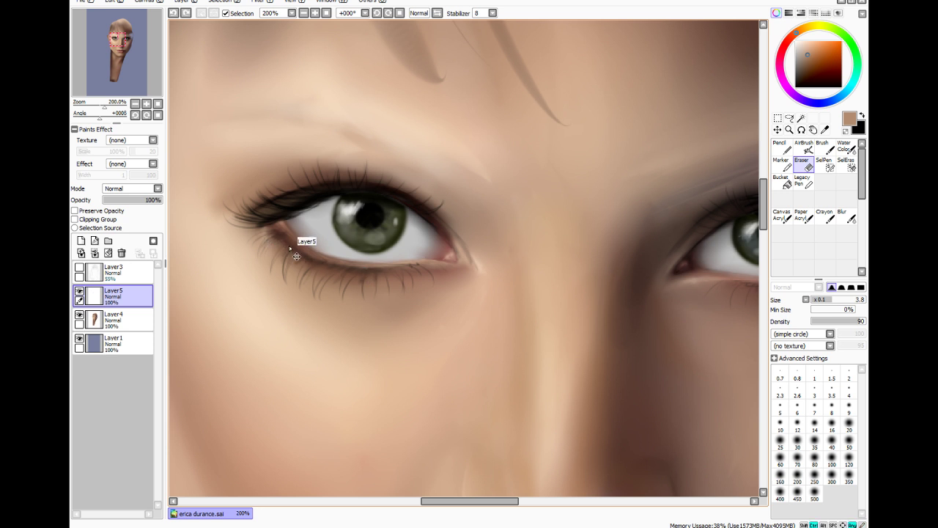
{"action": "scroll", "coordinate": [289, 245], "scroll_direction": "up", "scroll_amount": 2}
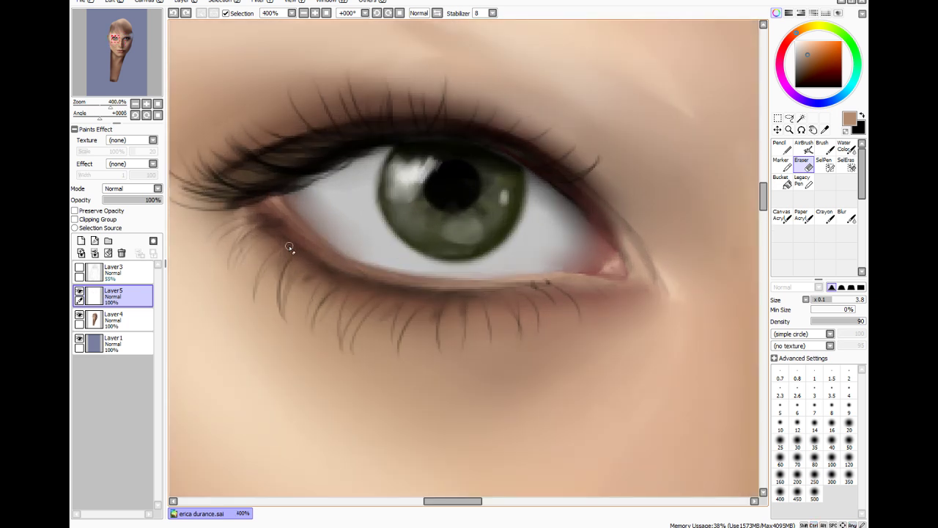
{"action": "left_click_drag", "start_coordinate": [363, 294], "coordinate": [351, 293]}
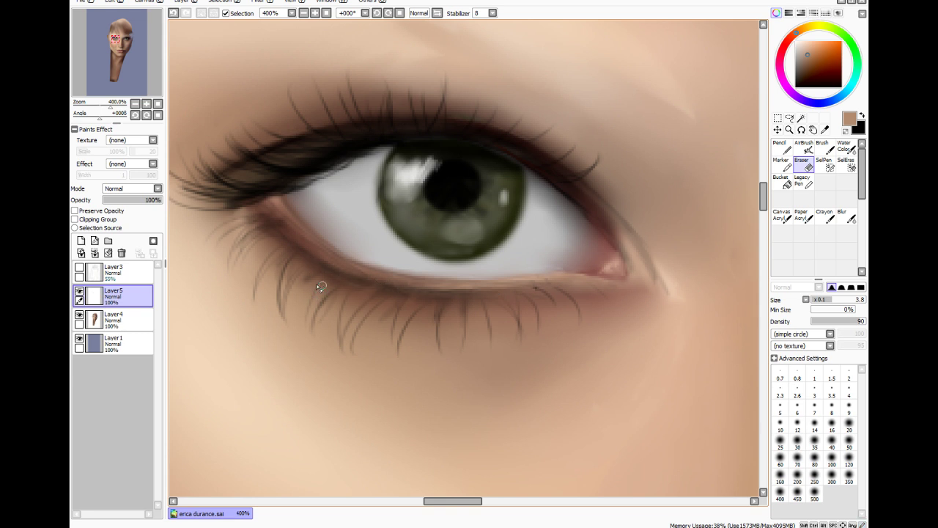
{"action": "key", "text": "ctrl+z"}
{"action": "mouse_move", "coordinate": [356, 275]}
{"action": "left_mouse_down"}
{"action": "mouse_move", "coordinate": [339, 298]}
{"action": "mouse_move", "coordinate": [302, 284]}
{"action": "mouse_move", "coordinate": [327, 288]}
{"action": "left_mouse_up"}
Add fine gray highlights to the lit eye's lashes with Brush at size 2.9 and density 24
{"action": "key", "text": "ctrl+minus"}
{"action": "key", "text": "ctrl+minus"}
{"action": "key", "text": "ctrl+minus"}
{"action": "key", "text": "ctrl+minus"}
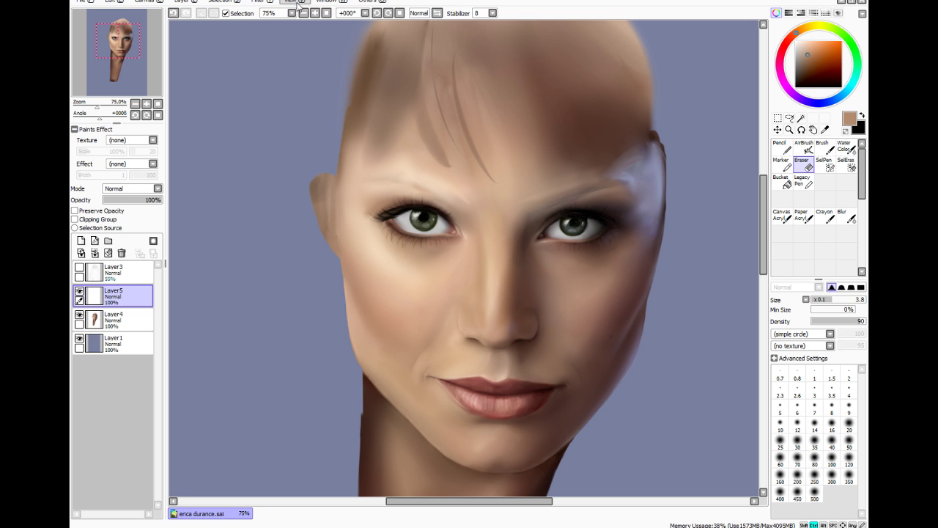
{"action": "key", "text": "ctrl+plus"}
{"action": "key", "text": "ctrl+plus"}
{"action": "key", "text": "ctrl+plus"}
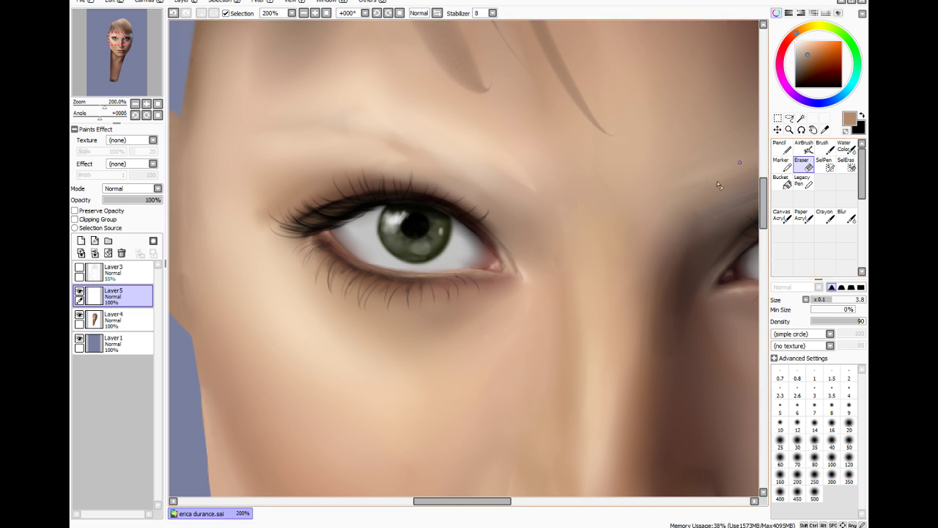
{"action": "left_click_drag", "start_coordinate": [811, 59], "coordinate": [795, 63]}
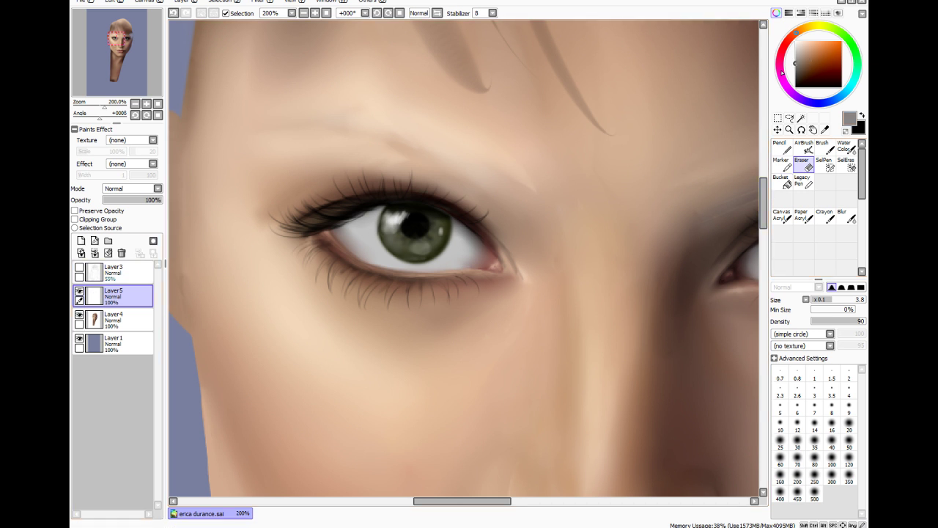
{"action": "left_click", "coordinate": [823, 147]}
{"action": "left_click", "coordinate": [821, 302]}
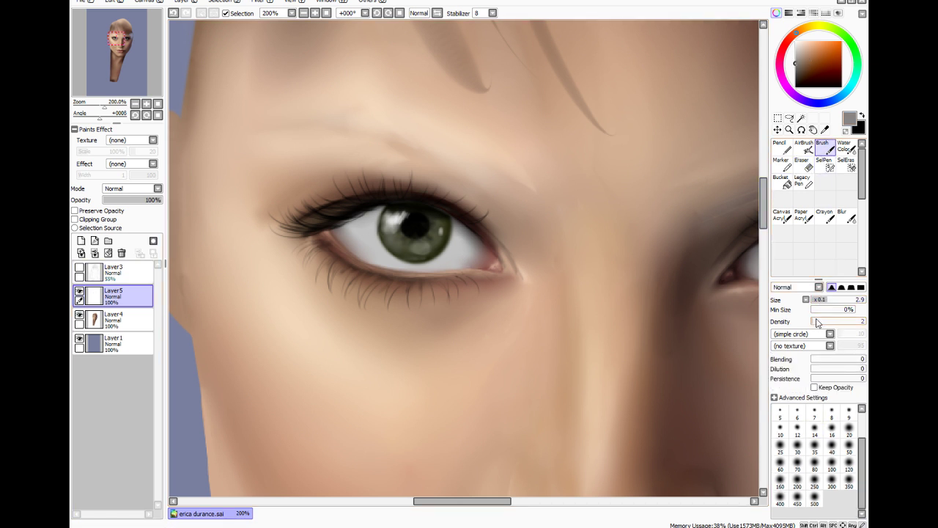
{"action": "left_click", "coordinate": [826, 322]}
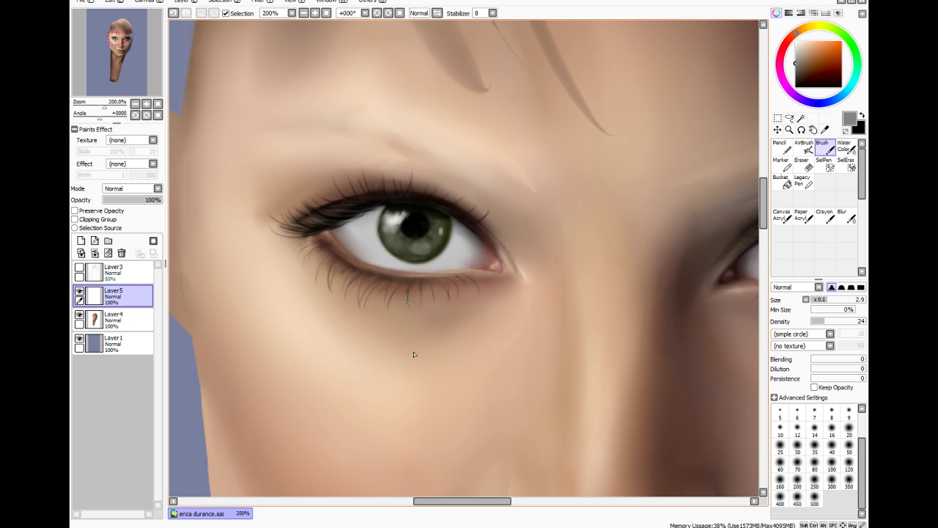
Sample the blue-gray light beside the shaded eye and highlight its outer lashes with Brush at size 2.9 and density 24
{"action": "left_click_drag", "start_coordinate": [433, 503], "coordinate": [482, 506]}
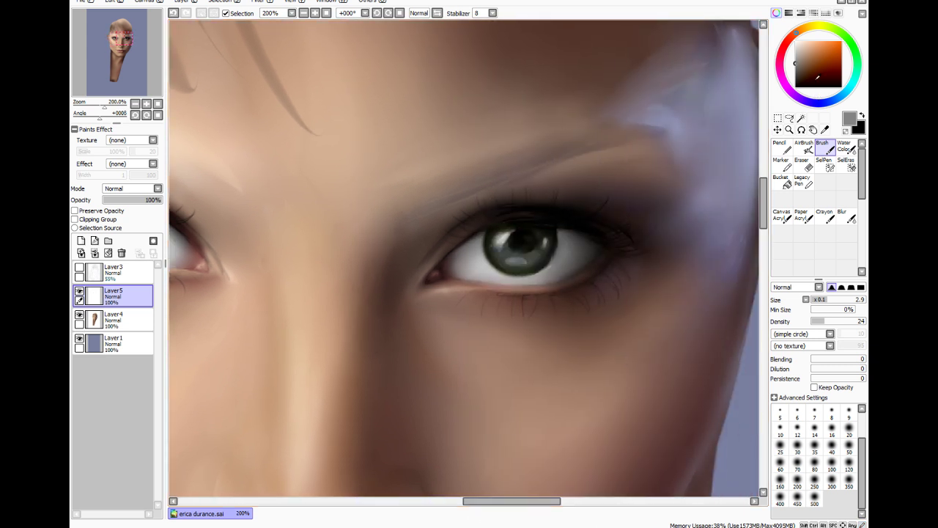
{"action": "left_click", "coordinate": [825, 130]}
{"action": "left_click", "coordinate": [660, 119]}
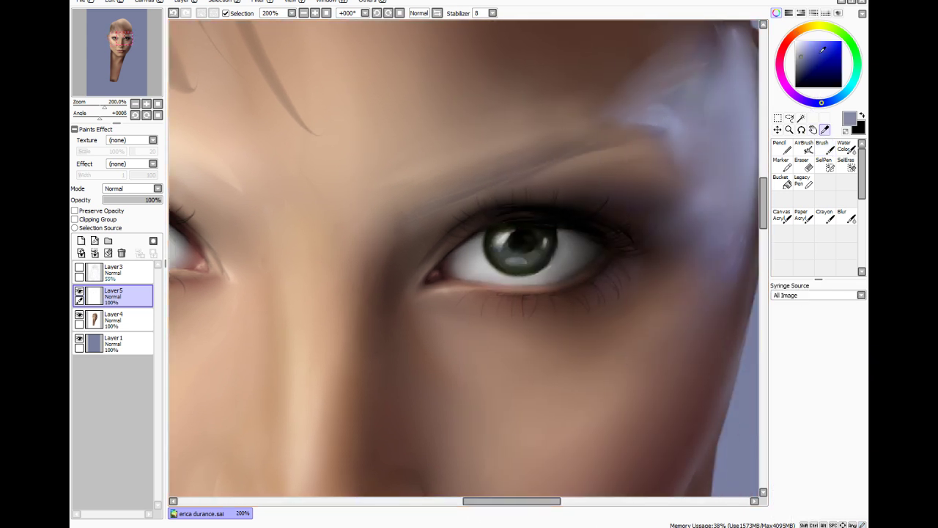
{"action": "left_click", "coordinate": [823, 149]}
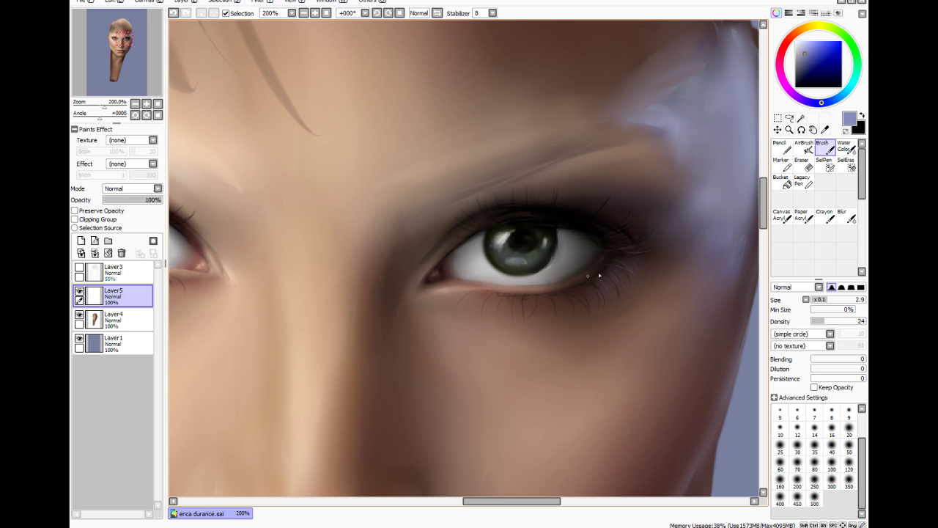
{"action": "key", "text": "ctrl+z"}
{"action": "mouse_move", "coordinate": [595, 233]}
{"action": "left_mouse_down"}
{"action": "mouse_move", "coordinate": [609, 190]}
{"action": "mouse_move", "coordinate": [584, 235]}
{"action": "left_mouse_up"}
Check the finished lashes on both eyes and merge Layer5 down into Layer4
{"action": "scroll", "coordinate": [567, 299], "scroll_direction": "down", "scroll_amount": 3}
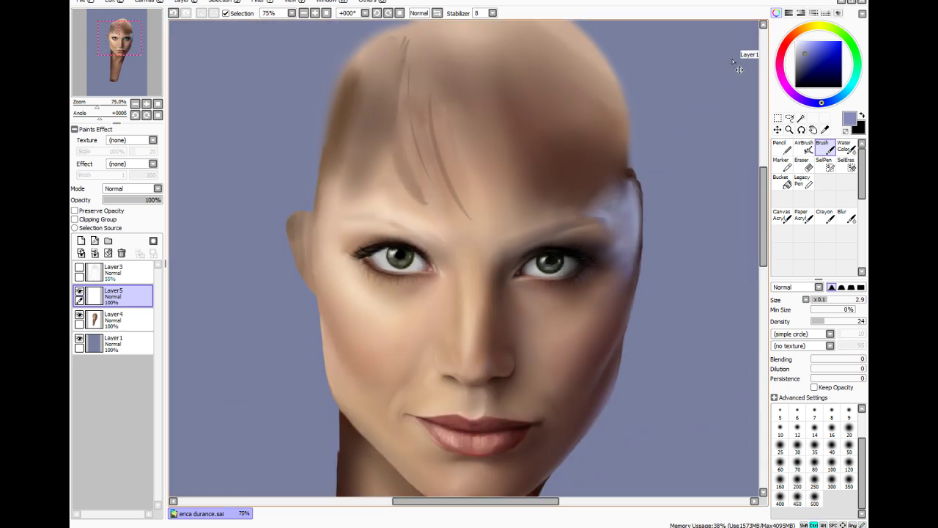
{"action": "scroll", "coordinate": [667, 109], "scroll_direction": "down", "scroll_amount": 1}
{"action": "scroll", "coordinate": [658, 203], "scroll_direction": "up", "scroll_amount": 3}
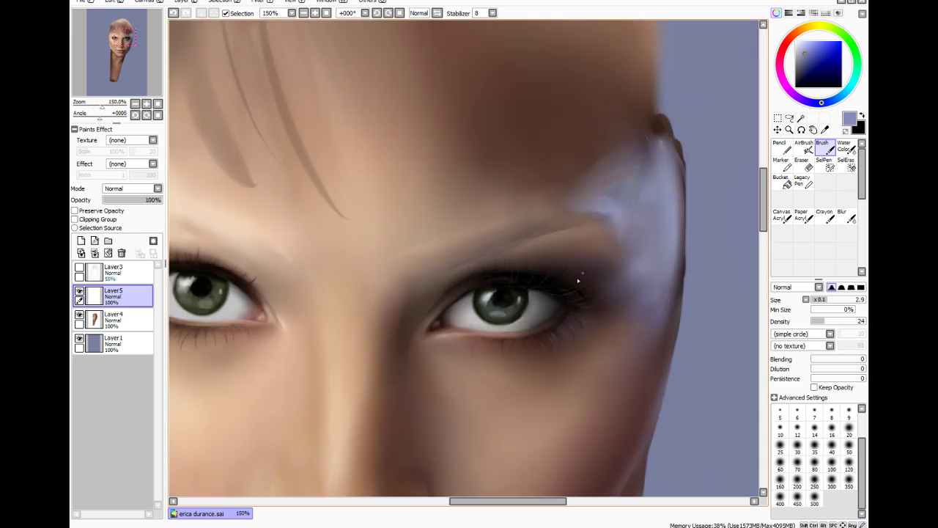
{"action": "scroll", "coordinate": [622, 237], "scroll_direction": "down", "scroll_amount": 2}
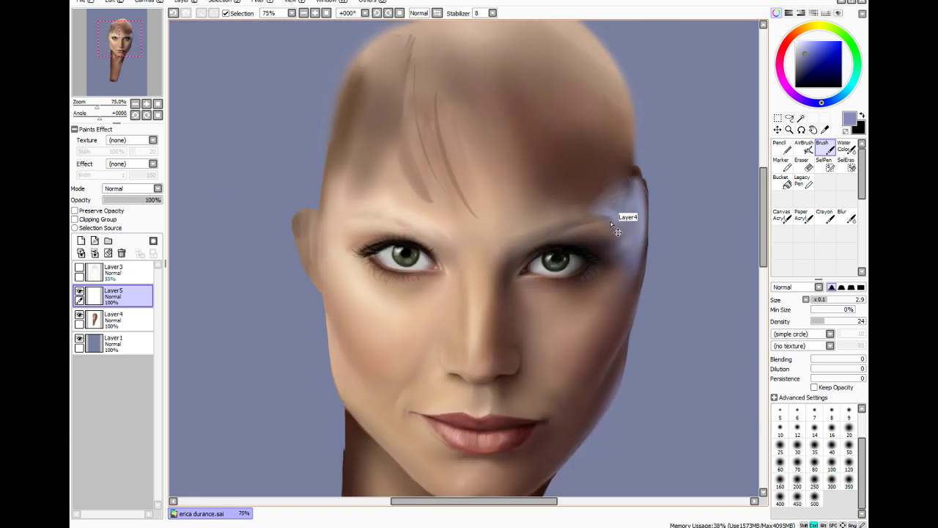
{"action": "scroll", "coordinate": [618, 231], "scroll_direction": "up", "scroll_amount": 3}
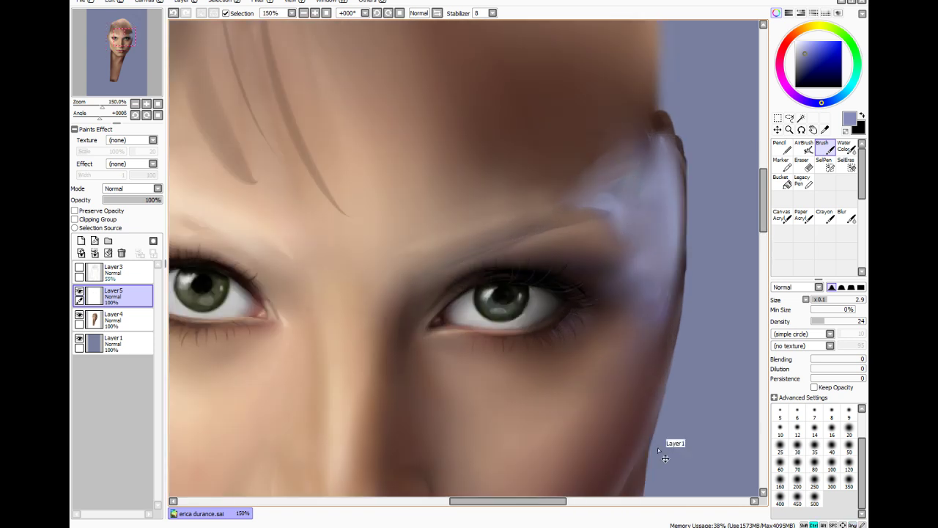
{"action": "left_click_drag", "start_coordinate": [480, 508], "coordinate": [438, 505]}
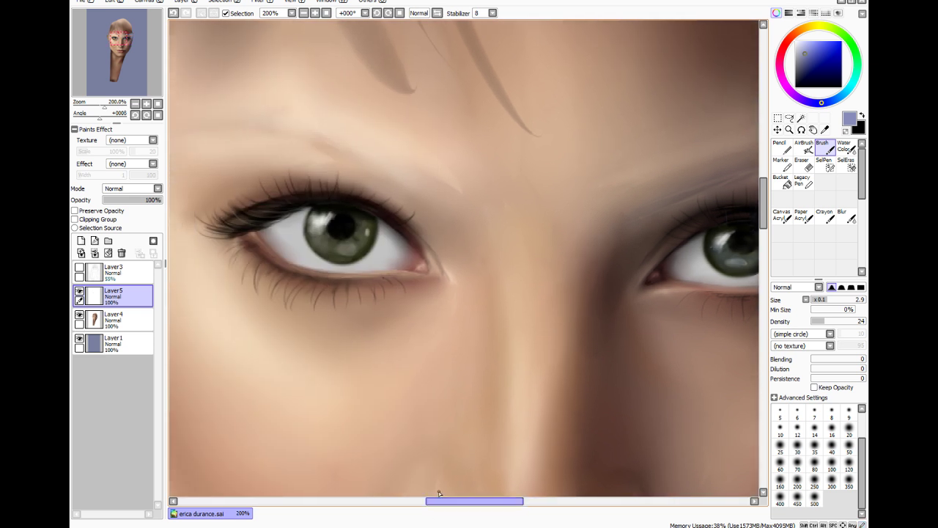
{"action": "key", "text": "ctrl+e"}
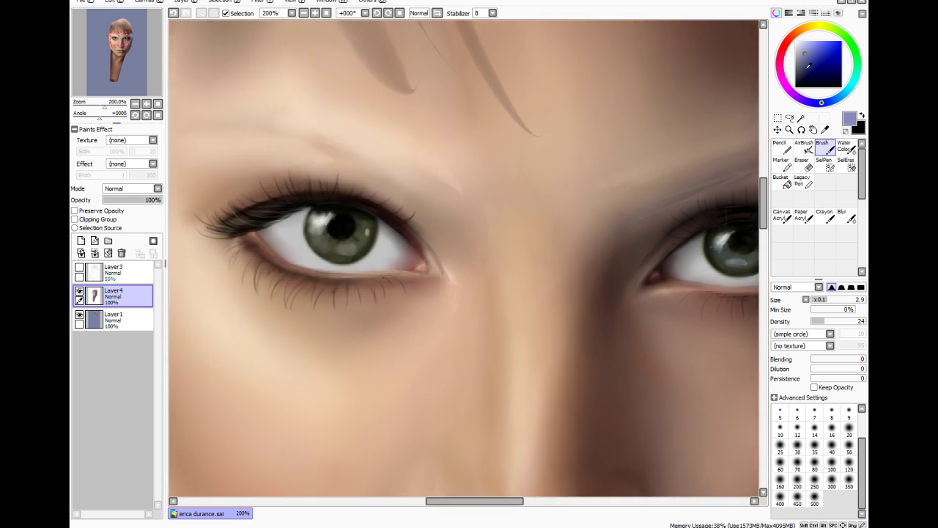
Sample the lit eye's inner-corner brown, shift it to reddish brown, and tint the lower lash line with Brush at size 16 and density 7
{"action": "left_click", "coordinate": [825, 129]}
{"action": "left_click", "coordinate": [421, 243]}
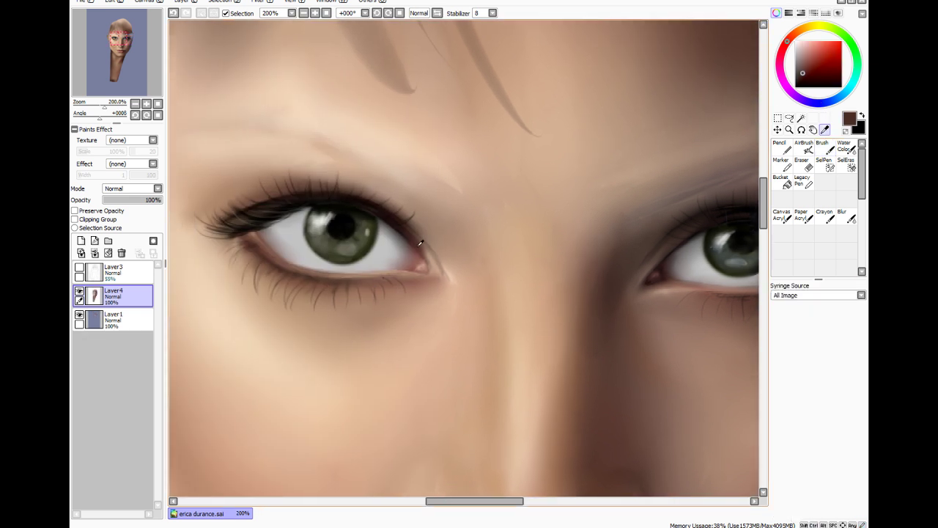
{"action": "left_click", "coordinate": [812, 62]}
{"action": "left_click", "coordinate": [826, 147]}
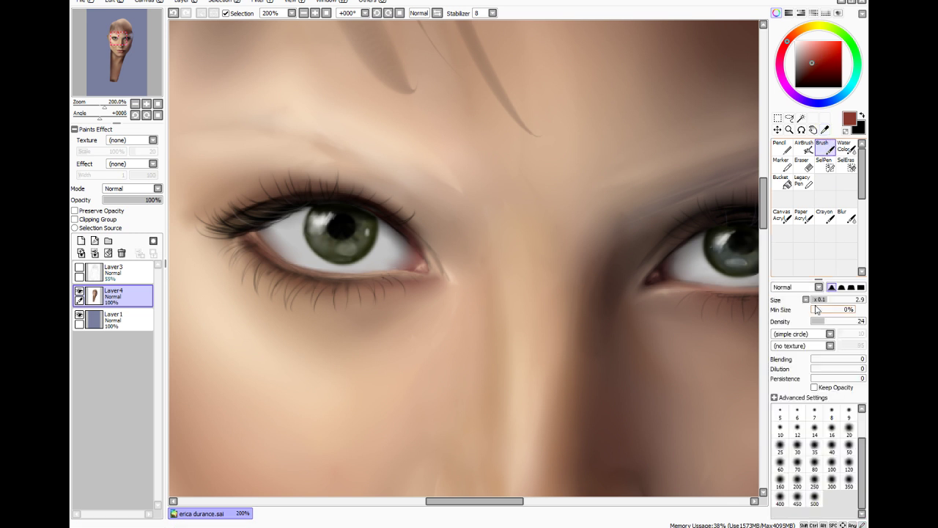
{"action": "left_click", "coordinate": [780, 429]}
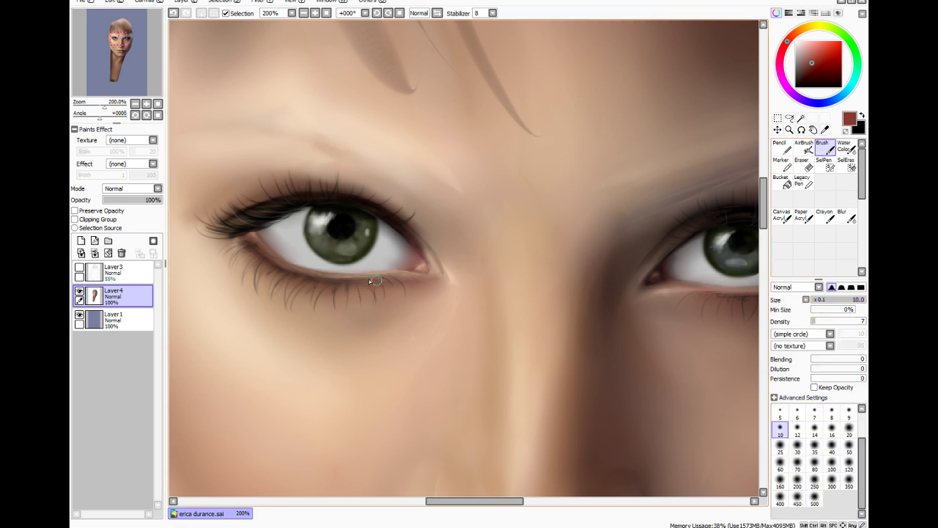
{"action": "left_click", "coordinate": [832, 428]}
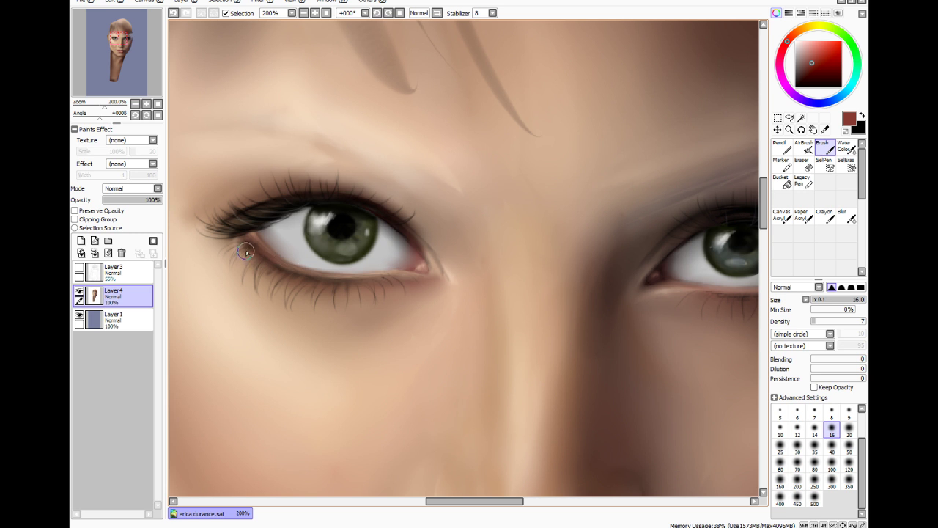
{"action": "left_click_drag", "start_coordinate": [242, 240], "coordinate": [307, 287]}
{"action": "mouse_move", "coordinate": [263, 253]}
{"action": "left_mouse_down"}
{"action": "mouse_move", "coordinate": [359, 292]}
{"action": "mouse_move", "coordinate": [292, 276]}
{"action": "mouse_move", "coordinate": [402, 279]}
{"action": "left_mouse_up"}
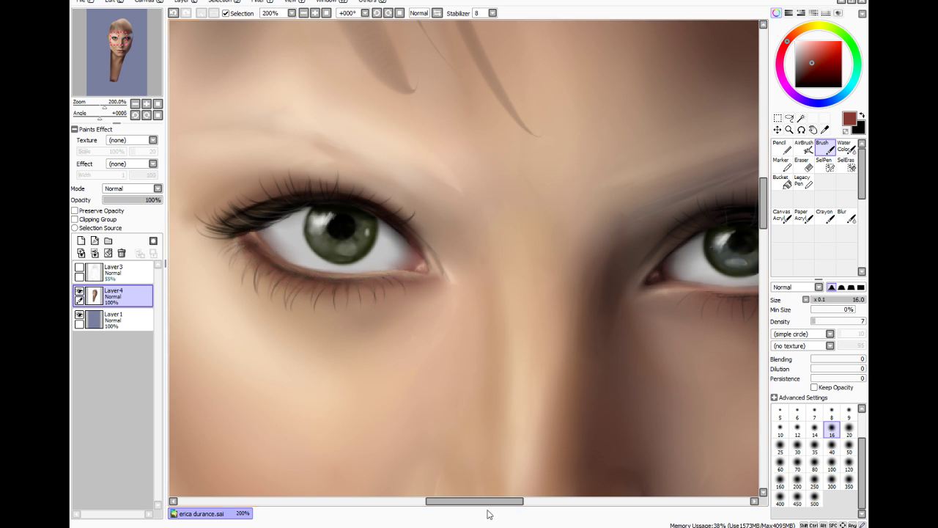
Tint the shaded eye's lower lid faintly with the reddish brown, keeping Brush at size 16 and density 7
{"action": "left_click_drag", "start_coordinate": [492, 501], "coordinate": [508, 502]}
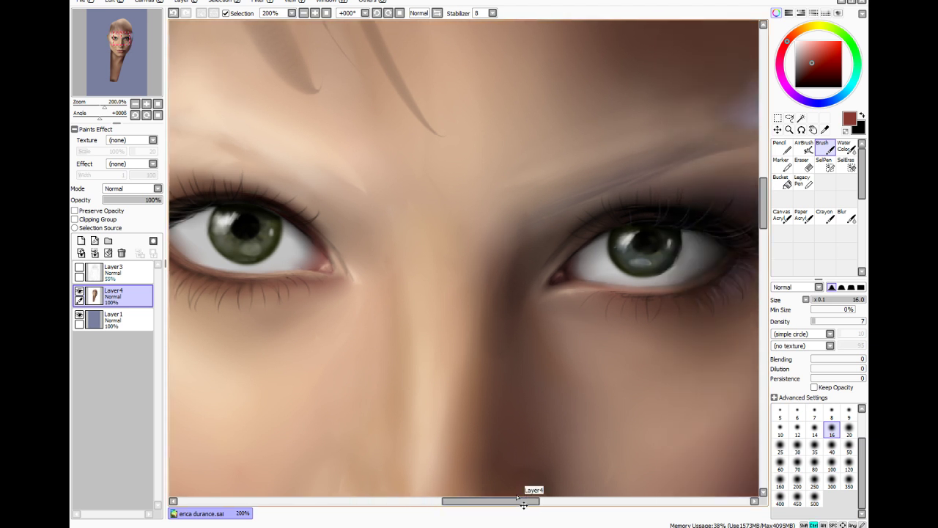
{"action": "left_click_drag", "start_coordinate": [733, 269], "coordinate": [640, 276]}
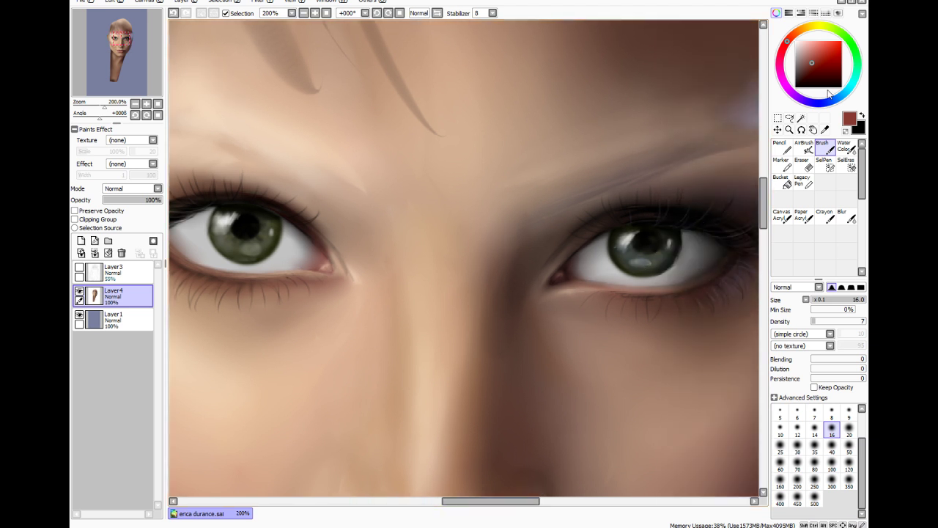
{"action": "left_click", "coordinate": [797, 86]}
{"action": "key", "text": "ctrl+minus"}
{"action": "key", "text": "ctrl+minus"}
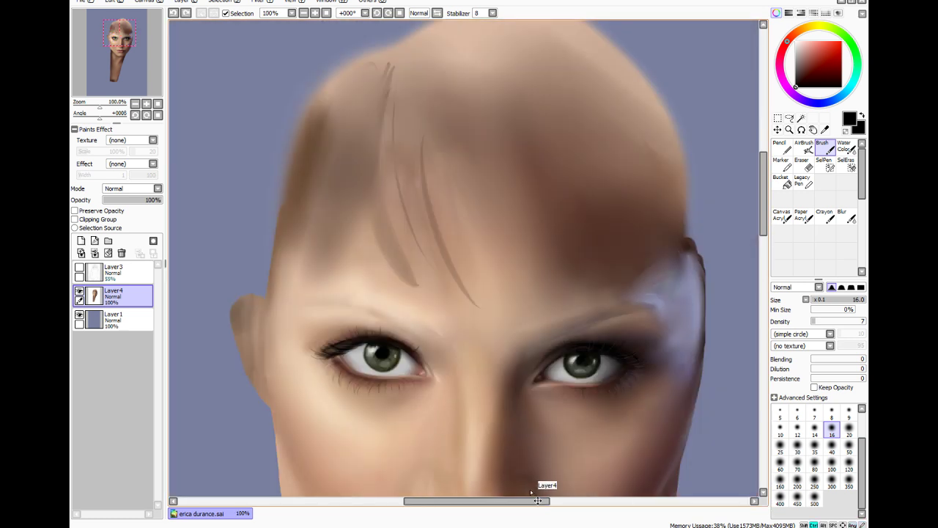
Sample the light skin tone below the lit eye and highlight its lower lid rim with Brush at size 10 and density 7
{"action": "left_click", "coordinate": [825, 129]}
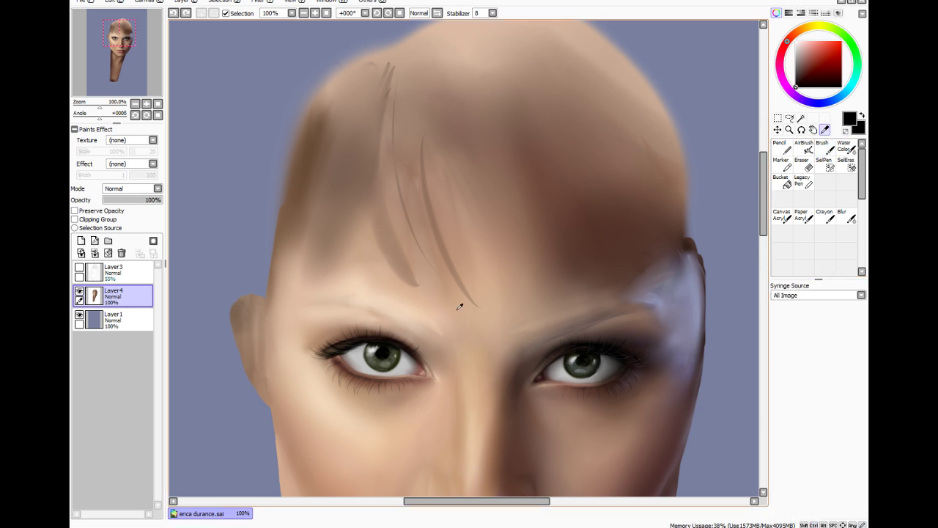
{"action": "left_click", "coordinate": [338, 399]}
{"action": "left_click", "coordinate": [822, 148]}
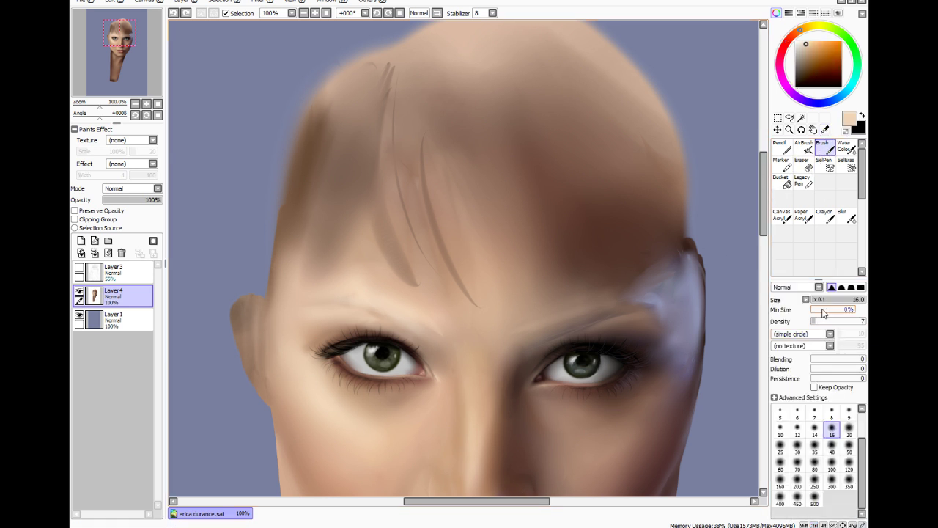
{"action": "left_click", "coordinate": [780, 429]}
{"action": "scroll", "coordinate": [440, 448], "scroll_direction": "up", "scroll_amount": 4}
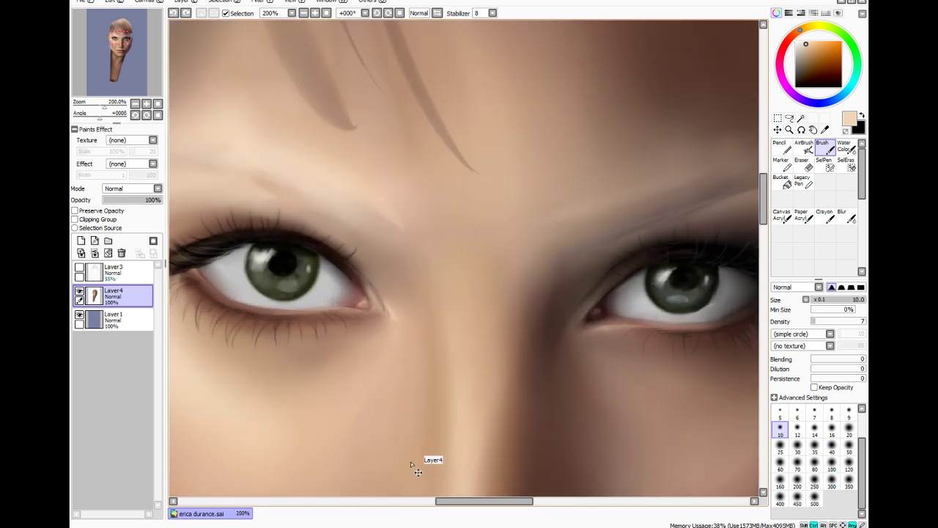
{"action": "left_click_drag", "start_coordinate": [486, 503], "coordinate": [458, 503]}
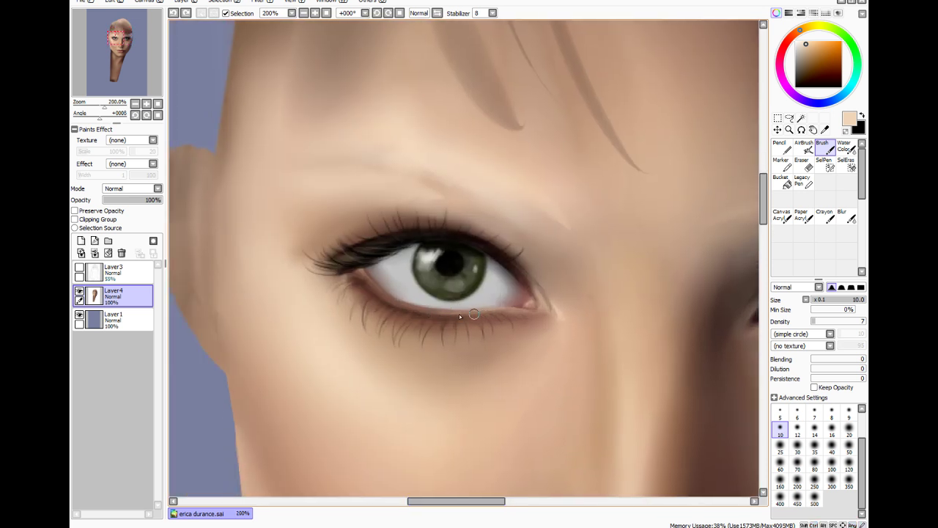
{"action": "left_click_drag", "start_coordinate": [424, 314], "coordinate": [516, 312]}
Refine the lit eye's lower rim highlight in a lighter peach with Brush at size 2.7 and density 33
{"action": "left_click", "coordinate": [813, 38]}
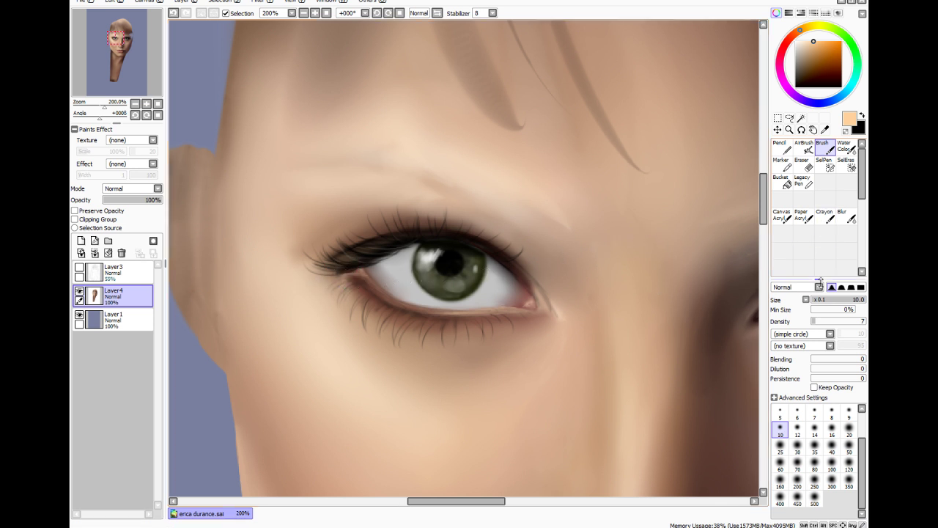
{"action": "left_click", "coordinate": [822, 300]}
{"action": "left_click", "coordinate": [827, 300]}
{"action": "left_click", "coordinate": [829, 321]}
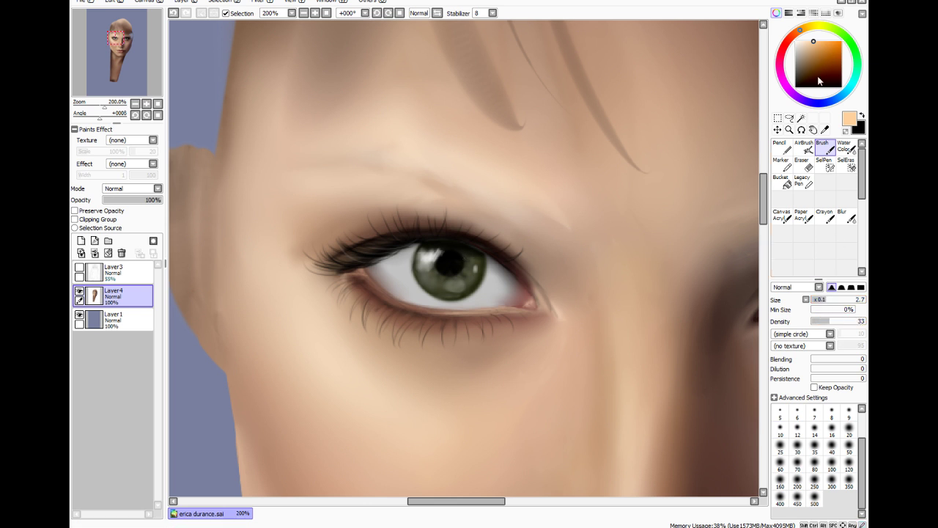
{"action": "left_click", "coordinate": [807, 41]}
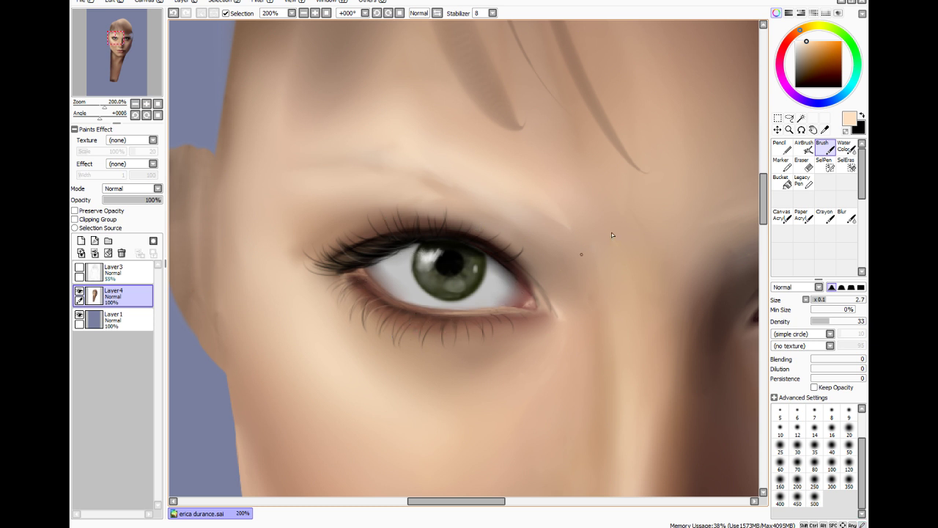
Soften the tips of the lit eye's lower lashes with Blur at size 14, using density 6 and then 16
{"action": "left_click", "coordinate": [843, 217]}
{"action": "left_click_drag", "start_coordinate": [826, 322], "coordinate": [814, 322]}
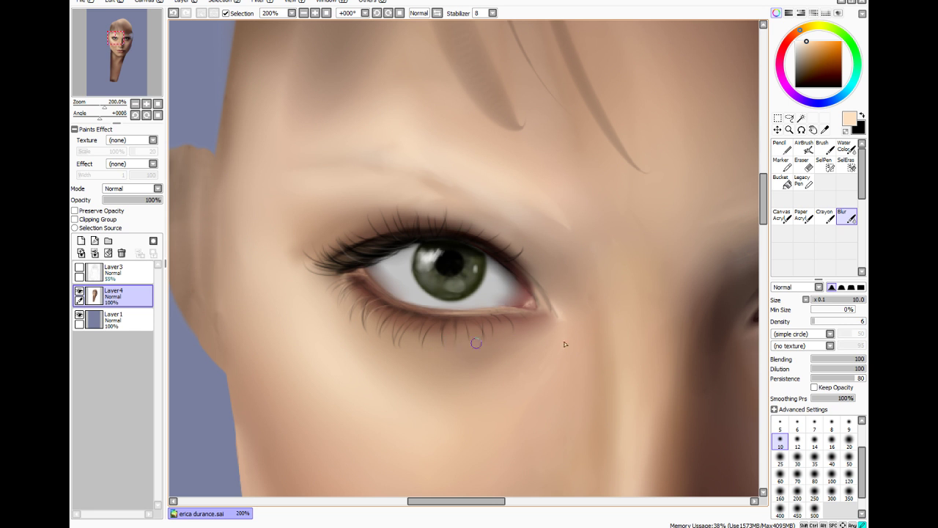
{"action": "left_click", "coordinate": [814, 442]}
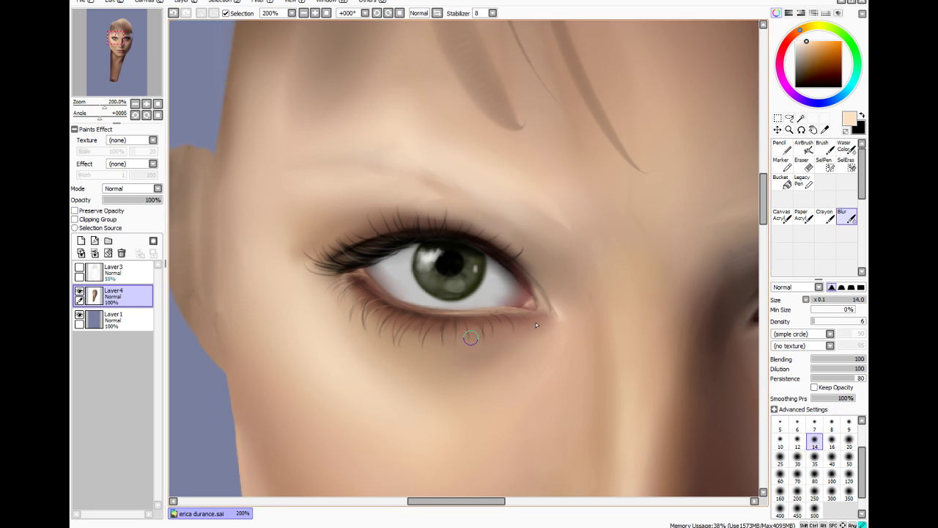
{"action": "mouse_move", "coordinate": [481, 335]}
{"action": "left_mouse_down"}
{"action": "mouse_move", "coordinate": [503, 328]}
{"action": "mouse_move", "coordinate": [497, 337]}
{"action": "left_mouse_up"}
{"action": "mouse_move", "coordinate": [384, 338]}
{"action": "left_mouse_down"}
{"action": "mouse_move", "coordinate": [411, 337]}
{"action": "mouse_move", "coordinate": [372, 340]}
{"action": "left_mouse_up"}
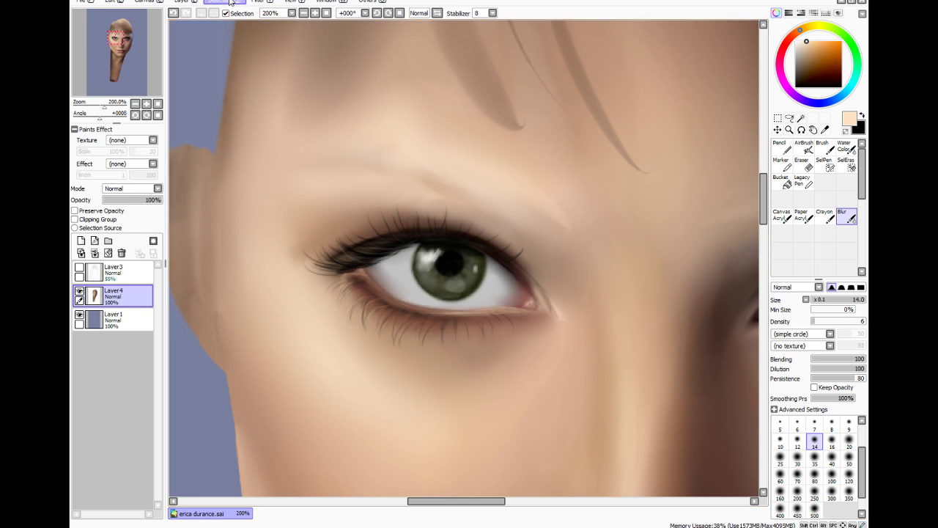
{"action": "left_click", "coordinate": [819, 321]}
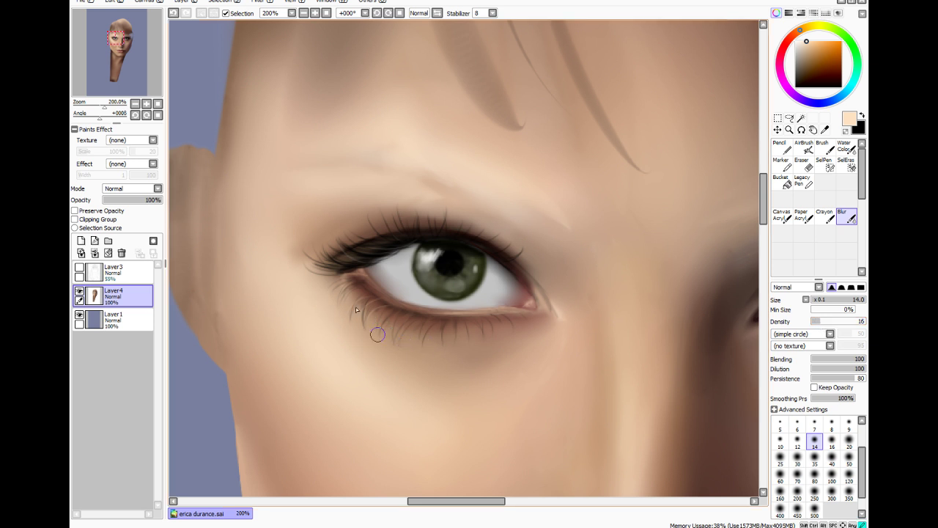
Check the shaded eye and the whole face, and show the Layer3 sketch over the portrait
{"action": "mouse_move", "coordinate": [461, 501]}
{"action": "left_mouse_down"}
{"action": "mouse_move", "coordinate": [473, 510]}
{"action": "mouse_move", "coordinate": [525, 502]}
{"action": "left_mouse_up"}
{"action": "left_click", "coordinate": [79, 267]}
{"action": "left_click", "coordinate": [79, 268]}
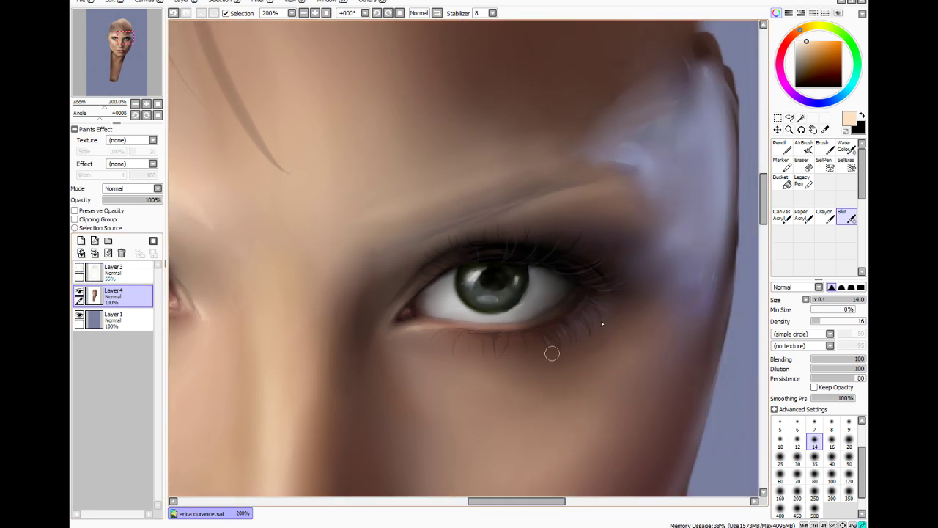
{"action": "scroll", "coordinate": [493, 202], "scroll_direction": "down", "scroll_amount": 3}
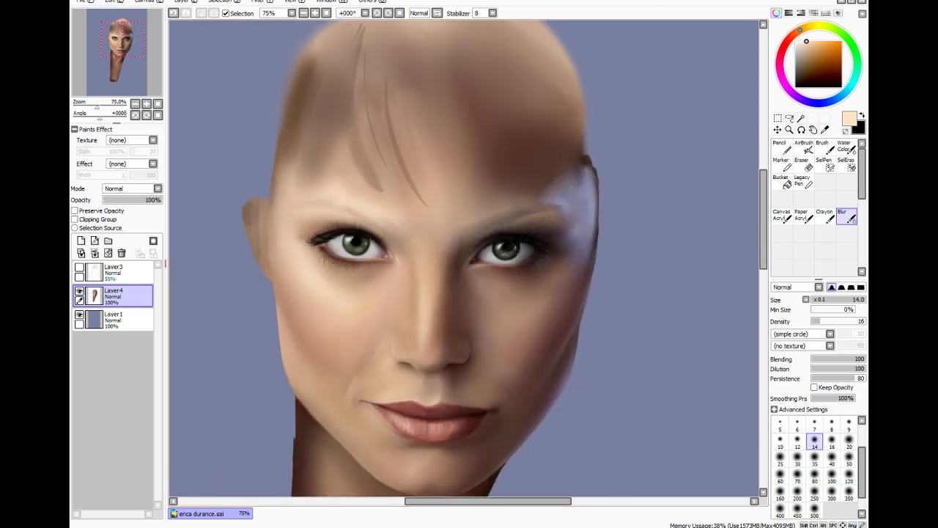
{"action": "left_click_drag", "start_coordinate": [535, 501], "coordinate": [518, 504]}
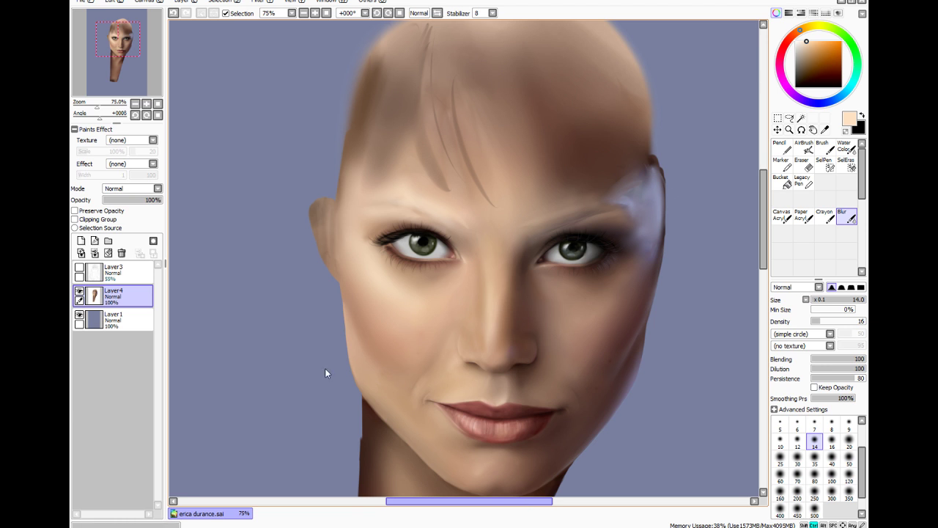
{"action": "left_click", "coordinate": [79, 268]}
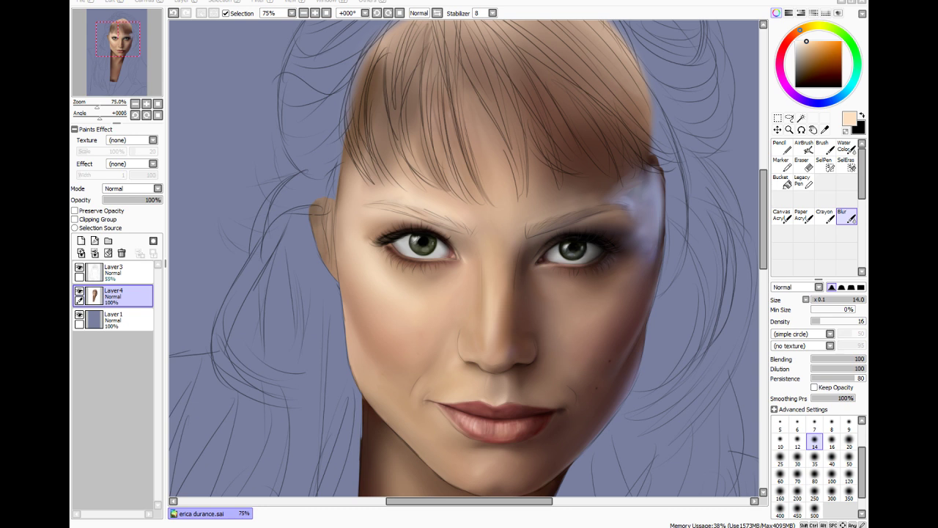
Add a new layer above Layer3 and set up Brush in dark red at size 14 and density 100
{"action": "left_click", "coordinate": [110, 272]}
{"action": "left_click", "coordinate": [80, 240]}
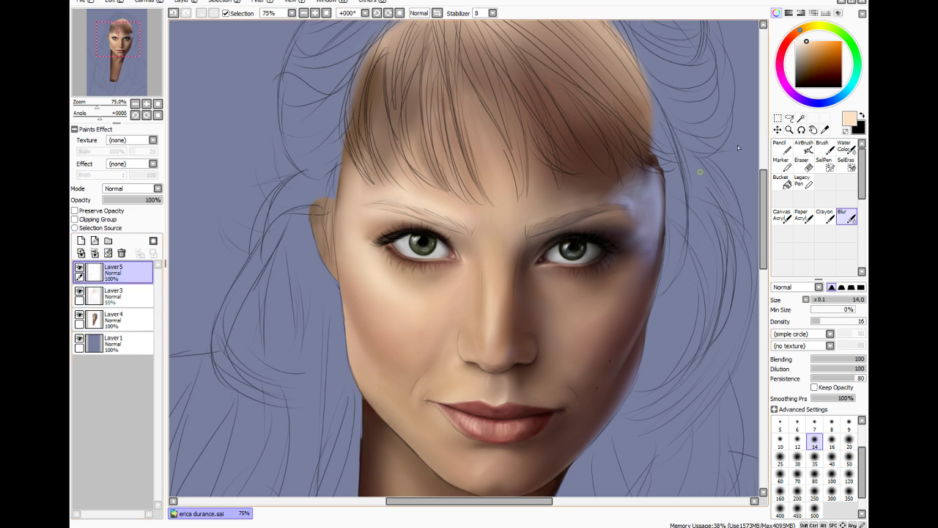
{"action": "left_click", "coordinate": [787, 42]}
{"action": "key", "text": "Left"}
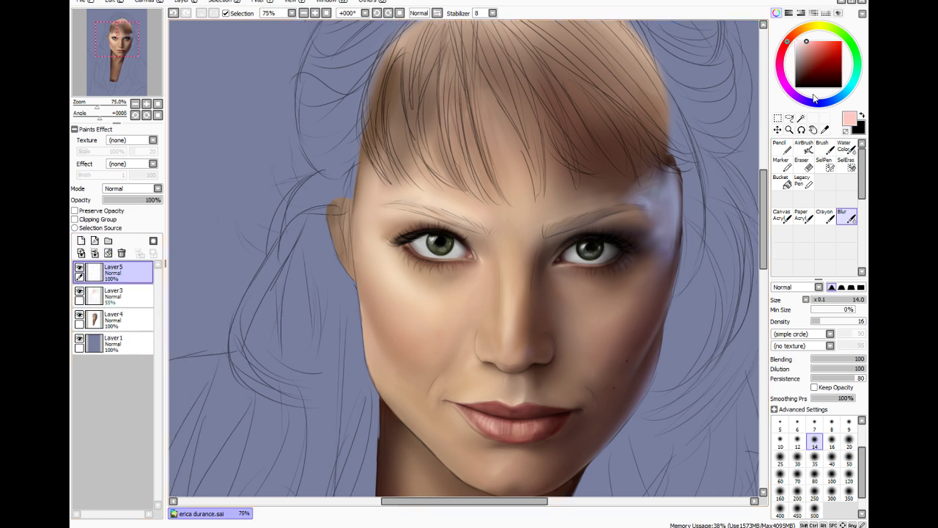
{"action": "key", "text": "Page_Down"}
{"action": "key", "text": "Page_Down"}
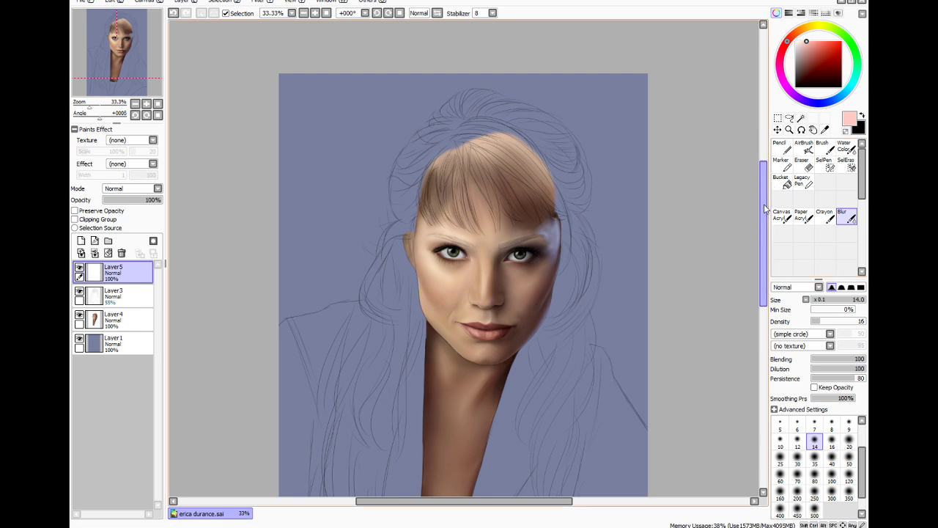
{"action": "left_click_drag", "start_coordinate": [762, 208], "coordinate": [762, 236]}
{"action": "left_click", "coordinate": [823, 57]}
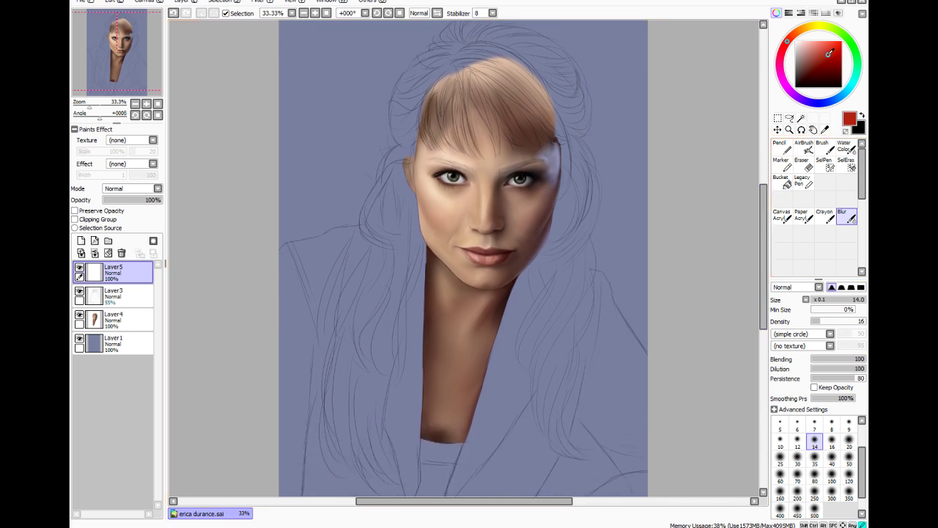
{"action": "left_click", "coordinate": [828, 60]}
{"action": "left_click", "coordinate": [824, 148]}
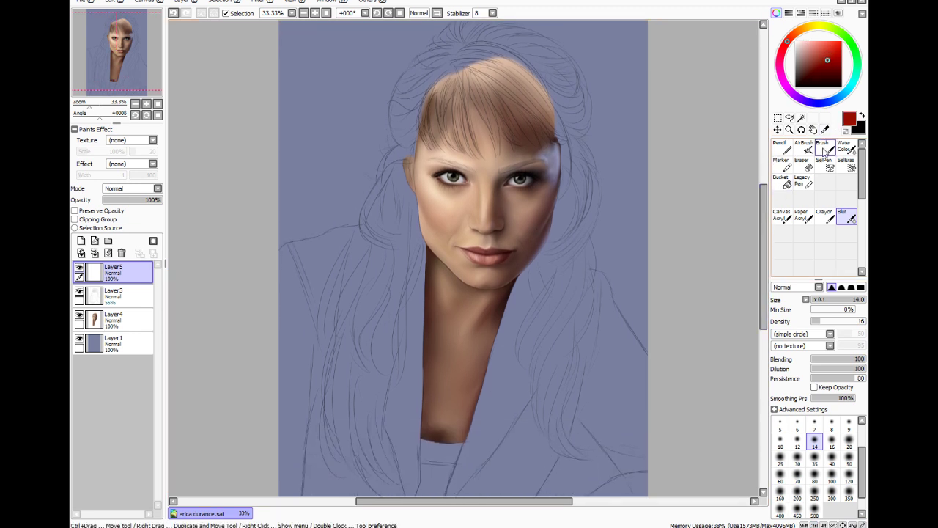
{"action": "left_click", "coordinate": [847, 323]}
{"action": "left_click_drag", "start_coordinate": [846, 322], "coordinate": [866, 323]}
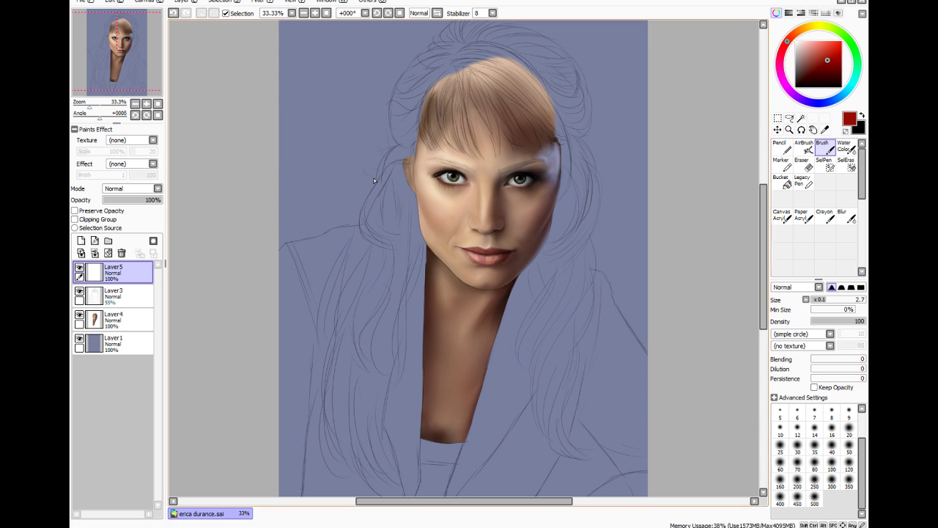
{"action": "left_click", "coordinate": [797, 445]}
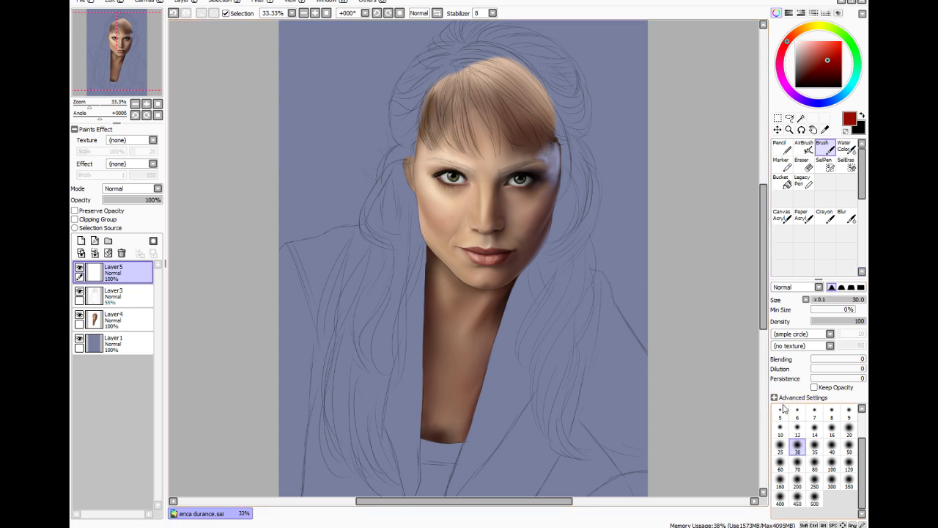
{"action": "left_click", "coordinate": [814, 429]}
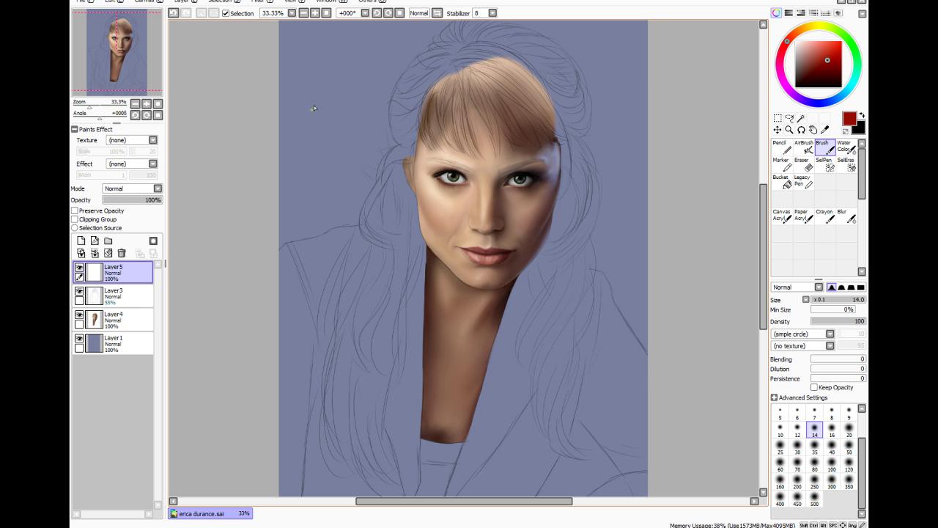
Handwrite "Done for tonight" with a heart across the portrait on Layer5, and delete that layer
{"action": "left_click_drag", "start_coordinate": [319, 78], "coordinate": [315, 135]}
{"action": "mouse_move", "coordinate": [302, 95]}
{"action": "left_mouse_down"}
{"action": "mouse_move", "coordinate": [352, 62]}
{"action": "mouse_move", "coordinate": [300, 131]}
{"action": "mouse_move", "coordinate": [385, 102]}
{"action": "mouse_move", "coordinate": [419, 109]}
{"action": "mouse_move", "coordinate": [438, 94]}
{"action": "left_mouse_up"}
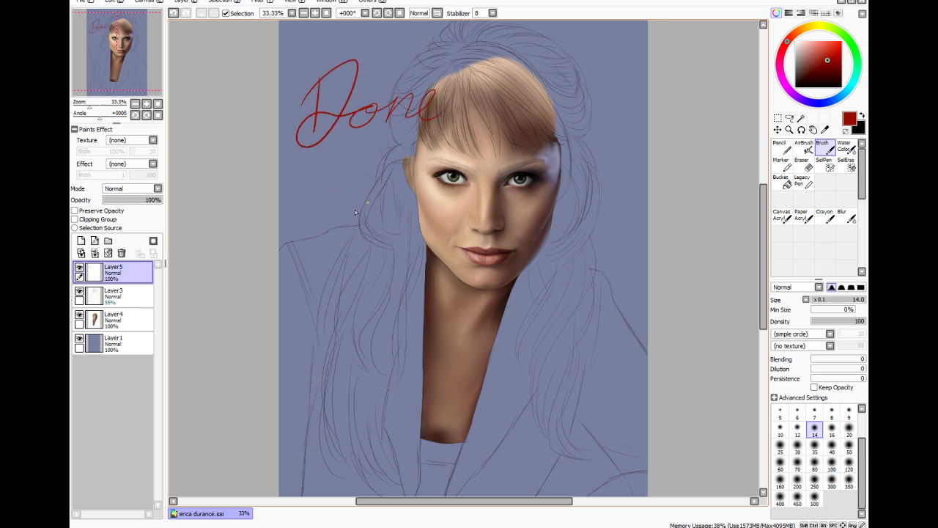
{"action": "left_click_drag", "start_coordinate": [438, 131], "coordinate": [339, 239]}
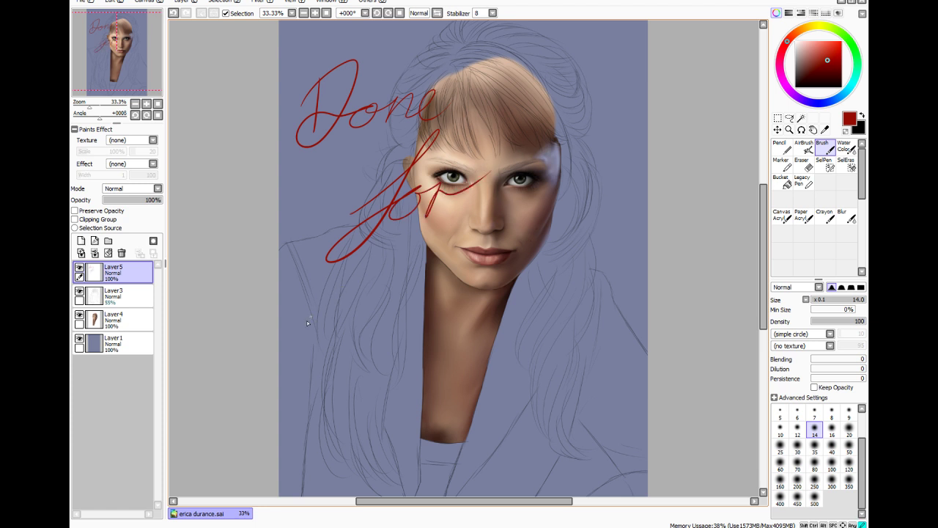
{"action": "mouse_move", "coordinate": [308, 320]}
{"action": "left_mouse_down"}
{"action": "mouse_move", "coordinate": [368, 275]}
{"action": "mouse_move", "coordinate": [382, 301]}
{"action": "mouse_move", "coordinate": [424, 293]}
{"action": "left_mouse_up"}
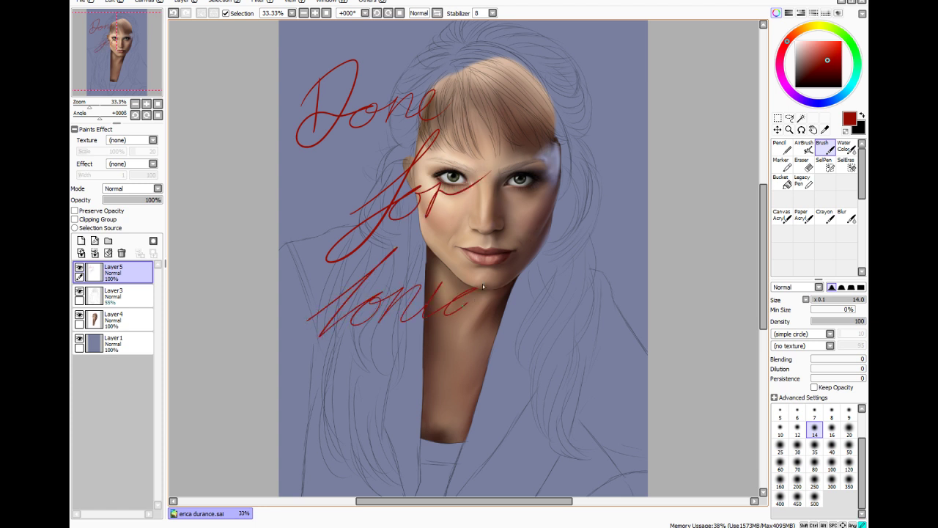
{"action": "mouse_move", "coordinate": [482, 284]}
{"action": "left_mouse_down"}
{"action": "mouse_move", "coordinate": [498, 269]}
{"action": "mouse_move", "coordinate": [551, 303]}
{"action": "mouse_move", "coordinate": [598, 253]}
{"action": "left_mouse_up"}
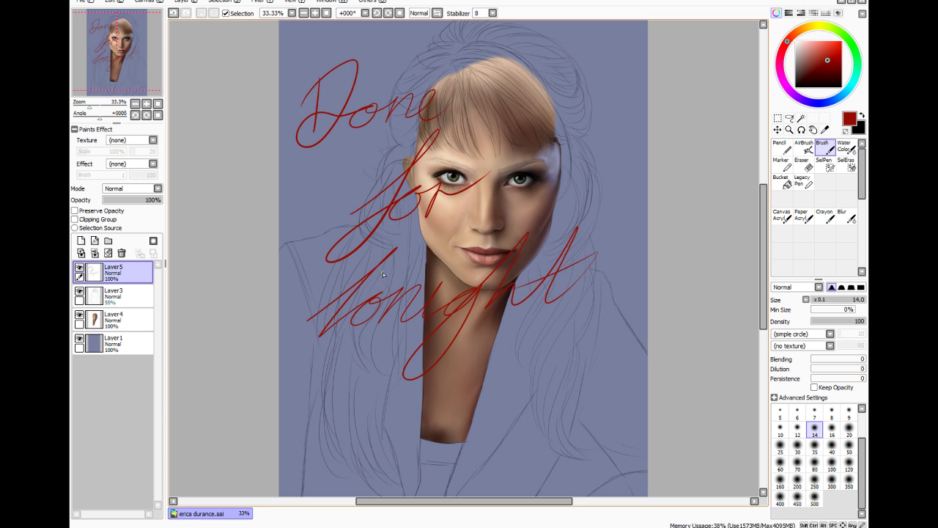
{"action": "mouse_move", "coordinate": [507, 393]}
{"action": "left_mouse_down"}
{"action": "mouse_move", "coordinate": [602, 364]}
{"action": "mouse_move", "coordinate": [490, 415]}
{"action": "left_mouse_up"}
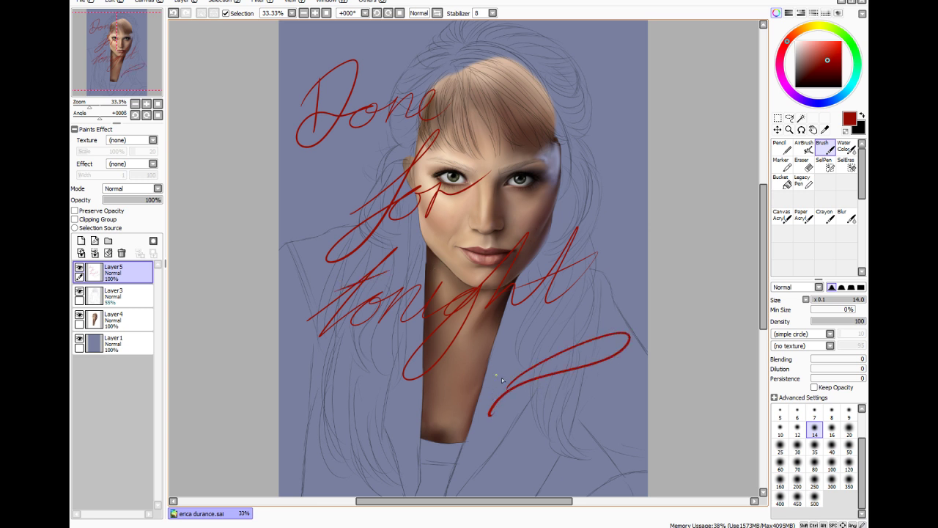
{"action": "mouse_move", "coordinate": [512, 355]}
{"action": "left_mouse_down"}
{"action": "mouse_move", "coordinate": [489, 410]}
{"action": "mouse_move", "coordinate": [495, 422]}
{"action": "left_mouse_up"}
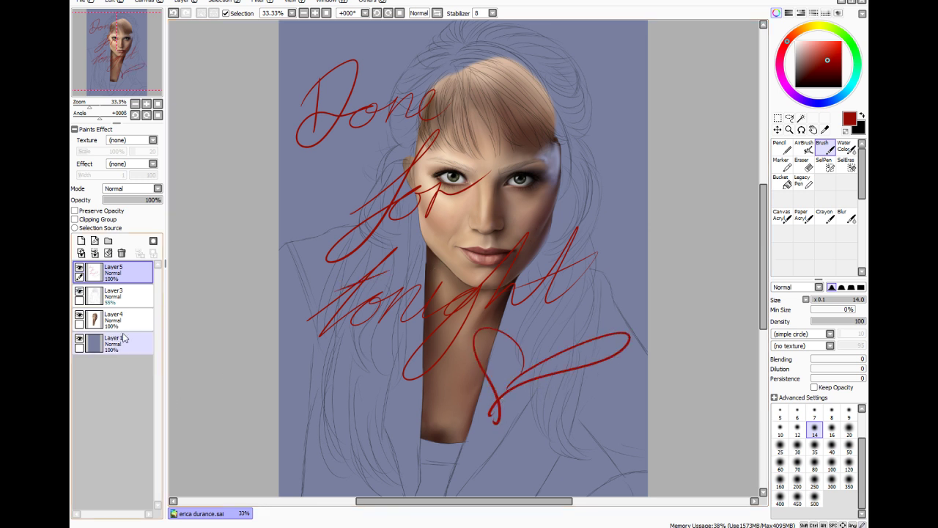
{"action": "left_click", "coordinate": [121, 253]}
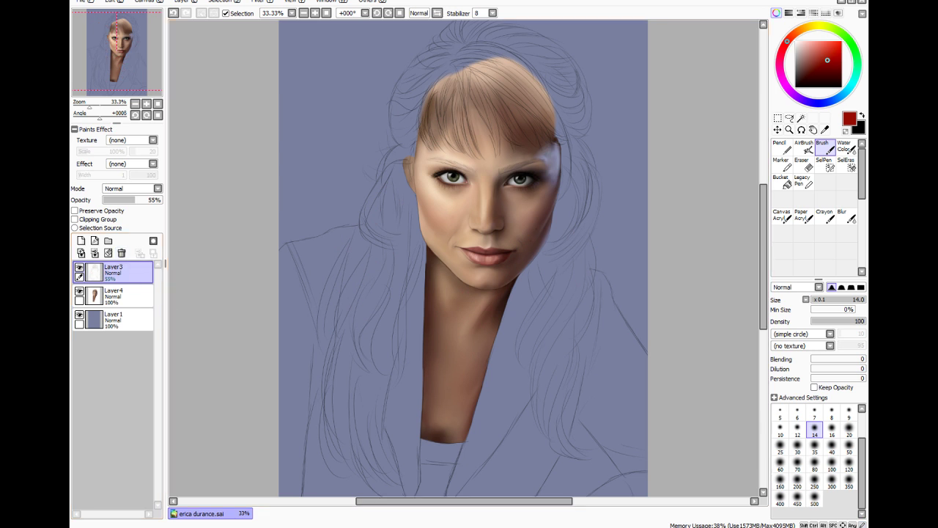